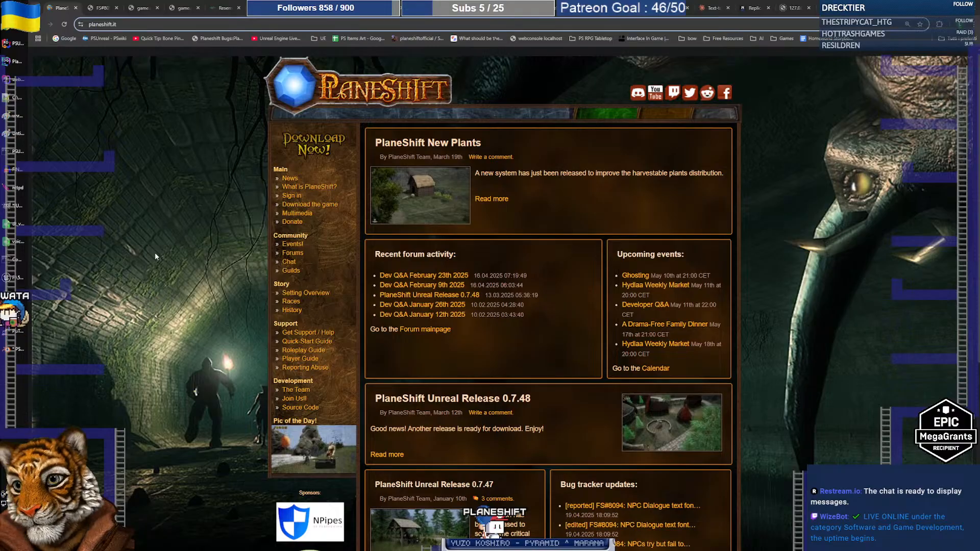
# Step: Switch to Blender and open the file "PSUnreal_YlianF.v3 - zee" without saving the current file's changes
pyautogui.click(23, 348)
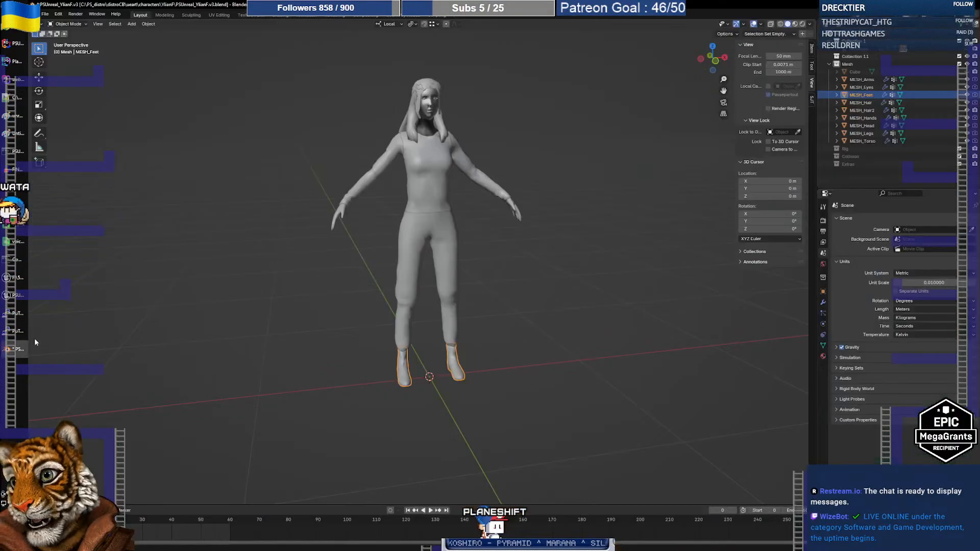
pyautogui.moveTo(389, 202); pyautogui.dragTo(231, 112, button='middle')
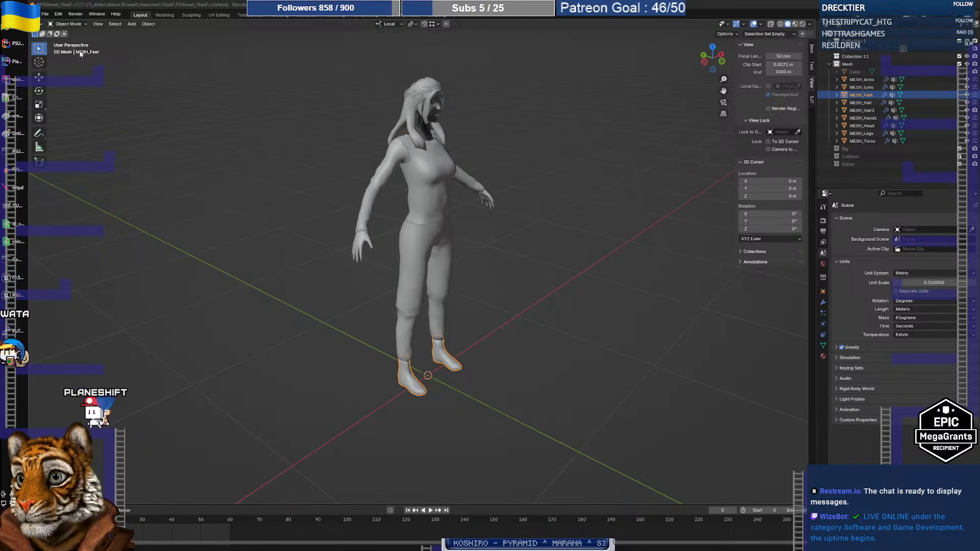
pyautogui.click(49, 15)
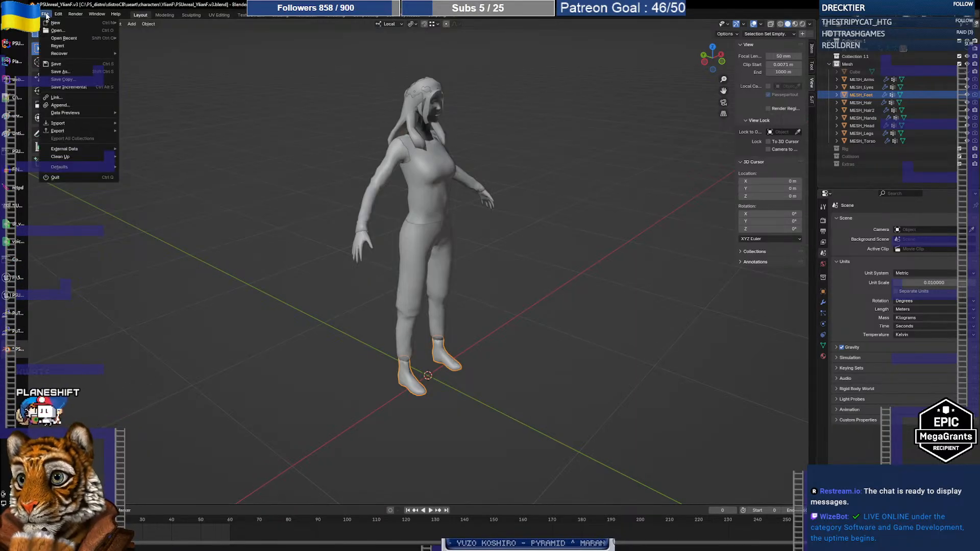
pyautogui.click(46, 15)
pyautogui.click(49, 15)
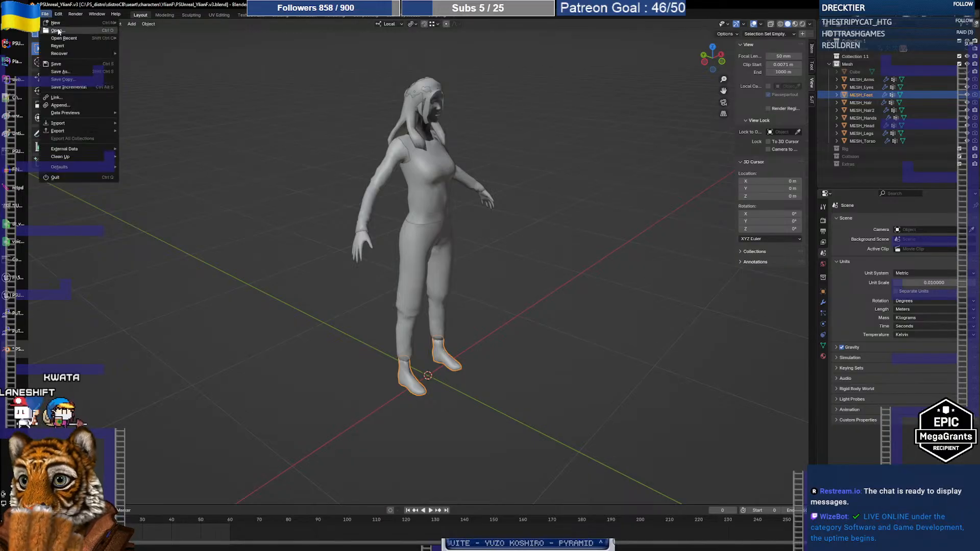
pyautogui.click(58, 34)
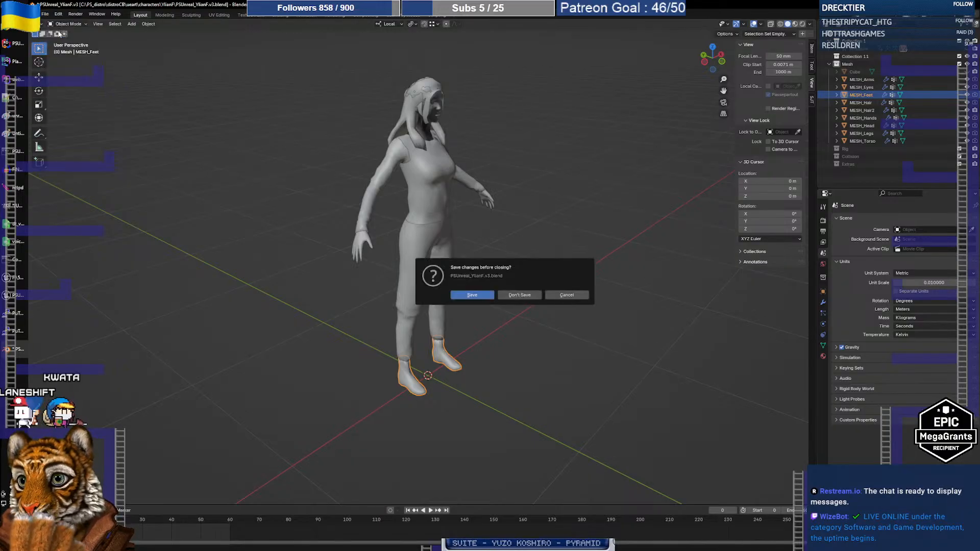
pyautogui.click(533, 296)
pyautogui.press('Return')
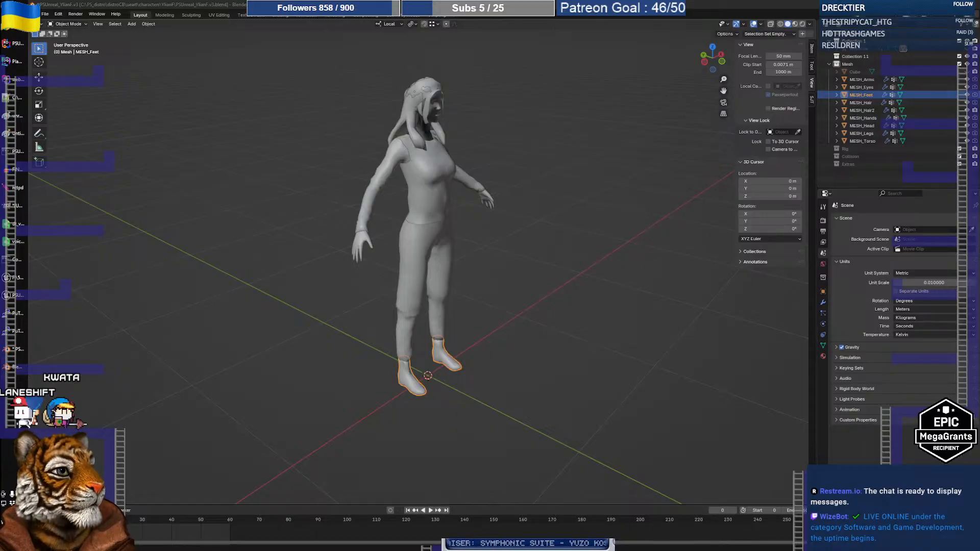
pyautogui.hotkey('alt', 'Tab')
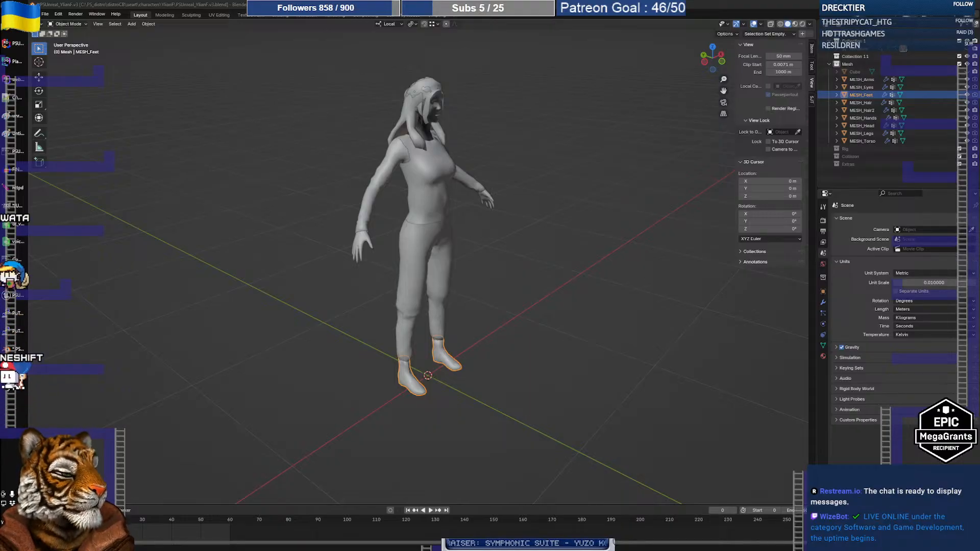
pyautogui.press('Return')
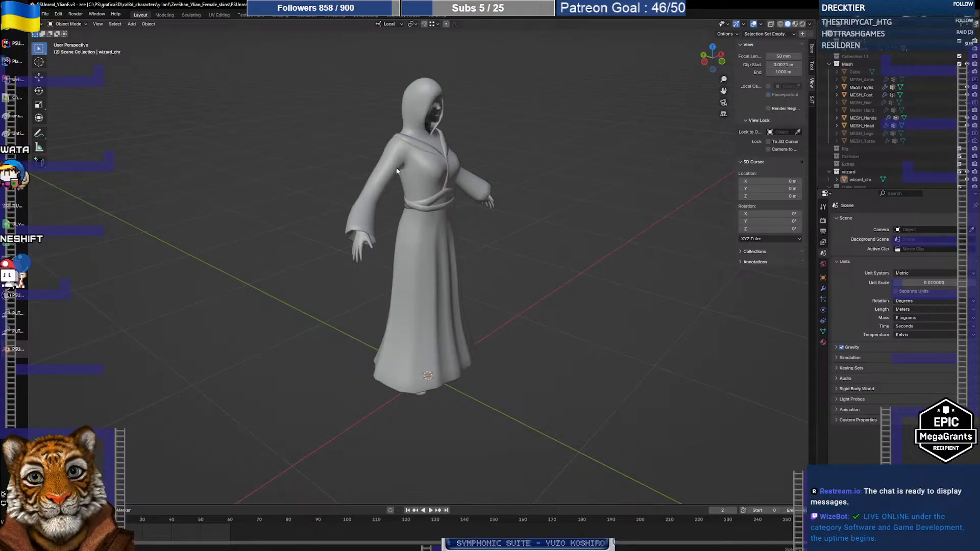
# Step: Select the wizard robe and examine its shape up close and from the front
pyautogui.moveTo(483, 187); pyautogui.dragTo(467, 204, button='middle')
pyautogui.scroll(5, 439, 206)
pyautogui.scroll(-5, 438, 200)
pyautogui.scroll(3, 437, 195)
pyautogui.scroll(-3, 416, 210)
pyautogui.scroll(2, 450, 219)
pyautogui.scroll(-2, 457, 209)
pyautogui.click(463, 181)
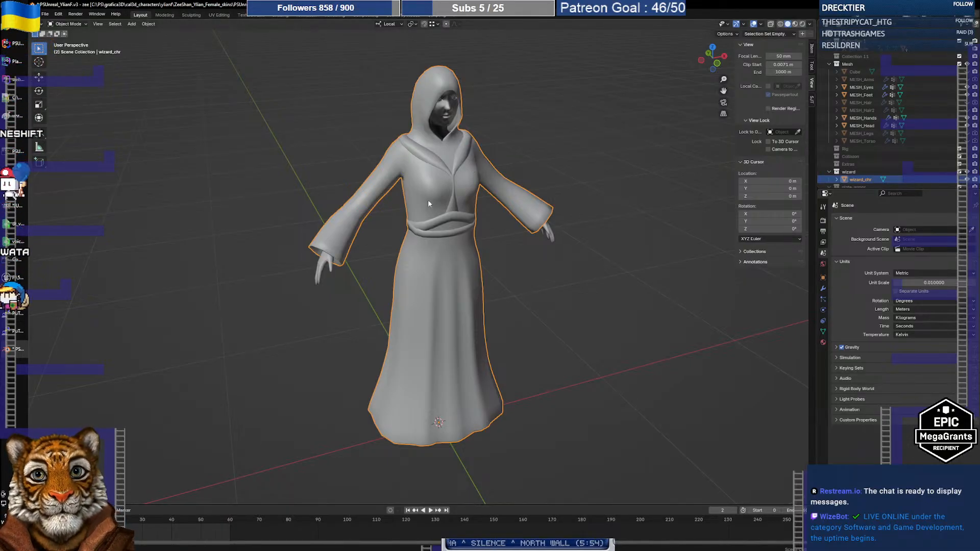
pyautogui.moveTo(427, 200)
pyautogui.mouseDown(button='middle')
pyautogui.moveTo(700, 182)
pyautogui.moveTo(410, 194)
pyautogui.mouseUp(button='middle')
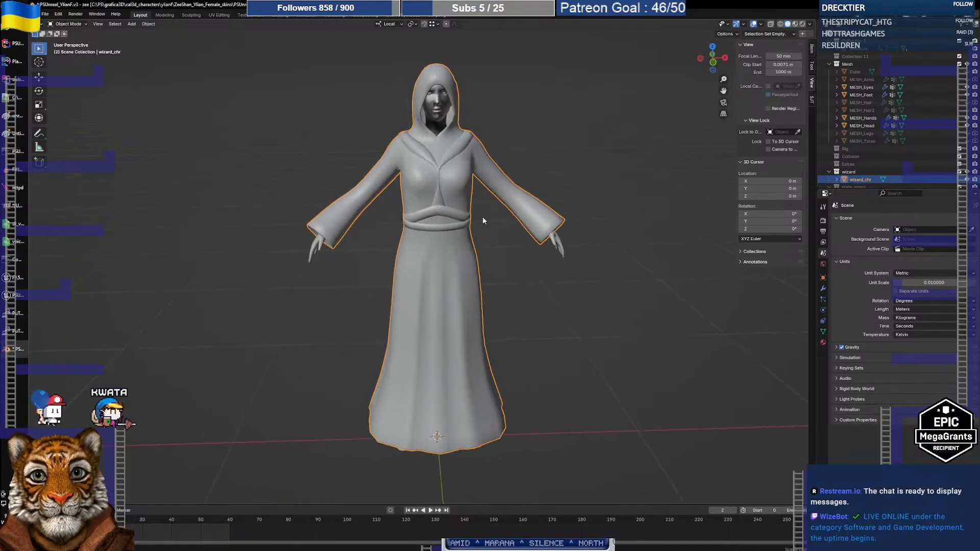
# Step: Inspect the robe's mesh in Edit Mode with all geometry selected, and return to Object Mode with the robe selected
pyautogui.press('Tab')
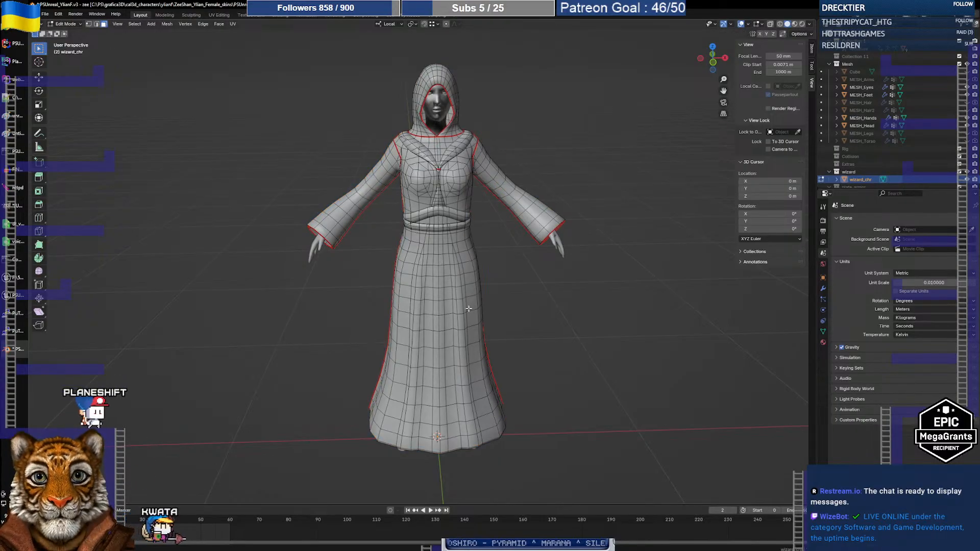
pyautogui.press('a')
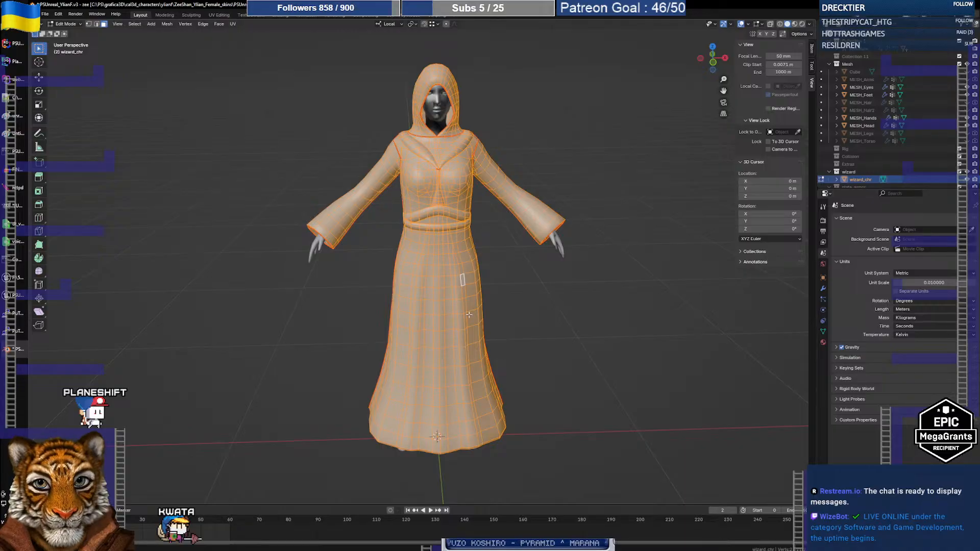
pyautogui.moveTo(469, 315); pyautogui.dragTo(516, 335, button='middle')
pyautogui.press('Tab')
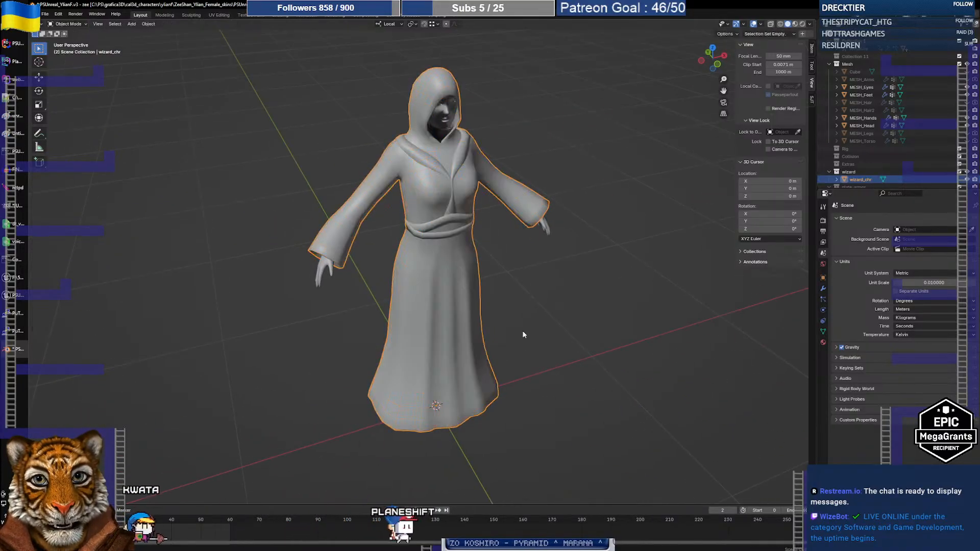
pyautogui.click(531, 287)
pyautogui.click(463, 253)
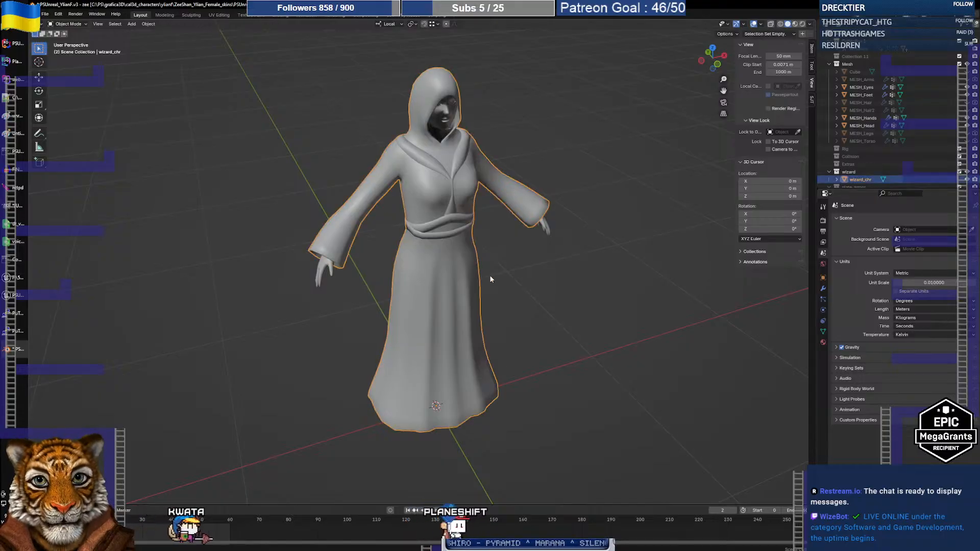
# Step: Show the character in Material Preview shading and display the robe's material properties
pyautogui.click(795, 24)
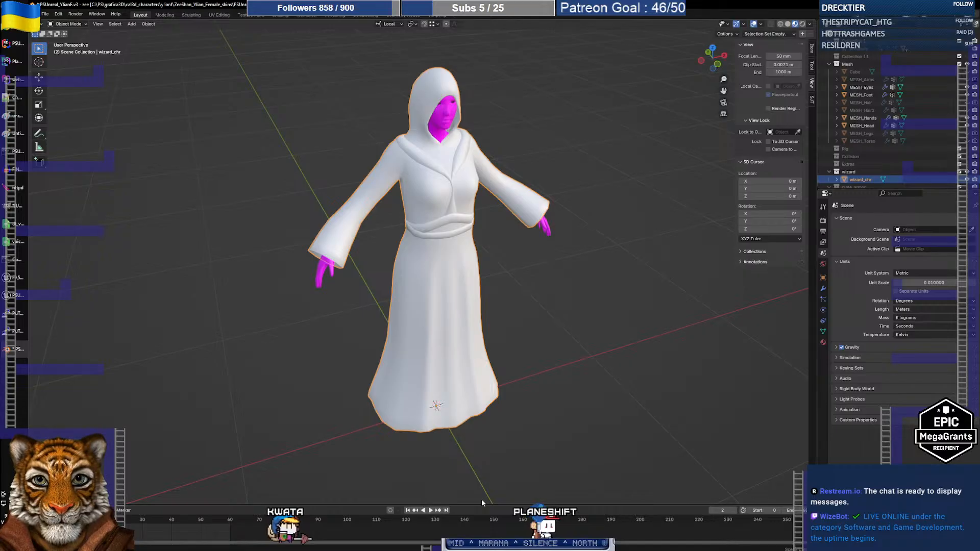
pyautogui.moveTo(484, 505); pyautogui.dragTo(482, 450)
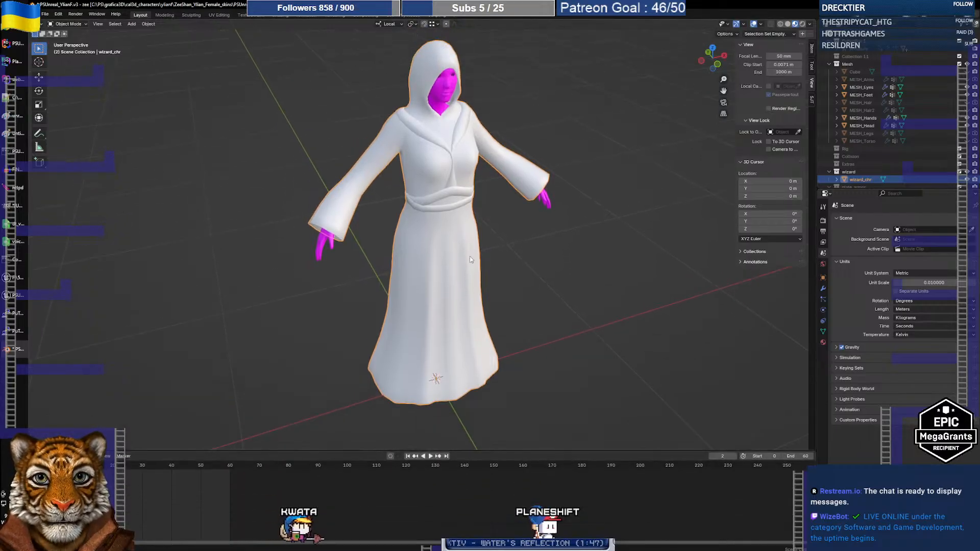
pyautogui.click(822, 332)
pyautogui.click(822, 342)
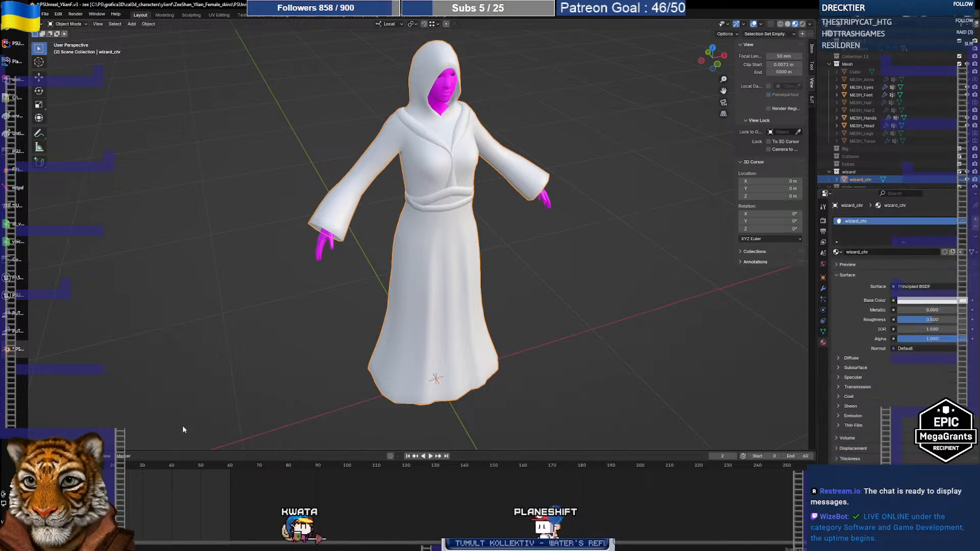
# Step: Change the timeline area into a Shader Editor and enlarge it to show the robe material's nodes
pyautogui.click(91, 456)
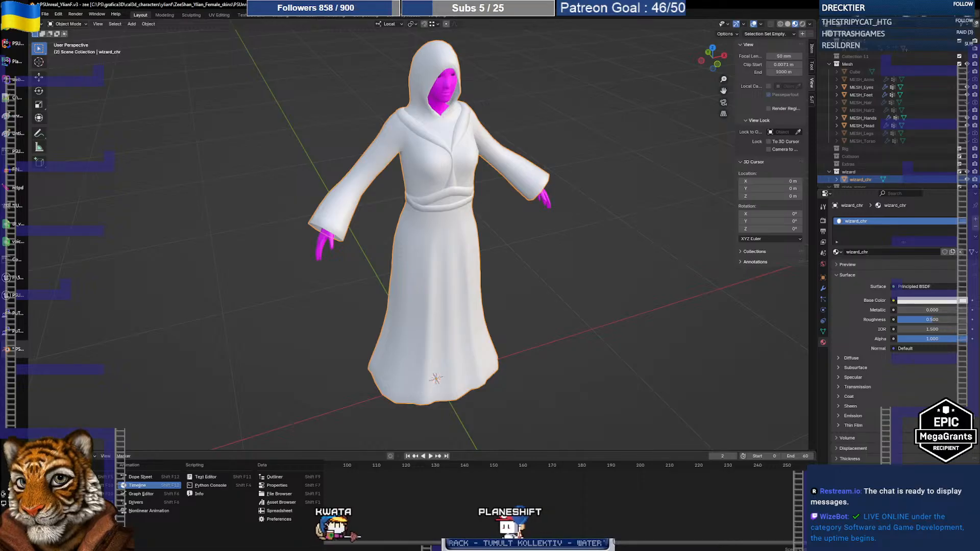
pyautogui.click(76, 527)
pyautogui.scroll(3, 447, 499)
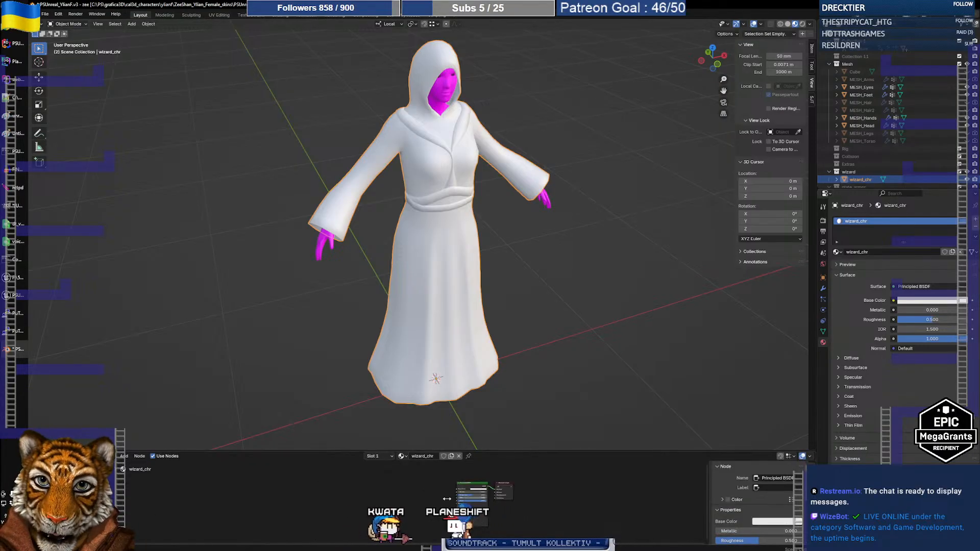
pyautogui.scroll(4, 447, 499)
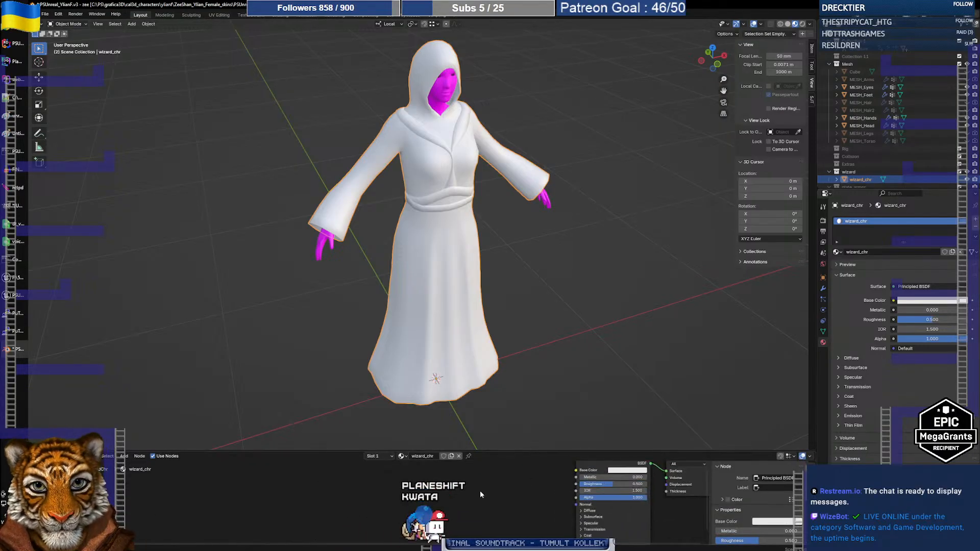
pyautogui.moveTo(480, 491); pyautogui.dragTo(361, 518, button='middle')
pyautogui.moveTo(421, 513); pyautogui.dragTo(362, 509, button='middle')
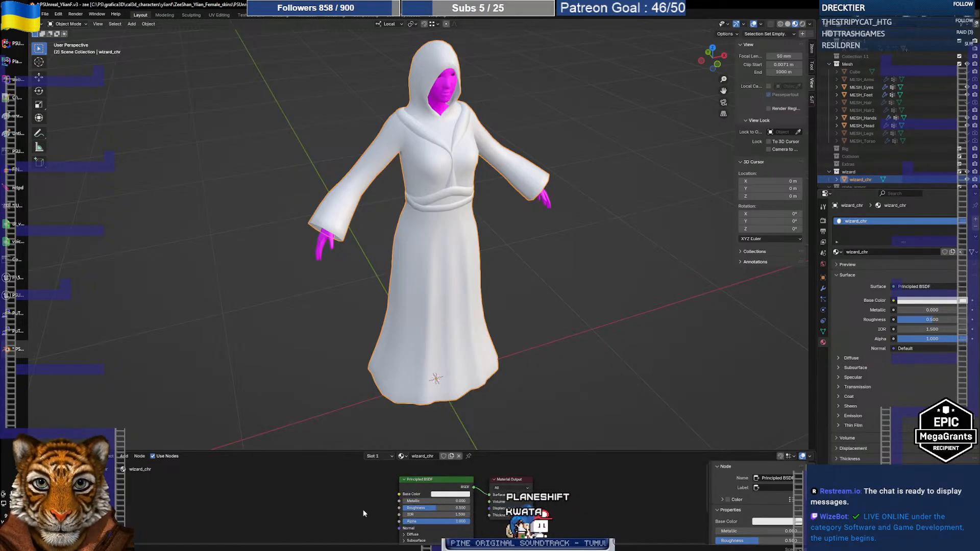
pyautogui.moveTo(357, 451); pyautogui.dragTo(356, 403)
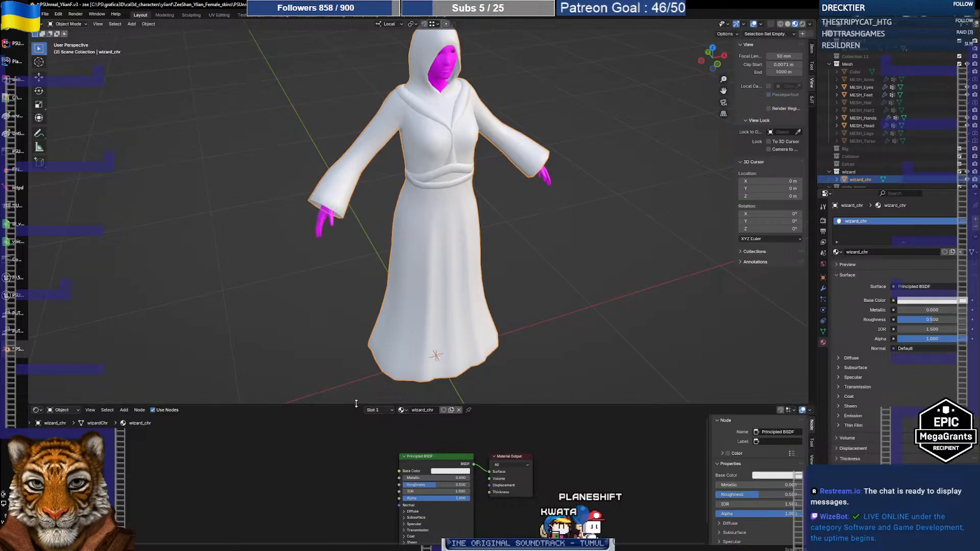
pyautogui.scroll(2, 356, 464)
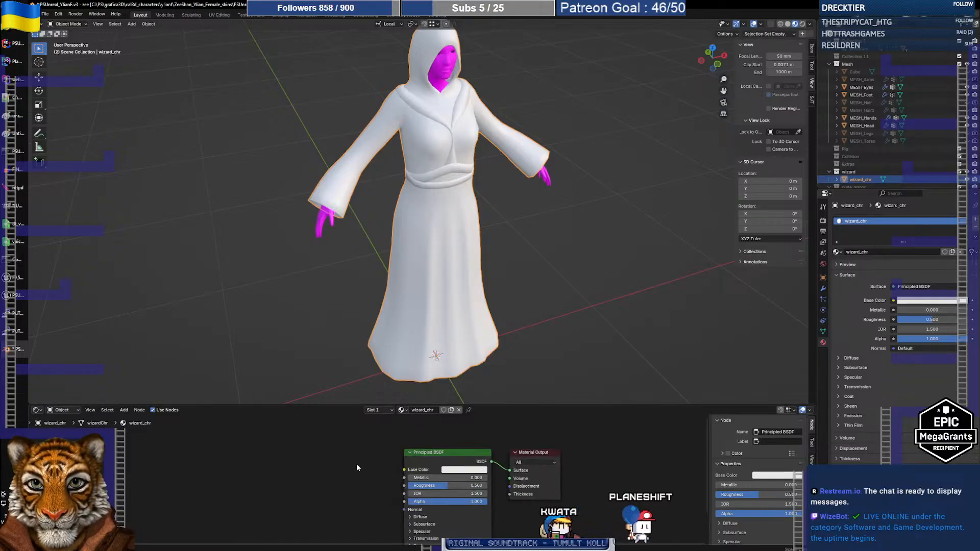
pyautogui.scroll(-1, 356, 463)
pyautogui.click(557, 239)
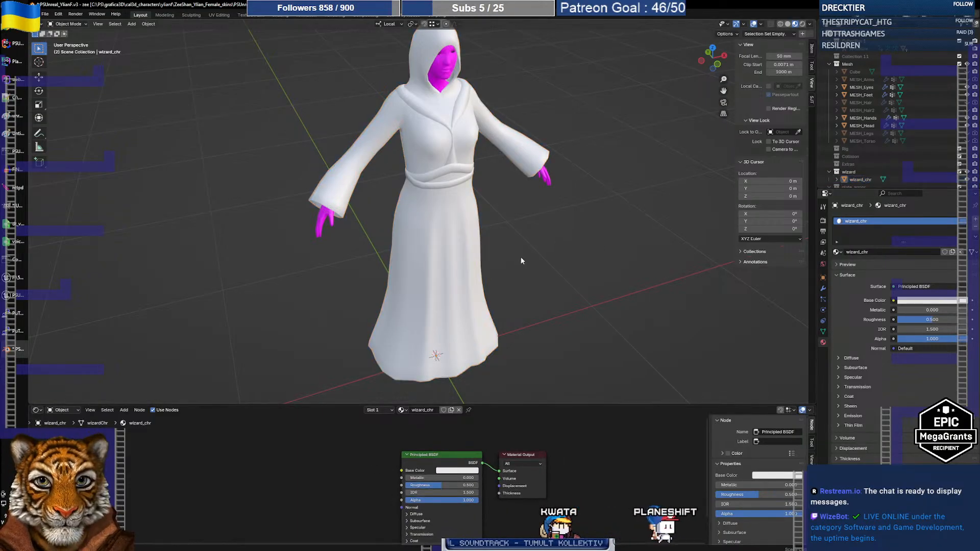
pyautogui.click(468, 247)
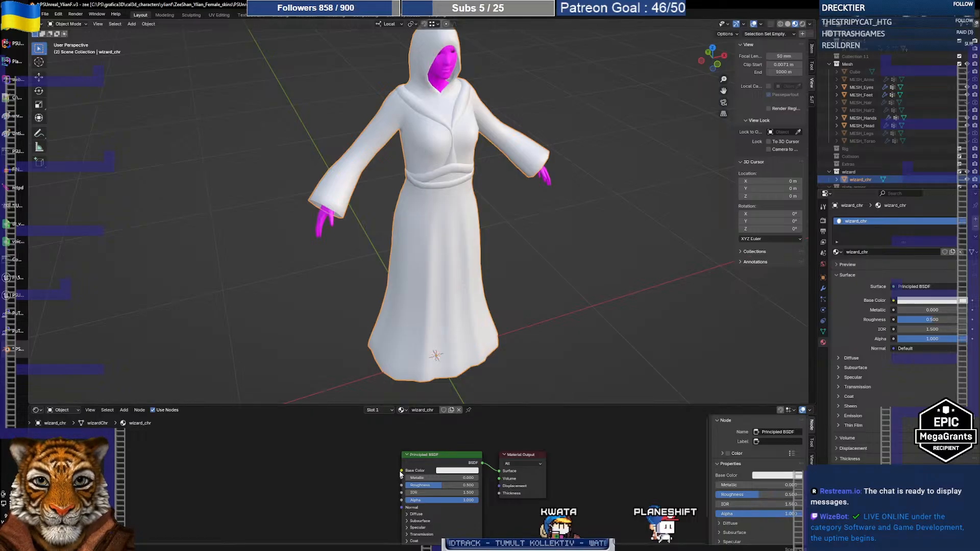
pyautogui.moveTo(400, 471); pyautogui.dragTo(279, 462)
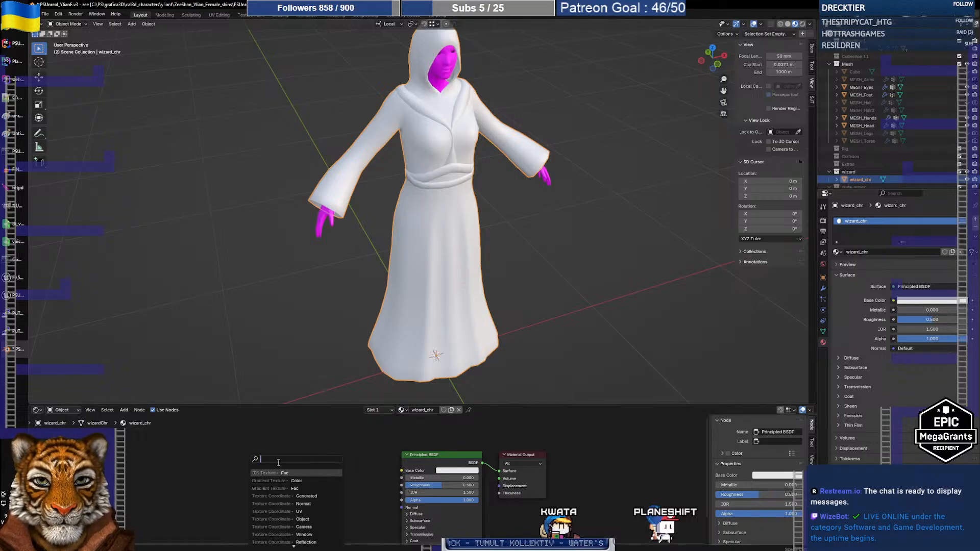
pyautogui.click(211, 446)
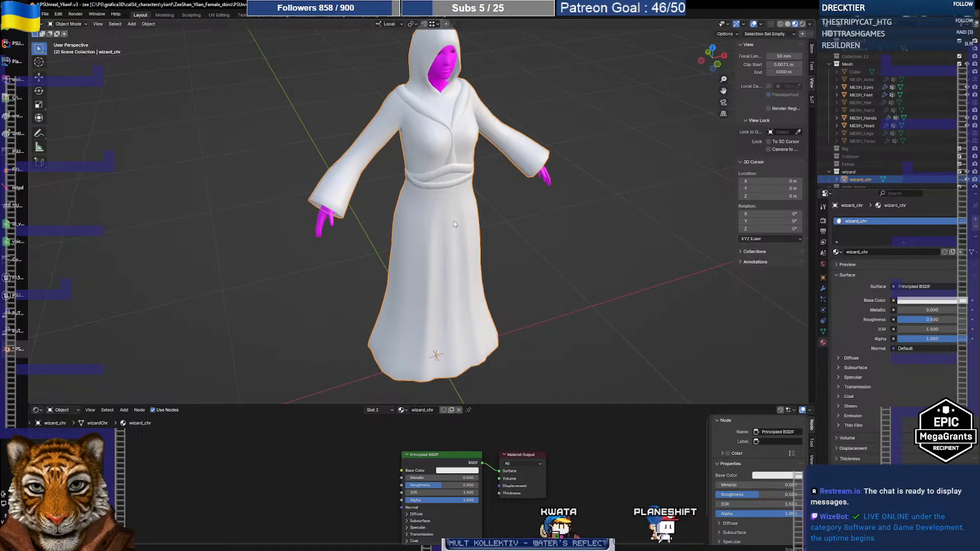
# Step: Hide the robe briefly to check the body parts underneath, restore it, and view the hood and face up close
pyautogui.press('h')
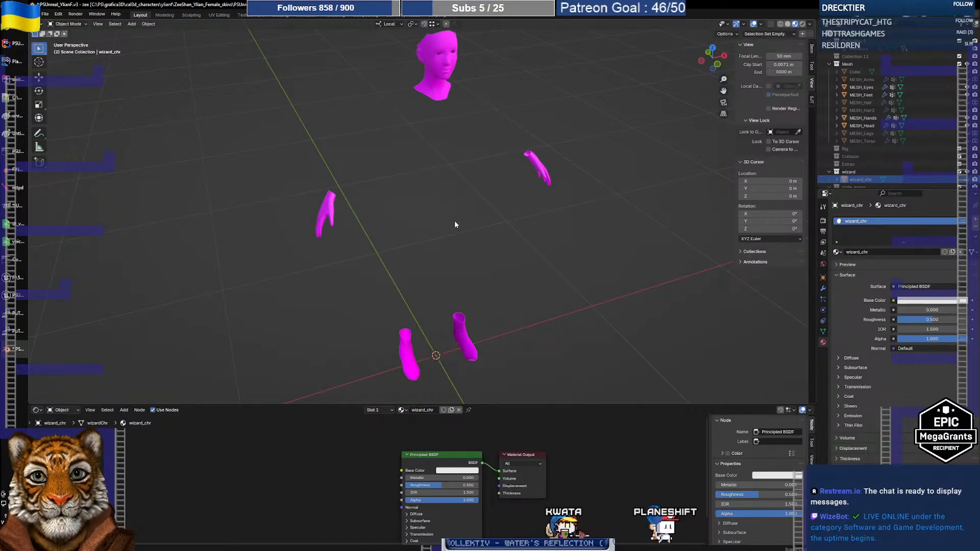
pyautogui.hotkey('alt', 'h')
pyautogui.moveTo(454, 221); pyautogui.dragTo(443, 200, button='middle')
pyautogui.scroll(5, 444, 195)
pyautogui.scroll(-2, 439, 232)
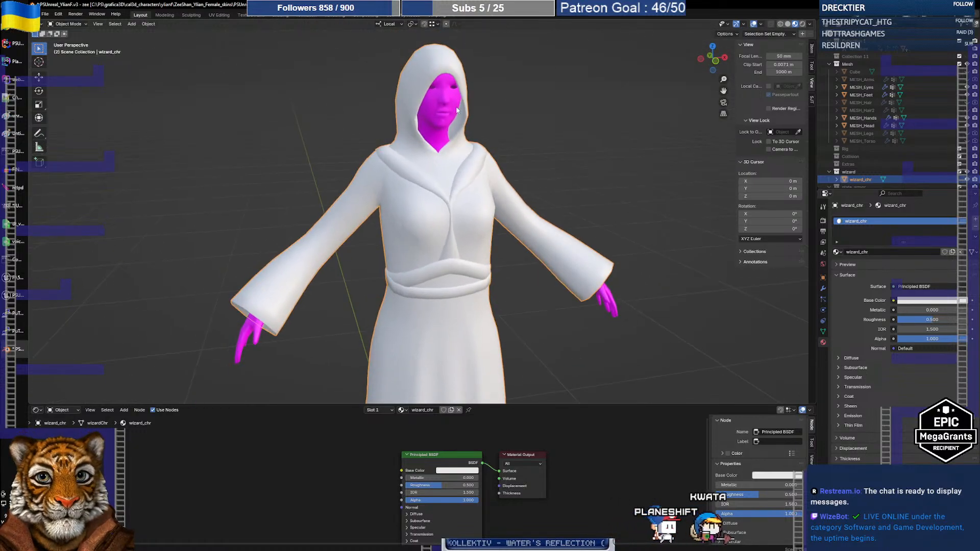
# Step: Select the MESH_Eyes object to examine its material nodes and view the eyes within the whole character
pyautogui.click(862, 88)
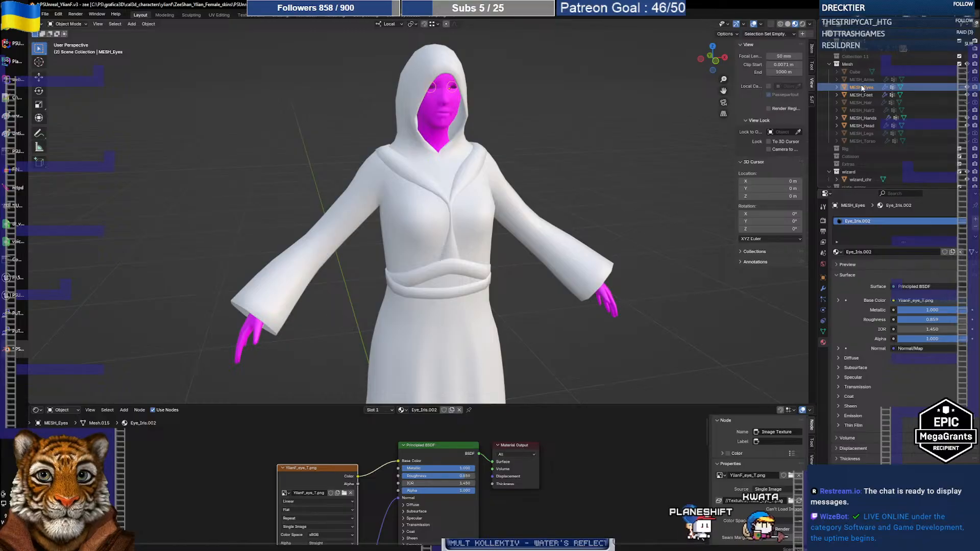
pyautogui.scroll(6, 500, 149)
pyautogui.keyDown('shift'); pyautogui.moveTo(500, 148); pyautogui.dragTo(468, 206, button='middle'); pyautogui.keyUp('shift')
pyautogui.scroll(-8, 469, 209)
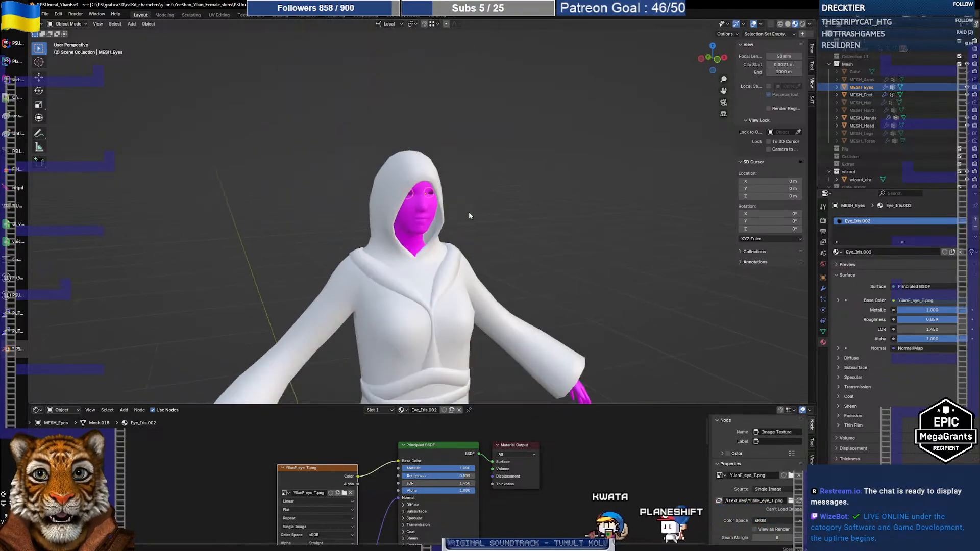
pyautogui.keyDown('shift'); pyautogui.moveTo(475, 247); pyautogui.dragTo(472, 198, button='middle'); pyautogui.keyUp('shift')
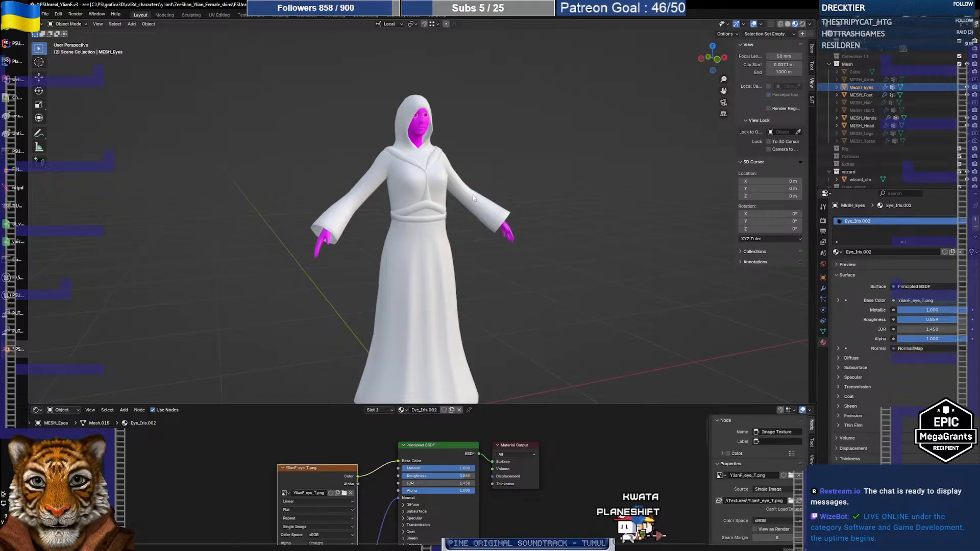
pyautogui.moveTo(464, 246)
pyautogui.keyDown('shift'); pyautogui.mouseDown(button='middle')
pyautogui.moveTo(468, 236)
pyautogui.moveTo(463, 247)
pyautogui.mouseUp(button='middle'); pyautogui.keyUp('shift')
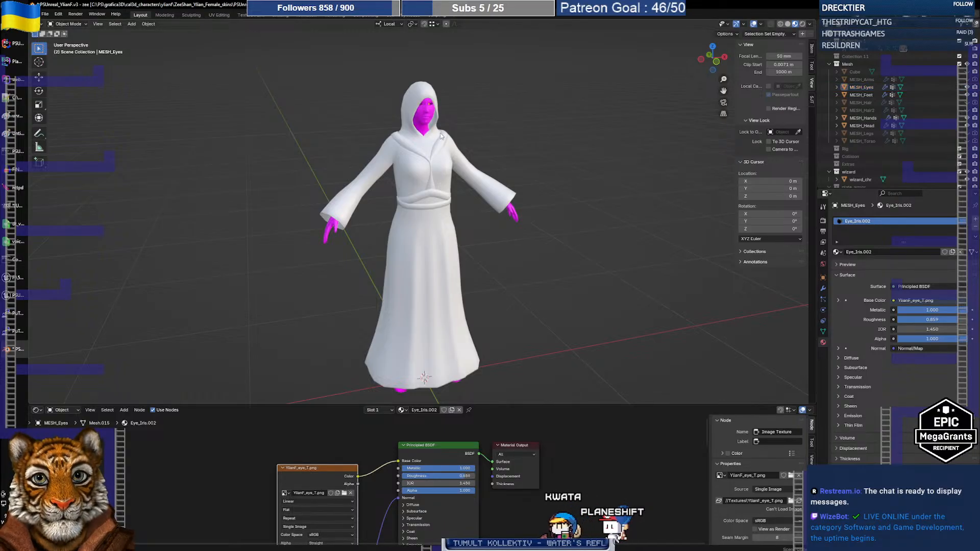
# Step: Select the wizard robe and hide it to expose the head, hands and feet
pyautogui.click(509, 190)
pyautogui.moveTo(410, 222)
pyautogui.mouseDown(button='middle')
pyautogui.moveTo(565, 214)
pyautogui.moveTo(402, 221)
pyautogui.mouseUp(button='middle')
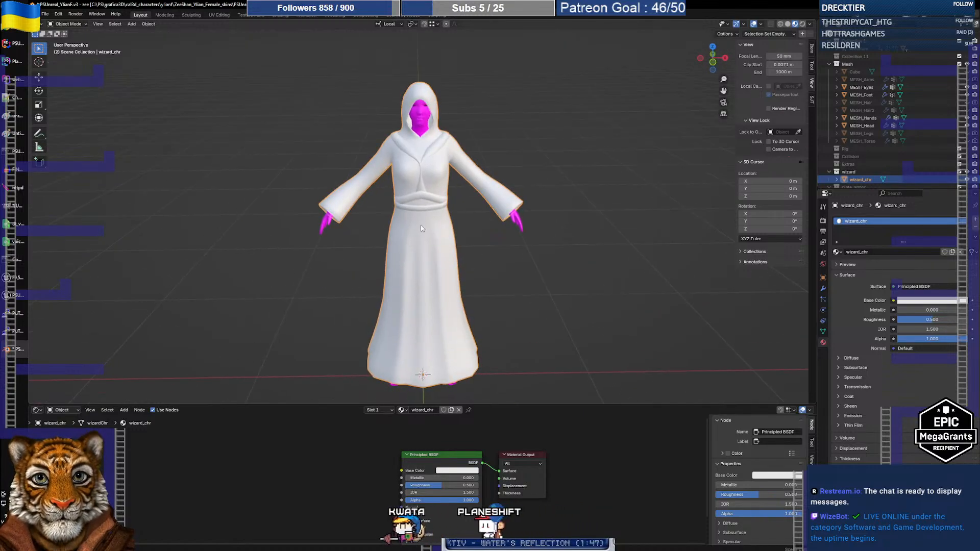
pyautogui.press('h')
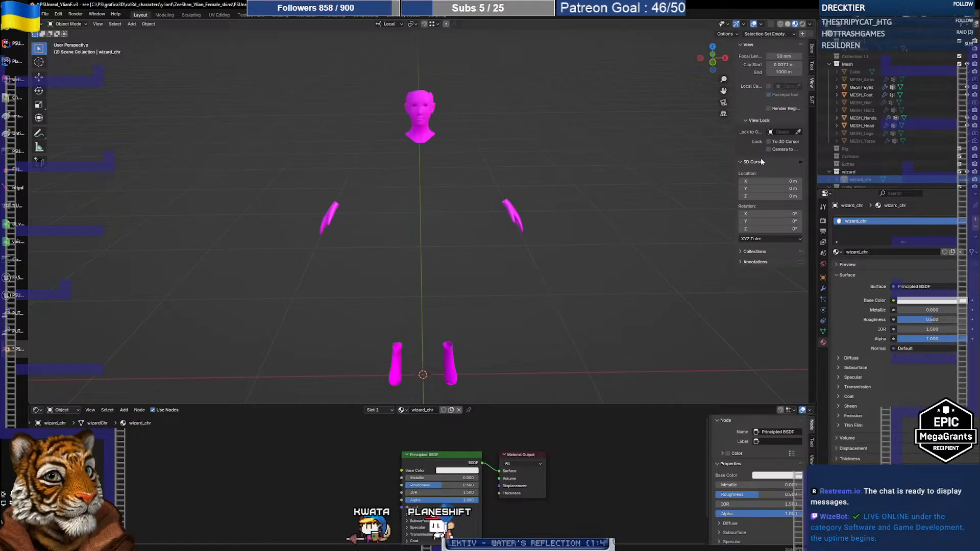
# Step: Unhide the plate_torso armor and view it up close from the front and side
pyautogui.scroll(-2, 861, 140)
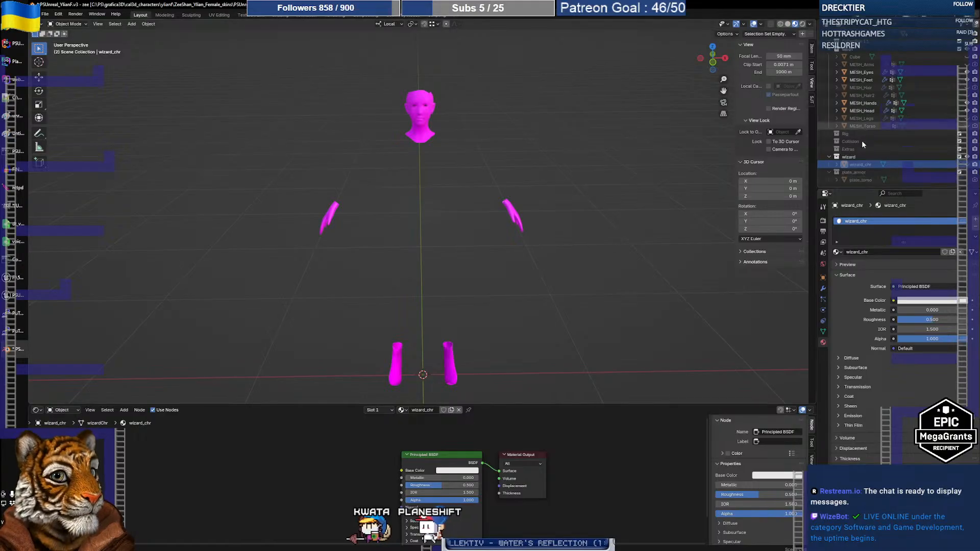
pyautogui.click(968, 181)
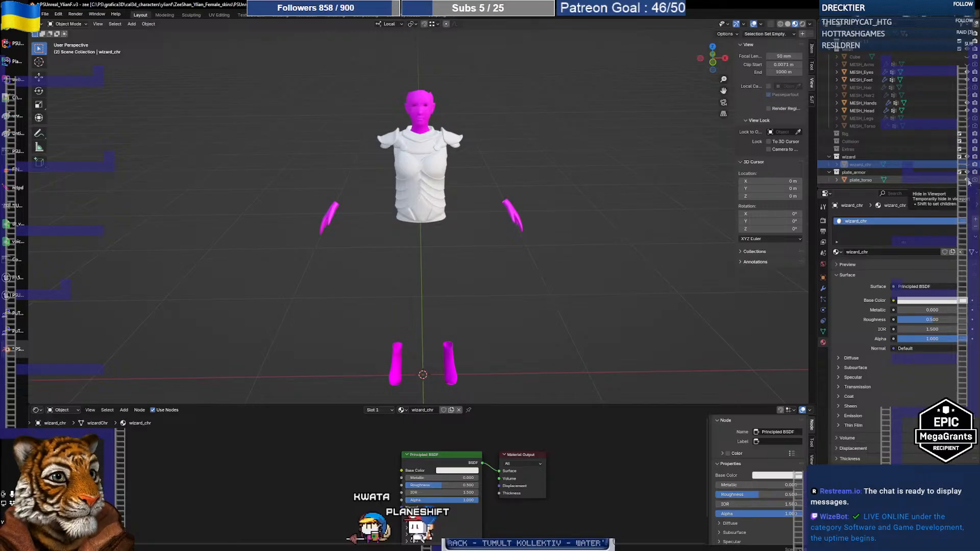
pyautogui.moveTo(384, 198); pyautogui.dragTo(417, 186, button='middle')
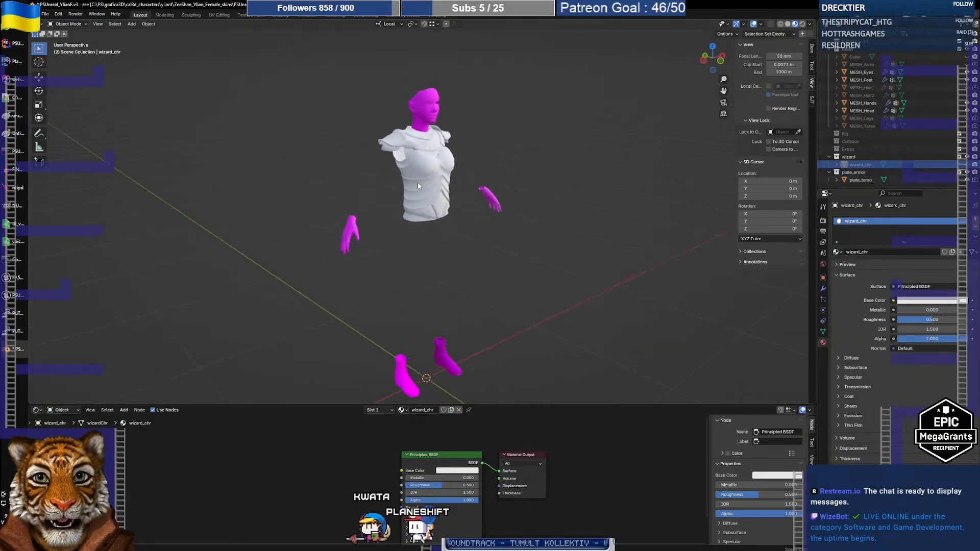
pyautogui.scroll(7, 417, 186)
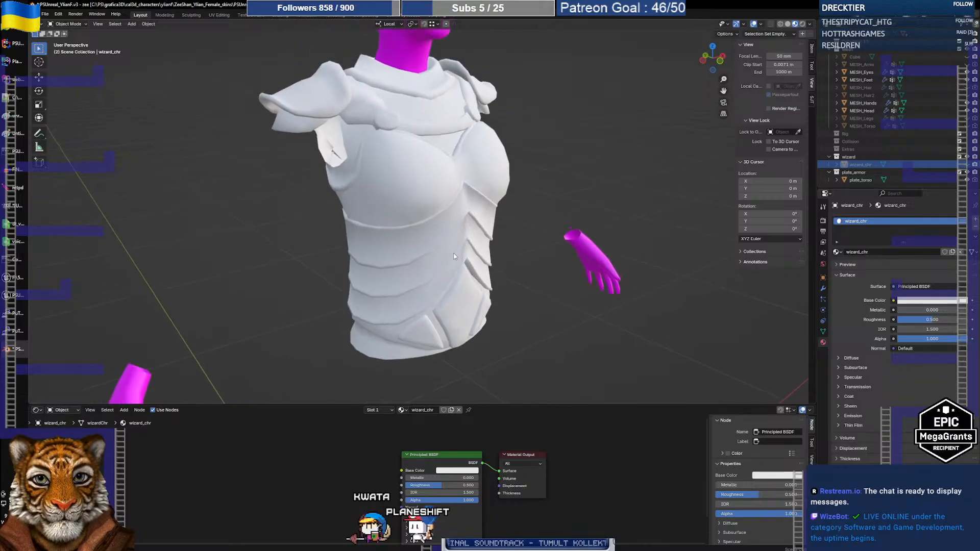
pyautogui.moveTo(454, 257); pyautogui.dragTo(519, 240, button='middle')
pyautogui.moveTo(485, 245); pyautogui.dragTo(434, 253, button='middle')
# Step: Open the plate_torso mesh in Edit Mode and examine its topology on the back and front
pyautogui.click(371, 251)
pyautogui.press('Tab')
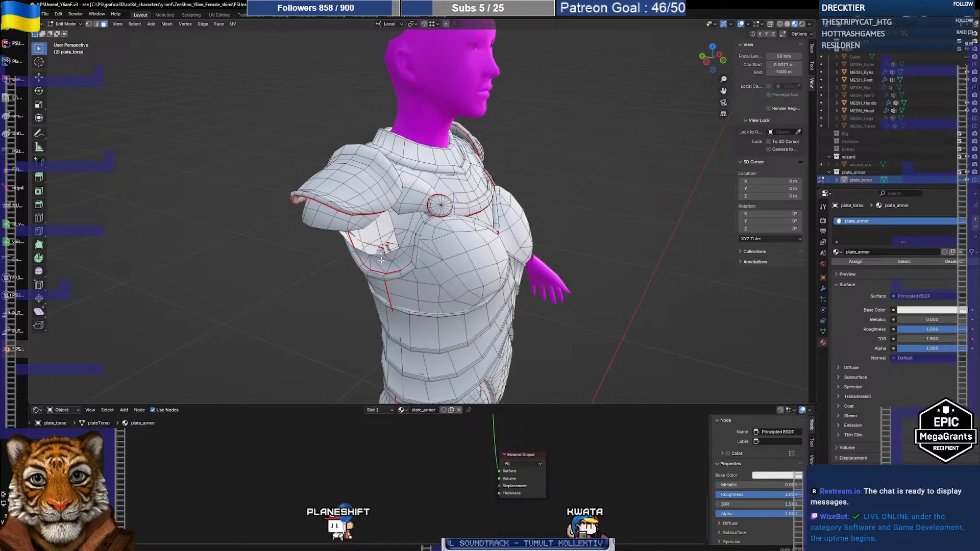
pyautogui.moveTo(381, 259); pyautogui.dragTo(481, 245, button='middle')
pyautogui.moveTo(350, 276)
pyautogui.mouseDown(button='middle')
pyautogui.moveTo(396, 173)
pyautogui.moveTo(438, 225)
pyautogui.moveTo(469, 239)
pyautogui.moveTo(449, 258)
pyautogui.moveTo(387, 194)
pyautogui.moveTo(386, 241)
pyautogui.moveTo(449, 277)
pyautogui.moveTo(459, 273)
pyautogui.moveTo(385, 283)
pyautogui.moveTo(333, 273)
pyautogui.mouseUp(button='middle')
pyautogui.scroll(8, 366, 264)
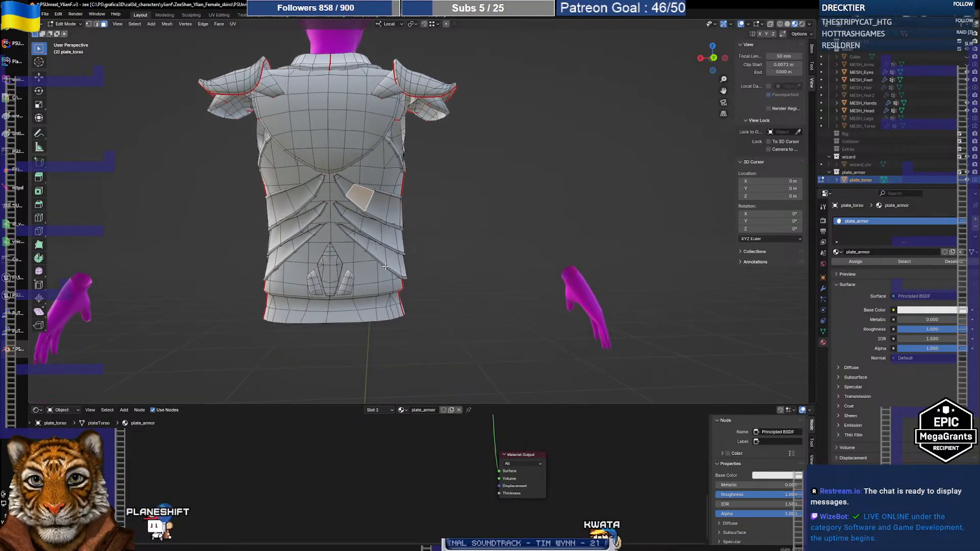
pyautogui.moveTo(353, 261); pyautogui.dragTo(407, 301, button='middle')
pyautogui.scroll(3, 457, 274)
pyautogui.scroll(-3, 406, 301)
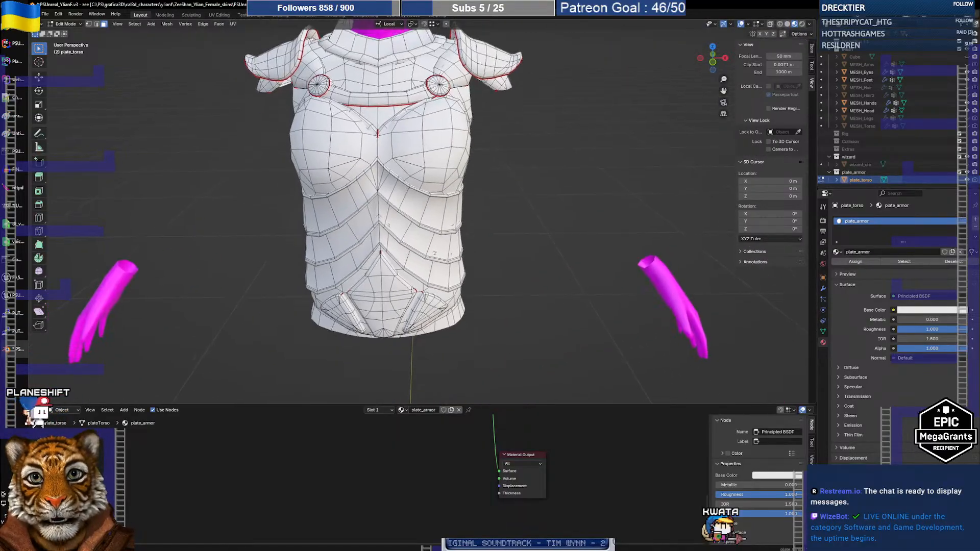
# Step: Select and deselect the whole plate_torso mesh twice, and compare the armor in Object Mode and Edit Mode
pyautogui.press('a')
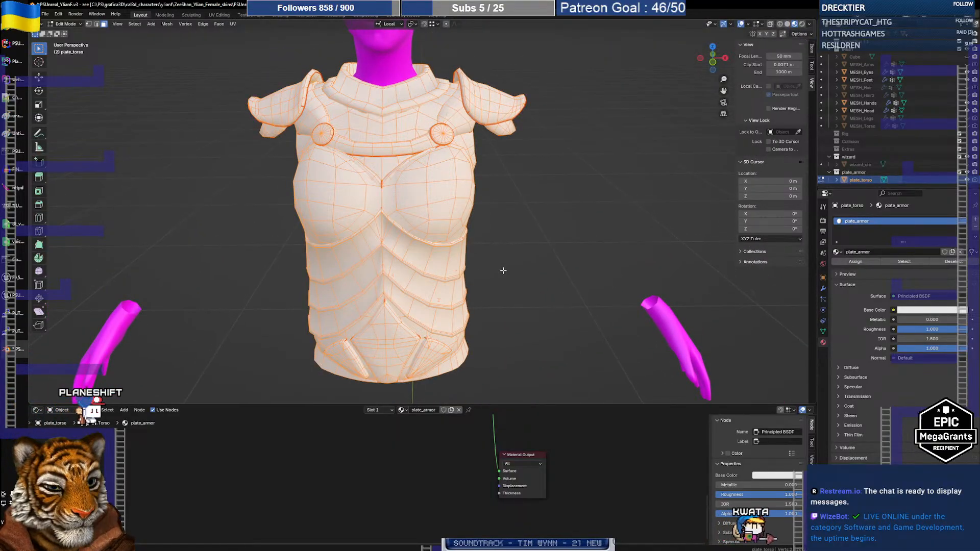
pyautogui.hotkey('alt', 'a')
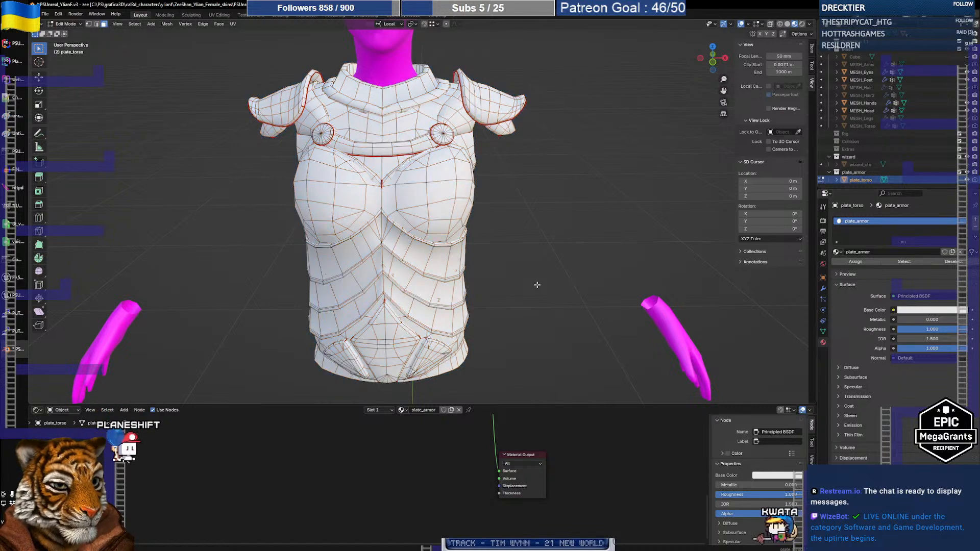
pyautogui.press('a')
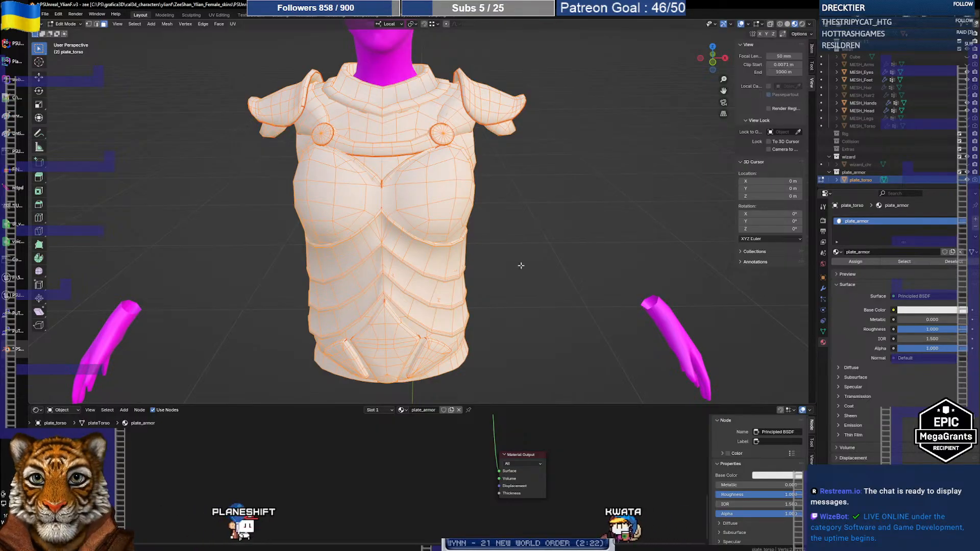
pyautogui.hotkey('alt', 'a')
pyautogui.press('Tab')
pyautogui.moveTo(402, 218)
pyautogui.mouseDown(button='middle')
pyautogui.moveTo(444, 204)
pyautogui.moveTo(405, 219)
pyautogui.mouseUp(button='middle')
pyautogui.press('Tab')
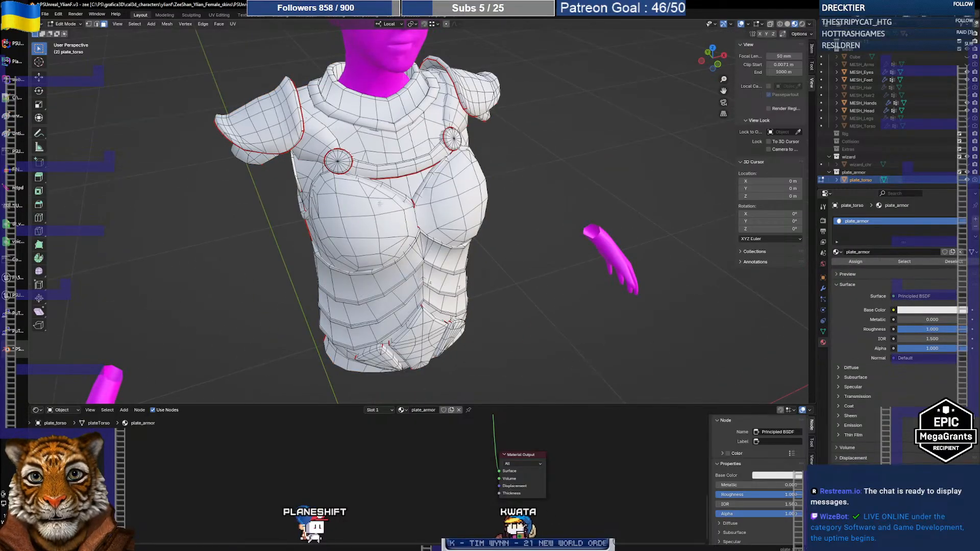
# Step: Examine the mesh and seams of the armor's collar, shoulder guards, chest discs and arm openings
pyautogui.moveTo(327, 178); pyautogui.dragTo(562, 221, button='middle')
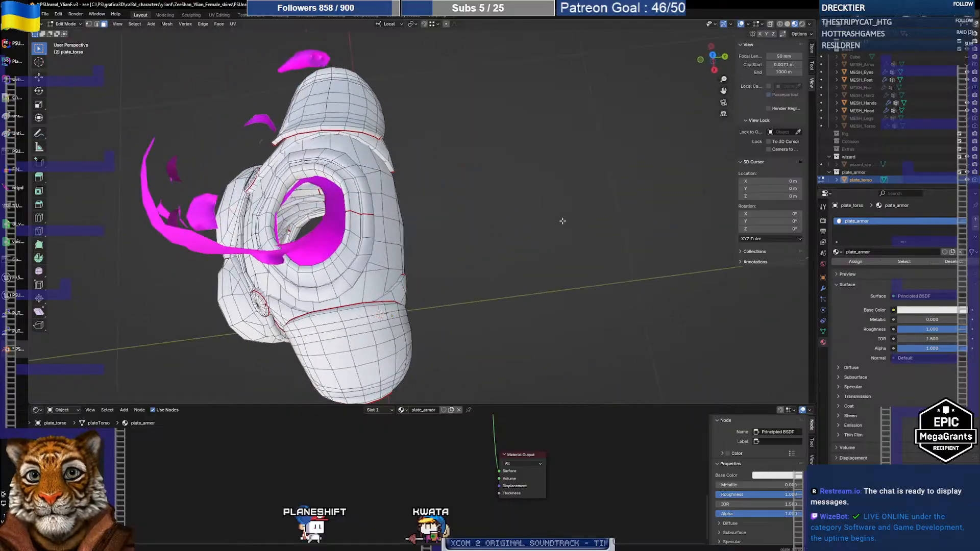
pyautogui.moveTo(344, 189); pyautogui.dragTo(420, 133, button='middle')
pyautogui.keyDown('shift'); pyautogui.moveTo(385, 296); pyautogui.dragTo(417, 225, button='middle'); pyautogui.keyUp('shift')
pyautogui.scroll(6, 433, 201)
pyautogui.scroll(-4, 433, 201)
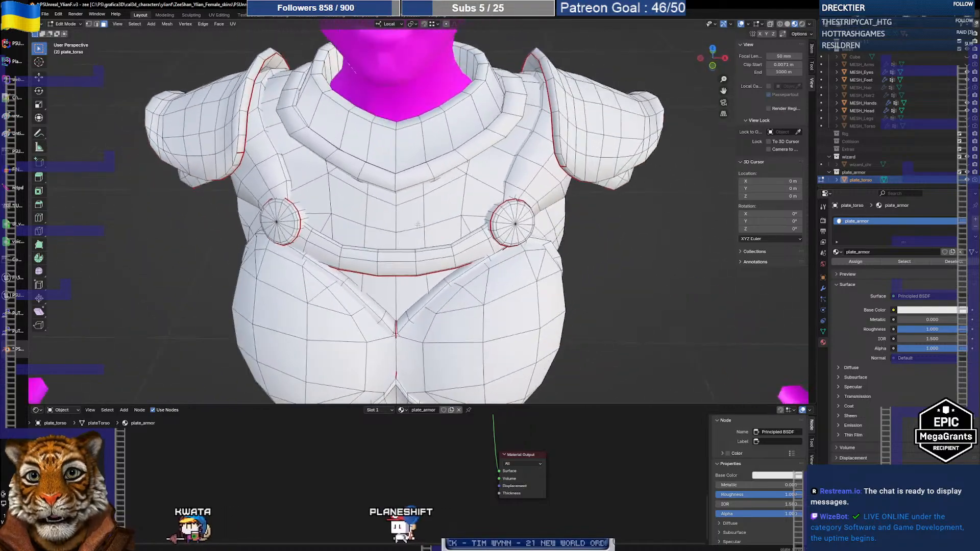
pyautogui.moveTo(429, 189); pyautogui.dragTo(362, 168, button='middle')
pyautogui.scroll(-6, 363, 168)
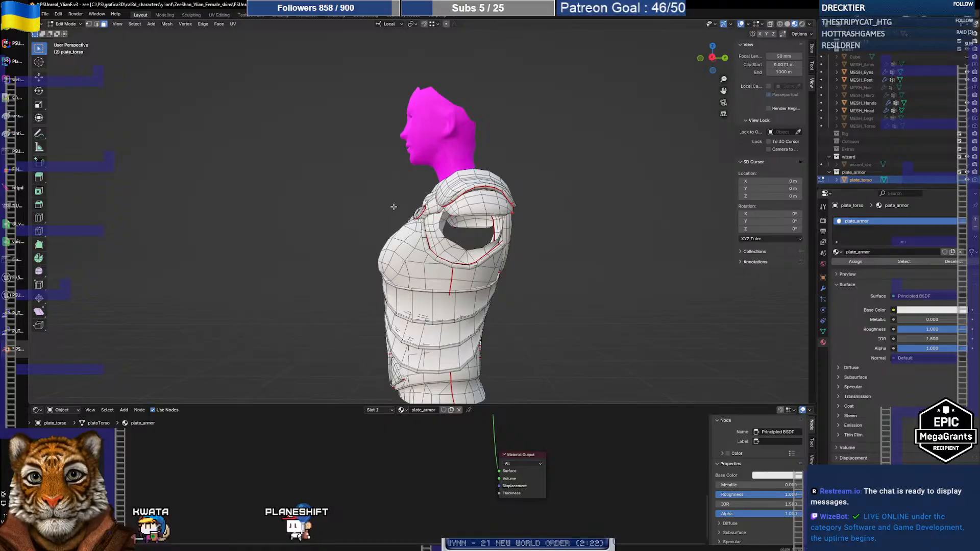
pyautogui.moveTo(467, 214); pyautogui.dragTo(552, 216, button='middle')
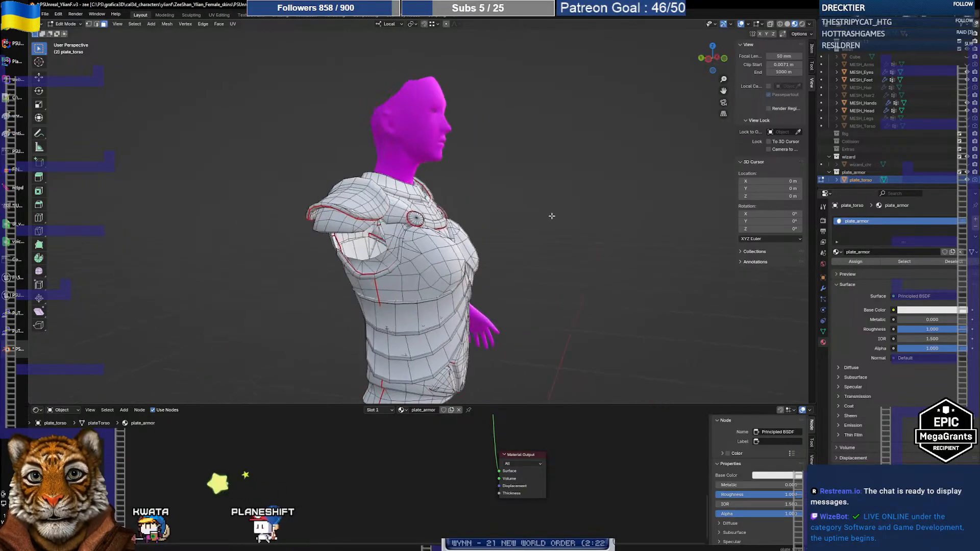
pyautogui.scroll(5, 388, 221)
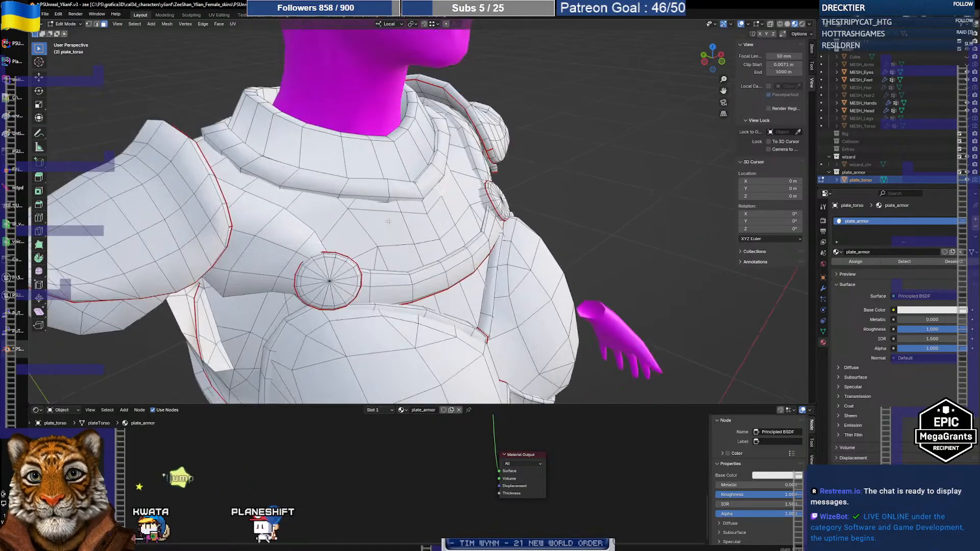
pyautogui.moveTo(329, 215); pyautogui.dragTo(390, 184, button='middle')
pyautogui.scroll(3, 394, 203)
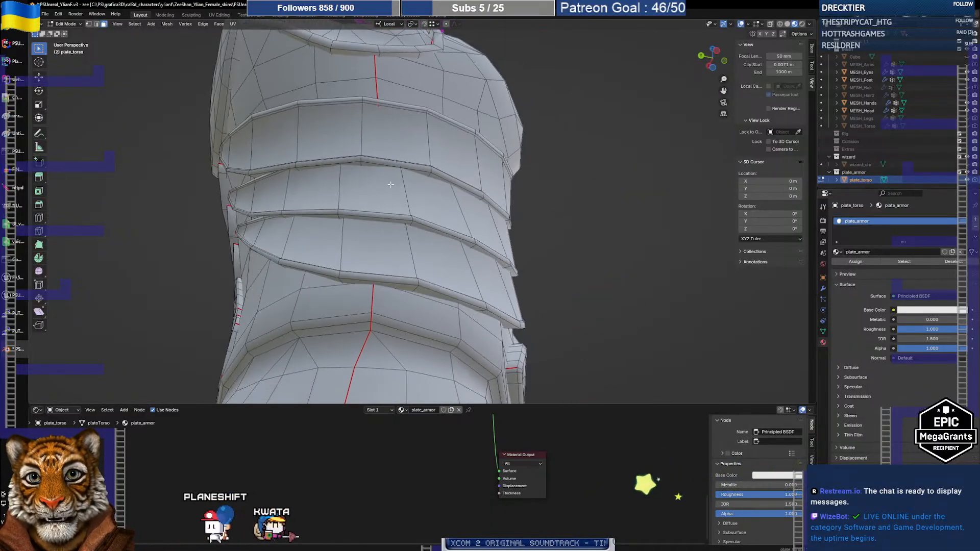
# Step: Examine the overlapping abdominal plates, side seams and waist opening of the torso armor
pyautogui.moveTo(392, 143); pyautogui.dragTo(303, 212, button='middle')
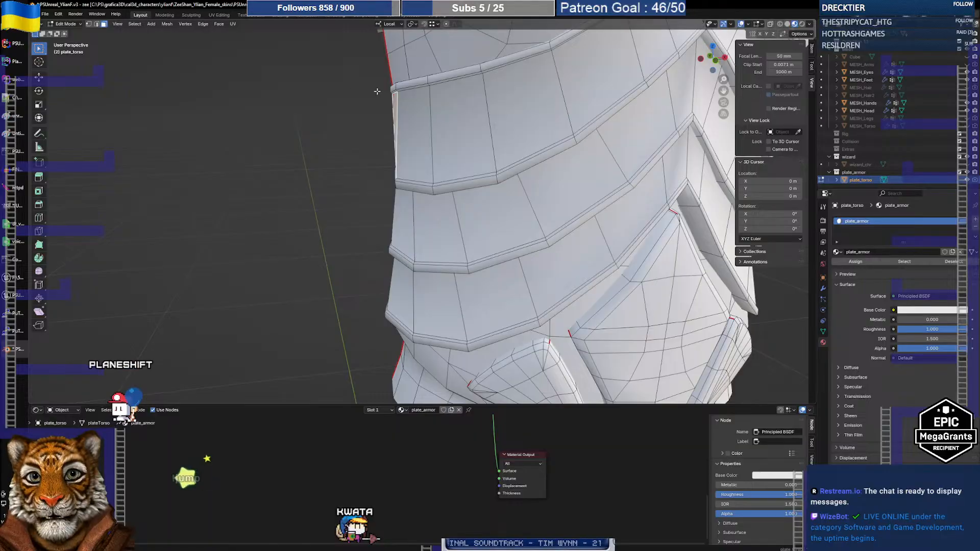
pyautogui.moveTo(377, 92); pyautogui.dragTo(411, 211, button='middle')
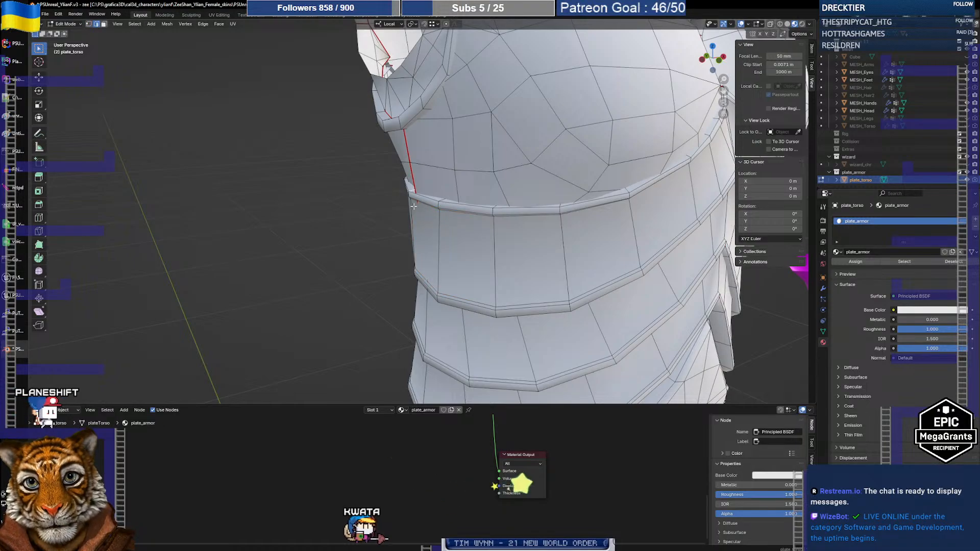
pyautogui.moveTo(418, 213); pyautogui.dragTo(563, 213, button='middle')
pyautogui.moveTo(438, 248); pyautogui.dragTo(271, 220, button='middle')
pyautogui.scroll(-8, 447, 254)
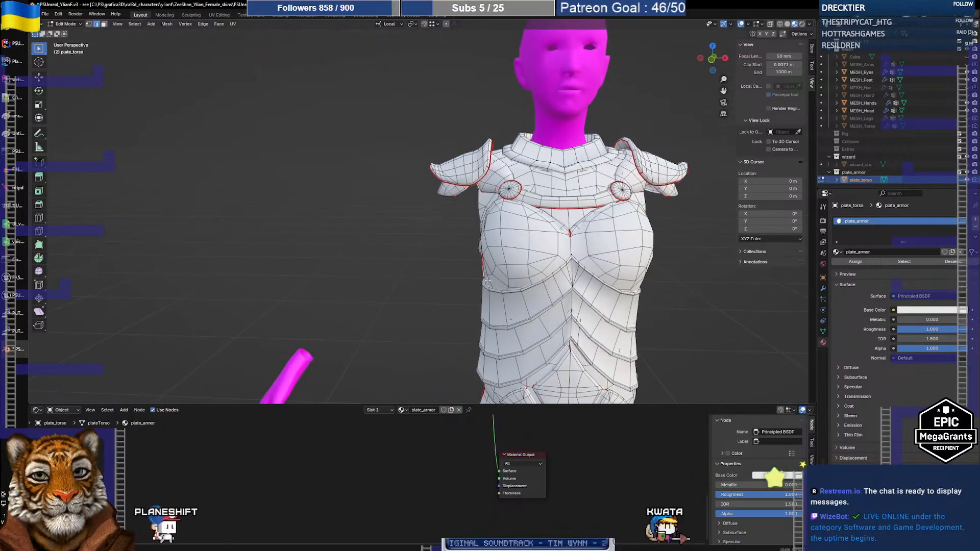
pyautogui.moveTo(487, 280); pyautogui.dragTo(475, 210, button='middle')
pyautogui.scroll(3, 457, 217)
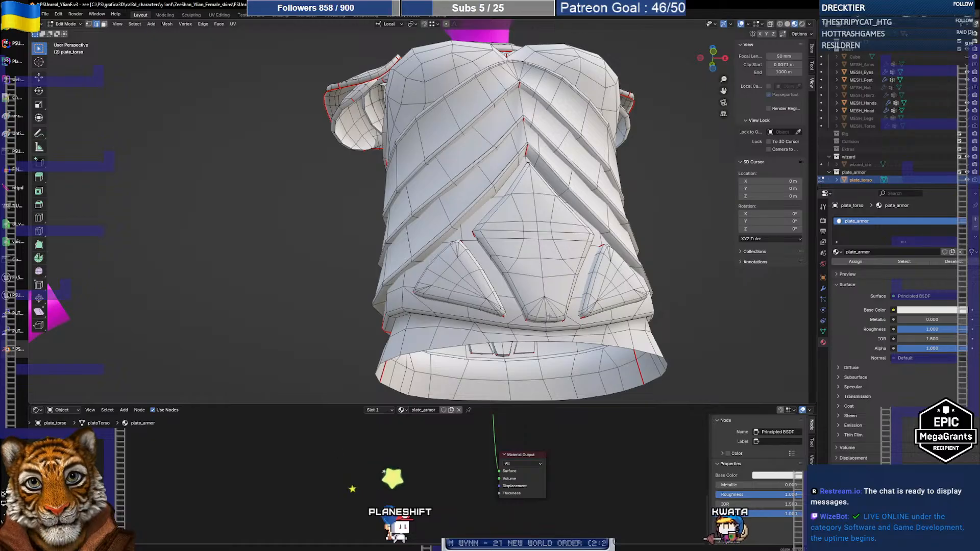
pyautogui.moveTo(524, 169); pyautogui.dragTo(539, 284, button='middle')
pyautogui.scroll(-2, 523, 285)
pyautogui.scroll(-2, 542, 280)
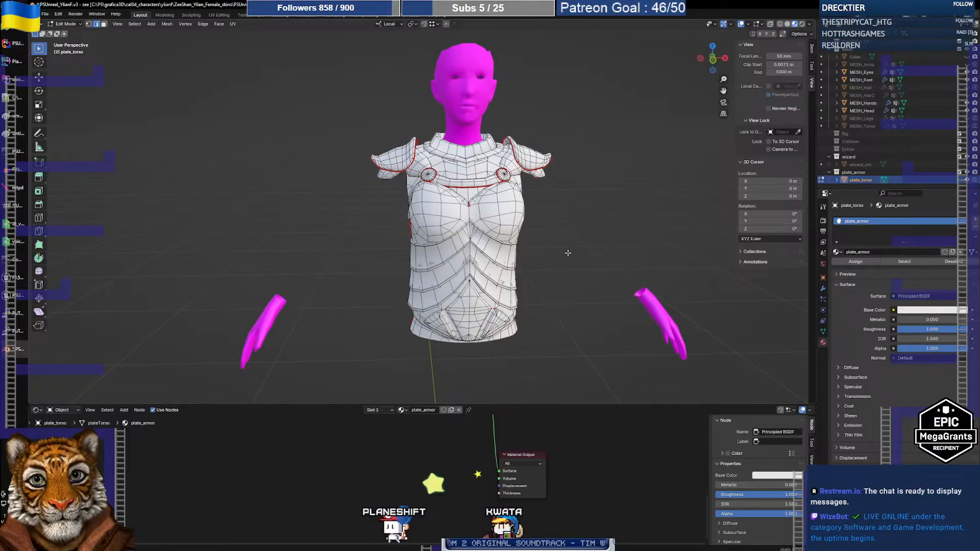
# Step: Return to Object Mode, deselect the torso armor and unhide the MESH_Arms object
pyautogui.press('Tab')
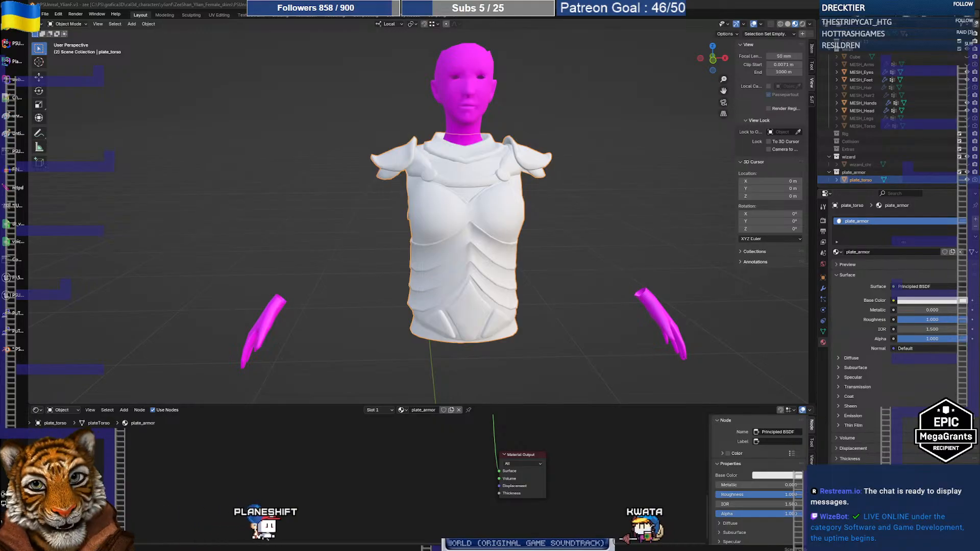
pyautogui.moveTo(479, 162); pyautogui.dragTo(382, 182, button='middle')
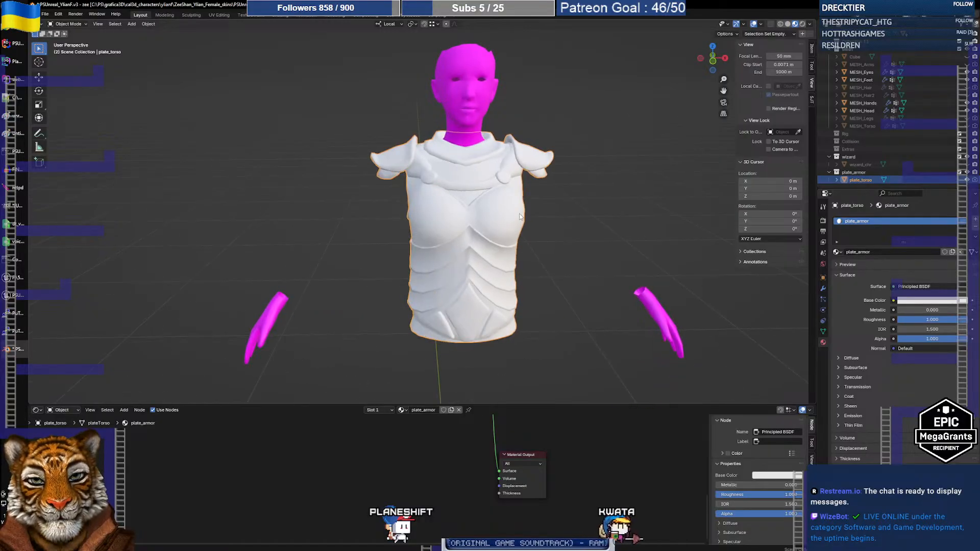
pyautogui.click(584, 228)
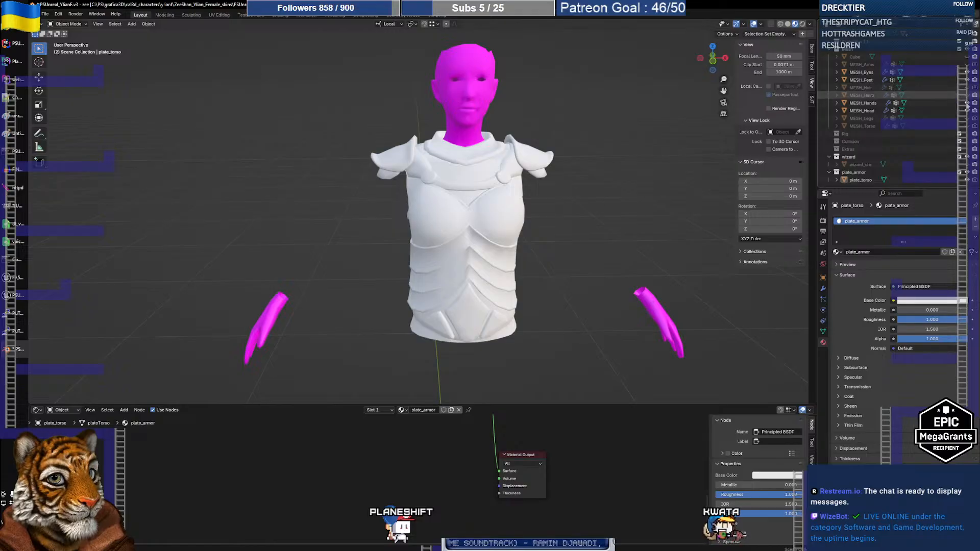
pyautogui.click(967, 64)
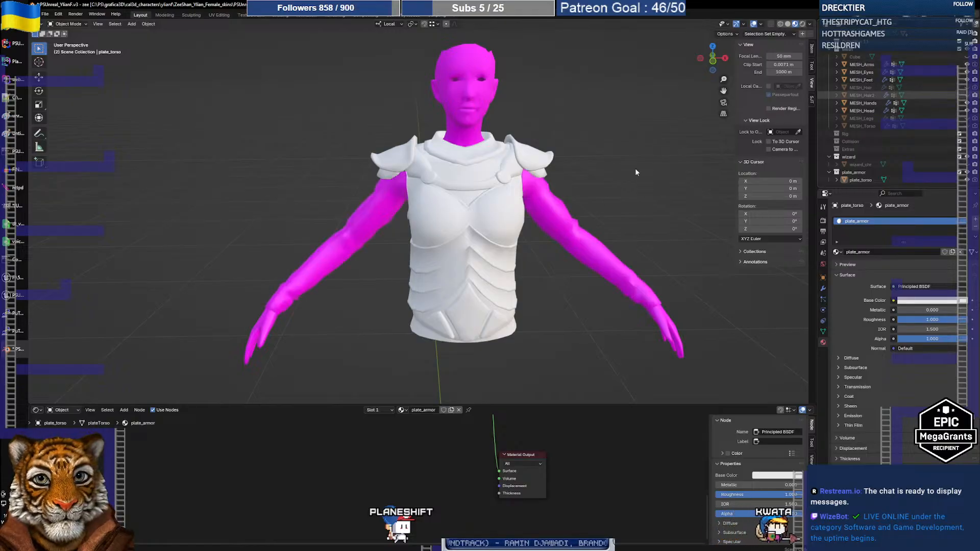
# Step: Open plate_torso in Edit Mode with edge selection and examine where the arm meets the armpit opening
pyautogui.moveTo(635, 168); pyautogui.dragTo(455, 207, button='middle')
pyautogui.scroll(5, 456, 186)
pyautogui.scroll(3, 457, 186)
pyautogui.scroll(-3, 457, 185)
pyautogui.click(458, 181)
pyautogui.press('Tab')
pyautogui.scroll(8, 456, 153)
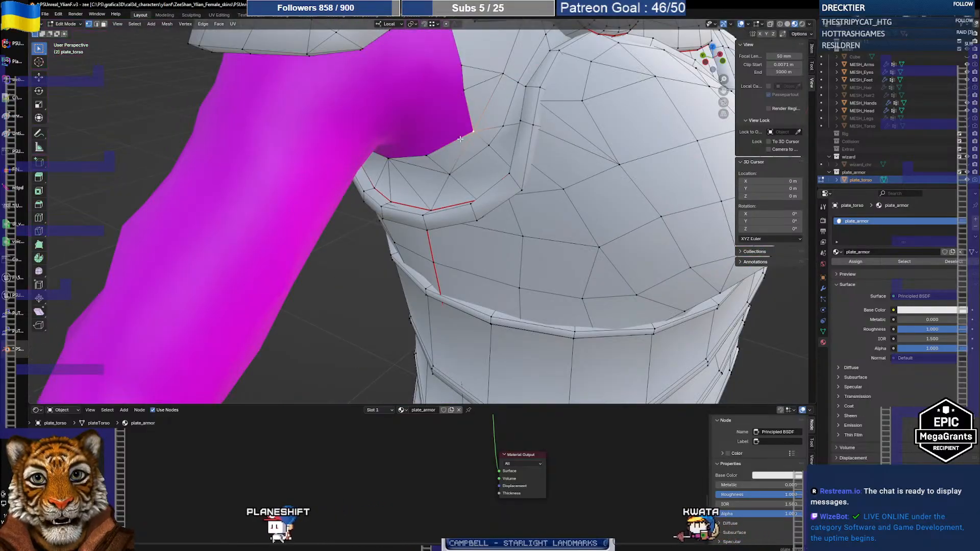
pyautogui.press('2')
pyautogui.click(460, 106)
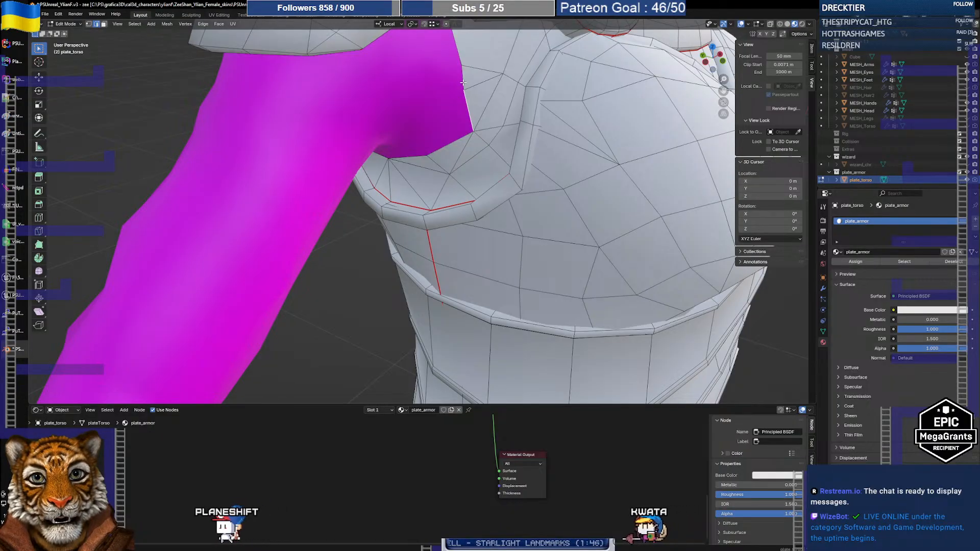
pyautogui.moveTo(459, 109)
pyautogui.mouseDown(button='middle')
pyautogui.moveTo(541, 109)
pyautogui.moveTo(449, 109)
pyautogui.mouseUp(button='middle')
# Step: Select plate_torso and MESH_Arms together and open both meshes in Edit Mode
pyautogui.hotkey('alt', 'q')
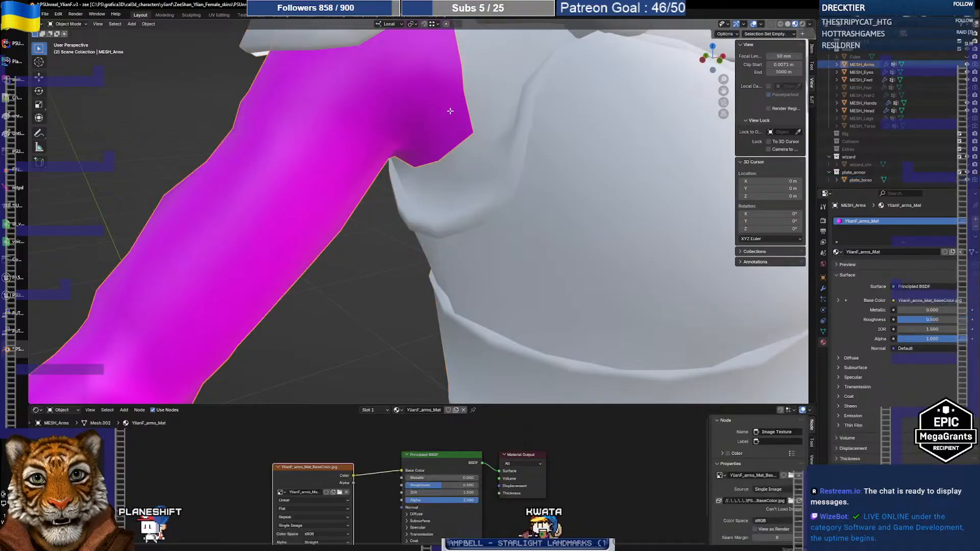
pyautogui.press('Tab')
pyautogui.click(476, 99)
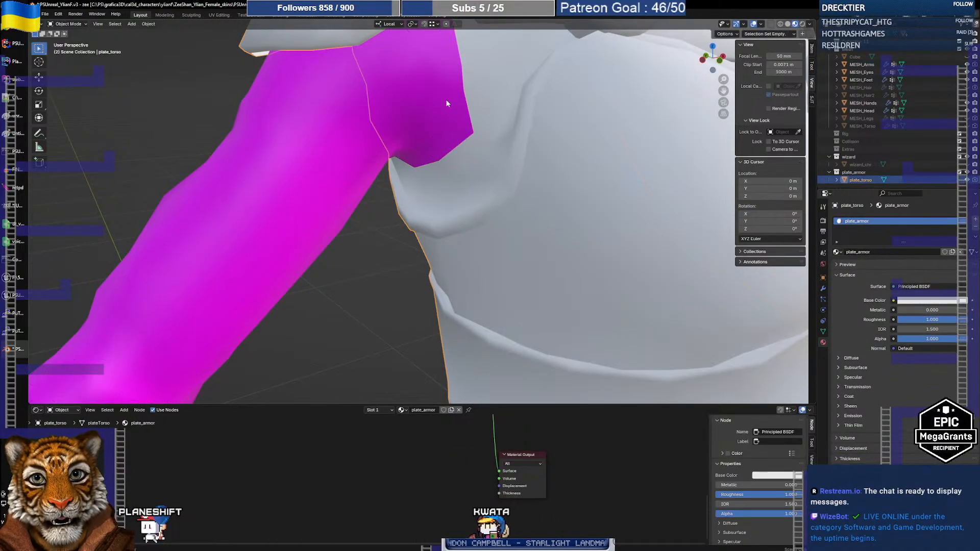
pyautogui.keyDown('shift'); pyautogui.click(446, 99); pyautogui.keyUp('shift')
pyautogui.press('Tab')
# Step: Compare the arm and armor vertices around both shoulders, and return to Object Mode with nothing selected
pyautogui.moveTo(466, 129); pyautogui.dragTo(303, 132, button='middle')
pyautogui.scroll(-5, 539, 152)
pyautogui.scroll(-4, 326, 134)
pyautogui.keyDown('shift'); pyautogui.moveTo(706, 156); pyautogui.dragTo(404, 148, button='middle'); pyautogui.keyUp('shift')
pyautogui.scroll(4, 344, 137)
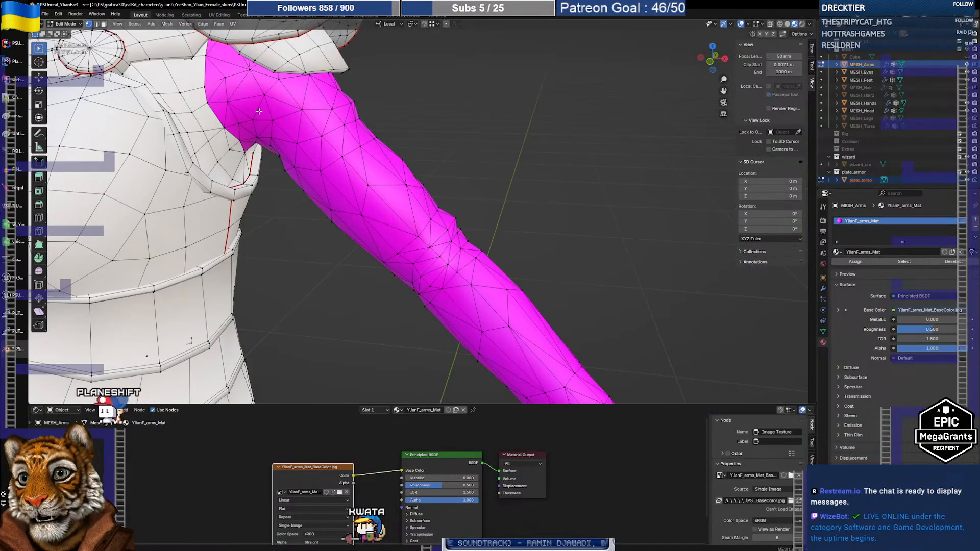
pyautogui.moveTo(259, 111); pyautogui.dragTo(269, 144, button='middle')
pyautogui.scroll(-5, 334, 154)
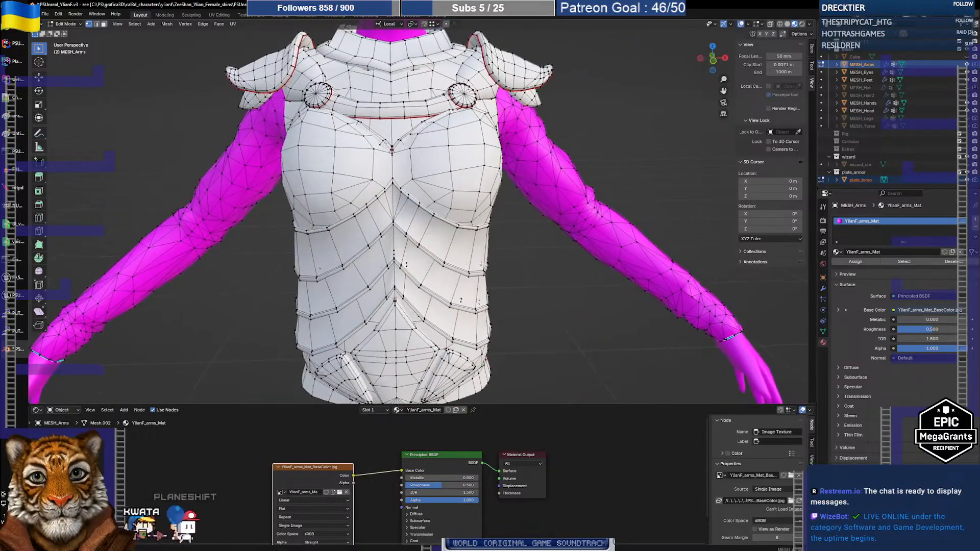
pyautogui.scroll(-4, 384, 144)
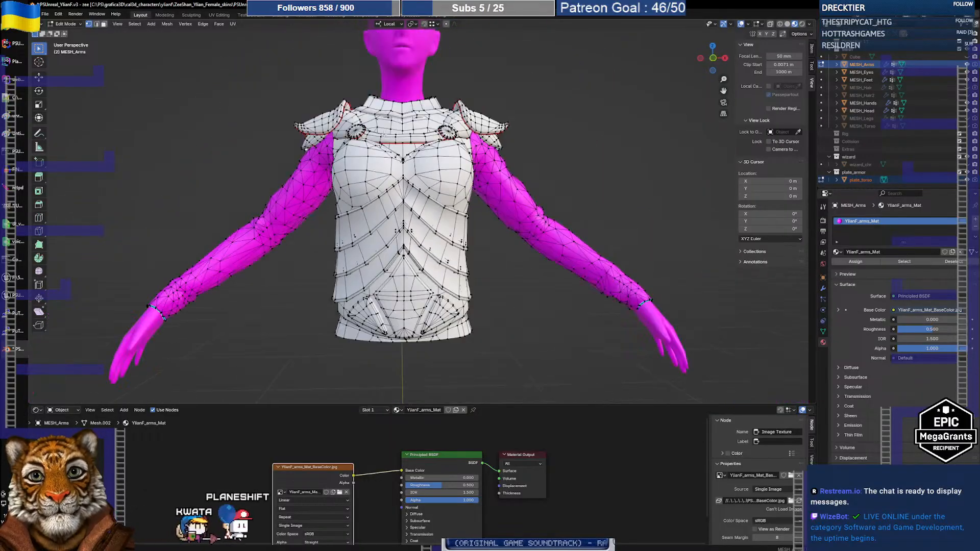
pyautogui.keyDown('shift'); pyautogui.moveTo(384, 134); pyautogui.dragTo(432, 181, button='middle'); pyautogui.keyUp('shift')
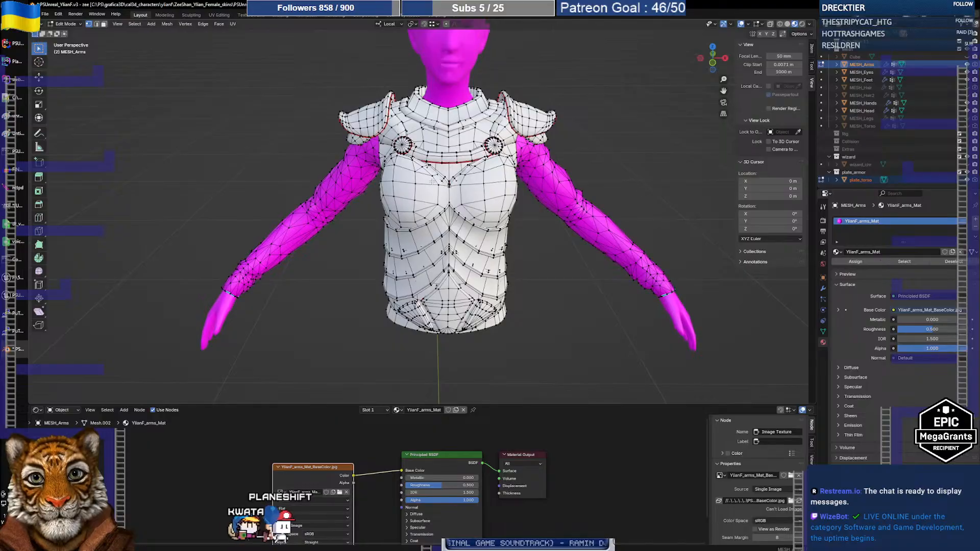
pyautogui.press('Tab')
pyautogui.click(532, 253)
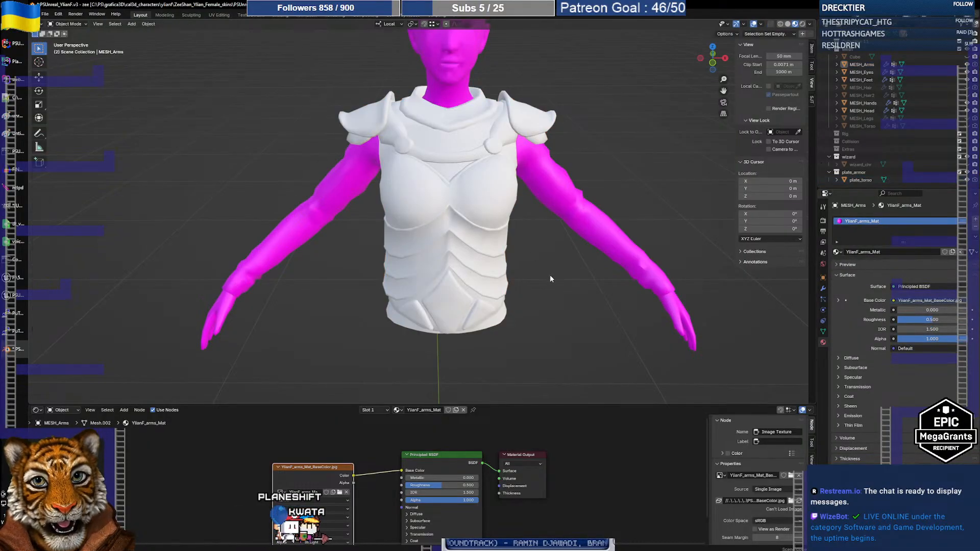
# Step: Select the plate_torso armor and bring its plate_armor material nodes into view in the shader editor
pyautogui.moveTo(550, 279); pyautogui.dragTo(510, 279, button='middle')
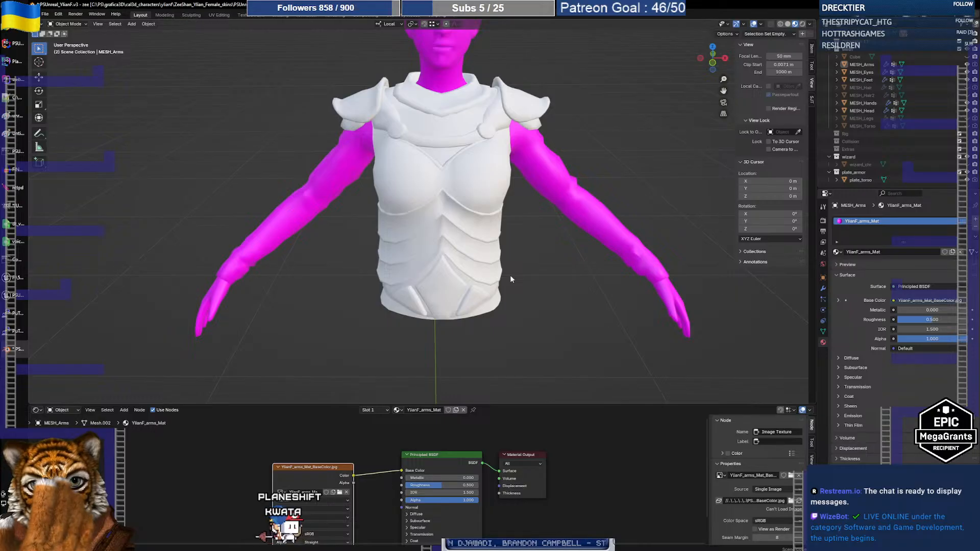
pyautogui.click(507, 279)
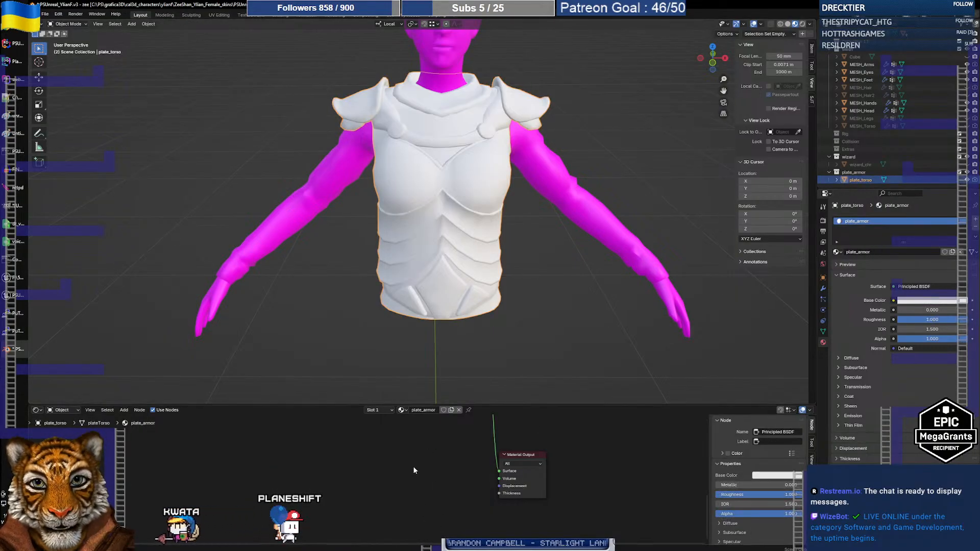
pyautogui.rightClick(407, 442)
pyautogui.press('Escape')
pyautogui.moveTo(440, 462); pyautogui.dragTo(441, 543, button='middle')
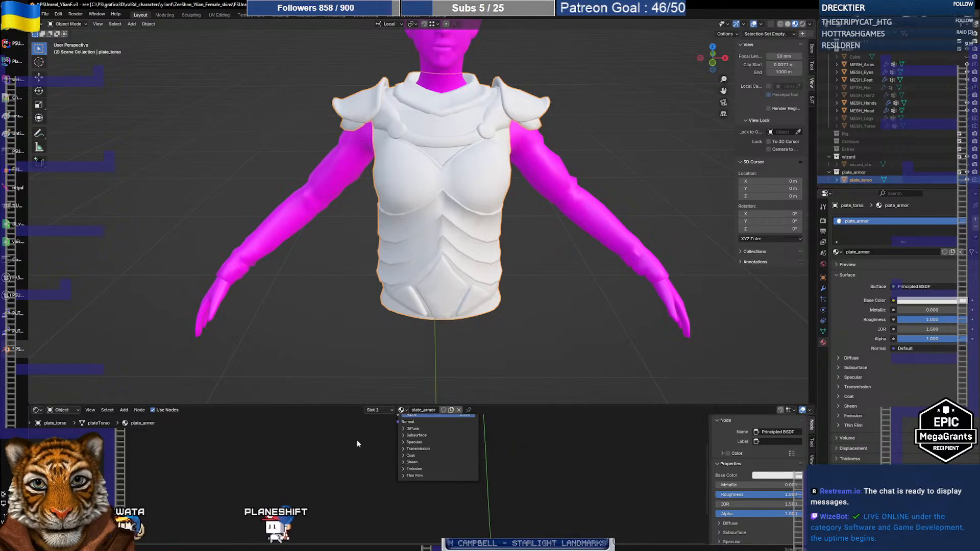
# Step: Move the Material Output node close beside the Principled BSDF node in the plate_armor material
pyautogui.moveTo(357, 442)
pyautogui.mouseDown(button='middle')
pyautogui.moveTo(357, 490)
pyautogui.moveTo(312, 413)
pyautogui.moveTo(301, 357)
pyautogui.mouseUp(button='middle')
pyautogui.moveTo(477, 498); pyautogui.dragTo(495, 416)
pyautogui.moveTo(411, 462); pyautogui.dragTo(402, 535, button='middle')
pyautogui.press('g')
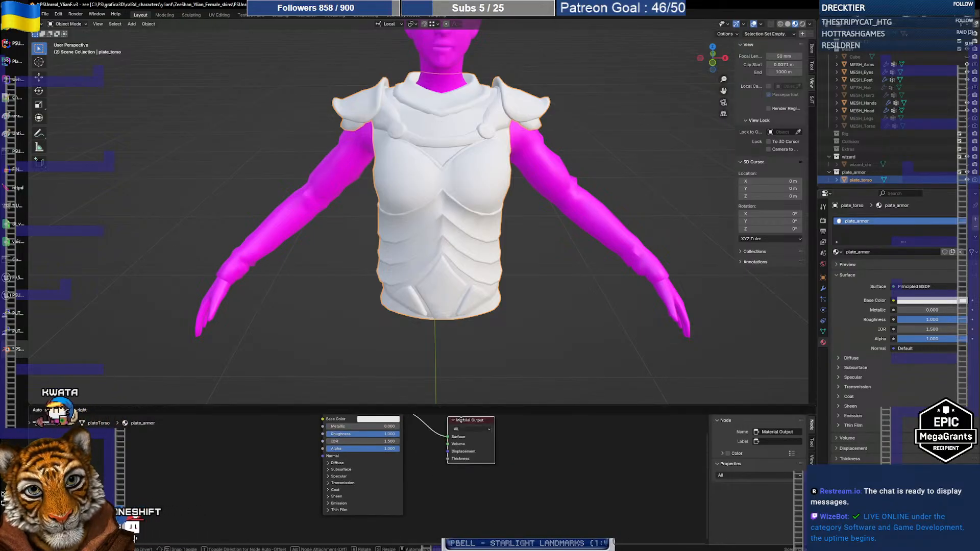
pyautogui.click(424, 477)
pyautogui.moveTo(424, 461); pyautogui.dragTo(466, 503, button='middle')
pyautogui.moveTo(510, 462); pyautogui.dragTo(498, 441)
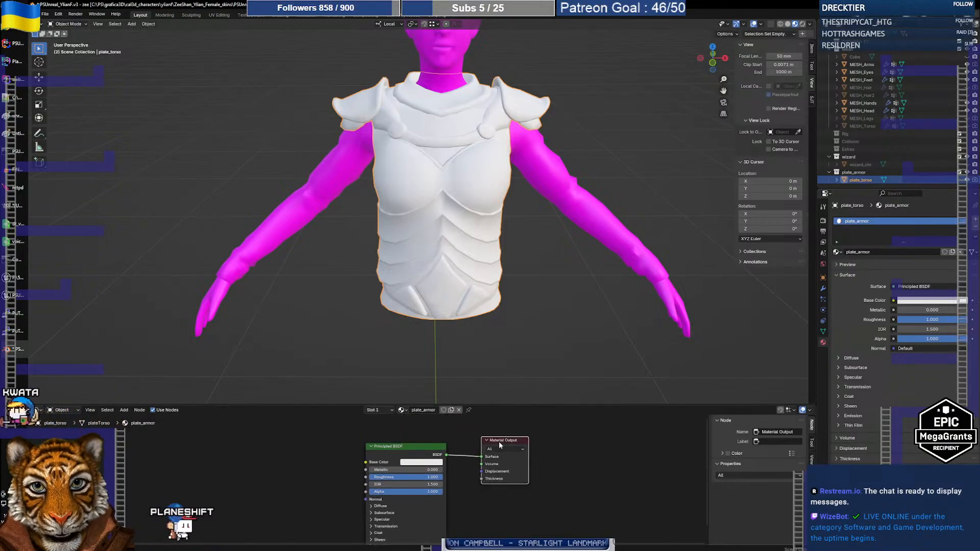
pyautogui.moveTo(450, 486); pyautogui.dragTo(462, 482, button='middle')
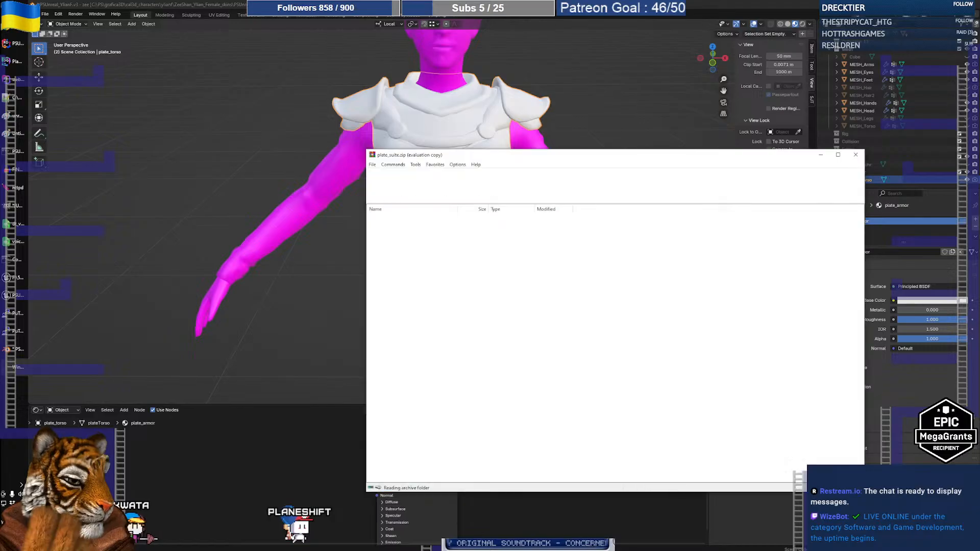
# Step: Review the texture files in the plate_suite folder of plate_suite.zip, close the archive and unhide MESH_Legs in Blender
pyautogui.click(634, 154)
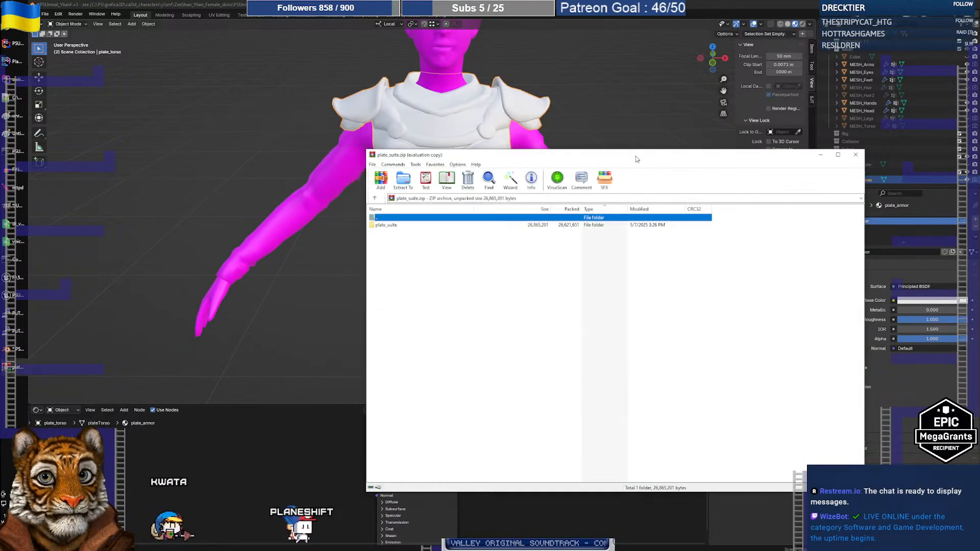
pyautogui.doubleClick(447, 225)
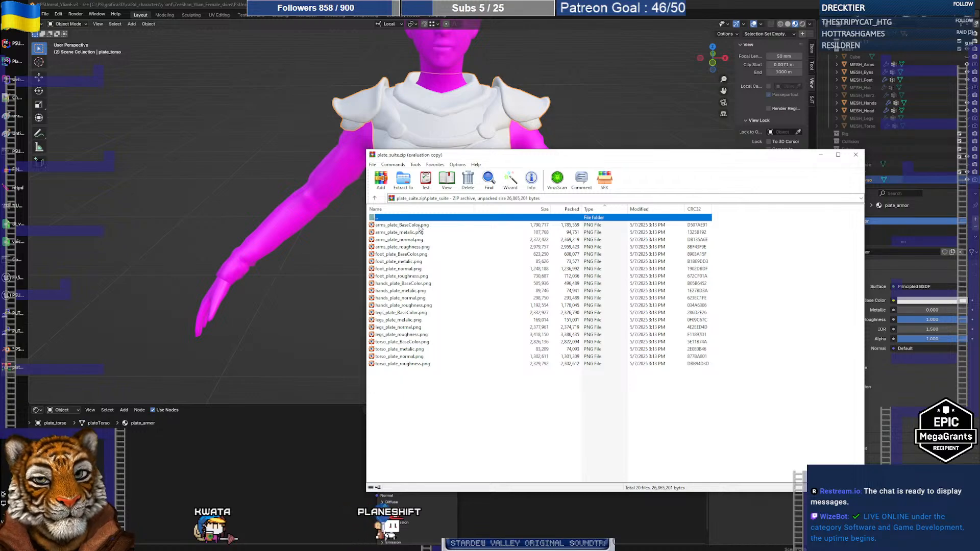
pyautogui.click(855, 155)
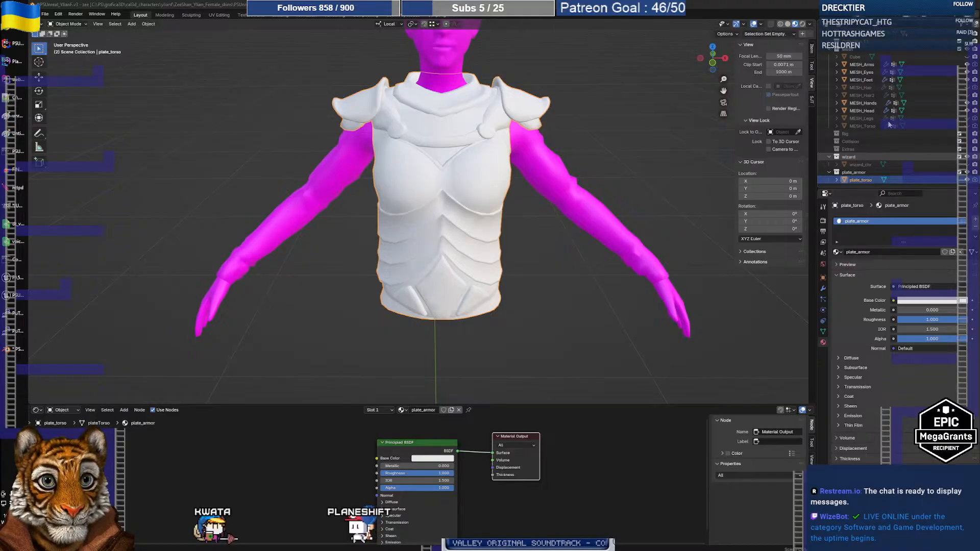
pyautogui.click(966, 117)
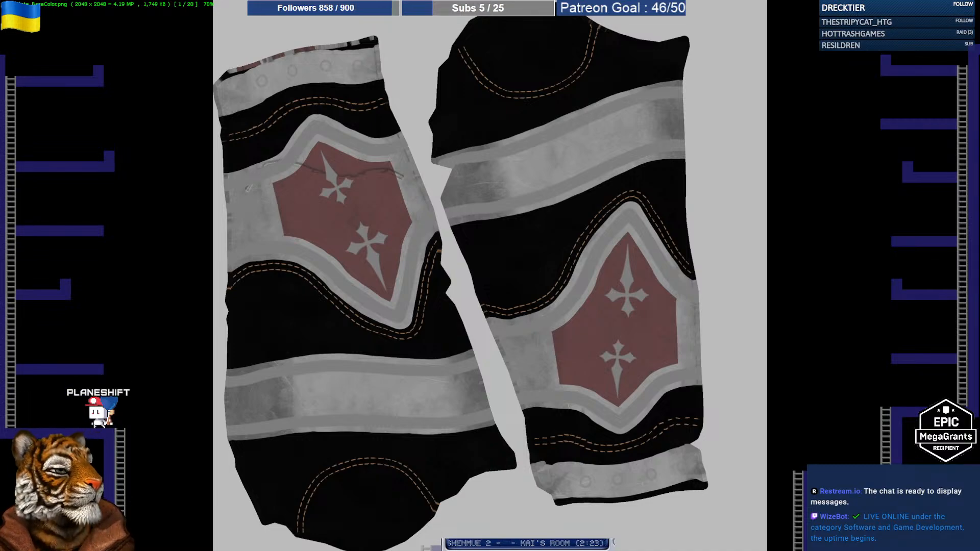
# Step: Examine the arms plate textures in the image viewer, comparing the base color, metallic, normal and roughness maps
pyautogui.click(569, 217)
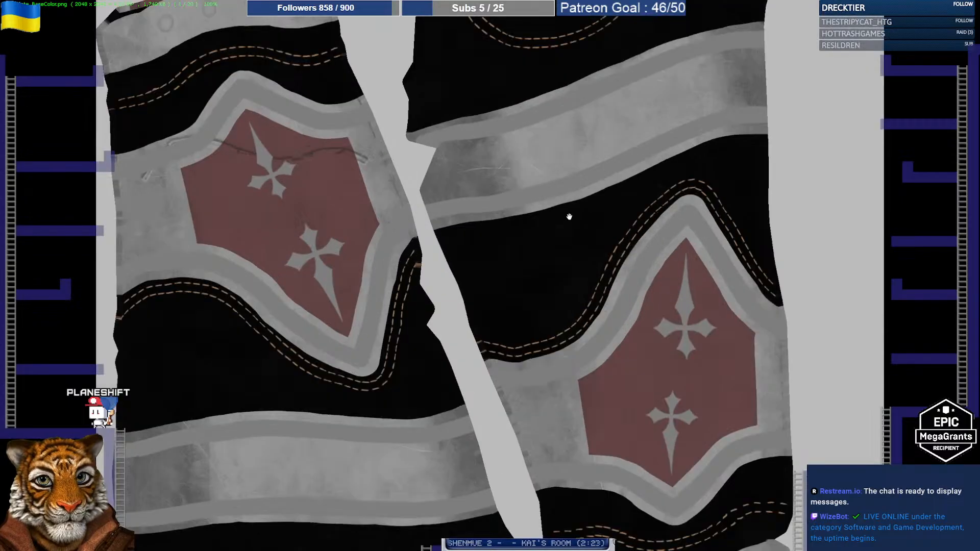
pyautogui.click(589, 215)
pyautogui.scroll(-1, 572, 214)
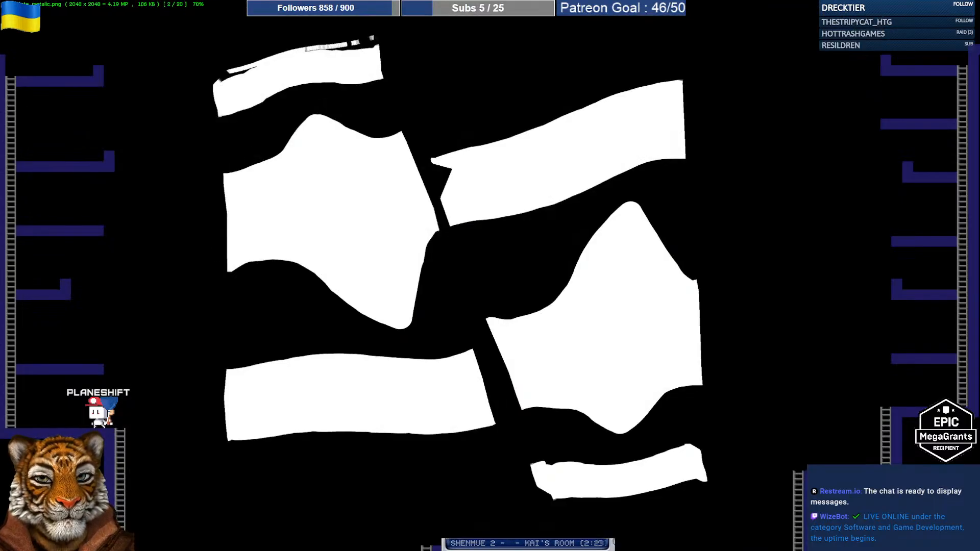
pyautogui.scroll(-1, 489, 276)
pyautogui.scroll(1, 490, 275)
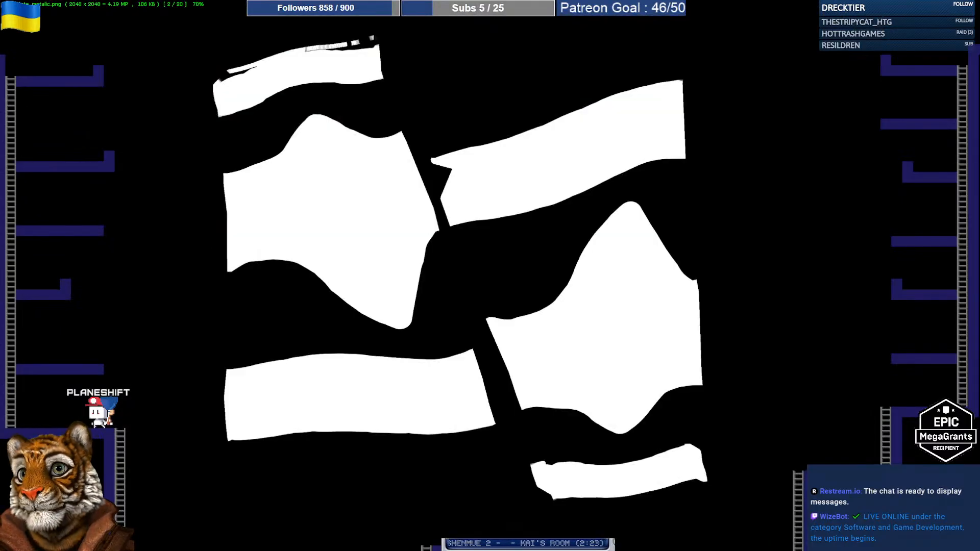
pyautogui.scroll(1, 490, 275)
pyautogui.scroll(-1, 490, 276)
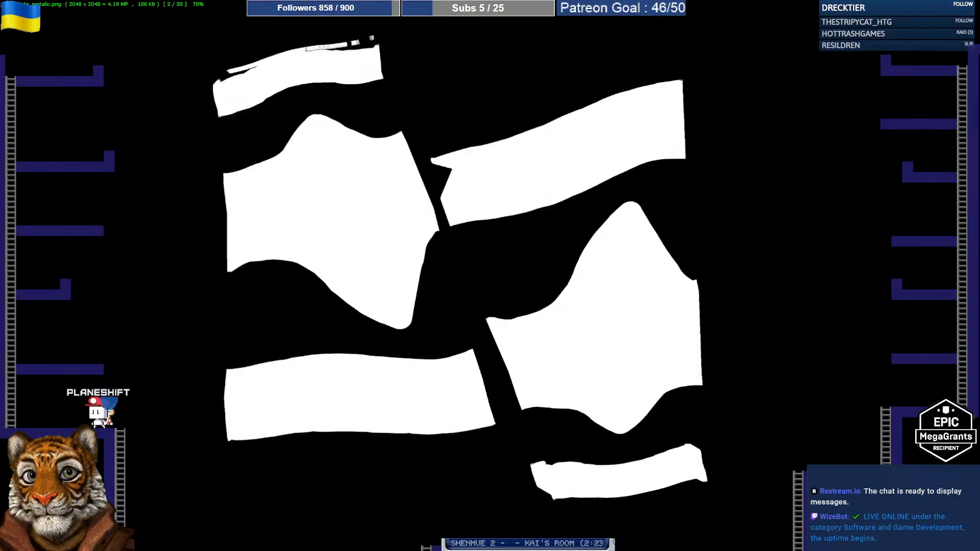
pyautogui.scroll(-1, 573, 216)
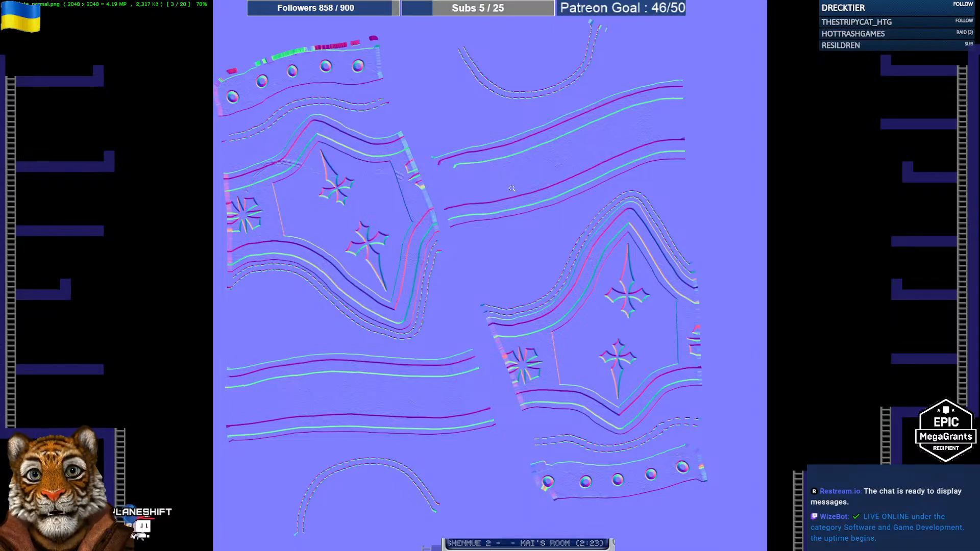
pyautogui.press('Left')
pyautogui.press('Left')
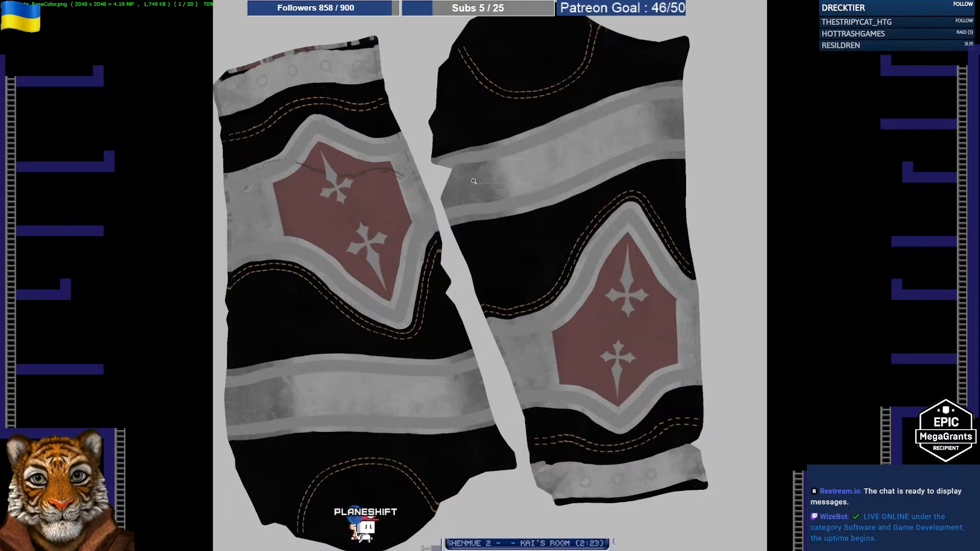
pyautogui.press('Right')
pyautogui.press('Right')
pyautogui.press('Right')
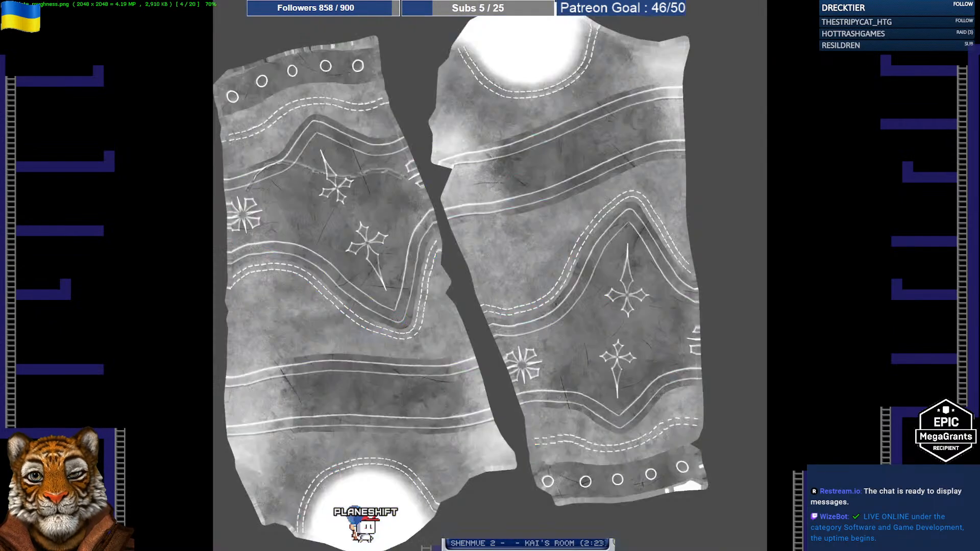
# Step: Look through the base color, metallic, normal and roughness maps of the foot and hands plate textures
pyautogui.press('Right')
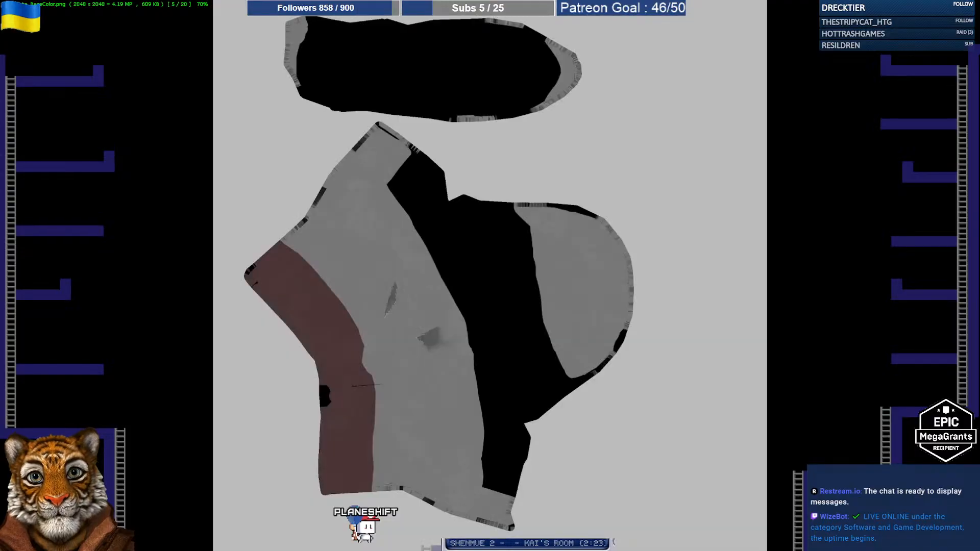
pyautogui.press('Right')
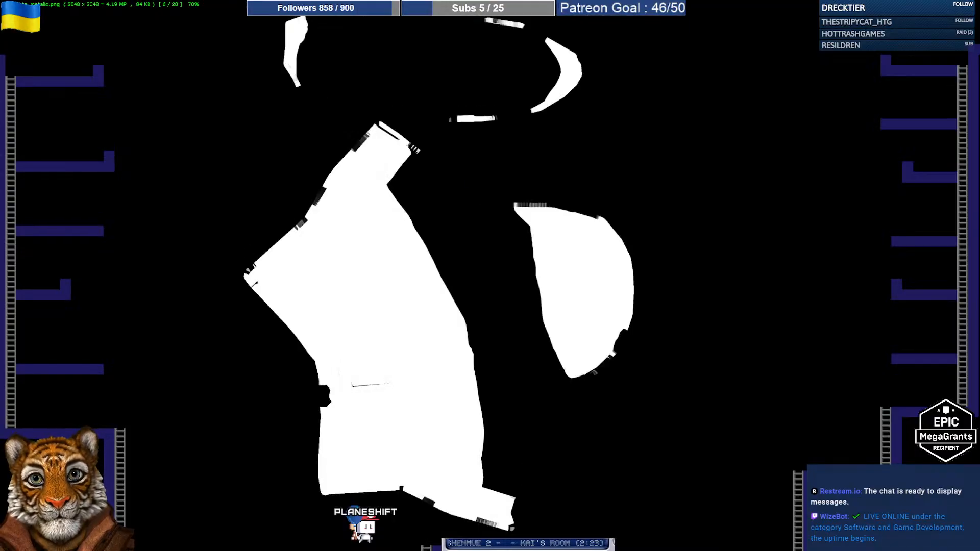
pyautogui.press('Right')
pyautogui.press('Right')
pyautogui.press('Right')
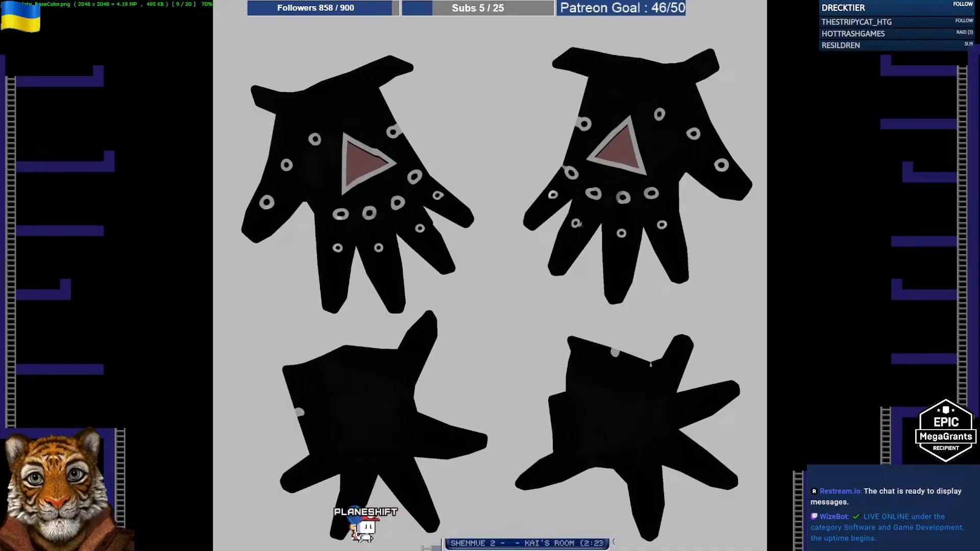
pyautogui.press('Right')
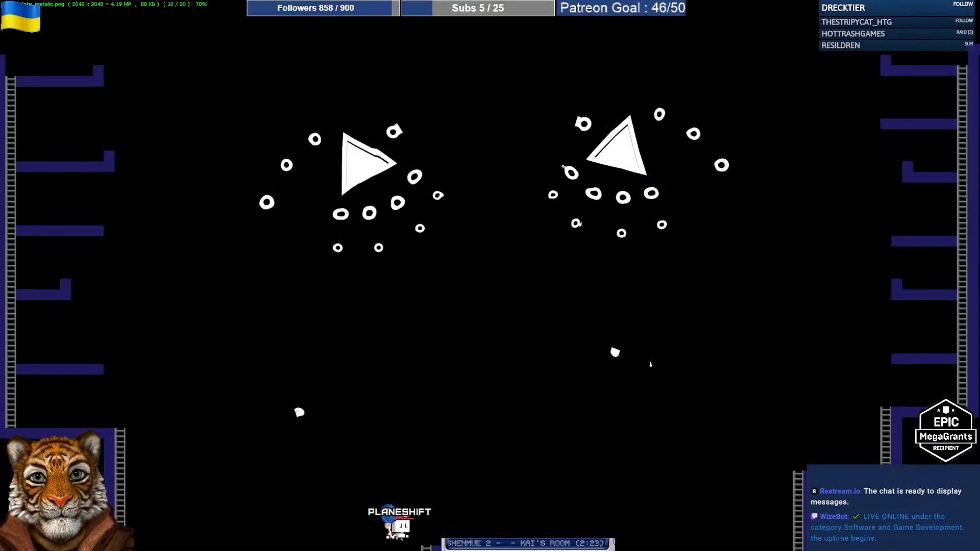
pyautogui.press('Right')
pyautogui.press('Right')
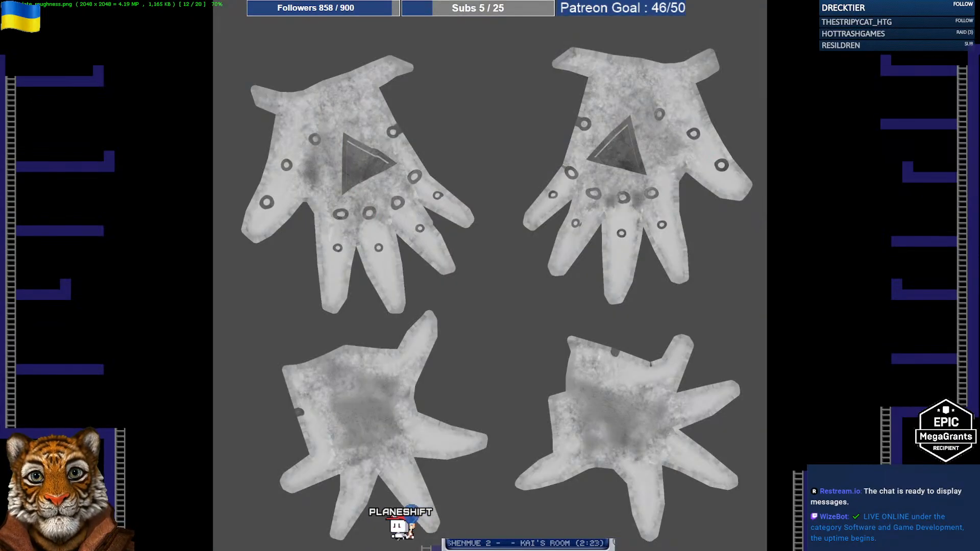
# Step: Look through the four maps each of the legs and torso plate textures, and close the image viewer
pyautogui.press('Right')
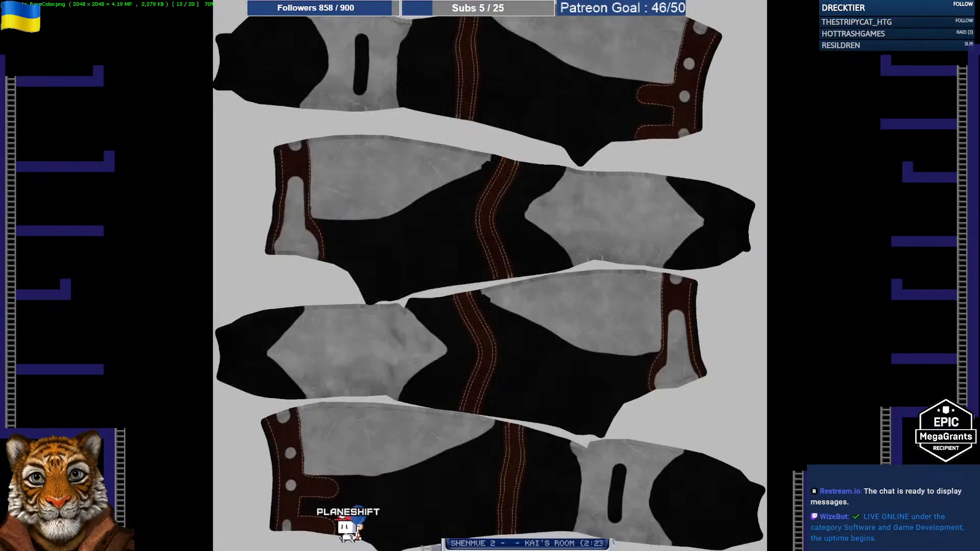
pyautogui.press('Right')
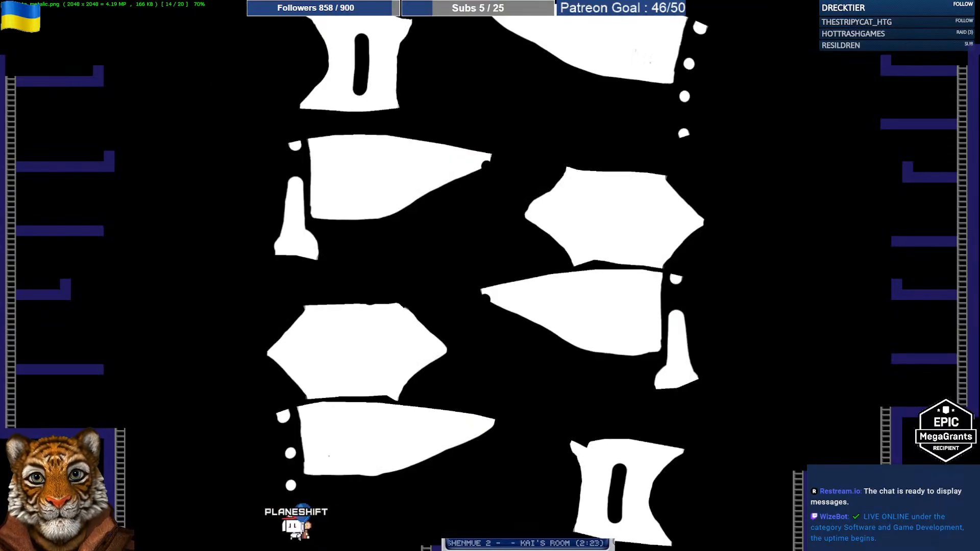
pyautogui.press('Right')
pyautogui.press('Right')
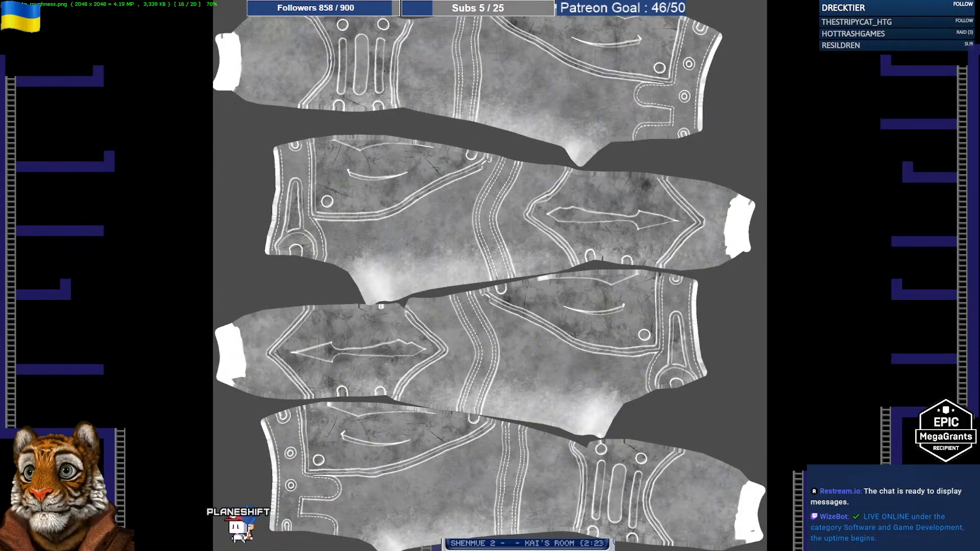
pyautogui.press('Right')
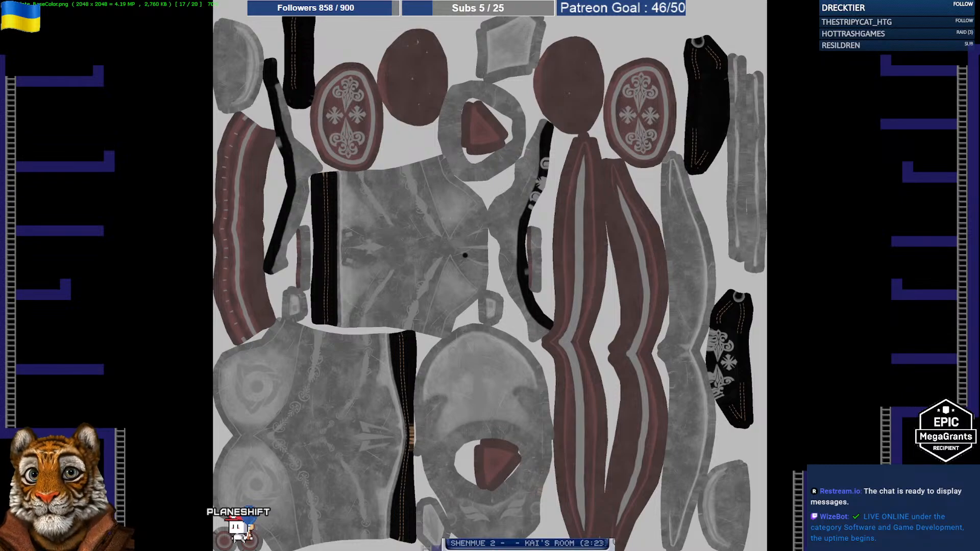
pyautogui.press('Right')
pyautogui.press('Right')
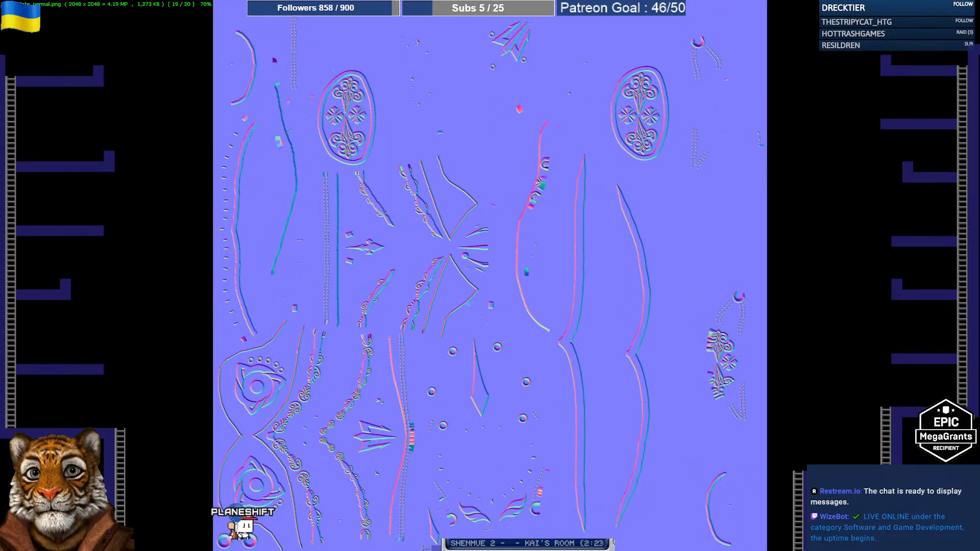
pyautogui.press('Right')
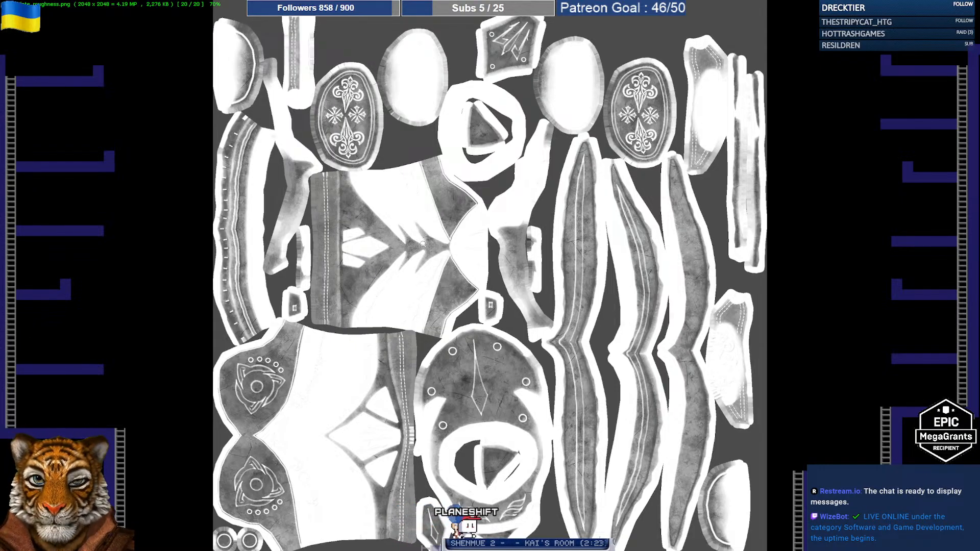
pyautogui.press('Escape')
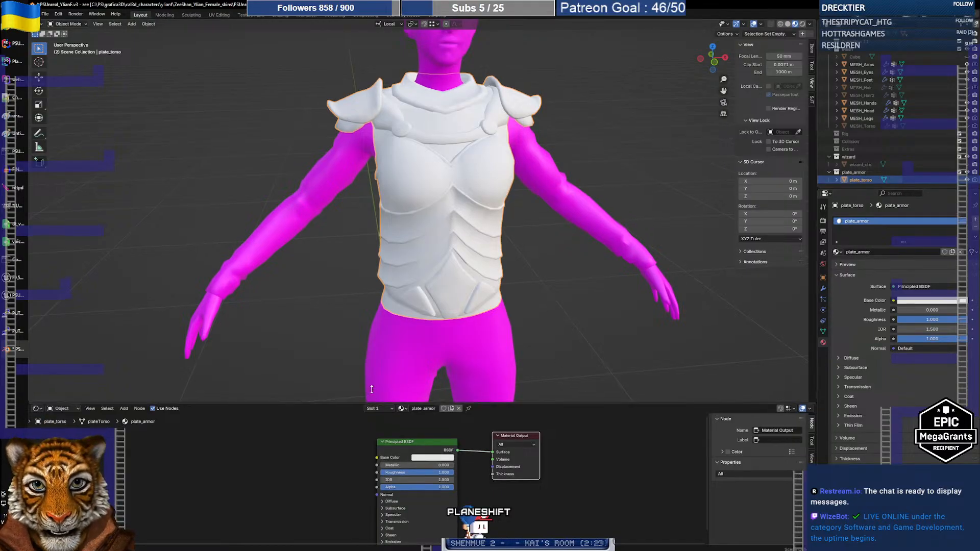
# Step: Enlarge the node editor, add an Image Texture node and connect its Color output to the Principled BSDF's Base Color
pyautogui.moveTo(373, 405); pyautogui.dragTo(378, 313)
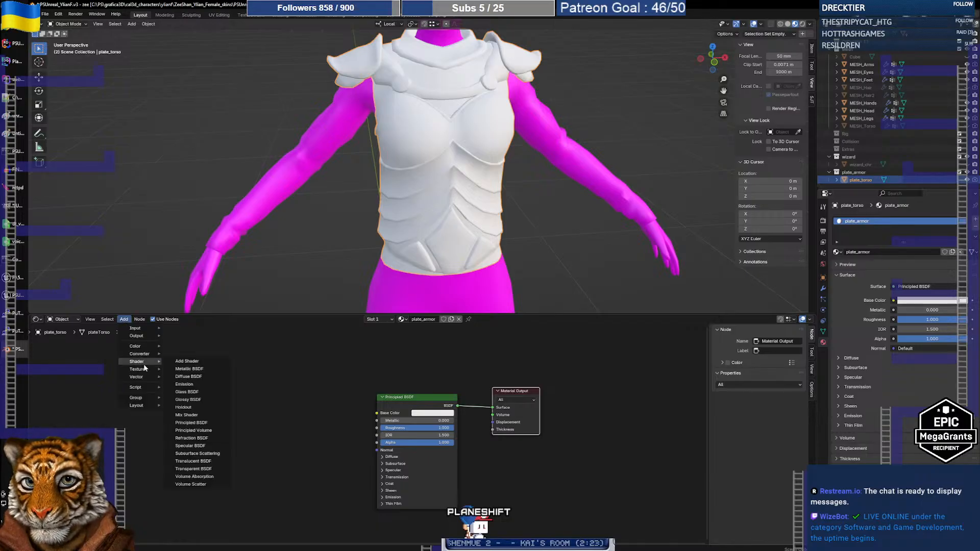
pyautogui.moveTo(140, 369)
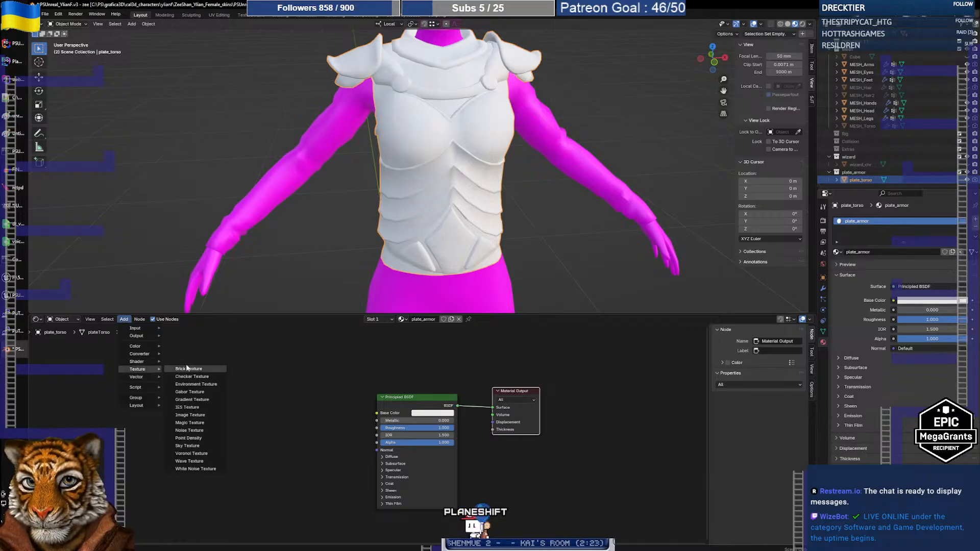
pyautogui.click(189, 415)
pyautogui.click(297, 393)
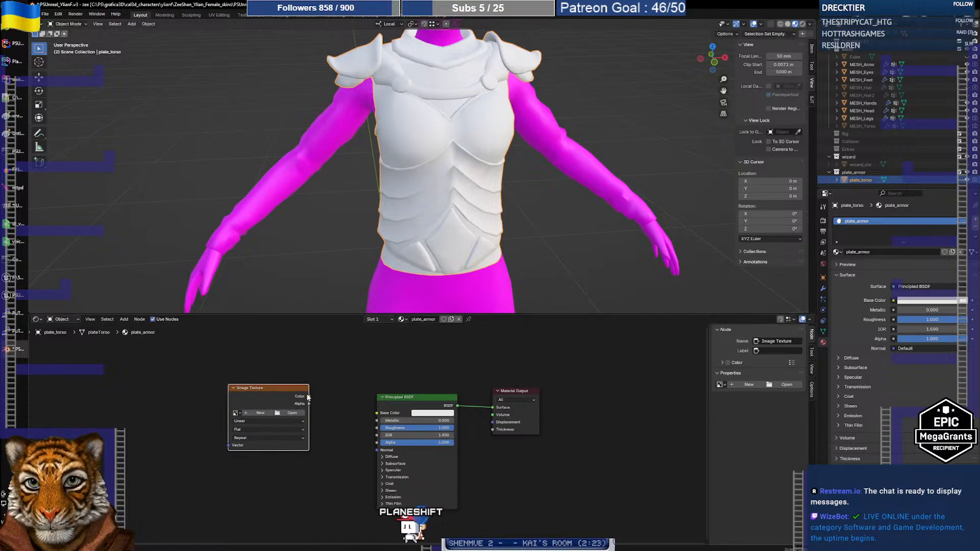
pyautogui.moveTo(309, 396); pyautogui.dragTo(376, 413)
# Step: Load torso_plate_BaseColor.png from the plate_suite folder into the Image Texture node, with the folder's files sorted by name
pyautogui.click(291, 416)
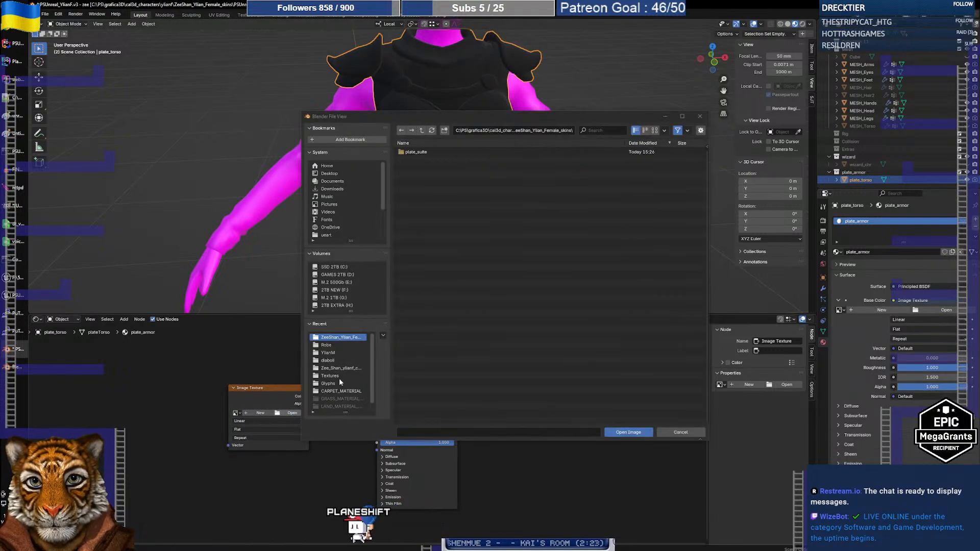
pyautogui.click(421, 152)
pyautogui.doubleClick(421, 152)
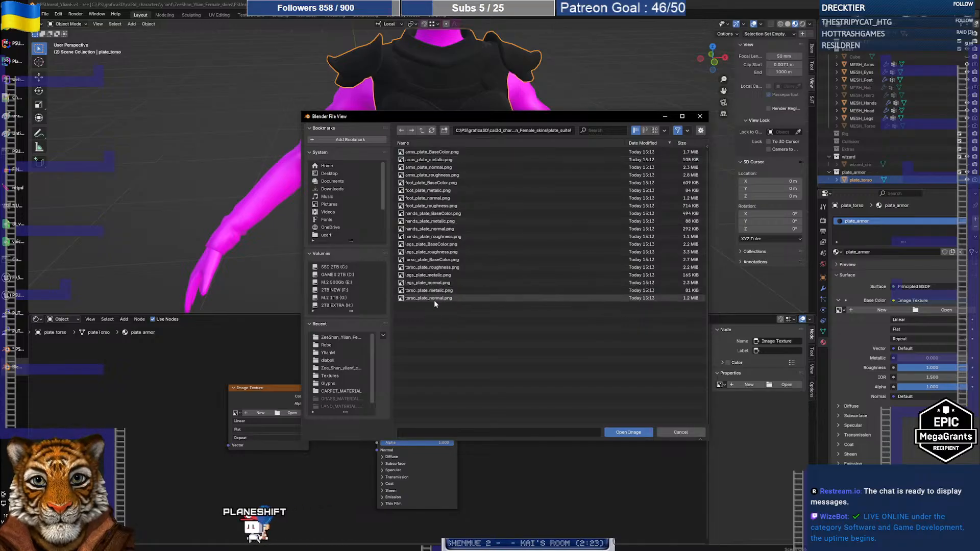
pyautogui.moveTo(438, 292)
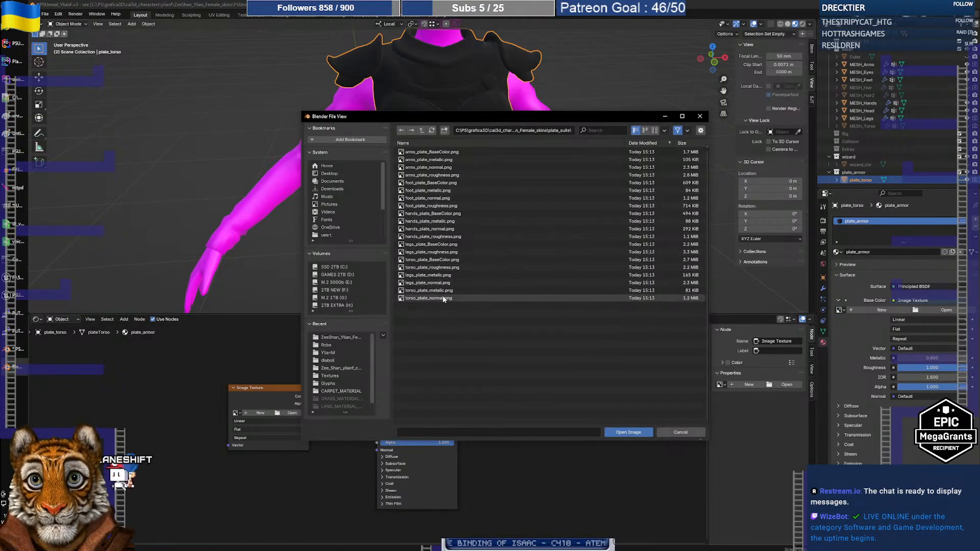
pyautogui.click(445, 260)
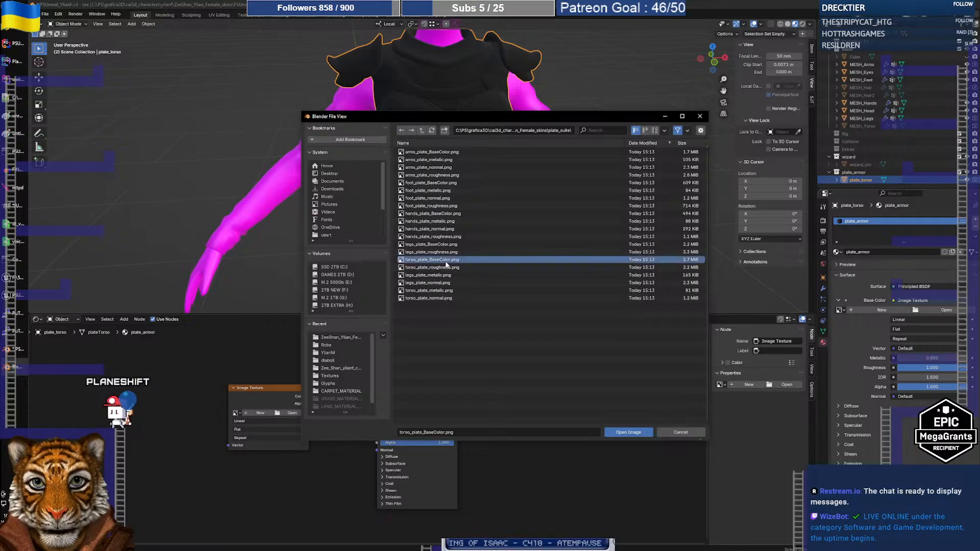
pyautogui.click(428, 143)
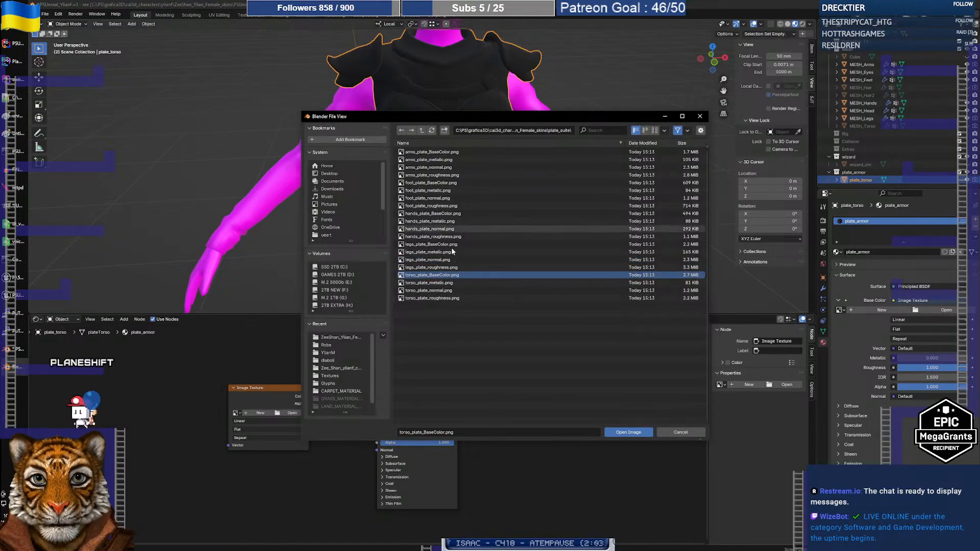
pyautogui.click(629, 432)
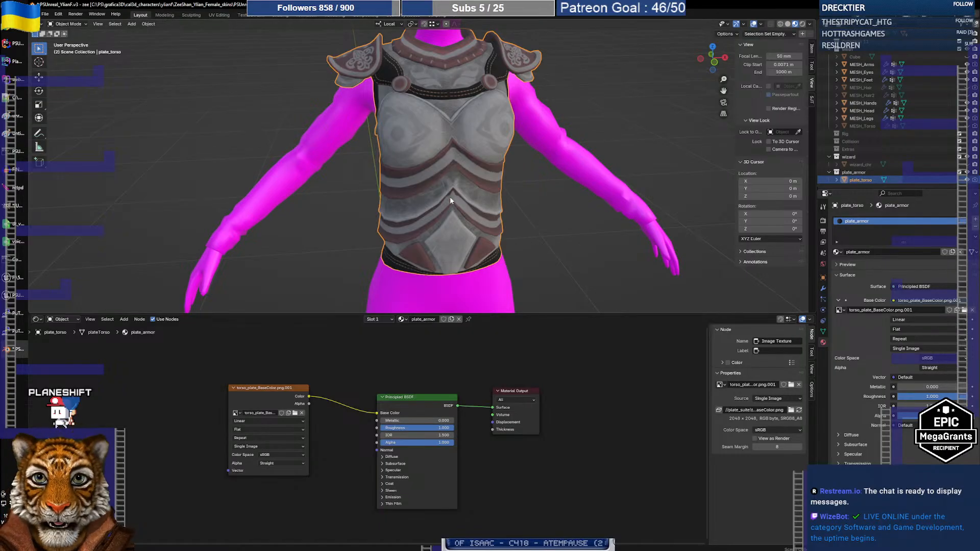
pyautogui.moveTo(449, 200); pyautogui.dragTo(434, 187, button='middle')
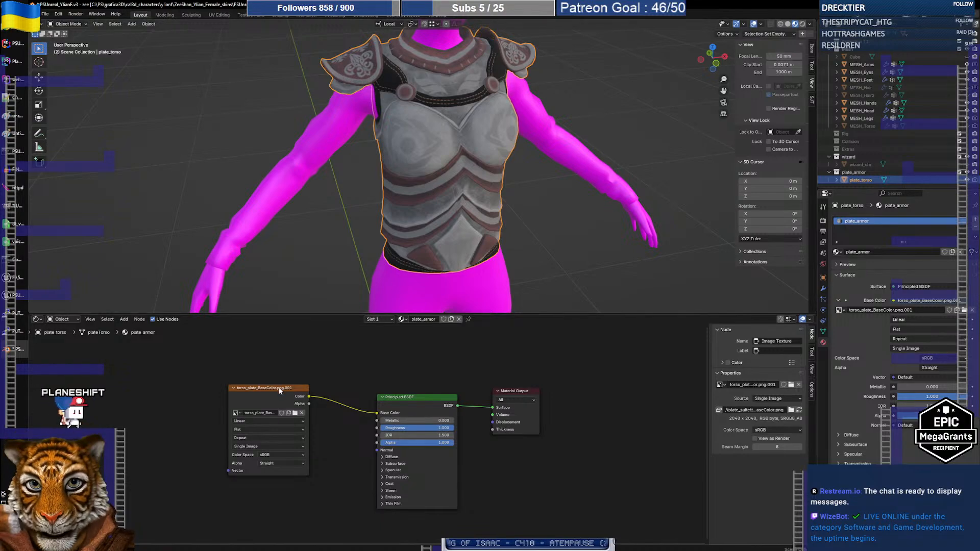
# Step: Move the base color texture node up and left, and place a second Image Texture node below it
pyautogui.moveTo(280, 391); pyautogui.dragTo(268, 376)
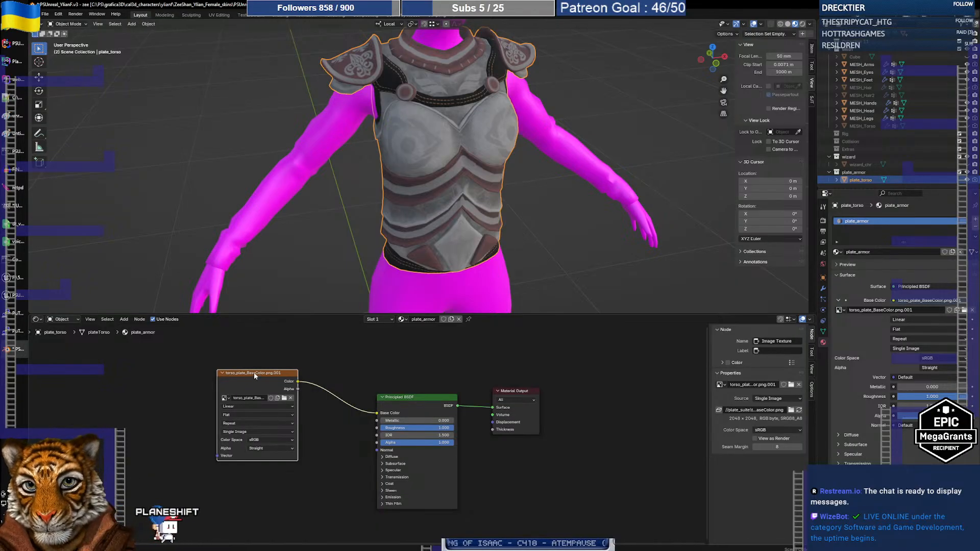
pyautogui.click(123, 319)
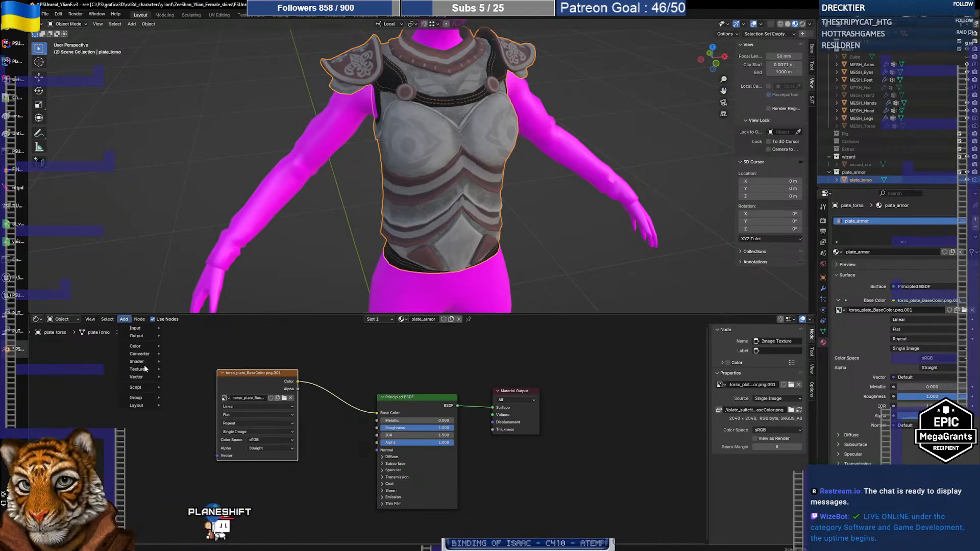
pyautogui.moveTo(138, 369)
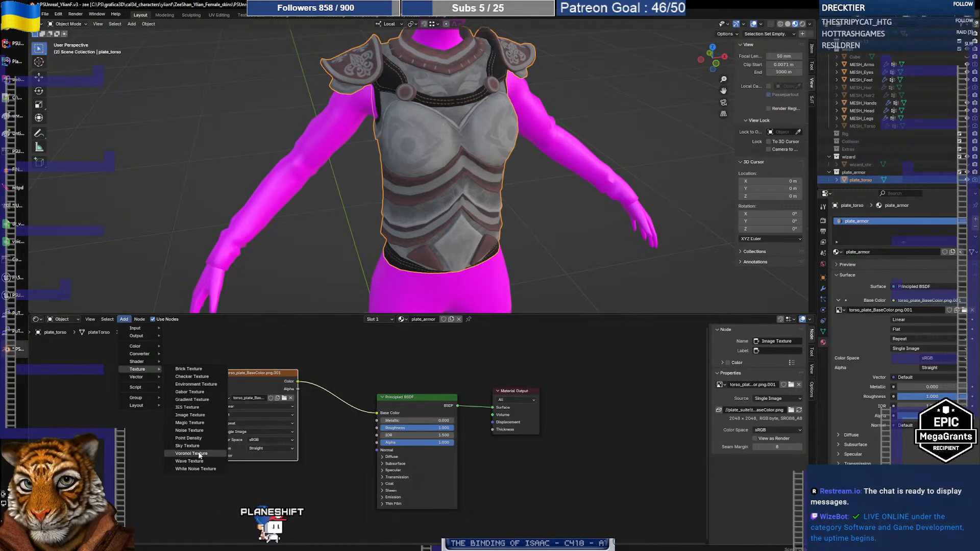
pyautogui.click(199, 414)
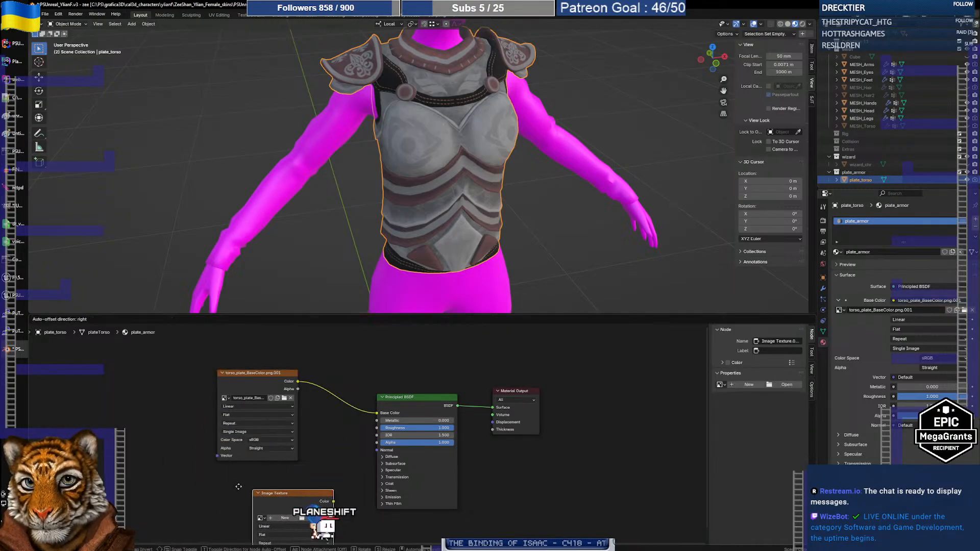
pyautogui.click(282, 503)
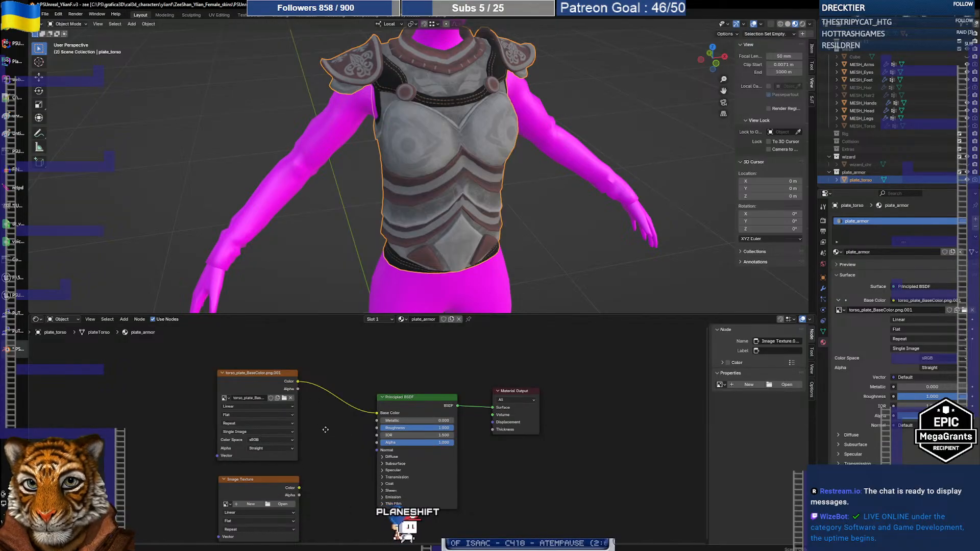
pyautogui.moveTo(325, 435); pyautogui.dragTo(316, 397, button='middle')
# Step: Load torso_plate_metalic.png into the second Image Texture node and connect its Color output to the Principled BSDF's Metallic input
pyautogui.click(272, 466)
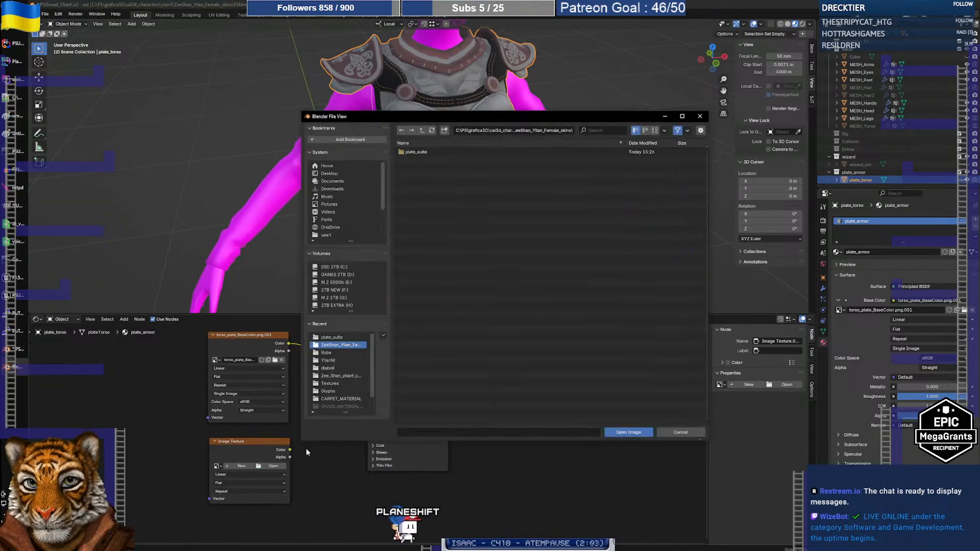
pyautogui.doubleClick(417, 153)
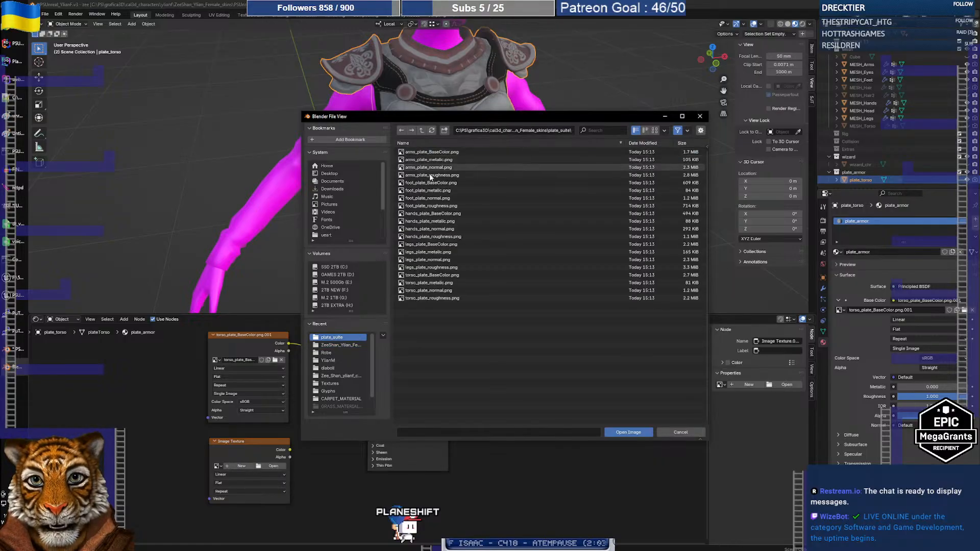
pyautogui.click(434, 283)
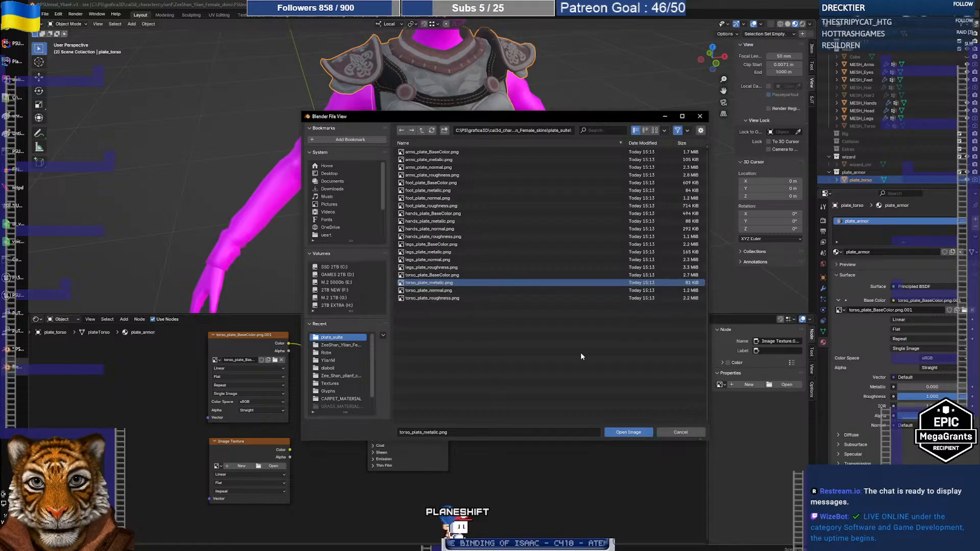
pyautogui.click(635, 434)
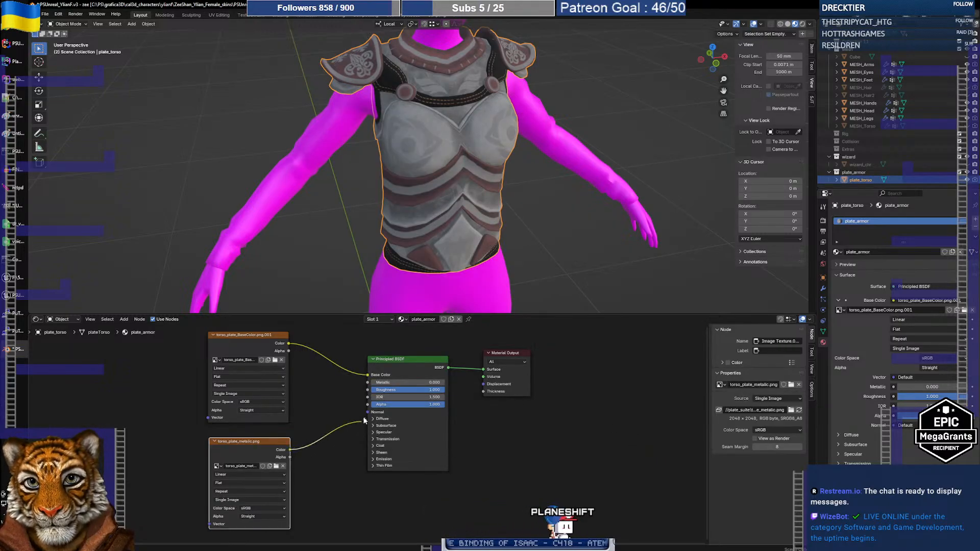
pyautogui.moveTo(371, 385); pyautogui.dragTo(371, 385)
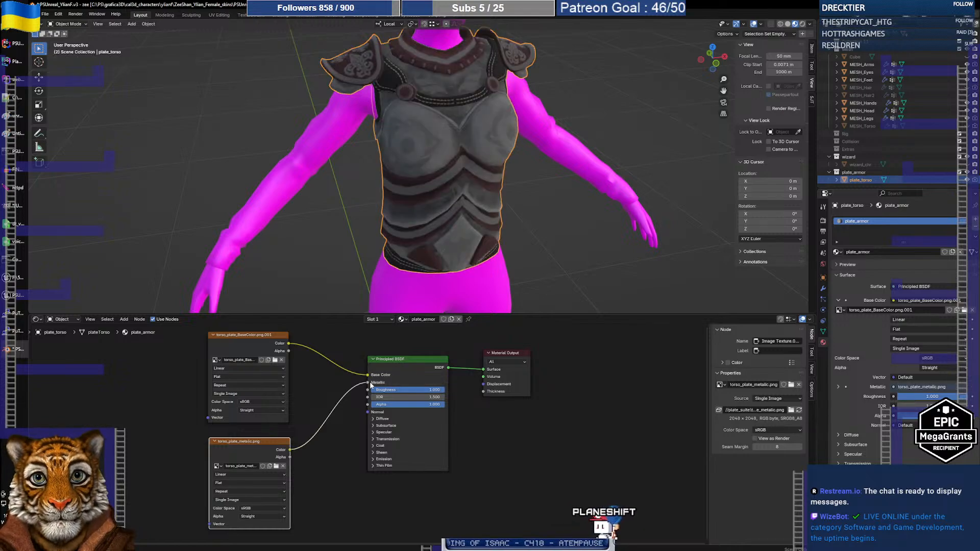
# Step: Examine how the torso armor looks with the base color and metallic maps from several angles and distances
pyautogui.moveTo(425, 207); pyautogui.dragTo(384, 179, button='middle')
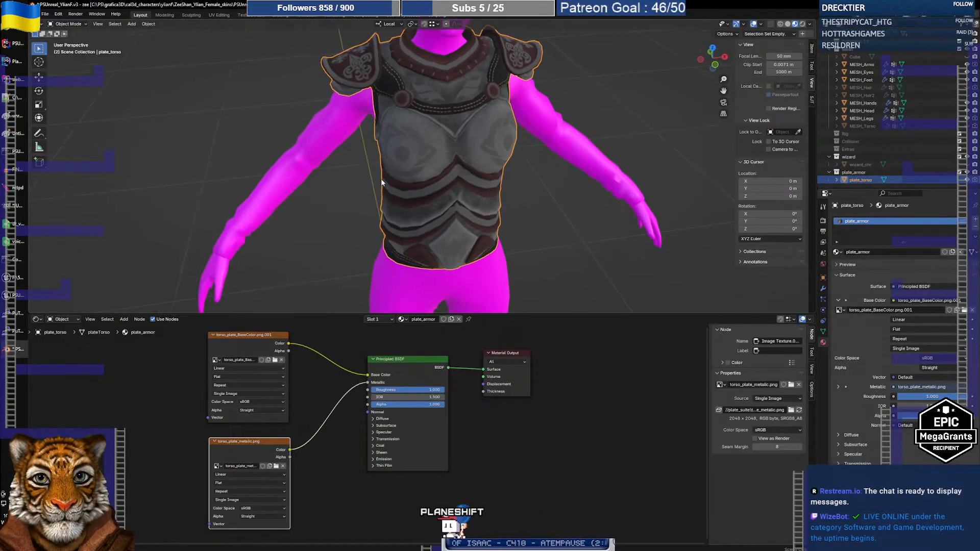
pyautogui.scroll(3, 397, 176)
pyautogui.scroll(2, 396, 176)
pyautogui.scroll(-5, 397, 177)
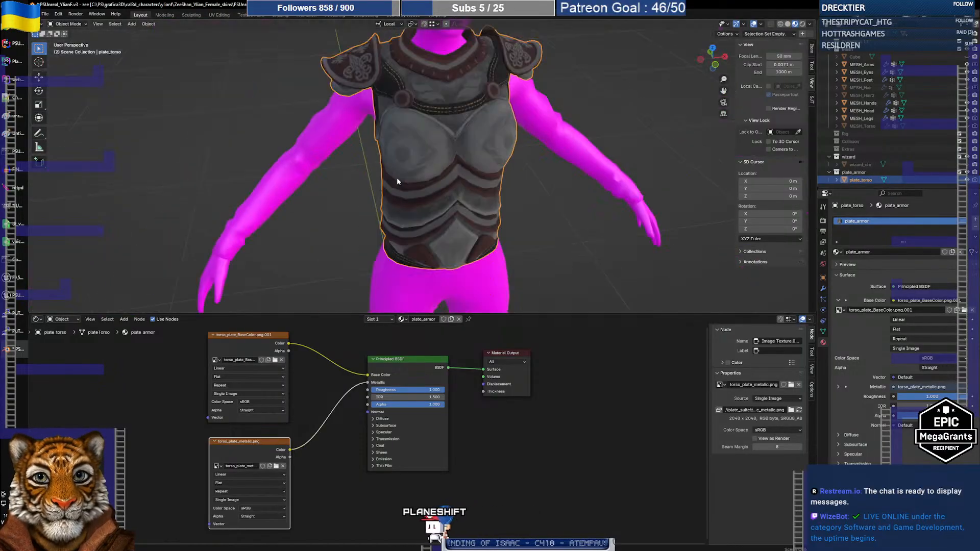
pyautogui.moveTo(420, 178); pyautogui.dragTo(415, 170, button='middle')
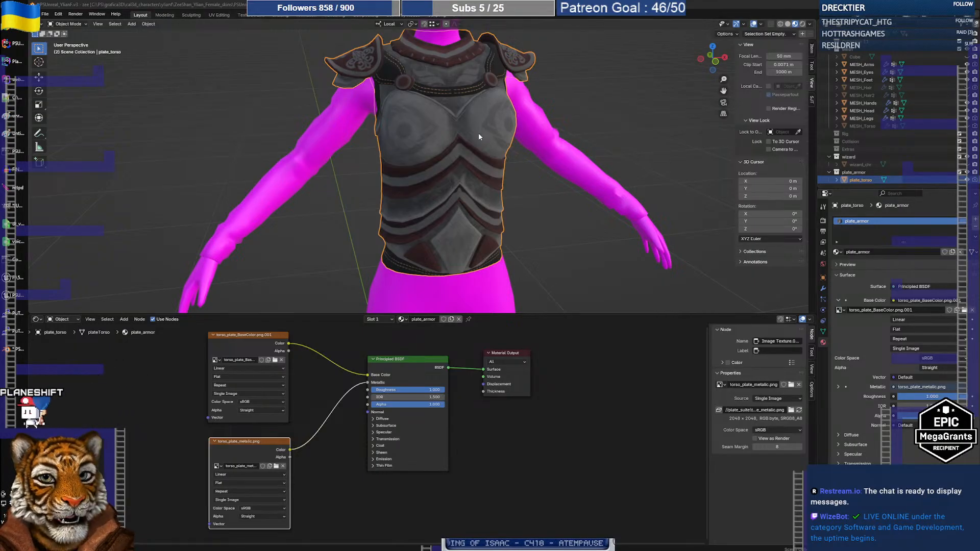
pyautogui.moveTo(438, 170); pyautogui.dragTo(483, 183, button='middle')
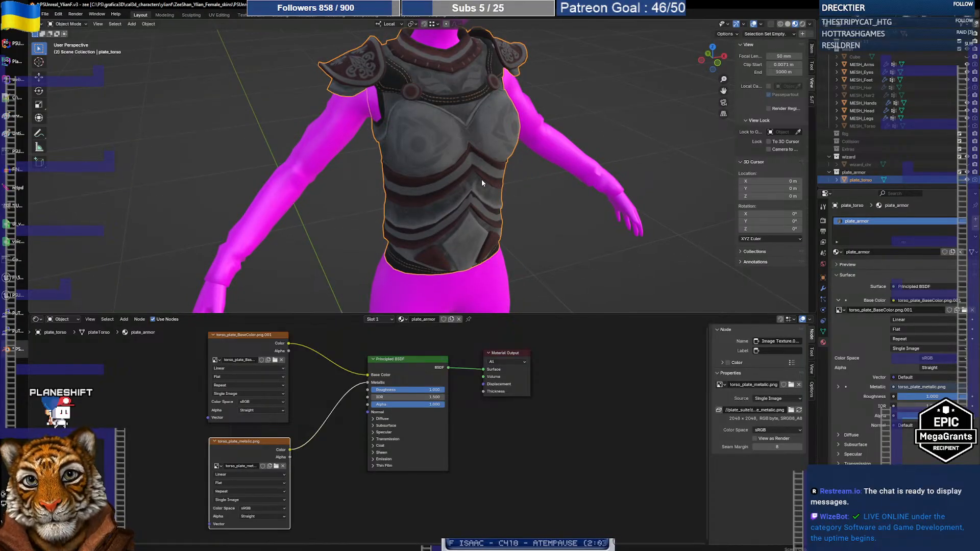
pyautogui.moveTo(482, 183); pyautogui.dragTo(470, 190, button='middle')
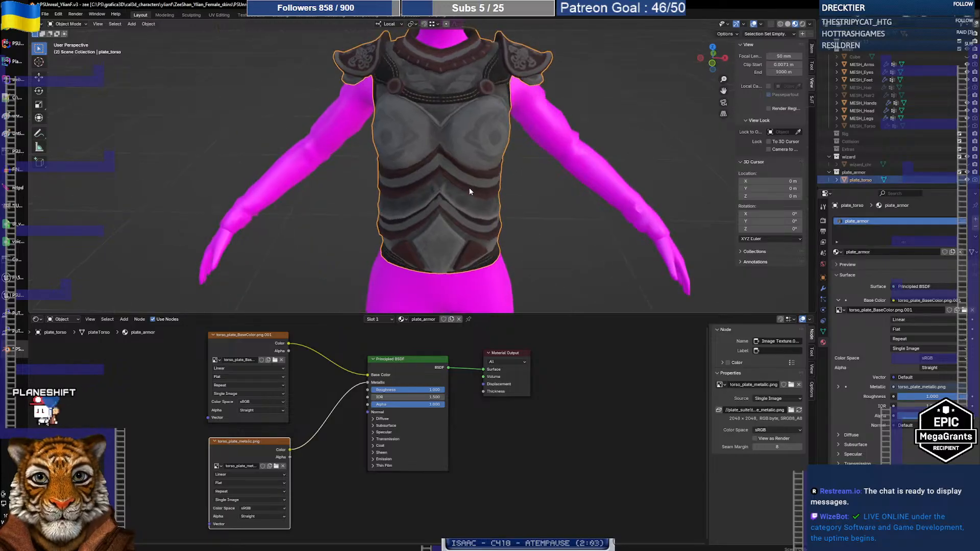
pyautogui.scroll(-3, 454, 245)
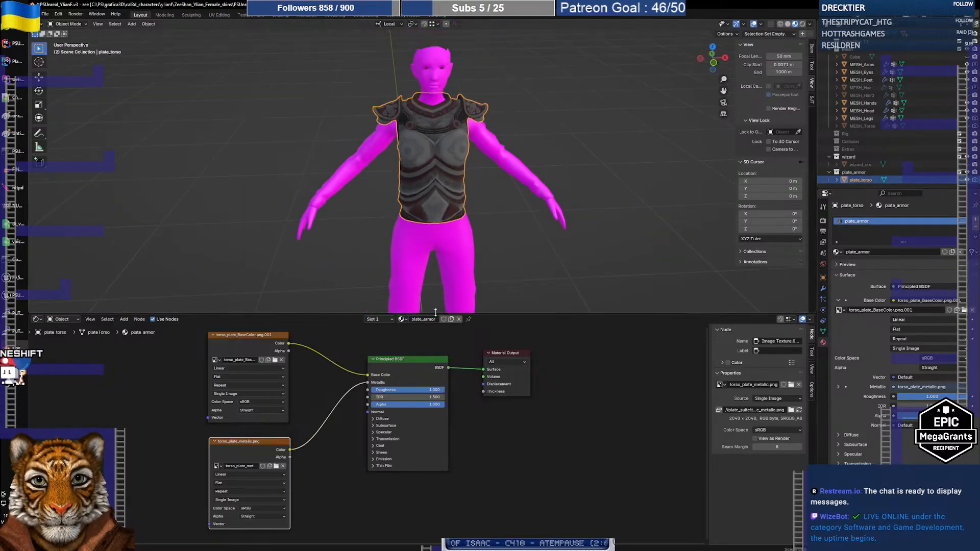
# Step: Shrink the node editor, switch that area to the Dope Sheet and set the current frame to 0
pyautogui.moveTo(435, 312); pyautogui.dragTo(435, 404)
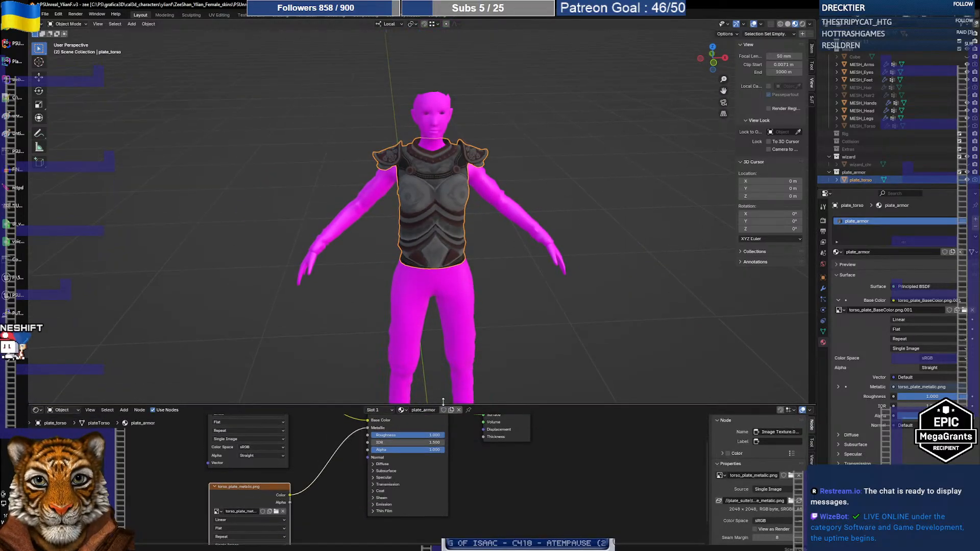
pyautogui.click(37, 410)
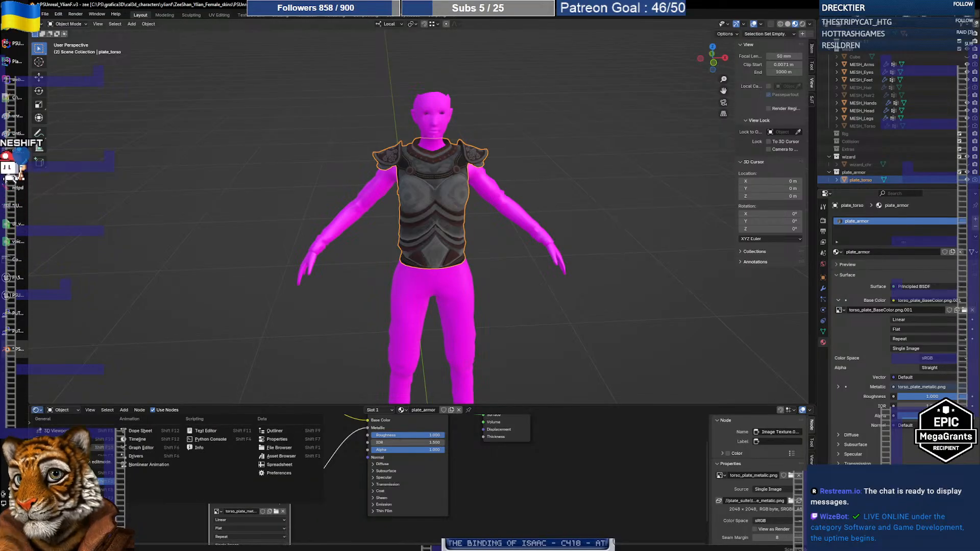
pyautogui.click(135, 431)
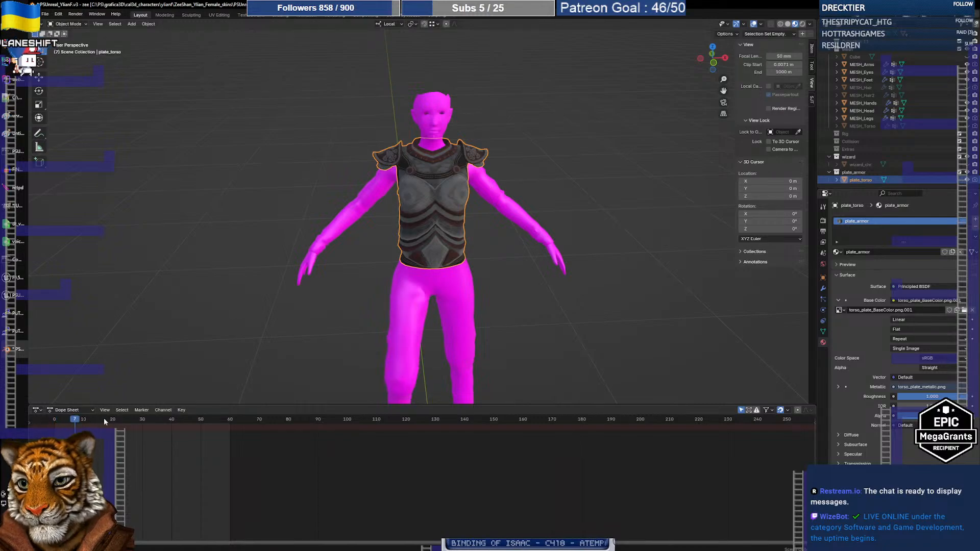
pyautogui.moveTo(103, 418); pyautogui.dragTo(50, 428)
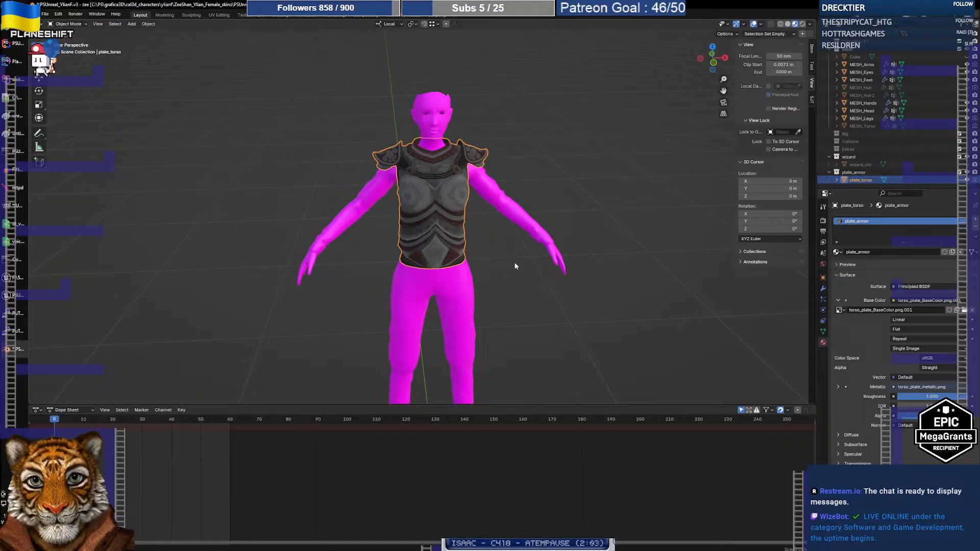
# Step: Try joining the plate_torso armor into the MESH_Legs object, and undo the join
pyautogui.moveTo(514, 266); pyautogui.dragTo(460, 279, button='middle')
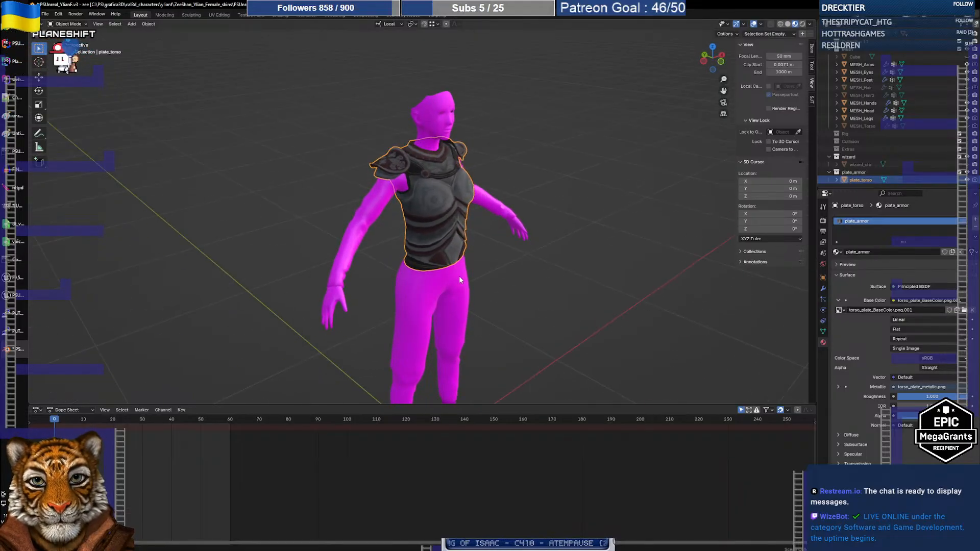
pyautogui.click(498, 270)
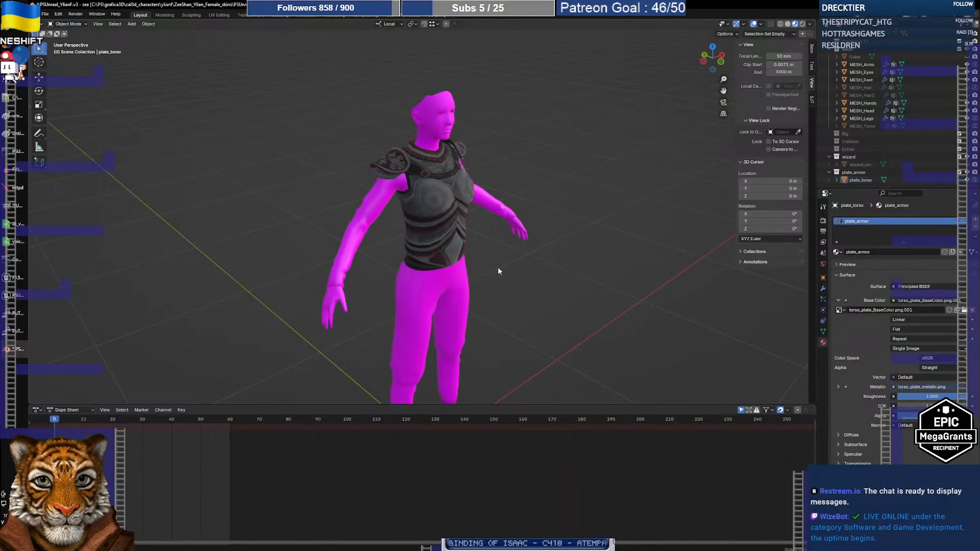
pyautogui.click(445, 238)
pyautogui.moveTo(468, 253); pyautogui.dragTo(446, 230, button='middle')
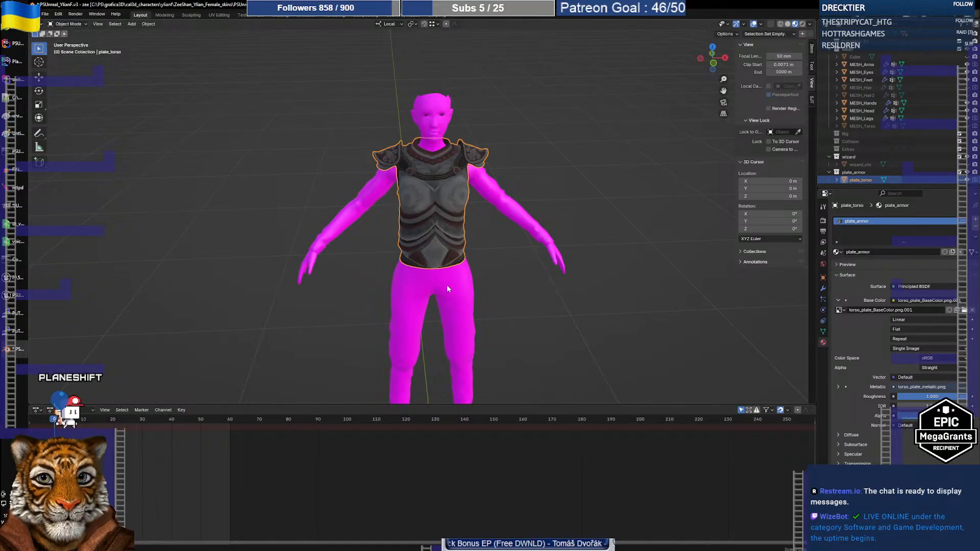
pyautogui.click(466, 293)
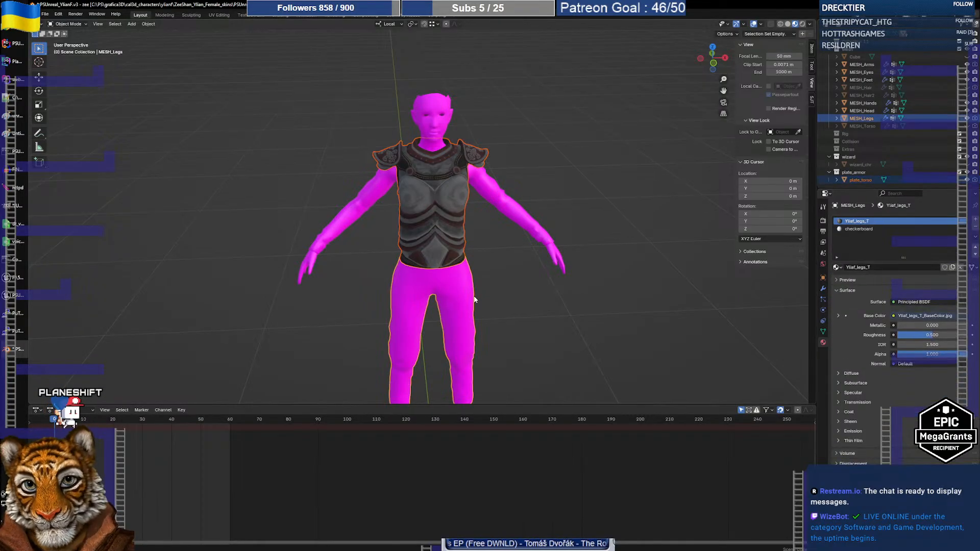
pyautogui.hotkey('ctrl', 'j')
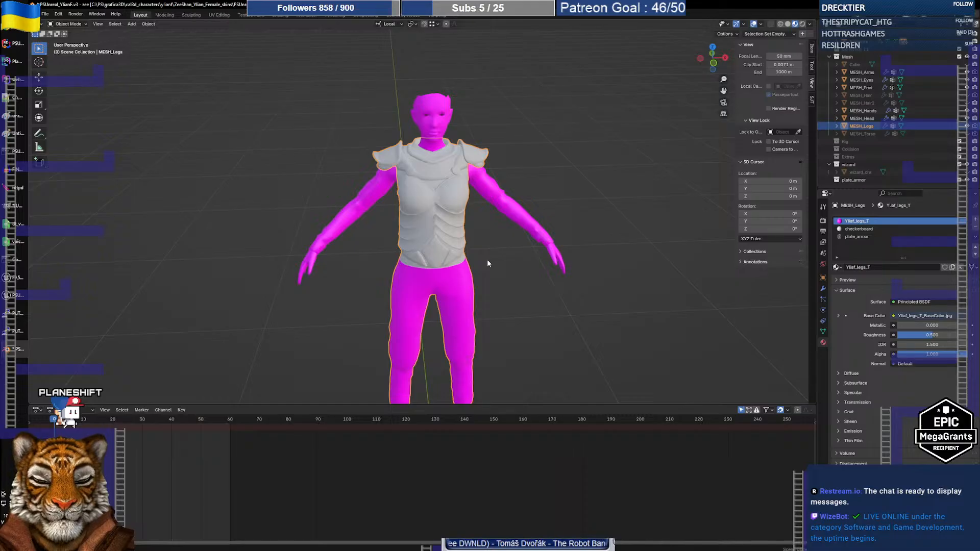
pyautogui.hotkey('ctrl', 'z')
# Step: Select only MESH_Legs and display its UV map list in the mesh data properties
pyautogui.click(508, 295)
pyautogui.click(460, 294)
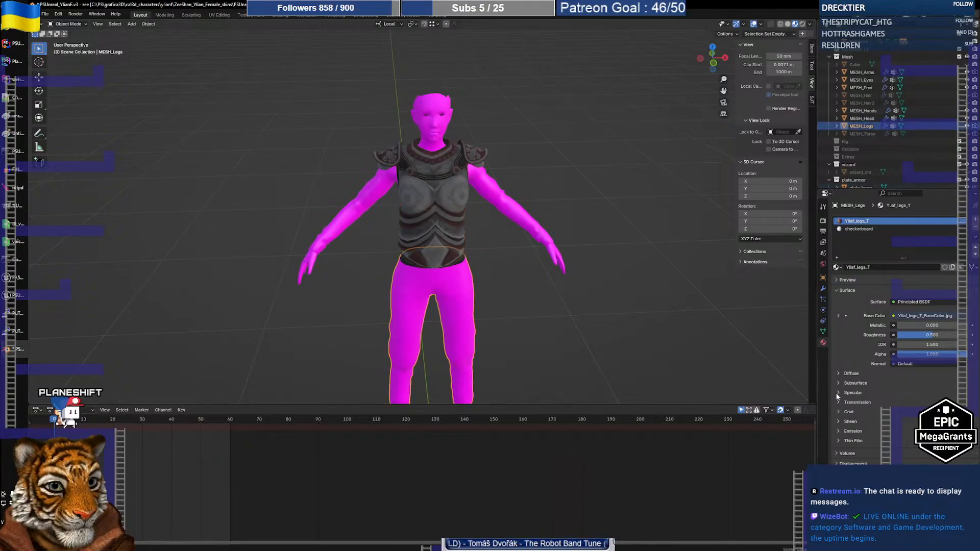
pyautogui.click(822, 330)
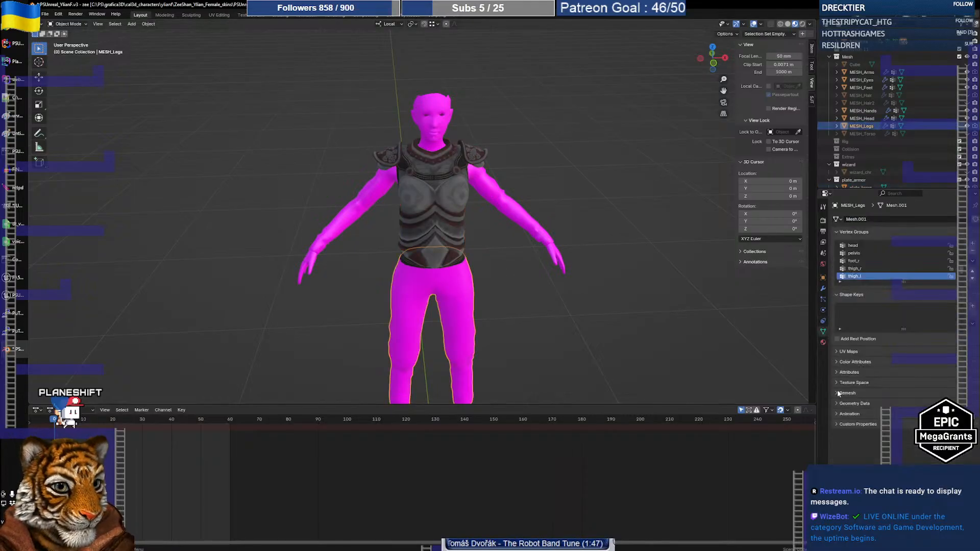
pyautogui.click(836, 351)
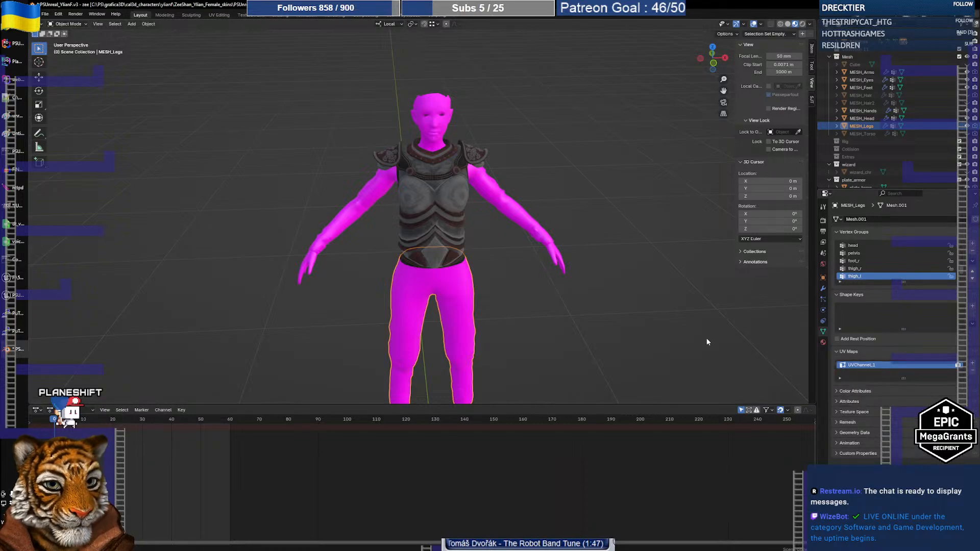
# Step: Name plate_torso's UV map UVChannel_1 to match the legs and join the armor into MESH_Legs
pyautogui.click(449, 244)
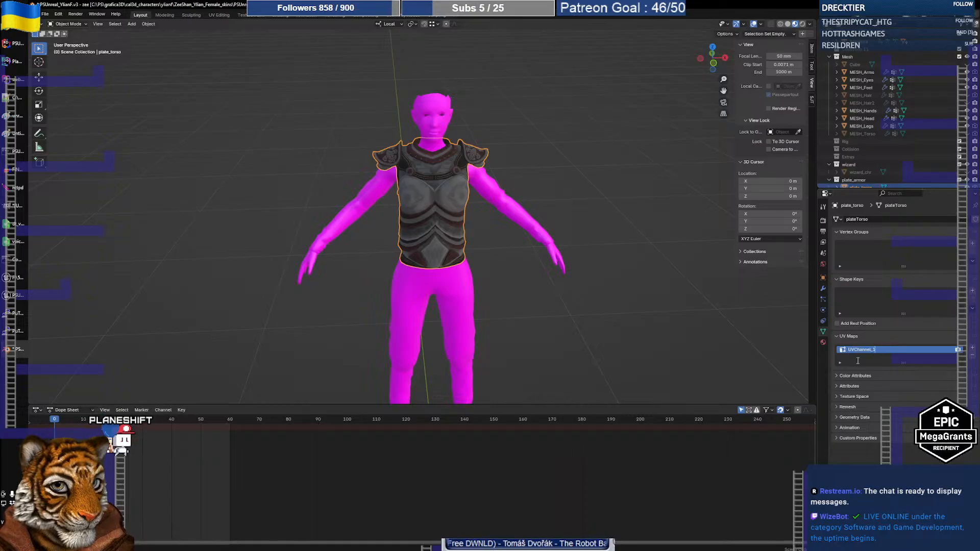
pyautogui.click(461, 281)
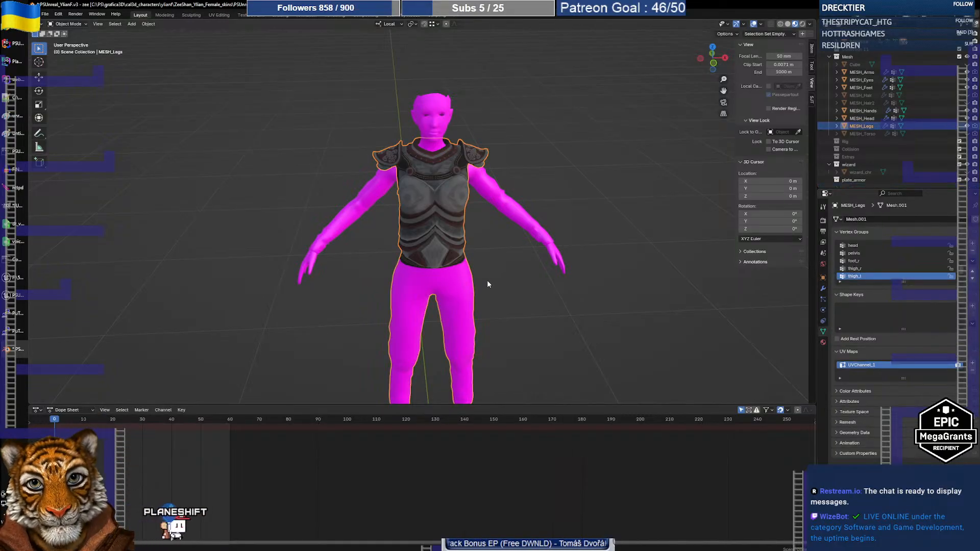
pyautogui.click(491, 272)
# Step: Select the MESH_Legs faces that use the plate_armor material and separate them into their own object
pyautogui.press('Tab')
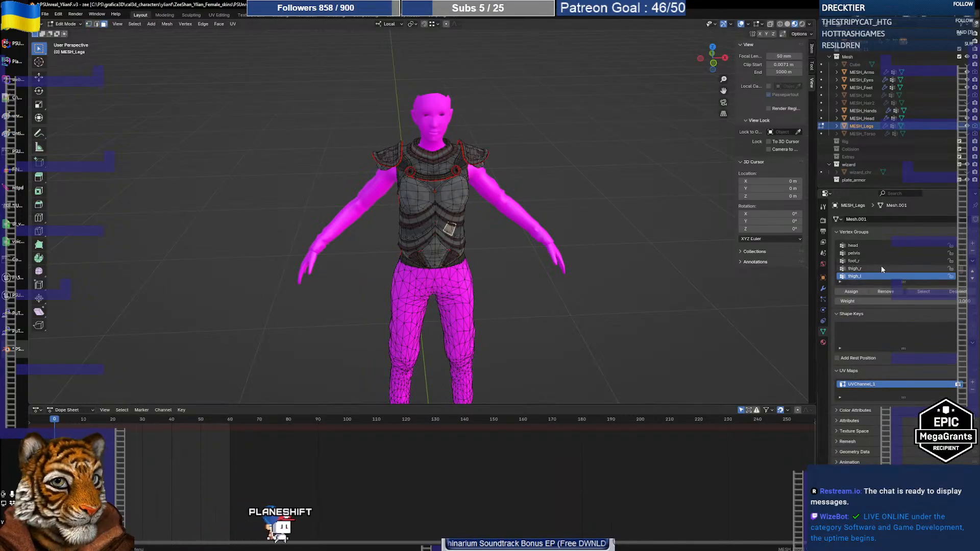
pyautogui.click(823, 343)
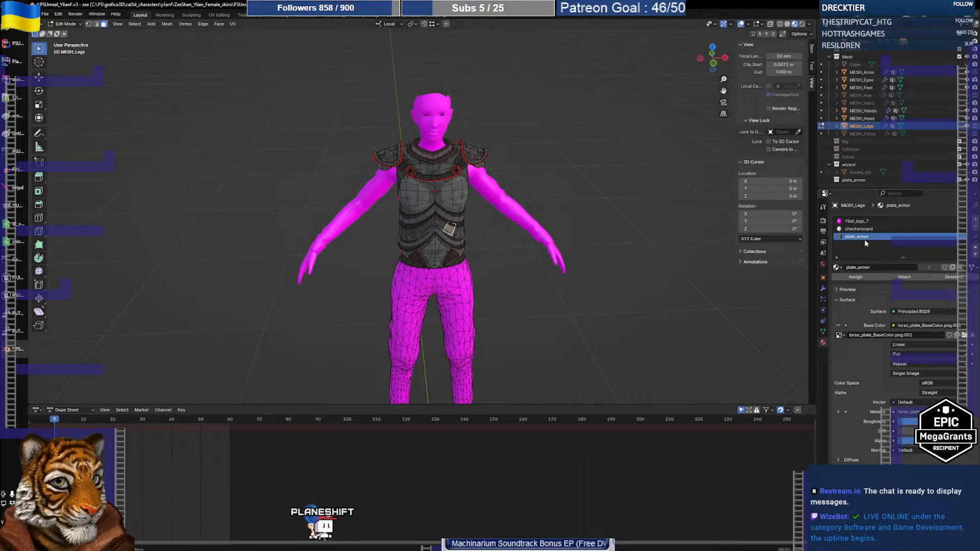
pyautogui.click(904, 277)
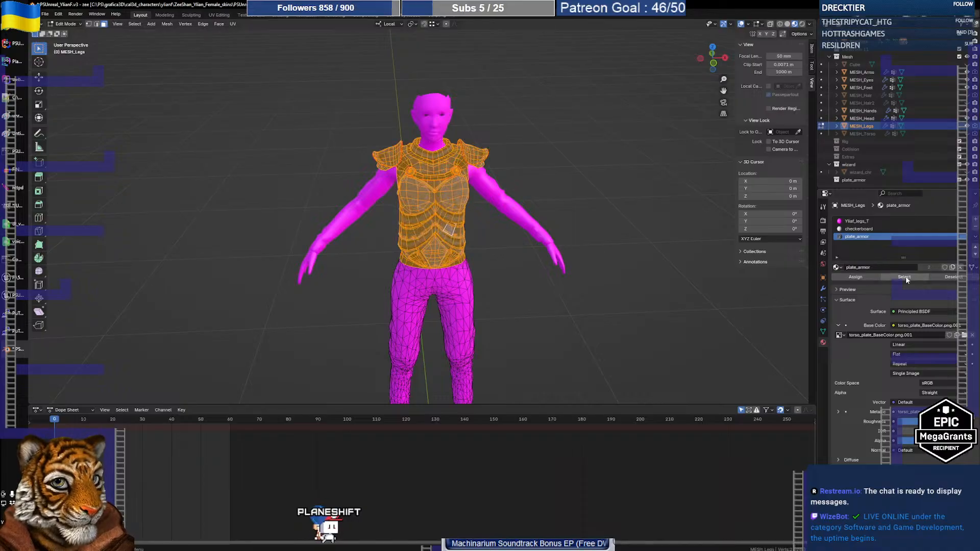
pyautogui.rightClick(594, 301)
pyautogui.moveTo(591, 424)
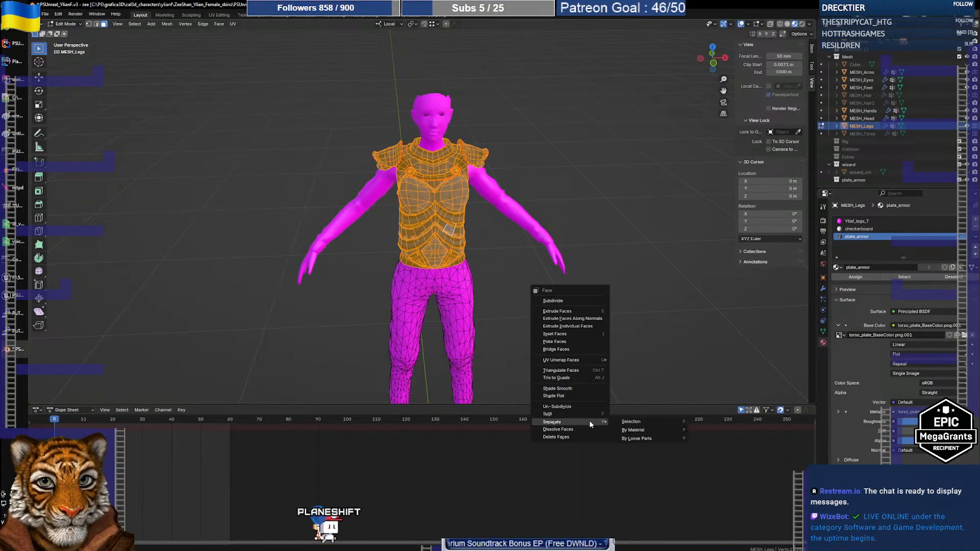
pyautogui.click(632, 422)
pyautogui.press('Tab')
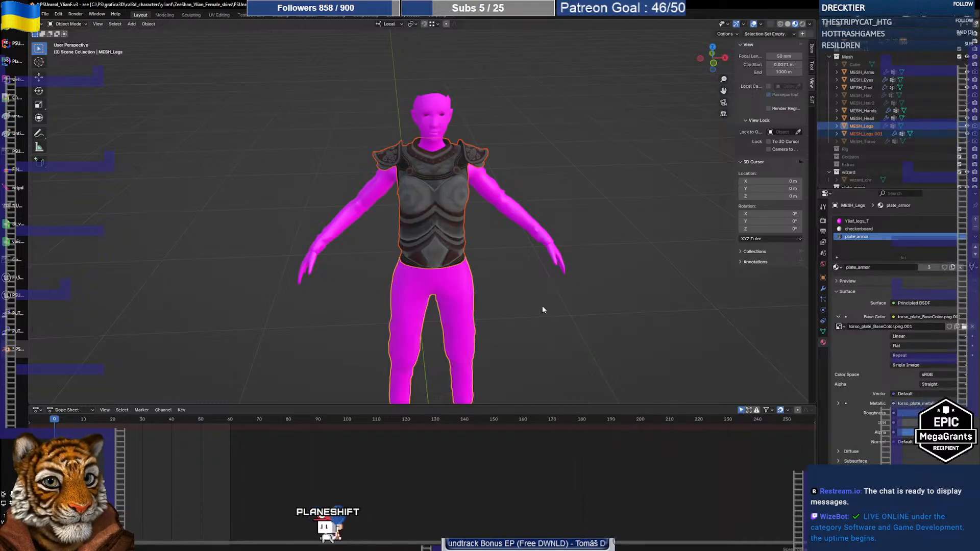
# Step: Rename the separated torso armor object as MESH_Torso_Plate
pyautogui.click(447, 231)
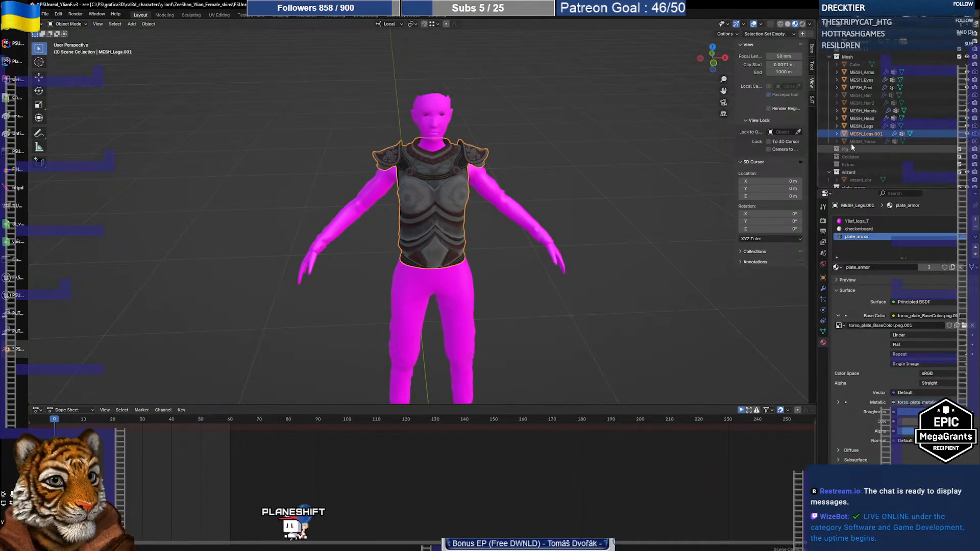
pyautogui.doubleClick(867, 134)
pyautogui.press('End')
pyautogui.press('BackSpace')
pyautogui.press('BackSpace')
pyautogui.press('BackSpace')
pyautogui.press('BackSpace')
pyautogui.press('BackSpace')
pyautogui.press('BackSpace')
pyautogui.press('BackSpace')
pyautogui.press('BackSpace')
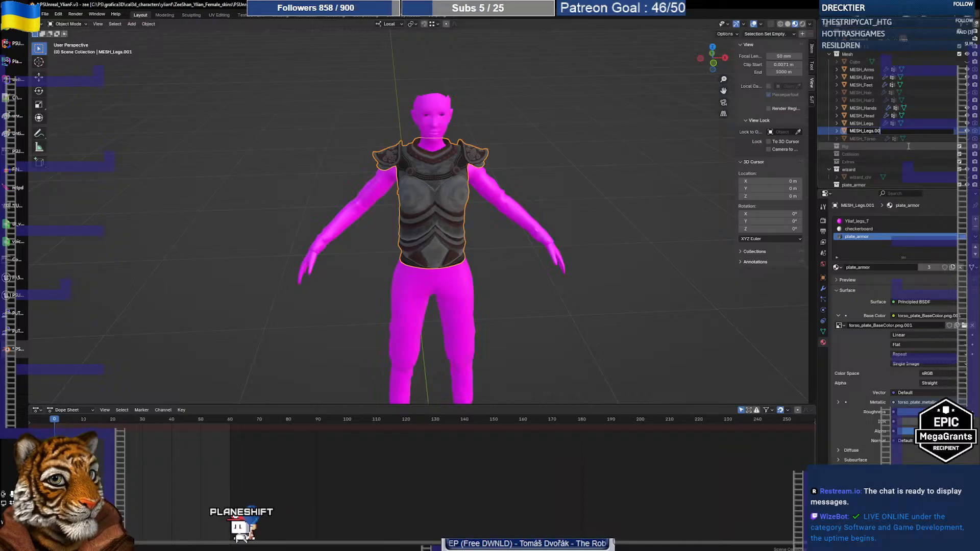
pyautogui.write('Tor')
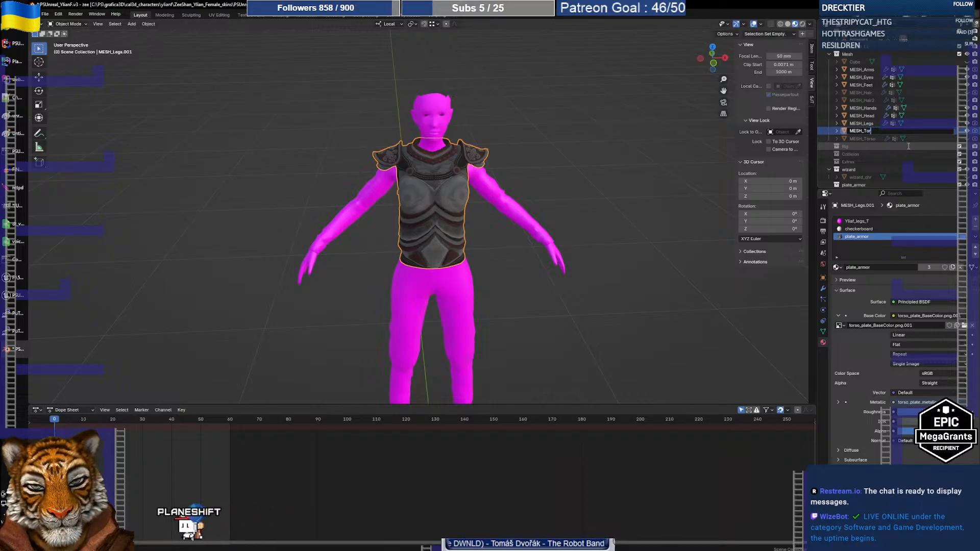
pyautogui.write('so_Plate')
pyautogui.press('Return')
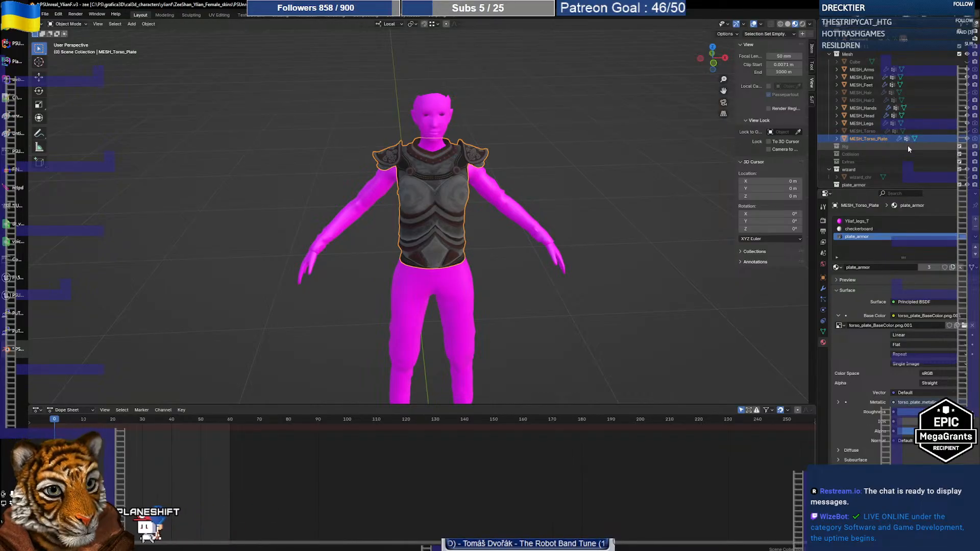
# Step: Examine the separated torso armor on the body from several angles and distances
pyautogui.click(483, 231)
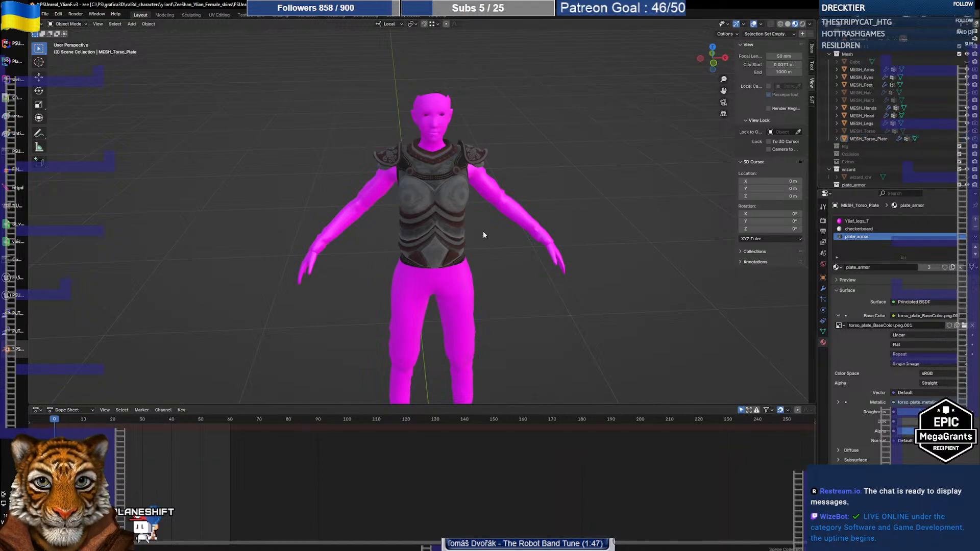
pyautogui.click(472, 251)
pyautogui.moveTo(472, 251); pyautogui.dragTo(427, 248, button='middle')
pyautogui.scroll(4, 427, 248)
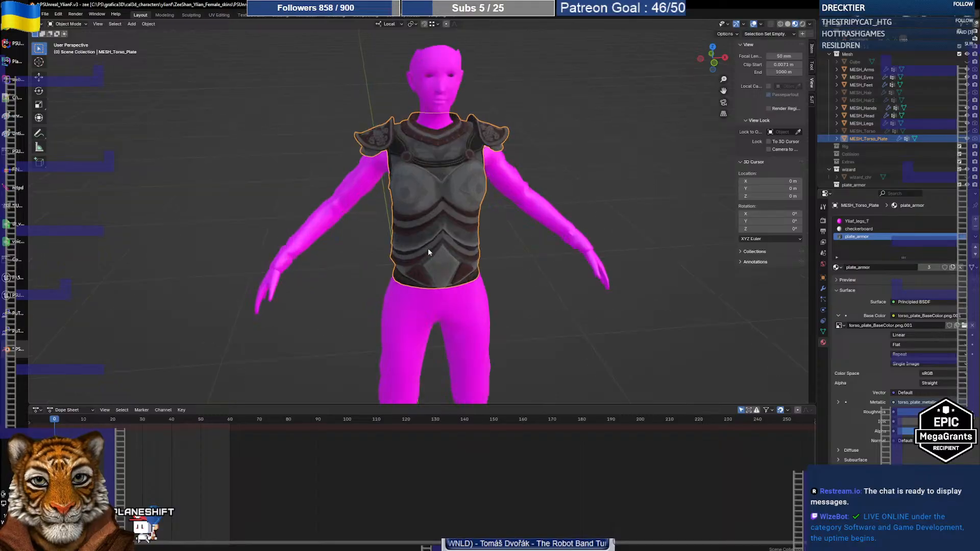
pyautogui.scroll(5, 428, 251)
pyautogui.scroll(-7, 427, 255)
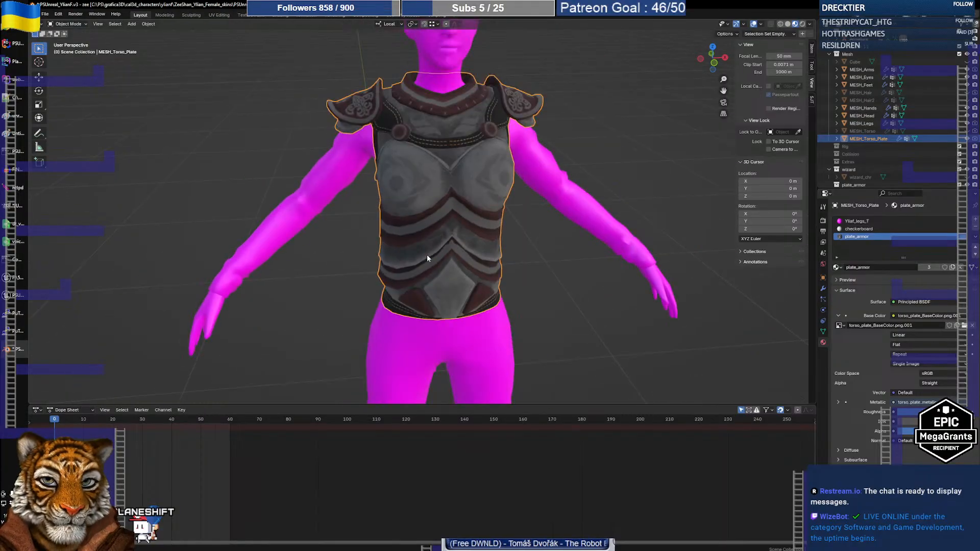
pyautogui.moveTo(426, 255); pyautogui.dragTo(470, 258, button='middle')
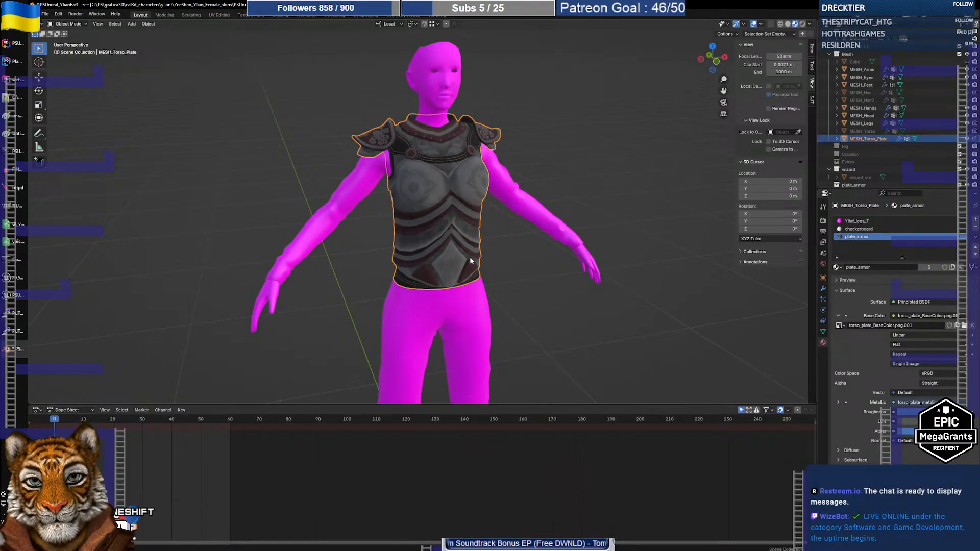
pyautogui.moveTo(504, 278); pyautogui.dragTo(421, 270, button='middle')
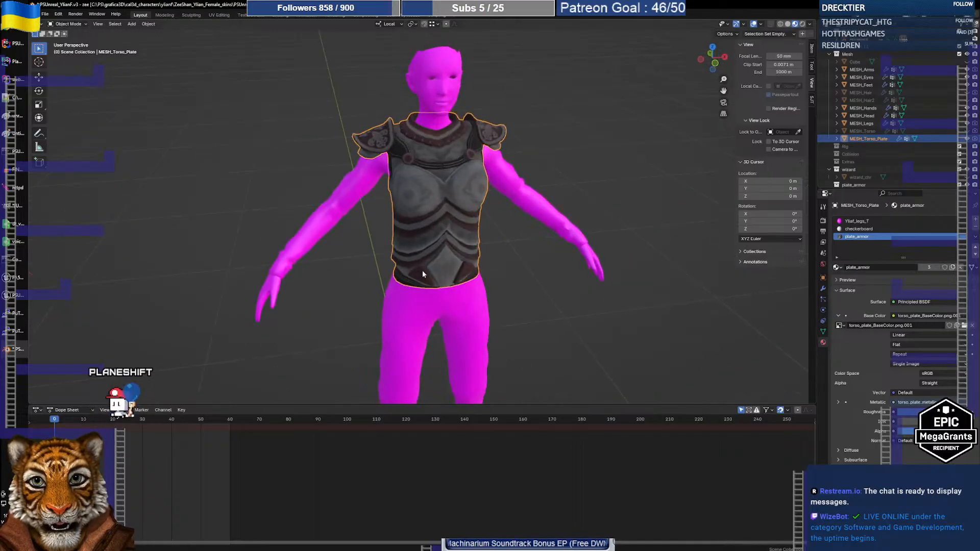
pyautogui.click(526, 269)
pyautogui.click(487, 255)
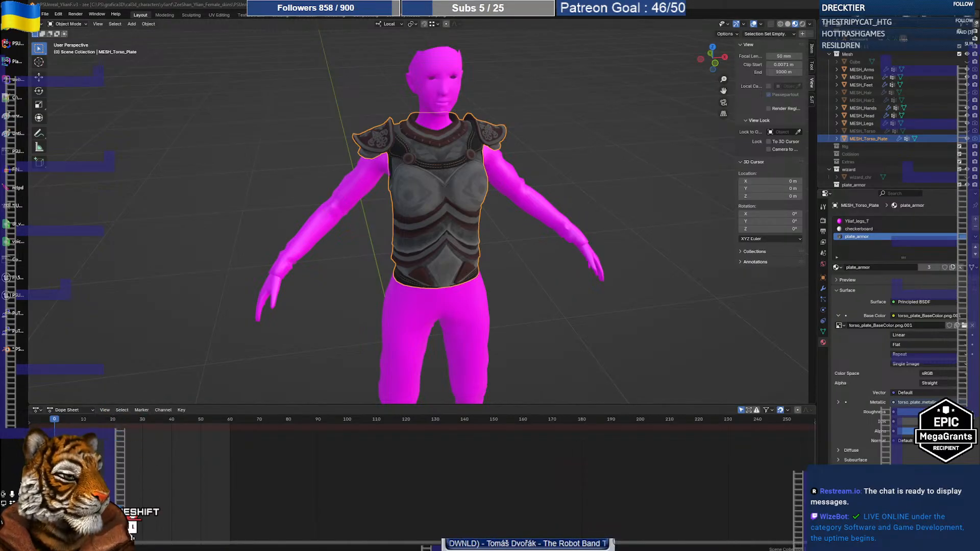
pyautogui.click(516, 265)
pyautogui.moveTo(514, 272); pyautogui.dragTo(444, 261, button='middle')
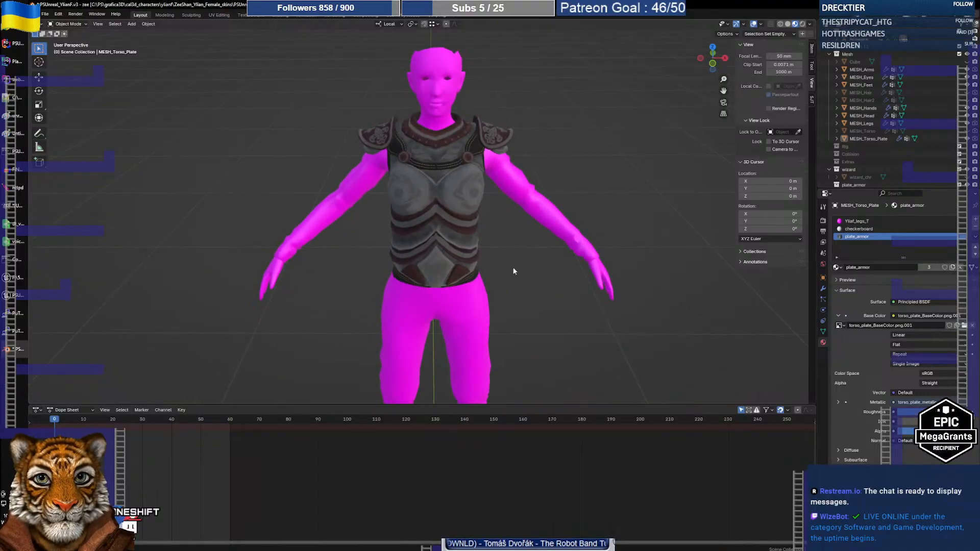
# Step: Scrub the timeline briefly, return to frame 0, and check MESH_Torso_Plate's Armature modifier and mesh
pyautogui.click(441, 240)
pyautogui.click(59, 419)
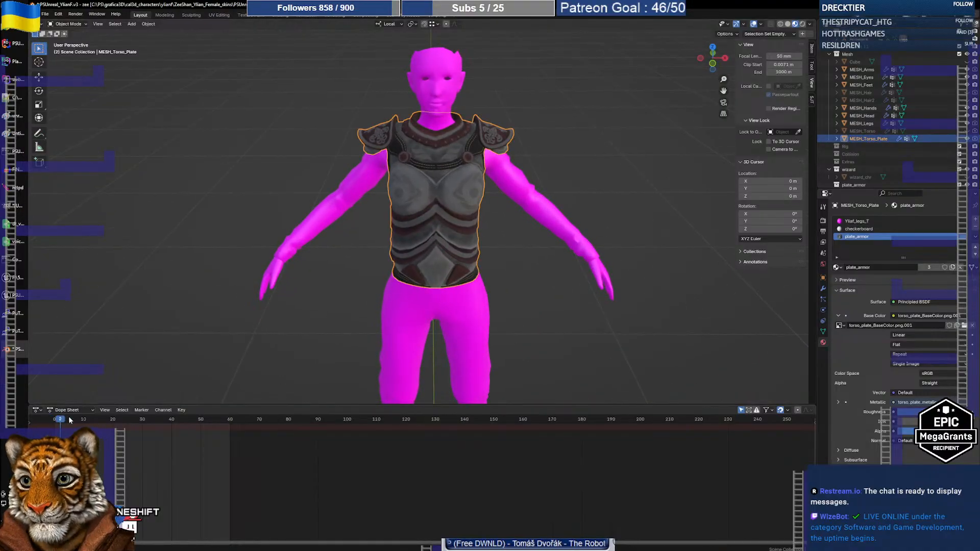
pyautogui.moveTo(69, 420); pyautogui.dragTo(47, 418)
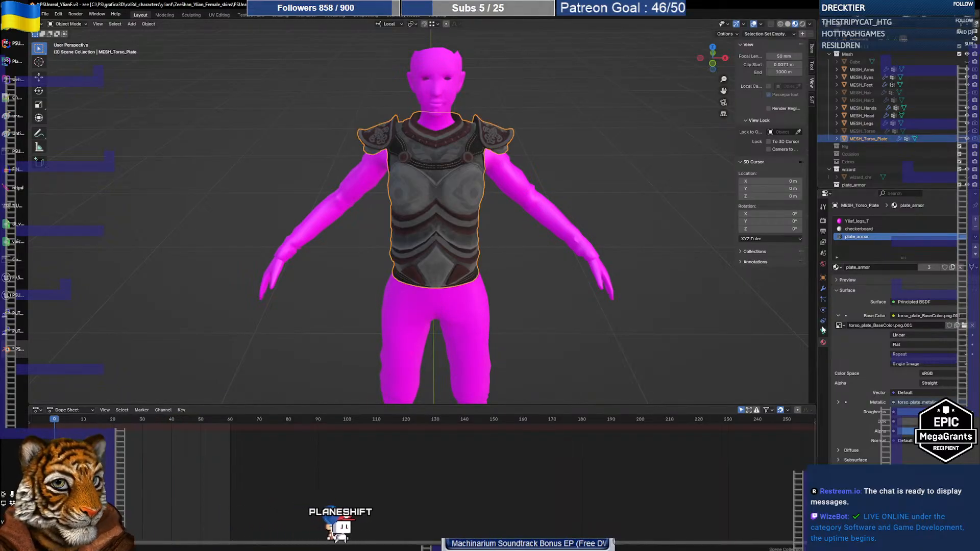
pyautogui.click(822, 288)
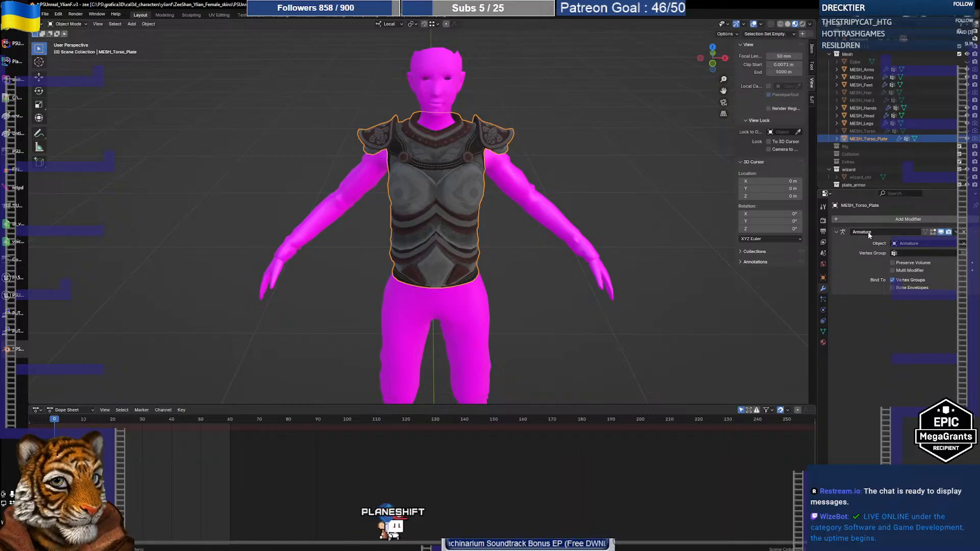
pyautogui.click(508, 270)
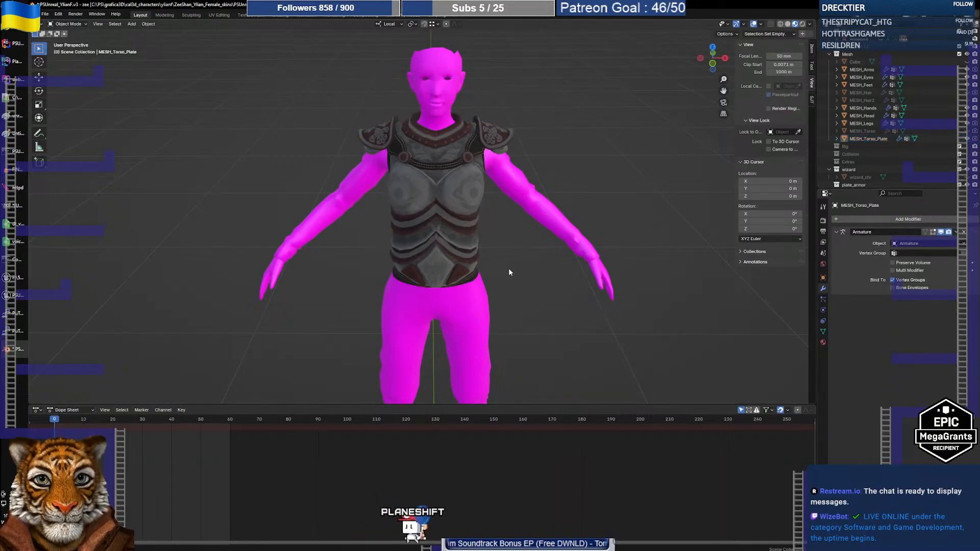
pyautogui.click(454, 252)
pyautogui.press('Tab')
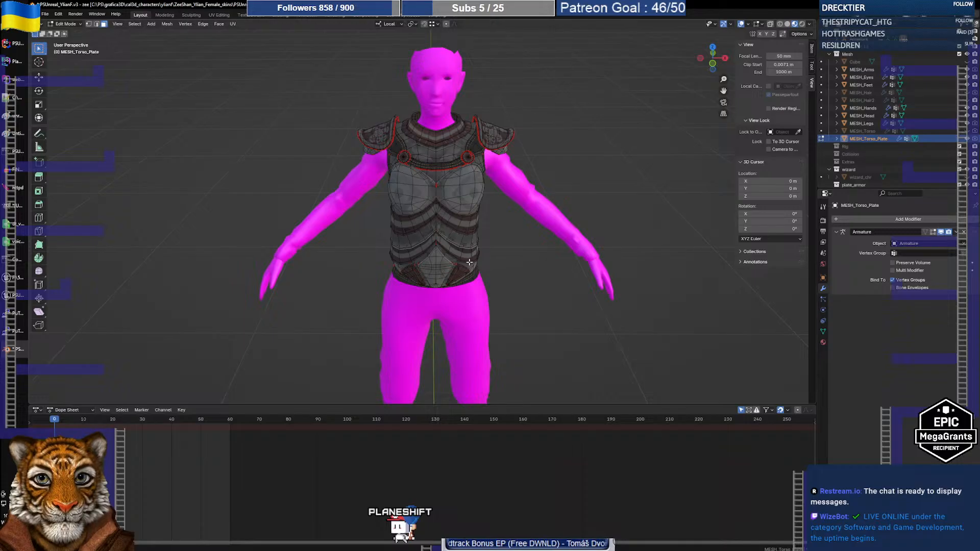
pyautogui.press('Tab')
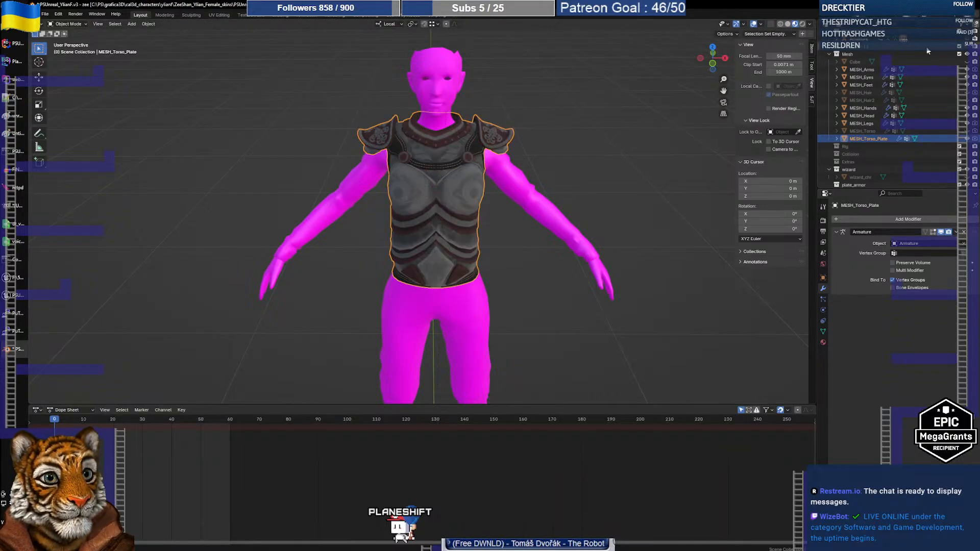
# Step: Unhide the armature, select it together with MESH_Torso_Plate as the active object, and switch to Weight Paint mode
pyautogui.click(966, 39)
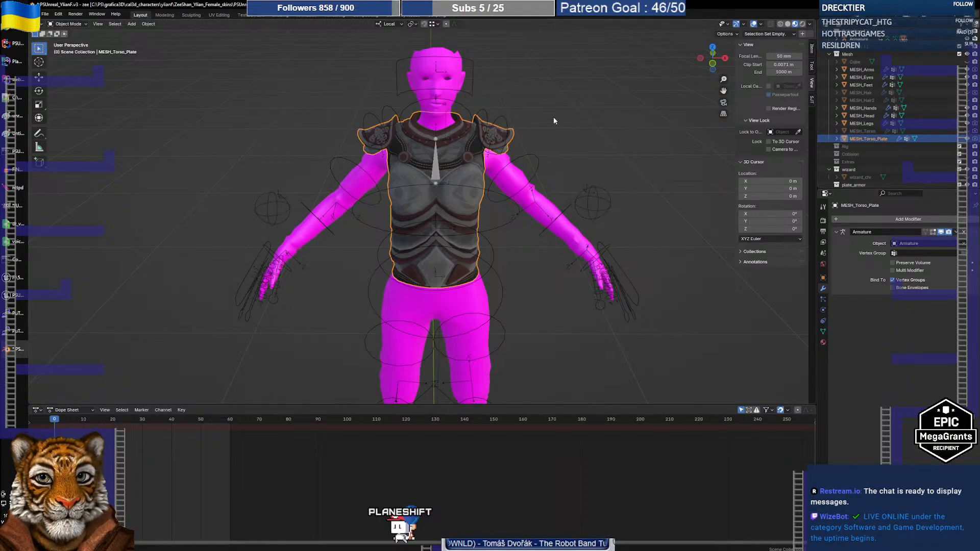
pyautogui.click(501, 124)
pyautogui.keyDown('shift'); pyautogui.click(471, 153); pyautogui.keyUp('shift')
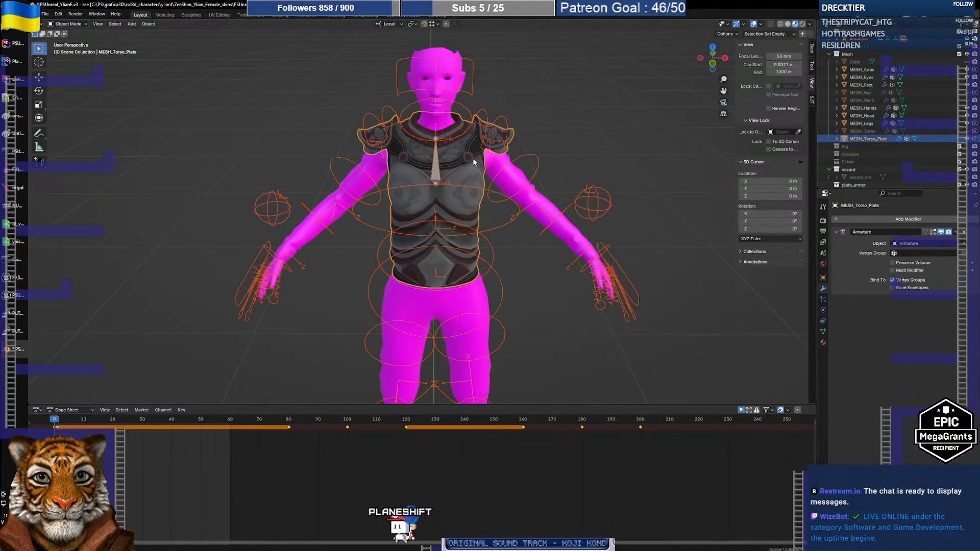
pyautogui.click(84, 26)
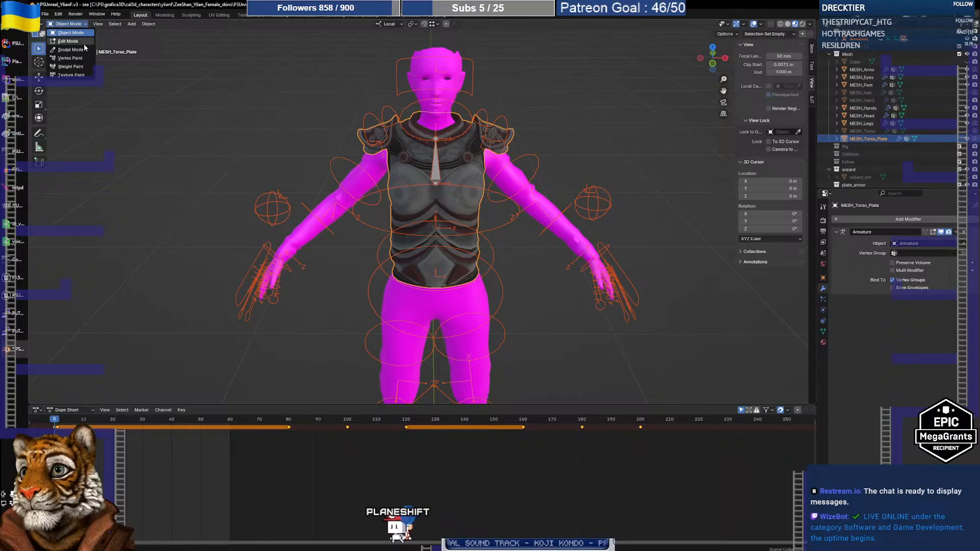
pyautogui.click(77, 70)
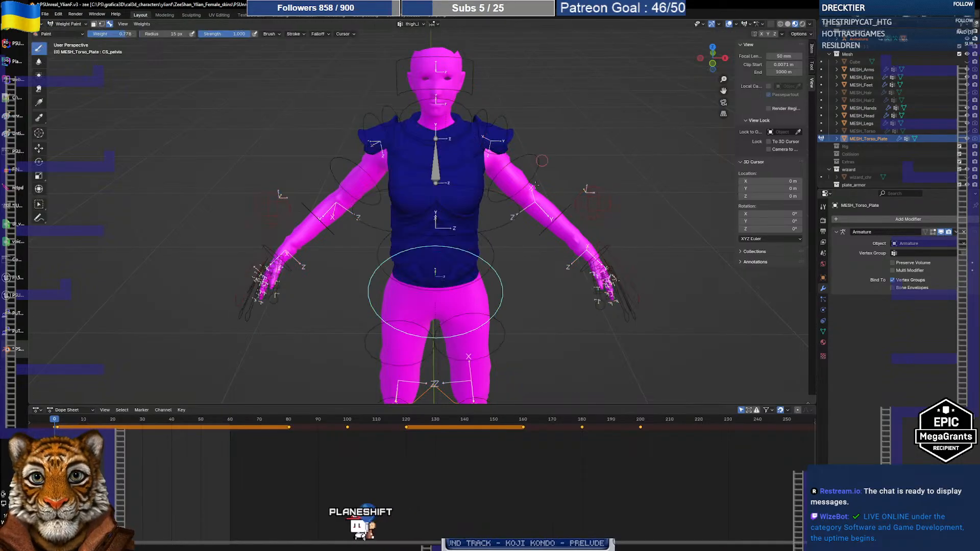
# Step: Select the CS_spine_03 bone and examine the vertex weights on the torso armor
pyautogui.keyDown('ctrl'); pyautogui.keyDown('shift'); pyautogui.click(436, 169); pyautogui.keyUp('shift'); pyautogui.keyUp('ctrl')
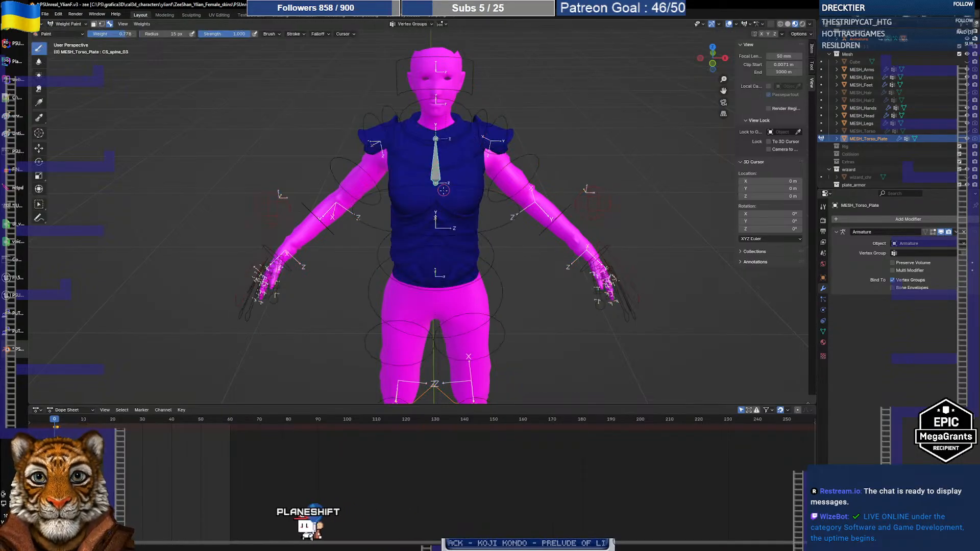
pyautogui.moveTo(319, 160); pyautogui.dragTo(313, 180, button='middle')
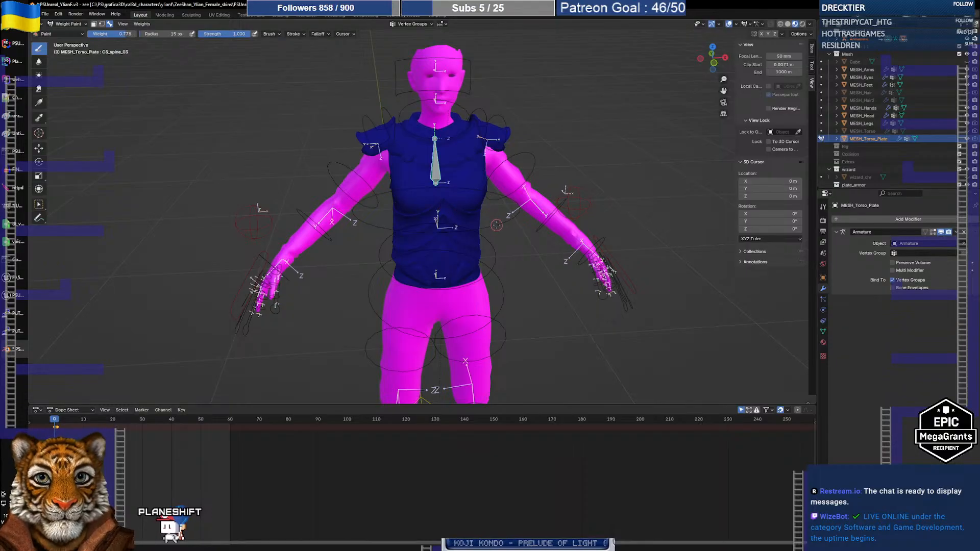
pyautogui.keyDown('ctrl'); pyautogui.click(496, 225); pyautogui.keyUp('ctrl')
pyautogui.keyDown('ctrl'); pyautogui.click(437, 172); pyautogui.keyUp('ctrl')
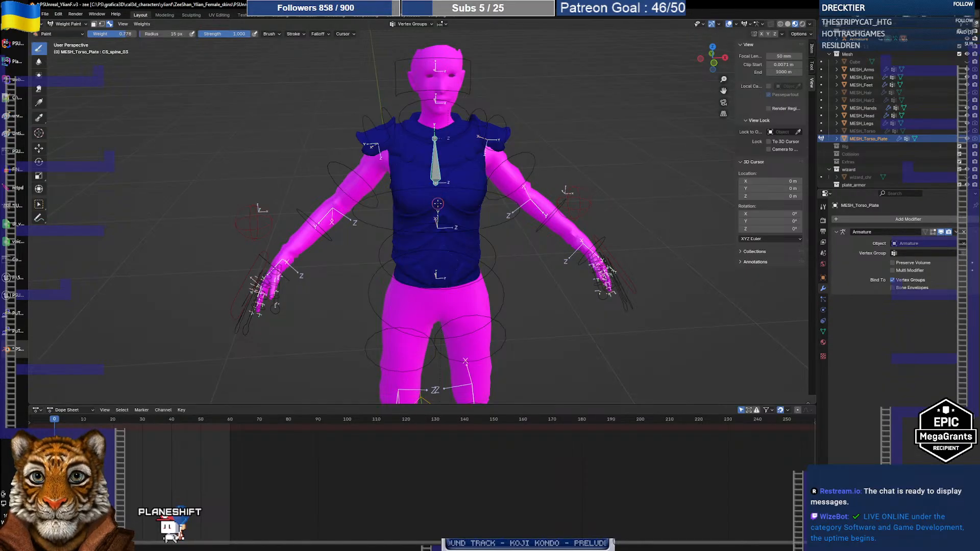
pyautogui.moveTo(445, 225); pyautogui.dragTo(663, 230, button='middle')
pyautogui.moveTo(409, 198); pyautogui.dragTo(407, 201, button='middle')
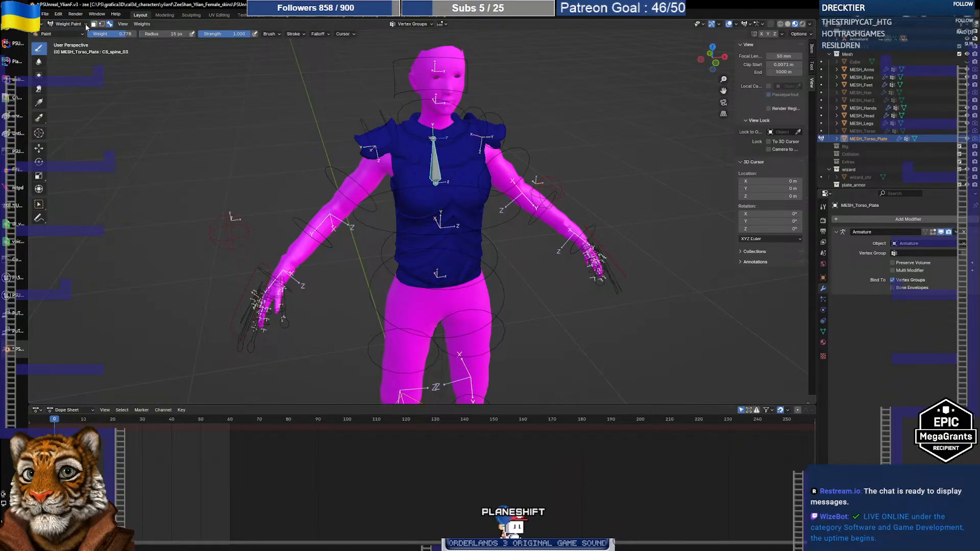
# Step: Return to Object Mode, hide MESH_Torso_Plate to select the armature, and reveal all hidden objects
pyautogui.click(86, 24)
pyautogui.click(64, 33)
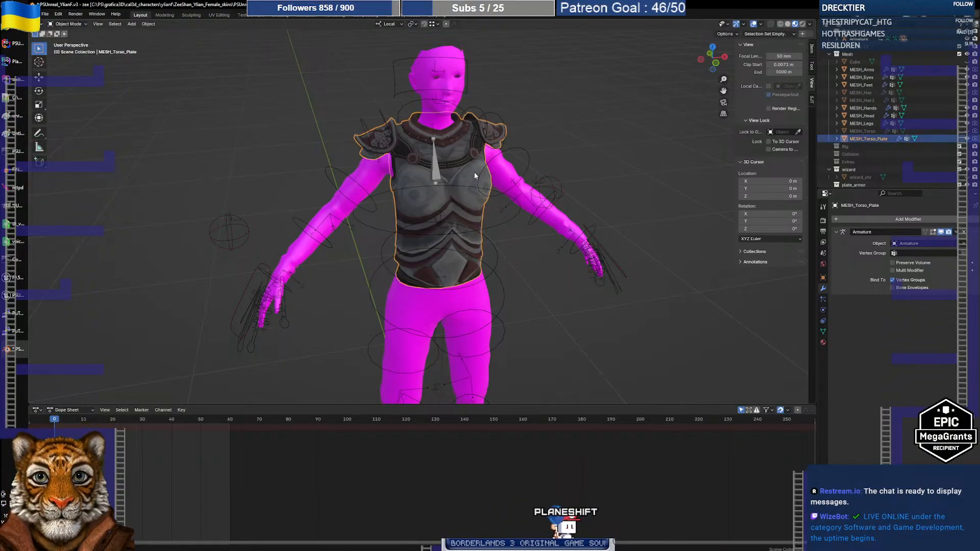
pyautogui.press('h')
pyautogui.click(442, 179)
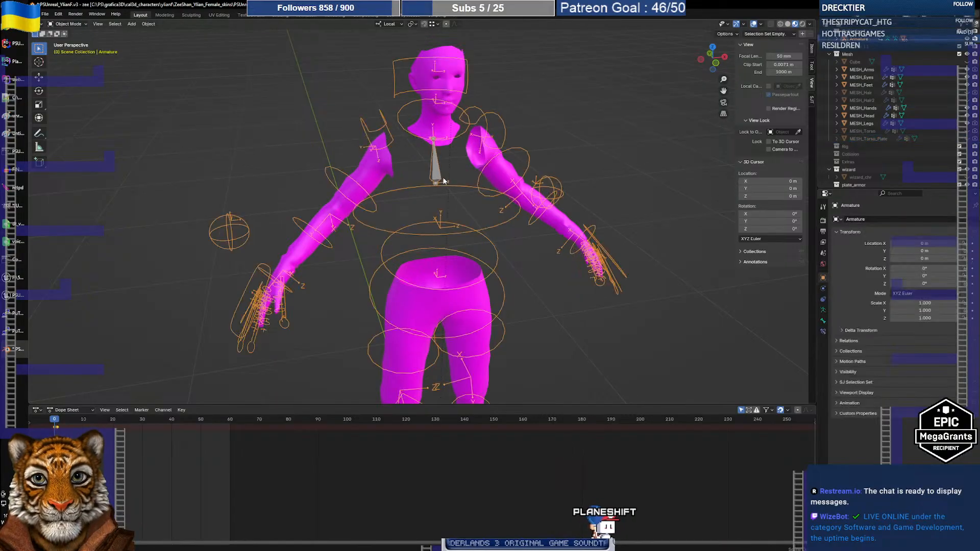
pyautogui.hotkey('alt', 'h')
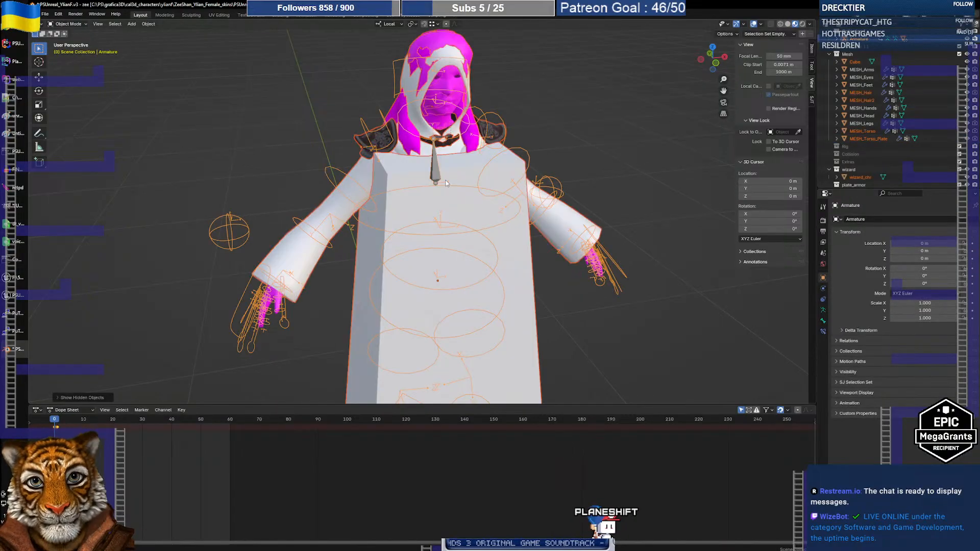
# Step: Deselect everything and hide the Cube, wizard_chr and MESH_Torso_Plate objects
pyautogui.click(570, 319)
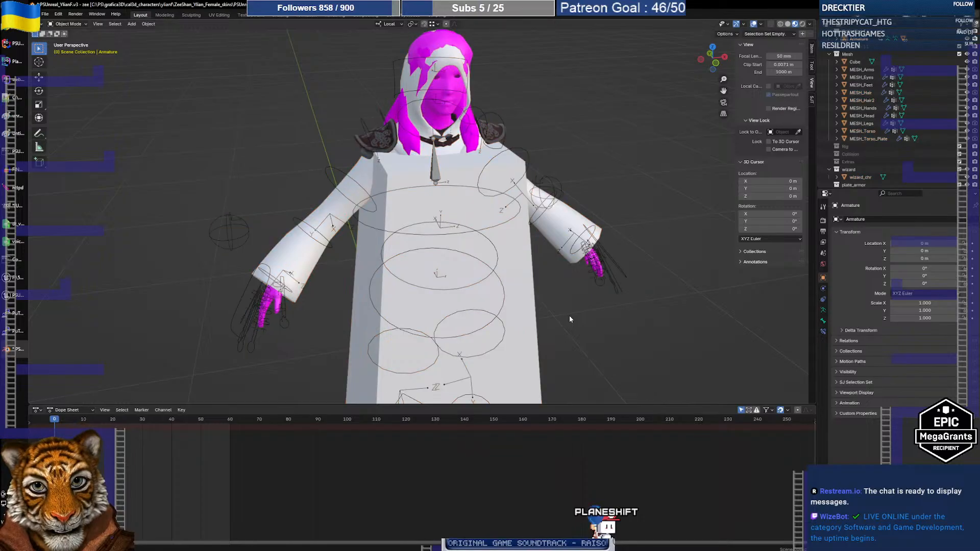
pyautogui.click(519, 299)
pyautogui.press('h')
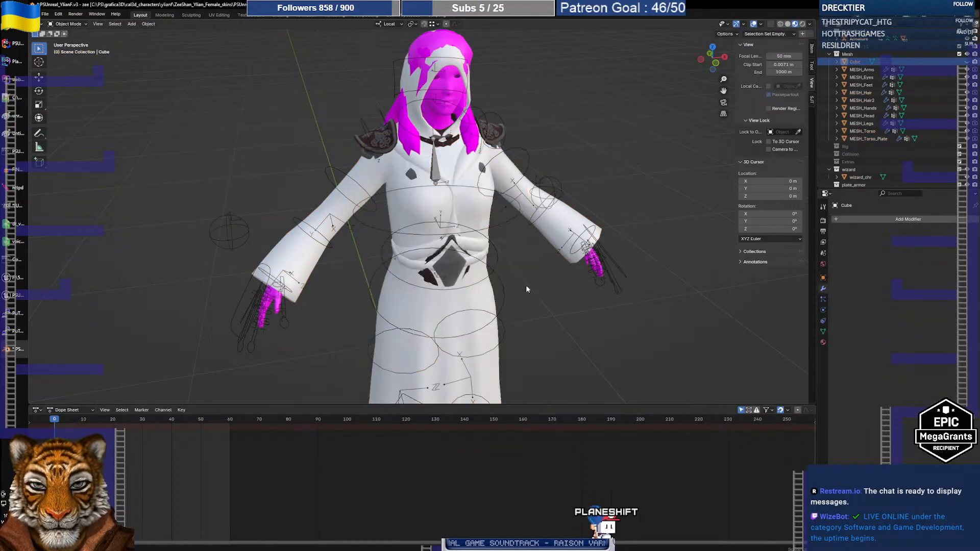
pyautogui.click(473, 222)
pyautogui.press('h')
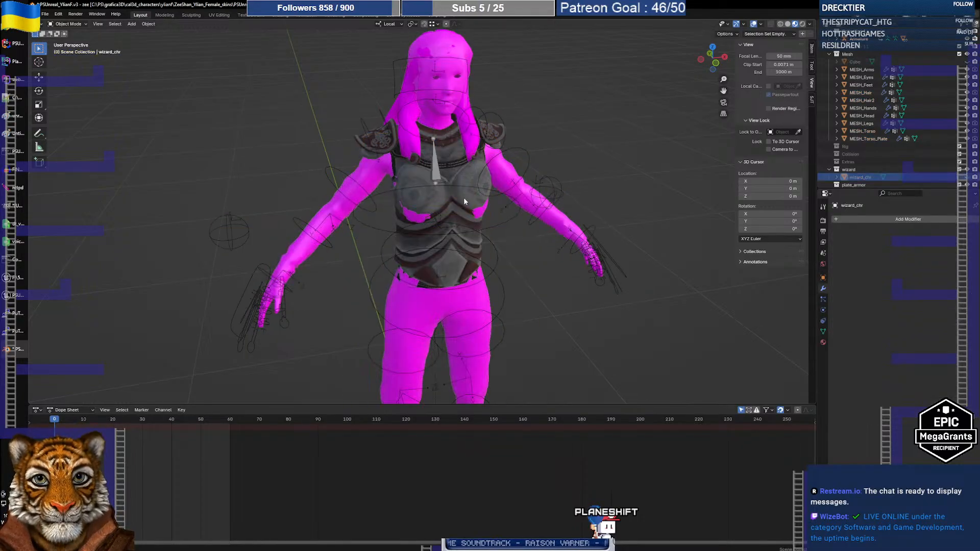
pyautogui.click(464, 202)
pyautogui.press('h')
# Step: Select the armature and alternate between Edit Mode and Object Mode to compare its bones with the control shapes
pyautogui.click(433, 175)
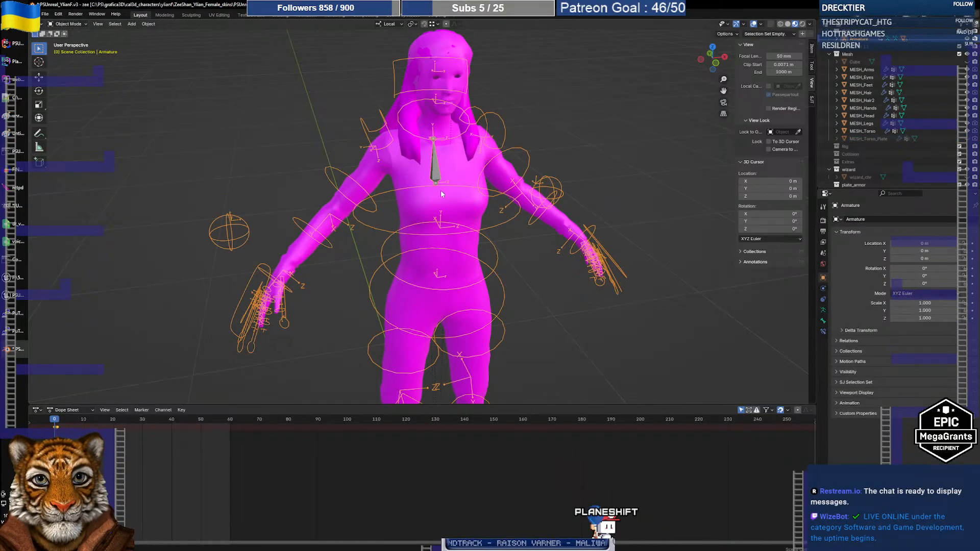
pyautogui.press('Tab')
pyautogui.moveTo(508, 259); pyautogui.dragTo(465, 246, button='middle')
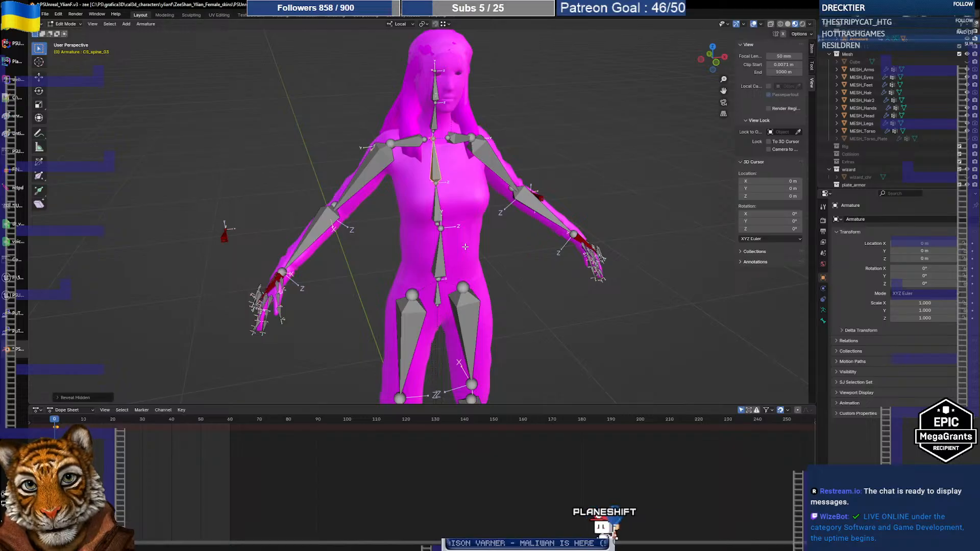
pyautogui.press('Tab')
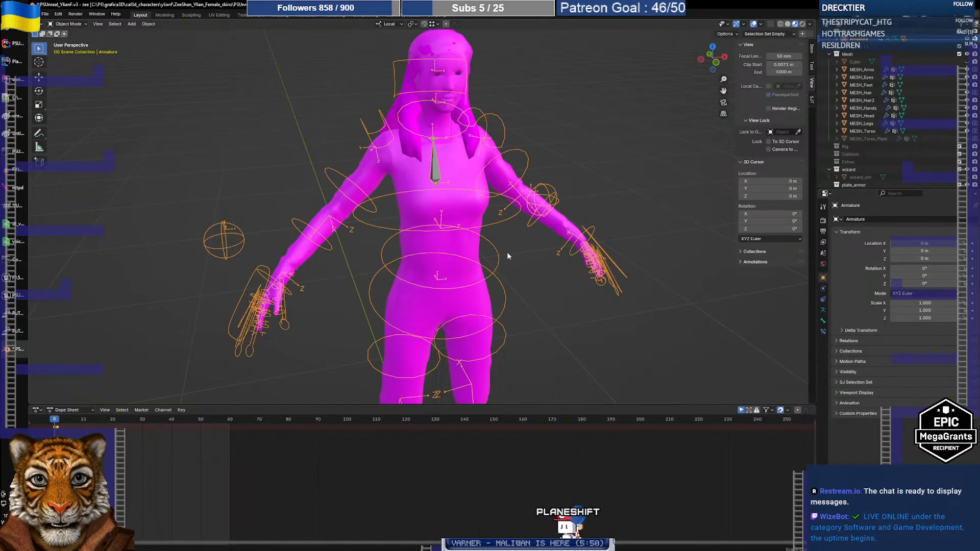
pyautogui.press('Tab')
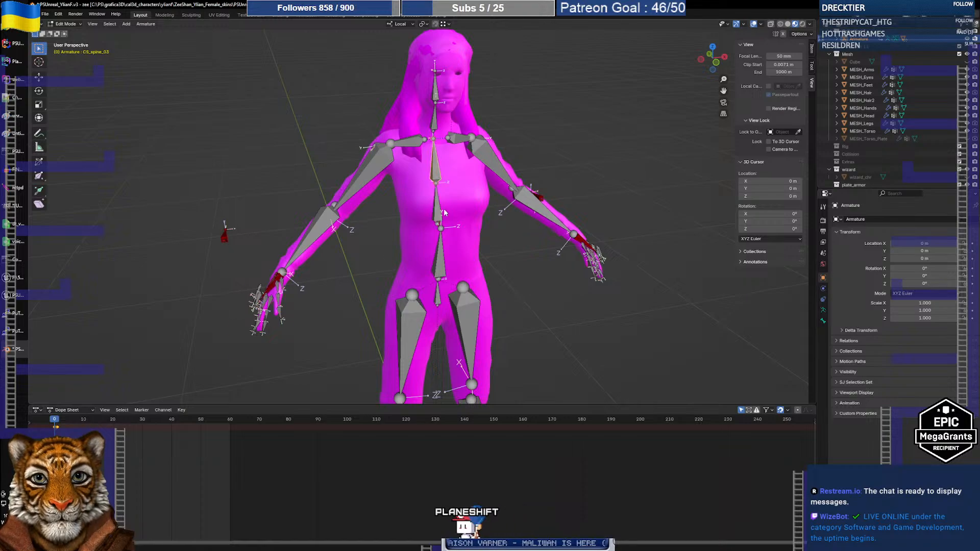
pyautogui.press('Tab')
# Step: Examine the CS_spine_03 bone's properties, including its constraints, Bendy Bones and Viewport Display settings
pyautogui.moveTo(444, 212); pyautogui.dragTo(510, 240, button='middle')
pyautogui.click(823, 310)
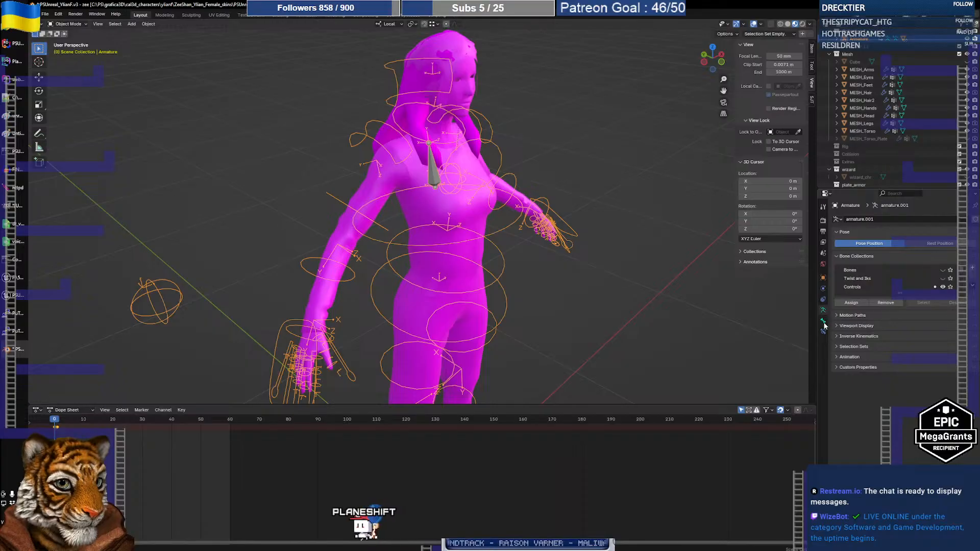
pyautogui.click(823, 322)
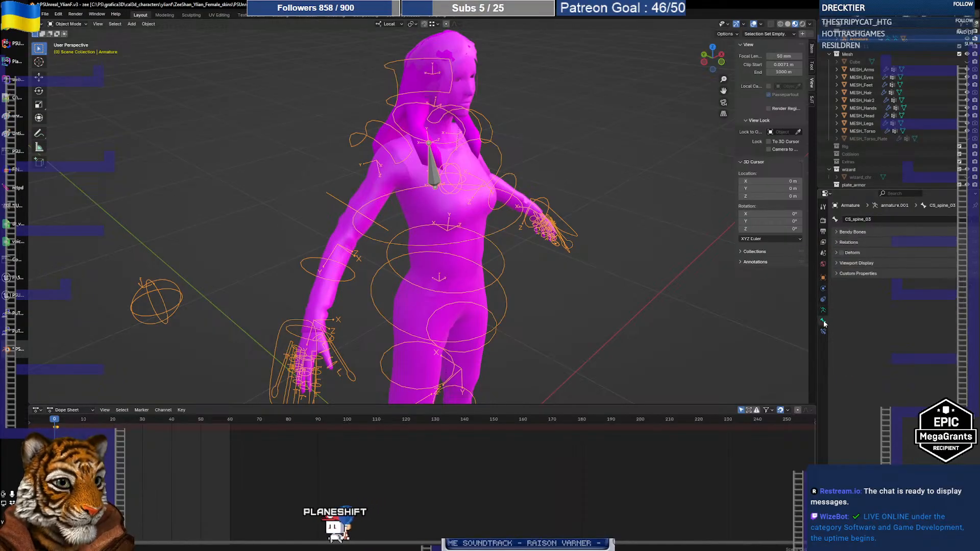
pyautogui.click(822, 332)
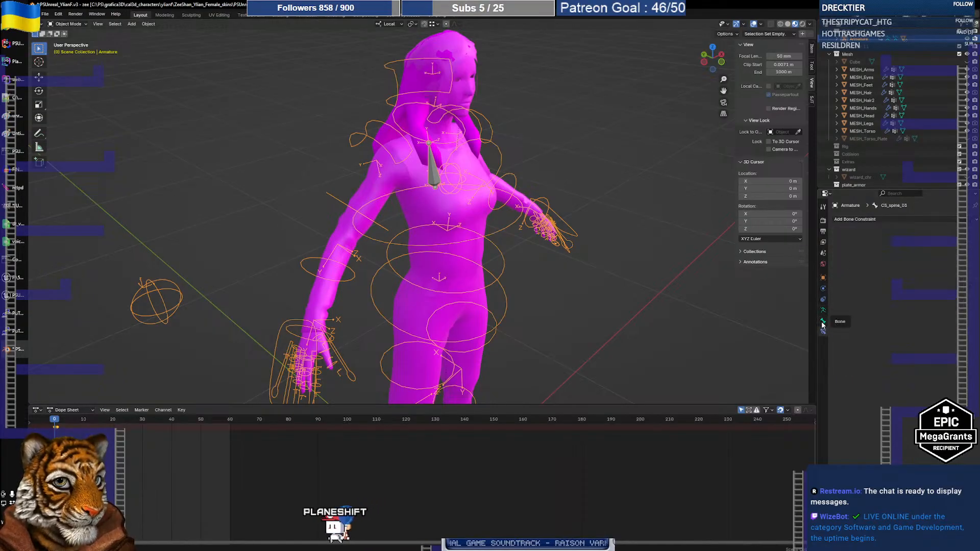
pyautogui.click(823, 321)
pyautogui.click(835, 235)
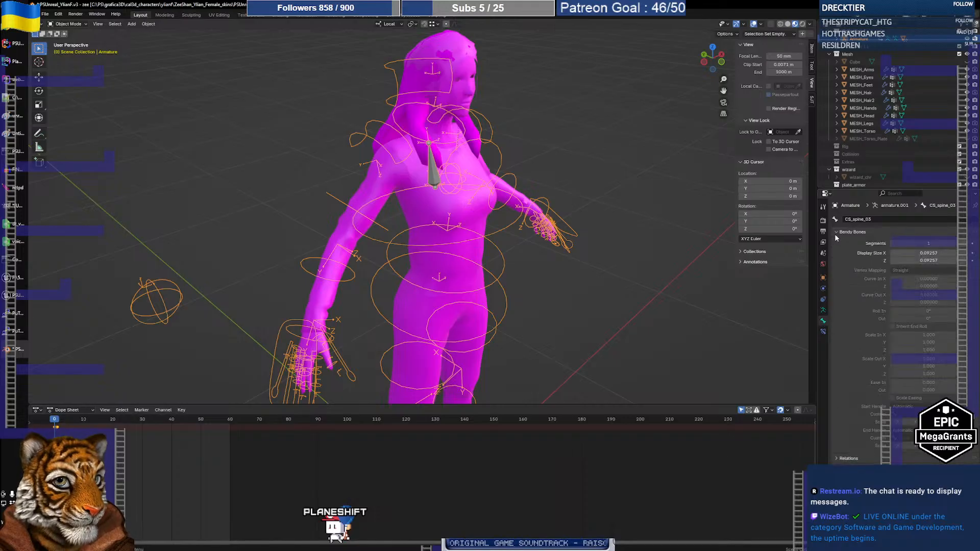
pyautogui.click(835, 235)
pyautogui.click(835, 263)
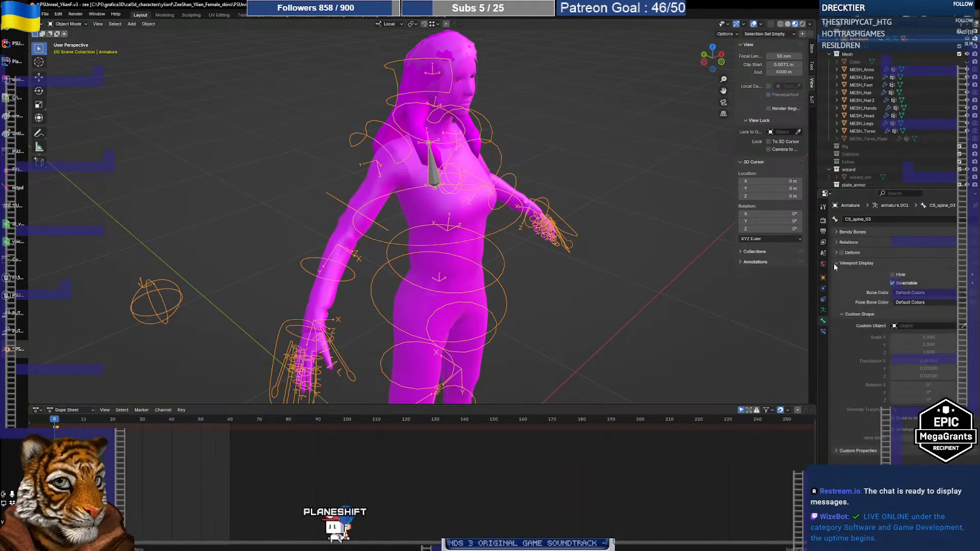
pyautogui.click(835, 263)
# Step: In the armature's bone collections, toggle the visibility of Bones and Twist and Iks to examine which bones each contains
pyautogui.click(822, 310)
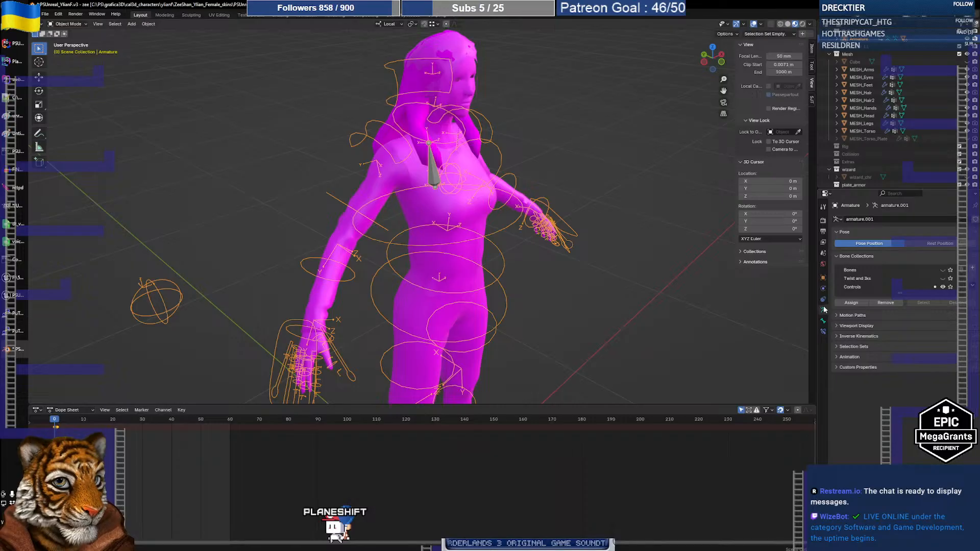
pyautogui.scroll(-2, 862, 284)
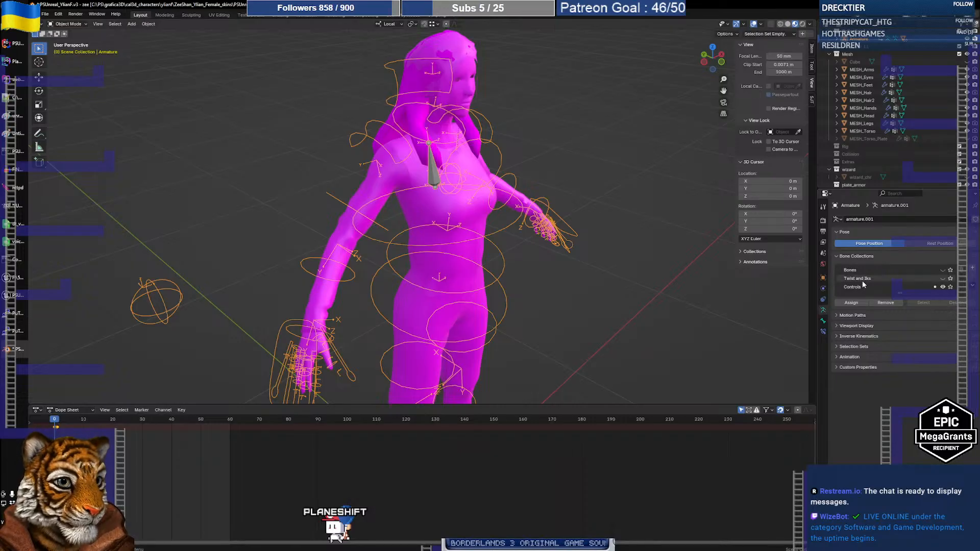
pyautogui.scroll(2, 863, 285)
pyautogui.click(943, 270)
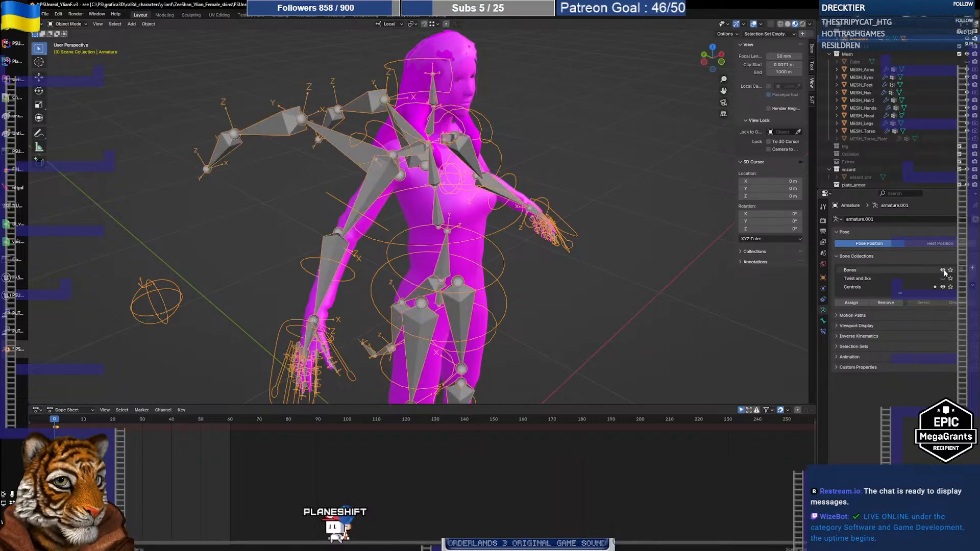
pyautogui.click(942, 270)
pyautogui.click(942, 270)
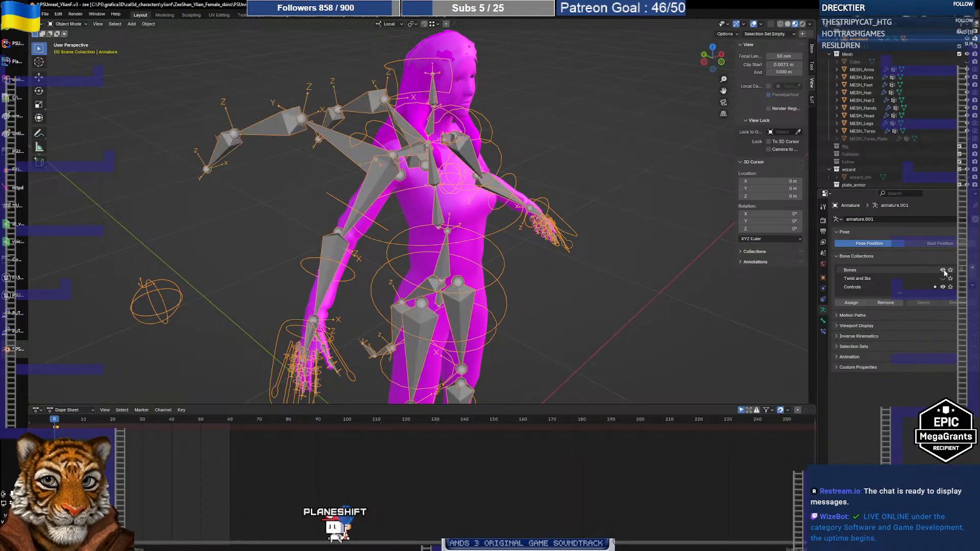
pyautogui.click(942, 270)
pyautogui.click(942, 279)
pyautogui.click(942, 279)
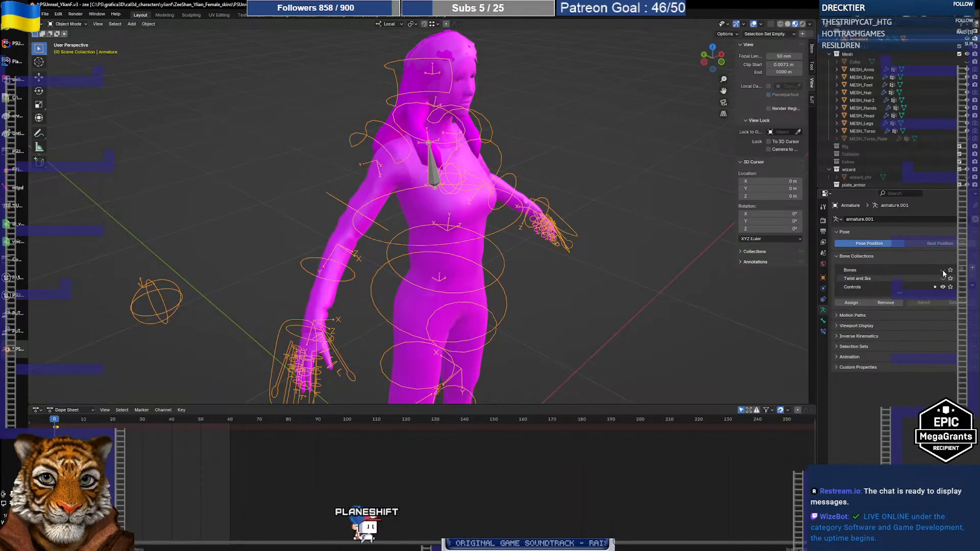
pyautogui.click(943, 270)
pyautogui.click(942, 270)
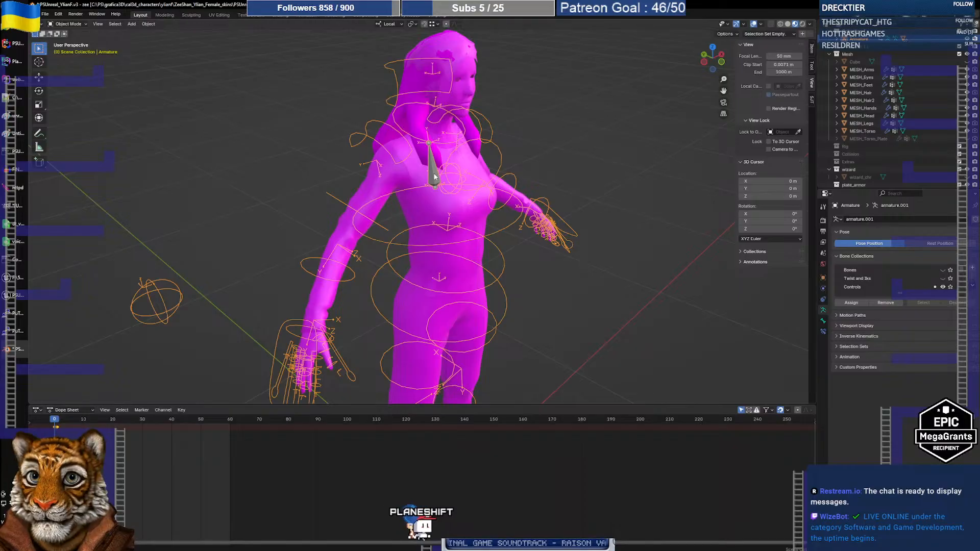
# Step: Put the armature in Edit Mode and select the CS_spine_02 and CS_spine_03 bones in turn
pyautogui.click(415, 192)
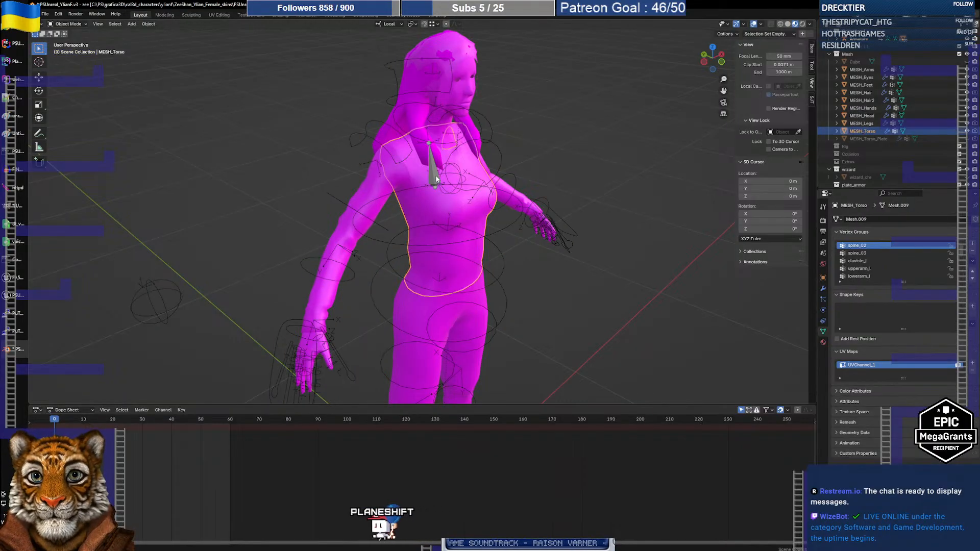
pyautogui.click(433, 176)
pyautogui.press('Tab')
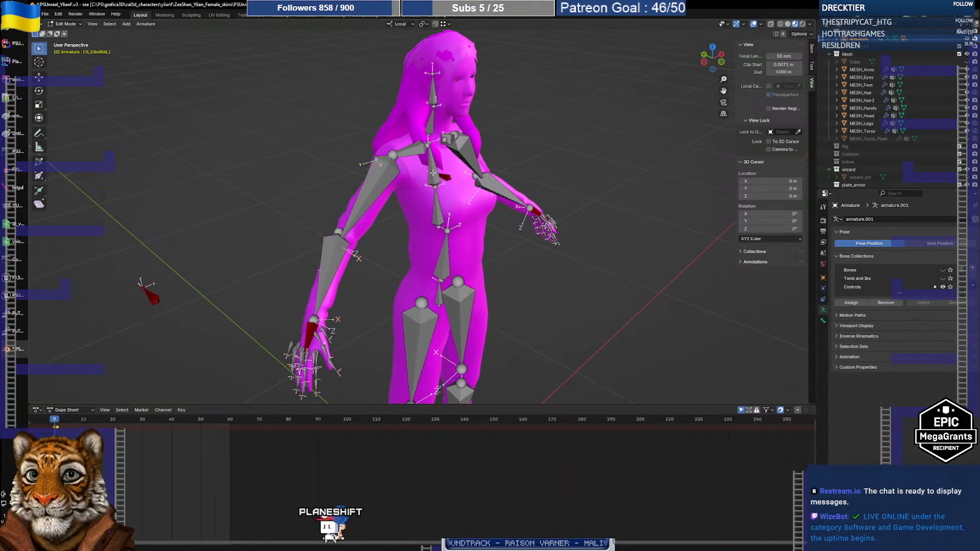
pyautogui.click(440, 198)
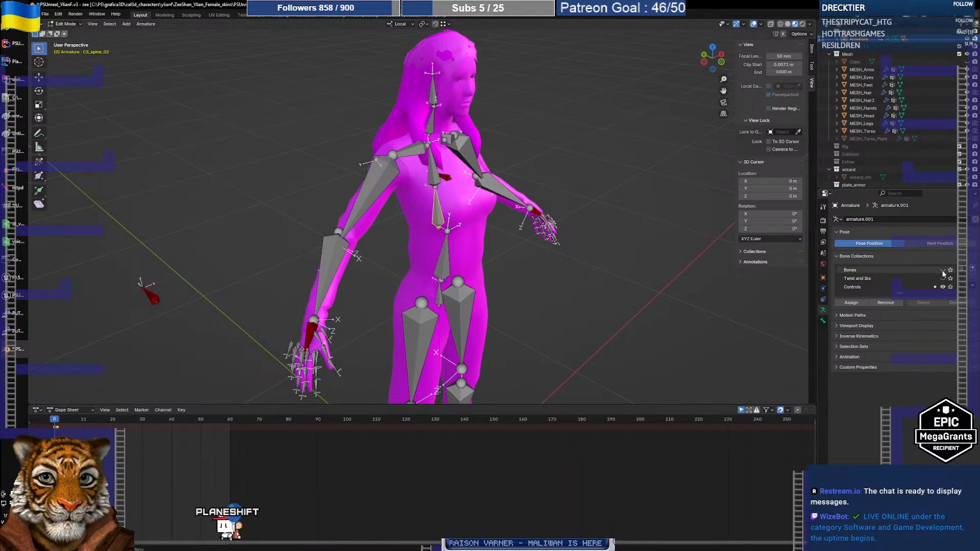
pyautogui.click(432, 172)
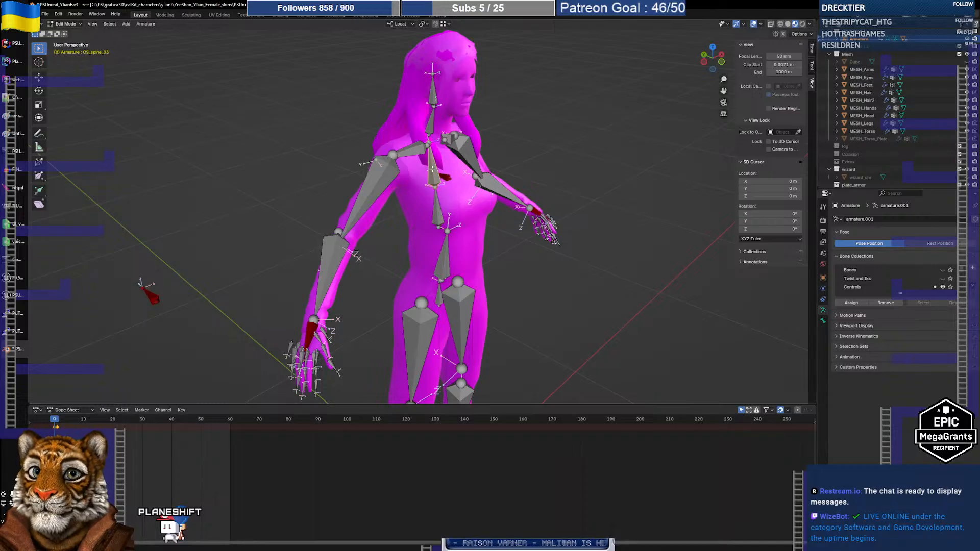
# Step: Check the armature's bone collections, make the Bones collection active, and reselect the CS_spine_03 bone
pyautogui.scroll(-1, 899, 269)
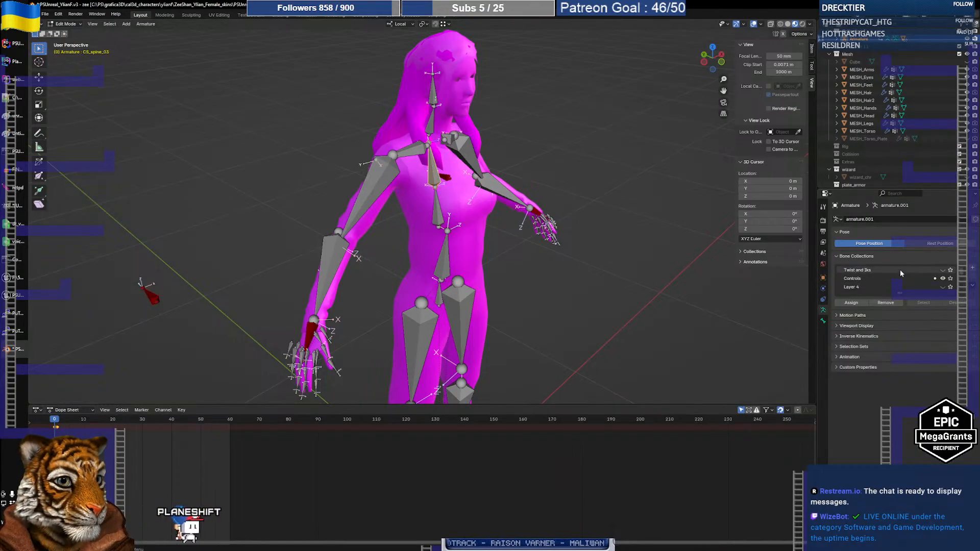
pyautogui.click(436, 211)
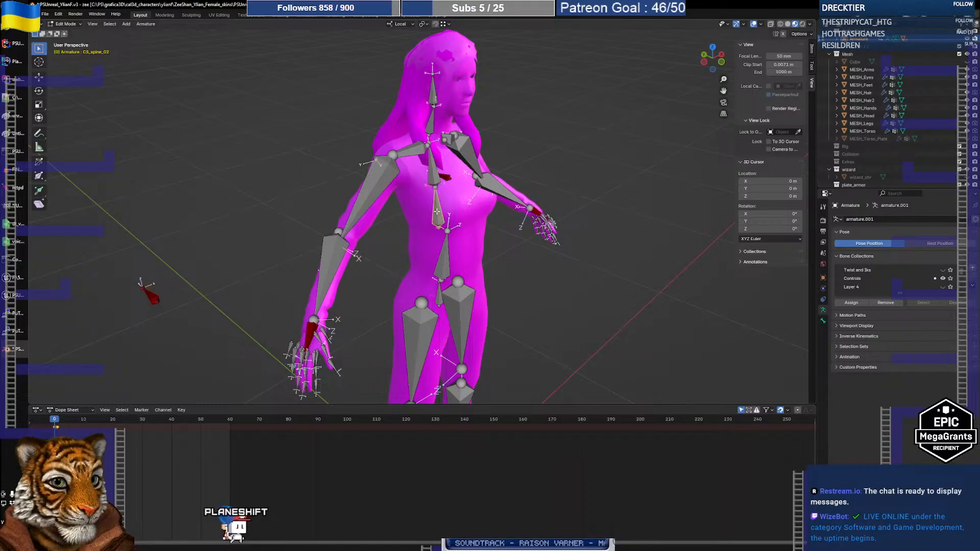
pyautogui.scroll(1, 878, 283)
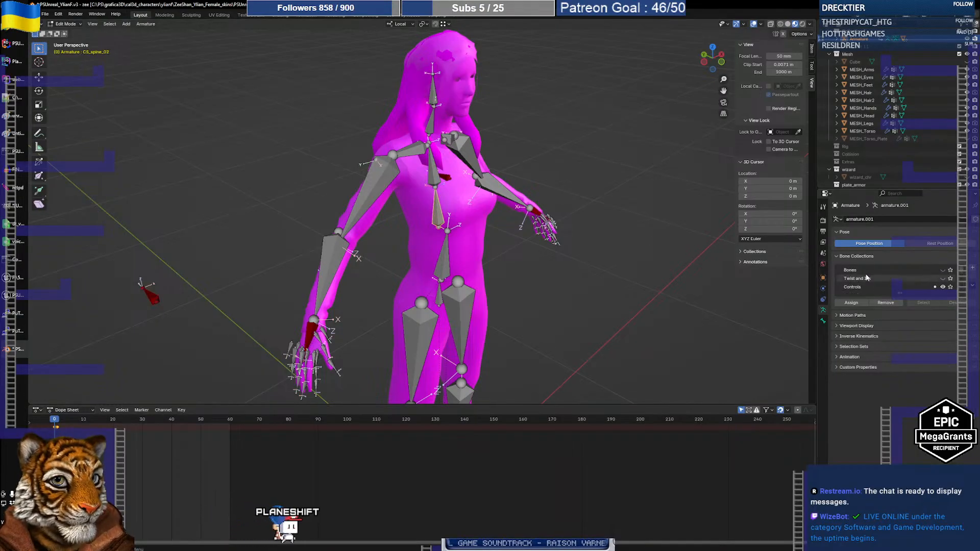
pyautogui.click(860, 270)
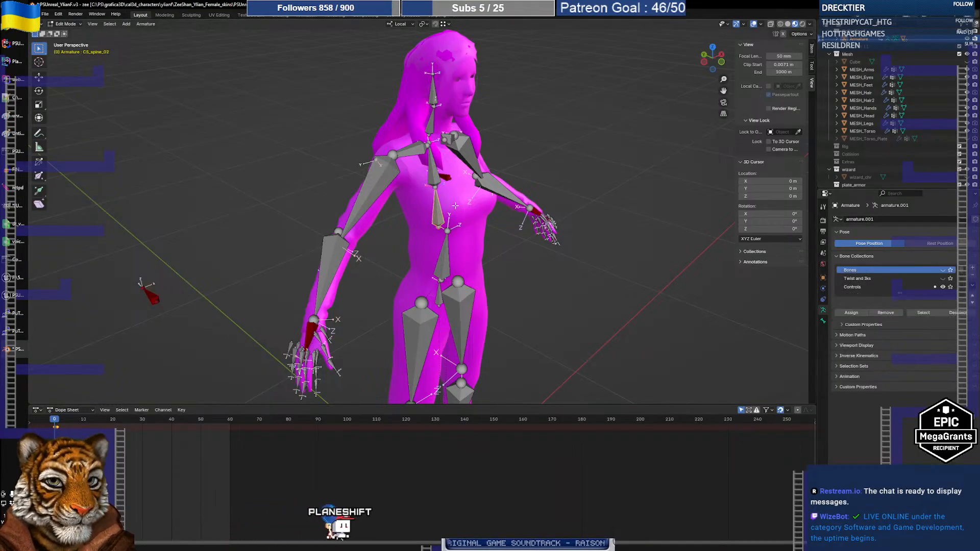
pyautogui.click(437, 178)
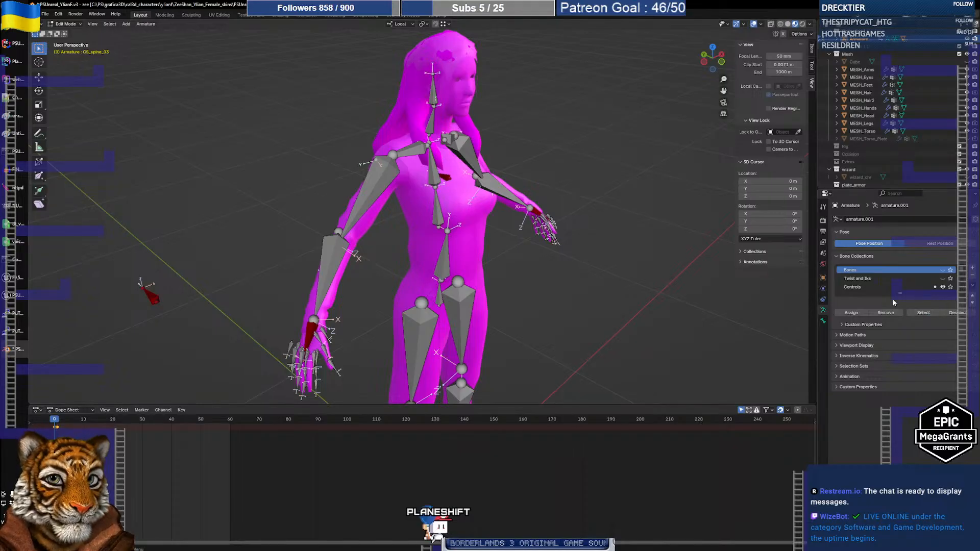
# Step: Toggle the armature's bone collections in Edit Mode, leaving Bones shown and Controls hidden
pyautogui.click(943, 270)
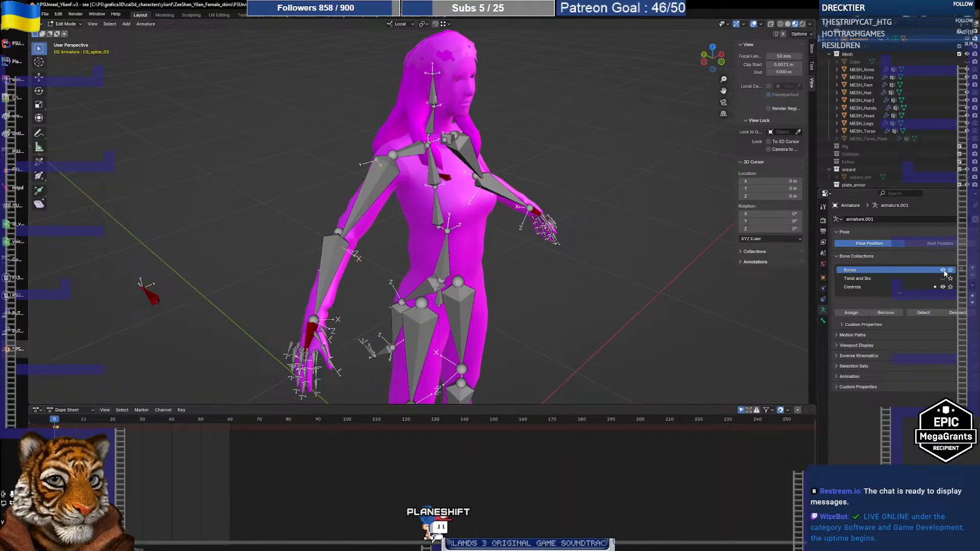
pyautogui.click(944, 271)
pyautogui.click(944, 271)
pyautogui.click(943, 271)
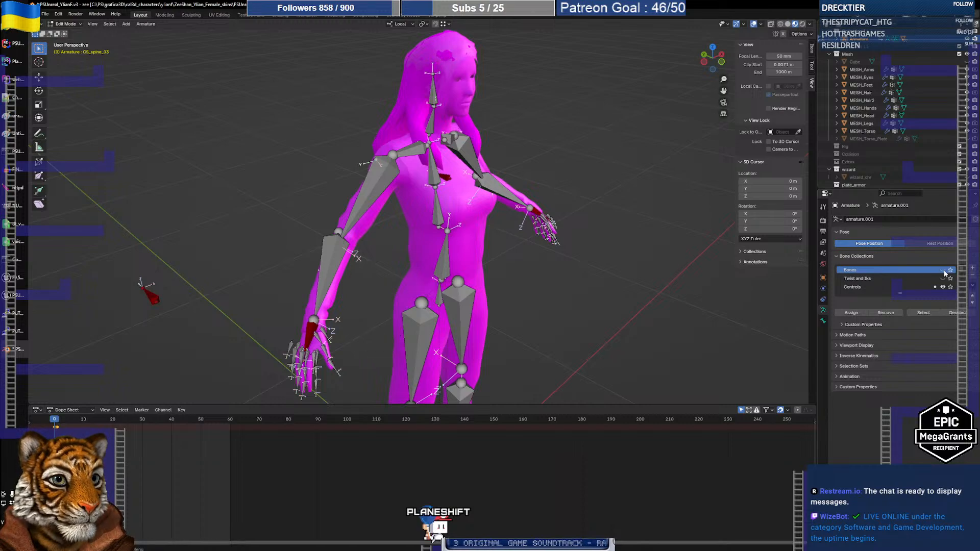
pyautogui.click(944, 271)
pyautogui.click(943, 279)
pyautogui.click(943, 278)
pyautogui.click(942, 287)
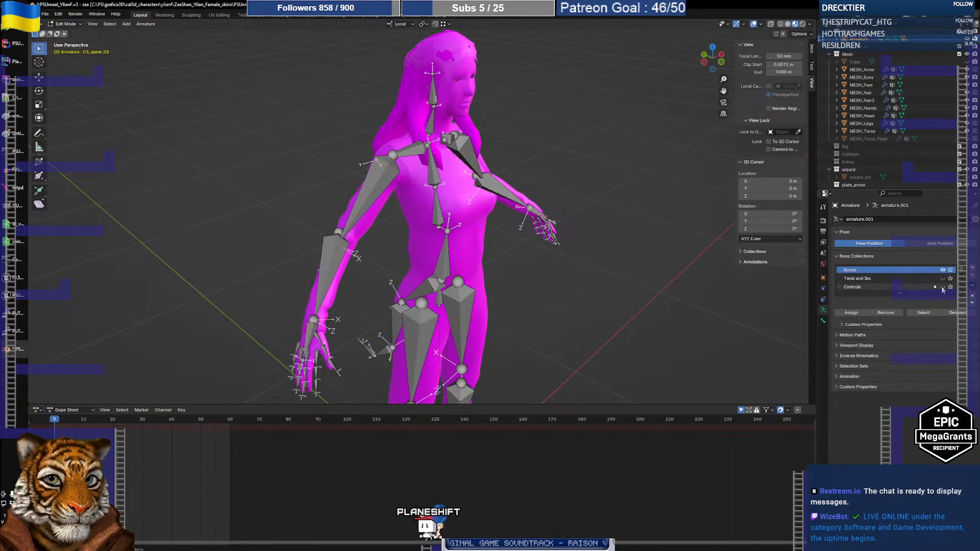
pyautogui.click(942, 286)
pyautogui.scroll(-1, 942, 283)
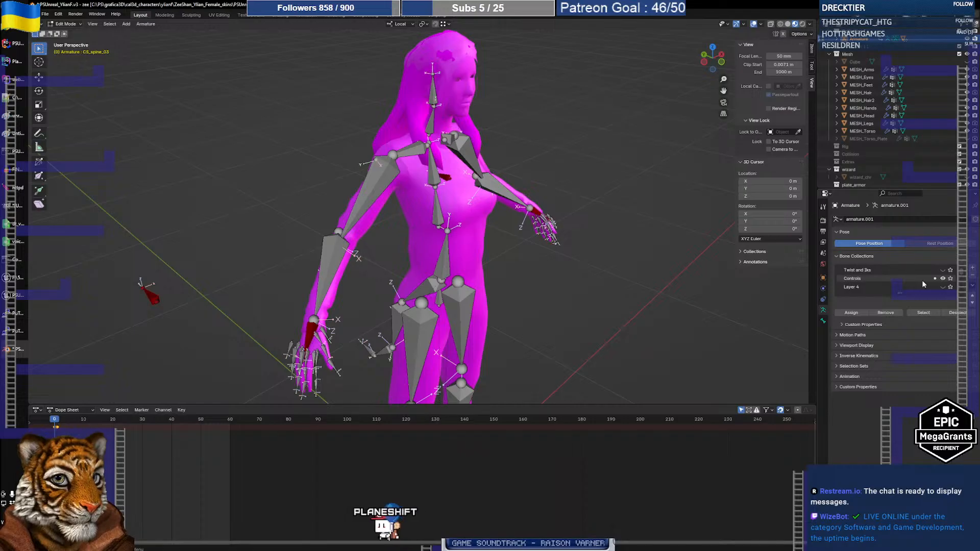
pyautogui.click(943, 279)
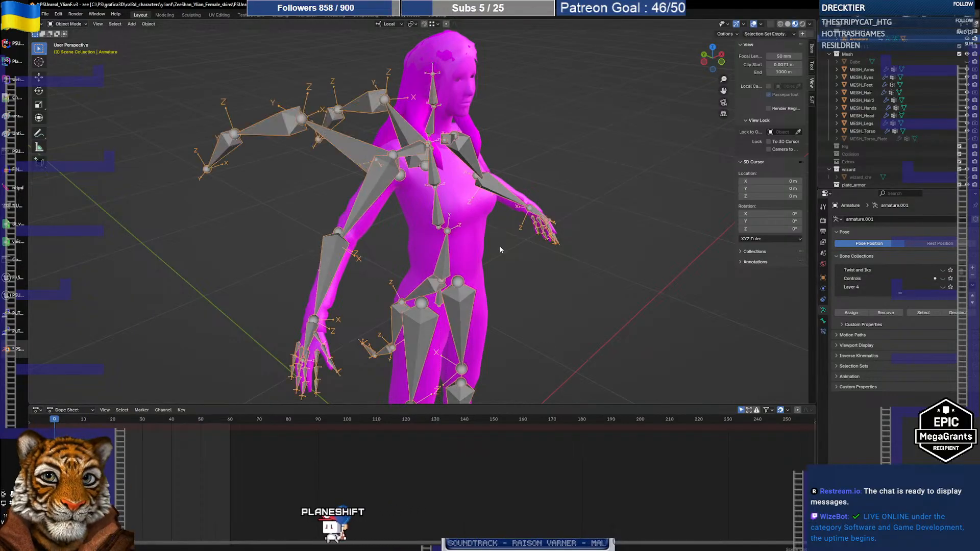
# Step: Return to Object Mode, show the Twist and Iks bone collection, and hide the Bones collection
pyautogui.press('Tab')
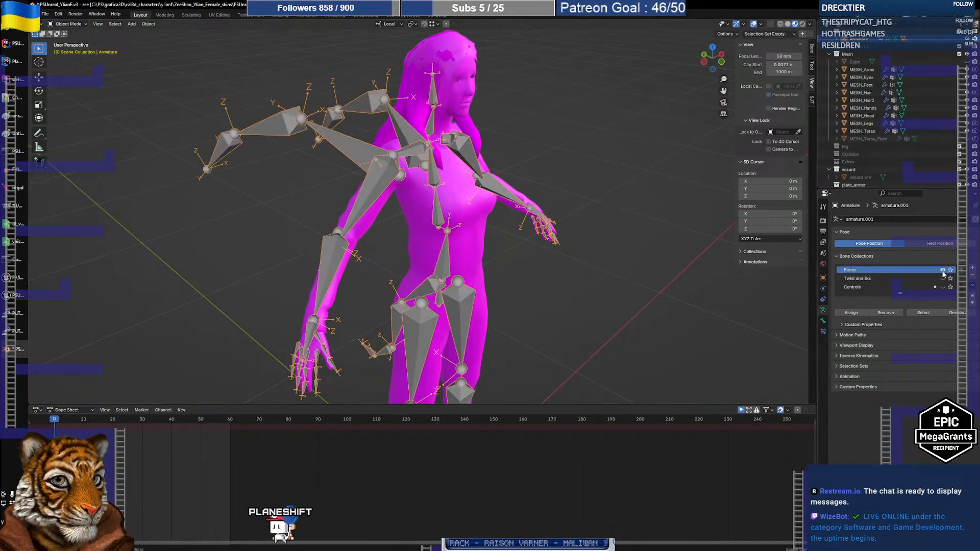
pyautogui.click(942, 270)
pyautogui.click(943, 270)
pyautogui.click(942, 270)
pyautogui.click(943, 271)
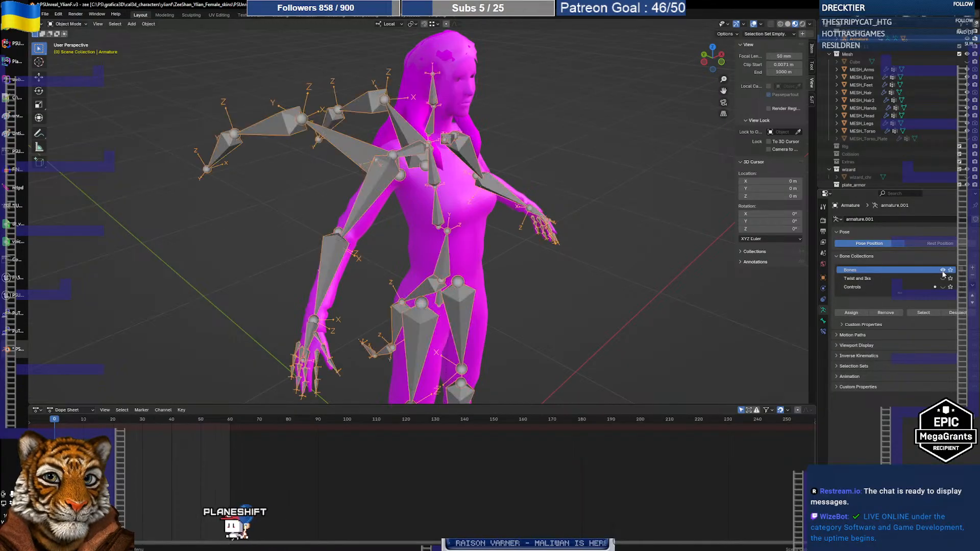
pyautogui.click(944, 279)
pyautogui.click(943, 271)
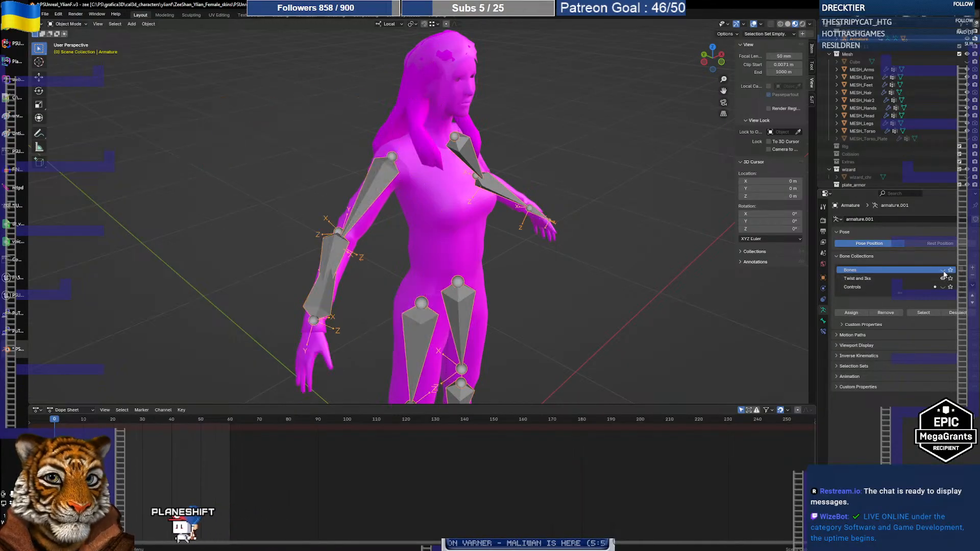
# Step: Hide the armature's Twist and Iks bone collection and show the Controls collection
pyautogui.click(943, 278)
pyautogui.click(942, 286)
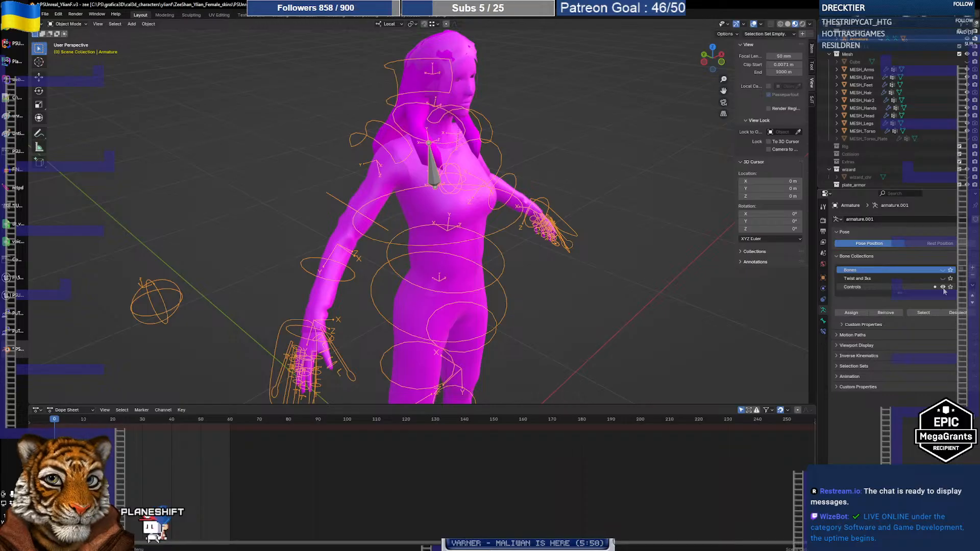
pyautogui.click(942, 288)
pyautogui.click(943, 288)
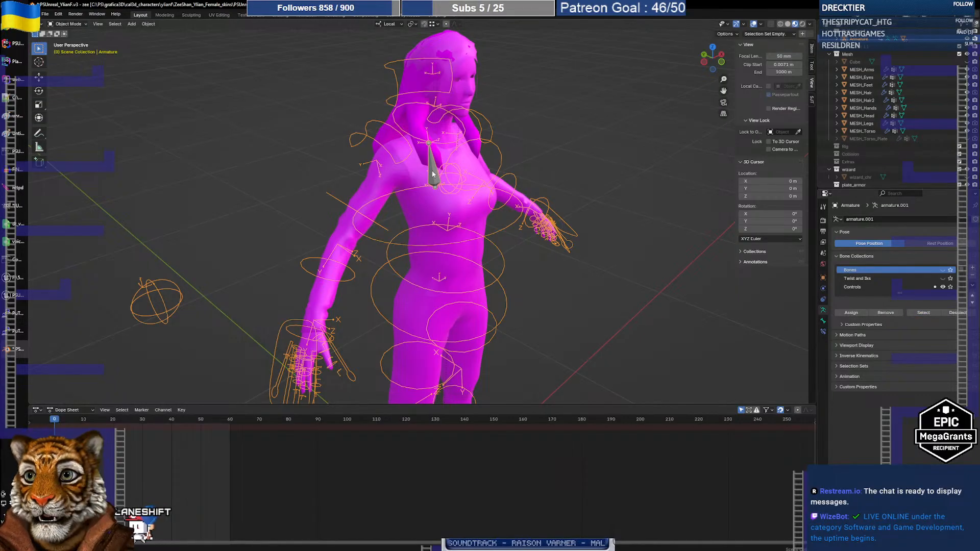
# Step: Inspect the armature's bones in Edit Mode, return to Object Mode and deselect everything
pyautogui.press('Tab')
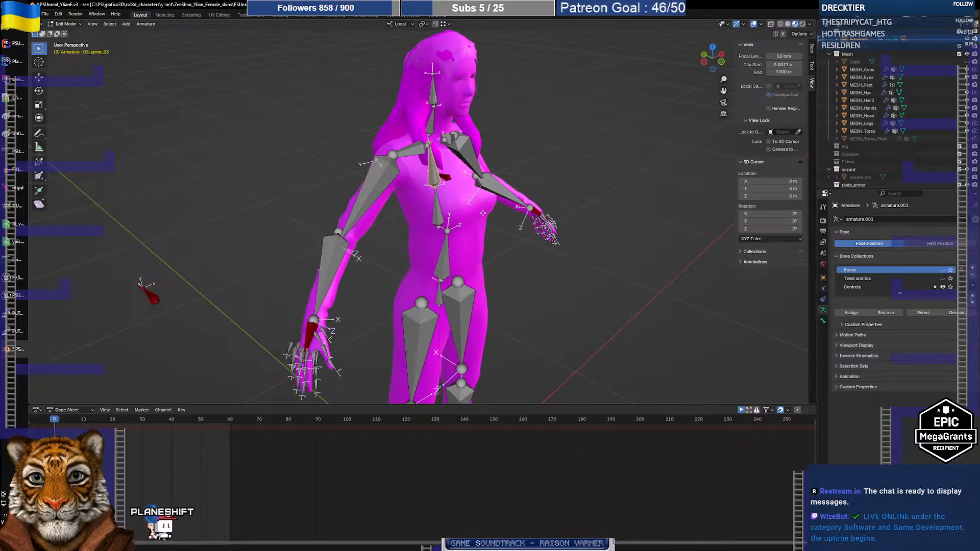
pyautogui.moveTo(482, 213)
pyautogui.mouseDown(button='middle')
pyautogui.moveTo(436, 216)
pyautogui.moveTo(486, 220)
pyautogui.mouseUp(button='middle')
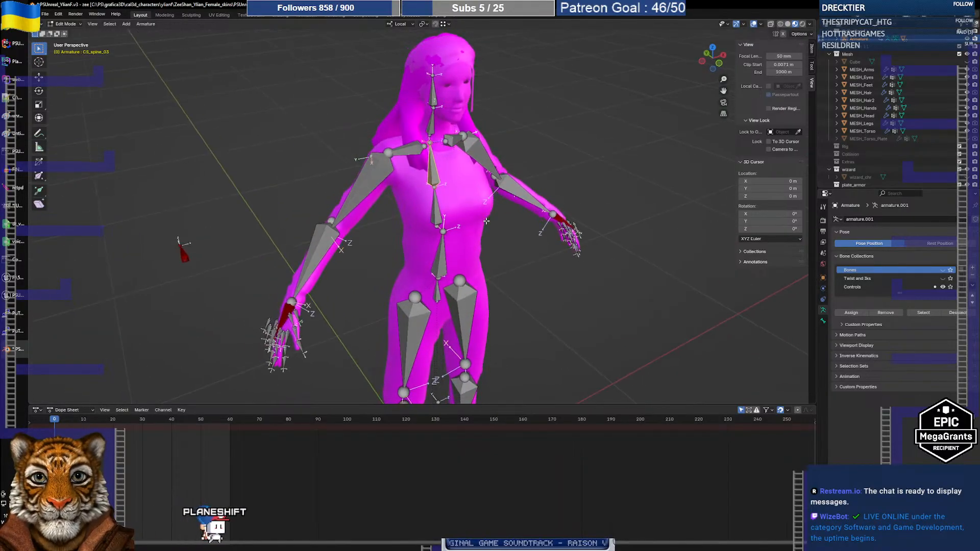
pyautogui.press('Tab')
pyautogui.hotkey('alt', 'a')
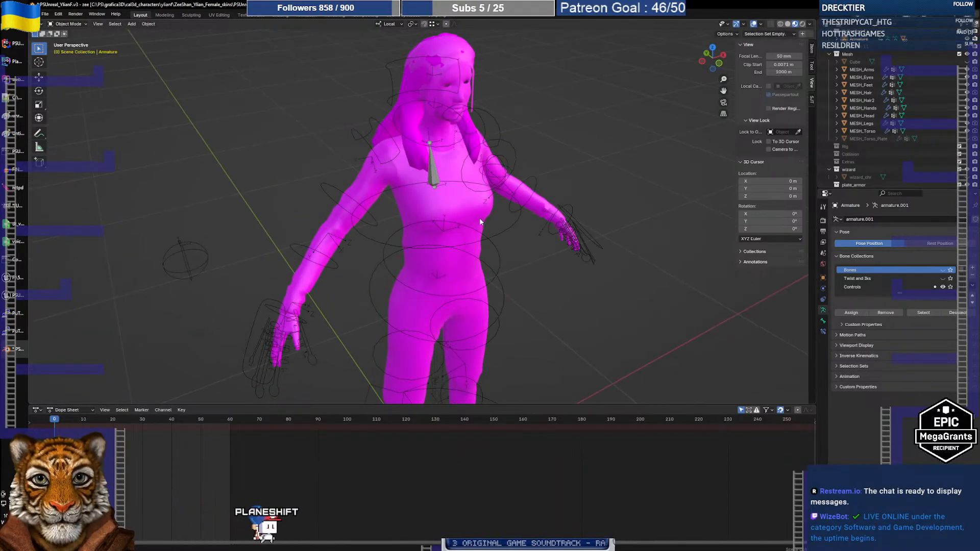
# Step: Select the MESH_Torso body mesh and check it briefly in Edit Mode
pyautogui.click(512, 218)
pyautogui.click(460, 213)
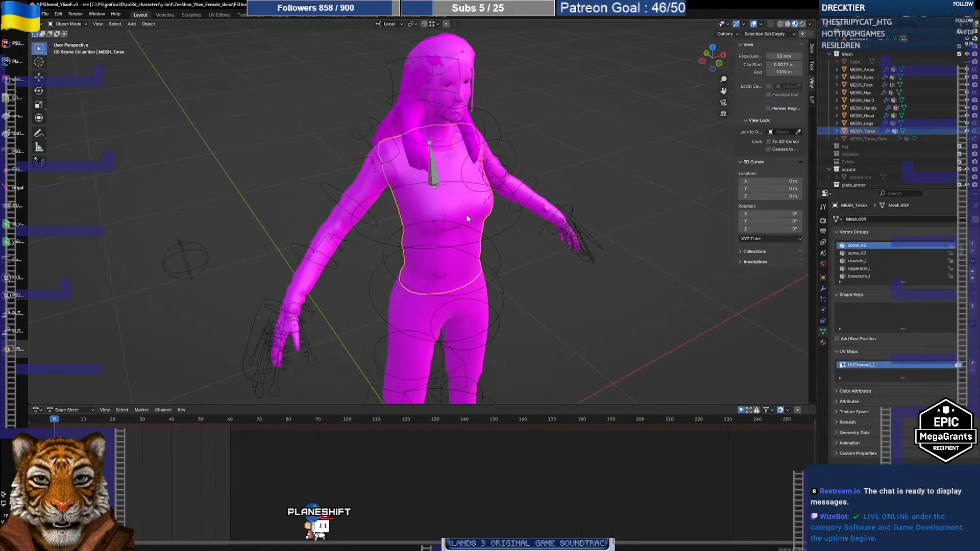
pyautogui.press('Tab')
pyautogui.press('Tab')
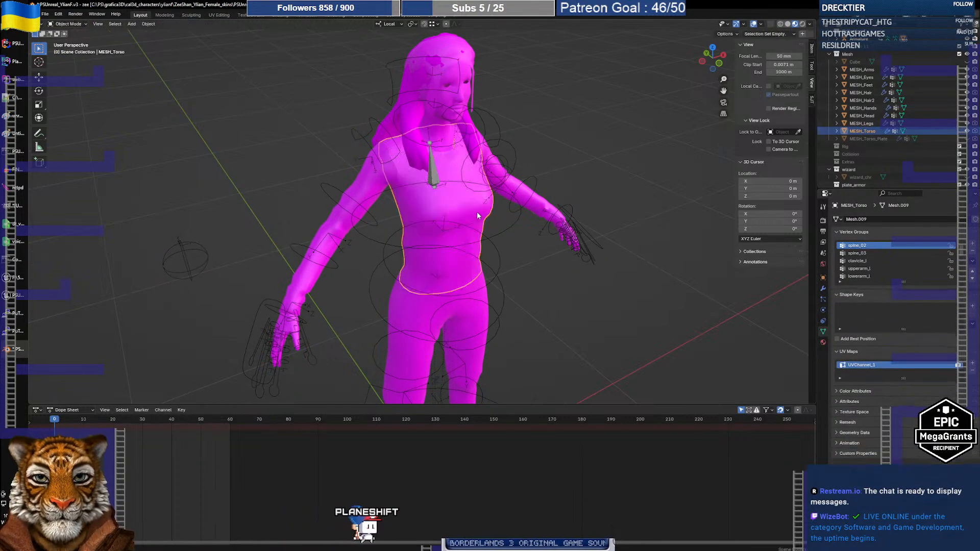
pyautogui.moveTo(476, 212); pyautogui.dragTo(498, 218, button='middle')
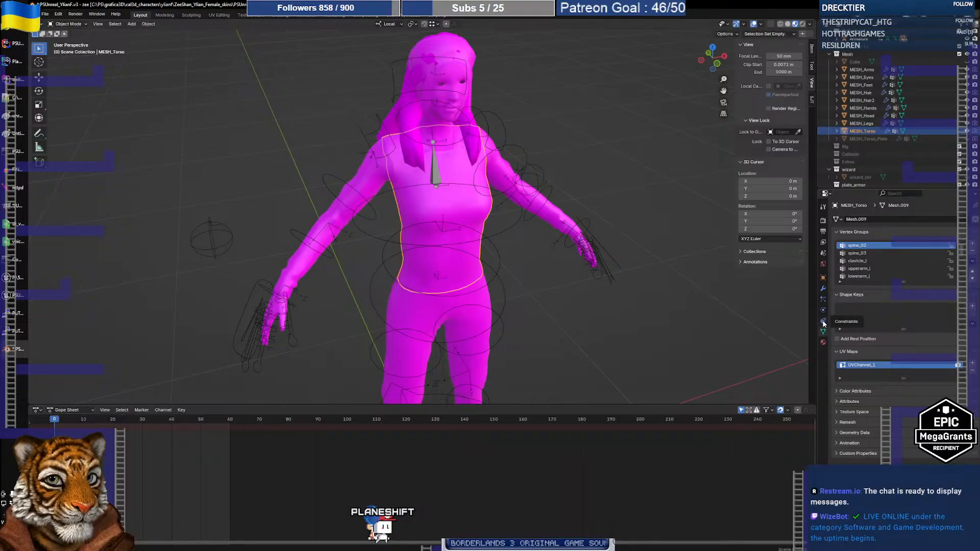
# Step: Select the armature and show its Bones collection alongside Controls
pyautogui.click(525, 219)
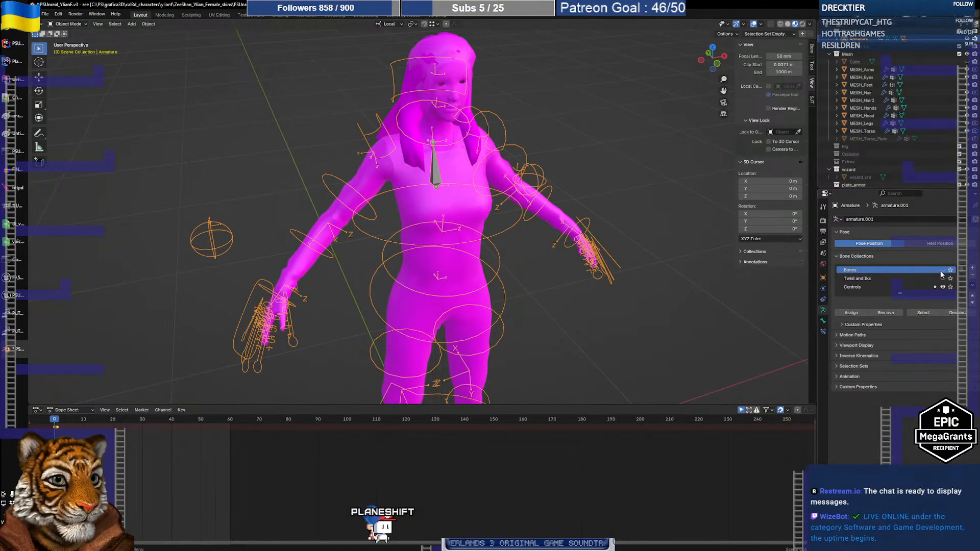
pyautogui.click(942, 270)
pyautogui.moveTo(474, 216)
pyautogui.mouseDown(button='middle')
pyautogui.moveTo(531, 219)
pyautogui.moveTo(486, 223)
pyautogui.mouseUp(button='middle')
# Step: Select the armature together with MESH_Torso as the active object and examine its spine_02 weights in Weight Paint mode
pyautogui.click(518, 223)
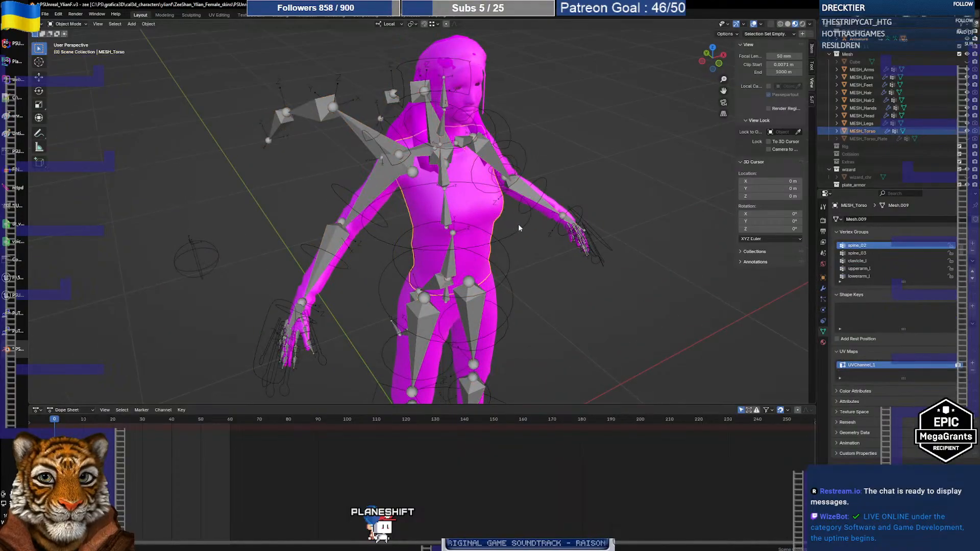
pyautogui.keyDown('shift'); pyautogui.click(519, 223); pyautogui.keyUp('shift')
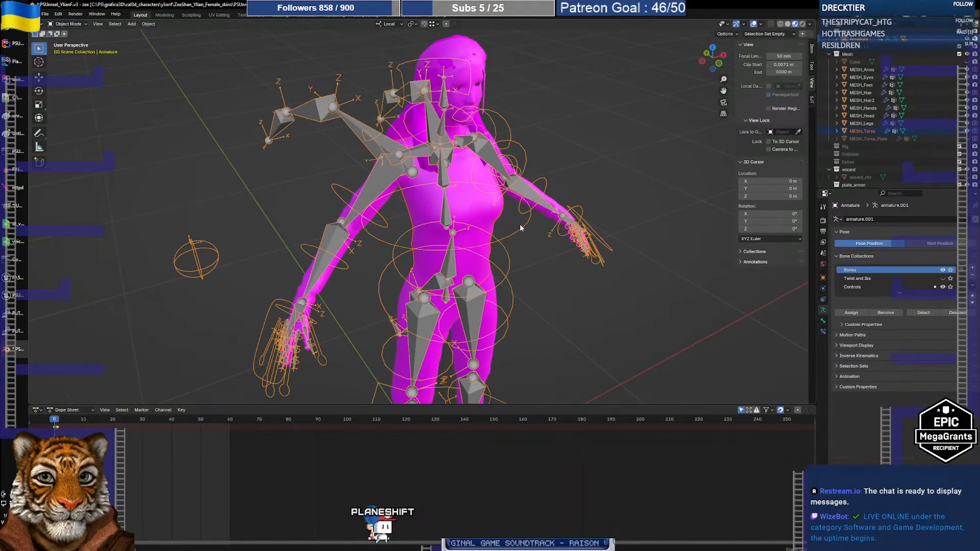
pyautogui.click(67, 24)
pyautogui.click(75, 27)
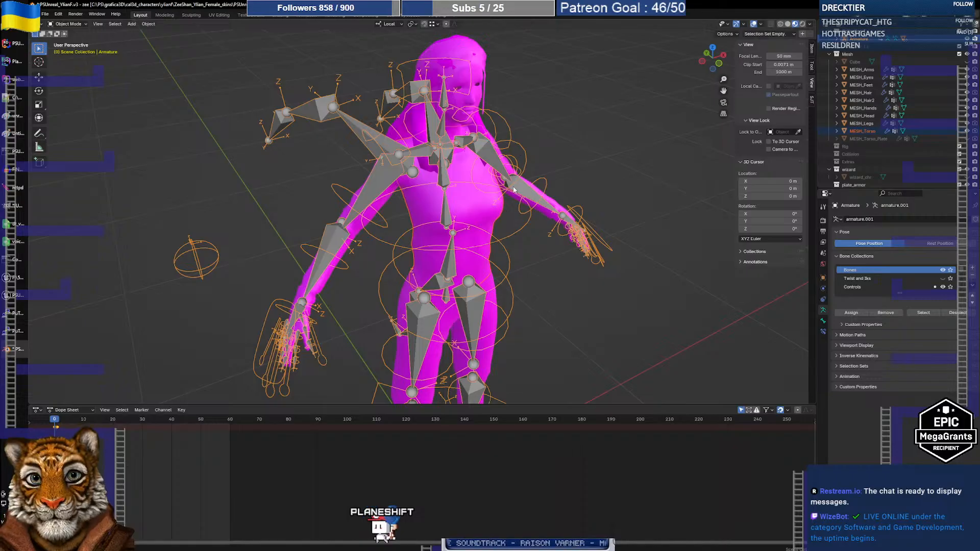
pyautogui.keyDown('shift'); pyautogui.click(445, 203); pyautogui.keyUp('shift')
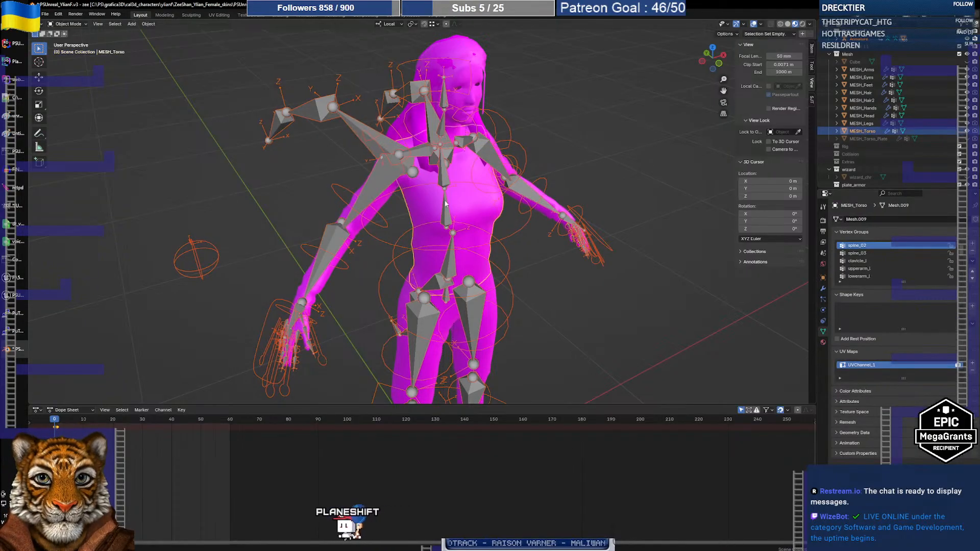
pyautogui.click(69, 24)
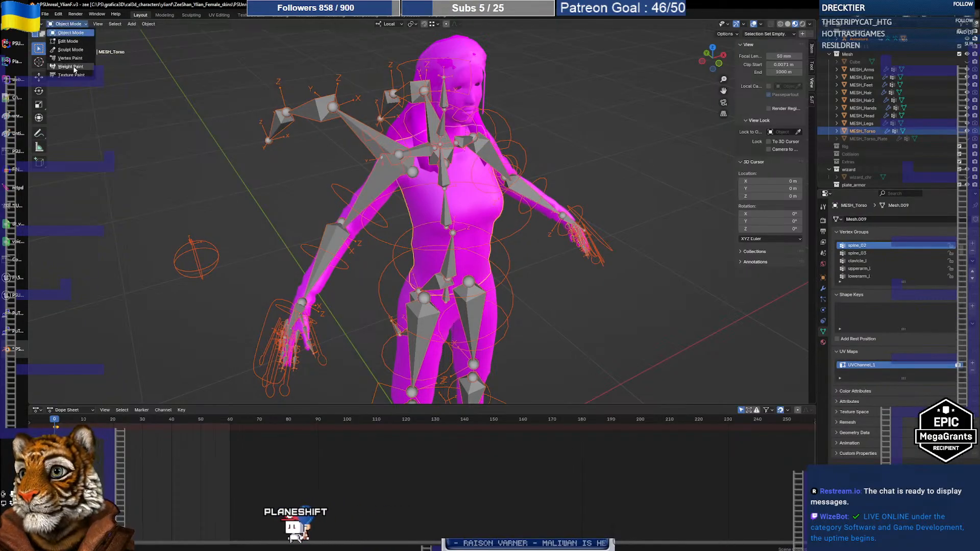
pyautogui.click(71, 67)
pyautogui.moveTo(439, 199)
pyautogui.mouseDown(button='middle')
pyautogui.moveTo(566, 202)
pyautogui.moveTo(532, 207)
pyautogui.mouseUp(button='middle')
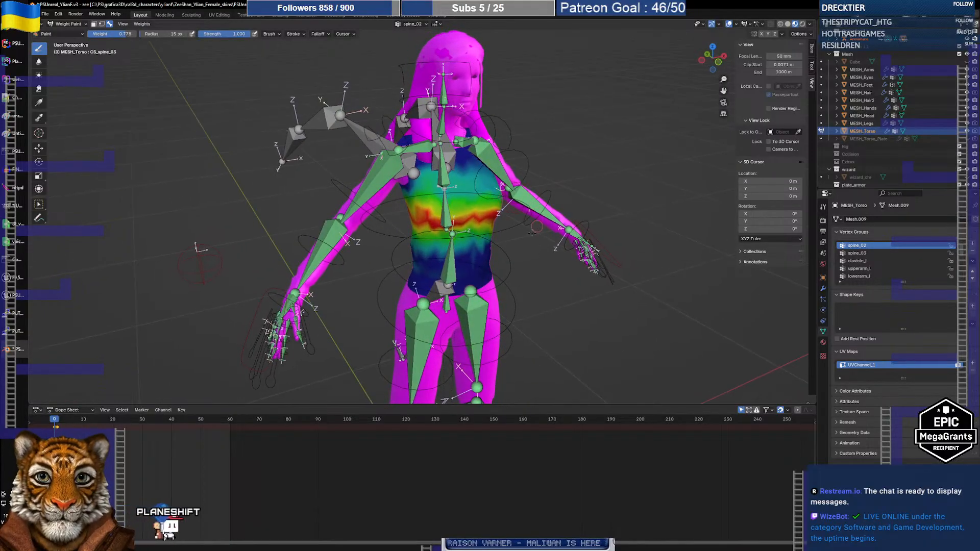
# Step: Return to Object Mode, clear the selection, show MESH_Torso_Plate and hide MESH_Torso
pyautogui.click(65, 24)
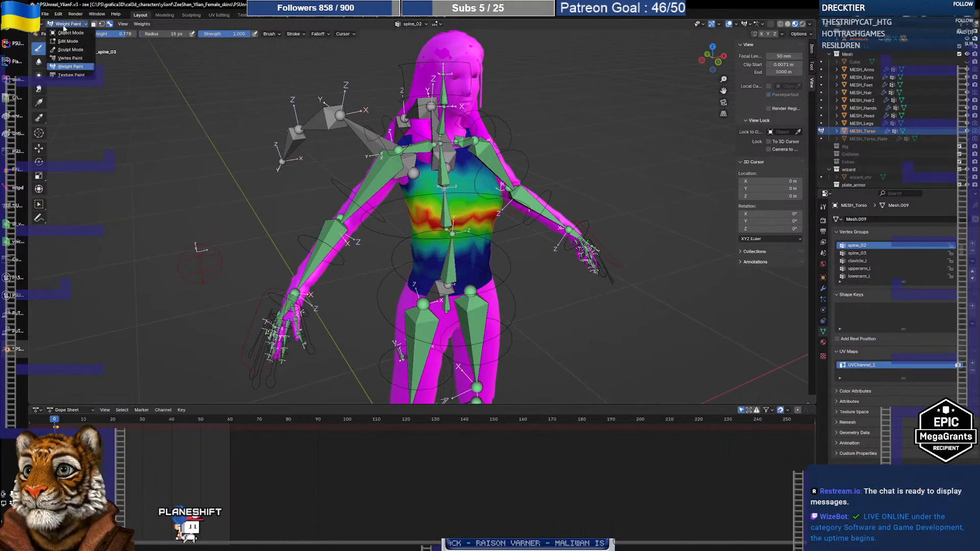
pyautogui.click(65, 34)
pyautogui.click(623, 152)
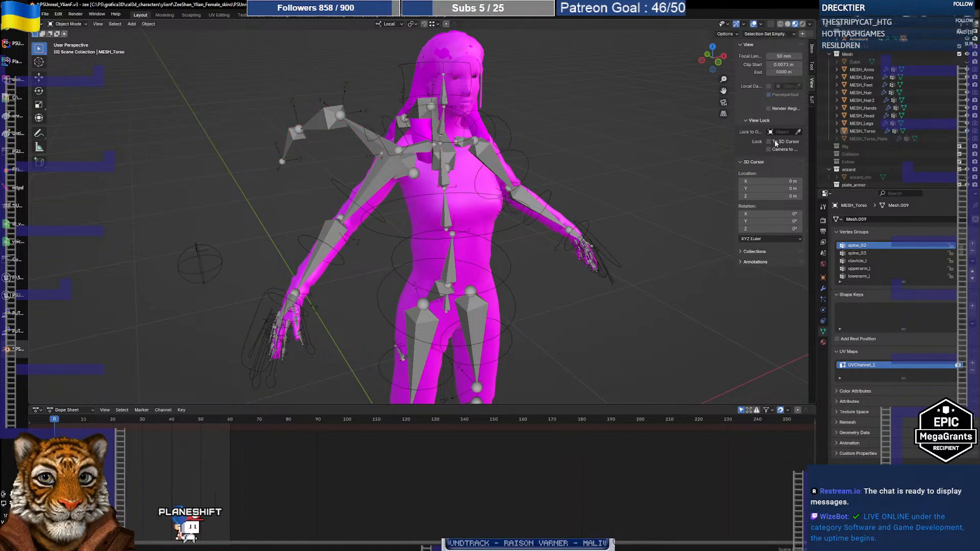
pyautogui.click(966, 138)
pyautogui.click(966, 131)
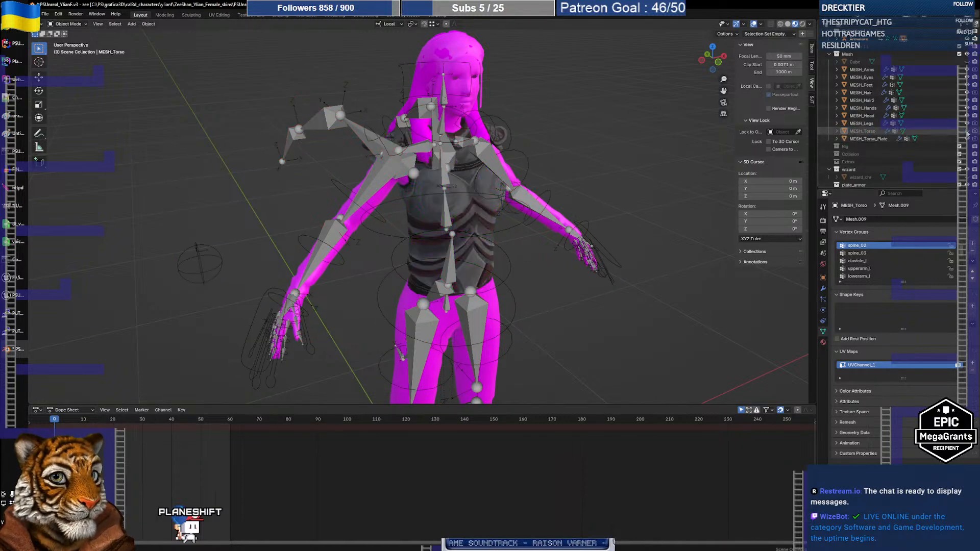
# Step: Select the armature together with MESH_Torso_Plate as the active object and enter Weight Paint mode
pyautogui.click(506, 220)
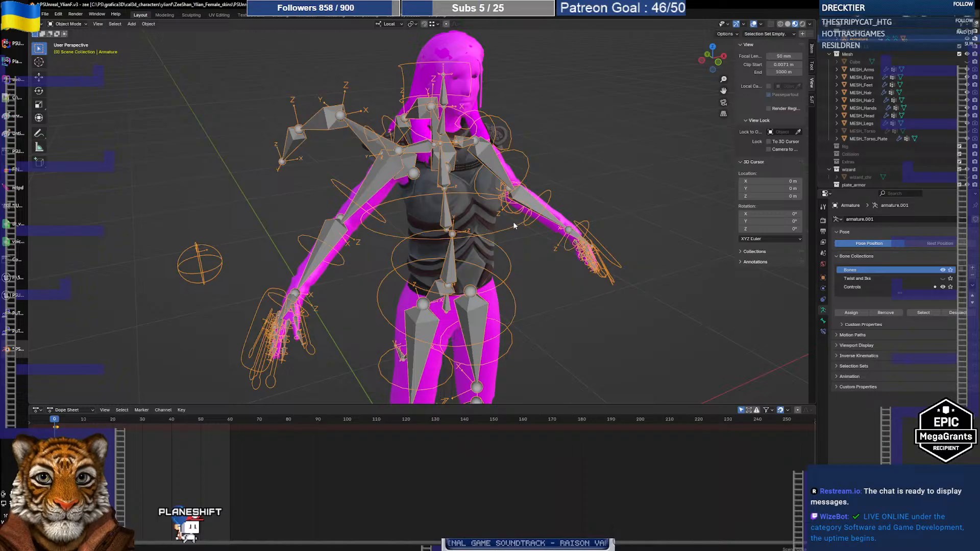
pyautogui.click(68, 24)
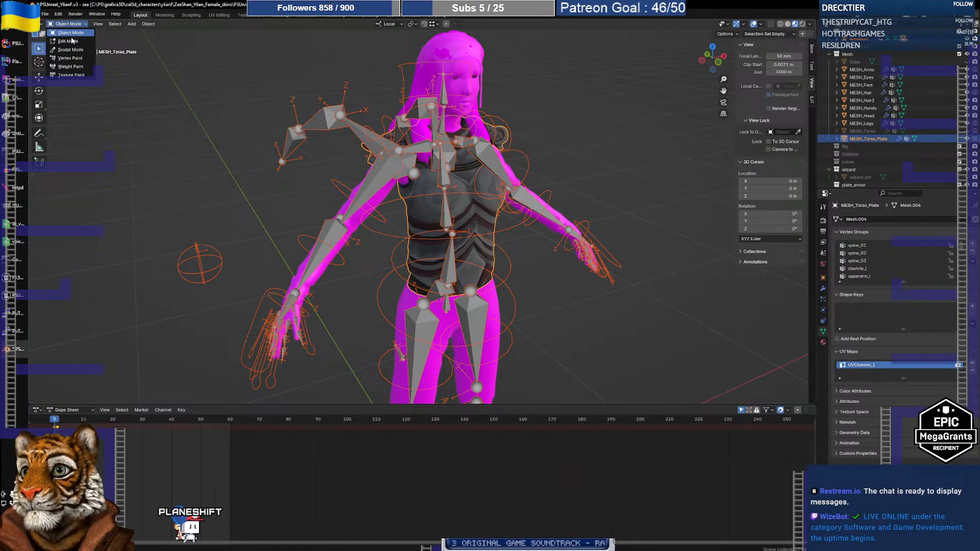
pyautogui.click(72, 66)
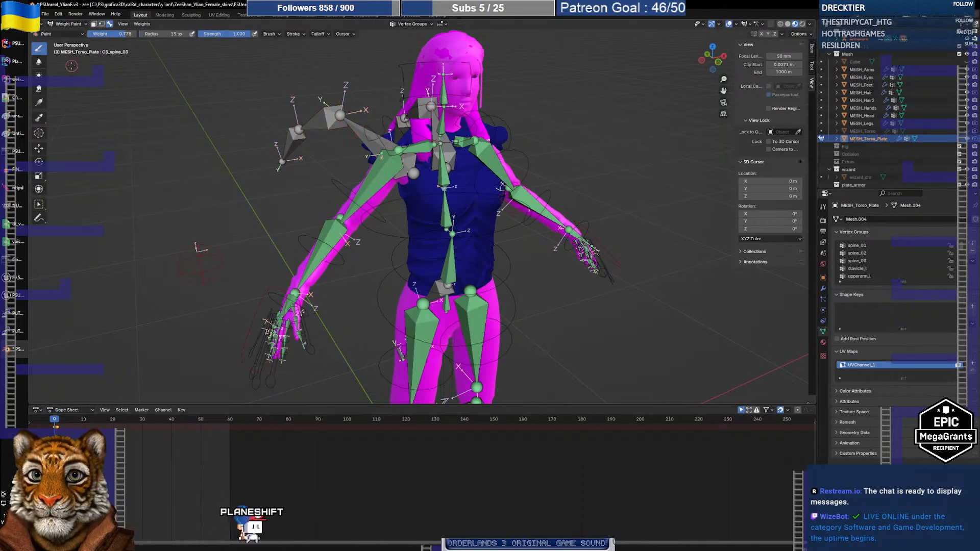
# Step: Check the armor's weights for the spine_03, spine_02 and spine_01 bones, ending with spine_01 active
pyautogui.keyDown('ctrl'); pyautogui.keyDown('shift'); pyautogui.click(444, 178); pyautogui.keyUp('shift'); pyautogui.keyUp('ctrl')
pyautogui.keyDown('ctrl'); pyautogui.keyDown('shift'); pyautogui.click(449, 223); pyautogui.keyUp('shift'); pyautogui.keyUp('ctrl')
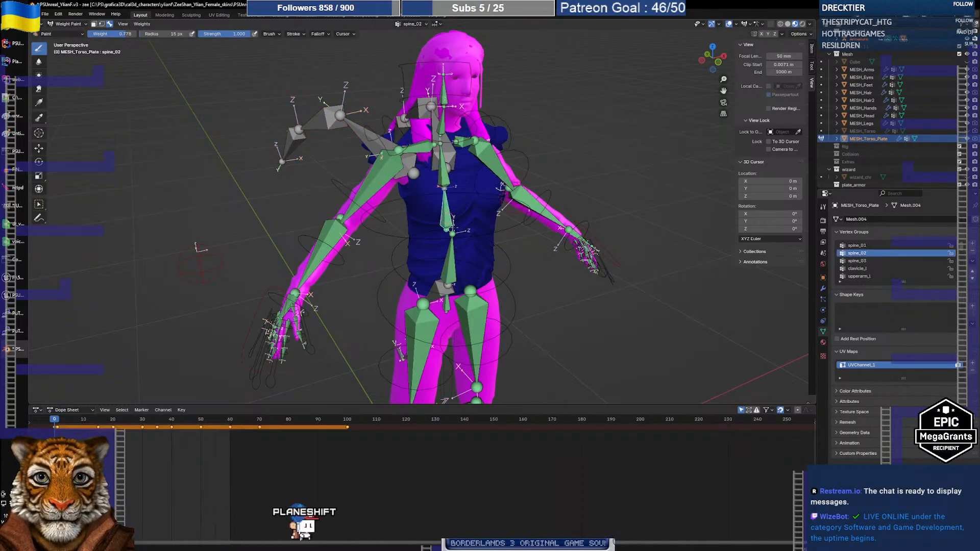
pyautogui.keyDown('ctrl'); pyautogui.keyDown('shift'); pyautogui.click(453, 249); pyautogui.keyUp('shift'); pyautogui.keyUp('ctrl')
pyautogui.moveTo(493, 205)
pyautogui.mouseDown(button='middle')
pyautogui.moveTo(390, 169)
pyautogui.moveTo(459, 166)
pyautogui.moveTo(408, 171)
pyautogui.moveTo(491, 188)
pyautogui.moveTo(480, 196)
pyautogui.mouseUp(button='middle')
pyautogui.scroll(2, 479, 196)
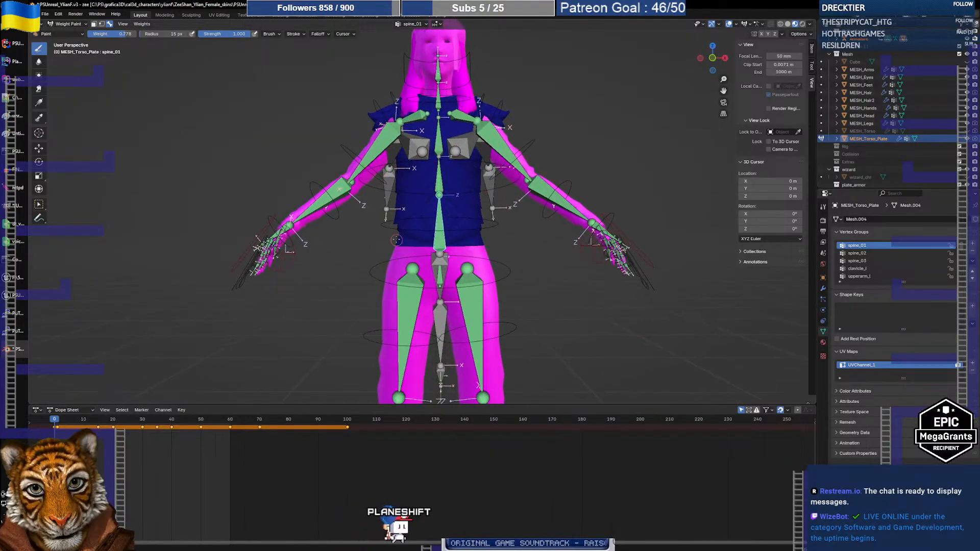
pyautogui.moveTo(515, 226); pyautogui.dragTo(493, 212, button='middle')
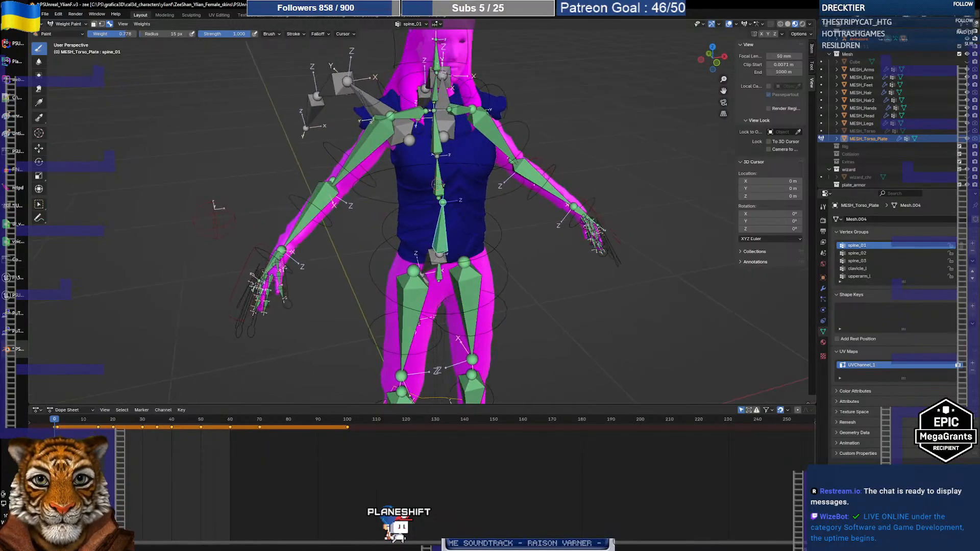
# Step: Paint spine_01 weight over the front and back of MESH_Torso_Plate, enlarging the brush radius to 159 px
pyautogui.moveTo(434, 183)
pyautogui.mouseDown()
pyautogui.moveTo(449, 199)
pyautogui.moveTo(419, 179)
pyautogui.moveTo(495, 175)
pyautogui.moveTo(484, 198)
pyautogui.mouseUp()
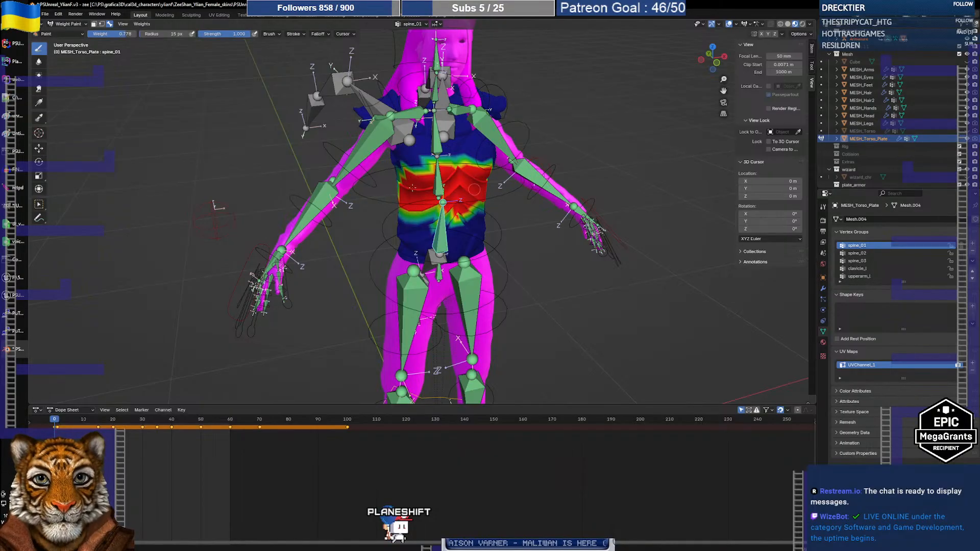
pyautogui.moveTo(355, 200); pyautogui.dragTo(153, 195, button='middle')
pyautogui.moveTo(510, 173)
pyautogui.mouseDown()
pyautogui.moveTo(408, 174)
pyautogui.moveTo(392, 193)
pyautogui.moveTo(467, 200)
pyautogui.moveTo(452, 206)
pyautogui.moveTo(477, 217)
pyautogui.moveTo(390, 221)
pyautogui.moveTo(416, 239)
pyautogui.moveTo(473, 243)
pyautogui.moveTo(478, 234)
pyautogui.moveTo(489, 244)
pyautogui.moveTo(481, 191)
pyautogui.moveTo(393, 154)
pyautogui.moveTo(472, 144)
pyautogui.moveTo(475, 177)
pyautogui.mouseUp()
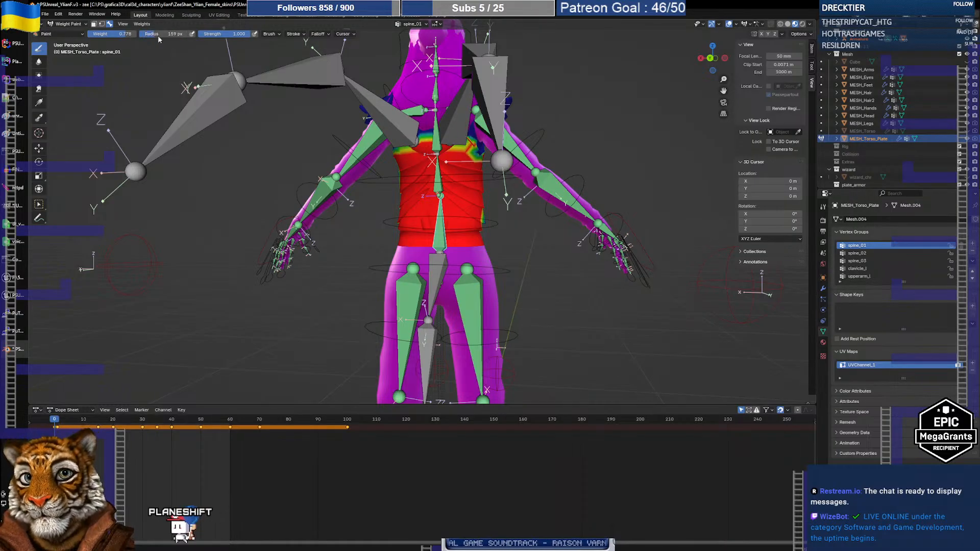
pyautogui.moveTo(543, 222); pyautogui.dragTo(383, 224, button='middle')
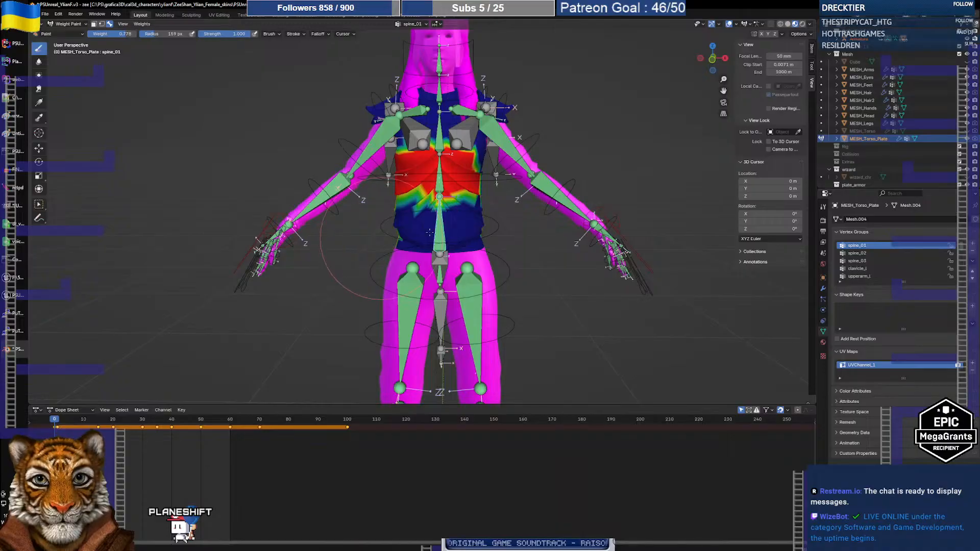
pyautogui.moveTo(430, 232)
pyautogui.mouseDown()
pyautogui.moveTo(460, 209)
pyautogui.moveTo(406, 148)
pyautogui.moveTo(360, 132)
pyautogui.mouseUp()
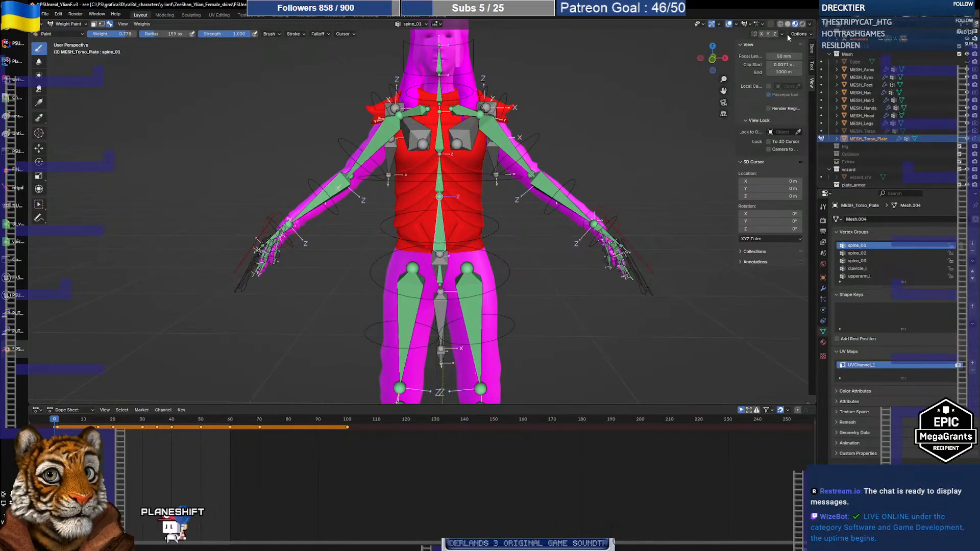
# Step: Examine the painted armor plate in wireframe display from the front and back
pyautogui.click(774, 24)
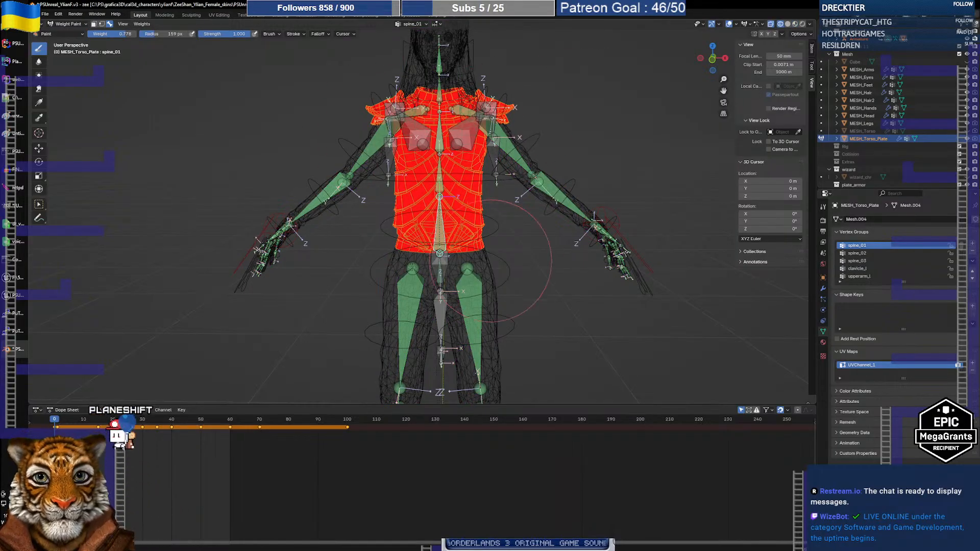
pyautogui.moveTo(516, 245); pyautogui.dragTo(584, 196, button='middle')
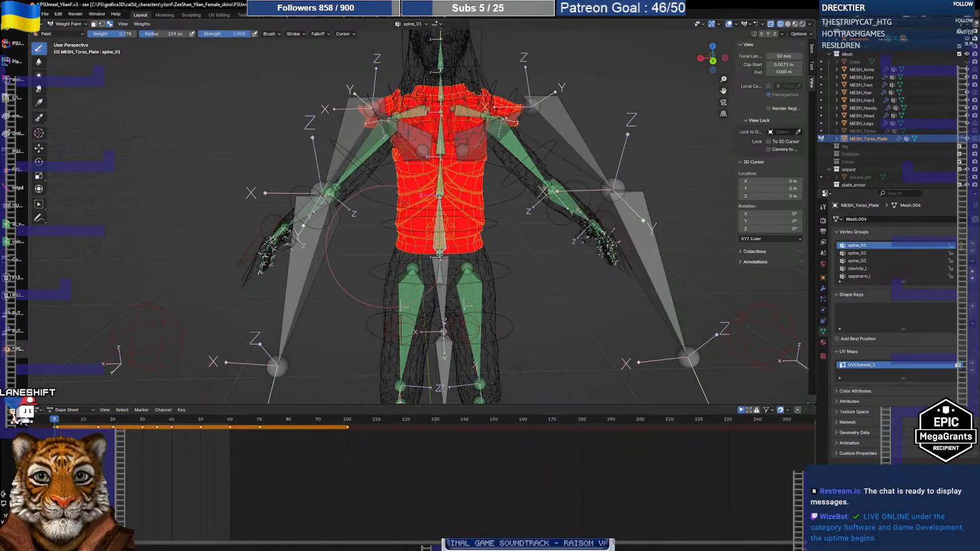
pyautogui.moveTo(403, 203)
pyautogui.mouseDown(button='middle')
pyautogui.moveTo(358, 199)
pyautogui.moveTo(449, 204)
pyautogui.moveTo(454, 222)
pyautogui.moveTo(429, 238)
pyautogui.moveTo(449, 236)
pyautogui.mouseUp(button='middle')
pyautogui.scroll(-3, 439, 204)
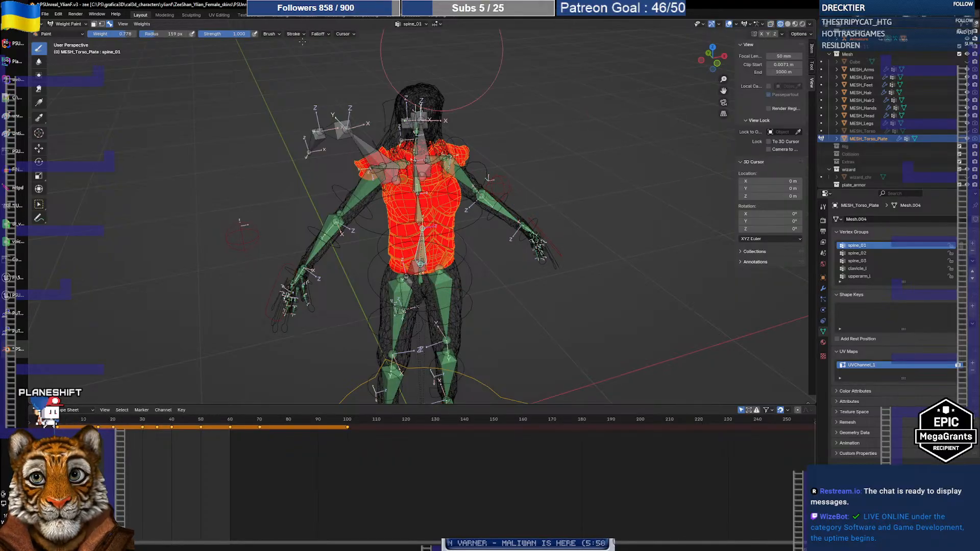
# Step: Switch the viewport to solid shading and return MESH_Torso_Plate to Object Mode
pyautogui.click(787, 24)
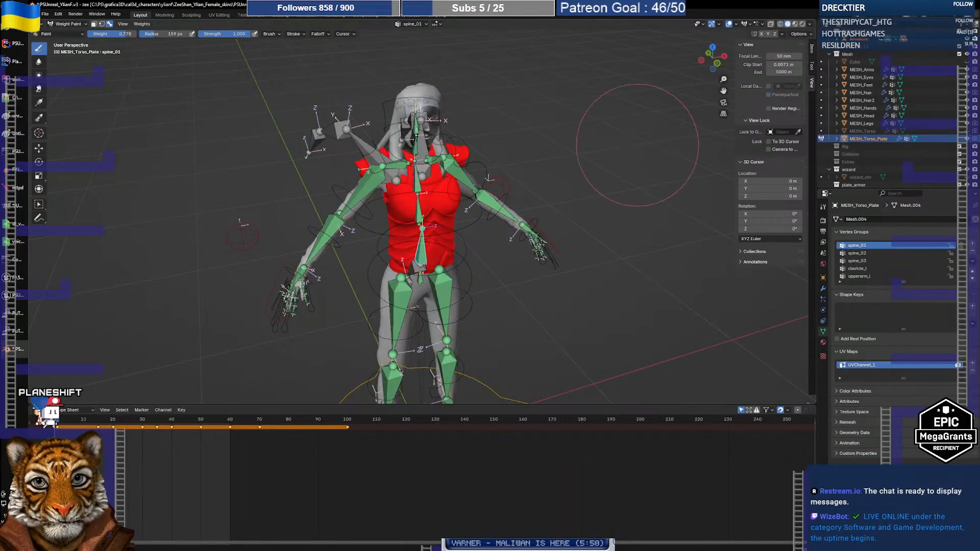
pyautogui.moveTo(449, 233); pyautogui.dragTo(434, 239, button='middle')
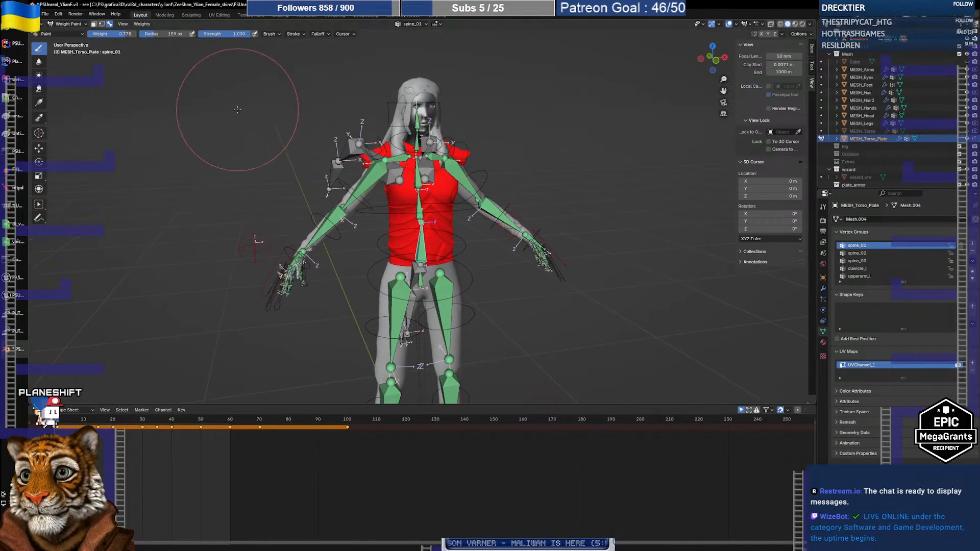
pyautogui.click(76, 26)
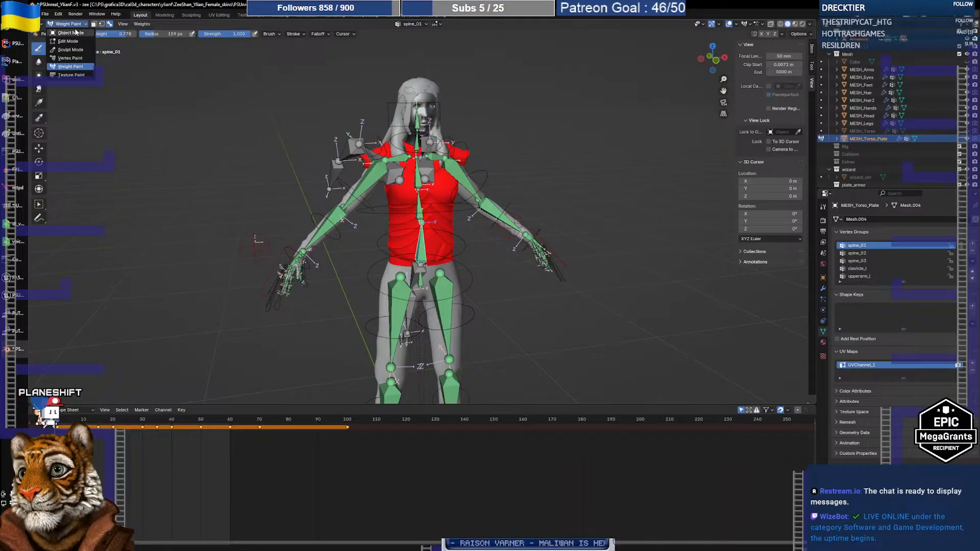
pyautogui.click(83, 35)
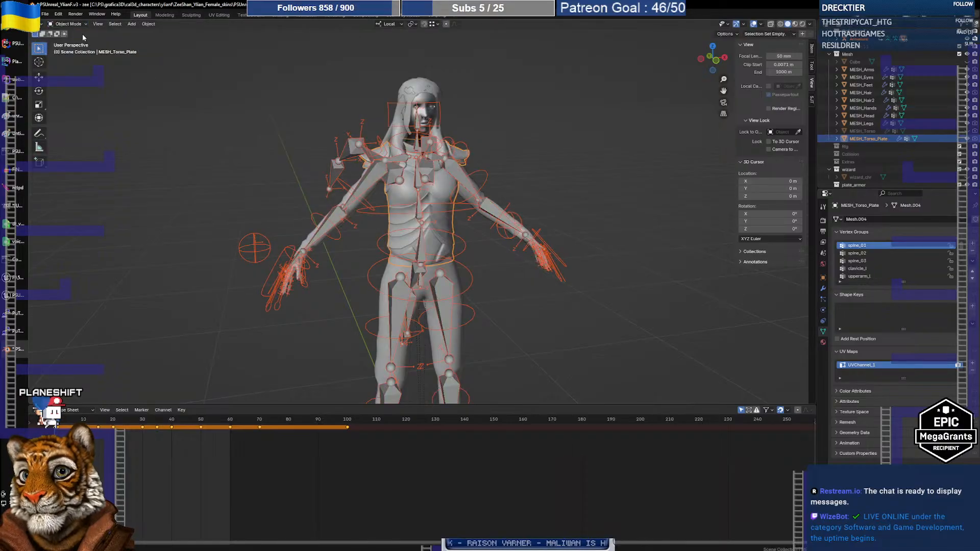
# Step: Select MESH_Torso_Plate together with the armature and start an FBX export
pyautogui.click(440, 220)
pyautogui.moveTo(56, 422)
pyautogui.mouseDown()
pyautogui.moveTo(492, 431)
pyautogui.moveTo(54, 431)
pyautogui.mouseUp()
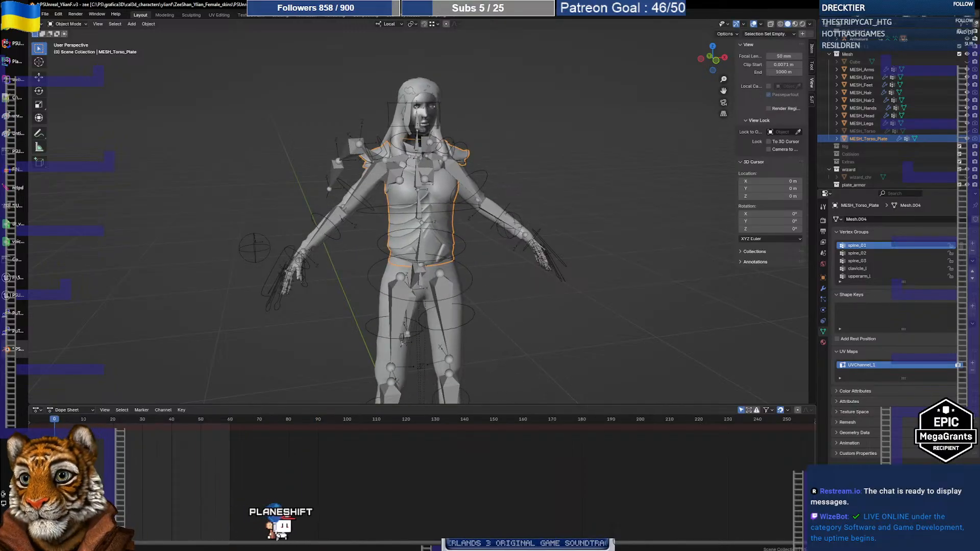
pyautogui.keyDown('shift'); pyautogui.click(437, 216); pyautogui.keyUp('shift')
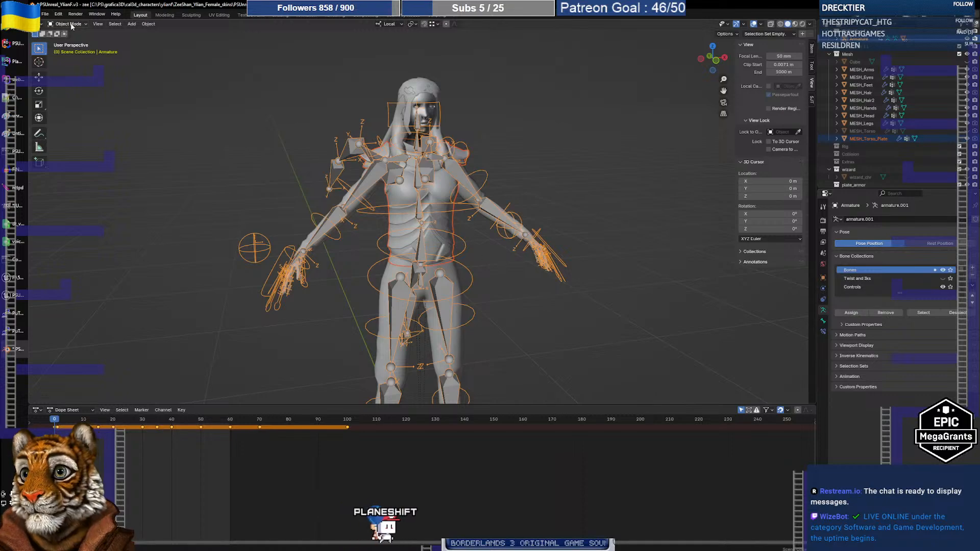
pyautogui.click(45, 13)
pyautogui.moveTo(72, 131)
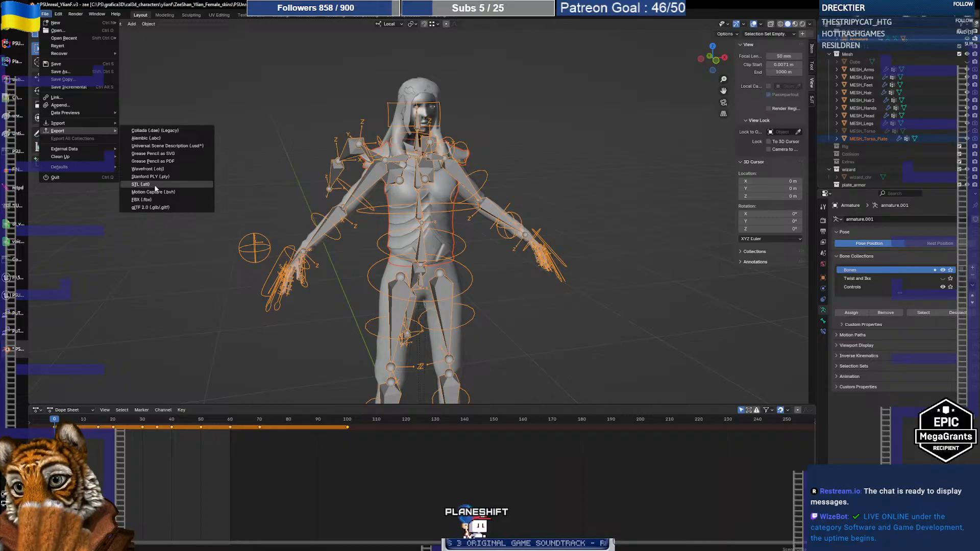
pyautogui.click(148, 199)
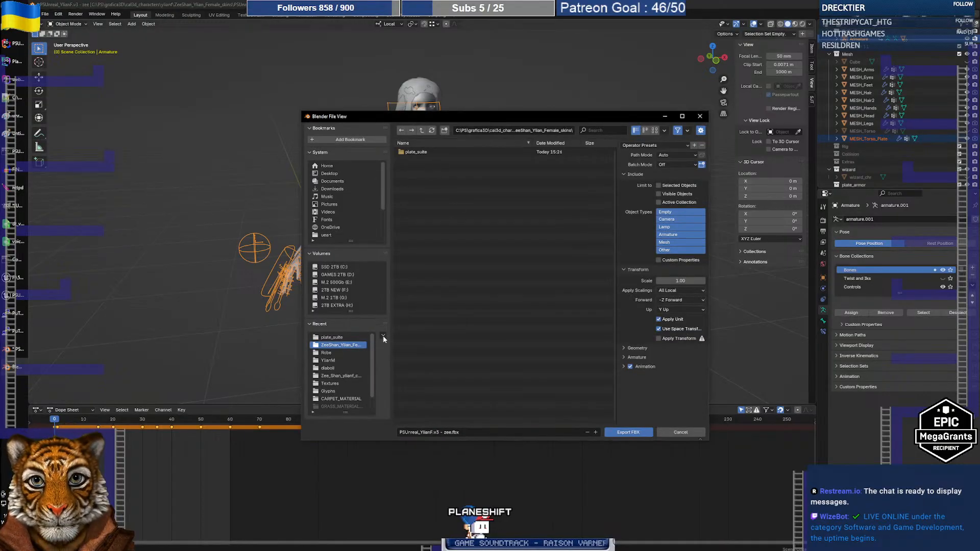
# Step: Target the export at YlianF_torso_plate.fbx in ueart\characters\YlianF\Modules, limited to selected objects
pyautogui.click(325, 338)
pyautogui.scroll(-2, 346, 351)
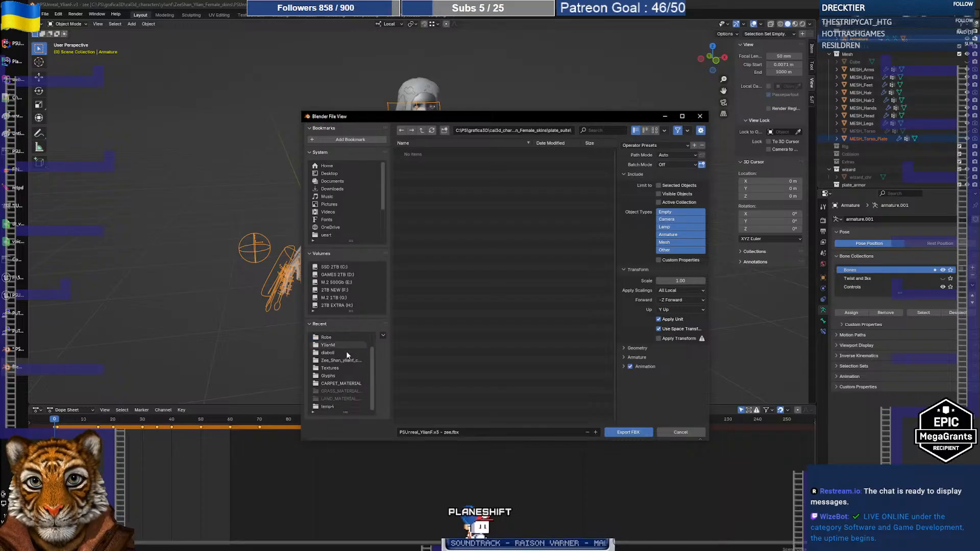
pyautogui.click(328, 235)
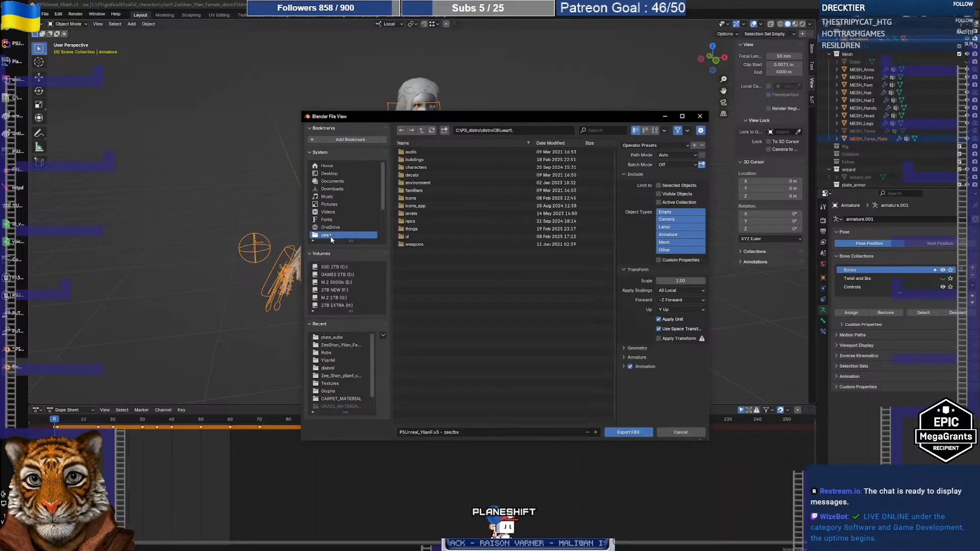
pyautogui.click(422, 167)
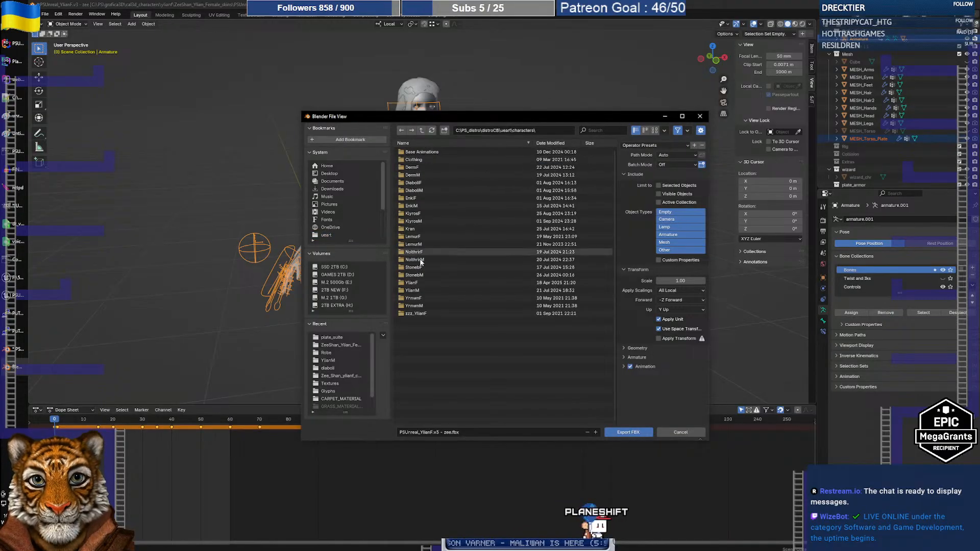
pyautogui.click(412, 282)
pyautogui.click(415, 153)
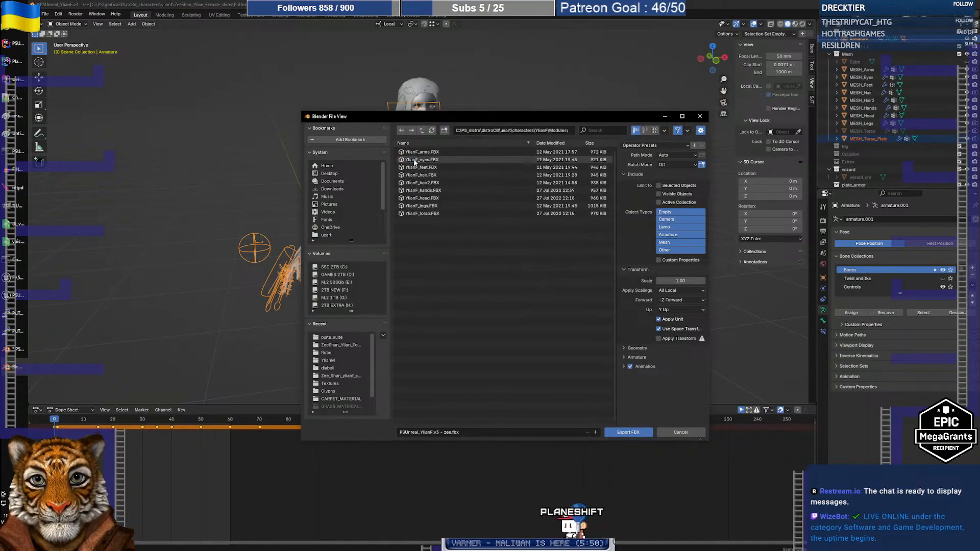
pyautogui.click(428, 213)
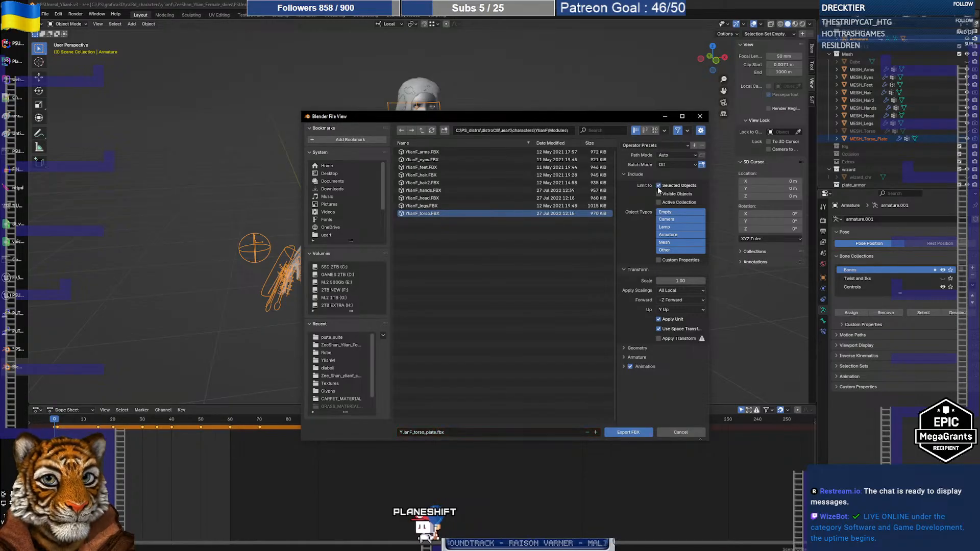
# Step: Set the geometry smoothing to Edge, leave out leaf bones, and export the FBX
pyautogui.click(635, 348)
pyautogui.click(677, 359)
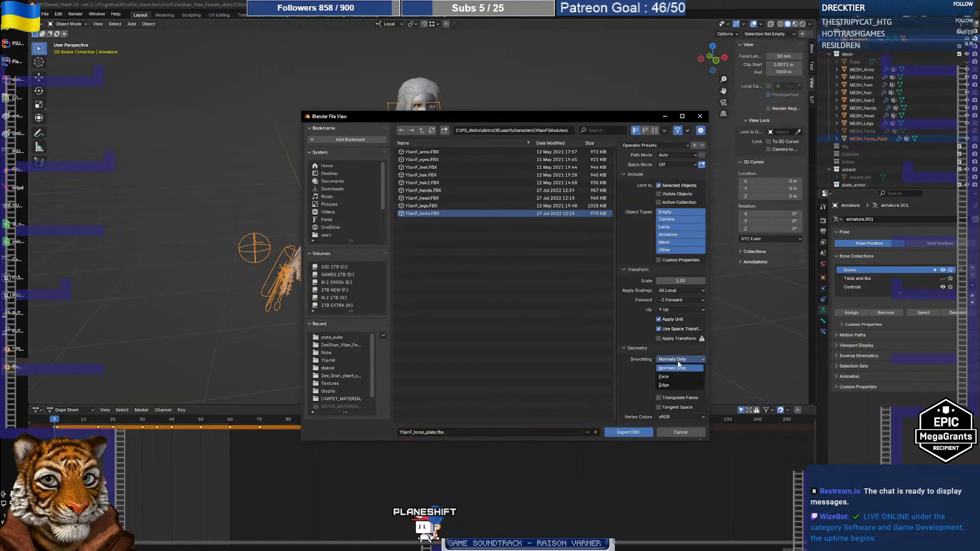
pyautogui.click(678, 385)
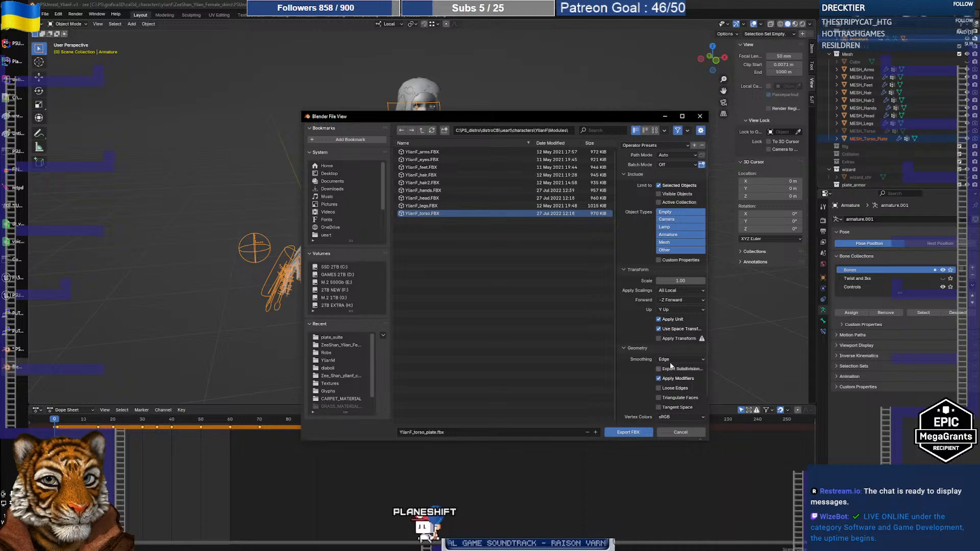
pyautogui.click(624, 349)
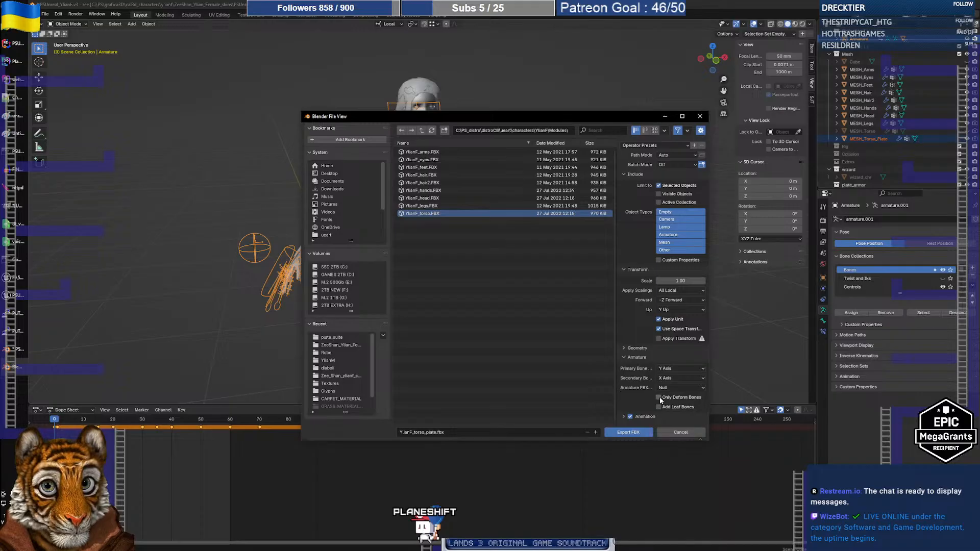
pyautogui.click(628, 432)
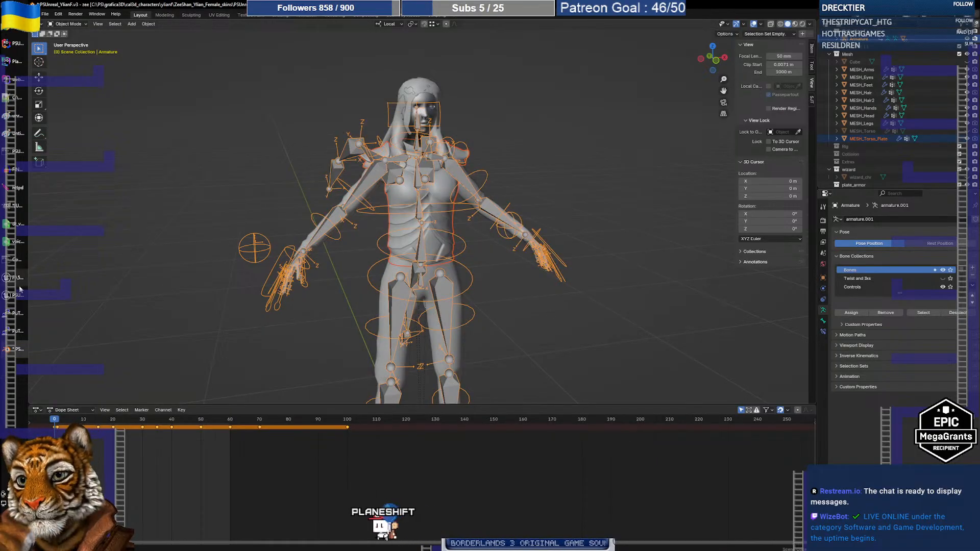
# Step: Switch to Unreal Editor, show the ClientStartupMap level and browse the content to Characters/YlianF/Mesh
pyautogui.click(14, 278)
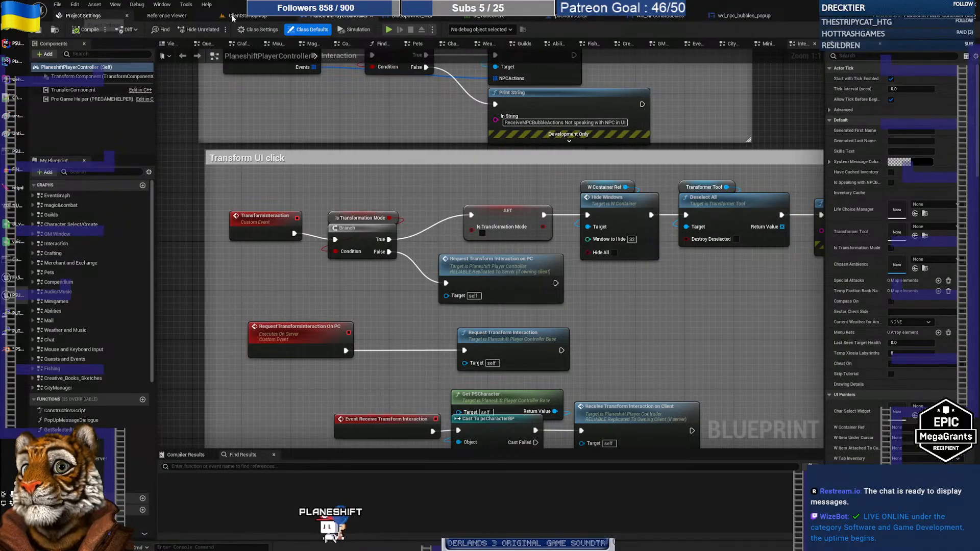
pyautogui.click(247, 15)
pyautogui.scroll(-3, 135, 414)
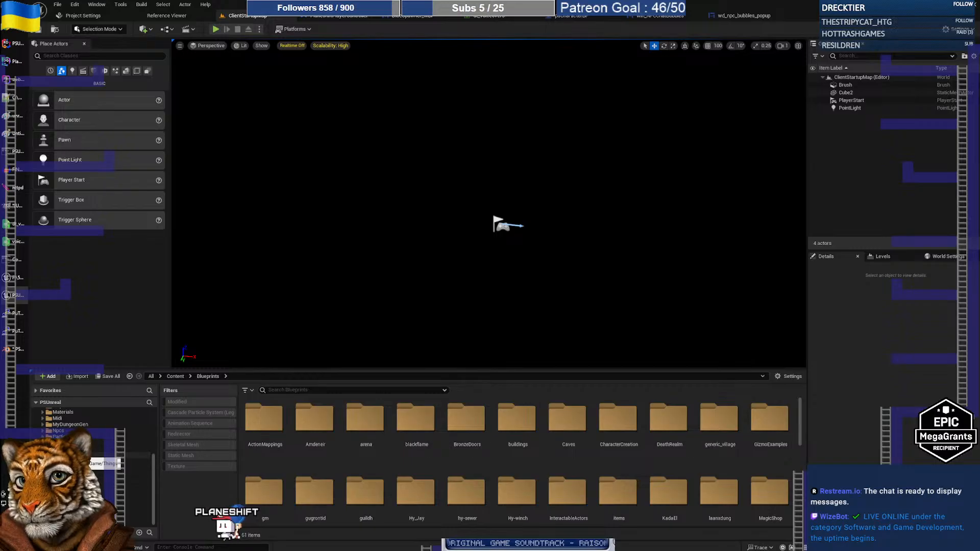
pyautogui.scroll(2, 92, 418)
pyautogui.scroll(3, 92, 418)
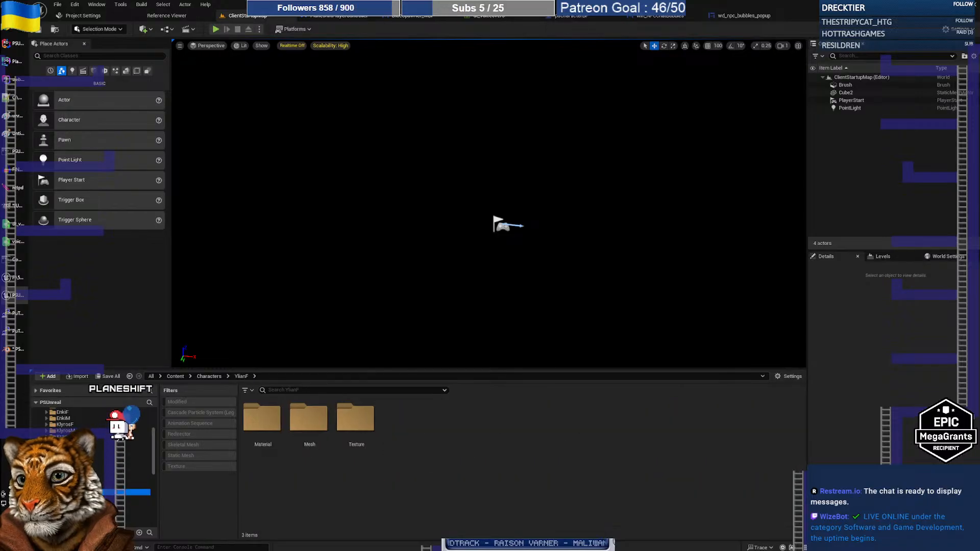
pyautogui.scroll(-3, 77, 479)
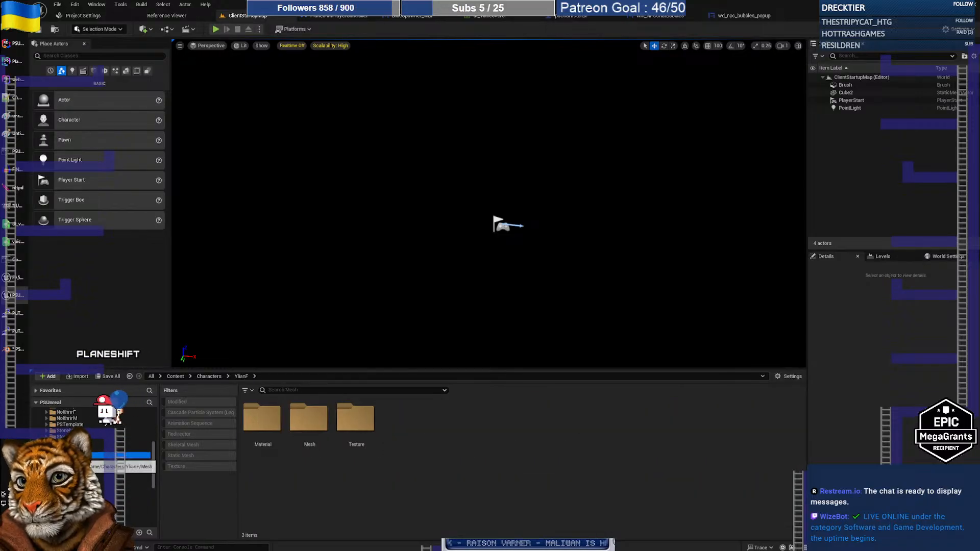
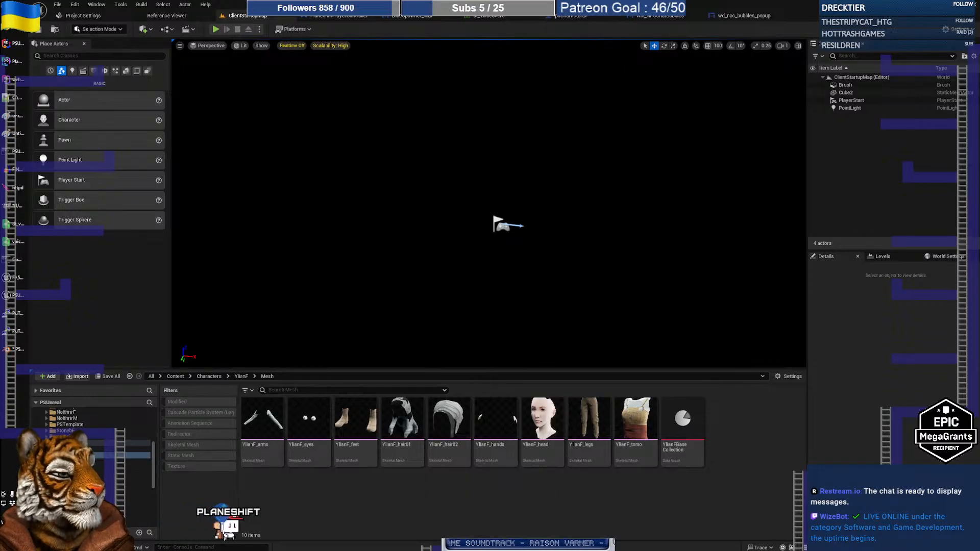
# Step: Import YlianF_torso_plate as a skeletal mesh into Characters/YlianF/Mesh using the "good" UE4_planeshift skeleton
pyautogui.hotkey('alt', 'Tab')
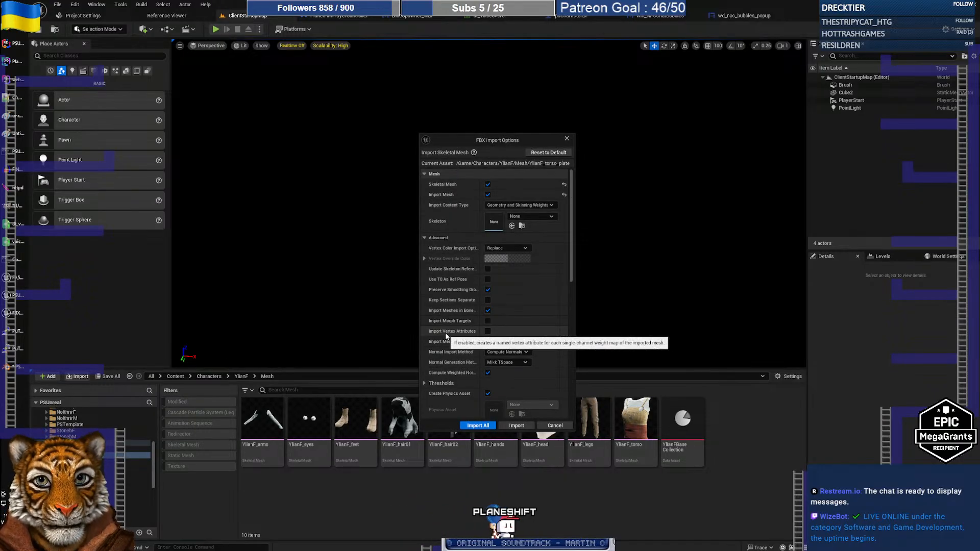
pyautogui.click(538, 217)
pyautogui.write('good')
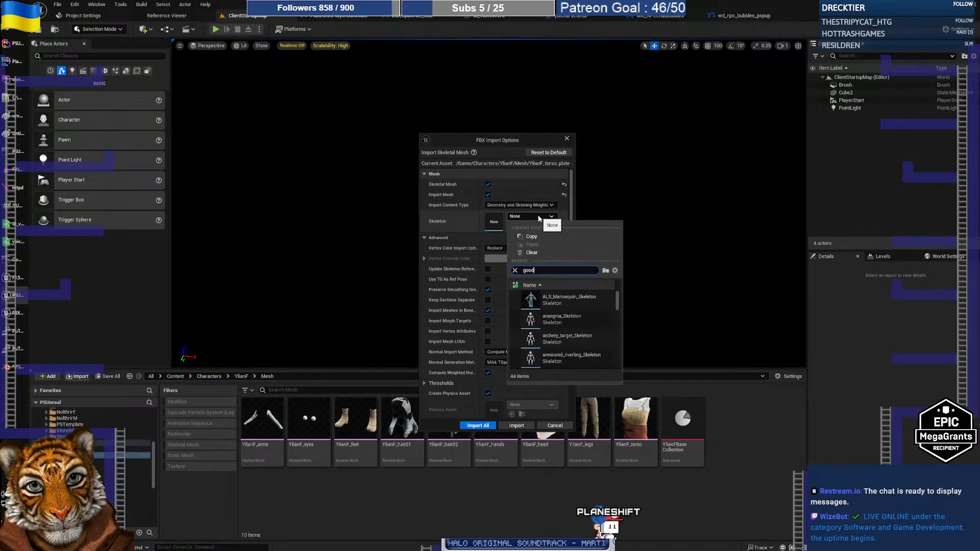
pyautogui.click(553, 301)
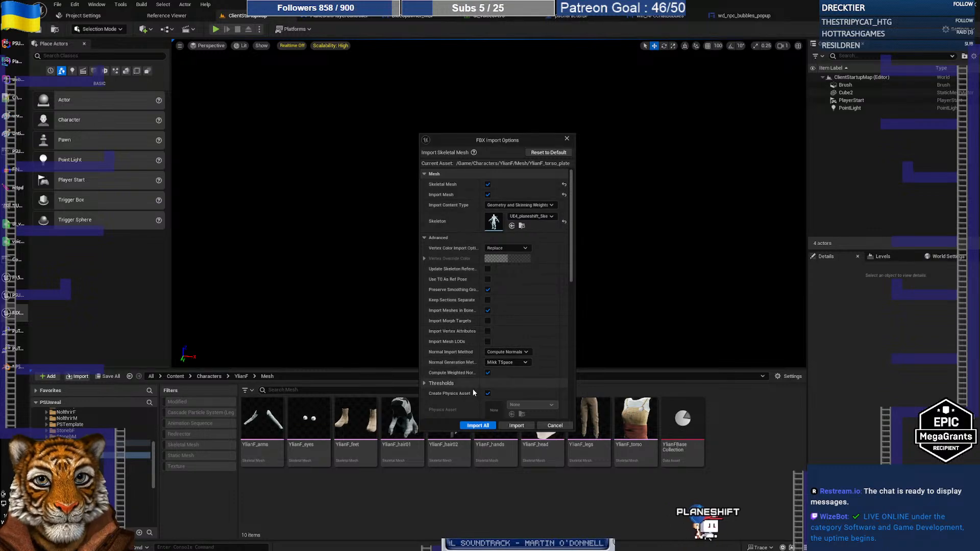
pyautogui.click(477, 425)
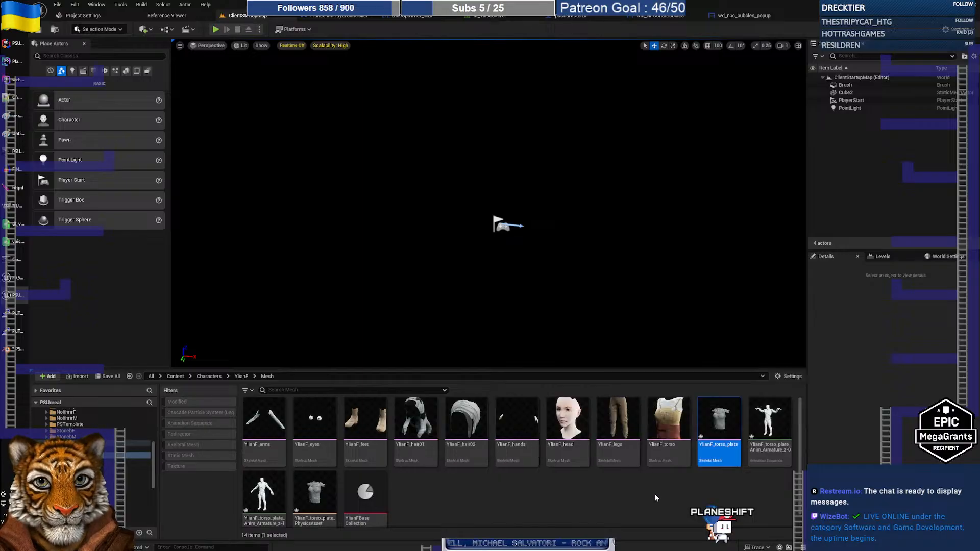
# Step: Delete the two animation sequences and the physics asset imported along with YlianF_torso_plate
pyautogui.scroll(-2, 656, 497)
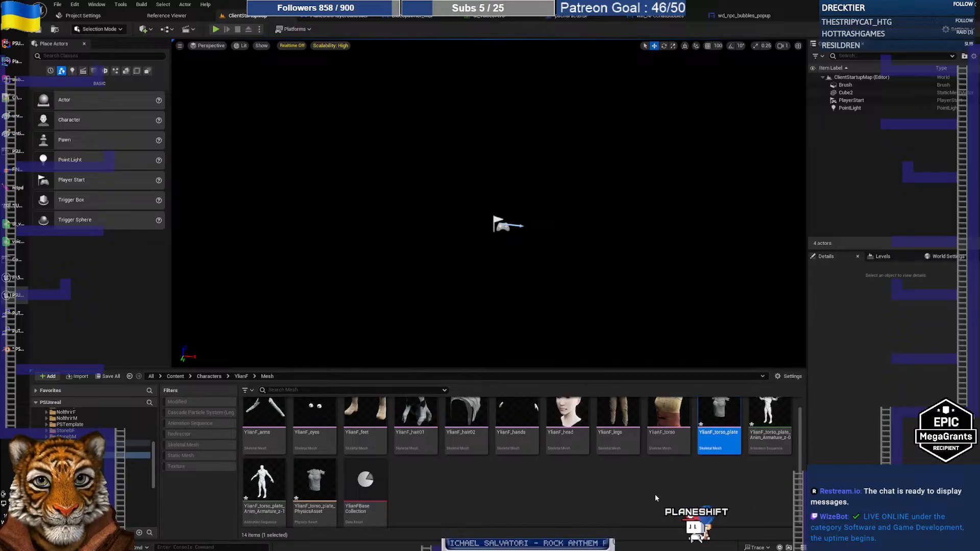
pyautogui.scroll(2, 655, 495)
pyautogui.scroll(-2, 654, 493)
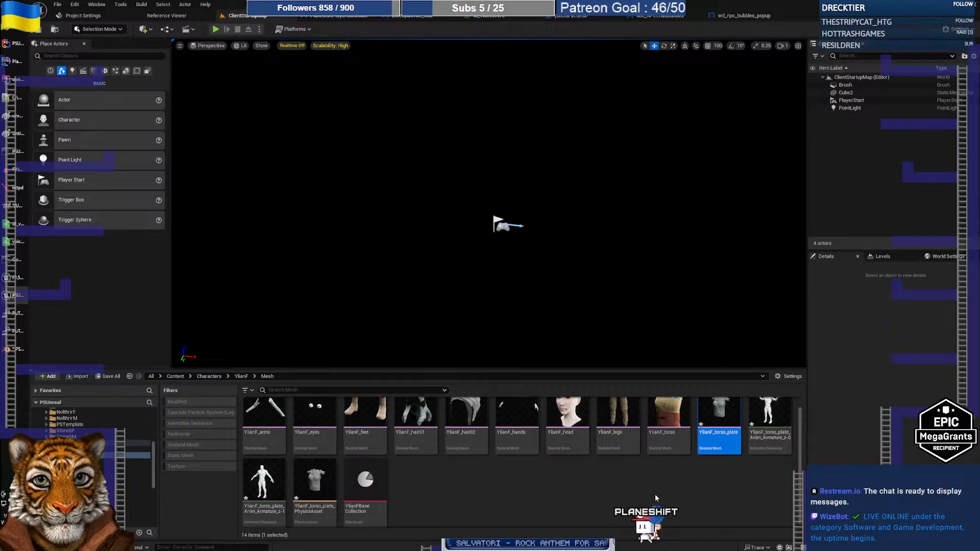
pyautogui.click(770, 434)
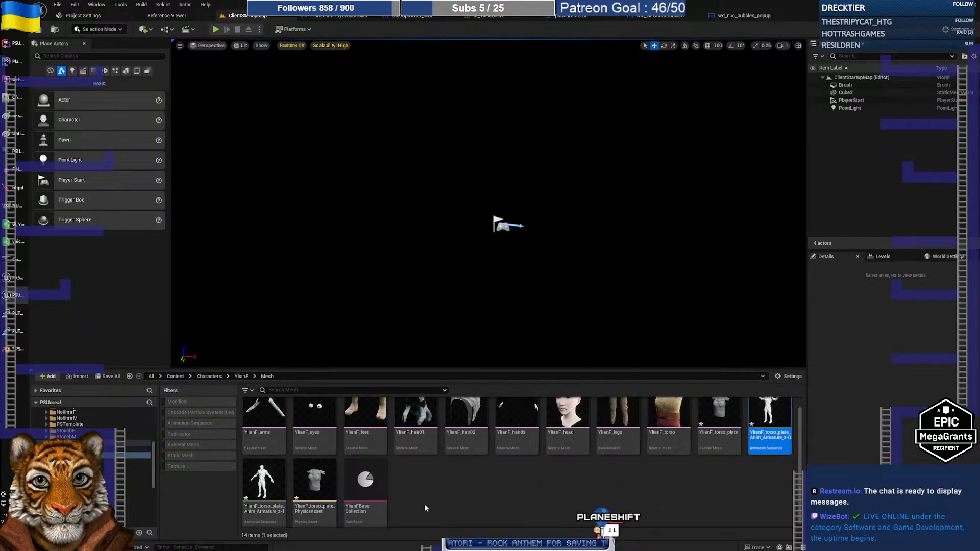
pyautogui.keyDown('ctrl'); pyautogui.click(264, 485); pyautogui.keyUp('ctrl')
pyautogui.keyDown('ctrl'); pyautogui.click(314, 485); pyautogui.keyUp('ctrl')
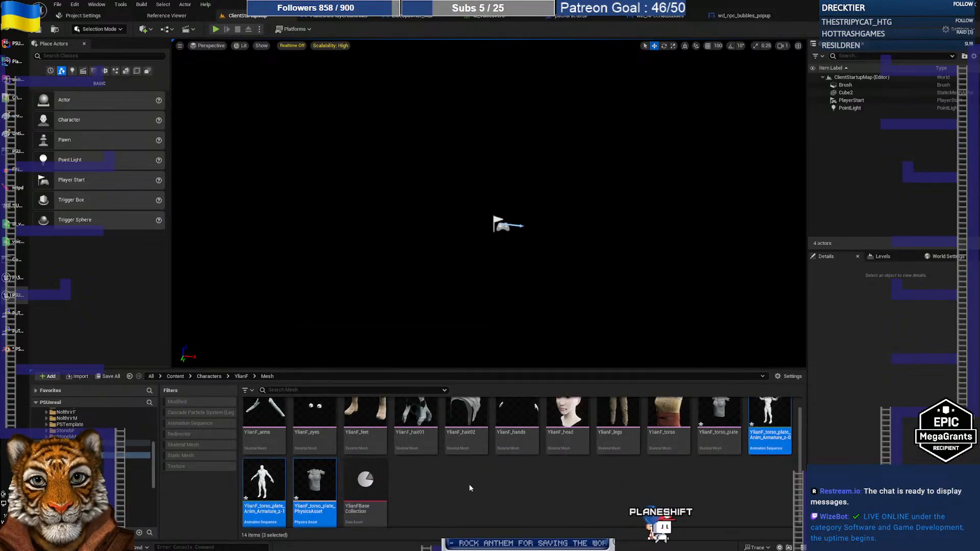
pyautogui.press('Delete')
pyautogui.click(497, 406)
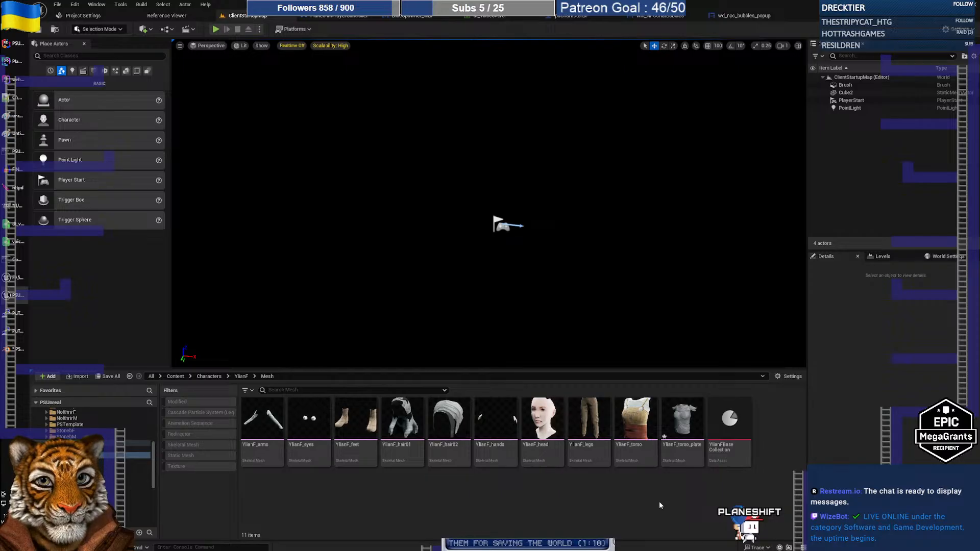
# Step: Check the asset details of YlianF_torso, ending with YlianF_torso_plate selected
pyautogui.click(682, 423)
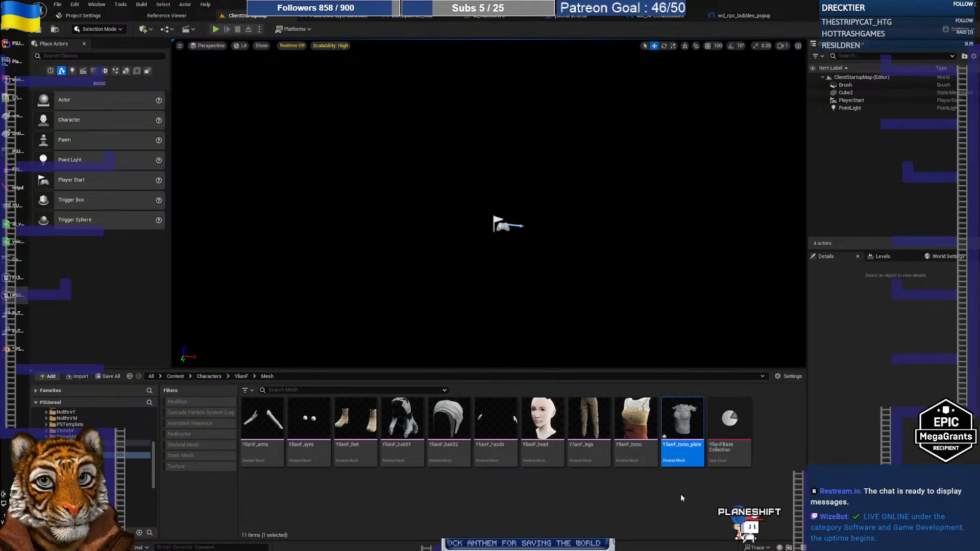
pyautogui.click(646, 424)
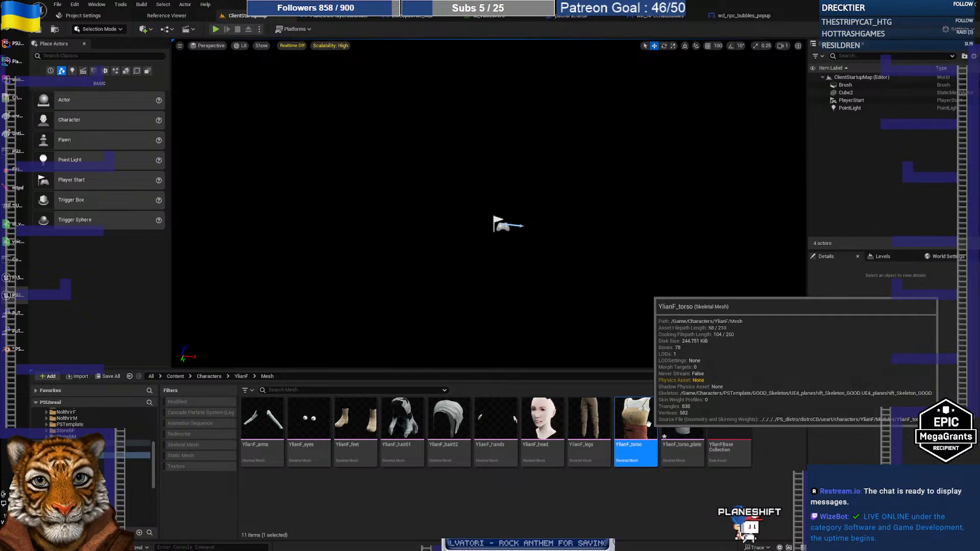
pyautogui.click(670, 424)
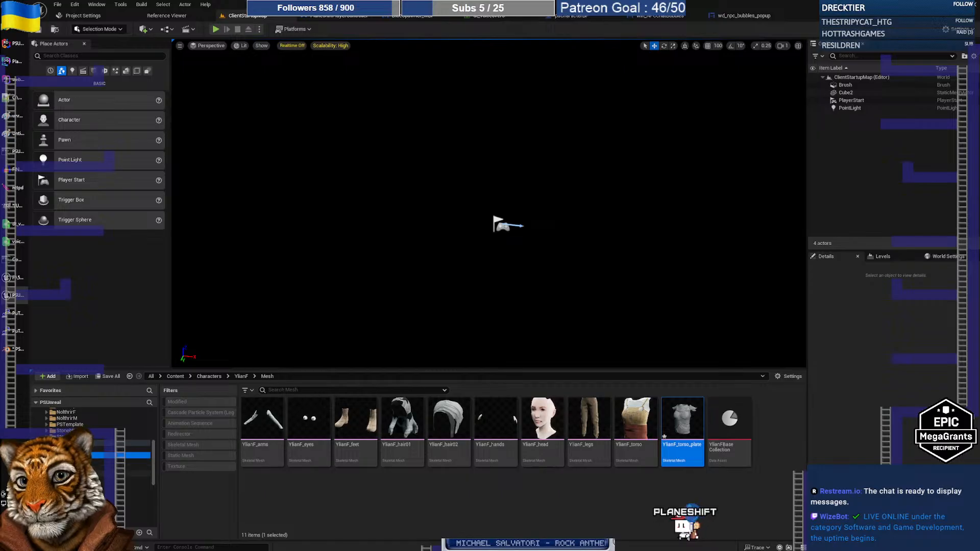
# Step: Find YlianM_torso_plate_Mat by searching "plate" in YlianM's Material folder and copy it into YlianF's Material folder
pyautogui.click(122, 473)
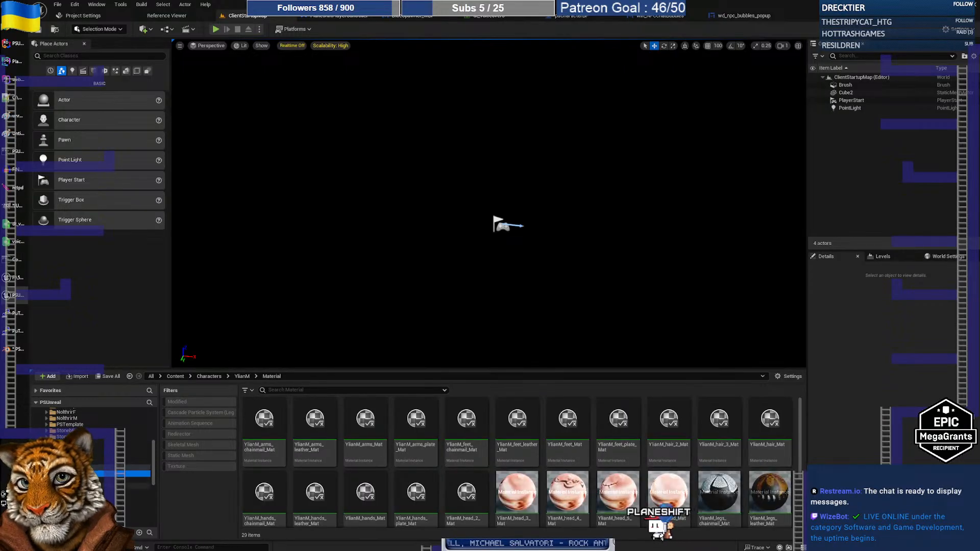
pyautogui.click(328, 391)
pyautogui.write('plate')
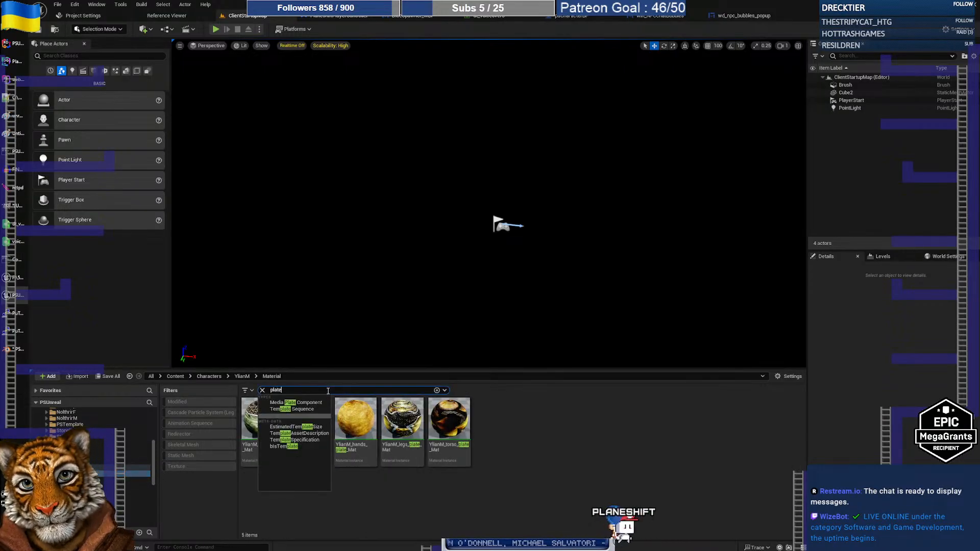
pyautogui.click(449, 426)
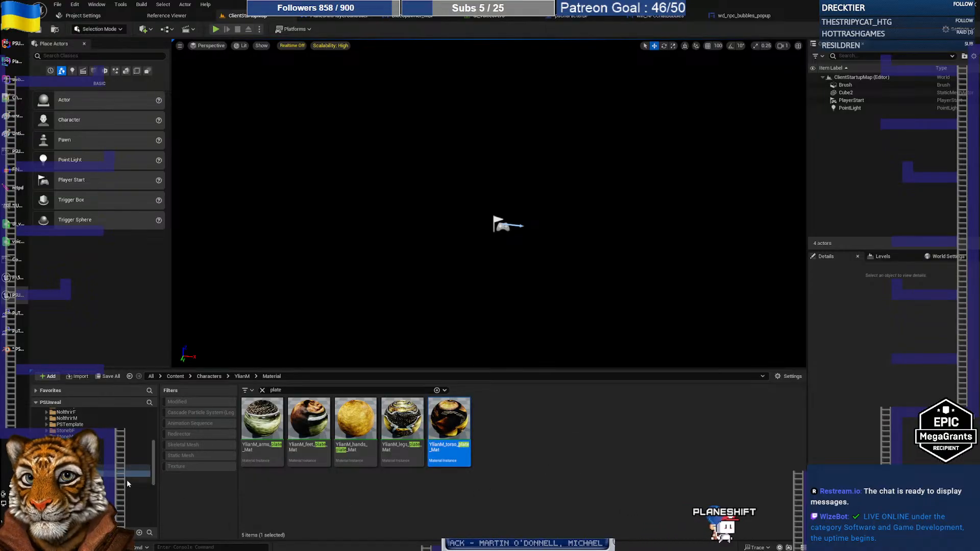
pyautogui.click(128, 449)
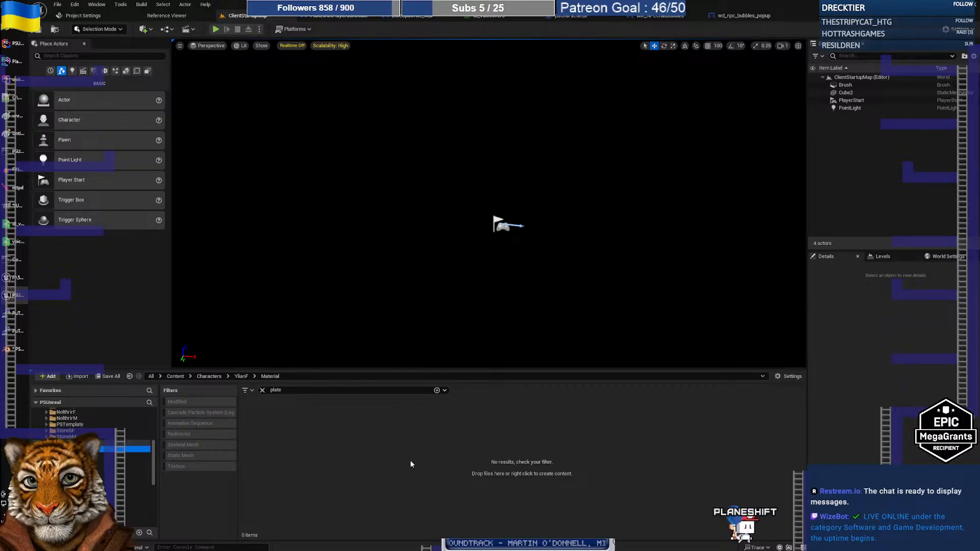
pyautogui.click(263, 391)
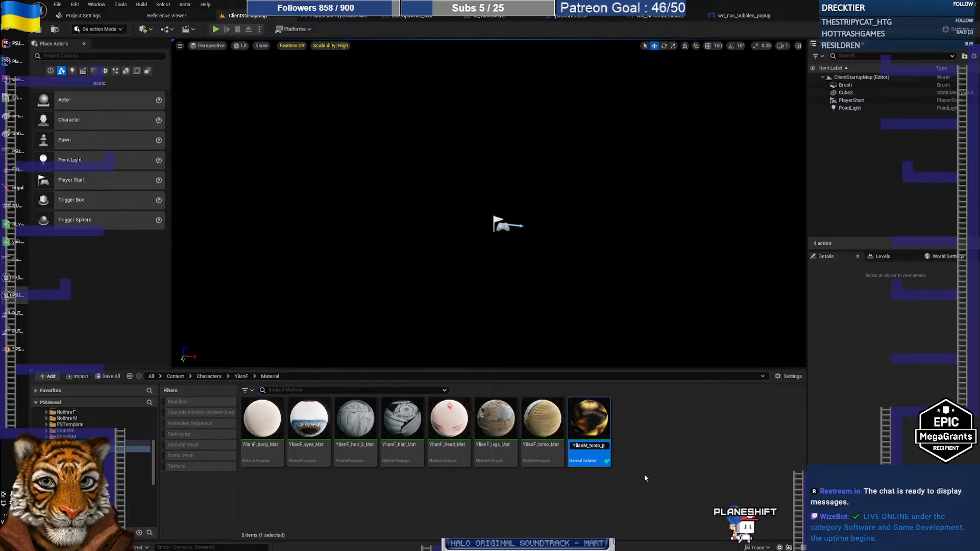
# Step: Rename the copied plate material as Ylianf_torso_plate_Mat and check YlianF's Material folder for redirectors
pyautogui.press('Right')
pyautogui.press('Right')
pyautogui.press('Right')
pyautogui.press('BackSpace')
pyautogui.write('F')
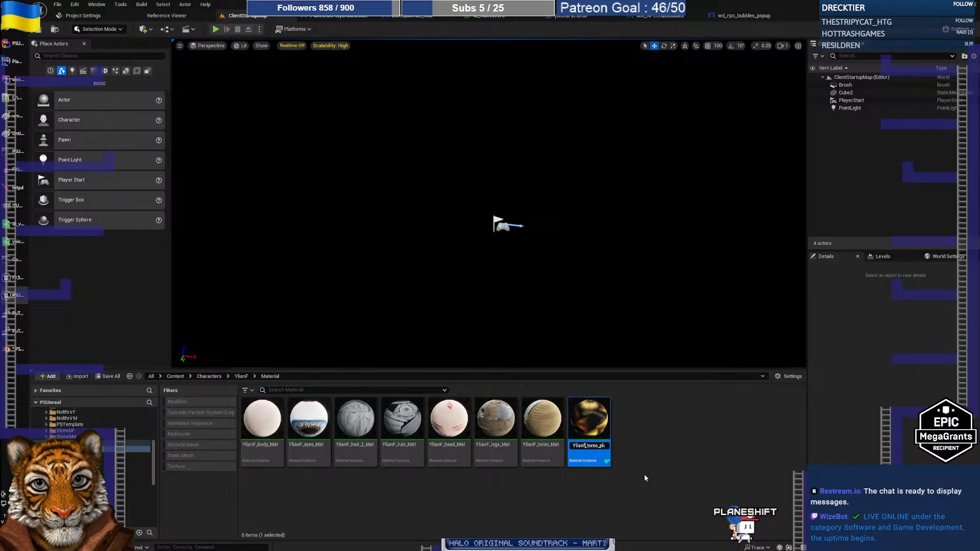
pyautogui.press('Return')
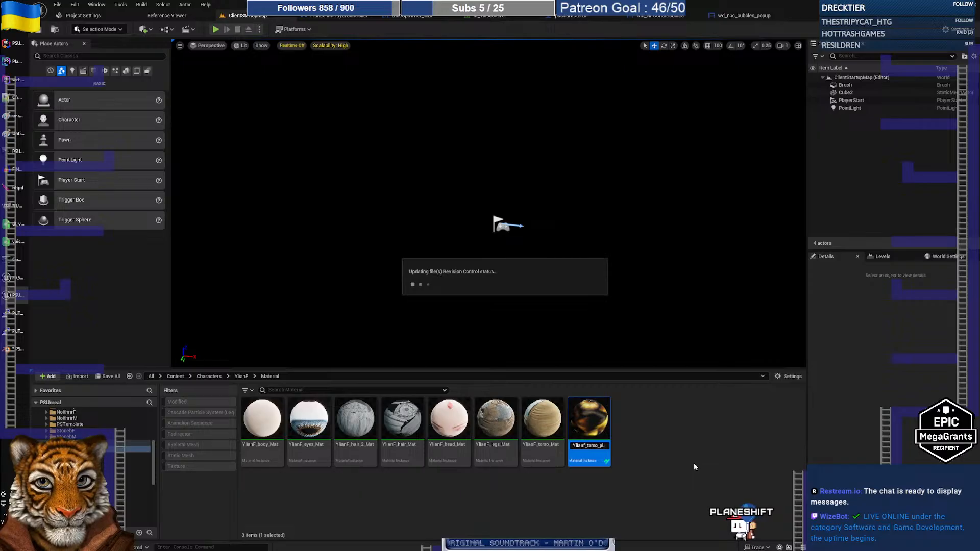
pyautogui.click(201, 434)
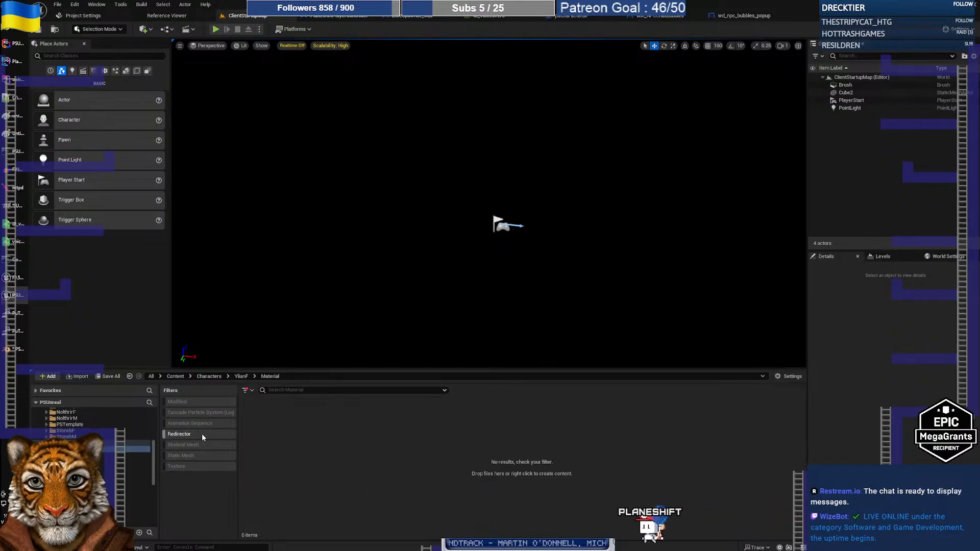
pyautogui.click(202, 434)
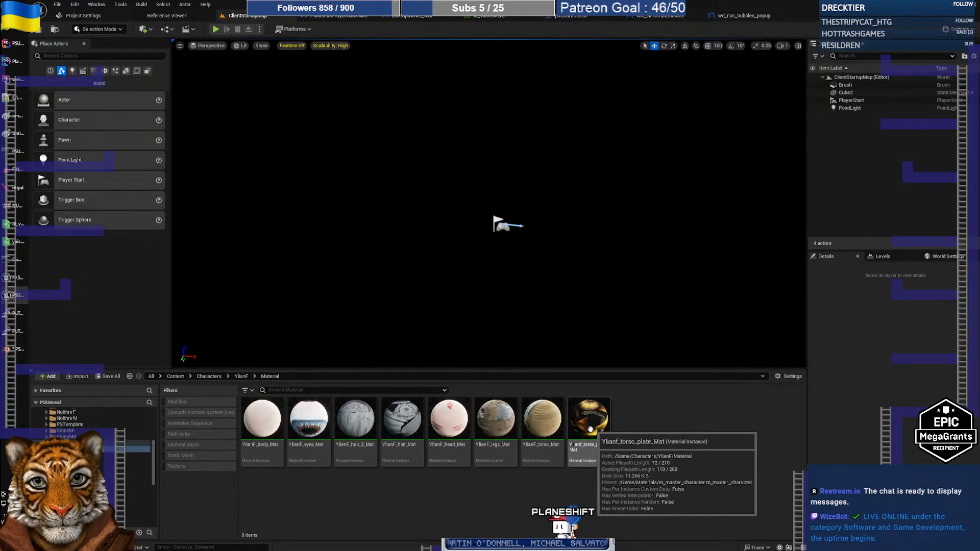
# Step: Rename the torso_plate_BaseColor texture in YlianF's Texture folder as Ylianf_torso_plate_T
pyautogui.click(128, 461)
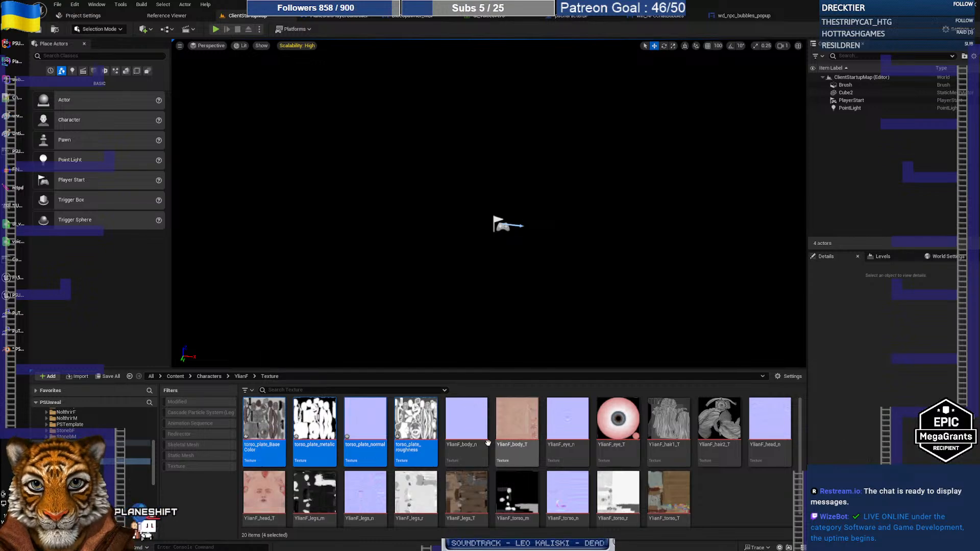
pyautogui.click(256, 445)
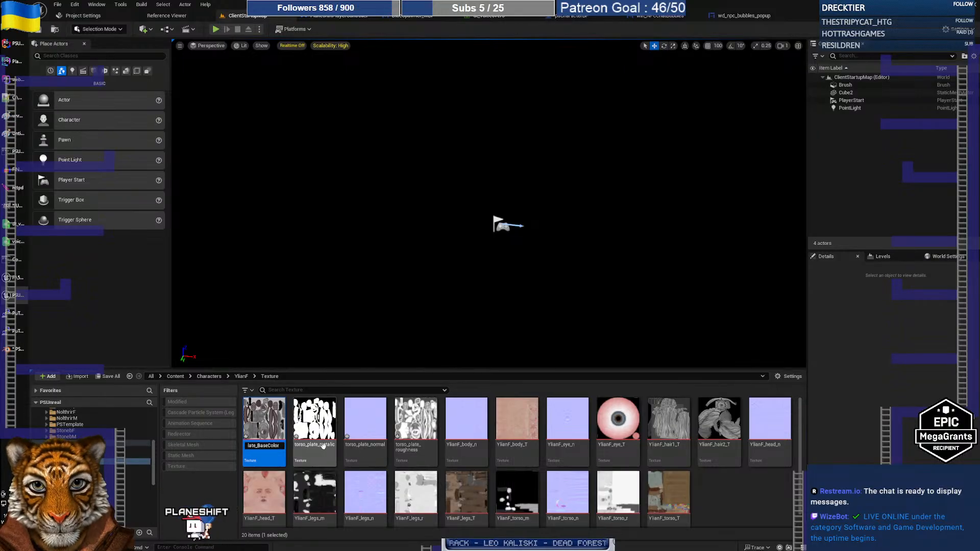
pyautogui.press('BackSpace')
pyautogui.press('BackSpace')
pyautogui.press('BackSpace')
pyautogui.press('BackSpace')
pyautogui.press('BackSpace')
pyautogui.press('BackSpace')
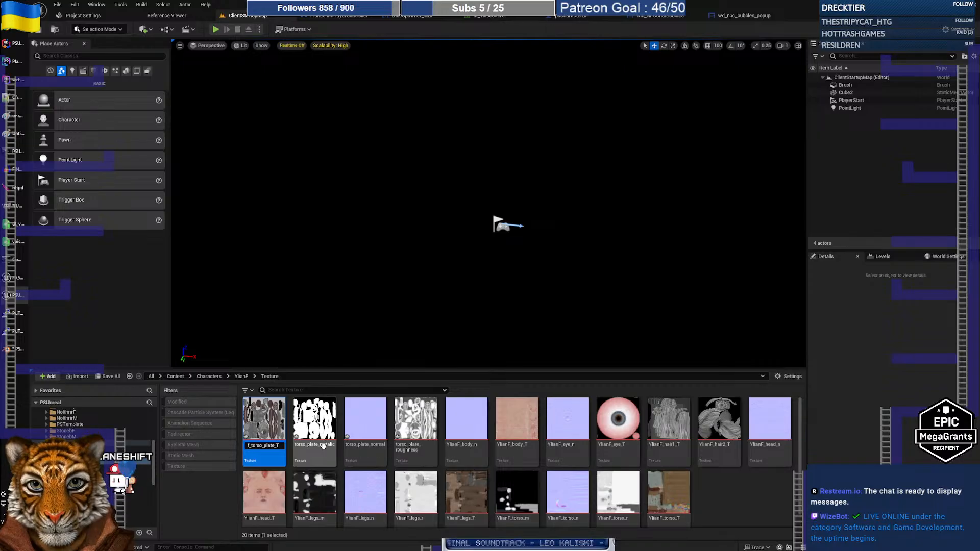
pyautogui.press('Return')
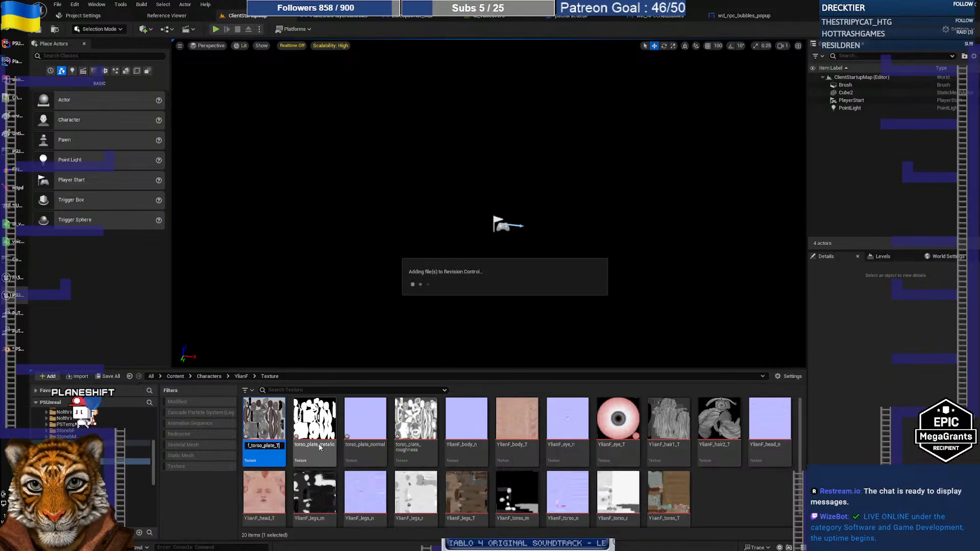
pyautogui.press('Left')
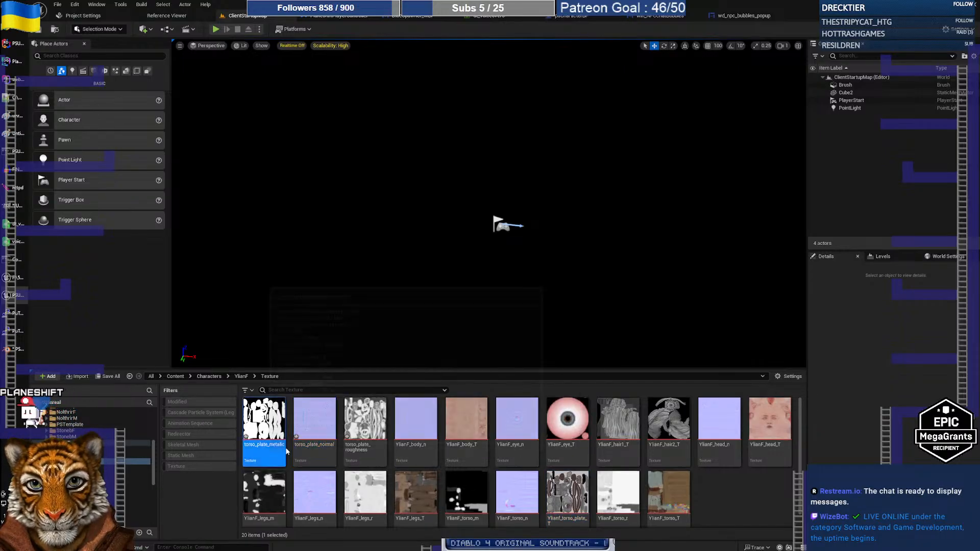
pyautogui.press('F2')
pyautogui.press('Home')
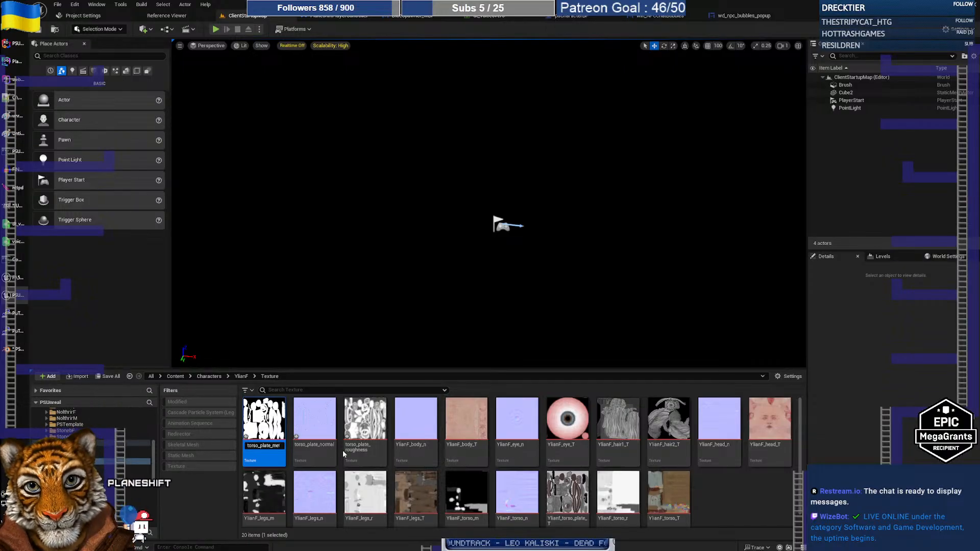
pyautogui.press('Return')
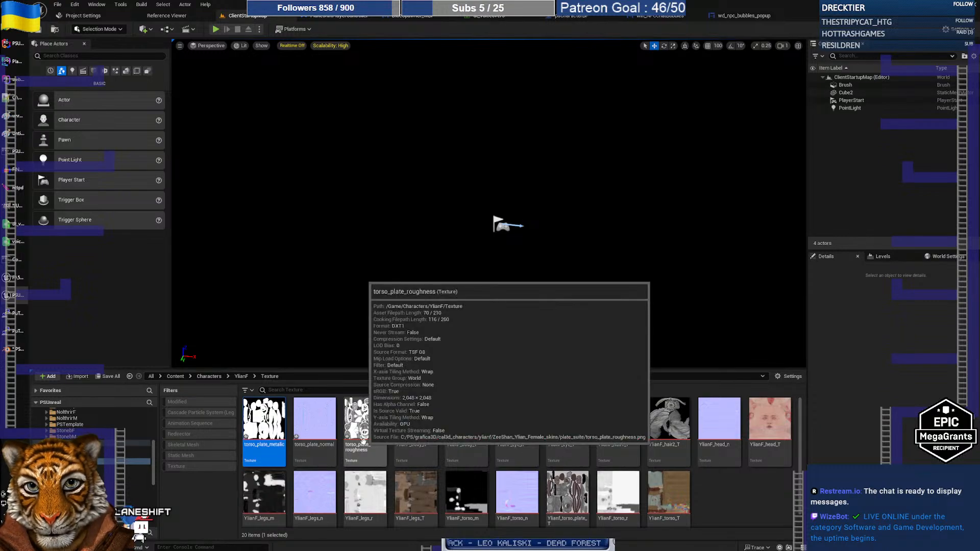
pyautogui.click(730, 492)
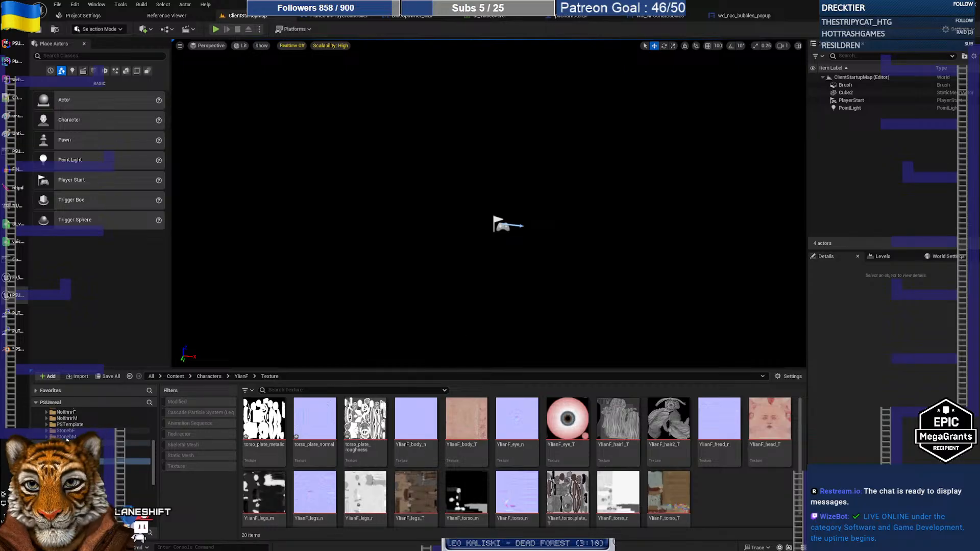
# Step: Create a new material named temp_mat in YlianF's Material folder and open it for editing
pyautogui.click(102, 448)
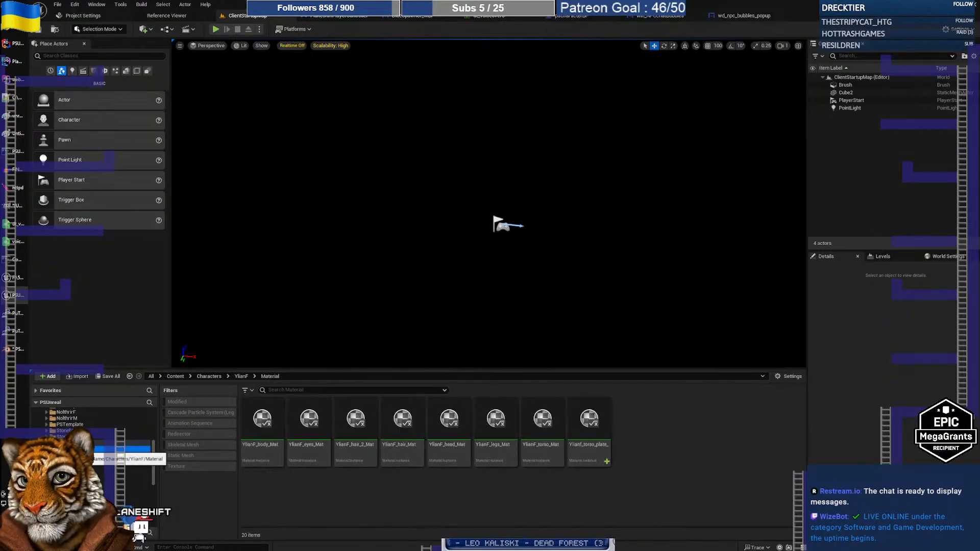
pyautogui.rightClick(645, 445)
pyautogui.click(702, 250)
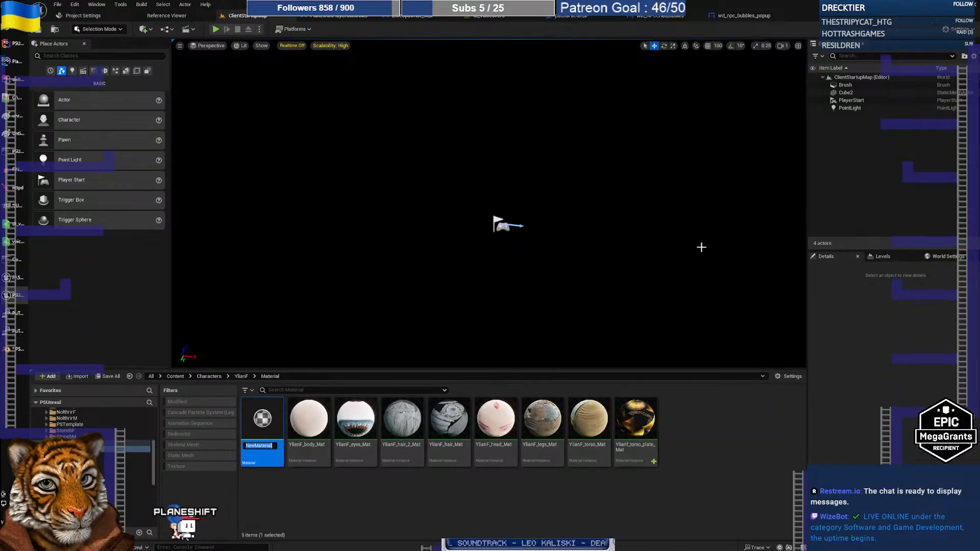
pyautogui.write('temp_mat')
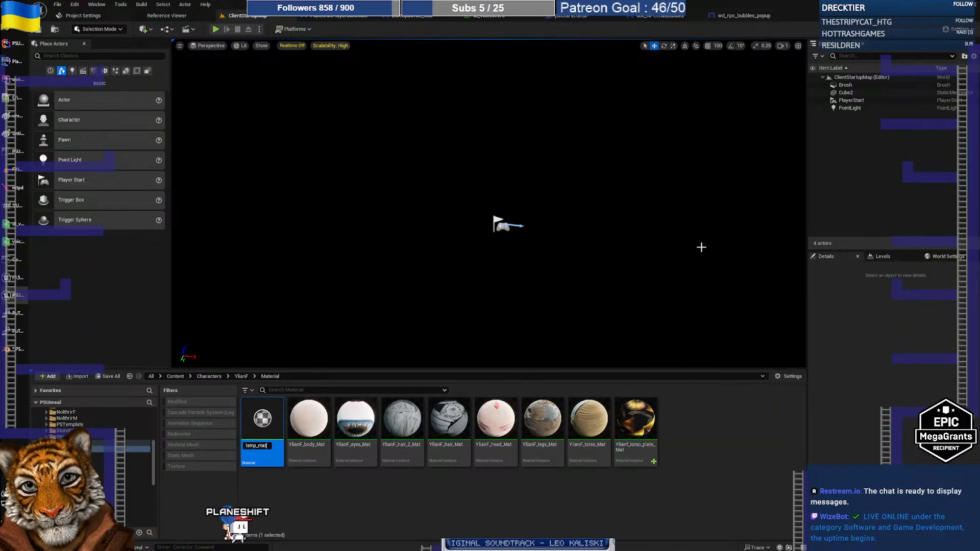
pyautogui.press('Return')
pyautogui.doubleClick(261, 424)
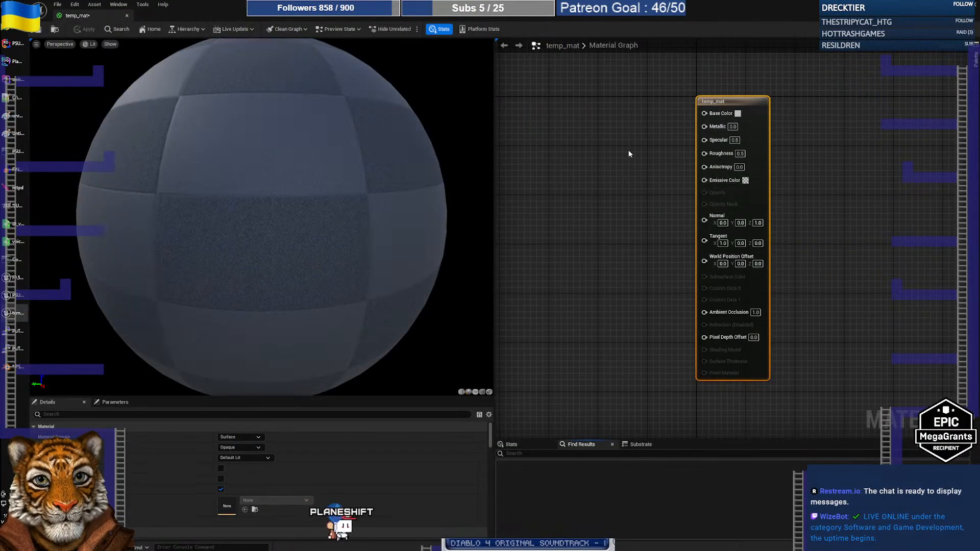
# Step: Add four empty Texture Sample nodes stacked beside the temp_mat output node in the material graph
pyautogui.moveTo(630, 151); pyautogui.dragTo(689, 175, button='right')
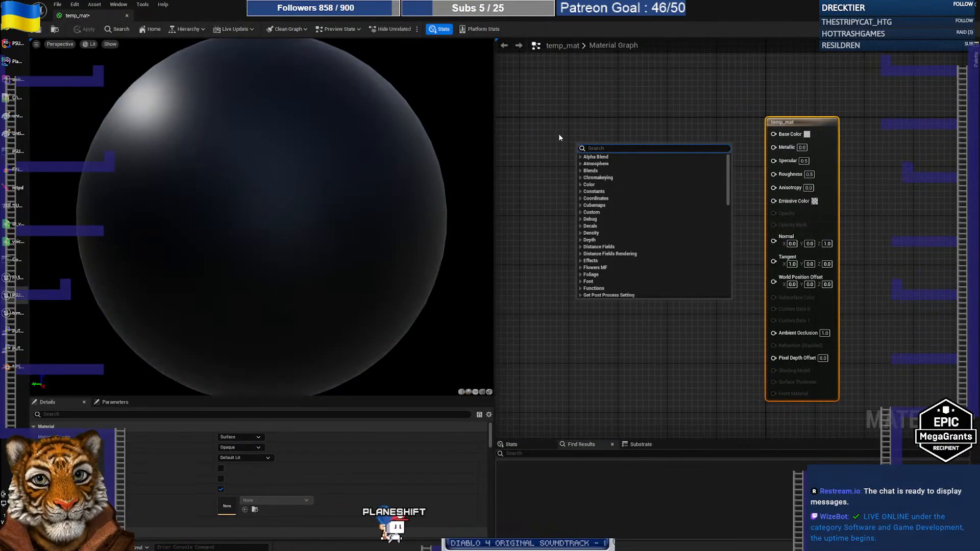
pyautogui.click(559, 136)
pyautogui.press('t')
pyautogui.click(559, 135)
pyautogui.moveTo(587, 135); pyautogui.dragTo(585, 80)
pyautogui.click(566, 202)
pyautogui.click(572, 313)
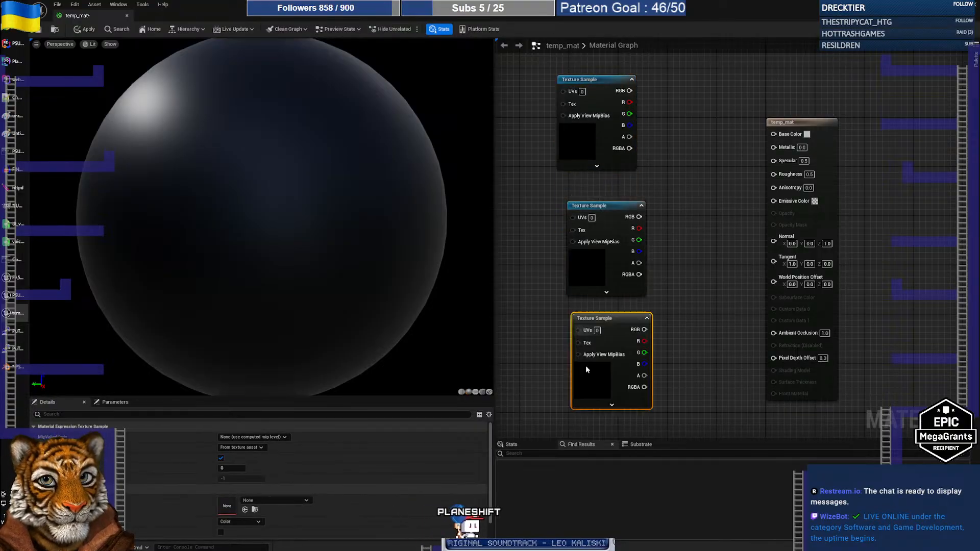
pyautogui.moveTo(564, 361); pyautogui.dragTo(550, 217, button='right')
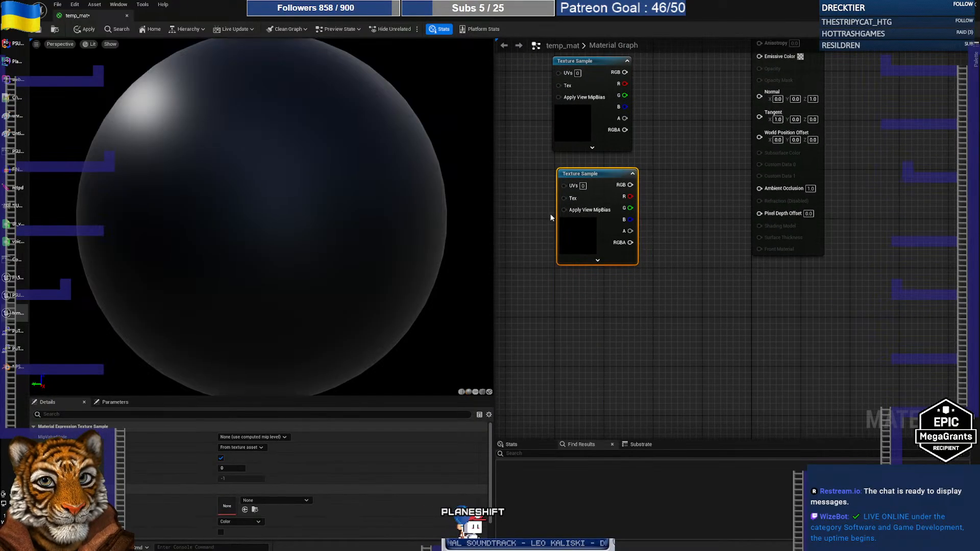
pyautogui.click(556, 292)
pyautogui.moveTo(517, 141); pyautogui.dragTo(501, 312, button='right')
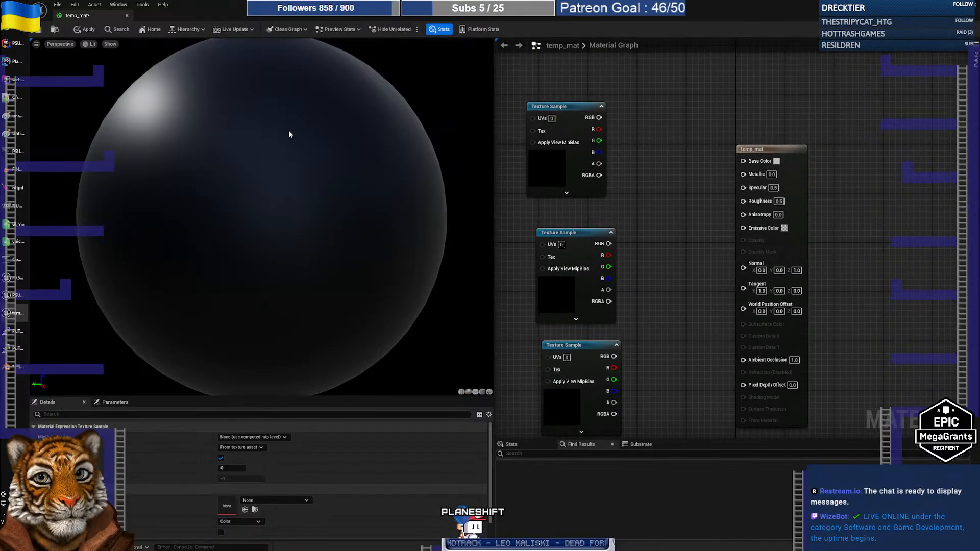
pyautogui.moveTo(73, 15); pyautogui.dragTo(448, 103)
pyautogui.click(77, 461)
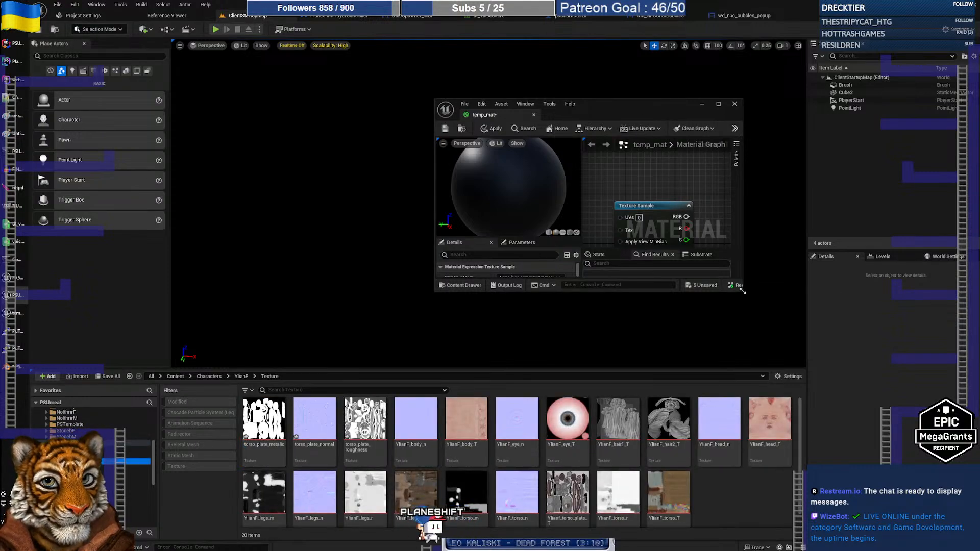
pyautogui.click(741, 293)
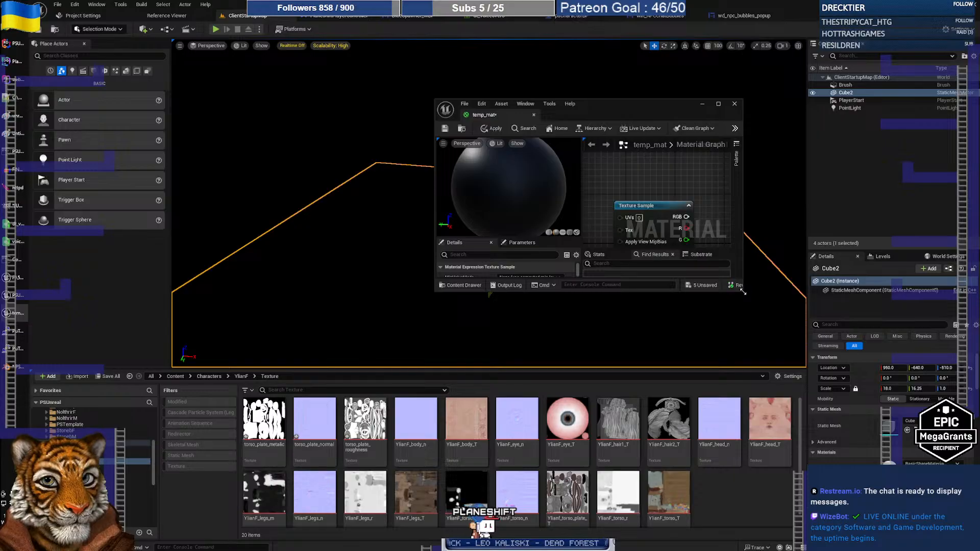
pyautogui.moveTo(742, 292); pyautogui.dragTo(866, 396)
pyautogui.moveTo(597, 115); pyautogui.dragTo(400, 35)
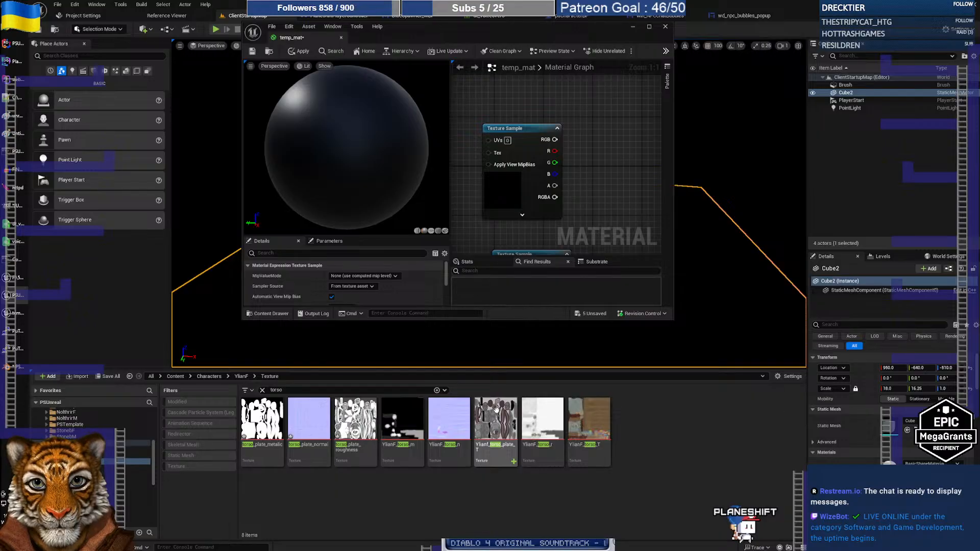
# Step: Try to place Ylianf_torso_plate_T on an empty Texture Sample node and delete all the empty sample nodes
pyautogui.moveTo(495, 421)
pyautogui.moveTo(495, 422); pyautogui.dragTo(506, 181)
pyautogui.scroll(-8, 608, 184)
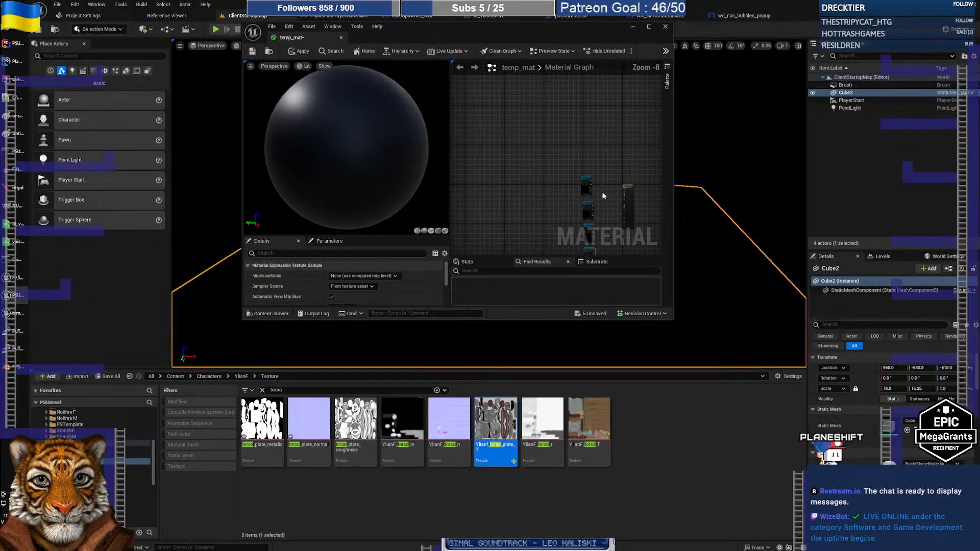
pyautogui.moveTo(549, 203); pyautogui.dragTo(510, 197, button='right')
pyautogui.scroll(2, 509, 158)
pyautogui.moveTo(513, 148); pyautogui.dragTo(557, 231)
pyautogui.press('Delete')
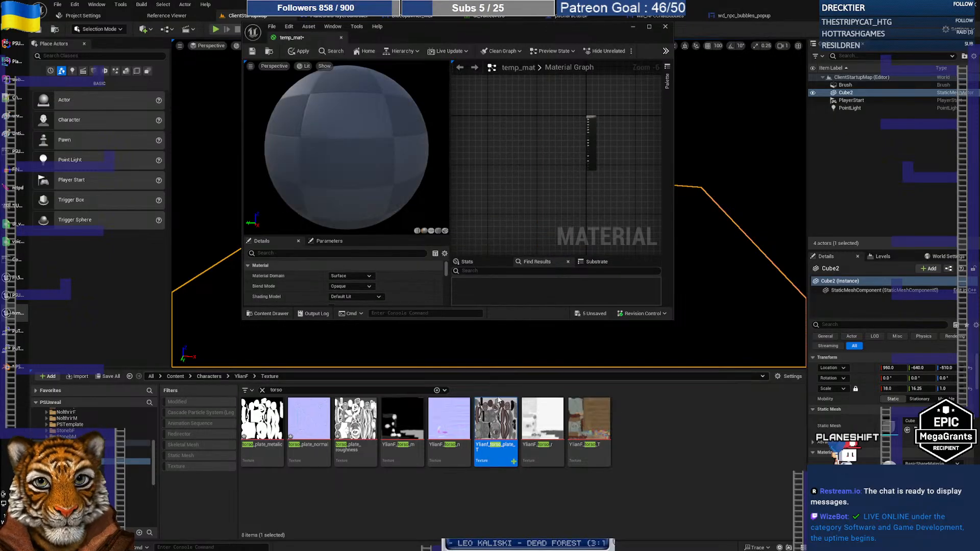
# Step: Add Ylianf_torso_plate_T and, filtering the textures by "plate", the torso_plate roughness, normal and metallic textures as sample nodes in temp_mat
pyautogui.moveTo(498, 401); pyautogui.dragTo(519, 159)
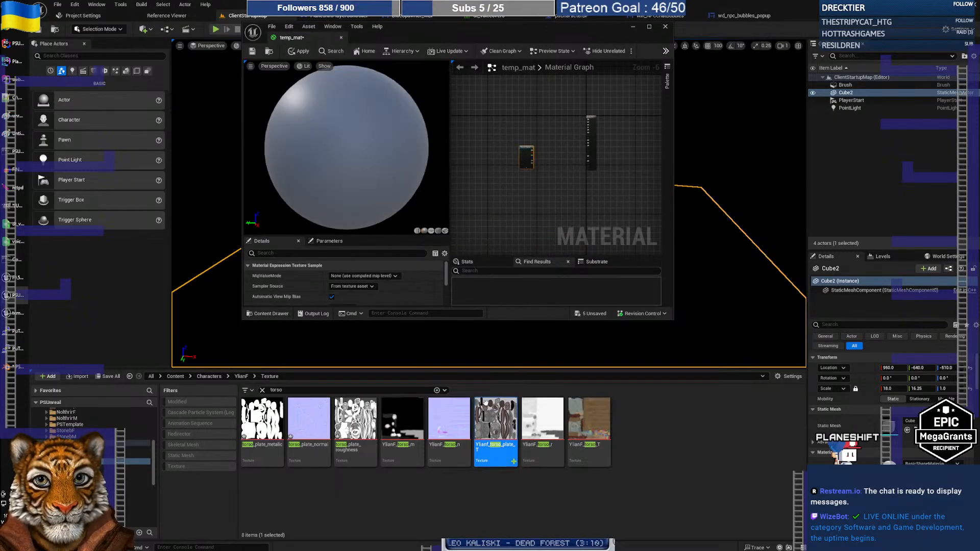
pyautogui.click(340, 390)
pyautogui.write('plate')
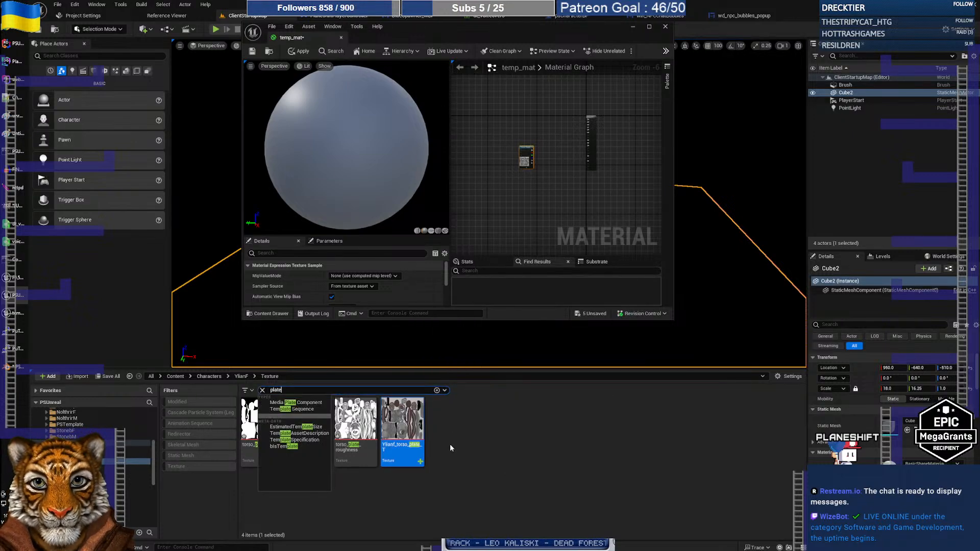
pyautogui.click(531, 435)
pyautogui.moveTo(308, 419); pyautogui.dragTo(516, 184)
pyautogui.moveTo(425, 334); pyautogui.dragTo(527, 222)
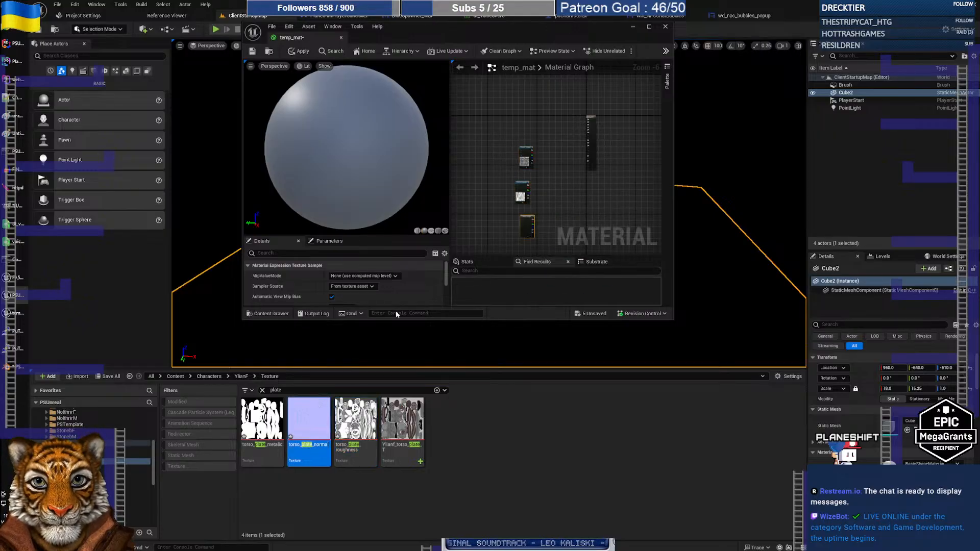
pyautogui.moveTo(262, 426); pyautogui.dragTo(516, 125)
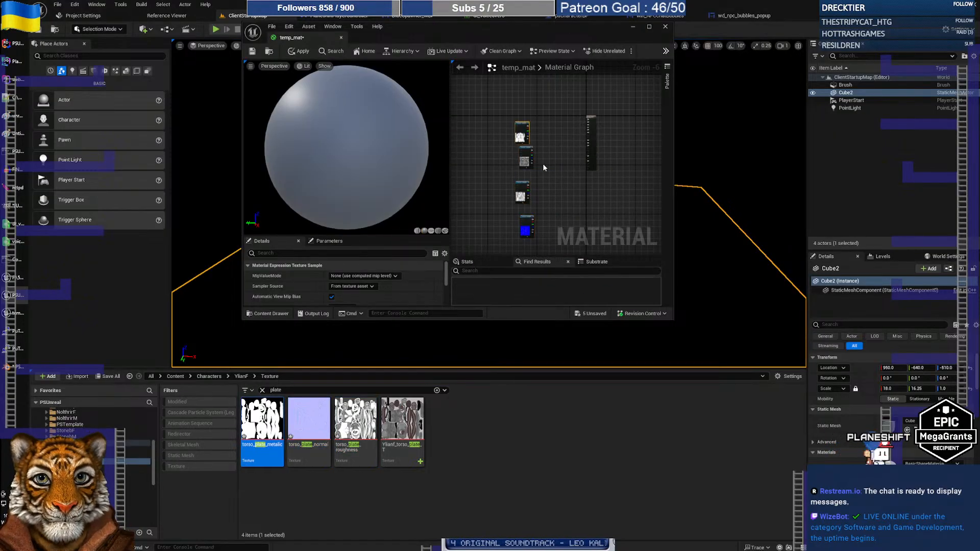
# Step: Connect the Ylianf_torso_plate_T sample's RGB to Base Color and the metallic sample's RGB to Metallic, stacking both nodes neatly
pyautogui.scroll(4, 543, 163)
pyautogui.doubleClick(501, 31)
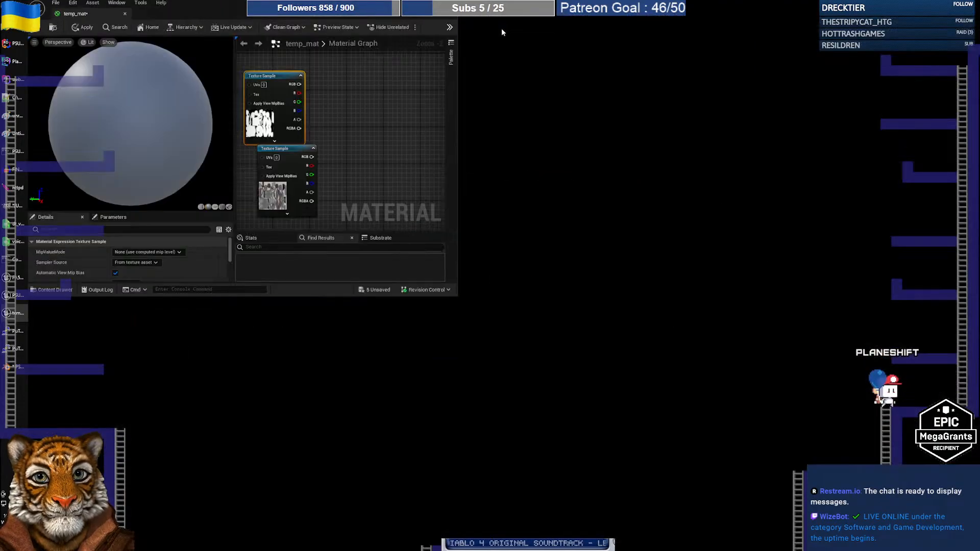
pyautogui.moveTo(603, 200); pyautogui.dragTo(604, 270, button='right')
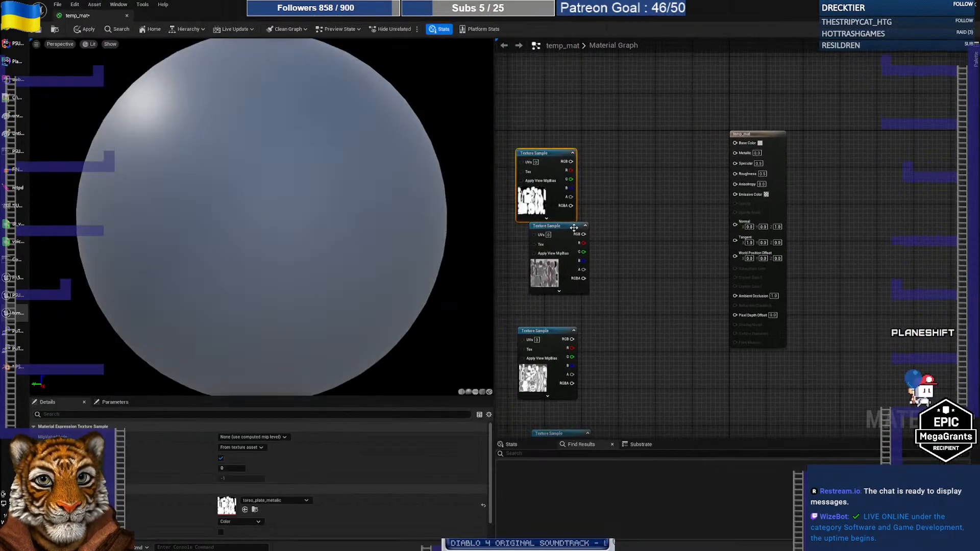
pyautogui.moveTo(573, 227); pyautogui.dragTo(735, 143)
pyautogui.moveTo(611, 103); pyautogui.dragTo(612, 89)
pyautogui.moveTo(550, 160); pyautogui.dragTo(615, 182)
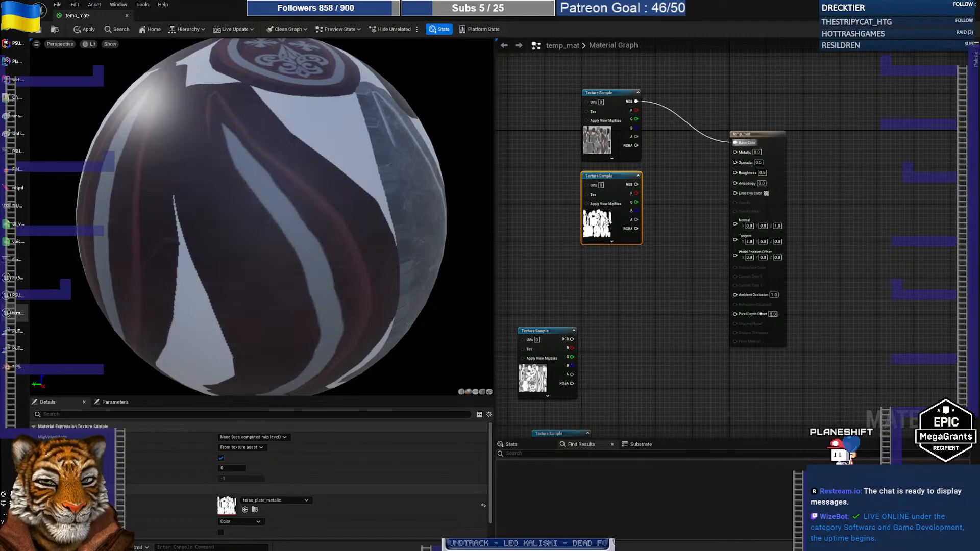
pyautogui.moveTo(636, 184); pyautogui.dragTo(735, 151)
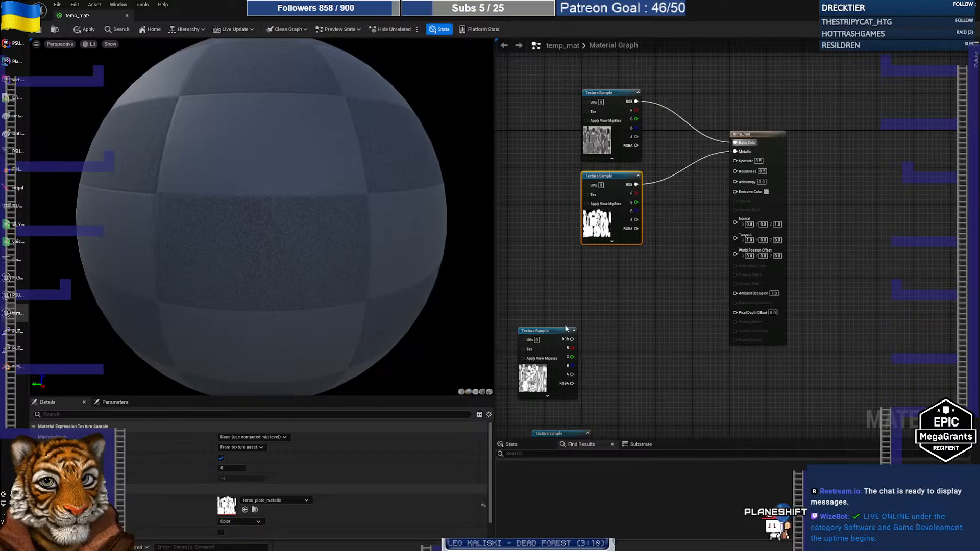
# Step: Line up the roughness and normal texture sample nodes in a column beneath the metallic node
pyautogui.moveTo(566, 328); pyautogui.dragTo(629, 252)
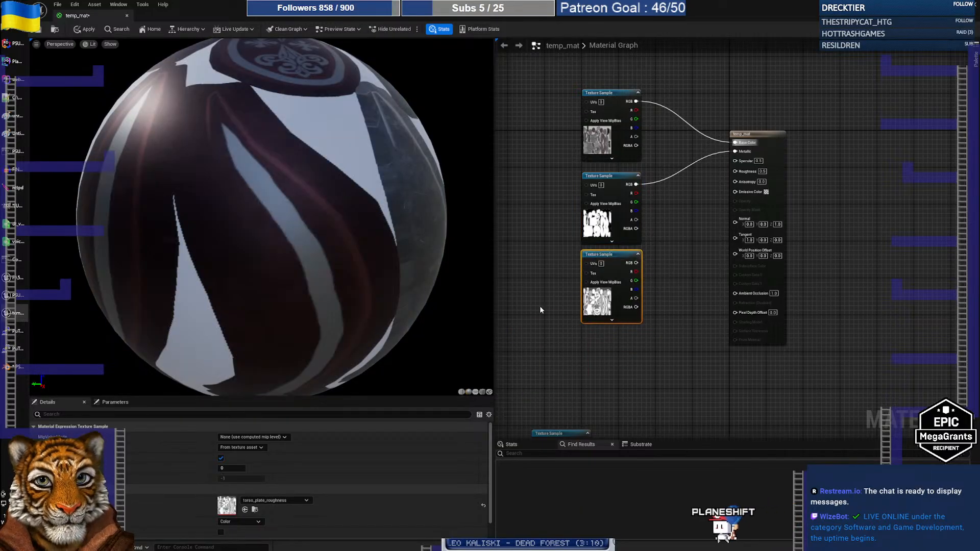
pyautogui.moveTo(541, 310); pyautogui.dragTo(540, 269, button='right')
pyautogui.moveTo(564, 397); pyautogui.dragTo(616, 303)
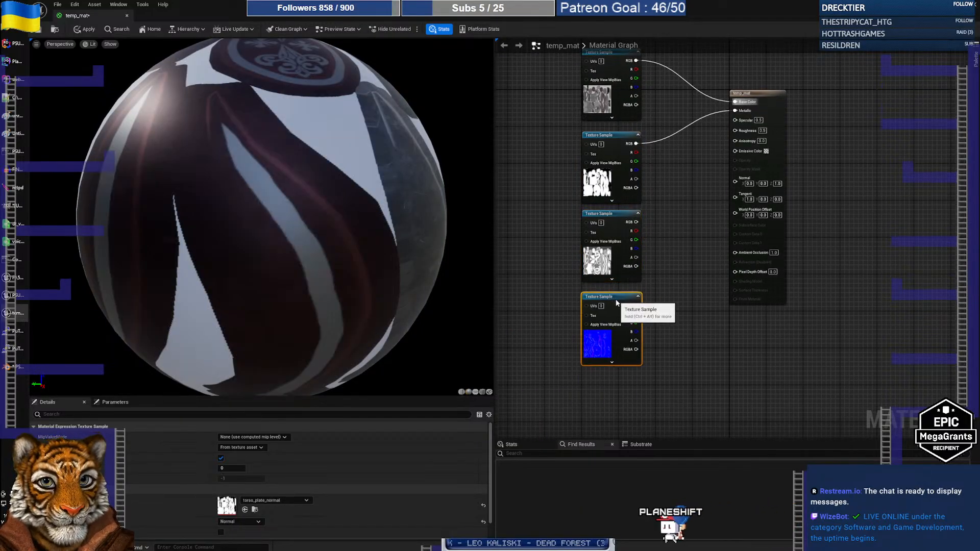
# Step: Connect the roughness sample's RGB to Roughness and the normal sample's RGB to Normal in temp_mat
pyautogui.moveTo(556, 192); pyautogui.dragTo(541, 262, button='right')
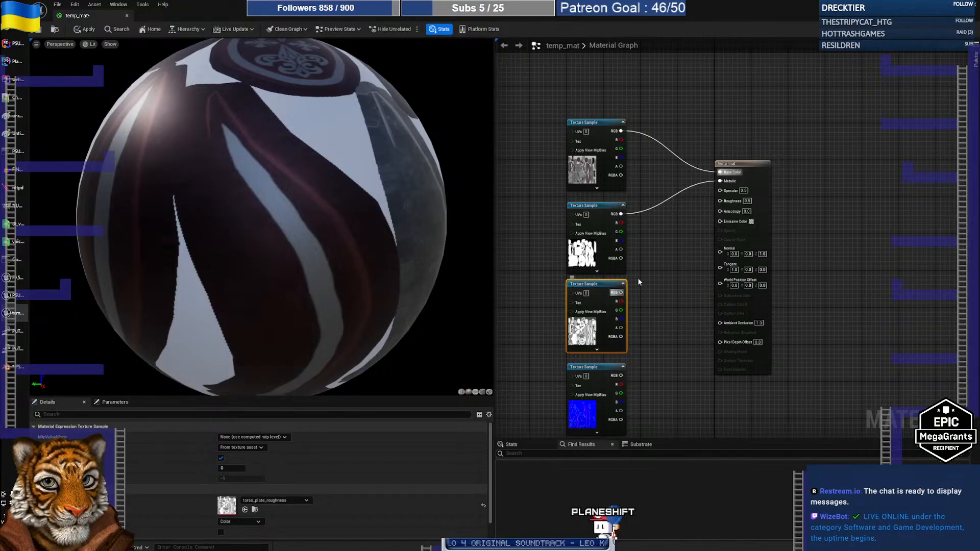
pyautogui.moveTo(720, 204); pyautogui.dragTo(720, 200)
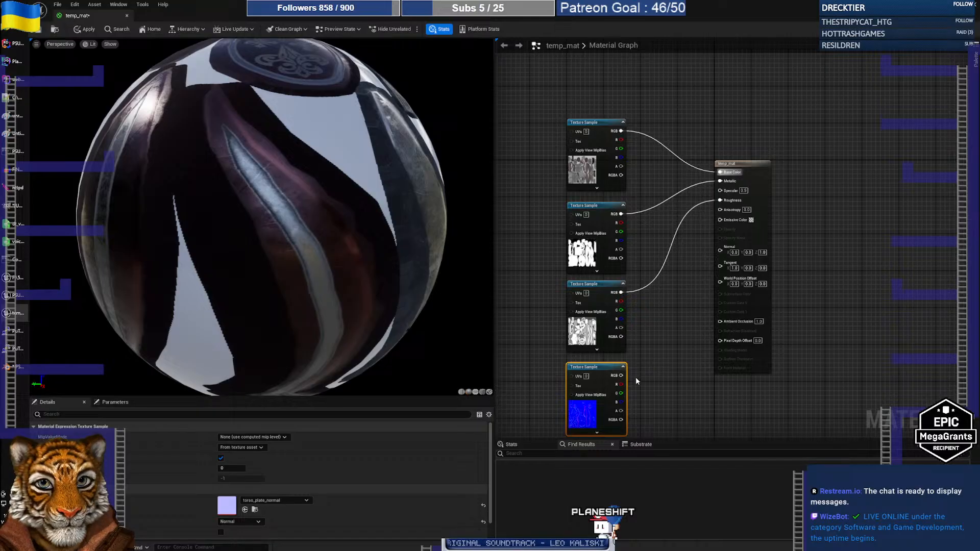
pyautogui.moveTo(621, 375); pyautogui.dragTo(719, 251)
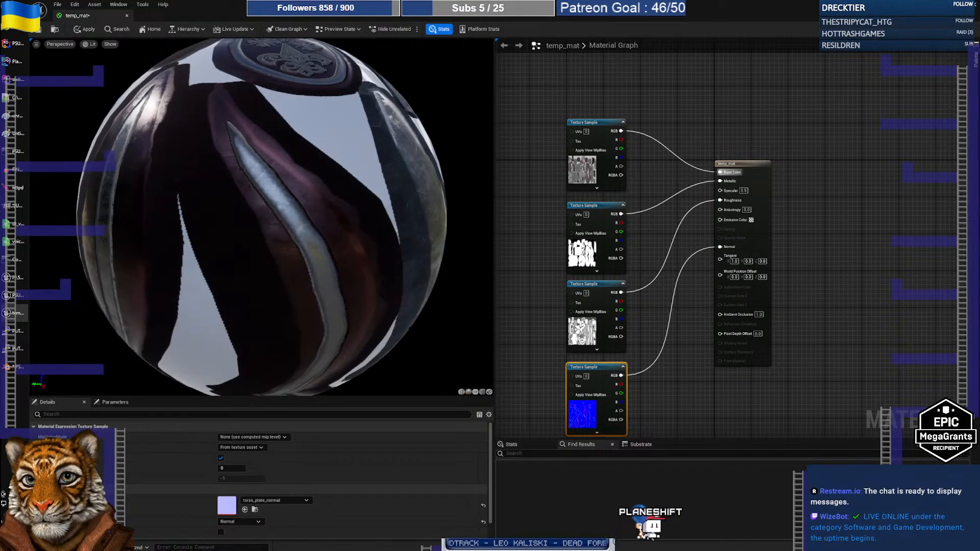
# Step: Examine the plate textures on the temp_mat preview sphere from several sides
pyautogui.moveTo(224, 214); pyautogui.dragTo(408, 225)
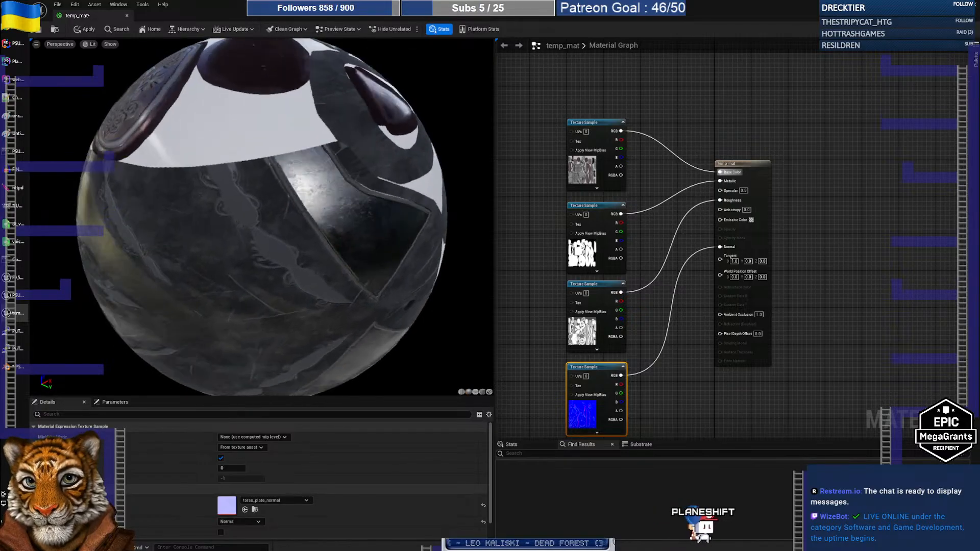
pyautogui.moveTo(265, 219); pyautogui.dragTo(327, 115)
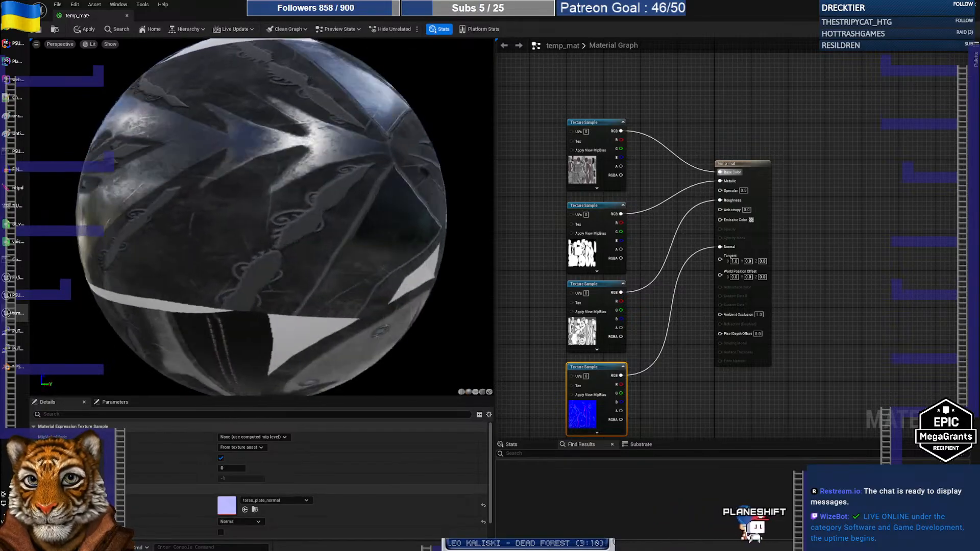
pyautogui.moveTo(326, 153); pyautogui.dragTo(186, 268)
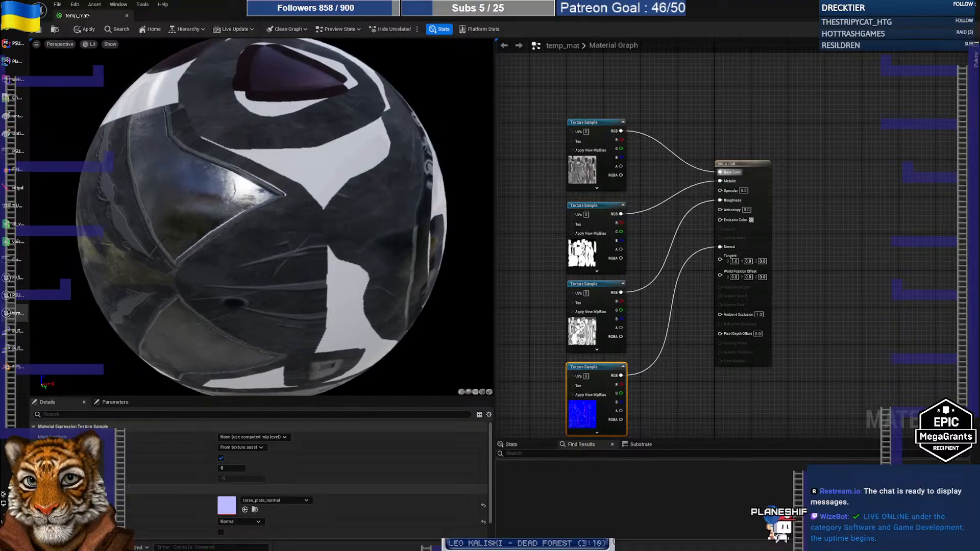
pyautogui.moveTo(265, 204); pyautogui.dragTo(225, 196)
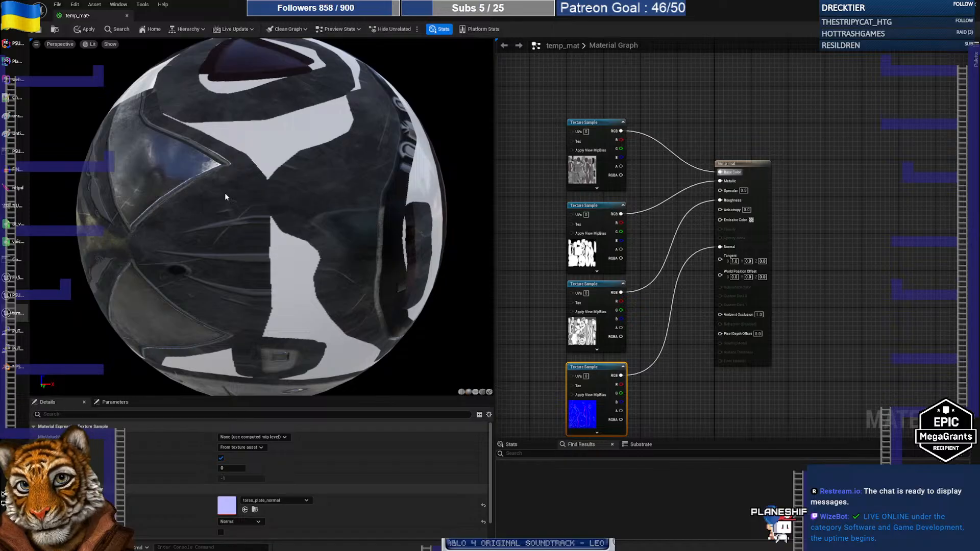
pyautogui.moveTo(200, 233); pyautogui.dragTo(221, 246)
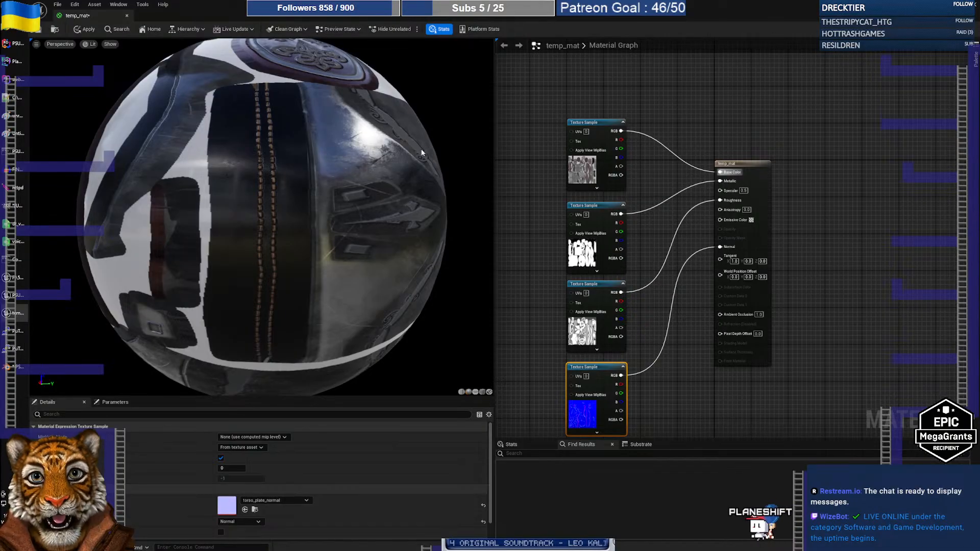
pyautogui.moveTo(346, 143); pyautogui.dragTo(265, 164)
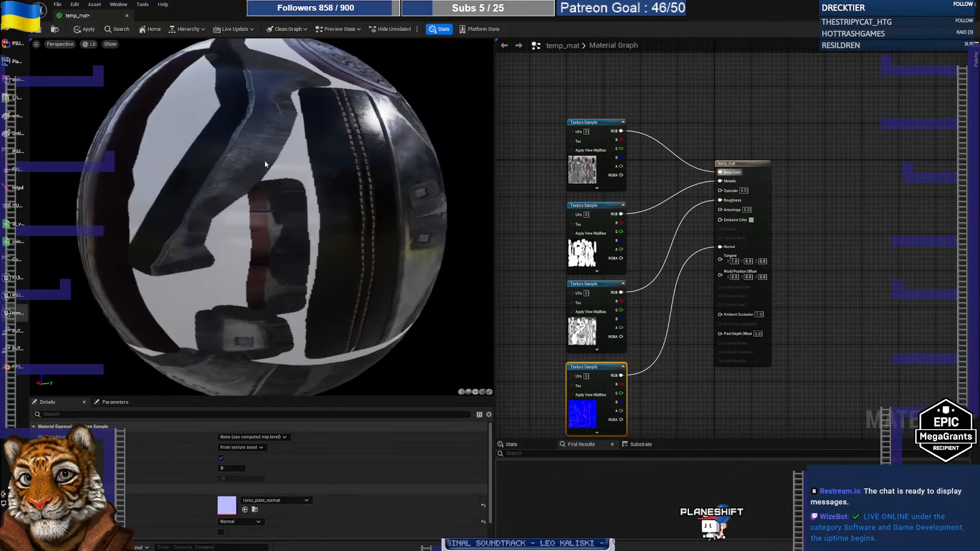
# Step: Dock the temp_mat editor in the main window, clear the "plate" texture filter and open the YlianF_torso_plate mesh
pyautogui.moveTo(93, 23); pyautogui.dragTo(800, 13)
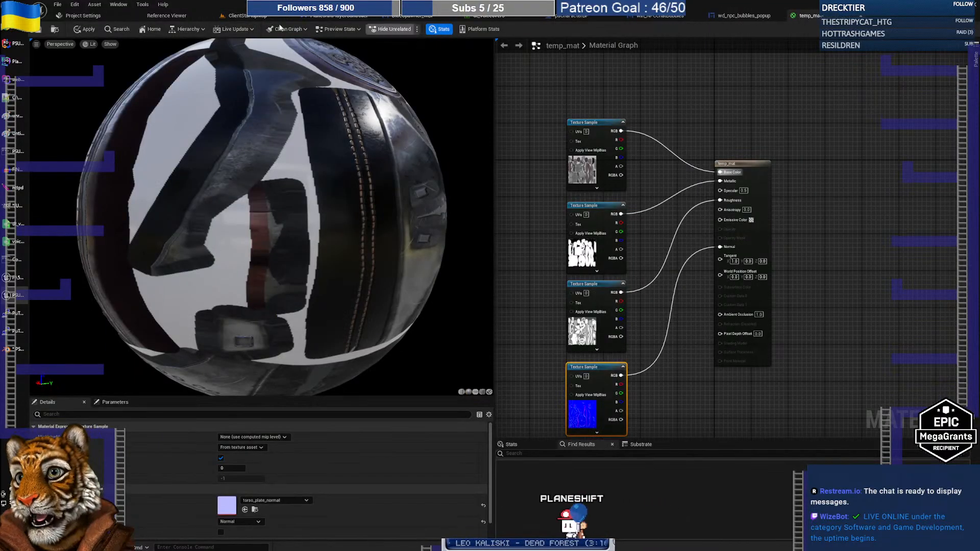
pyautogui.click(243, 15)
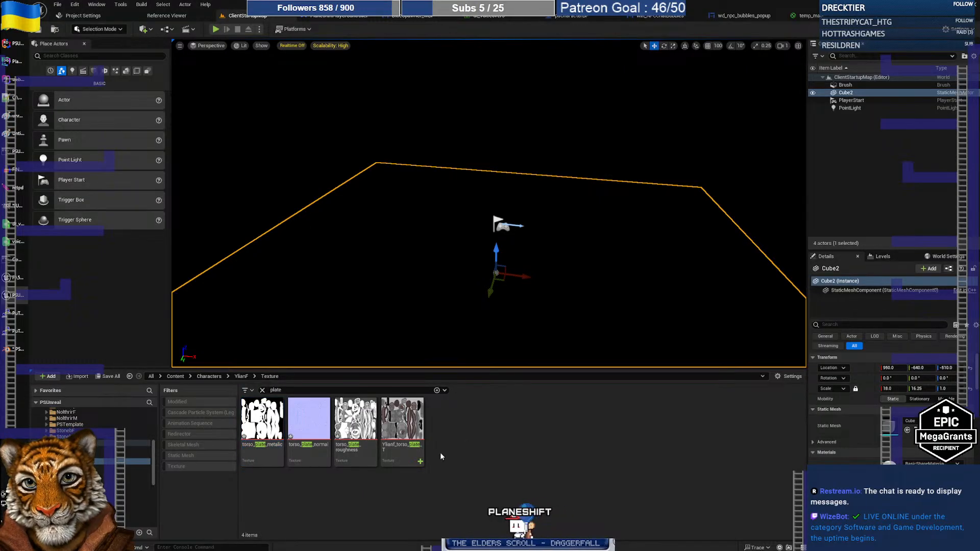
pyautogui.click(261, 390)
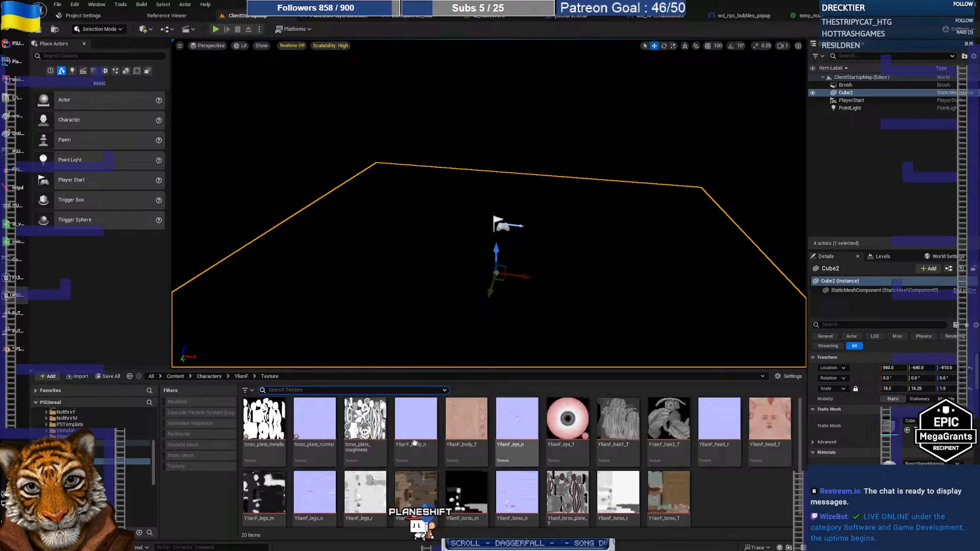
pyautogui.click(136, 454)
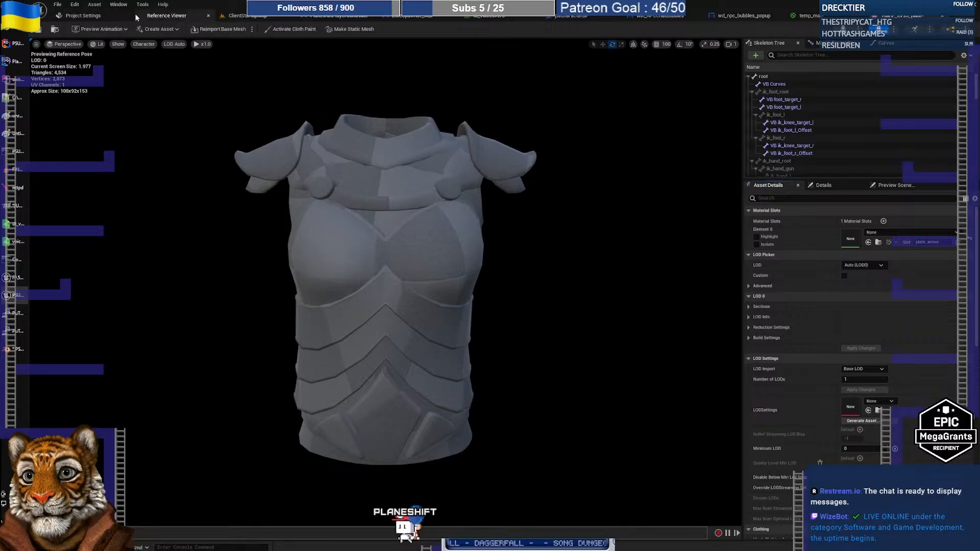
# Step: Assign temp_mat from the YlianF Material folder to the torso plate mesh's Element 0 slot and apply the material's changes
pyautogui.click(254, 18)
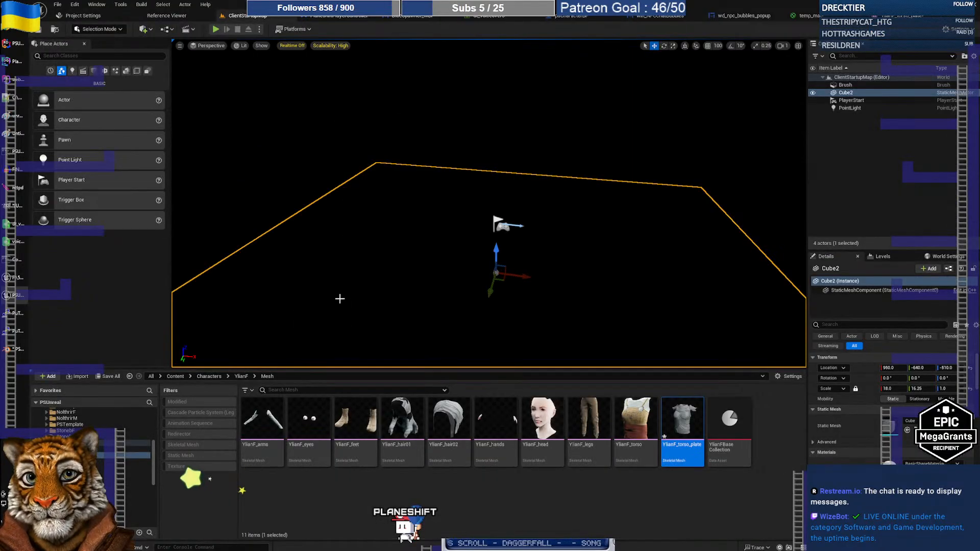
pyautogui.click(90, 449)
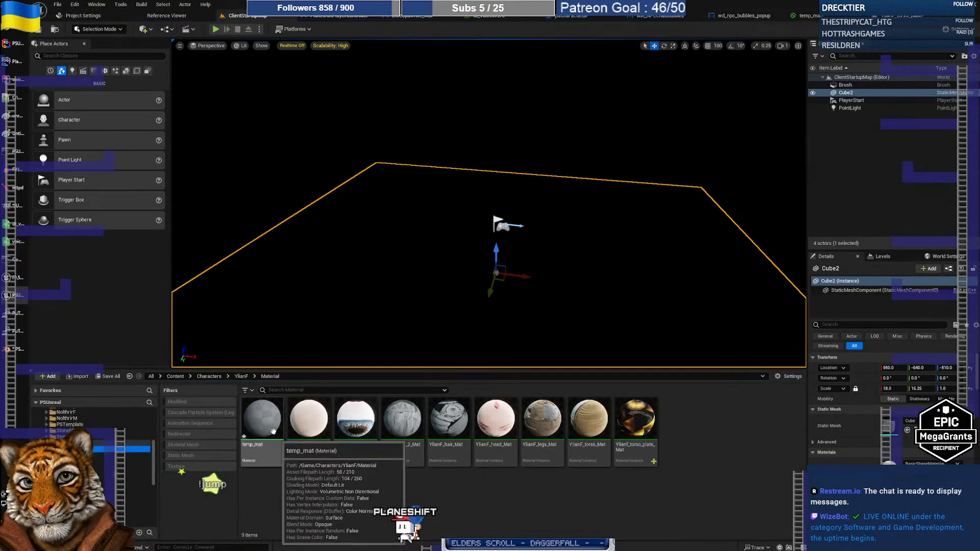
pyautogui.moveTo(260, 420); pyautogui.dragTo(850, 238)
pyautogui.click(809, 16)
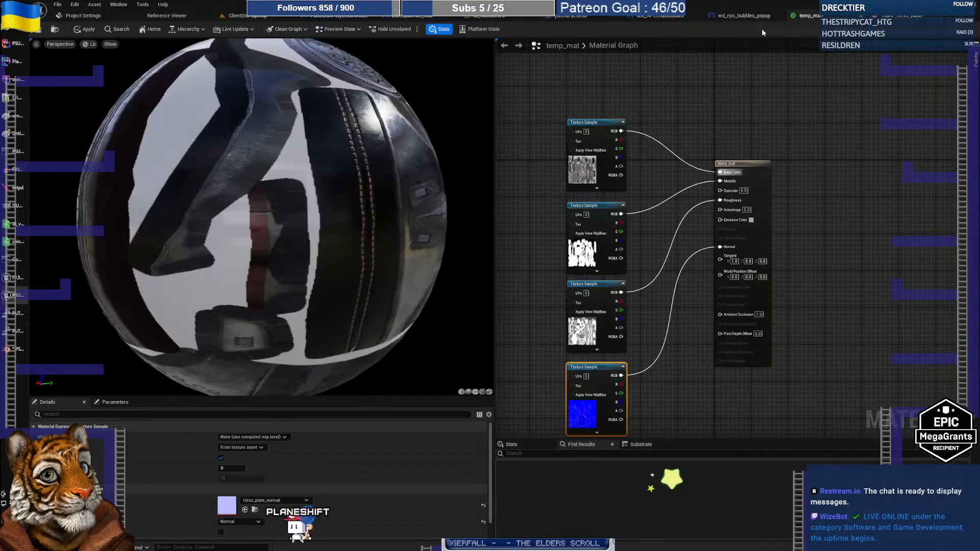
pyautogui.click(87, 29)
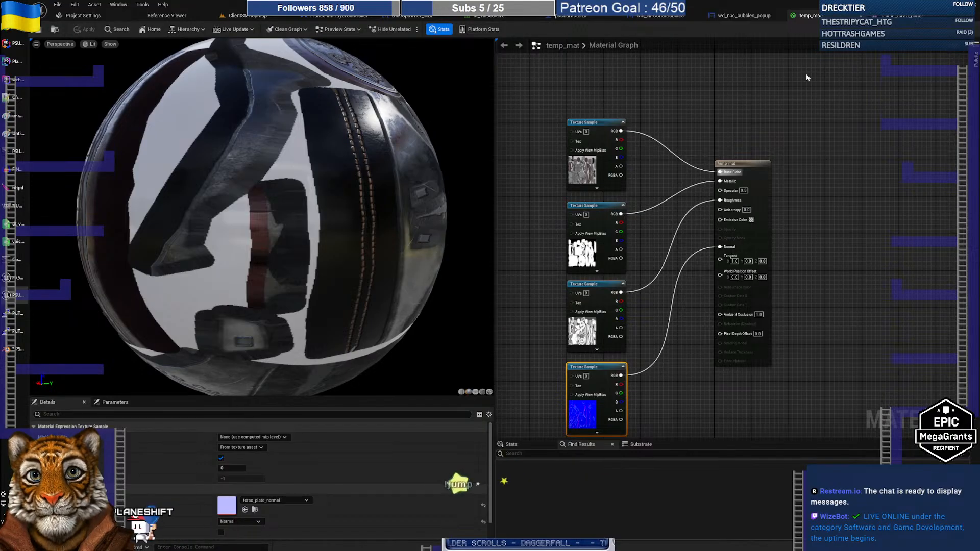
# Step: Examine the textured torso plate armor in the mesh preview, up close and from the front and back
pyautogui.click(910, 20)
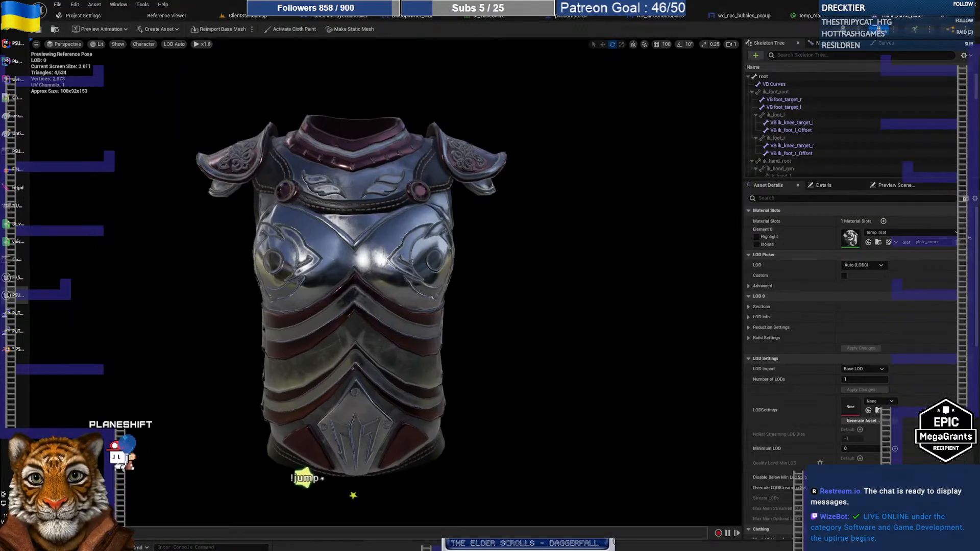
pyautogui.moveTo(385, 286); pyautogui.dragTo(273, 287, button='right')
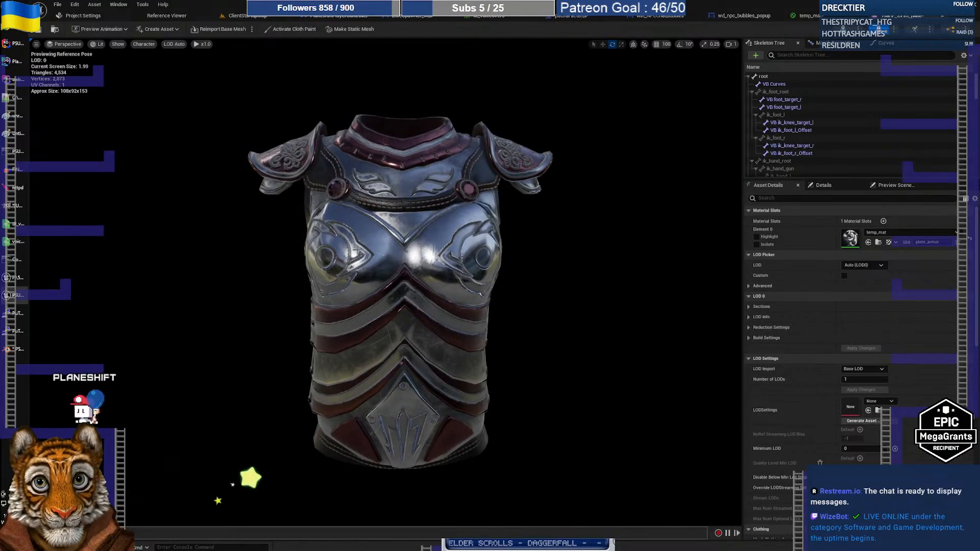
pyautogui.moveTo(311, 225); pyautogui.dragTo(285, 206, button='right')
pyautogui.press('w')
pyautogui.press('w')
pyautogui.press('s')
pyautogui.press('s')
pyautogui.press('d')
pyautogui.press('a')
pyautogui.keyDown('alt'); pyautogui.moveTo(286, 207); pyautogui.dragTo(423, 238); pyautogui.keyUp('alt')
pyautogui.keyDown('alt'); pyautogui.moveTo(128, 329); pyautogui.dragTo(245, 296); pyautogui.keyUp('alt')
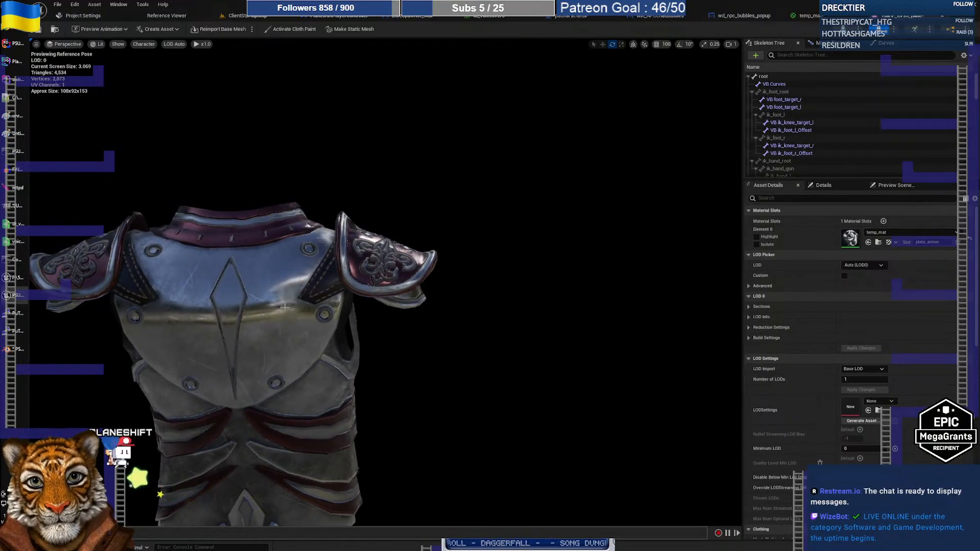
pyautogui.moveTo(286, 306)
pyautogui.mouseDown(button='middle')
pyautogui.moveTo(326, 280)
pyautogui.moveTo(286, 306)
pyautogui.mouseUp(button='middle')
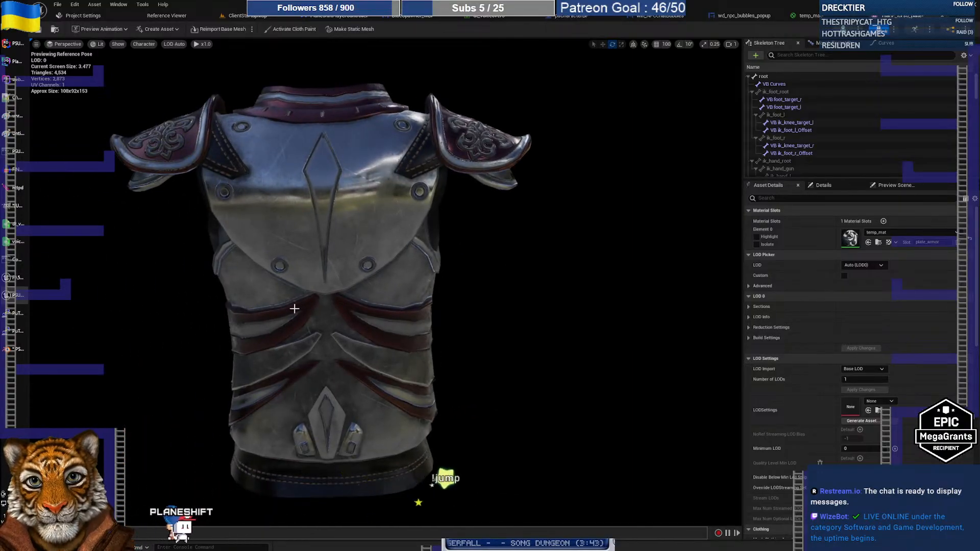
pyautogui.moveTo(305, 282)
pyautogui.mouseDown()
pyautogui.moveTo(445, 259)
pyautogui.moveTo(617, 262)
pyautogui.moveTo(530, 311)
pyautogui.moveTo(431, 331)
pyautogui.moveTo(403, 311)
pyautogui.moveTo(562, 268)
pyautogui.moveTo(634, 299)
pyautogui.moveTo(306, 288)
pyautogui.mouseUp()
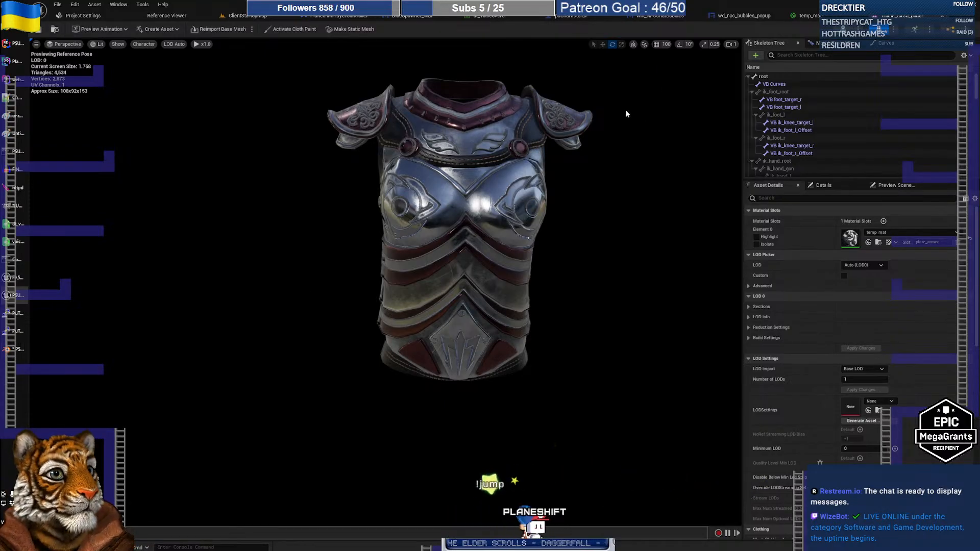
# Step: Float the temp_mat editor in its own taller window beside the torso plate armor preview
pyautogui.click(811, 17)
pyautogui.moveTo(811, 16); pyautogui.dragTo(663, 79)
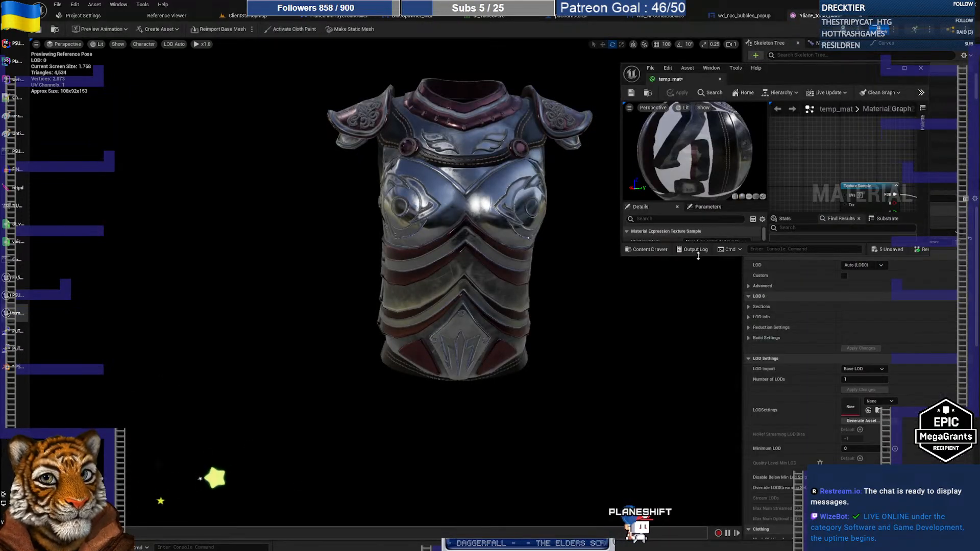
pyautogui.moveTo(698, 256); pyautogui.dragTo(698, 519)
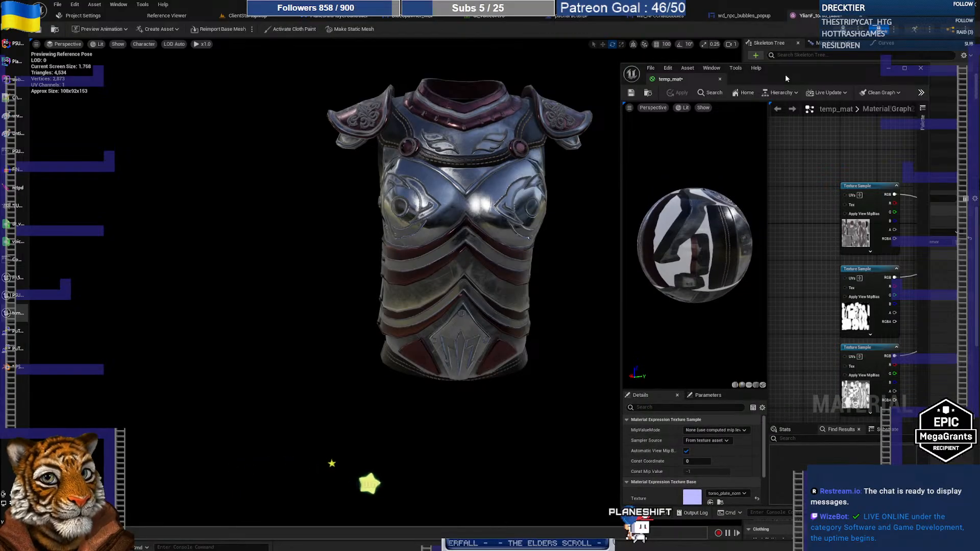
pyautogui.moveTo(784, 74); pyautogui.dragTo(743, 66)
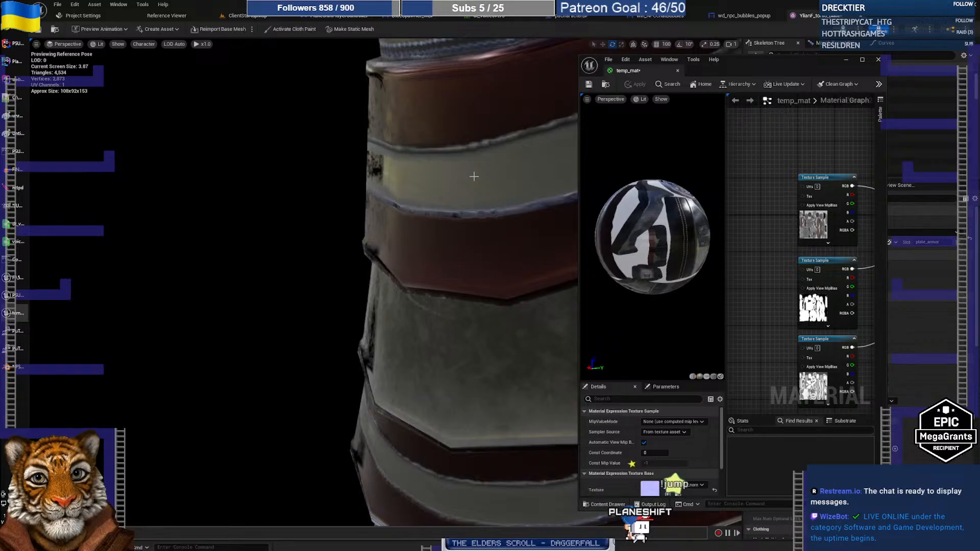
# Step: Examine the armor's waist bands, edges and overall metal shading close up and from a distance
pyautogui.moveTo(474, 201); pyautogui.dragTo(273, 209, button='middle')
pyautogui.moveTo(358, 255); pyautogui.dragTo(472, 196, button='right')
pyautogui.scroll(-2, 306, 255)
pyautogui.press('w')
pyautogui.scroll(5, 337, 290)
pyautogui.press('s')
pyautogui.press('w')
pyautogui.press('s')
pyautogui.press('s')
pyautogui.press('w')
pyautogui.press('s')
pyautogui.scroll(-1, 336, 283)
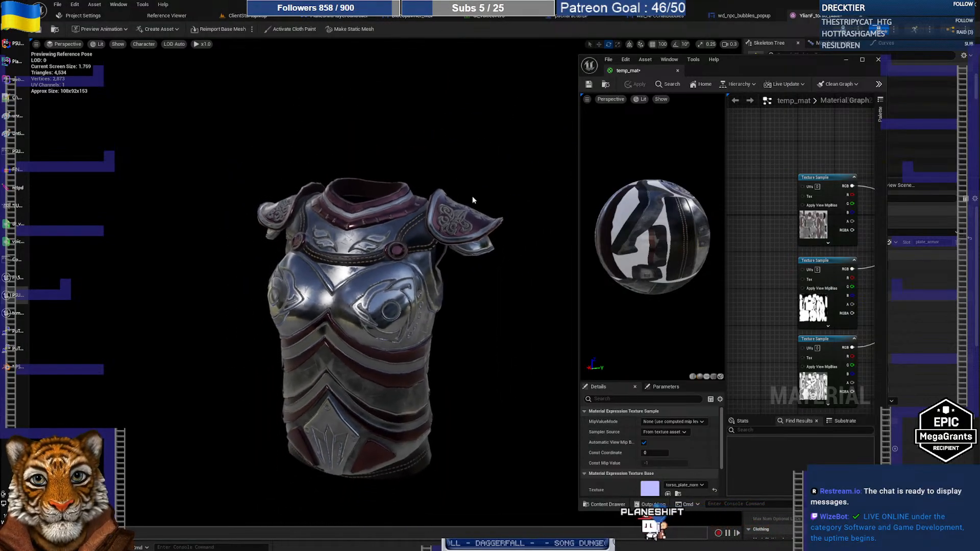
# Step: Insert a Divide node with B at 2.0 between the metallic sample's RGB and Metallic, and apply temp_mat
pyautogui.moveTo(774, 246); pyautogui.dragTo(960, 255, button='right')
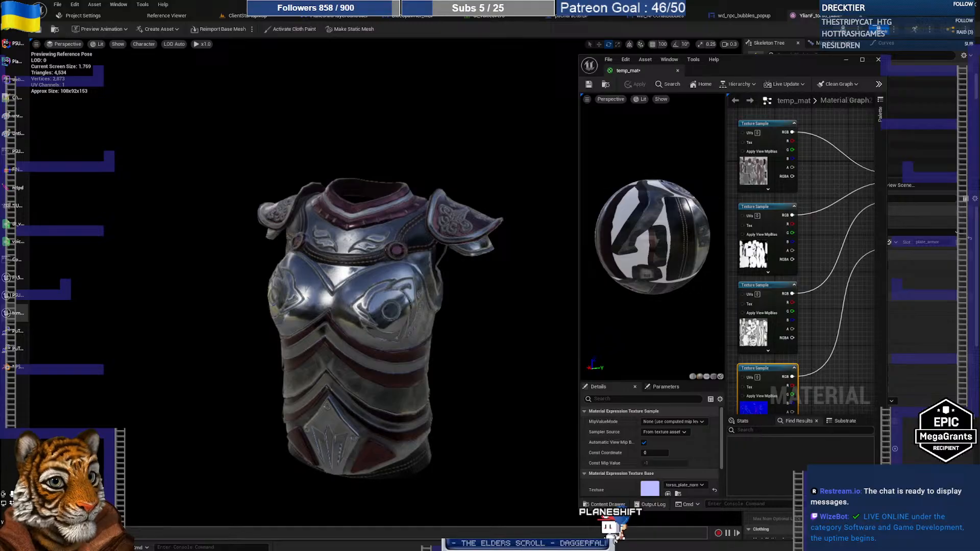
pyautogui.moveTo(791, 205); pyautogui.dragTo(790, 205, button='right')
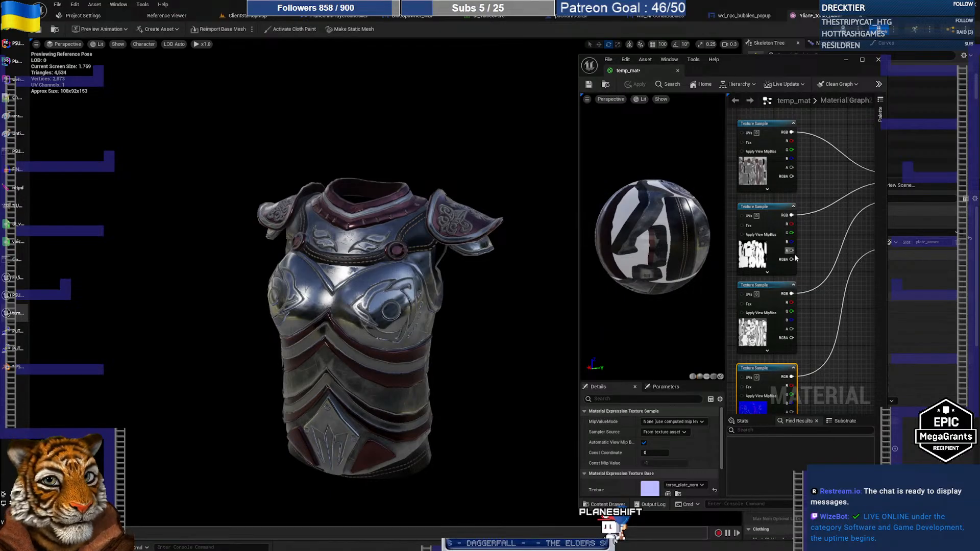
pyautogui.moveTo(794, 253); pyautogui.dragTo(770, 226, button='right')
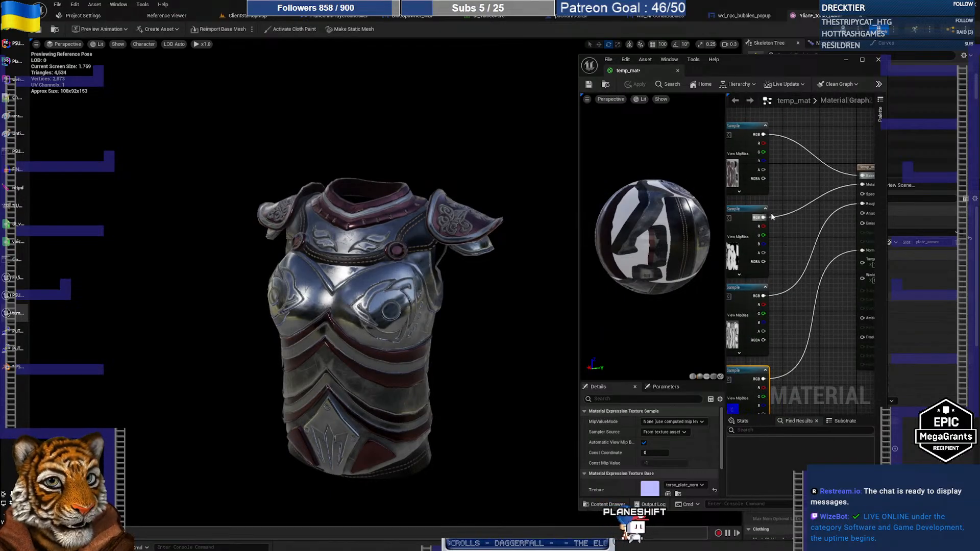
pyautogui.moveTo(772, 216); pyautogui.dragTo(789, 202)
pyautogui.write('/')
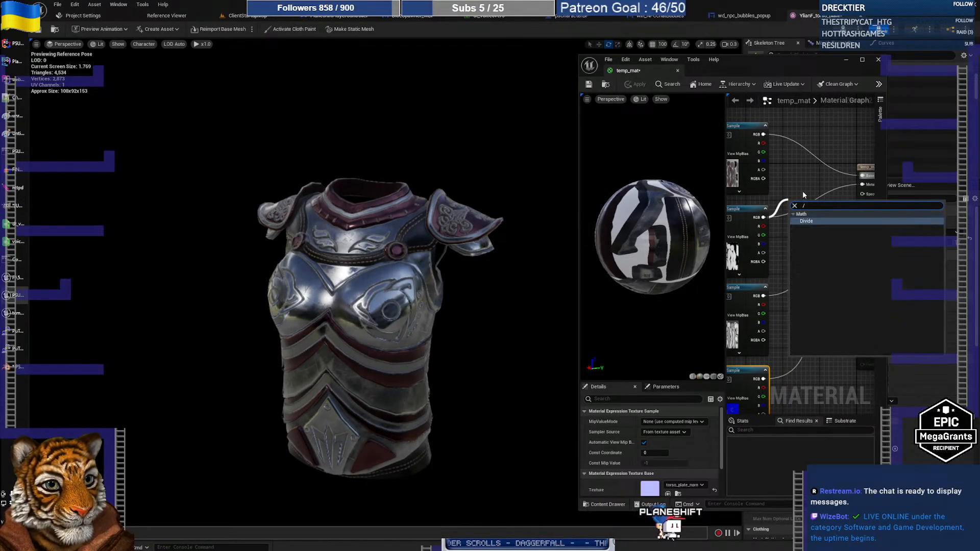
pyautogui.click(814, 221)
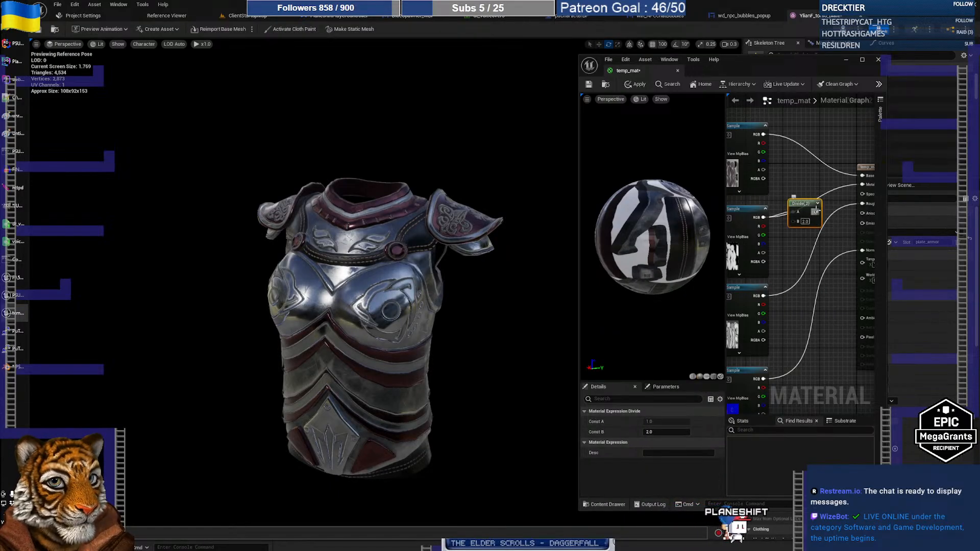
pyautogui.moveTo(815, 211); pyautogui.dragTo(862, 185)
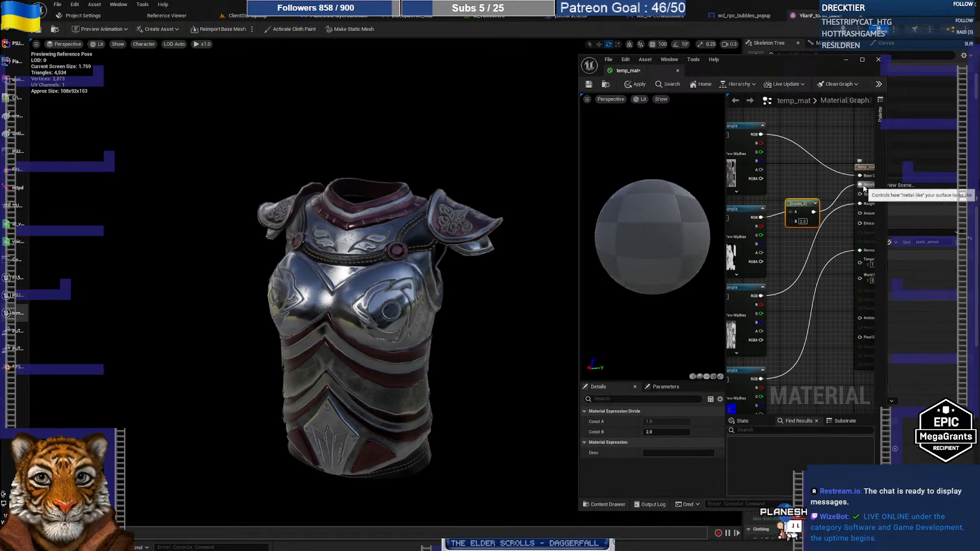
pyautogui.click(635, 85)
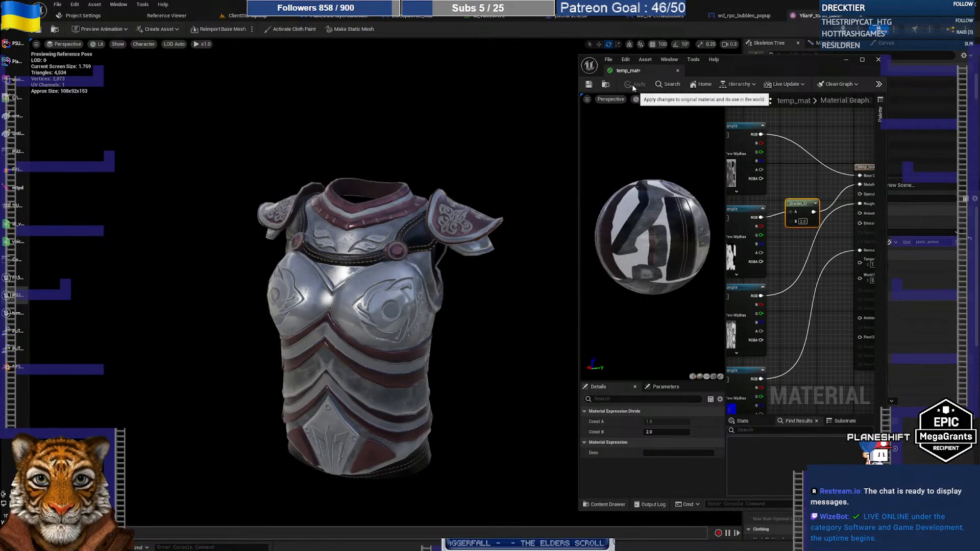
# Step: Examine the armor's reduced metallic shading from the front and side
pyautogui.moveTo(343, 237)
pyautogui.mouseDown()
pyautogui.moveTo(317, 227)
pyautogui.moveTo(311, 199)
pyautogui.moveTo(383, 192)
pyautogui.moveTo(385, 240)
pyautogui.moveTo(350, 240)
pyautogui.mouseUp()
pyautogui.moveTo(349, 240); pyautogui.dragTo(350, 271, button='right')
pyautogui.moveTo(349, 270)
pyautogui.mouseDown()
pyautogui.moveTo(335, 250)
pyautogui.moveTo(329, 209)
pyautogui.moveTo(378, 193)
pyautogui.moveTo(377, 309)
pyautogui.moveTo(395, 301)
pyautogui.moveTo(336, 274)
pyautogui.mouseUp()
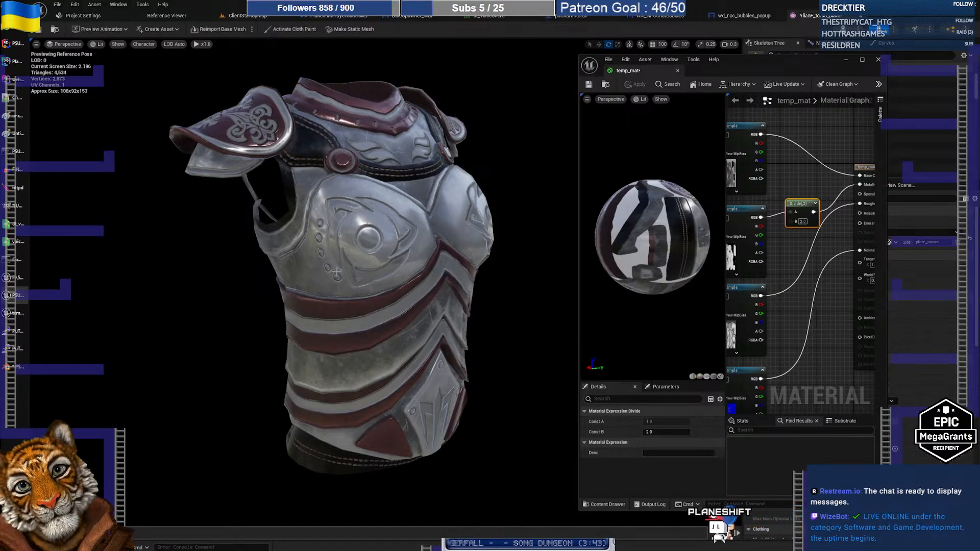
pyautogui.moveTo(398, 281)
pyautogui.mouseDown(button='right')
pyautogui.moveTo(299, 269)
pyautogui.moveTo(401, 268)
pyautogui.moveTo(339, 267)
pyautogui.moveTo(428, 280)
pyautogui.moveTo(352, 280)
pyautogui.moveTo(401, 280)
pyautogui.moveTo(408, 255)
pyautogui.moveTo(403, 288)
pyautogui.moveTo(405, 255)
pyautogui.moveTo(404, 289)
pyautogui.moveTo(406, 278)
pyautogui.moveTo(459, 280)
pyautogui.moveTo(411, 278)
pyautogui.mouseUp(button='right')
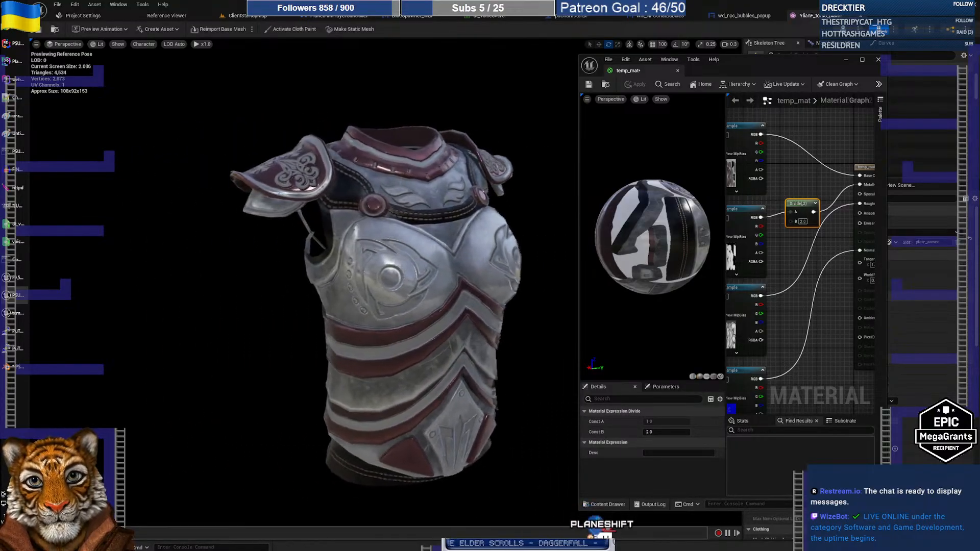
# Step: Connect the metallic sample's RGB directly to Metallic, bypassing the Divide node, and compare the armor's shading from both sides
pyautogui.moveTo(410, 278)
pyautogui.keyDown('alt'); pyautogui.mouseDown()
pyautogui.moveTo(385, 282)
pyautogui.moveTo(401, 283)
pyautogui.mouseUp(); pyautogui.keyUp('alt')
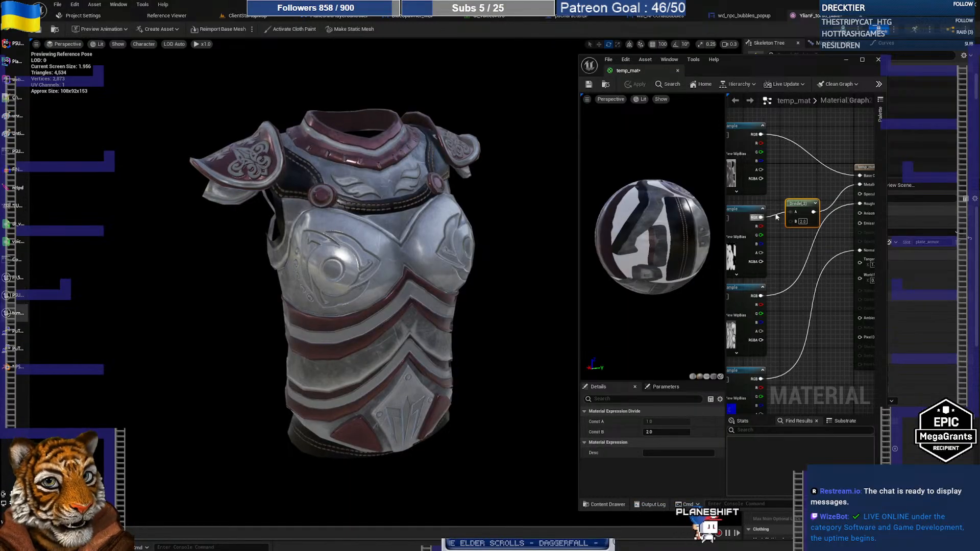
pyautogui.moveTo(761, 217); pyautogui.dragTo(861, 185)
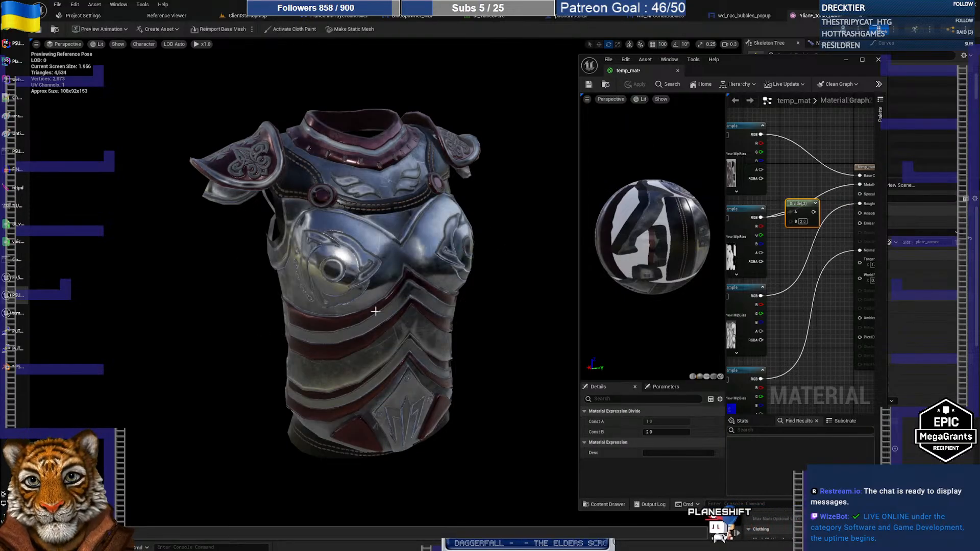
pyautogui.moveTo(341, 285); pyautogui.dragTo(411, 291, button='right')
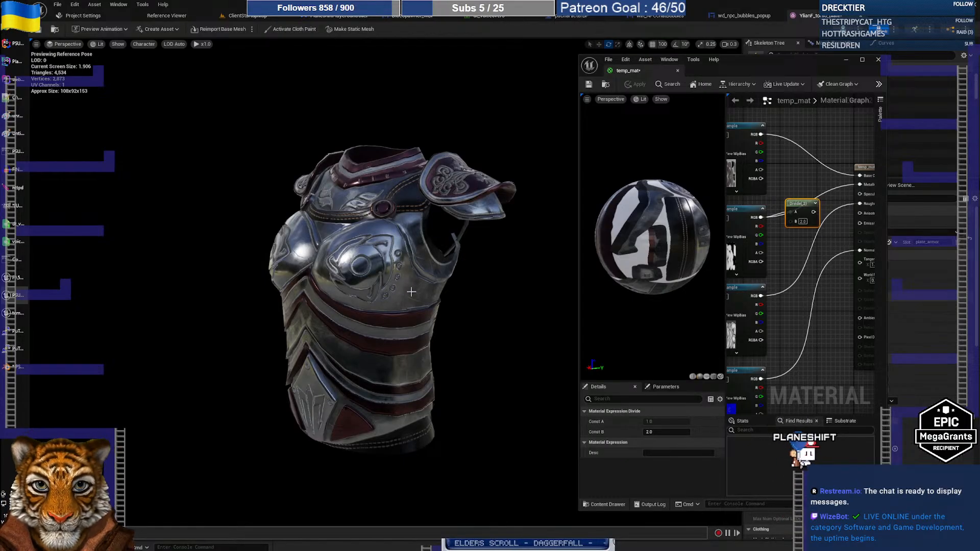
pyautogui.moveTo(393, 262); pyautogui.dragTo(187, 264, button='right')
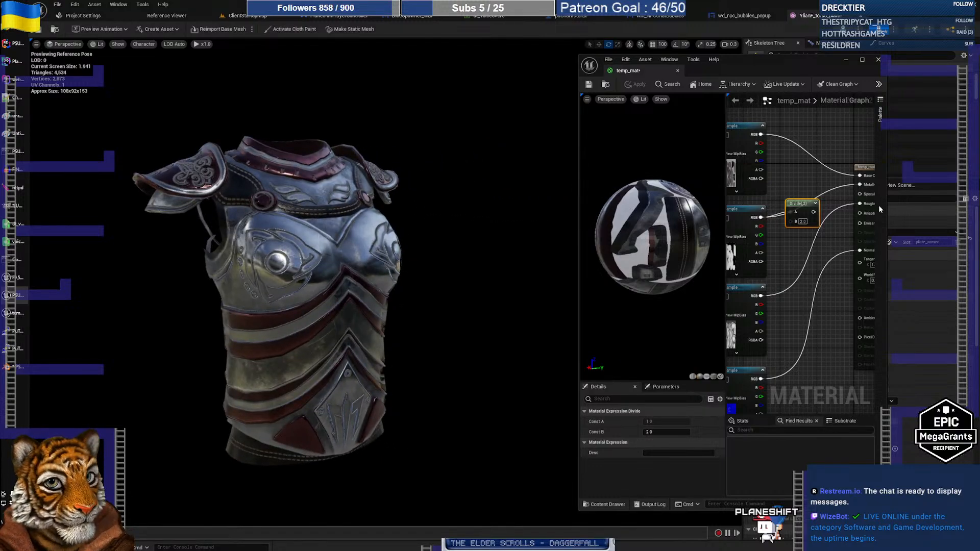
# Step: Set the Divide node's B to 1.5, route its output into Metallic, and check the armor's shading from several angles
pyautogui.click(822, 216)
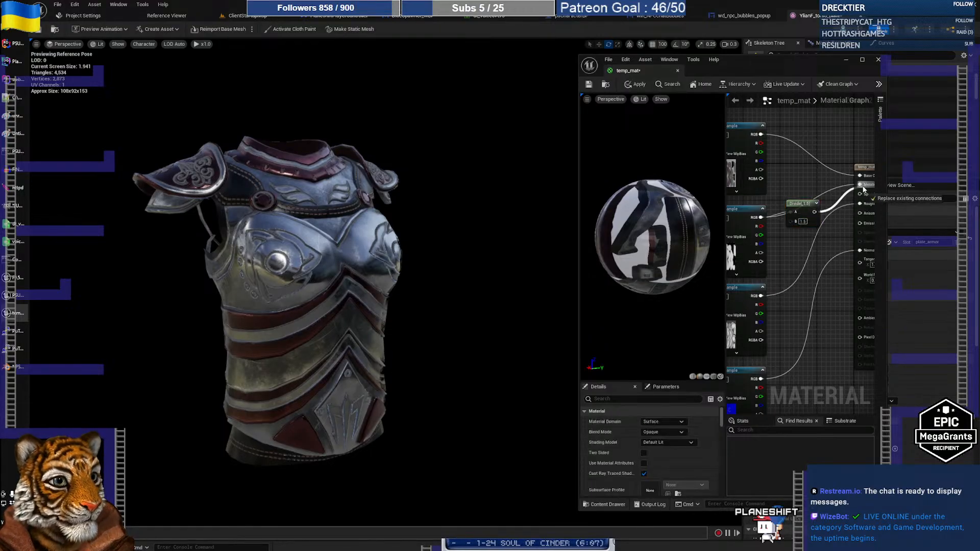
pyautogui.moveTo(862, 188); pyautogui.dragTo(863, 188)
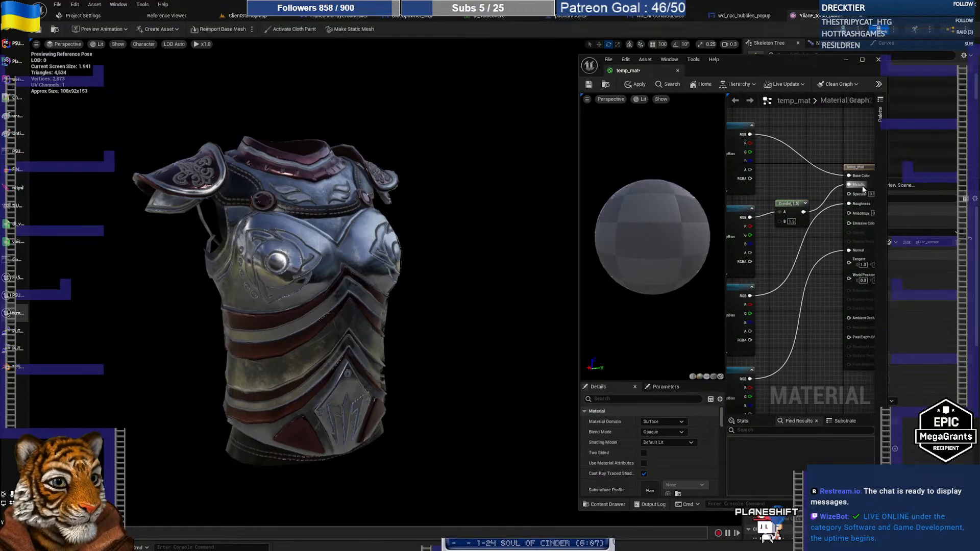
pyautogui.click(637, 86)
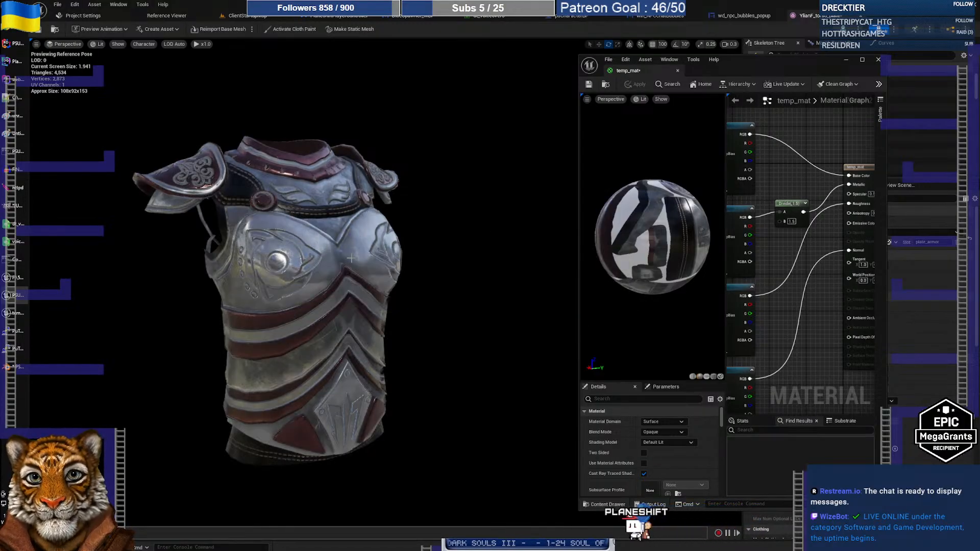
pyautogui.moveTo(326, 268); pyautogui.dragTo(702, 295)
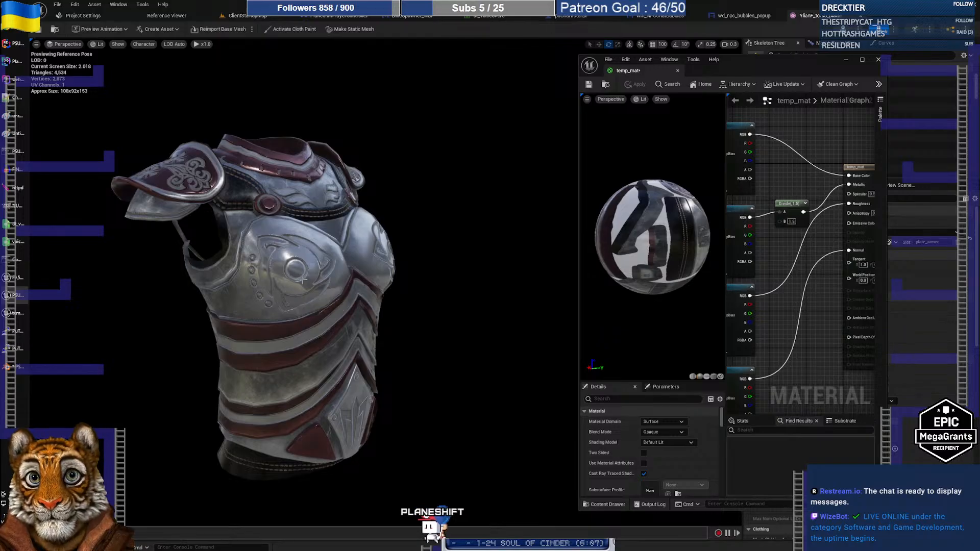
pyautogui.keyDown('alt'); pyautogui.moveTo(303, 279); pyautogui.dragTo(695, 293); pyautogui.keyUp('alt')
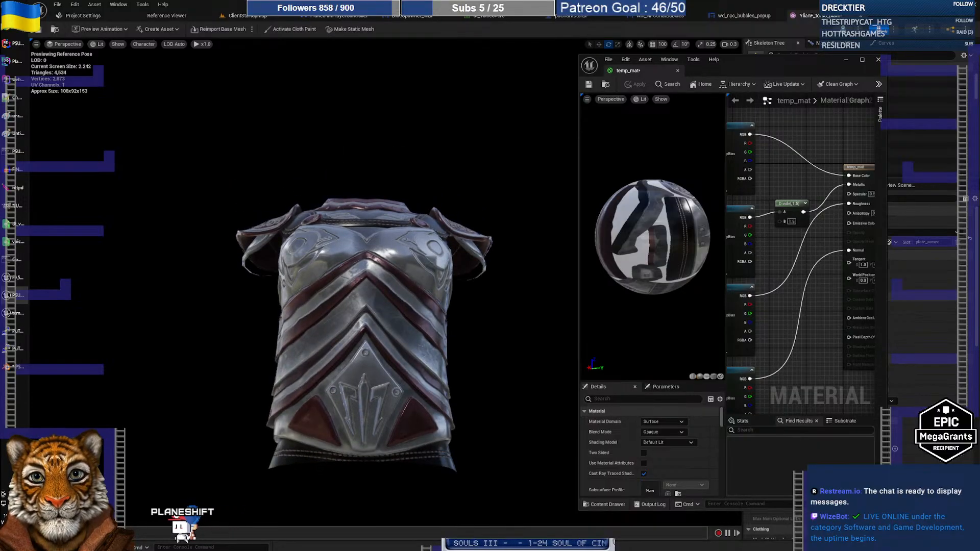
pyautogui.keyDown('alt'); pyautogui.moveTo(460, 285); pyautogui.dragTo(127, 334); pyautogui.keyUp('alt')
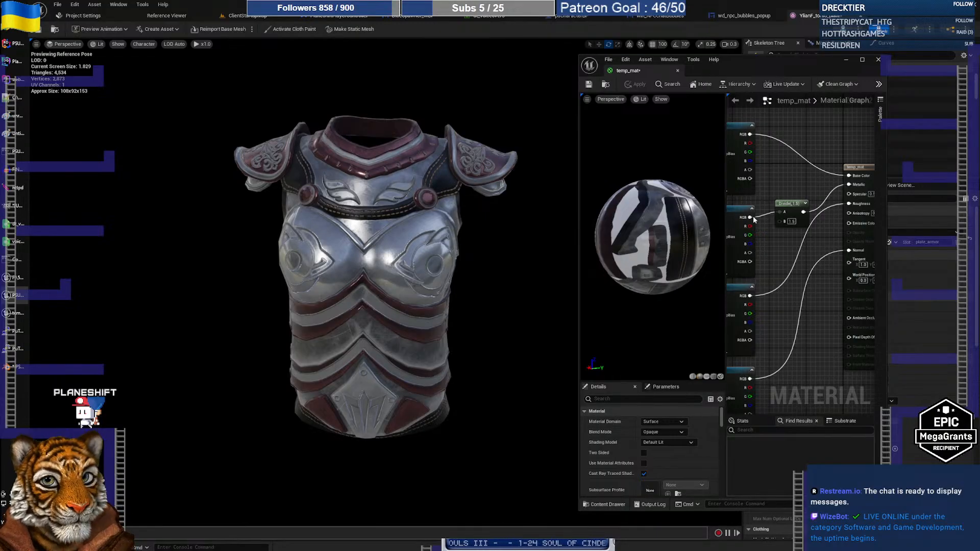
# Step: Widen the temp_mat editor window until the whole material output node fits in its graph
pyautogui.moveTo(737, 63); pyautogui.dragTo(653, 58)
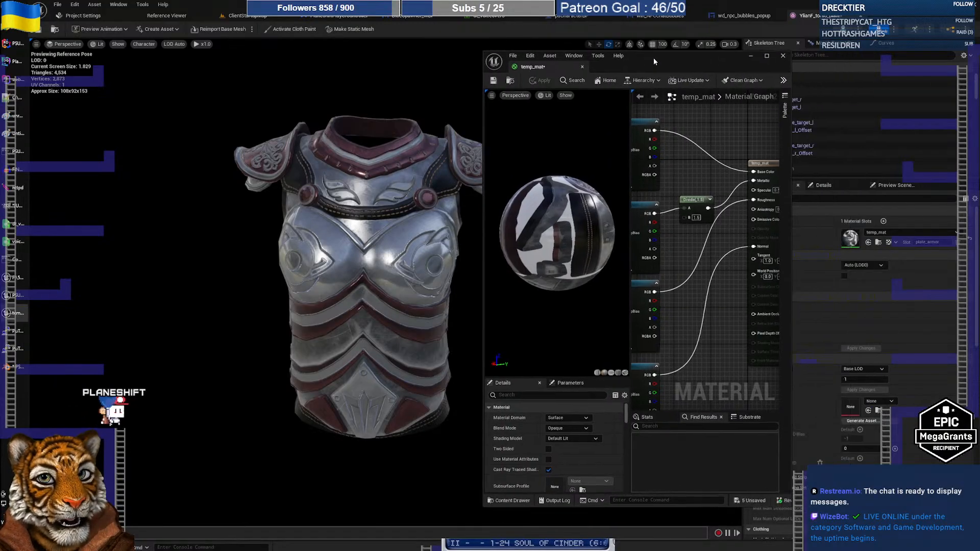
pyautogui.click(791, 169)
pyautogui.moveTo(790, 164); pyautogui.dragTo(929, 164)
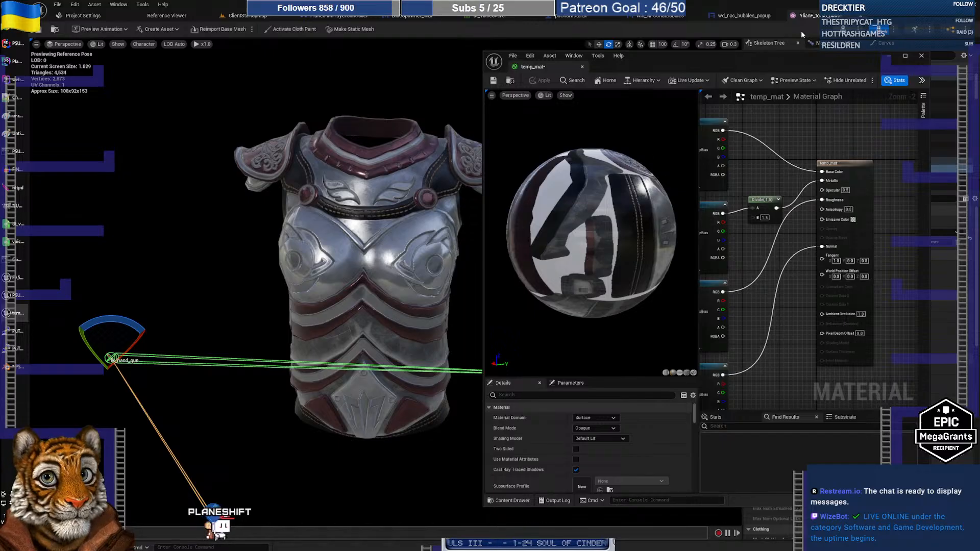
pyautogui.moveTo(719, 61); pyautogui.dragTo(729, 81)
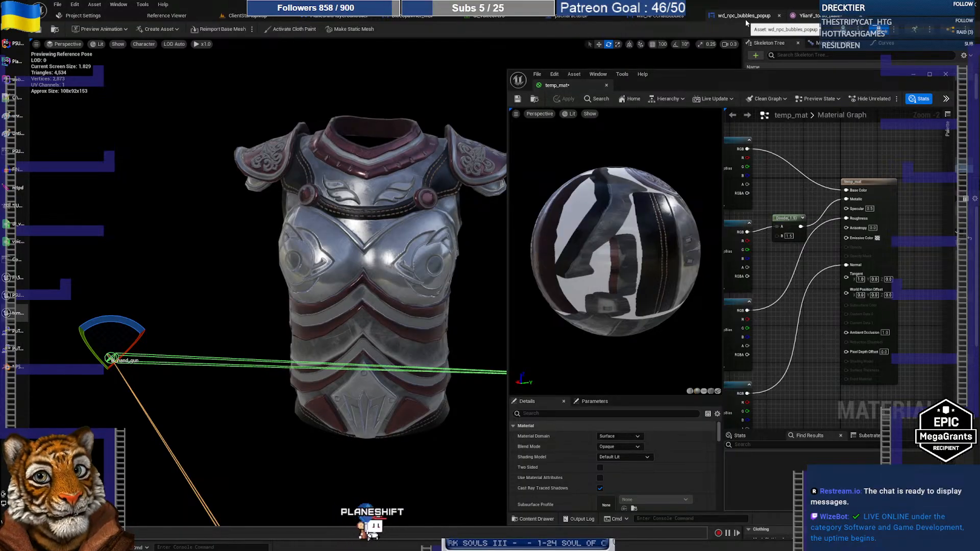
# Step: Open the YlianF torso plate material instance from the Material folder and place the temp_mat graph beside its parameters
pyautogui.click(252, 17)
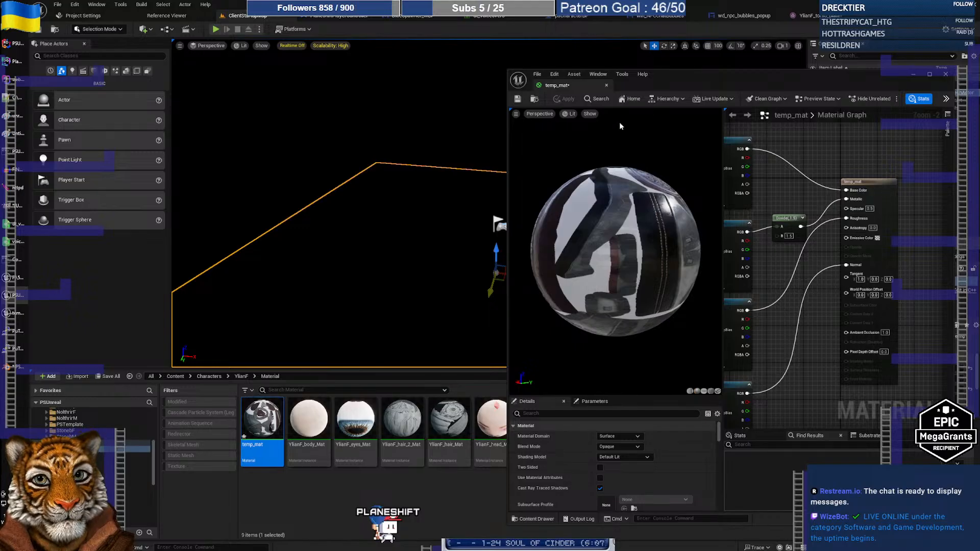
pyautogui.moveTo(665, 78); pyautogui.dragTo(829, 80)
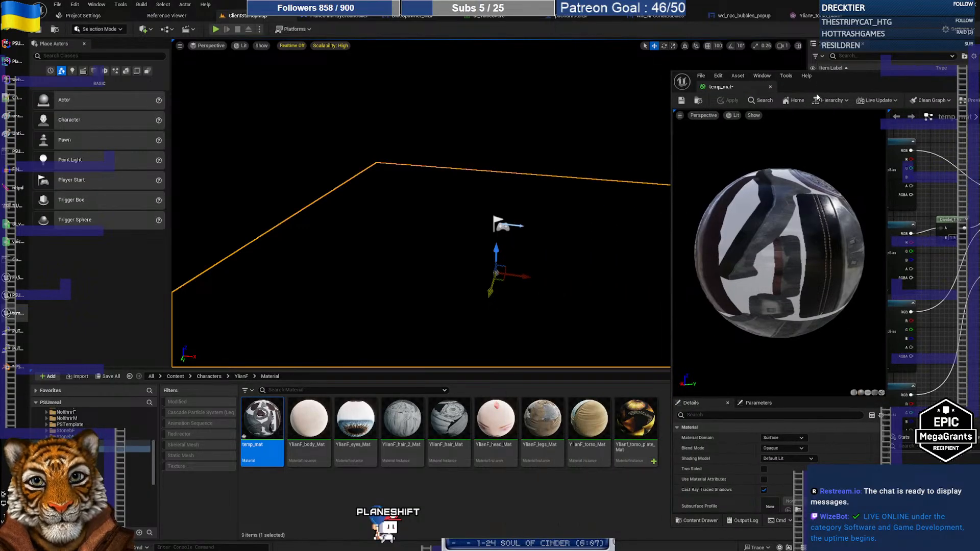
pyautogui.click(627, 421)
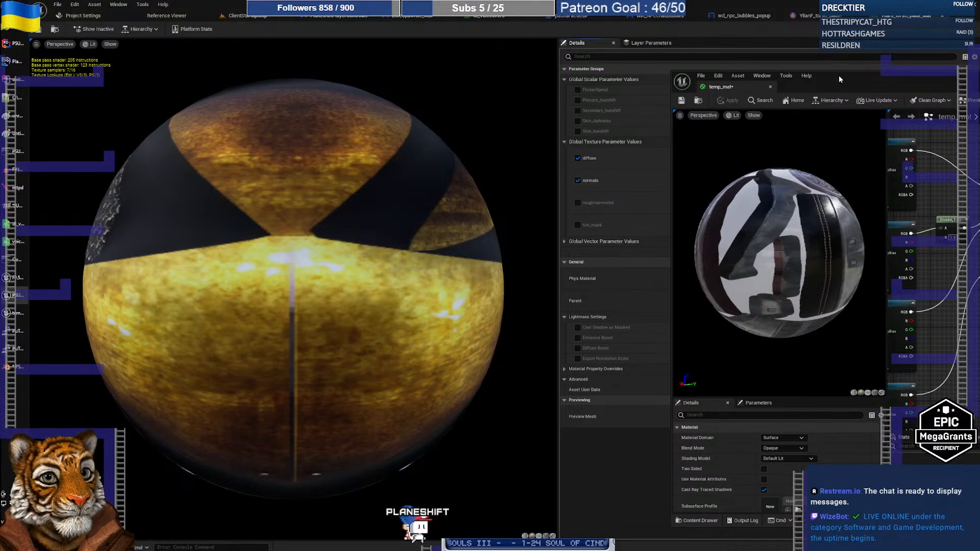
pyautogui.moveTo(838, 75); pyautogui.dragTo(270, 62)
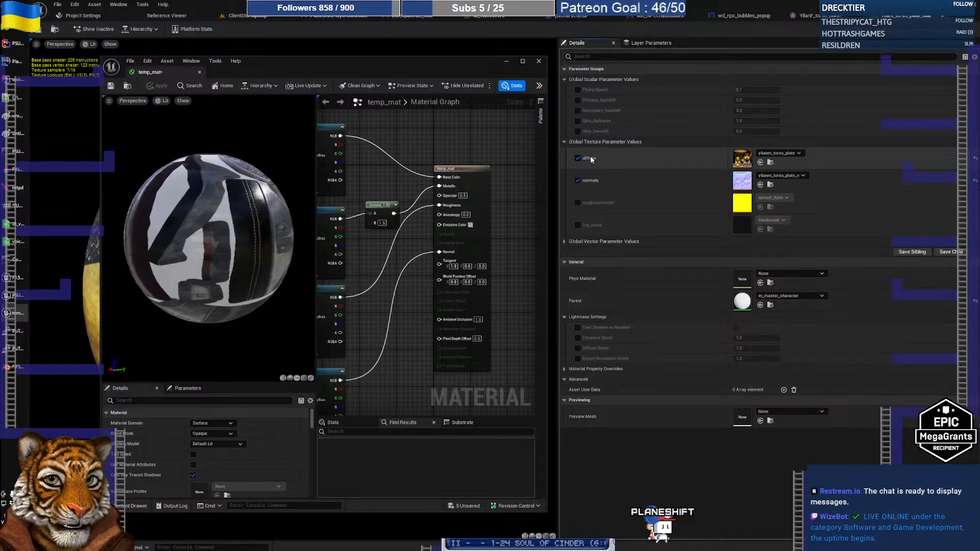
pyautogui.moveTo(381, 294); pyautogui.dragTo(424, 287, button='right')
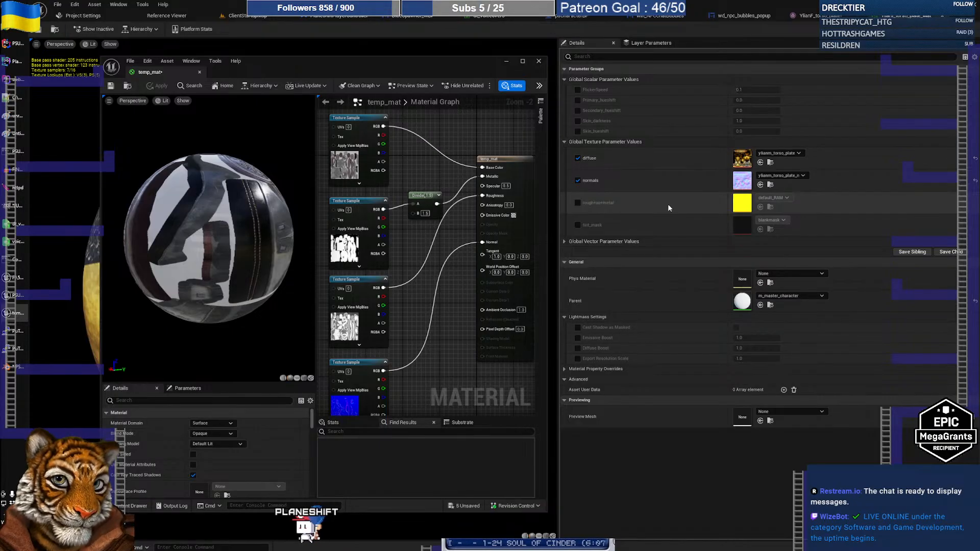
# Step: Assign the YlianF_torso_plate_T texture to the material instance's diffuse parameter
pyautogui.click(774, 153)
pyautogui.write('y')
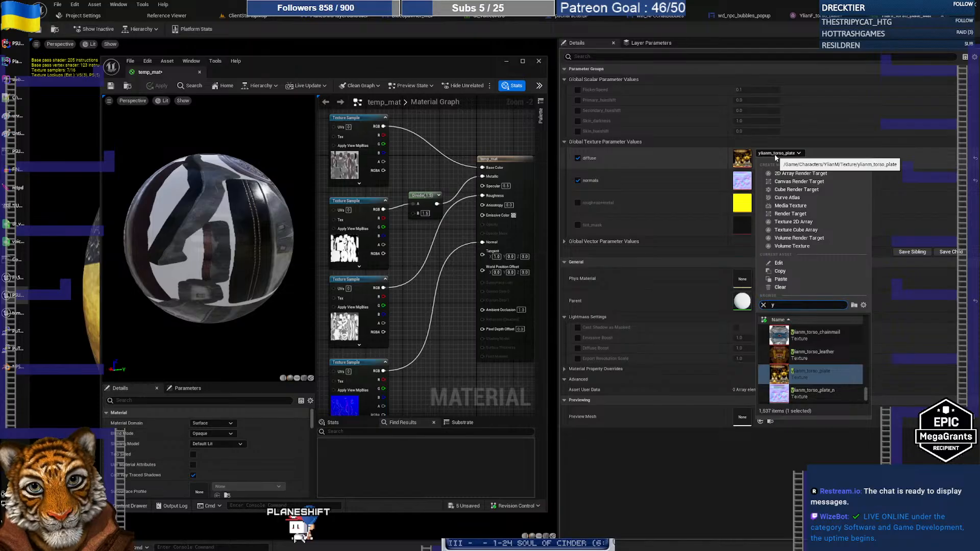
pyautogui.write('lianf plate')
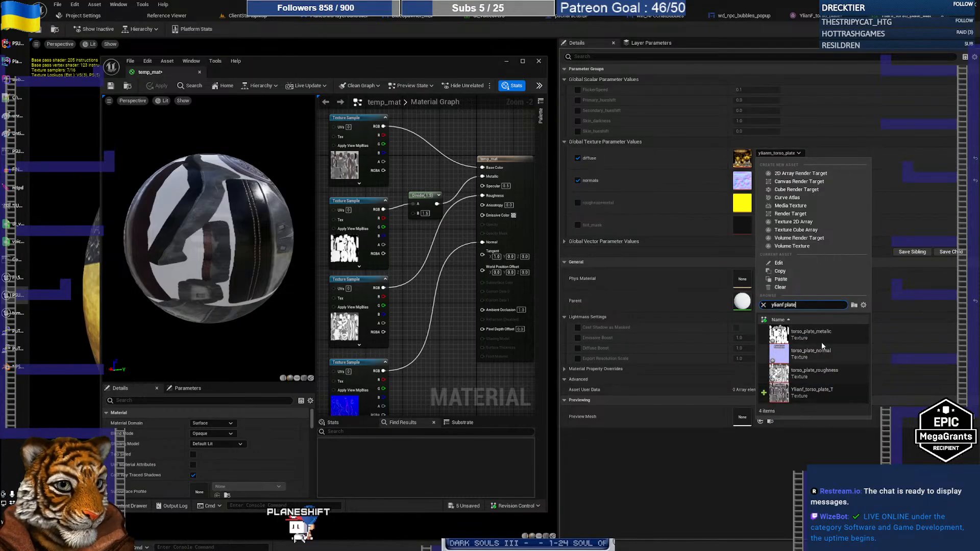
pyautogui.moveTo(820, 344)
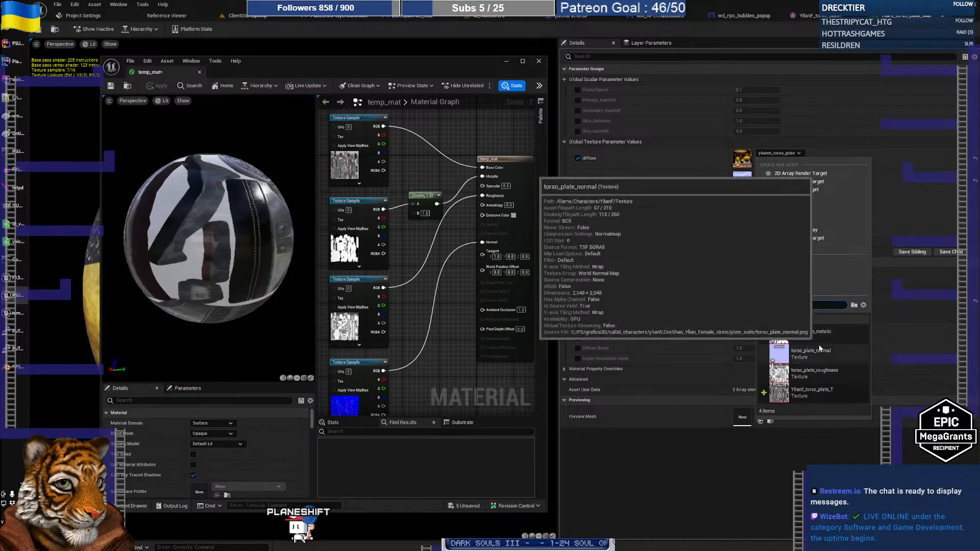
pyautogui.click(815, 389)
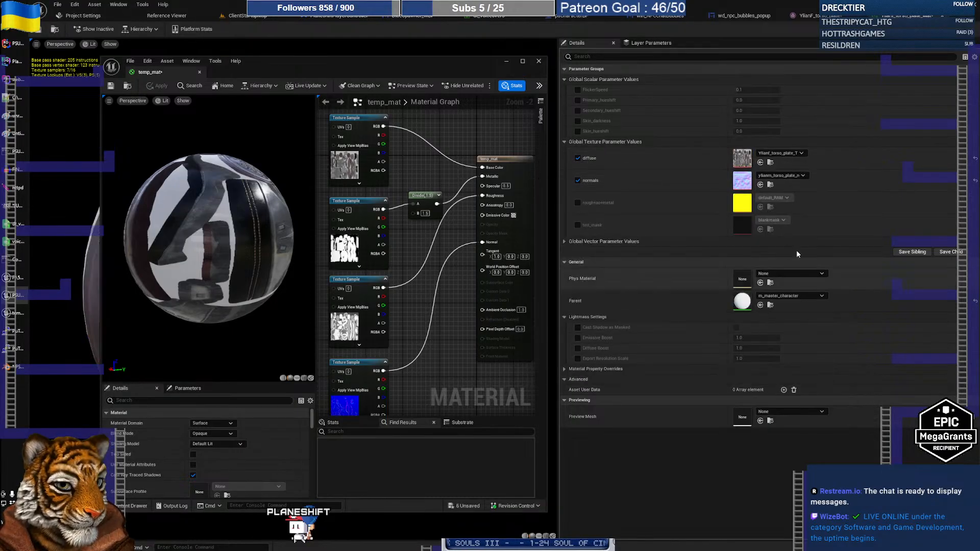
# Step: Assign the torso_plate_normal texture to the material instance's normals parameter
pyautogui.click(776, 175)
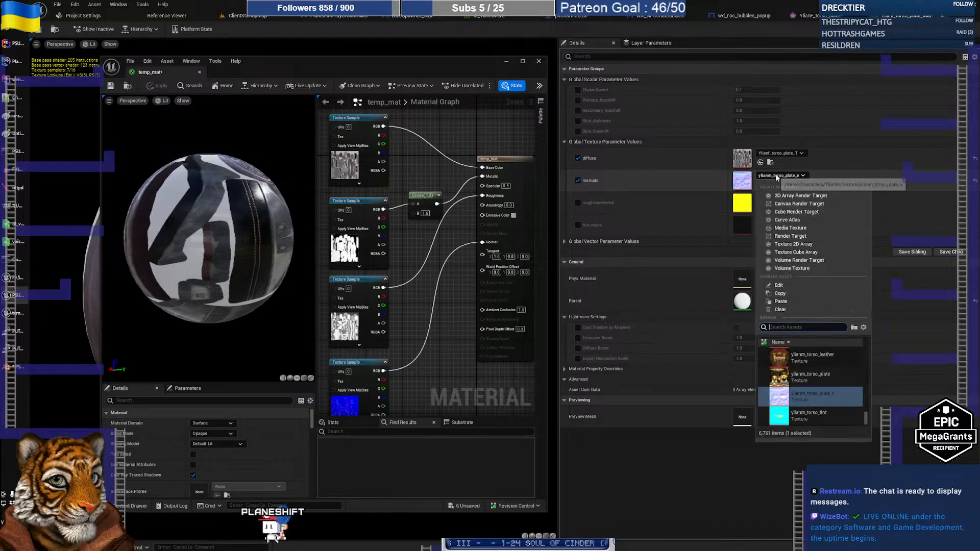
pyautogui.write('ylian')
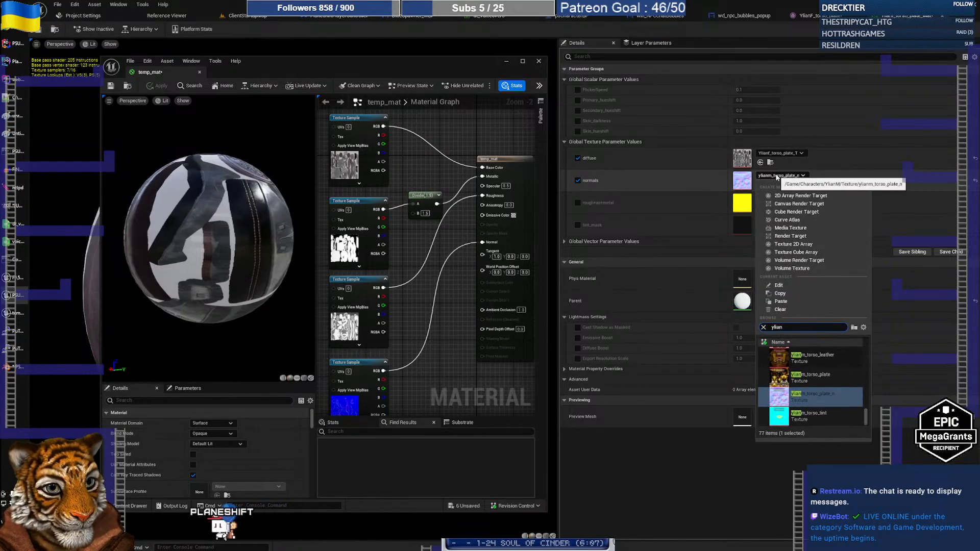
pyautogui.write('f tor')
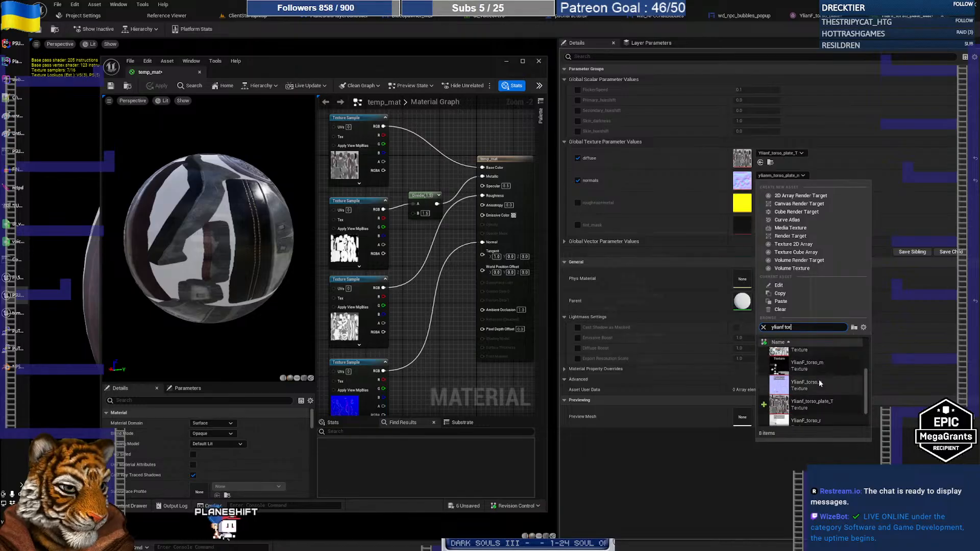
pyautogui.scroll(-1, 818, 379)
pyautogui.click(813, 357)
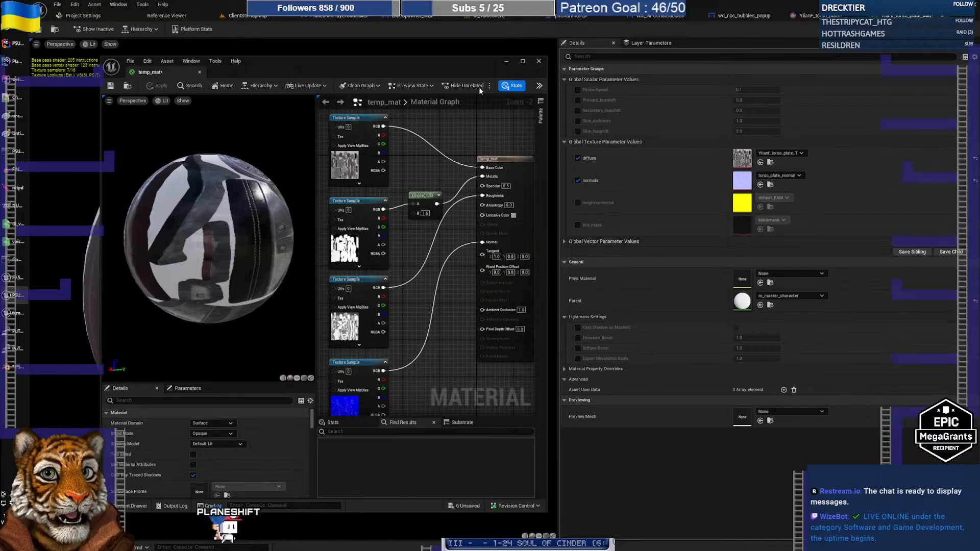
# Step: Minimize the temp_mat editor, inspect the plate textures around the preview sphere, and save the material instance
pyautogui.click(504, 62)
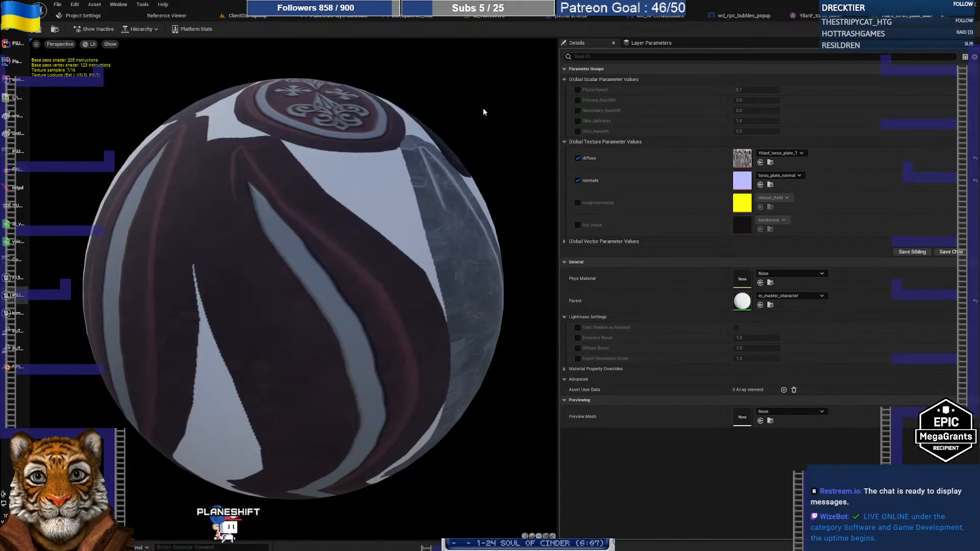
pyautogui.moveTo(483, 108); pyautogui.dragTo(357, 110)
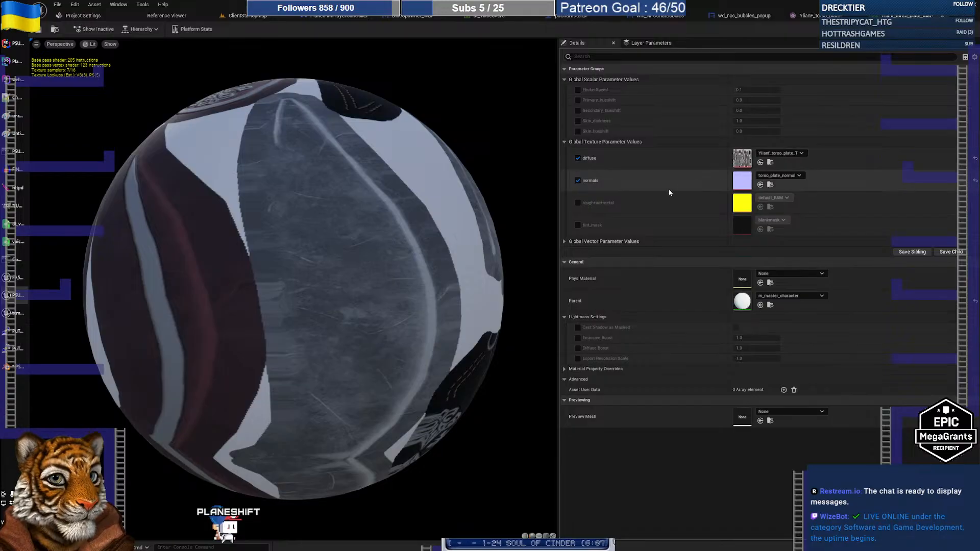
pyautogui.moveTo(323, 199); pyautogui.dragTo(500, 133)
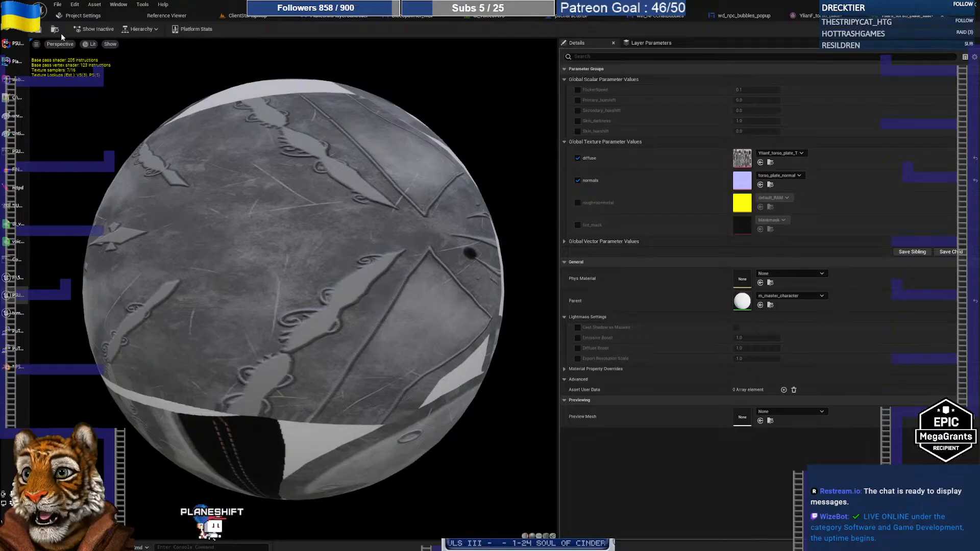
pyautogui.click(43, 33)
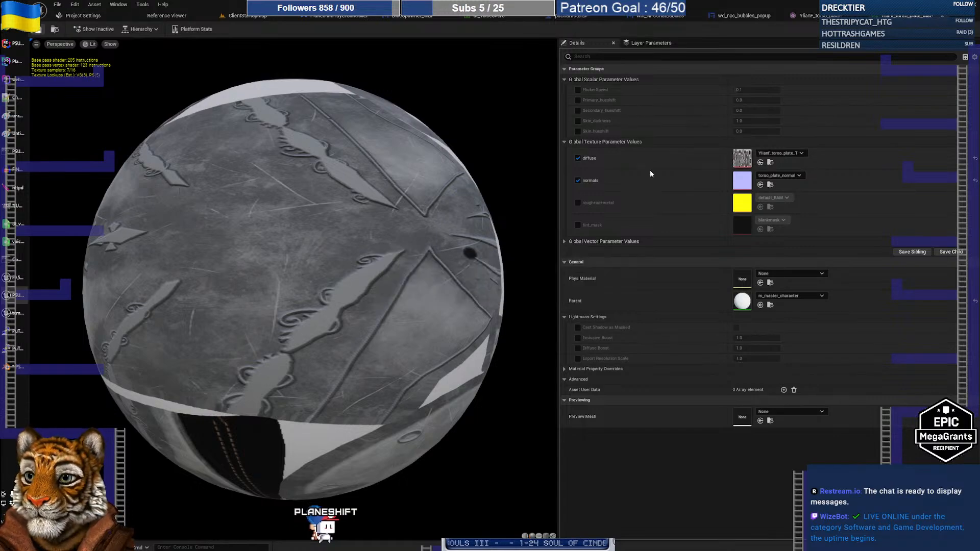
# Step: Replace temp_mat with the YlianF_torso_plate_Mat instance in the torso plate skeletal mesh's material slot
pyautogui.click(809, 18)
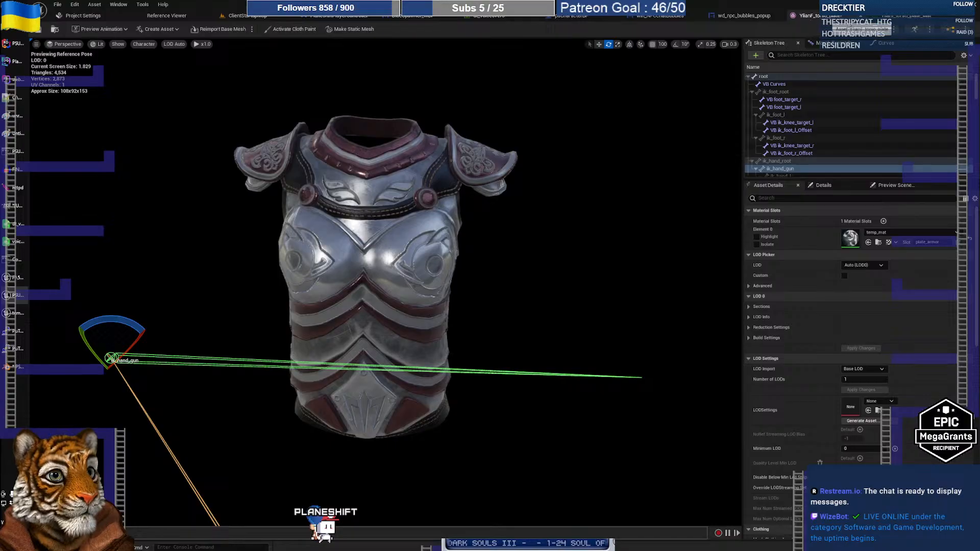
pyautogui.click(364, 250)
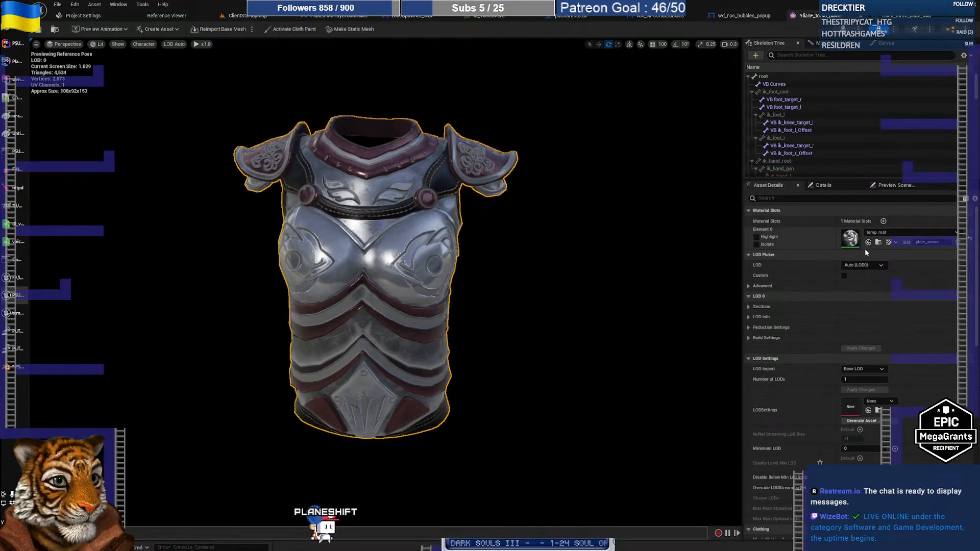
pyautogui.click(882, 234)
pyautogui.write('yal')
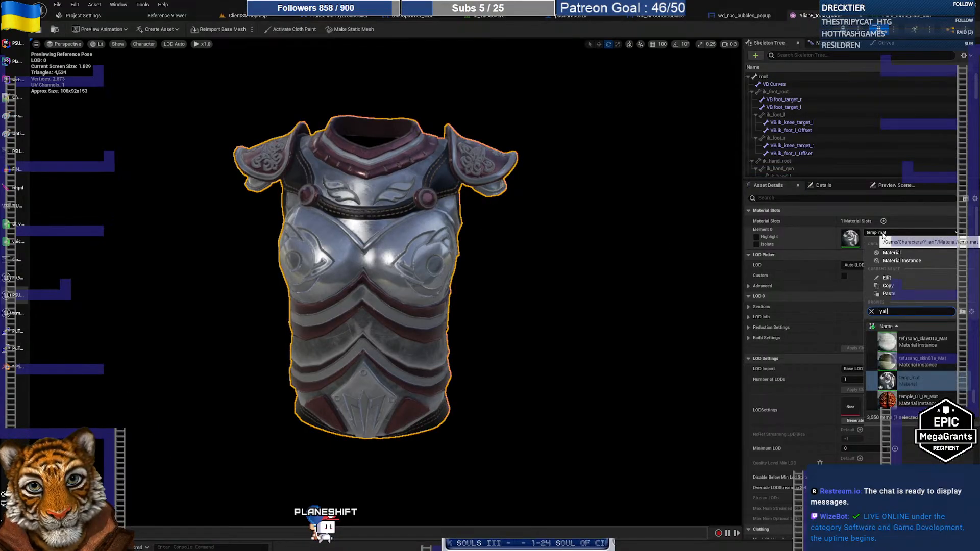
pyautogui.write('inf plate')
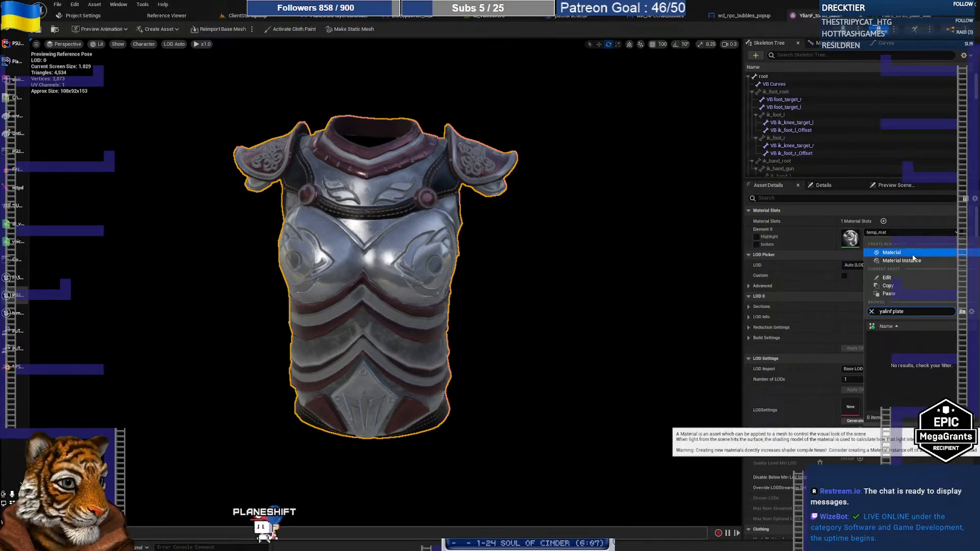
pyautogui.press('BackSpace')
pyautogui.press('BackSpace')
pyautogui.press('BackSpace')
pyautogui.press('BackSpace')
pyautogui.press('BackSpace')
pyautogui.press('BackSpace')
pyautogui.press('BackSpace')
pyautogui.press('BackSpace')
pyautogui.press('BackSpace')
pyautogui.press('BackSpace')
pyautogui.press('BackSpace')
pyautogui.write('lianf')
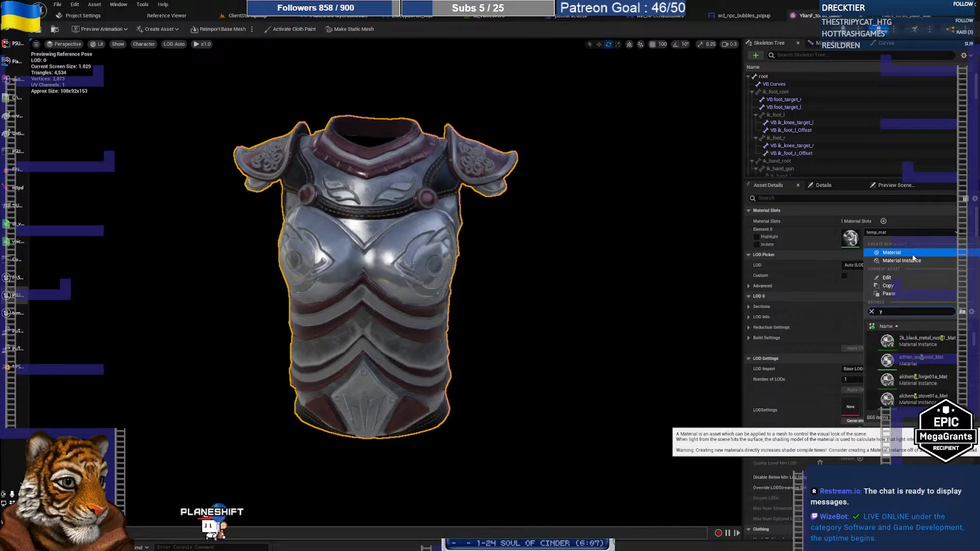
pyautogui.write(' plate')
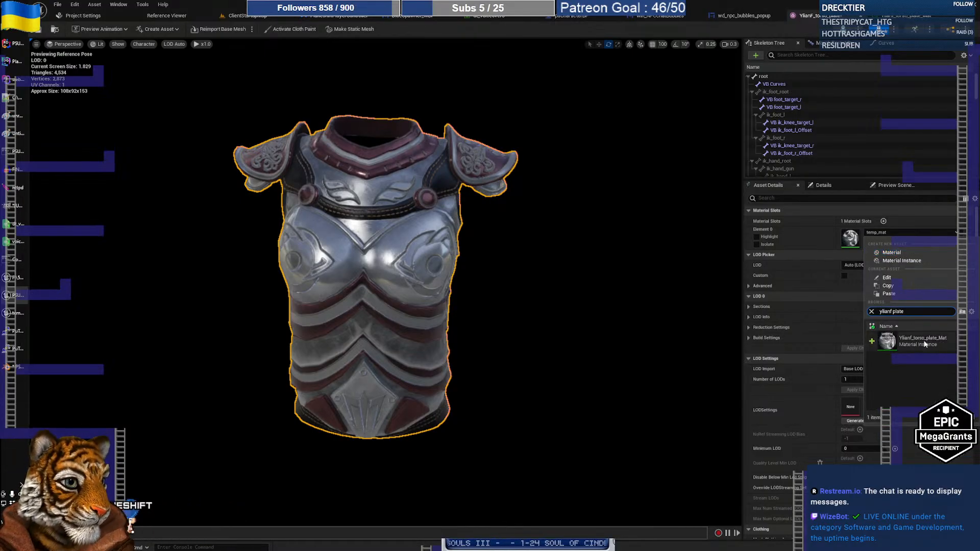
pyautogui.click(923, 341)
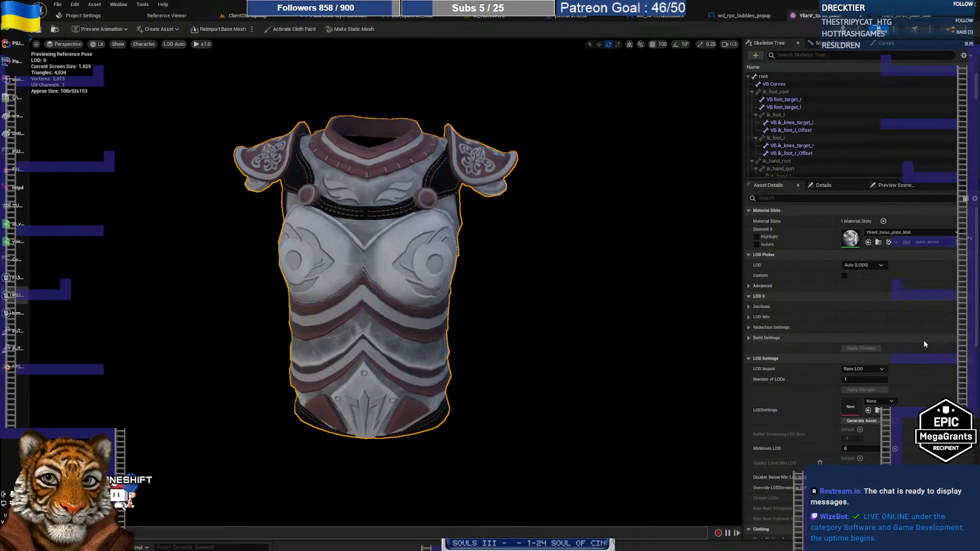
# Step: Examine the plate armor's new material from the front and side, and return to the ClientStartupMap level
pyautogui.moveTo(403, 261); pyautogui.dragTo(398, 327, button='right')
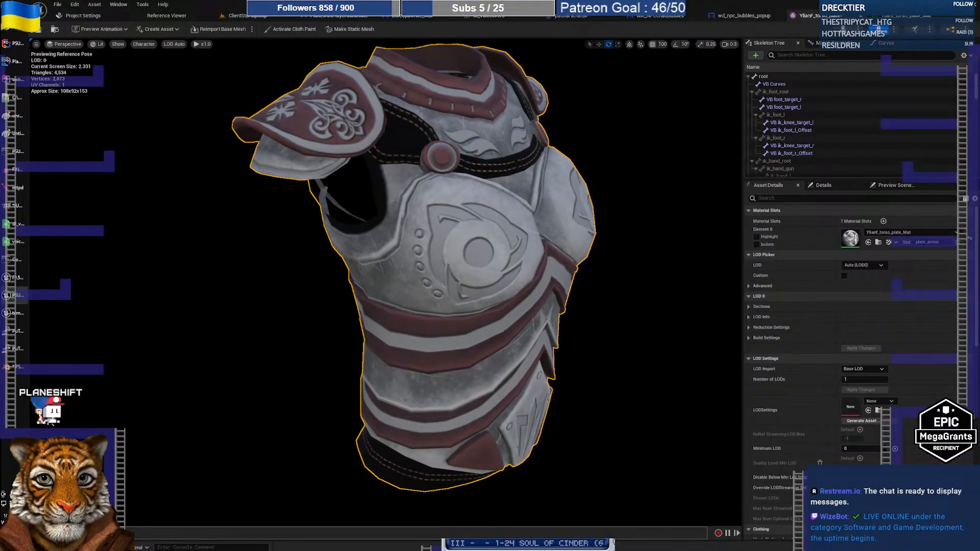
pyautogui.moveTo(395, 259); pyautogui.dragTo(402, 250, button='right')
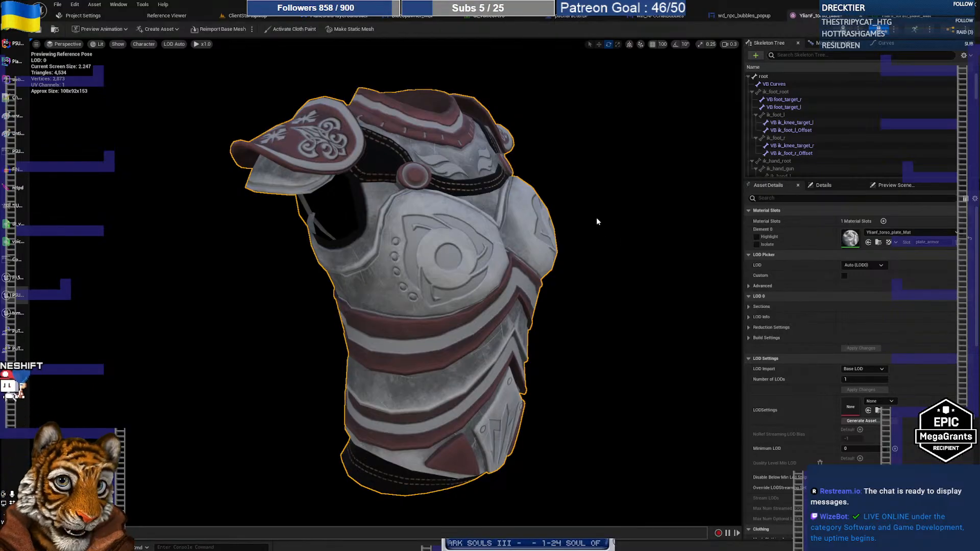
pyautogui.hotkey('ctrl', 'space')
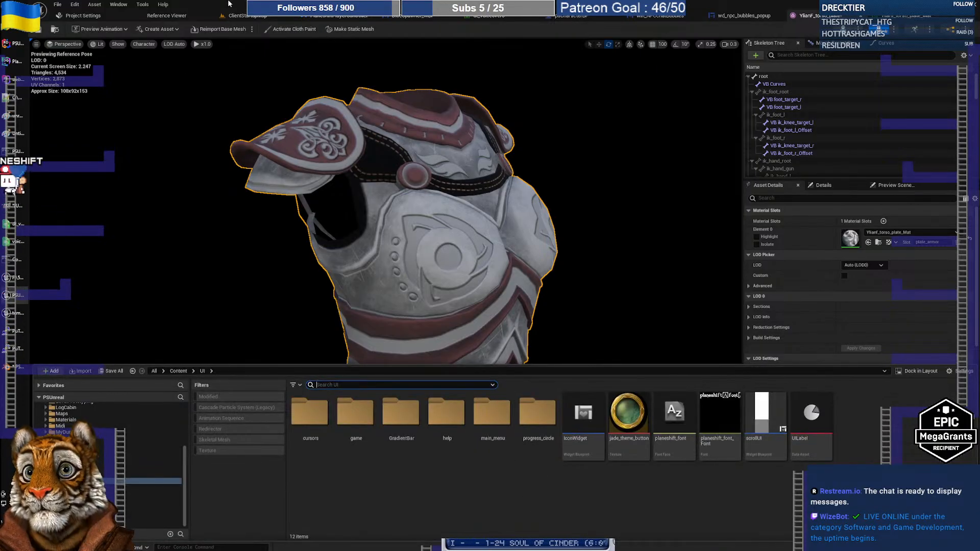
pyautogui.click(247, 15)
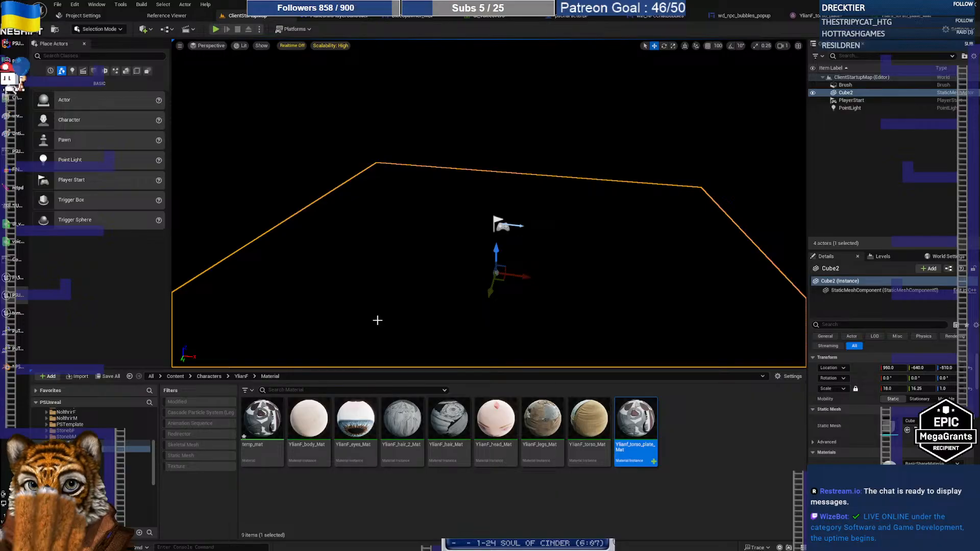
# Step: Open the torso_plate_roughness texture from the YlianF character's Texture folder for inspection
pyautogui.click(449, 515)
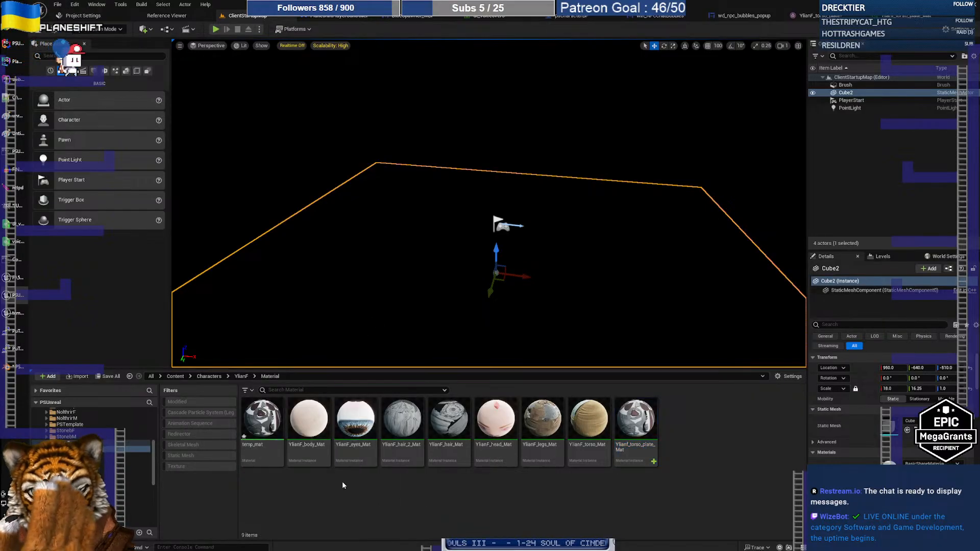
pyautogui.click(125, 460)
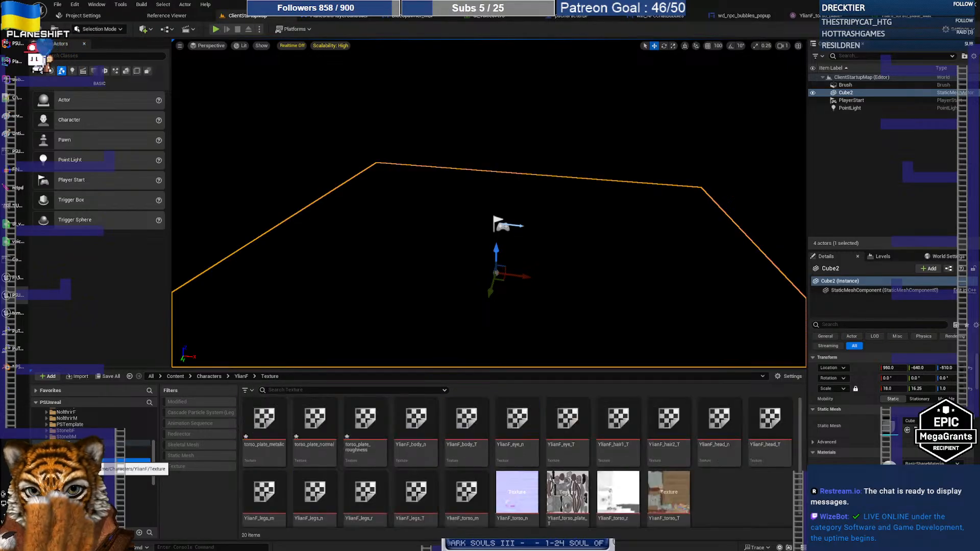
pyautogui.click(364, 424)
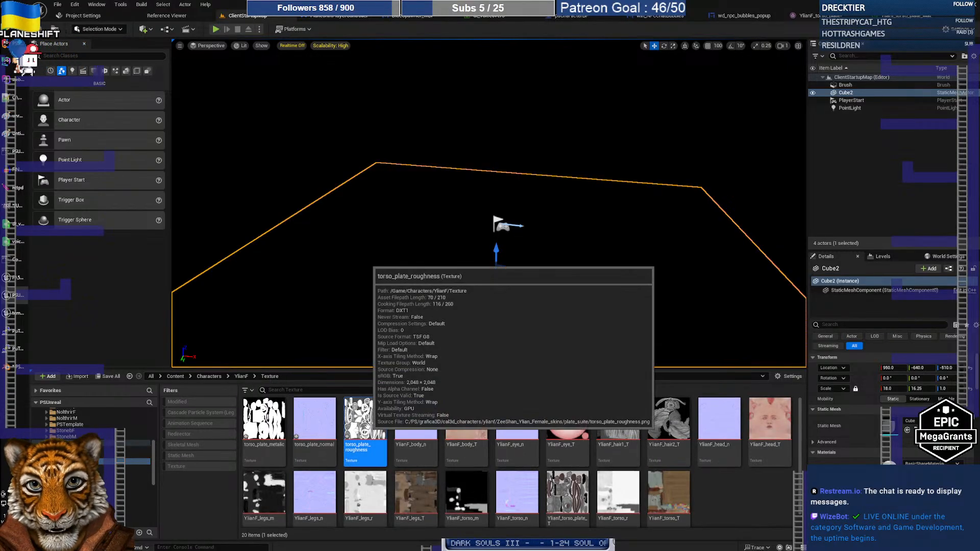
pyautogui.doubleClick(372, 424)
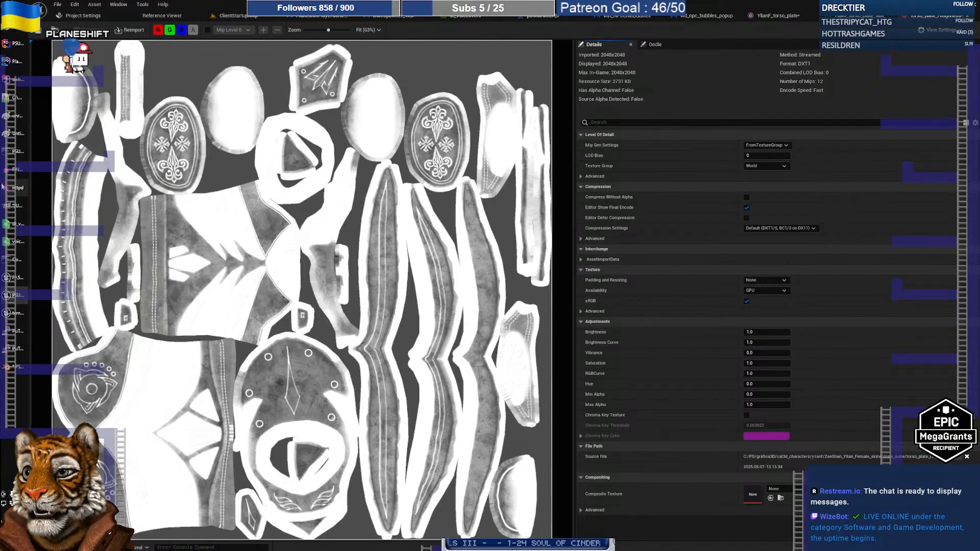
# Step: Switch to GIMP and close the two untitled images, the armour sketch and the purple robe, discarding their changes
pyautogui.click(7, 205)
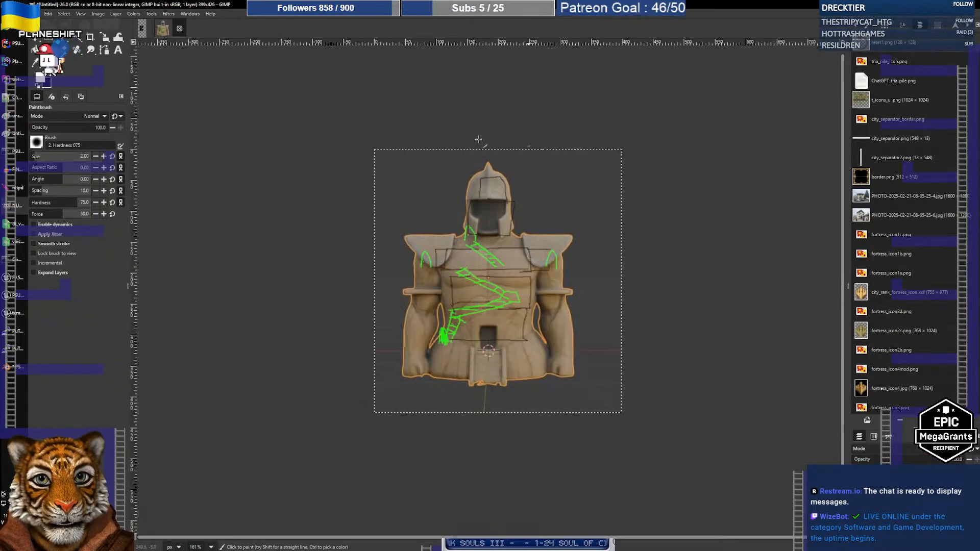
pyautogui.click(179, 28)
pyautogui.click(512, 314)
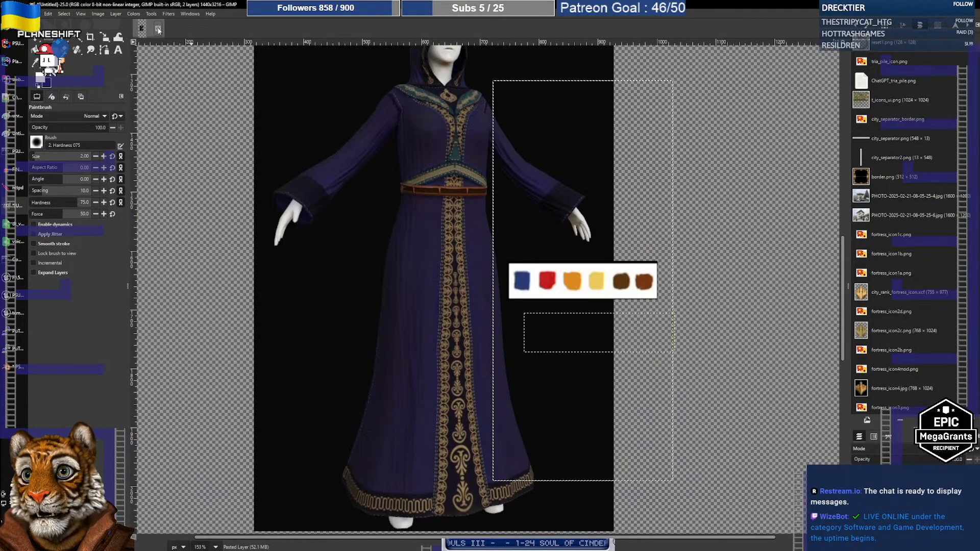
pyautogui.click(158, 28)
pyautogui.click(522, 313)
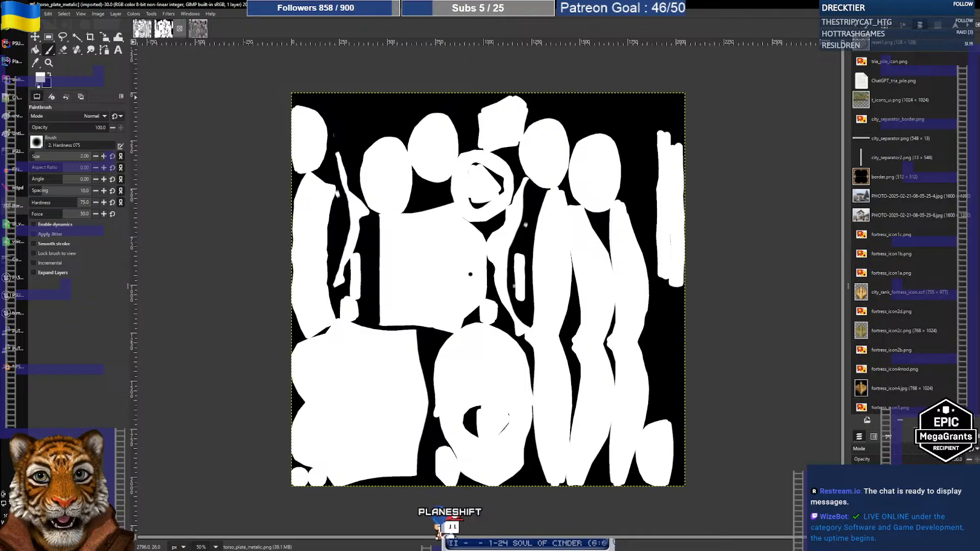
# Step: Compare the torso plate's metallic texture with its base color texture by alternating between the two images
pyautogui.click(194, 29)
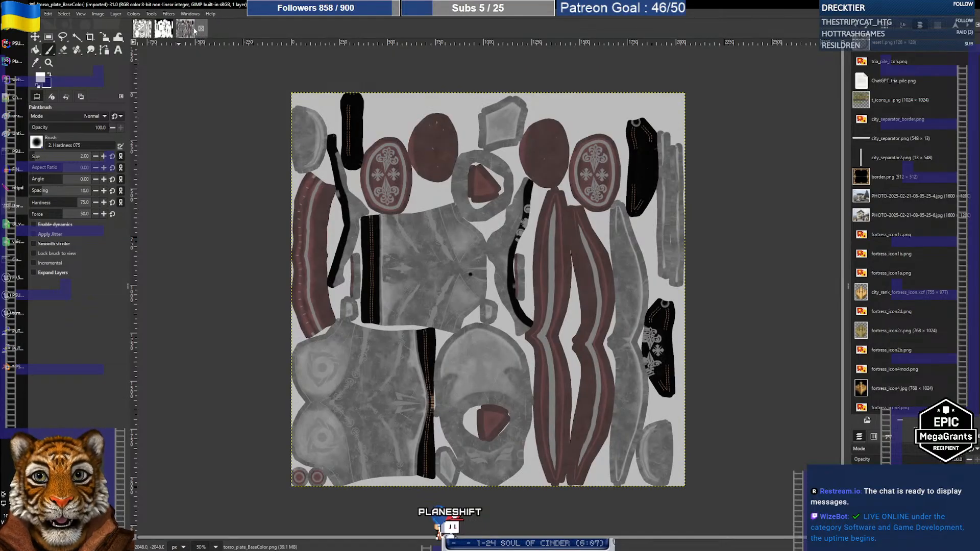
pyautogui.click(163, 30)
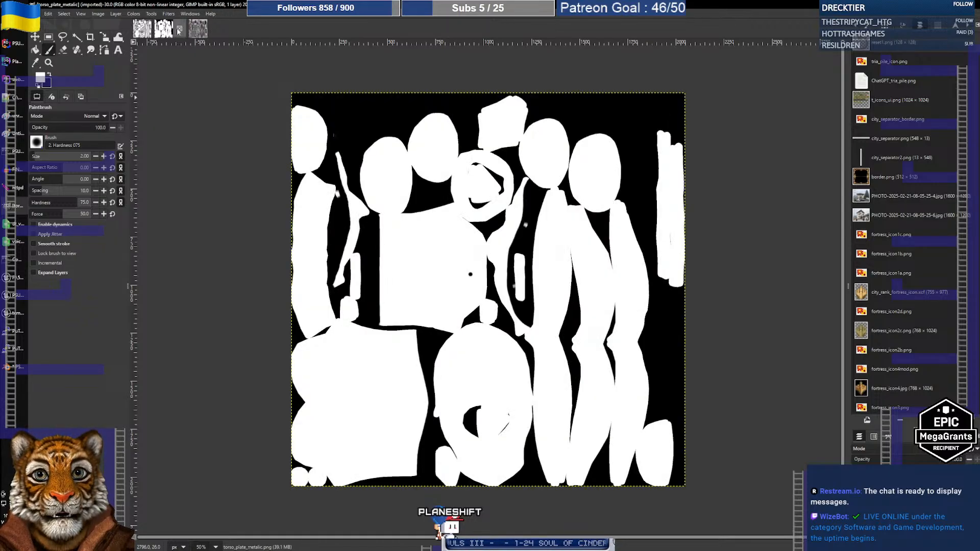
pyautogui.click(197, 31)
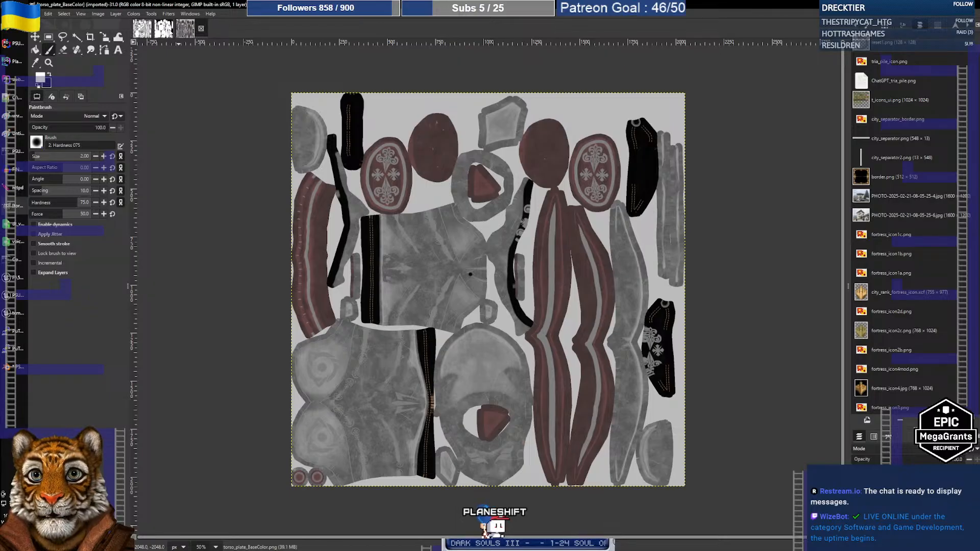
pyautogui.click(164, 30)
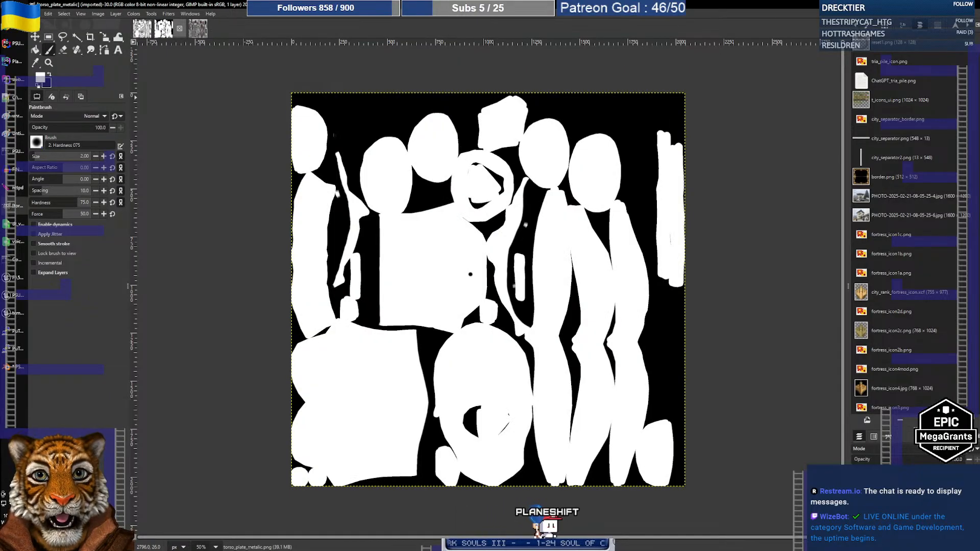
pyautogui.click(196, 31)
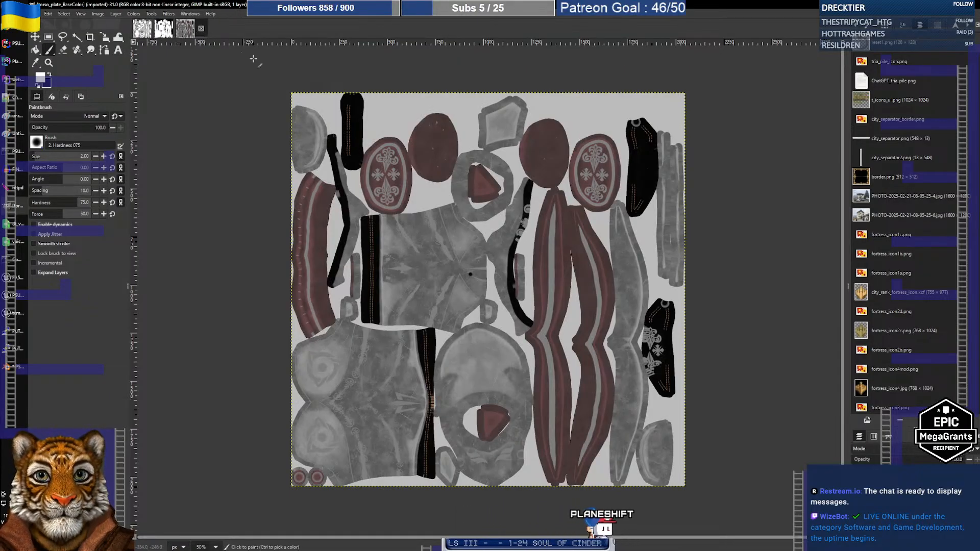
# Step: Overlay a copy of the whole base color texture on the metallic image as a comparison layer, and delete that layer
pyautogui.hotkey('ctrl', 'a')
pyautogui.hotkey('ctrl', 'c')
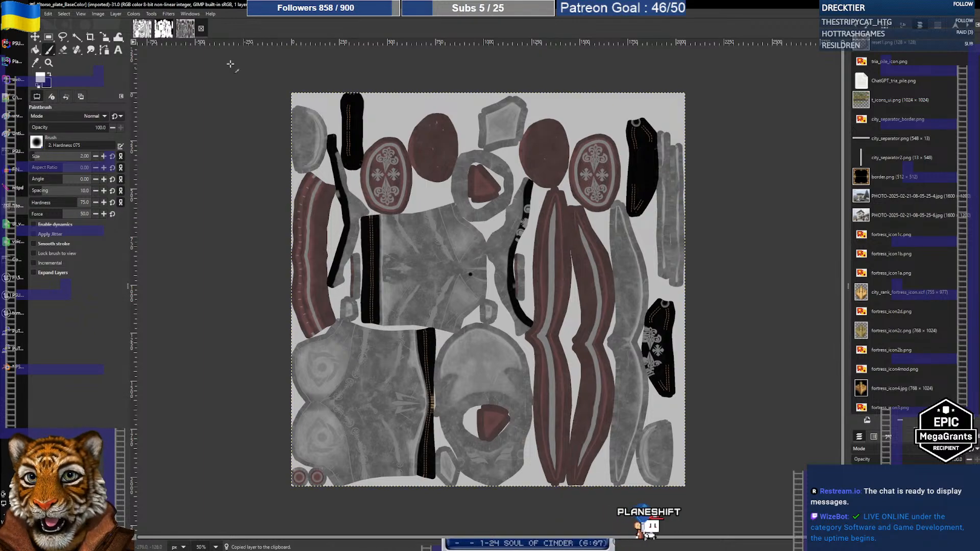
pyautogui.click(170, 34)
pyautogui.hotkey('ctrl', 'v')
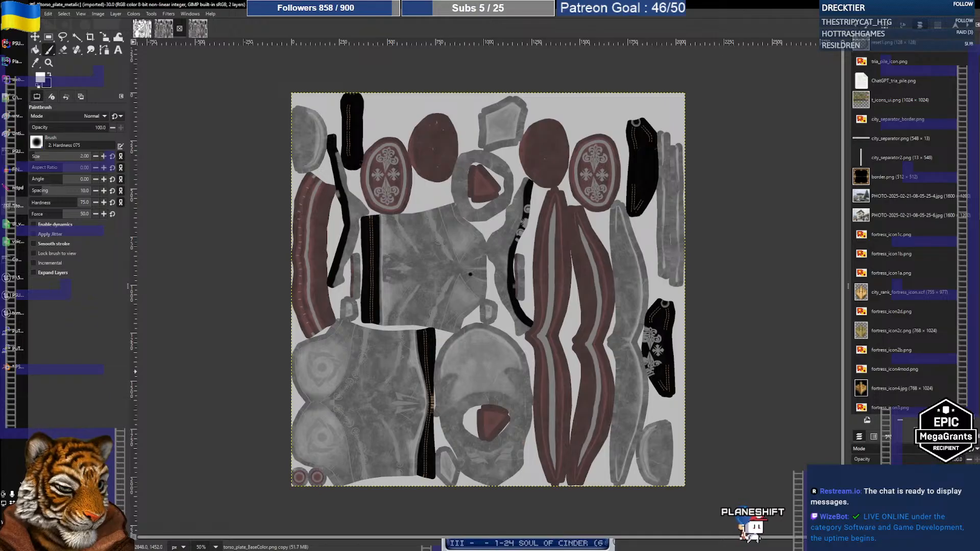
pyautogui.click(903, 449)
pyautogui.click(902, 448)
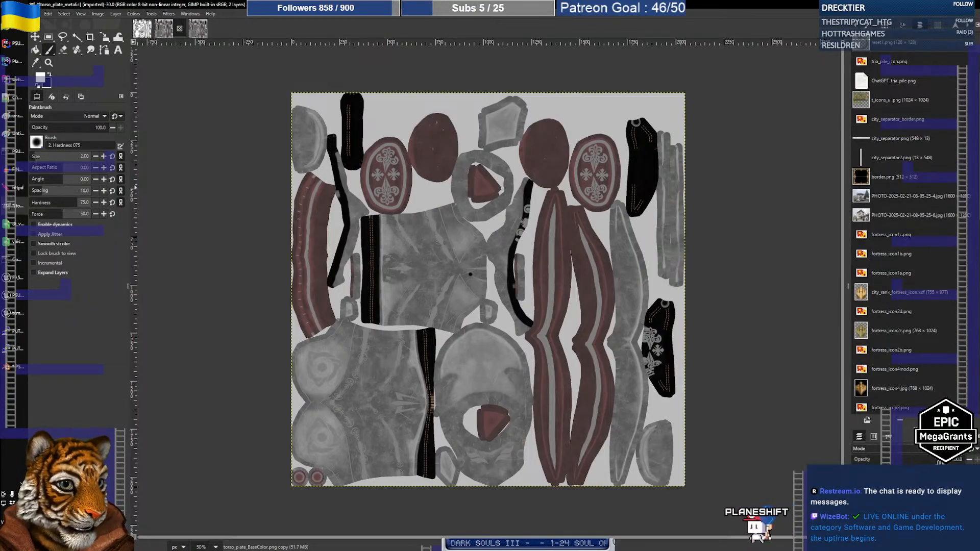
pyautogui.moveTo(938, 461); pyautogui.dragTo(977, 461)
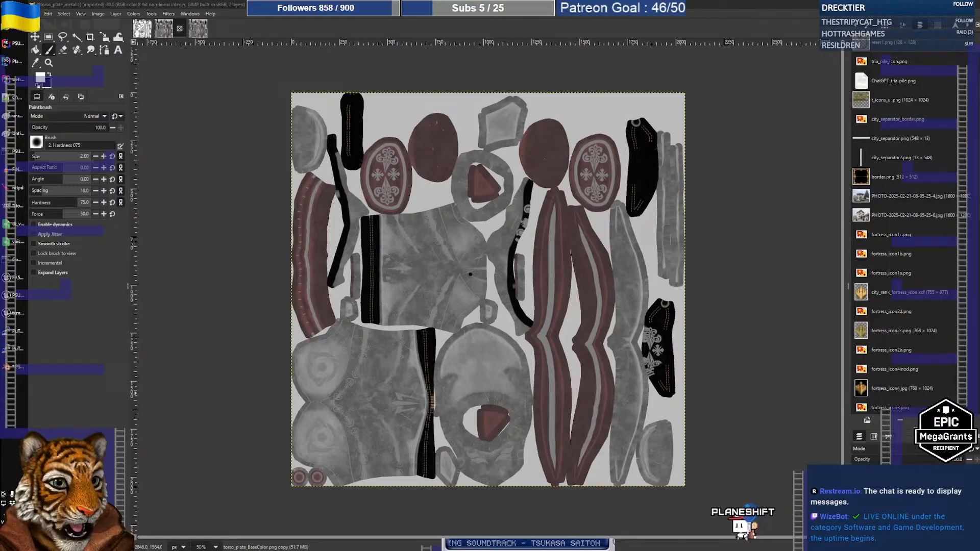
pyautogui.rightClick(929, 484)
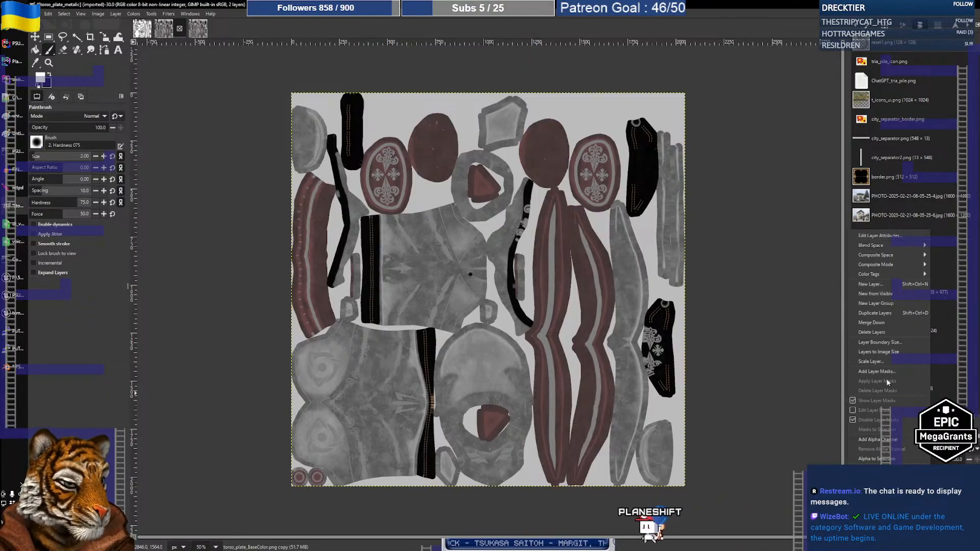
pyautogui.click(886, 332)
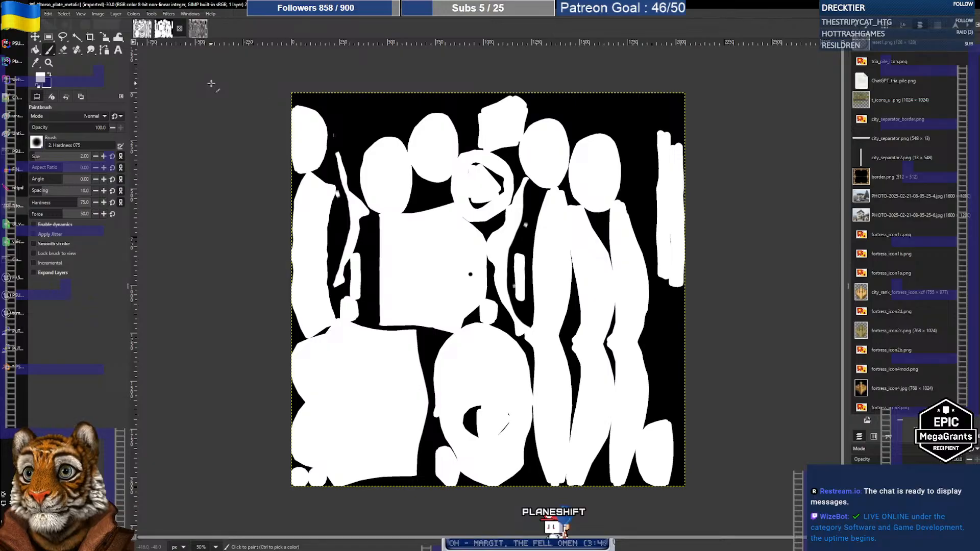
# Step: Switch to the browser and save the pending wiki edit to the "Tests on AI voice generation (May 2025)" section
pyautogui.click(4, 32)
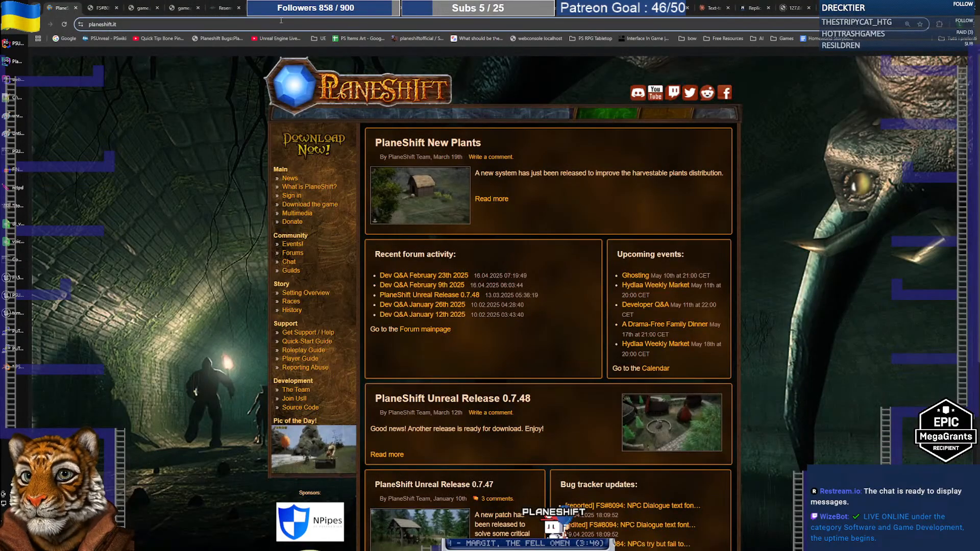
pyautogui.click(305, 9)
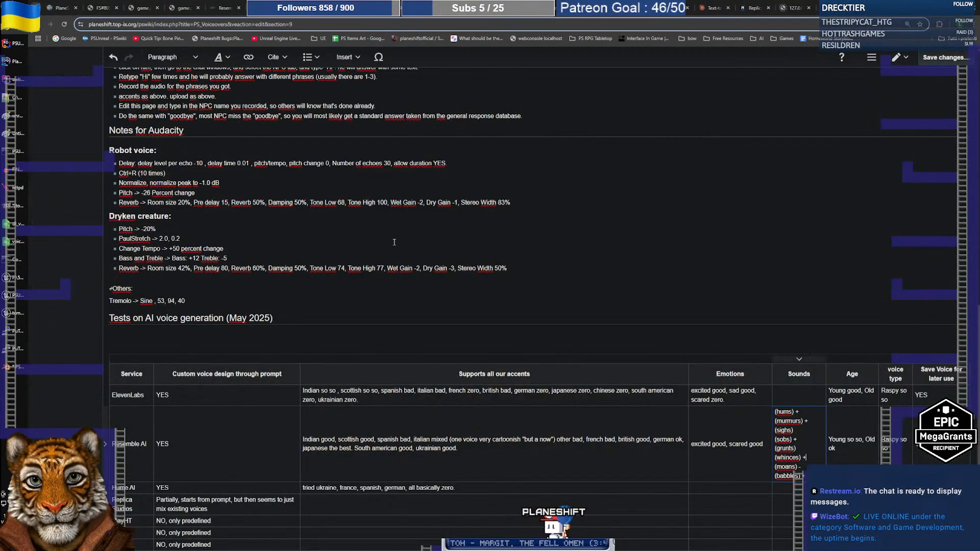
pyautogui.click(933, 58)
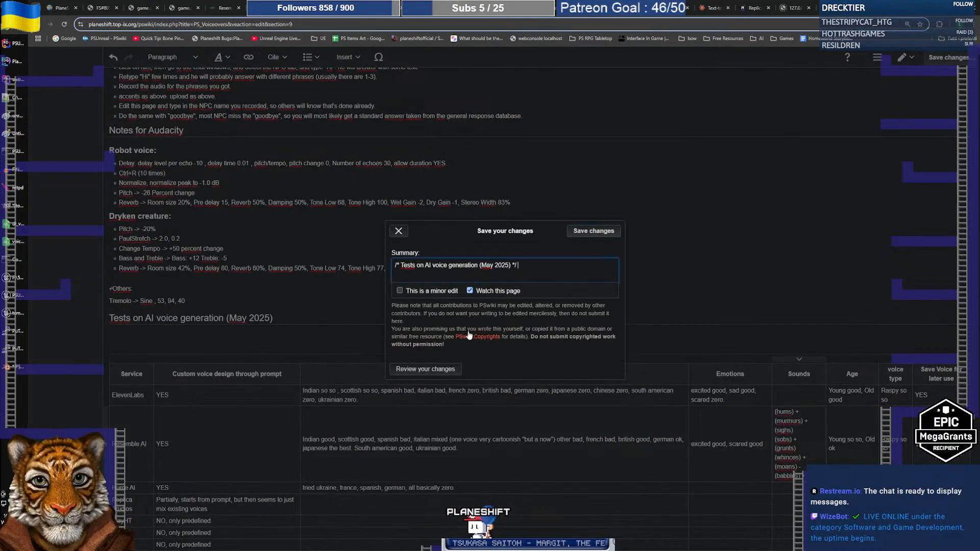
pyautogui.click(590, 231)
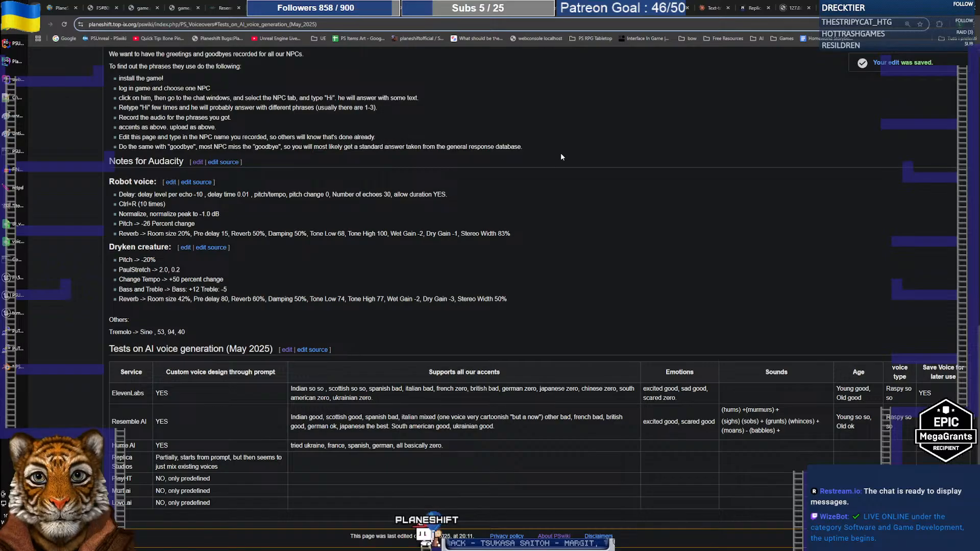
# Step: Search the wiki for "ambient occlusion" and read the RAM map channel conventions on the Unreal Materials and Textures page
pyautogui.scroll(15, 554, 204)
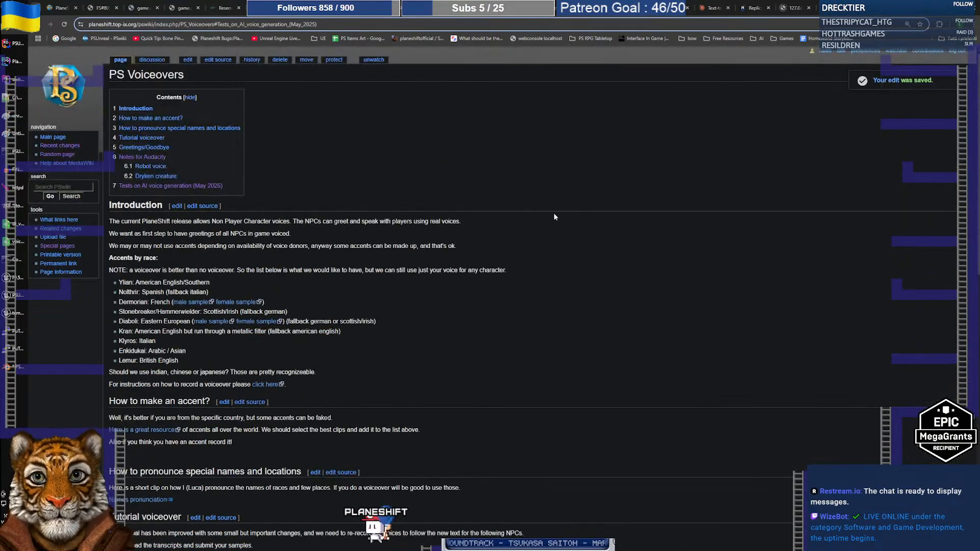
pyautogui.click(70, 187)
pyautogui.write('amb')
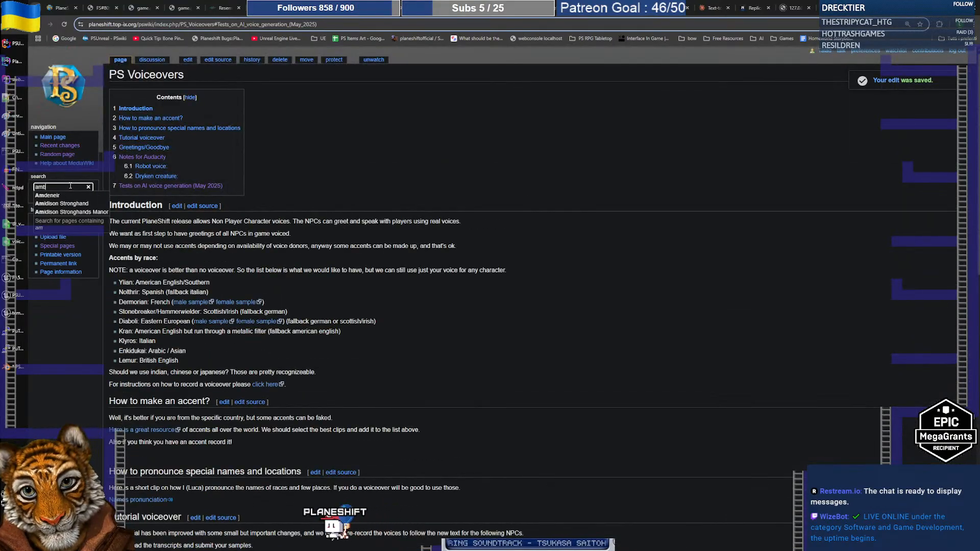
pyautogui.write('ient occlusion')
pyautogui.press('Return')
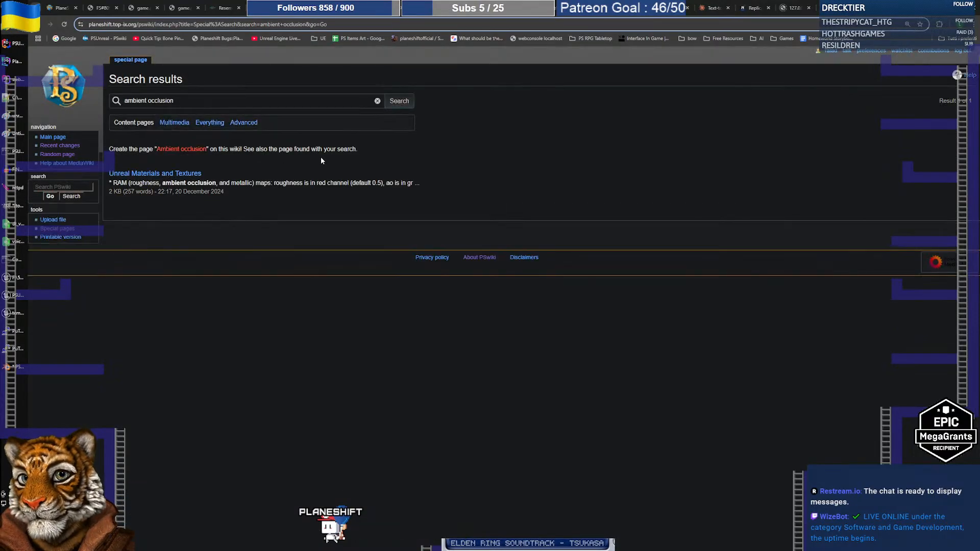
pyautogui.click(174, 174)
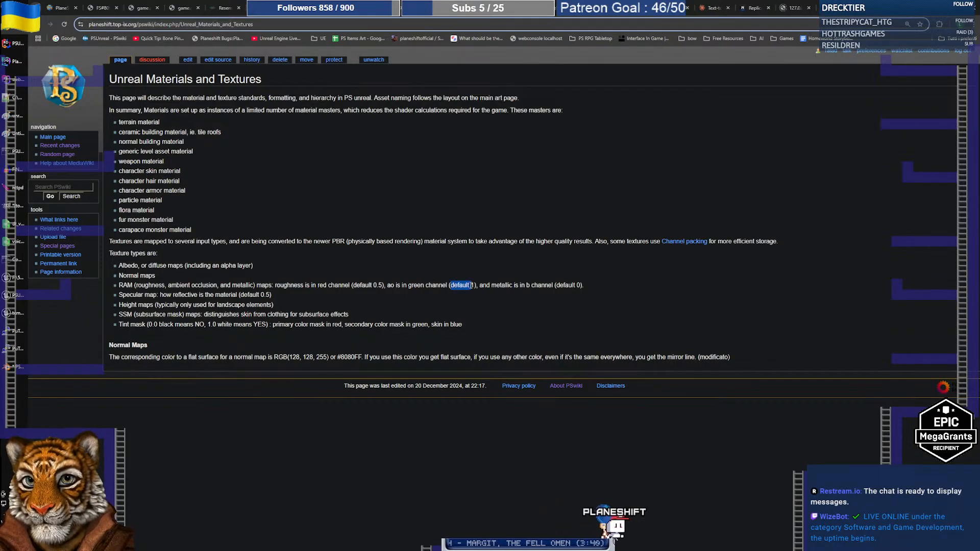
pyautogui.click(663, 303)
# Step: Return to GIMP, show the metallic image's color channels and widen the dock that lists them
pyautogui.hotkey('alt', 'Tab')
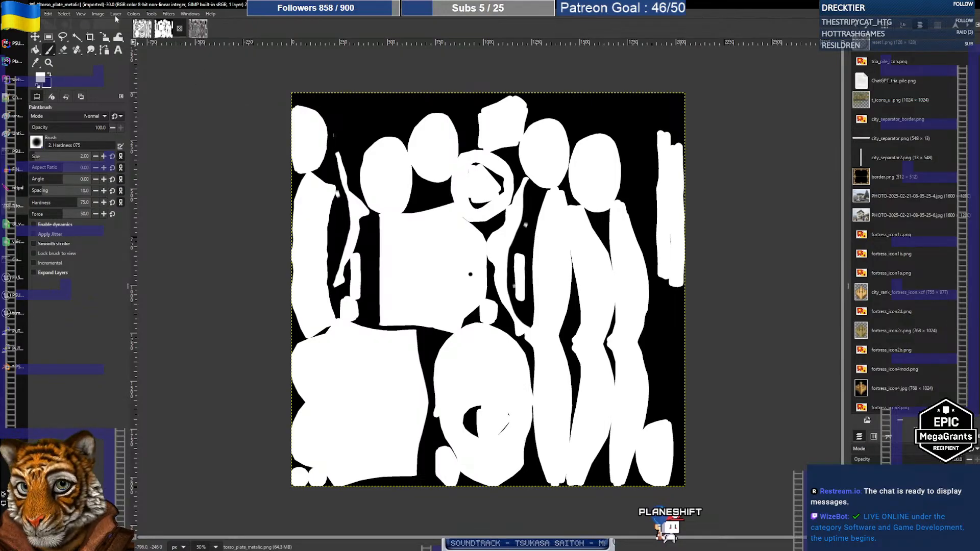
pyautogui.click(134, 15)
pyautogui.click(134, 17)
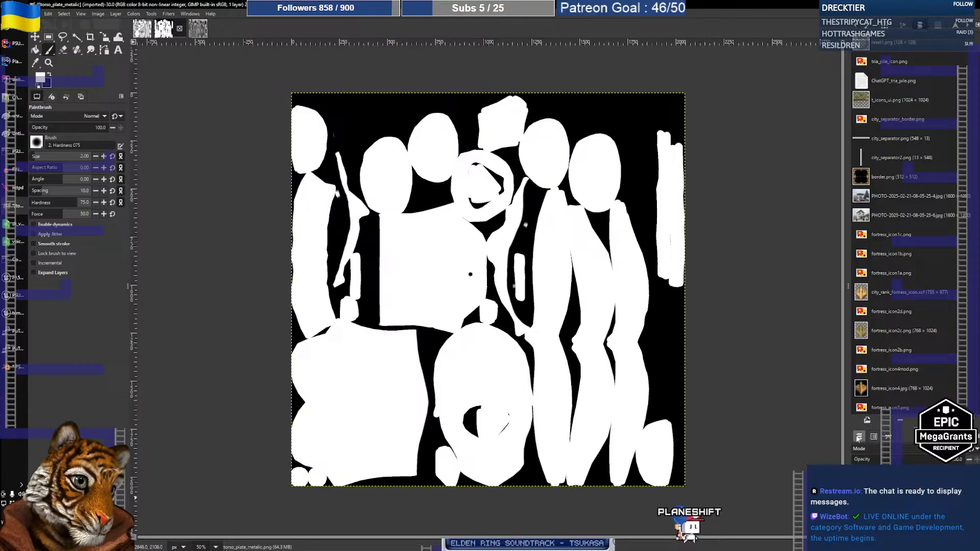
pyautogui.click(873, 436)
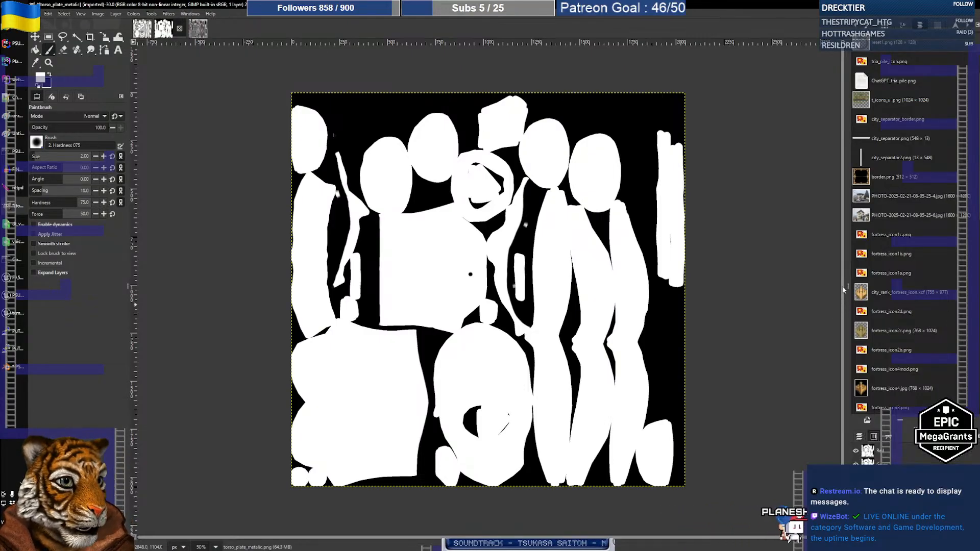
pyautogui.moveTo(846, 285); pyautogui.dragTo(788, 286)
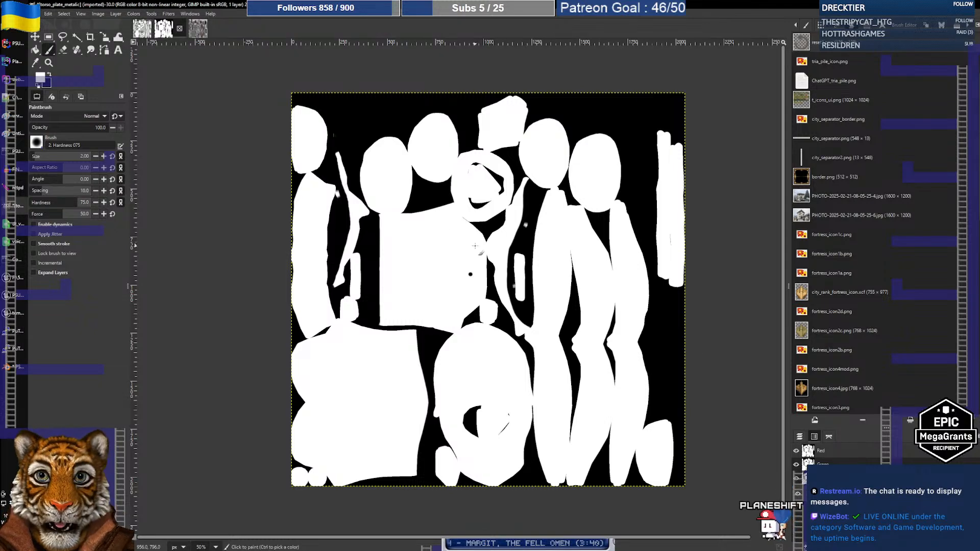
# Step: Try to paste a copy of the whole torso plate roughness texture into the metallic image
pyautogui.click(144, 31)
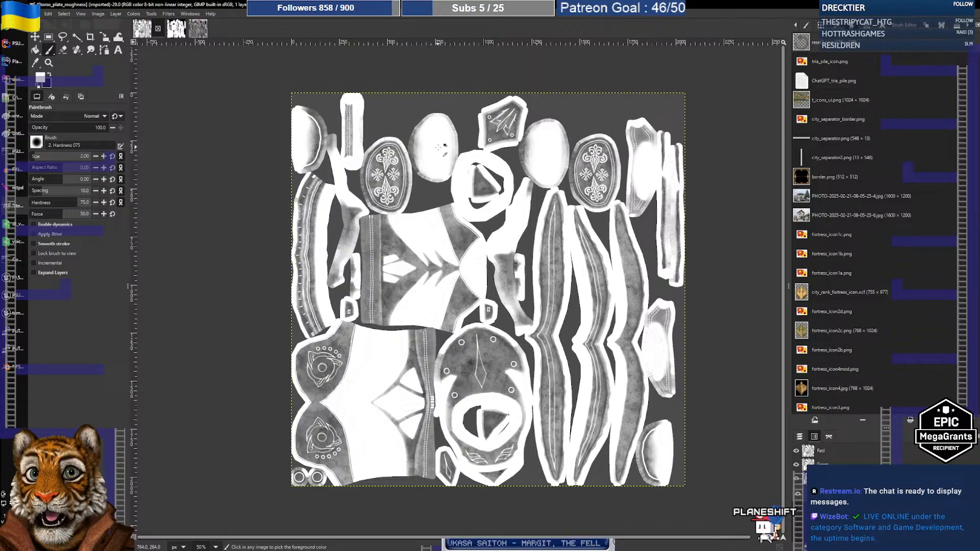
pyautogui.hotkey('ctrl', 'a')
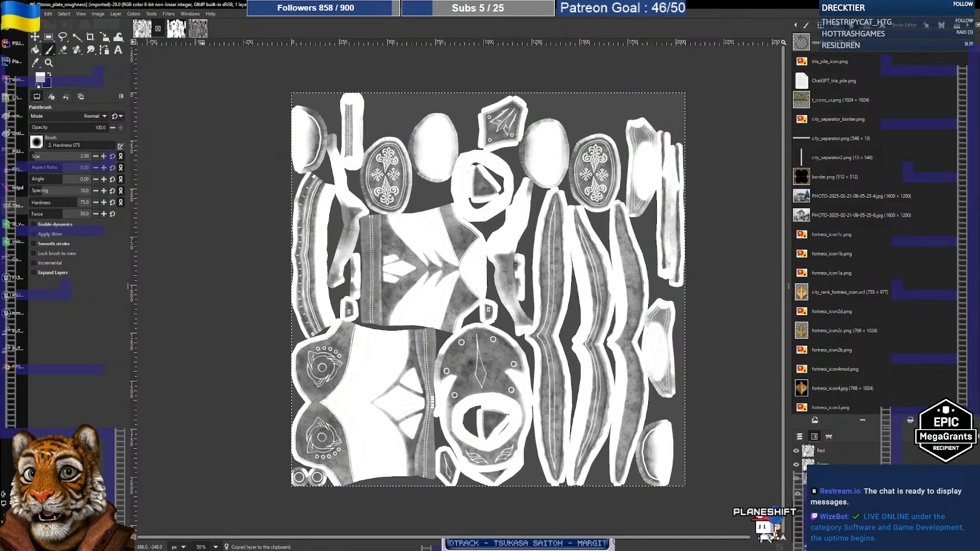
pyautogui.click(176, 28)
pyautogui.hotkey('ctrl', 'v')
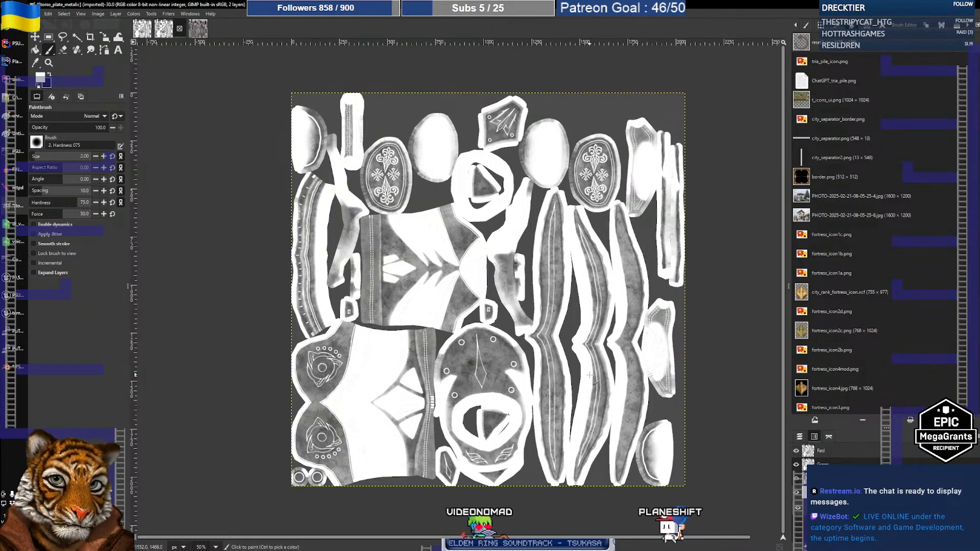
pyautogui.hotkey('ctrl', 'z')
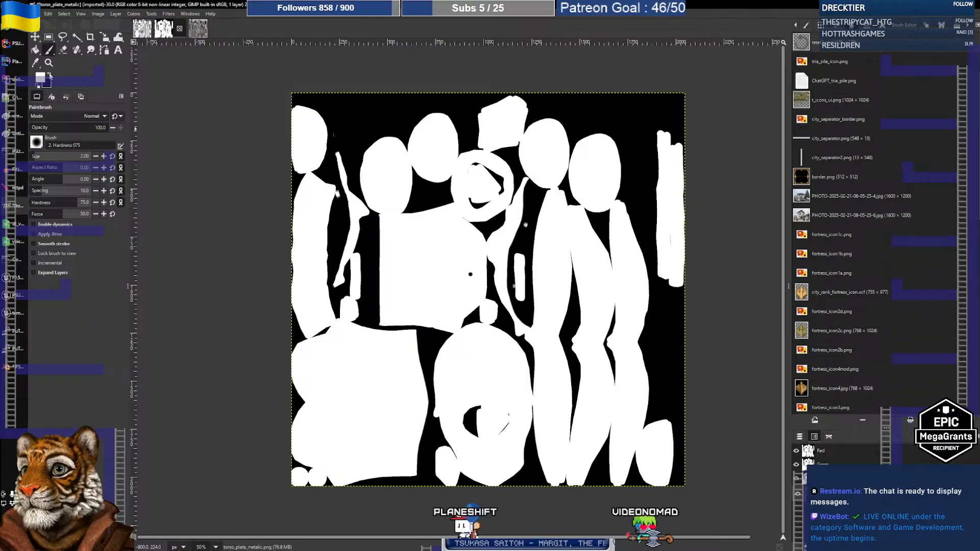
# Step: Set the foreground color to a saturated red
pyautogui.click(41, 77)
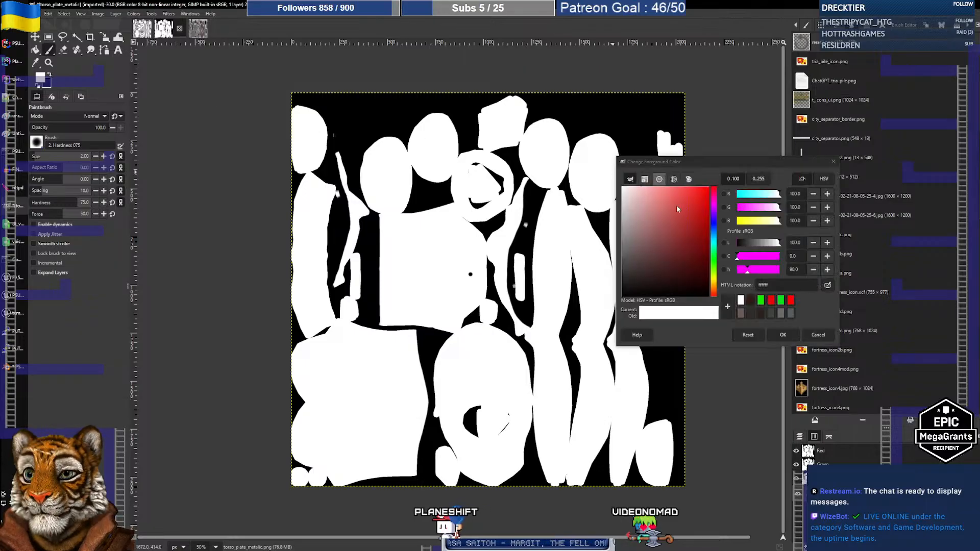
pyautogui.moveTo(675, 205); pyautogui.dragTo(708, 198)
pyautogui.click(777, 336)
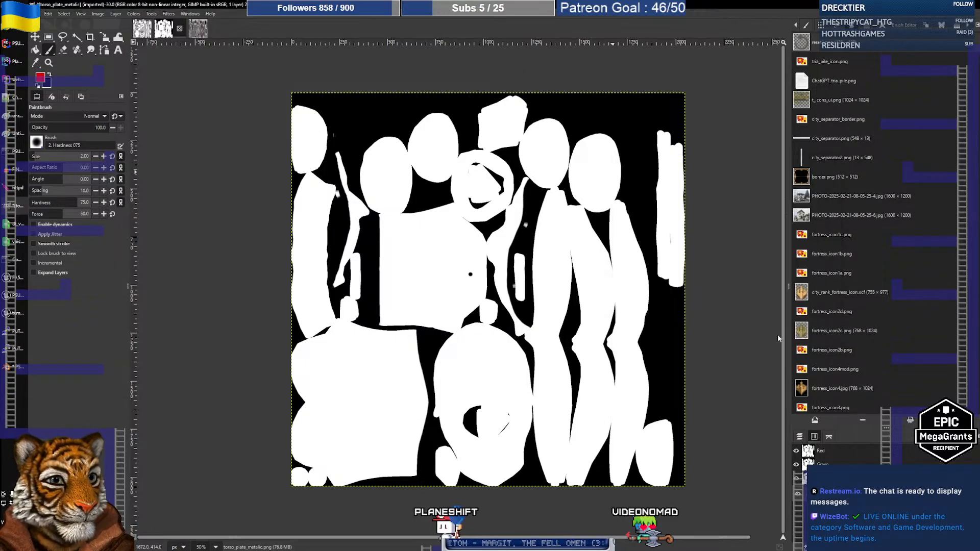
pyautogui.click(815, 437)
pyautogui.click(815, 441)
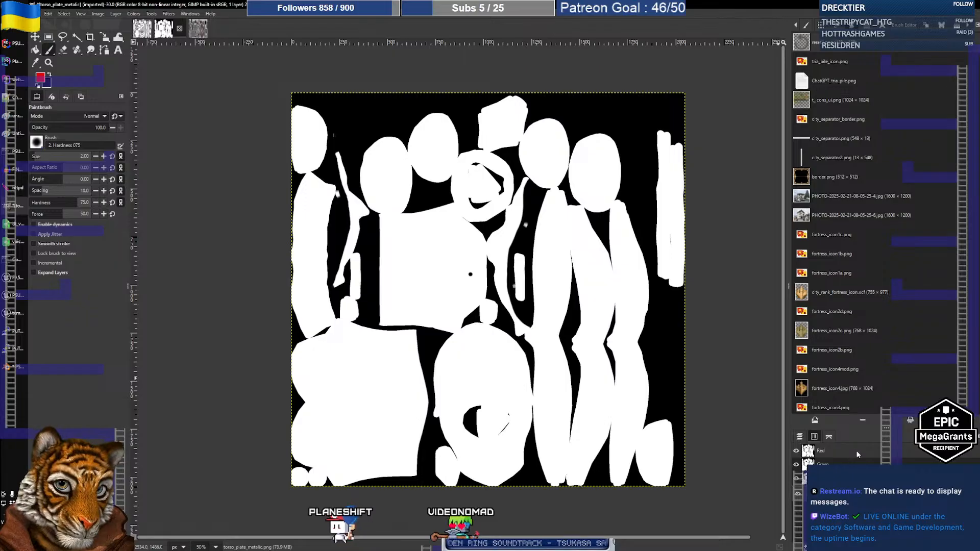
# Step: Copy the torso plate roughness texture again, try pasting it over the metallic image, and undo the paste
pyautogui.click(143, 29)
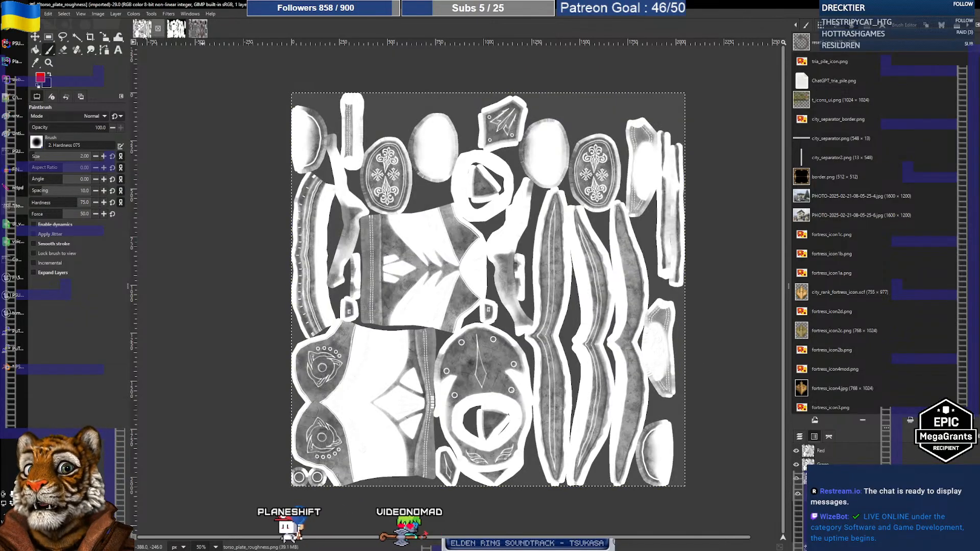
pyautogui.hotkey('ctrl', 'c')
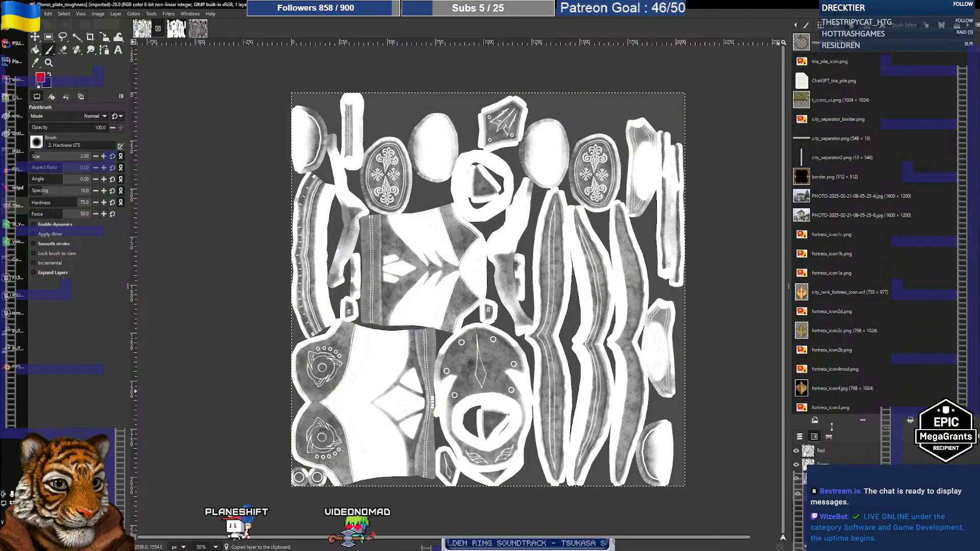
pyautogui.click(164, 29)
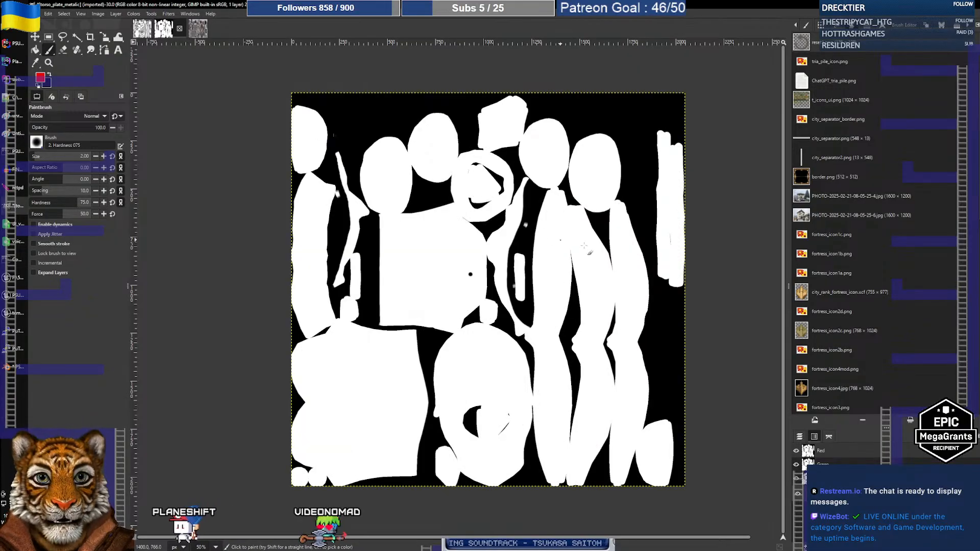
pyautogui.hotkey('ctrl', 'v')
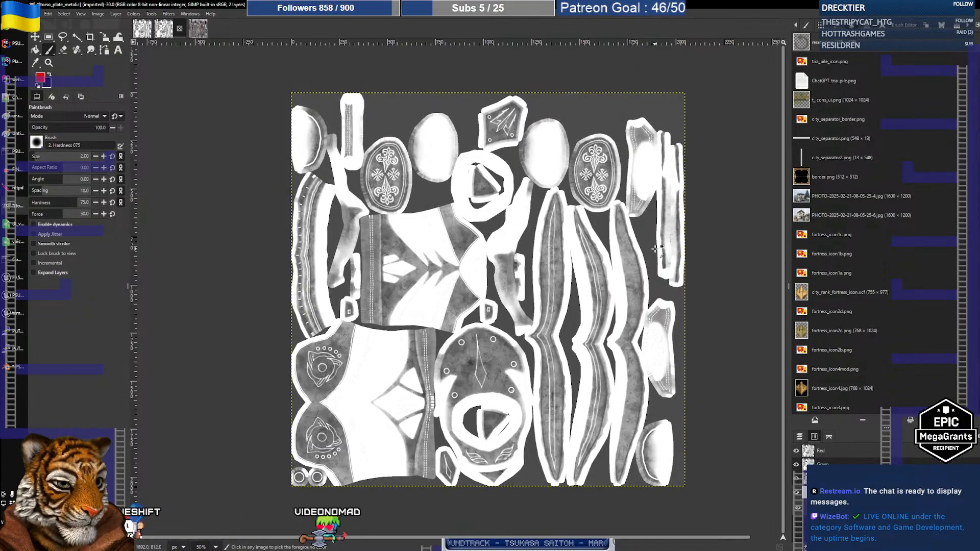
pyautogui.hotkey('ctrl', 'z')
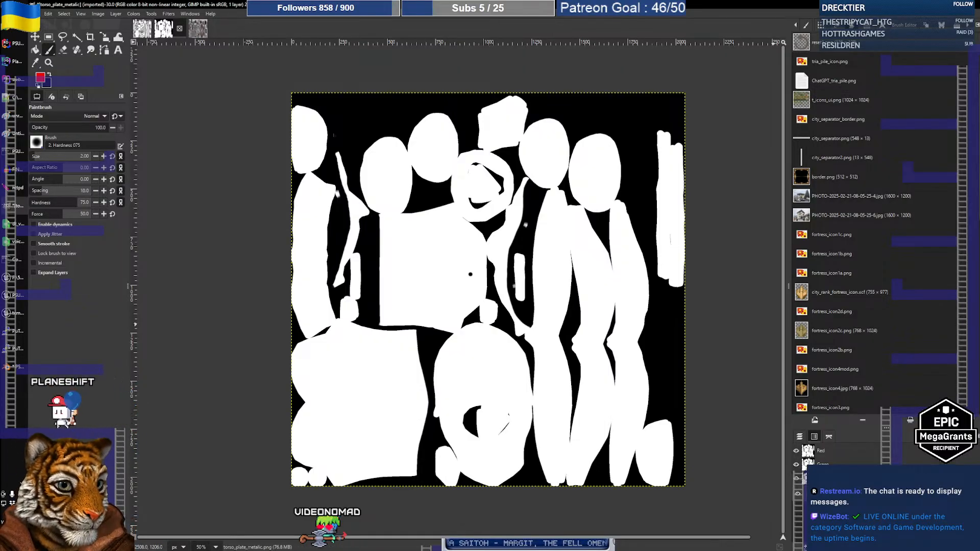
# Step: Decompose the metallic image into separate layers using the RGB color model
pyautogui.click(133, 14)
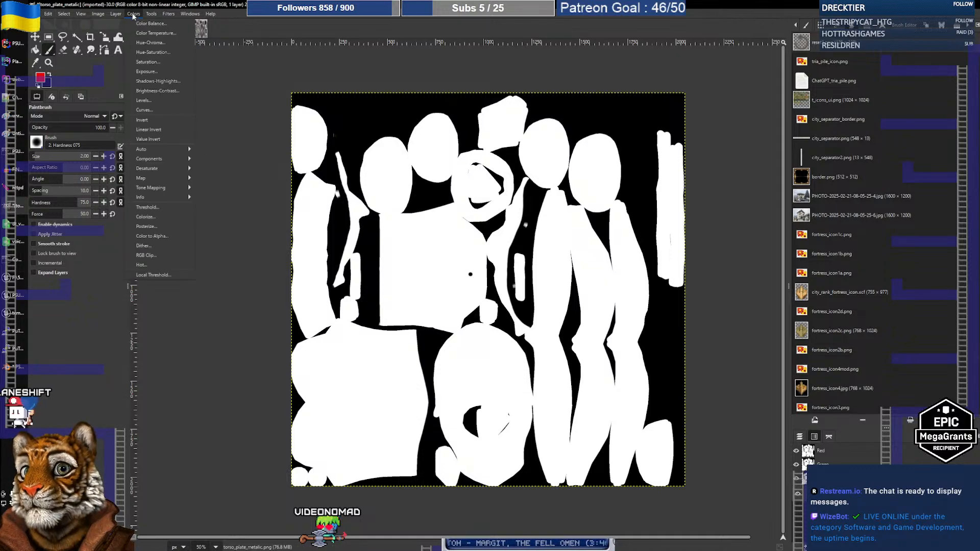
pyautogui.moveTo(154, 171)
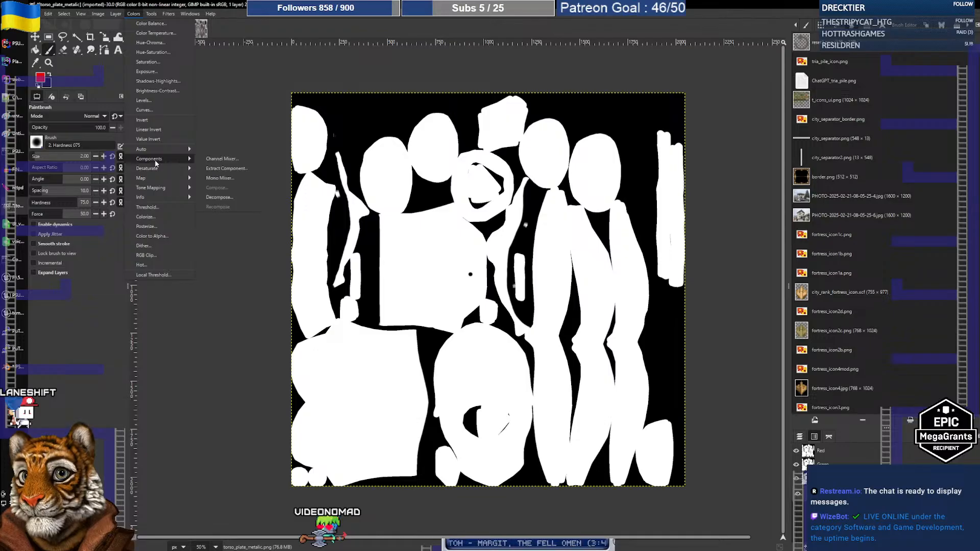
pyautogui.click(220, 197)
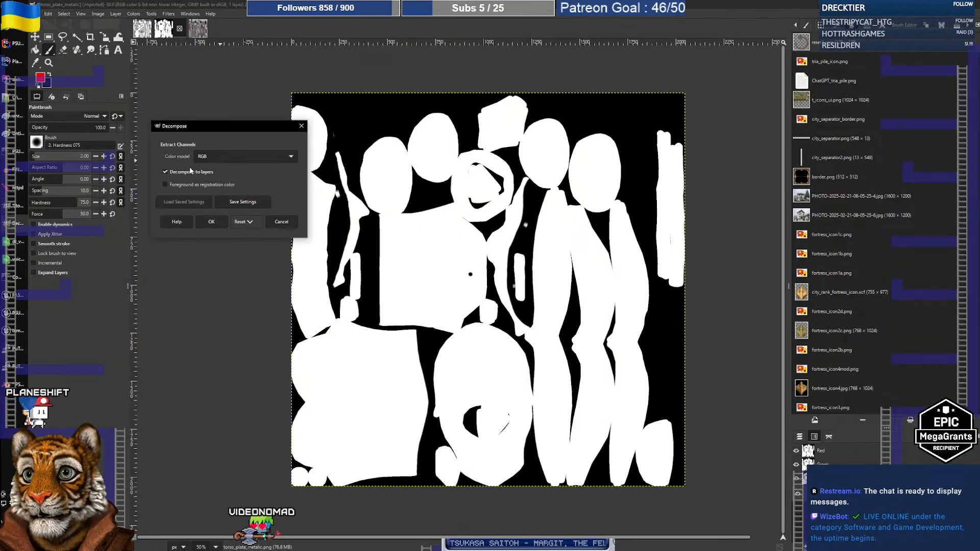
pyautogui.click(211, 222)
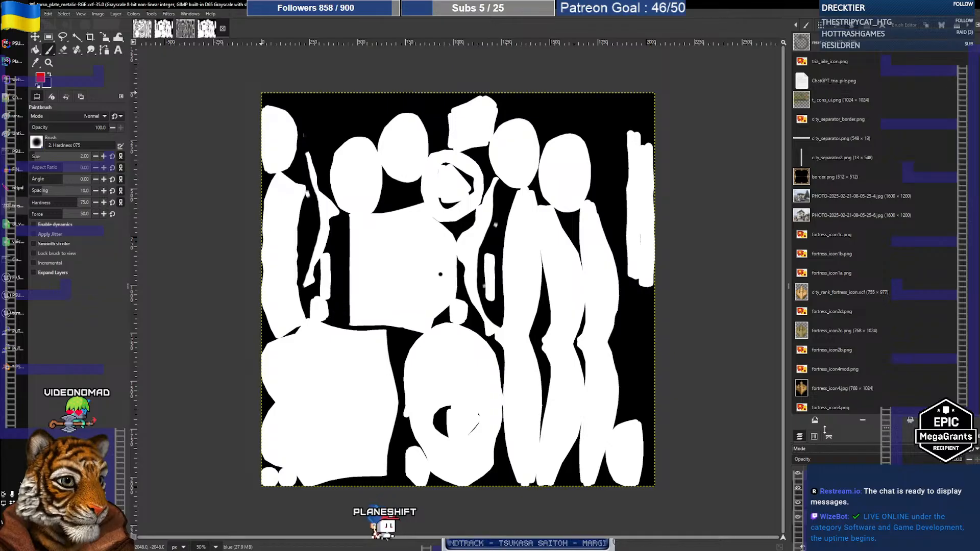
# Step: Enlarge the layer list, select the red layer and hide the green and blue layers
pyautogui.moveTo(824, 429); pyautogui.dragTo(823, 284)
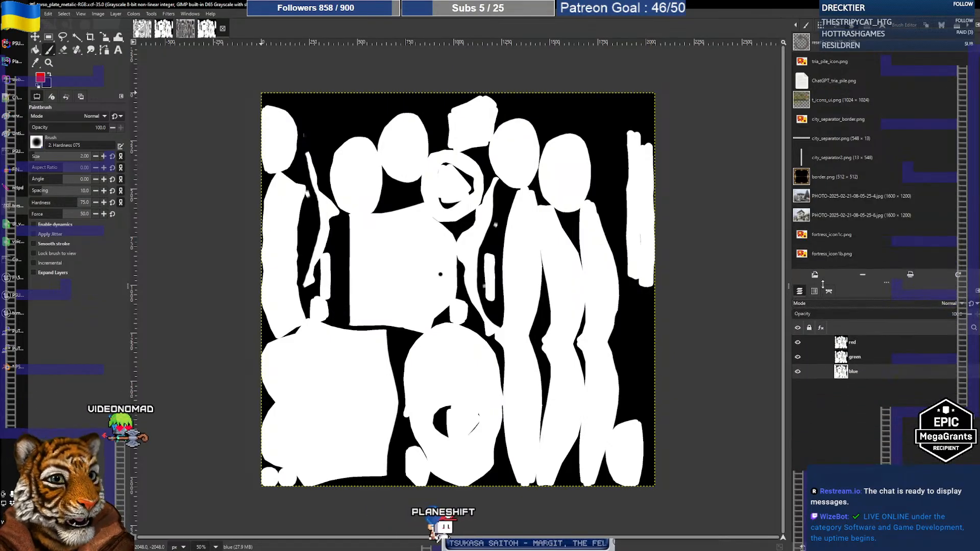
pyautogui.click(881, 342)
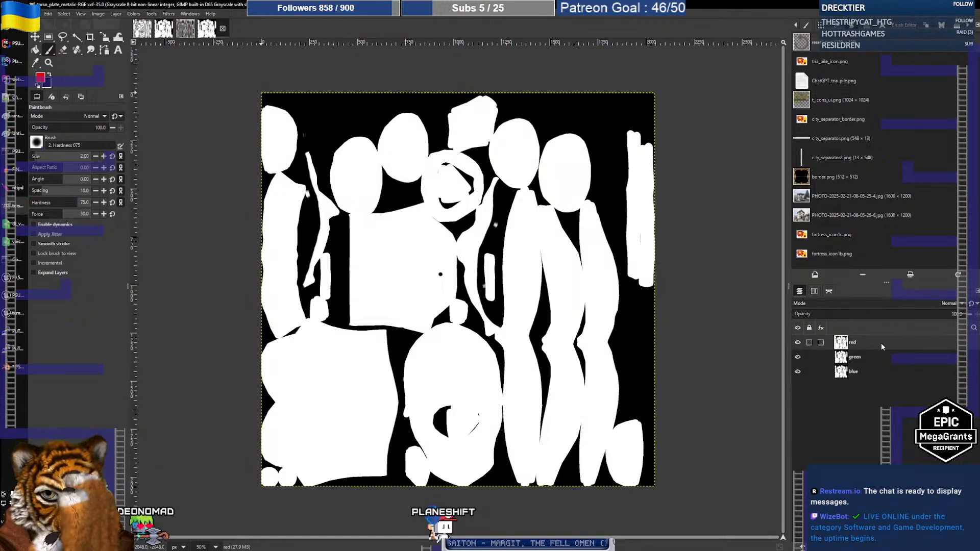
pyautogui.click(798, 371)
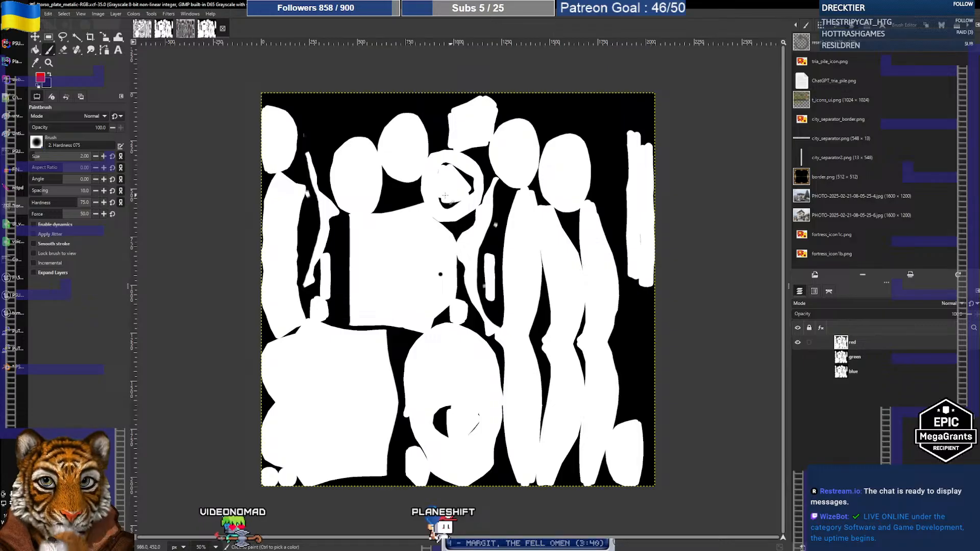
# Step: Paste the copied roughness texture into the decomposed image and merge it into the red layer
pyautogui.click(142, 28)
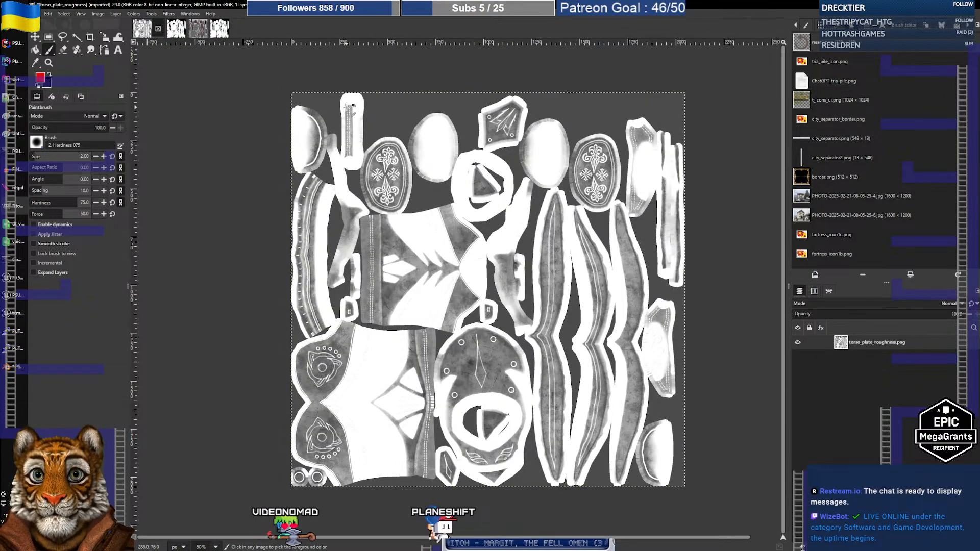
pyautogui.click(165, 28)
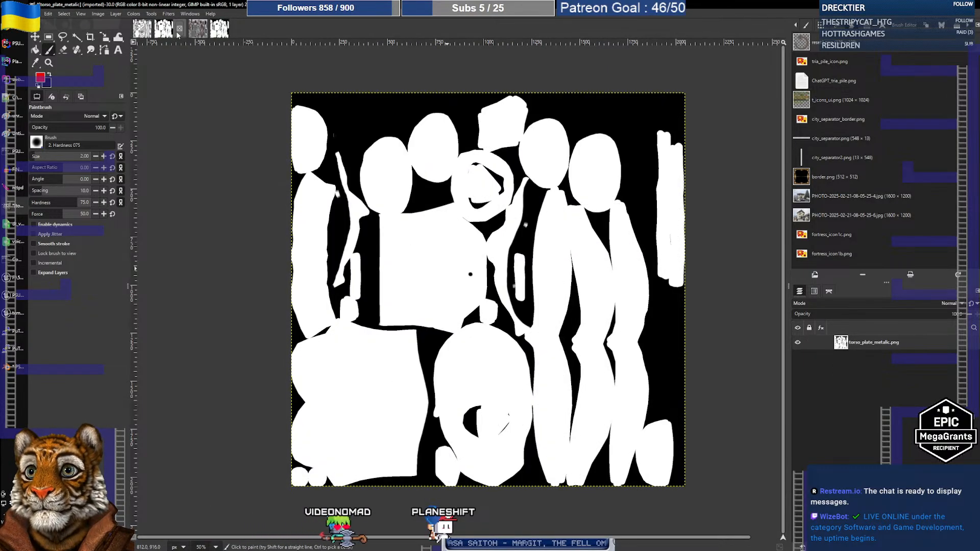
pyautogui.click(219, 28)
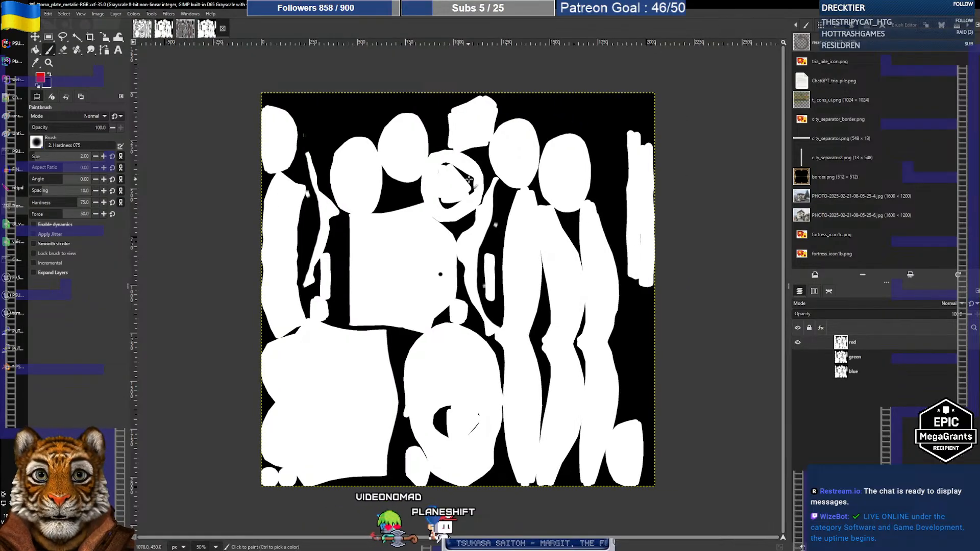
pyautogui.hotkey('ctrl', 'v')
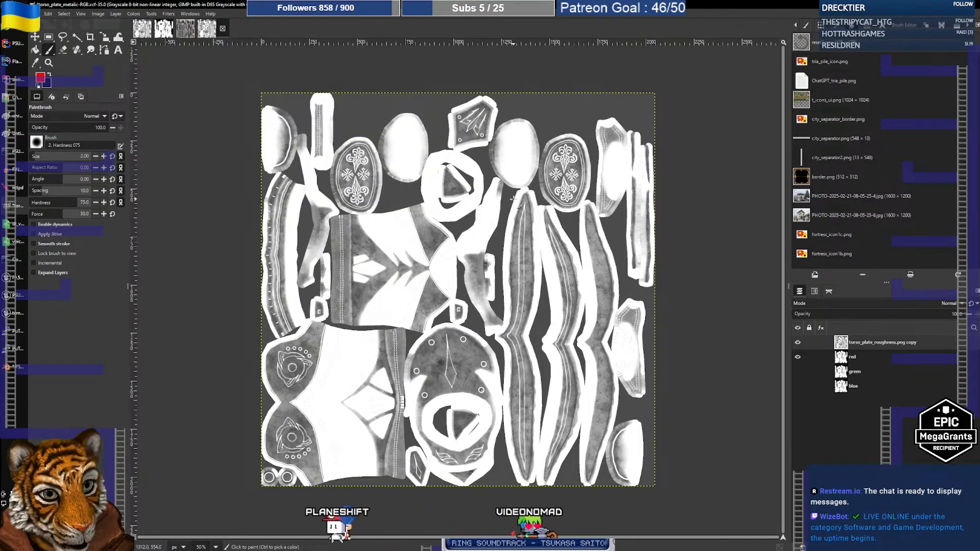
pyautogui.hotkey('ctrl', 'z')
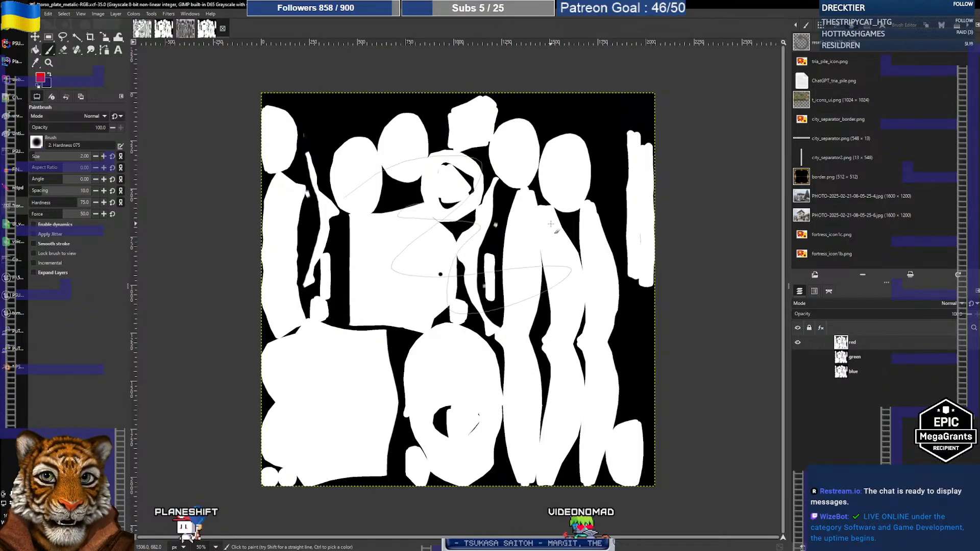
pyautogui.hotkey('ctrl', 'z')
pyautogui.hotkey('ctrl', 'z')
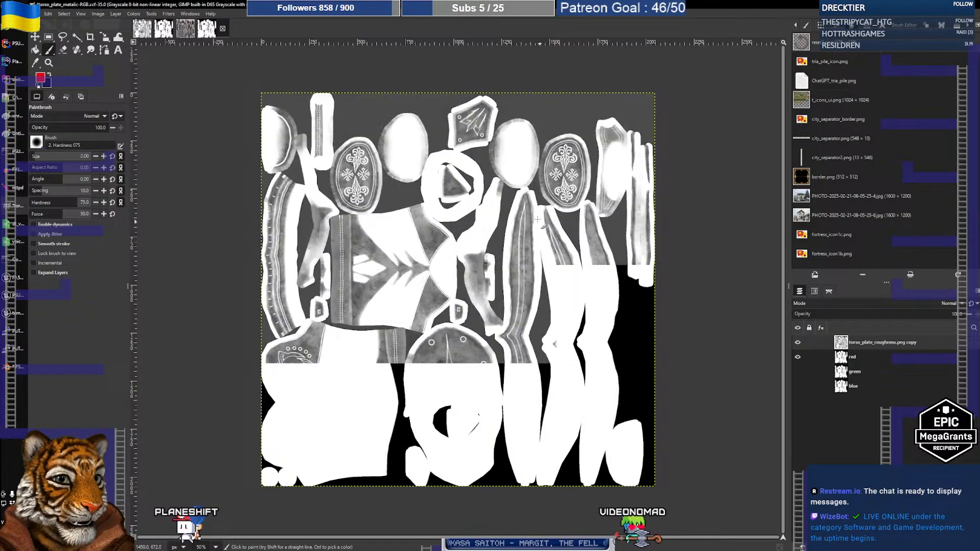
pyautogui.hotkey('ctrl', 'z')
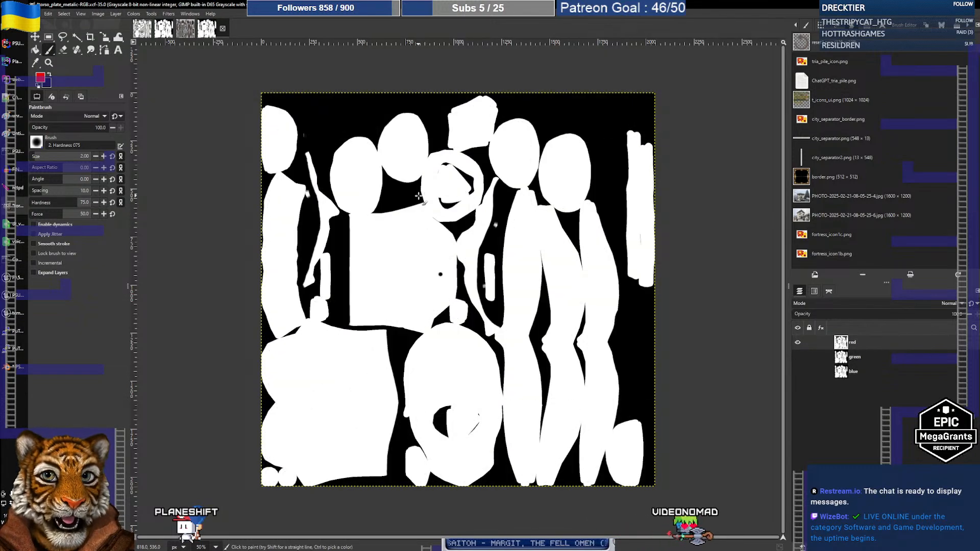
pyautogui.hotkey('ctrl', 'y')
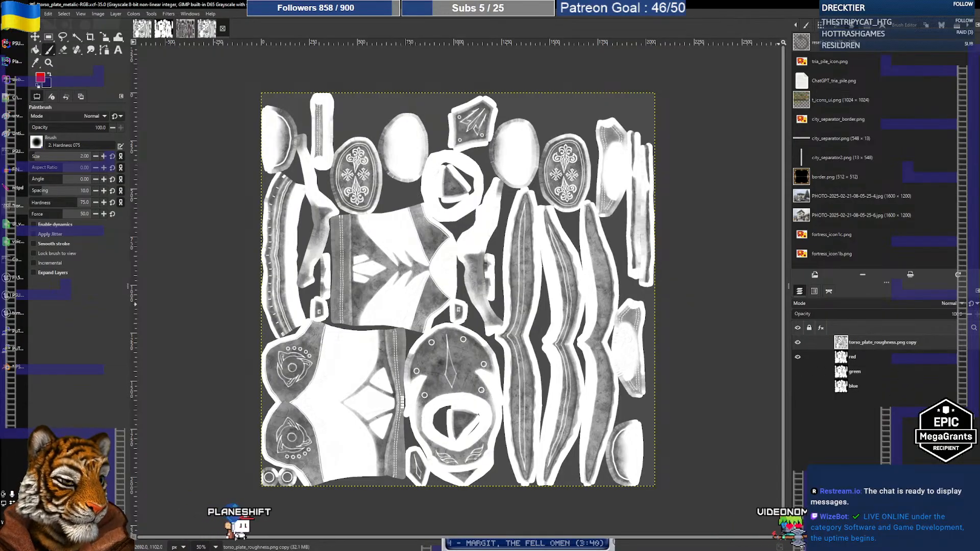
pyautogui.click(922, 547)
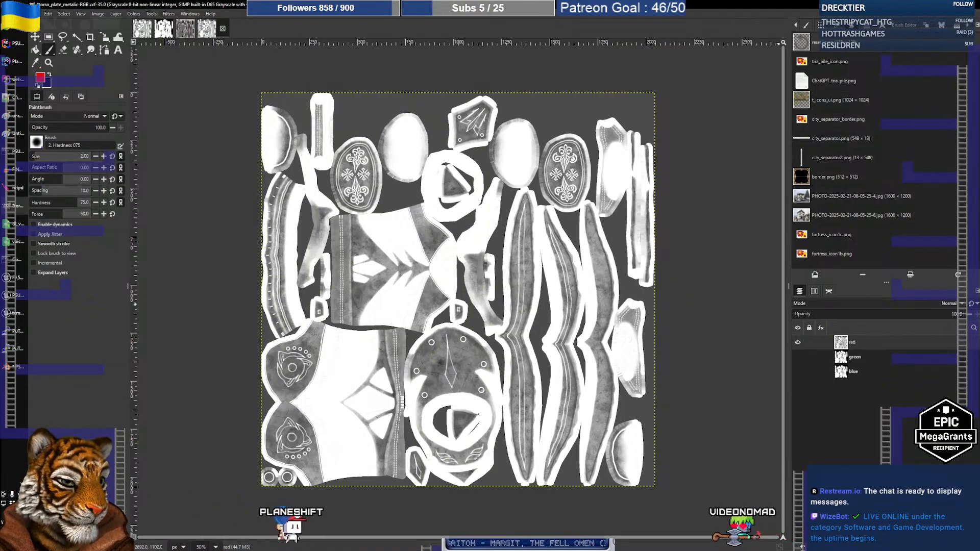
# Step: Select the green layer, show it instead of red, restore the default colors and fill it with white
pyautogui.click(882, 361)
pyautogui.click(797, 343)
pyautogui.click(797, 357)
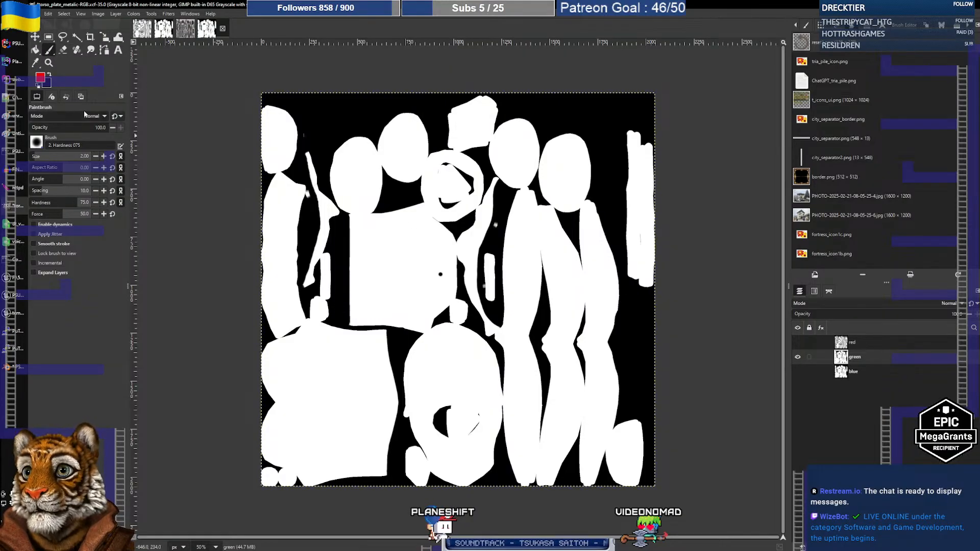
pyautogui.press('d')
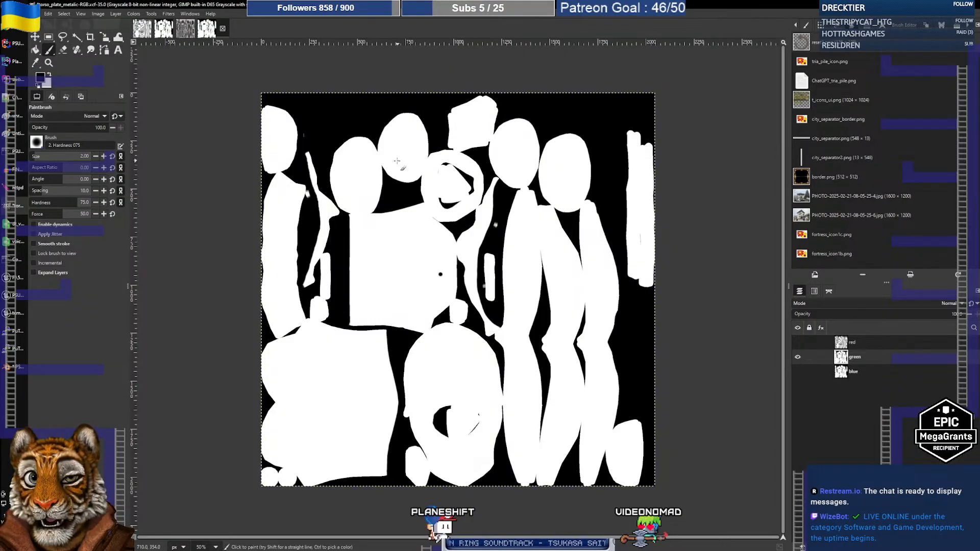
pyautogui.hotkey('ctrl', '.')
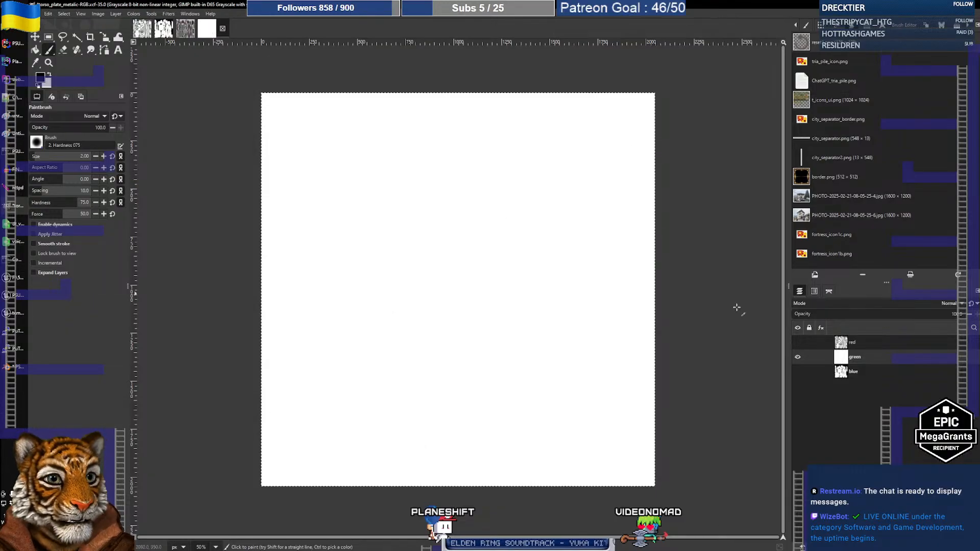
# Step: Show only the blue layer and clear its whole content to white
pyautogui.click(797, 357)
pyautogui.click(797, 371)
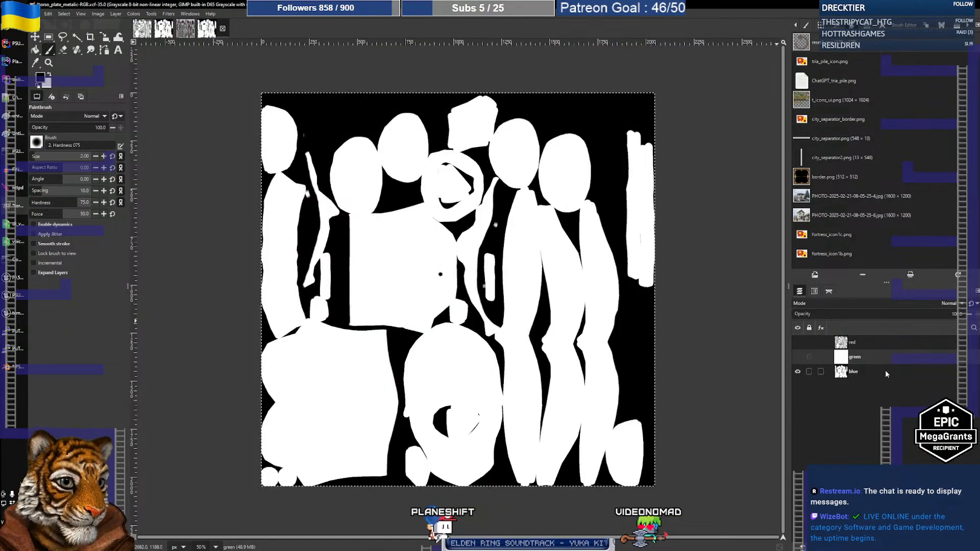
pyautogui.click(888, 371)
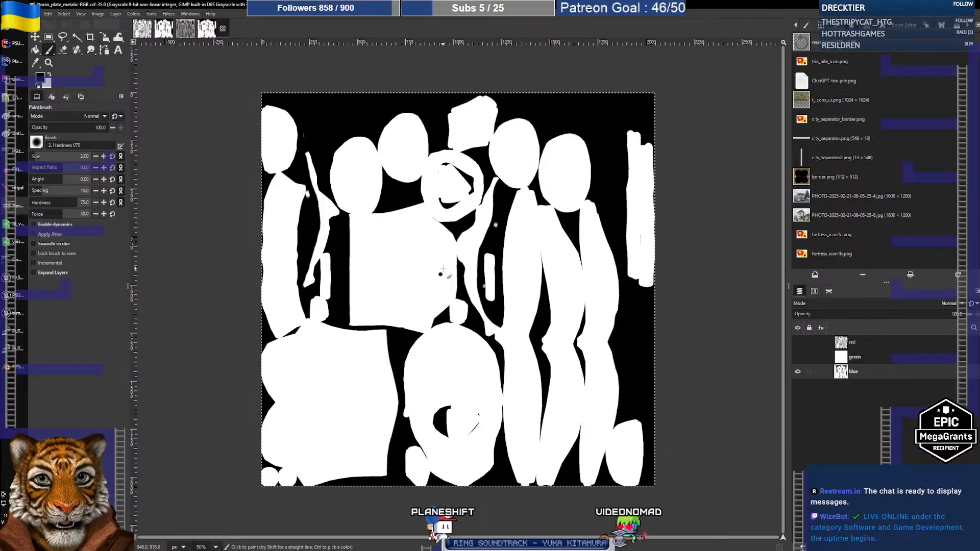
pyautogui.hotkey('ctrl', 'a')
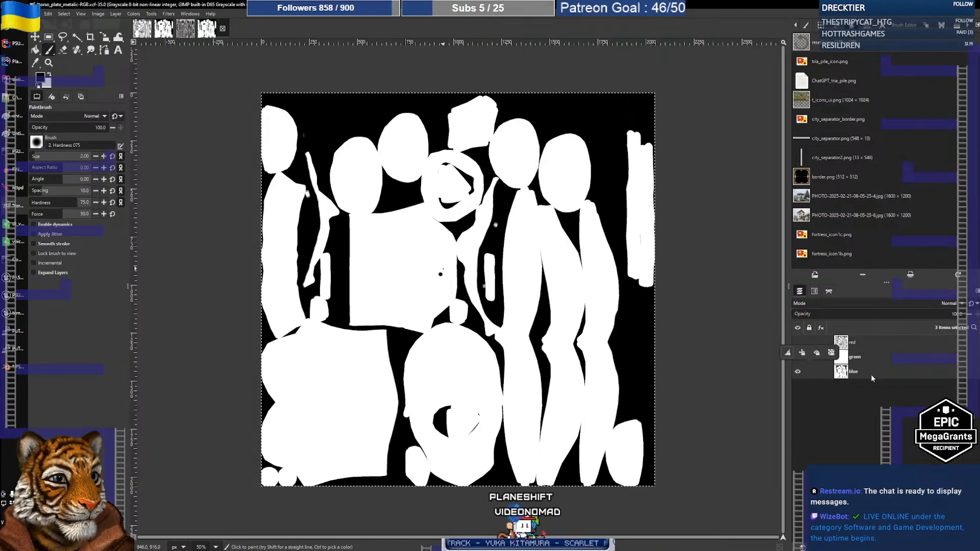
pyautogui.press('Delete')
pyautogui.hotkey('ctrl', 'z')
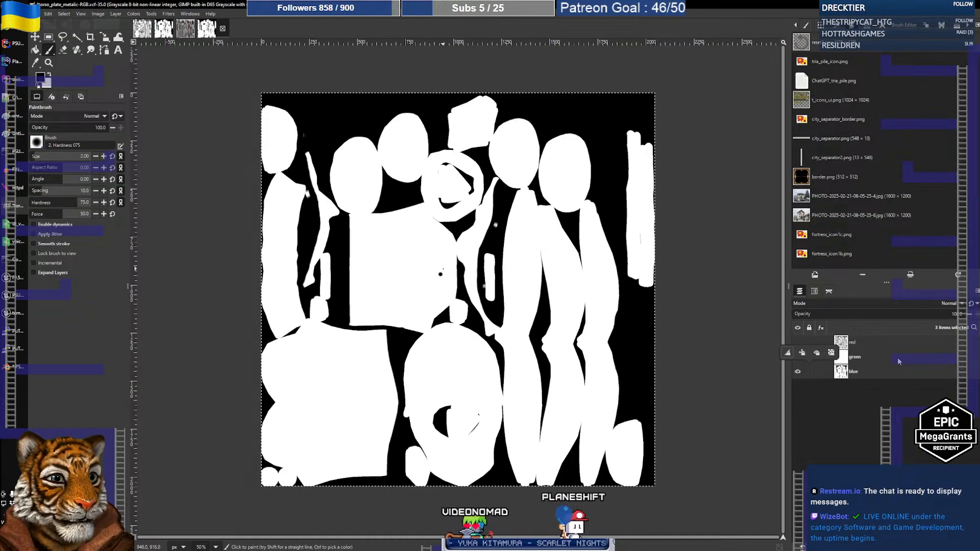
pyautogui.click(878, 372)
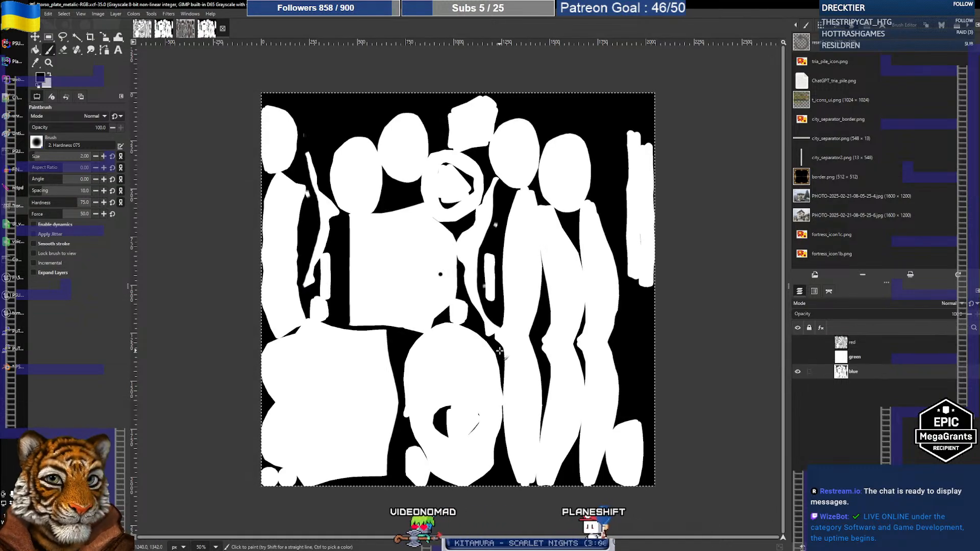
pyautogui.hotkey('ctrl', 'a')
pyautogui.click(886, 373)
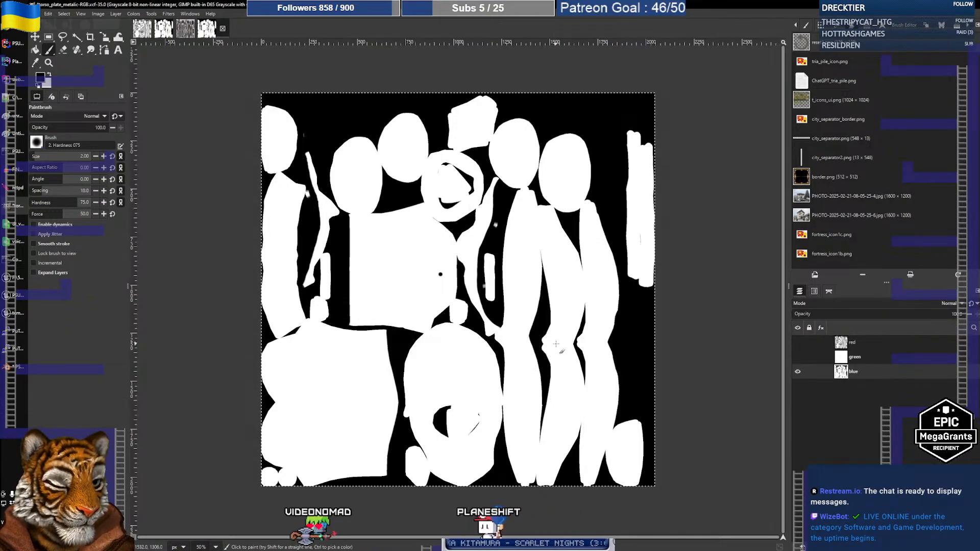
pyautogui.press('Delete')
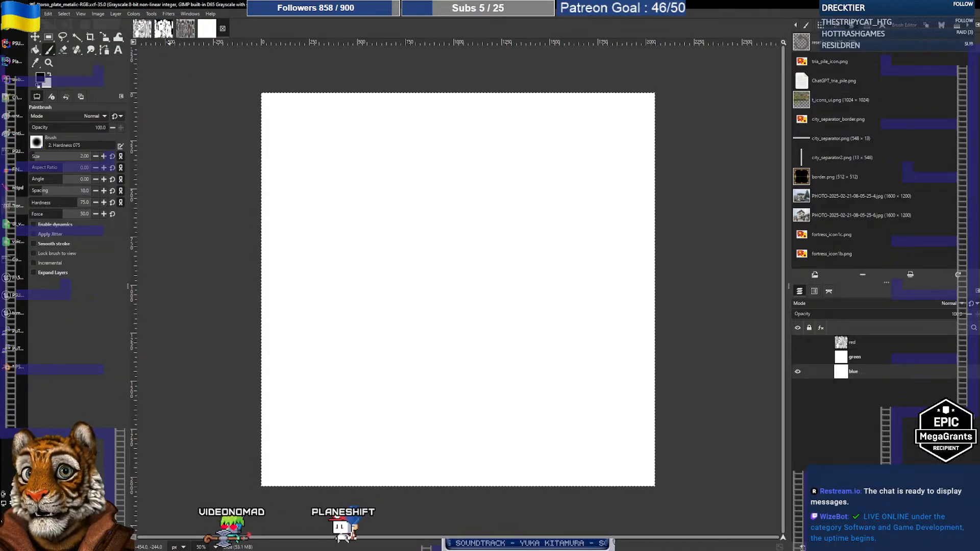
# Step: Copy the torso plate metallic texture into the decomposed image's blue layer and show the red, green and blue layers together
pyautogui.click(163, 28)
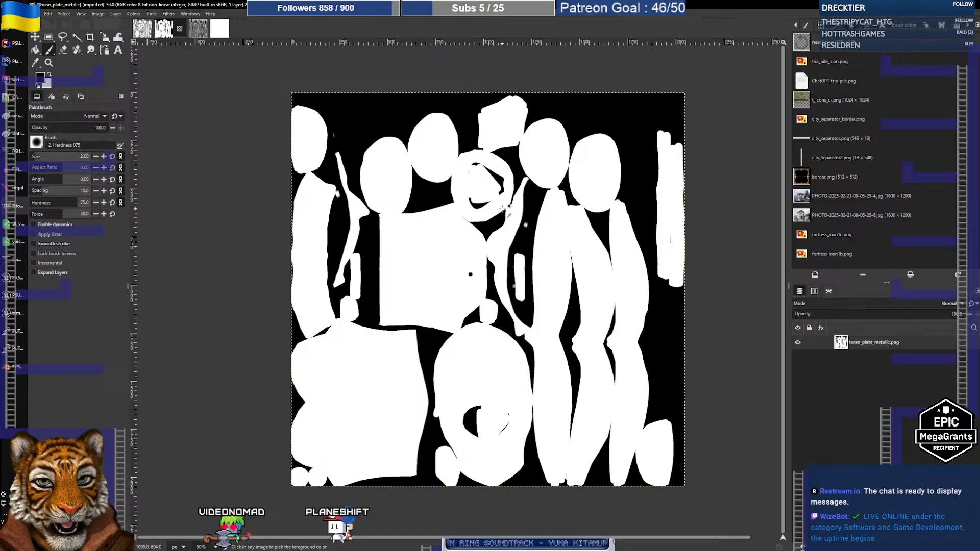
pyautogui.click(216, 37)
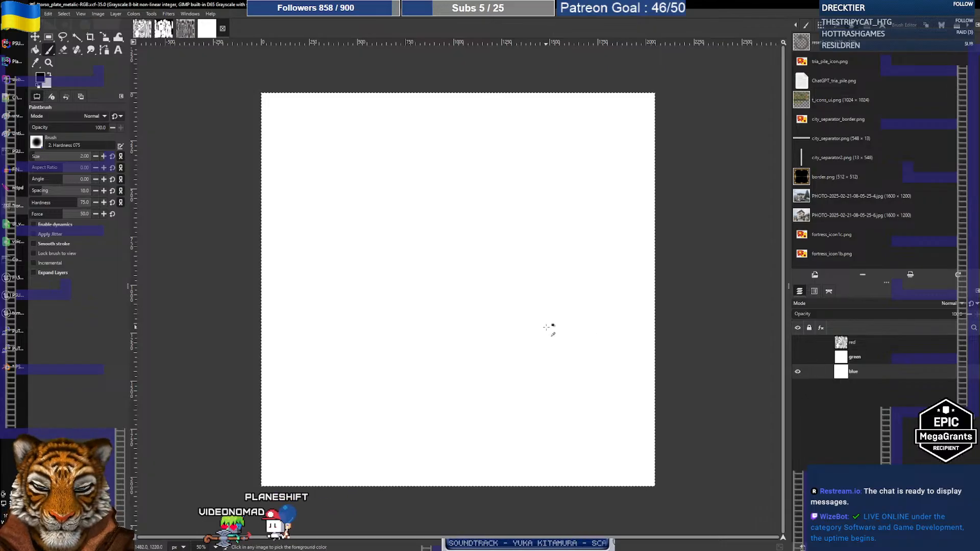
pyautogui.hotkey('ctrl', 'v')
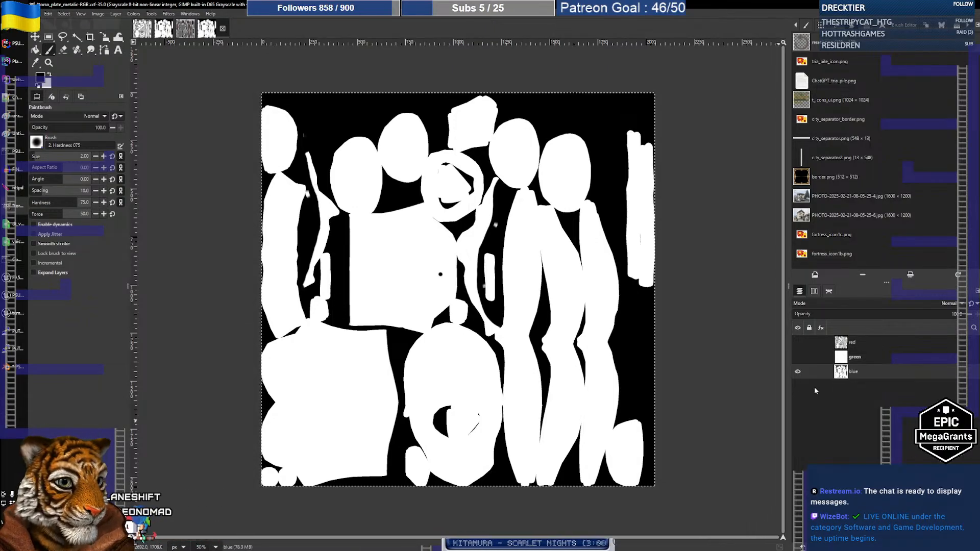
pyautogui.click(797, 342)
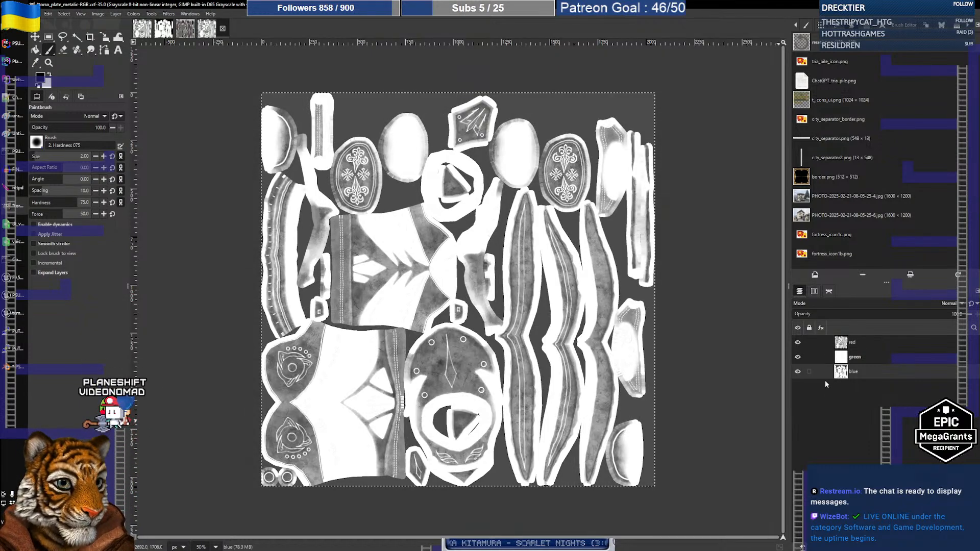
# Step: Try to recompose the original image from the edited red, green and blue layers
pyautogui.click(133, 14)
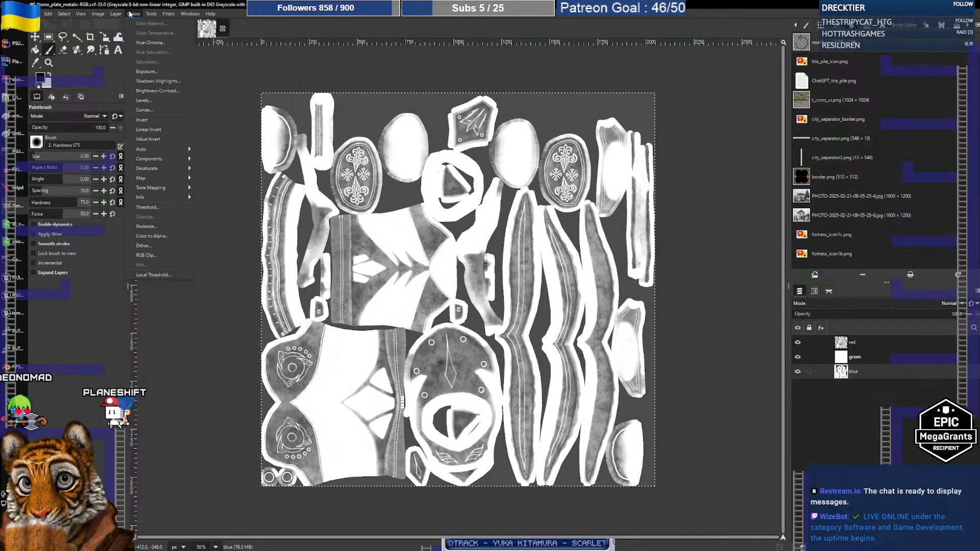
pyautogui.moveTo(157, 162)
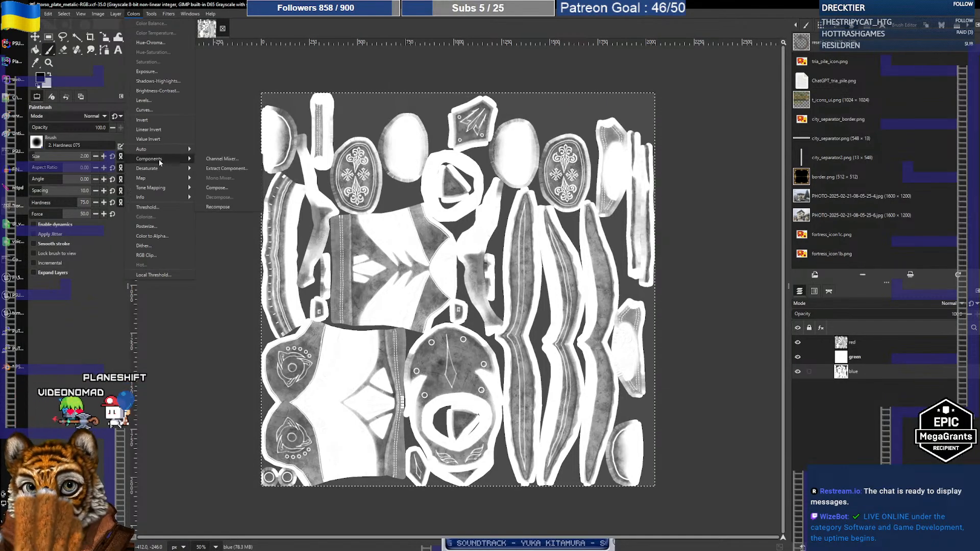
pyautogui.click(218, 208)
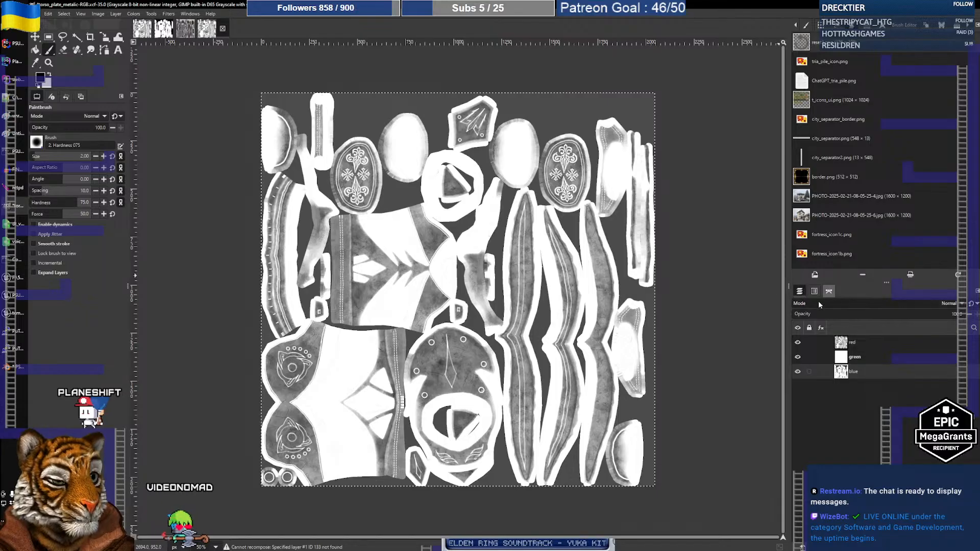
# Step: Examine the open texture images, and check the metallic texture's channels, layers and color component commands
pyautogui.click(165, 30)
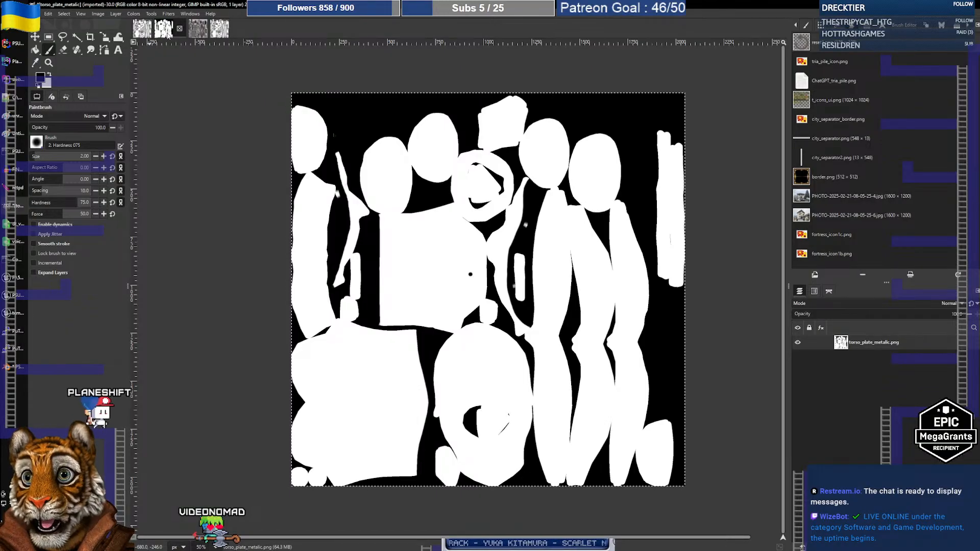
pyautogui.click(218, 31)
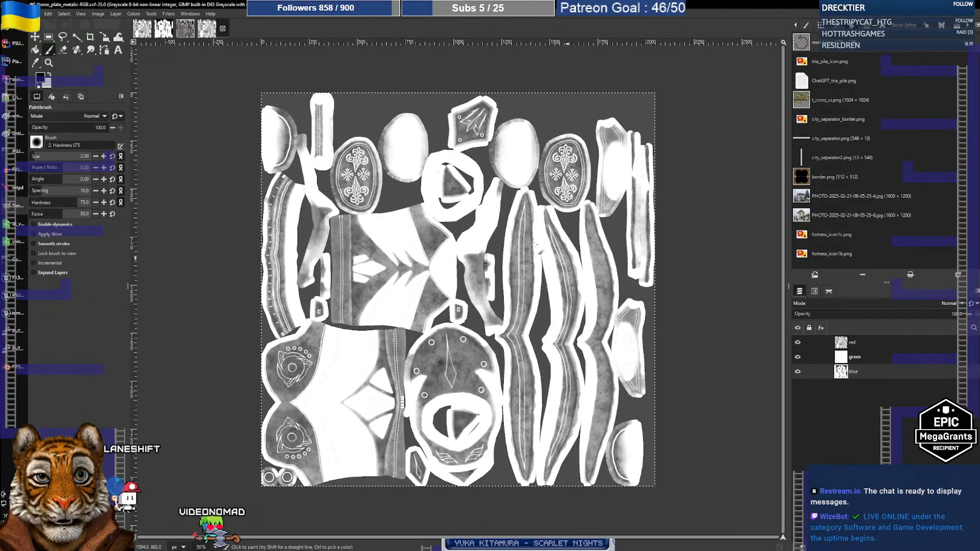
pyautogui.click(185, 32)
pyautogui.click(165, 31)
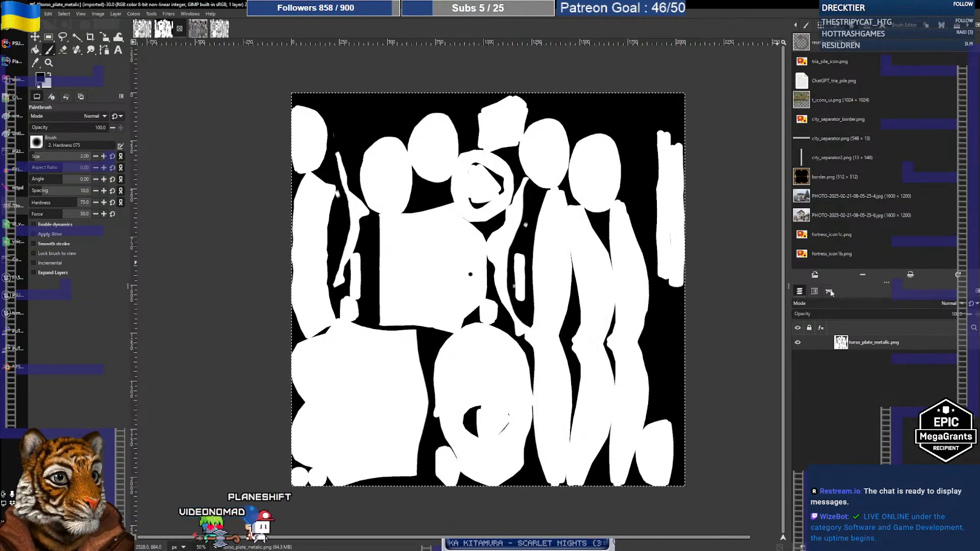
pyautogui.click(814, 291)
pyautogui.click(800, 292)
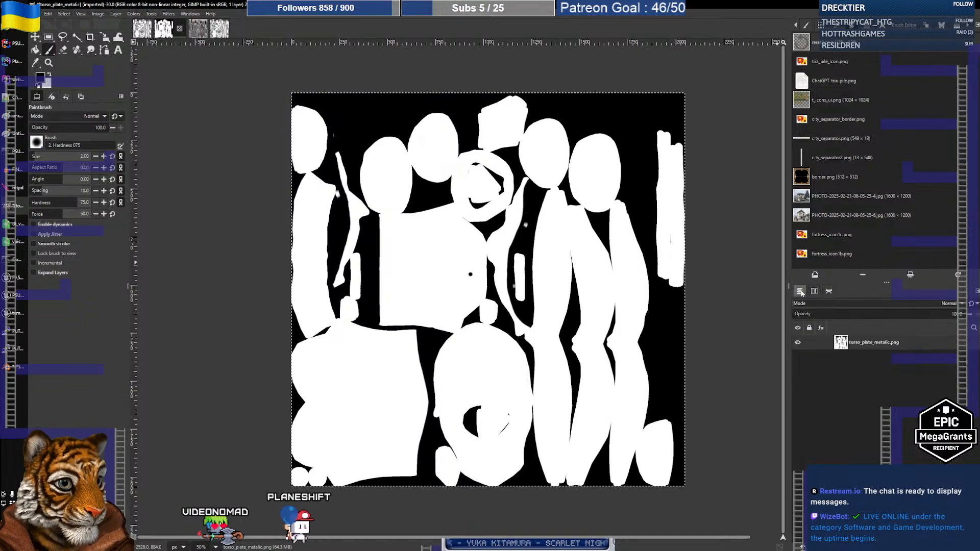
pyautogui.click(136, 13)
pyautogui.moveTo(161, 160)
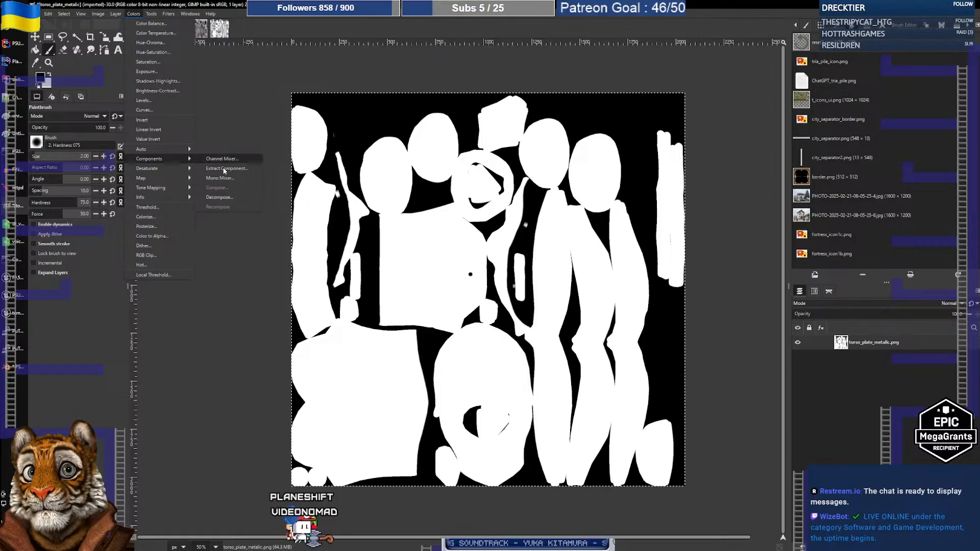
pyautogui.click(219, 197)
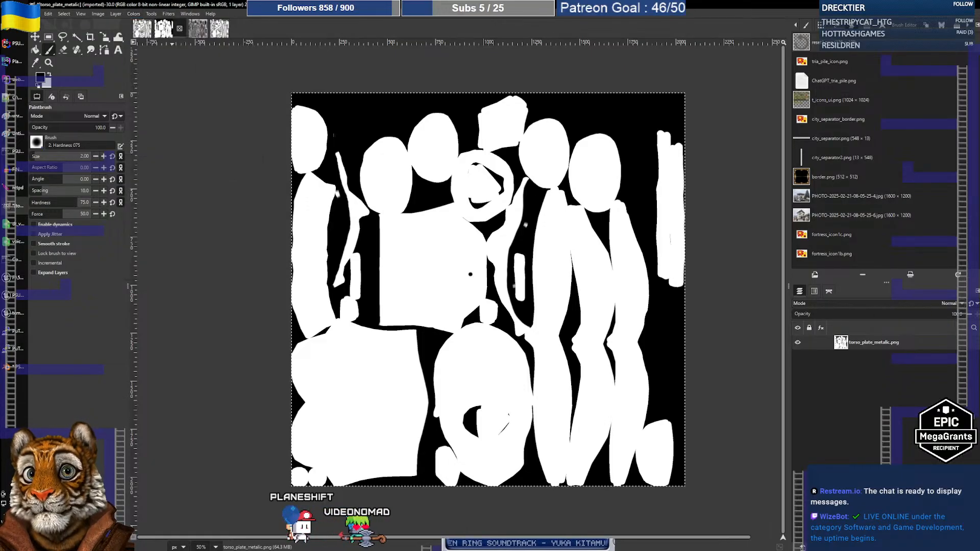
# Step: Return to the decomposed image, select the red layer and try Recompose again
pyautogui.click(218, 29)
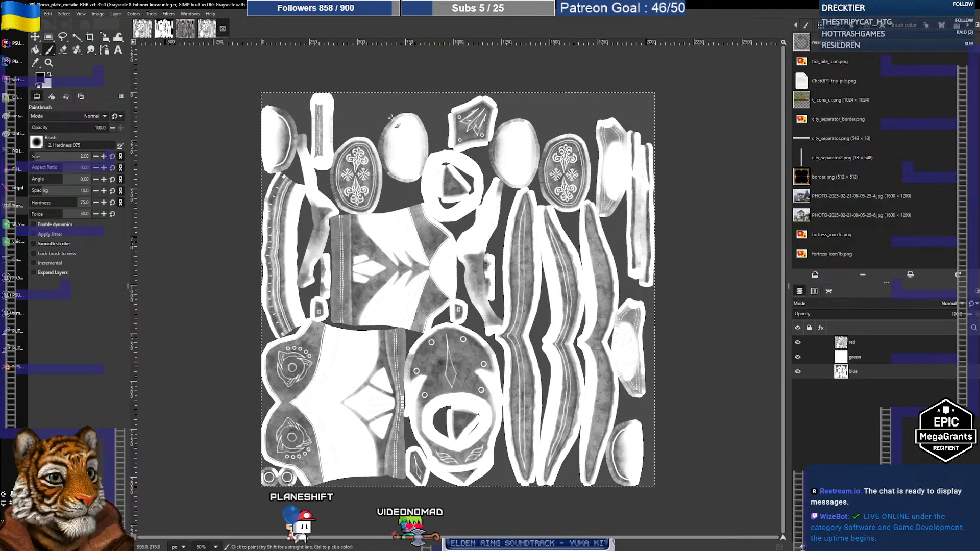
pyautogui.click(896, 342)
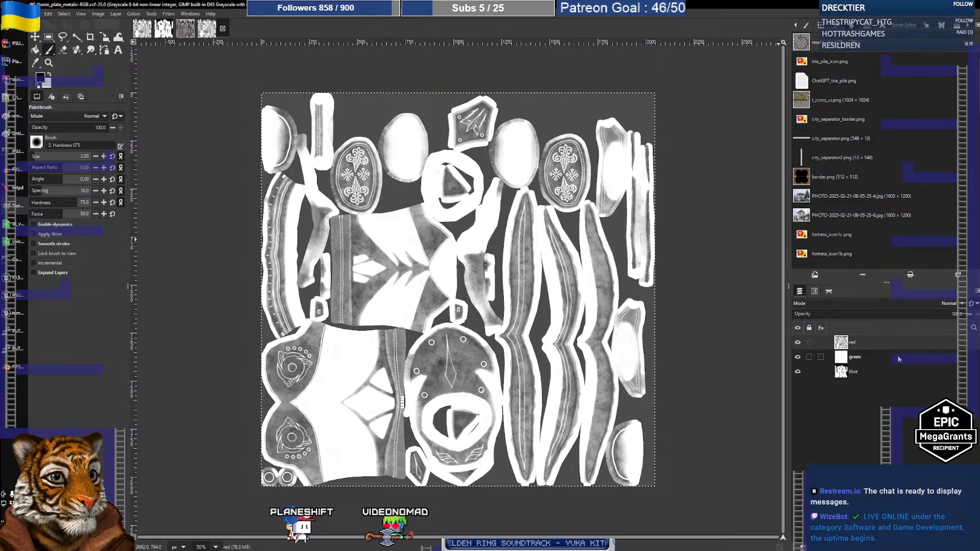
pyautogui.click(134, 13)
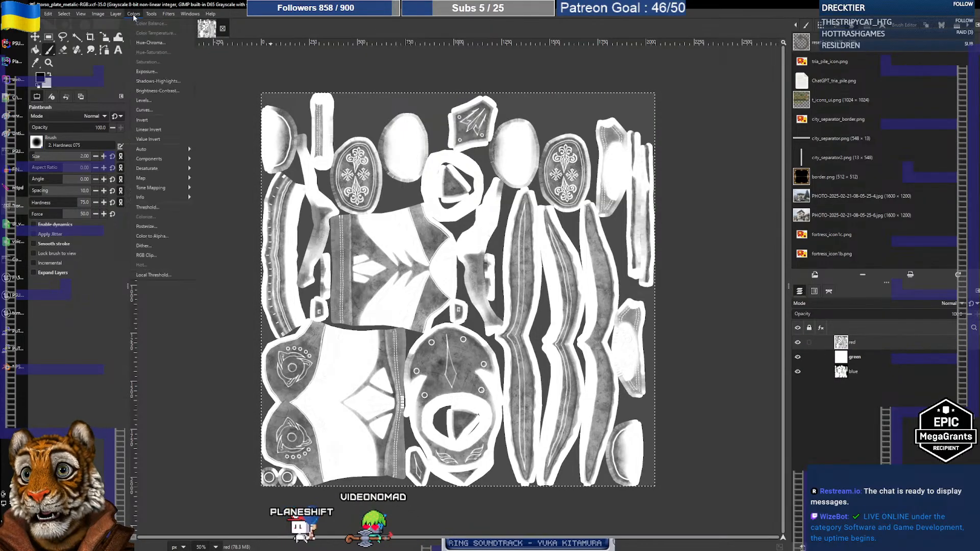
pyautogui.moveTo(176, 159)
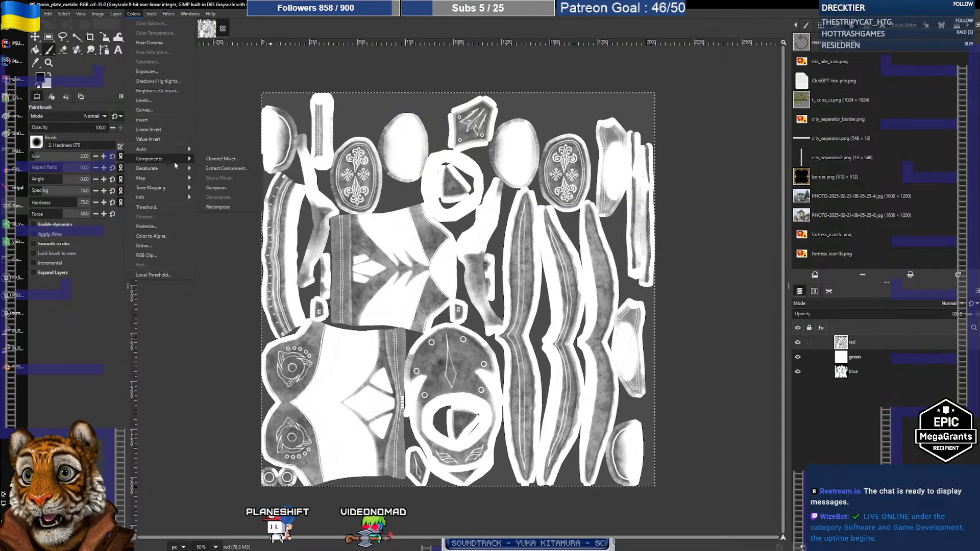
pyautogui.click(231, 210)
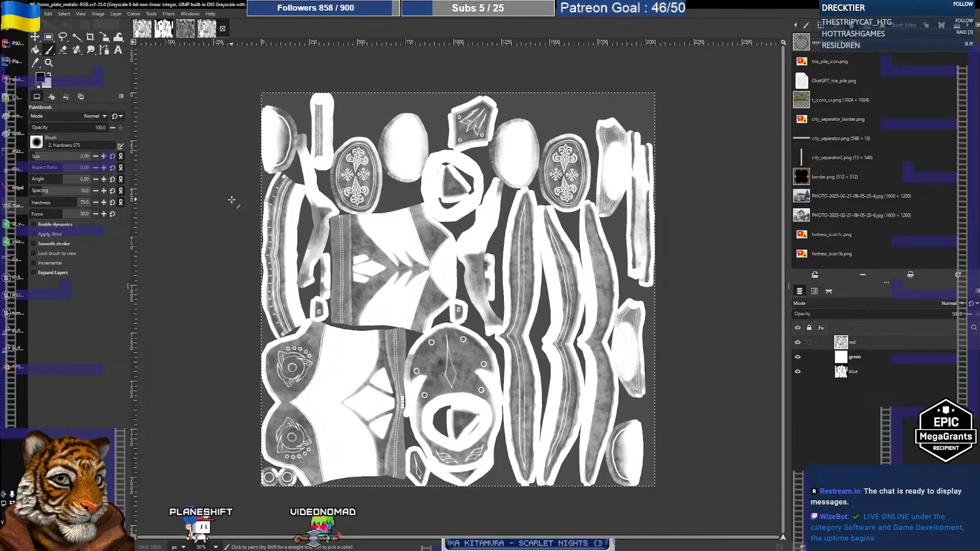
# Step: Compose a new image with the RGB color model from the decomposed image's red, green and blue layers
pyautogui.click(129, 16)
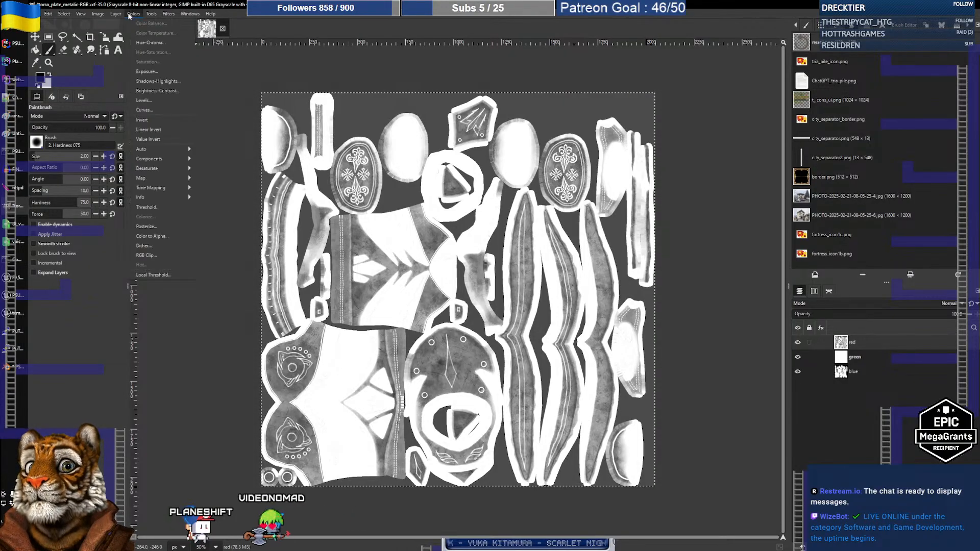
pyautogui.moveTo(163, 158)
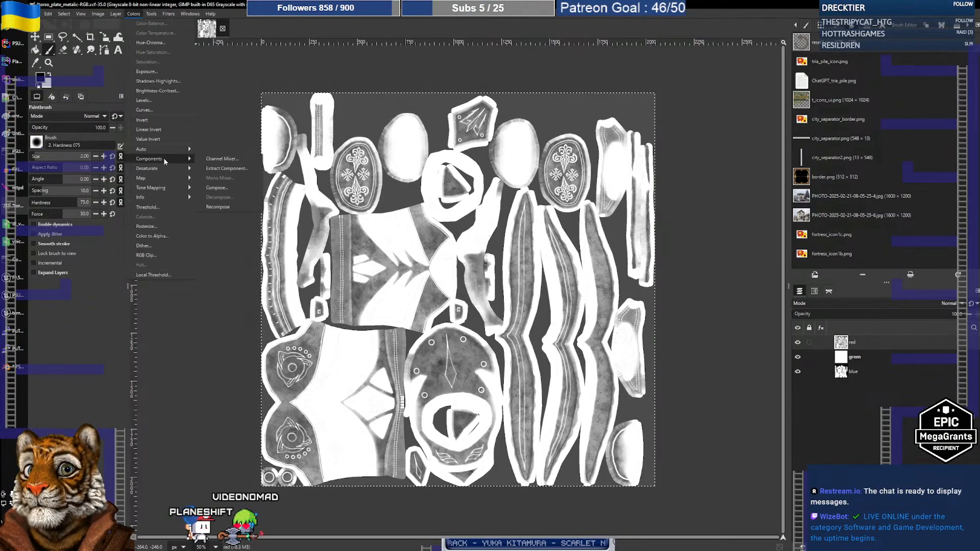
pyautogui.click(221, 189)
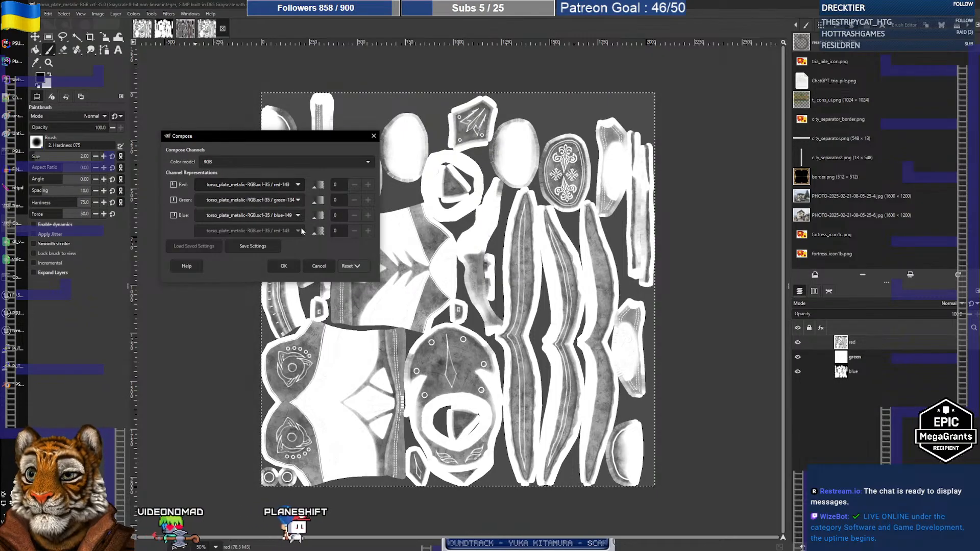
pyautogui.click(297, 268)
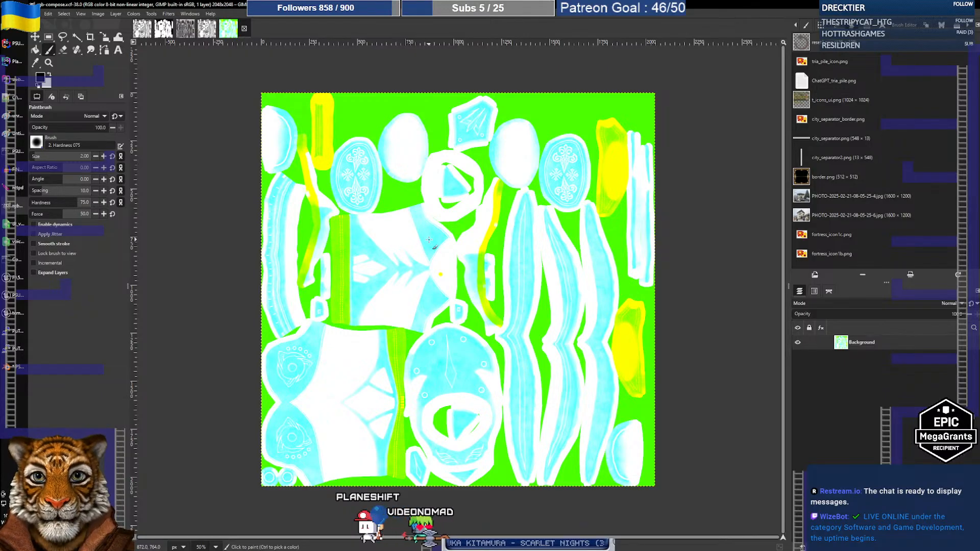
# Step: Start exporting the composed image and go to the Ylian female skins' plate_suite folder as its destination
pyautogui.click(47, 14)
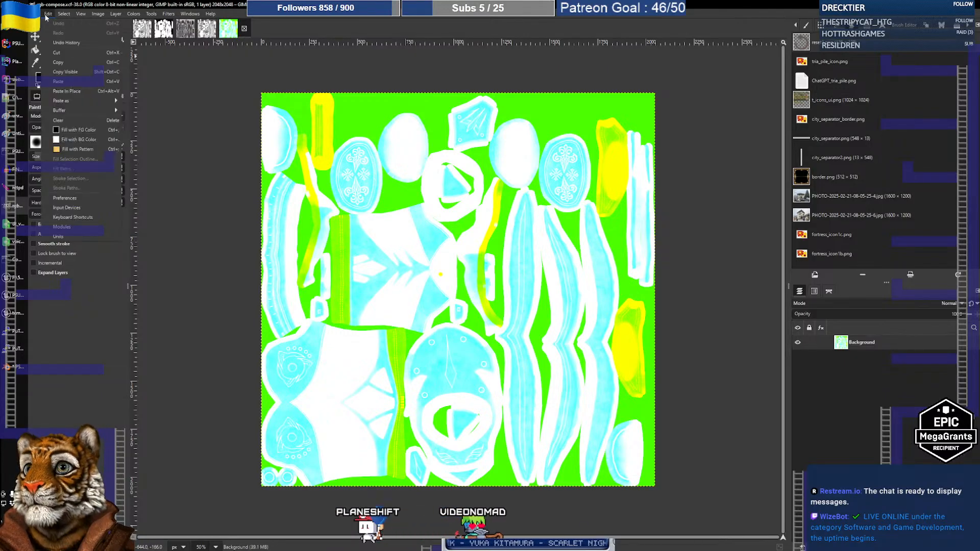
pyautogui.moveTo(35, 14)
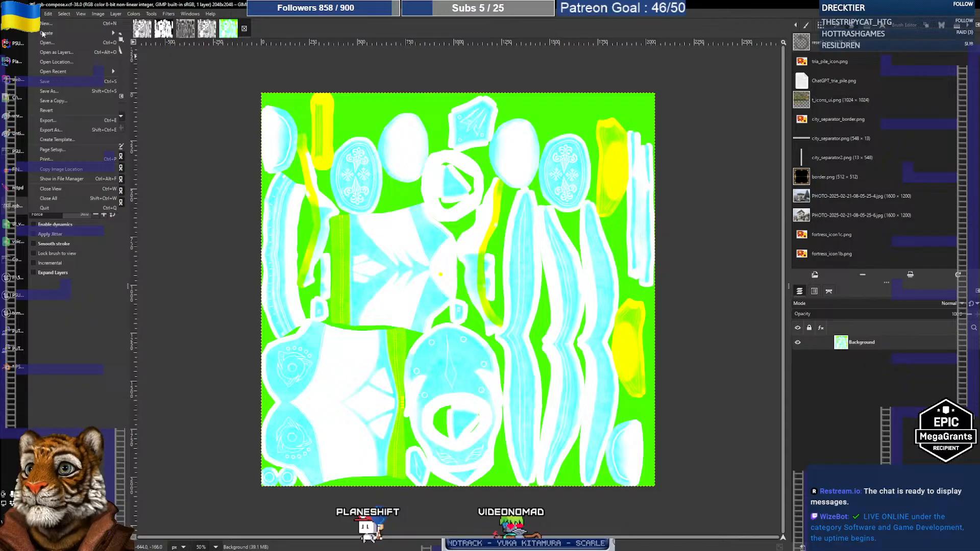
pyautogui.click(56, 130)
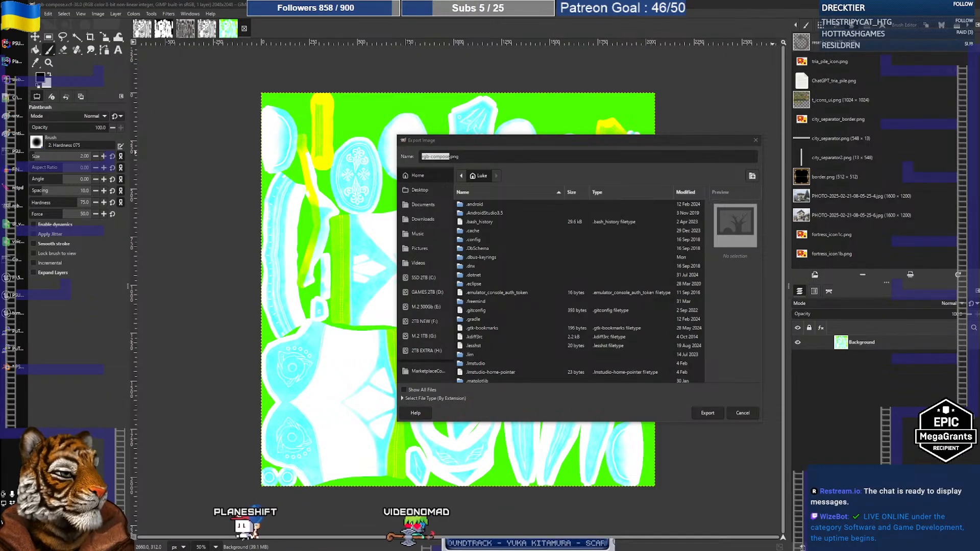
pyautogui.click(606, 159)
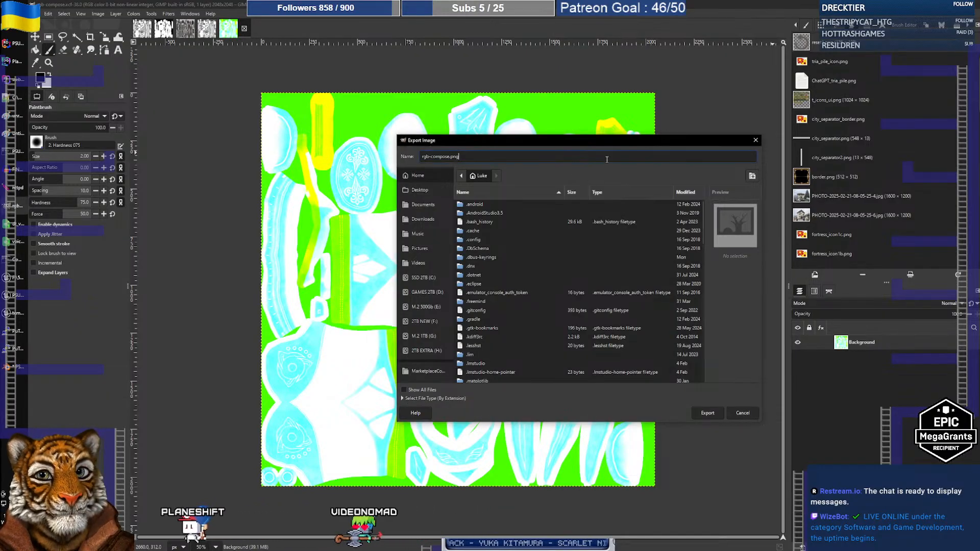
pyautogui.hotkey('ctrl', 'a')
pyautogui.write('C:\\PS\\grafica3D\\cal3d_characters\\ylian\\ZeeShan_Ylian_Female_skins\\plate_suite')
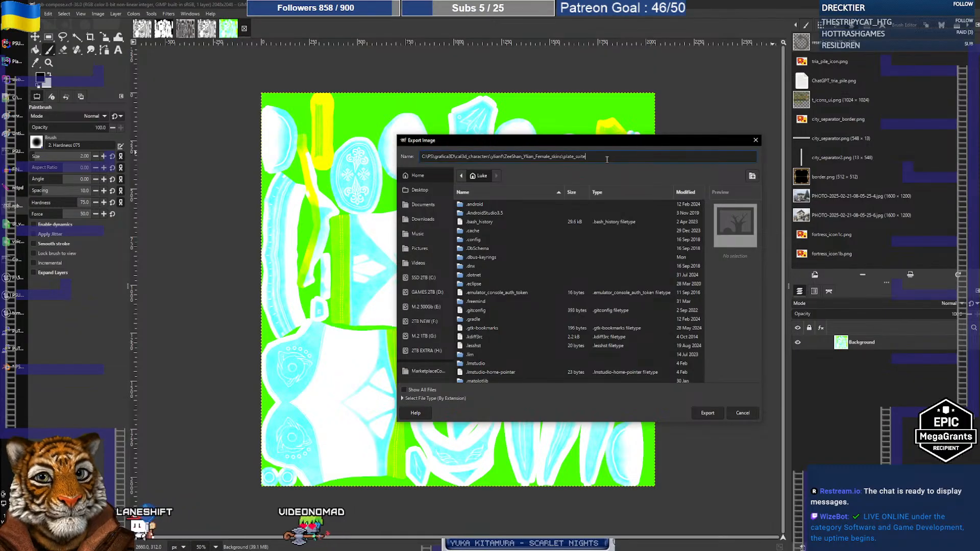
pyautogui.press('Return')
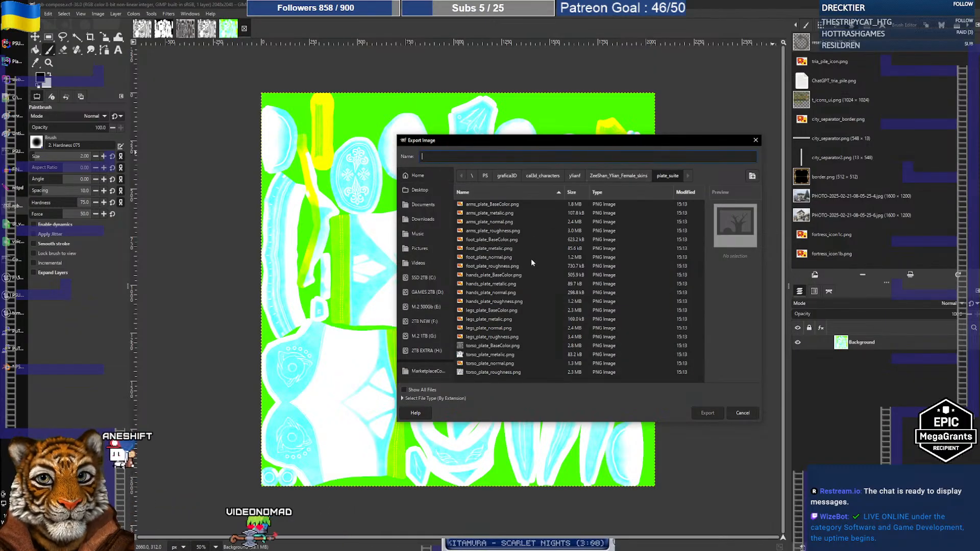
# Step: Name the export torso_plate_ram.png, based on the torso normal map's file name, and export it with the default PNG options
pyautogui.click(497, 365)
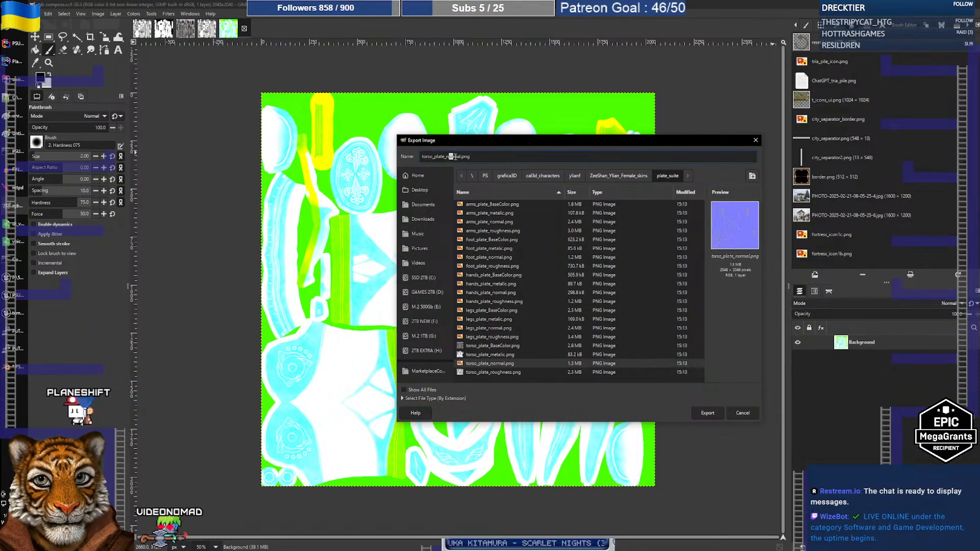
pyautogui.press('BackSpace')
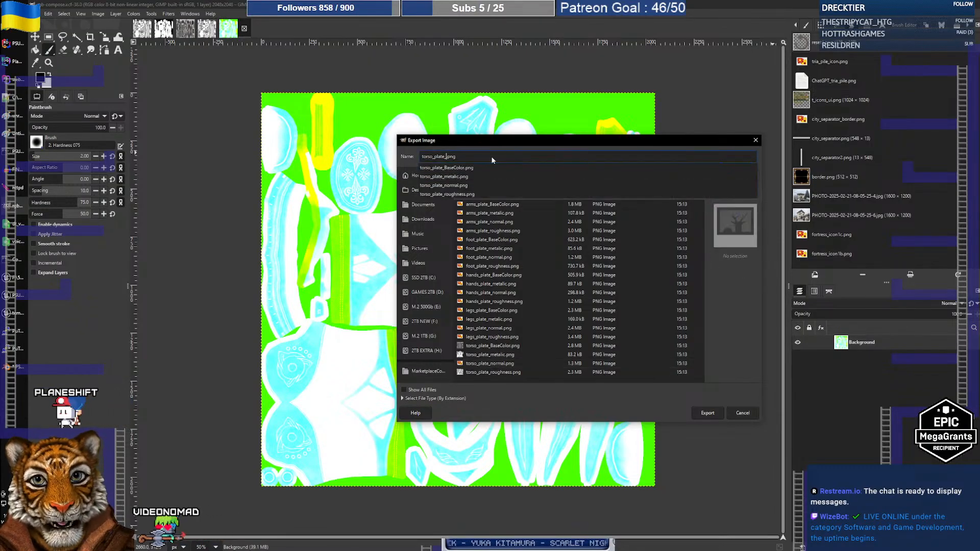
pyautogui.write('ram')
pyautogui.press('Return')
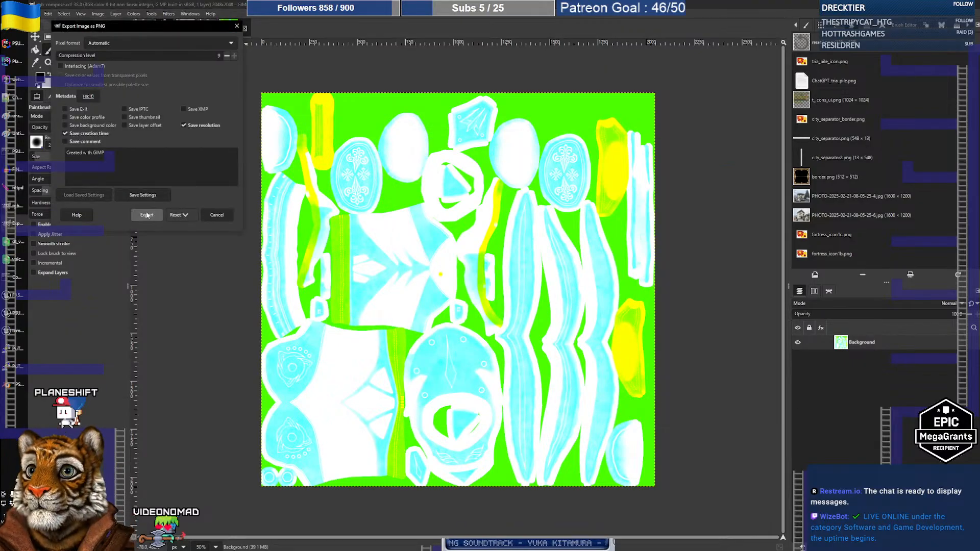
pyautogui.click(146, 215)
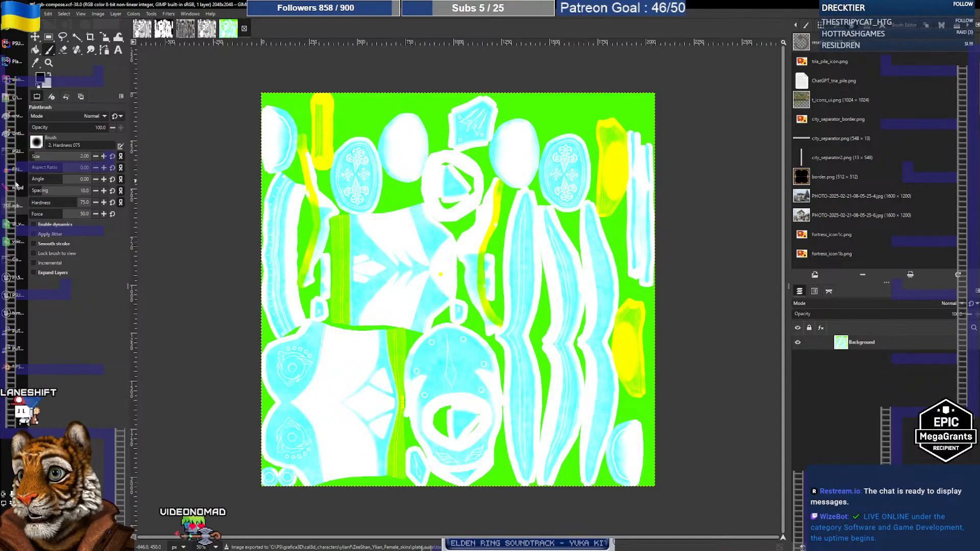
# Step: Switch to Unreal Editor, import torso_plate_ram.png into the YlianF Texture folder and view its asset information
pyautogui.click(17, 296)
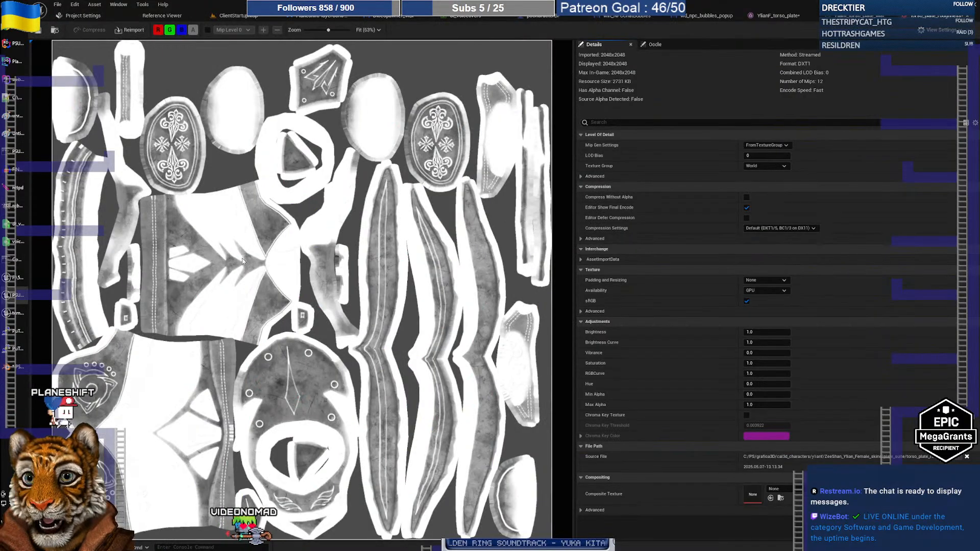
pyautogui.click(235, 16)
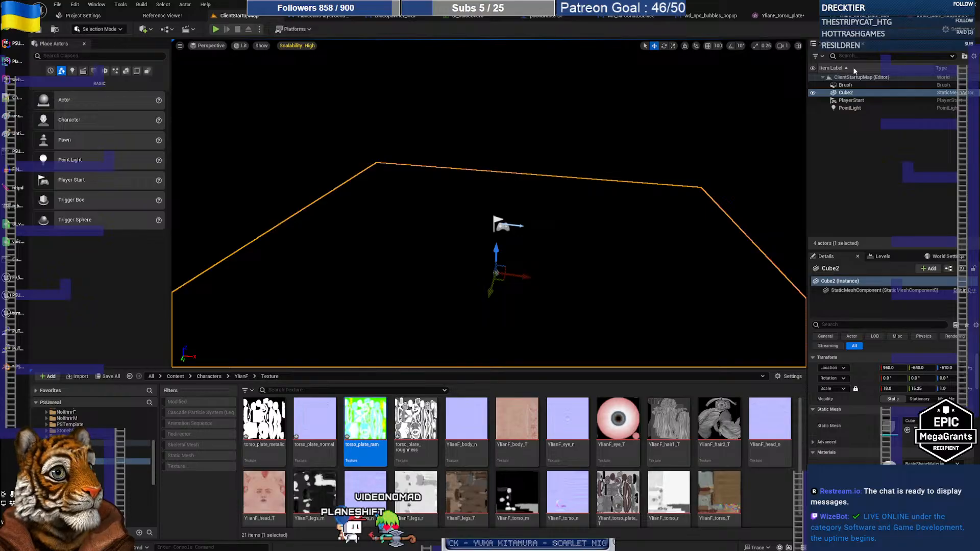
pyautogui.moveTo(364, 416)
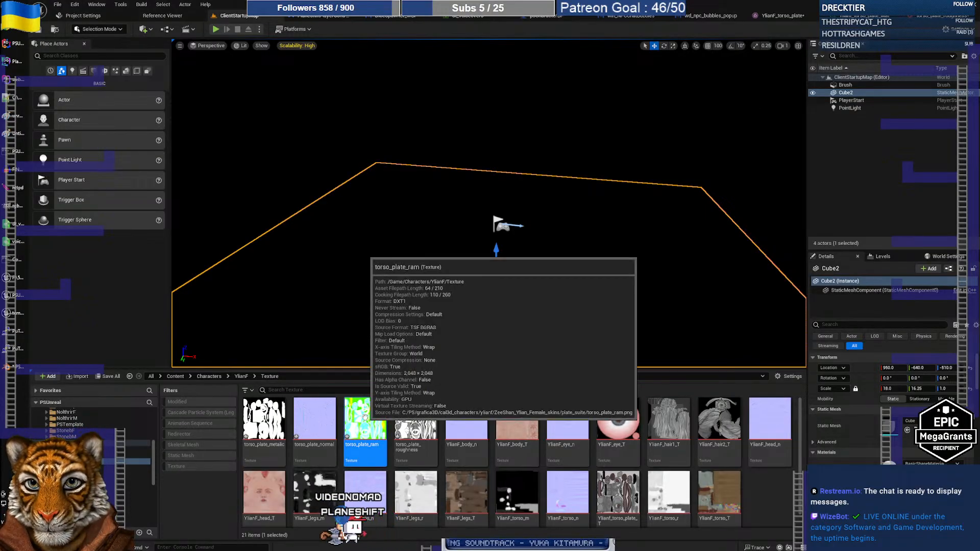
# Step: Enable the rough+ao+metal texture parameter in the YlianF torso plate material instance and assign torso_plate_ram to it
pyautogui.click(938, 16)
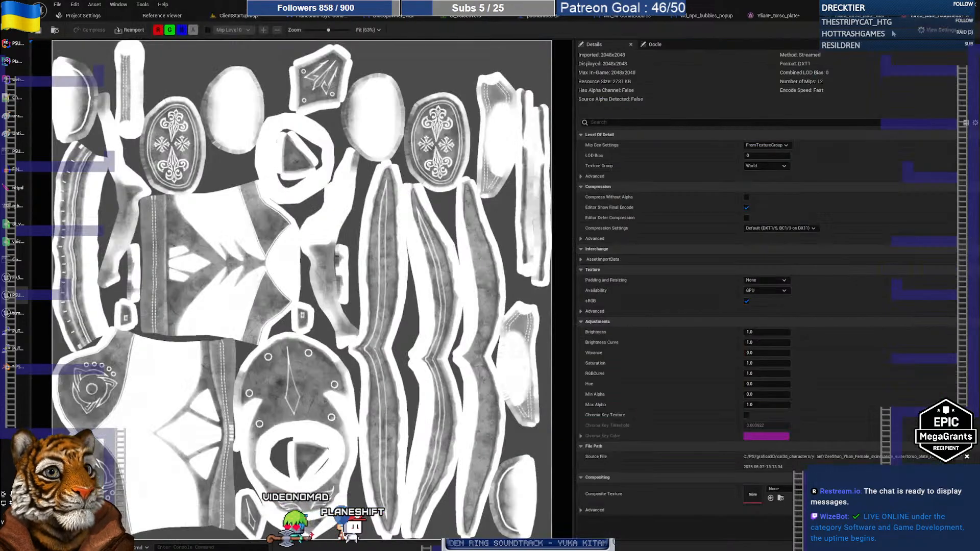
pyautogui.click(855, 16)
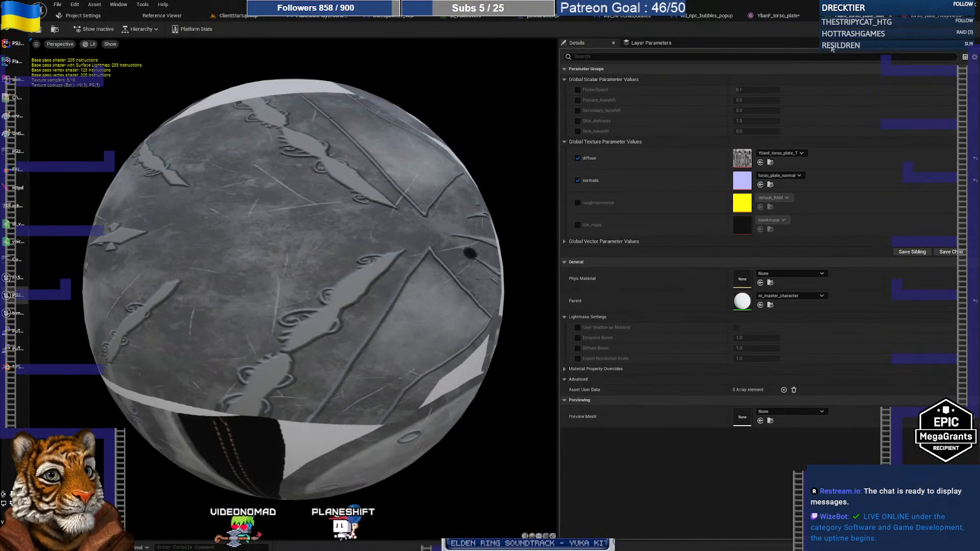
pyautogui.click(577, 203)
pyautogui.click(770, 198)
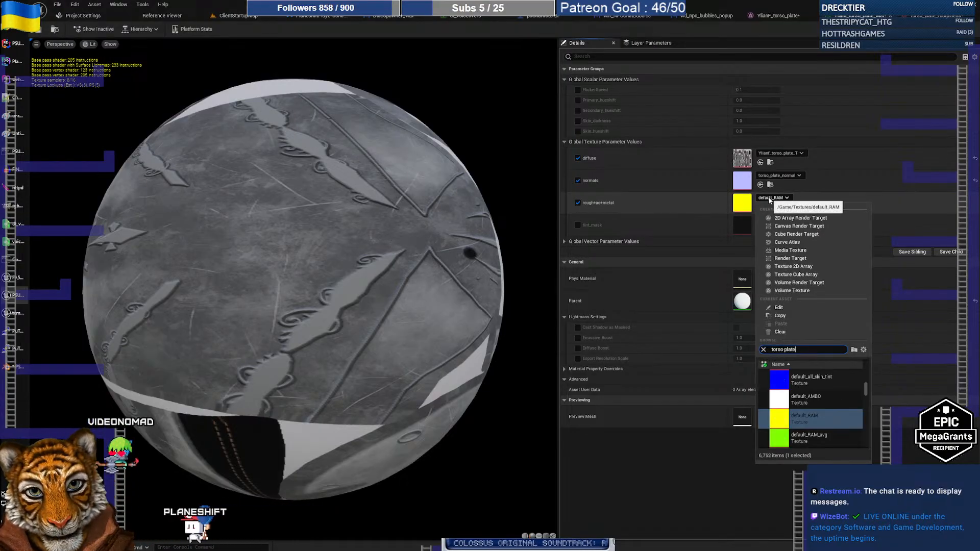
pyautogui.write('torso plate ram')
pyautogui.scroll(-3, 828, 418)
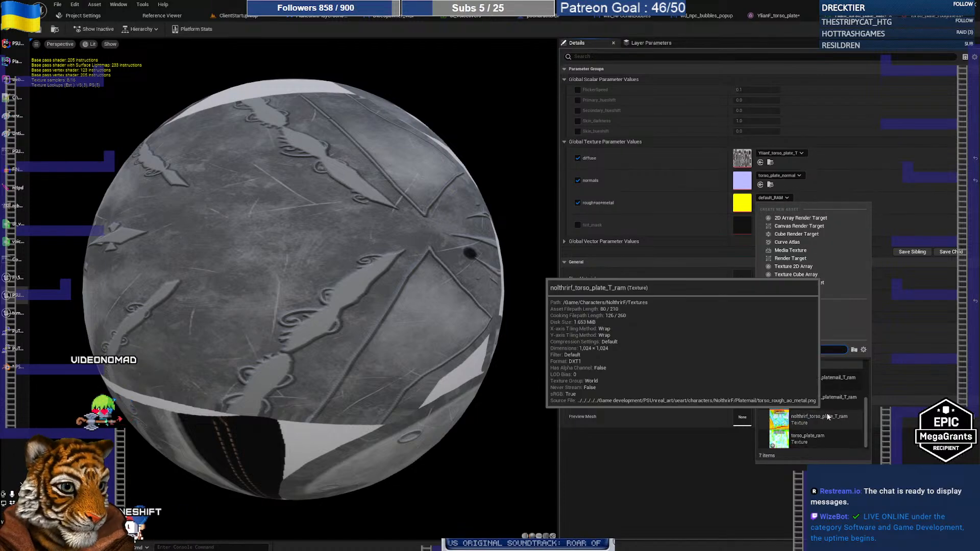
pyautogui.click(801, 439)
pyautogui.moveTo(294, 289); pyautogui.dragTo(275, 215)
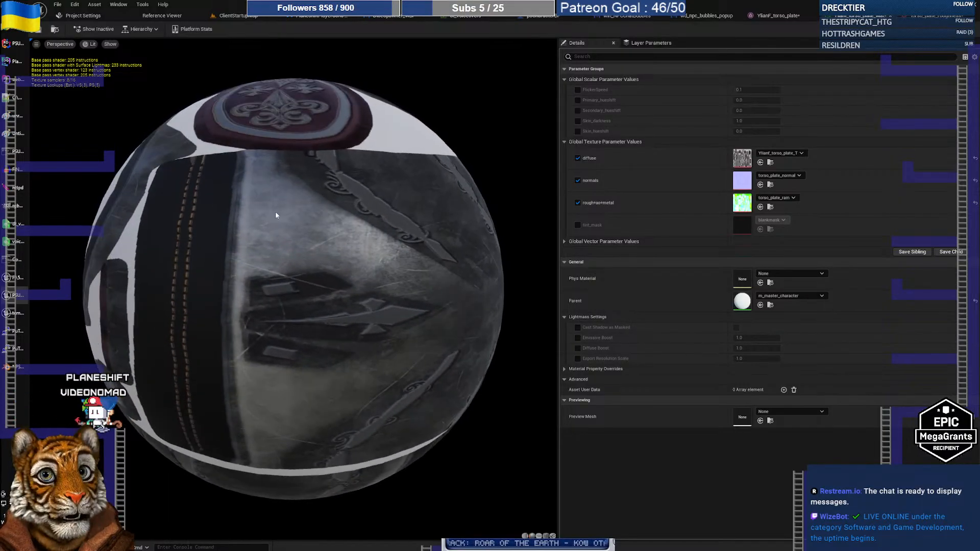
# Step: Examine the torso plate mesh with the RAM texture applied and compare it with its material instance
pyautogui.click(789, 17)
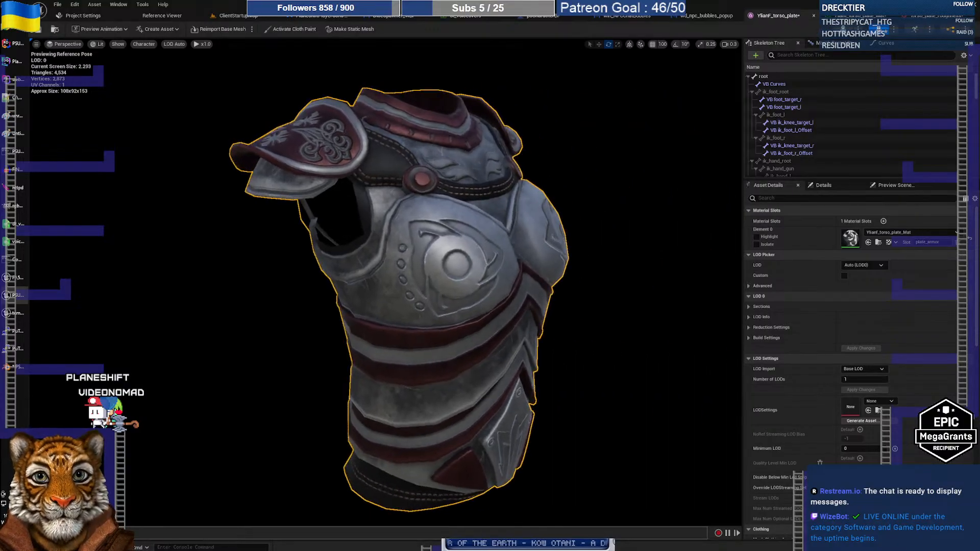
pyautogui.moveTo(397, 286); pyautogui.dragTo(406, 283)
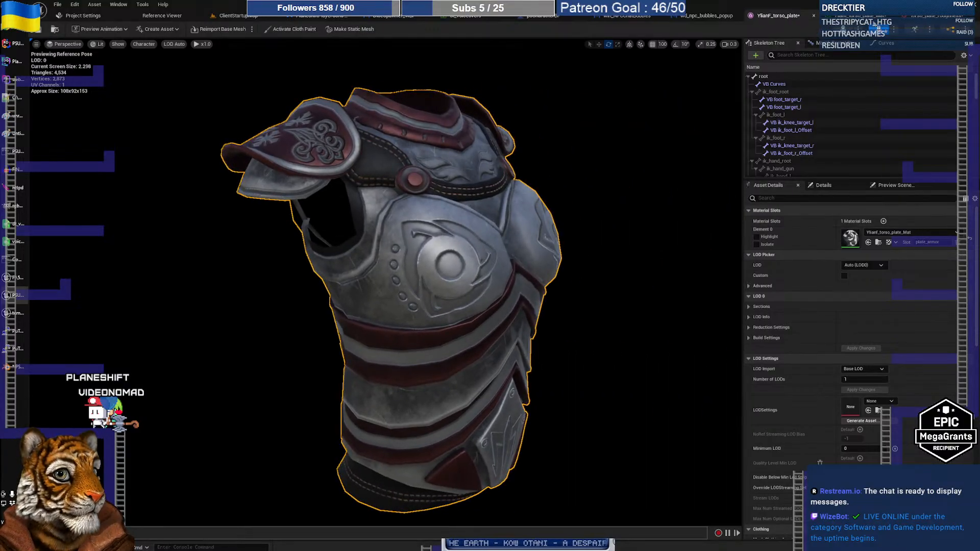
pyautogui.click(866, 18)
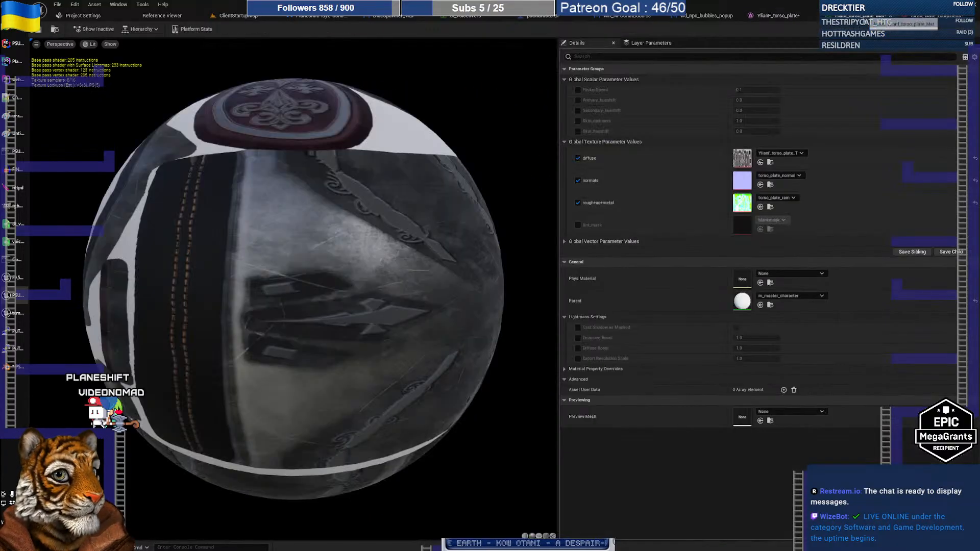
pyautogui.click(775, 17)
pyautogui.click(853, 17)
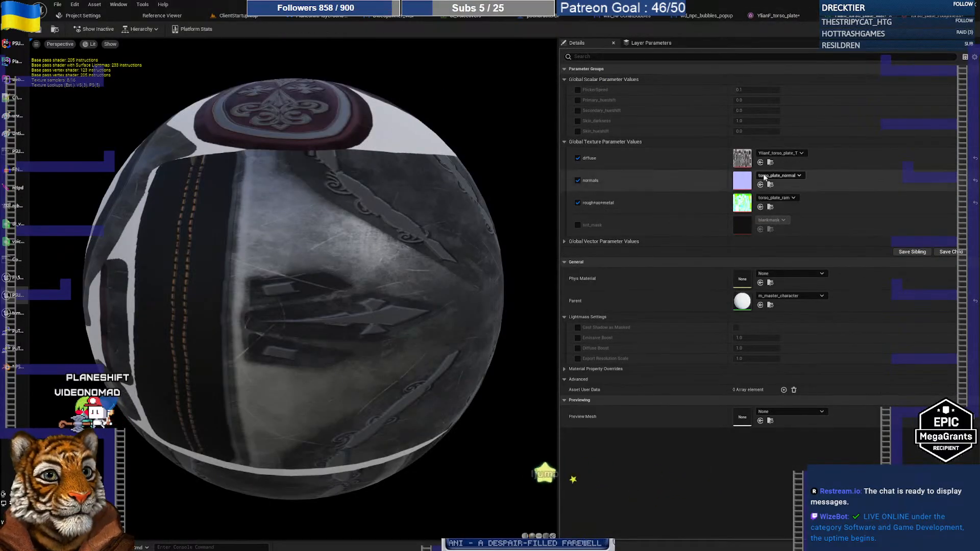
# Step: Switch off the diffuse texture override temporarily to inspect the torso plate without its colour map, and re-enable it
pyautogui.click(578, 158)
pyautogui.click(781, 16)
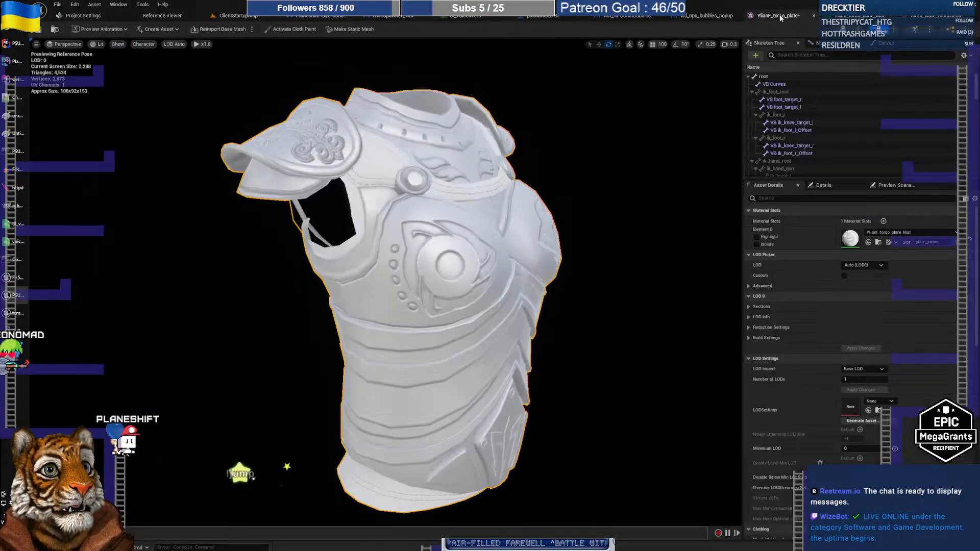
pyautogui.click(863, 15)
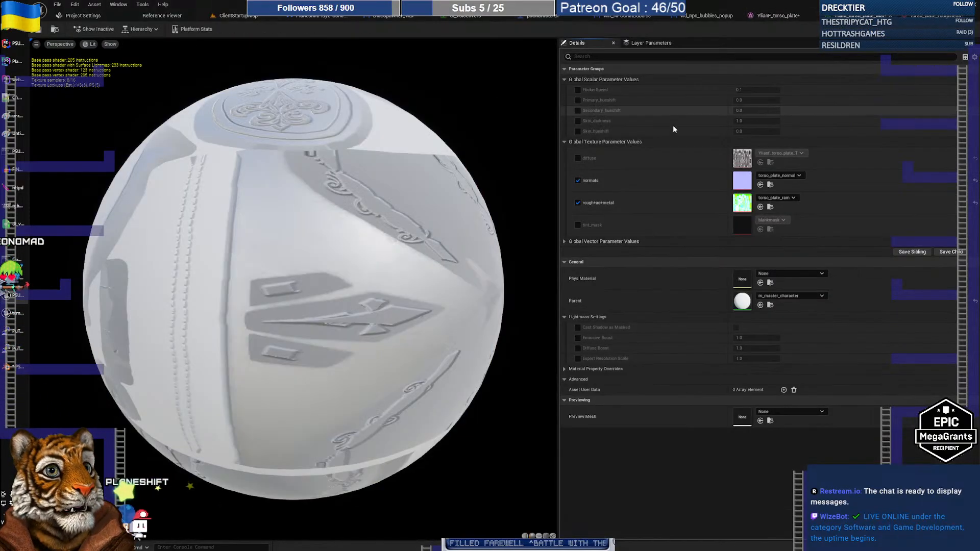
pyautogui.click(579, 158)
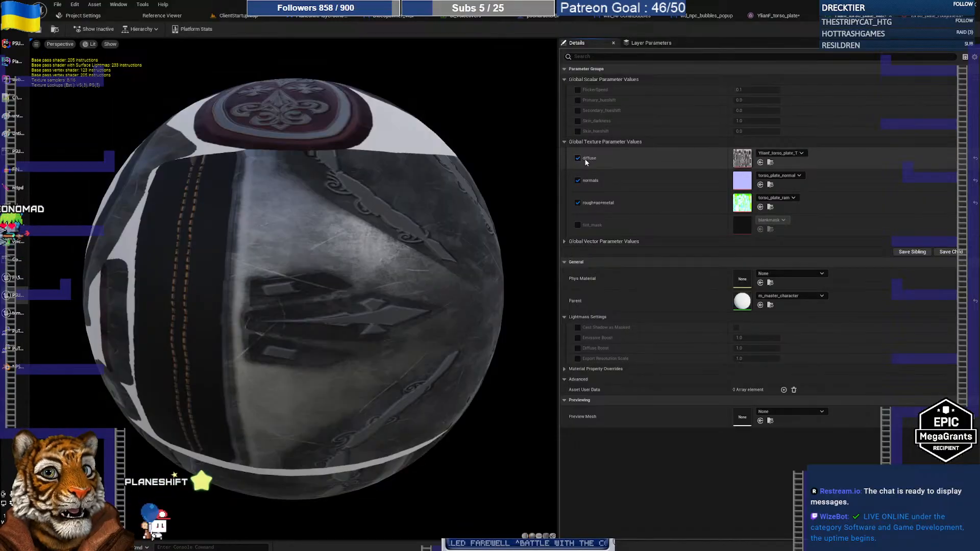
# Step: Inspect the fully textured torso plate mesh from several angles and up close, checking its metallic and roughness look against the material's textures
pyautogui.click(777, 20)
pyautogui.moveTo(612, 127)
pyautogui.mouseDown()
pyautogui.moveTo(620, 115)
pyautogui.moveTo(602, 61)
pyautogui.moveTo(605, 140)
pyautogui.mouseUp()
pyautogui.moveTo(604, 140); pyautogui.dragTo(625, 125, button='middle')
pyautogui.moveTo(625, 125); pyautogui.dragTo(617, 105)
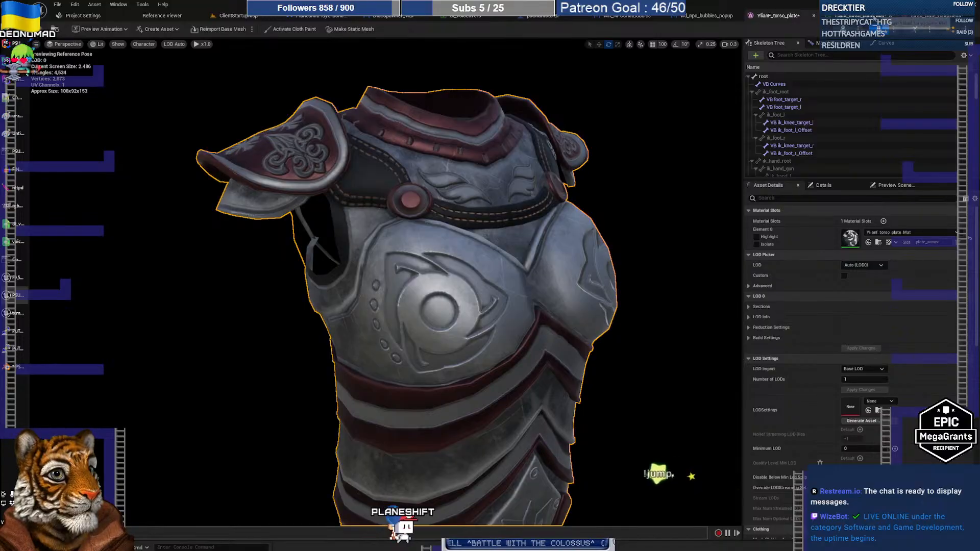
pyautogui.click(871, 16)
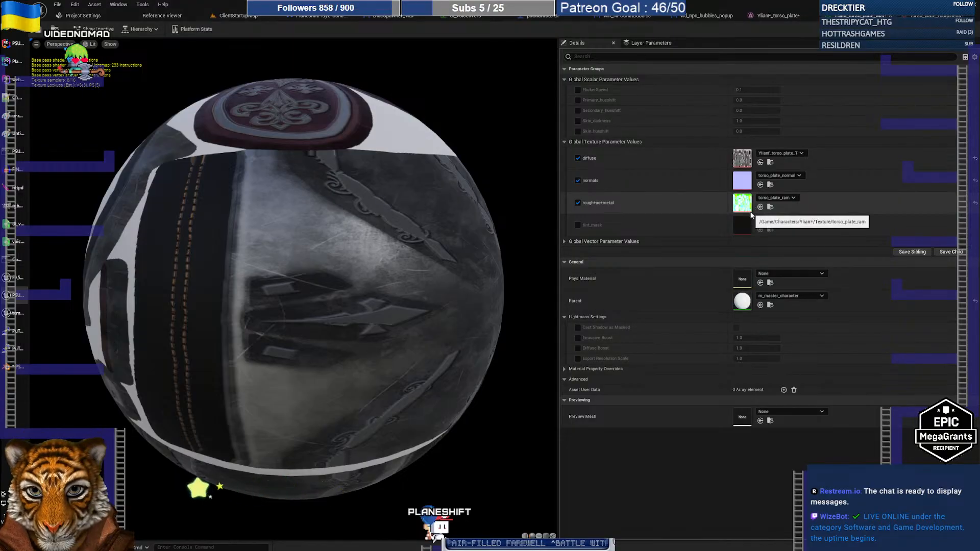
pyautogui.click(773, 18)
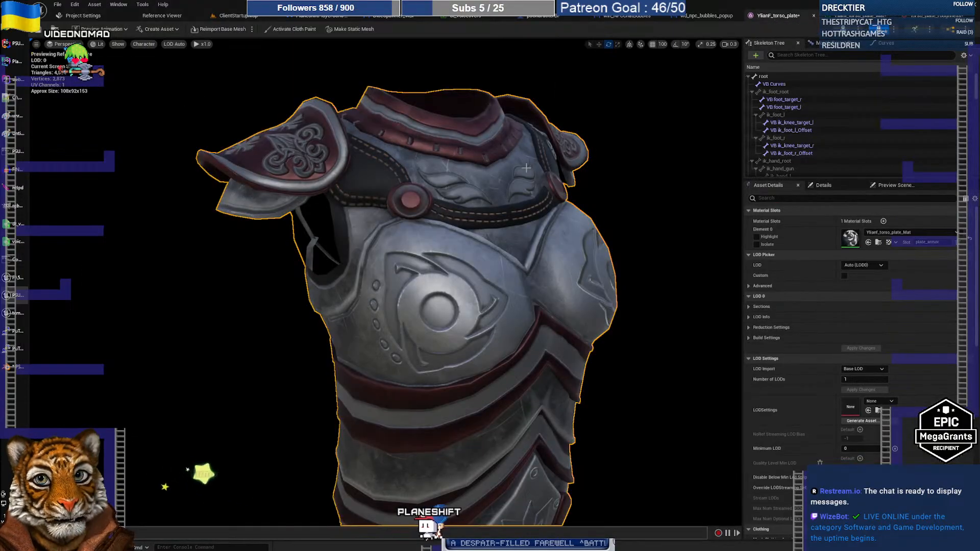
pyautogui.scroll(8, 495, 217)
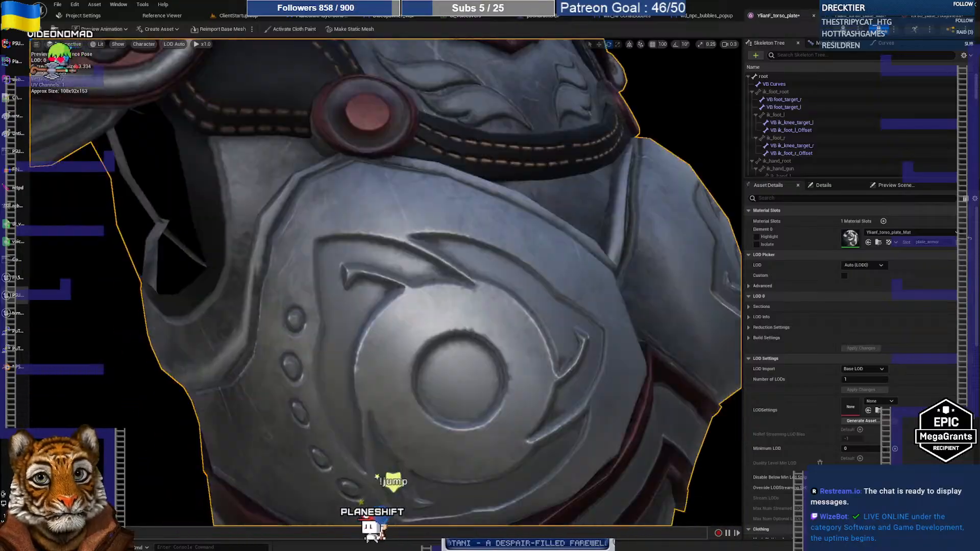
pyautogui.moveTo(495, 216)
pyautogui.mouseDown(button='middle')
pyautogui.moveTo(495, 428)
pyautogui.moveTo(496, 216)
pyautogui.mouseUp(button='middle')
pyautogui.scroll(-6, 371, 286)
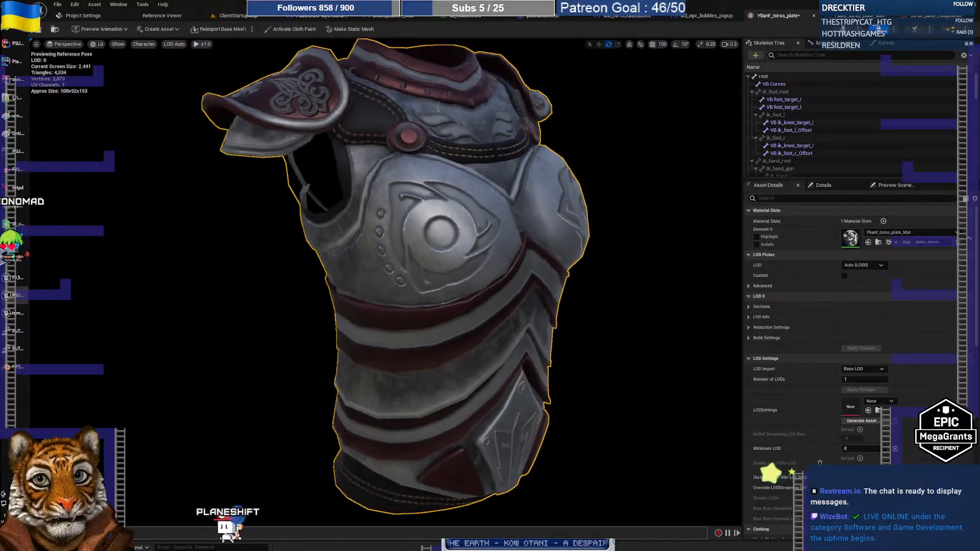
pyautogui.moveTo(372, 286); pyautogui.dragTo(392, 326)
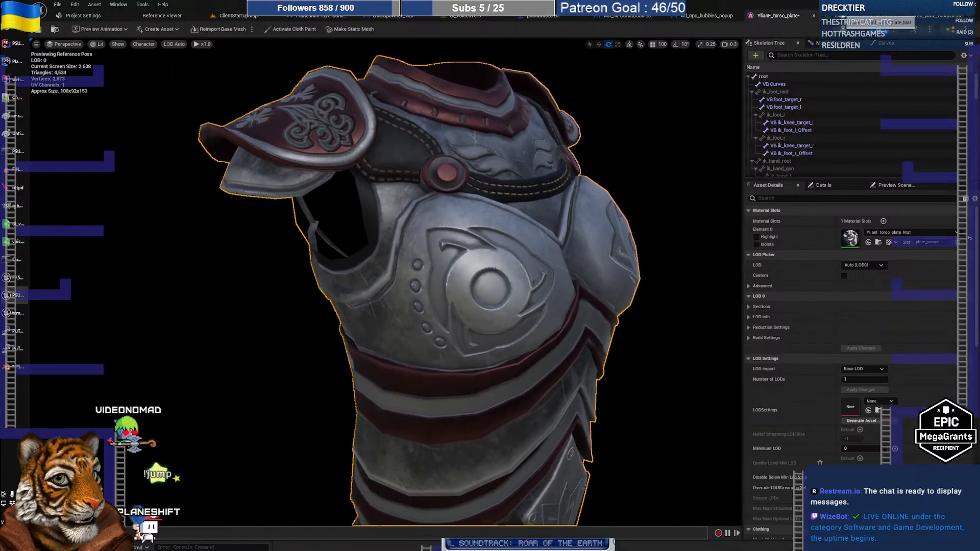
pyautogui.click(841, 16)
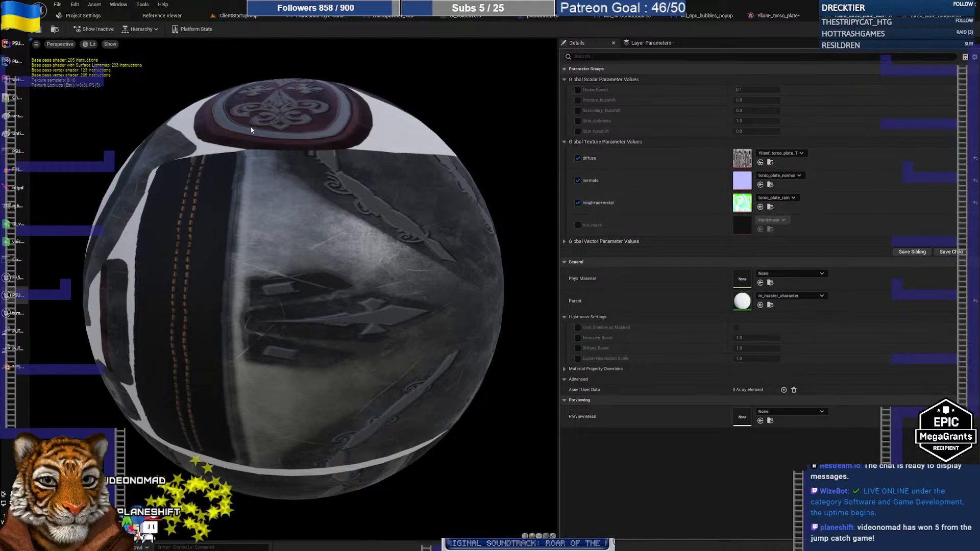
# Step: Switch to GIMP and decompose the composed RAM image into layers with the RGB color model
pyautogui.click(15, 205)
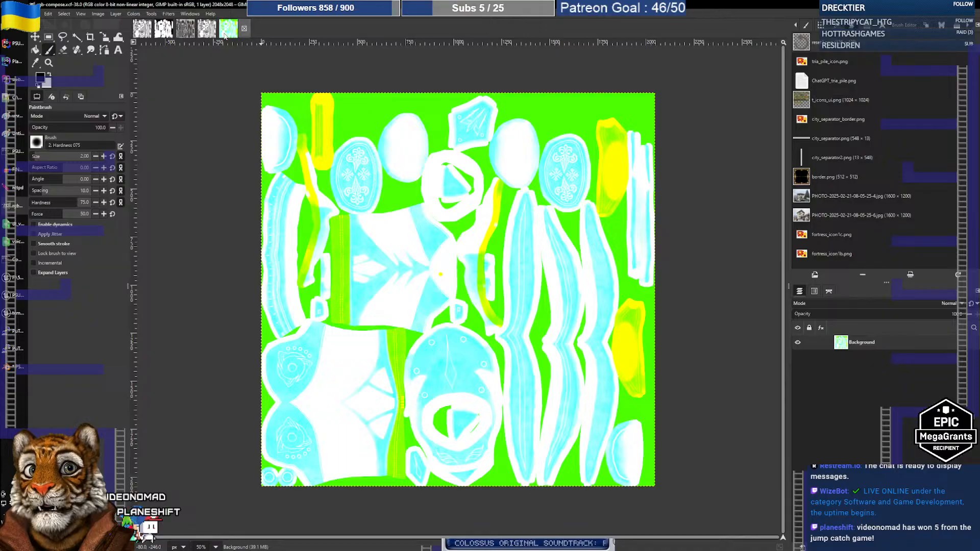
pyautogui.click(132, 14)
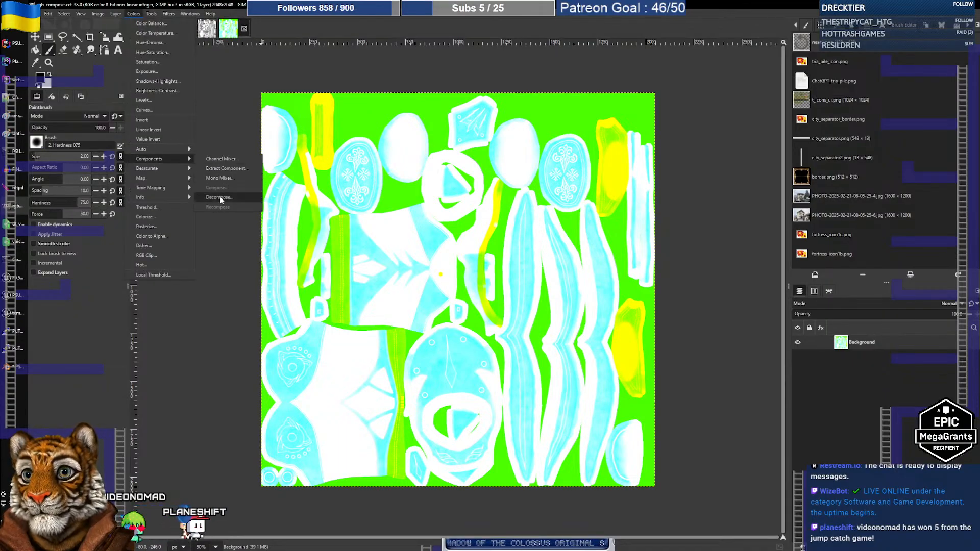
pyautogui.click(220, 197)
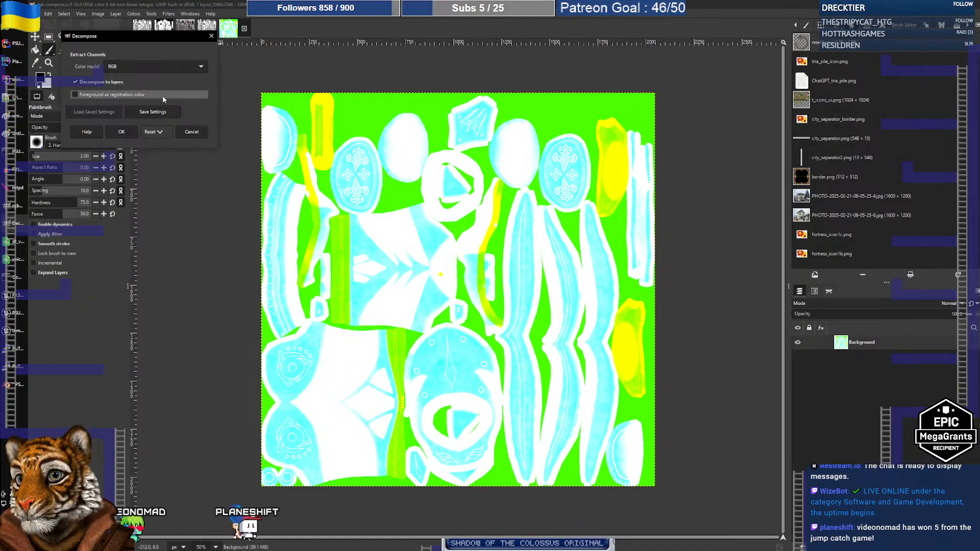
pyautogui.click(129, 132)
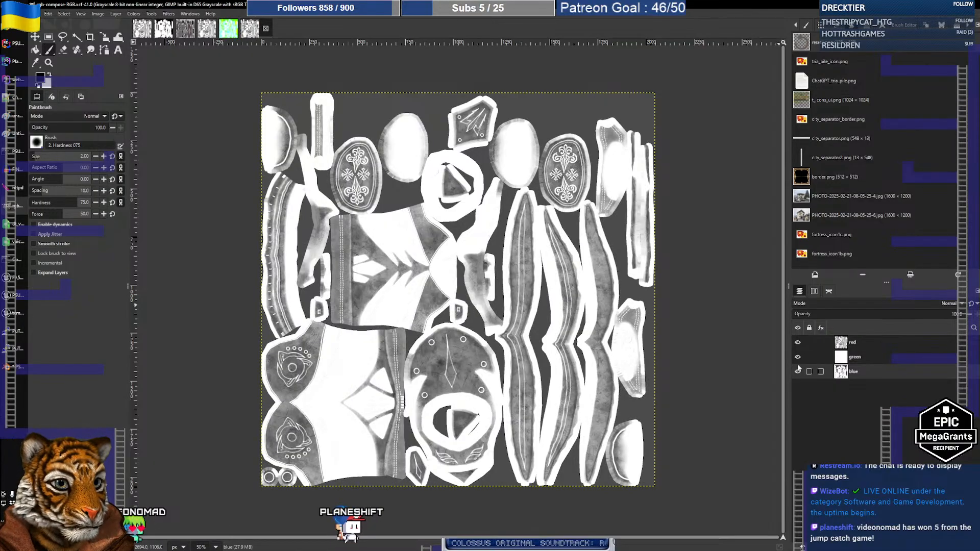
# Step: Check the red, green and blue layers by toggling their visibility, and close the decomposed image without saving
pyautogui.click(798, 342)
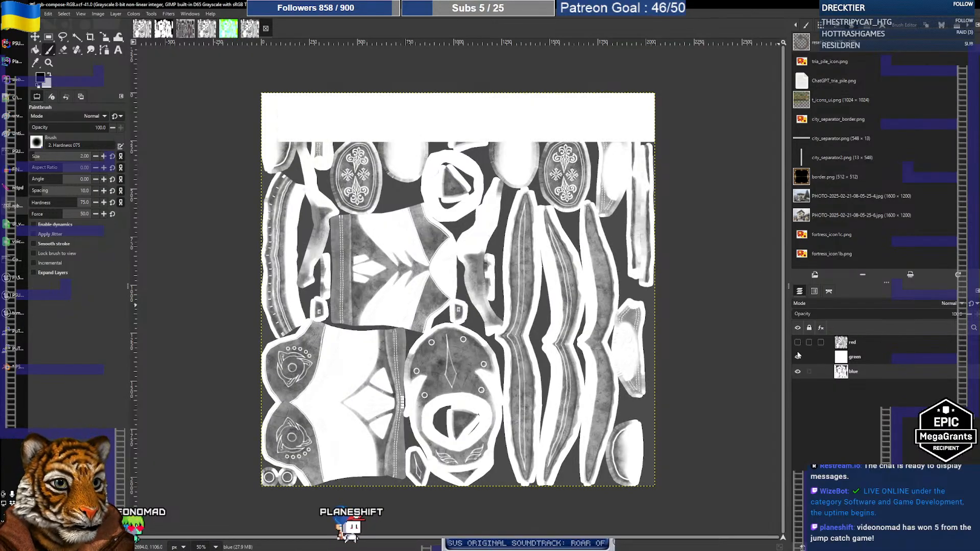
pyautogui.click(797, 356)
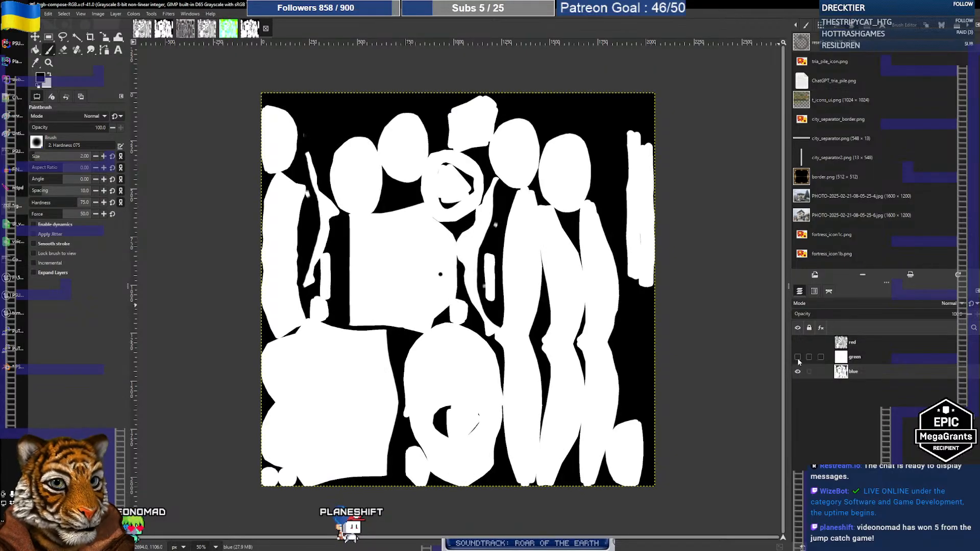
pyautogui.click(797, 342)
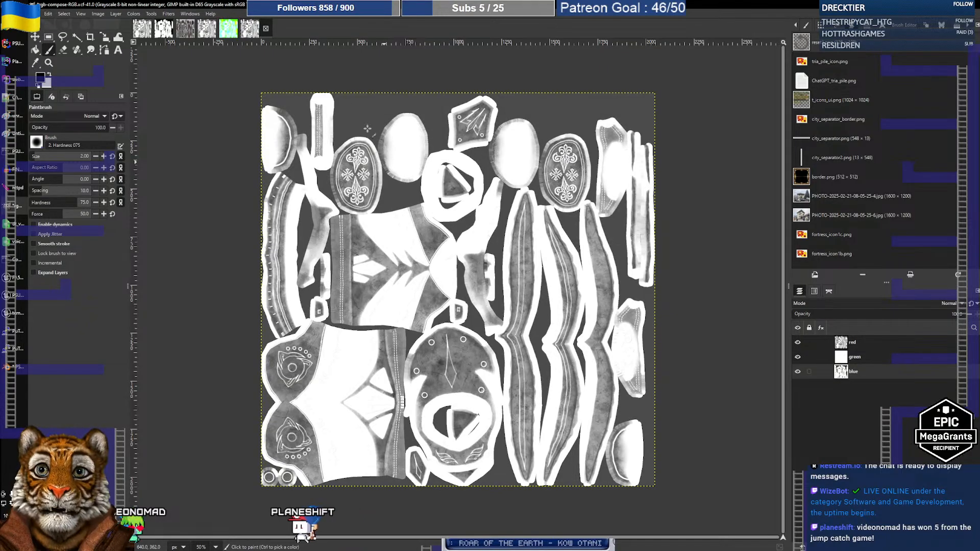
pyautogui.click(266, 28)
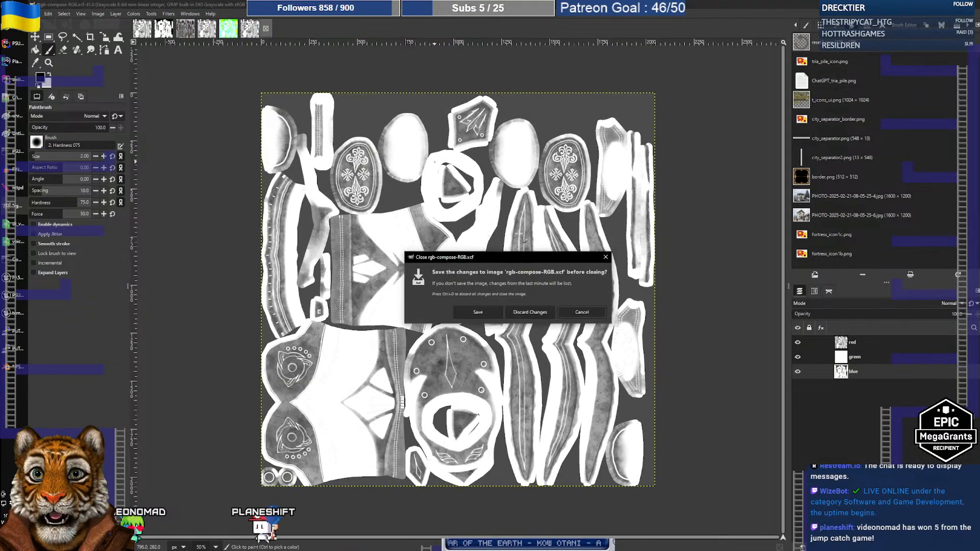
pyautogui.click(529, 312)
# Step: Switch back to Unreal Editor, locate the plate material's parent m_master_character and open its material graph
pyautogui.hotkey('alt', 'Tab')
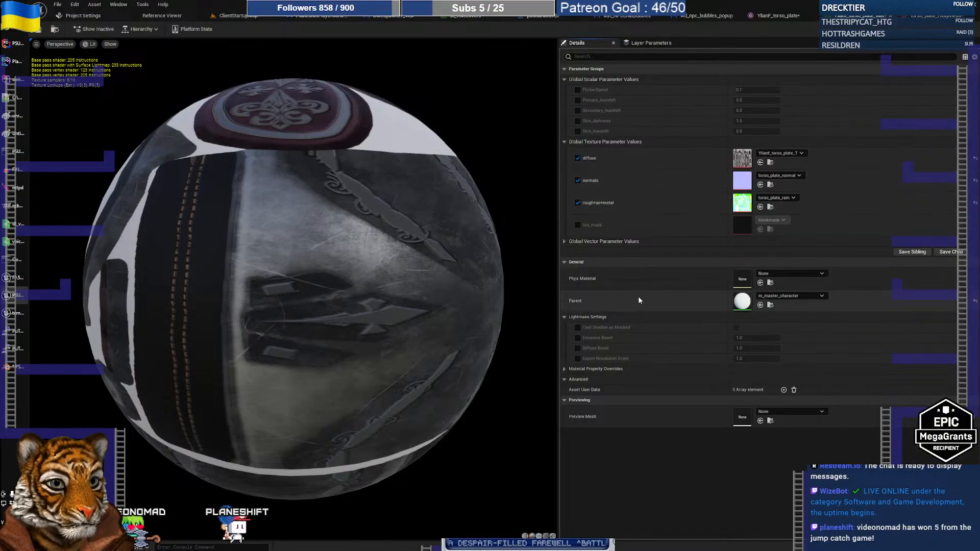
pyautogui.click(770, 305)
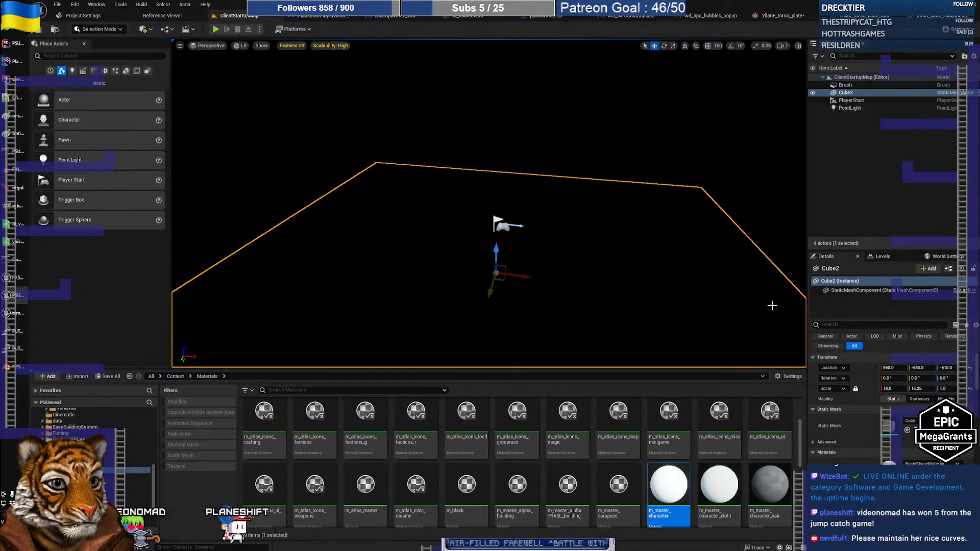
pyautogui.doubleClick(673, 479)
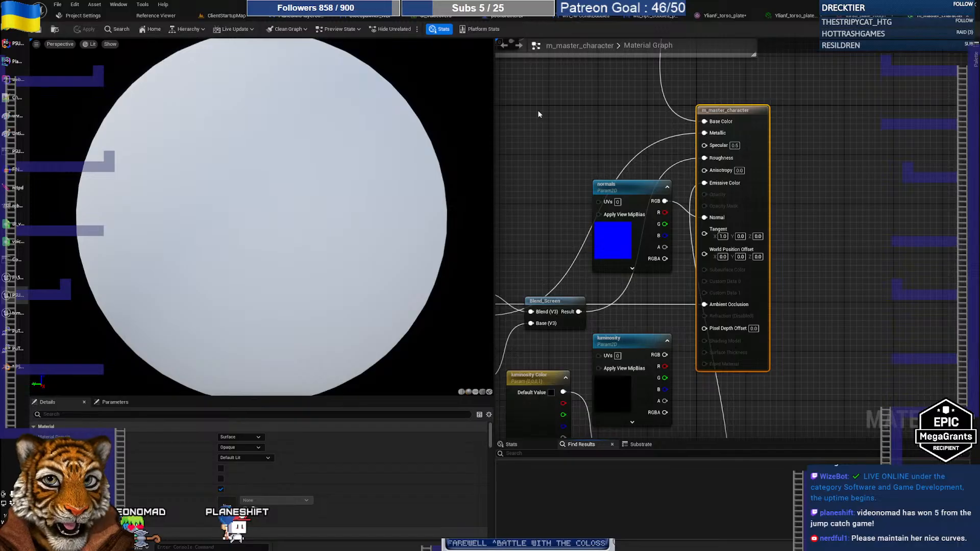
# Step: Examine how the rough+ao+metal texture channels connect to Metallic, Roughness and Ambient Occlusion in the m_master_character graph
pyautogui.moveTo(571, 140)
pyautogui.mouseDown()
pyautogui.moveTo(596, 134)
pyautogui.moveTo(568, 145)
pyautogui.mouseUp()
pyautogui.moveTo(567, 145); pyautogui.dragTo(582, 140, button='right')
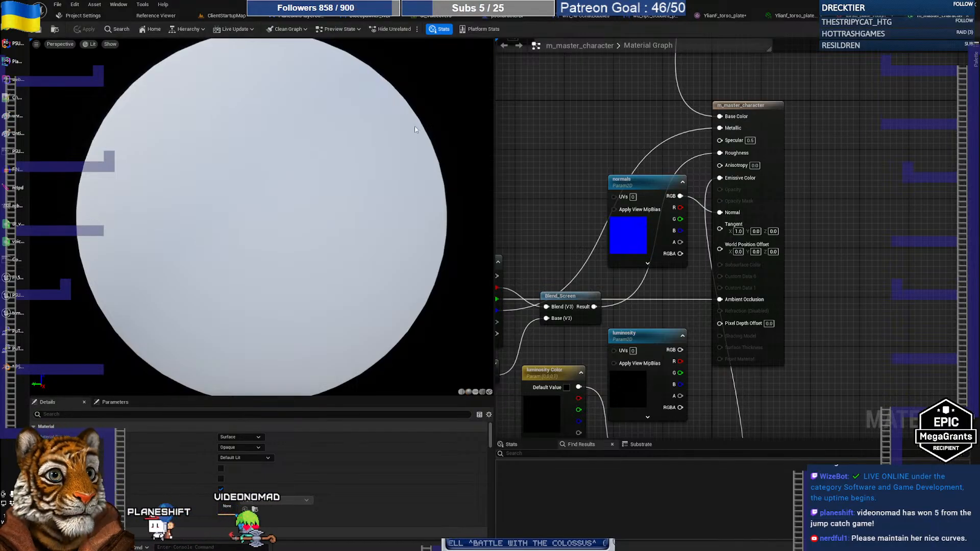
pyautogui.click(799, 19)
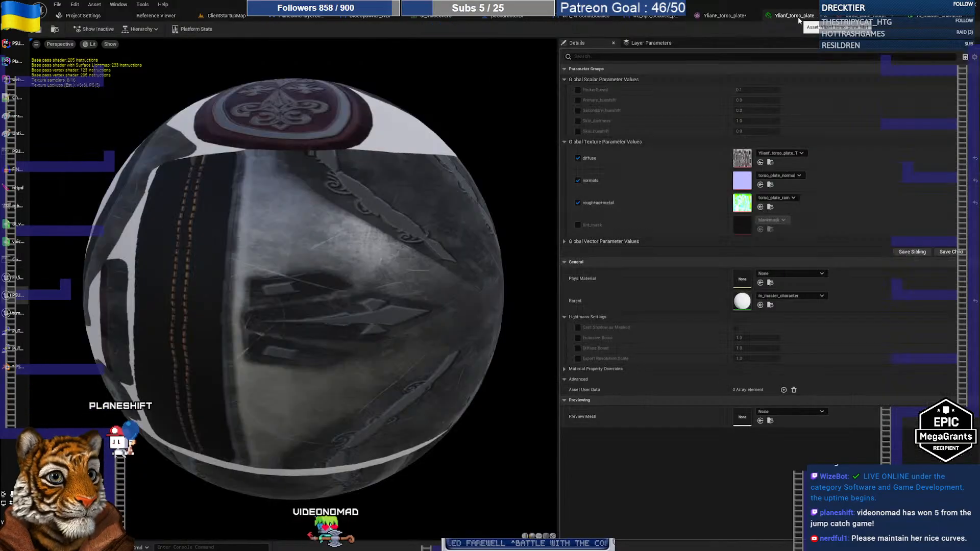
pyautogui.click(934, 17)
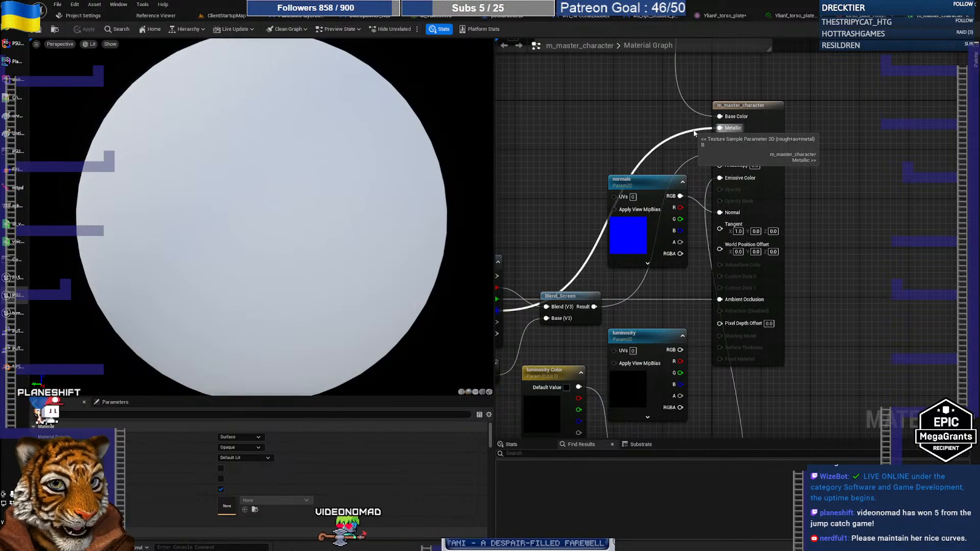
pyautogui.moveTo(575, 158); pyautogui.dragTo(708, 91, button='right')
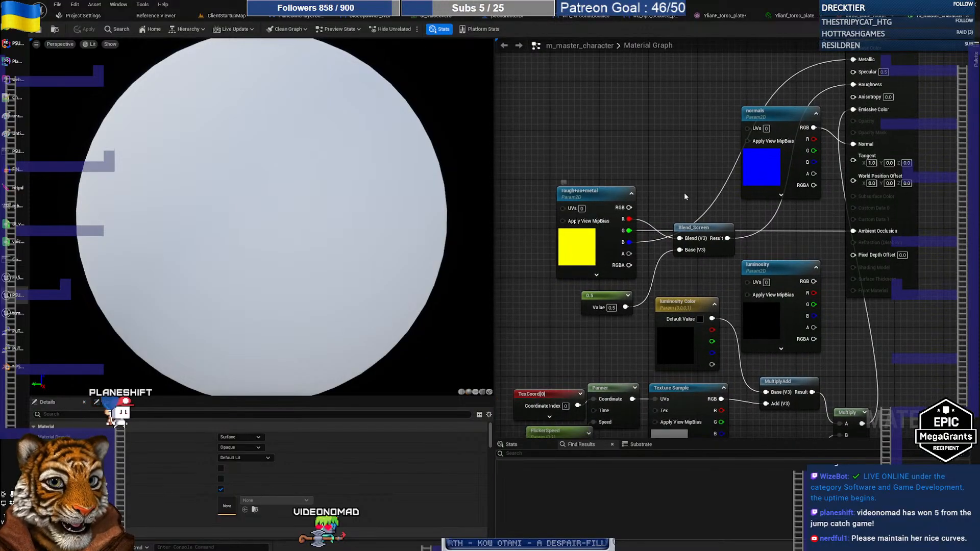
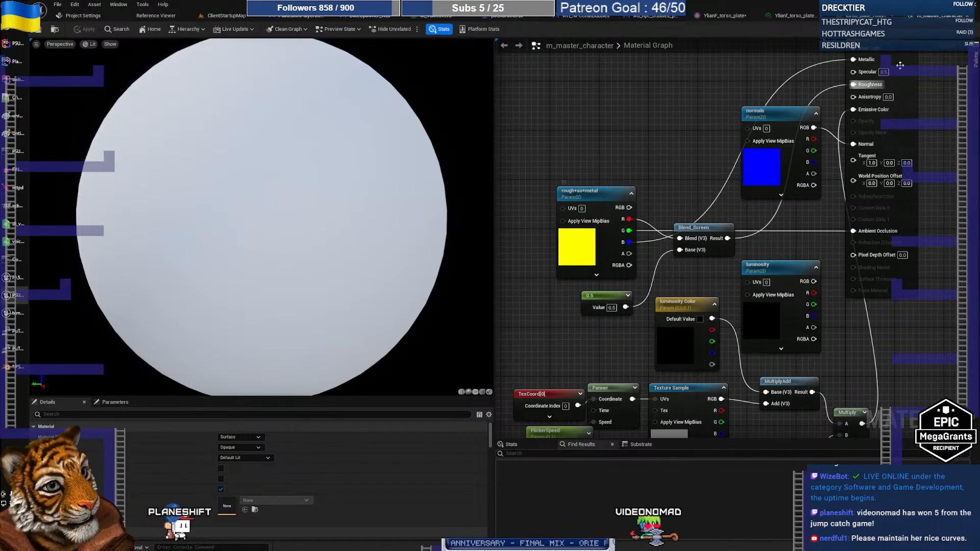
# Step: Examine the m_master_character graph, following the normals, luminosity, MultiplyAdd and Multiply nodes to the material's Emissive Color
pyautogui.moveTo(698, 132); pyautogui.dragTo(667, 205, button='right')
pyautogui.click(858, 111)
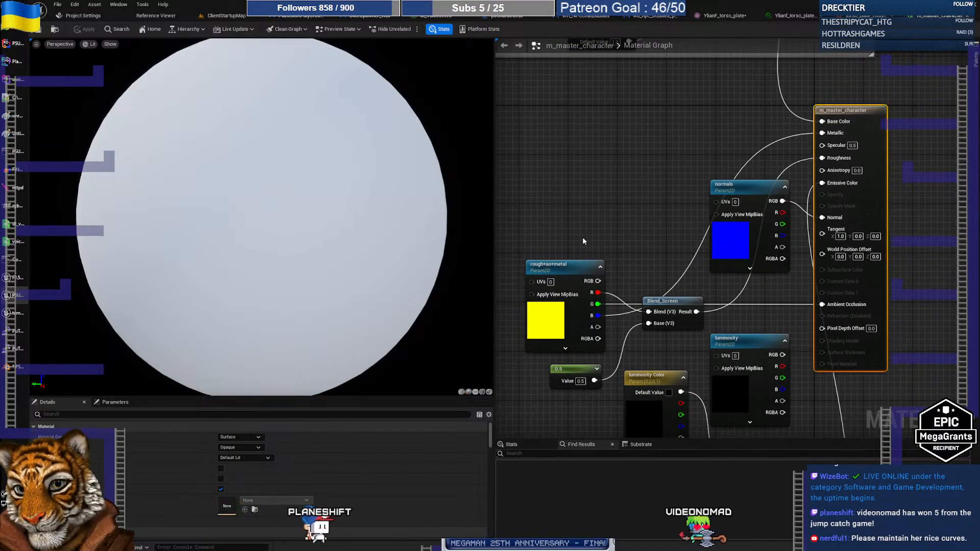
pyautogui.moveTo(622, 192); pyautogui.dragTo(626, 180, button='right')
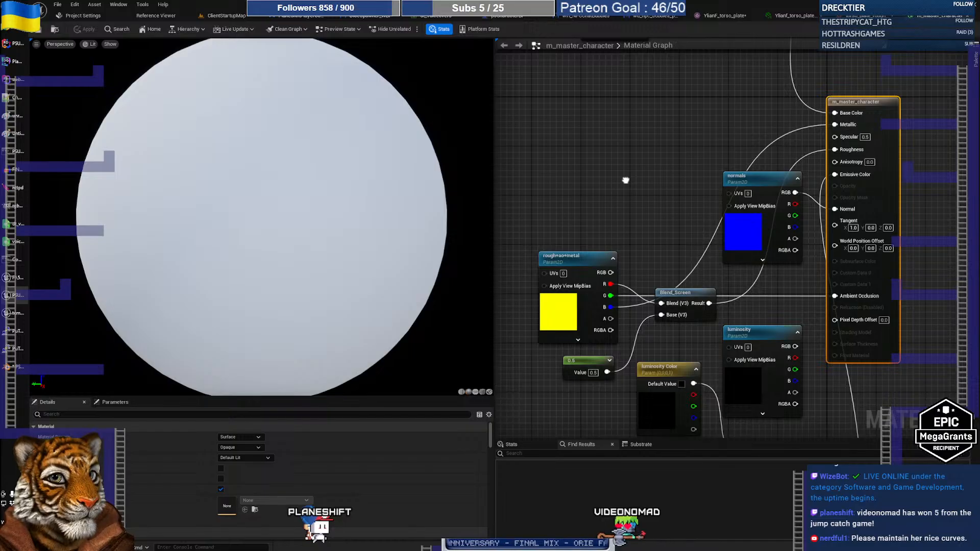
pyautogui.moveTo(625, 180); pyautogui.dragTo(645, 97, button='right')
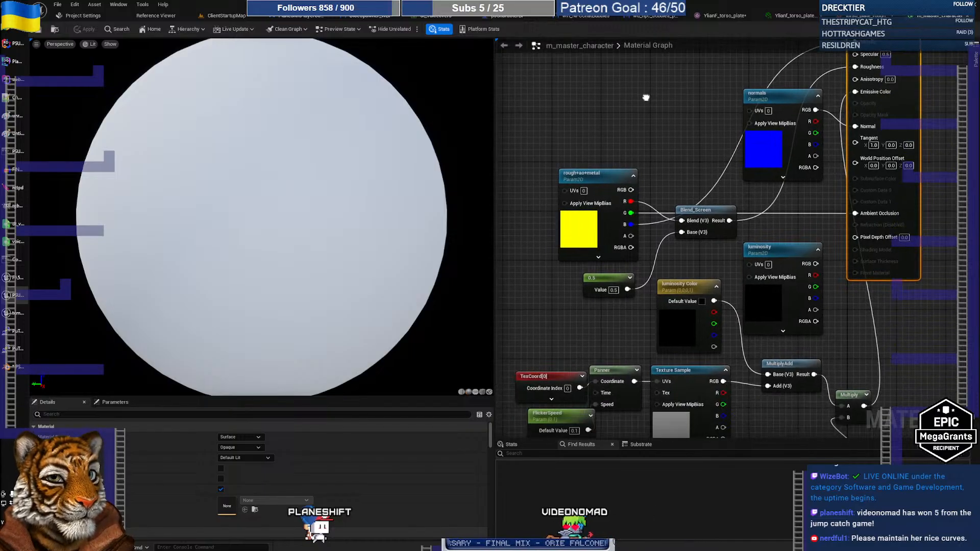
pyautogui.moveTo(589, 307); pyautogui.dragTo(599, 241, button='right')
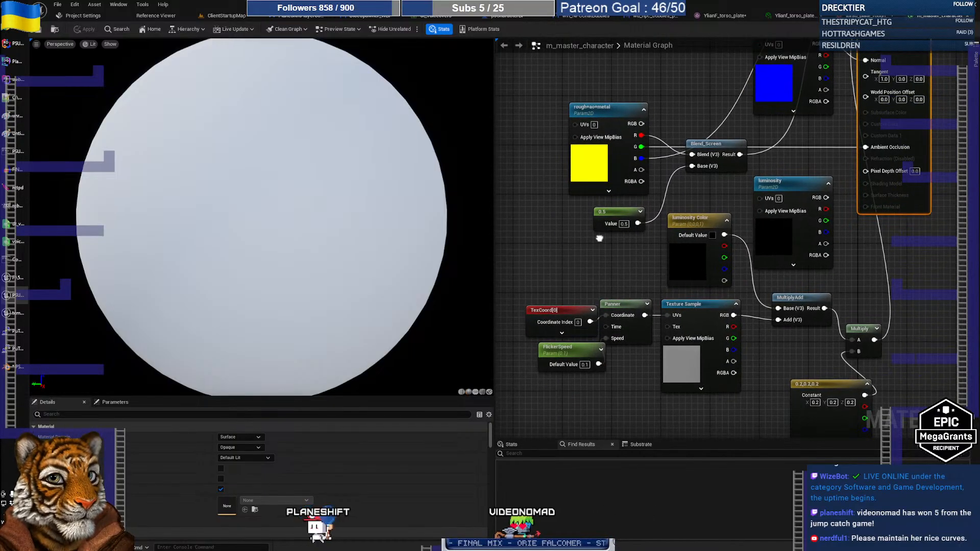
pyautogui.moveTo(799, 363); pyautogui.dragTo(803, 309, button='right')
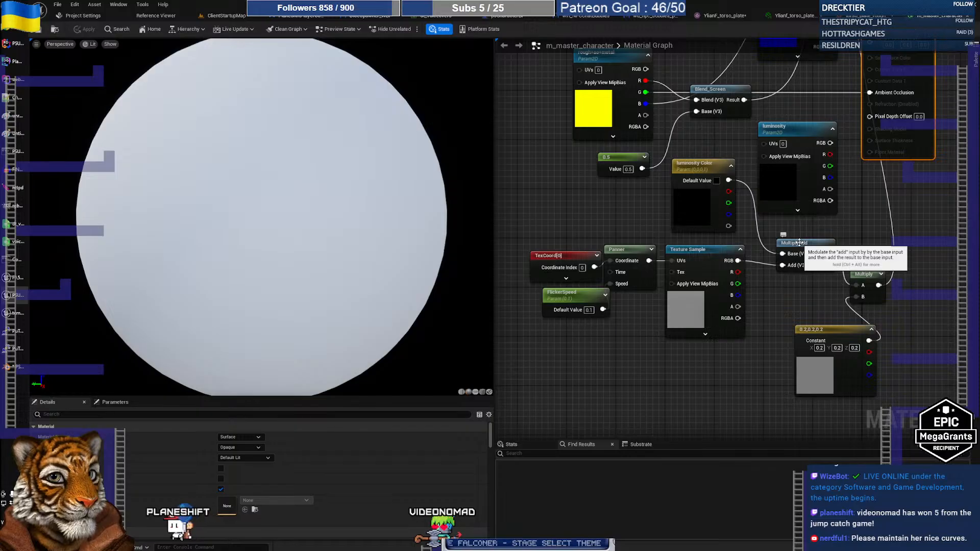
pyautogui.moveTo(849, 219); pyautogui.dragTo(820, 239, button='right')
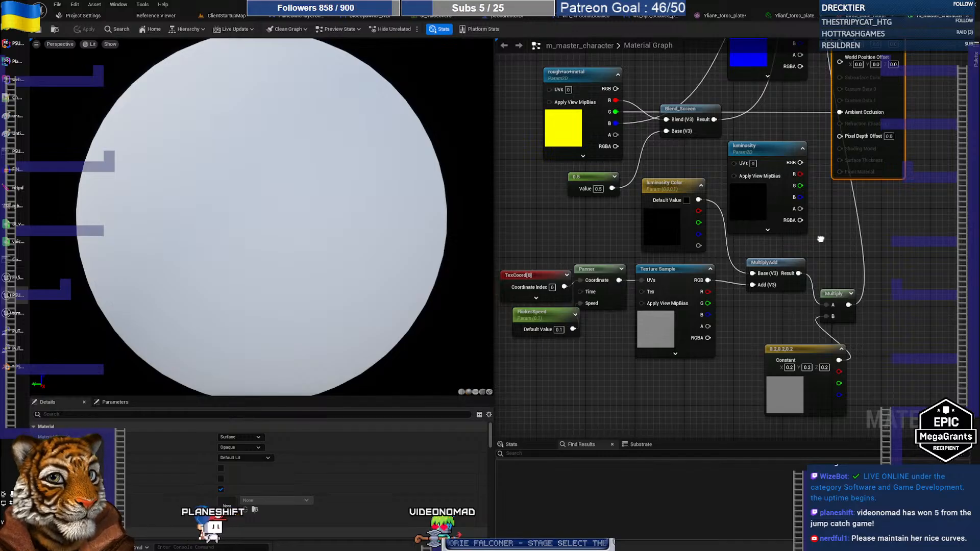
pyautogui.moveTo(821, 239); pyautogui.dragTo(787, 315, button='right')
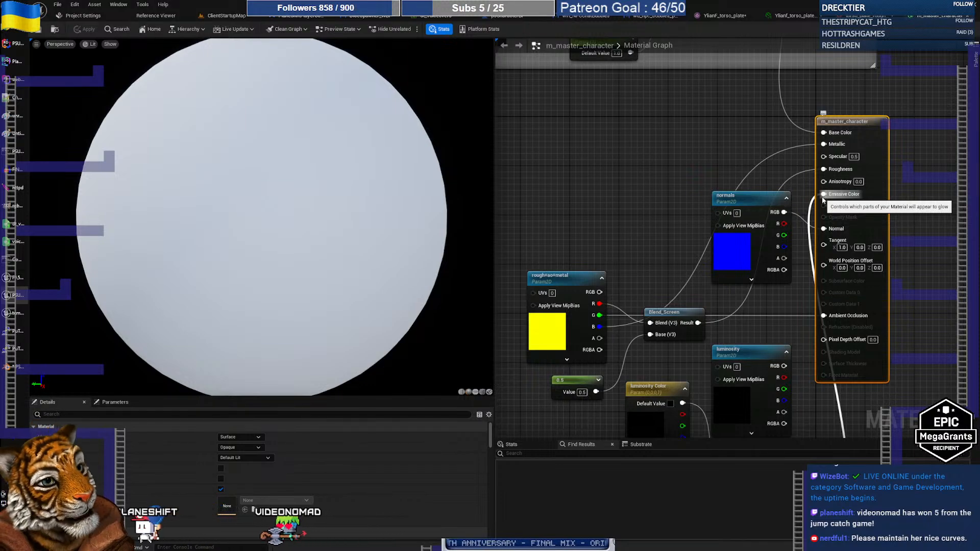
# Step: Compare the plate material instance with the torso armor mesh and the torso plate roughness texture
pyautogui.click(788, 15)
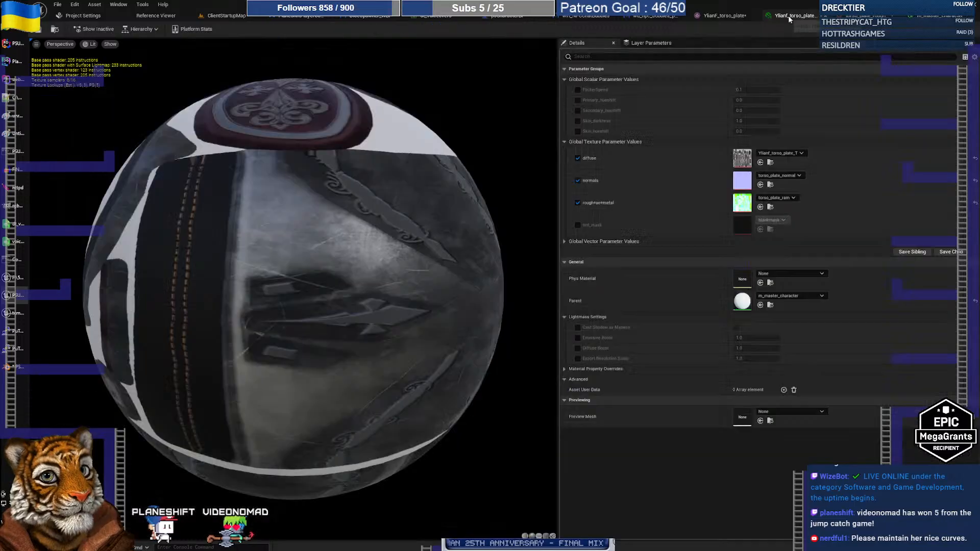
pyautogui.click(724, 17)
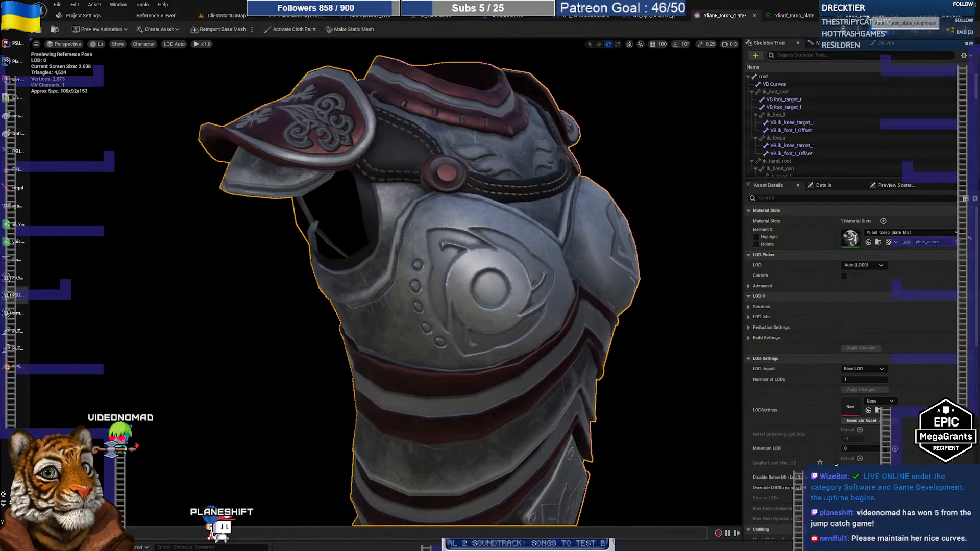
pyautogui.click(867, 17)
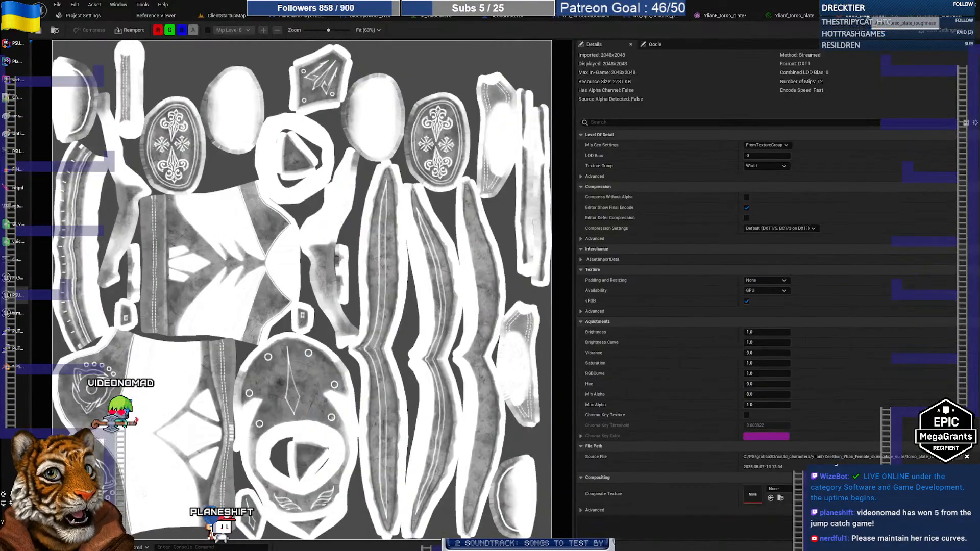
pyautogui.click(717, 19)
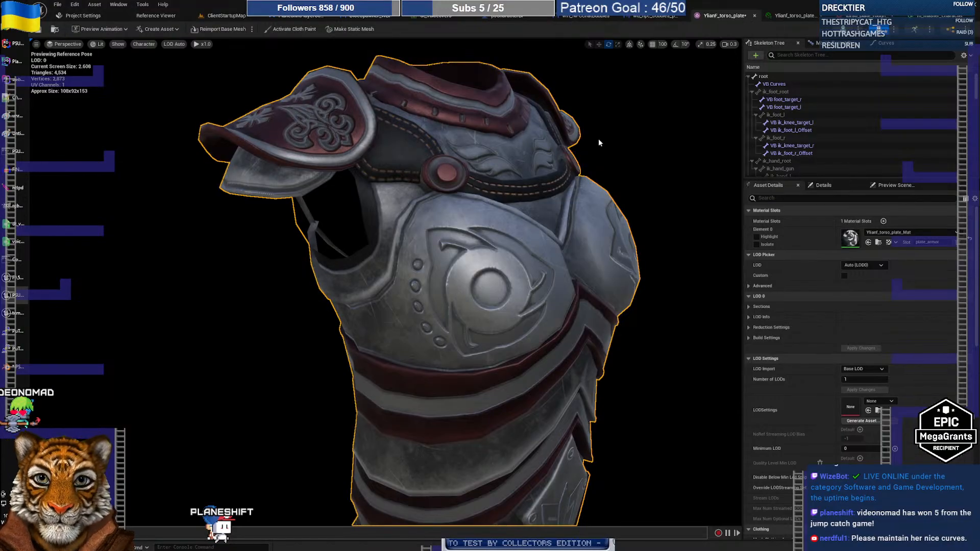
pyautogui.click(795, 15)
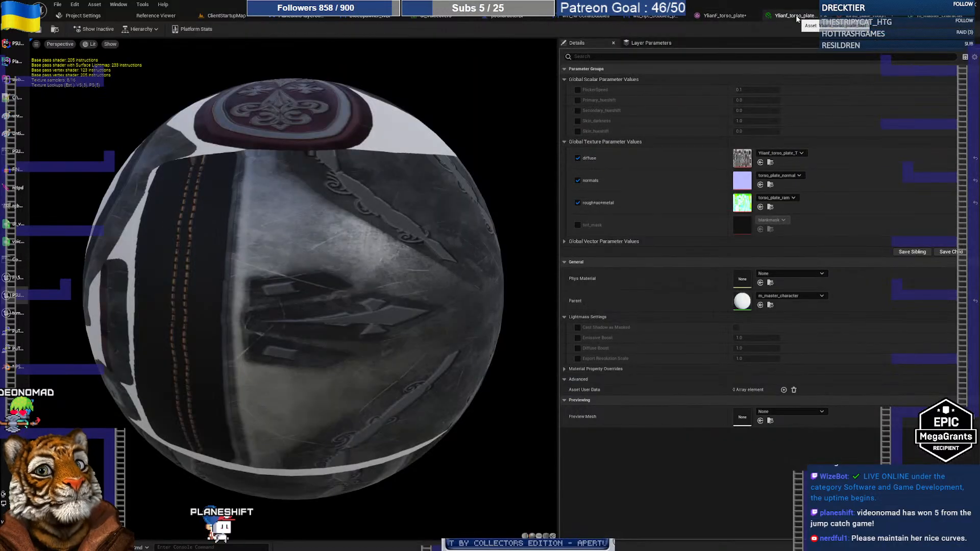
pyautogui.moveTo(318, 245); pyautogui.dragTo(386, 245)
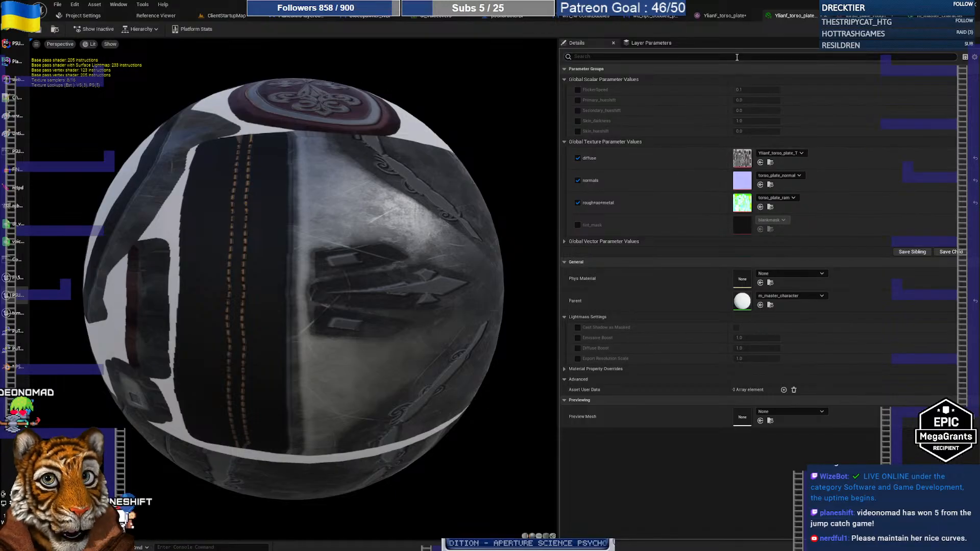
pyautogui.click(720, 17)
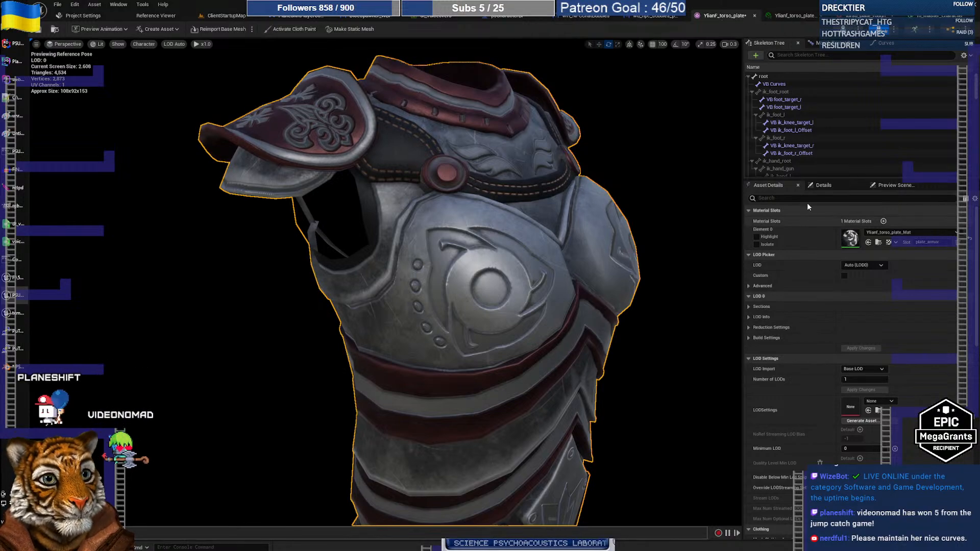
pyautogui.click(220, 18)
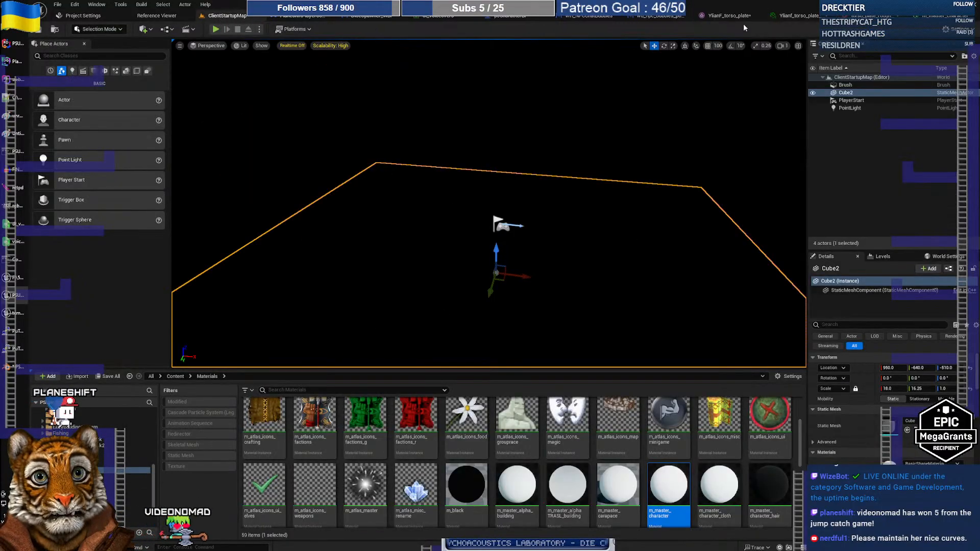
pyautogui.click(795, 15)
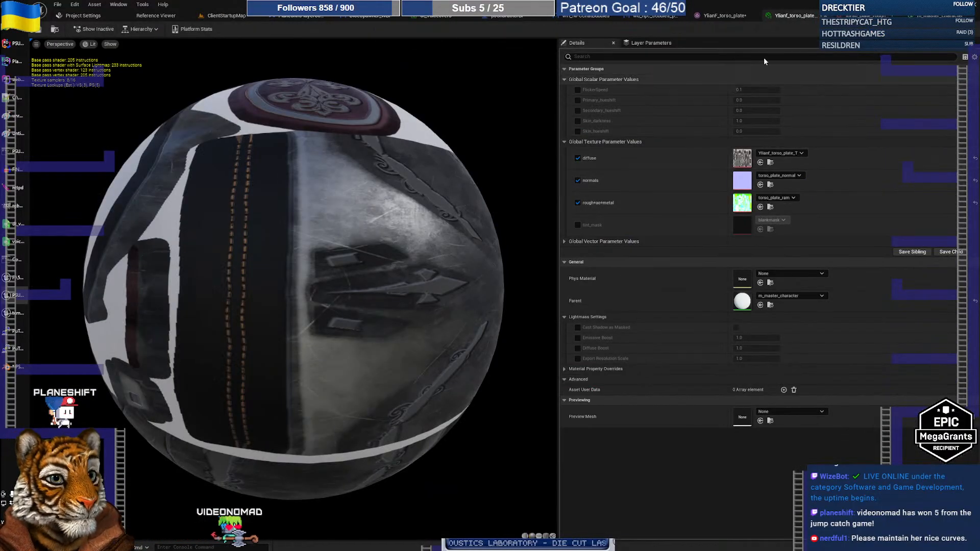
# Step: Search the torso mesh's Element 0 material choices for temp plate and temp torso
pyautogui.click(725, 16)
pyautogui.click(885, 235)
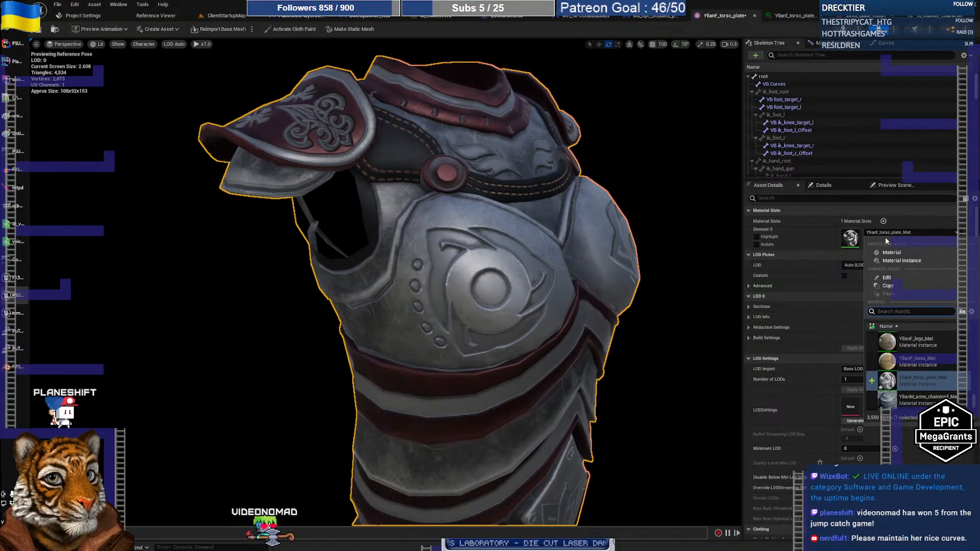
pyautogui.write('temp pl')
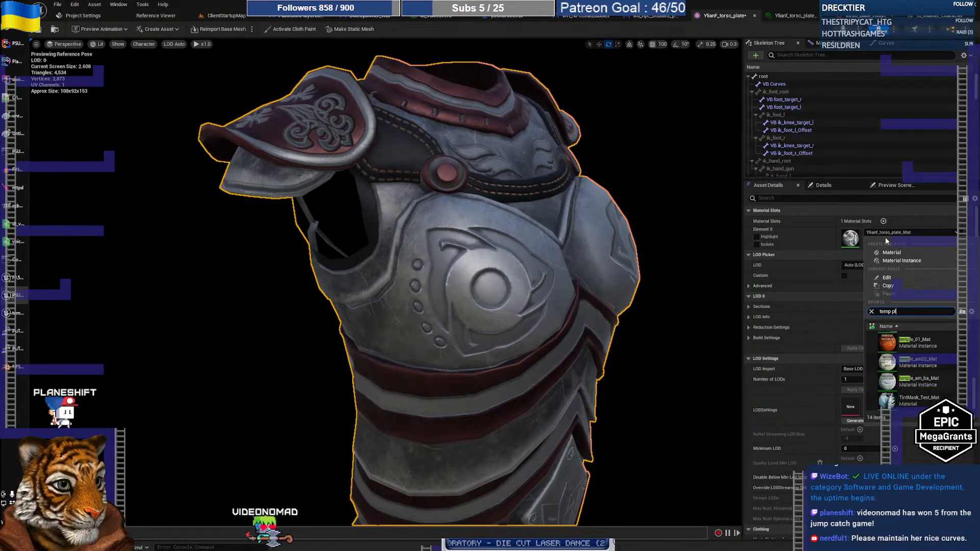
pyautogui.write('ate')
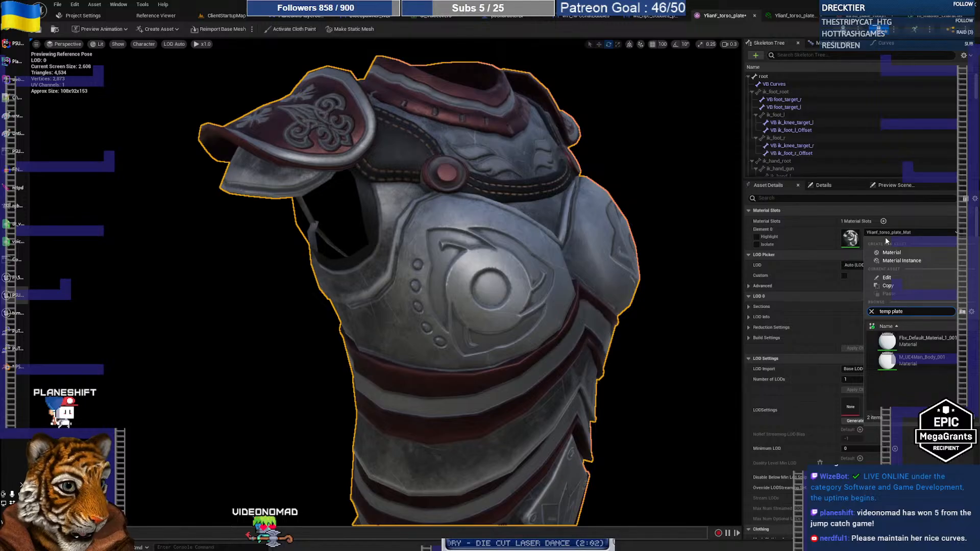
pyautogui.hotkey('ctrl', 'shift', 'Left')
pyautogui.write('torso')
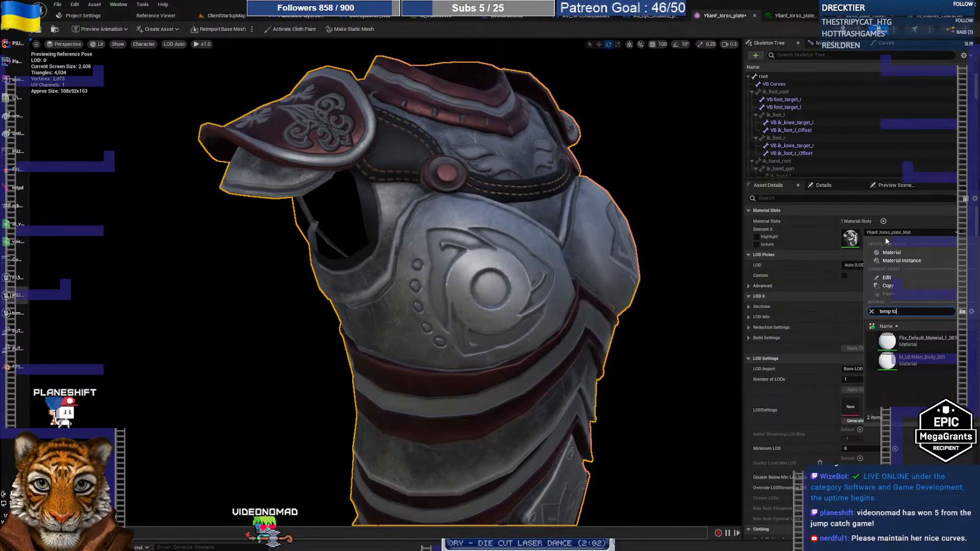
# Step: Locate the temporary material in the Characters/YlianF/Material content folder and check its exact name
pyautogui.click(225, 15)
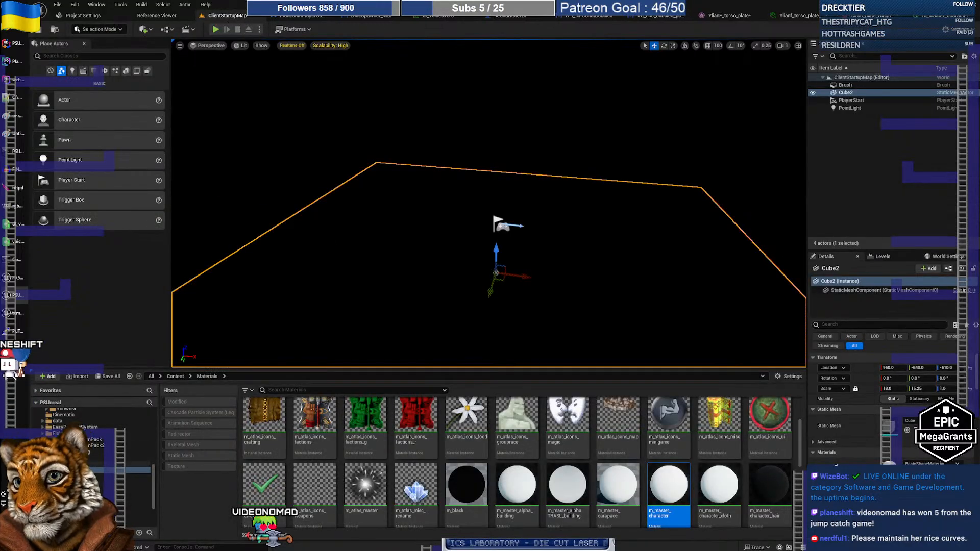
pyautogui.scroll(-5, 97, 424)
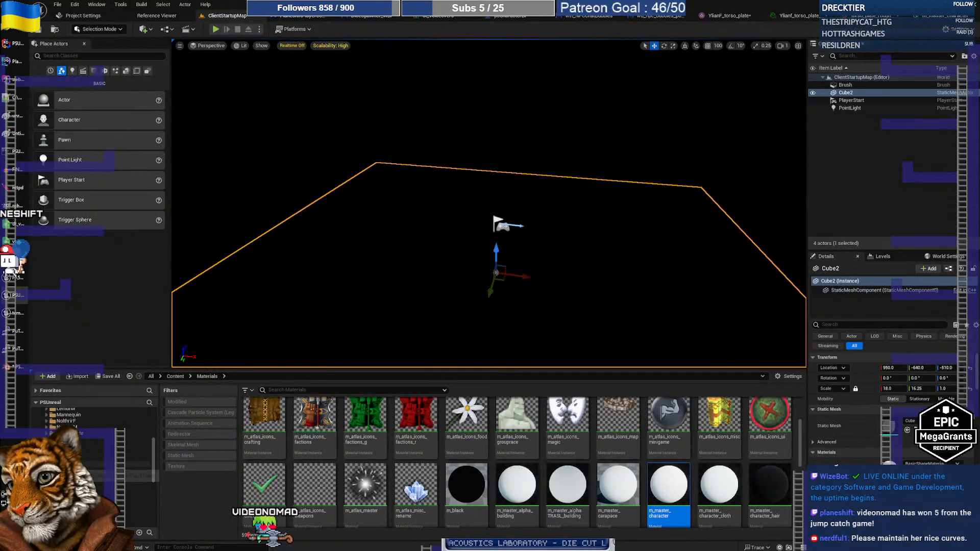
pyautogui.click(148, 445)
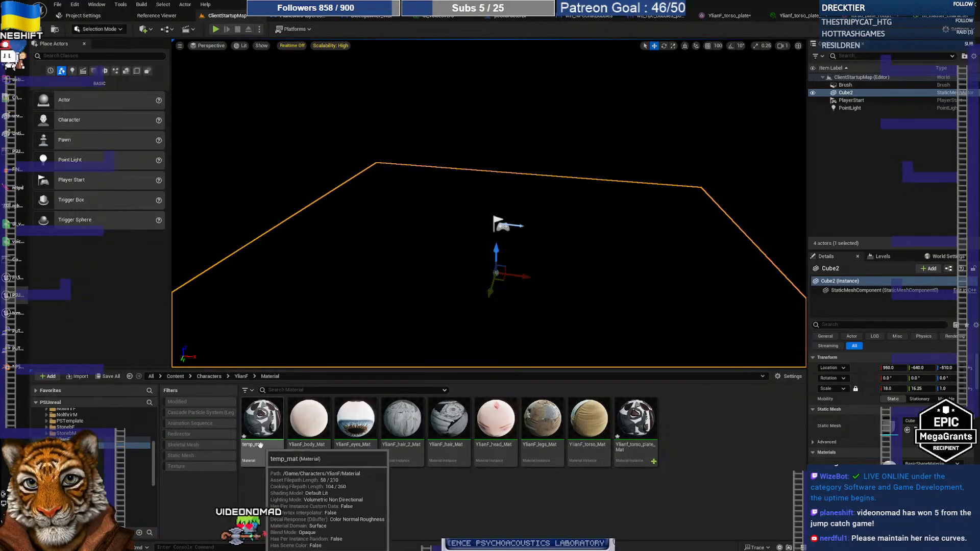
pyautogui.click(271, 431)
pyautogui.press('F2')
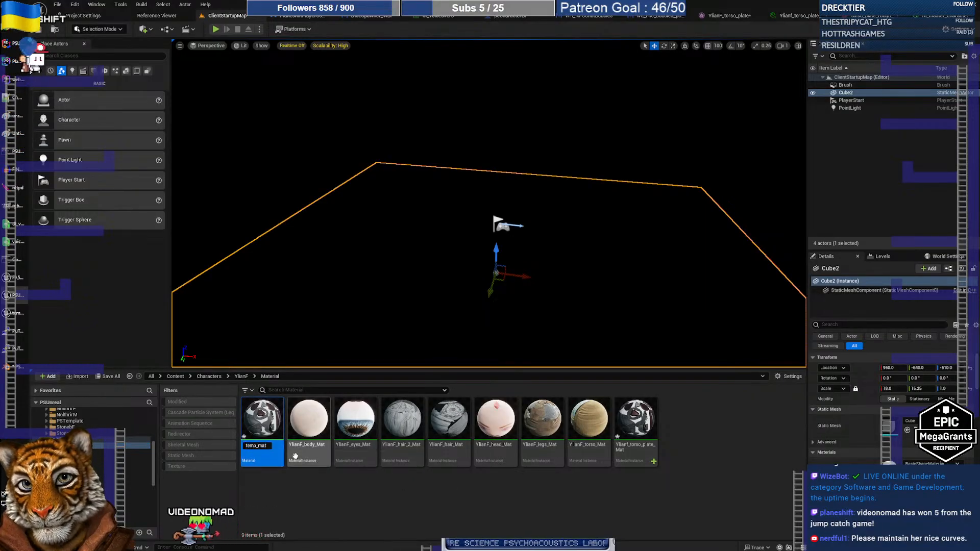
pyautogui.click(371, 488)
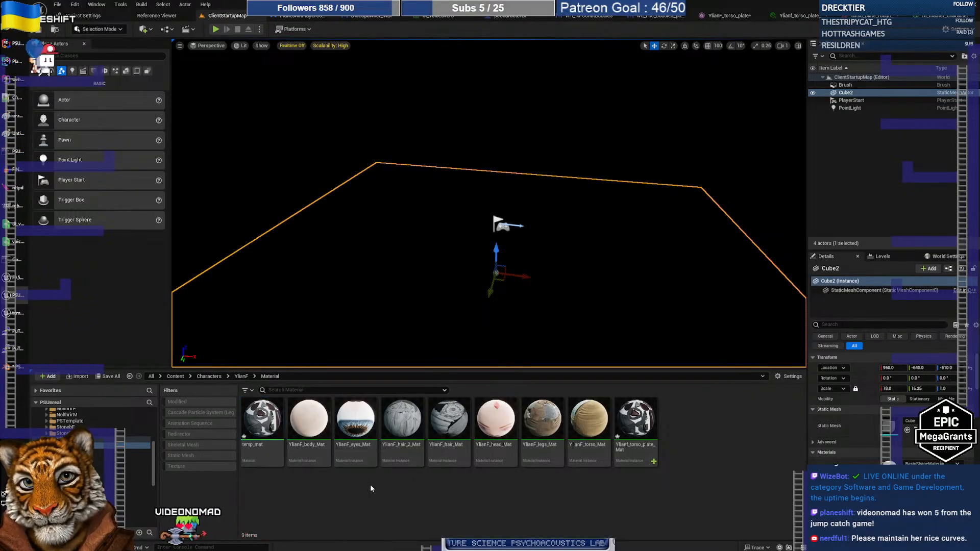
# Step: Assign temp_mat to the Element 0 material slot of the YlianF torso plate mesh
pyautogui.click(796, 15)
pyautogui.click(725, 16)
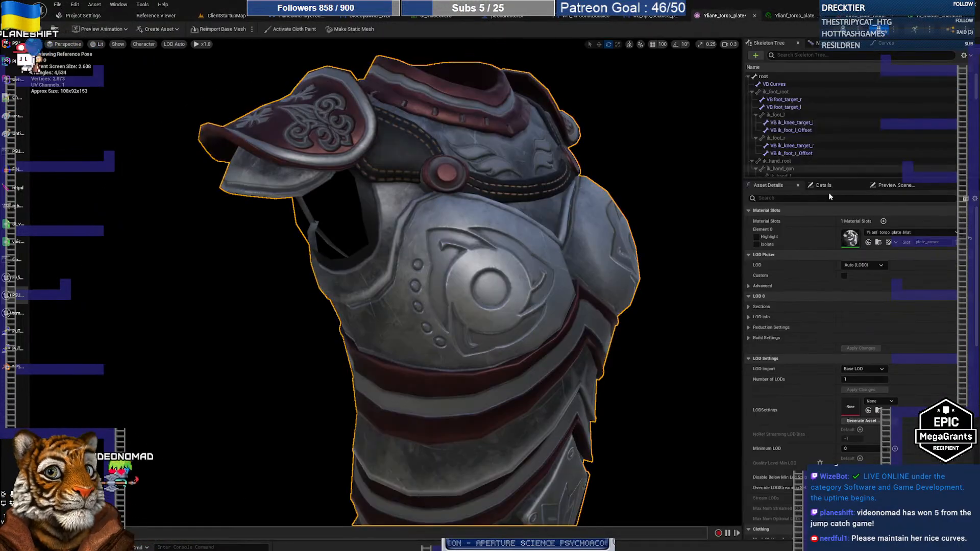
pyautogui.click(873, 232)
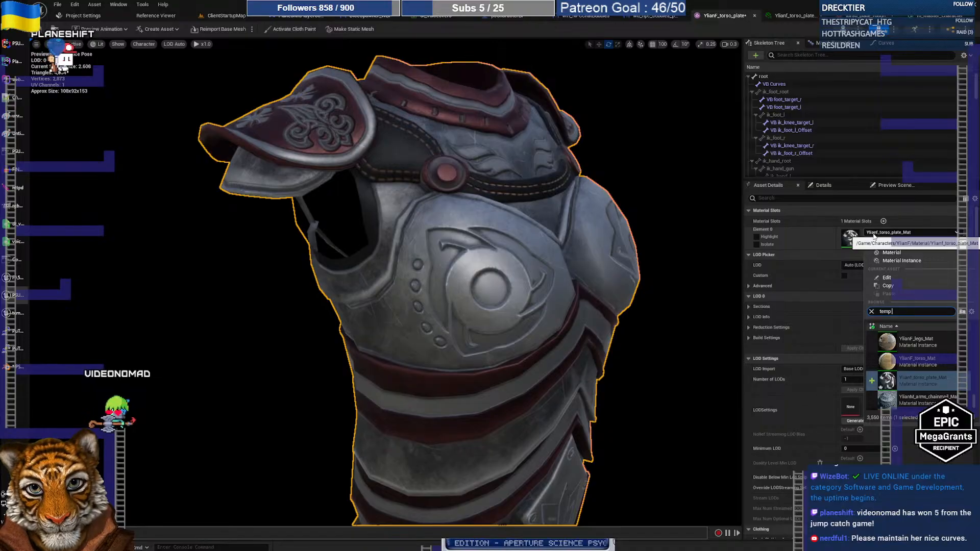
pyautogui.write('temp mat')
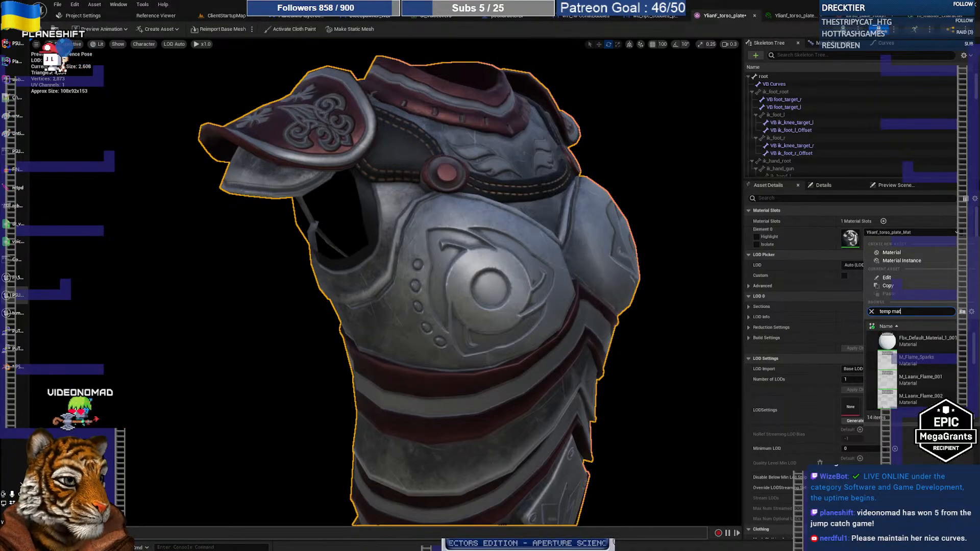
pyautogui.scroll(-5, 944, 360)
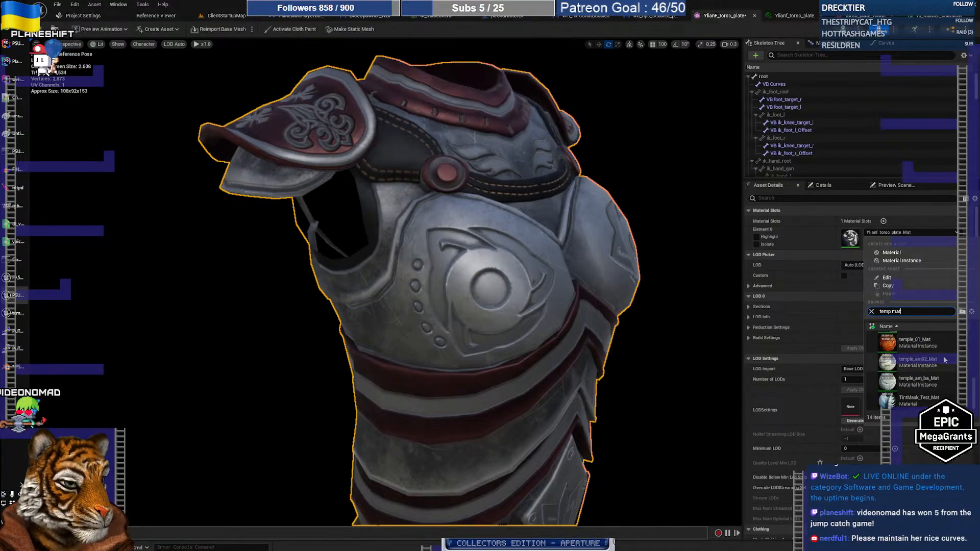
pyautogui.click(918, 363)
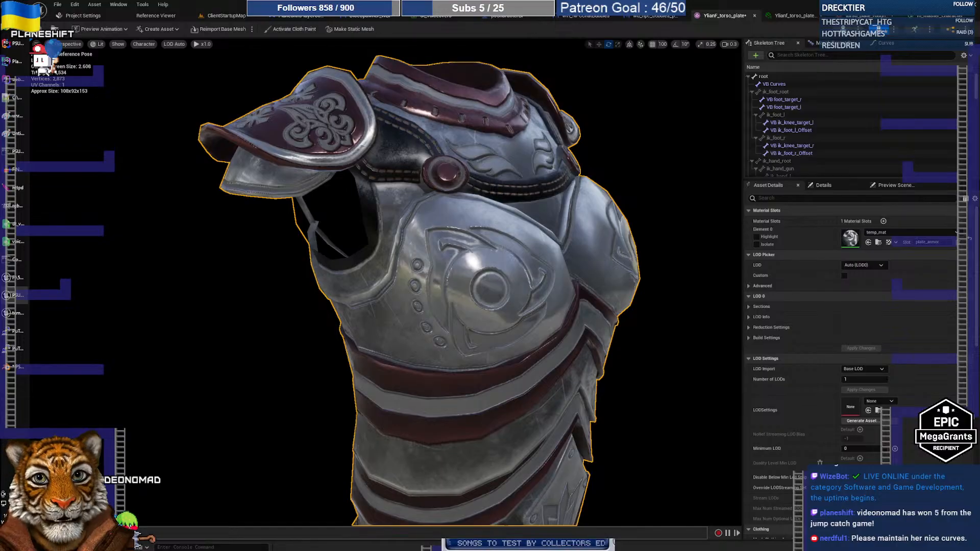
# Step: Inspect the armor's metal shine and reflections from the front and the back in the mesh preview
pyautogui.moveTo(386, 286)
pyautogui.mouseDown()
pyautogui.moveTo(386, 255)
pyautogui.moveTo(375, 344)
pyautogui.moveTo(390, 296)
pyautogui.moveTo(372, 281)
pyautogui.moveTo(375, 250)
pyautogui.moveTo(391, 301)
pyautogui.mouseUp()
pyautogui.moveTo(391, 301); pyautogui.dragTo(397, 265, button='middle')
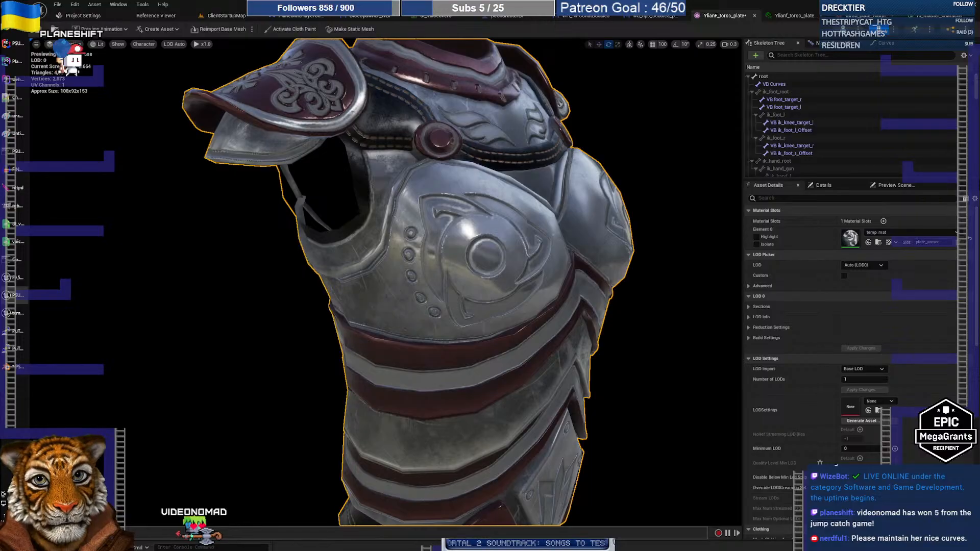
pyautogui.moveTo(397, 265); pyautogui.dragTo(409, 260, button='middle')
pyautogui.keyDown('alt'); pyautogui.moveTo(408, 260); pyautogui.dragTo(693, 261); pyautogui.keyUp('alt')
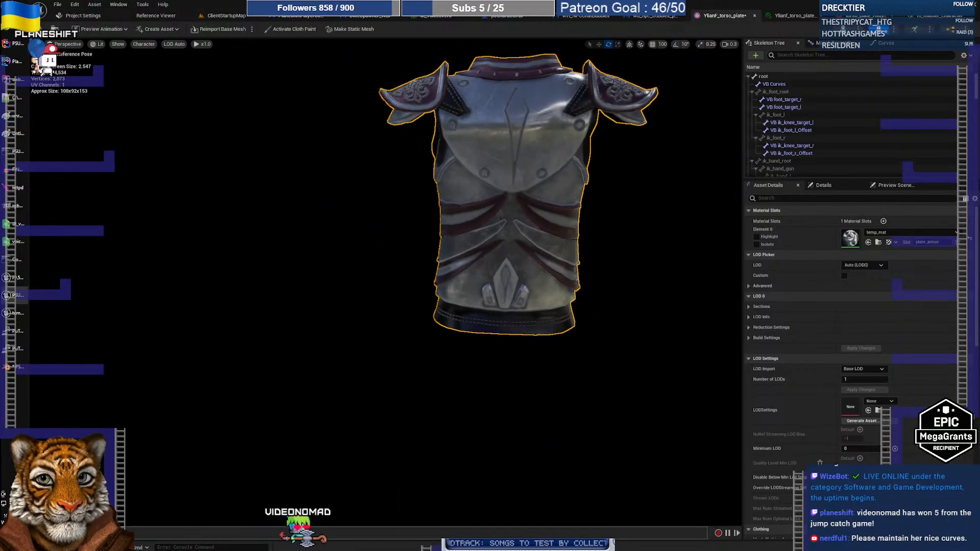
pyautogui.moveTo(392, 197); pyautogui.dragTo(441, 242, button='right')
pyautogui.scroll(-5, 388, 281)
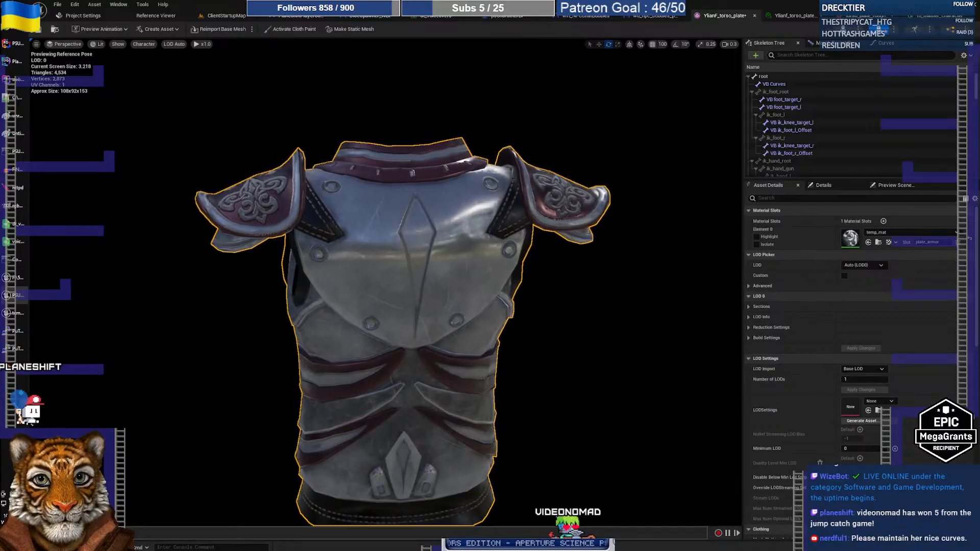
pyautogui.scroll(5, 387, 280)
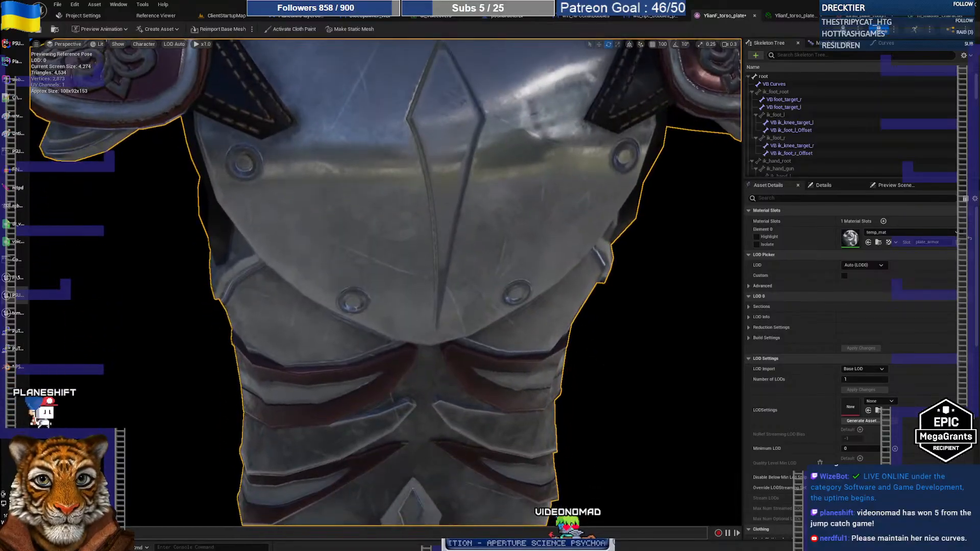
pyautogui.moveTo(388, 281); pyautogui.dragTo(385, 216, button='right')
# Step: Assign YlianF_torso_plate_Mat to the Element 0 material slot of the torso plate mesh for comparison
pyautogui.click(880, 233)
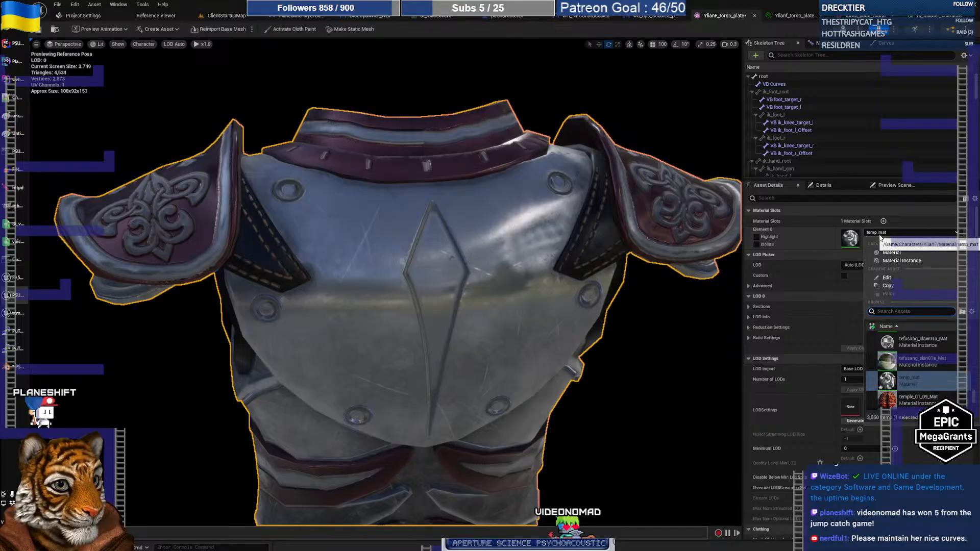
pyautogui.write('yalin')
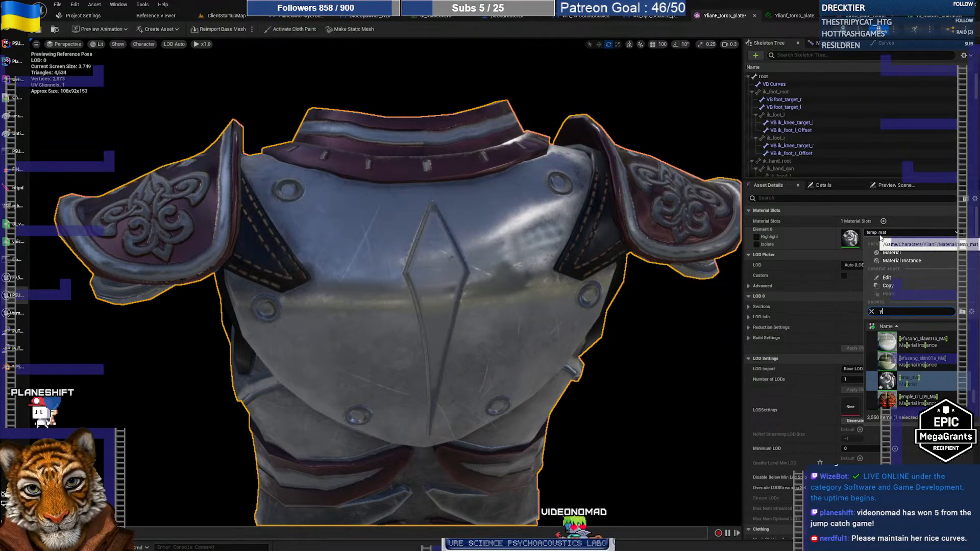
pyautogui.press('BackSpace')
pyautogui.press('BackSpace')
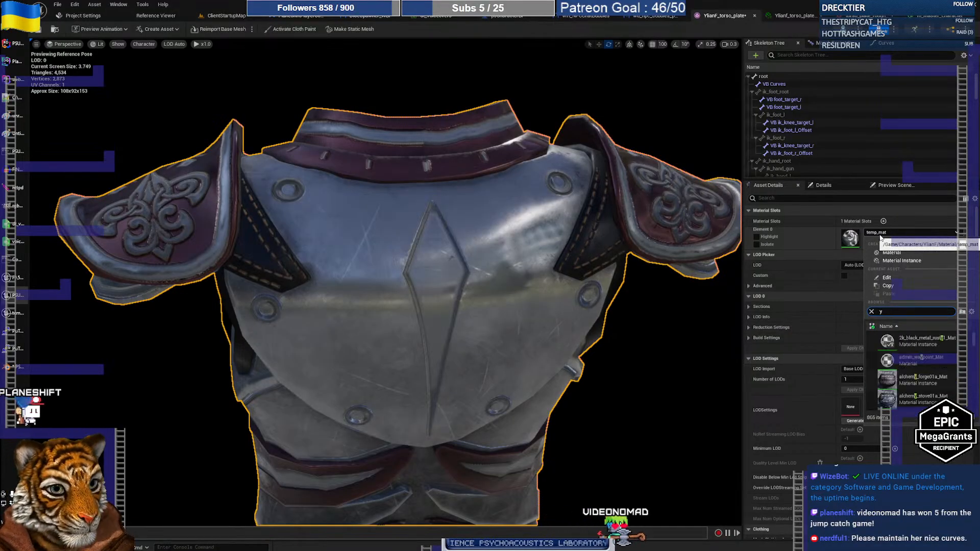
pyautogui.write('lianf')
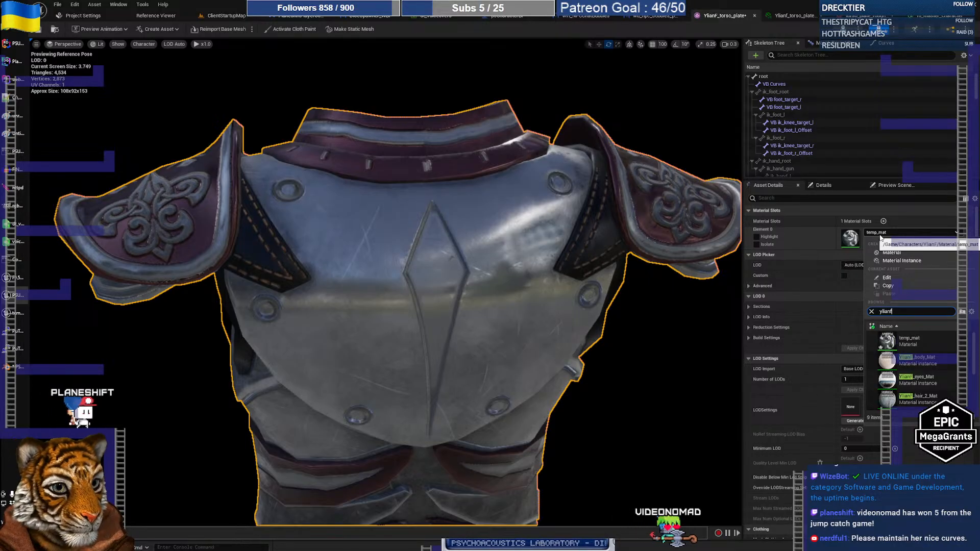
pyautogui.write(' plate')
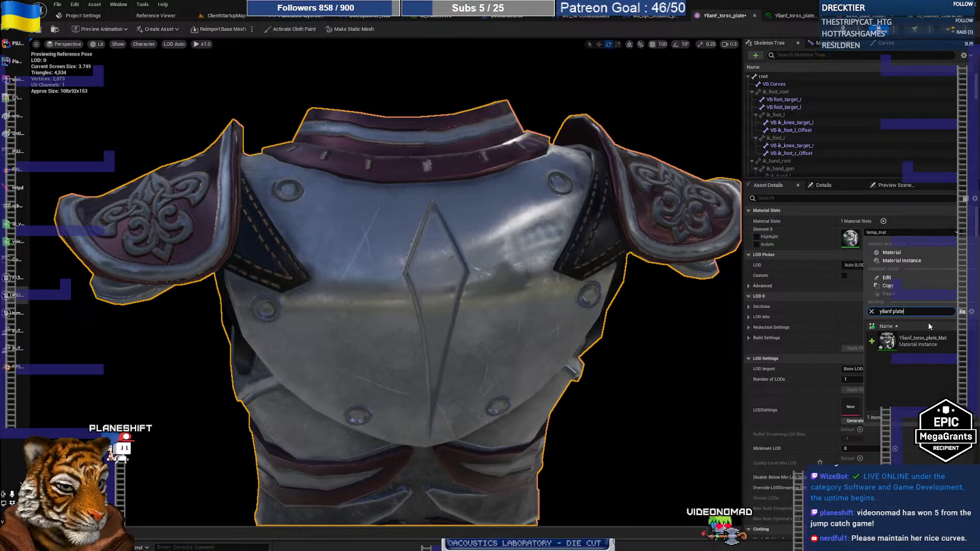
pyautogui.click(924, 339)
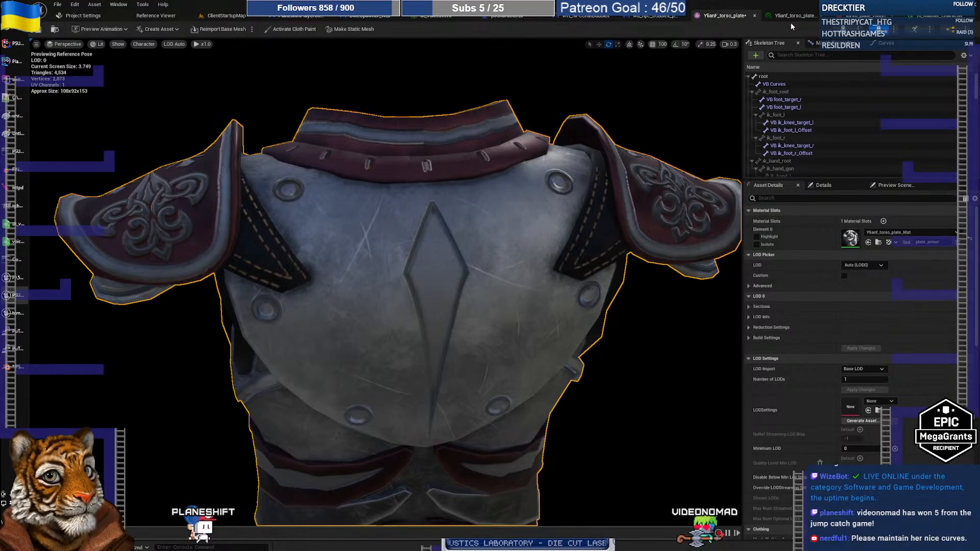
# Step: Open temp_mat from the YlianF Material folder and place its editor window over the torso mesh editor
pyautogui.click(204, 20)
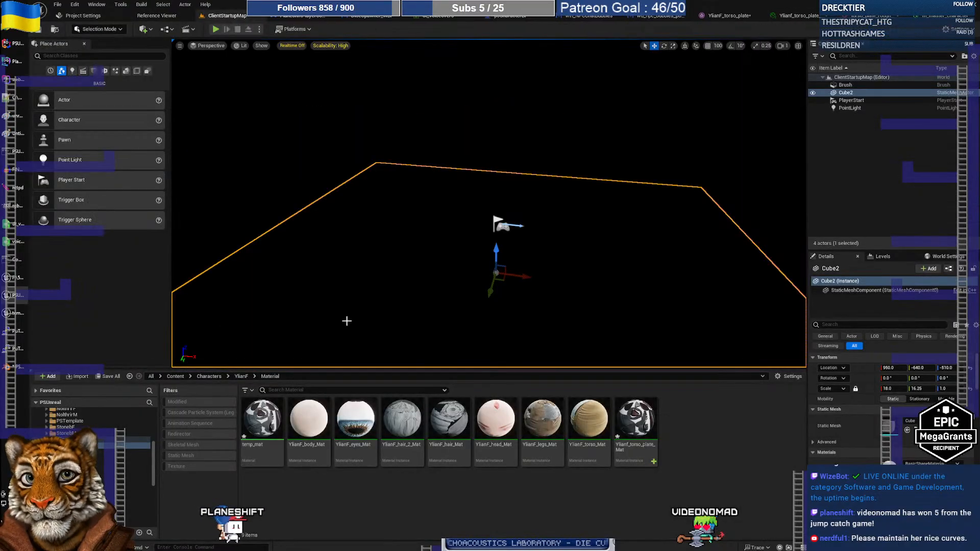
pyautogui.doubleClick(261, 422)
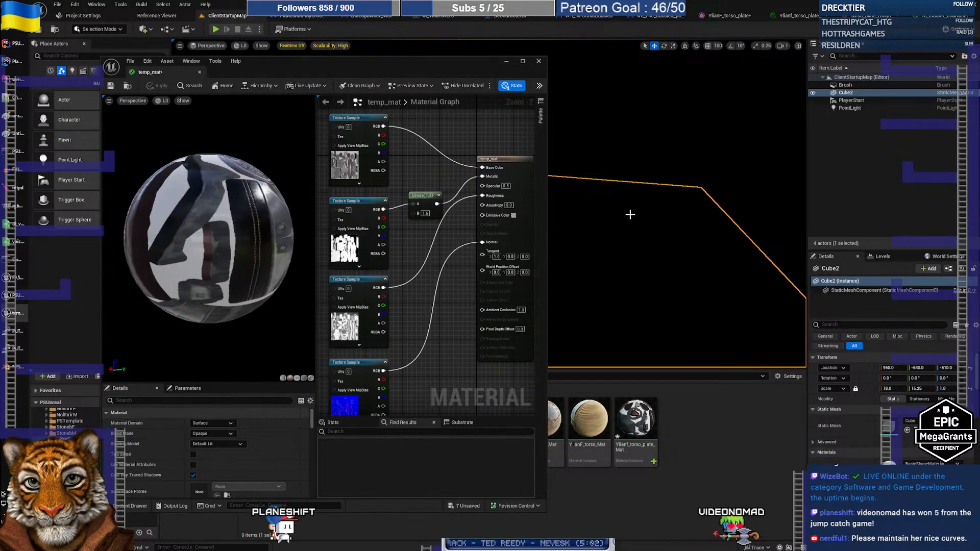
pyautogui.moveTo(359, 63); pyautogui.dragTo(732, 75)
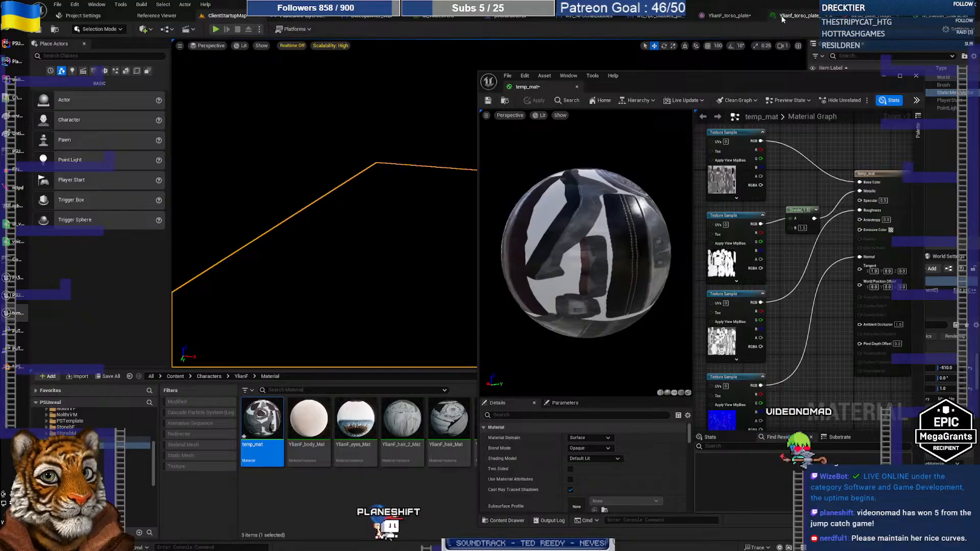
pyautogui.click(727, 15)
pyautogui.moveTo(669, 76); pyautogui.dragTo(520, 65)
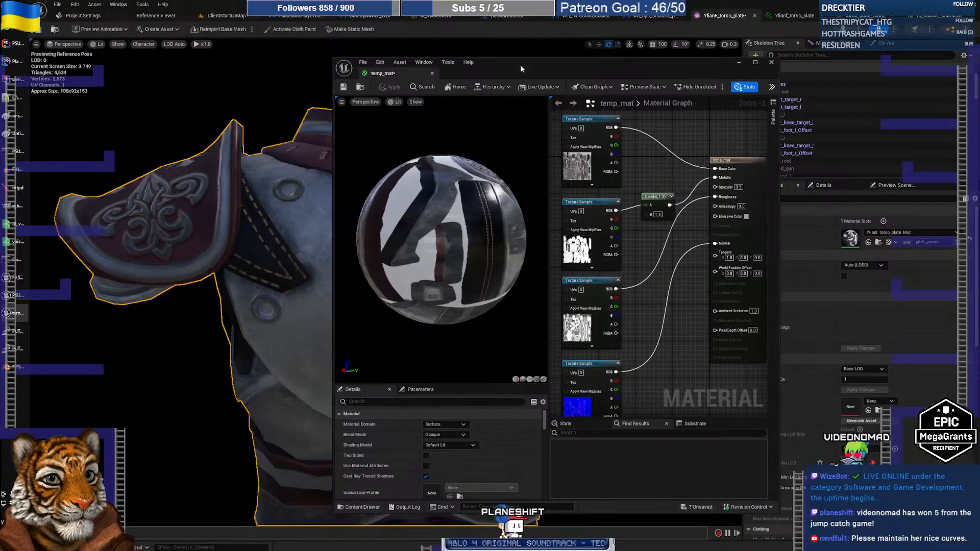
# Step: Assign temp_mat to the torso mesh's Element 0 slot and shift the material window to uncover more of the armor
pyautogui.click(888, 233)
pyautogui.write('temp mat')
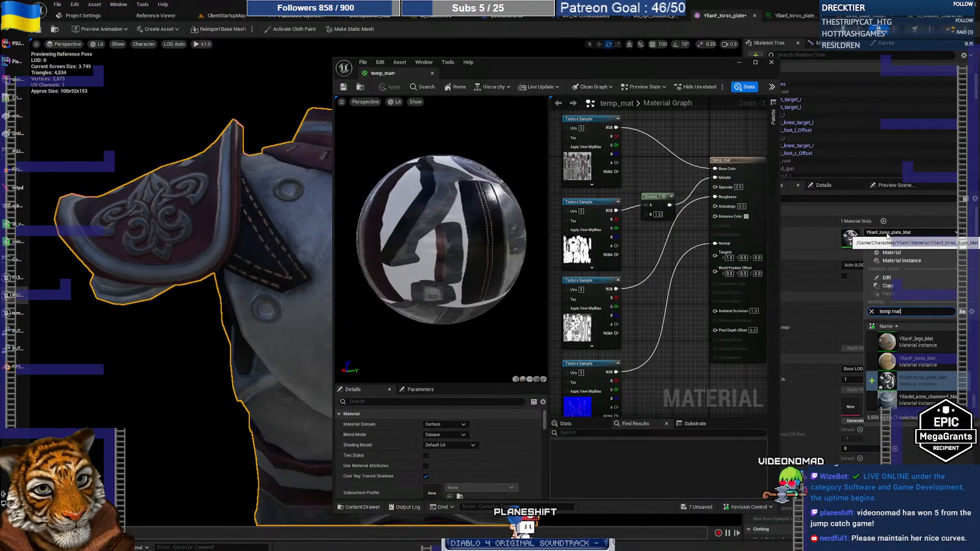
pyautogui.scroll(3, 910, 357)
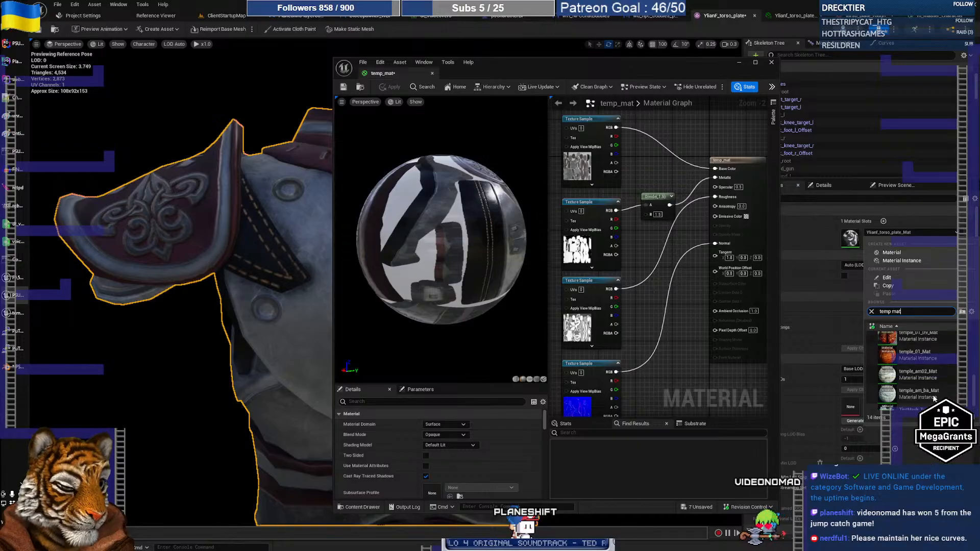
pyautogui.click(910, 352)
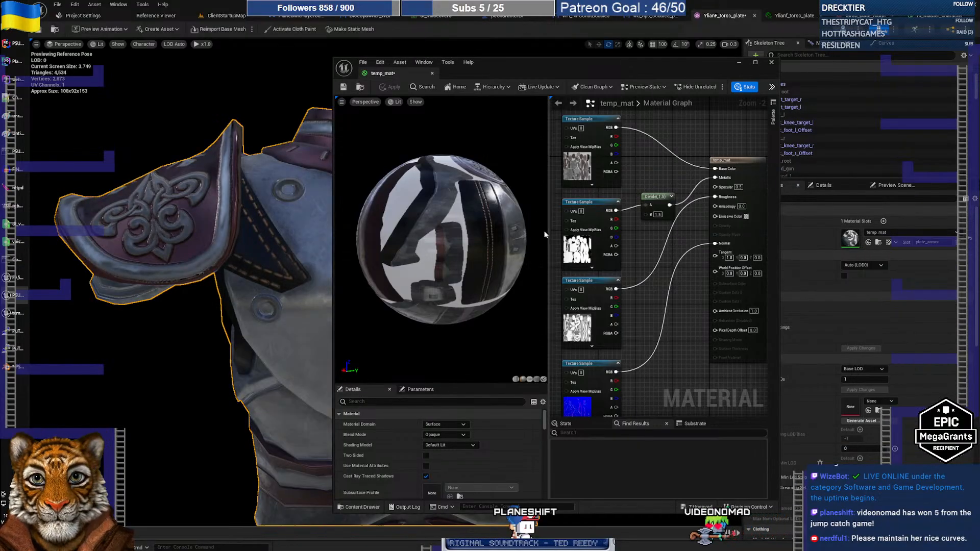
pyautogui.moveTo(494, 69); pyautogui.dragTo(549, 56)
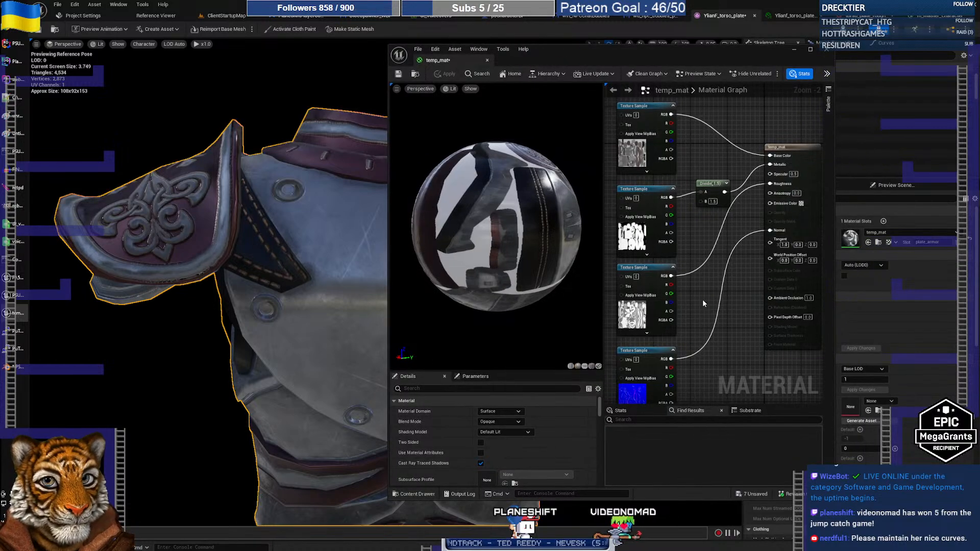
# Step: Set the torso_plate_roughness texture sample aside in the graph and place a duplicate of it above the normal map sample
pyautogui.moveTo(702, 299); pyautogui.dragTo(745, 264, button='right')
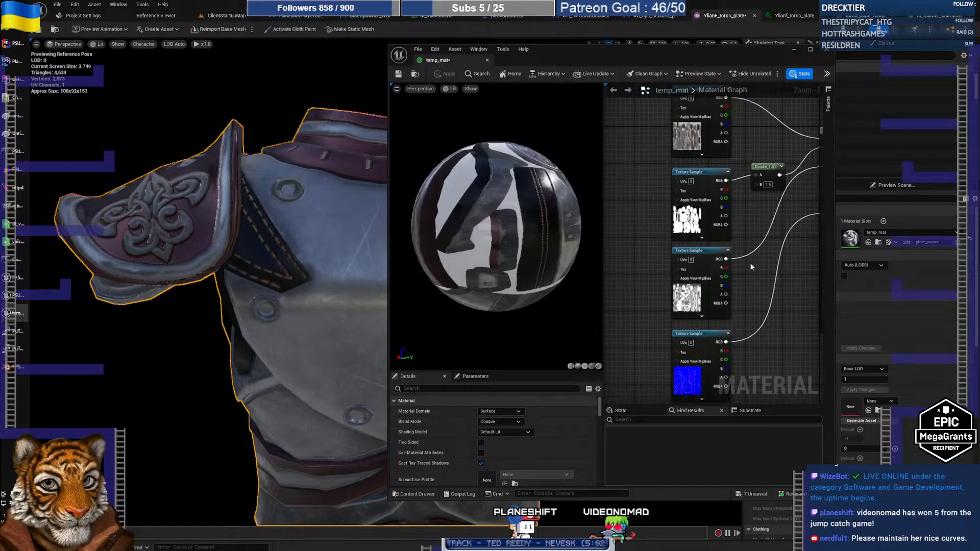
pyautogui.moveTo(715, 256); pyautogui.dragTo(629, 210)
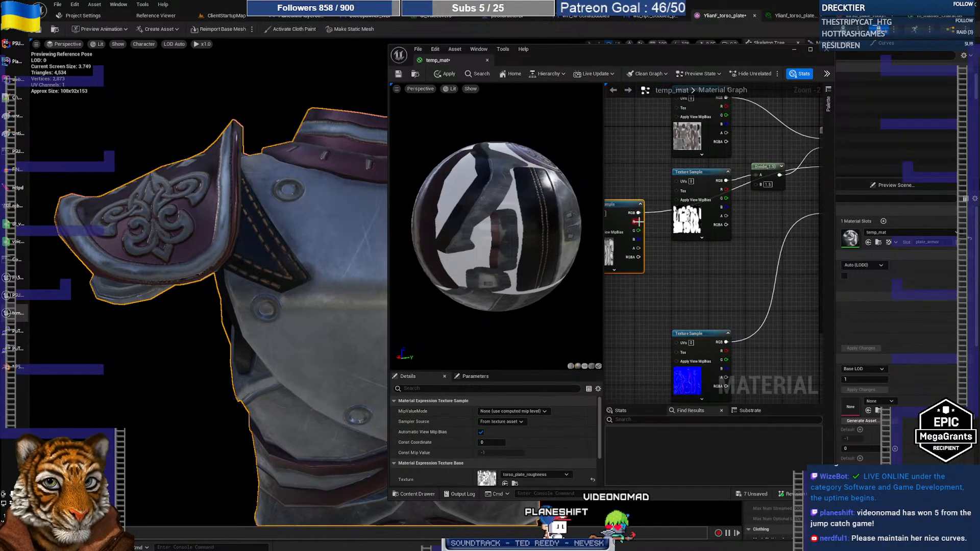
pyautogui.hotkey('ctrl', 'd')
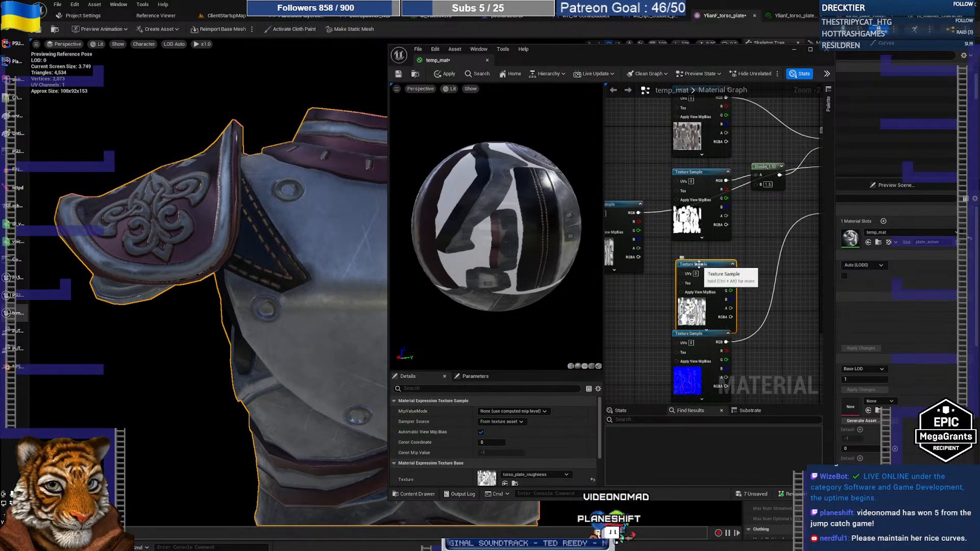
pyautogui.moveTo(700, 262); pyautogui.dragTo(693, 254)
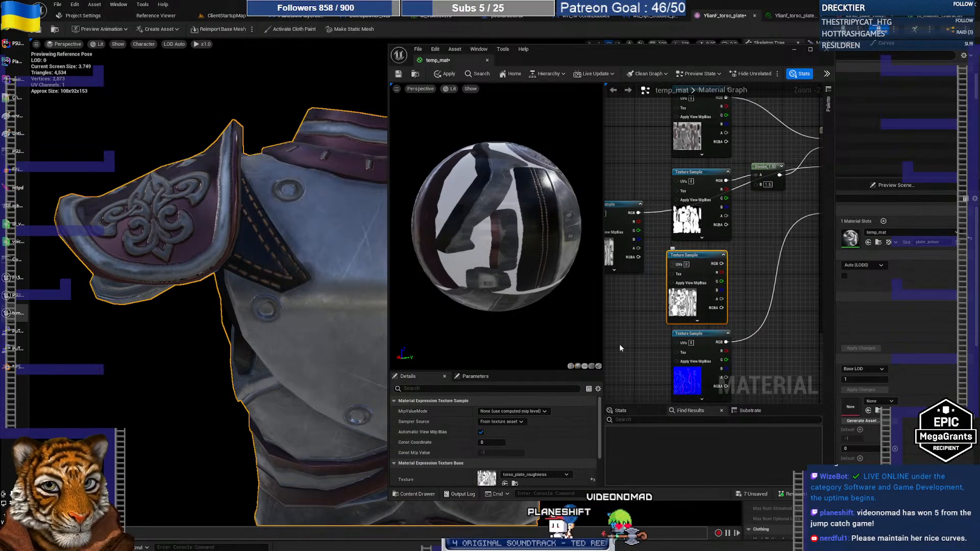
pyautogui.scroll(-2, 530, 451)
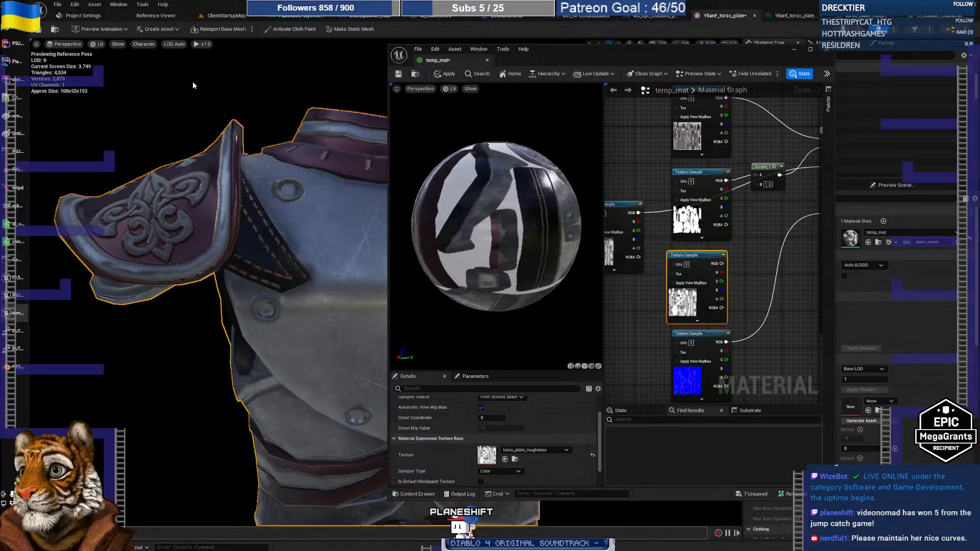
# Step: Add the torso_plate_ram texture from the YlianF Texture folder to the temp_mat graph and delete the duplicated roughness sample
pyautogui.click(220, 16)
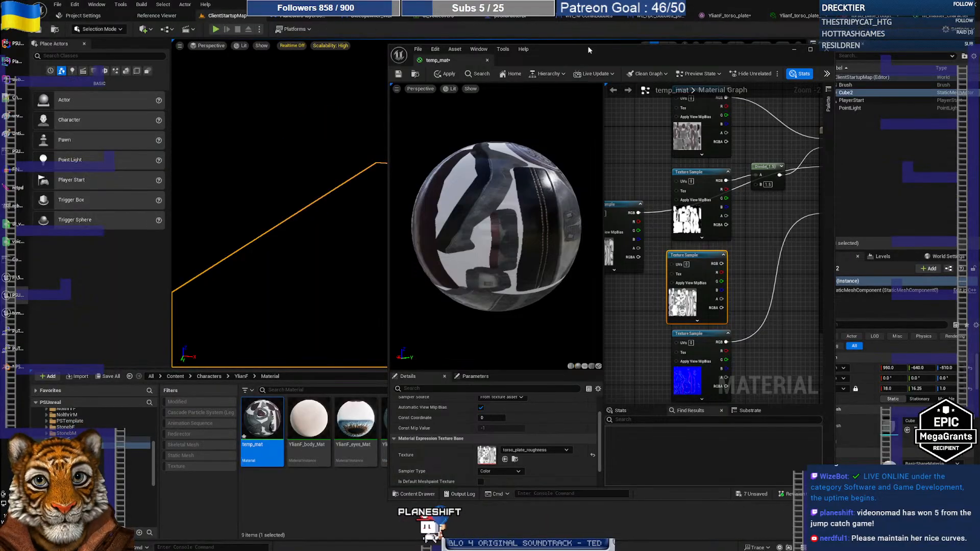
pyautogui.moveTo(588, 49); pyautogui.dragTo(554, 63)
pyautogui.click(122, 458)
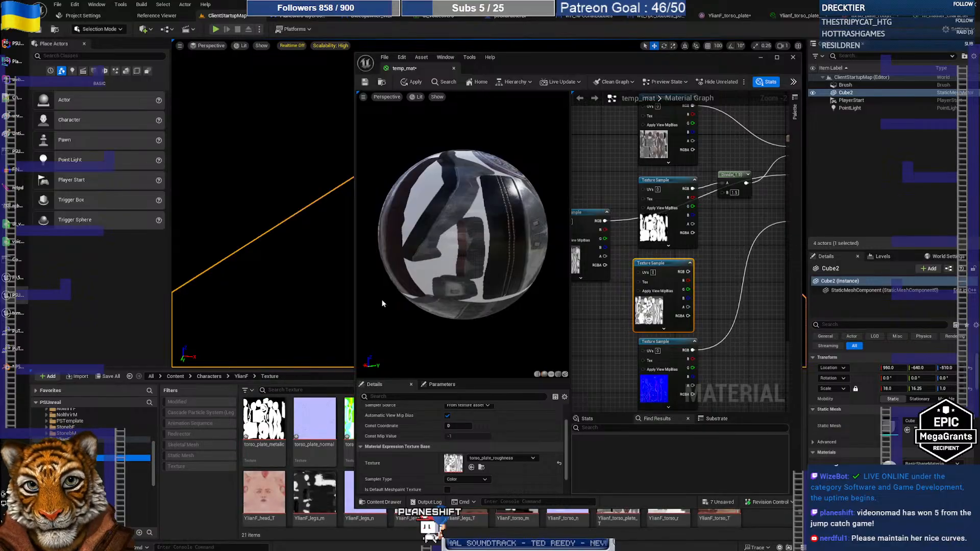
pyautogui.moveTo(349, 414); pyautogui.dragTo(711, 257)
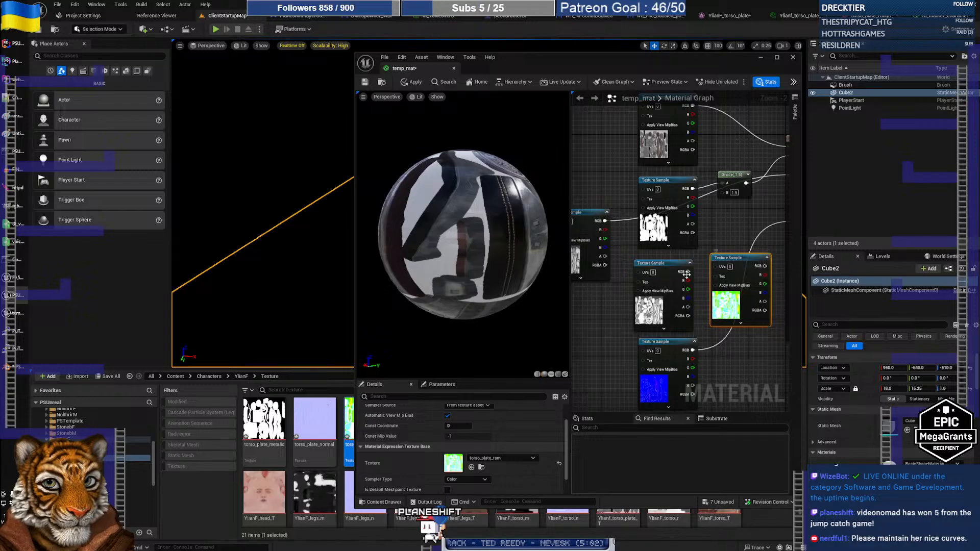
pyautogui.click(664, 264)
pyautogui.press('Delete')
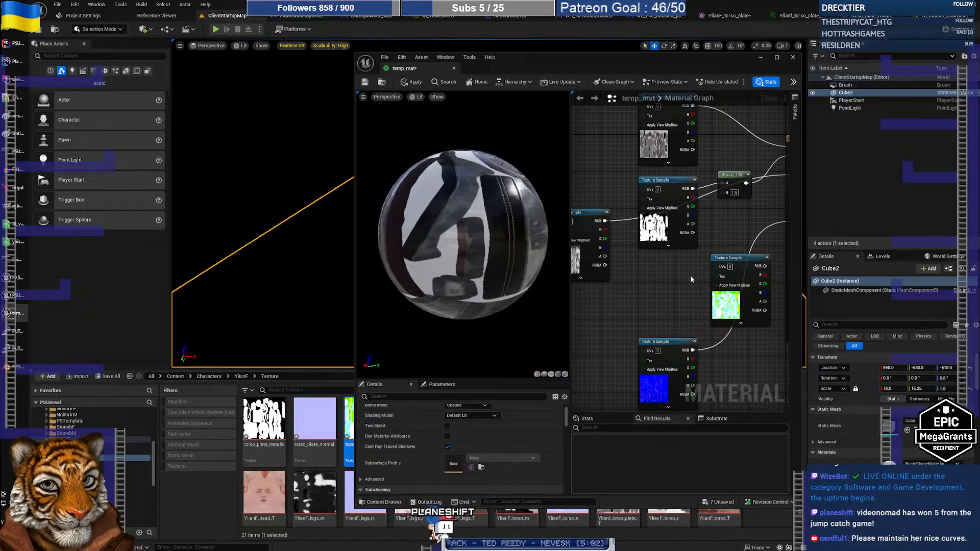
# Step: Line up the RAM texture sample and connect its R output to Roughness, G to Ambient Occlusion and B to Metallic
pyautogui.moveTo(690, 277); pyautogui.dragTo(578, 276, button='right')
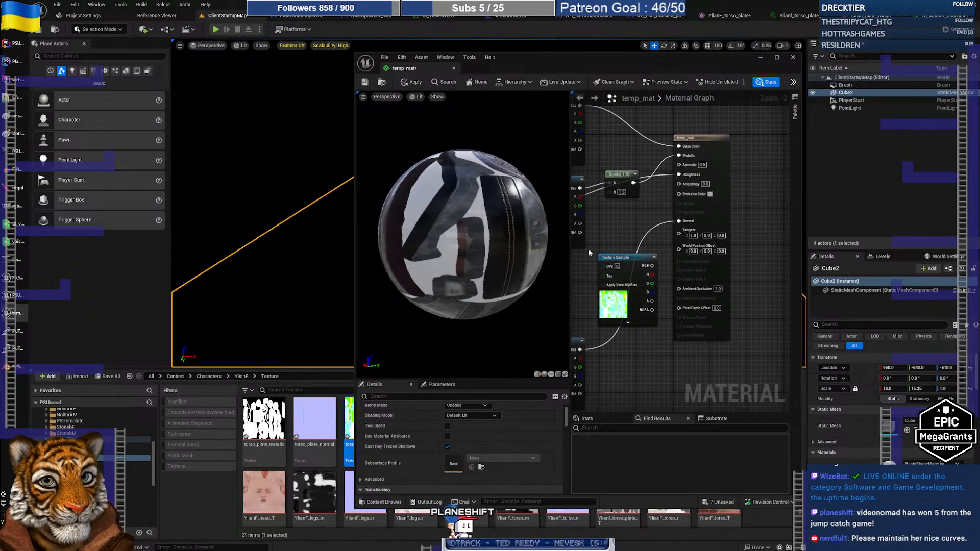
pyautogui.doubleClick(549, 61)
pyautogui.moveTo(706, 200); pyautogui.dragTo(857, 247, button='right')
pyautogui.scroll(2, 776, 248)
pyautogui.moveTo(663, 258); pyautogui.dragTo(741, 147)
pyautogui.click(637, 254)
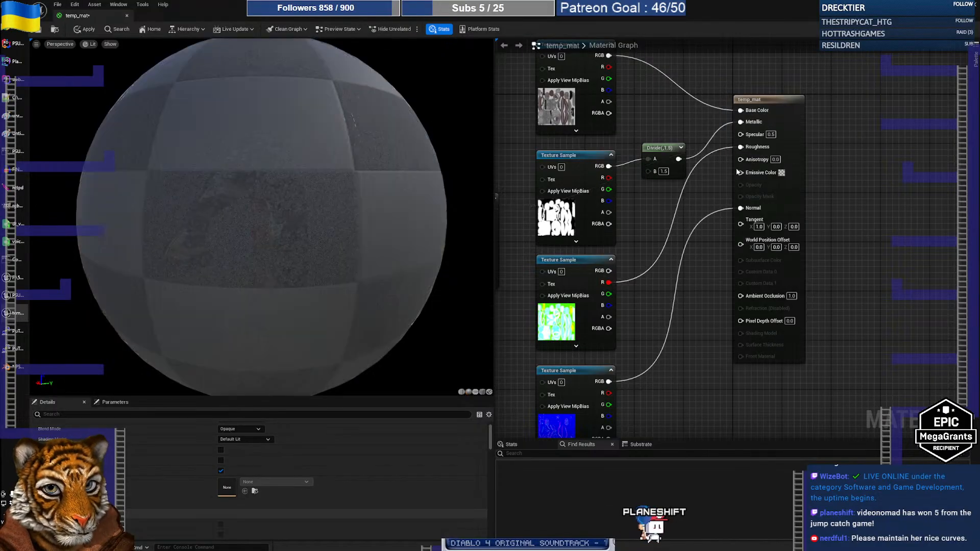
pyautogui.moveTo(609, 294); pyautogui.dragTo(740, 295)
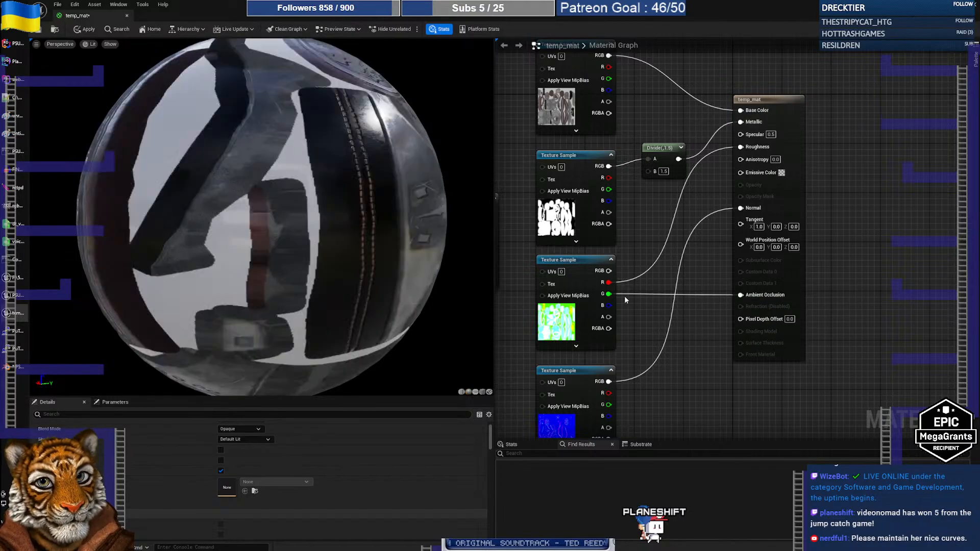
pyautogui.moveTo(608, 305); pyautogui.dragTo(741, 123)
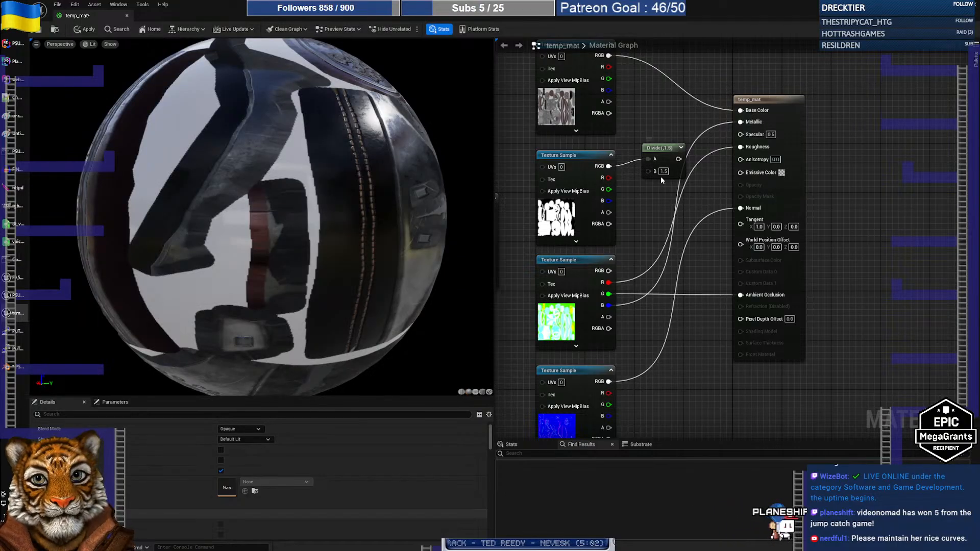
# Step: Apply the temp_mat changes and examine the packed texture's shine on the torso armor in the mesh preview
pyautogui.moveTo(367, 105); pyautogui.dragTo(239, 164)
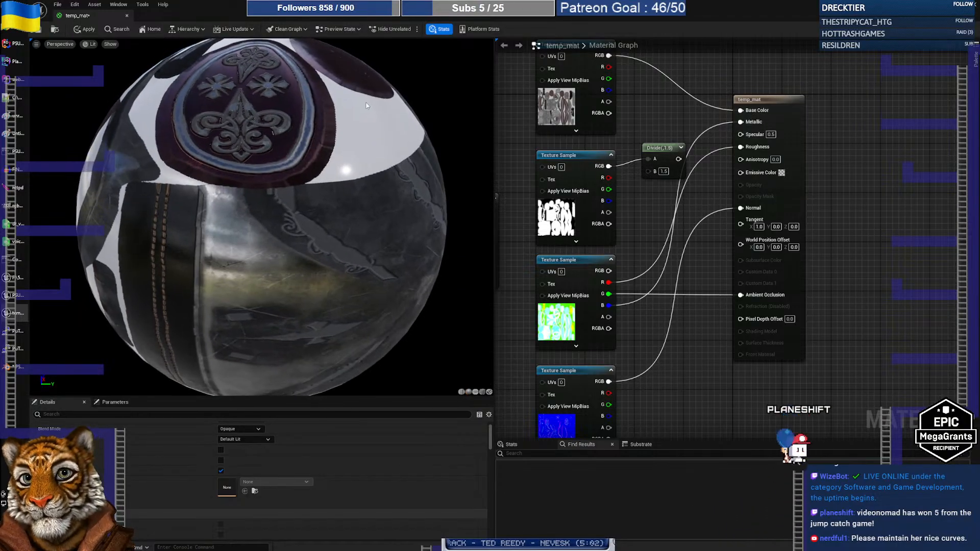
pyautogui.click(86, 30)
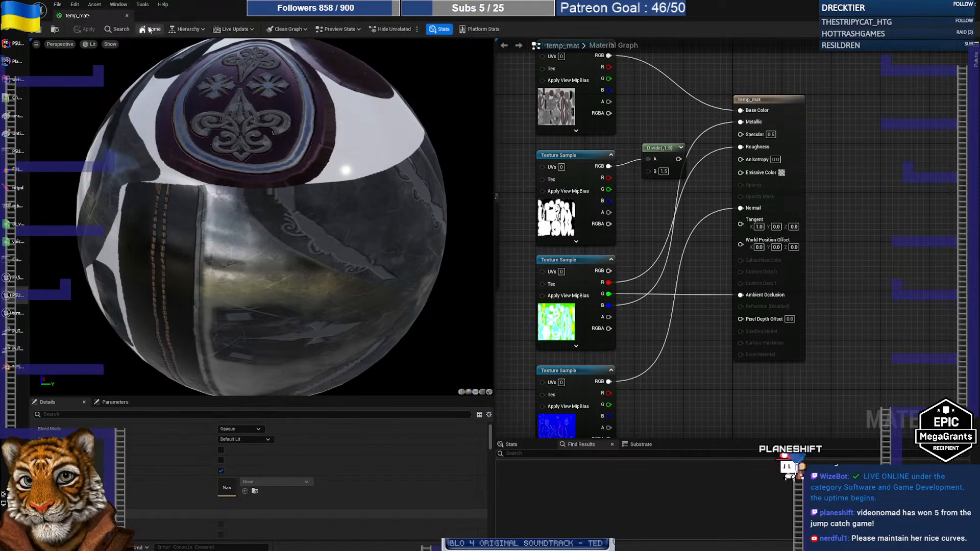
pyautogui.moveTo(108, 14); pyautogui.dragTo(497, 122)
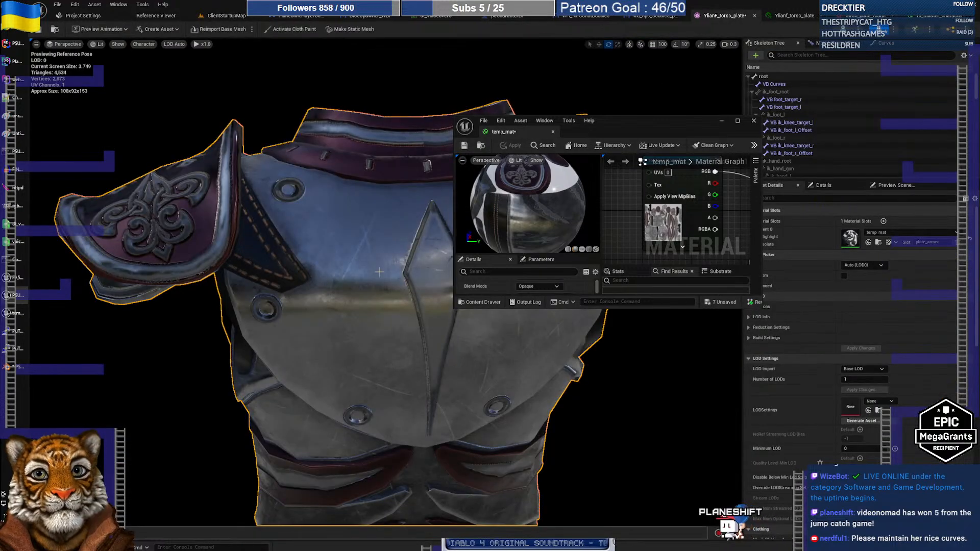
pyautogui.moveTo(634, 124); pyautogui.dragTo(745, 122)
pyautogui.moveTo(459, 230); pyautogui.dragTo(449, 194)
pyautogui.moveTo(449, 245); pyautogui.dragTo(482, 260, button='right')
pyautogui.moveTo(465, 205); pyautogui.dragTo(448, 208, button='right')
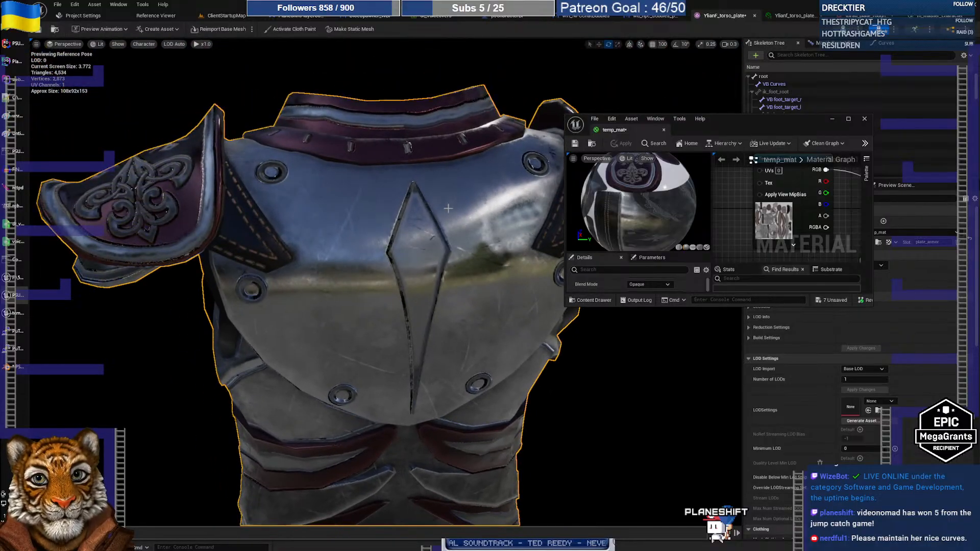
# Step: Enlarge the floating temp_mat material editor window and position it beside the torso armor in the mesh preview
pyautogui.doubleClick(725, 121)
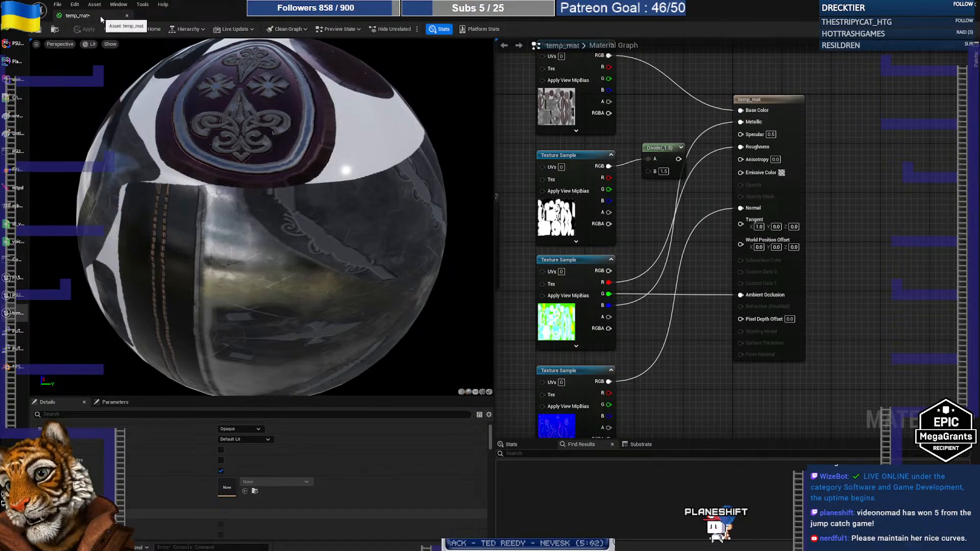
pyautogui.moveTo(100, 16); pyautogui.dragTo(689, 77)
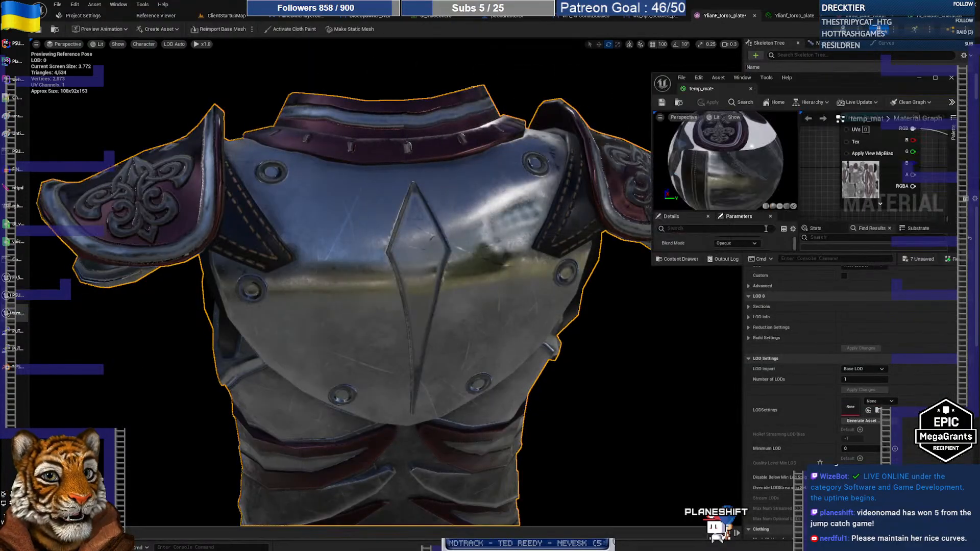
pyautogui.moveTo(771, 263); pyautogui.dragTo(771, 514)
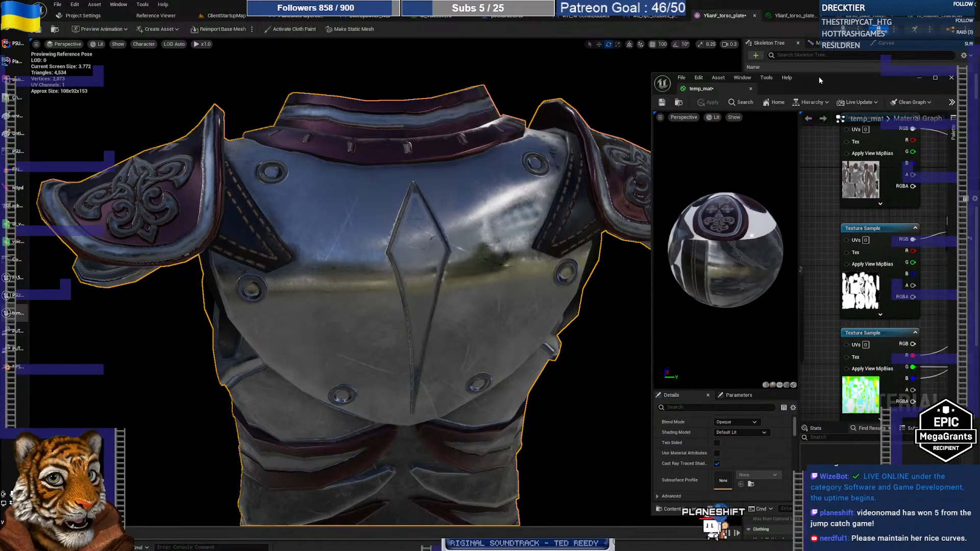
pyautogui.moveTo(819, 77); pyautogui.dragTo(665, 60)
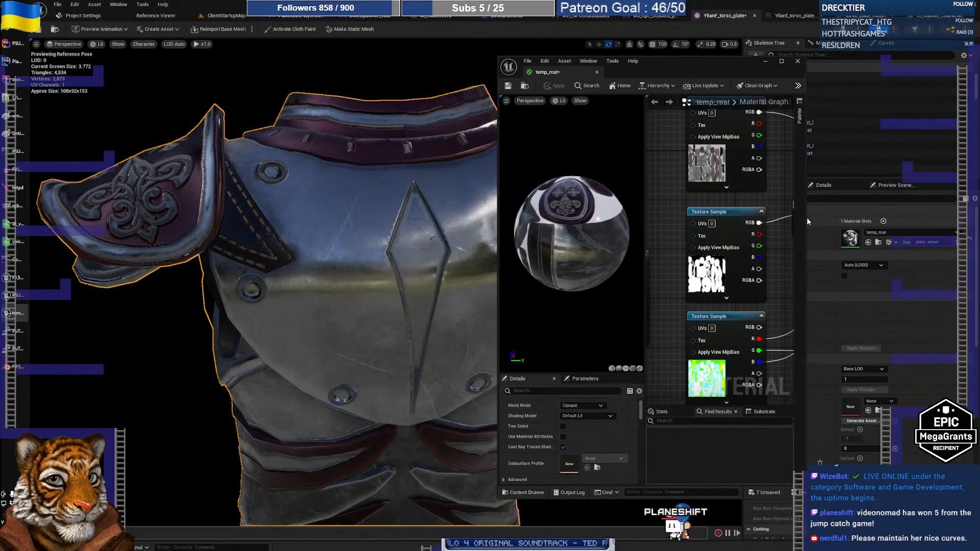
pyautogui.moveTo(806, 216); pyautogui.dragTo(965, 216)
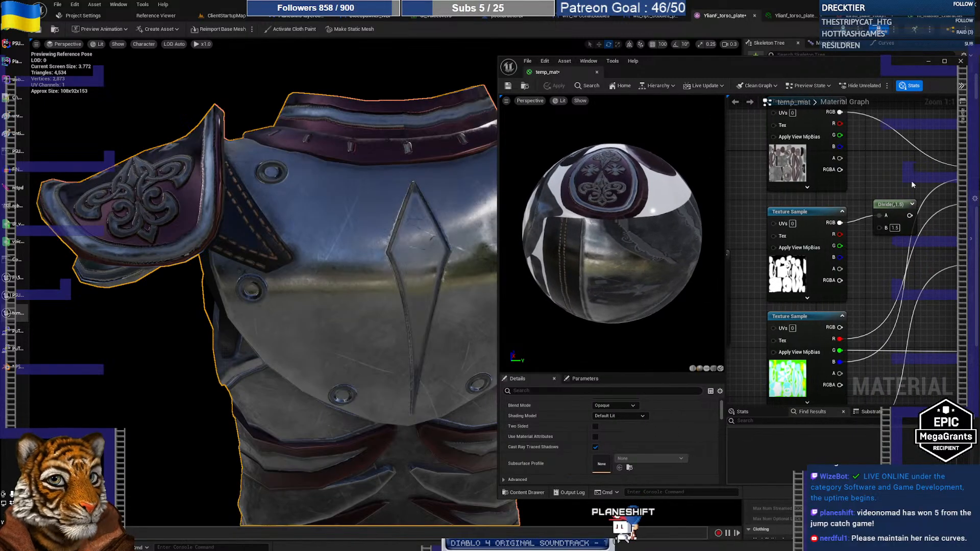
# Step: Add a 0,0,0 three-component constant to temp_mat, connect it to Emissive Color and apply the material changes
pyautogui.moveTo(912, 185); pyautogui.dragTo(769, 171, button='right')
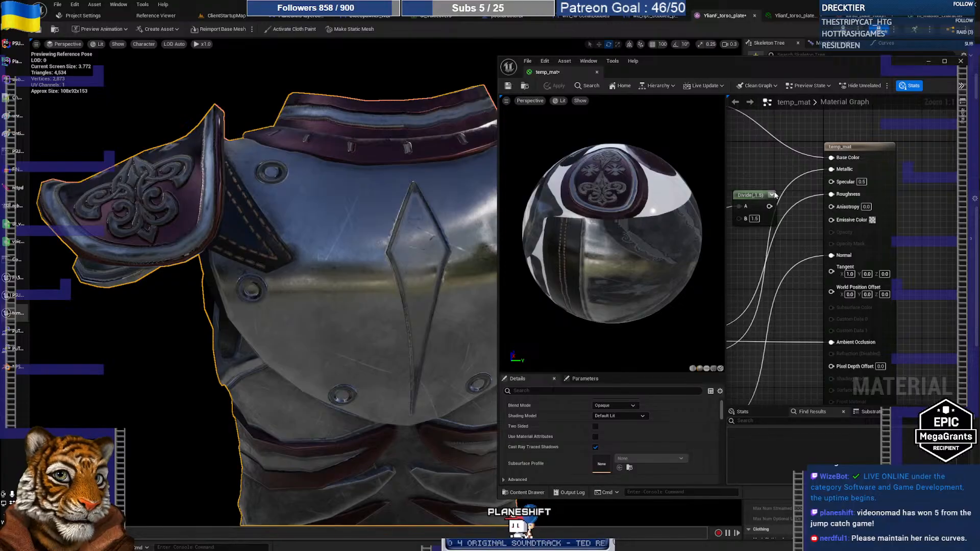
pyautogui.click(757, 152)
pyautogui.moveTo(781, 155); pyautogui.dragTo(832, 221)
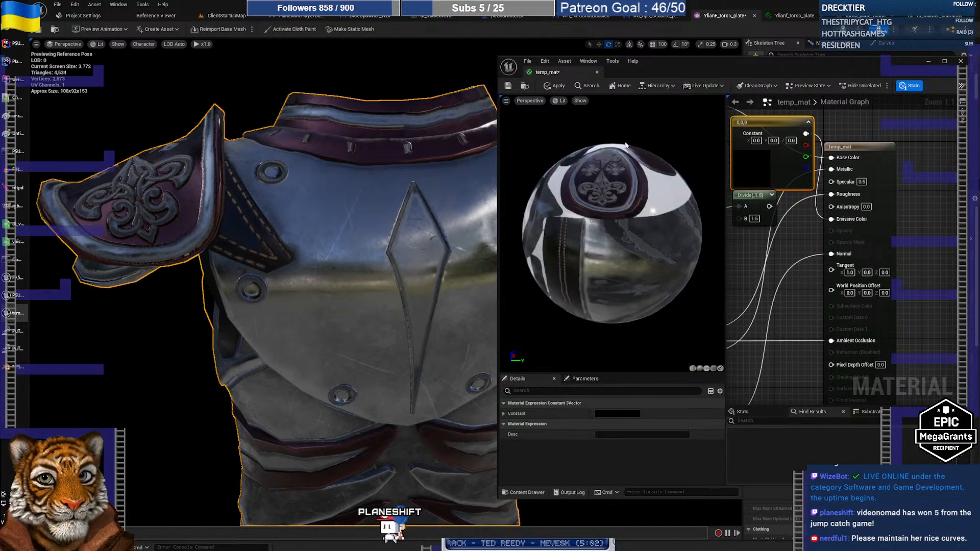
pyautogui.click(558, 86)
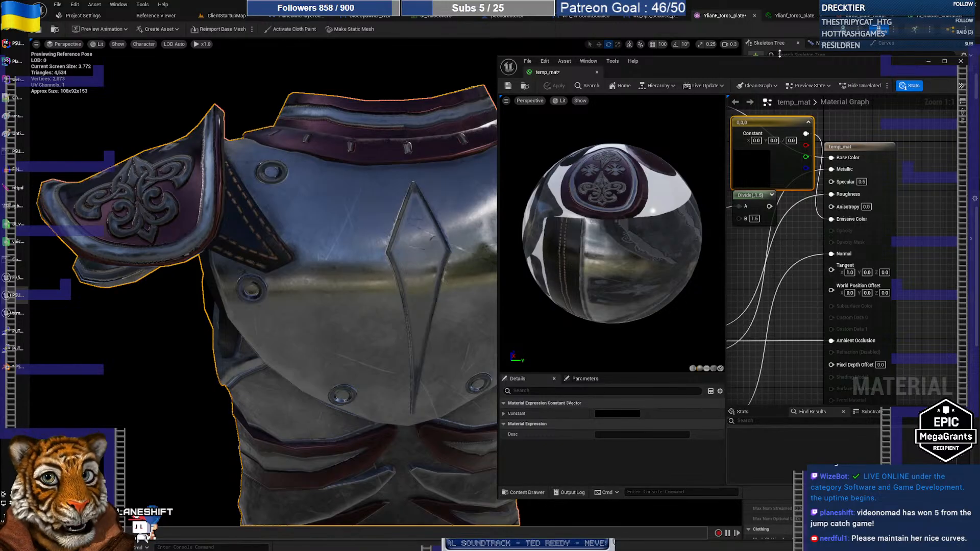
# Step: Dock m_master_character alongside temp_mat in a maximized window and examine the nodes feeding its Roughness input
pyautogui.click(929, 18)
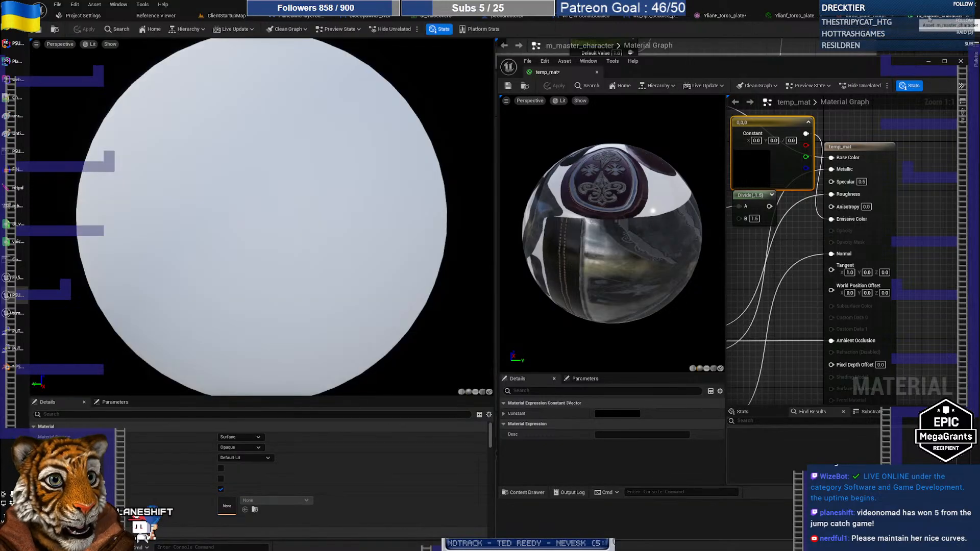
pyautogui.moveTo(929, 18); pyautogui.dragTo(634, 74)
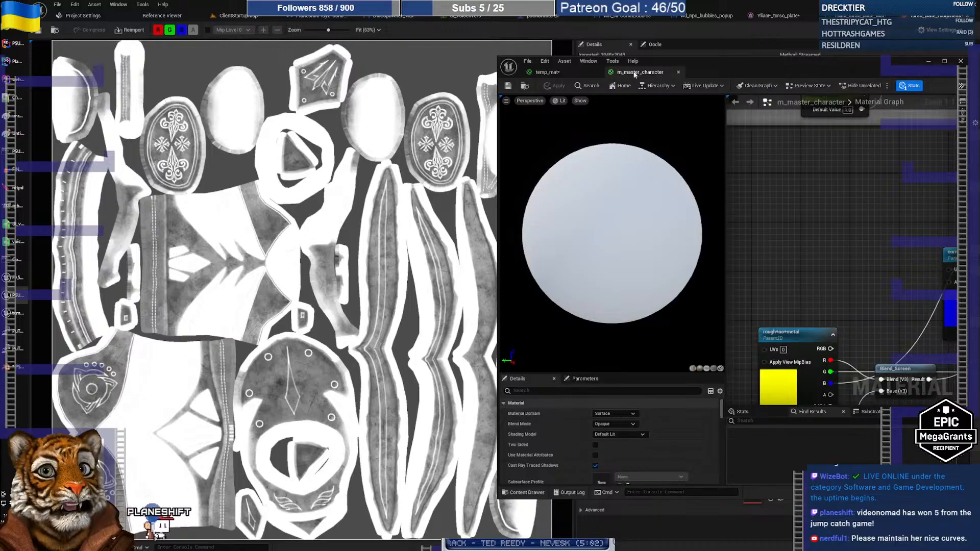
pyautogui.moveTo(749, 65); pyautogui.dragTo(473, 44)
pyautogui.doubleClick(467, 43)
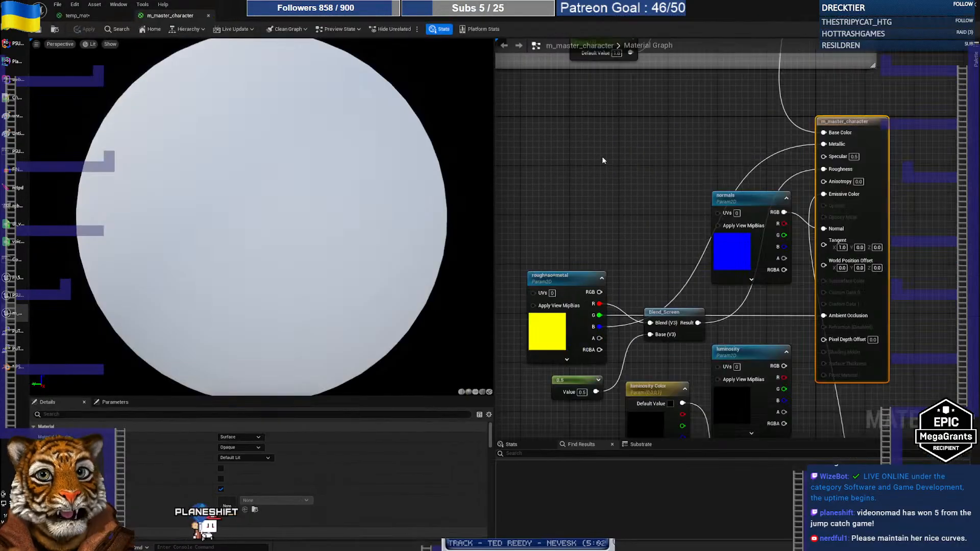
pyautogui.moveTo(610, 257); pyautogui.dragTo(608, 259, button='right')
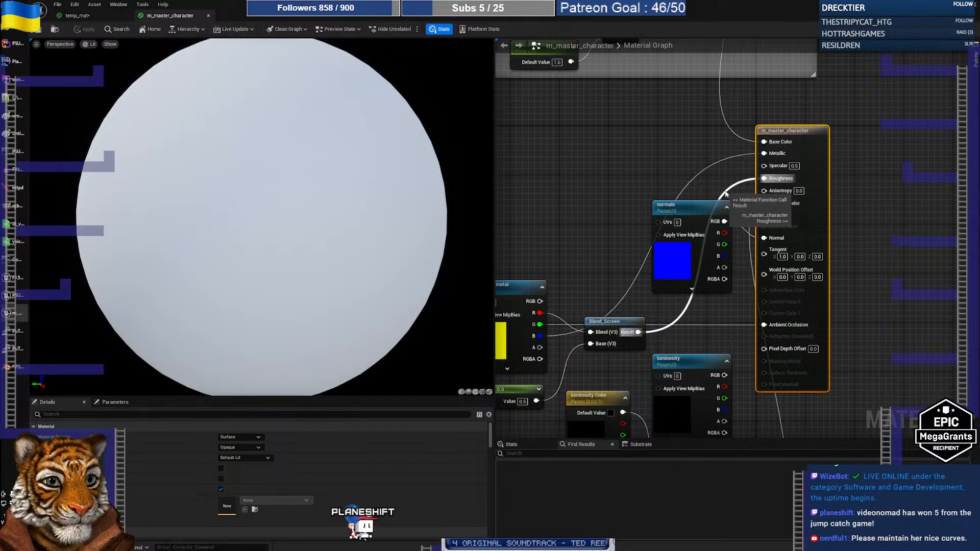
pyautogui.moveTo(561, 188); pyautogui.dragTo(623, 150, button='right')
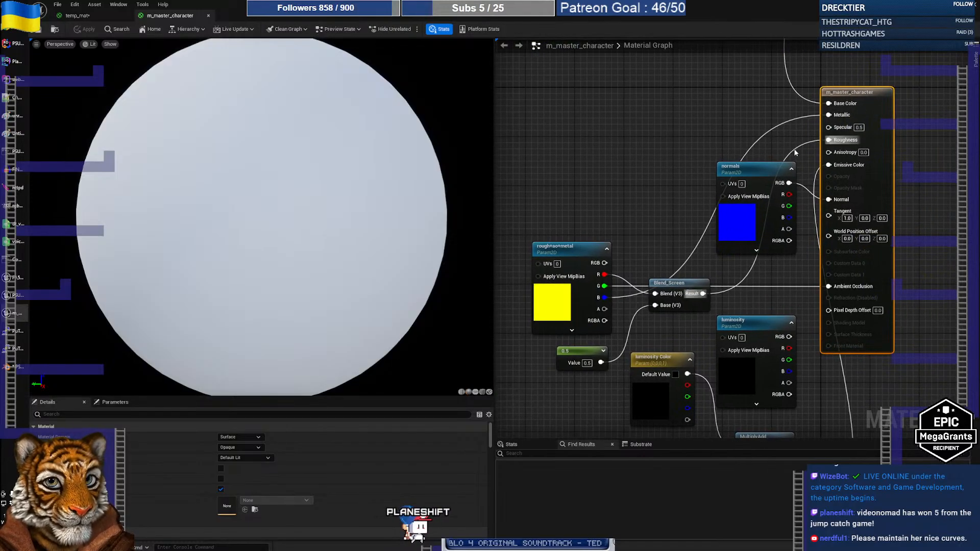
# Step: Copy the Blend_Screen node and its 0.5 constant from m_master_character into temp_mat, moving the material result node farther out to make room
pyautogui.click(688, 284)
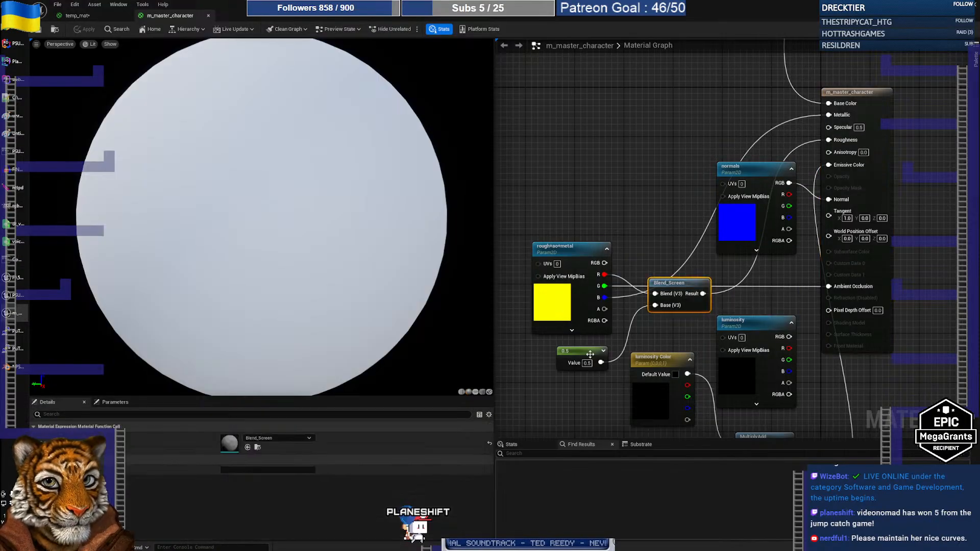
pyautogui.keyDown('shift'); pyautogui.click(587, 352); pyautogui.keyUp('shift')
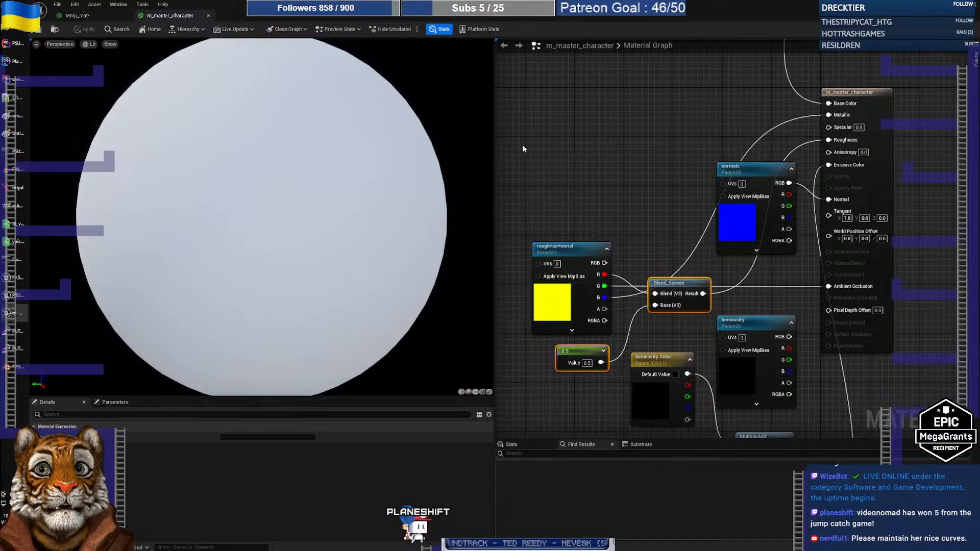
pyautogui.click(77, 16)
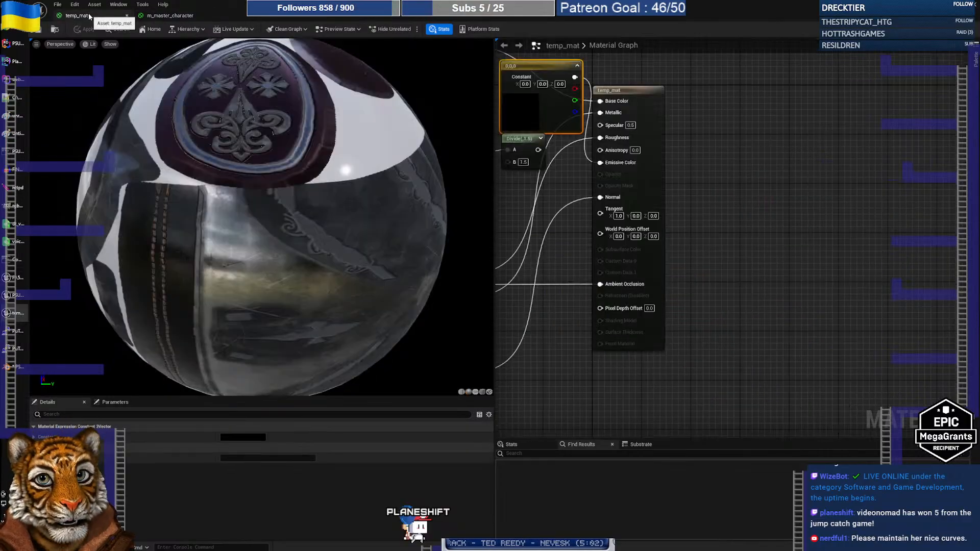
pyautogui.moveTo(694, 215); pyautogui.dragTo(911, 219, button='right')
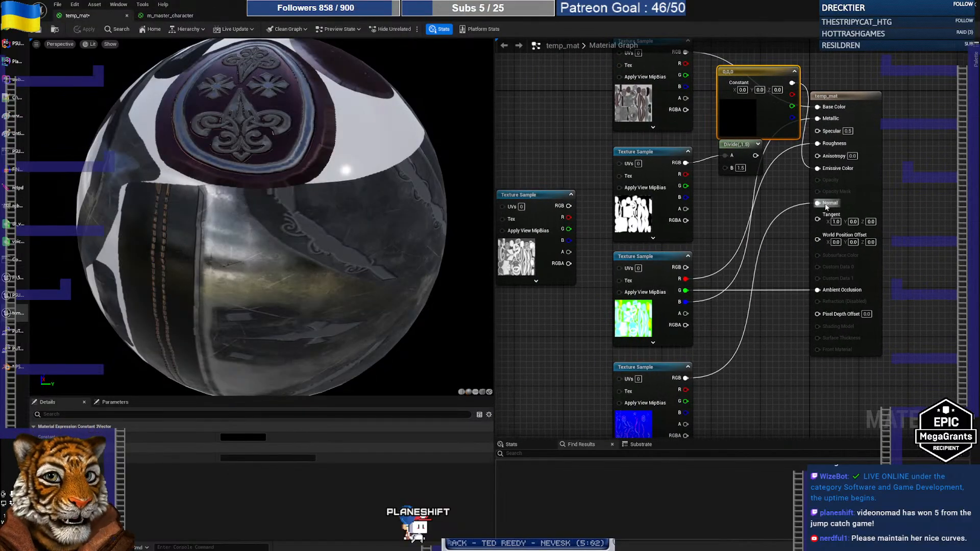
pyautogui.moveTo(780, 214); pyautogui.dragTo(677, 223, button='right')
pyautogui.moveTo(743, 106); pyautogui.dragTo(874, 109)
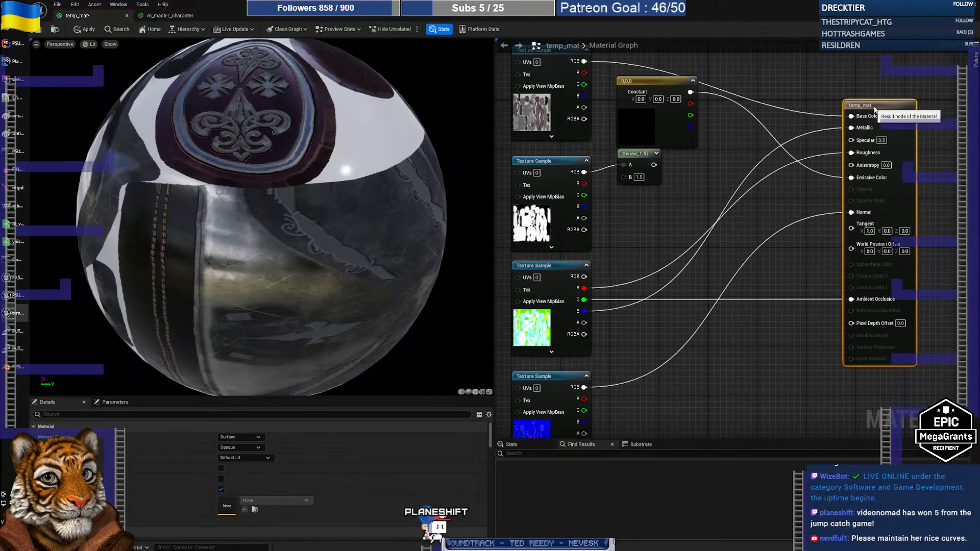
pyautogui.moveTo(718, 190); pyautogui.dragTo(748, 196, button='right')
pyautogui.click(712, 218)
pyautogui.hotkey('ctrl', 'v')
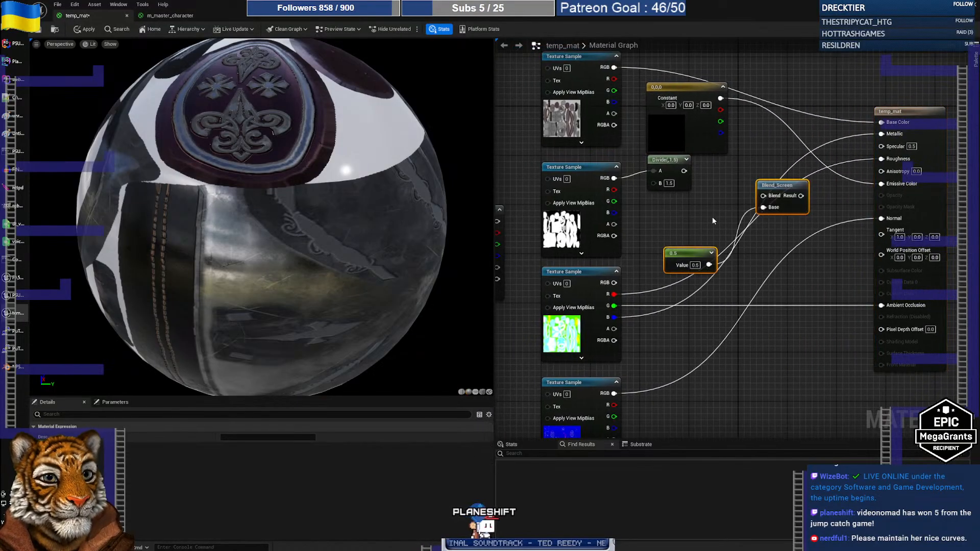
# Step: Connect the RAM texture's R output to the Blend input of Blend_Screen and its Result to Roughness, and inspect the preview sphere
pyautogui.moveTo(774, 162); pyautogui.dragTo(769, 167, button='right')
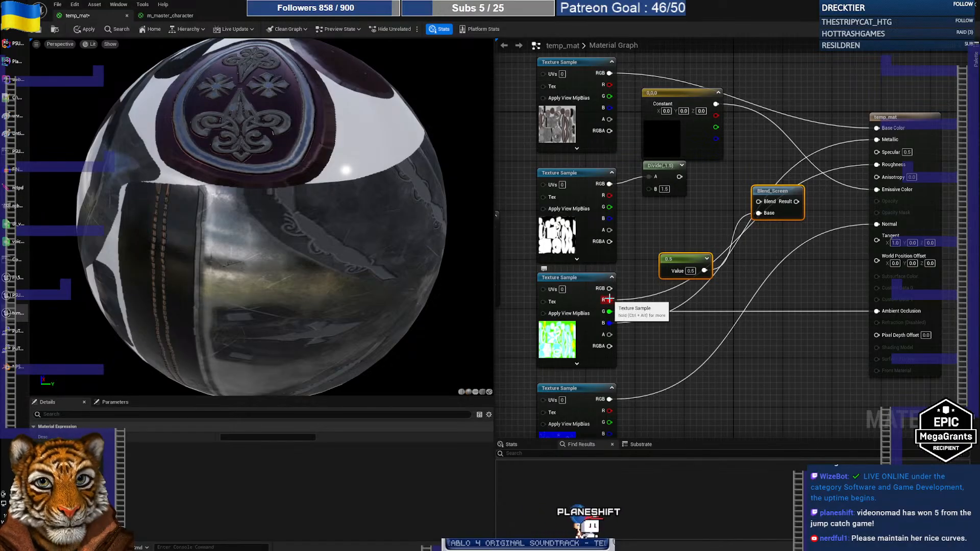
pyautogui.moveTo(657, 260); pyautogui.dragTo(759, 202)
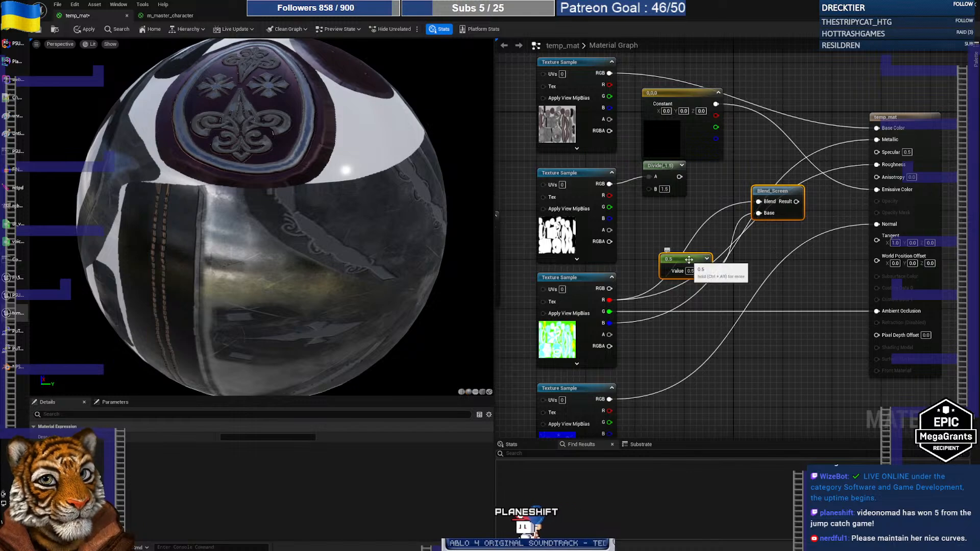
pyautogui.moveTo(702, 262); pyautogui.dragTo(689, 249)
pyautogui.click(810, 192)
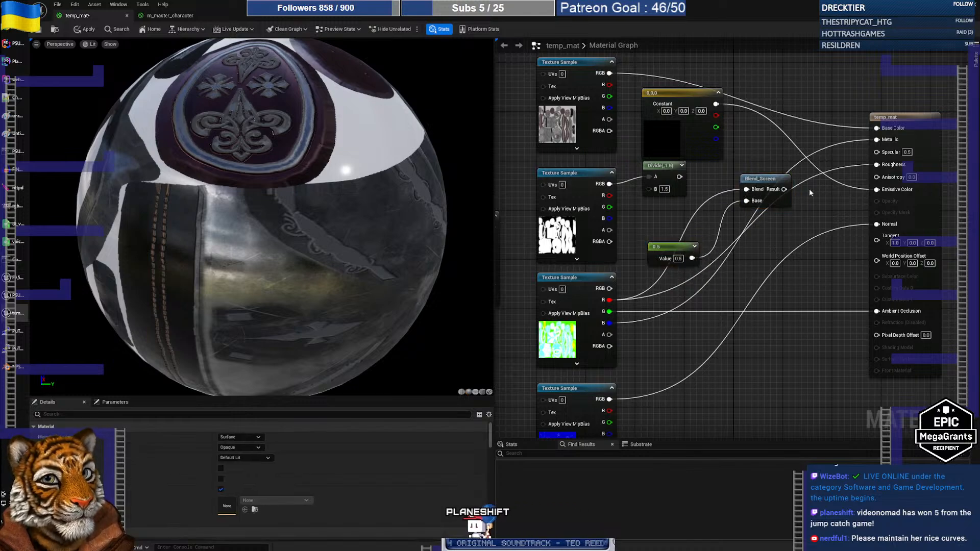
pyautogui.moveTo(784, 189); pyautogui.dragTo(880, 165)
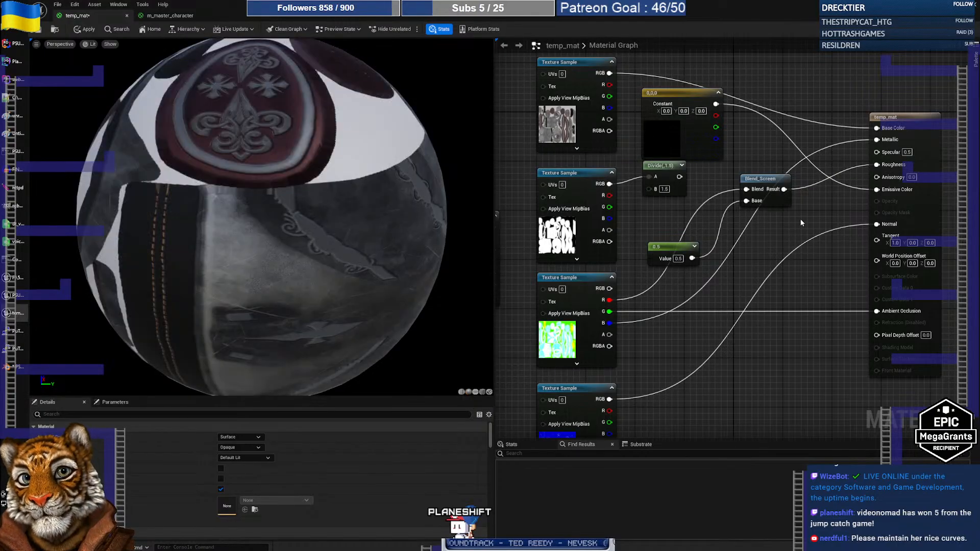
pyautogui.moveTo(261, 217); pyautogui.dragTo(208, 214)
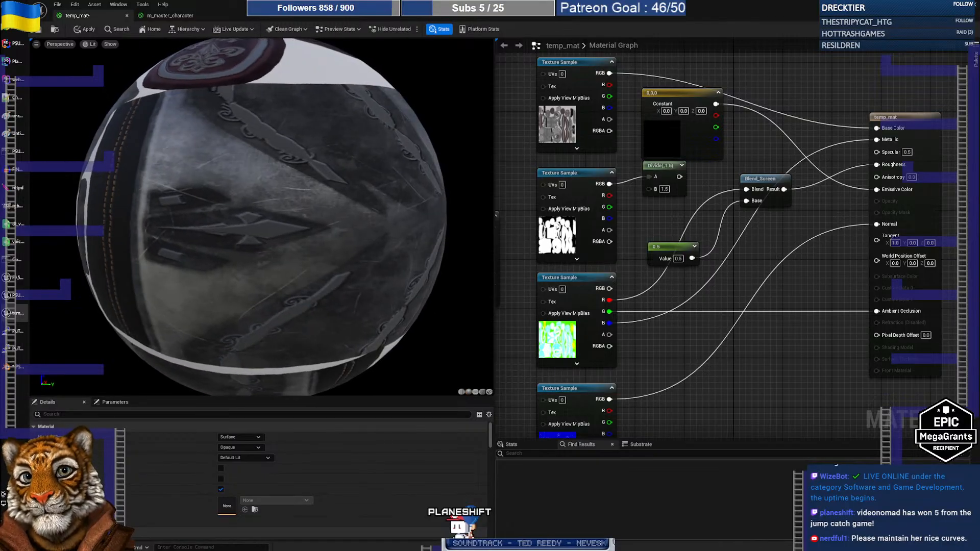
# Step: Shift the Blend_Screen node back and place a torso_plate_ram Texture Sample between it and the material result node
pyautogui.click(757, 179)
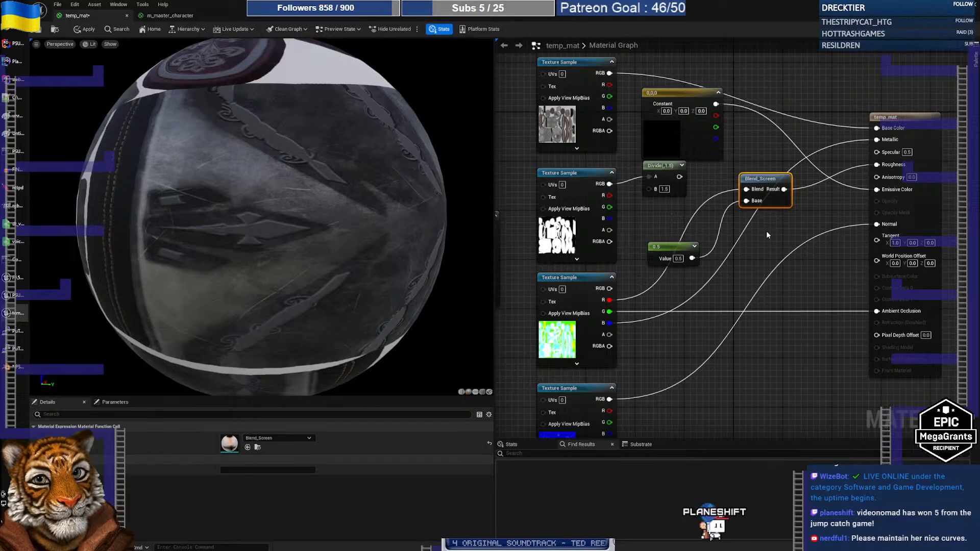
pyautogui.moveTo(774, 221); pyautogui.dragTo(669, 250, button='right')
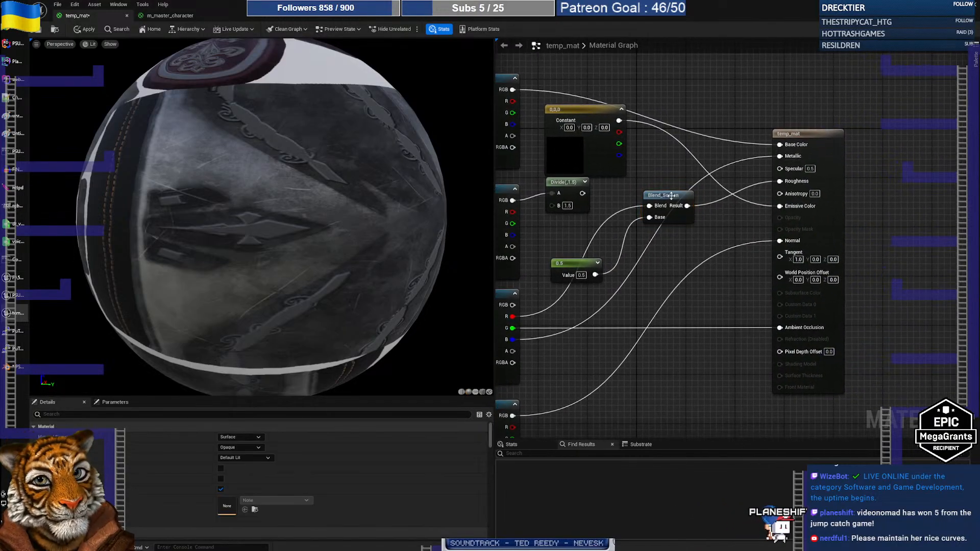
pyautogui.moveTo(682, 197); pyautogui.dragTo(686, 231)
pyautogui.write('text')
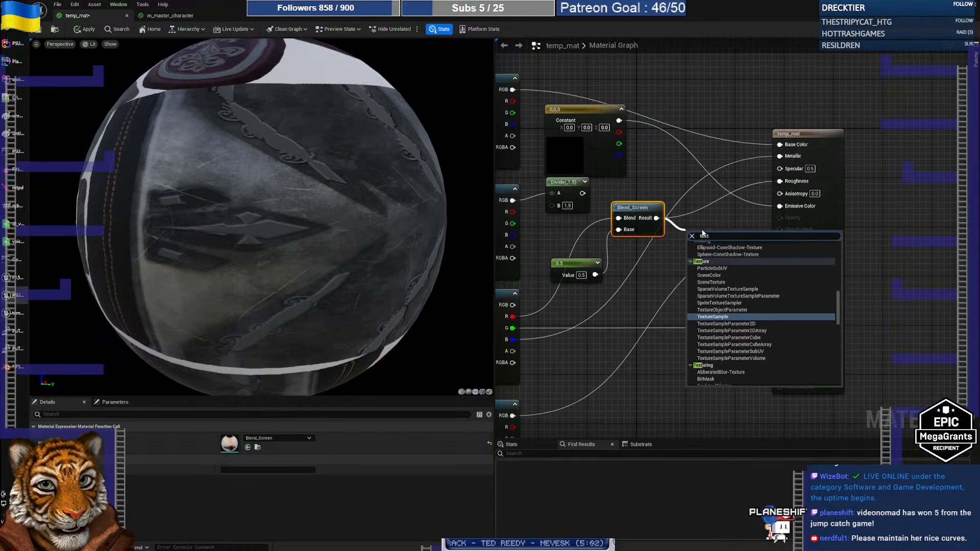
pyautogui.click(708, 215)
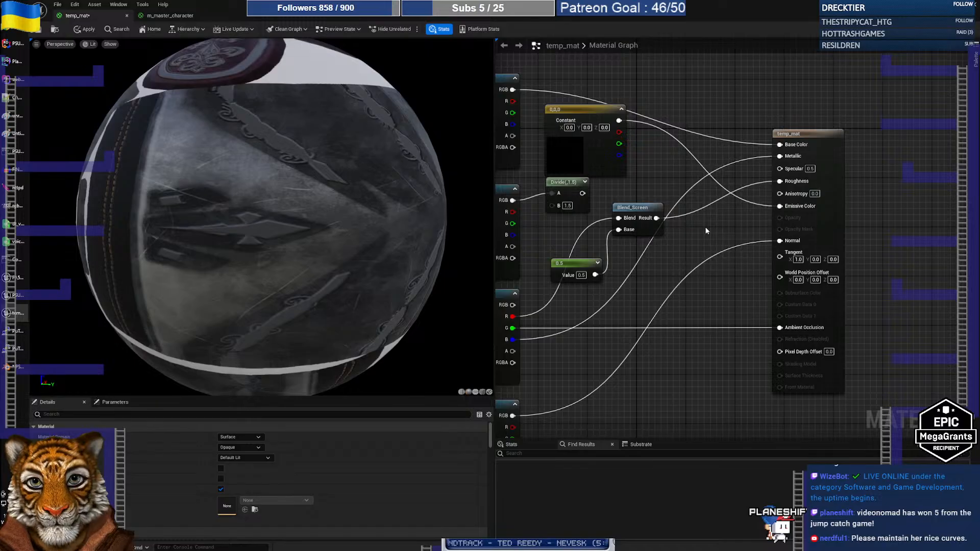
pyautogui.click(705, 228)
pyautogui.moveTo(730, 233); pyautogui.dragTo(707, 204)
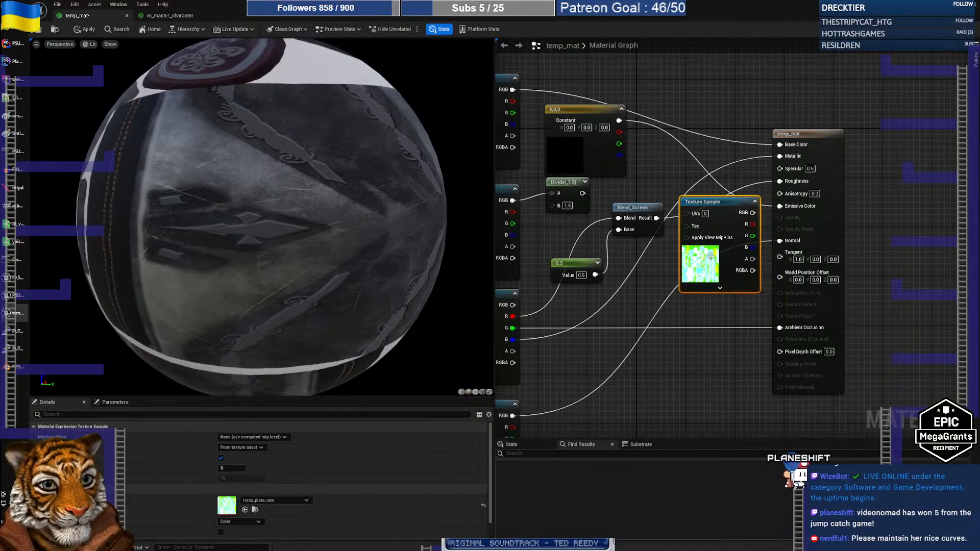
# Step: Connect the Blend_Screen Result to the new texture sample's UVs and its RGB output to Roughness, and inspect the preview sphere
pyautogui.moveTo(656, 219); pyautogui.dragTo(687, 213)
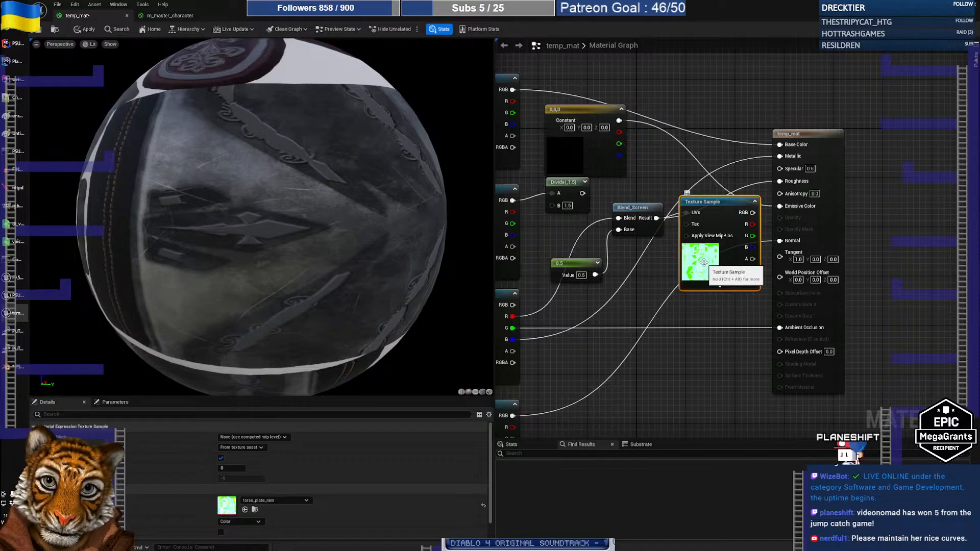
pyautogui.moveTo(712, 204); pyautogui.dragTo(712, 216)
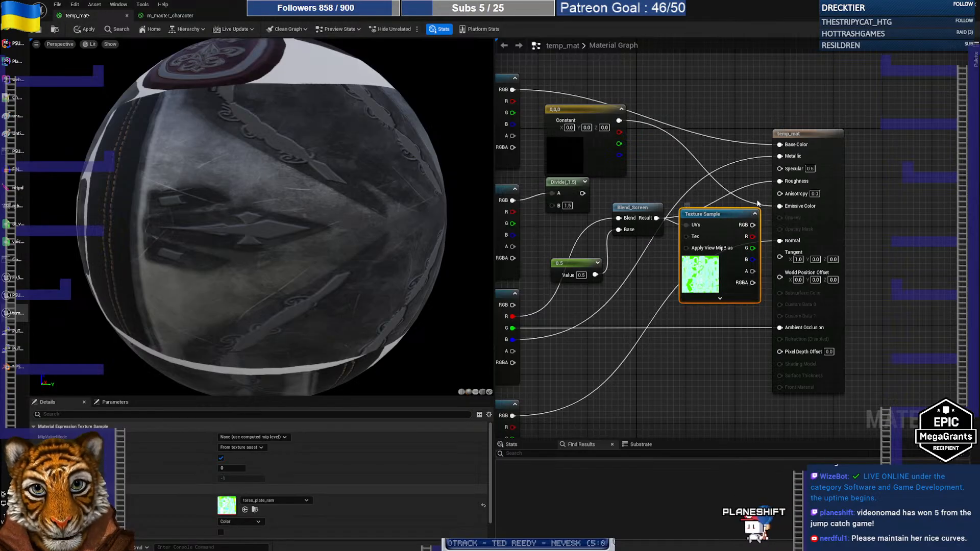
pyautogui.moveTo(753, 224); pyautogui.dragTo(780, 182)
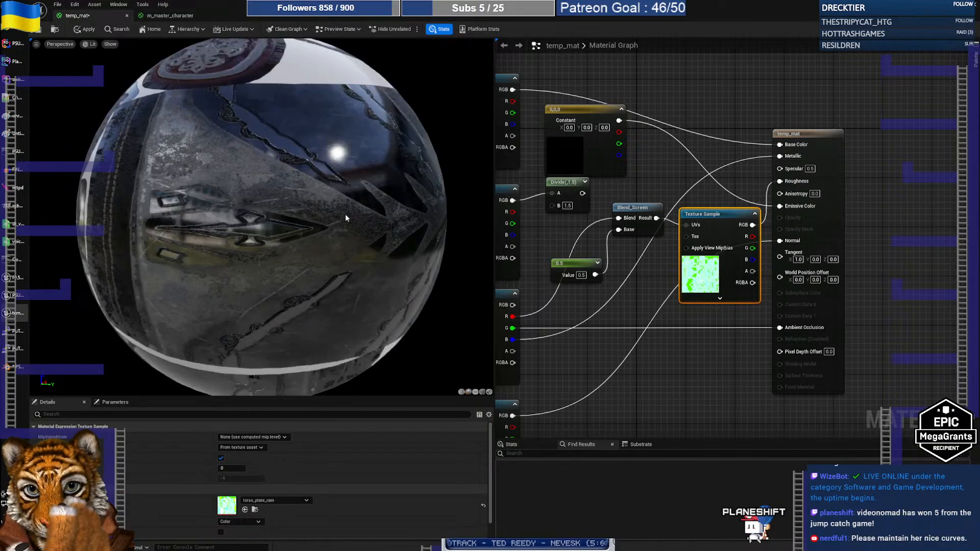
pyautogui.moveTo(342, 215); pyautogui.dragTo(159, 215)
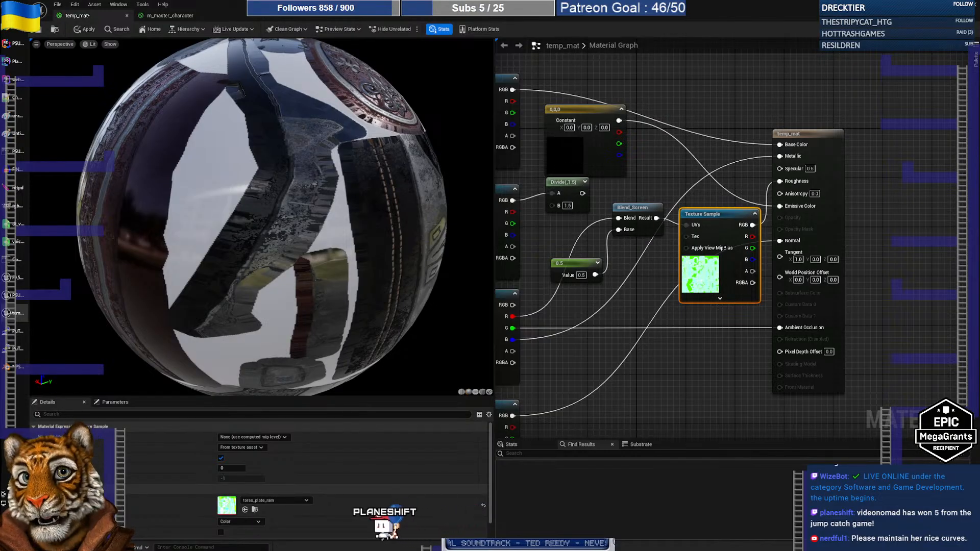
# Step: Place the temp_mat window beside the YlianF_torso_plate mesh preview and apply the material changes to the armor
pyautogui.moveTo(489, 10); pyautogui.dragTo(612, 77)
pyautogui.click(777, 15)
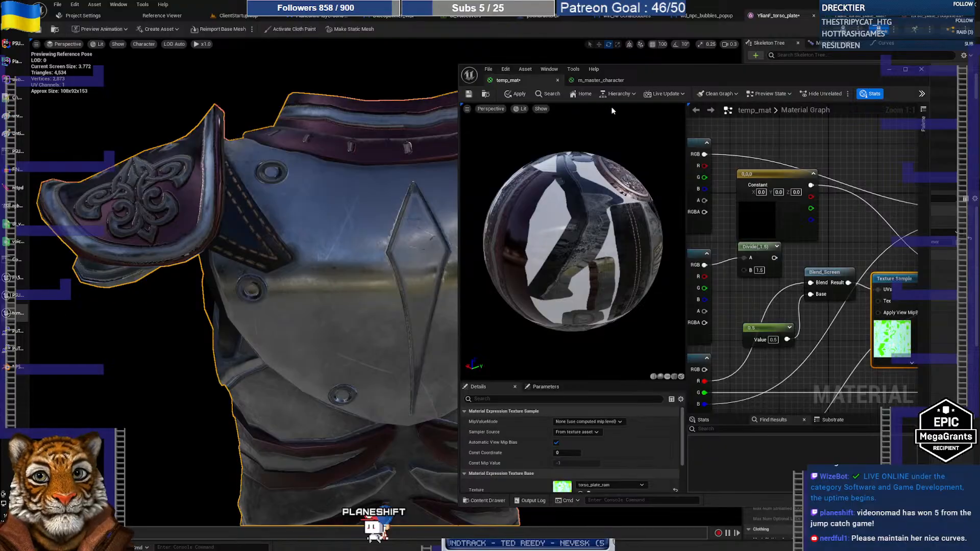
pyautogui.click(519, 95)
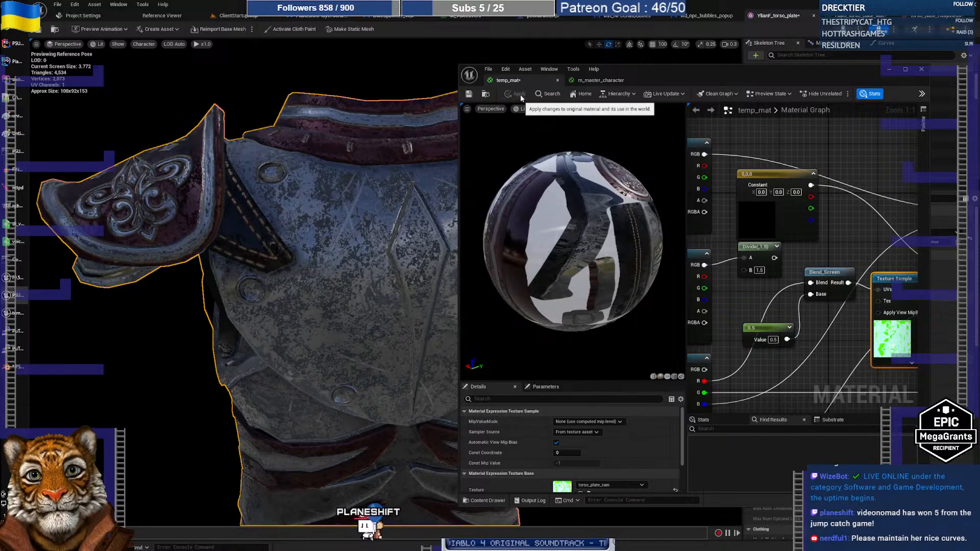
# Step: Reframe the armor's diamond engraving, then delete the torso_plate_ram Texture Sample between Blend_Screen and temp_mat's result node
pyautogui.keyDown('alt'); pyautogui.moveTo(394, 214); pyautogui.dragTo(332, 255); pyautogui.keyUp('alt')
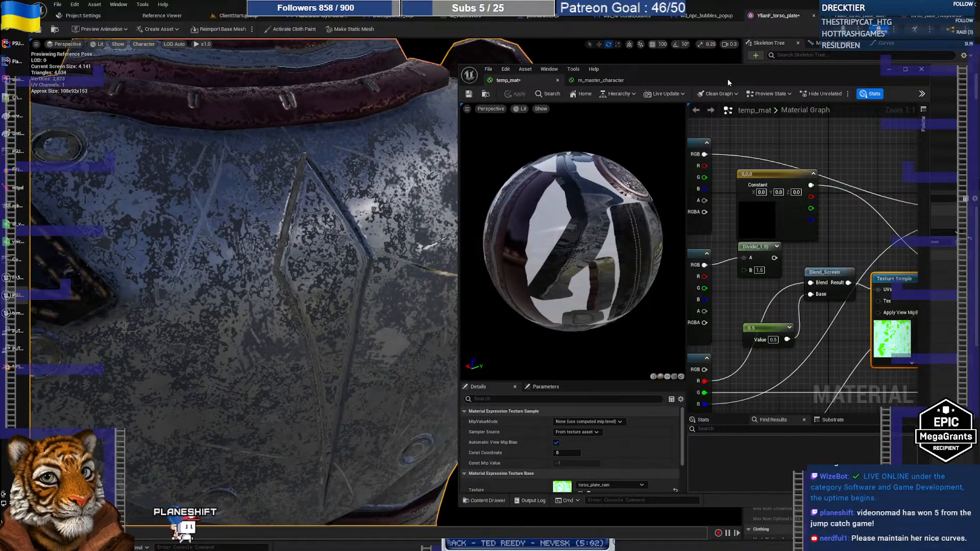
pyautogui.moveTo(727, 82); pyautogui.dragTo(571, 61)
pyautogui.moveTo(687, 298); pyautogui.dragTo(599, 289, button='right')
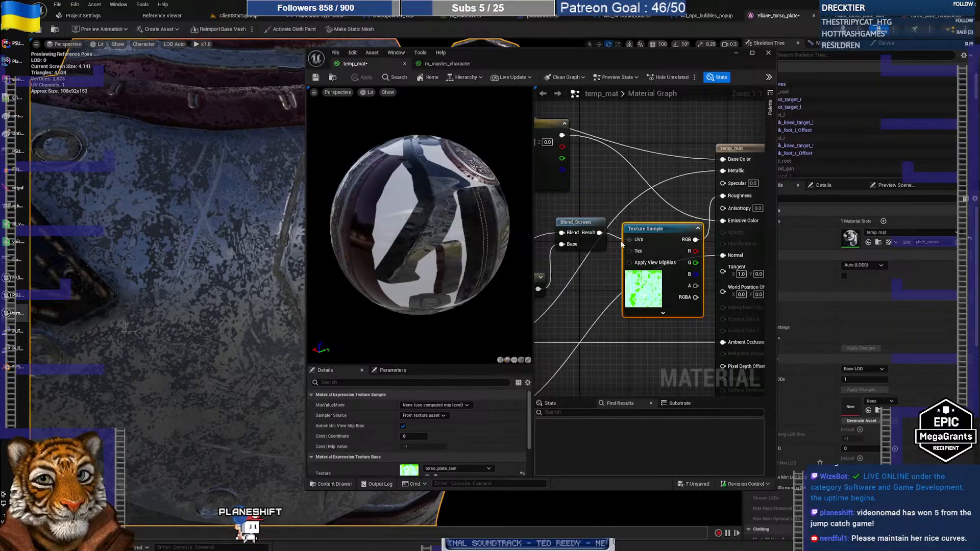
pyautogui.click(653, 221)
pyautogui.click(668, 229)
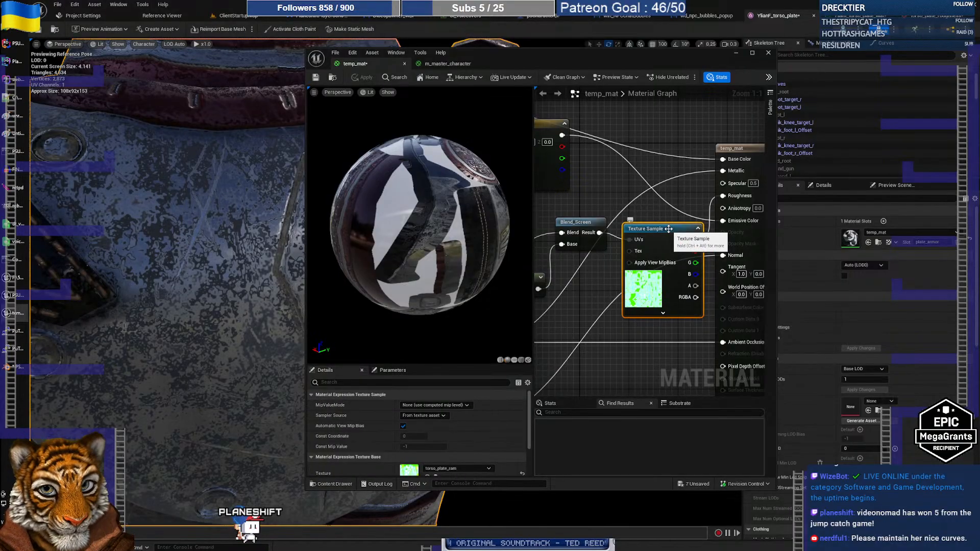
pyautogui.press('Delete')
# Step: Connect the Blend_Screen Result directly to the Roughness input of temp_mat
pyautogui.moveTo(626, 255)
pyautogui.mouseDown(button='right')
pyautogui.moveTo(671, 262)
pyautogui.moveTo(620, 252)
pyautogui.mouseUp(button='right')
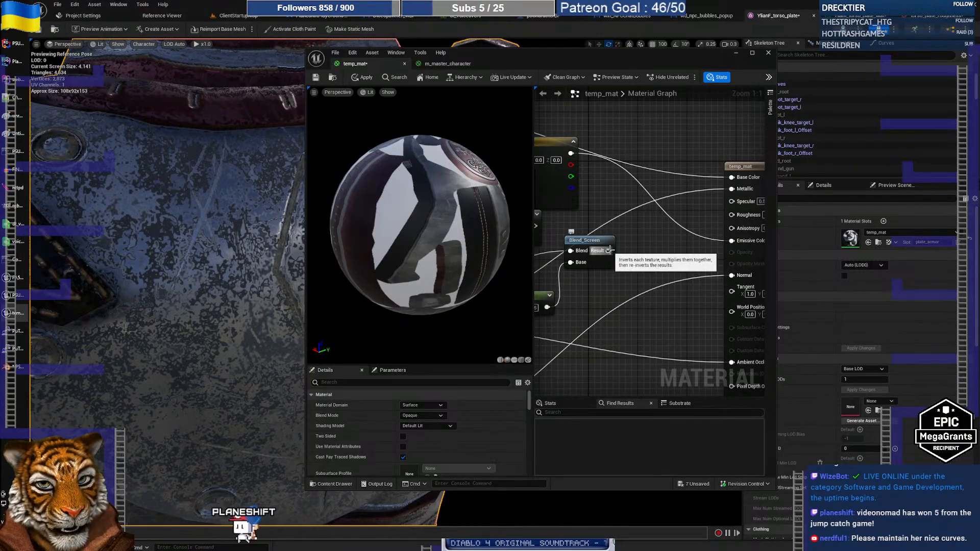
pyautogui.click(611, 256)
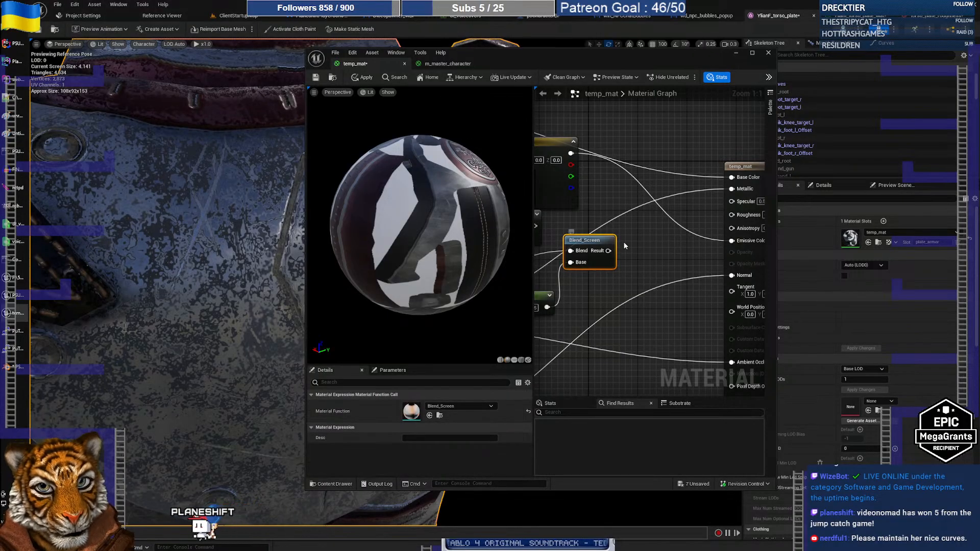
pyautogui.moveTo(608, 251); pyautogui.dragTo(733, 215)
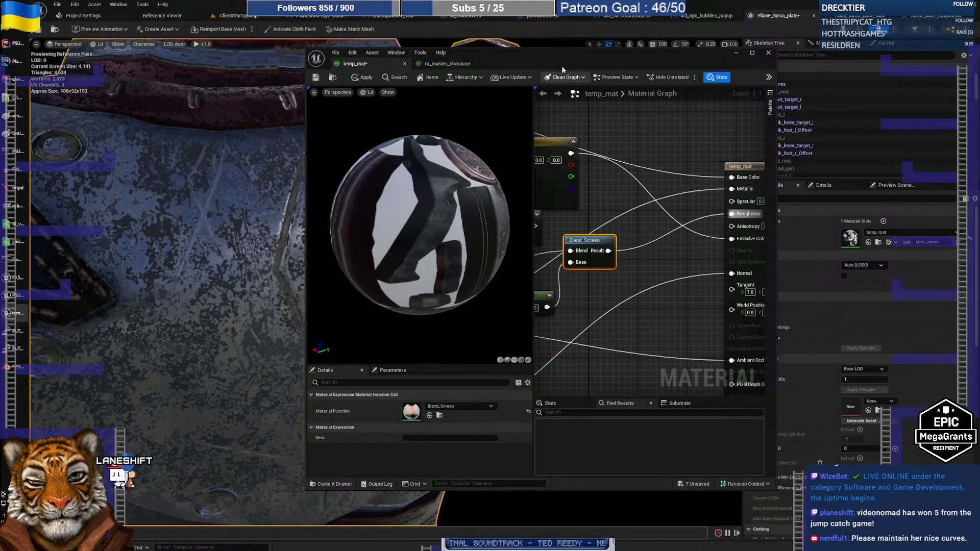
# Step: Examine how m_master_character wires the rough+ao+metal texture and the 0.5 constant into its Blend_Screen node
pyautogui.moveTo(551, 63); pyautogui.dragTo(603, 63)
pyautogui.moveTo(634, 204); pyautogui.dragTo(719, 195, button='right')
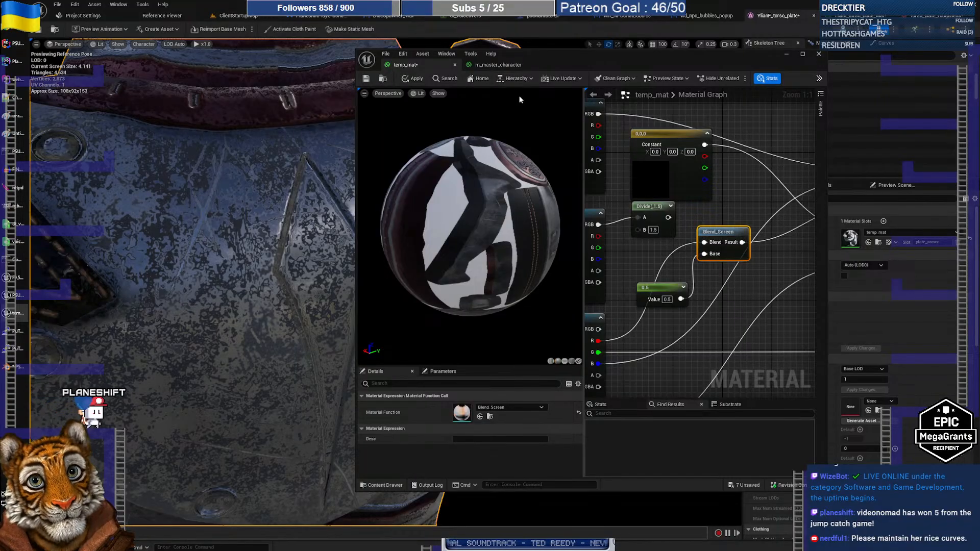
pyautogui.click(497, 68)
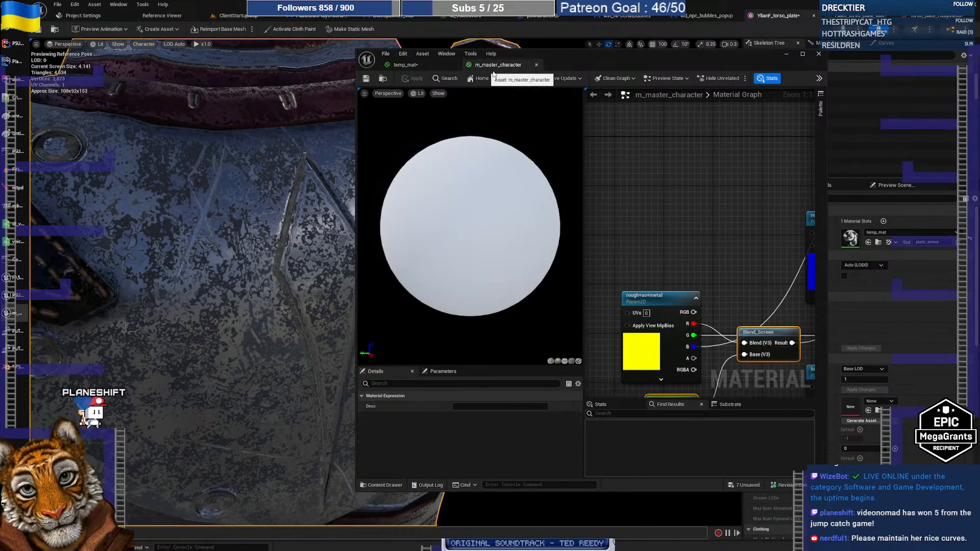
pyautogui.moveTo(726, 247); pyautogui.dragTo(724, 204, button='right')
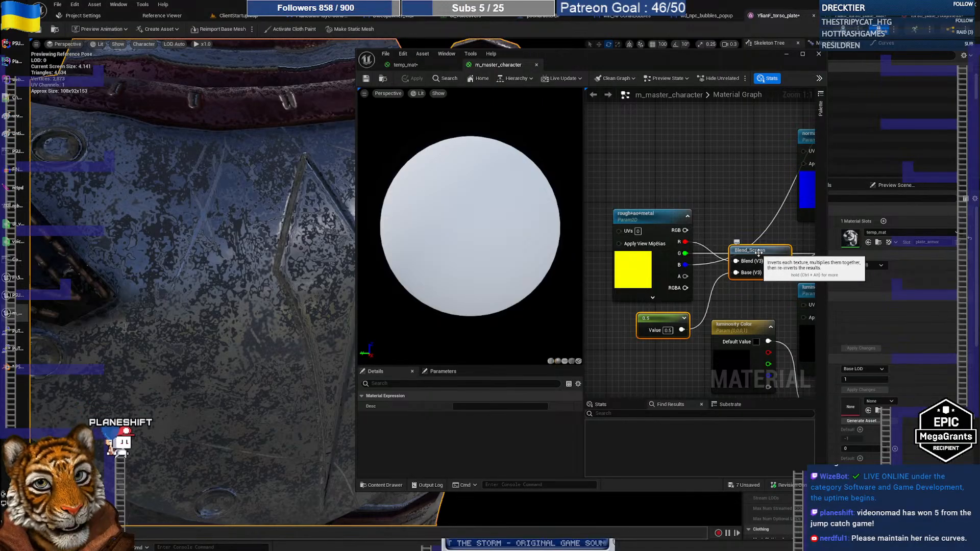
pyautogui.hotkey('ctrl', 'alt')
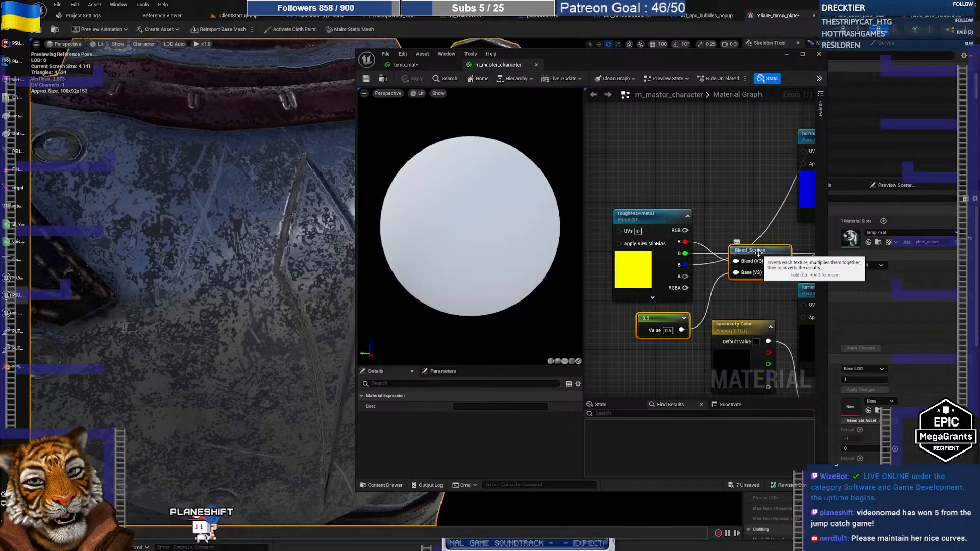
pyautogui.moveTo(752, 200); pyautogui.dragTo(715, 183, button='right')
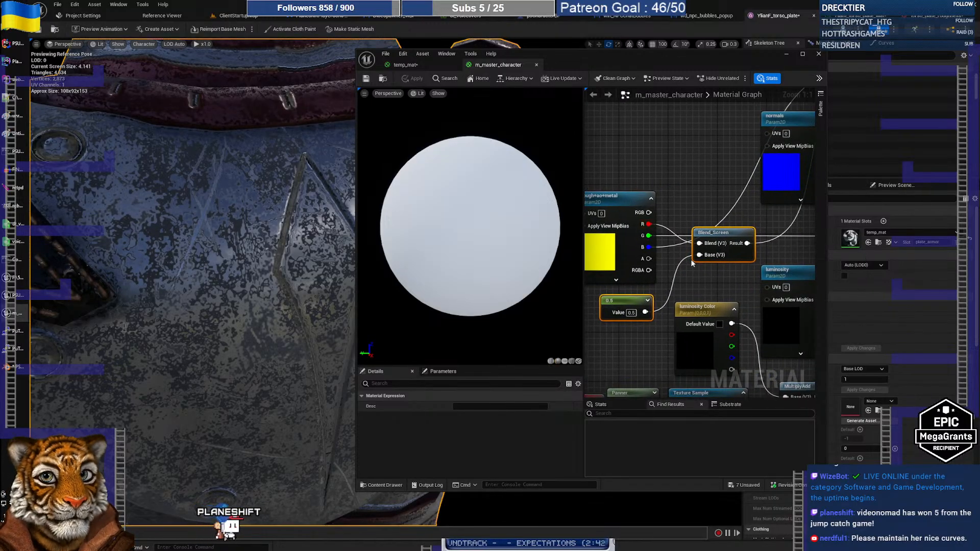
pyautogui.moveTo(728, 208)
pyautogui.mouseDown(button='right')
pyautogui.moveTo(664, 244)
pyautogui.moveTo(631, 247)
pyautogui.moveTo(664, 212)
pyautogui.moveTo(717, 212)
pyautogui.mouseUp(button='right')
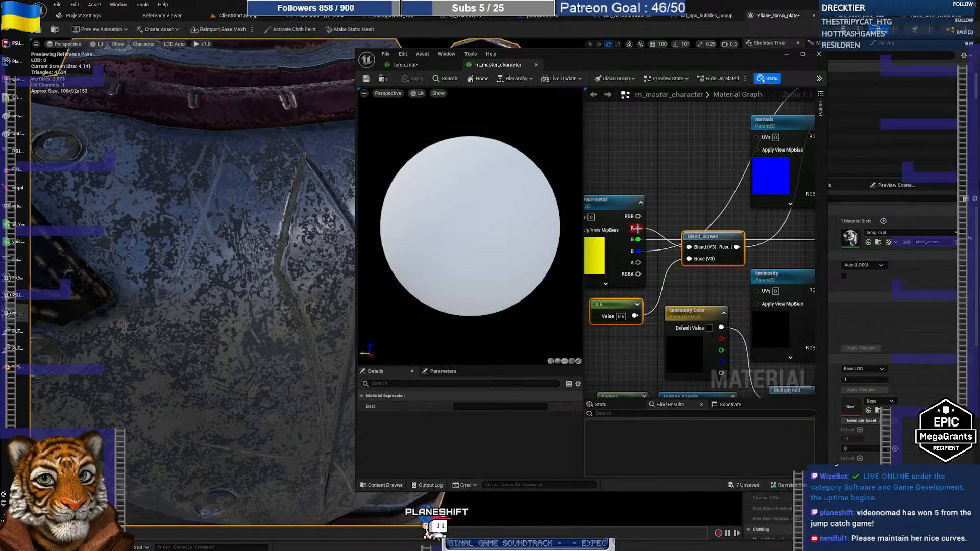
pyautogui.moveTo(635, 228); pyautogui.dragTo(703, 257, button='right')
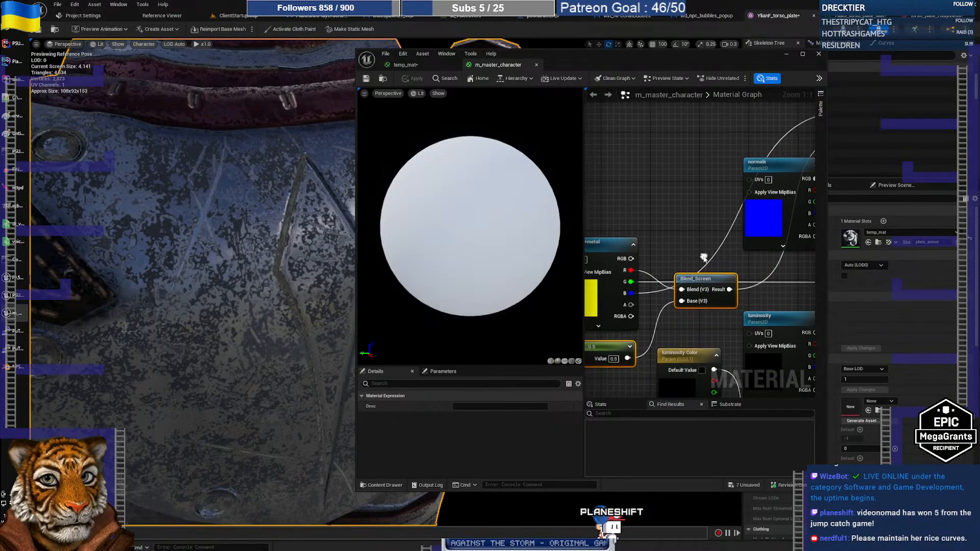
# Step: In temp_mat, add a torso_plate_roughness Texture Sample and connect its RGB output to Blend_Screen's Blend input
pyautogui.click(416, 66)
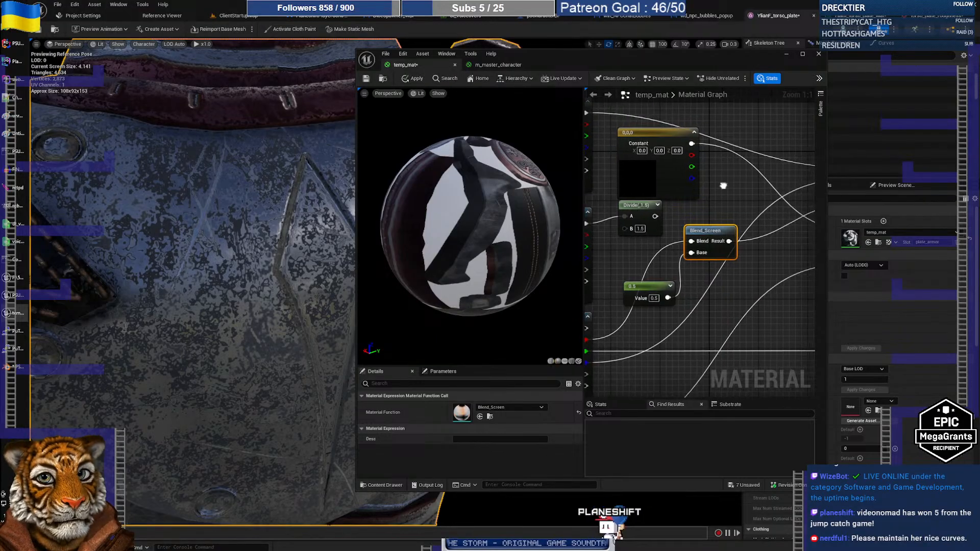
pyautogui.moveTo(723, 185); pyautogui.dragTo(706, 140, button='right')
pyautogui.moveTo(650, 210); pyautogui.dragTo(793, 190, button='right')
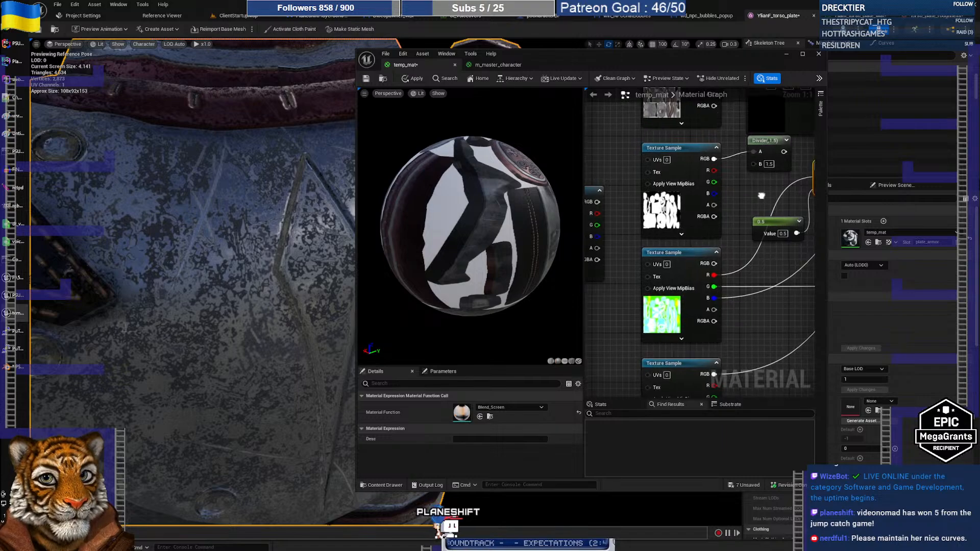
pyautogui.doubleClick(565, 60)
pyautogui.moveTo(453, 157); pyautogui.dragTo(317, 127)
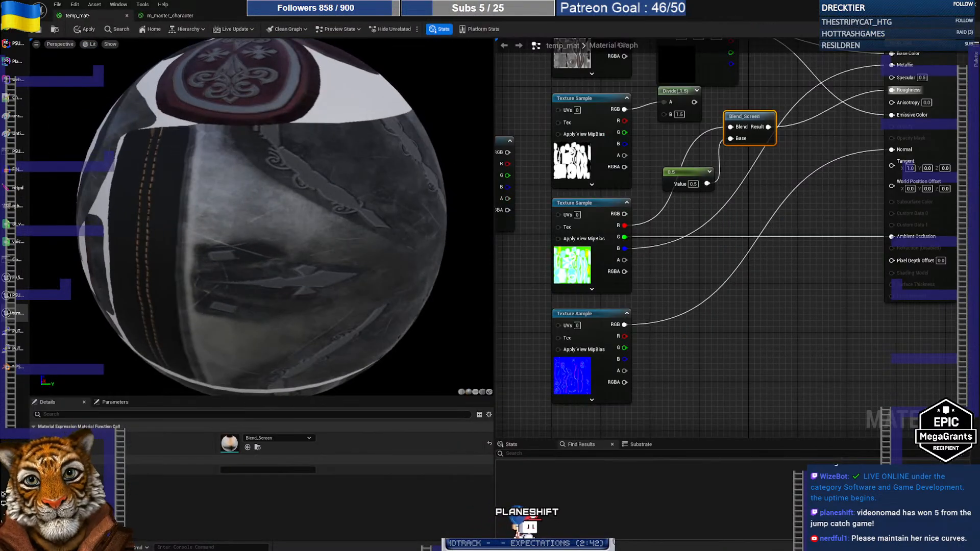
pyautogui.moveTo(501, 138); pyautogui.dragTo(734, 138)
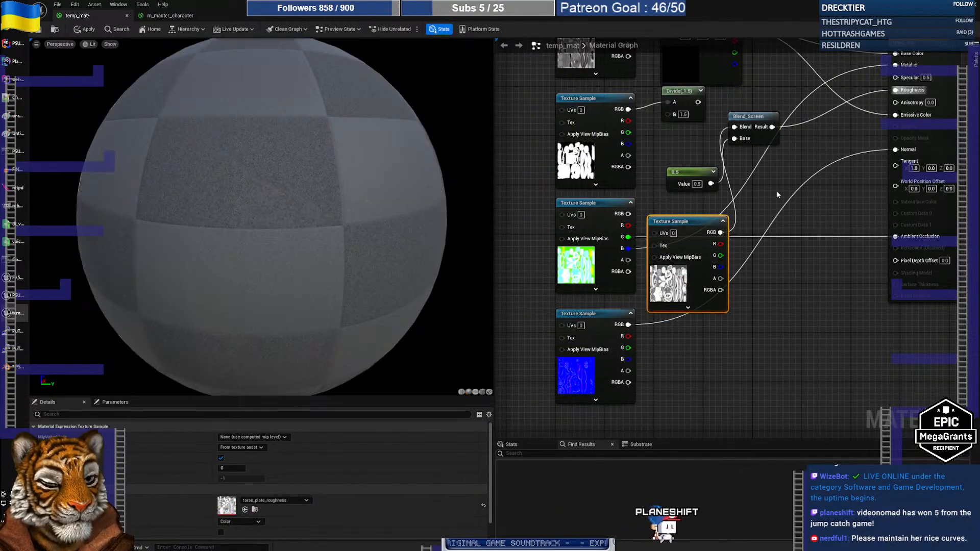
# Step: Inspect the preview sphere, place the temp_mat window beside the torso plate mesh, and apply the material changes
pyautogui.moveTo(460, 200); pyautogui.dragTo(559, 210)
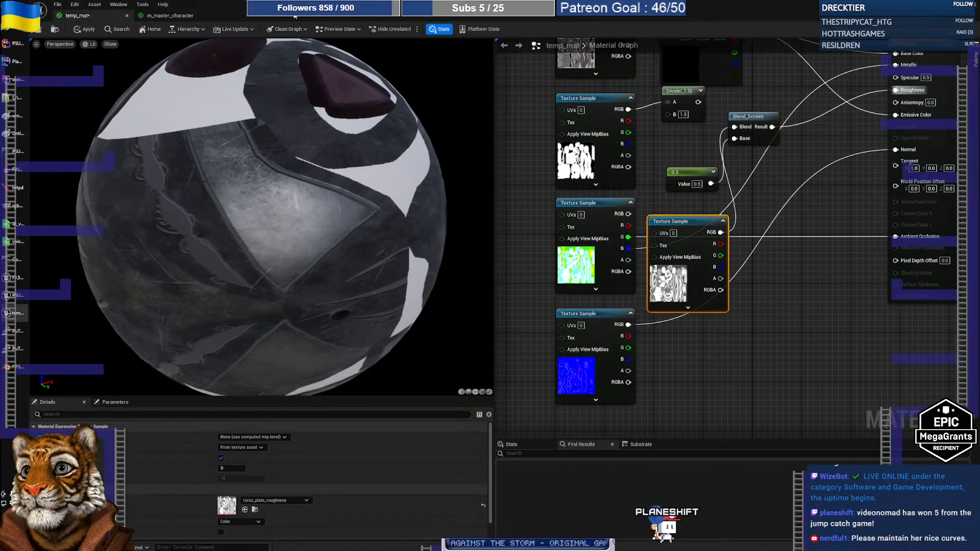
pyautogui.moveTo(408, 7); pyautogui.dragTo(663, 77)
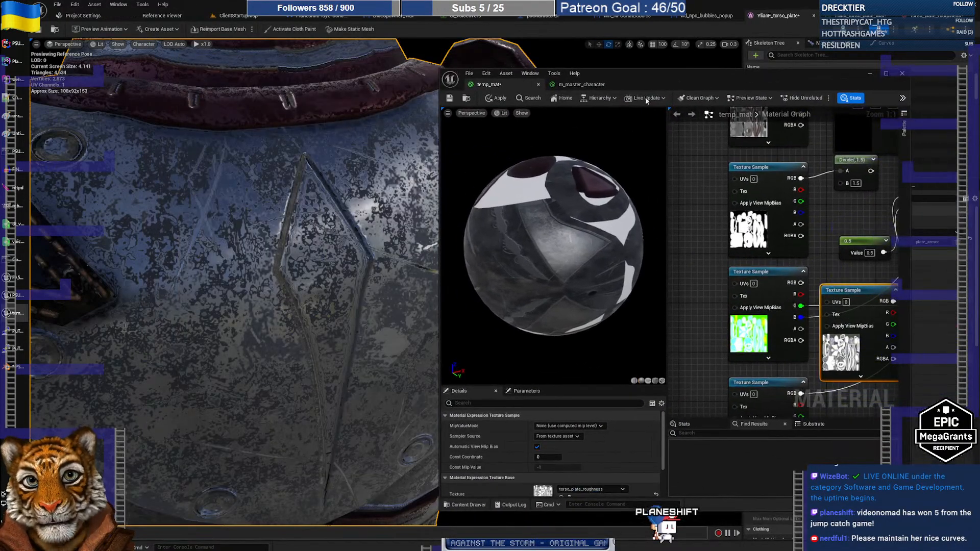
pyautogui.click(489, 102)
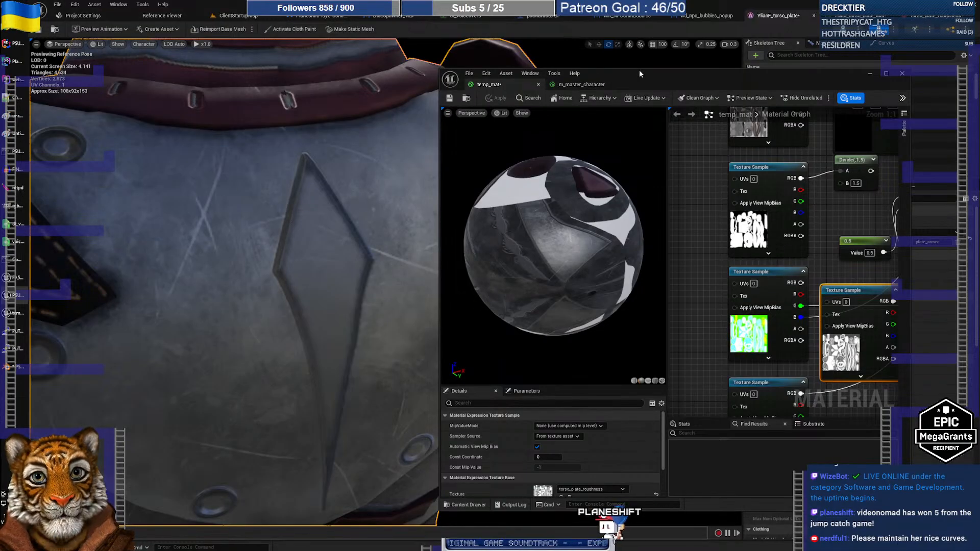
# Step: Enlarge the temp_mat editor again and move the 0.5 constant and Blend_Screen nodes closer to the material result node
pyautogui.moveTo(650, 75); pyautogui.dragTo(519, 69)
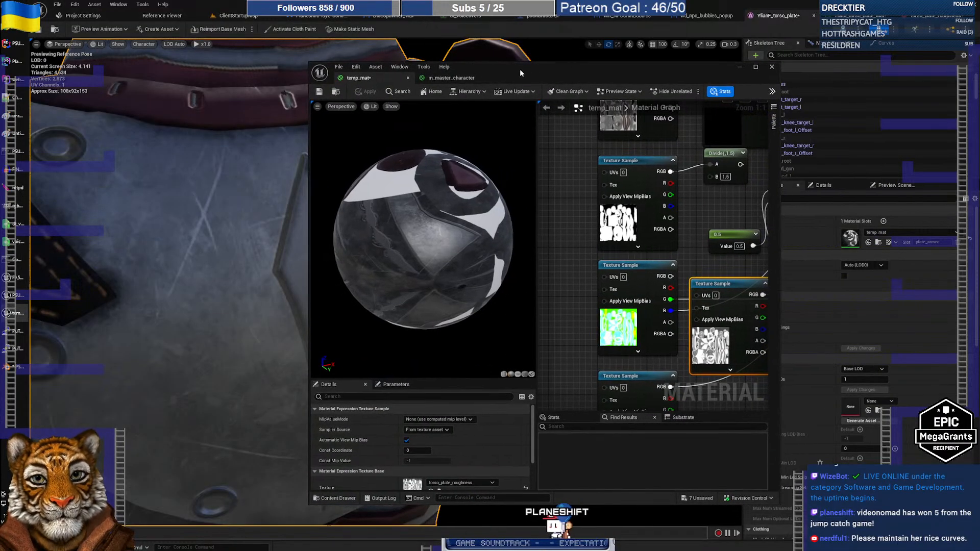
pyautogui.doubleClick(519, 69)
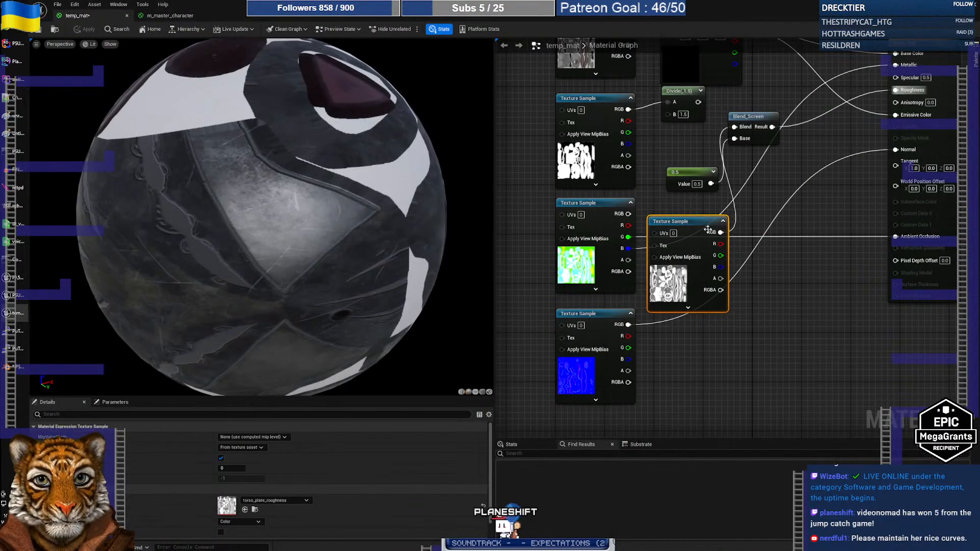
pyautogui.moveTo(797, 215); pyautogui.dragTo(690, 289, button='right')
pyautogui.click(646, 190)
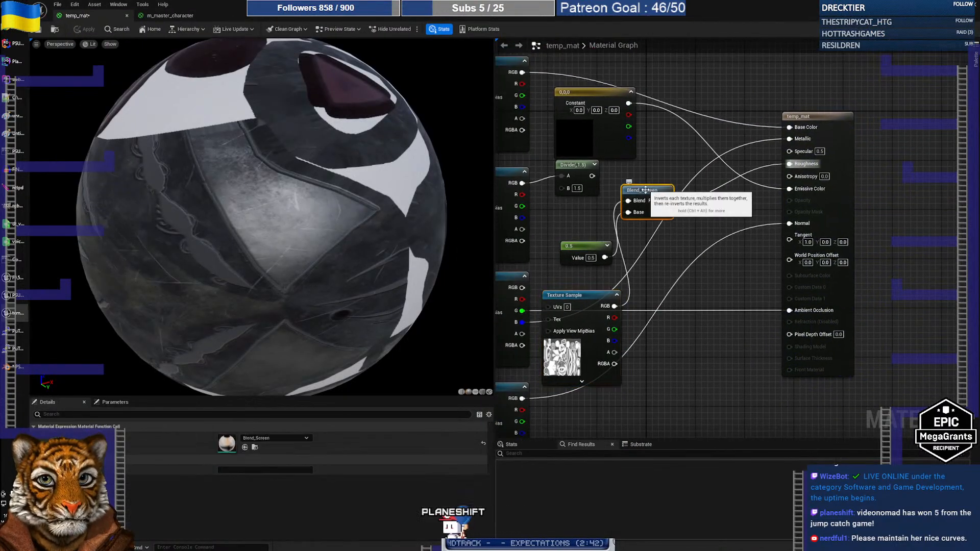
pyautogui.moveTo(584, 248); pyautogui.dragTo(572, 218)
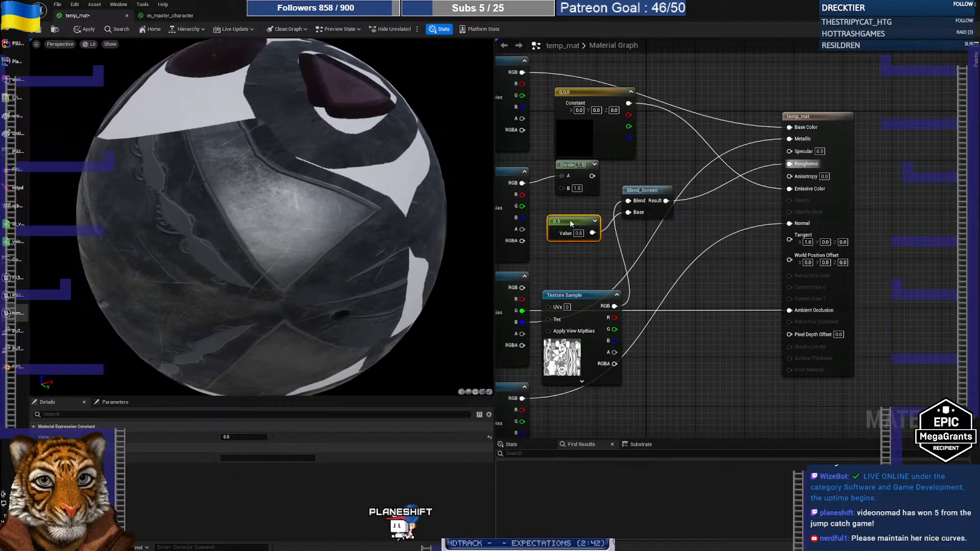
pyautogui.moveTo(598, 263); pyautogui.dragTo(619, 265, button='right')
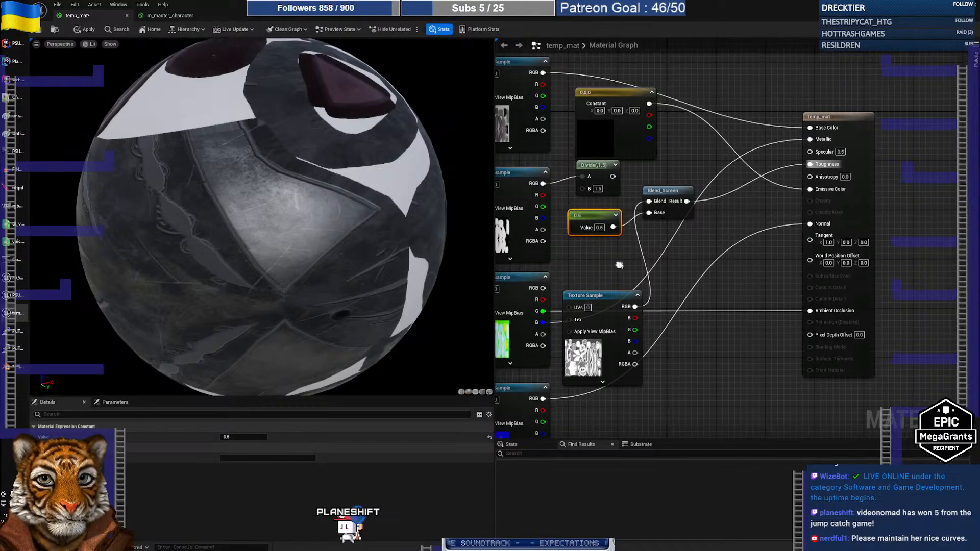
pyautogui.keyDown('shift'); pyautogui.click(672, 193); pyautogui.keyUp('shift')
pyautogui.moveTo(672, 192); pyautogui.dragTo(728, 199)
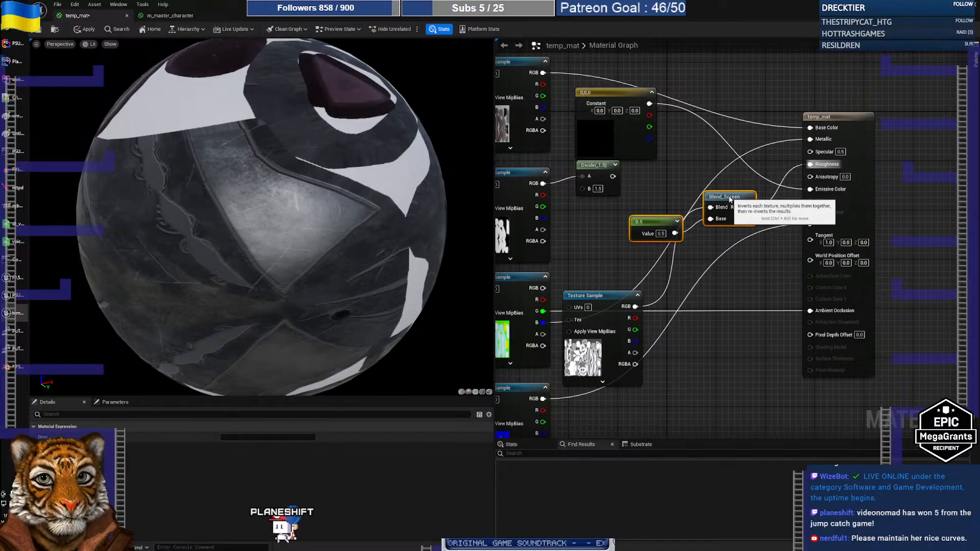
# Step: Delete the torso_plate_roughness Texture Sample and connect the torso_plate_ram sample's R output to Blend_Screen's Blend input
pyautogui.moveTo(601, 298); pyautogui.dragTo(711, 316)
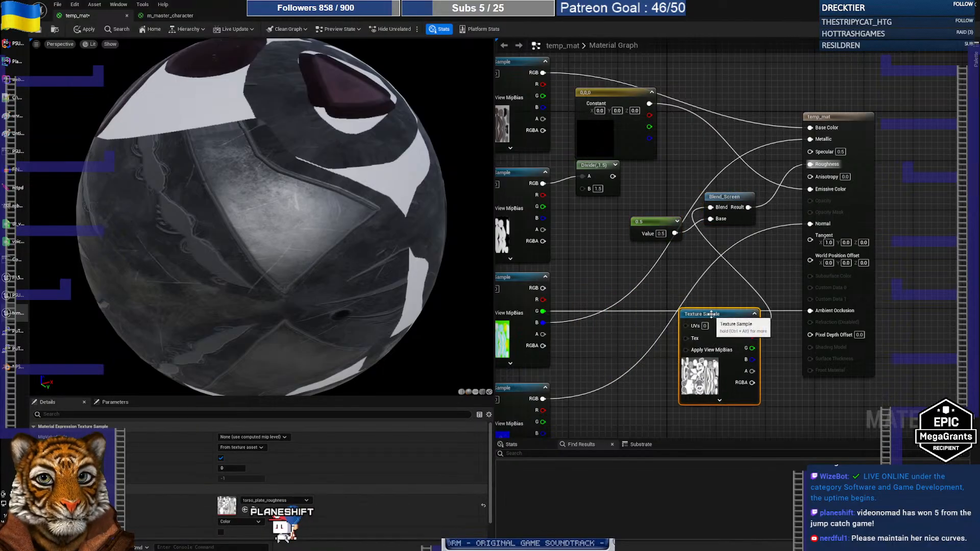
pyautogui.press('Delete')
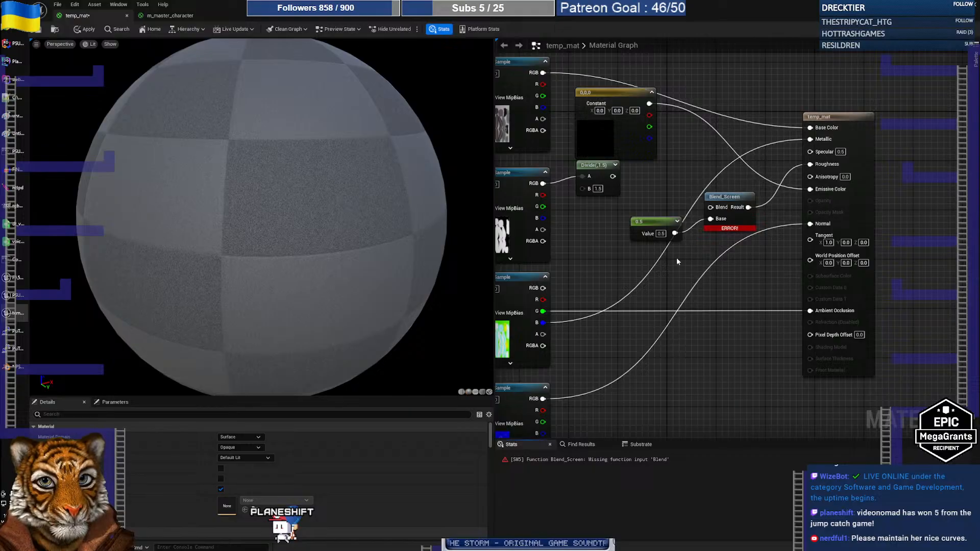
pyautogui.moveTo(677, 262); pyautogui.dragTo(644, 273, button='right')
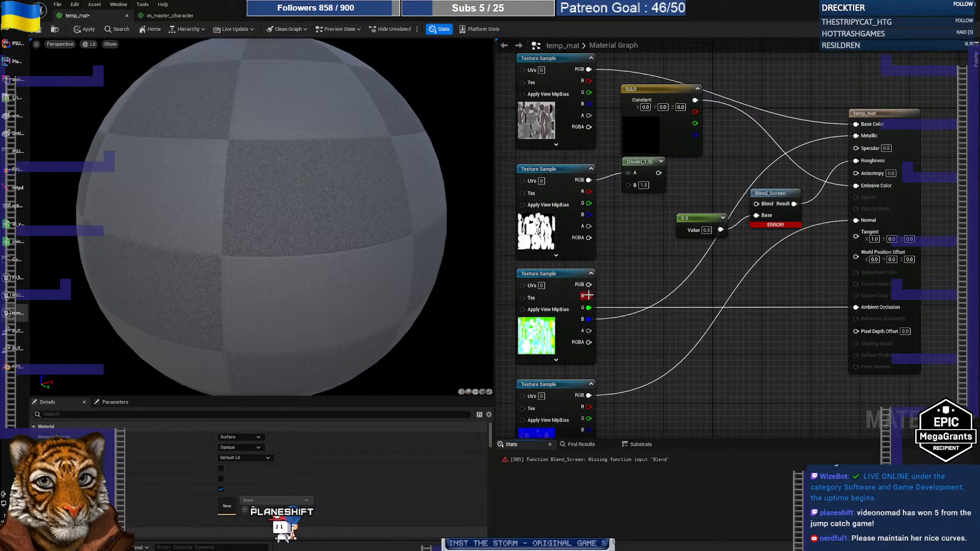
pyautogui.moveTo(587, 295); pyautogui.dragTo(756, 204)
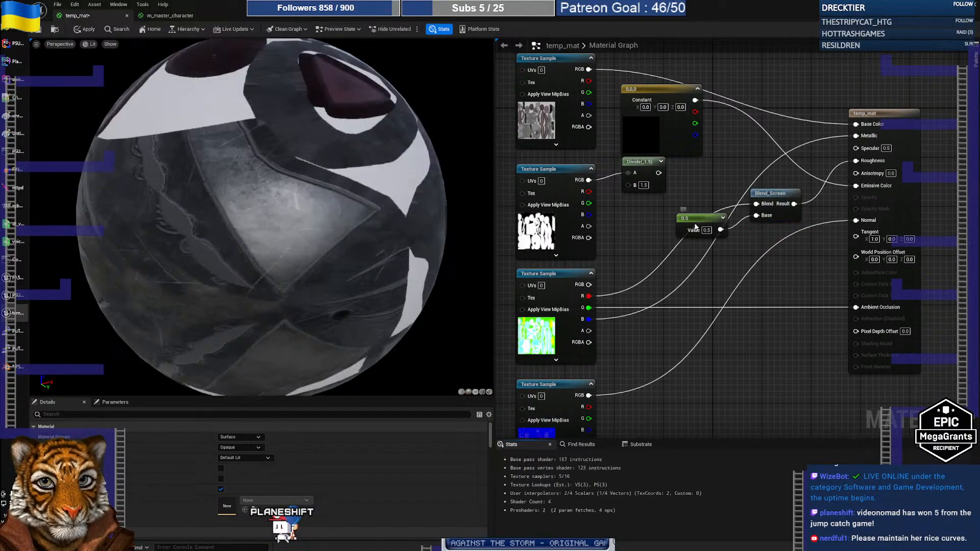
# Step: Rearrange the roughness branch, placing the 0.5 constant below Blend_Screen and moving the torso_plate_ram sample closer to both
pyautogui.moveTo(694, 218); pyautogui.dragTo(694, 279)
pyautogui.moveTo(765, 204); pyautogui.dragTo(729, 240)
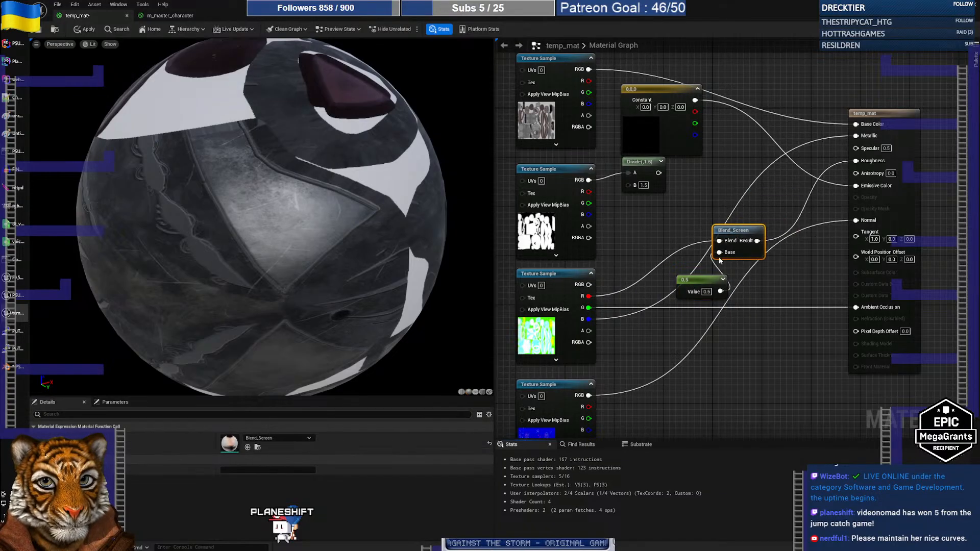
pyautogui.moveTo(698, 280); pyautogui.dragTo(685, 292)
pyautogui.moveTo(711, 350); pyautogui.dragTo(671, 348, button='right')
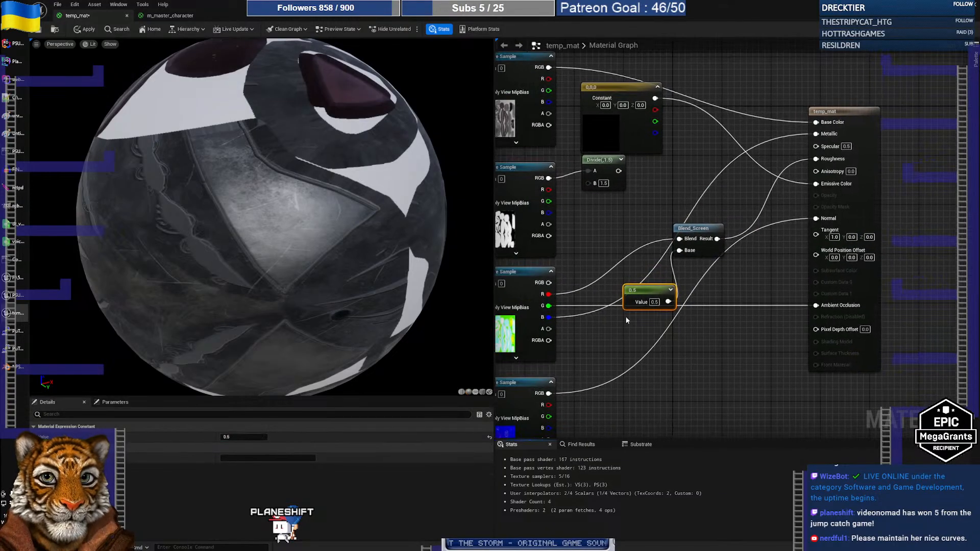
pyautogui.moveTo(532, 276); pyautogui.dragTo(581, 277)
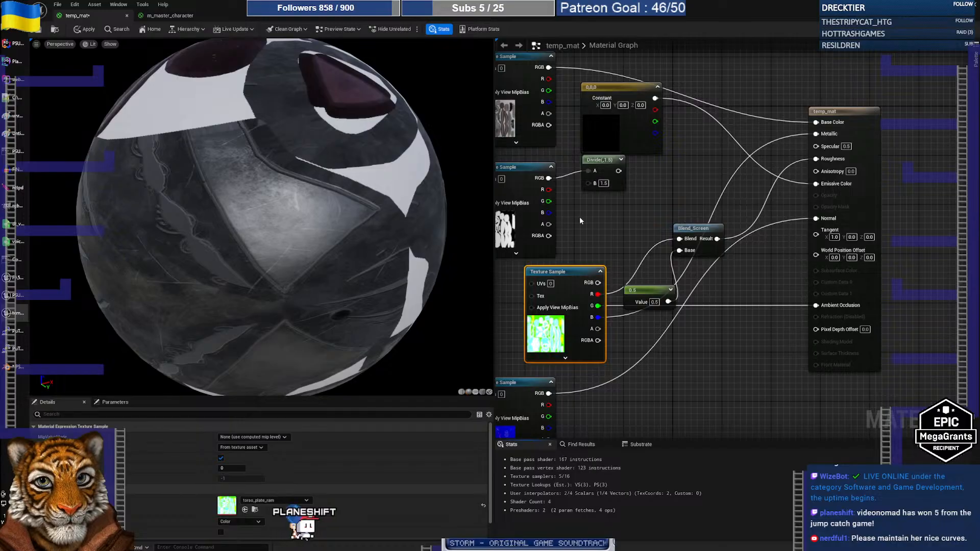
# Step: Shift the torso_plate_ram sample, 0.5 constant and Blend_Screen away from the other texture samples, and move the temp_mat result node further out
pyautogui.moveTo(740, 305); pyautogui.dragTo(674, 309, button='right')
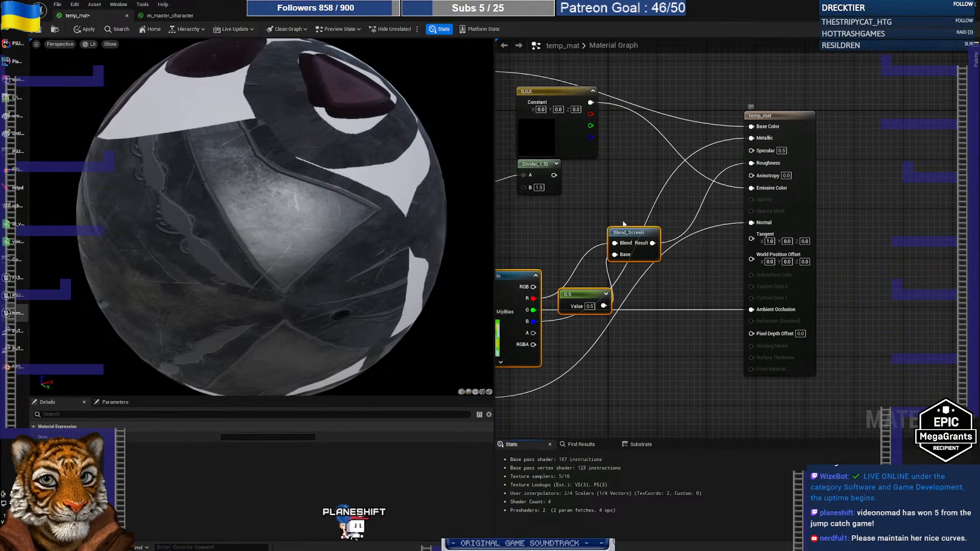
pyautogui.moveTo(615, 240); pyautogui.dragTo(679, 209)
pyautogui.moveTo(762, 117); pyautogui.dragTo(822, 98)
pyautogui.moveTo(637, 165); pyautogui.dragTo(729, 221, button='right')
pyautogui.scroll(-1, 754, 172)
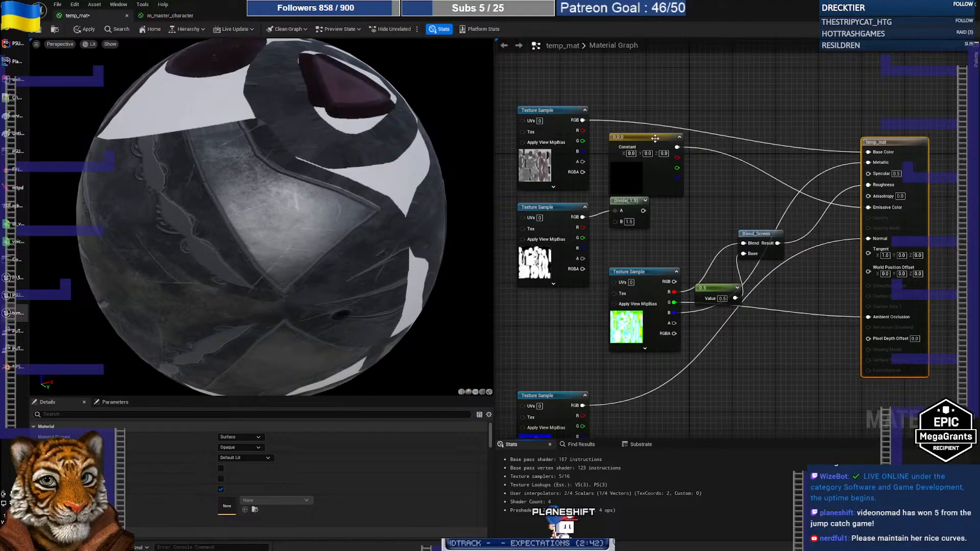
# Step: Delete the black 0,0,0 constant connected to temp_mat's Emissive Color input
pyautogui.click(679, 151)
pyautogui.press('Delete')
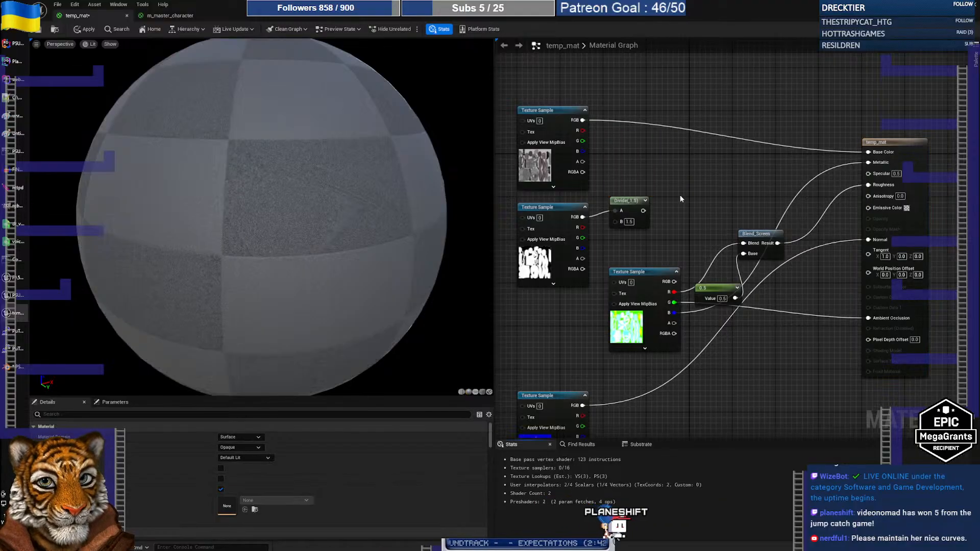
pyautogui.moveTo(680, 198)
pyautogui.mouseDown(button='right')
pyautogui.moveTo(699, 176)
pyautogui.moveTo(682, 204)
pyautogui.mouseUp(button='right')
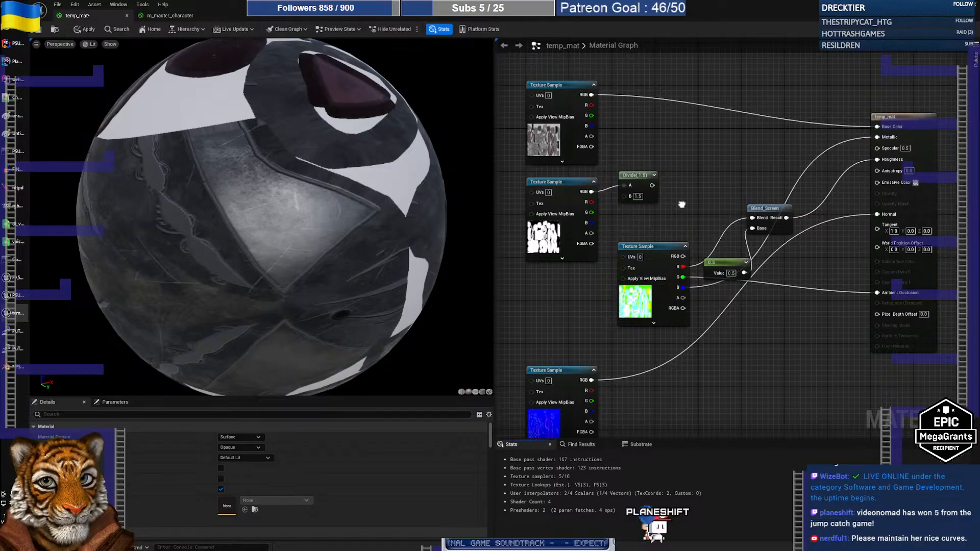
# Step: Move the base color and torso_plate_normal Texture Samples closer to the temp_mat result node
pyautogui.click(566, 182)
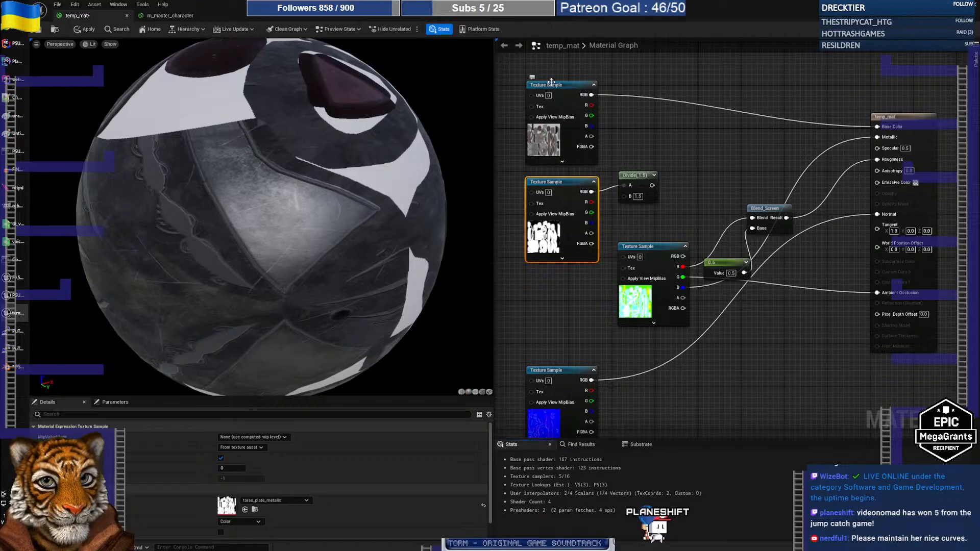
pyautogui.moveTo(551, 86); pyautogui.dragTo(701, 100)
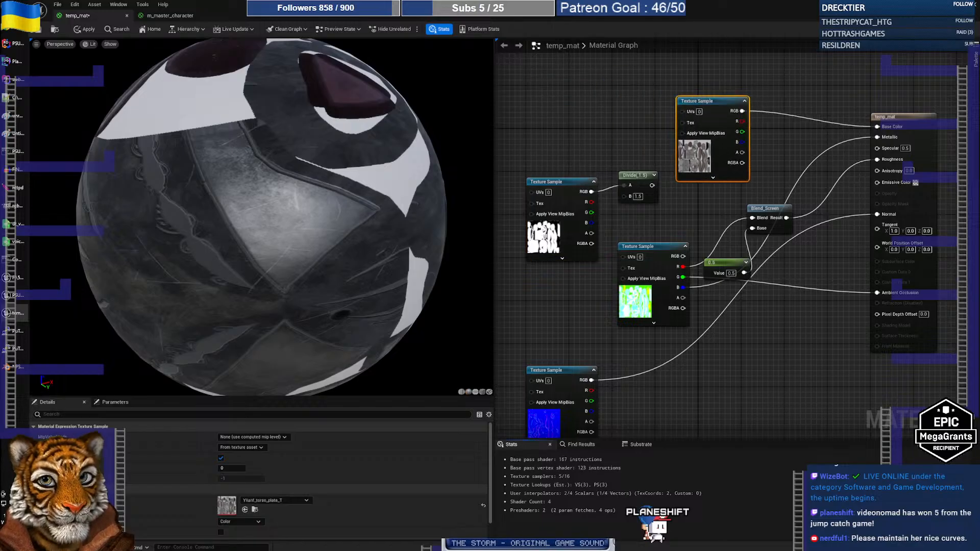
pyautogui.moveTo(576, 380); pyautogui.dragTo(539, 331, button='right')
pyautogui.moveTo(548, 322); pyautogui.dragTo(673, 325)
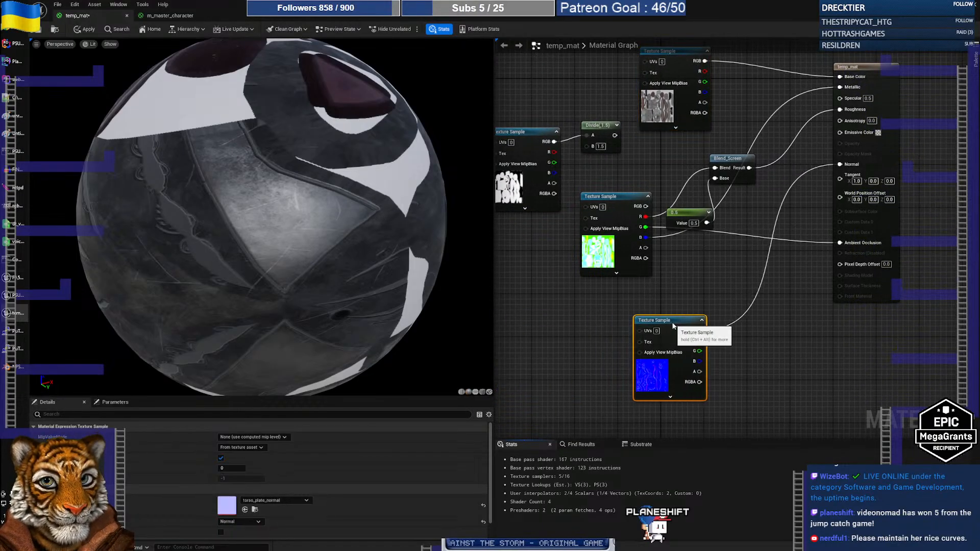
# Step: Rearrange the roughness branch, shifting Blend_Screen closer to the result node, the 0.5 constant beneath it, and the torso_plate_ram sample further back
pyautogui.moveTo(695, 214); pyautogui.dragTo(679, 195)
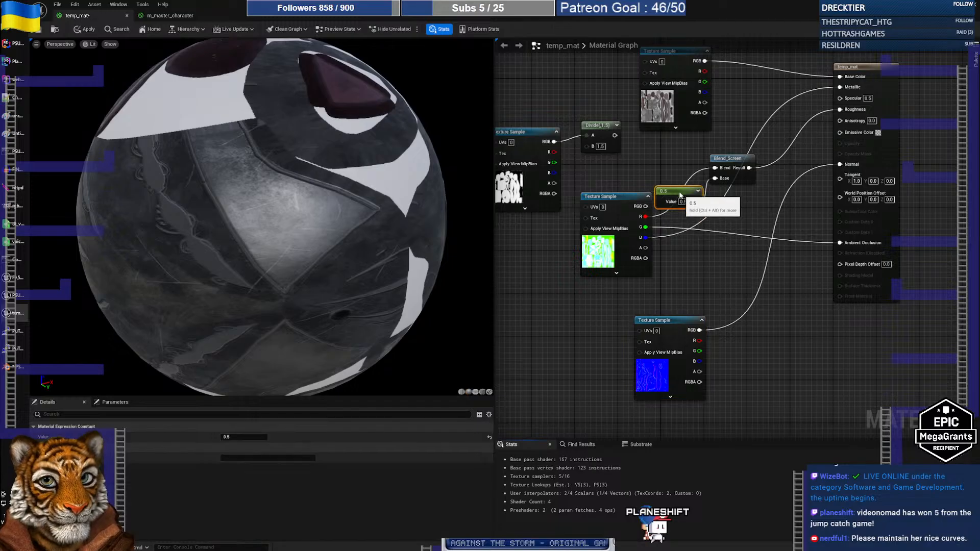
pyautogui.moveTo(739, 155); pyautogui.dragTo(765, 156)
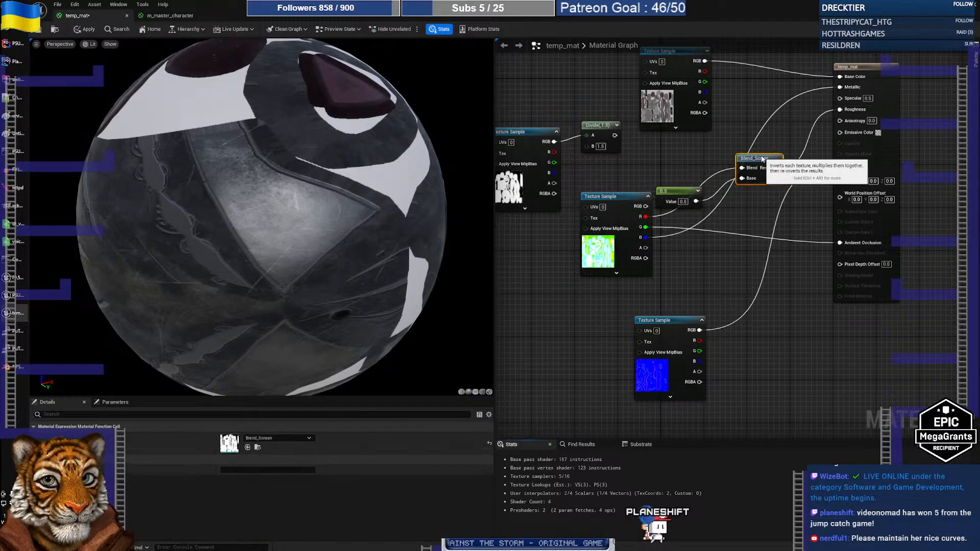
pyautogui.moveTo(631, 202); pyautogui.dragTo(620, 181)
pyautogui.moveTo(684, 198); pyautogui.dragTo(738, 209)
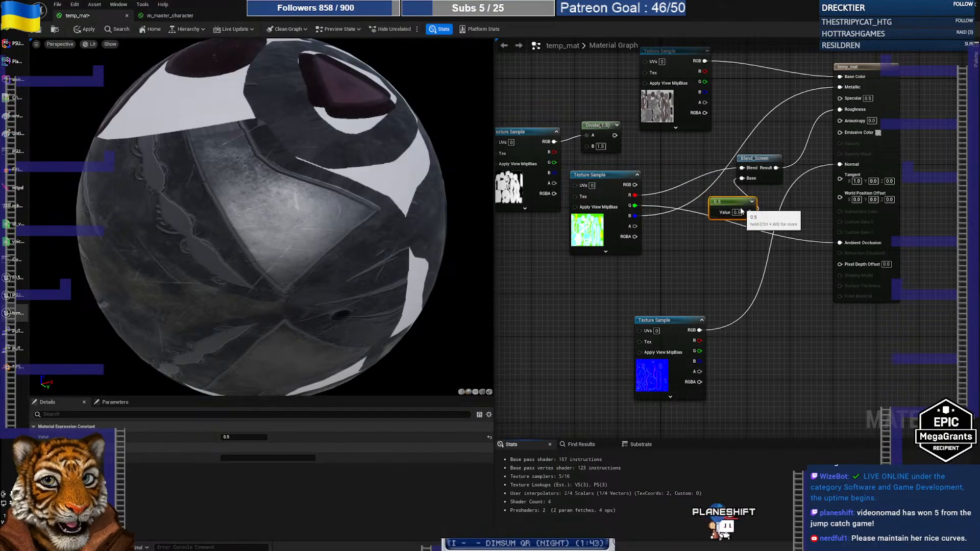
# Step: Clear the unused metallic Texture Sample and its Divide node away from the connected temp_mat nodes, leaving the working graph framed
pyautogui.moveTo(690, 246); pyautogui.dragTo(793, 328, button='right')
pyautogui.moveTo(649, 183); pyautogui.dragTo(585, 171)
pyautogui.moveTo(748, 225); pyautogui.dragTo(632, 169, button='right')
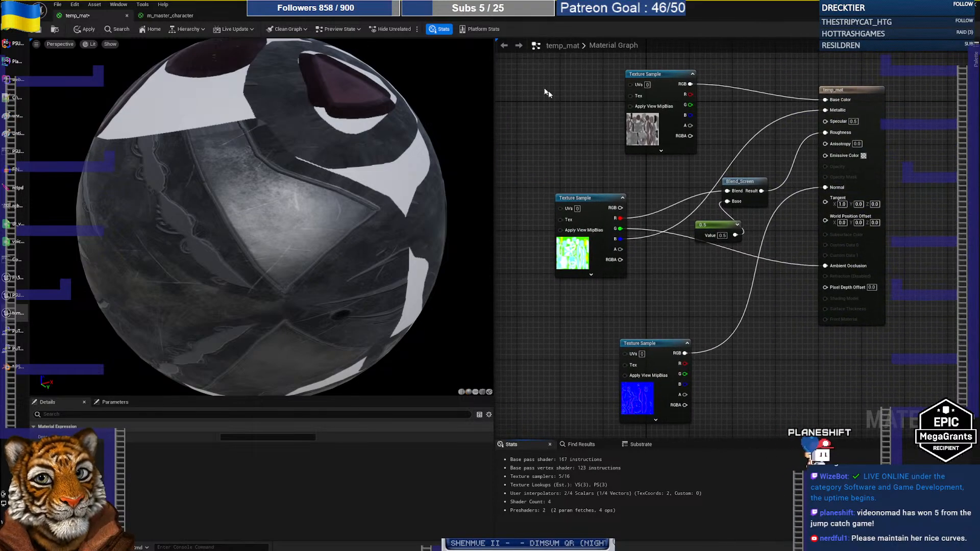
# Step: Capture a screenshot of the temp_mat node graph and start a new chat in ChatGPT in the browser
pyautogui.press('super+shift+s')
pyautogui.moveTo(541, 61); pyautogui.dragTo(907, 408)
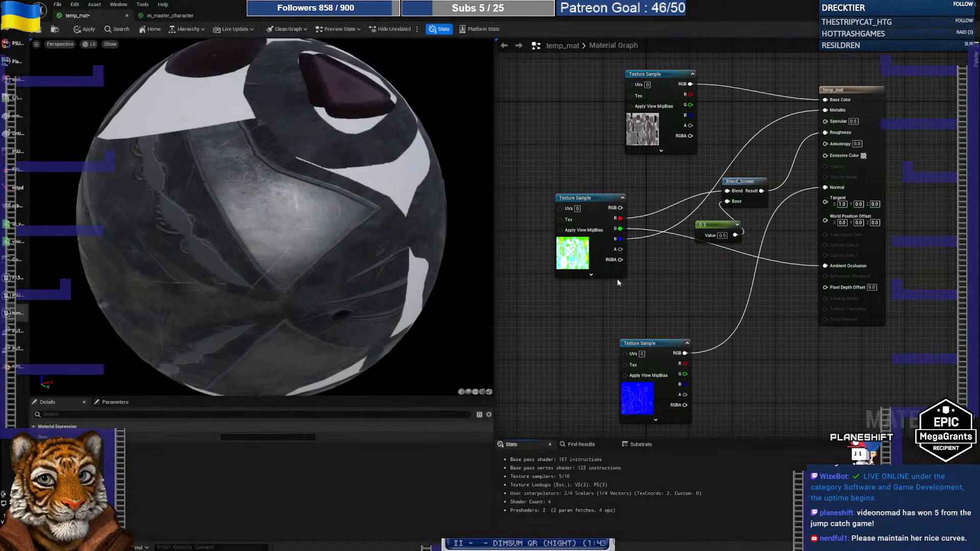
pyautogui.click(12, 27)
pyautogui.click(581, 9)
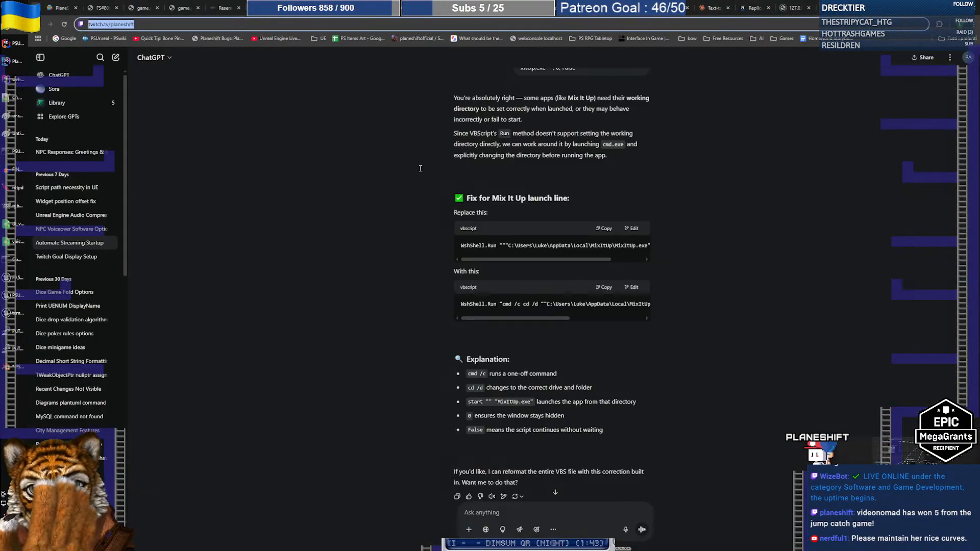
pyautogui.click(60, 76)
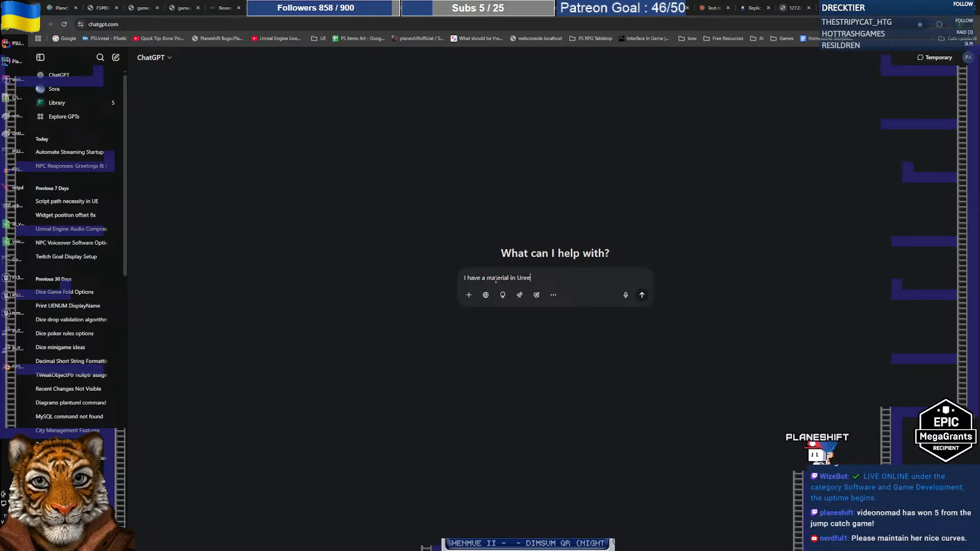
# Step: Write the prompt "I have a material in Unreal Engine that is done this way, and I don't understand why we used"
pyautogui.write('al Engine that is ')
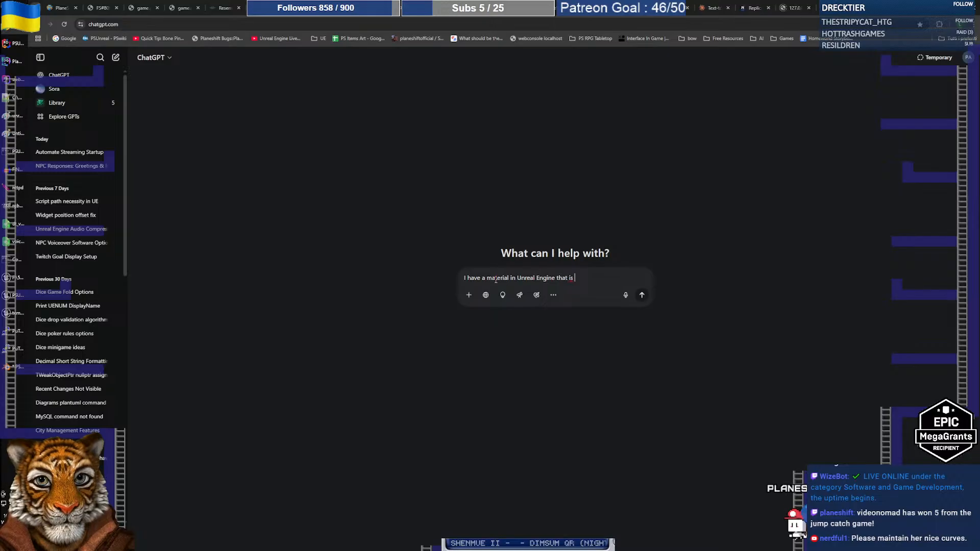
pyautogui.write('dfone')
pyautogui.press('BackSpace')
pyautogui.press('BackSpace')
pyautogui.press('BackSpace')
pyautogui.press('BackSpace')
pyautogui.press('BackSpace')
pyautogui.write('one')
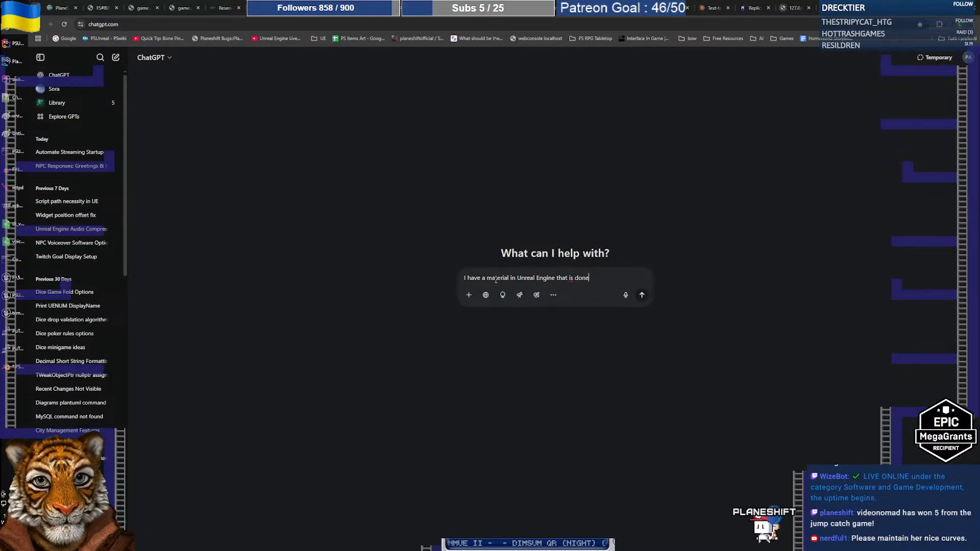
pyautogui.write(' this way, and ')
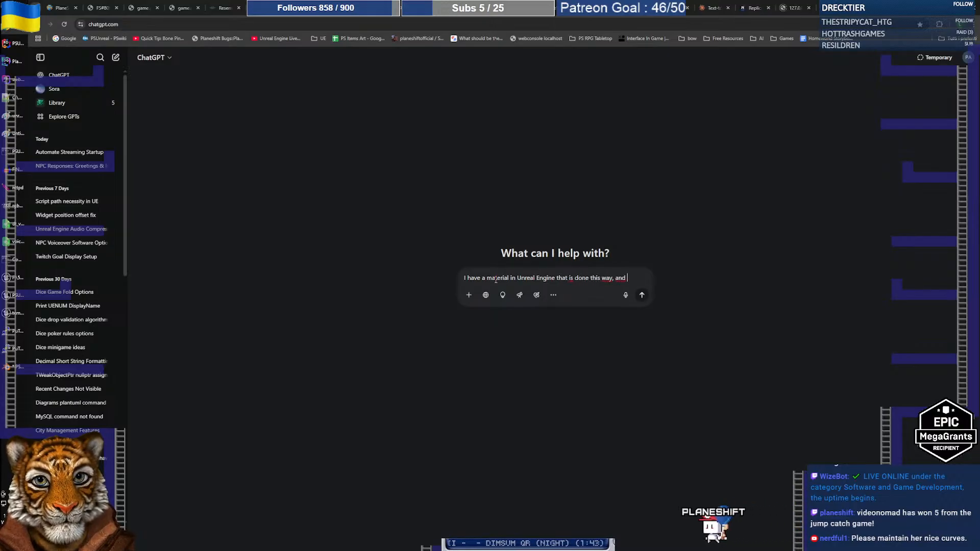
pyautogui.write("I don't understand why we used")
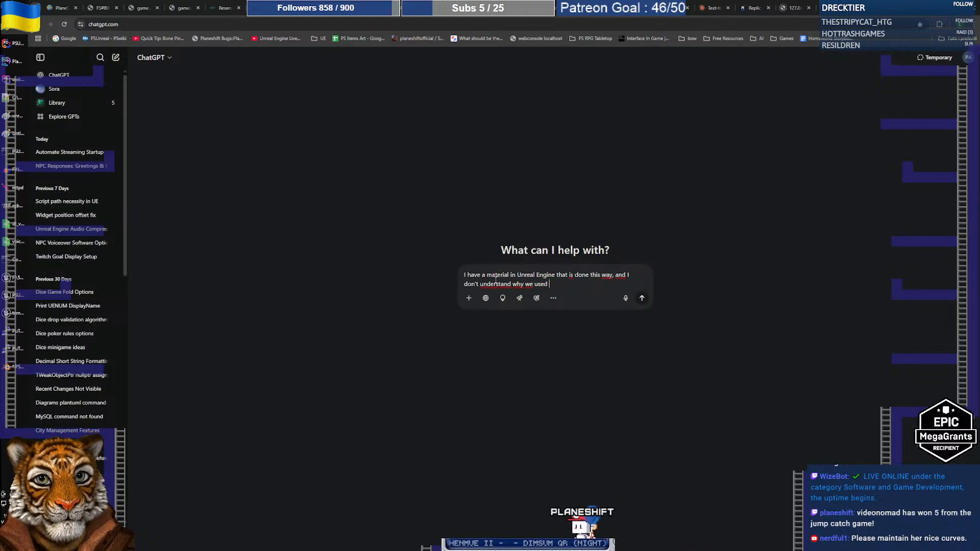
# Step: Check the node's name in temp_mat, complete the prompt with "Blend_screen node", attach the graph screenshot and send it
pyautogui.hotkey('alt', 'Tab')
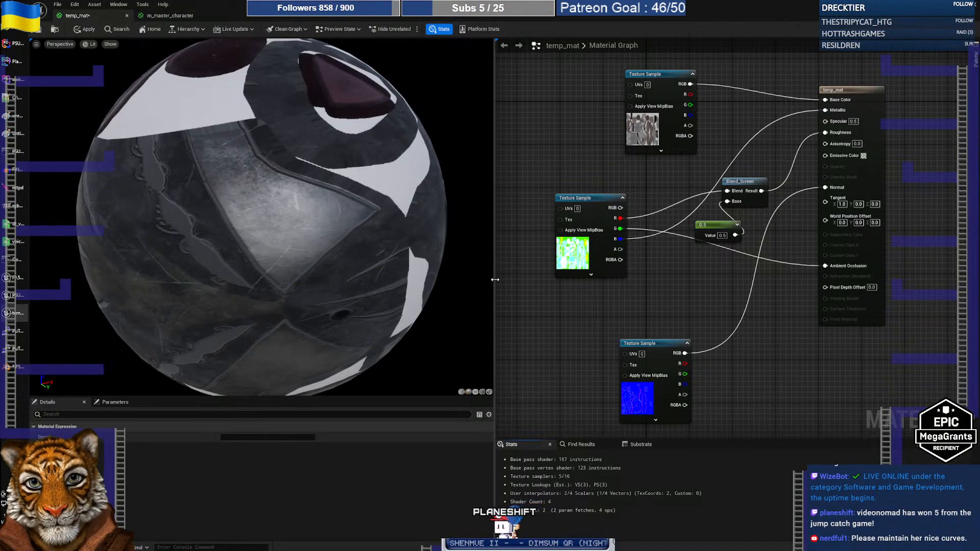
pyautogui.hotkey('alt', 'Tab')
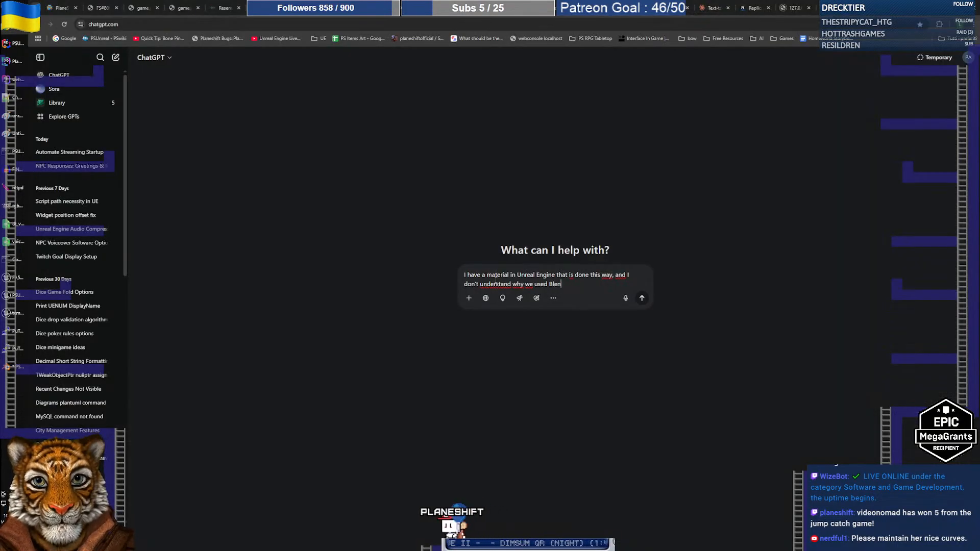
pyautogui.write('creen node')
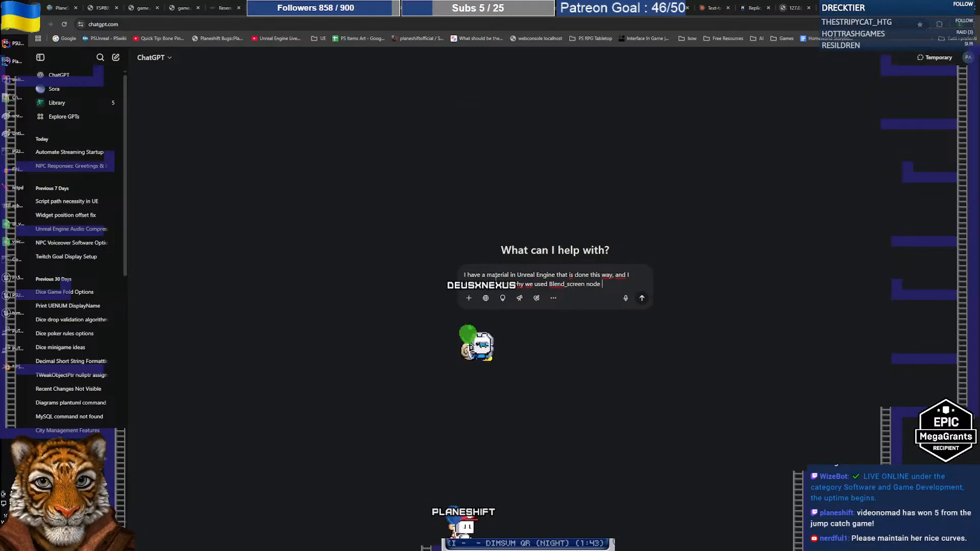
pyautogui.hotkey('ctrl', 'v')
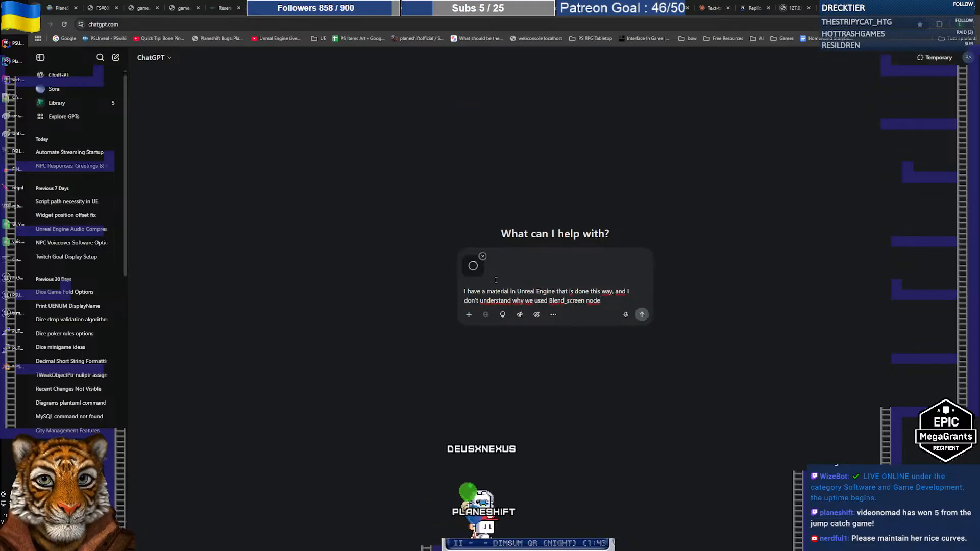
pyautogui.press('Return')
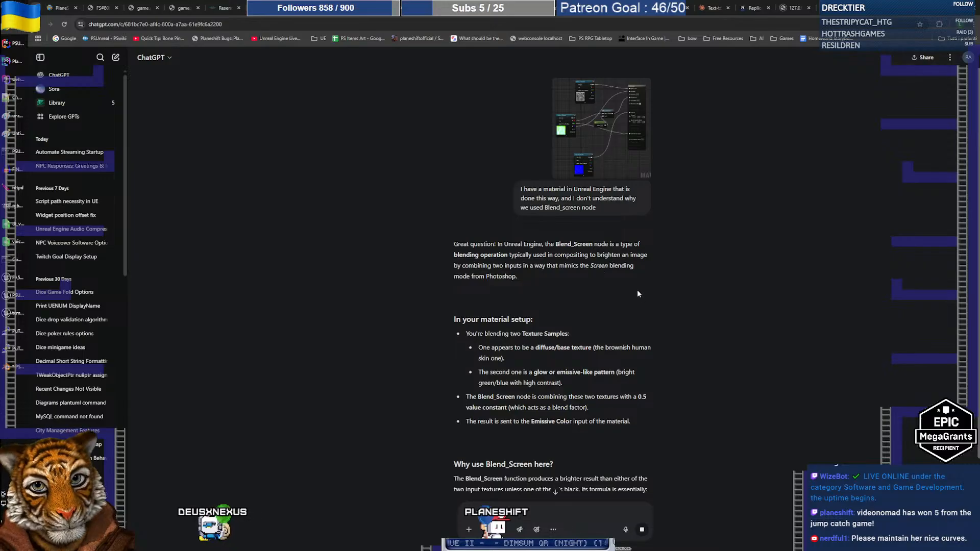
# Step: Read the reply's description of the material setup and check its Emissive Color claim against the temp_mat graph
pyautogui.scroll(-1, 674, 308)
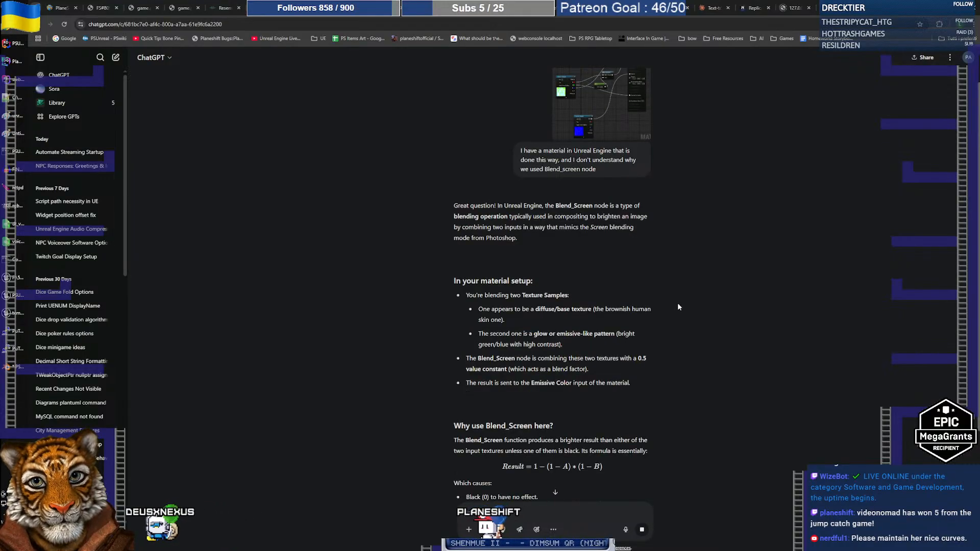
pyautogui.scroll(-1, 679, 304)
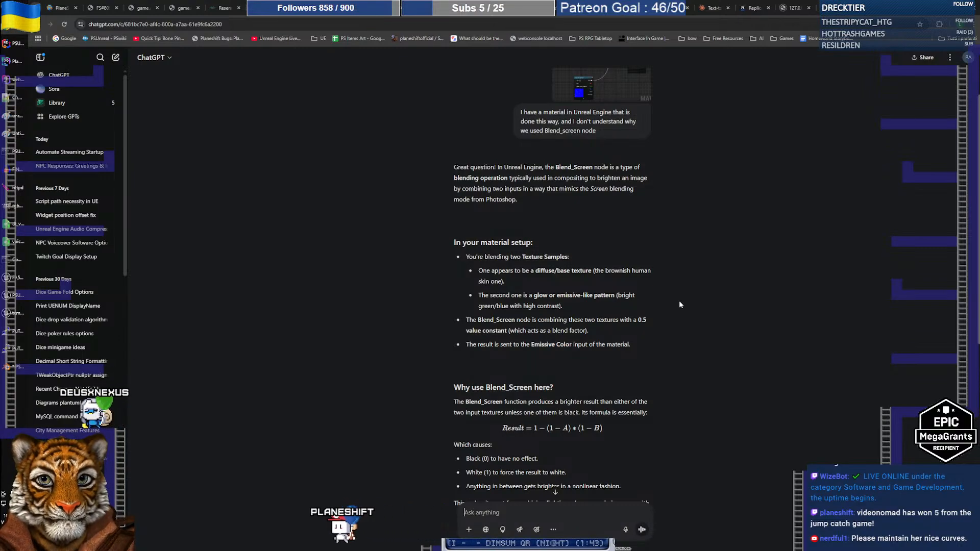
pyautogui.scroll(-1, 679, 304)
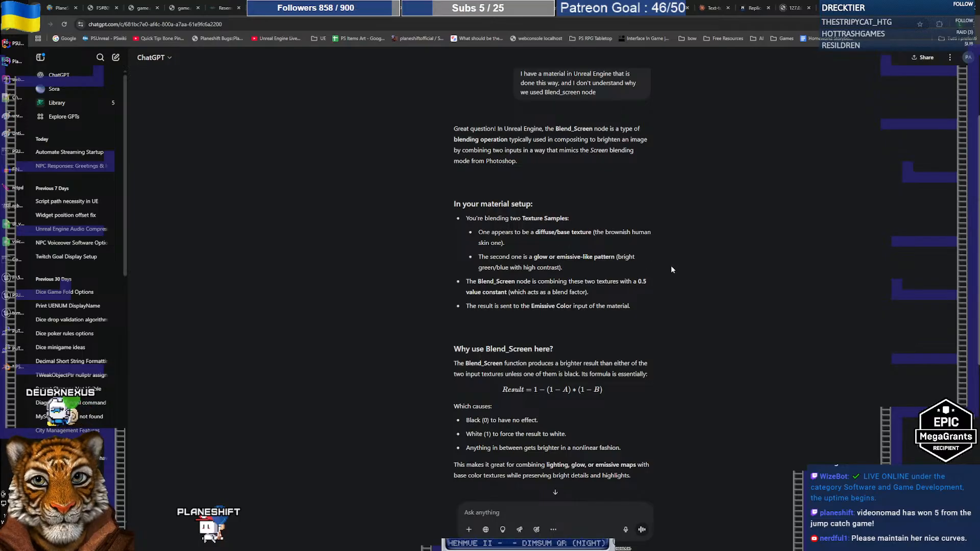
pyautogui.scroll(-1, 671, 266)
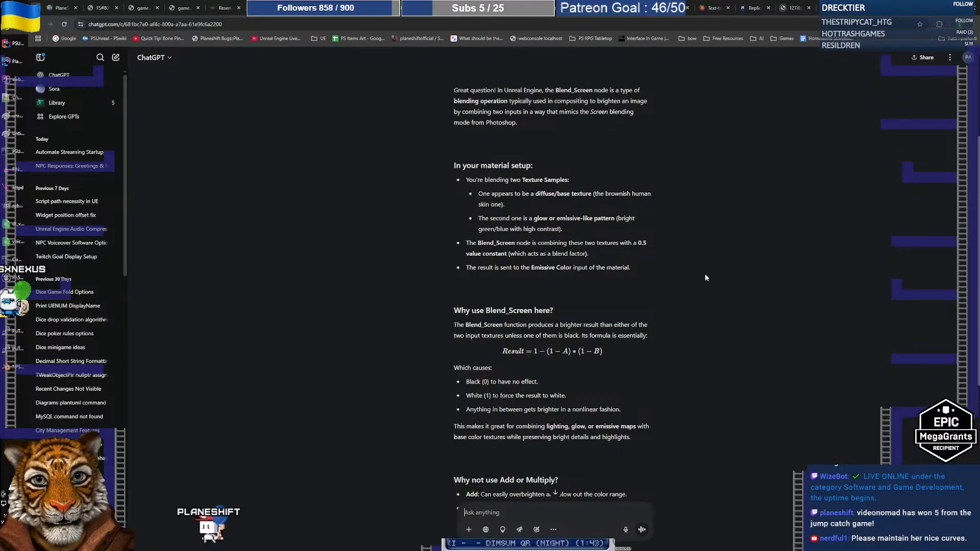
pyautogui.scroll(4, 709, 278)
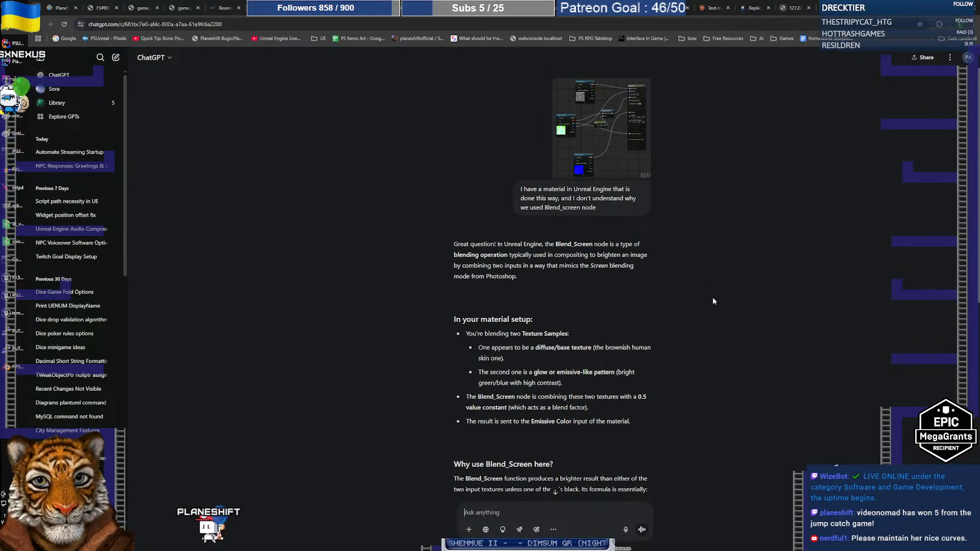
pyautogui.scroll(-4, 714, 299)
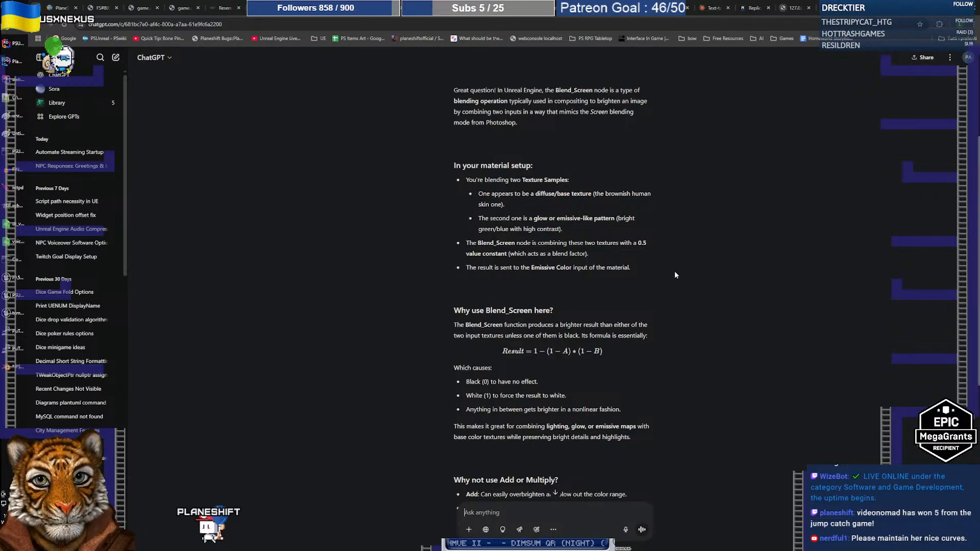
pyautogui.scroll(4, 686, 289)
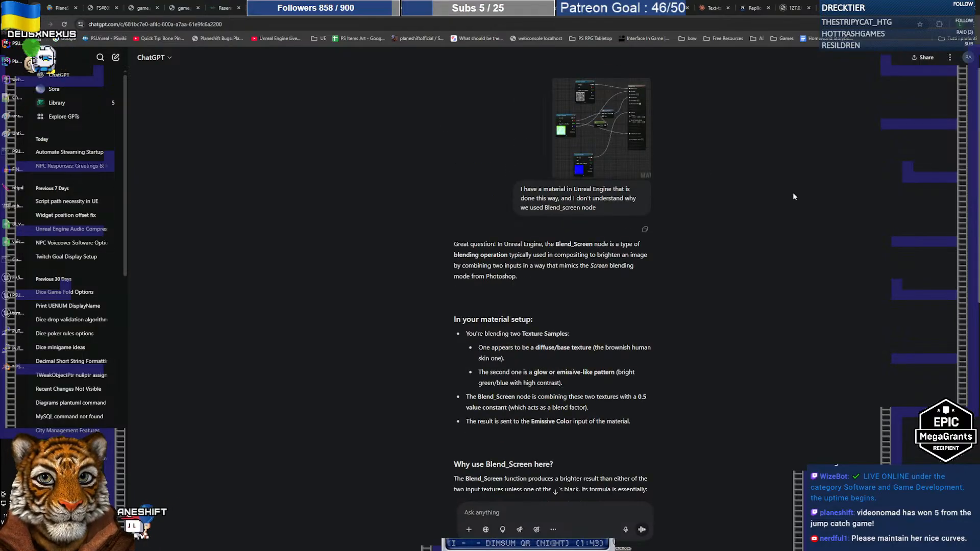
pyautogui.hotkey('alt', 'Tab')
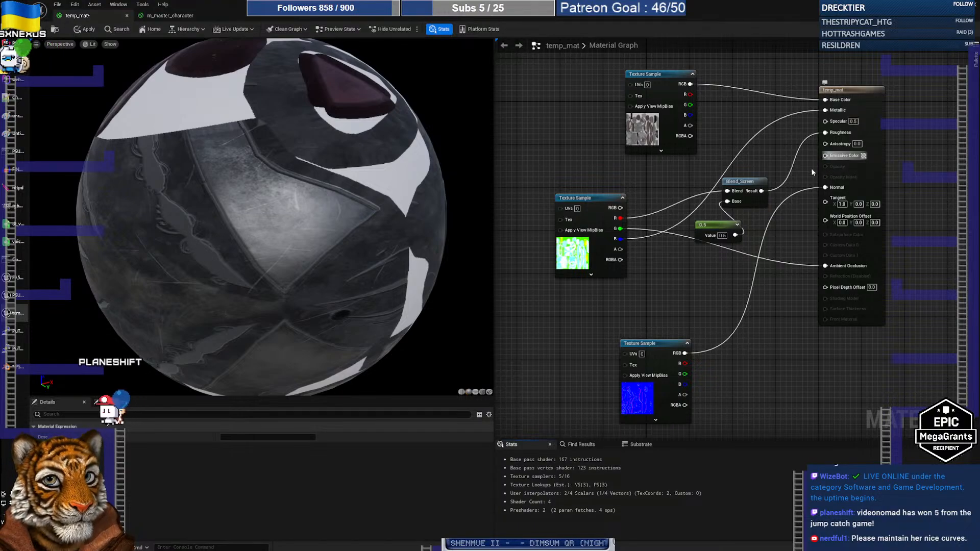
pyautogui.hotkey('alt', 'Tab')
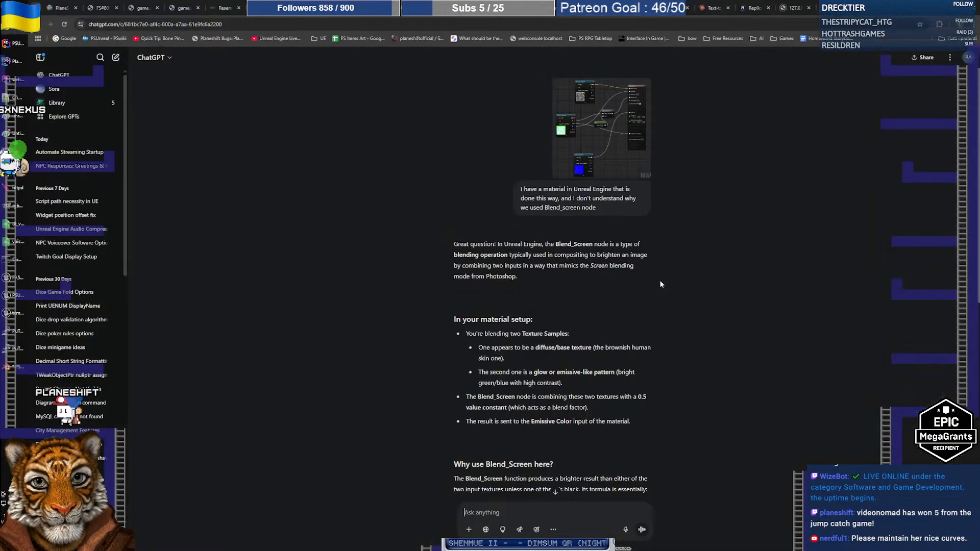
# Step: Read the reply's reasons for using Blend_Screen, its comparison with Add and Multiply, and the summary
pyautogui.scroll(-1, 705, 280)
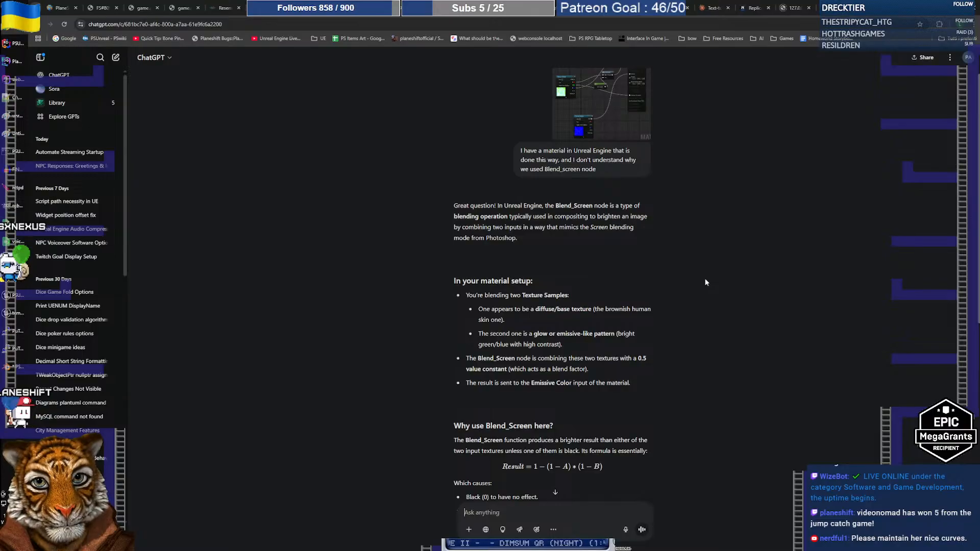
pyautogui.scroll(-2, 705, 282)
pyautogui.scroll(-2, 705, 282)
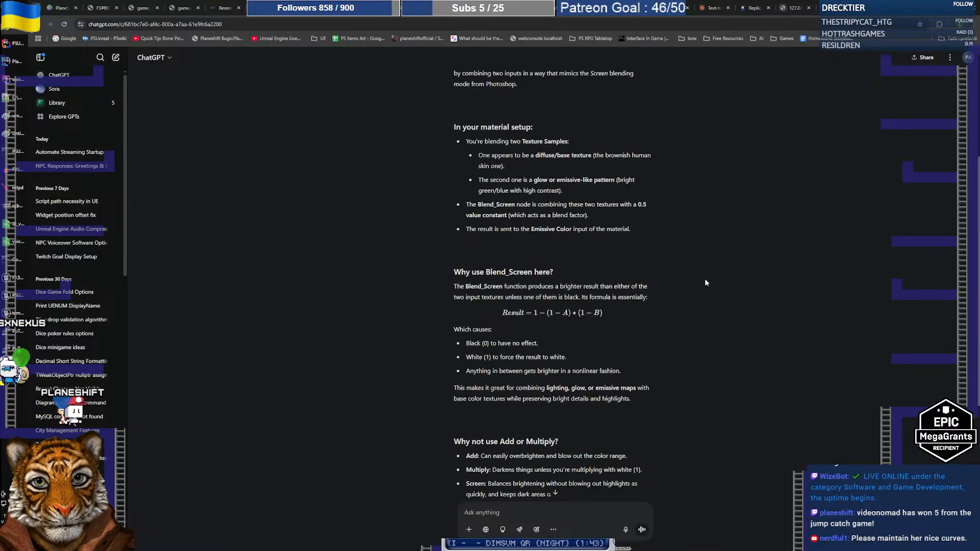
pyautogui.scroll(-1, 705, 282)
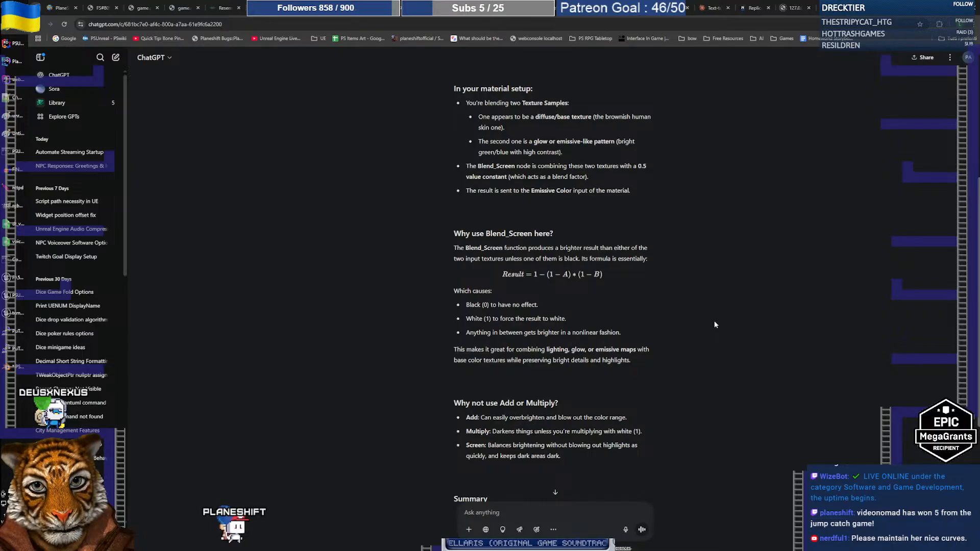
pyautogui.scroll(-2, 727, 327)
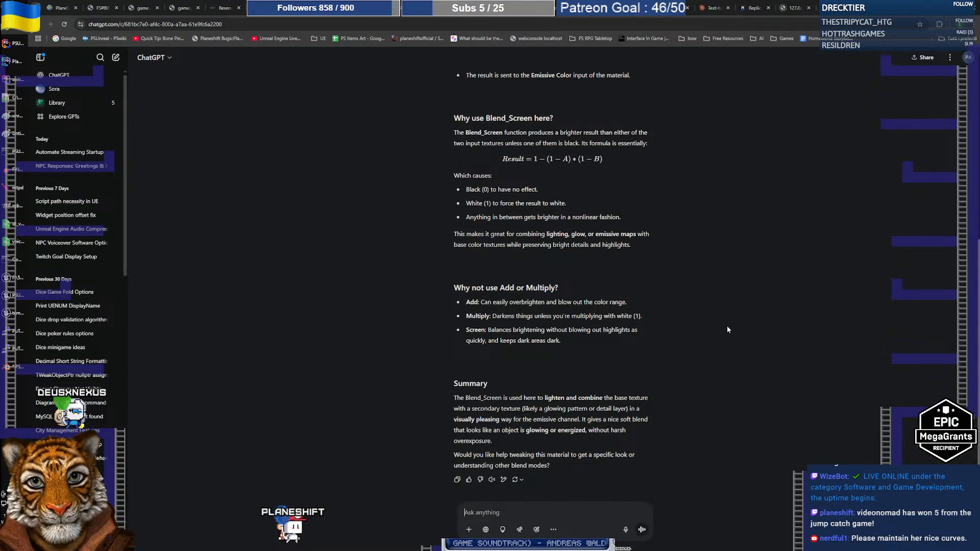
pyautogui.scroll(-1, 727, 329)
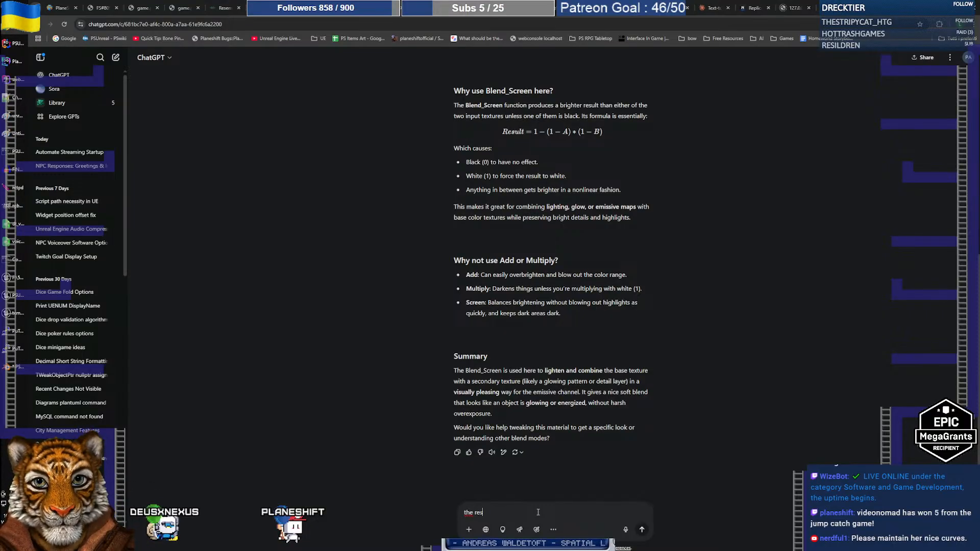
# Step: Write and send the correction "the result is not sent to the emissive , is sent to the roughness channel"
pyautogui.press('BackSpace')
pyautogui.write('sult is not e')
pyautogui.write('ent')
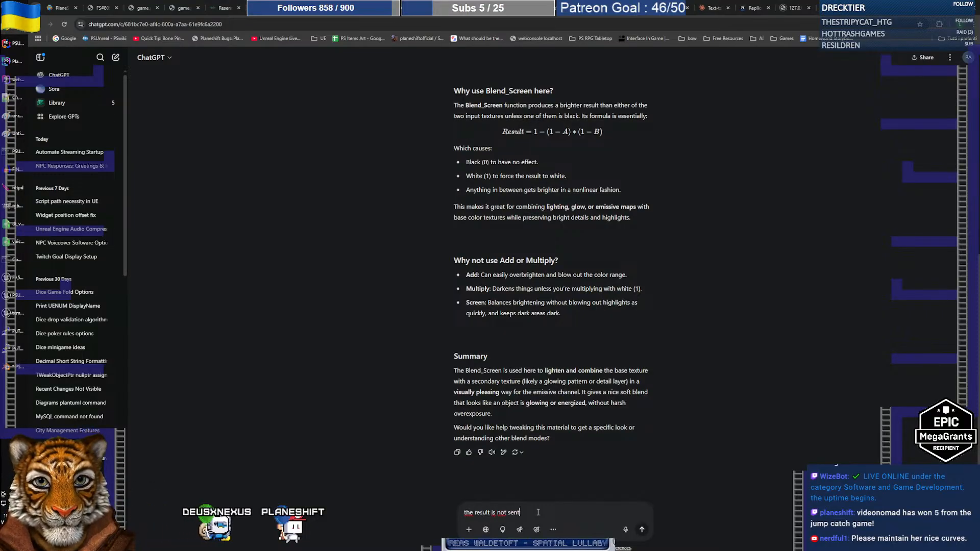
pyautogui.write(' to the emissive ,')
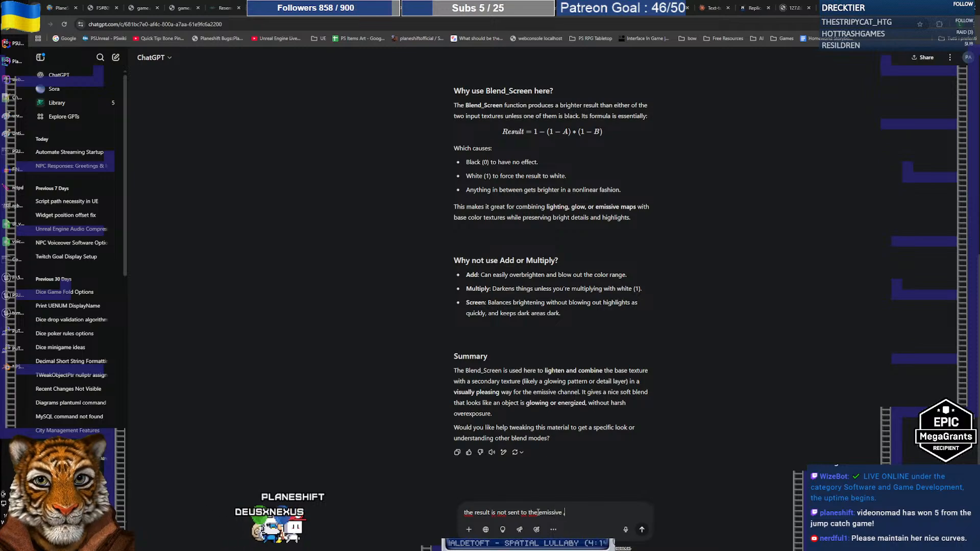
pyautogui.write(' is sent to the ')
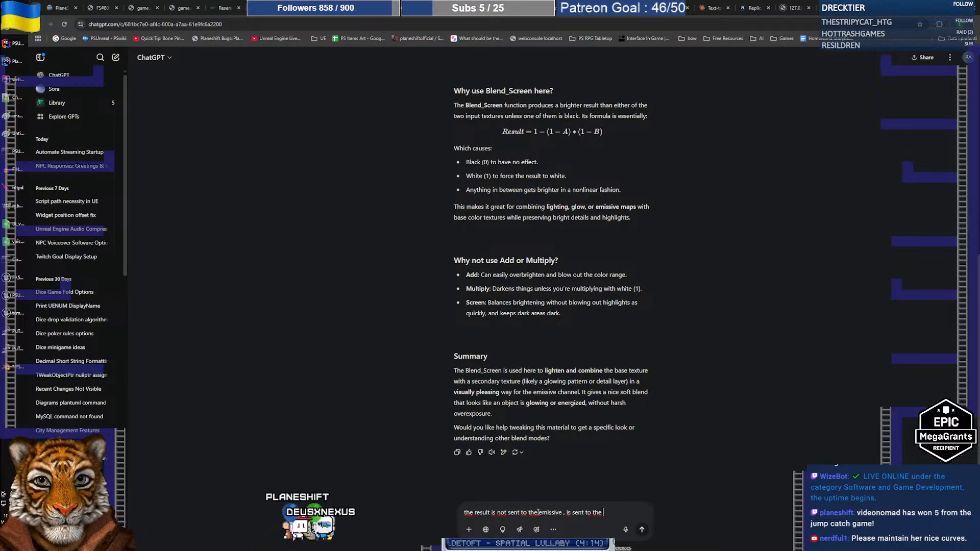
pyautogui.write('roughness ')
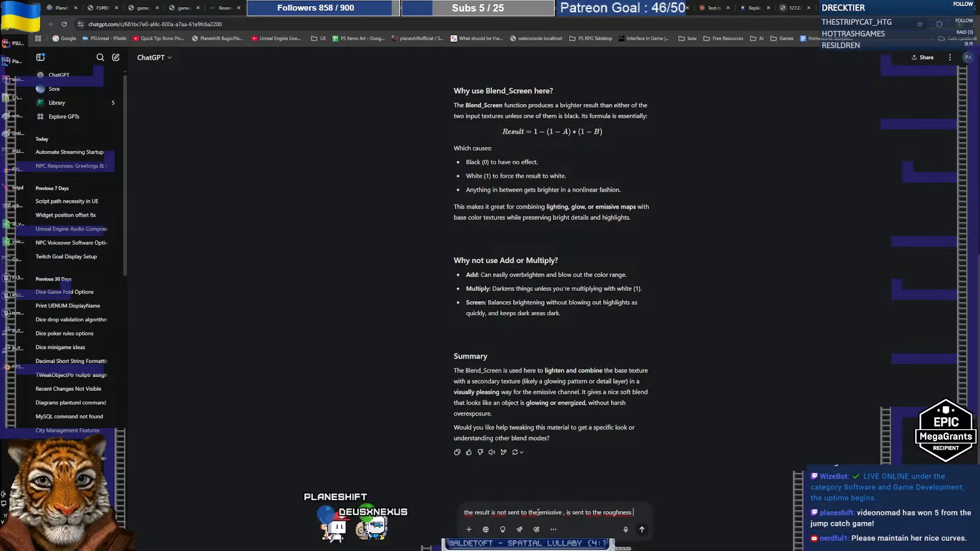
pyautogui.write('channel')
pyautogui.press('Return')
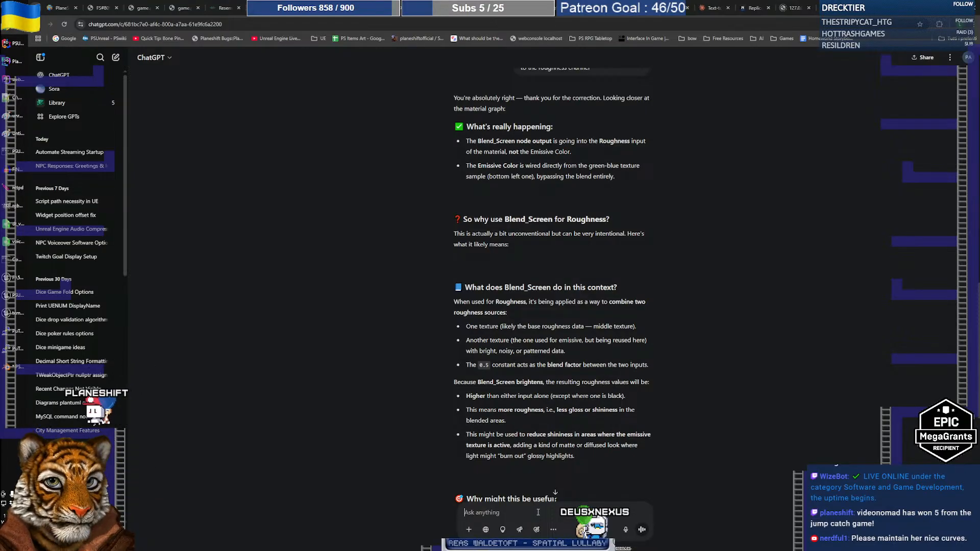
# Step: Read the reply's explanation of using Blend_Screen for roughness and compare it with the temp_mat graph
pyautogui.scroll(-5, 603, 419)
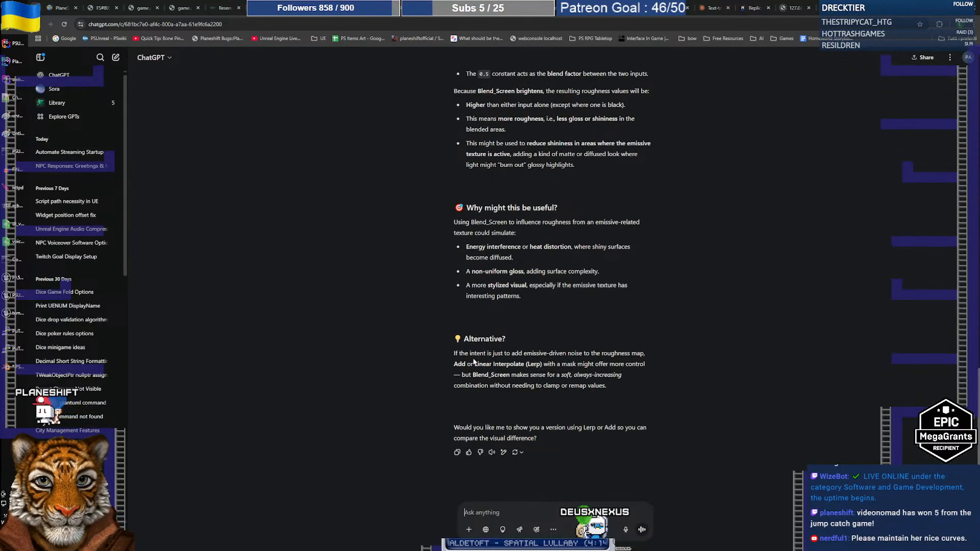
pyautogui.hotkey('alt', 'Tab')
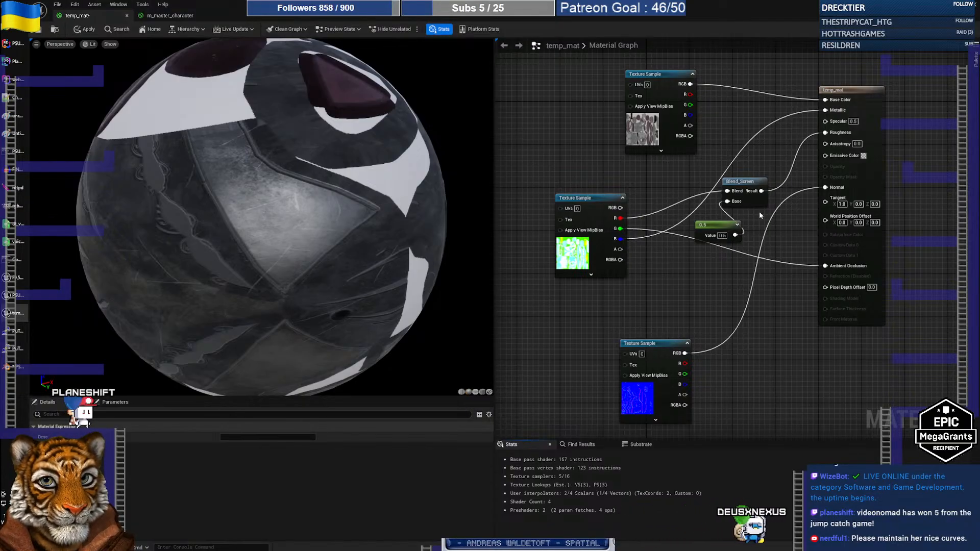
pyautogui.hotkey('alt', 'Tab')
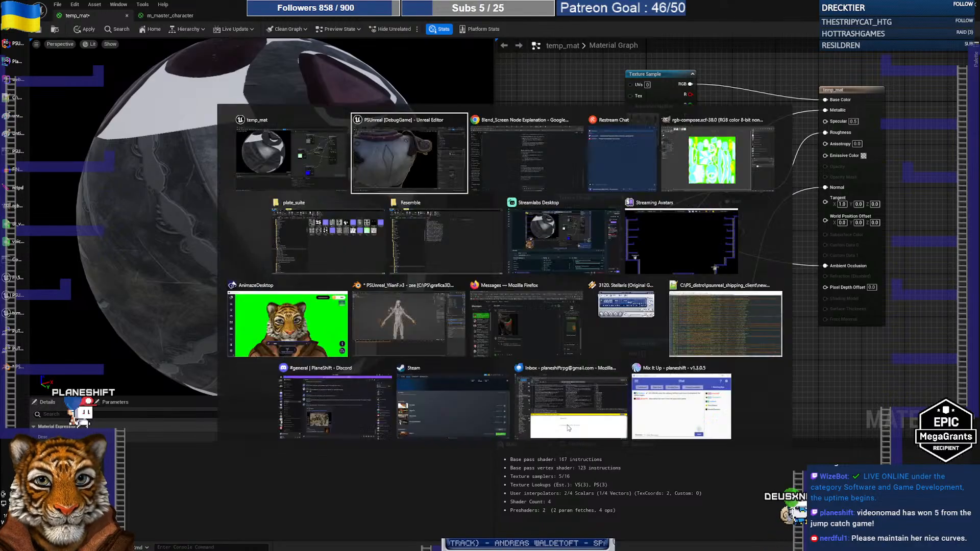
# Step: Write the follow-up prompt "no. what we do is to have the roughness map and the 0.5 connected to the"
pyautogui.write('no.,')
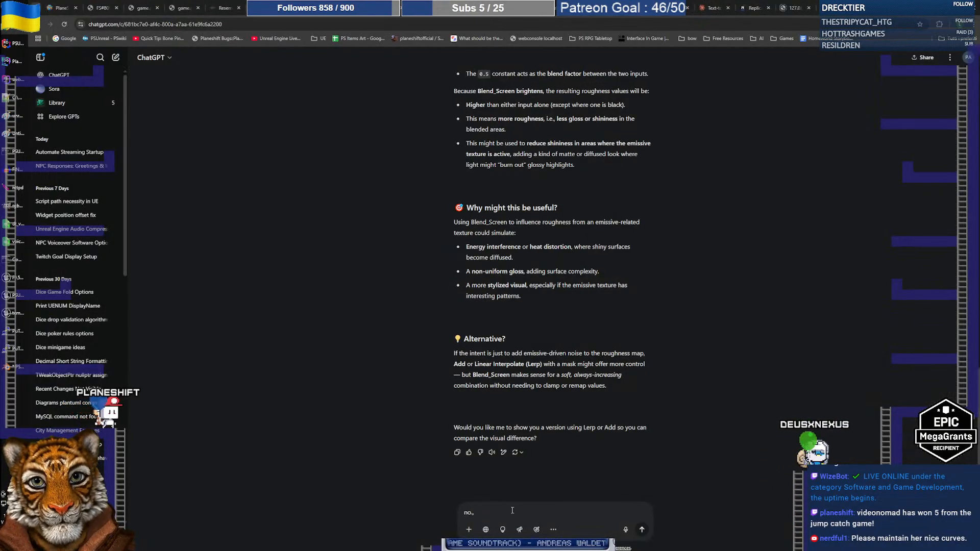
pyautogui.press('BackSpace')
pyautogui.write('w')
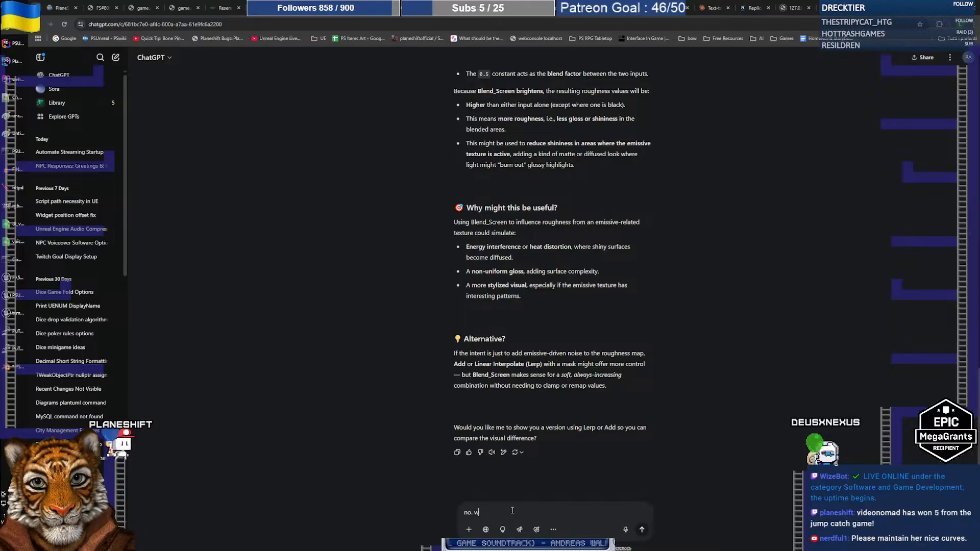
pyautogui.write('j')
pyautogui.press('BackSpace')
pyautogui.write('hat we do')
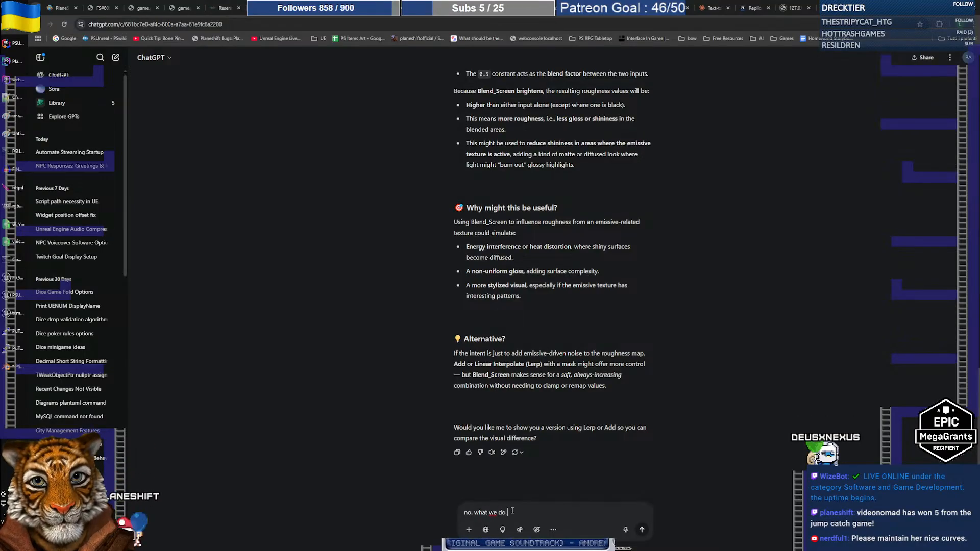
pyautogui.write(' is to have the rou')
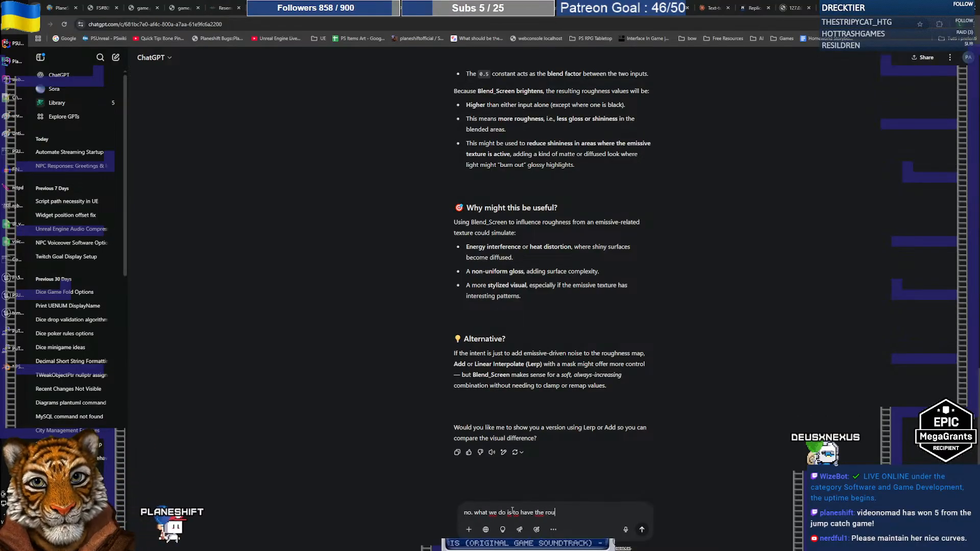
pyautogui.write('ghness')
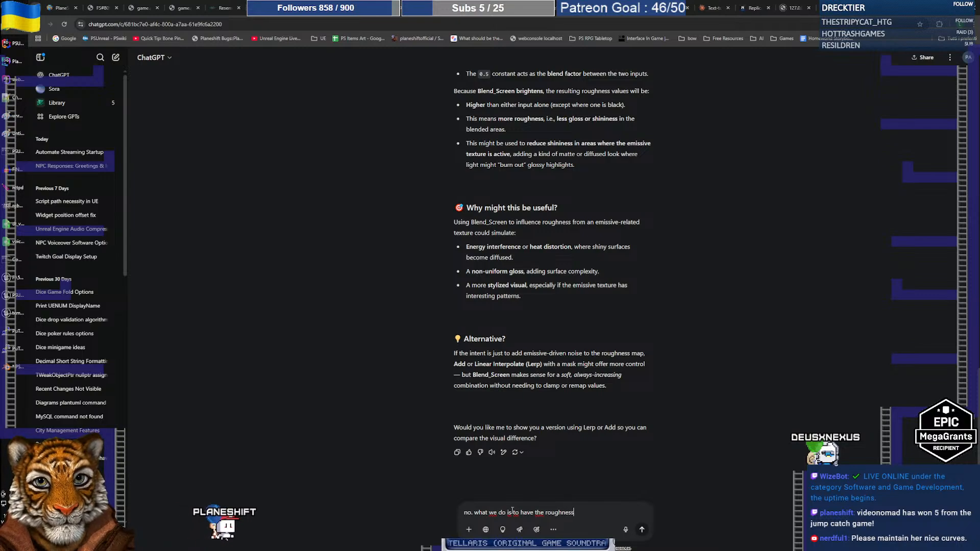
pyautogui.write(' map an')
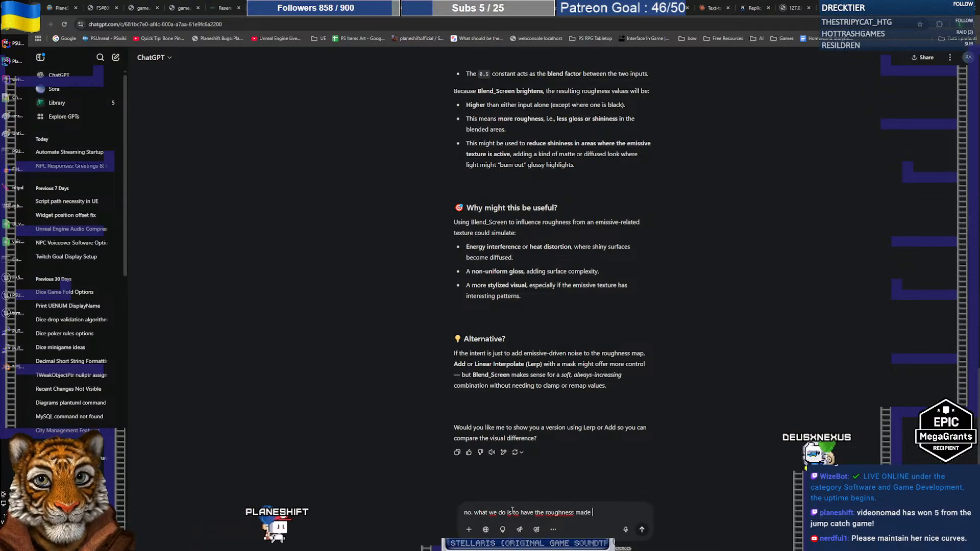
pyautogui.write('d th')
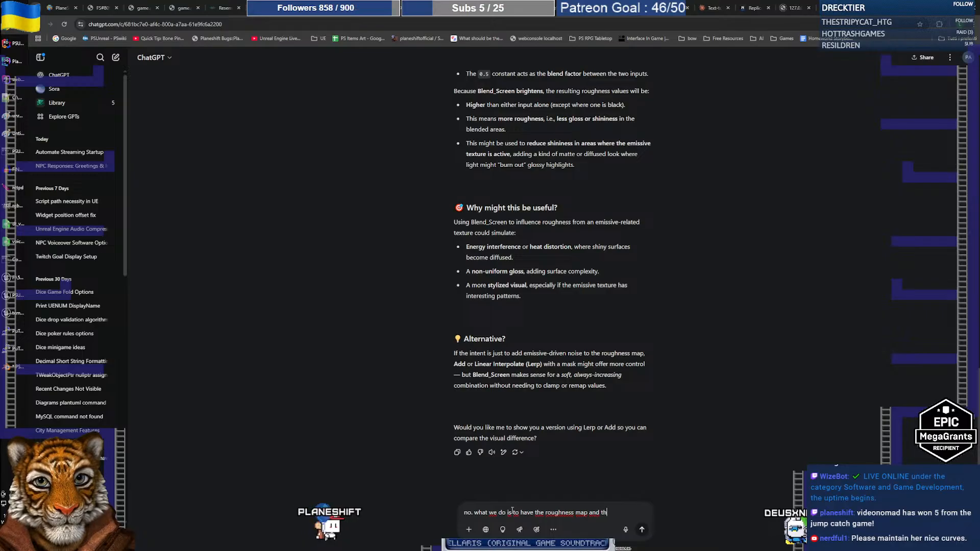
pyautogui.write('e 0.5 connected to the')
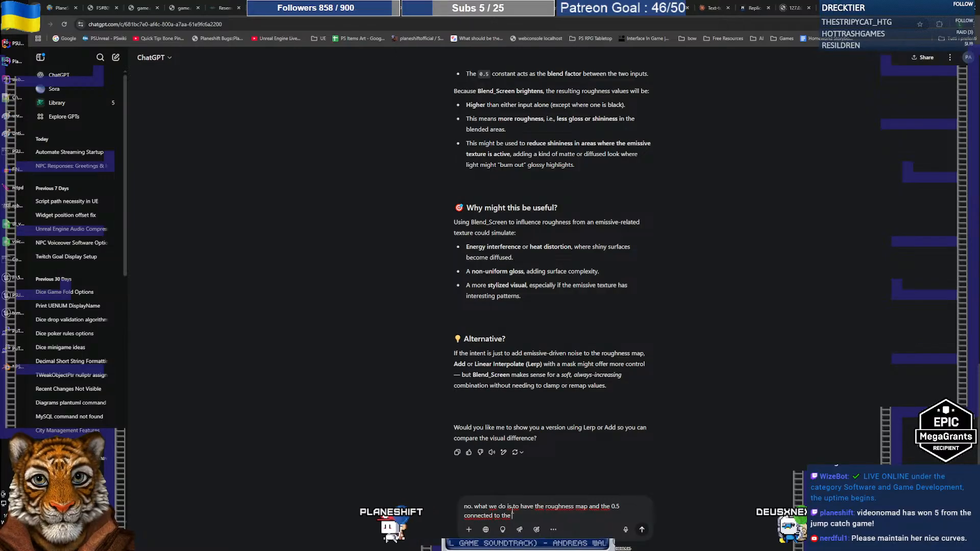
# Step: Check temp_mat's graph, complete the prompt with "blend_screen node, then sent to the roughness pin. Will this make the roughness higher value or lower?" and send it
pyautogui.hotkey('alt', 'Tab')
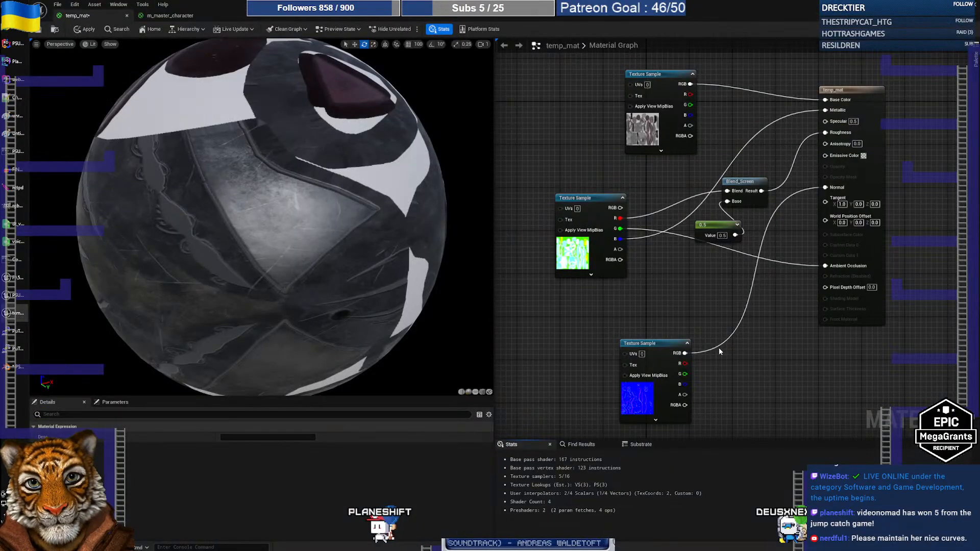
pyautogui.hotkey('alt', 'Tab')
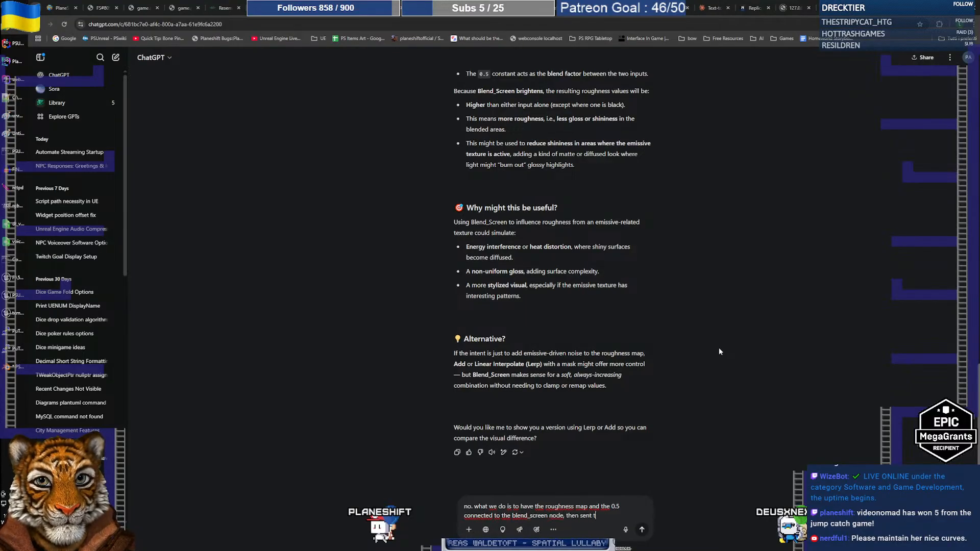
pyautogui.write('roughne')
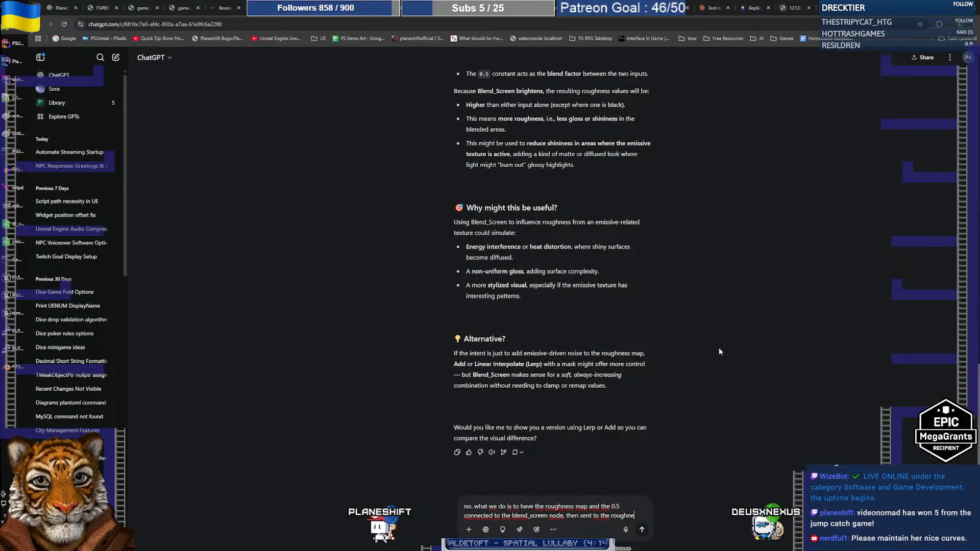
pyautogui.write('ss pin')
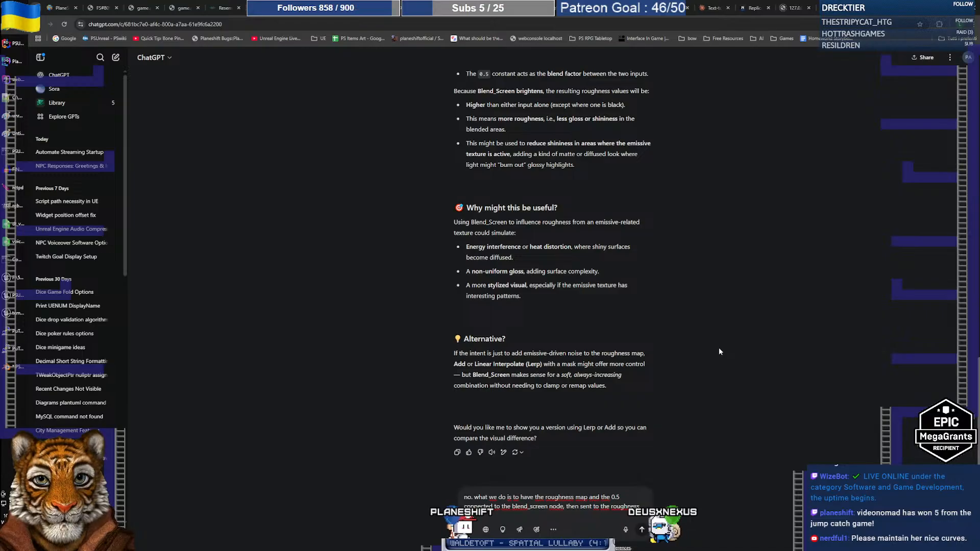
pyautogui.write('. W')
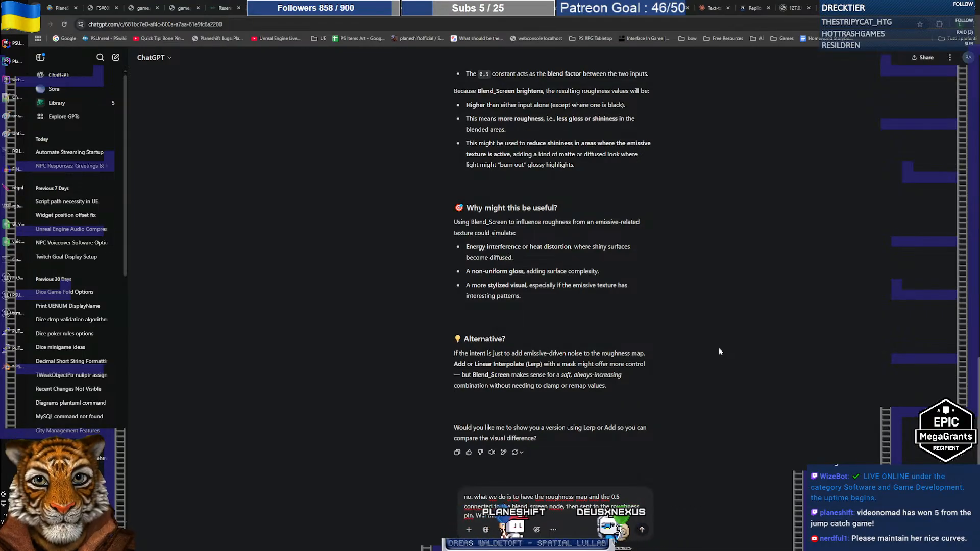
pyautogui.write('ill this make the roughness higher val')
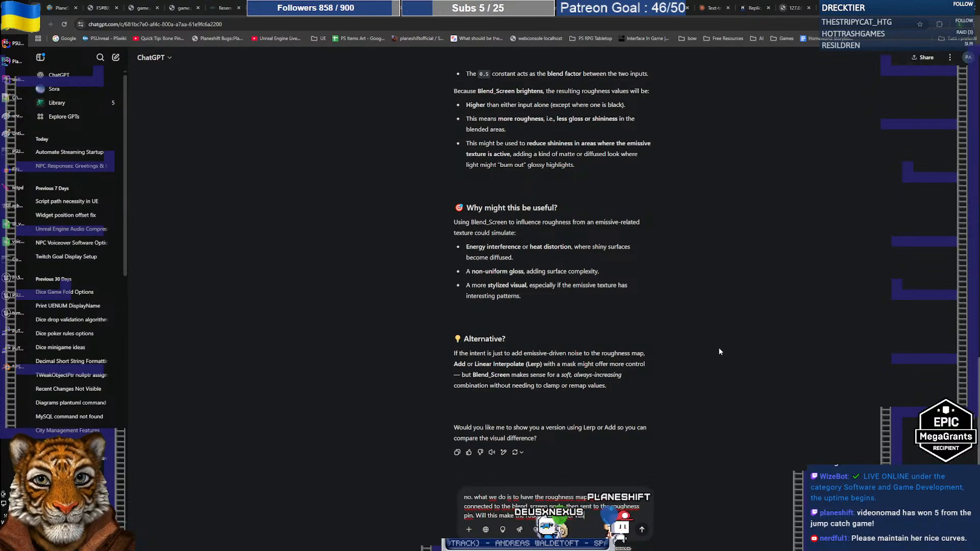
pyautogui.write(' or lower?')
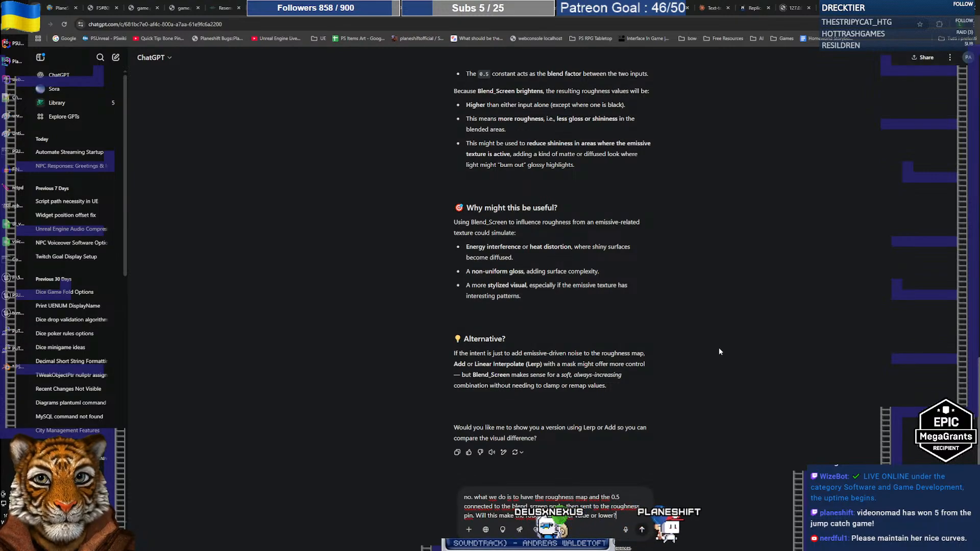
pyautogui.press('Return')
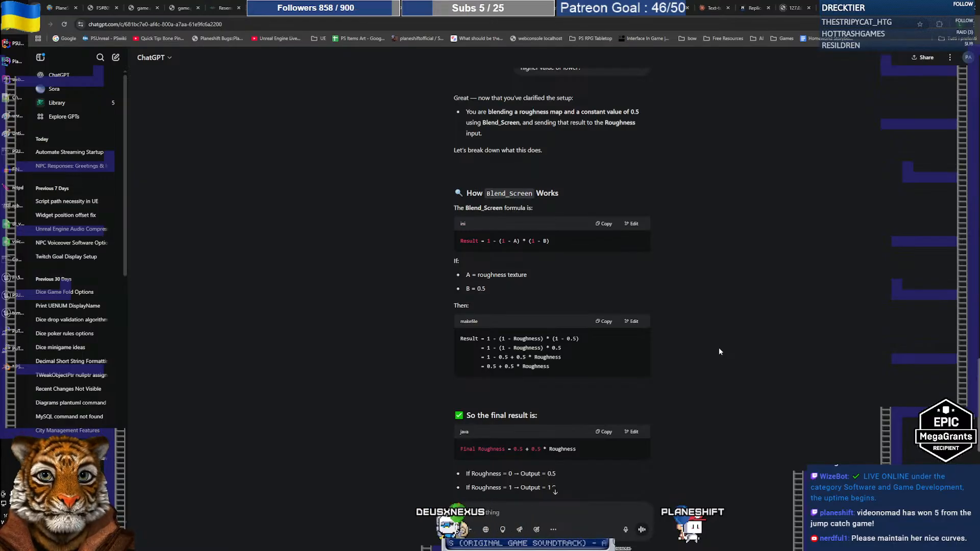
# Step: Read the reply's Blend_Screen calculation, its outputs for roughness 0 and 1, and its reasons for using this setup
pyautogui.scroll(-4, 719, 352)
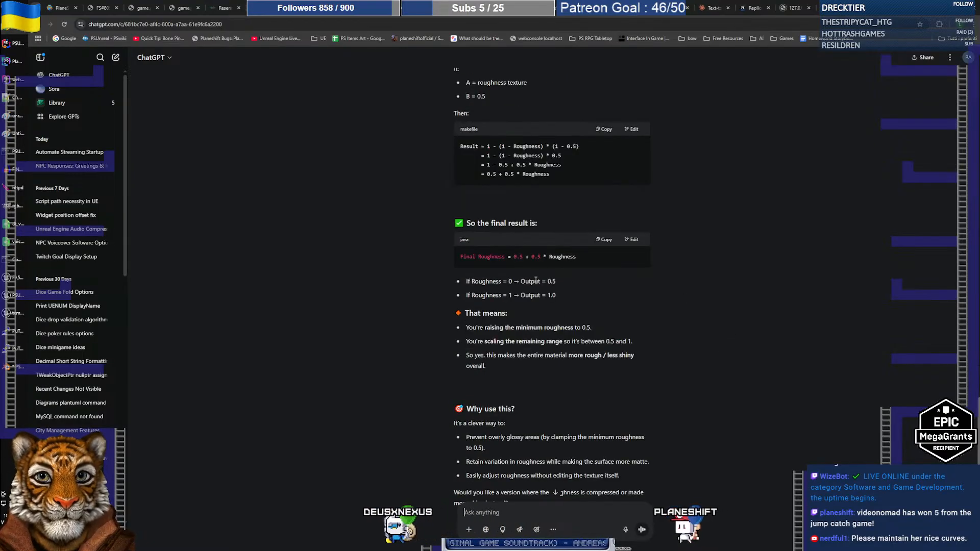
pyautogui.moveTo(547, 281); pyautogui.dragTo(570, 282)
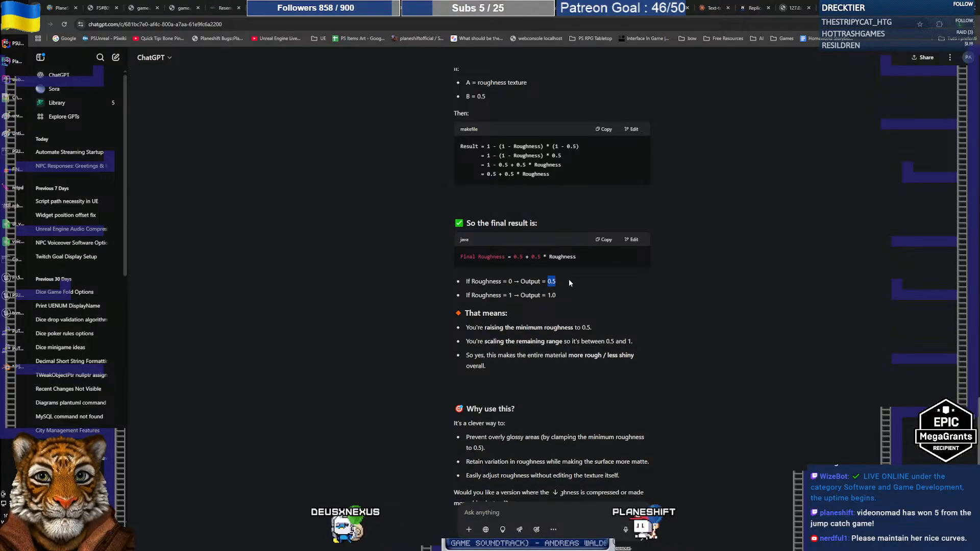
pyautogui.tripleClick(569, 298)
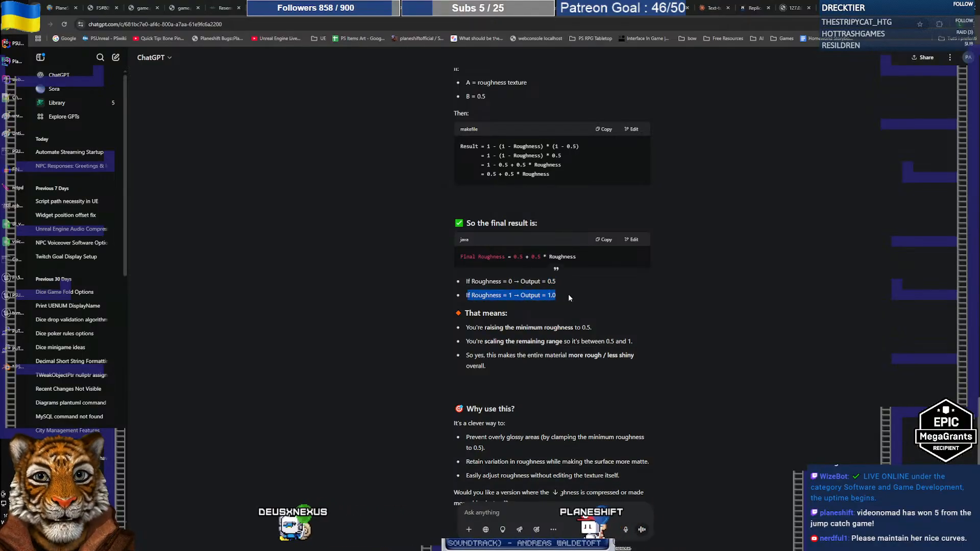
pyautogui.click(562, 295)
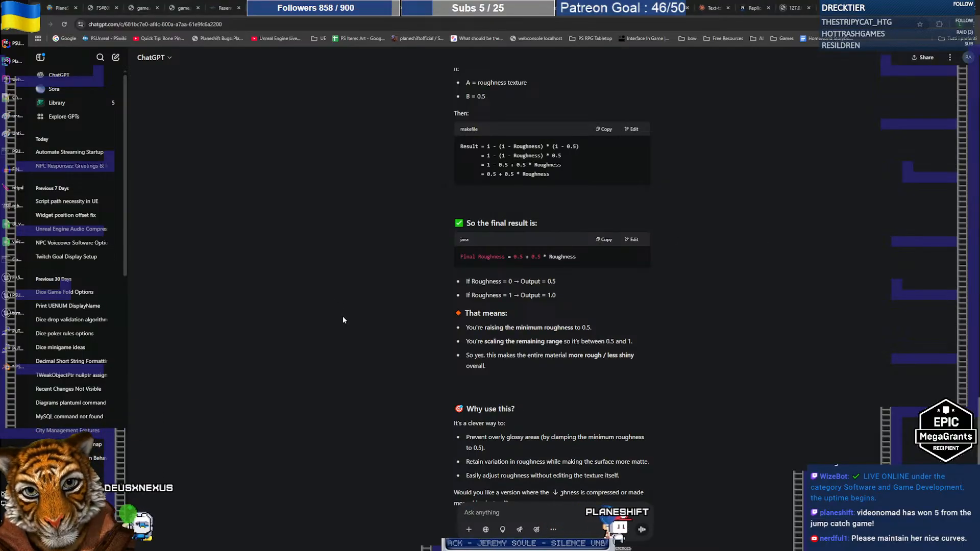
pyautogui.scroll(-1, 342, 317)
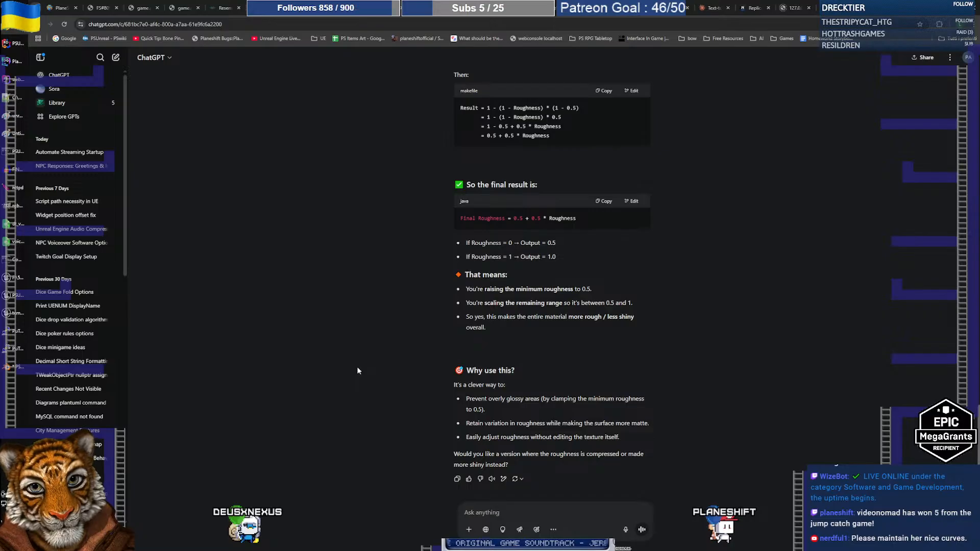
# Step: Switch back to temp_mat in Unreal Editor and inspect the Blend_Screen node and the constant feeding its Base input
pyautogui.hotkey('alt', 'Tab')
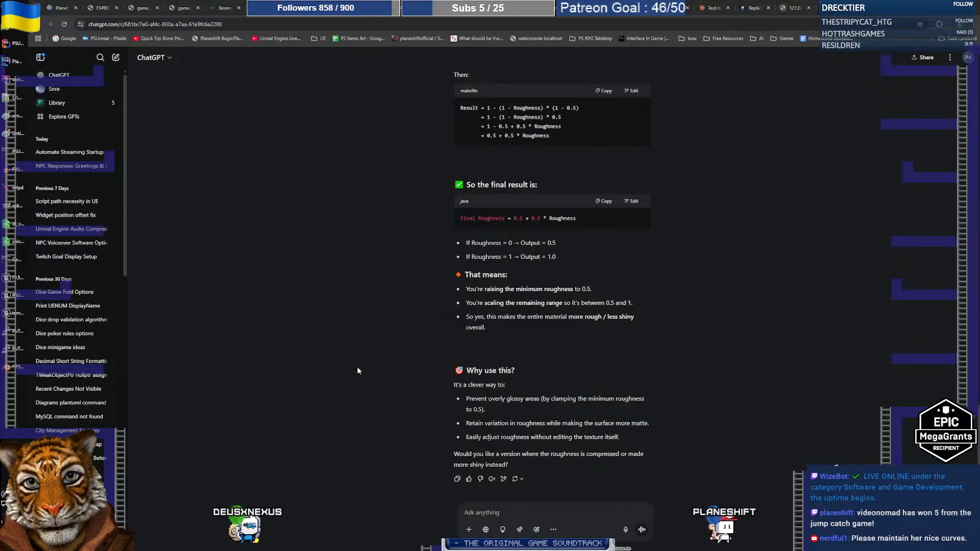
pyautogui.hotkey('alt', 'Tab')
pyautogui.hotkey('alt', 'Tab')
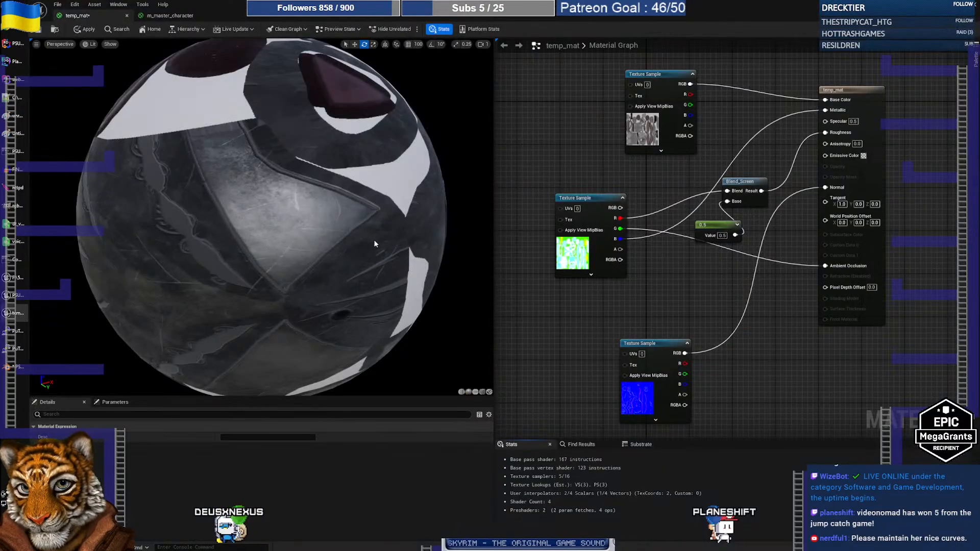
pyautogui.click(752, 205)
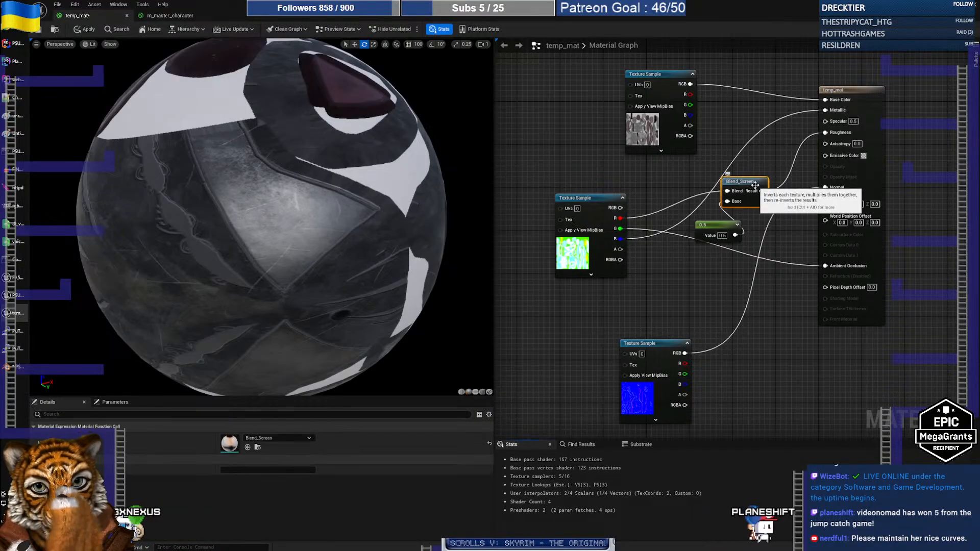
pyautogui.click(720, 228)
pyautogui.moveTo(589, 169); pyautogui.dragTo(607, 177, button='right')
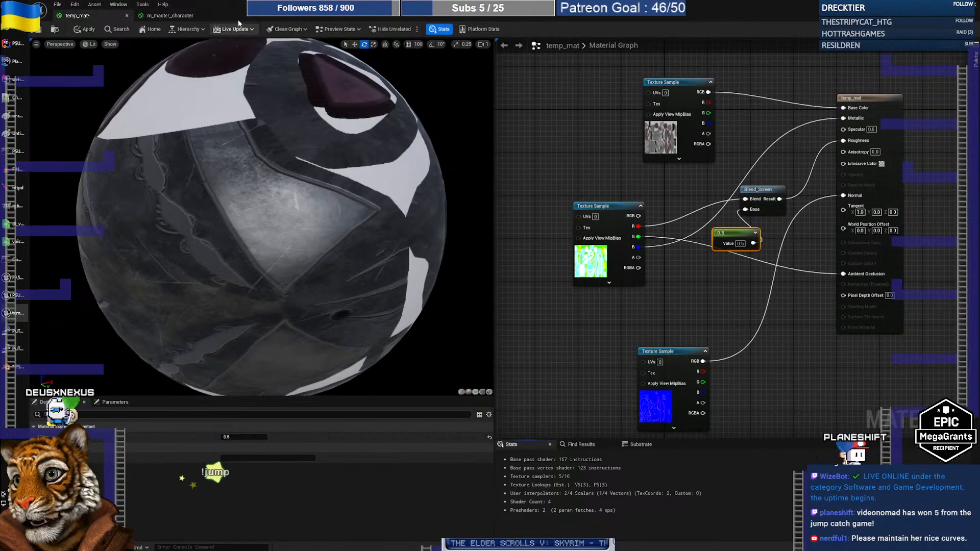
# Step: Float the temp_mat material editor as a smaller window over the ClientStartupMap level, leaving the content browser accessible
pyautogui.moveTo(221, 14); pyautogui.dragTo(561, 79)
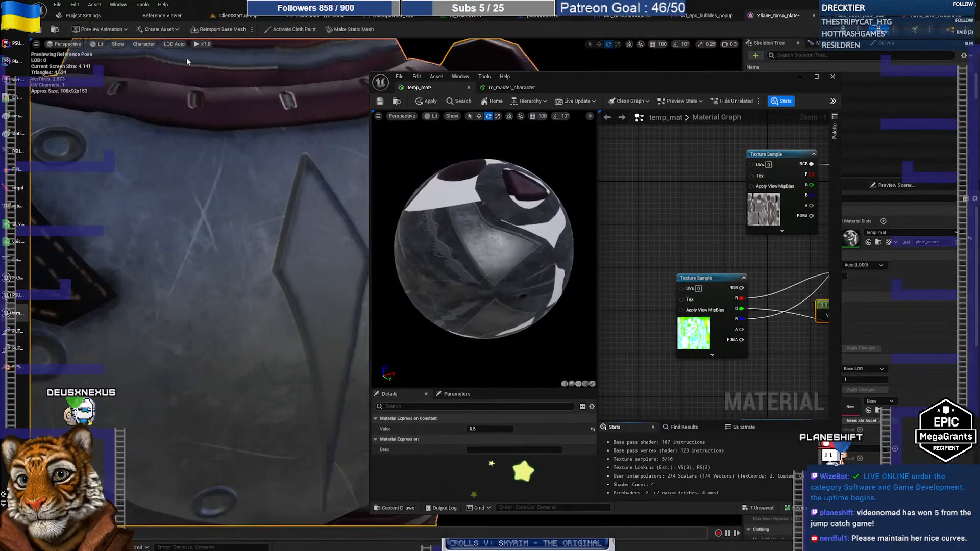
pyautogui.click(240, 16)
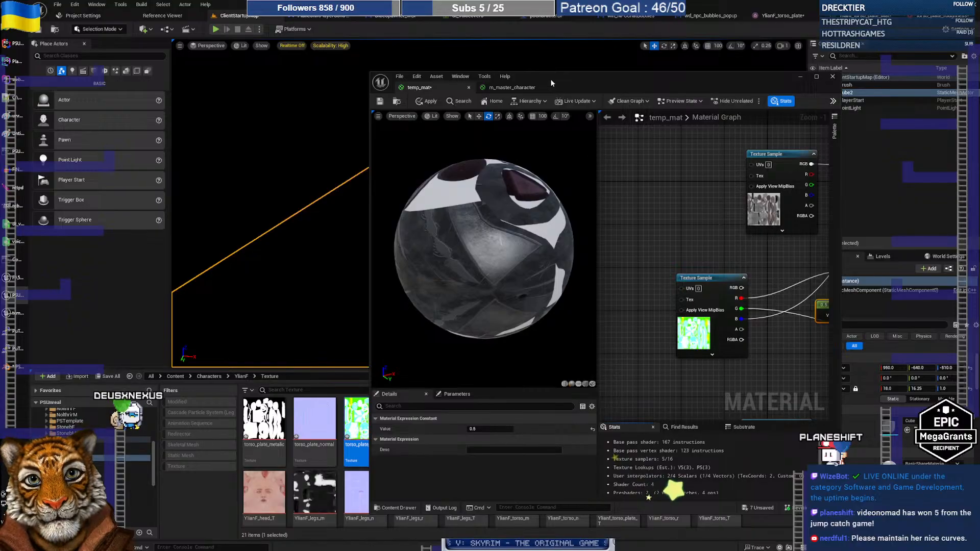
pyautogui.moveTo(550, 78); pyautogui.dragTo(642, 35)
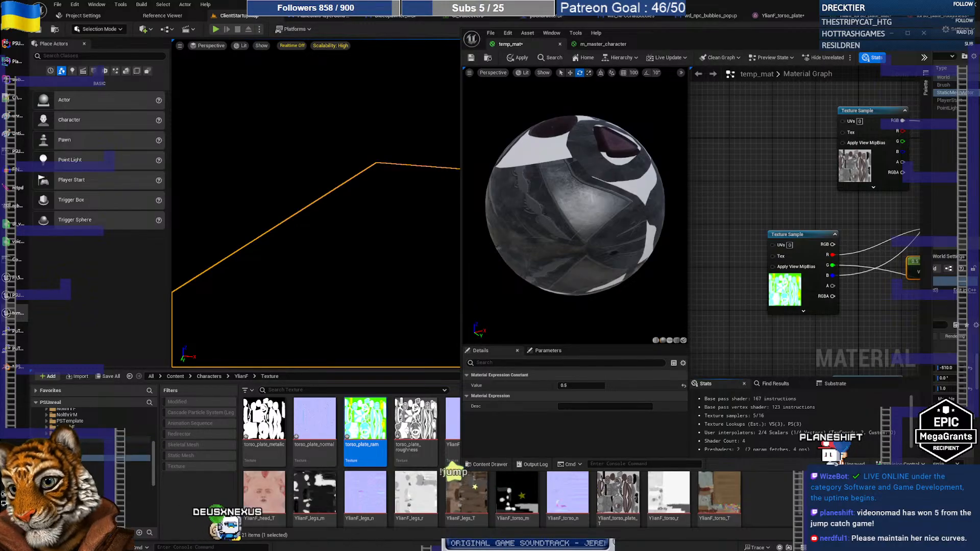
# Step: Browse to Characters/DiaboliF/Mesh, shorten the temp_mat window to uncover the assets, and open the DiaboliF torso plate skeletal mesh
pyautogui.click(76, 440)
pyautogui.scroll(3, 82, 462)
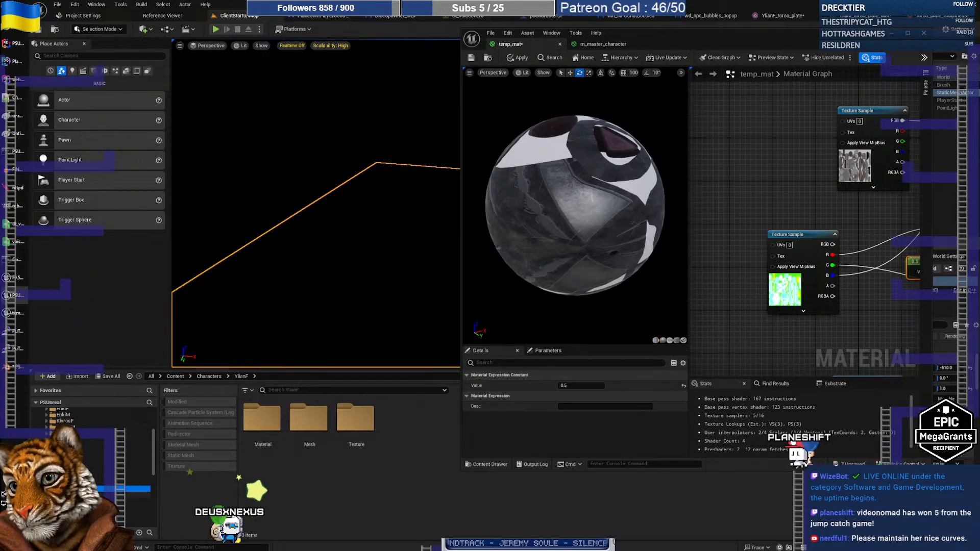
pyautogui.scroll(3, 76, 444)
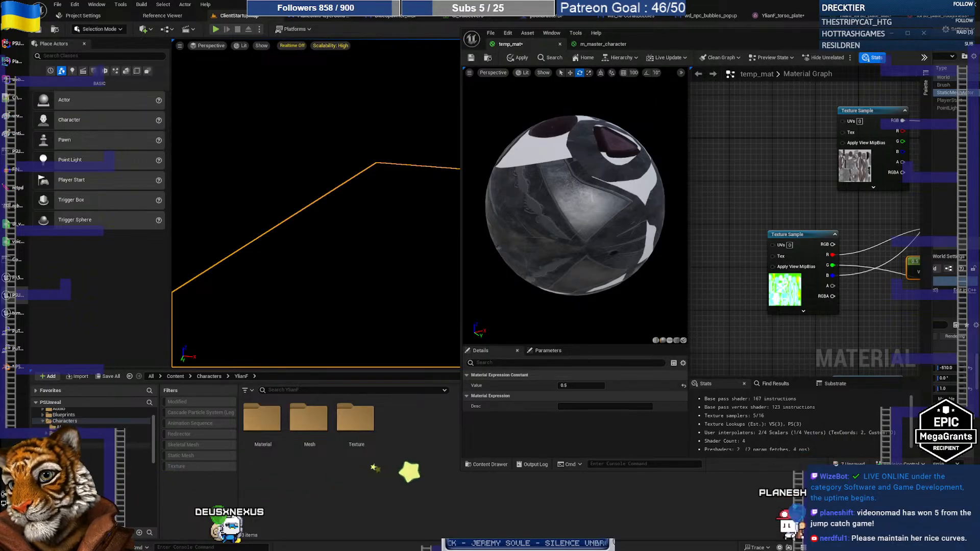
pyautogui.click(112, 445)
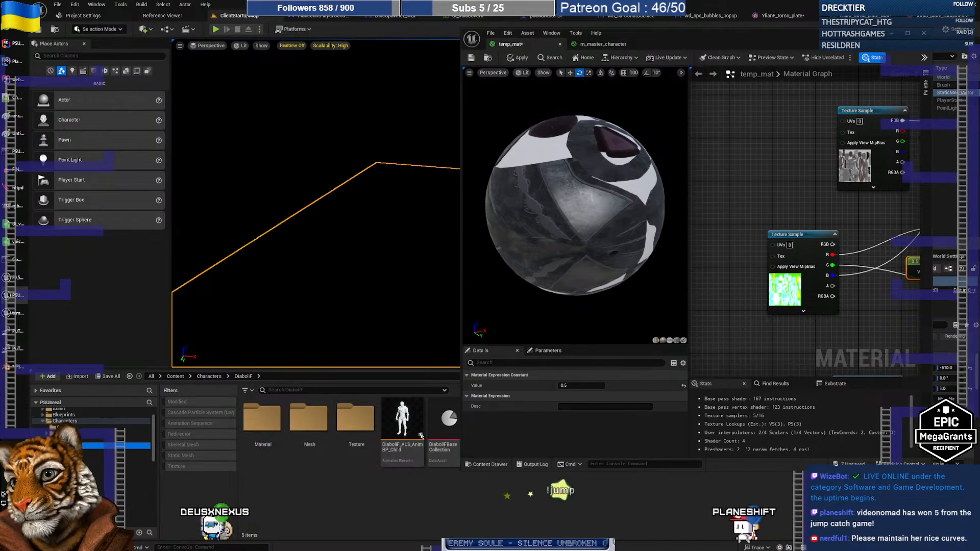
pyautogui.doubleClick(308, 417)
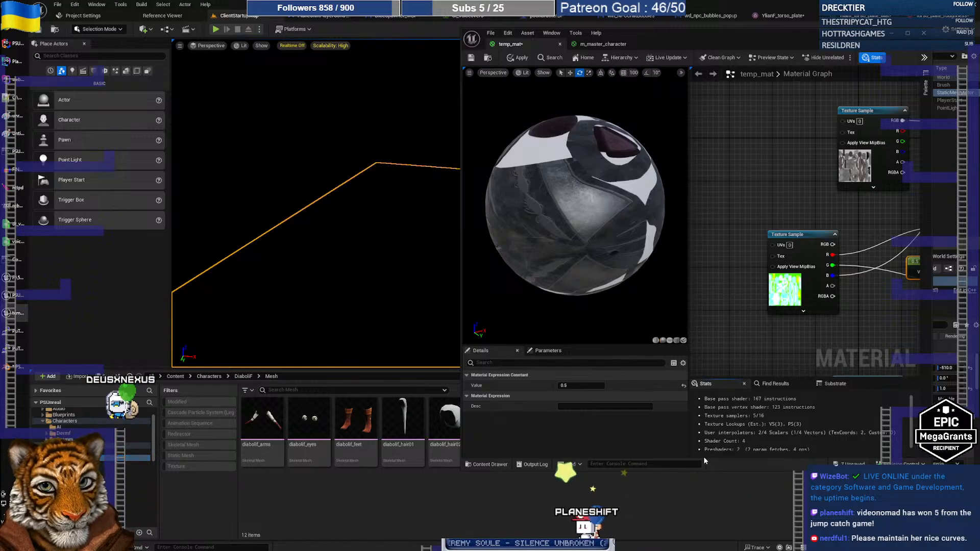
pyautogui.moveTo(698, 471); pyautogui.dragTo(699, 372)
pyautogui.doubleClick(778, 421)
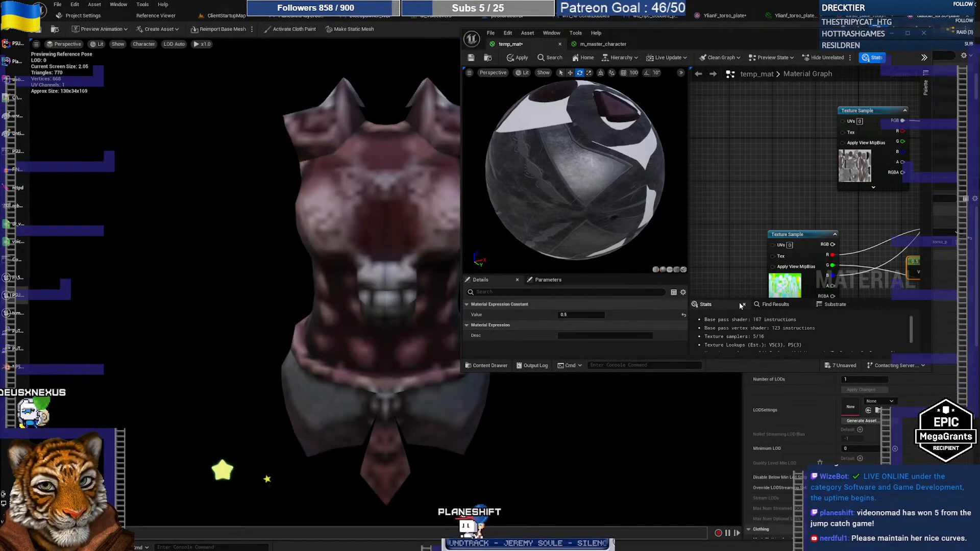
# Step: Inspect the DiaboliF torso plate from an angle, check its topology in Wireframe view, and return to Lit view
pyautogui.moveTo(637, 423); pyautogui.dragTo(688, 418, button='right')
pyautogui.moveTo(367, 205); pyautogui.dragTo(366, 185)
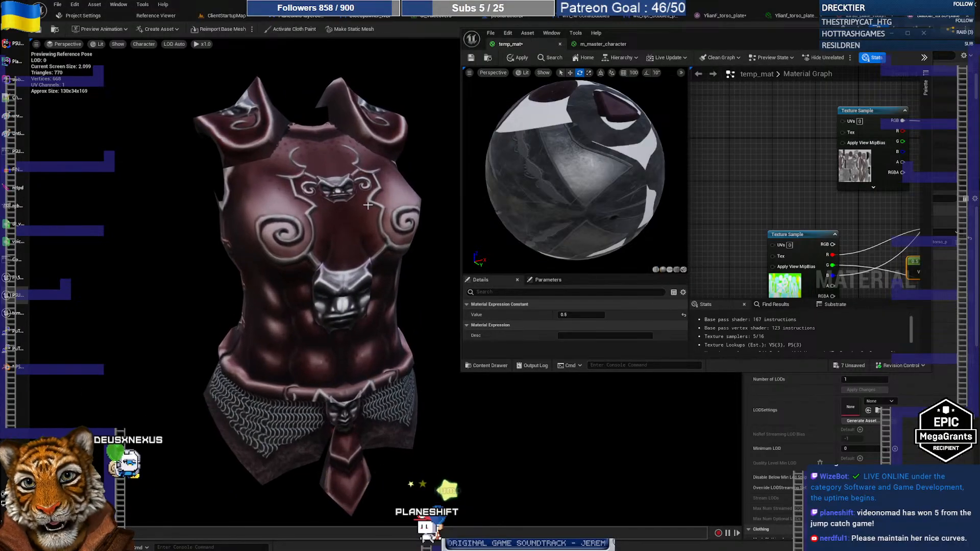
pyautogui.click(144, 45)
pyautogui.click(143, 45)
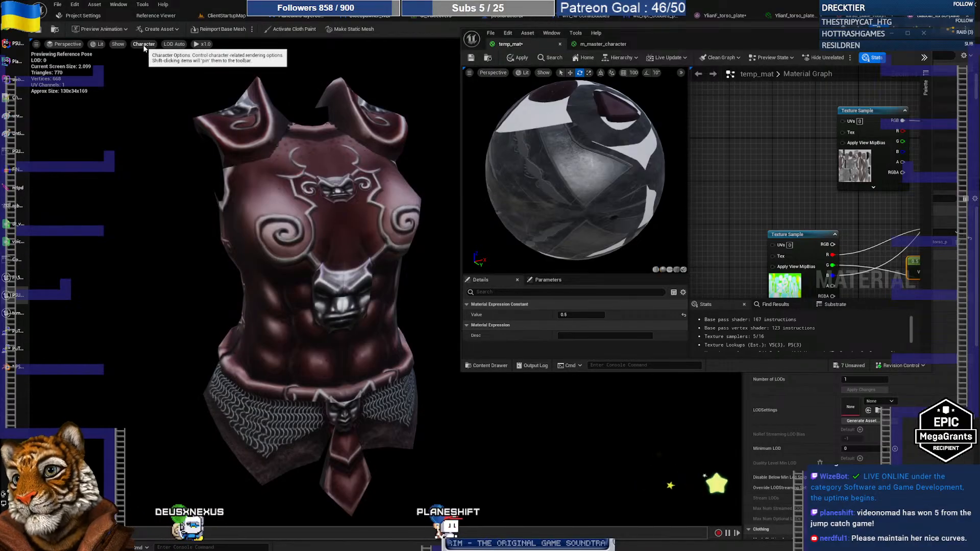
pyautogui.click(96, 44)
pyautogui.click(118, 93)
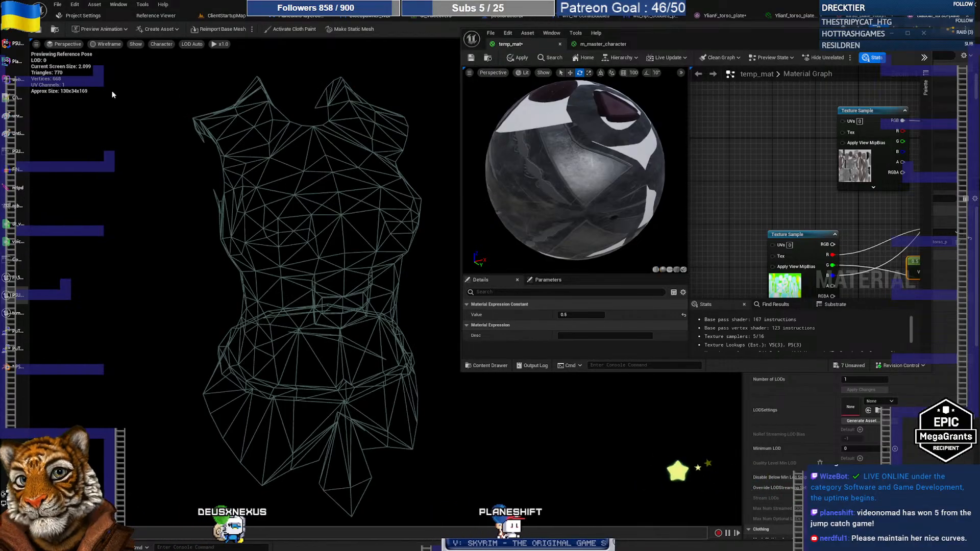
pyautogui.click(104, 45)
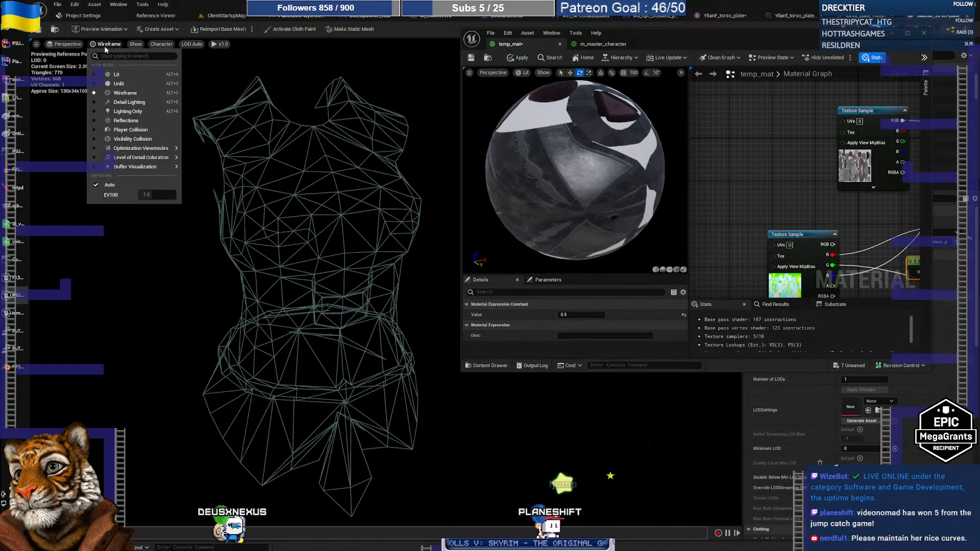
pyautogui.click(113, 75)
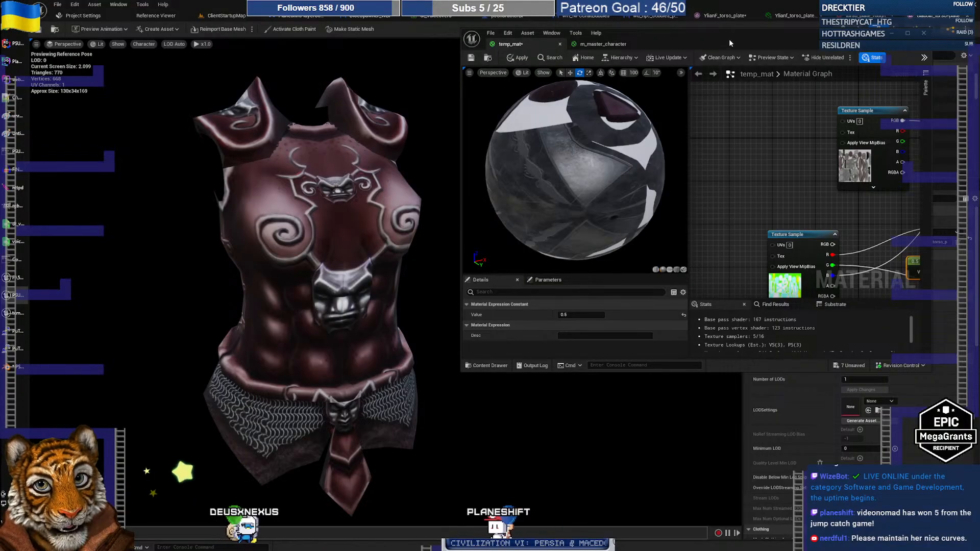
# Step: Locate the torso plate's assigned material, open the DiaboliF_torso_plate_Mat instance, and uncover its texture parameters for inspection
pyautogui.moveTo(729, 39); pyautogui.dragTo(644, 67)
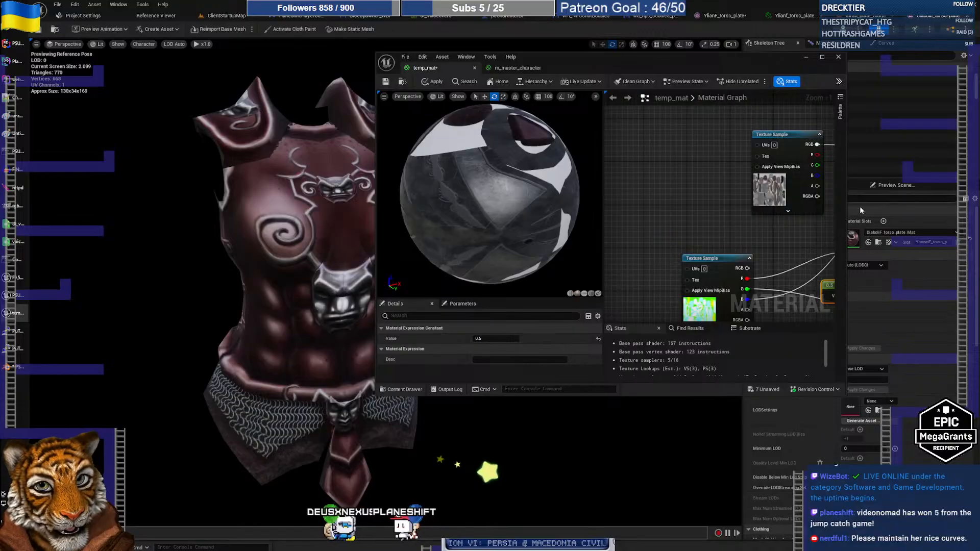
pyautogui.click(878, 243)
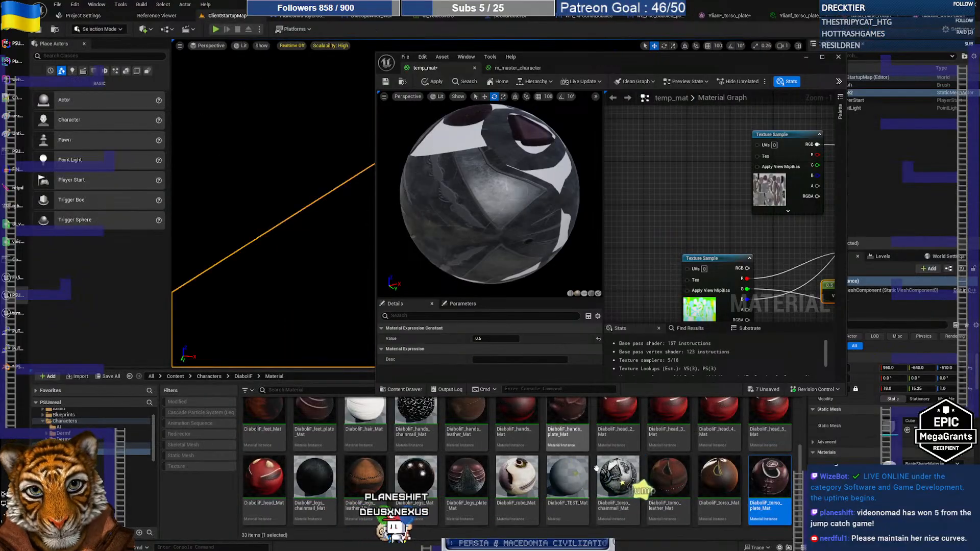
pyautogui.doubleClick(763, 488)
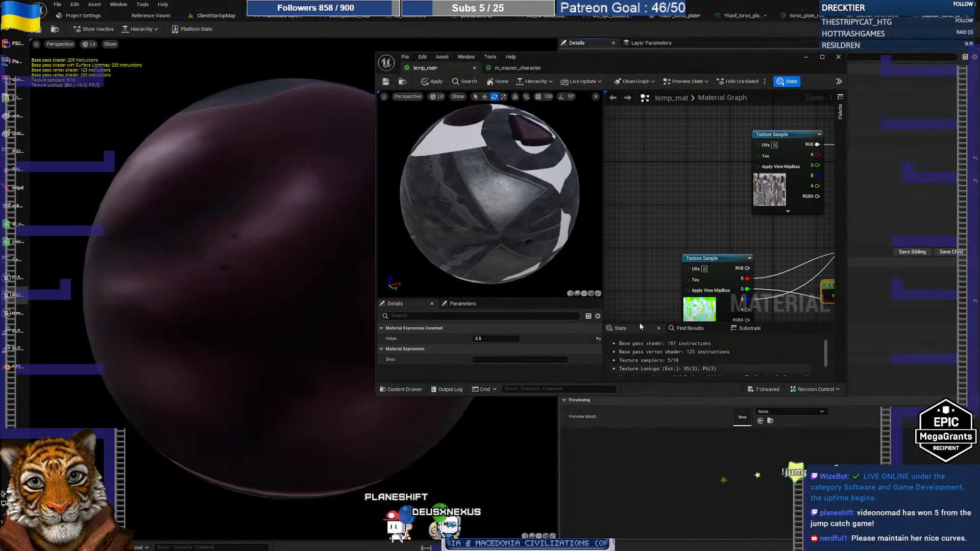
pyautogui.moveTo(645, 66); pyautogui.dragTo(600, 285)
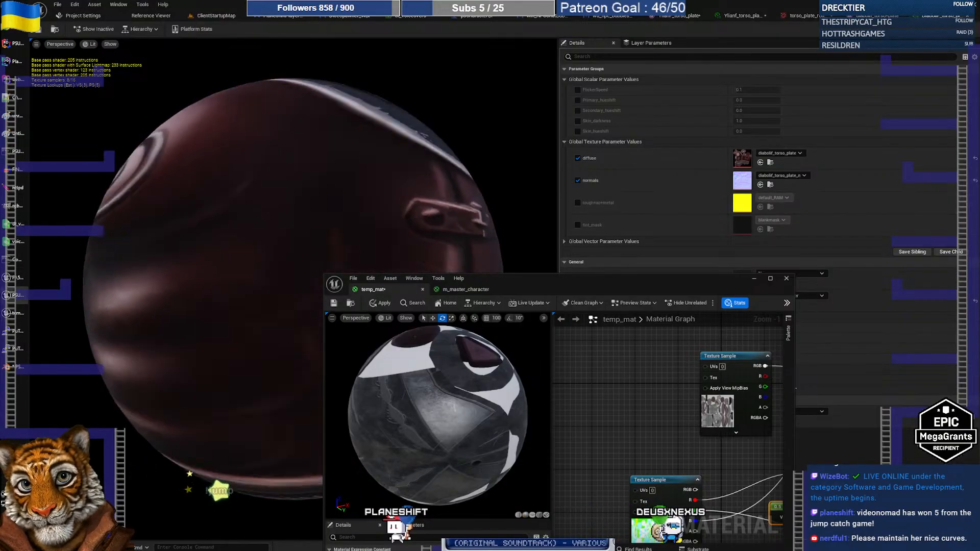
pyautogui.moveTo(520, 280); pyautogui.dragTo(666, 151)
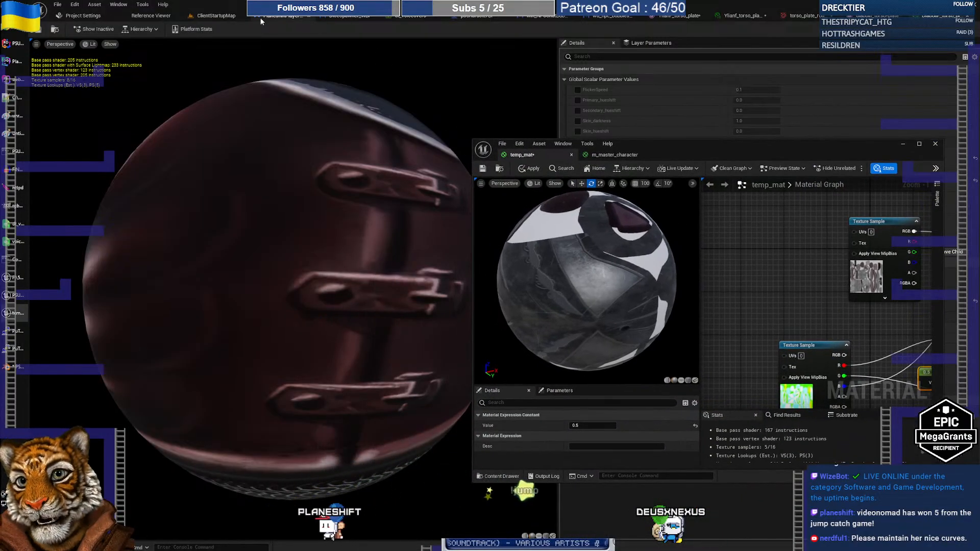
# Step: Return to the ClientStartupMap level and search the whole Characters folder for "ram" textures
pyautogui.click(230, 16)
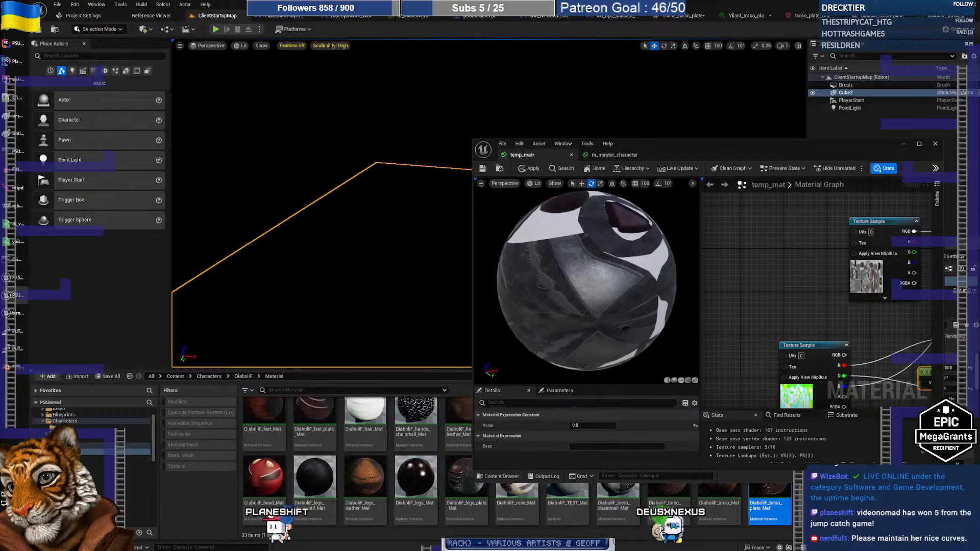
pyautogui.click(135, 446)
pyautogui.click(128, 421)
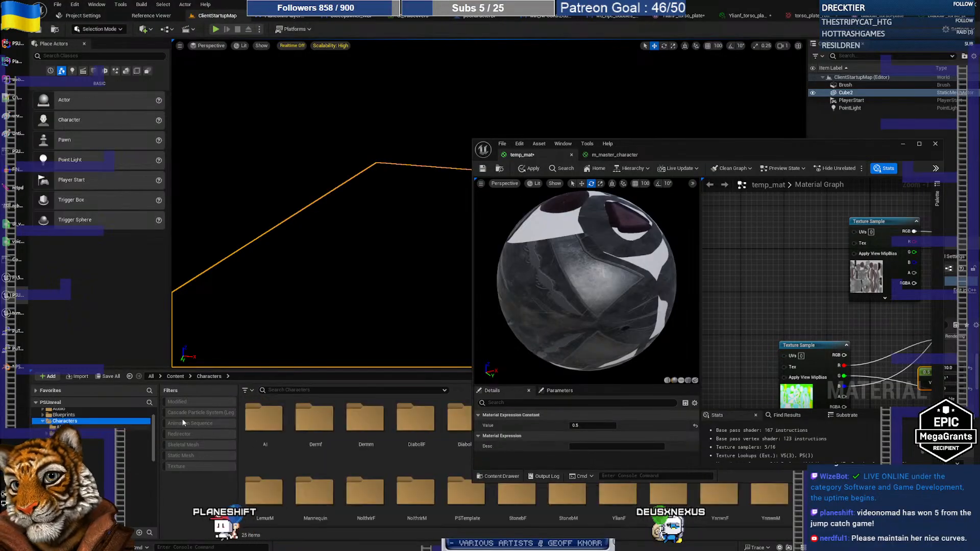
pyautogui.click(289, 390)
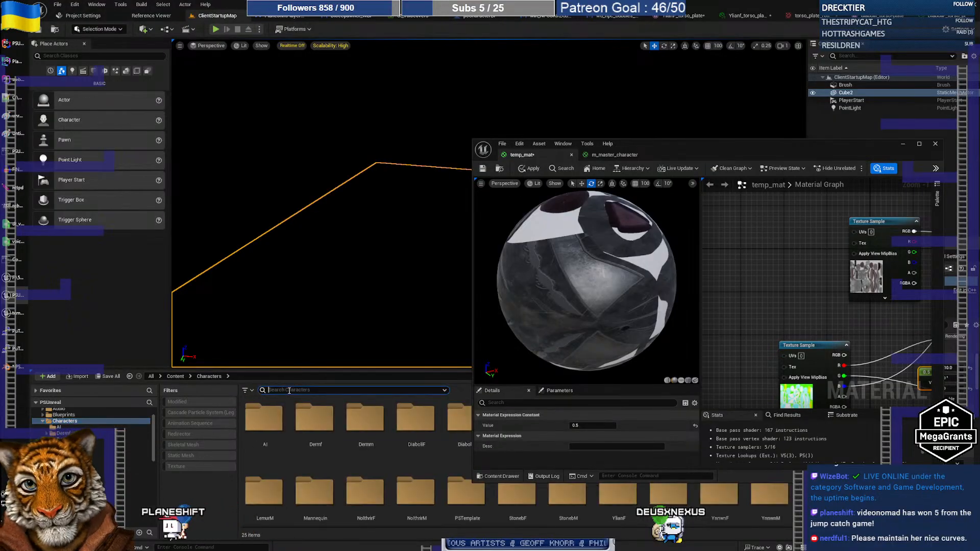
pyautogui.write('ram')
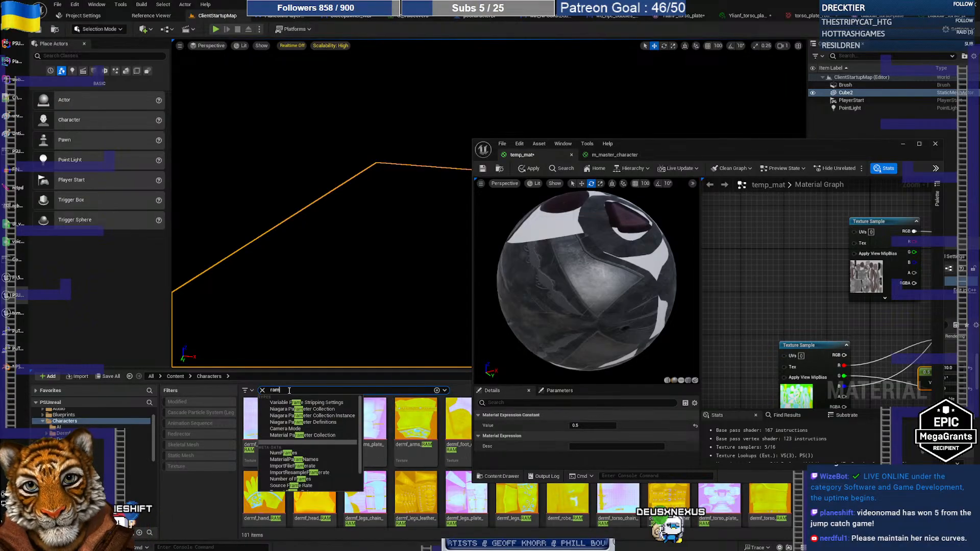
# Step: Narrow the texture search to "plate ram" and check the details of dermf_torso_plate_RAM
pyautogui.click(480, 505)
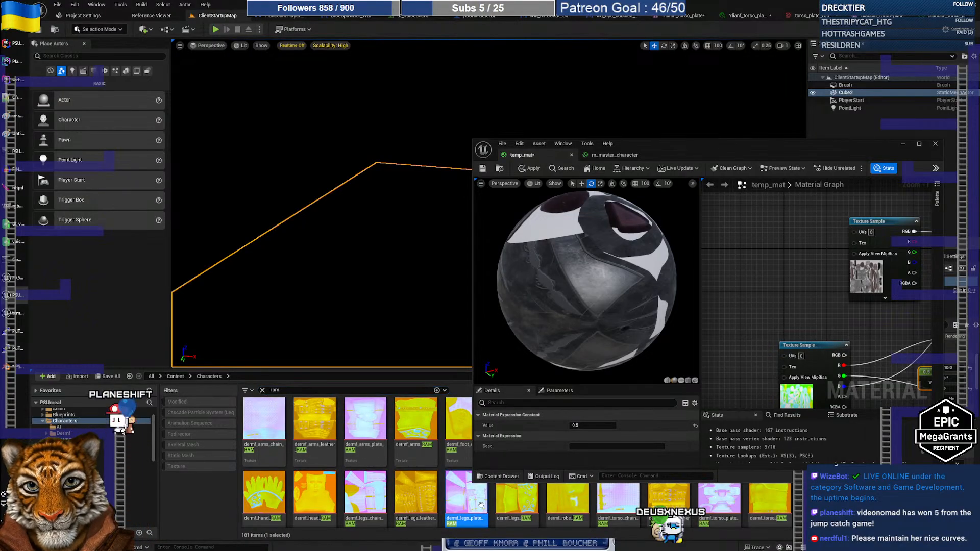
pyautogui.click(290, 391)
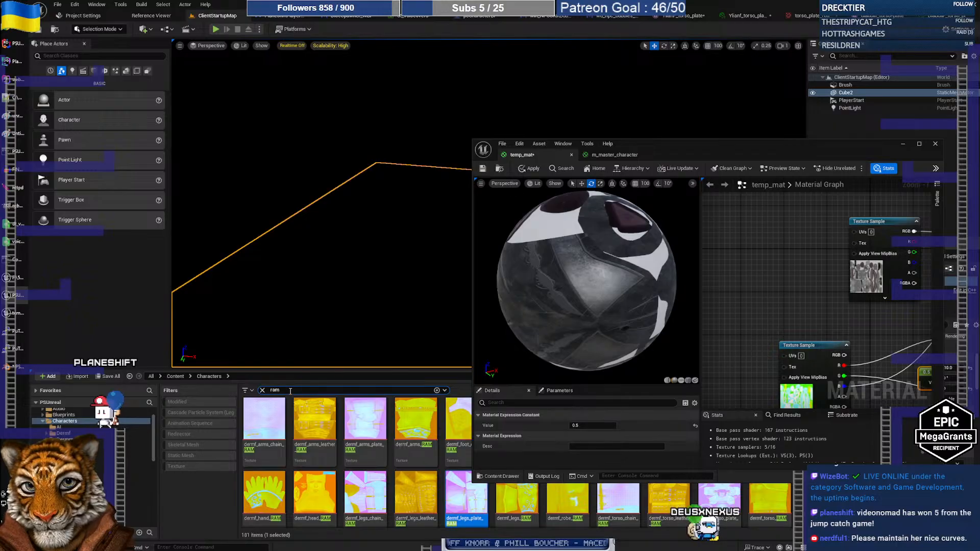
pyautogui.press('Home')
pyautogui.write('plate')
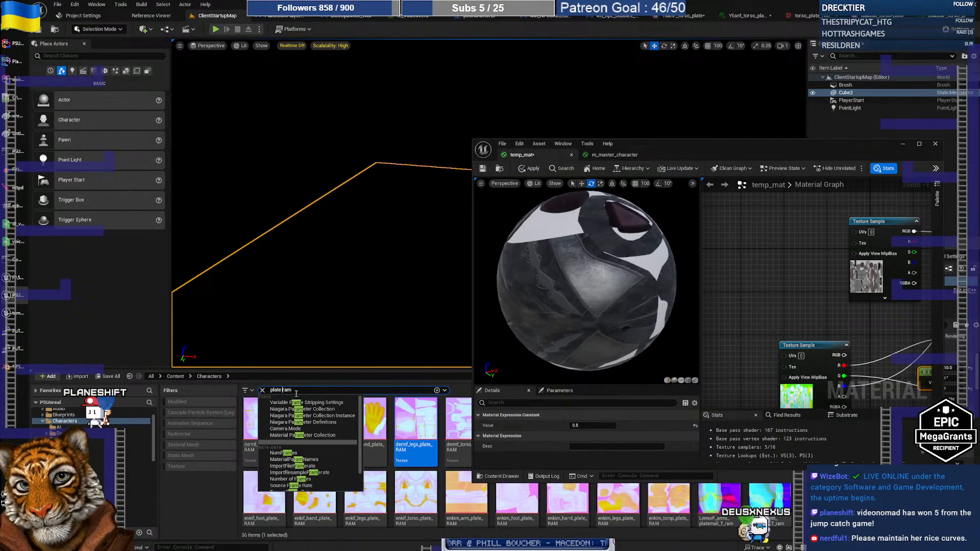
pyautogui.click(425, 445)
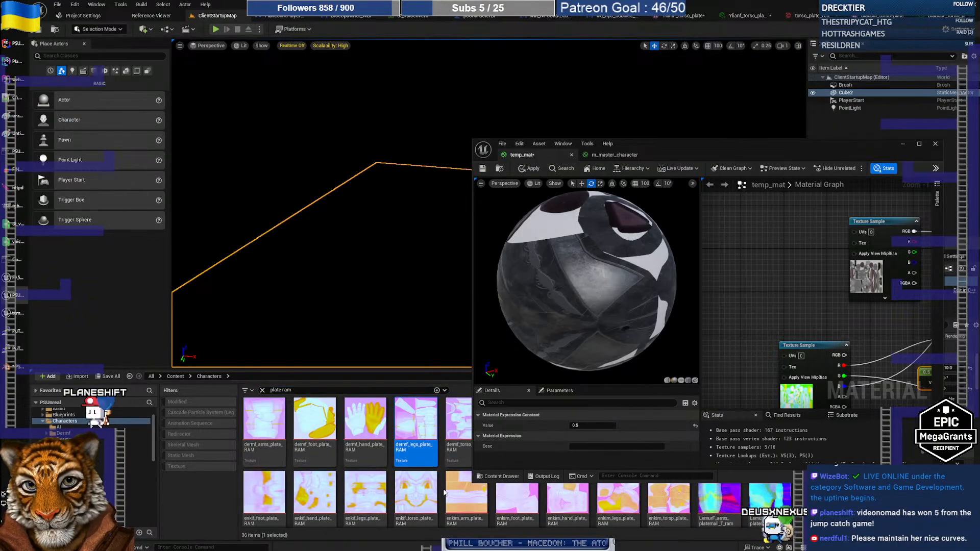
pyautogui.moveTo(672, 145); pyautogui.dragTo(656, 58)
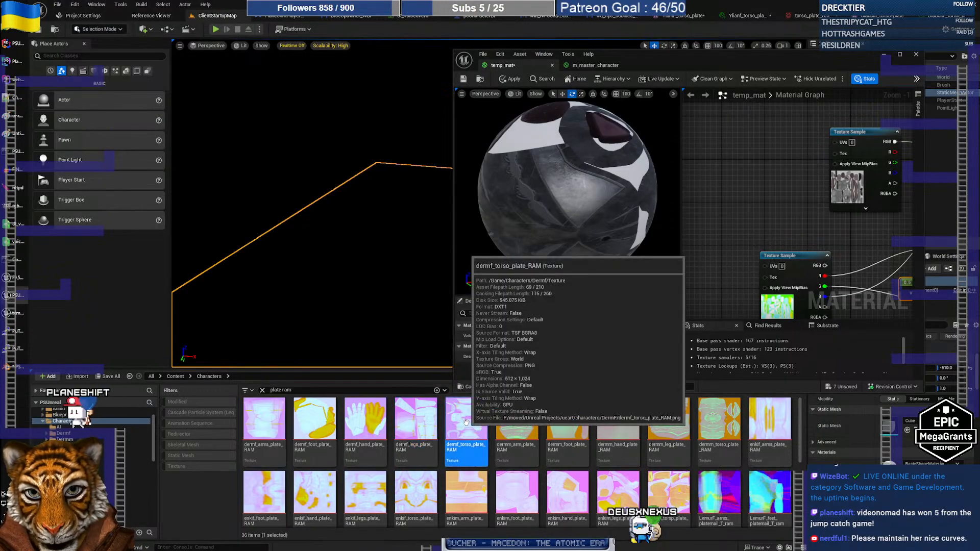
# Step: Browse to Characters/Dermf/Mesh, clear the search filter, open the DermF torso-plate mesh and view it from an angle
pyautogui.click(58, 434)
pyautogui.click(72, 446)
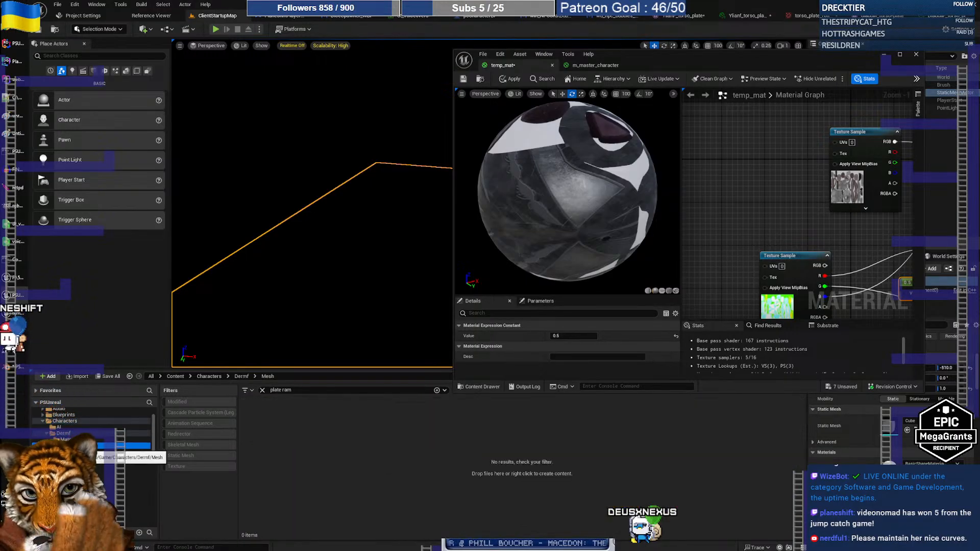
pyautogui.click(262, 391)
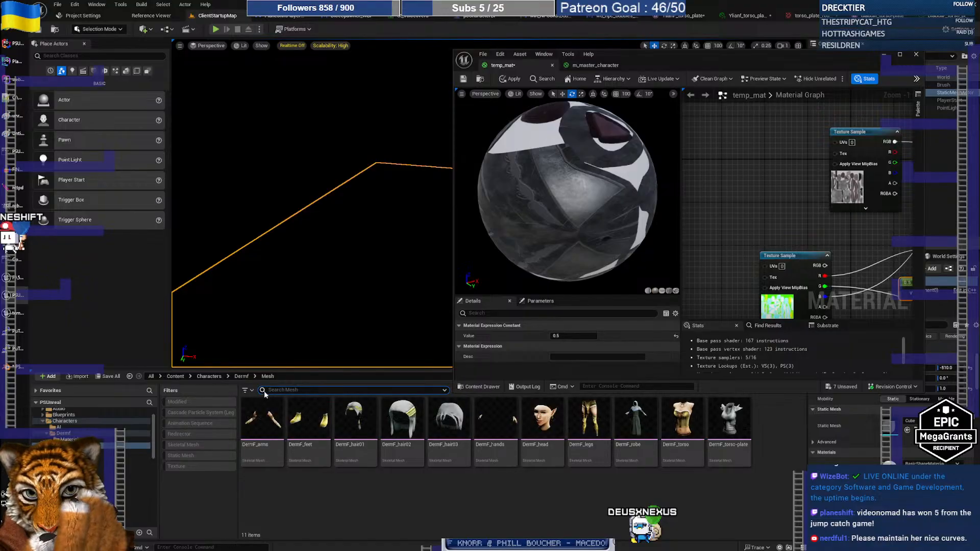
pyautogui.doubleClick(730, 428)
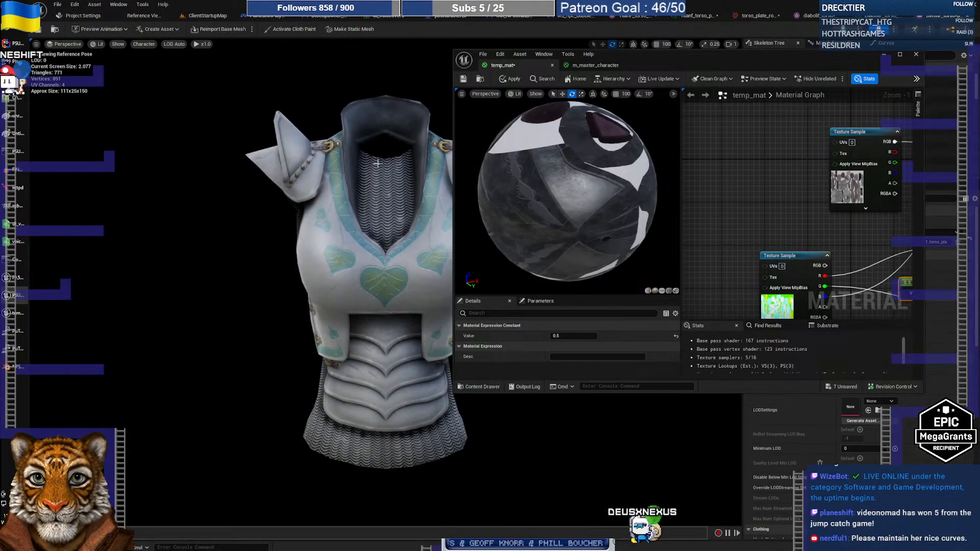
pyautogui.moveTo(377, 163); pyautogui.dragTo(381, 184, button='right')
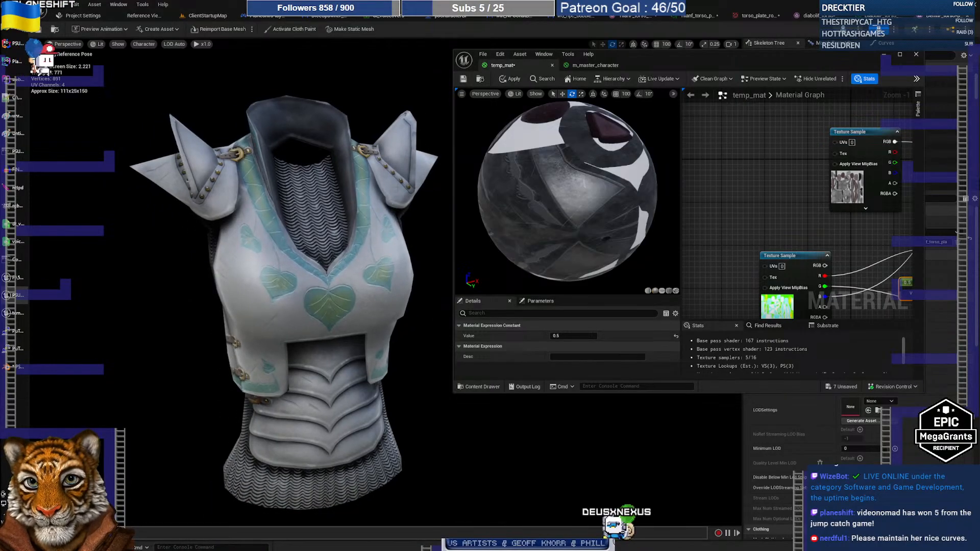
pyautogui.moveTo(636, 59); pyautogui.dragTo(624, 95)
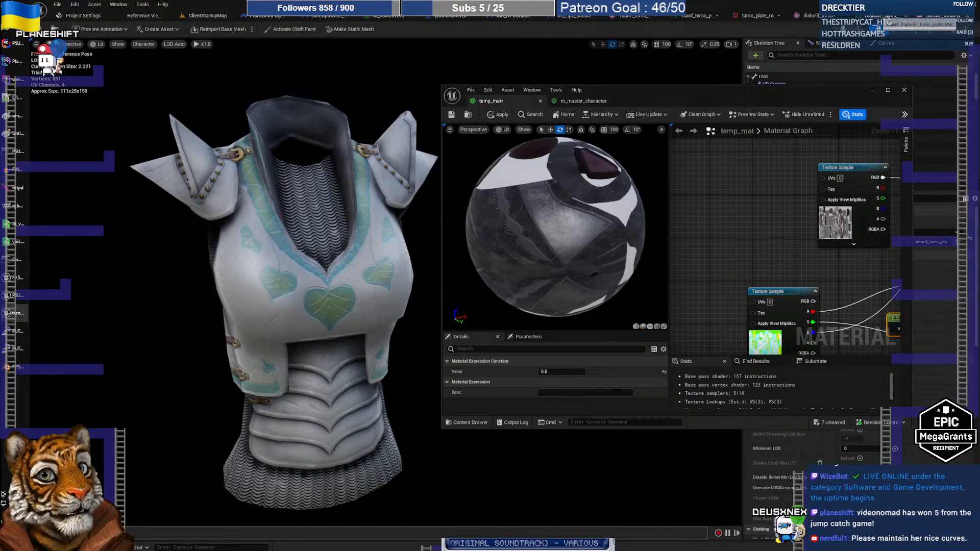
# Step: Check the Blend_Screen wiring in m_master_character, then return to temp_mat and uncover the DermF mesh's material slot
pyautogui.click(587, 101)
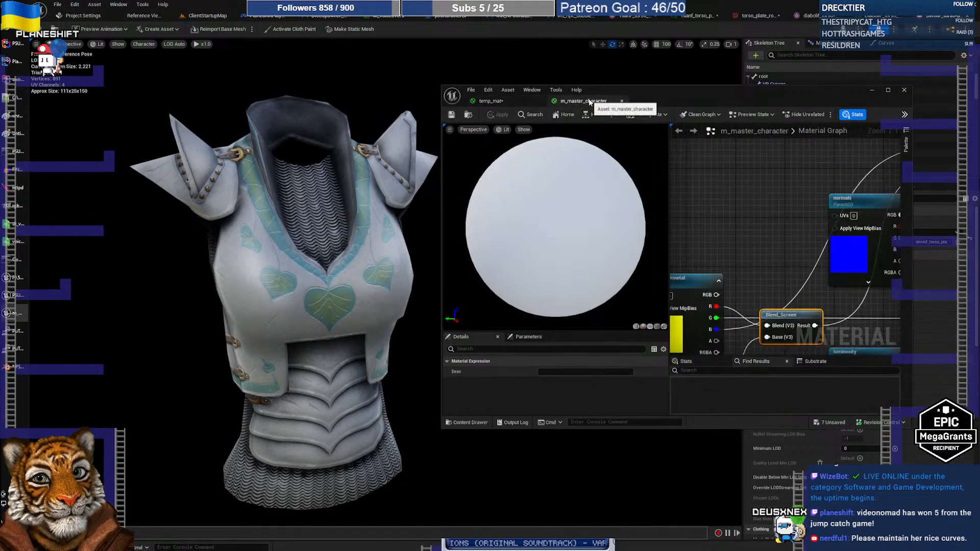
pyautogui.moveTo(771, 249)
pyautogui.mouseDown(button='right')
pyautogui.moveTo(654, 195)
pyautogui.moveTo(674, 193)
pyautogui.moveTo(758, 242)
pyautogui.mouseUp(button='right')
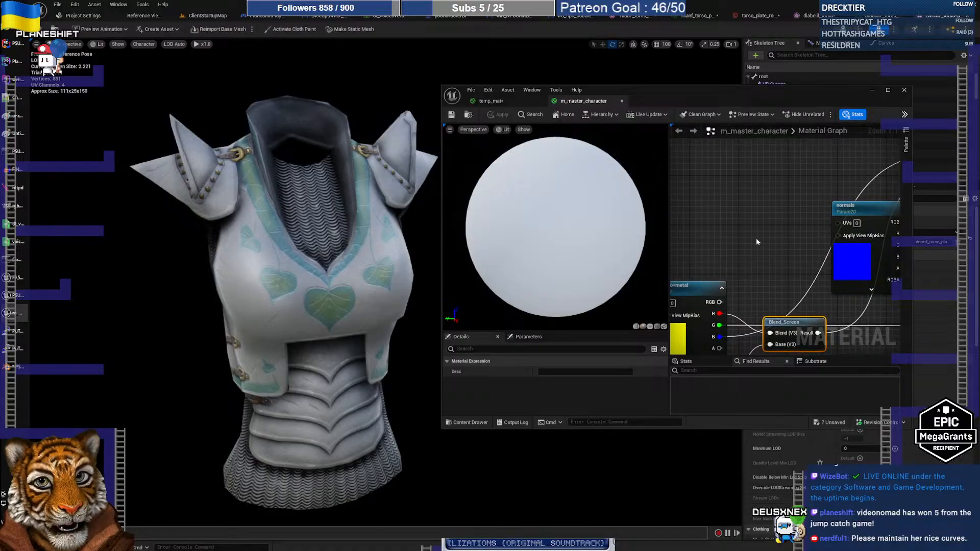
pyautogui.click(490, 101)
pyautogui.moveTo(713, 99); pyautogui.dragTo(607, 93)
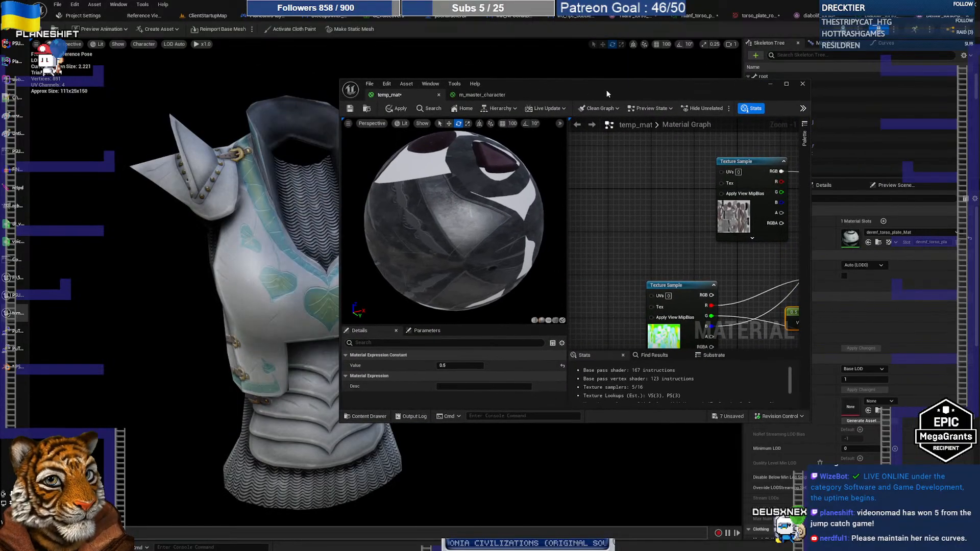
# Step: Locate and open the dermf_torso_plate_Mat material instance, and uncover its global texture parameters to check them
pyautogui.click(878, 243)
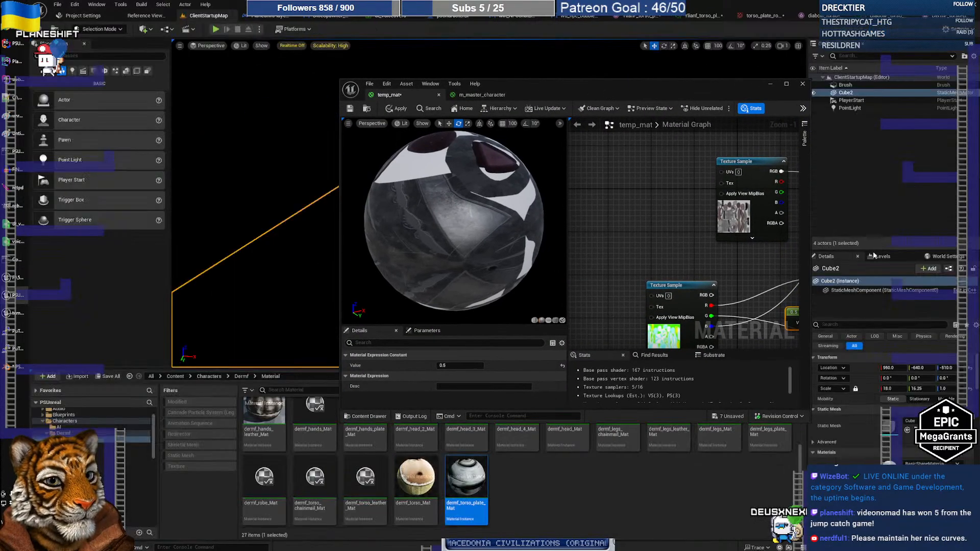
pyautogui.doubleClick(486, 481)
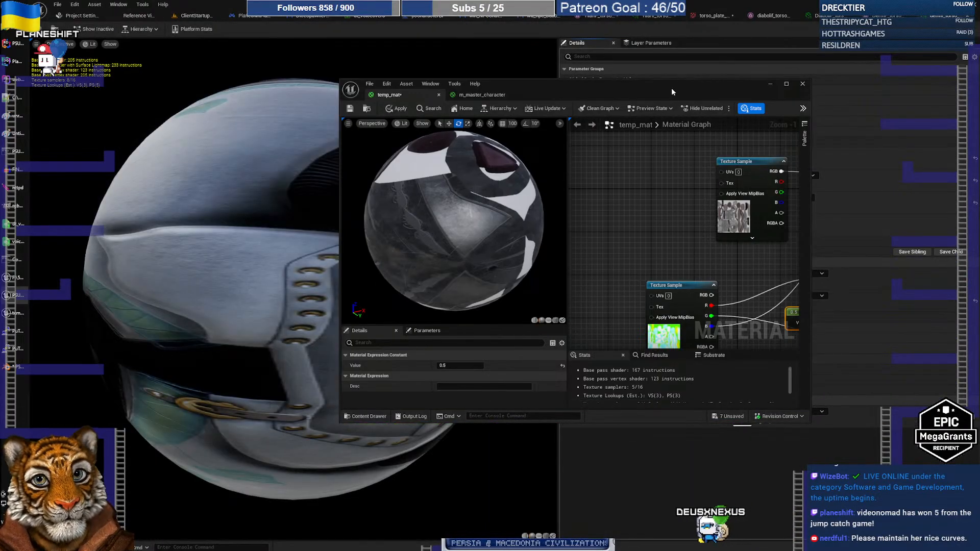
pyautogui.moveTo(671, 87); pyautogui.dragTo(787, 281)
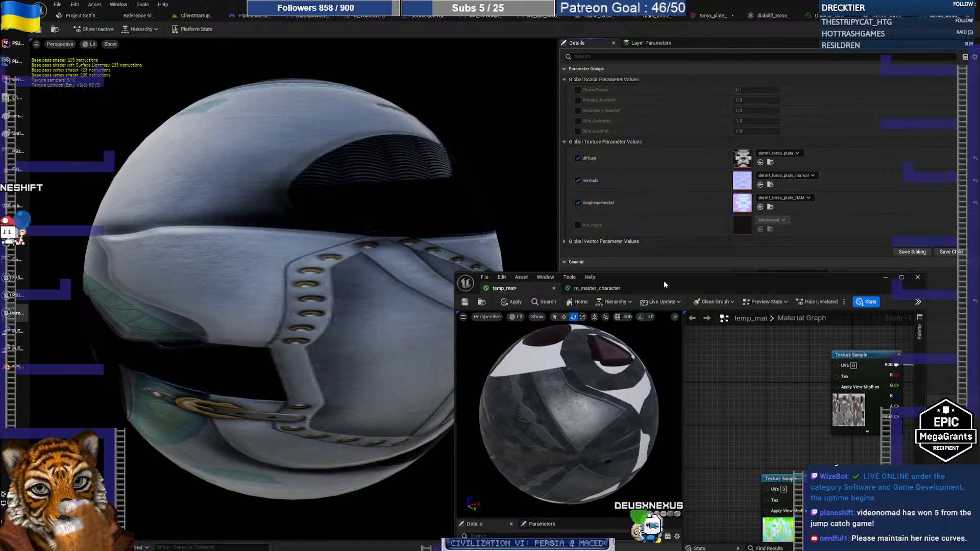
pyautogui.moveTo(663, 281); pyautogui.dragTo(679, 159)
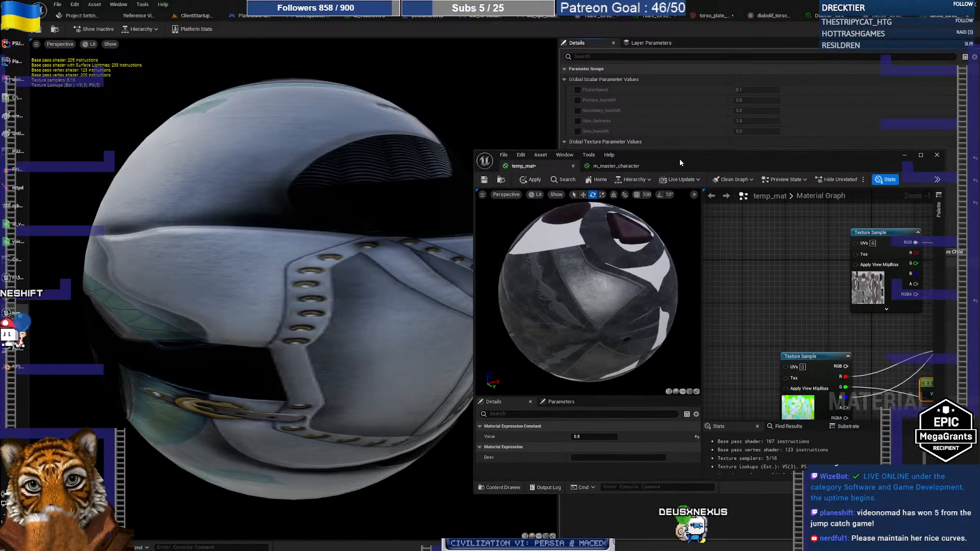
# Step: In m_master_character, bypass Blend_Screen by wiring the red channel of the roughness-metal texture directly to Roughness, with the DermF mesh in view
pyautogui.click(874, 16)
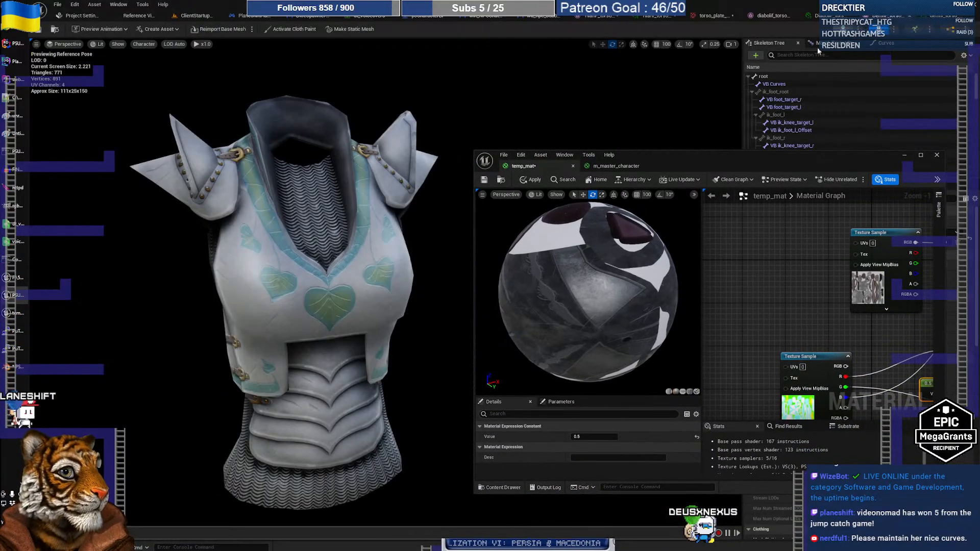
pyautogui.moveTo(684, 152); pyautogui.dragTo(669, 104)
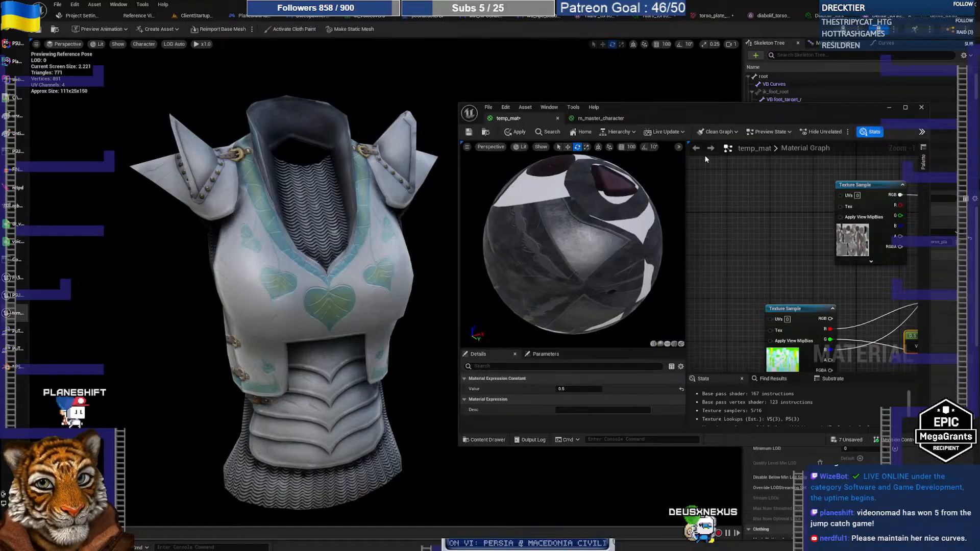
pyautogui.click(605, 120)
pyautogui.moveTo(767, 275); pyautogui.dragTo(710, 215, button='right')
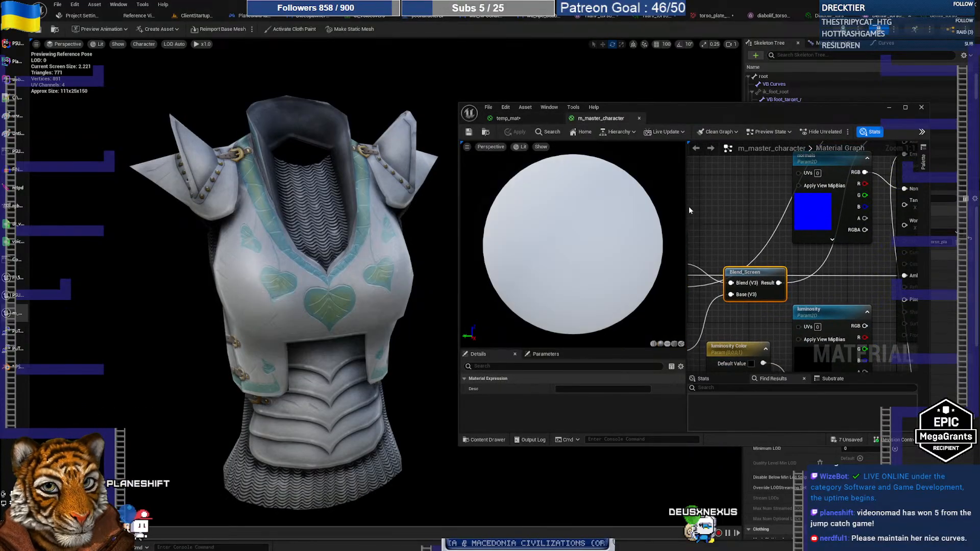
pyautogui.moveTo(687, 209); pyautogui.dragTo(582, 206)
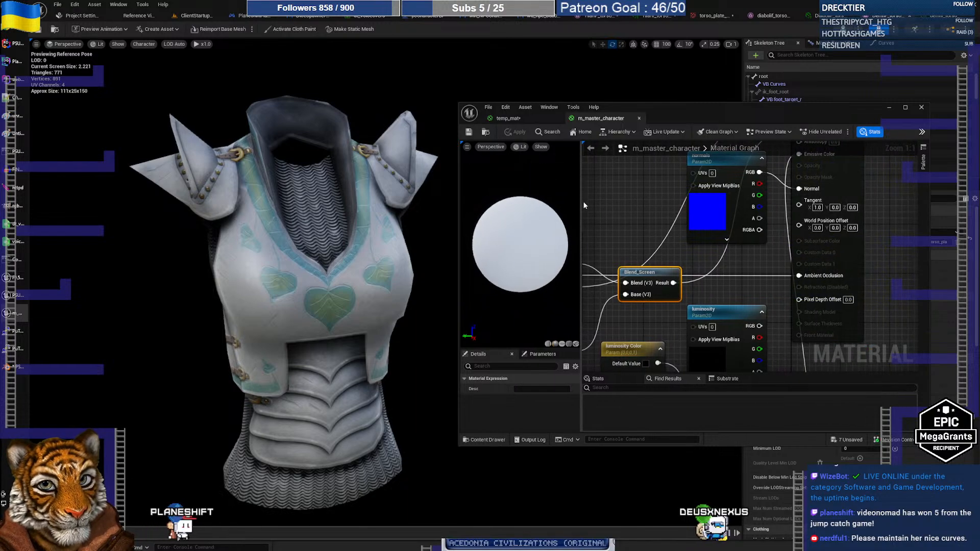
pyautogui.moveTo(674, 247); pyautogui.dragTo(727, 276, button='right')
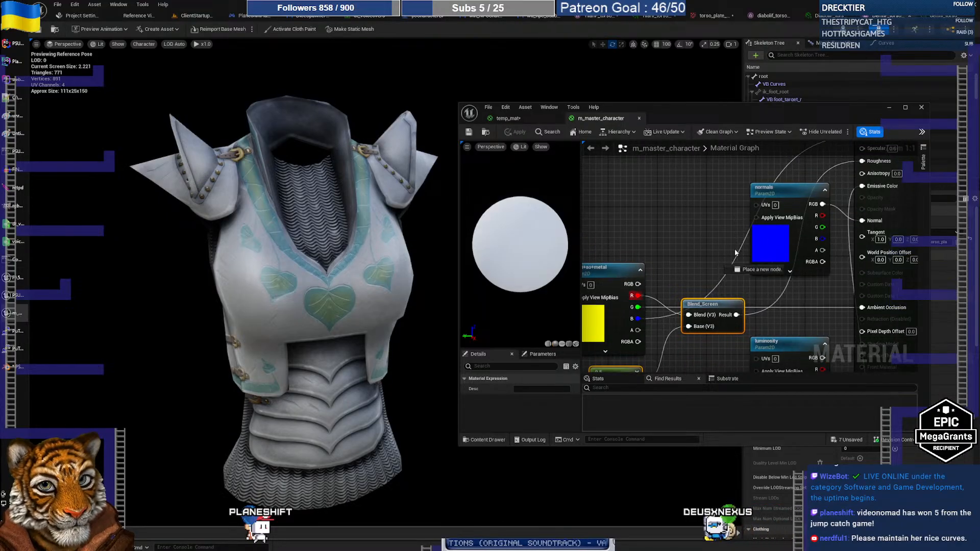
pyautogui.moveTo(861, 164); pyautogui.dragTo(862, 161)
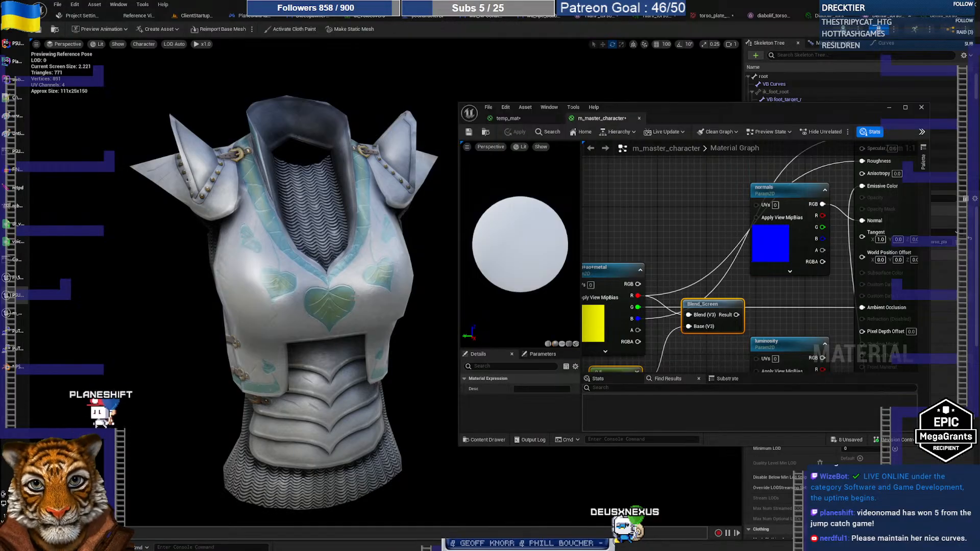
# Step: Clear the material editor from the DermF torso-plate mesh and examine the armor's reflections from the front and side
pyautogui.keyDown('alt'); pyautogui.moveTo(343, 246); pyautogui.dragTo(383, 242); pyautogui.keyUp('alt')
pyautogui.moveTo(383, 243); pyautogui.dragTo(319, 244, button='right')
pyautogui.scroll(-1, 357, 242)
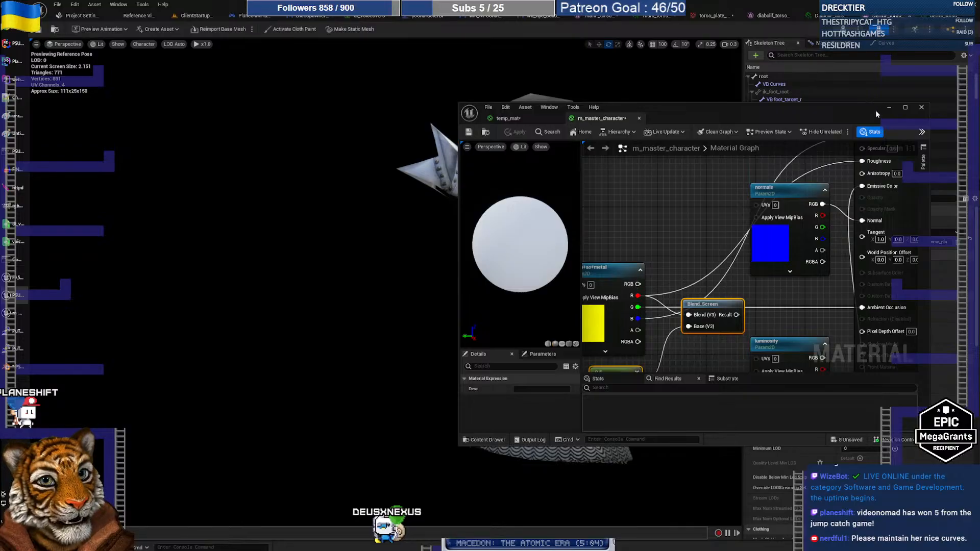
pyautogui.click(888, 108)
pyautogui.keyDown('alt'); pyautogui.moveTo(541, 229); pyautogui.dragTo(66, 260); pyautogui.keyUp('alt')
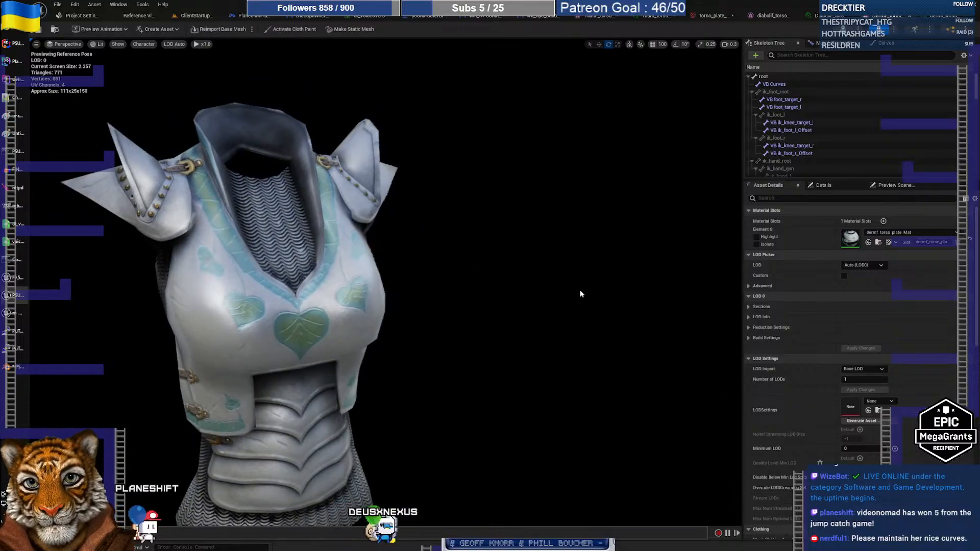
pyautogui.keyDown('alt'); pyautogui.moveTo(423, 245); pyautogui.dragTo(480, 247); pyautogui.keyUp('alt')
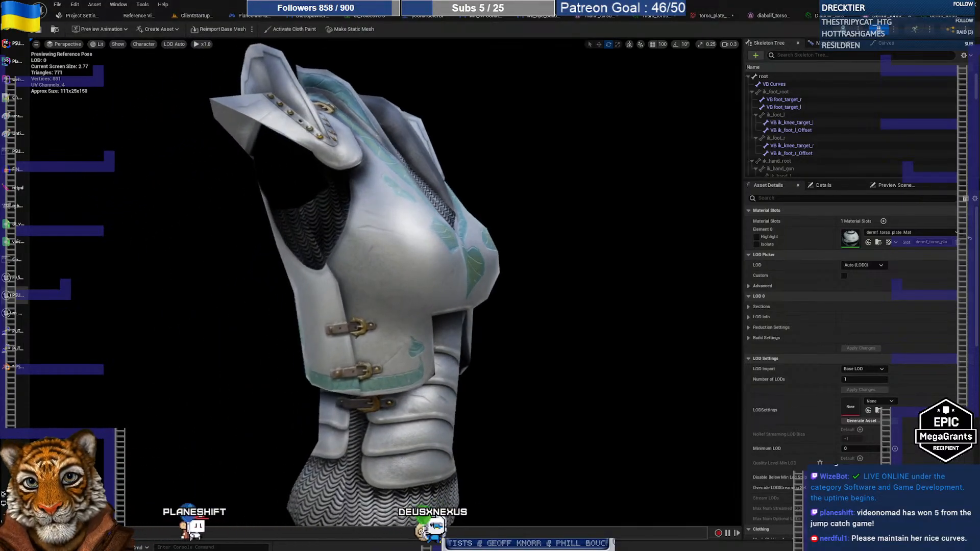
# Step: Return to the ClientStartup level and search the Characters content folder for "ram"
pyautogui.keyDown('alt'); pyautogui.moveTo(440, 274); pyautogui.dragTo(507, 275); pyautogui.keyUp('alt')
pyautogui.moveTo(440, 274); pyautogui.dragTo(478, 248, button='right')
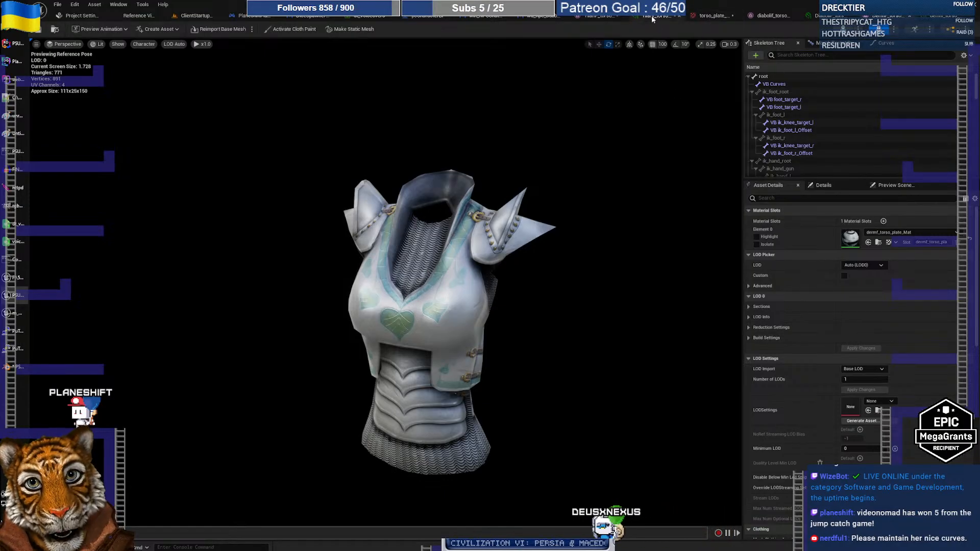
pyautogui.click(193, 15)
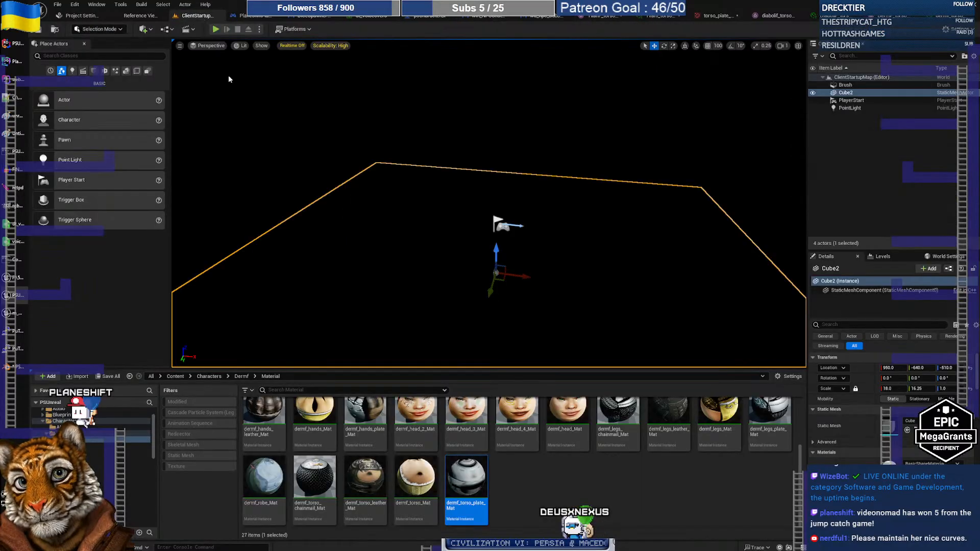
pyautogui.click(67, 422)
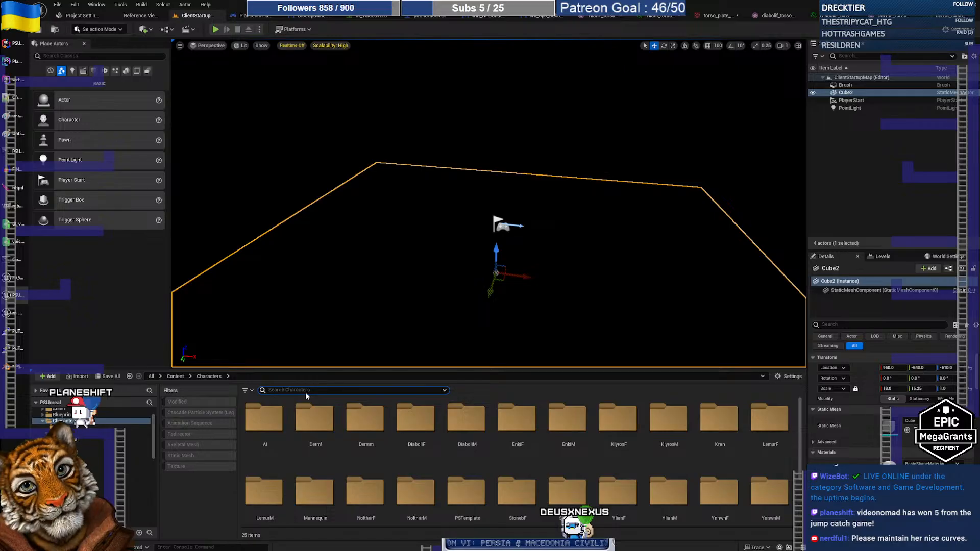
pyautogui.write('ram')
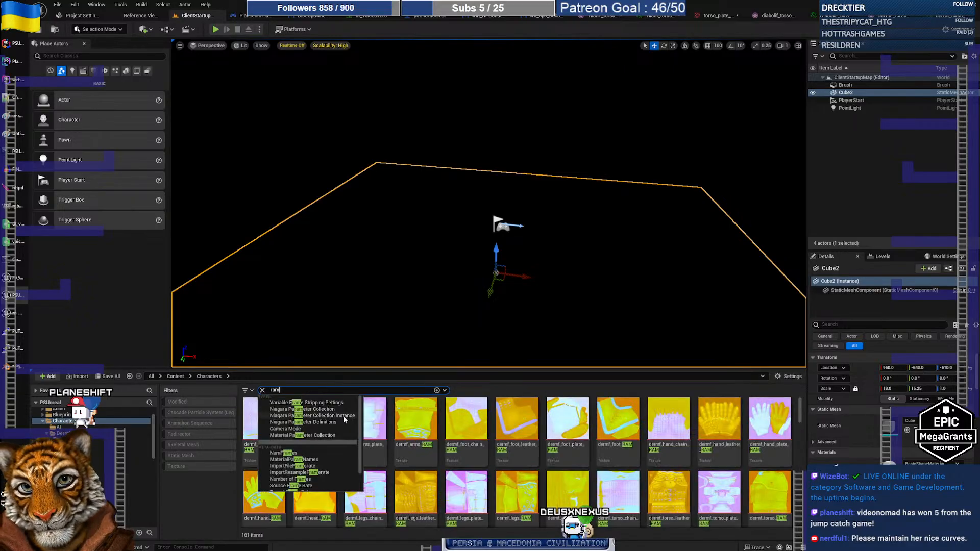
# Step: Look through the RAM textures found for the different character races
pyautogui.scroll(-1, 545, 454)
pyautogui.scroll(-5, 545, 454)
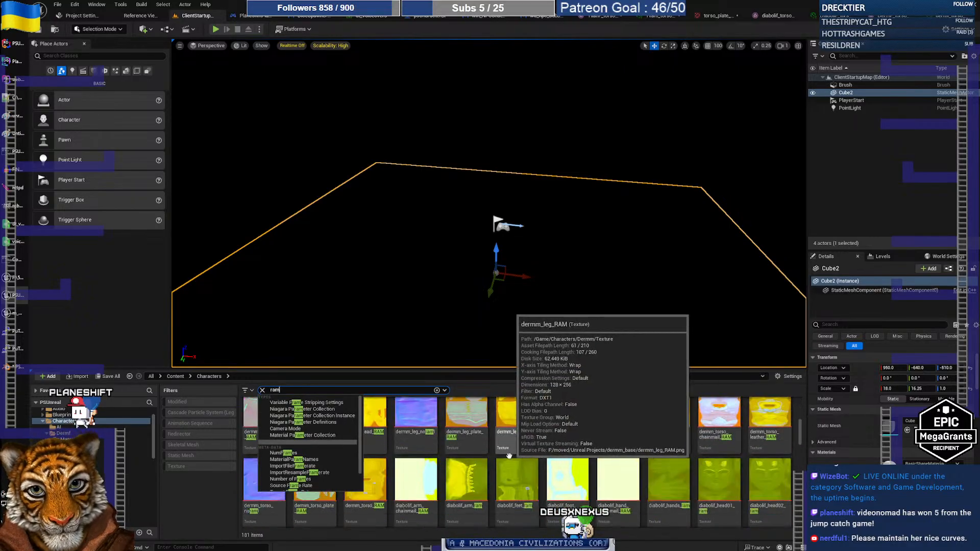
pyautogui.scroll(-3, 495, 461)
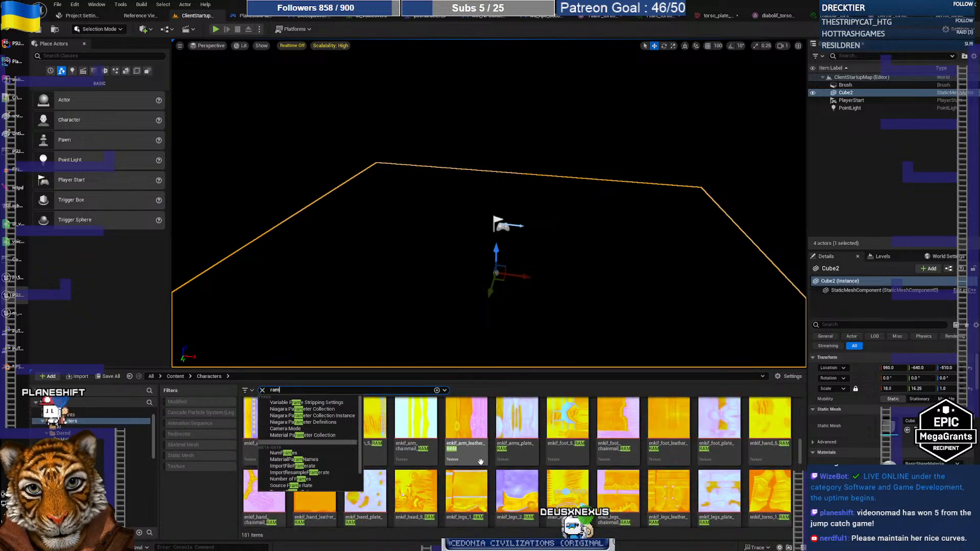
pyautogui.scroll(3, 480, 462)
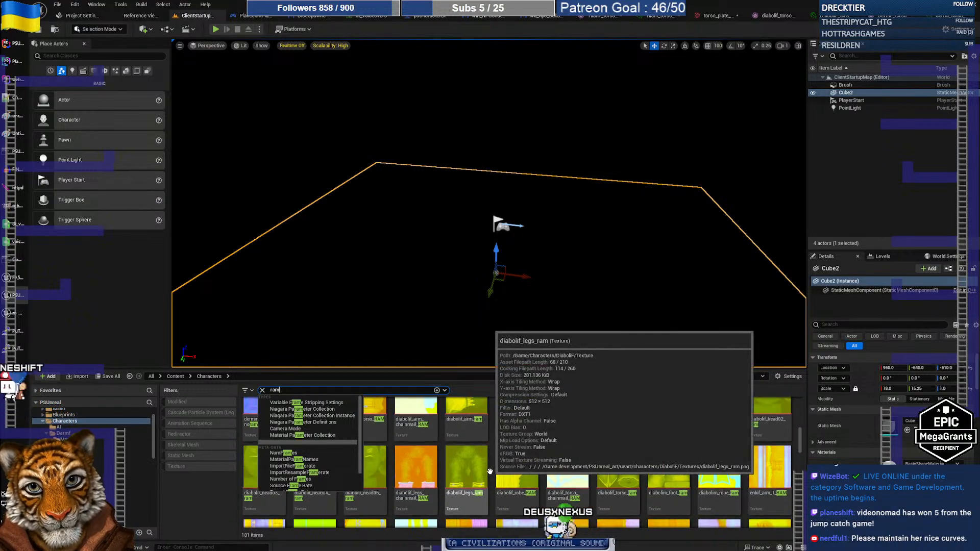
pyautogui.scroll(-1, 490, 469)
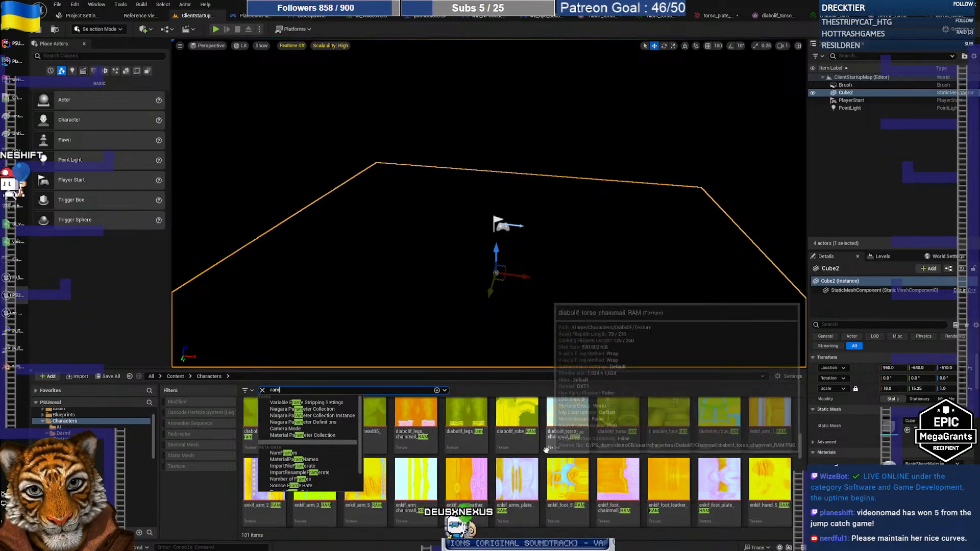
pyautogui.scroll(-2, 515, 449)
pyautogui.scroll(-2, 502, 445)
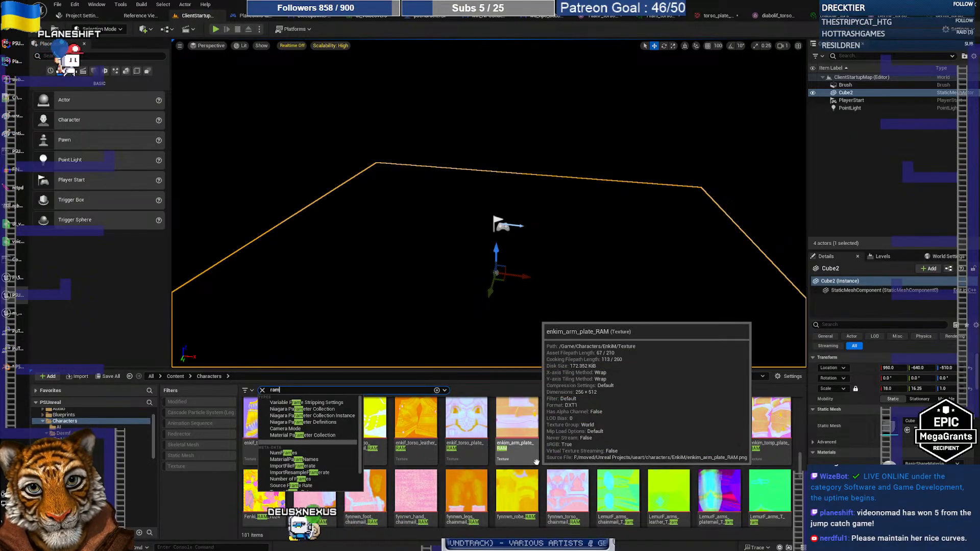
pyautogui.scroll(-2, 531, 459)
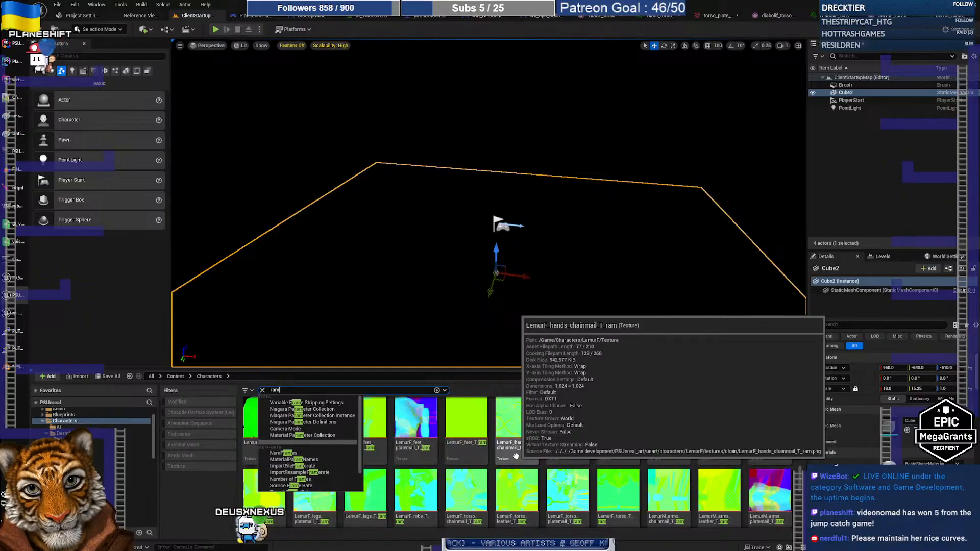
pyautogui.scroll(-2, 516, 456)
pyautogui.scroll(-3, 516, 456)
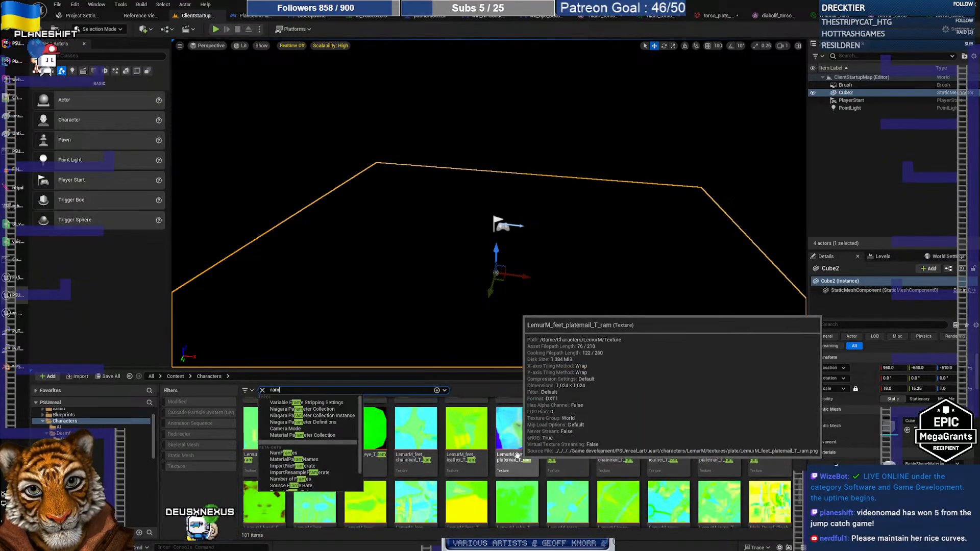
pyautogui.scroll(-3, 517, 455)
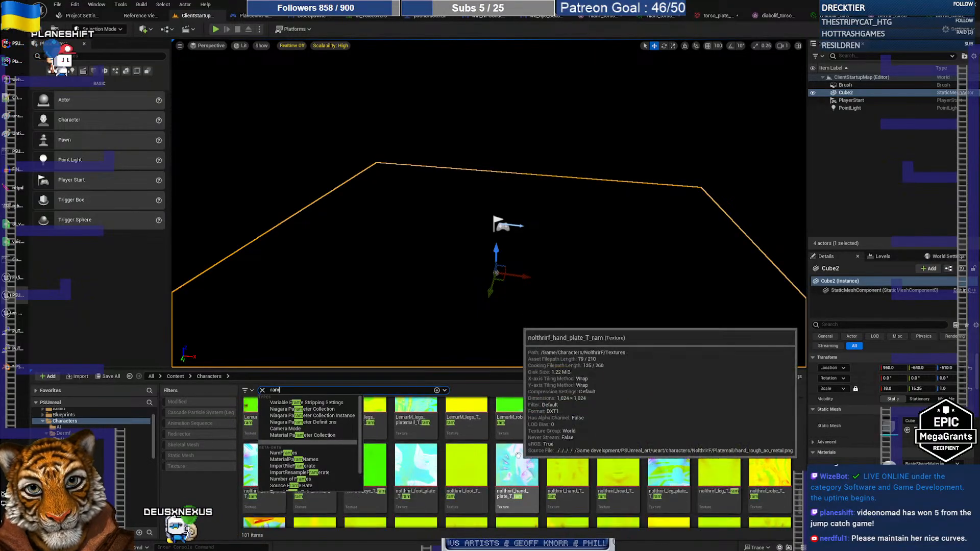
pyautogui.scroll(-3, 518, 455)
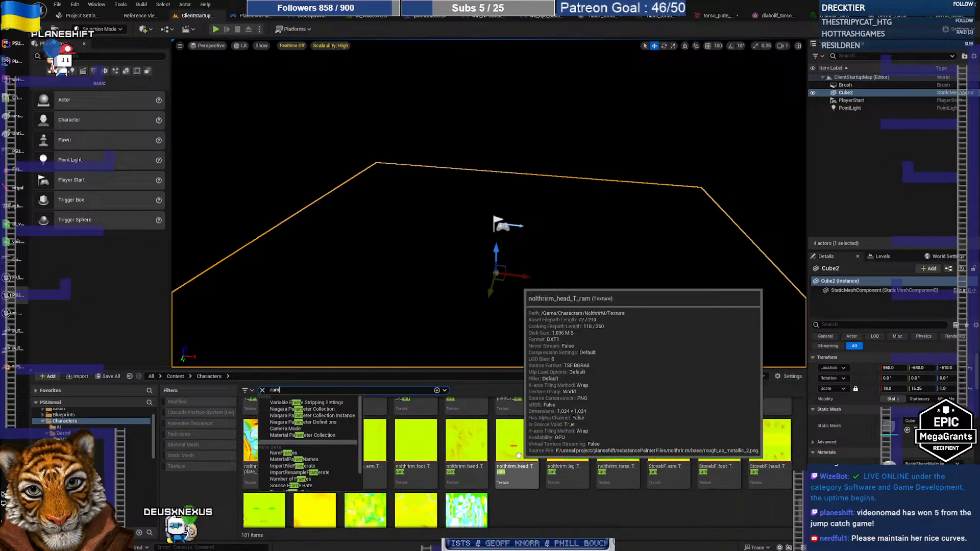
pyautogui.scroll(2, 529, 494)
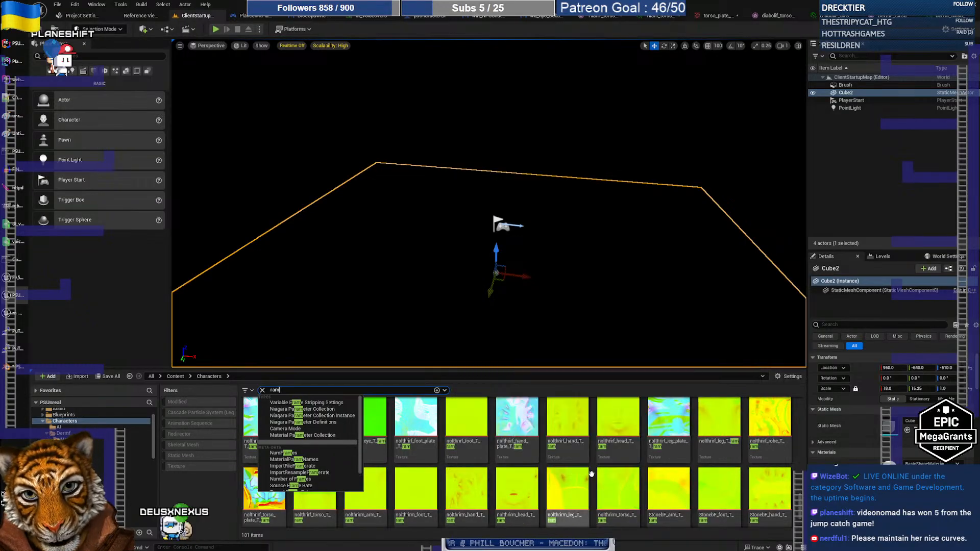
pyautogui.moveTo(591, 473)
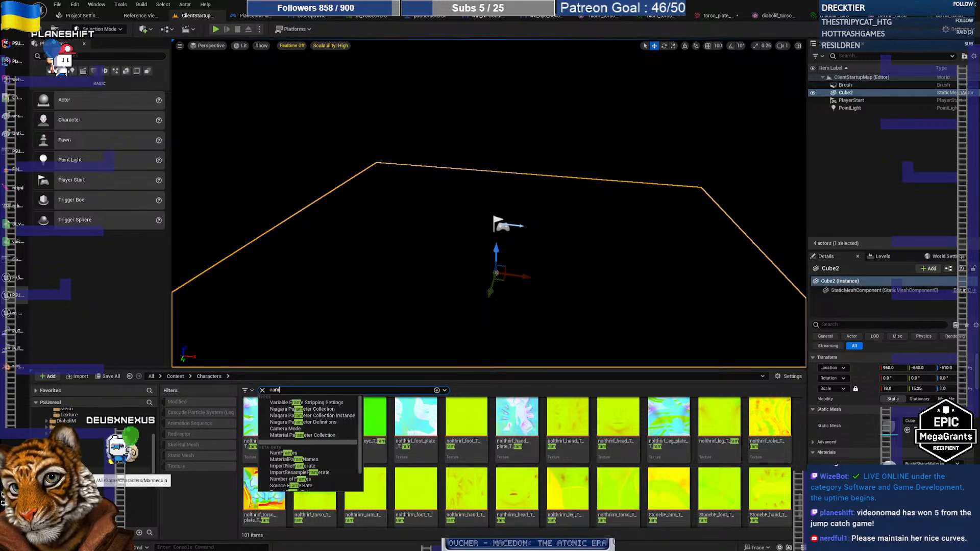
# Step: Show the unfiltered Mesh folder of NolthrirF and open its torso plate skeletal mesh
pyautogui.click(145, 473)
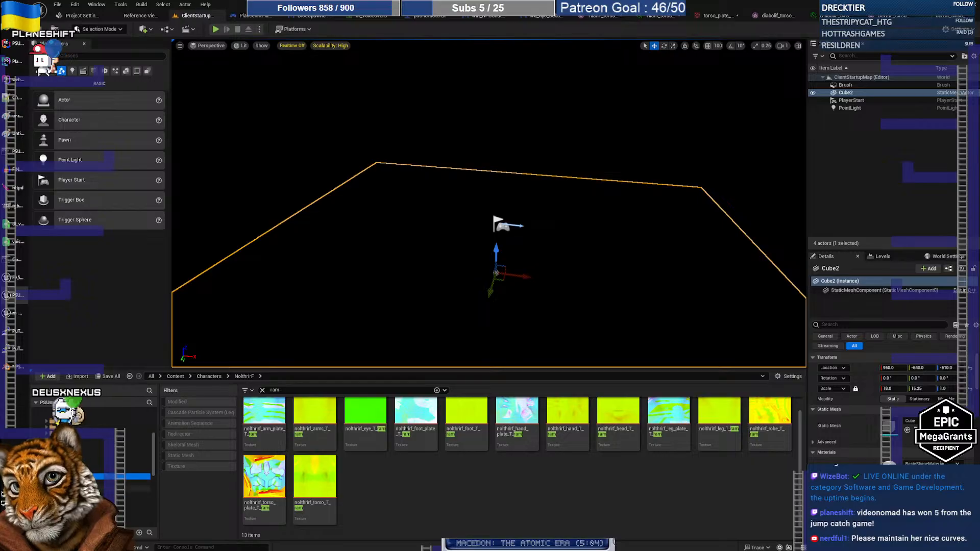
pyautogui.click(140, 488)
pyautogui.click(263, 390)
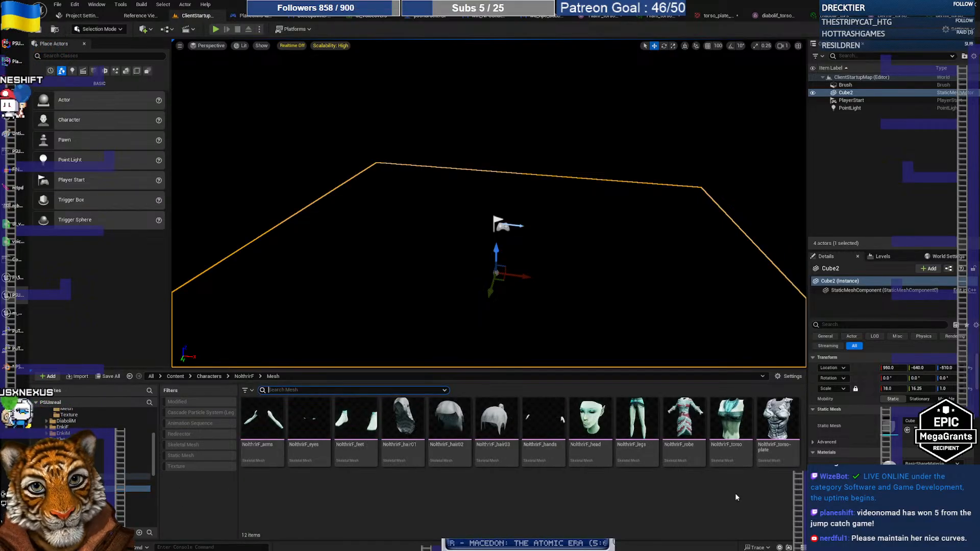
pyautogui.doubleClick(775, 427)
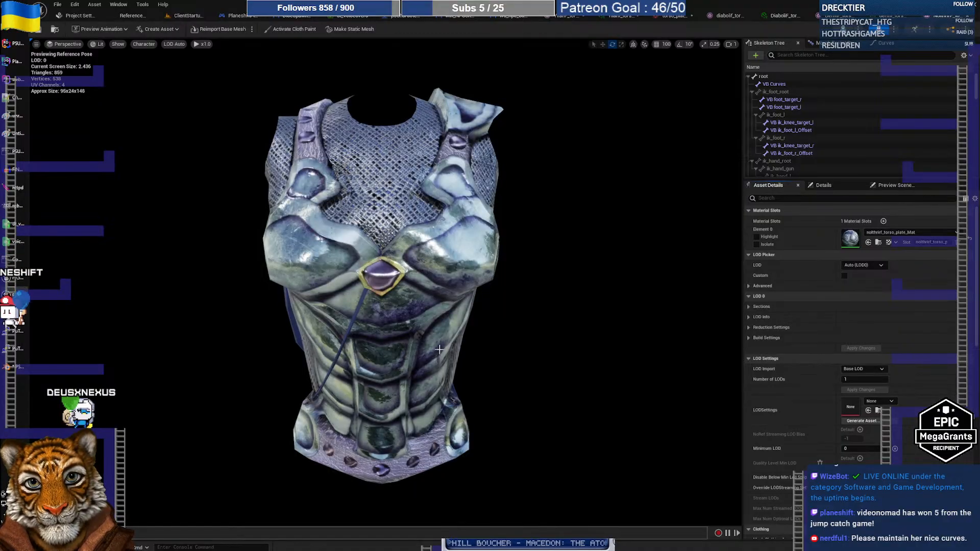
# Step: Examine the NolthrirF torso plate's surface shading from the front, back and side
pyautogui.moveTo(439, 350)
pyautogui.mouseDown()
pyautogui.moveTo(426, 298)
pyautogui.moveTo(443, 295)
pyautogui.moveTo(449, 357)
pyautogui.moveTo(392, 306)
pyautogui.moveTo(409, 352)
pyautogui.moveTo(423, 349)
pyautogui.moveTo(436, 306)
pyautogui.moveTo(440, 368)
pyautogui.mouseUp()
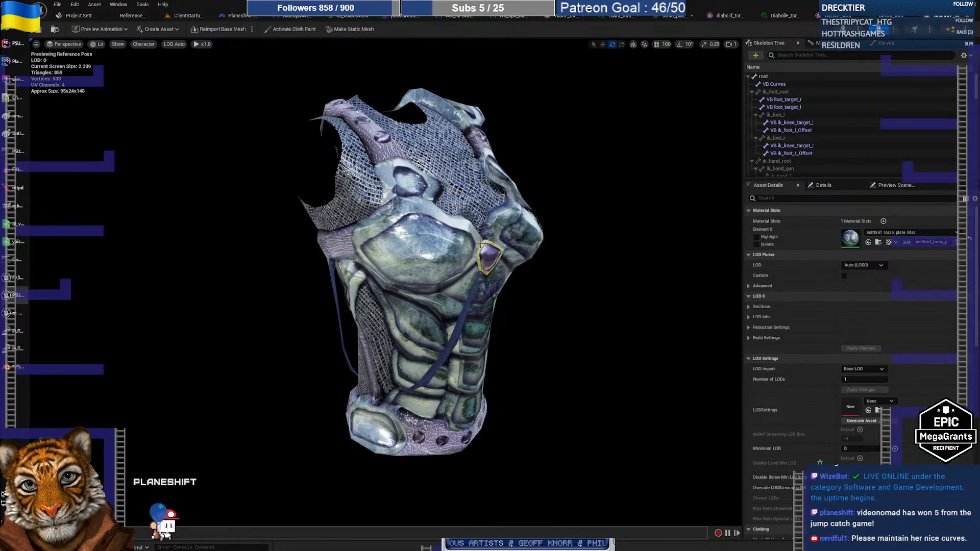
pyautogui.moveTo(406, 280); pyautogui.dragTo(435, 244)
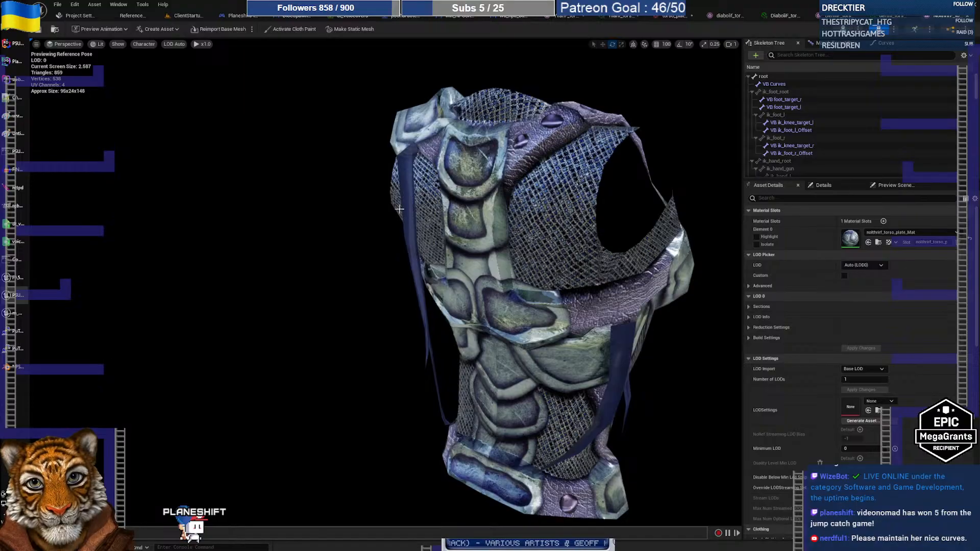
pyautogui.keyDown('alt'); pyautogui.moveTo(533, 245); pyautogui.dragTo(505, 250); pyautogui.keyUp('alt')
pyautogui.scroll(3, 534, 246)
pyautogui.scroll(-3, 533, 246)
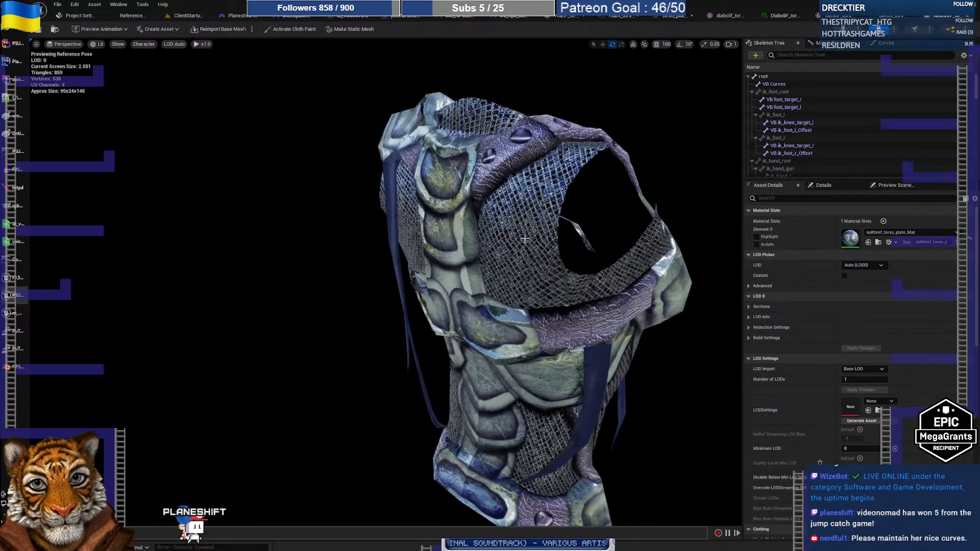
pyautogui.keyDown('alt'); pyautogui.moveTo(512, 210); pyautogui.dragTo(663, 190); pyautogui.keyUp('alt')
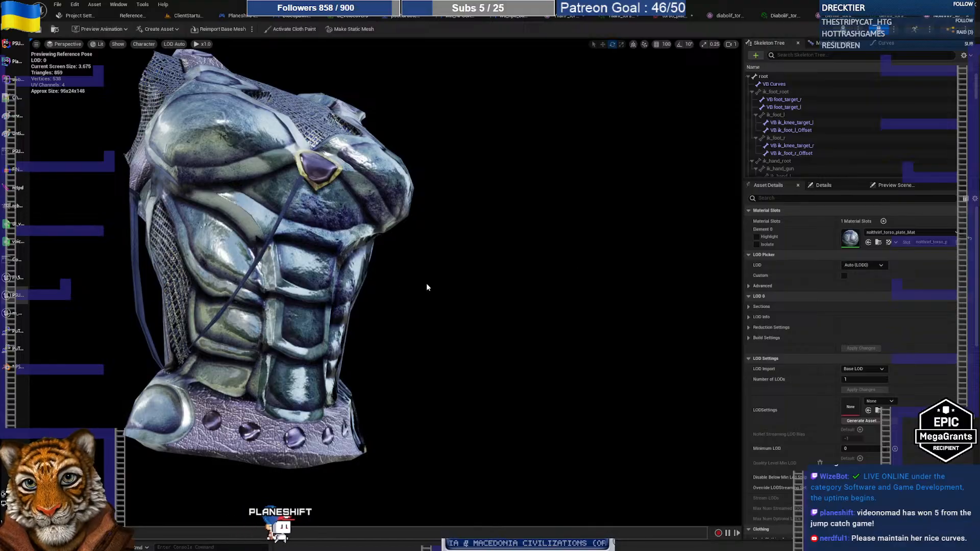
pyautogui.moveTo(426, 284)
pyautogui.keyDown('alt'); pyautogui.mouseDown()
pyautogui.moveTo(378, 304)
pyautogui.moveTo(503, 271)
pyautogui.moveTo(449, 278)
pyautogui.mouseUp(); pyautogui.keyUp('alt')
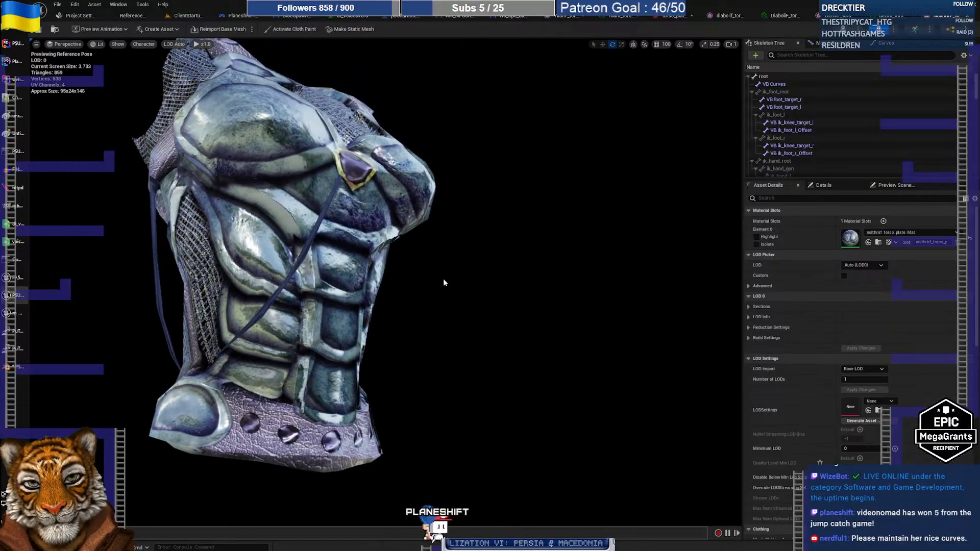
# Step: In the m_master_character material graph, connect the Blend_Screen node's Result to the Roughness input and check the torso plate
pyautogui.click(17, 312)
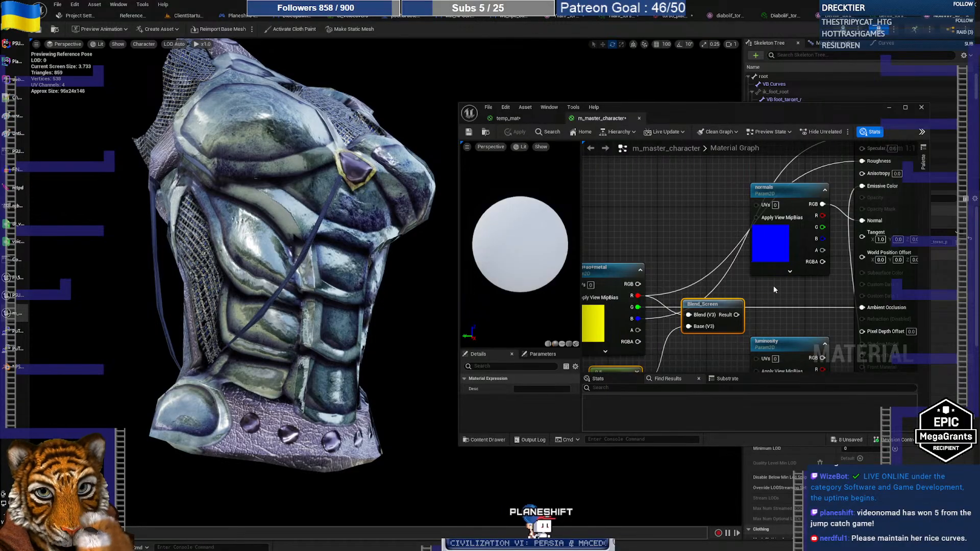
pyautogui.moveTo(773, 289); pyautogui.dragTo(662, 308, button='right')
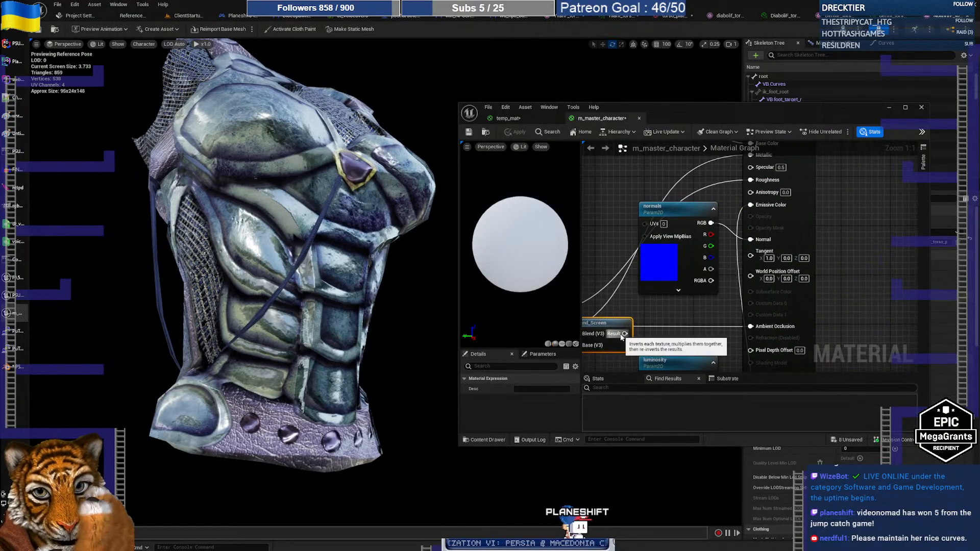
pyautogui.moveTo(625, 333); pyautogui.dragTo(810, 203)
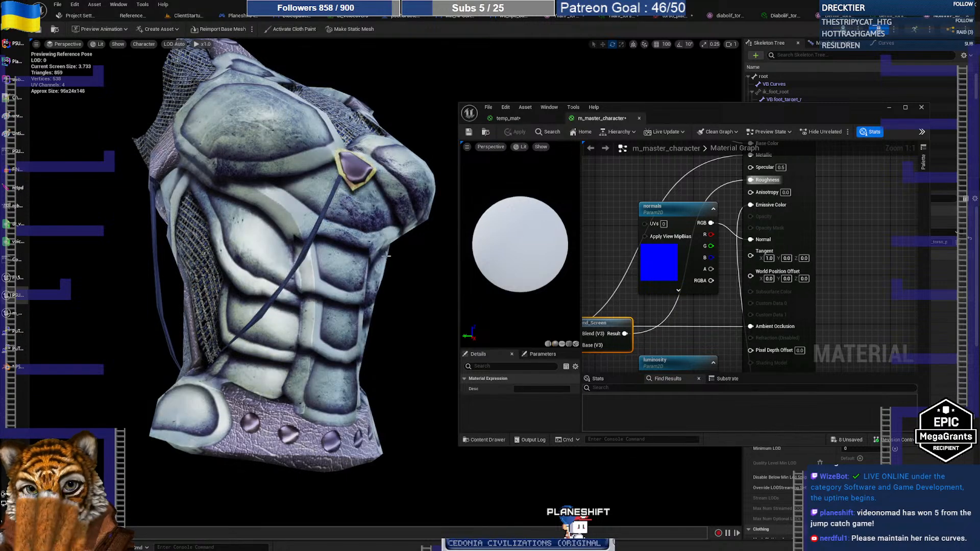
pyautogui.moveTo(337, 259)
pyautogui.keyDown('alt'); pyautogui.mouseDown()
pyautogui.moveTo(168, 316)
pyautogui.moveTo(299, 298)
pyautogui.moveTo(295, 331)
pyautogui.moveTo(489, 306)
pyautogui.moveTo(487, 314)
pyautogui.moveTo(410, 319)
pyautogui.moveTo(337, 259)
pyautogui.mouseUp(); pyautogui.keyUp('alt')
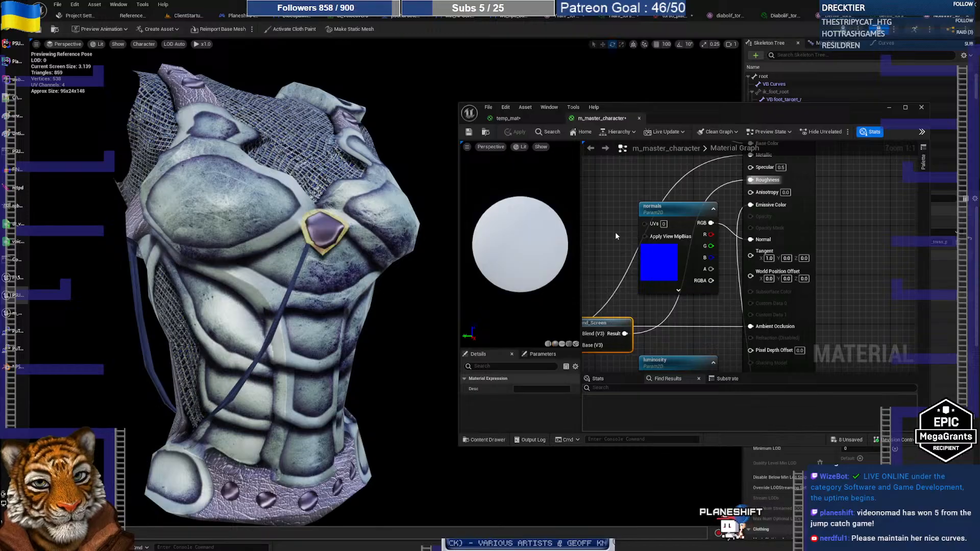
# Step: Maximize the material editor and move the normals and Blend_Screen nodes apart so the roughness wiring is easy to read
pyautogui.moveTo(616, 236); pyautogui.dragTo(689, 212, button='right')
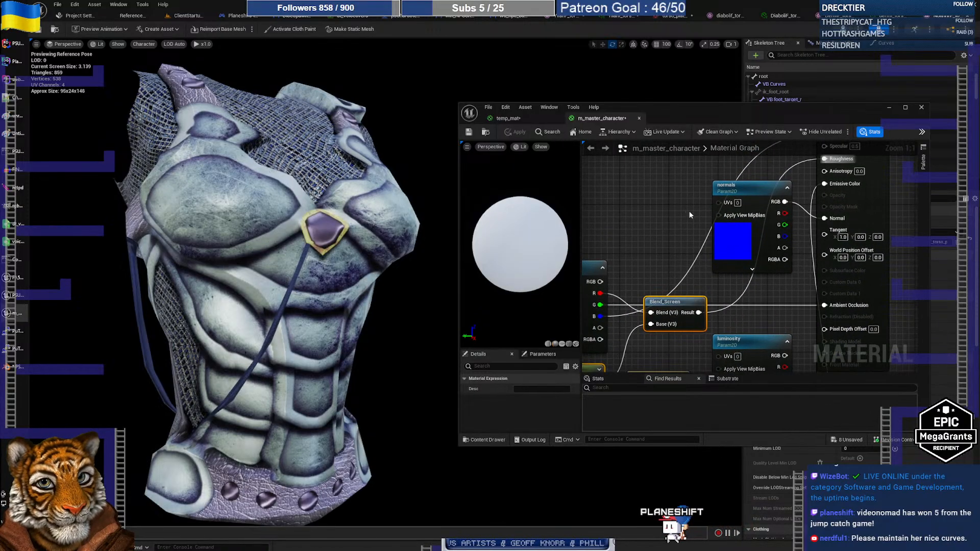
pyautogui.doubleClick(678, 112)
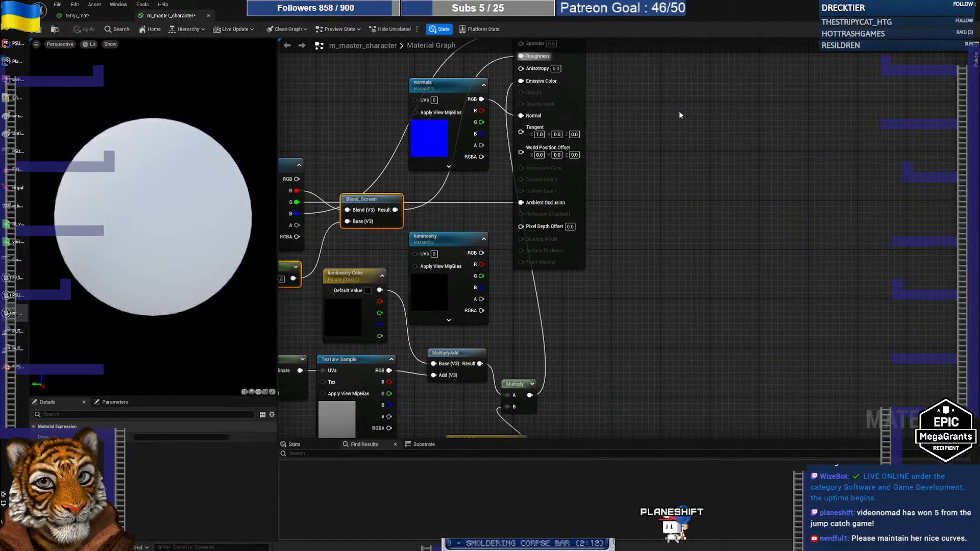
pyautogui.moveTo(638, 182); pyautogui.dragTo(825, 269, button='right')
pyautogui.moveTo(638, 171); pyautogui.dragTo(505, 133)
pyautogui.moveTo(622, 236); pyautogui.dragTo(605, 233, button='right')
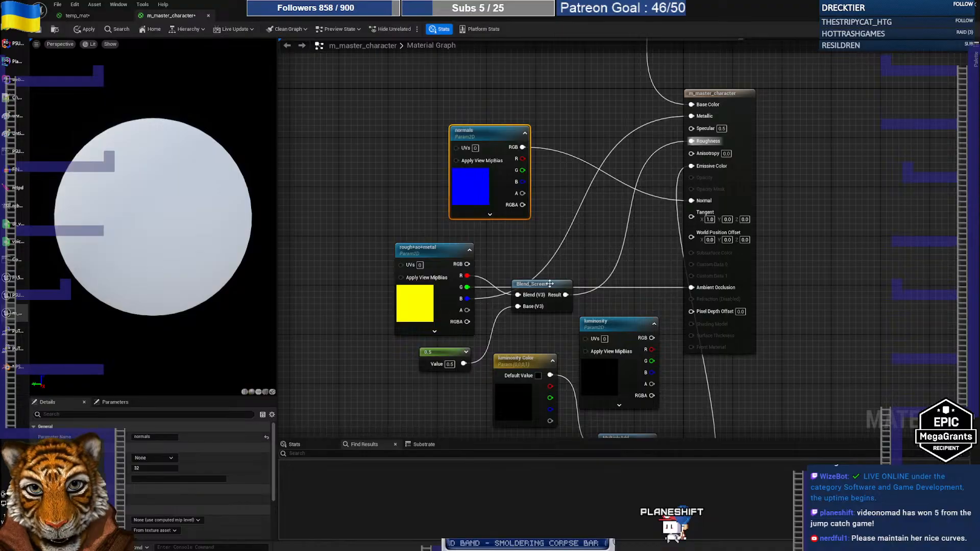
pyautogui.moveTo(550, 284); pyautogui.dragTo(617, 234)
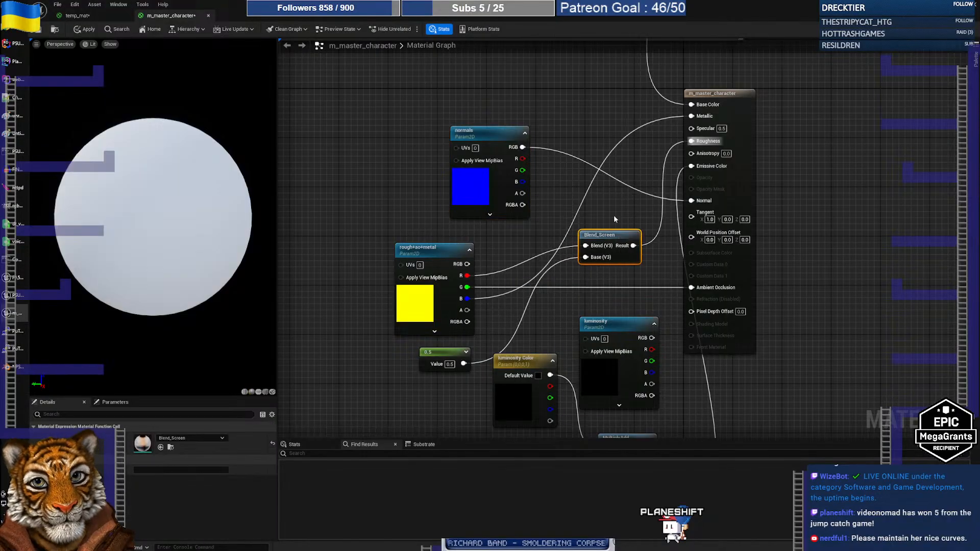
# Step: Capture a snip of the material graph around the main node and open it in Snip & Sketch
pyautogui.press('super+shift+s')
pyautogui.moveTo(376, 67); pyautogui.dragTo(774, 398)
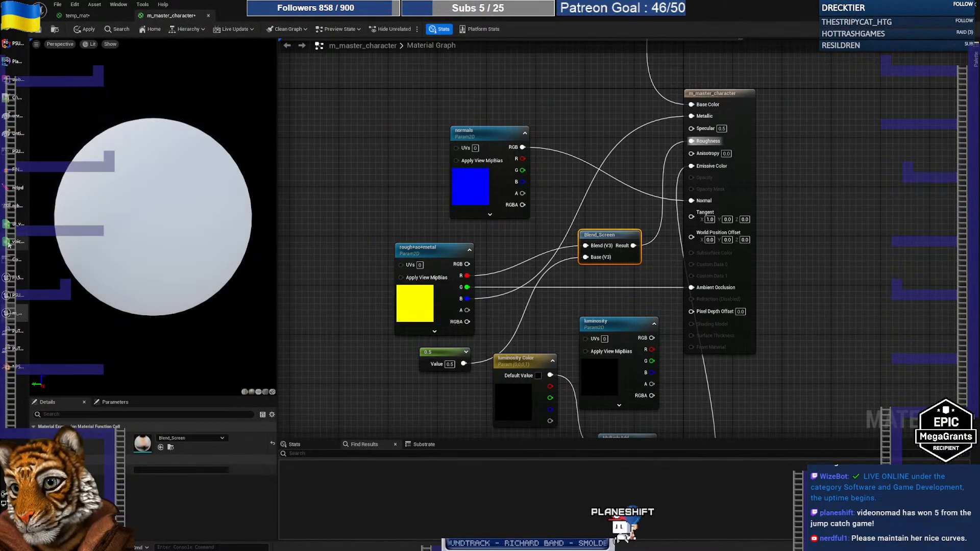
pyautogui.click(884, 460)
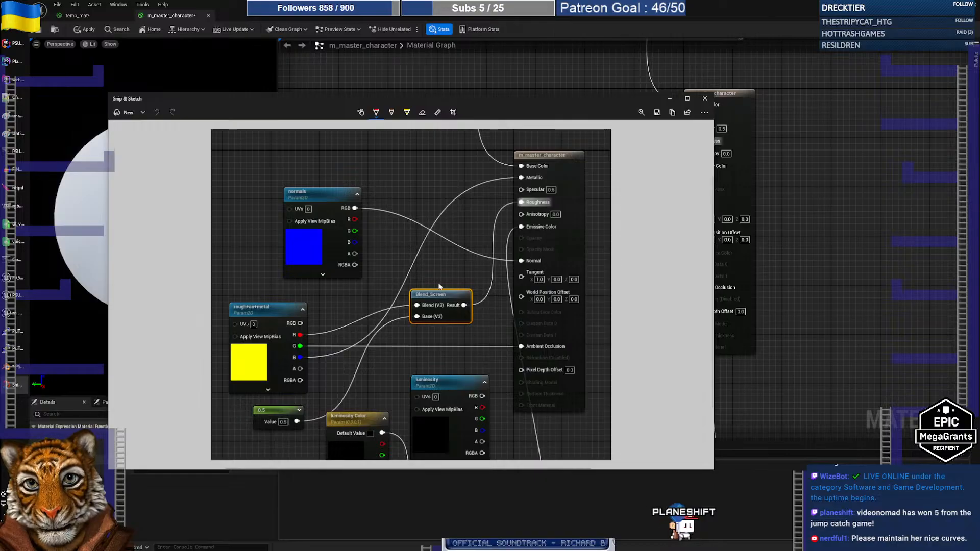
# Step: Circle the Blend_Screen node in red on the snip and save the annotated image
pyautogui.moveTo(433, 274)
pyautogui.mouseDown()
pyautogui.moveTo(392, 283)
pyautogui.moveTo(472, 330)
pyautogui.moveTo(440, 274)
pyautogui.mouseUp()
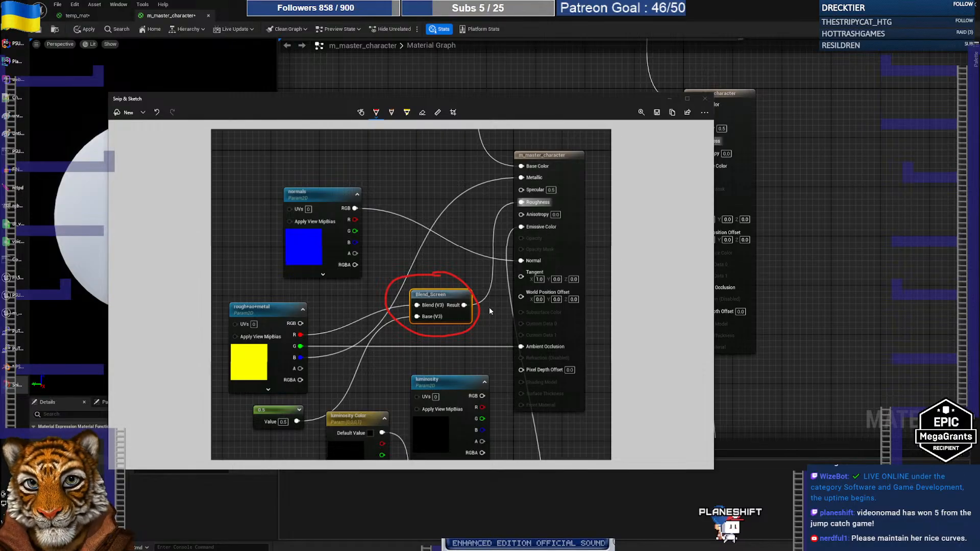
pyautogui.hotkey('ctrl', 's')
pyautogui.press('Return')
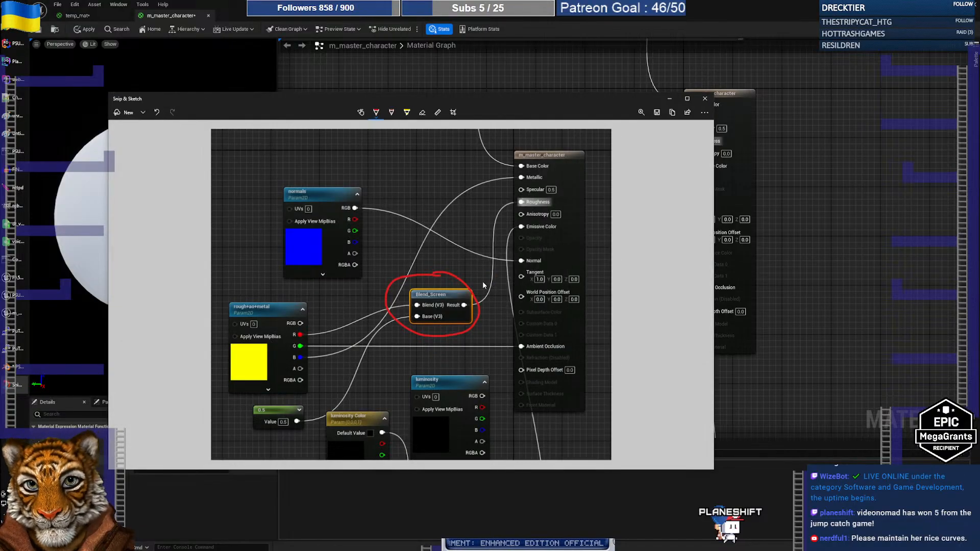
# Step: Copy the annotated snip, and comment the Blend_Screen node in the material graph with "WHY WAS THIS HERE? WAS CONNECTED TO ROUGHNESS CHANNEL"
pyautogui.hotkey('ctrl', 'c')
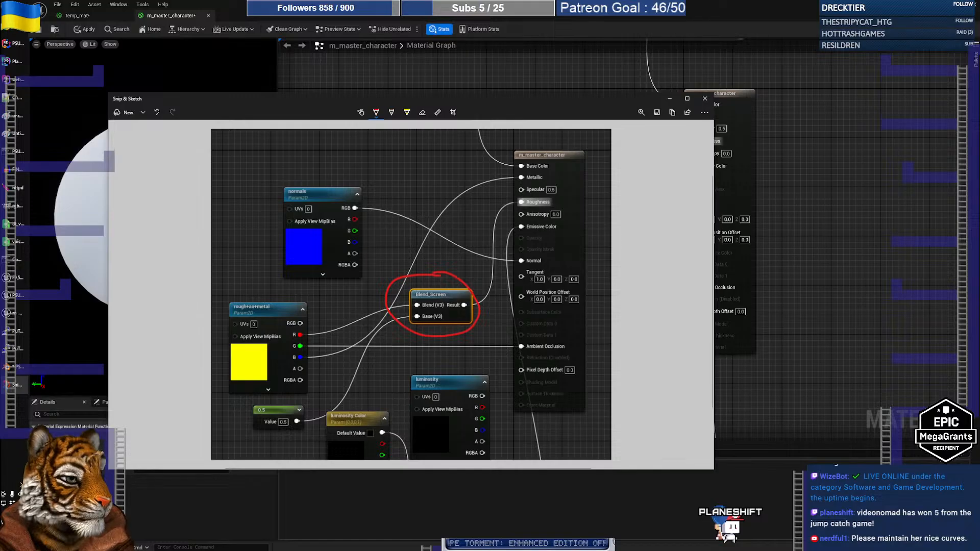
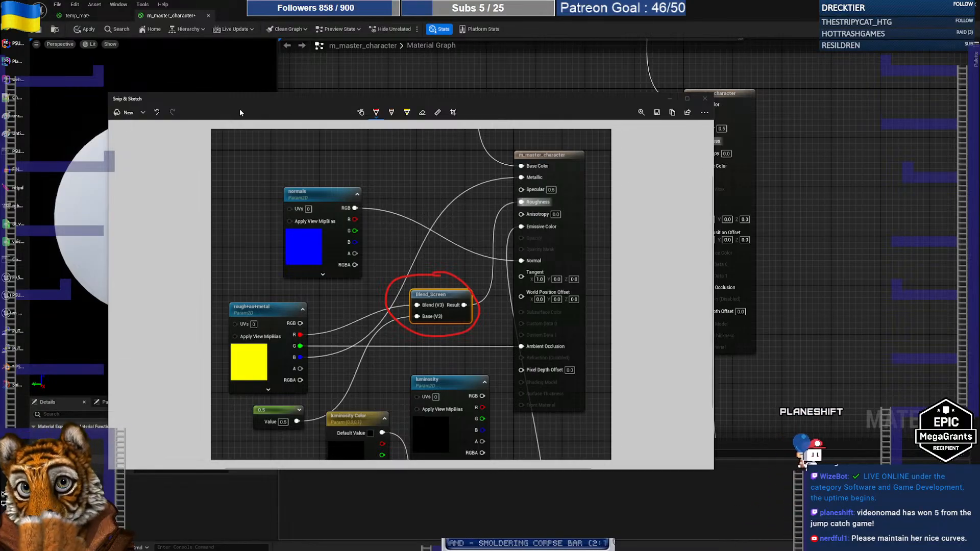
pyautogui.click(204, 77)
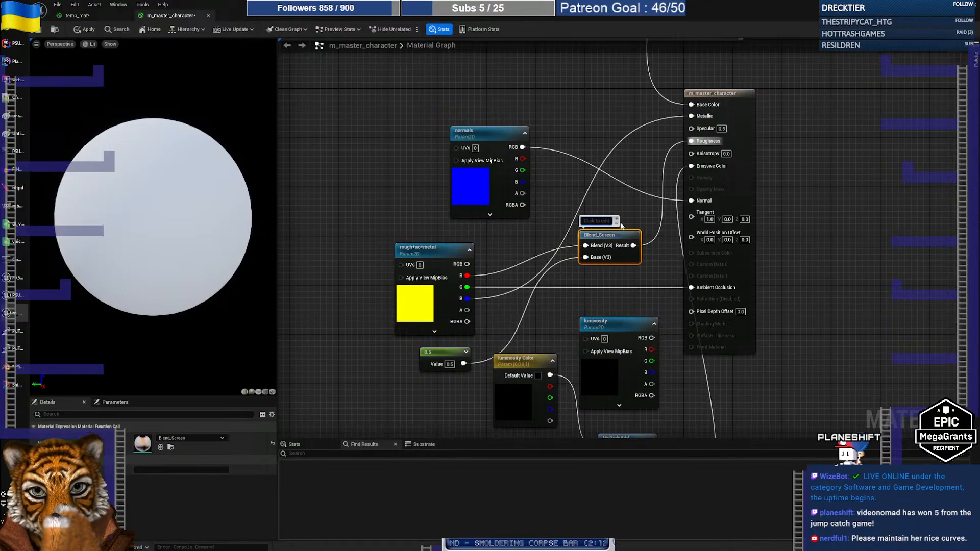
pyautogui.write('WHY WAS THIS HERE?')
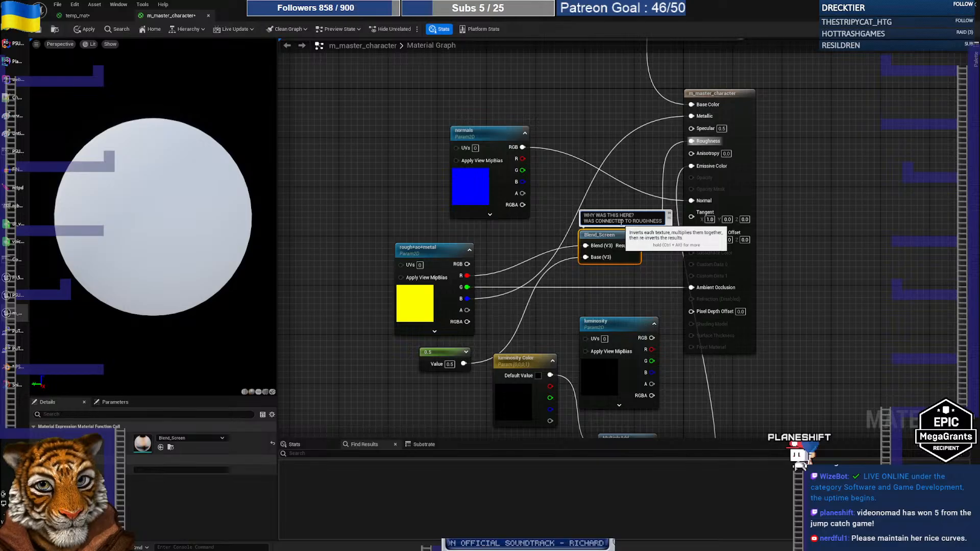
pyautogui.hotkey('shift', 'Return')
pyautogui.write('CV')
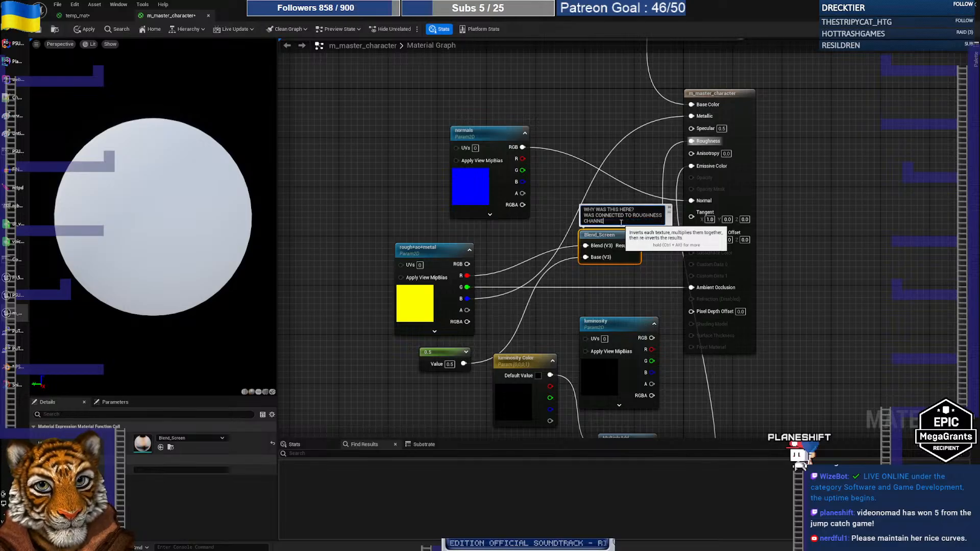
pyautogui.click(581, 306)
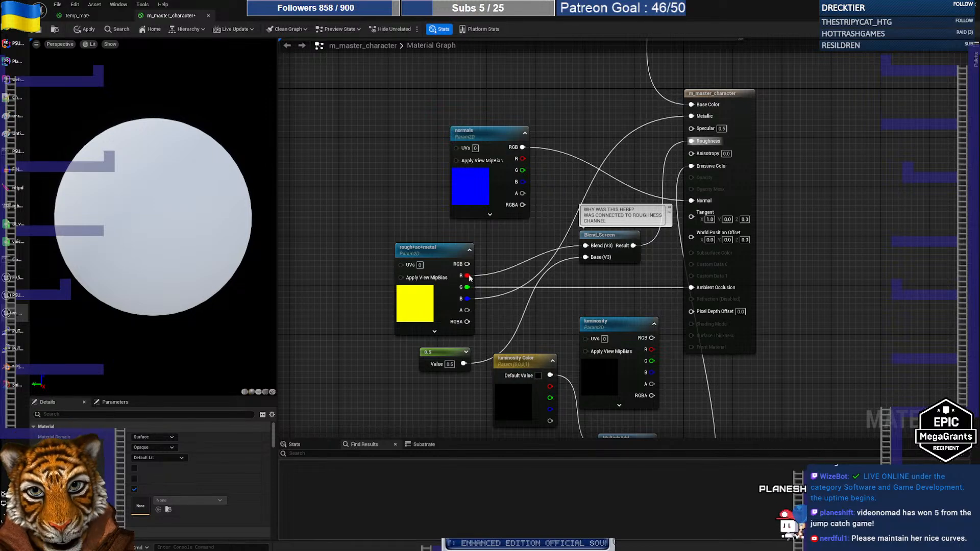
# Step: Connect the rough+ao+metal node's R output directly to Roughness, move Blend_Screen slightly lower, and save the m_master_character material
pyautogui.moveTo(466, 277); pyautogui.dragTo(690, 141)
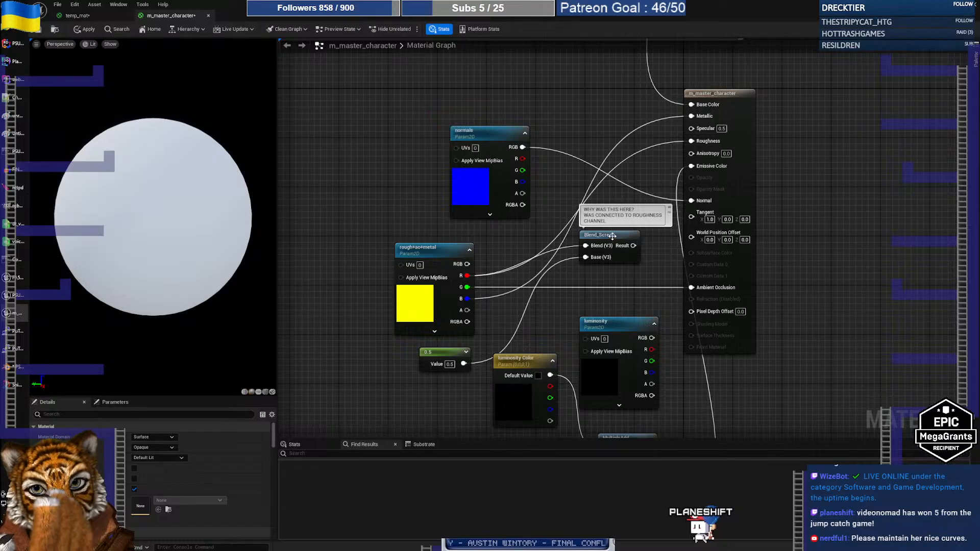
pyautogui.moveTo(610, 234); pyautogui.dragTo(610, 259)
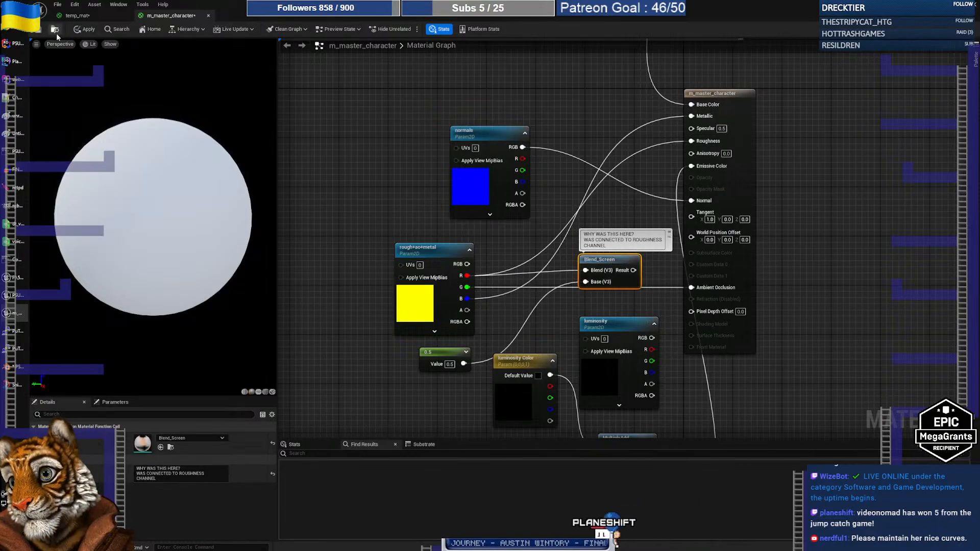
pyautogui.click(449, 350)
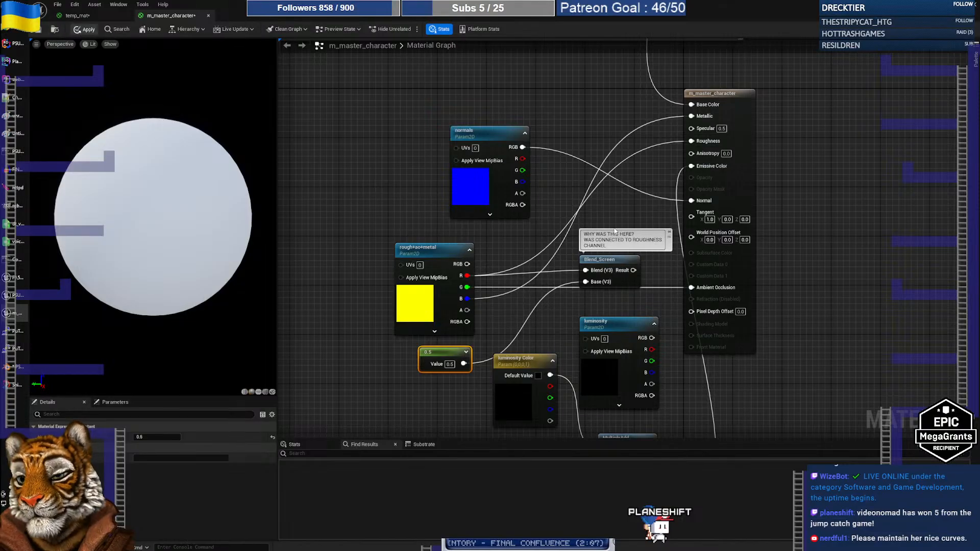
pyautogui.click(37, 31)
pyautogui.click(529, 371)
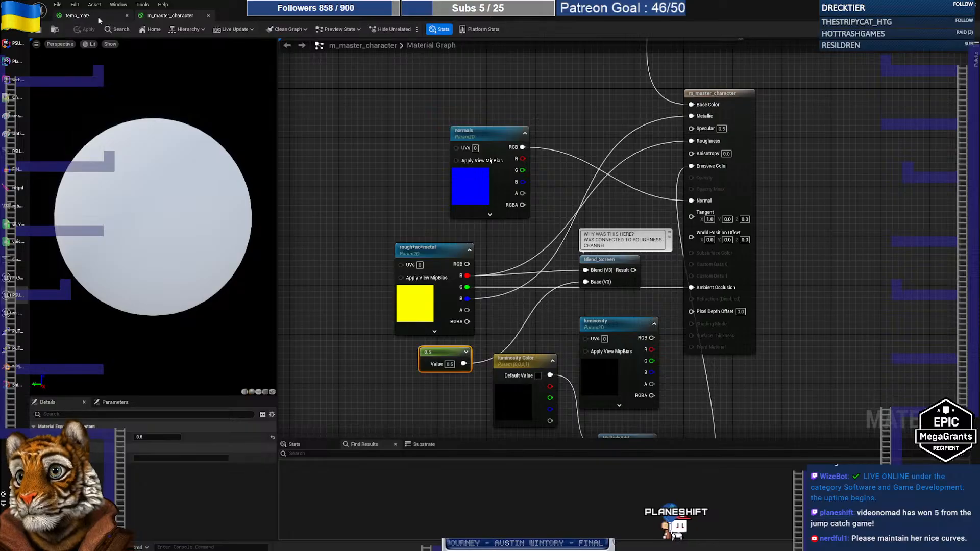
# Step: Shrink the material editor window aside and inspect the torso plate's surface reflections from several angles
pyautogui.moveTo(185, 20); pyautogui.dragTo(711, 88)
pyautogui.moveTo(388, 184); pyautogui.dragTo(153, 204)
pyautogui.moveTo(265, 245); pyautogui.dragTo(199, 265, button='right')
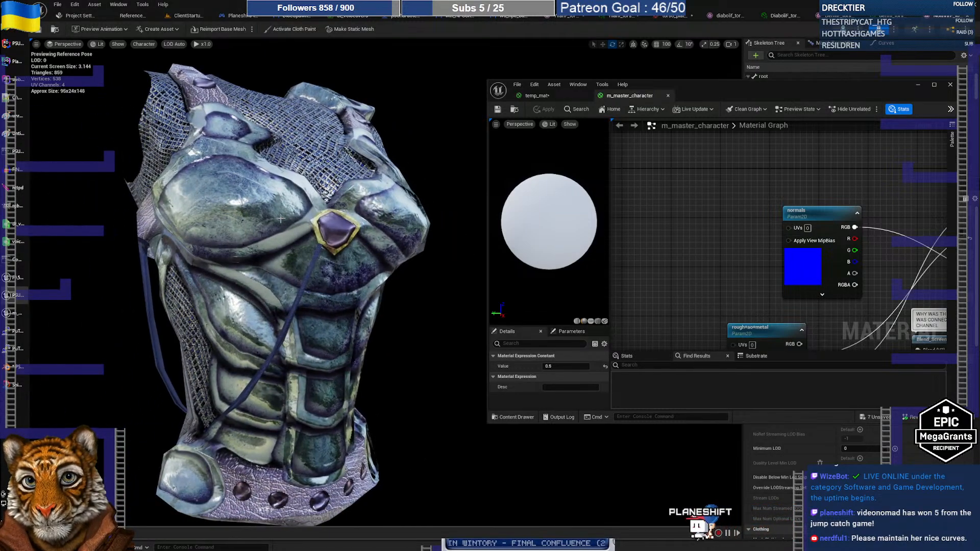
pyautogui.keyDown('alt'); pyautogui.moveTo(245, 265); pyautogui.dragTo(310, 251); pyautogui.keyUp('alt')
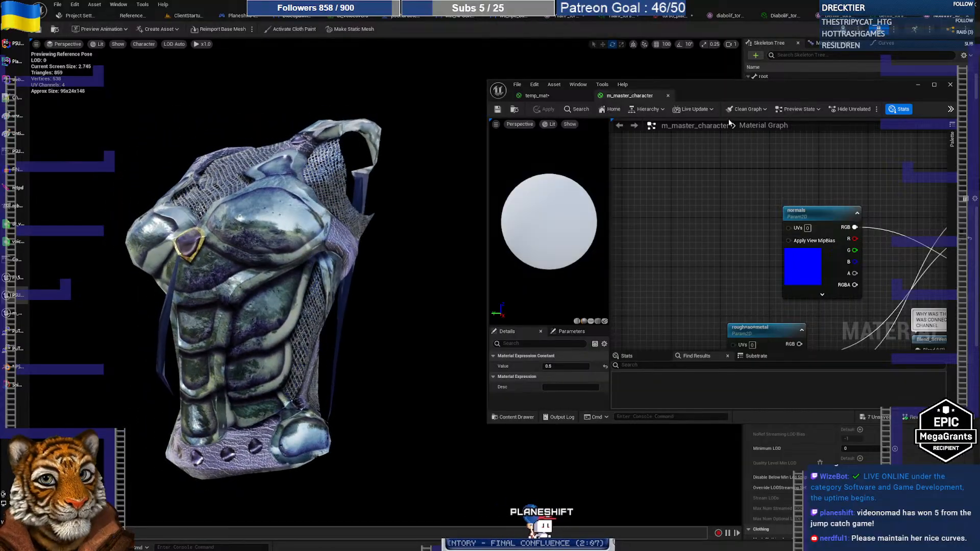
# Step: Close the material editor window and apply the pending changes to temp_mat
pyautogui.moveTo(711, 91); pyautogui.dragTo(639, 124)
pyautogui.click(480, 129)
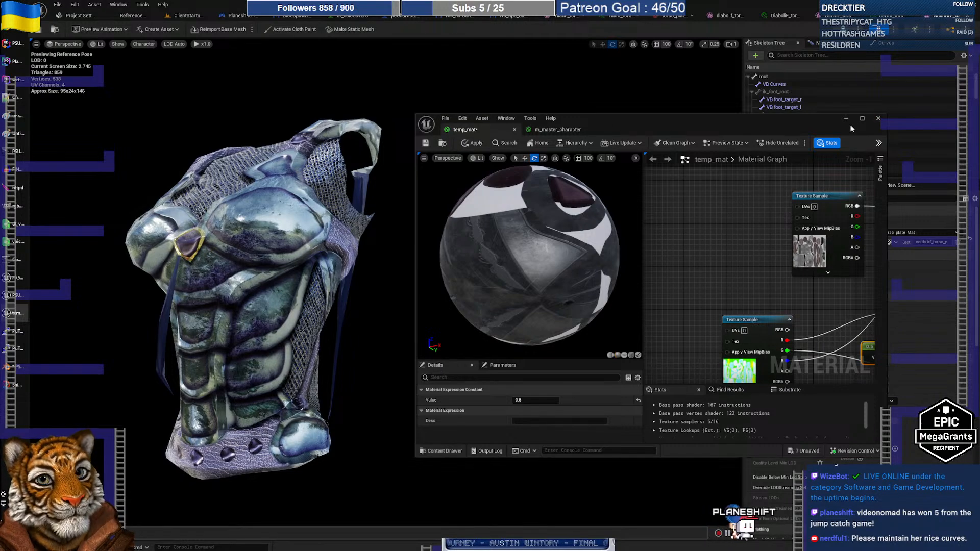
pyautogui.click(877, 118)
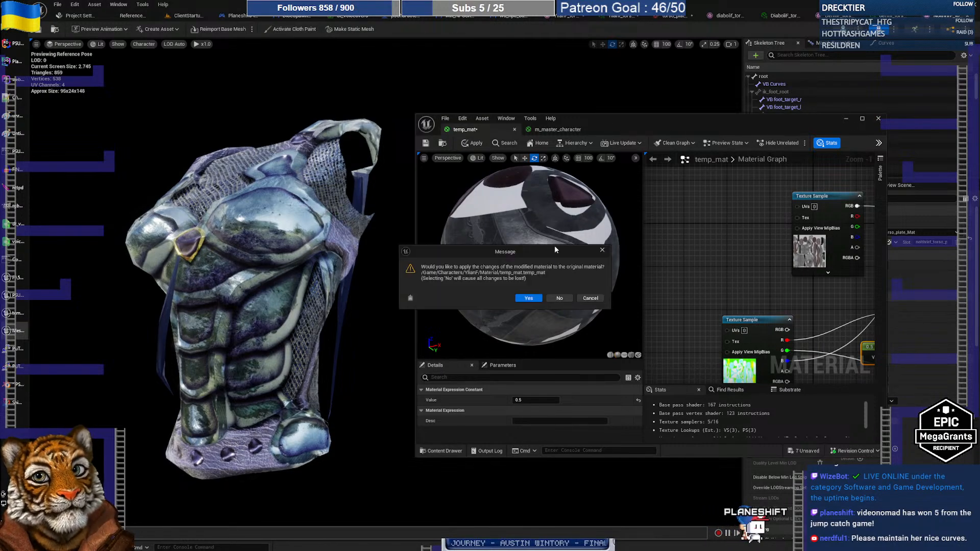
pyautogui.click(528, 298)
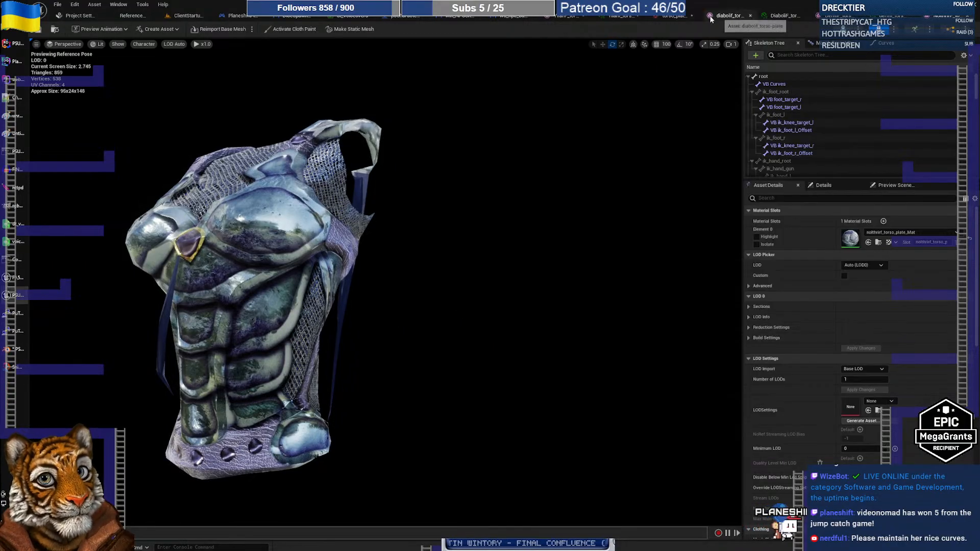
# Step: On the plate armor mesh that uses temp_mat, assign Ylianf_torso_plate_Mat to the Element 0 material slot
pyautogui.click(727, 15)
pyautogui.click(618, 16)
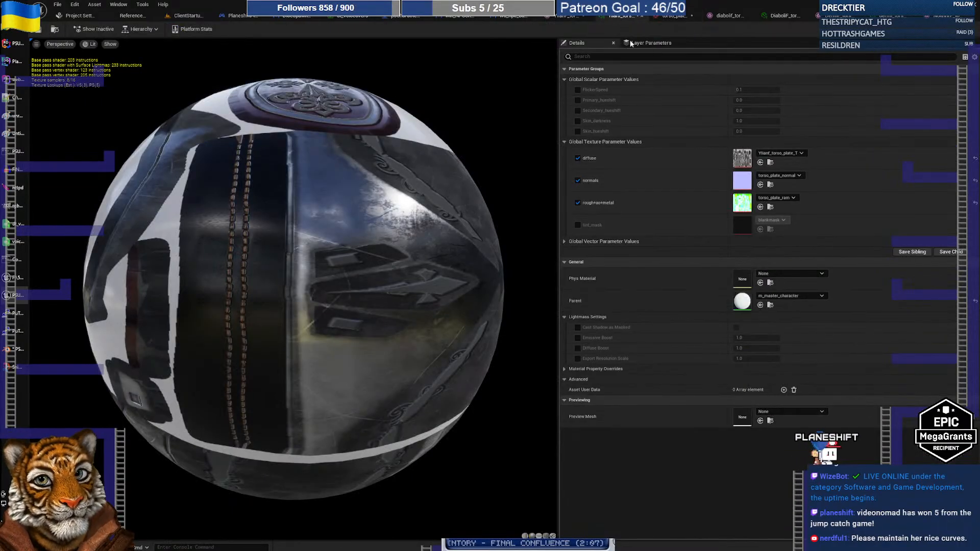
pyautogui.click(567, 16)
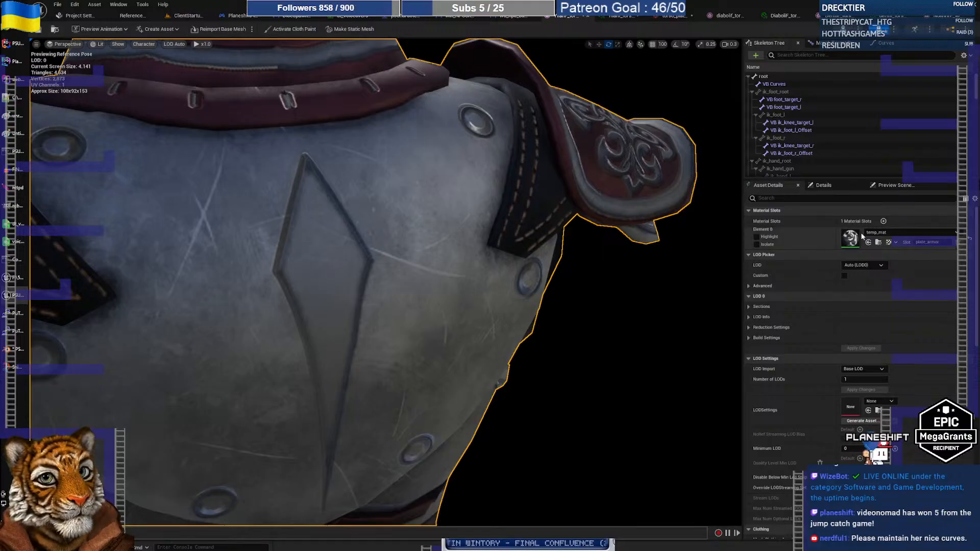
pyautogui.click(878, 233)
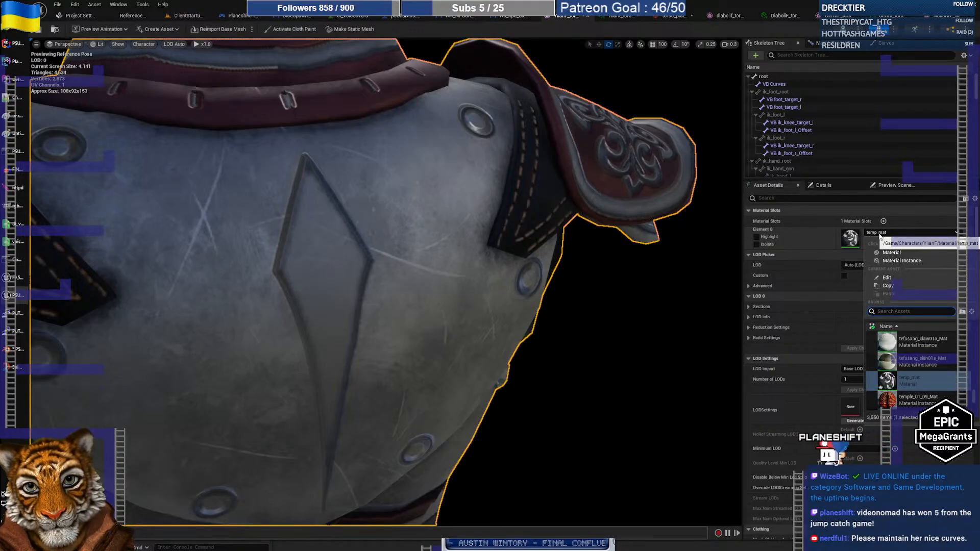
pyautogui.write('ylianf')
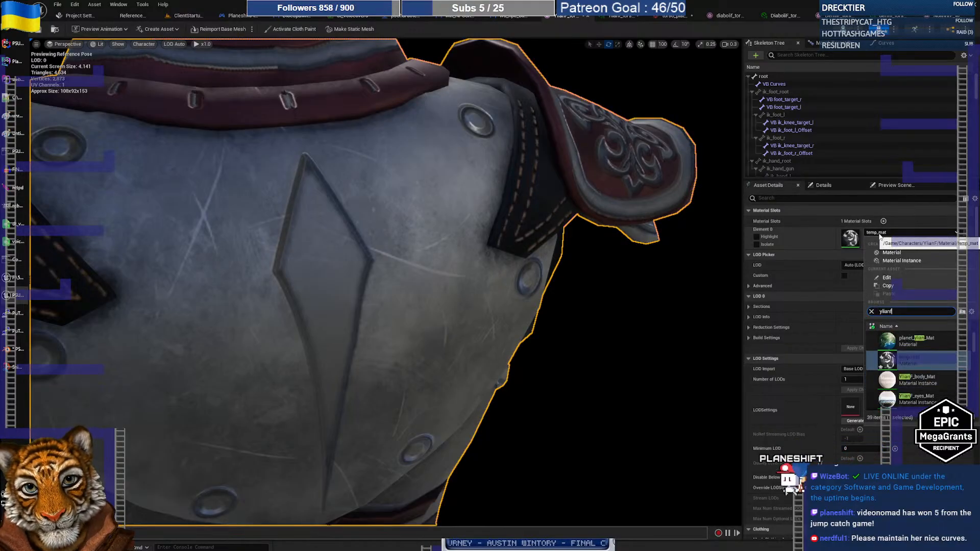
pyautogui.write(' plate')
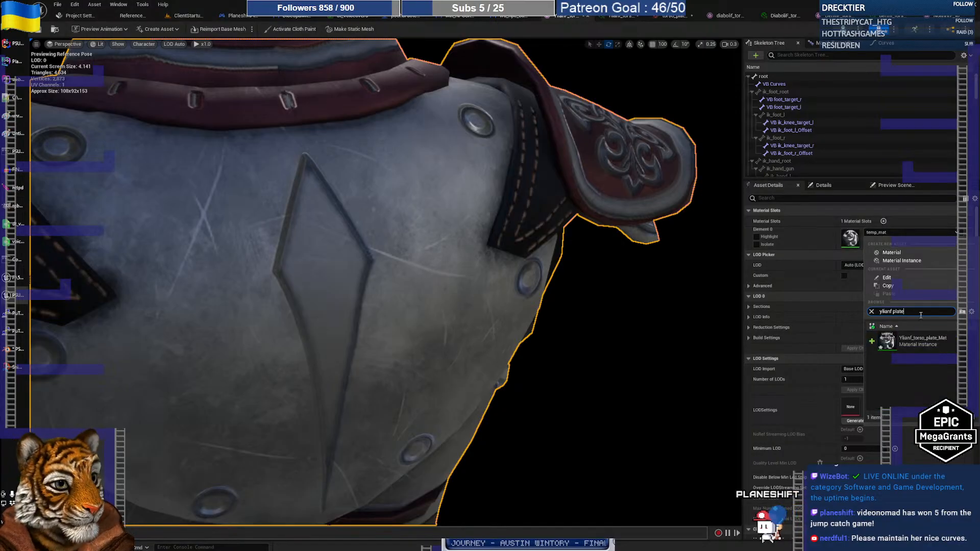
pyautogui.click(937, 342)
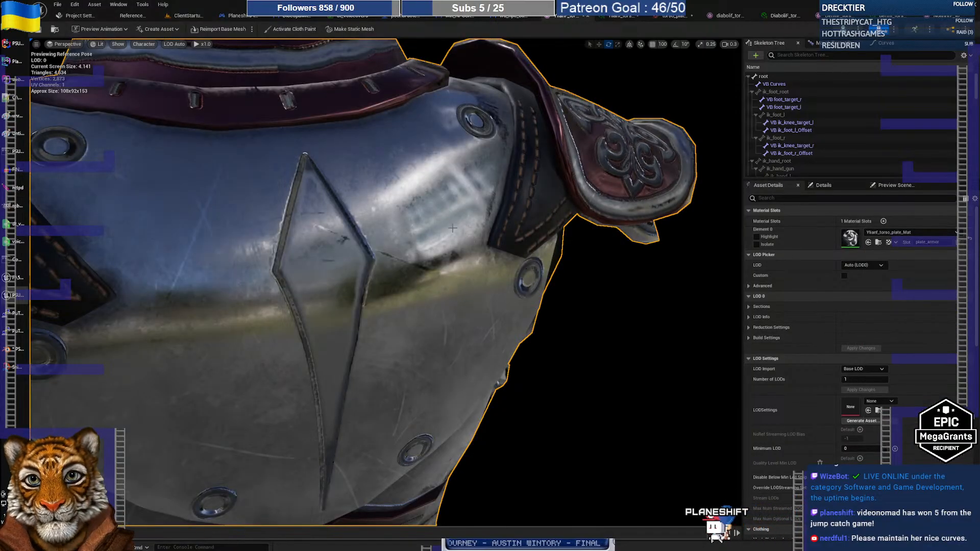
# Step: Examine the plate armor's metal shine and roughness from the back, front and side, close up and at full view
pyautogui.keyDown('alt'); pyautogui.moveTo(450, 225); pyautogui.dragTo(382, 326); pyautogui.keyUp('alt')
pyautogui.moveTo(382, 326); pyautogui.dragTo(393, 291, button='right')
pyautogui.keyDown('alt'); pyautogui.moveTo(393, 290); pyautogui.dragTo(653, 301); pyautogui.keyUp('alt')
pyautogui.moveTo(393, 291); pyautogui.dragTo(454, 293, button='right')
pyautogui.keyDown('alt'); pyautogui.moveTo(454, 293); pyautogui.dragTo(566, 293); pyautogui.keyUp('alt')
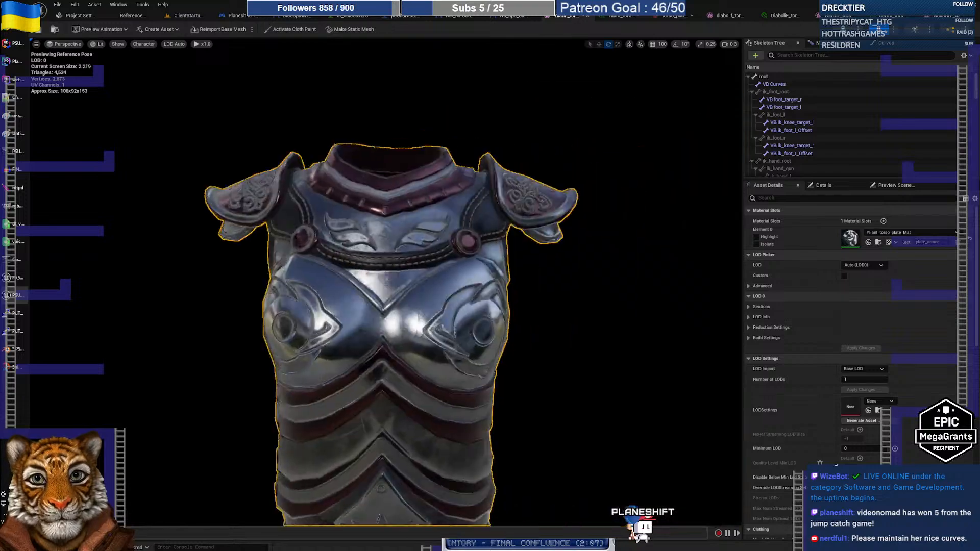
pyautogui.moveTo(382, 290); pyautogui.dragTo(454, 293, button='right')
pyautogui.keyDown('alt'); pyautogui.moveTo(454, 293); pyautogui.dragTo(521, 245); pyautogui.keyUp('alt')
pyautogui.moveTo(386, 245); pyautogui.dragTo(383, 307, button='middle')
pyautogui.keyDown('alt'); pyautogui.moveTo(383, 307); pyautogui.dragTo(444, 306); pyautogui.keyUp('alt')
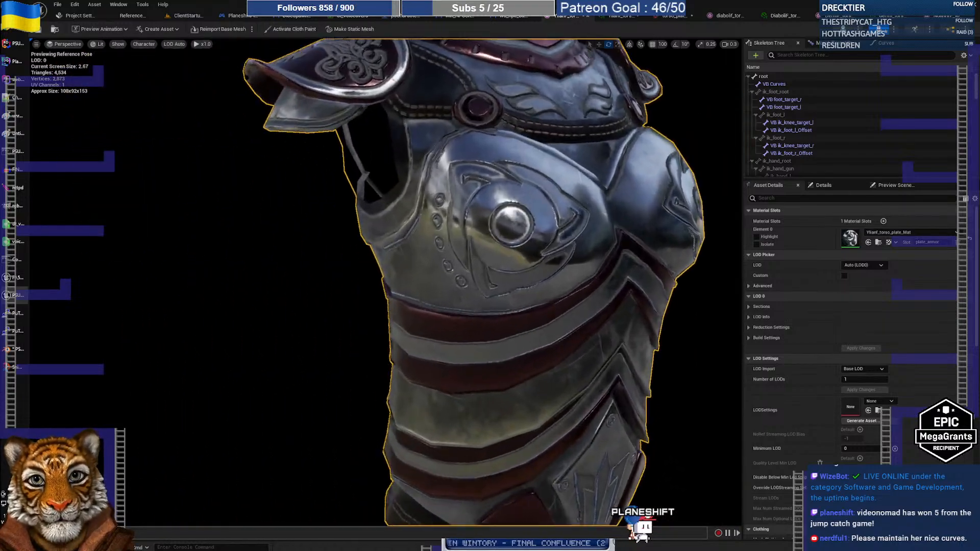
pyautogui.moveTo(444, 307); pyautogui.dragTo(436, 184, button='middle')
pyautogui.scroll(-4, 436, 286)
pyautogui.moveTo(436, 286); pyautogui.dragTo(436, 352, button='middle')
pyautogui.keyDown('alt'); pyautogui.moveTo(437, 352); pyautogui.dragTo(372, 350); pyautogui.keyUp('alt')
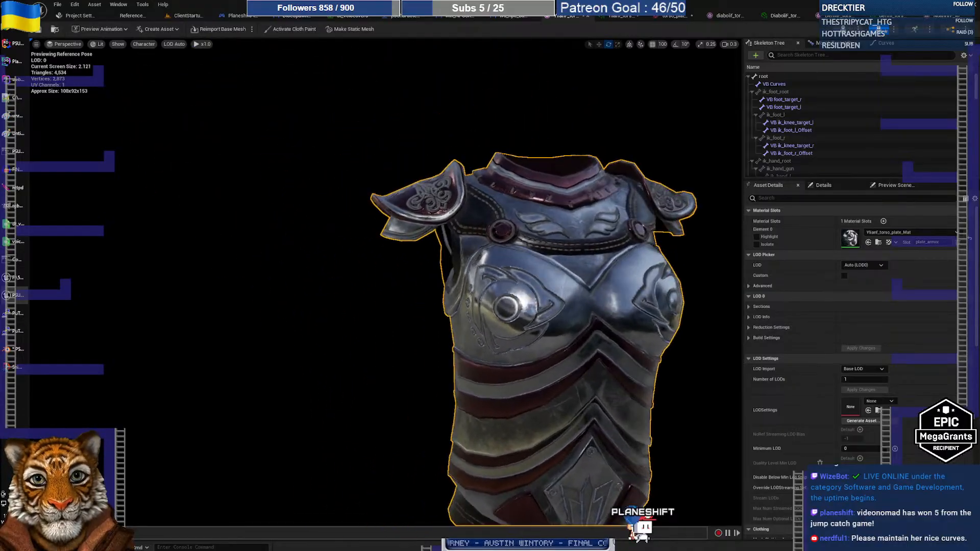
pyautogui.moveTo(372, 349); pyautogui.dragTo(510, 350, button='middle')
pyautogui.moveTo(386, 286); pyautogui.dragTo(513, 328, button='right')
pyautogui.press('s')
pyautogui.moveTo(513, 226); pyautogui.dragTo(499, 209, button='right')
pyautogui.press('s')
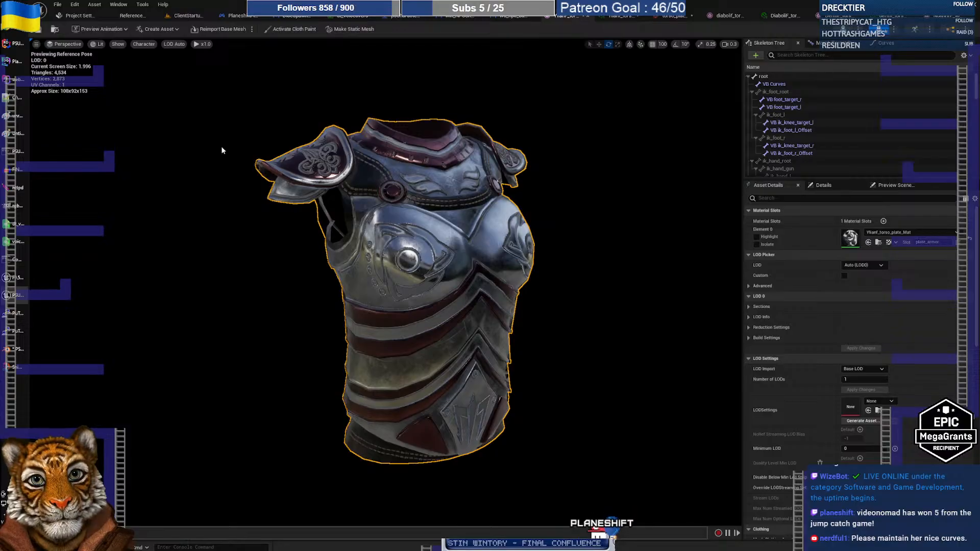
# Step: Switch to GIMP and show only the blue channel of the rgb-compose image by hiding the red and green channels
pyautogui.click(20, 206)
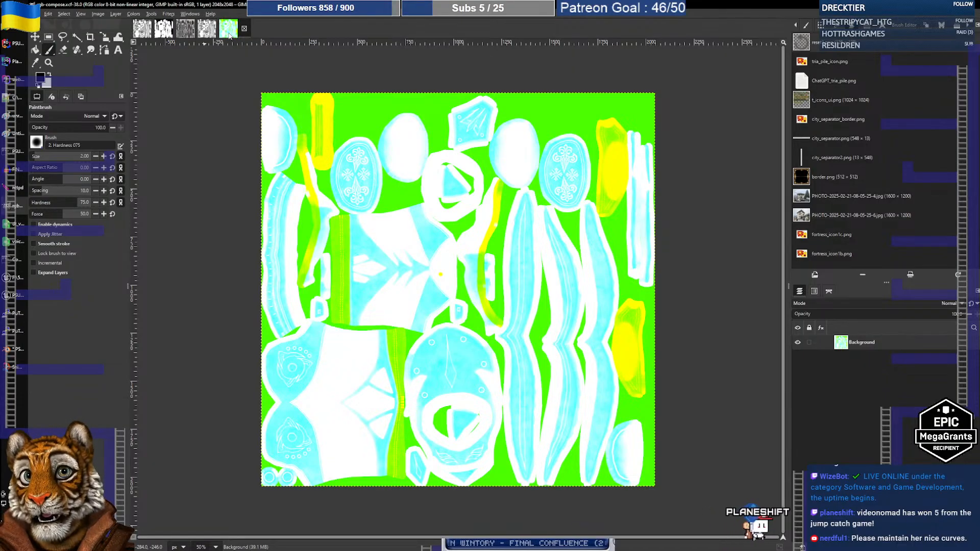
pyautogui.click(814, 292)
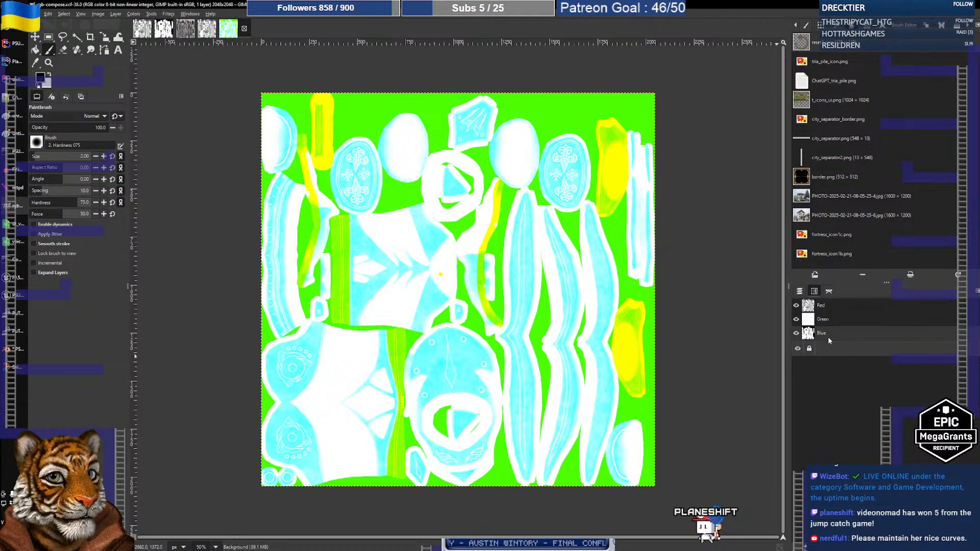
pyautogui.click(796, 319)
pyautogui.click(796, 305)
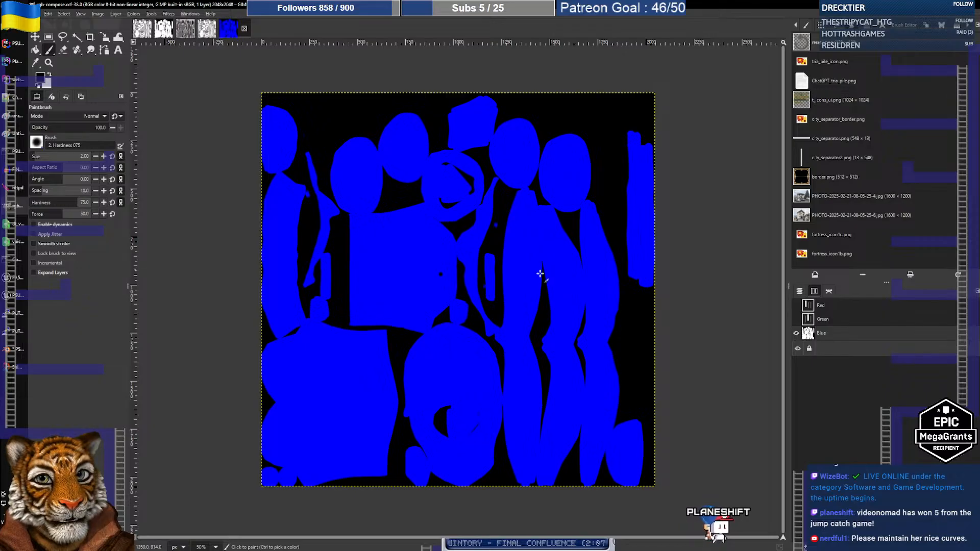
pyautogui.click(133, 14)
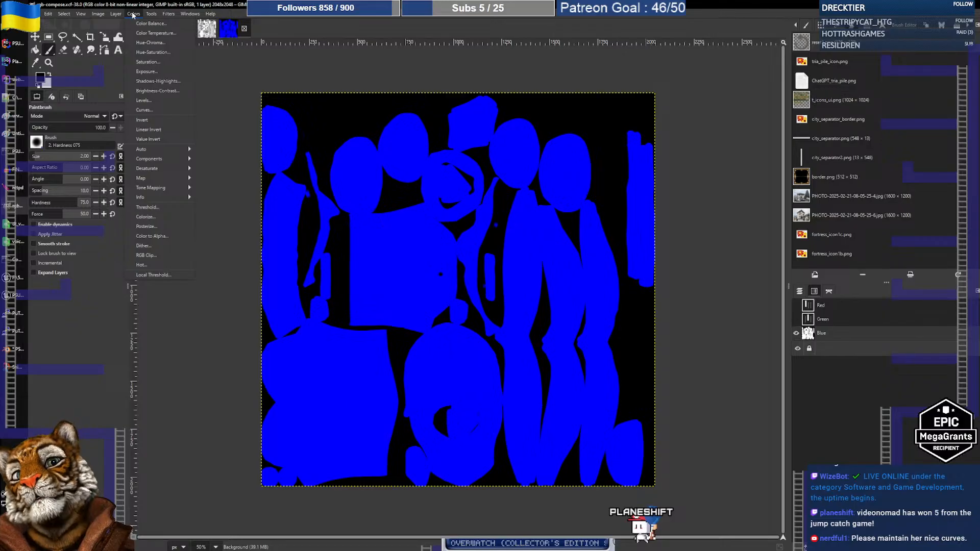
pyautogui.click(132, 16)
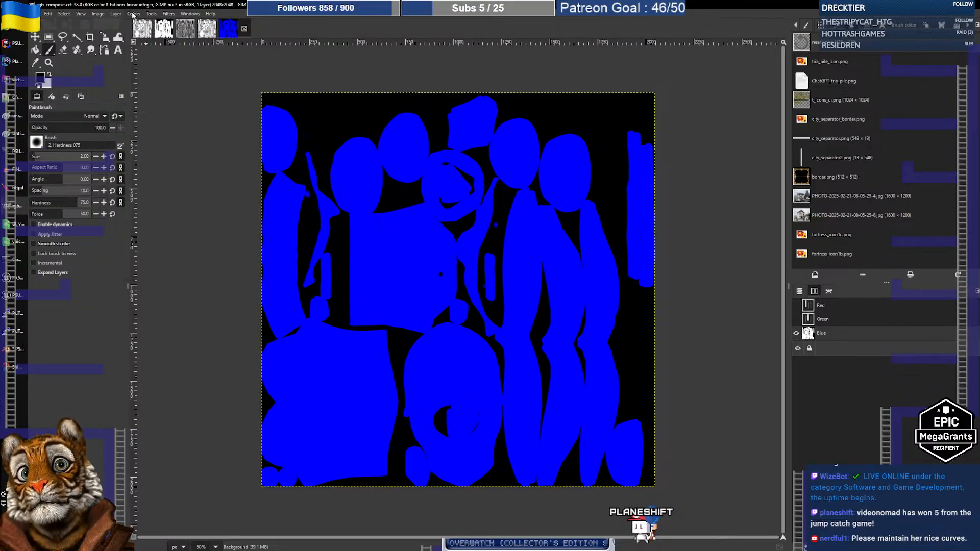
pyautogui.click(132, 15)
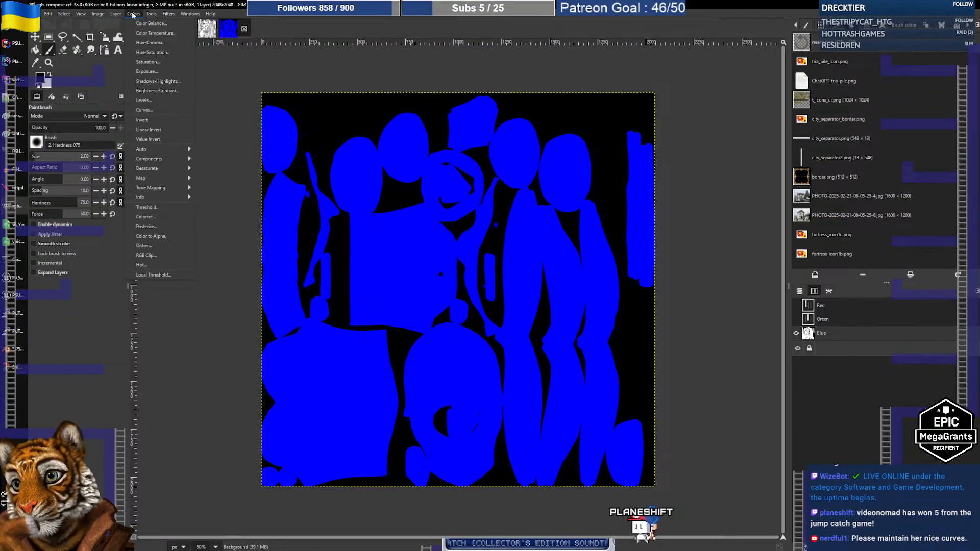
pyautogui.click(132, 15)
# Step: Sample the armor map with the Color Picker and examine the channel values in the foreground color dialog
pyautogui.click(36, 63)
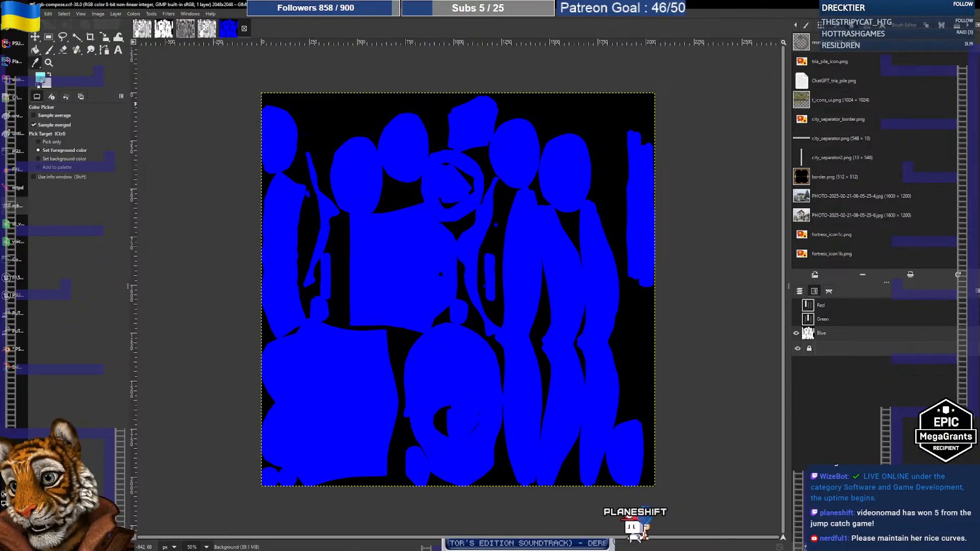
pyautogui.click(40, 79)
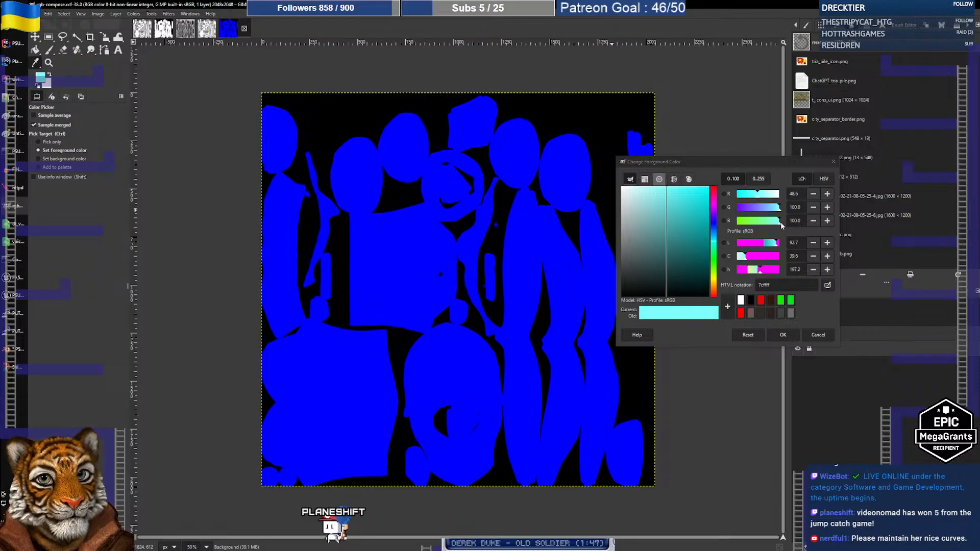
pyautogui.click(574, 262)
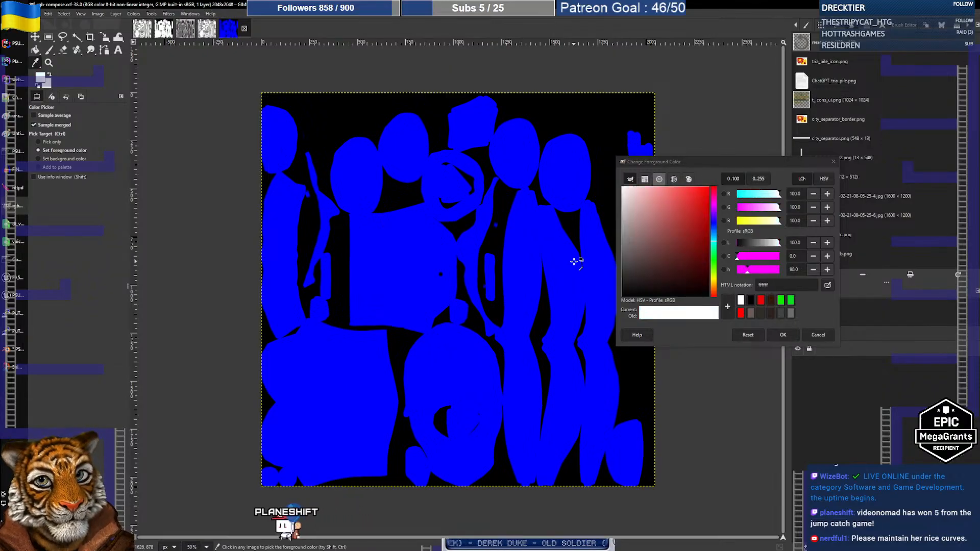
pyautogui.click(568, 263)
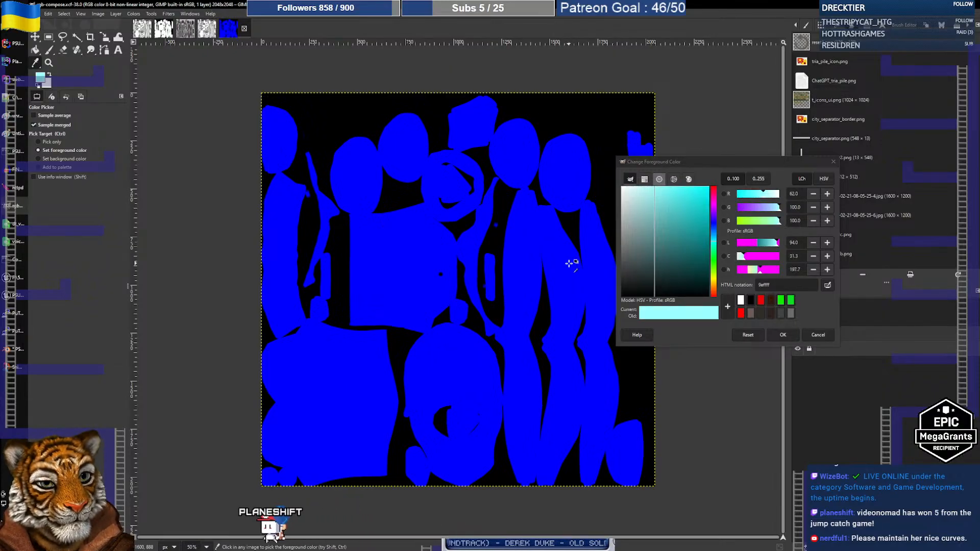
# Step: Sample several more spots across the armor pieces to compare their channel values, and close the foreground color dialog
pyautogui.click(546, 239)
pyautogui.click(525, 249)
pyautogui.click(397, 232)
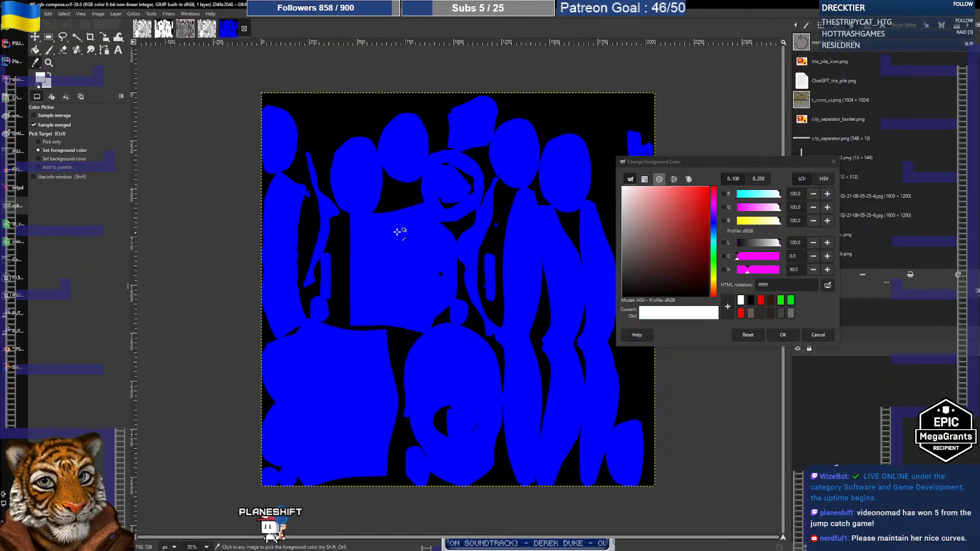
pyautogui.click(534, 240)
pyautogui.click(492, 245)
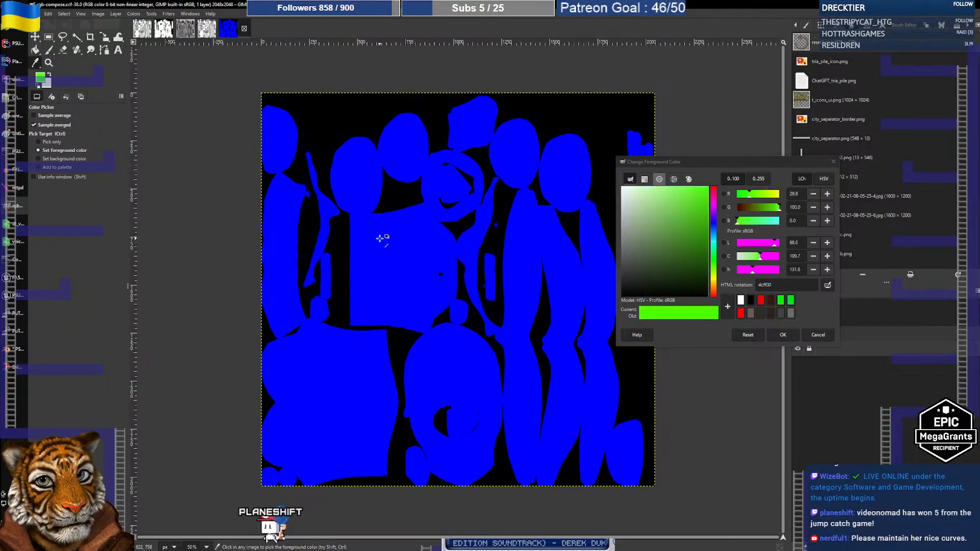
pyautogui.click(539, 250)
pyautogui.click(527, 254)
pyautogui.click(525, 254)
pyautogui.click(530, 229)
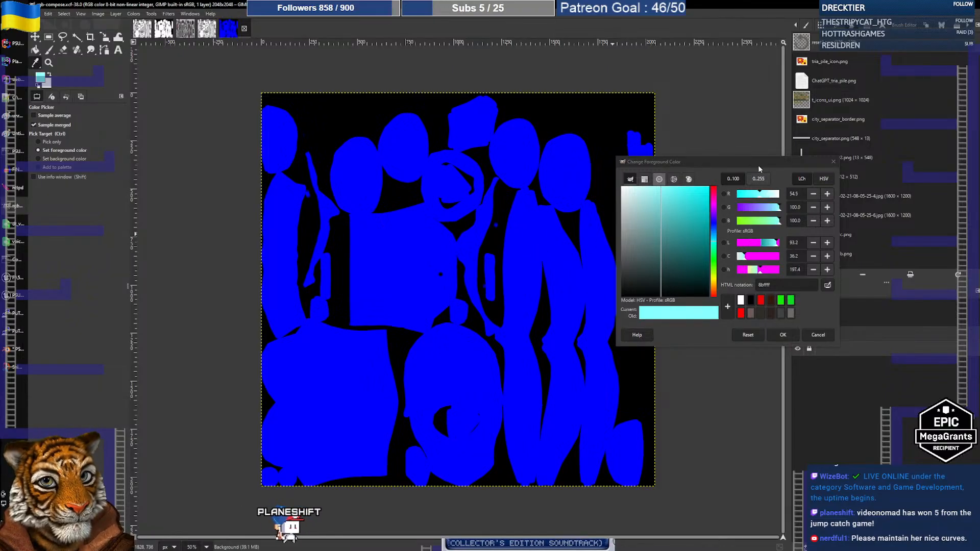
pyautogui.moveTo(756, 166); pyautogui.dragTo(500, 168)
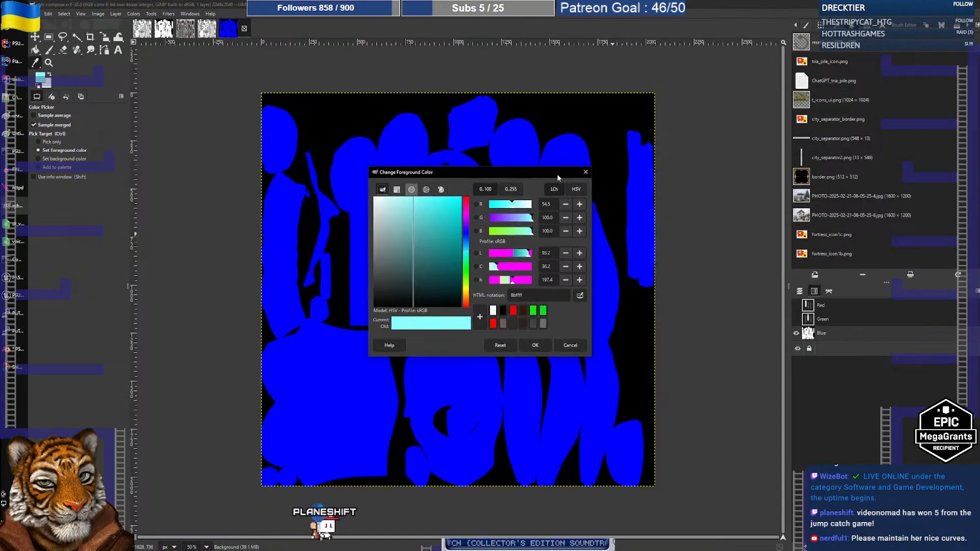
pyautogui.click(585, 172)
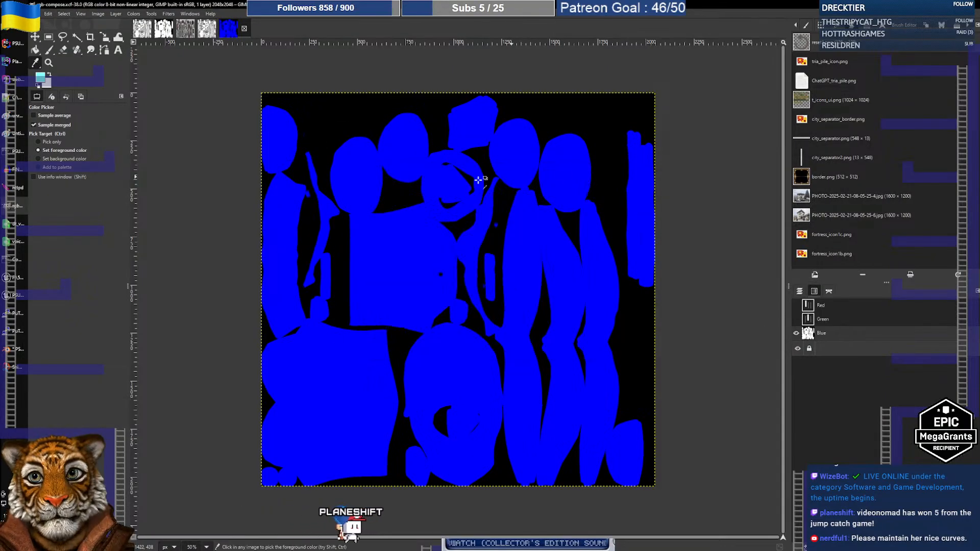
# Step: View the torso_plate_metalic and torso_plate_BaseColor images and return to the rgb-compose image
pyautogui.click(163, 28)
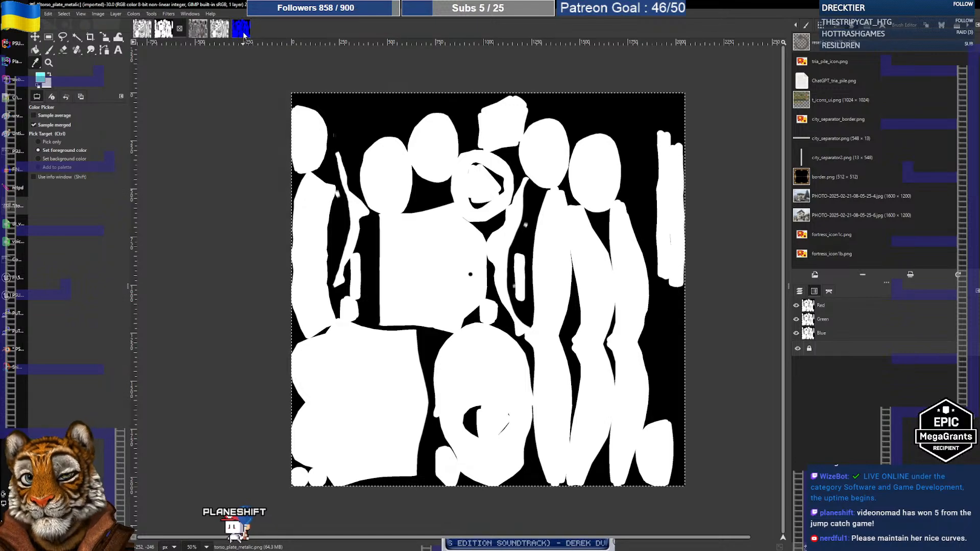
pyautogui.click(185, 28)
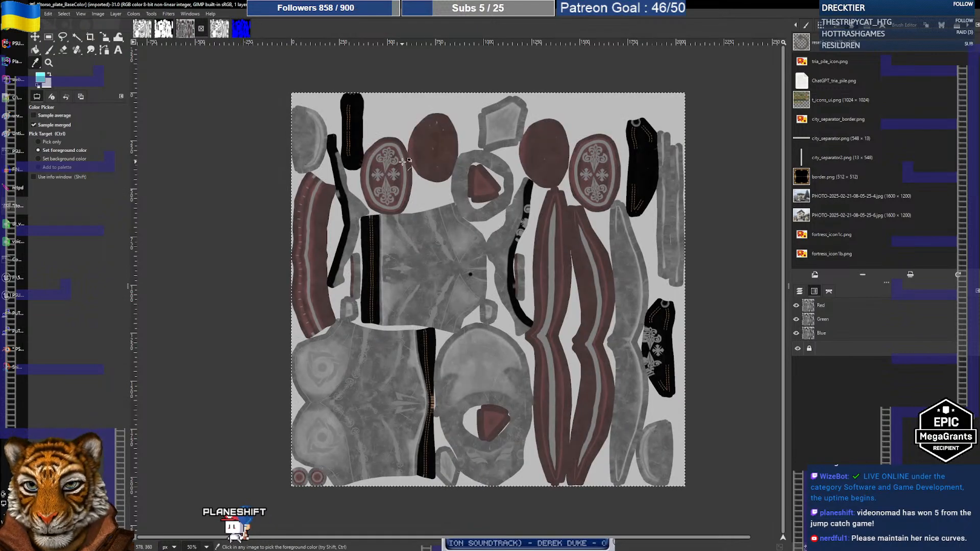
pyautogui.click(241, 31)
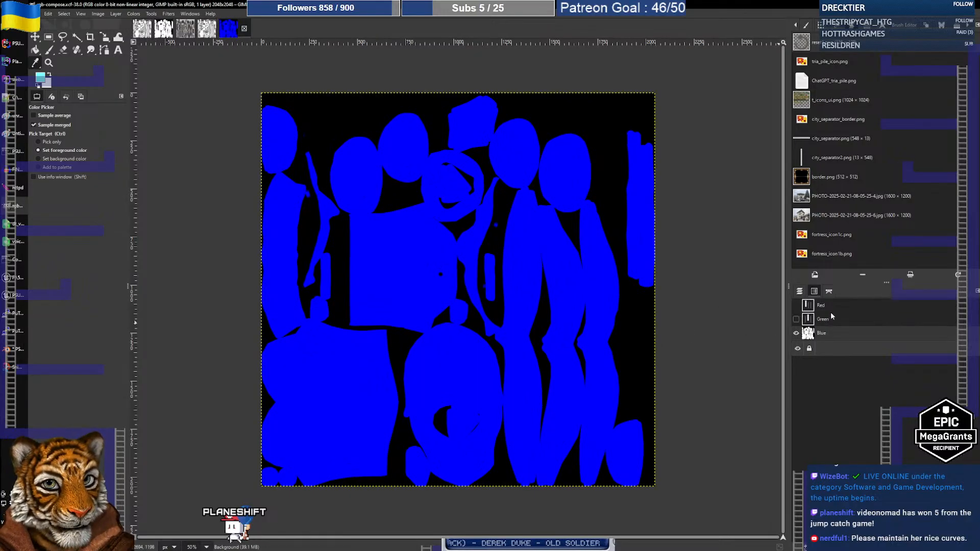
# Step: Check the green and red channels of rgb-compose one at a time over the blue channel, hiding each again
pyautogui.click(795, 319)
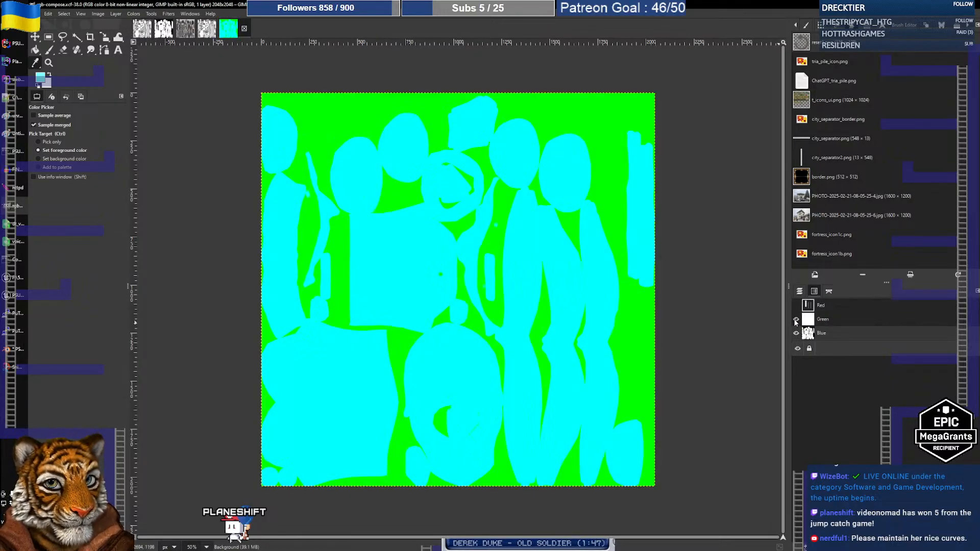
pyautogui.click(795, 320)
pyautogui.click(796, 305)
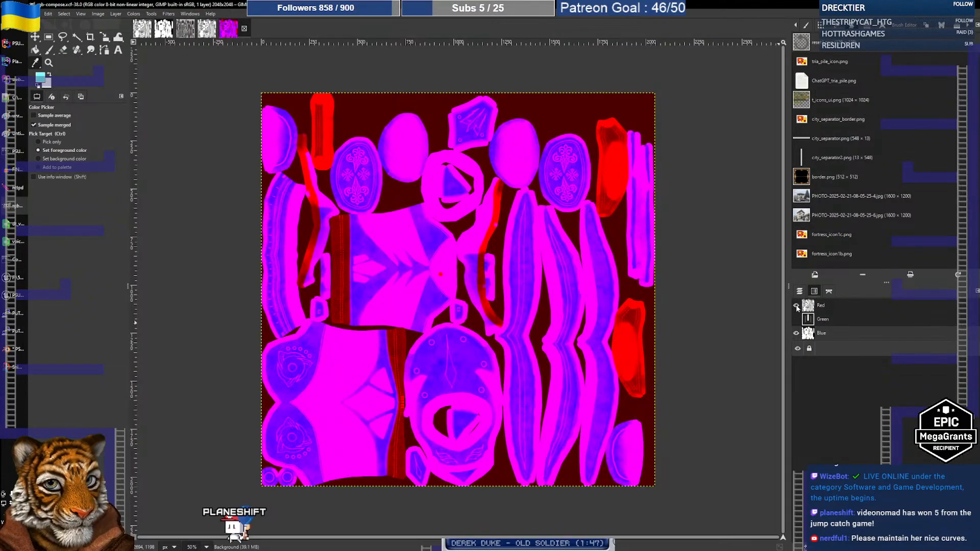
pyautogui.click(795, 305)
pyautogui.click(796, 320)
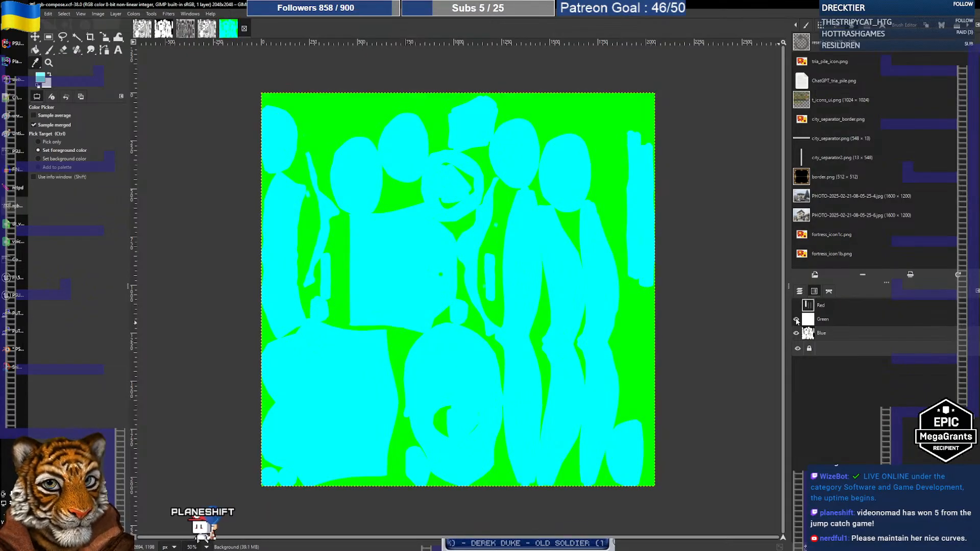
pyautogui.click(795, 319)
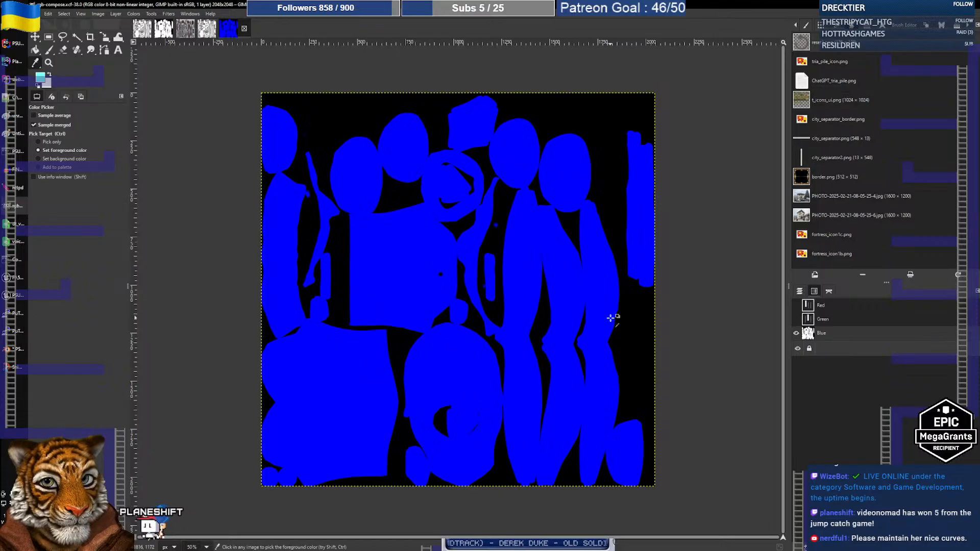
# Step: Try pasting the BaseColor map into rgb-compose with only blue visible, check the green channel, and undo the paste
pyautogui.hotkey('ctrl', 'v')
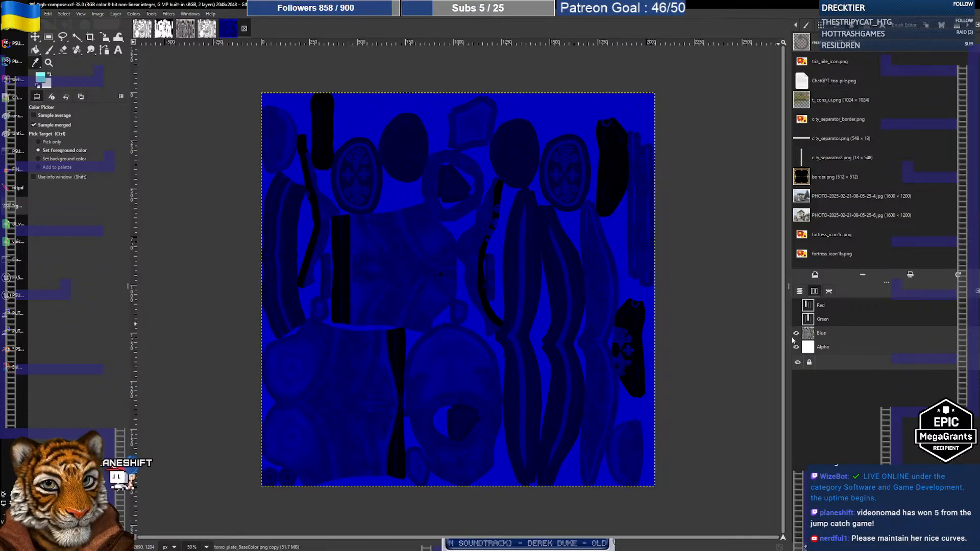
pyautogui.click(795, 319)
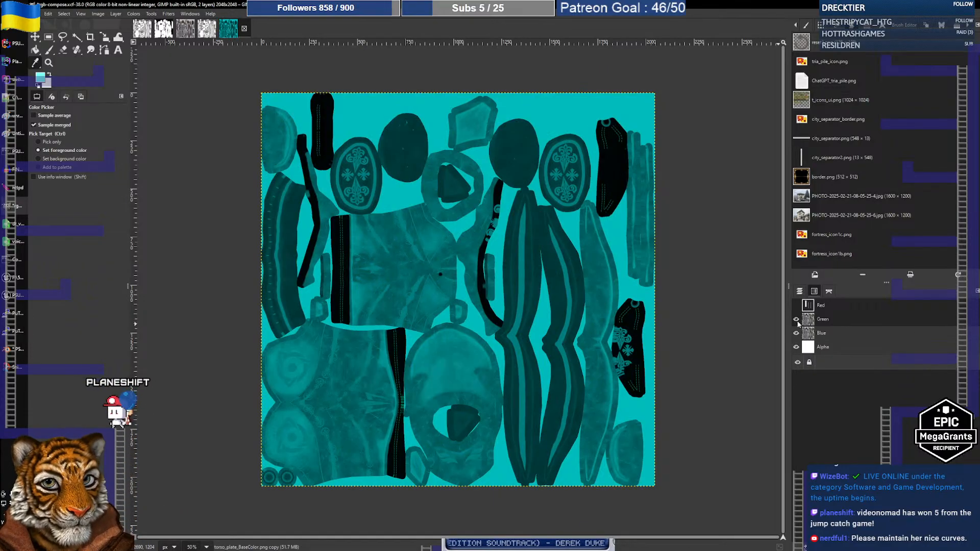
pyautogui.click(795, 319)
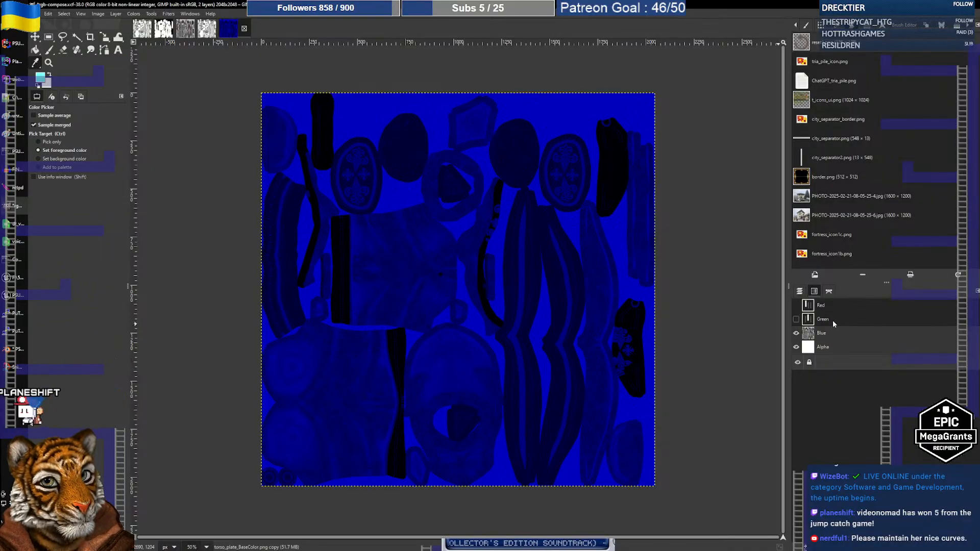
pyautogui.hotkey('ctrl', 'z')
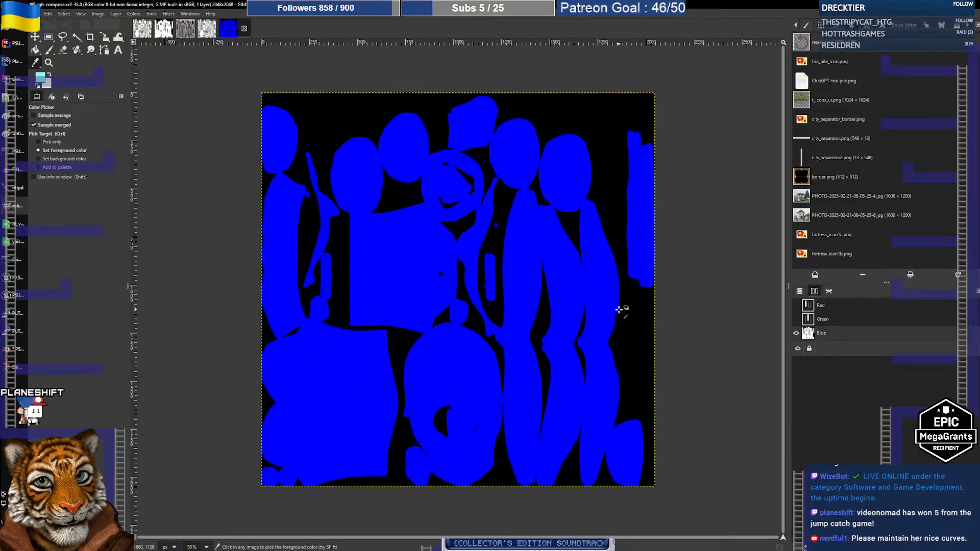
pyautogui.click(796, 319)
pyautogui.click(796, 319)
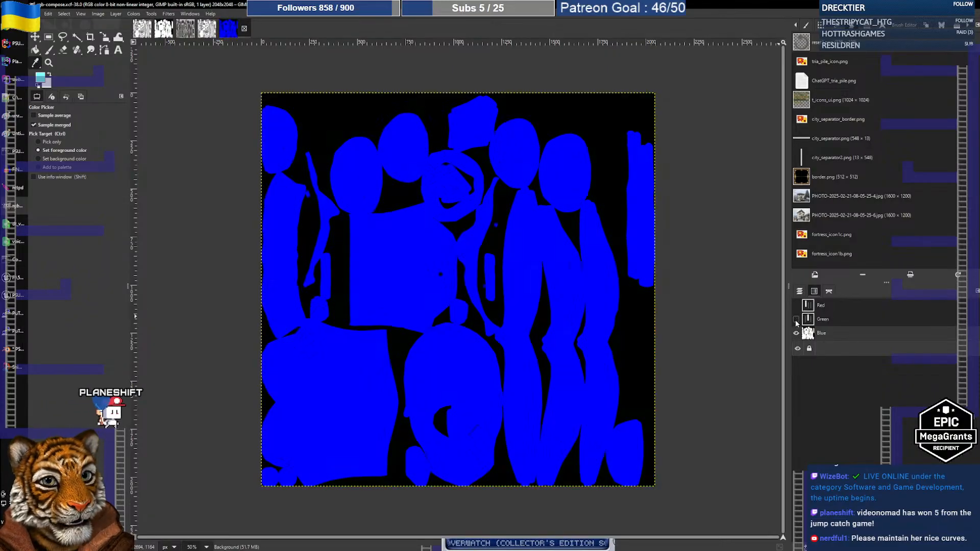
pyautogui.rightClick(831, 332)
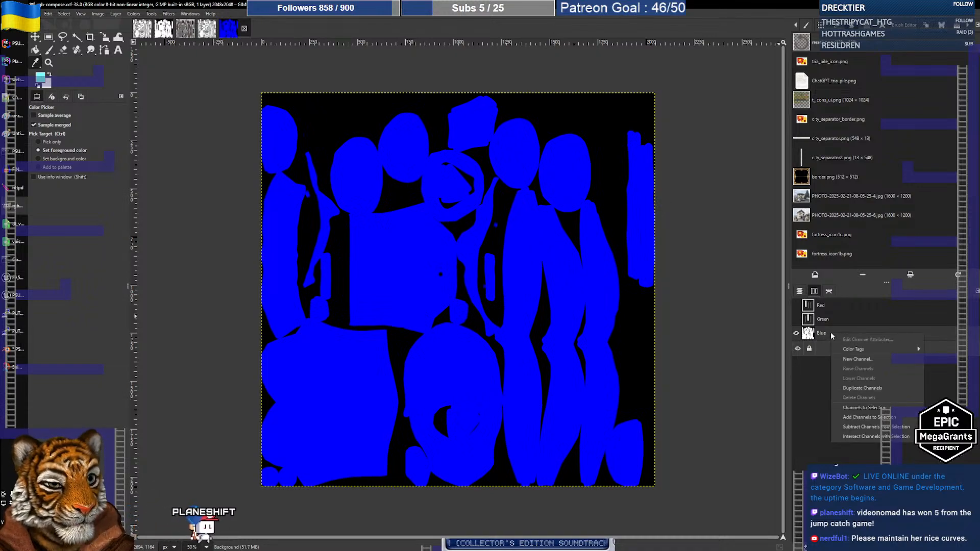
pyautogui.click(827, 333)
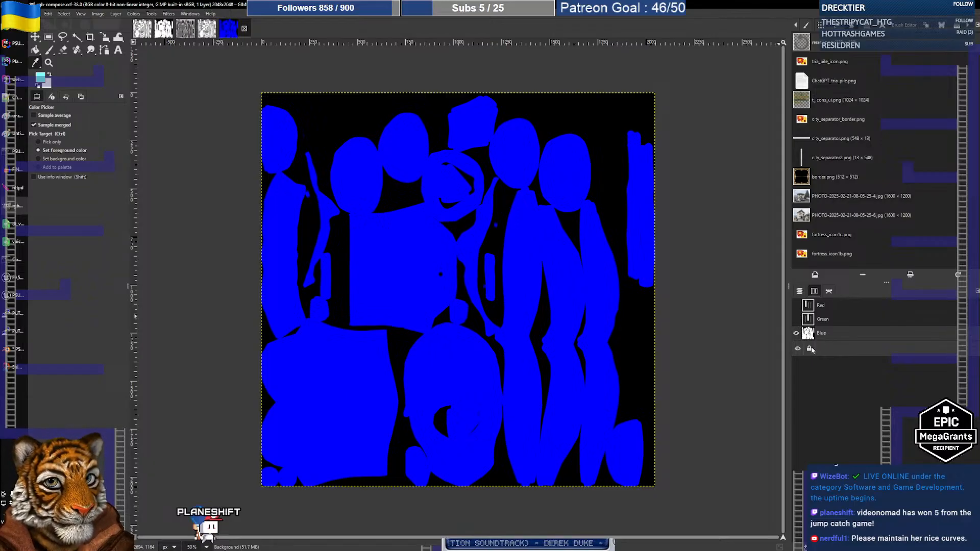
pyautogui.rightClick(807, 366)
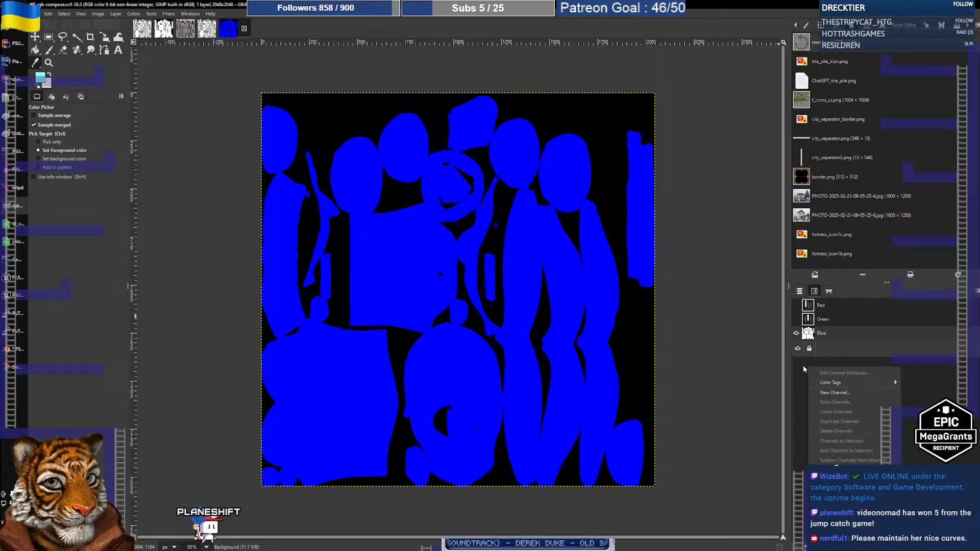
pyautogui.click(802, 366)
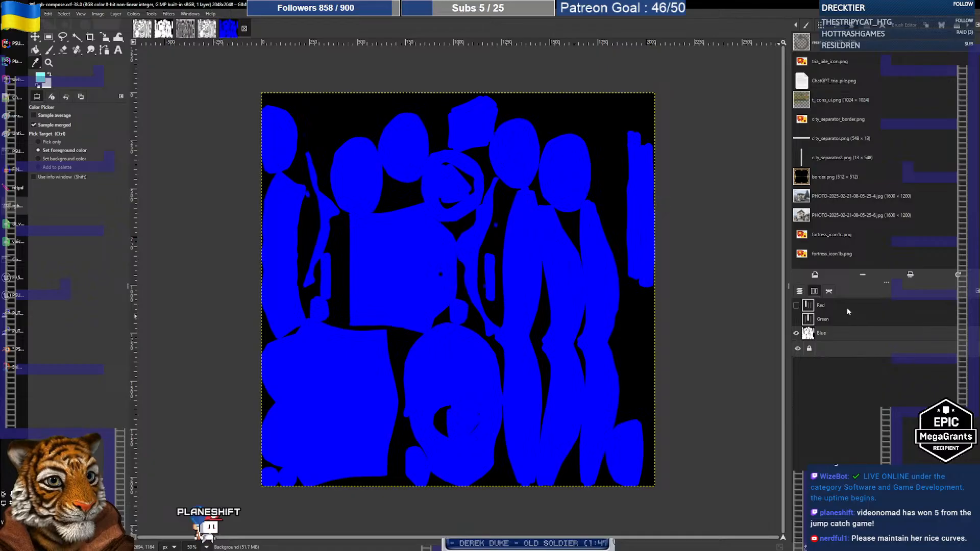
# Step: Switch to Chrome and search Google for "gimp 3.0 work on single channels"
pyautogui.click(19, 31)
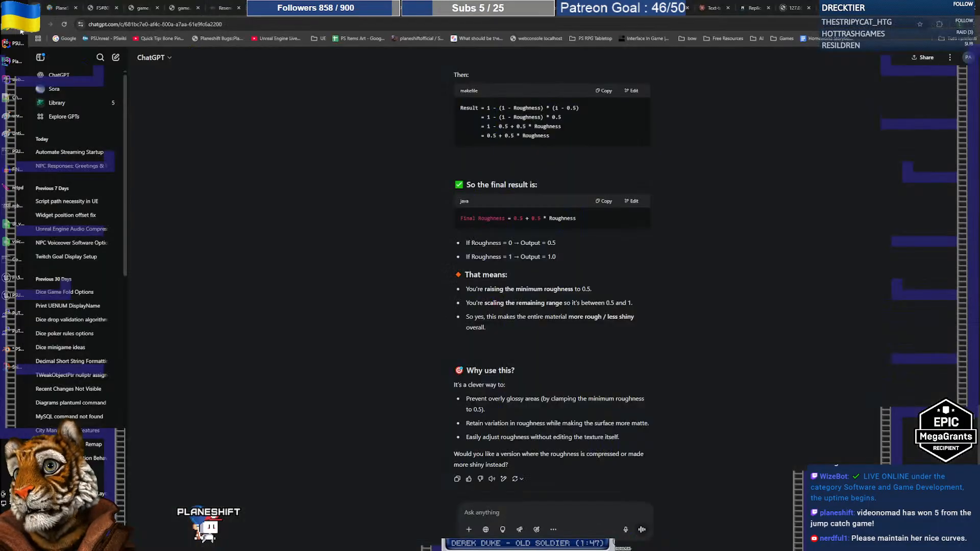
pyautogui.click(837, 8)
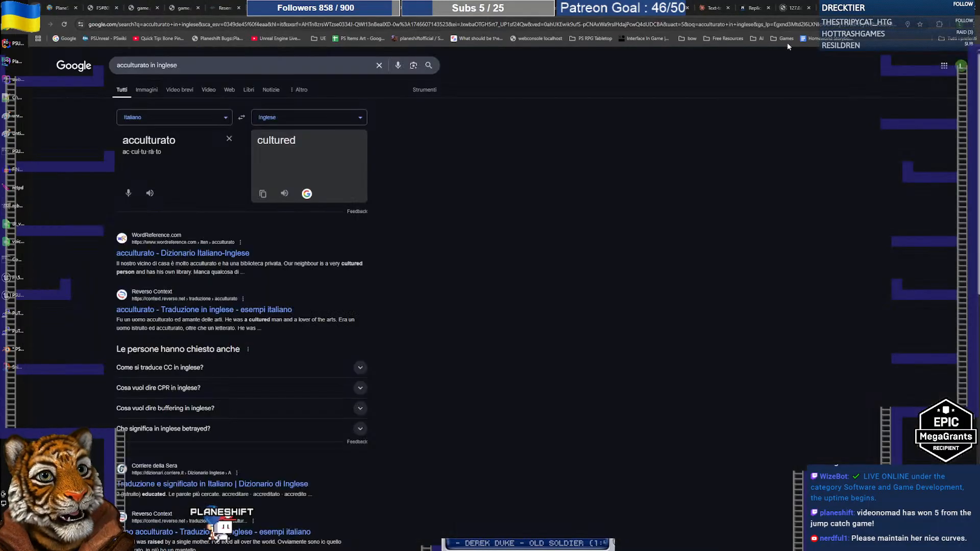
pyautogui.click(566, 24)
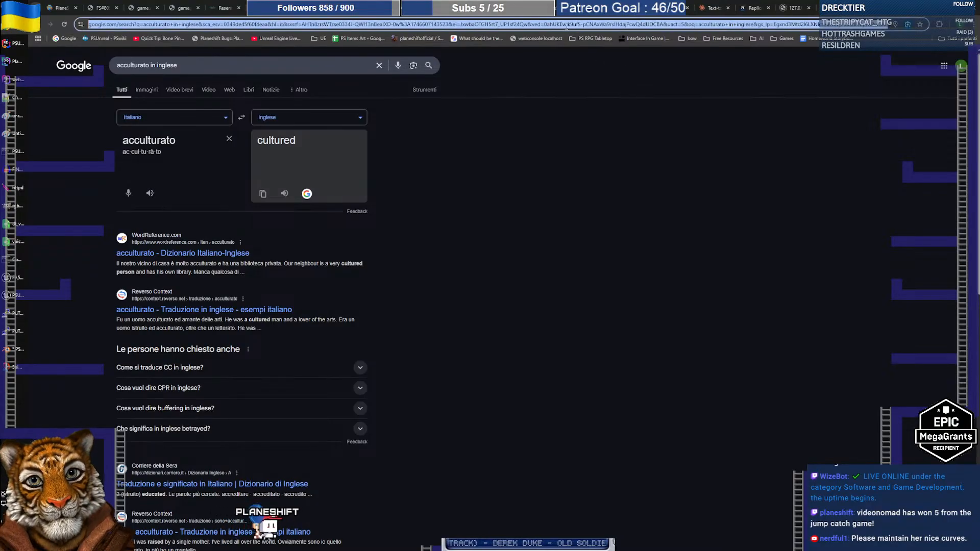
pyautogui.write('gimp')
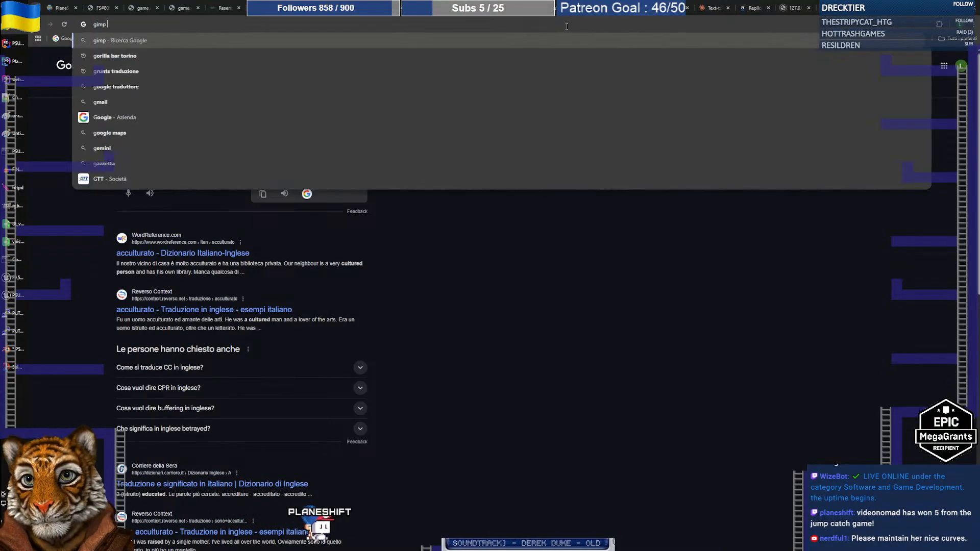
pyautogui.write(' 3.0')
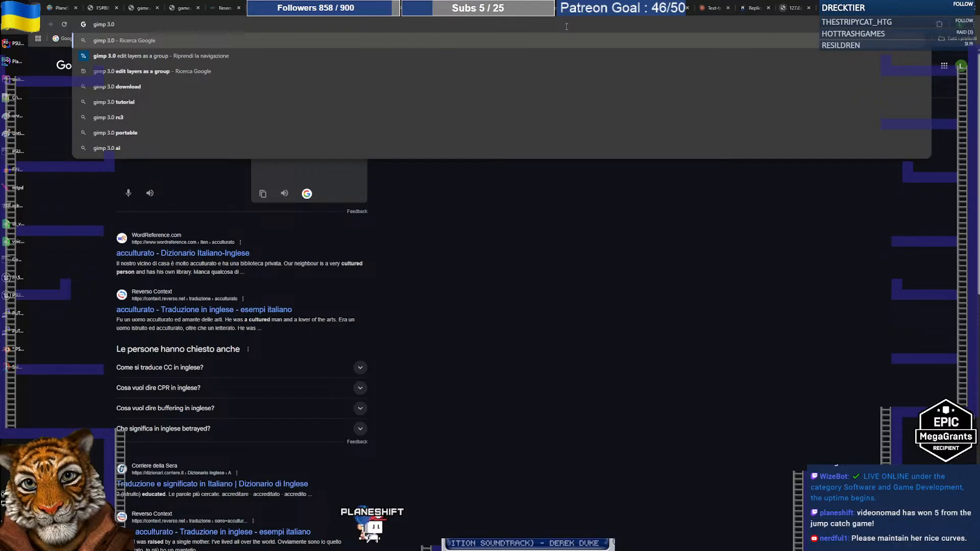
pyautogui.write(' work on single channels')
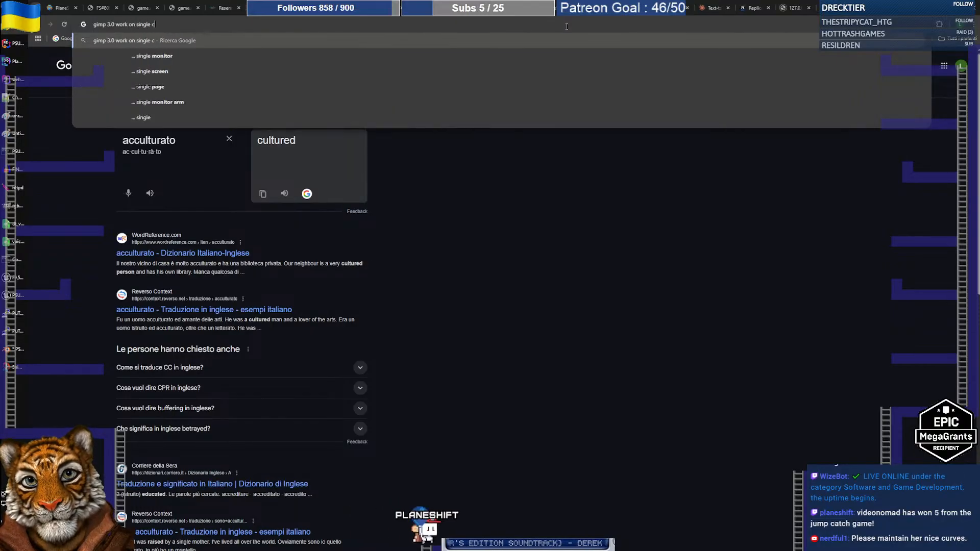
pyautogui.press('Return')
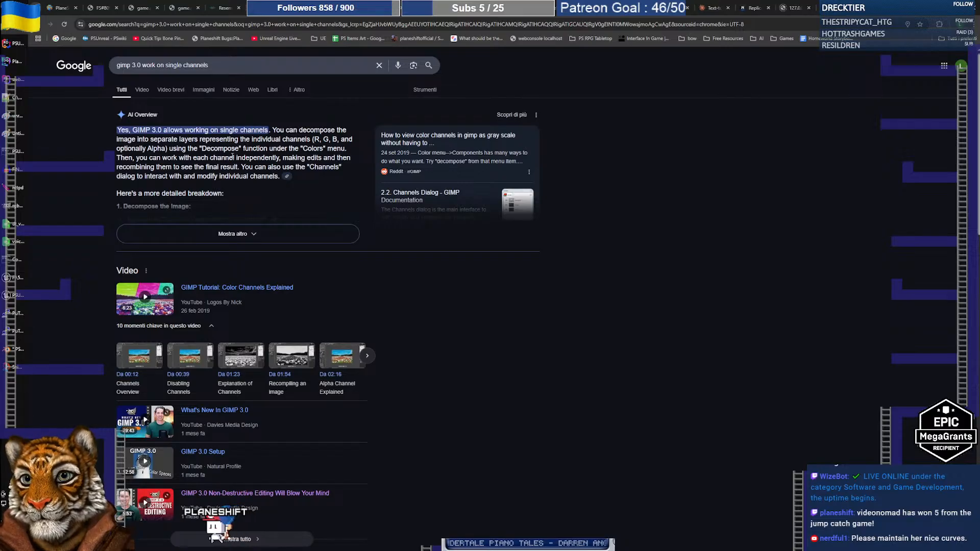
# Step: Expand the AI overview and read through the results for instructions on editing individual channels
pyautogui.click(236, 234)
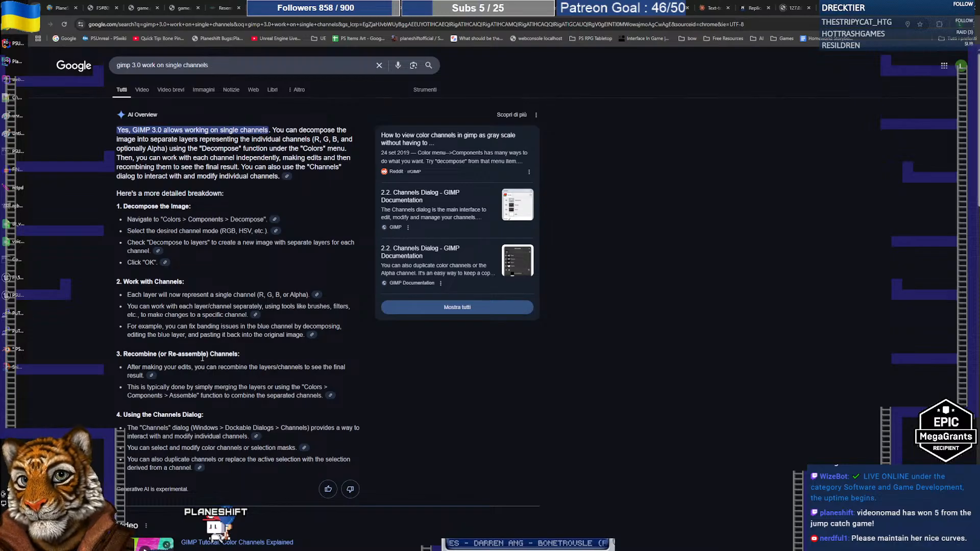
pyautogui.scroll(-7, 245, 382)
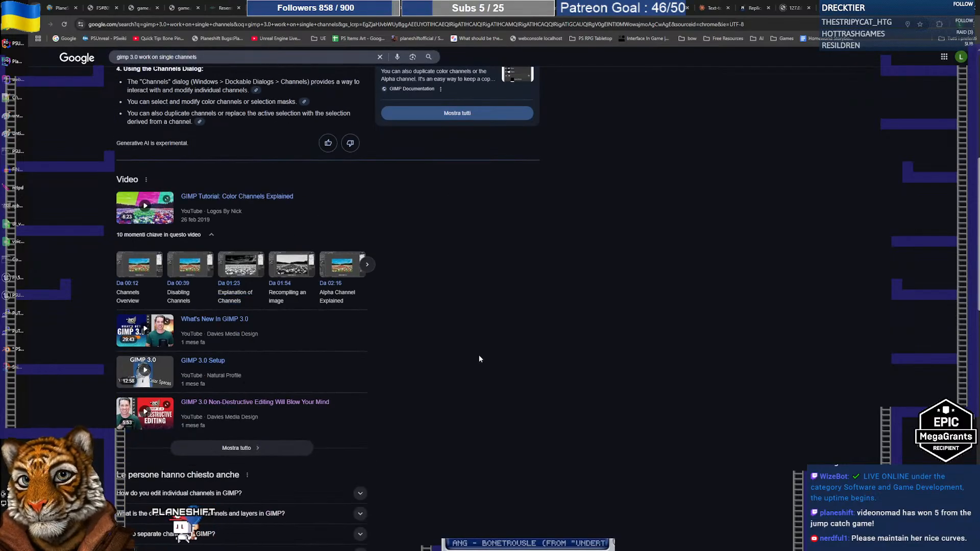
pyautogui.scroll(-5, 440, 357)
pyautogui.scroll(-1, 440, 364)
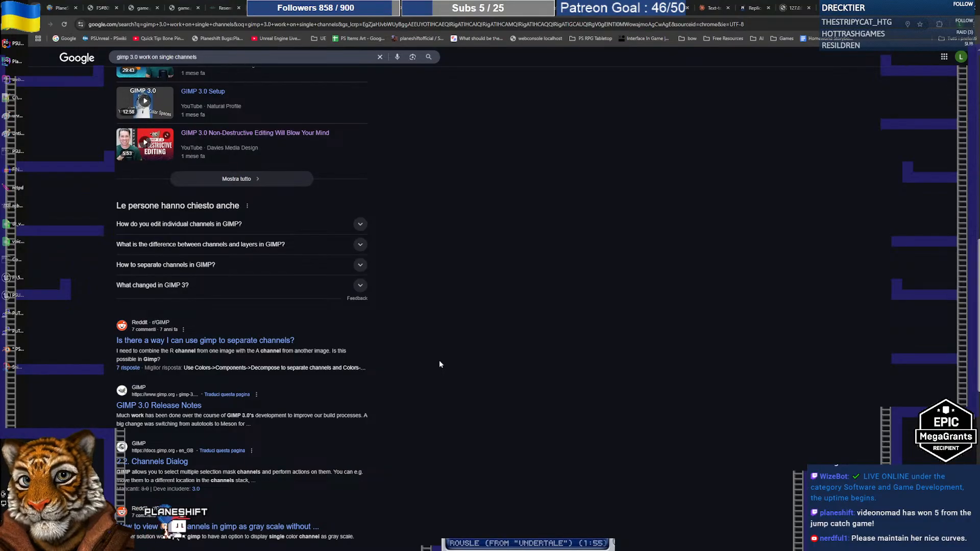
# Step: Return to GIMP and make the green and red channels of rgb-compose visible again
pyautogui.hotkey('alt', 'Tab')
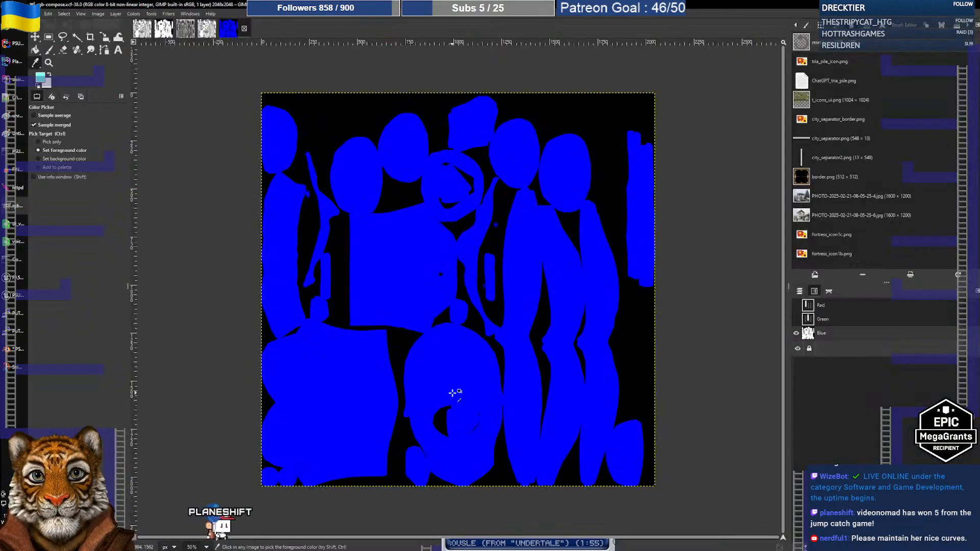
pyautogui.click(796, 319)
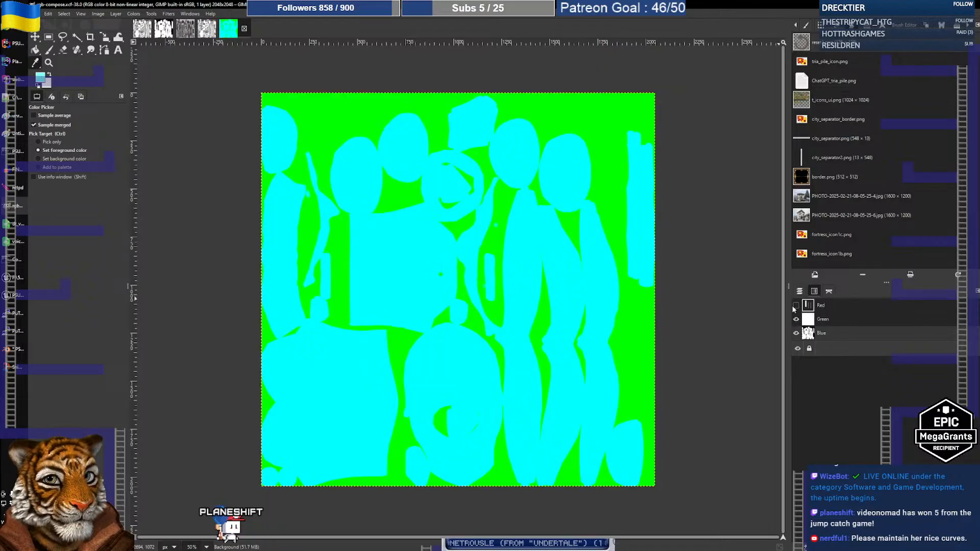
pyautogui.click(795, 305)
# Step: Decompose the rgb-compose image into separate red, green and blue layers, and hide all but the blue layer
pyautogui.click(803, 291)
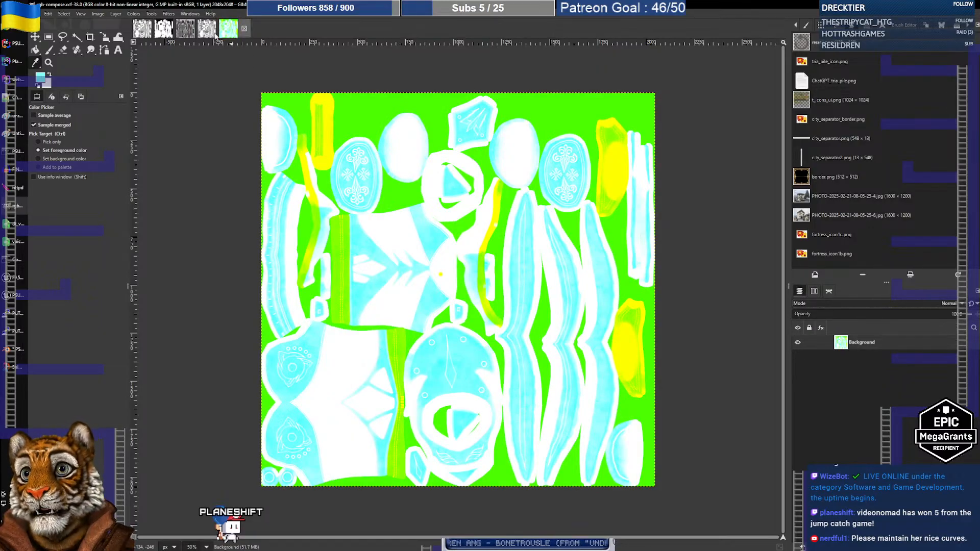
pyautogui.click(134, 14)
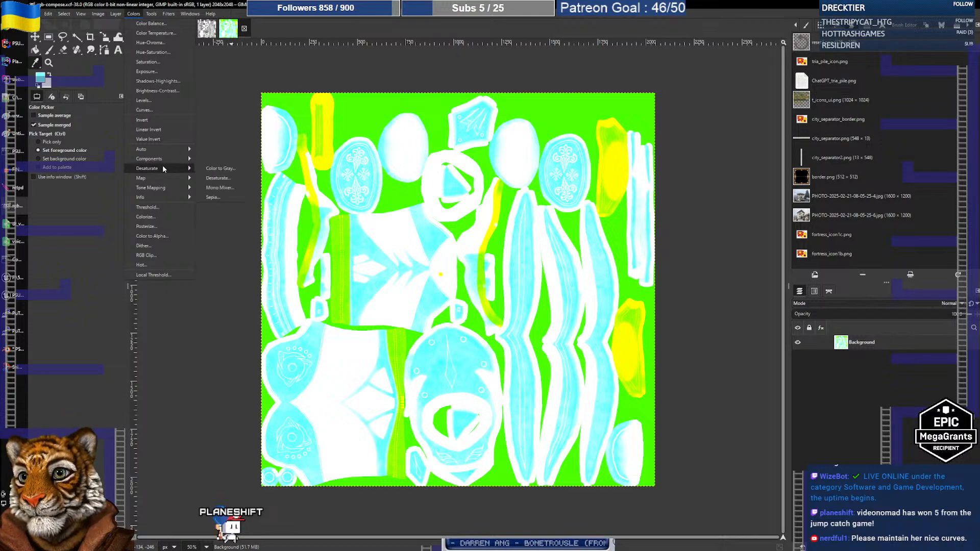
pyautogui.moveTo(163, 160)
pyautogui.click(220, 198)
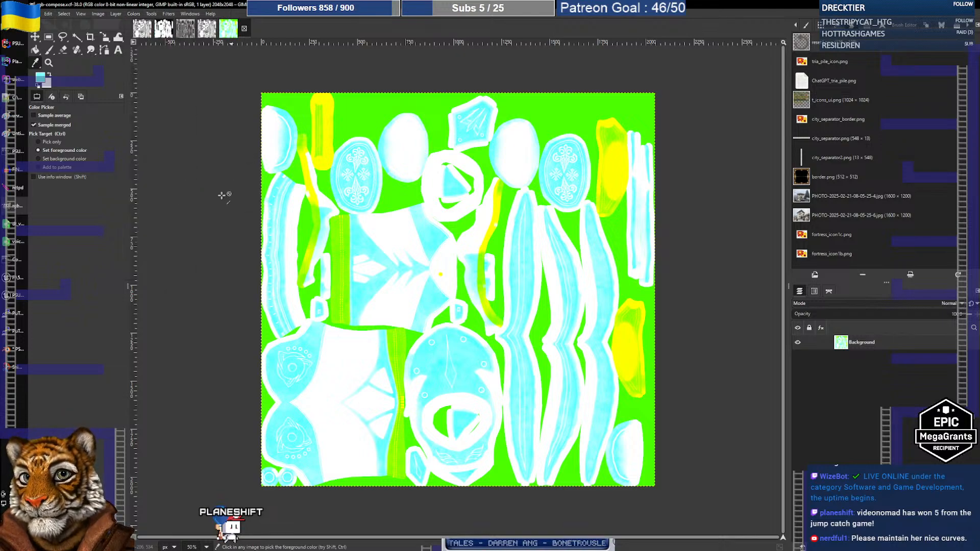
pyautogui.click(144, 156)
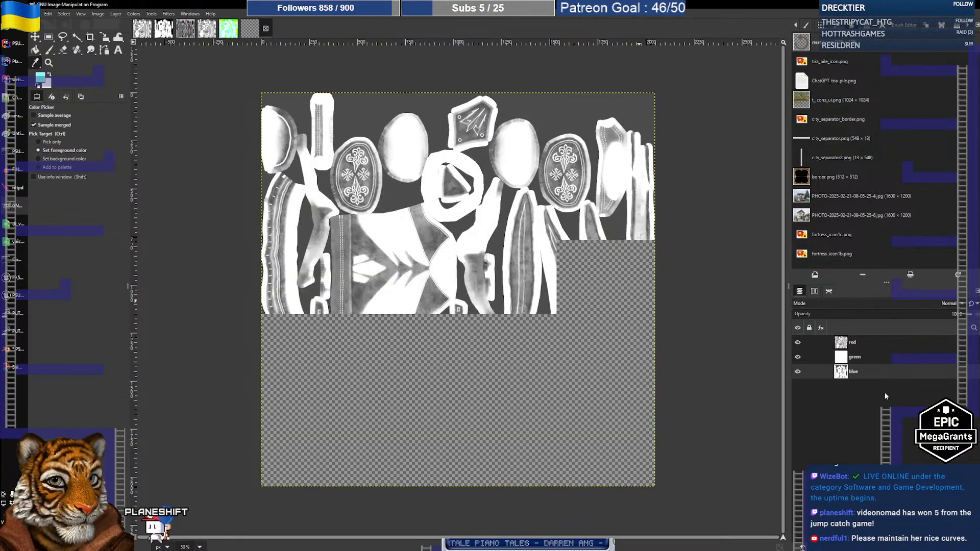
pyautogui.moveTo(798, 344); pyautogui.dragTo(798, 356)
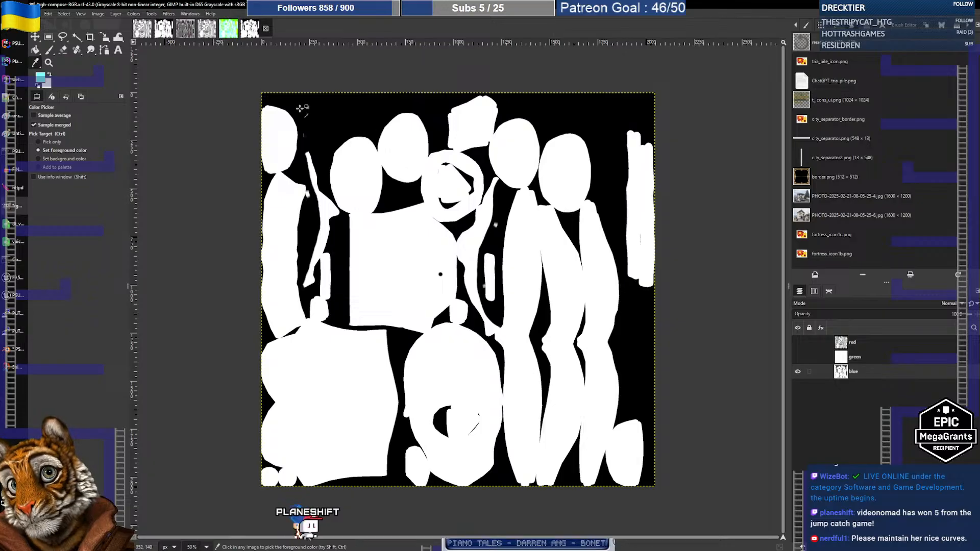
pyautogui.click(133, 13)
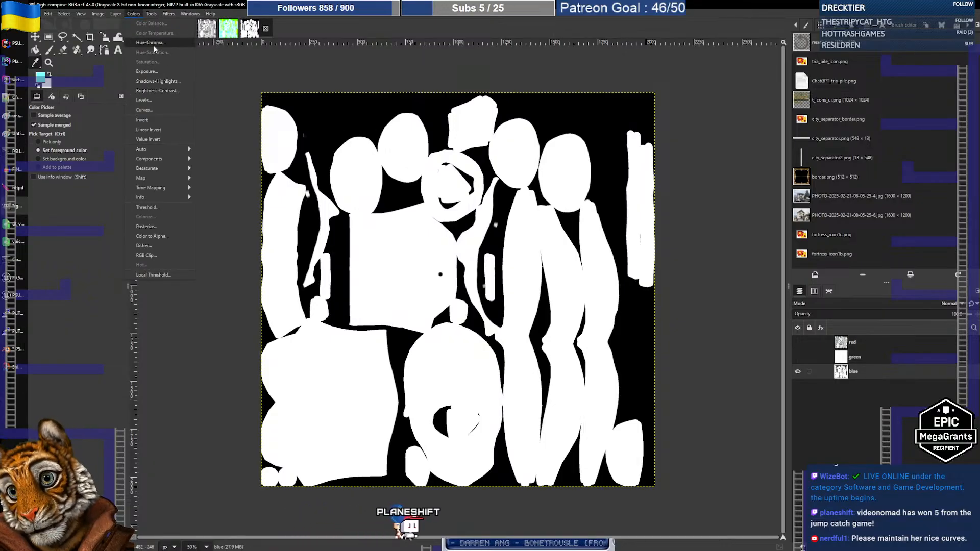
pyautogui.click(156, 88)
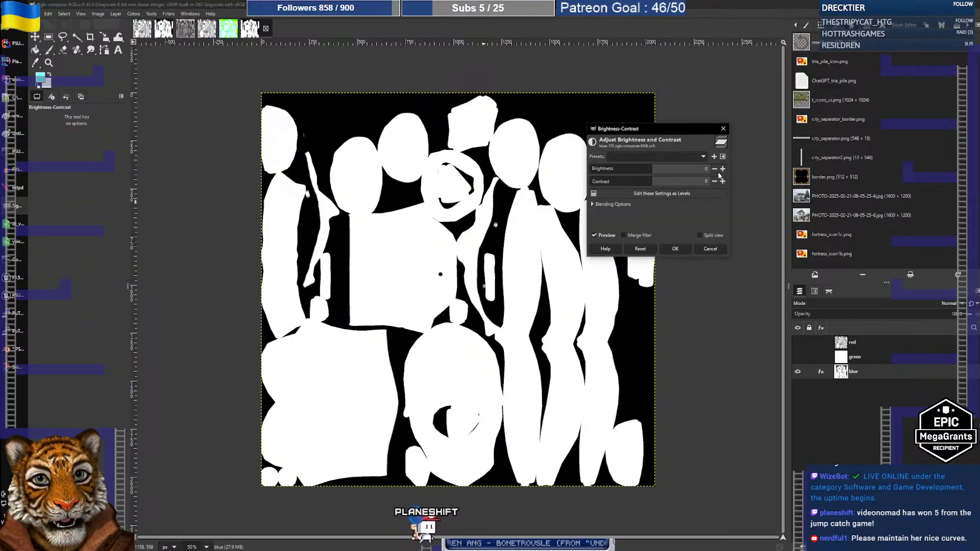
pyautogui.moveTo(645, 169); pyautogui.dragTo(627, 169)
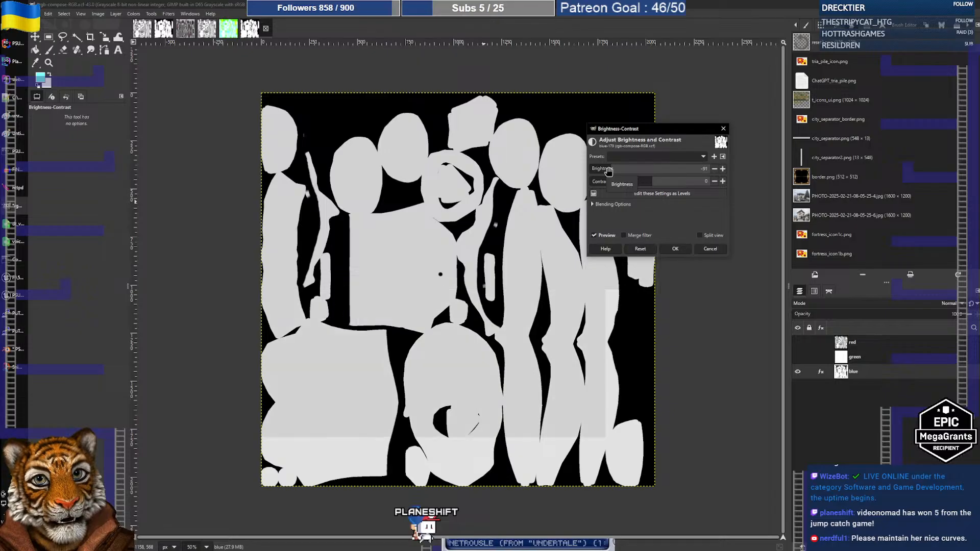
pyautogui.moveTo(605, 168); pyautogui.dragTo(597, 169)
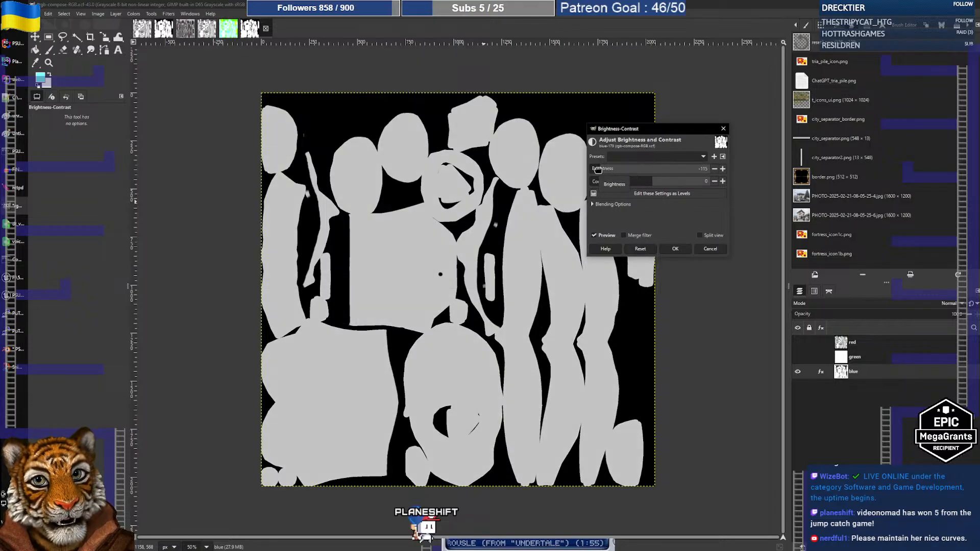
pyautogui.click(708, 249)
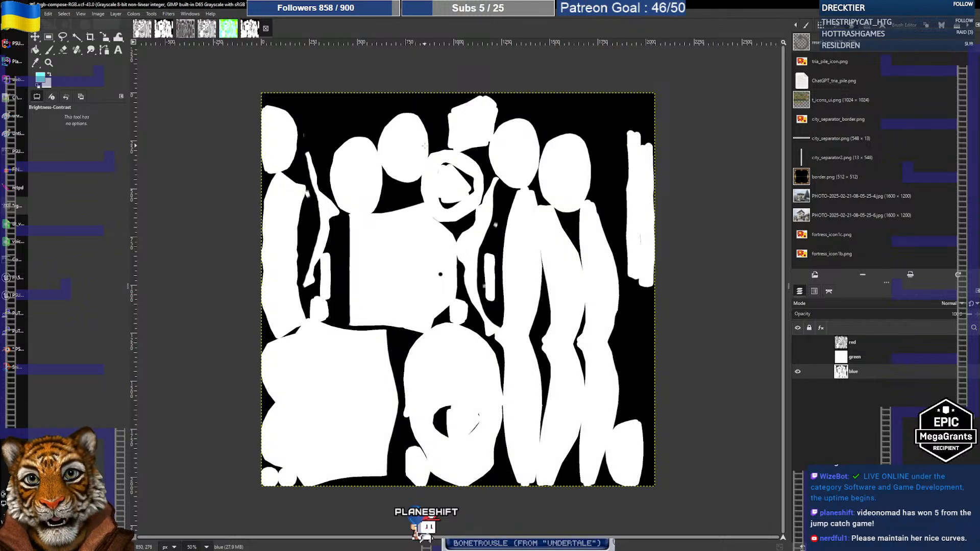
# Step: Set the foreground color to a neutral grey with red, green and blue each at 50
pyautogui.click(41, 78)
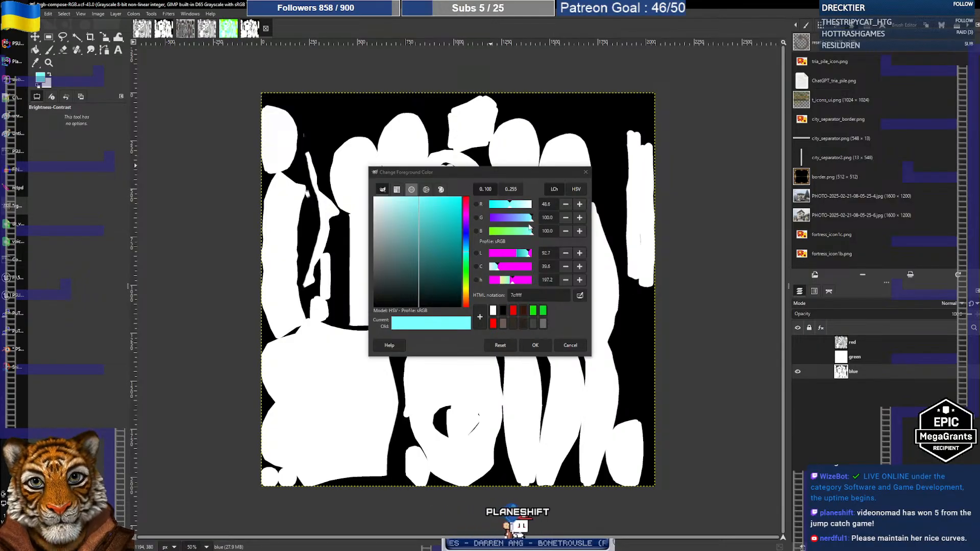
pyautogui.click(576, 191)
pyautogui.click(554, 192)
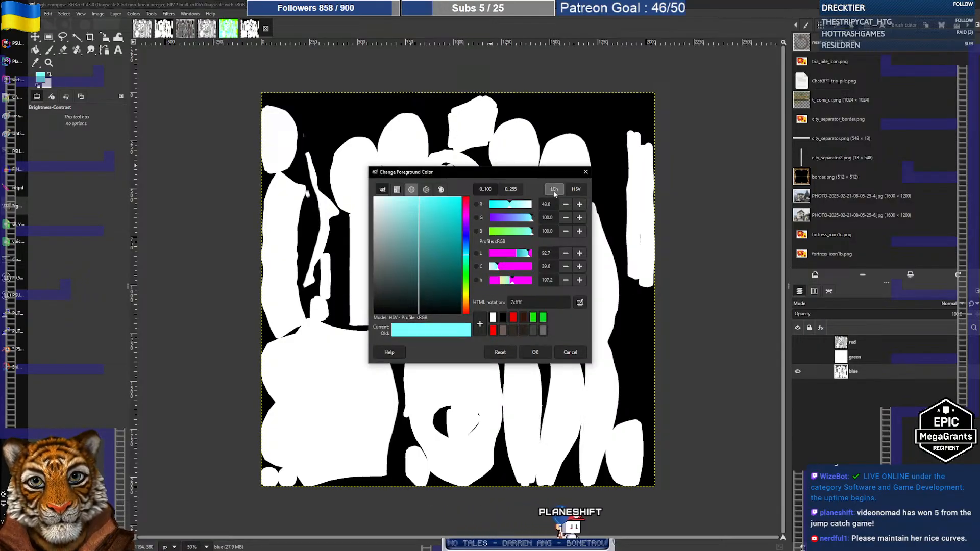
pyautogui.click(576, 190)
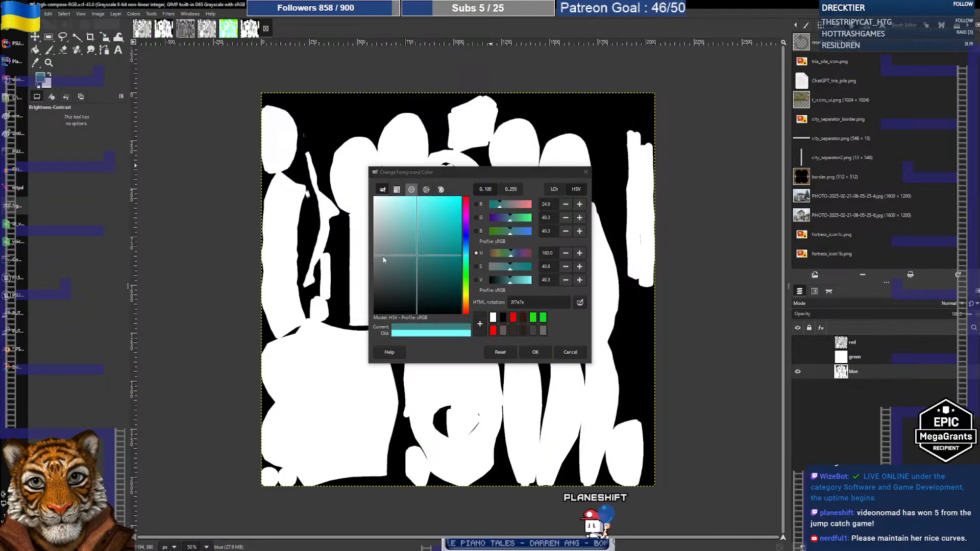
pyautogui.moveTo(382, 255); pyautogui.dragTo(360, 256)
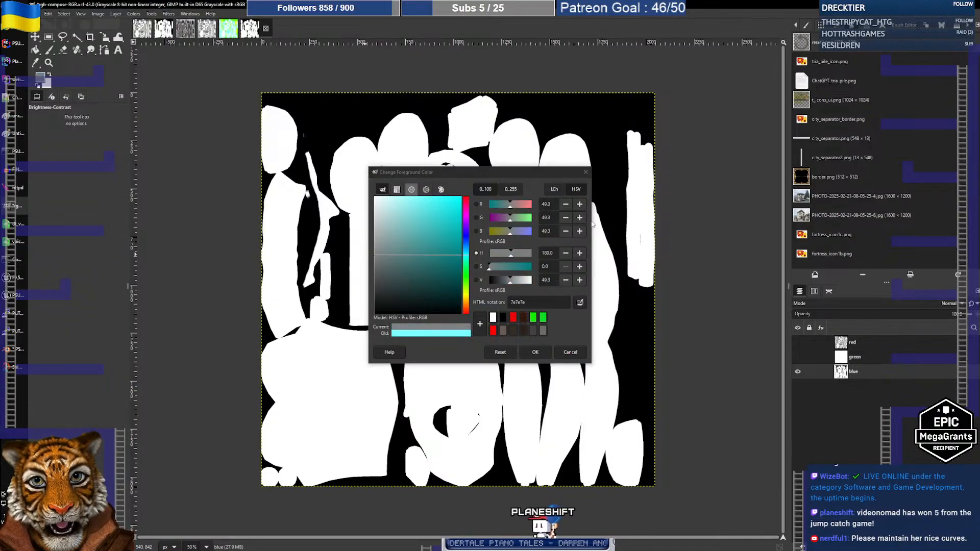
pyautogui.click(554, 208)
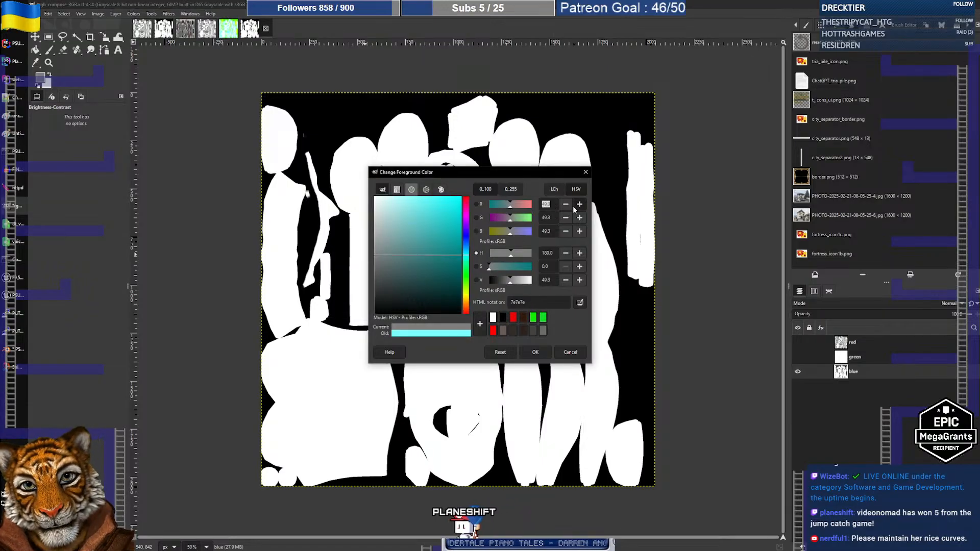
pyautogui.hotkey('alt', 'Tab')
pyautogui.press('Tab')
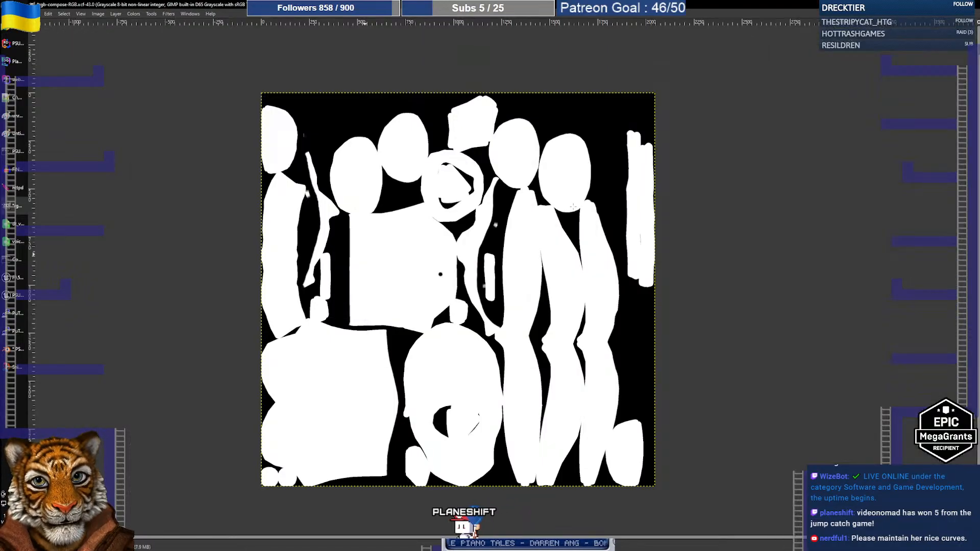
pyautogui.press('Tab')
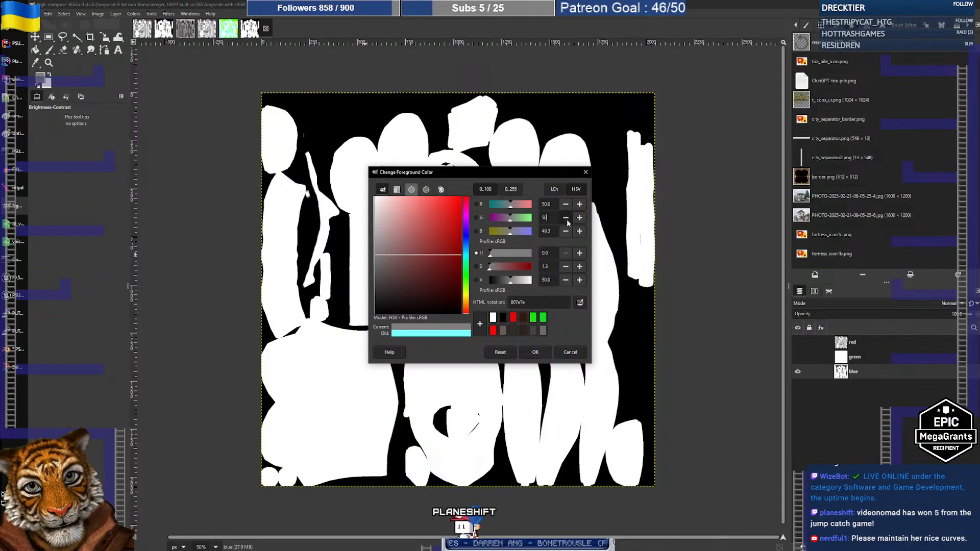
pyautogui.write('50')
pyautogui.press('Tab')
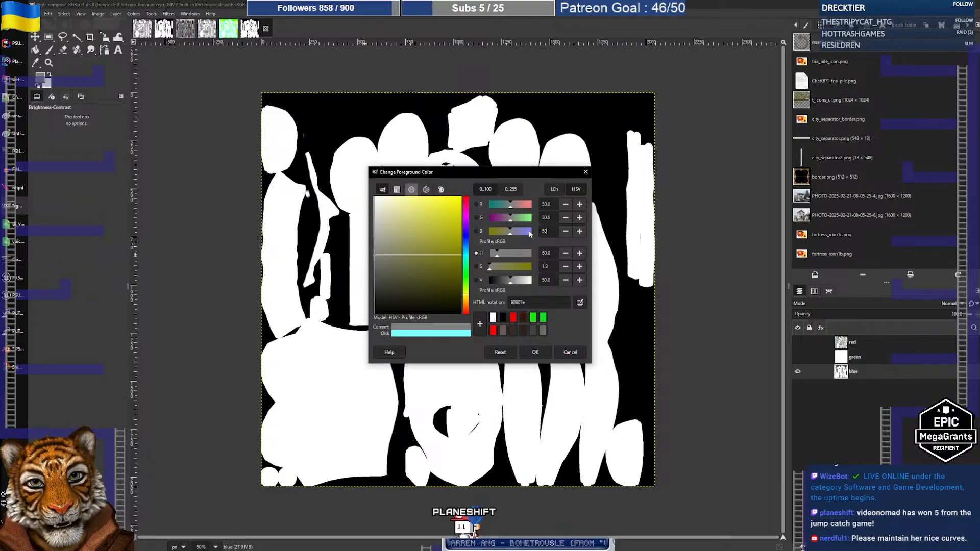
pyautogui.click(540, 347)
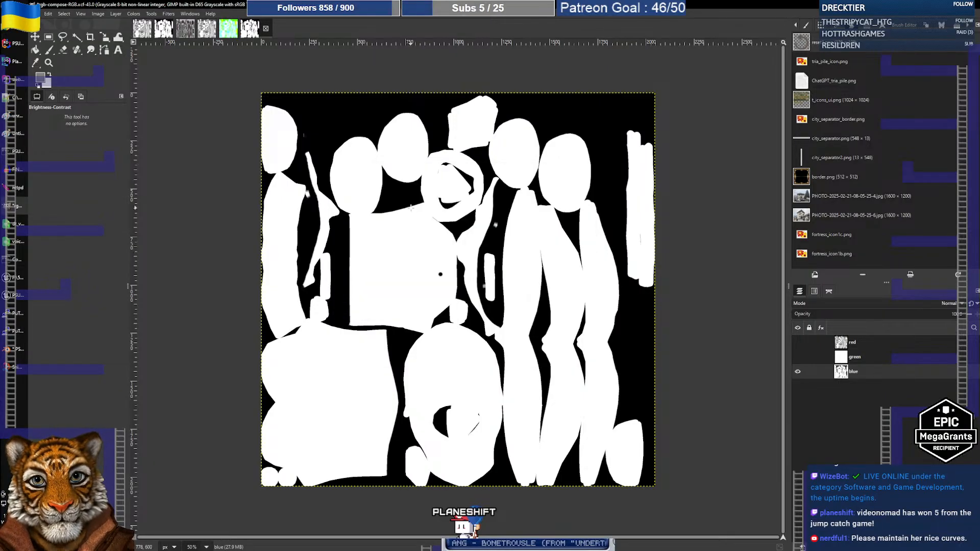
# Step: Bucket-fill the large connected white region in the center of the blue layer with the grey foreground color
pyautogui.click(36, 50)
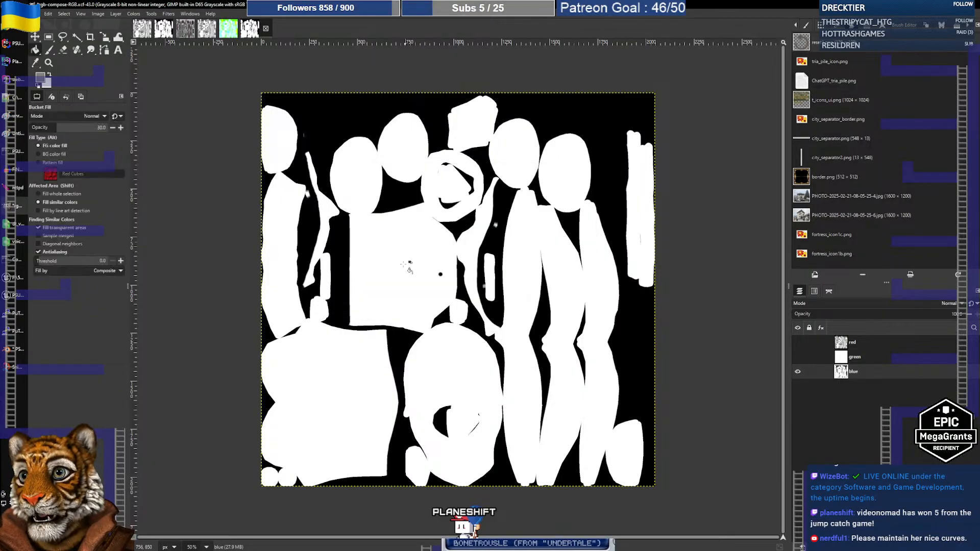
pyautogui.click(401, 254)
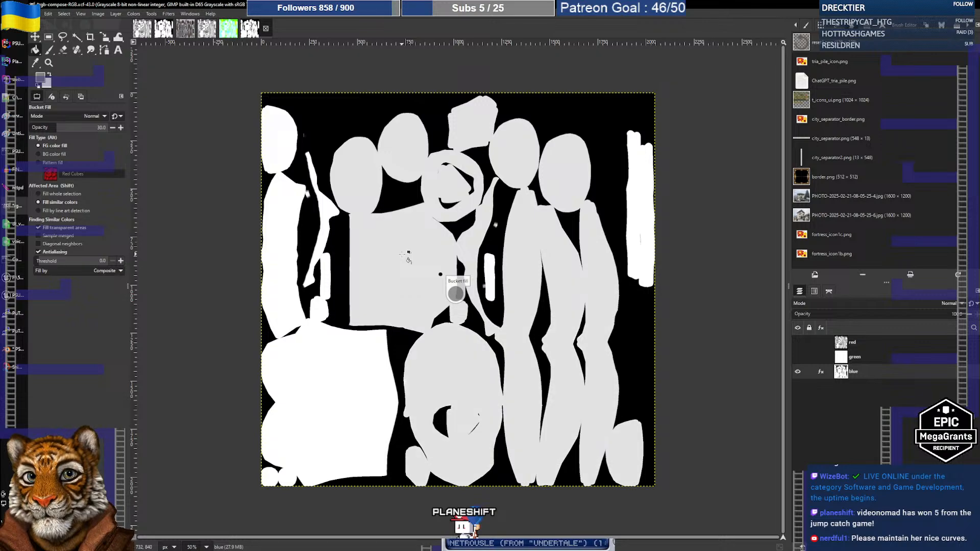
# Step: Try bucket-filling the other white islands and small specks of the blue layer, and undo these fills back to the first one
pyautogui.click(344, 361)
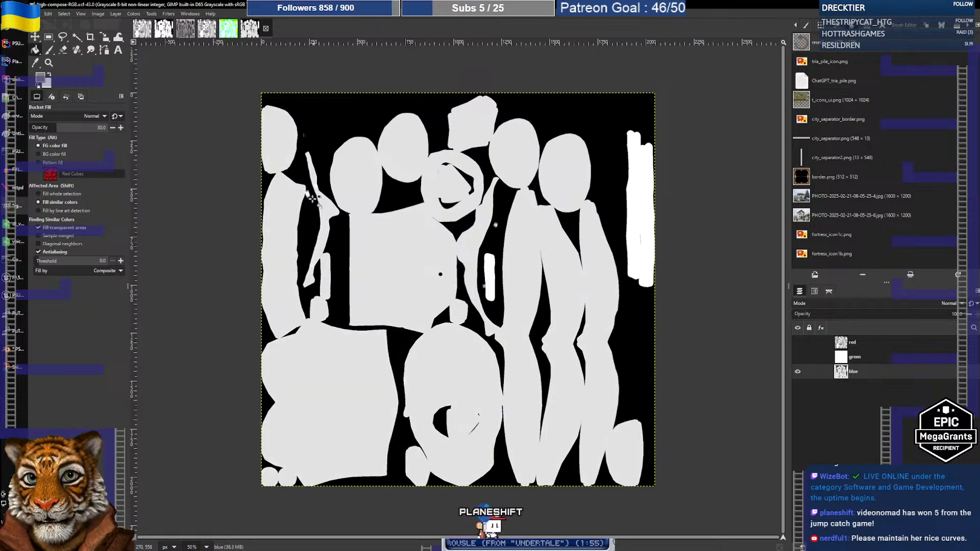
pyautogui.click(642, 196)
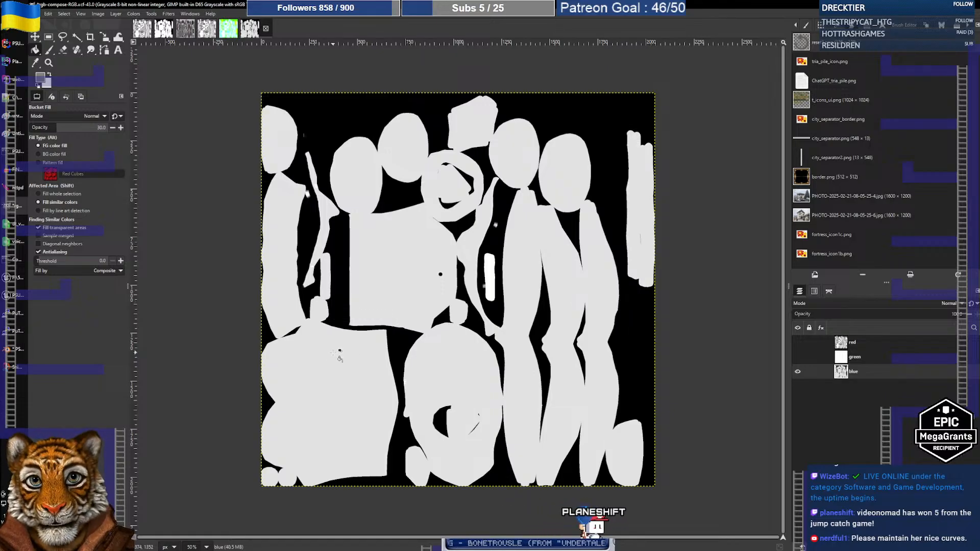
pyautogui.click(324, 220)
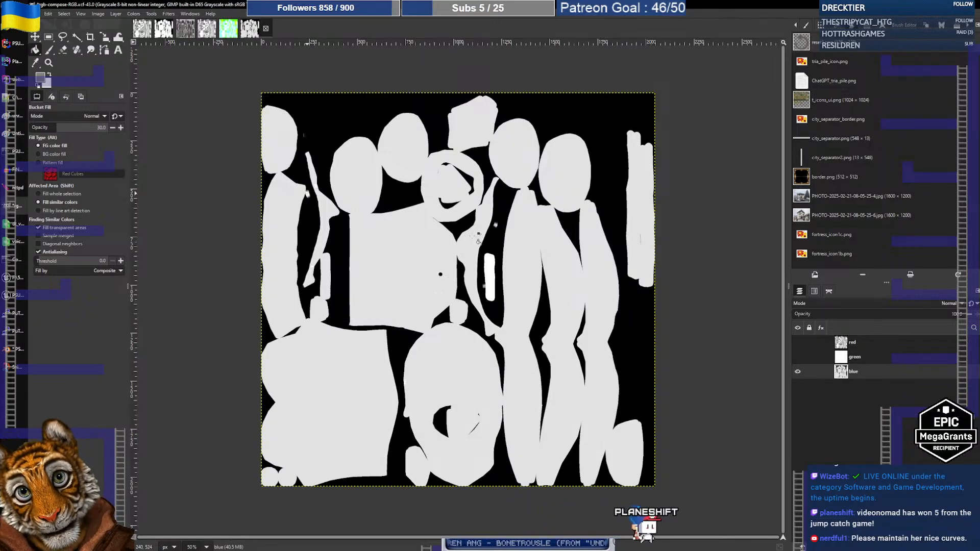
pyautogui.click(497, 231)
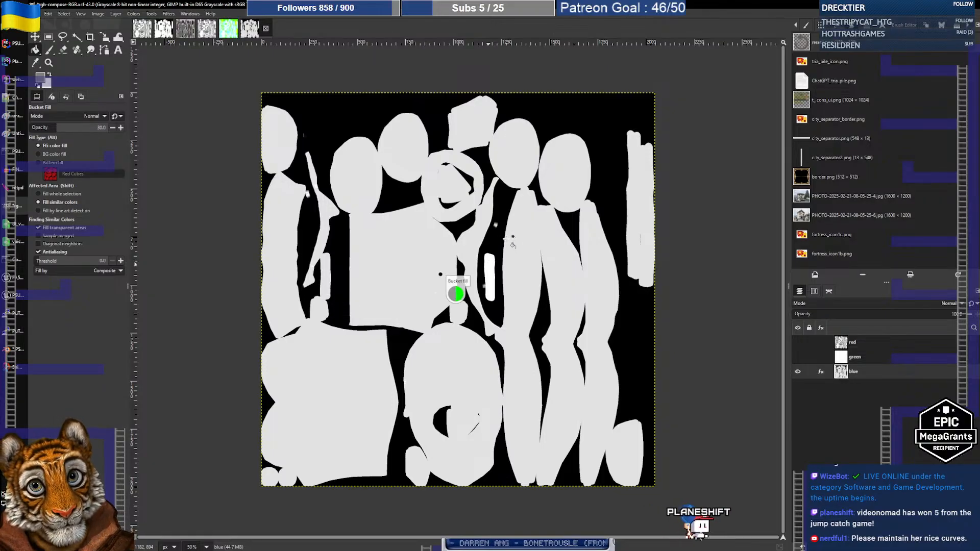
pyautogui.click(482, 290)
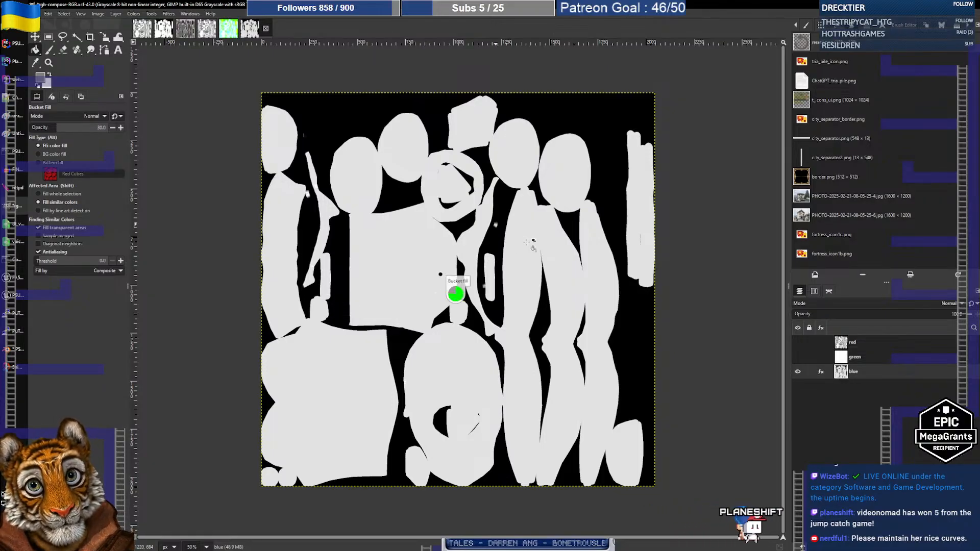
pyautogui.click(457, 288)
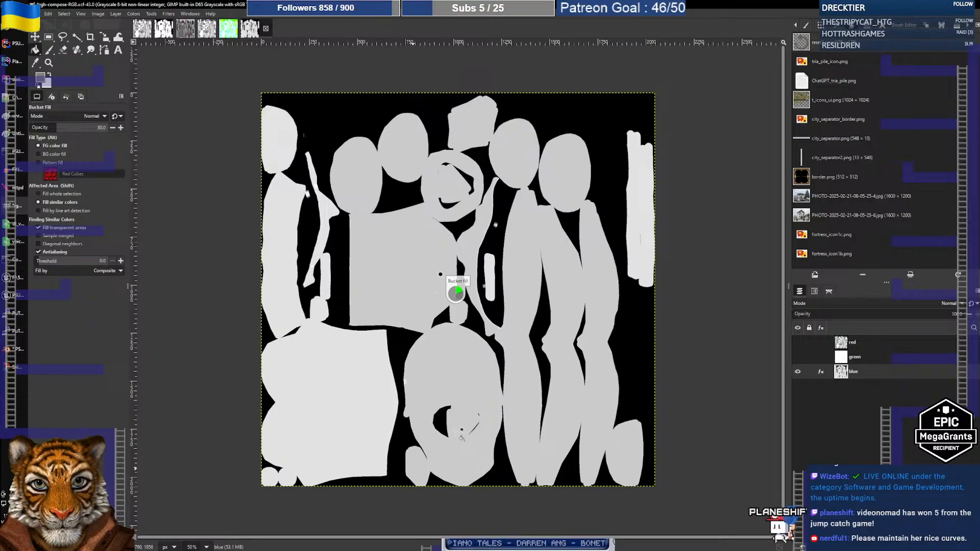
pyautogui.click(428, 302)
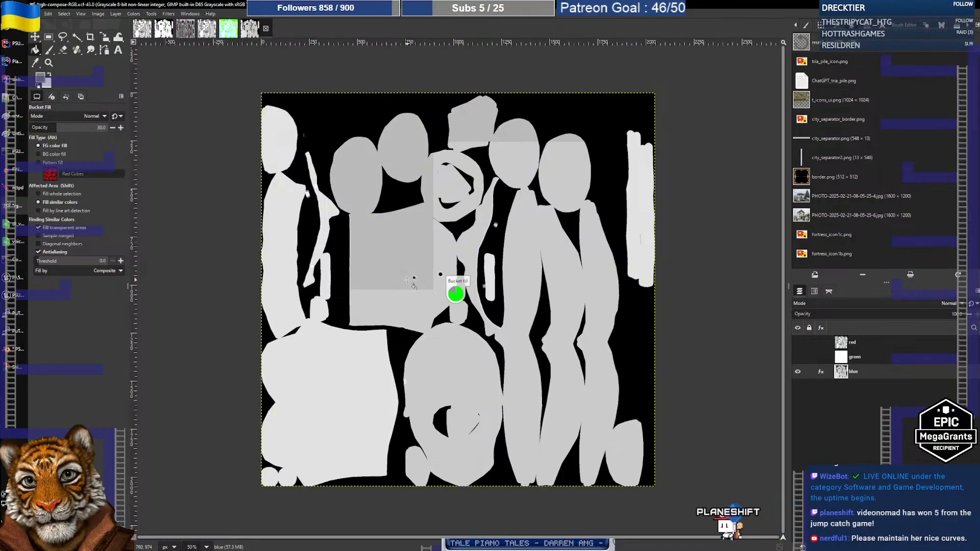
pyautogui.hotkey('ctrl', 'z')
pyautogui.hotkey('ctrl', 'z')
pyautogui.hotkey('ctrl', 'z')
pyautogui.hotkey('ctrl', 'z')
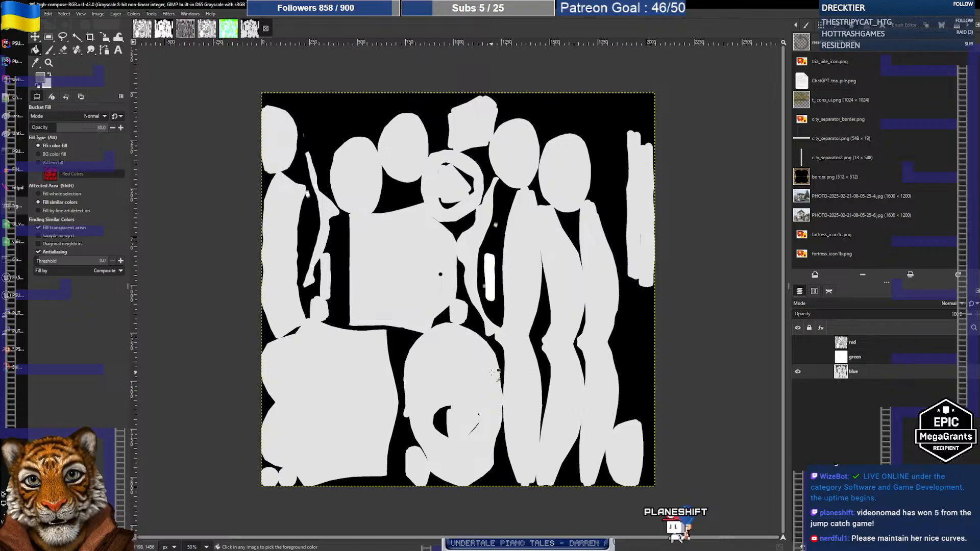
pyautogui.hotkey('ctrl', 'z')
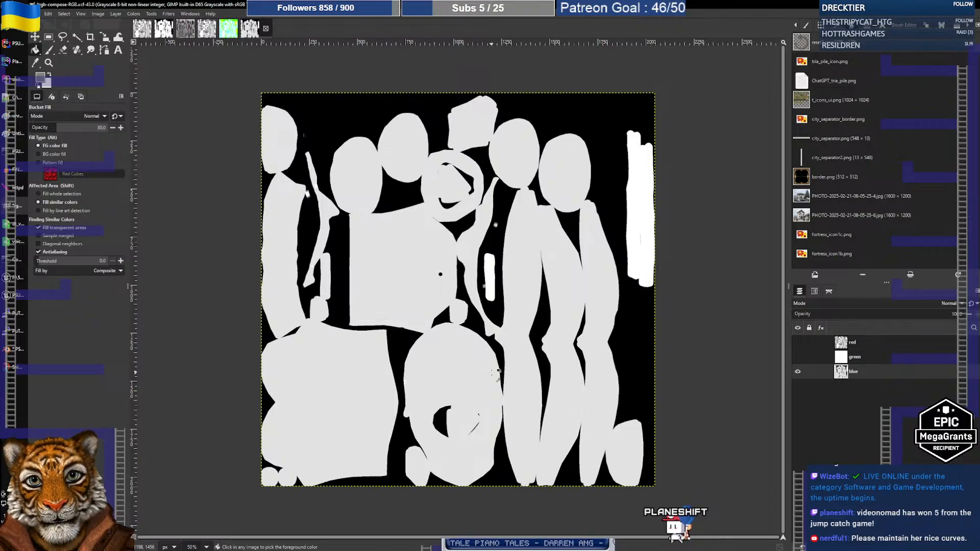
pyautogui.hotkey('ctrl', 'z')
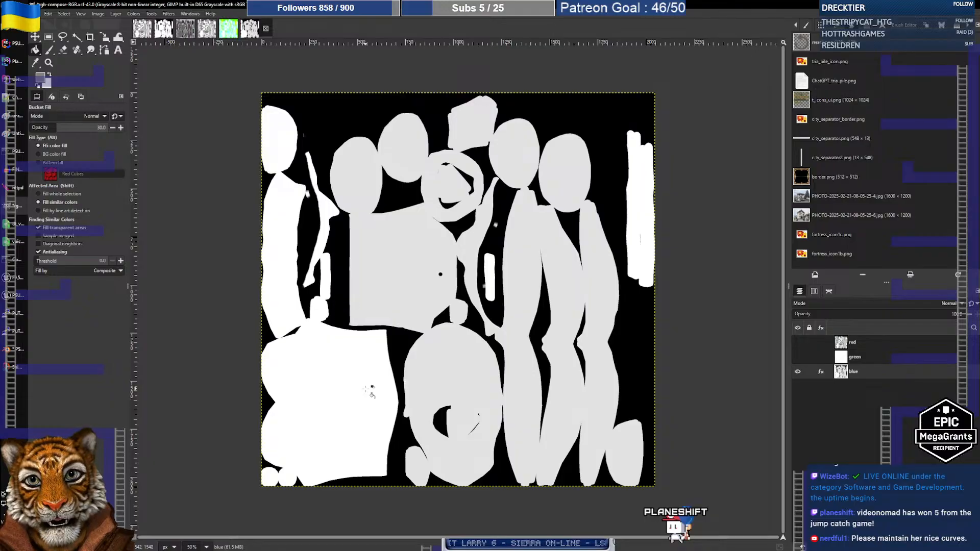
# Step: Bucket-fill the remaining white islands of the blue layer with grey: the lower-left block, the small narrow strip and the right-edge strip
pyautogui.click(366, 389)
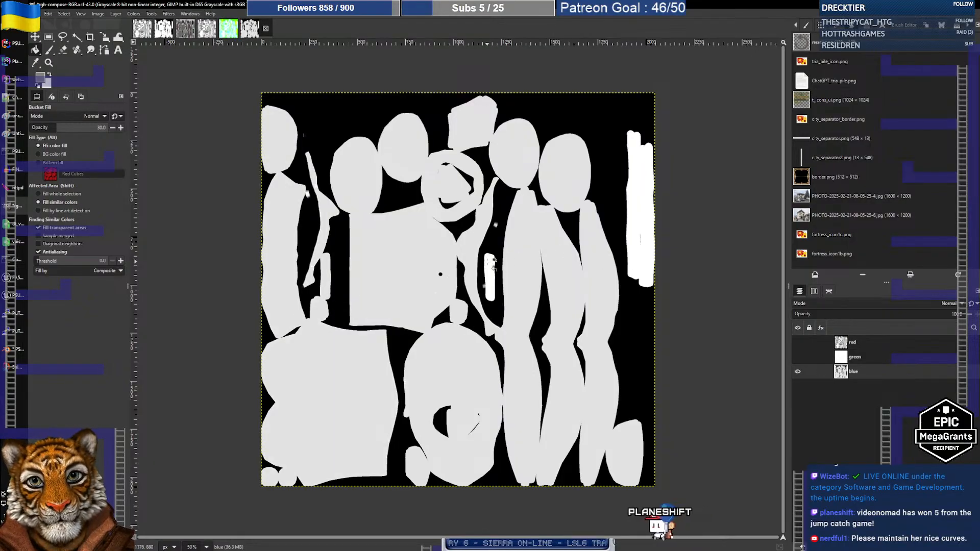
pyautogui.click(489, 261)
pyautogui.click(638, 258)
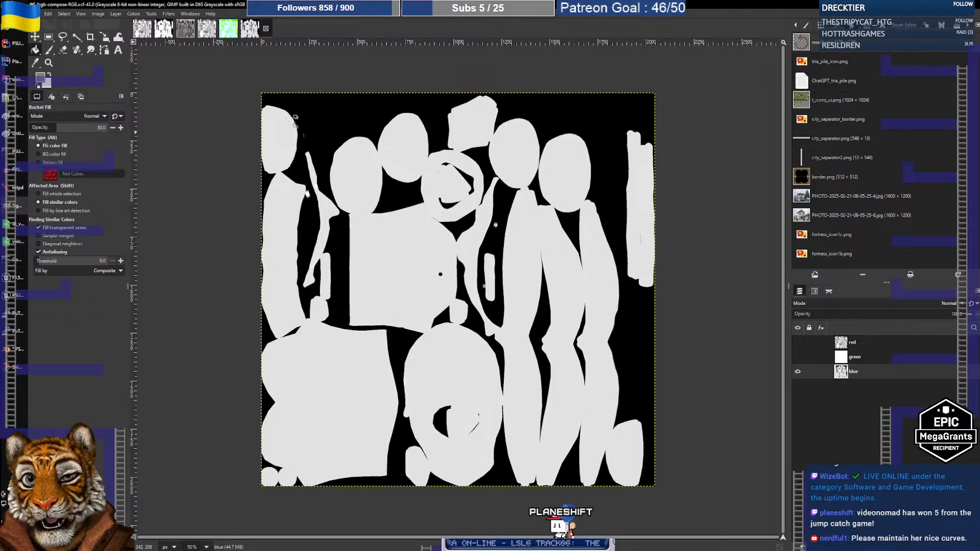
# Step: Compose the red, green and edited blue layers into a new RGB image
pyautogui.click(132, 14)
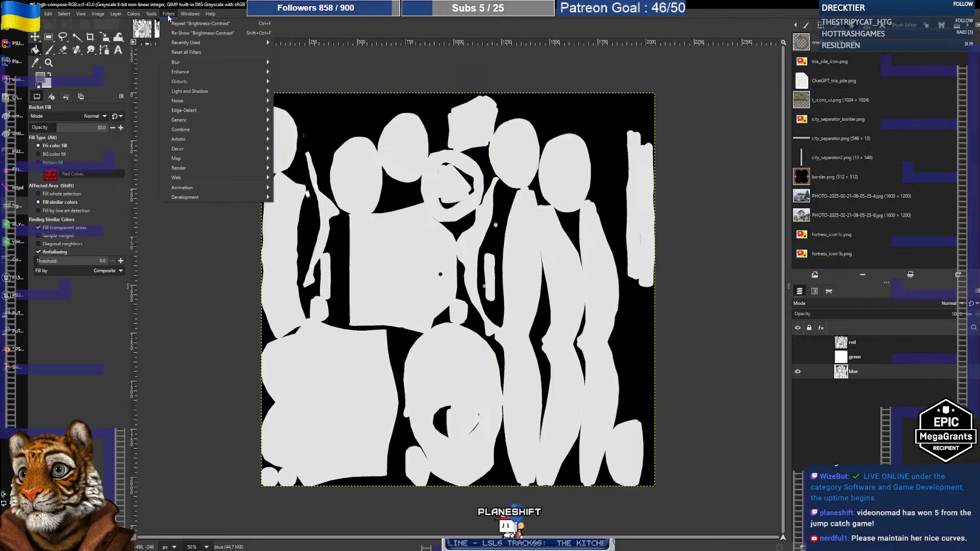
pyautogui.moveTo(161, 162)
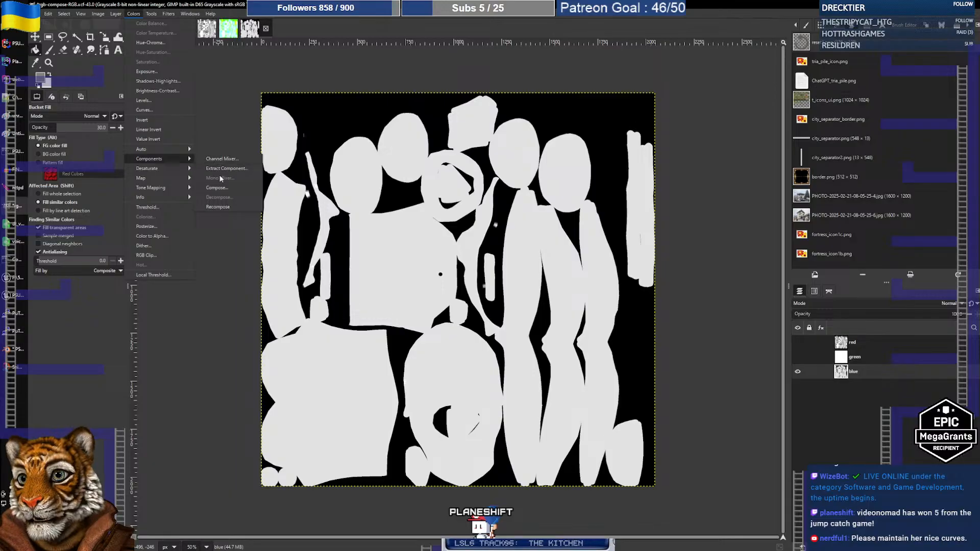
pyautogui.click(221, 188)
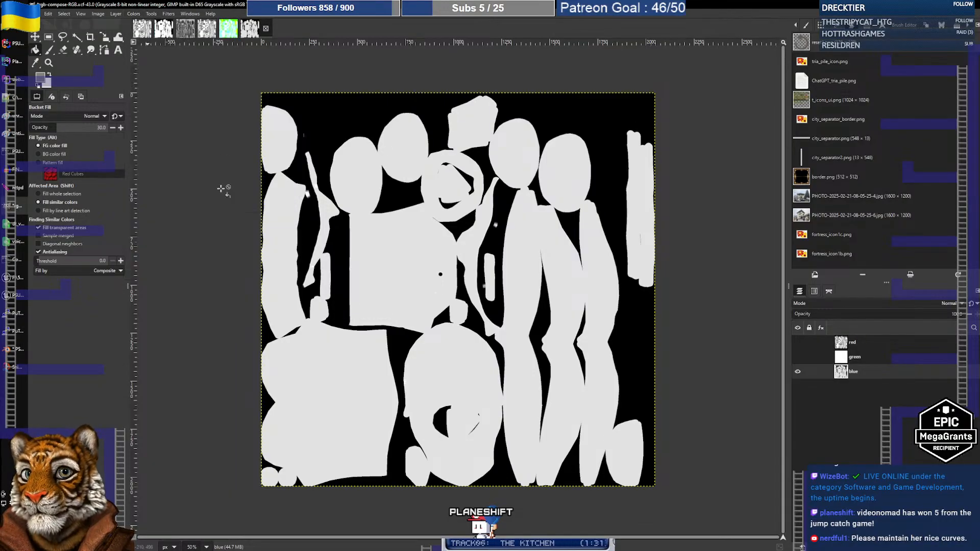
pyautogui.click(227, 206)
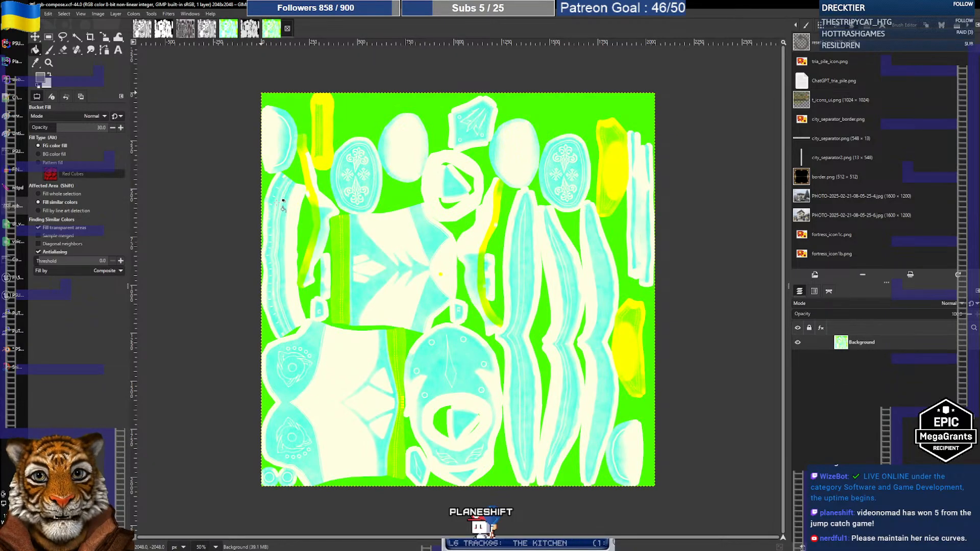
# Step: Start exporting the composed image and set the destination to the plate_suite folder
pyautogui.click(34, 13)
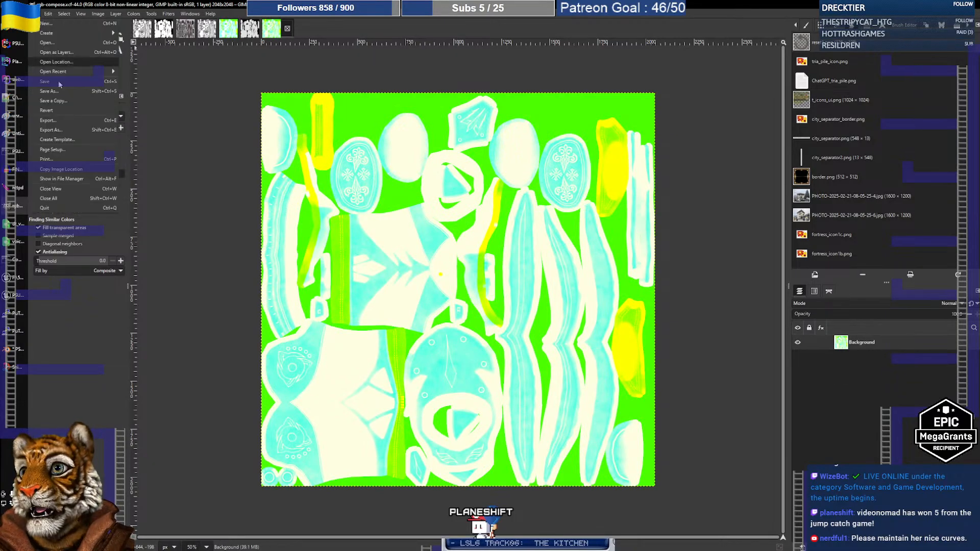
pyautogui.click(65, 130)
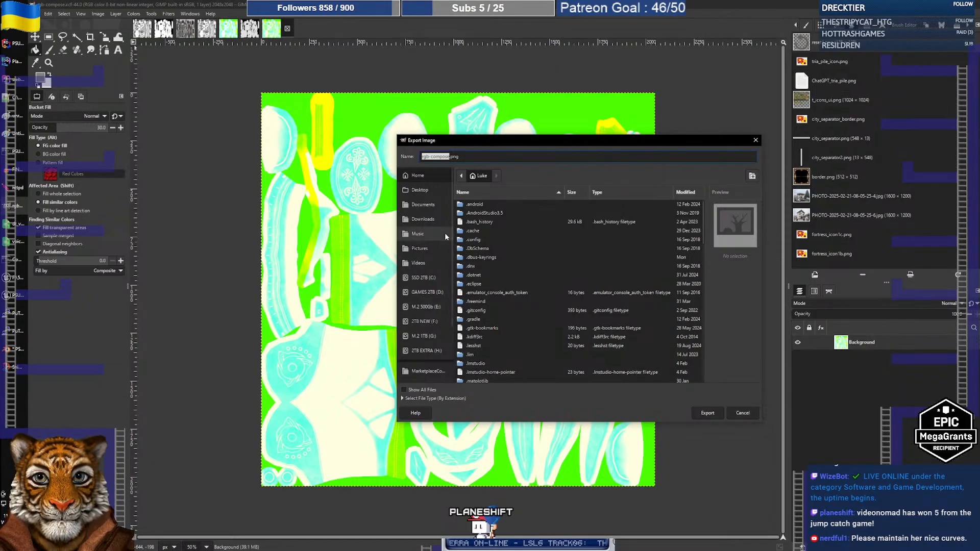
pyautogui.scroll(-3, 506, 256)
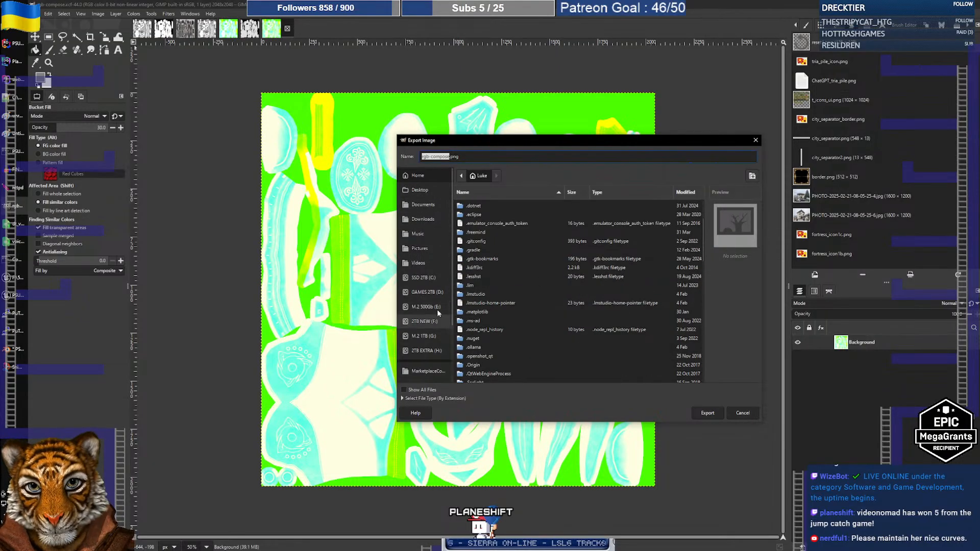
pyautogui.scroll(-3, 435, 260)
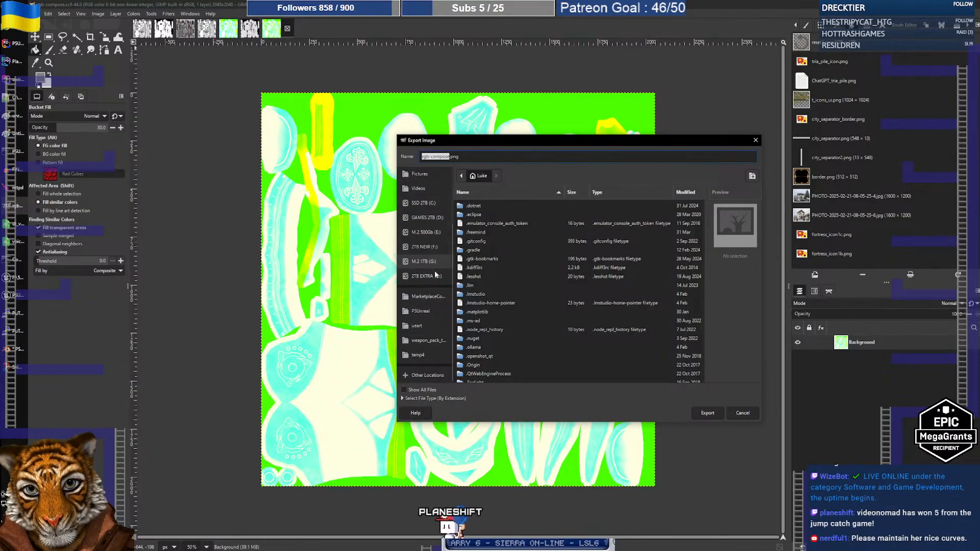
pyautogui.click(424, 327)
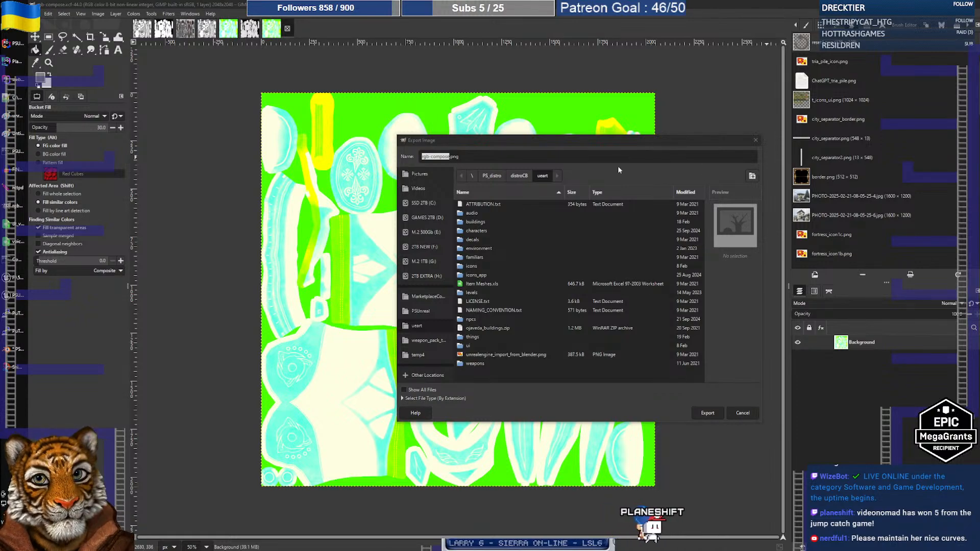
pyautogui.click(585, 160)
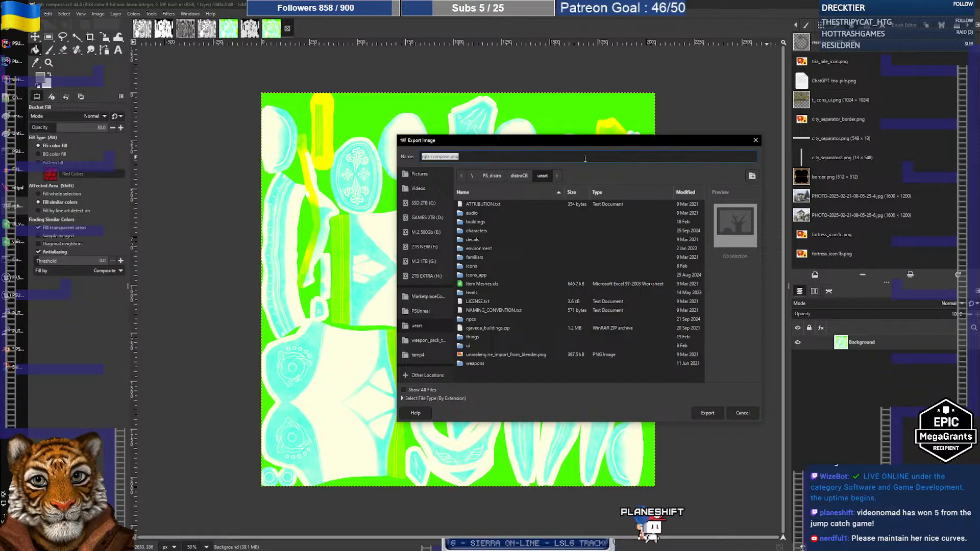
pyautogui.press('Return')
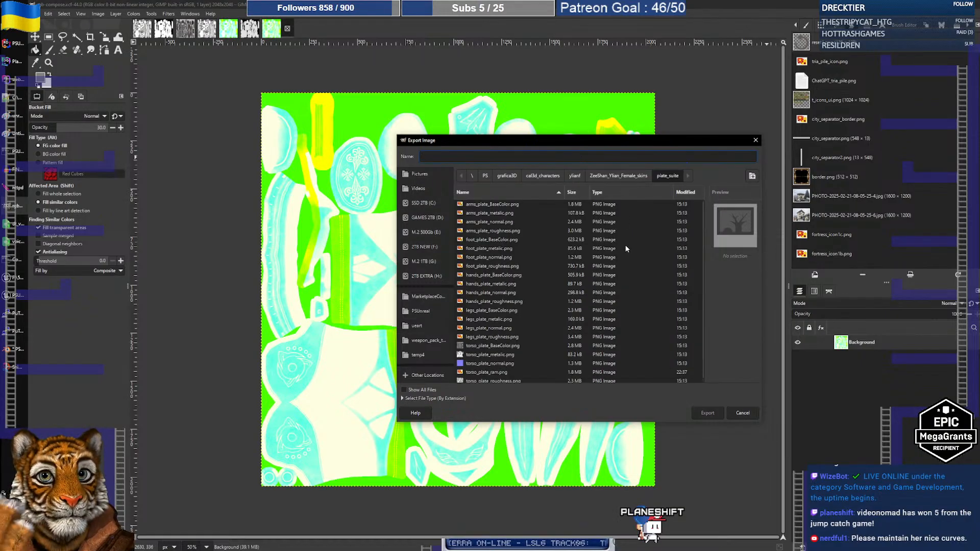
# Step: Export the image over the existing torso_plate_ram.png, replacing that file and keeping the default PNG options
pyautogui.scroll(-1, 586, 306)
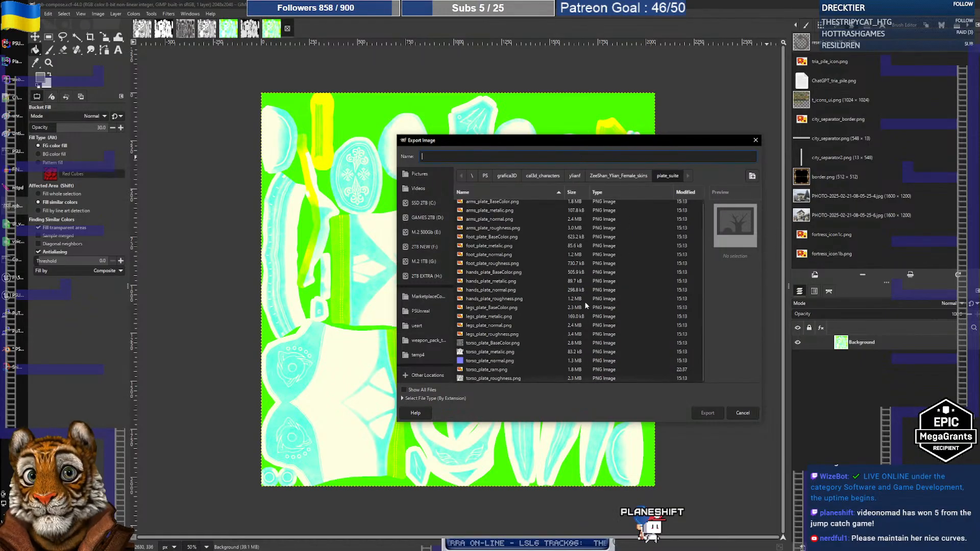
pyautogui.click(506, 370)
pyautogui.click(708, 412)
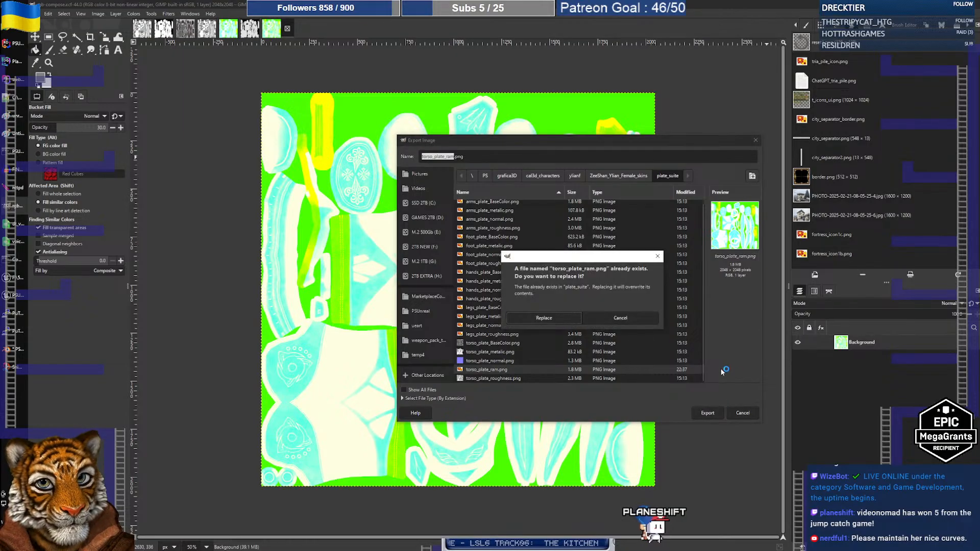
pyautogui.click(557, 318)
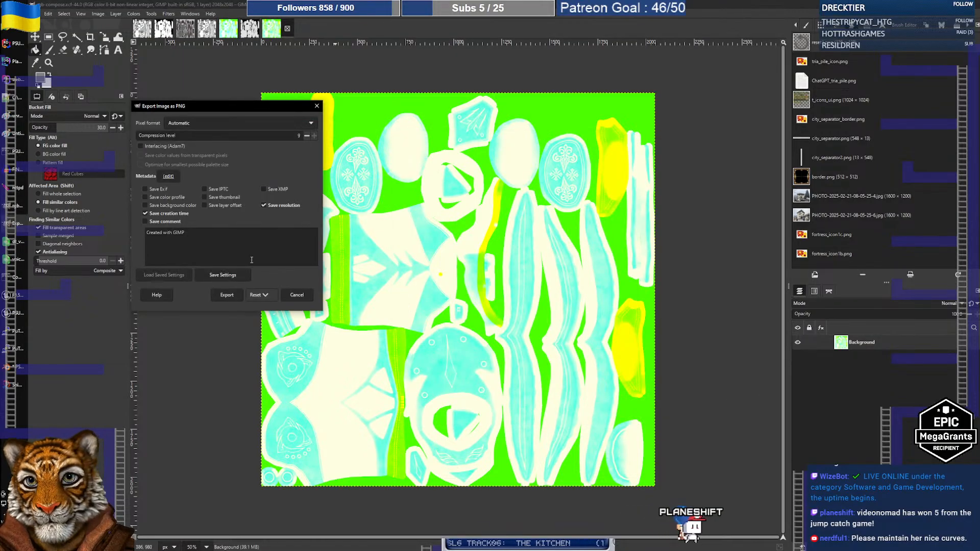
pyautogui.click(224, 294)
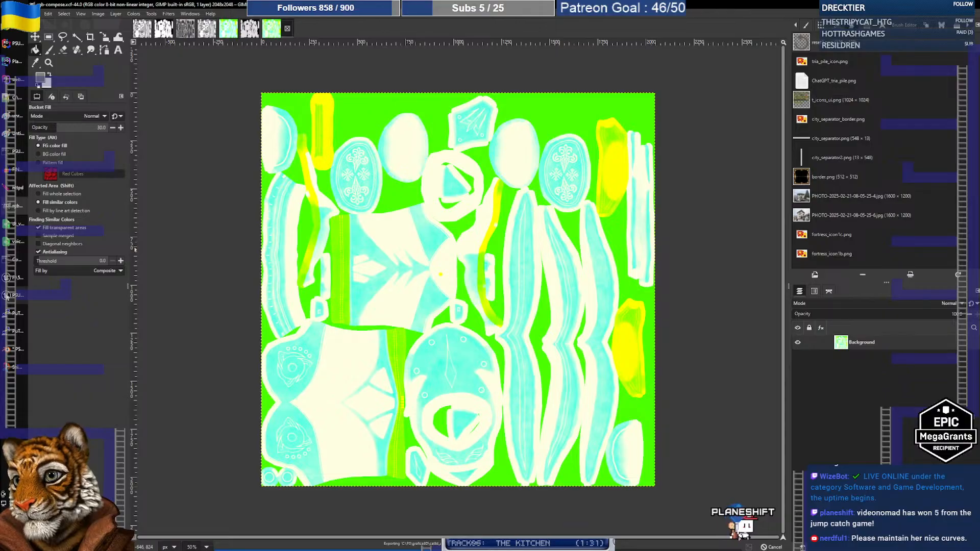
# Step: Switch to Unreal Editor and browse to the Characters/YlianF/Texture folder from the startup map's content browser
pyautogui.click(9, 298)
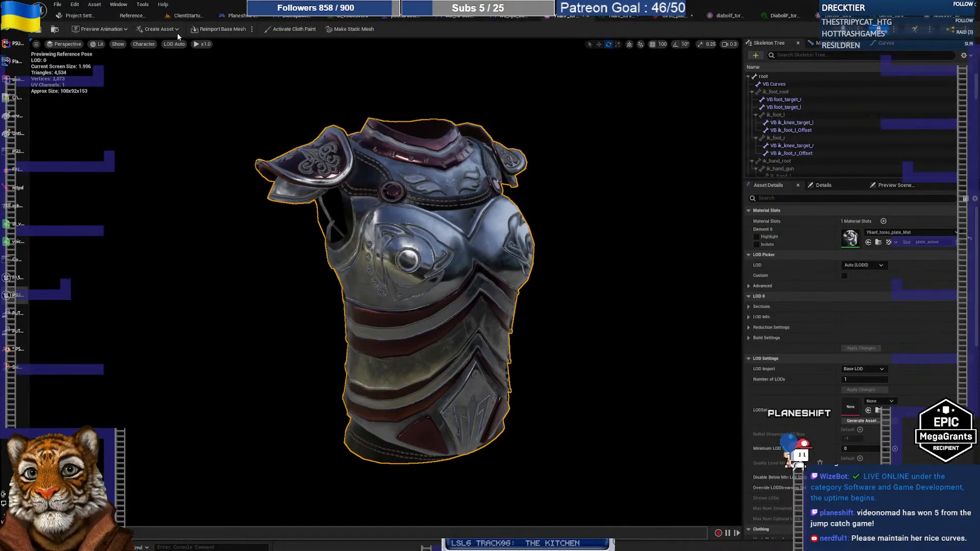
pyautogui.hotkey('ctrl', 'space')
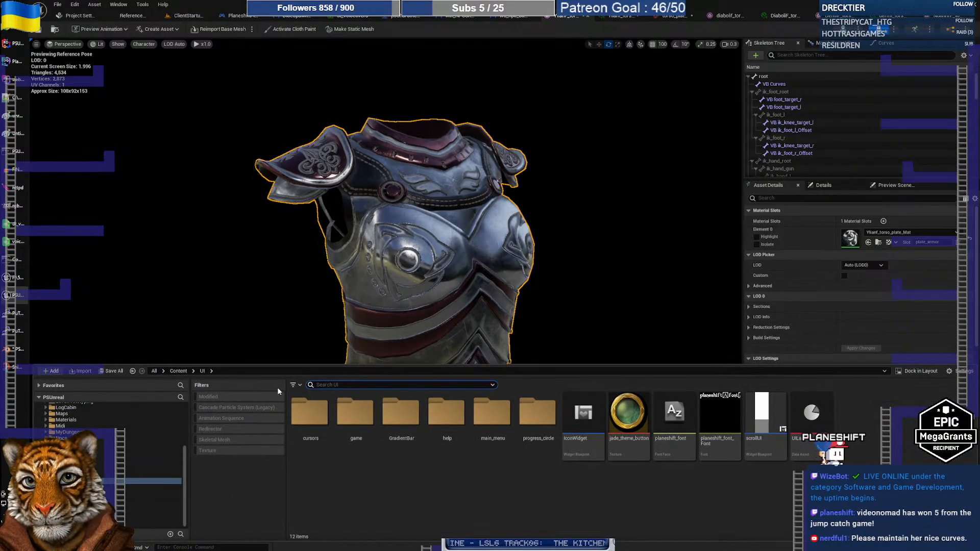
pyautogui.click(187, 15)
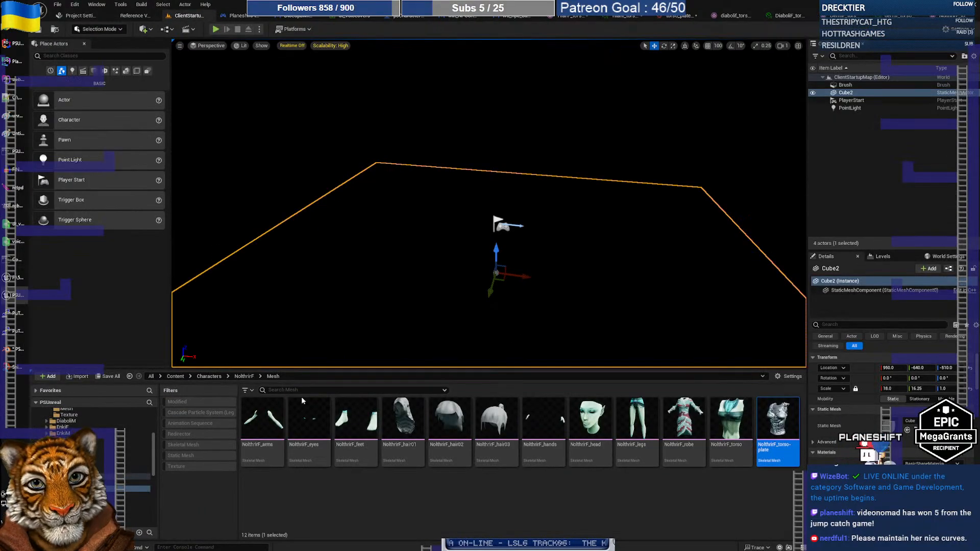
pyautogui.scroll(5, 138, 462)
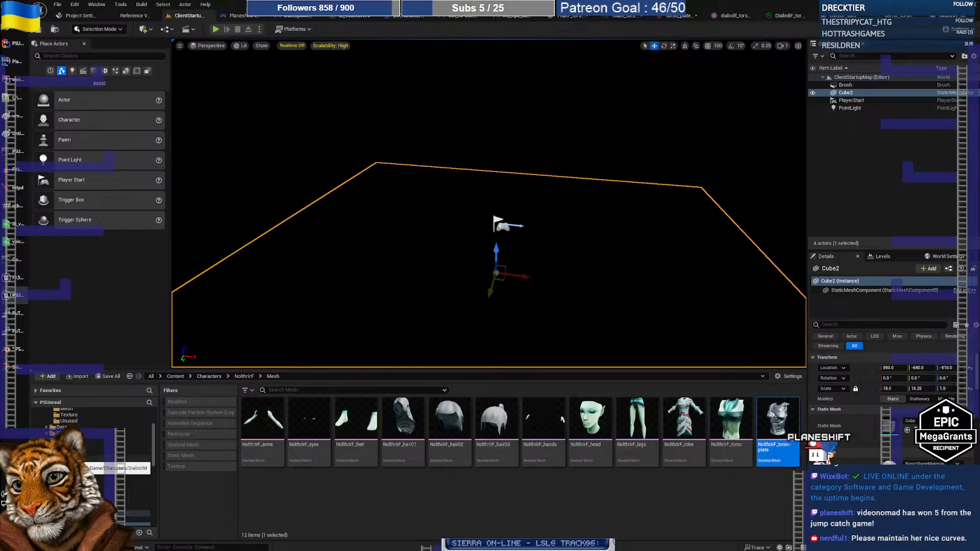
pyautogui.scroll(-5, 102, 449)
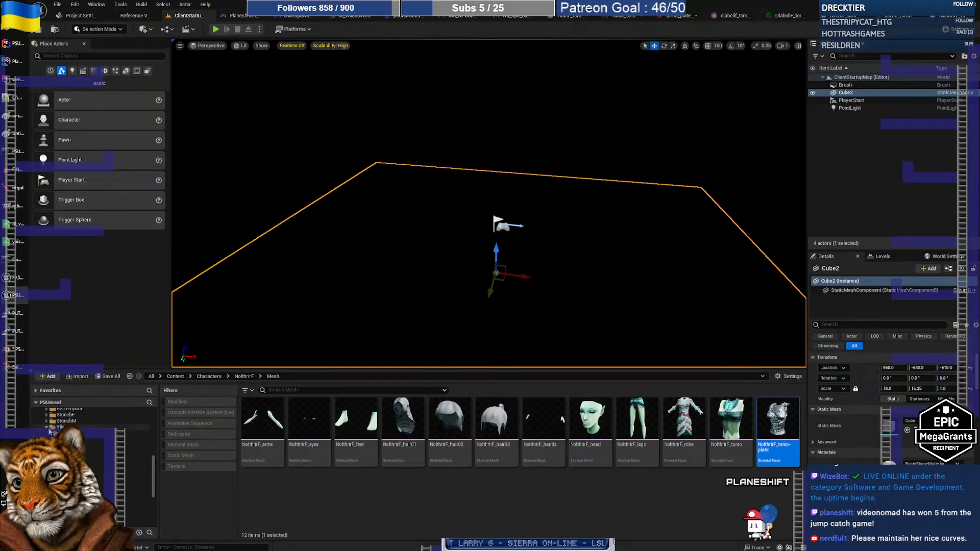
pyautogui.doubleClick(64, 427)
pyautogui.doubleClick(356, 417)
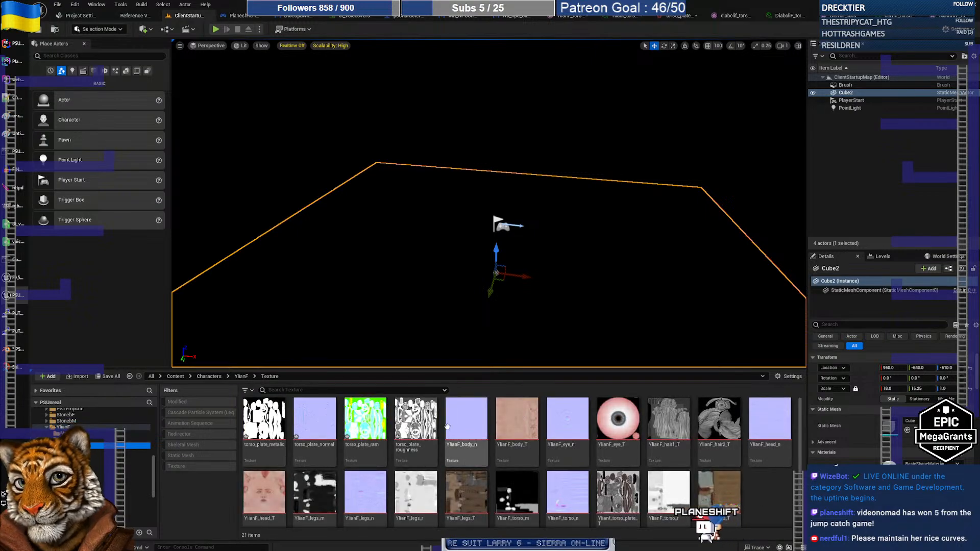
# Step: Open the torso_plate_ram texture, reimport it from its source file and save the asset
pyautogui.doubleClick(375, 432)
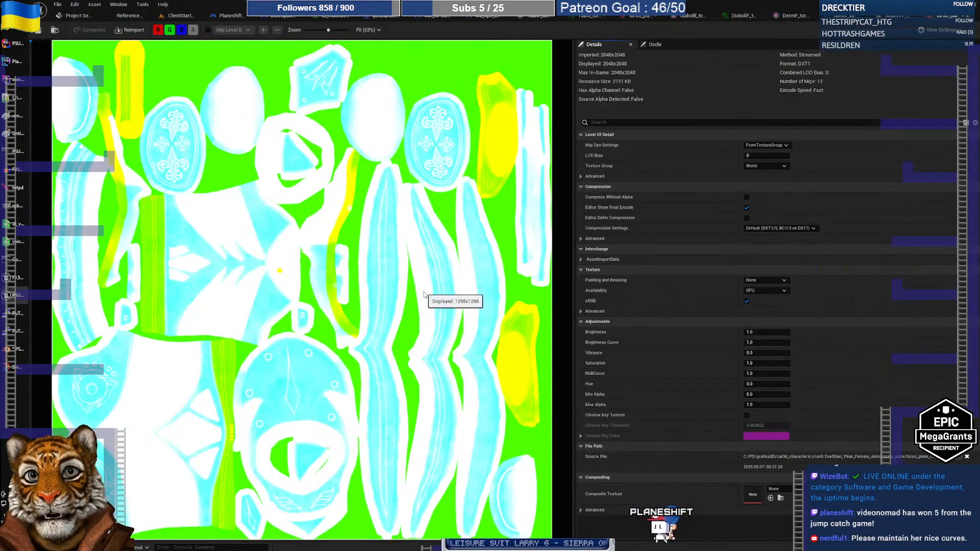
pyautogui.click(129, 30)
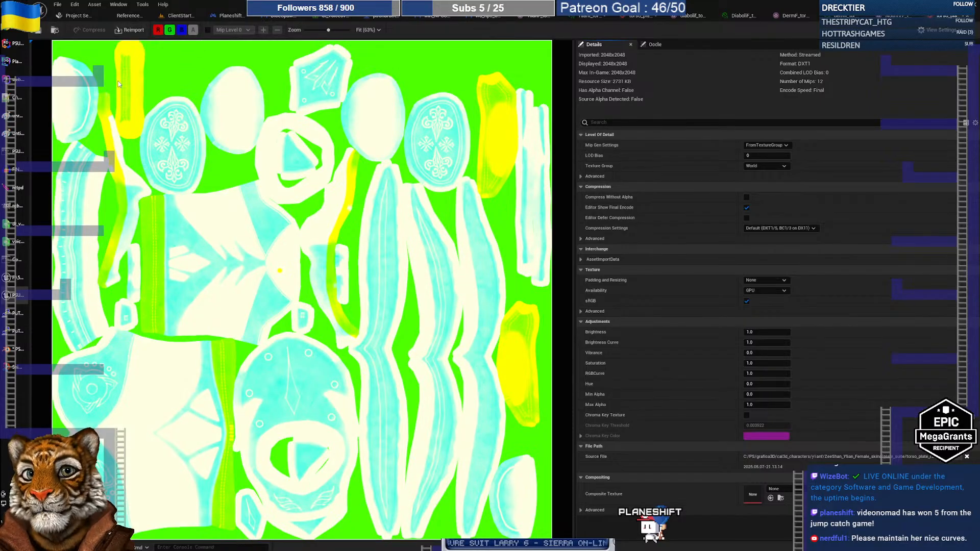
pyautogui.click(38, 32)
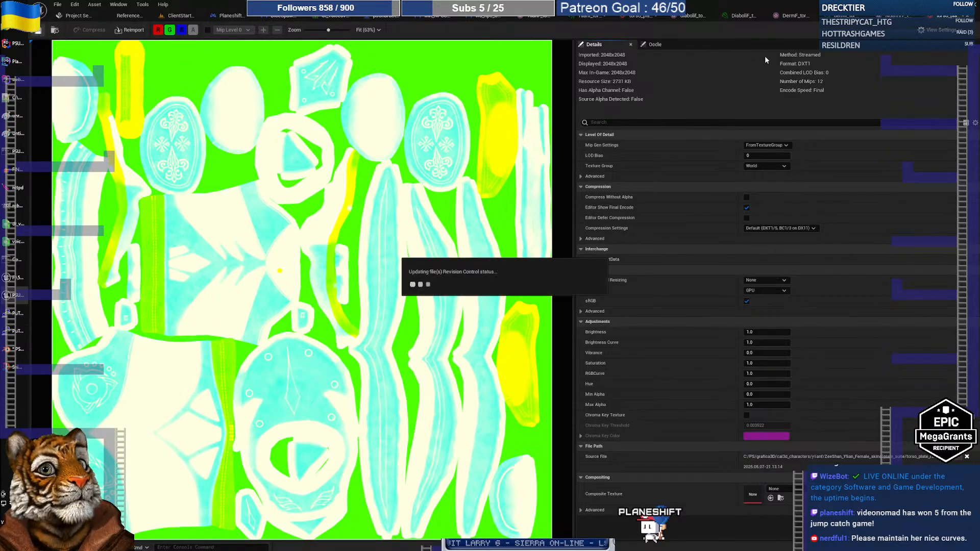
# Step: Go back to the torso plate mesh preview and examine the metal's shine on the armor from several angles and distances
pyautogui.click(635, 19)
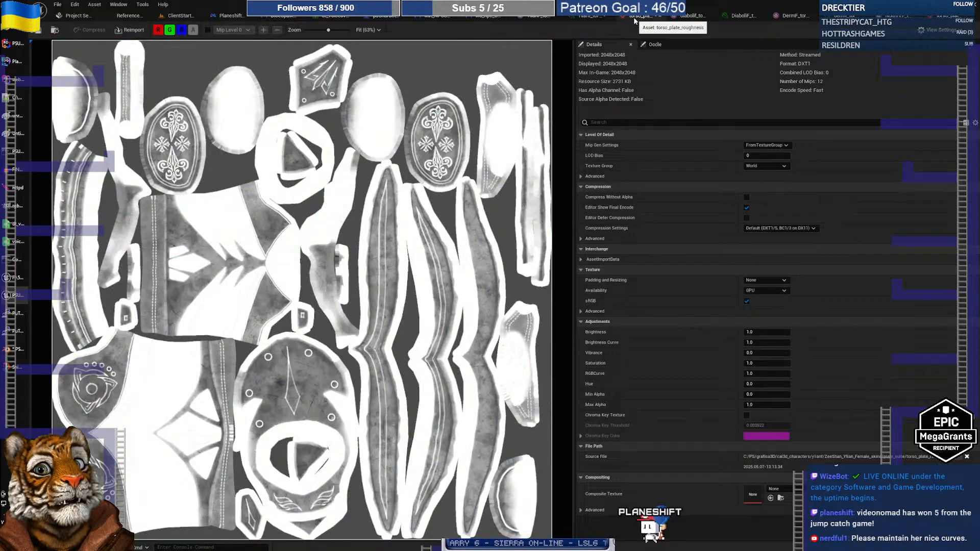
pyautogui.click(595, 17)
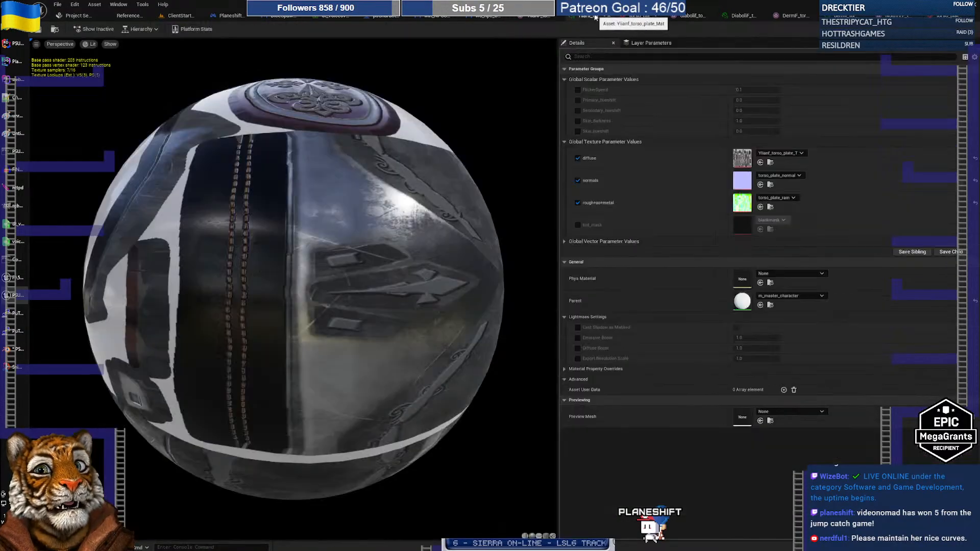
pyautogui.click(537, 17)
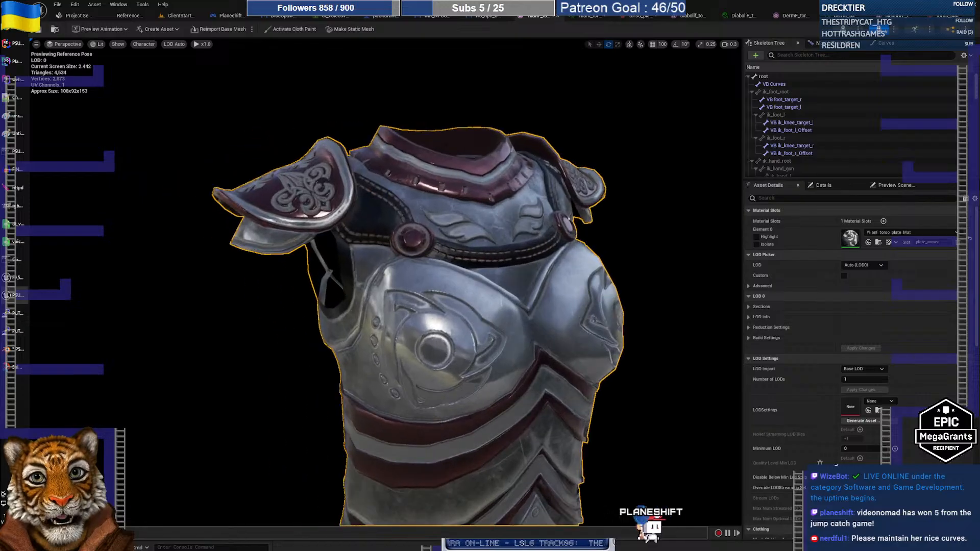
pyautogui.moveTo(386, 286); pyautogui.dragTo(352, 301)
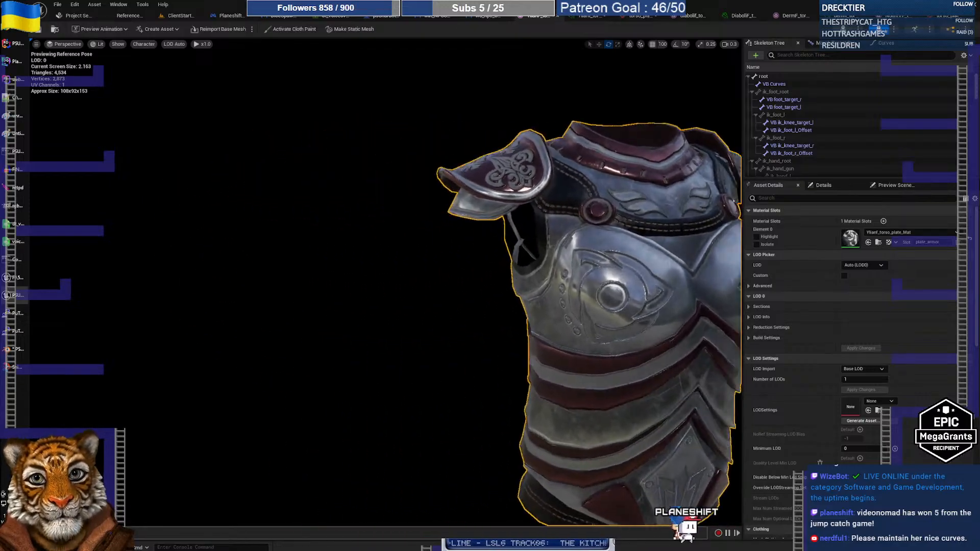
pyautogui.moveTo(386, 286); pyautogui.dragTo(422, 286, button='right')
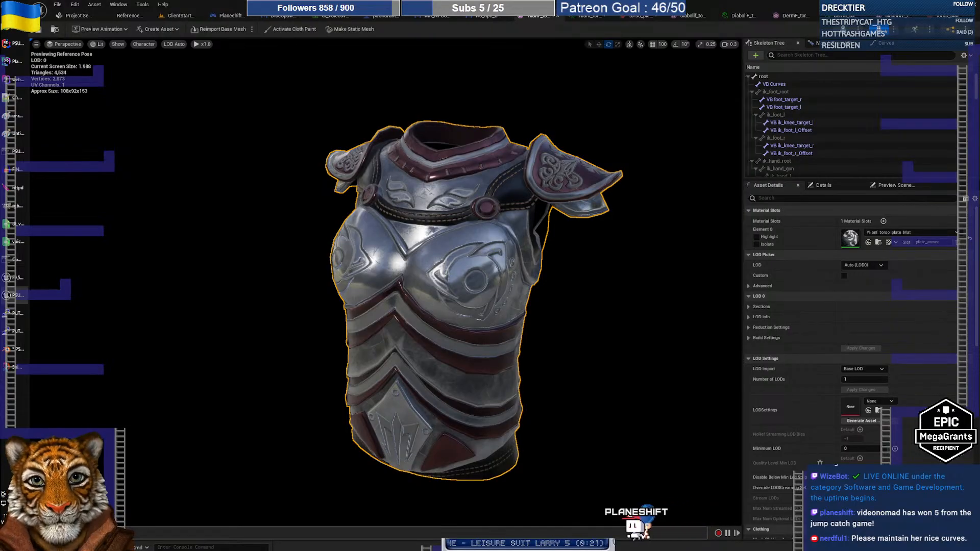
pyautogui.moveTo(427, 190); pyautogui.dragTo(714, 204, button='right')
pyautogui.press('a')
pyautogui.press('w')
pyautogui.press('s')
pyautogui.press('w')
pyautogui.press('d')
pyautogui.press('s')
pyautogui.press('s')
pyautogui.press('a')
pyautogui.press('d')
pyautogui.press('a')
pyautogui.moveTo(613, 152)
pyautogui.mouseDown(button='right')
pyautogui.moveTo(635, 160)
pyautogui.moveTo(620, 143)
pyautogui.moveTo(612, 152)
pyautogui.mouseUp(button='right')
pyautogui.press('d')
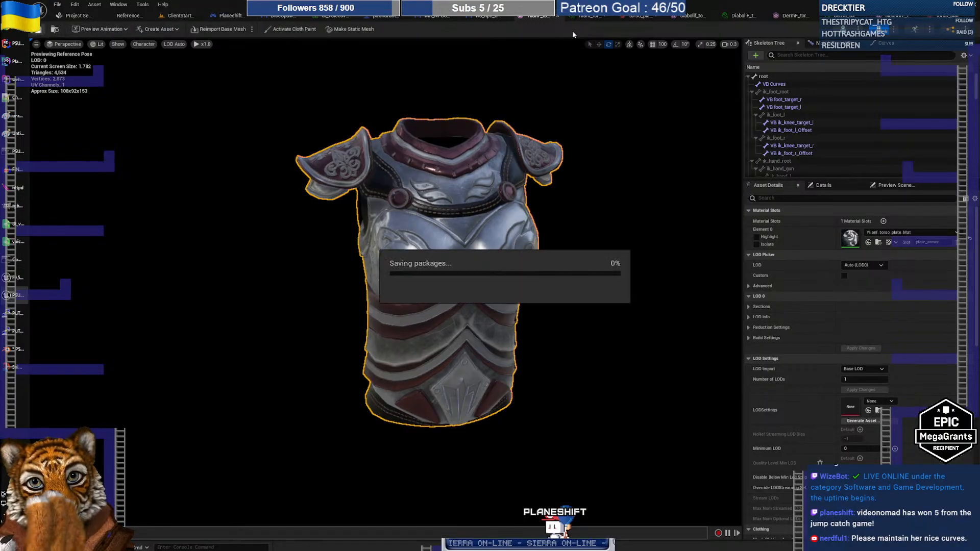
# Step: Locate the torso_plate_roughness texture asset in the YlianF Texture folder and force-delete it
pyautogui.click(588, 16)
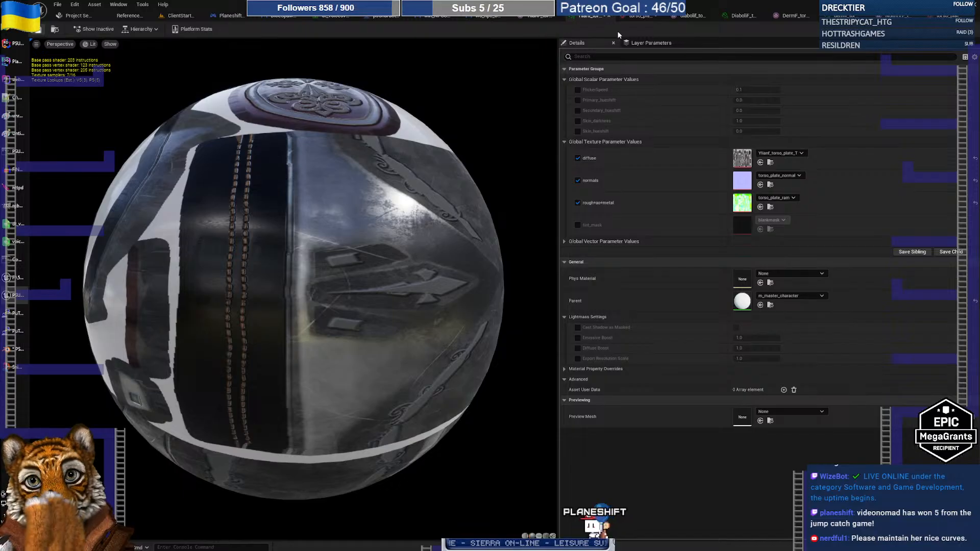
pyautogui.click(639, 16)
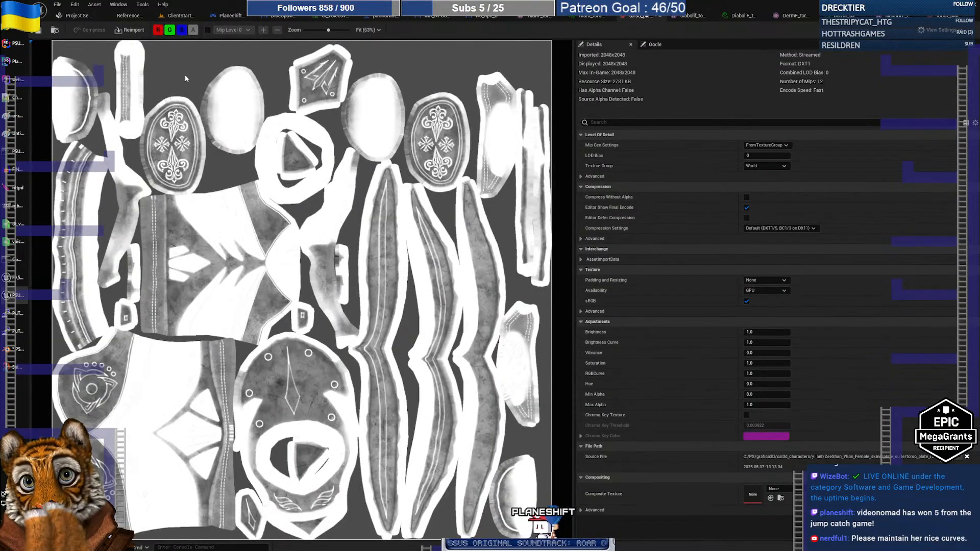
pyautogui.click(55, 30)
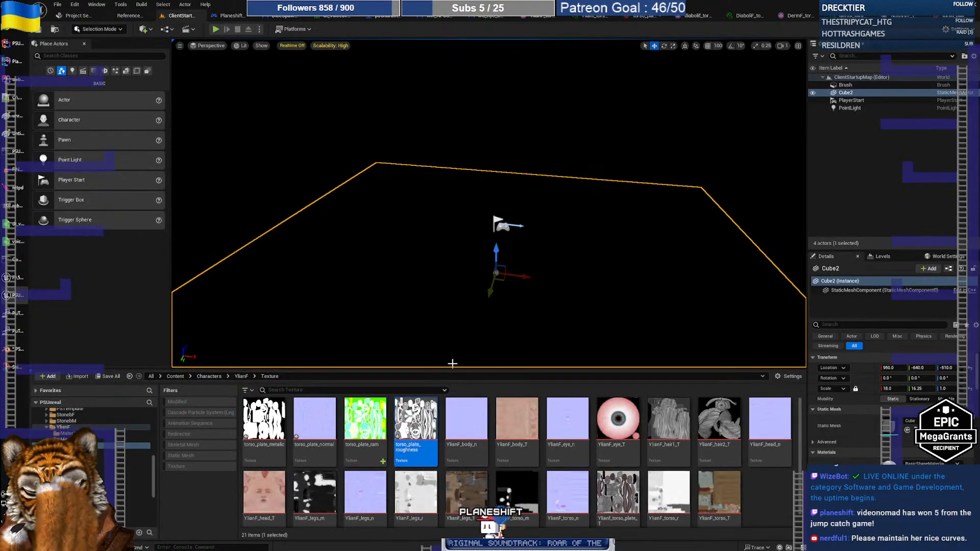
pyautogui.moveTo(452, 365); pyautogui.dragTo(457, 302)
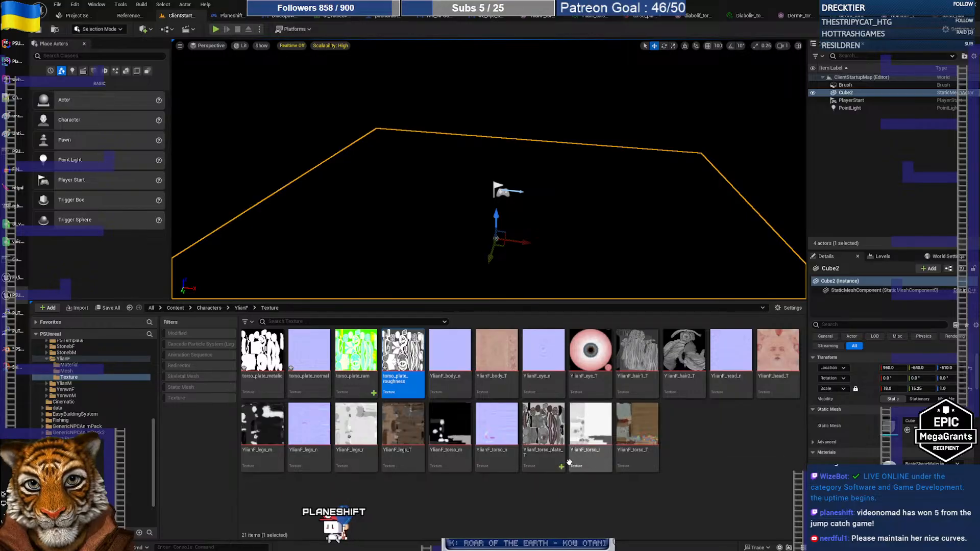
pyautogui.press('Delete')
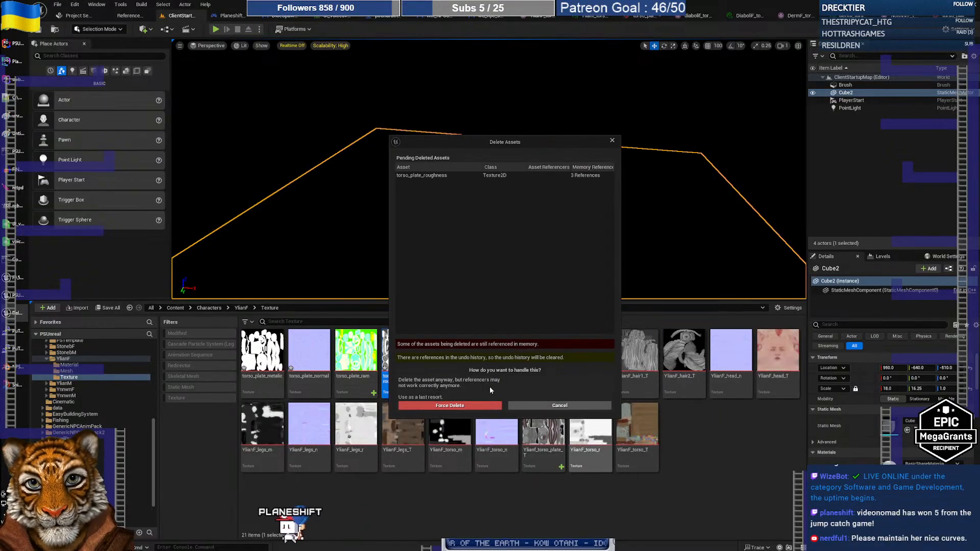
pyautogui.click(462, 406)
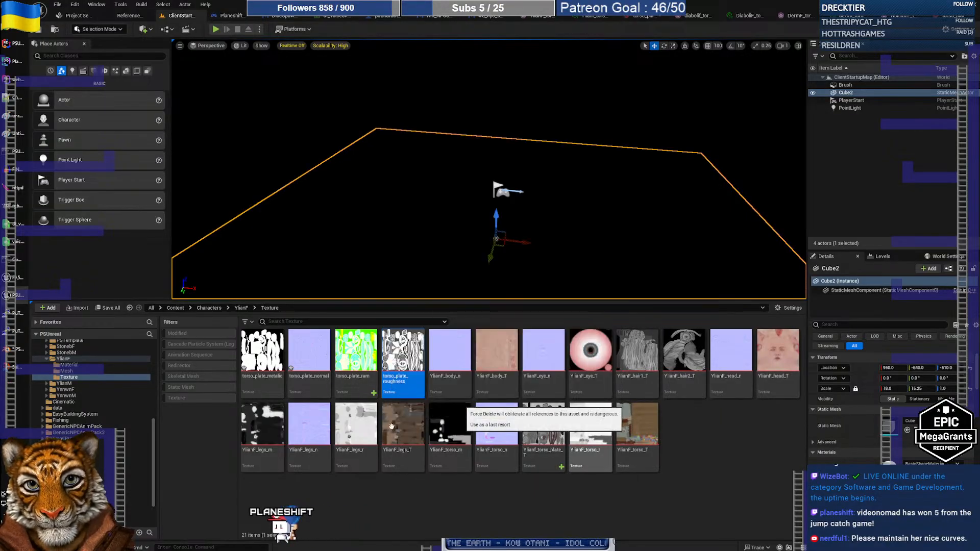
# Step: Rename the torso_plate_ram and torso_plate_normal textures by adding the prefix YlianF_ to each name
pyautogui.click(360, 382)
pyautogui.press('F2')
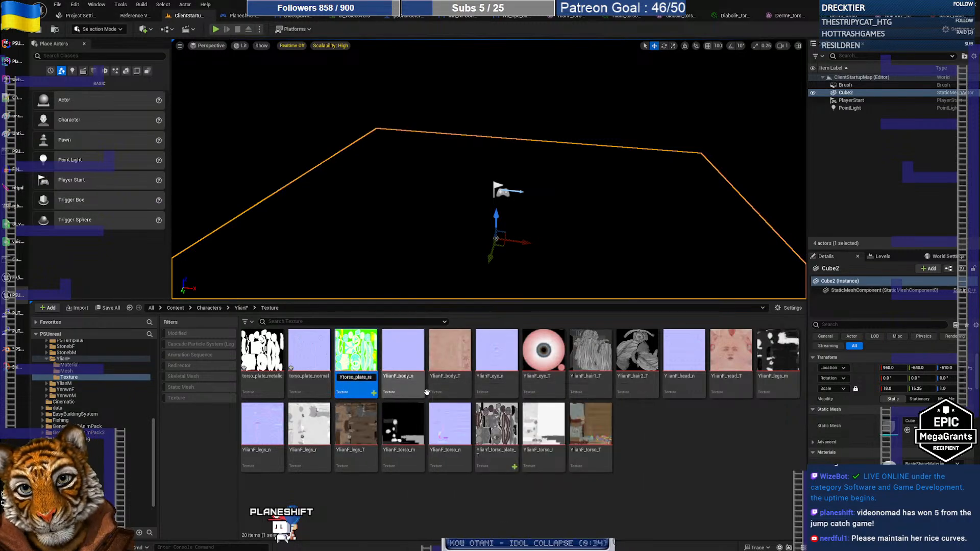
pyautogui.write('YlianF_')
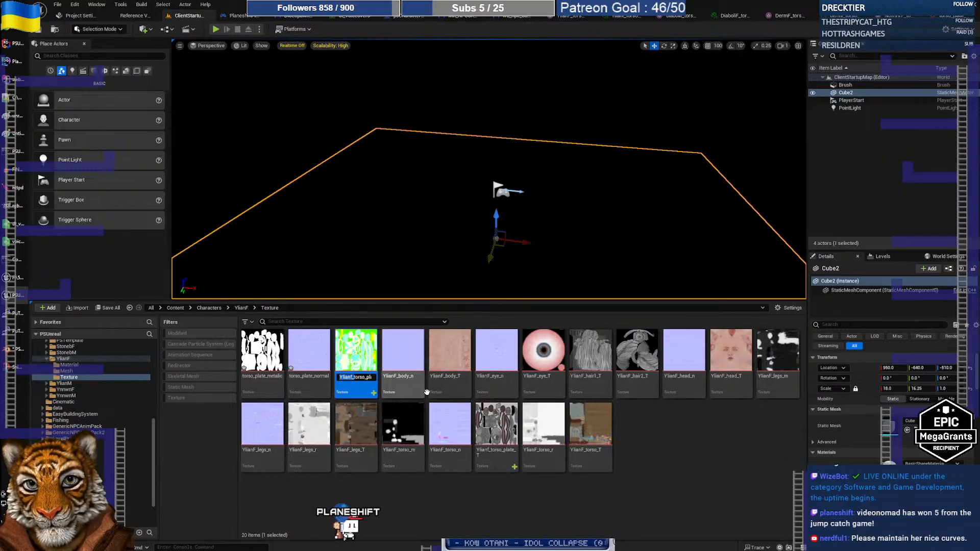
pyautogui.click(307, 382)
pyautogui.press('F2')
pyautogui.press('Home')
pyautogui.write('YlianF_')
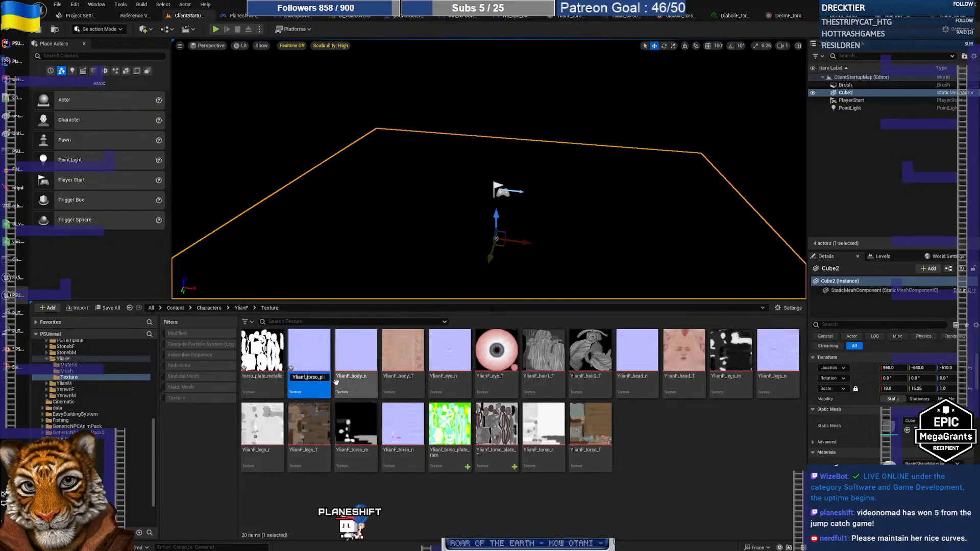
# Step: Force-delete the torso_plate_metalic texture from the YlianF Texture folder
pyautogui.click(261, 377)
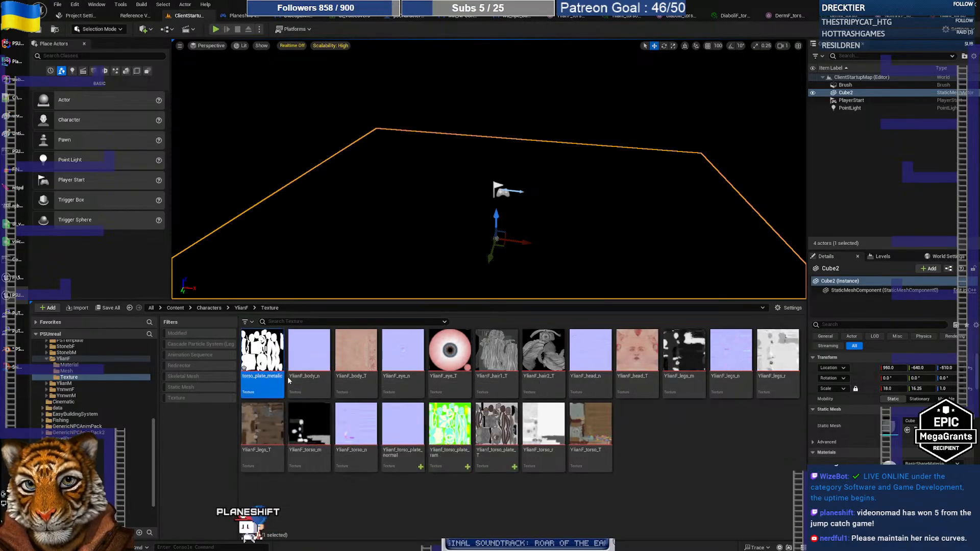
pyautogui.press('Delete')
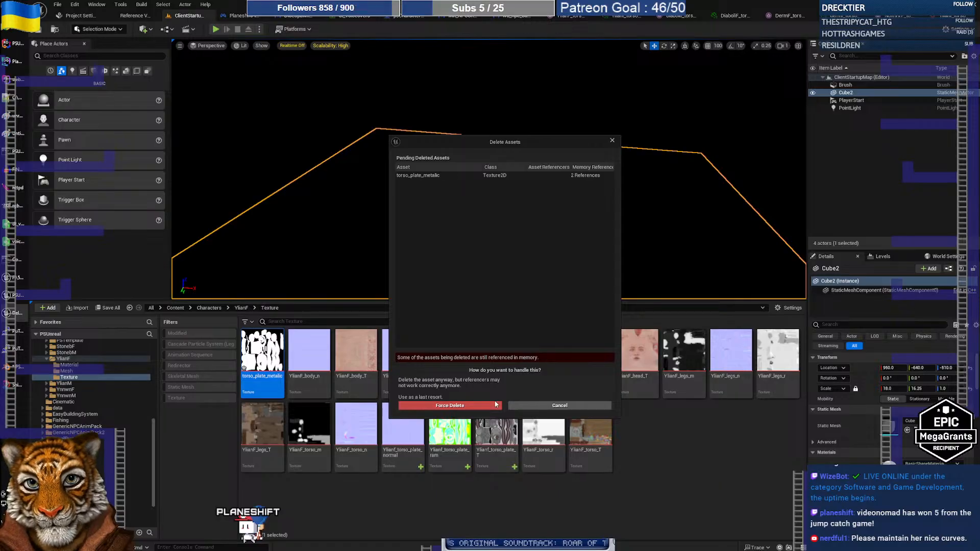
pyautogui.click(495, 405)
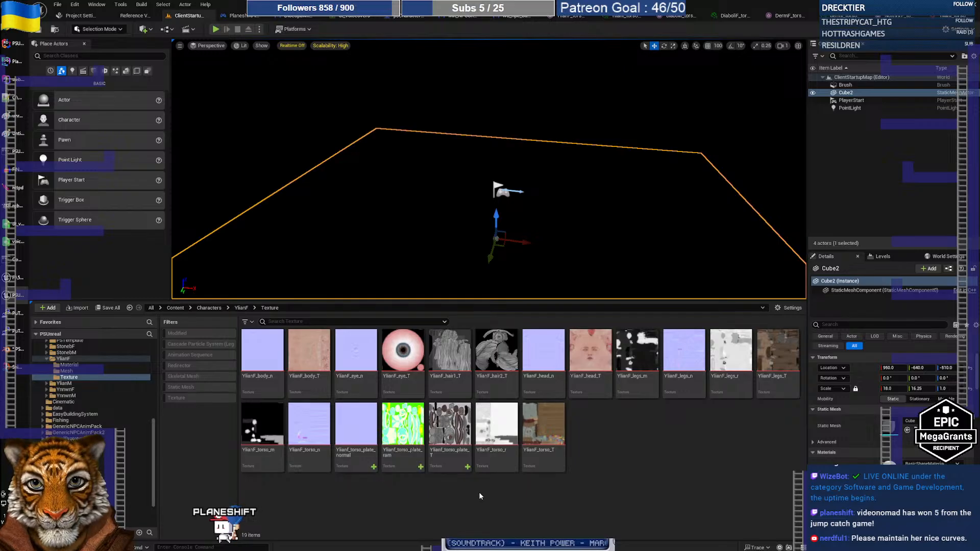
# Step: Check the three YlianF_torso_plate textures in the folder and view the arm armor's base color image in the image viewer
pyautogui.click(365, 450)
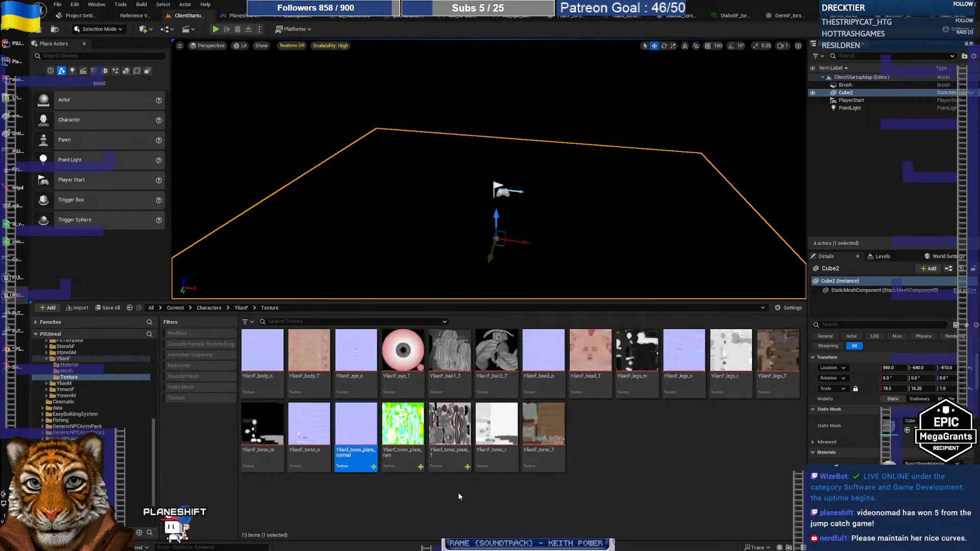
pyautogui.keyDown('ctrl'); pyautogui.click(408, 452); pyautogui.keyUp('ctrl')
pyautogui.keyDown('ctrl'); pyautogui.click(449, 451); pyautogui.keyUp('ctrl')
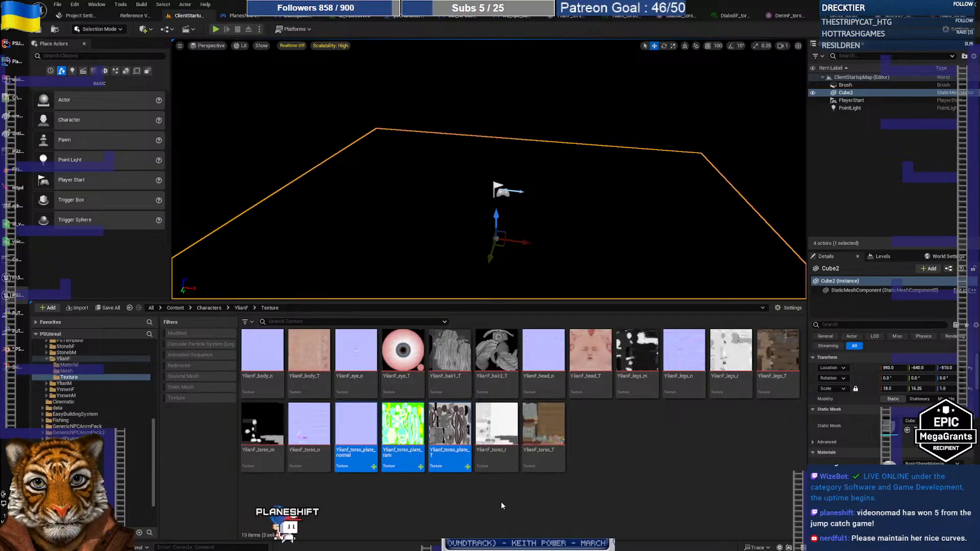
pyautogui.click(500, 501)
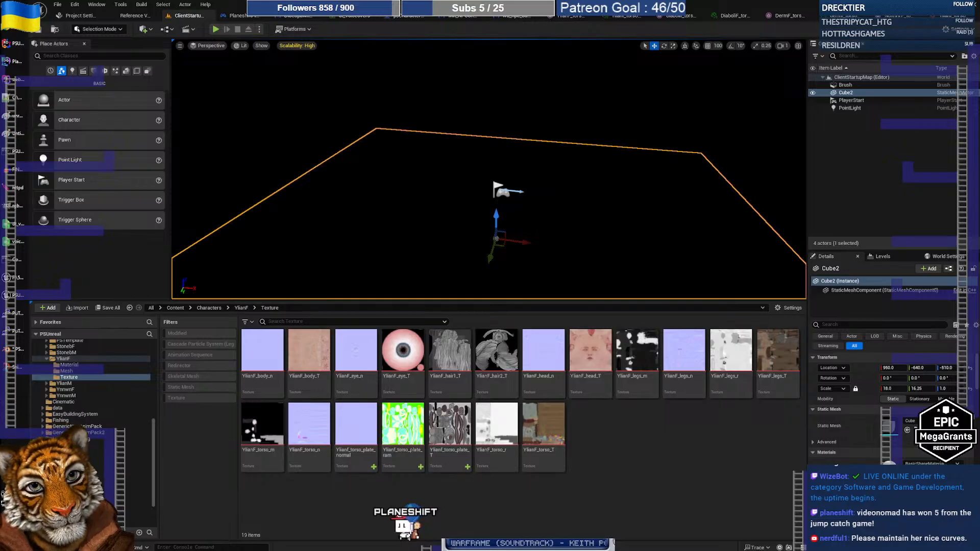
pyautogui.hotkey('alt', 'Tab')
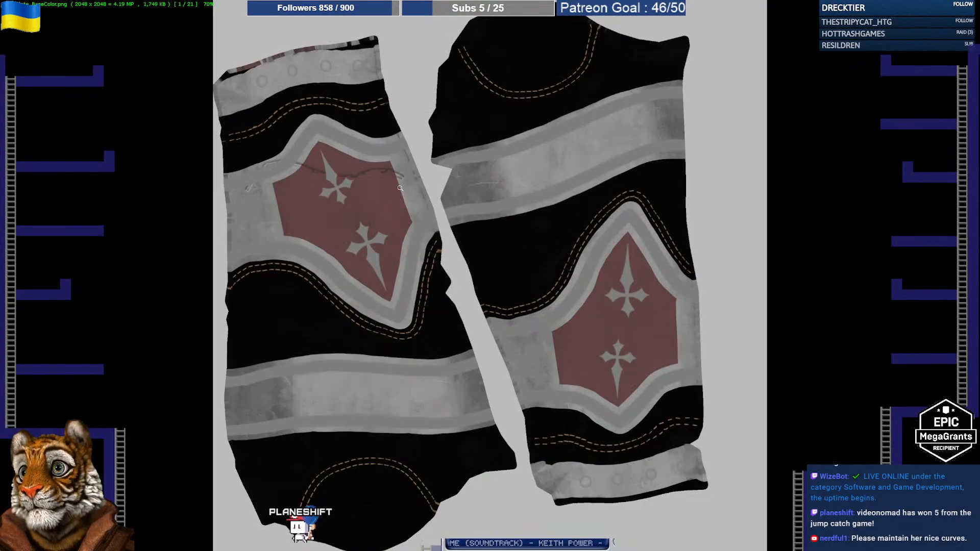
pyautogui.hotkey('alt', 'Tab')
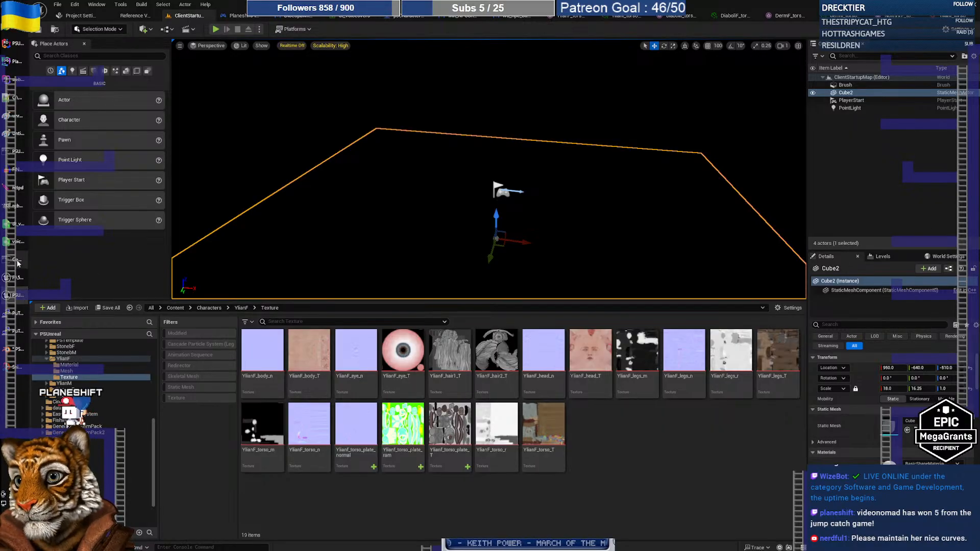
# Step: Switch to GIMP and close all open images, discarding their unsaved changes
pyautogui.click(12, 204)
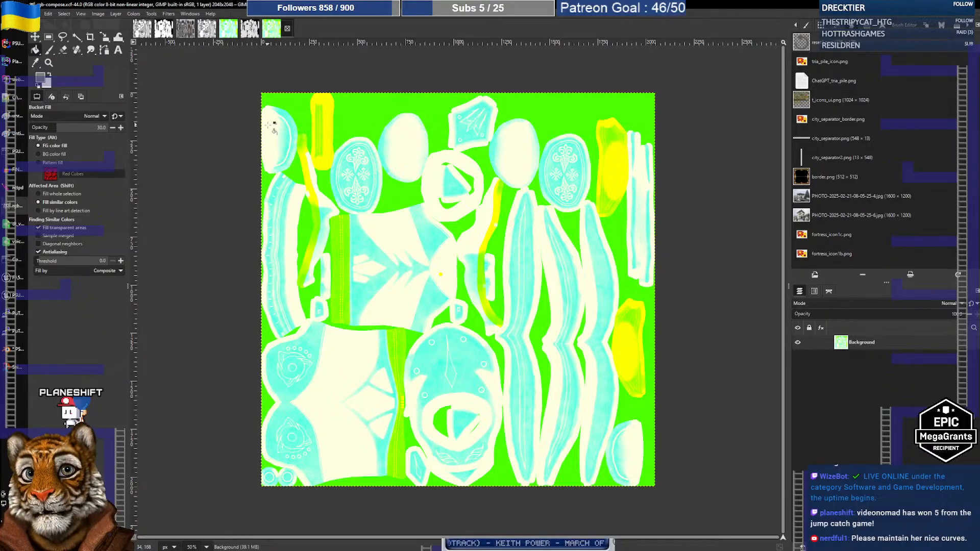
pyautogui.click(34, 14)
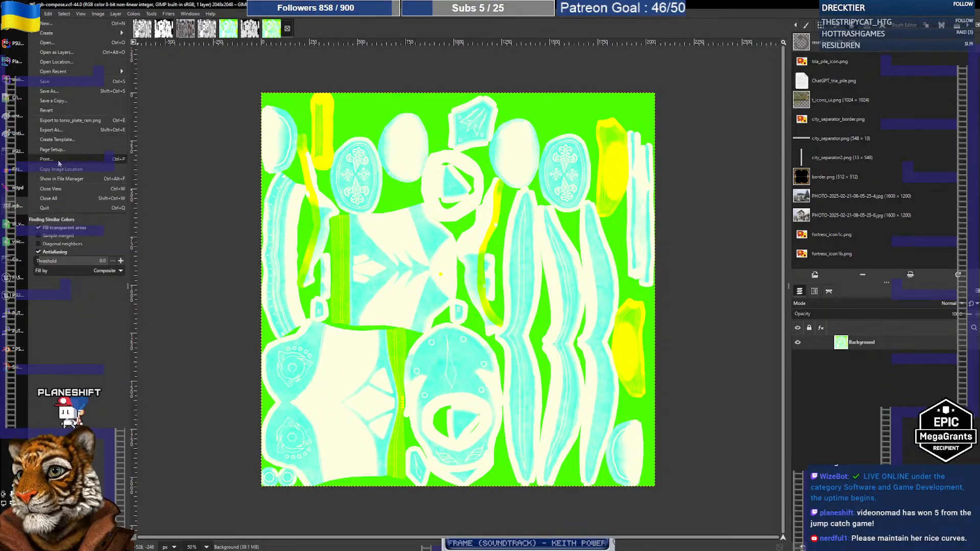
pyautogui.click(49, 198)
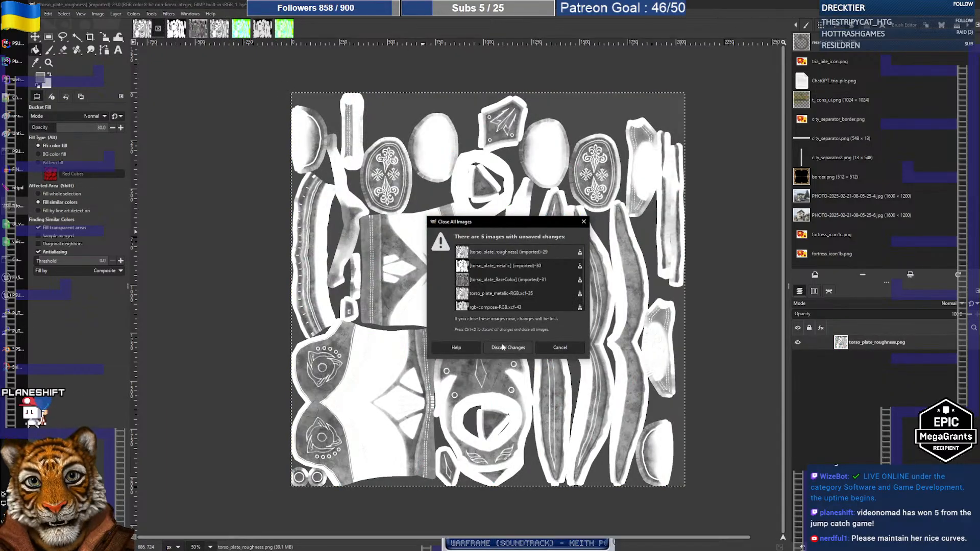
pyautogui.click(502, 347)
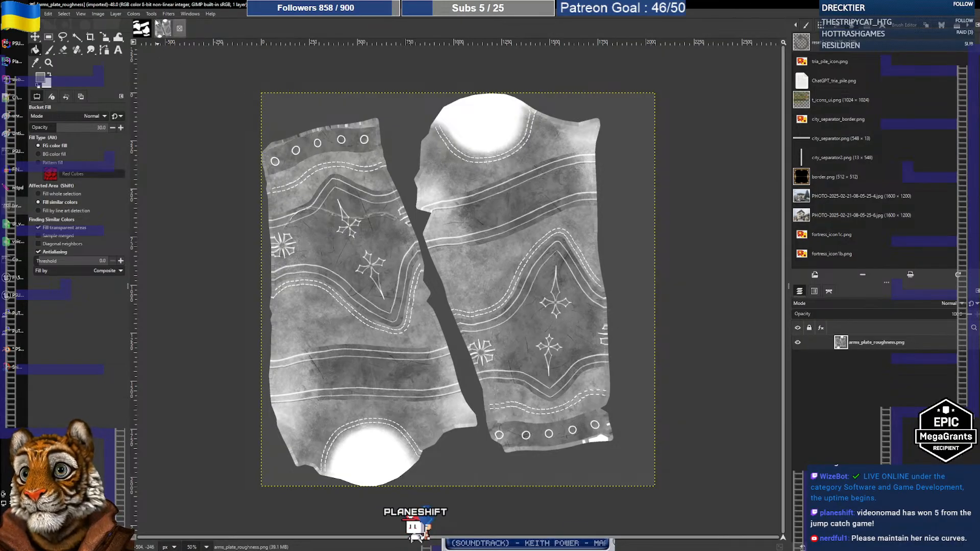
# Step: Try to create a new image from the clipboard content
pyautogui.click(134, 14)
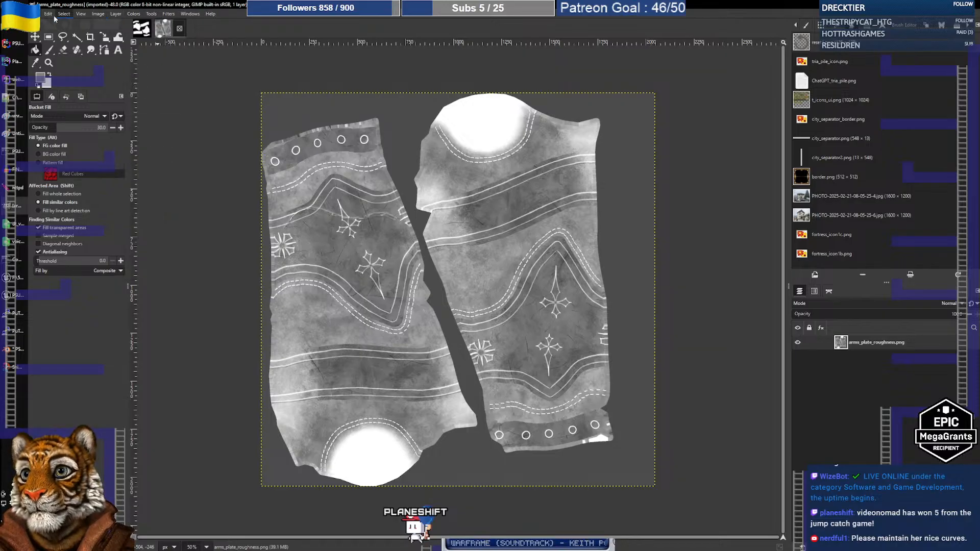
pyautogui.click(40, 19)
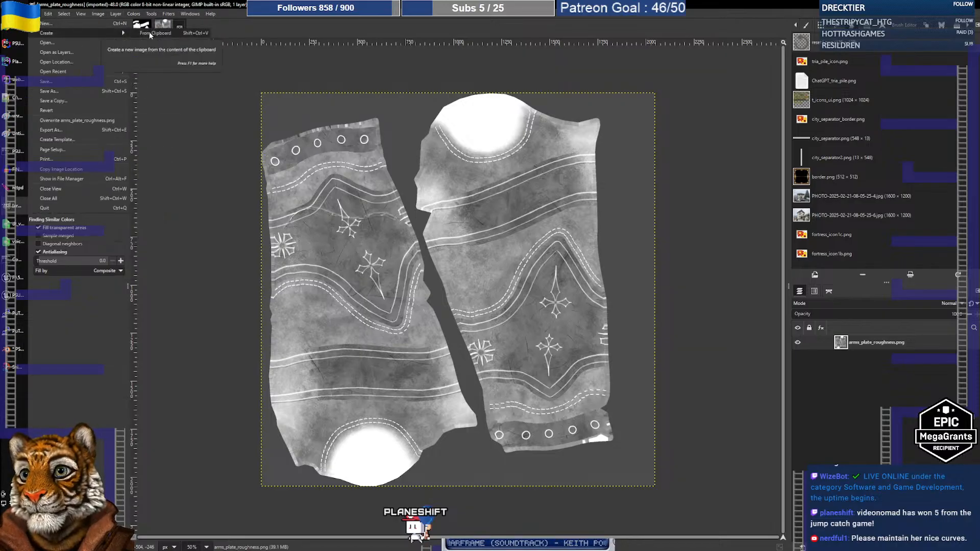
pyautogui.click(149, 32)
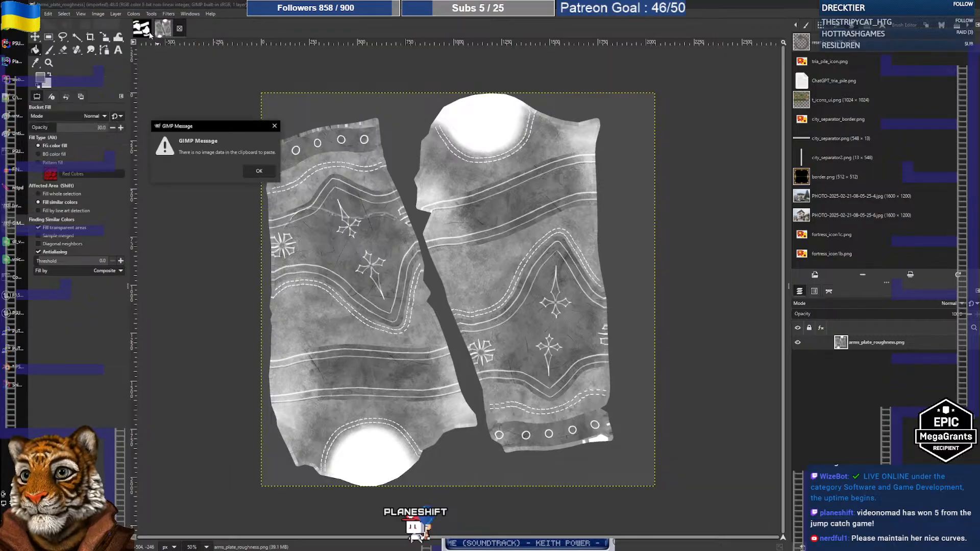
pyautogui.click(258, 171)
# Step: Create a new blank image of 2048 × 2048 pixels
pyautogui.click(35, 14)
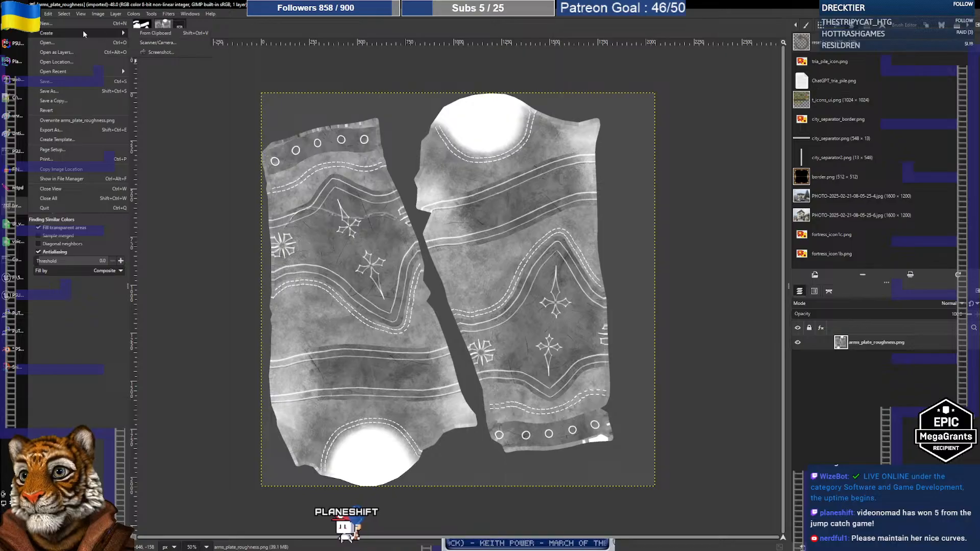
pyautogui.click(71, 23)
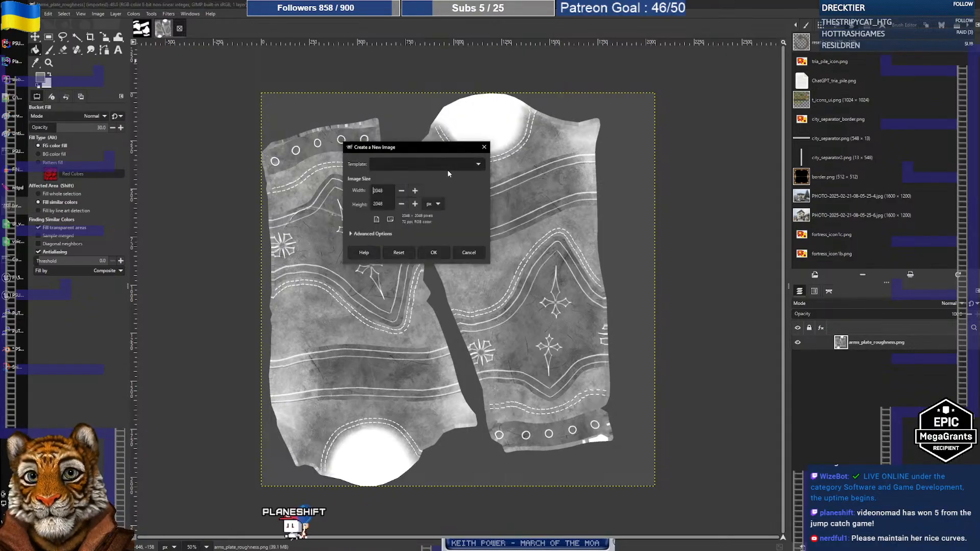
pyautogui.click(434, 252)
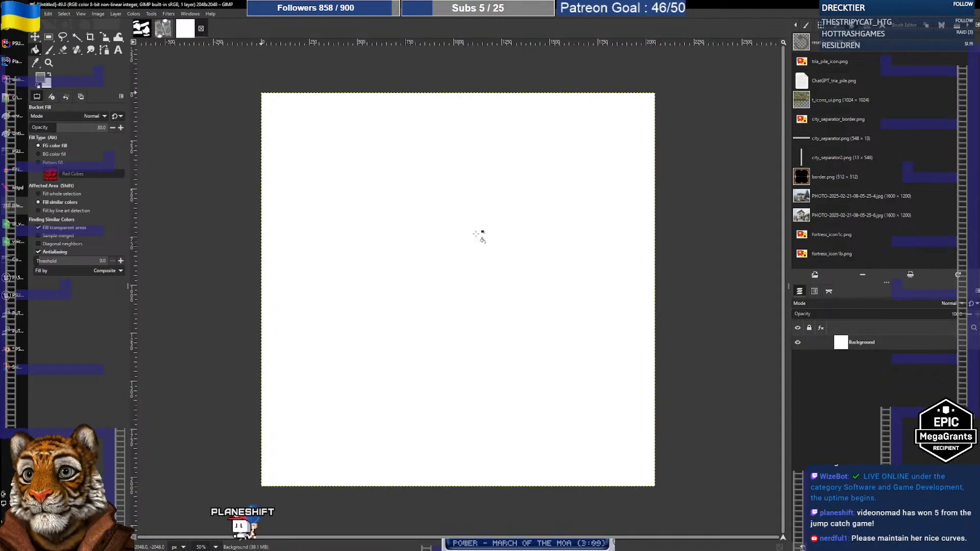
# Step: Decompose the blank image into separate red, green and blue layers using the RGB color model
pyautogui.click(133, 14)
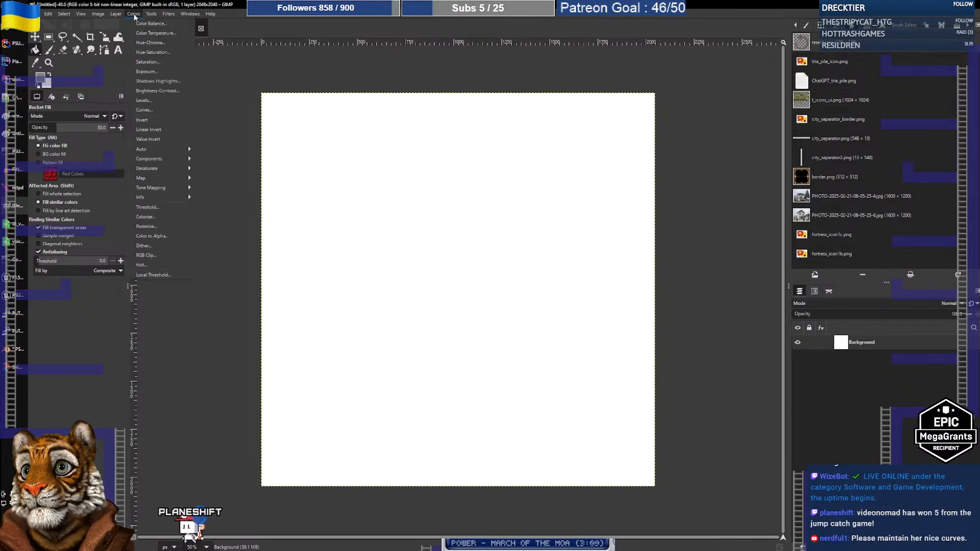
pyautogui.moveTo(162, 162)
pyautogui.click(219, 197)
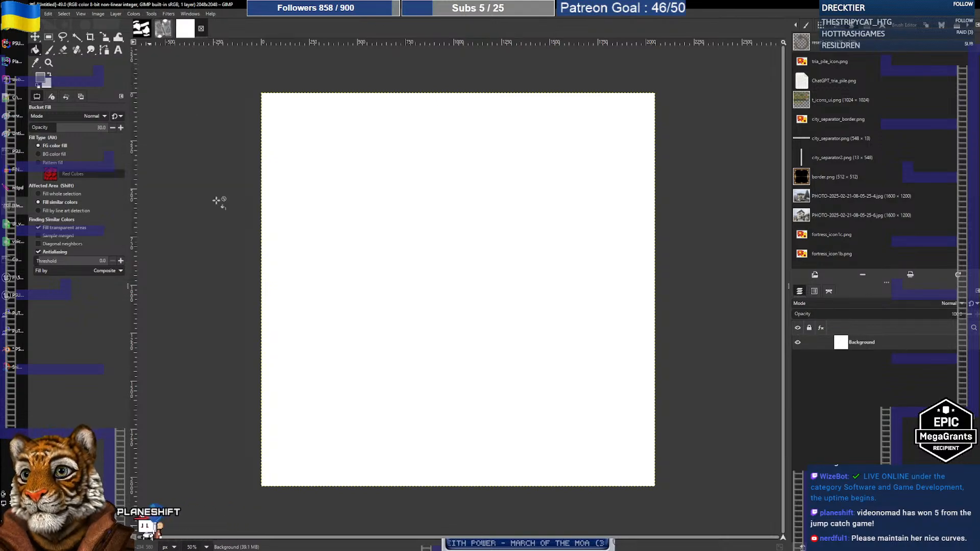
pyautogui.click(106, 114)
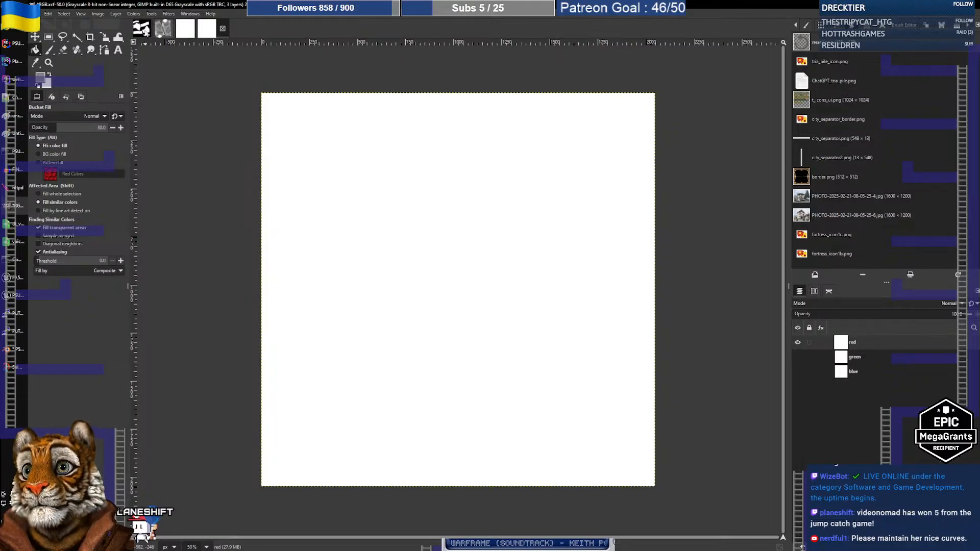
# Step: Select the whole arms_plate_roughness image and copy it to the clipboard
pyautogui.click(144, 29)
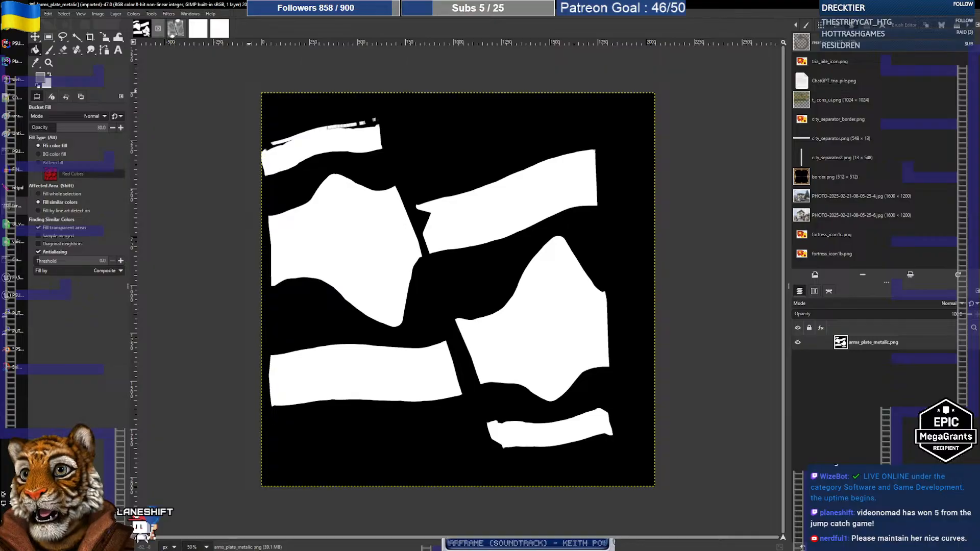
pyautogui.click(168, 32)
pyautogui.hotkey('ctrl', 'a')
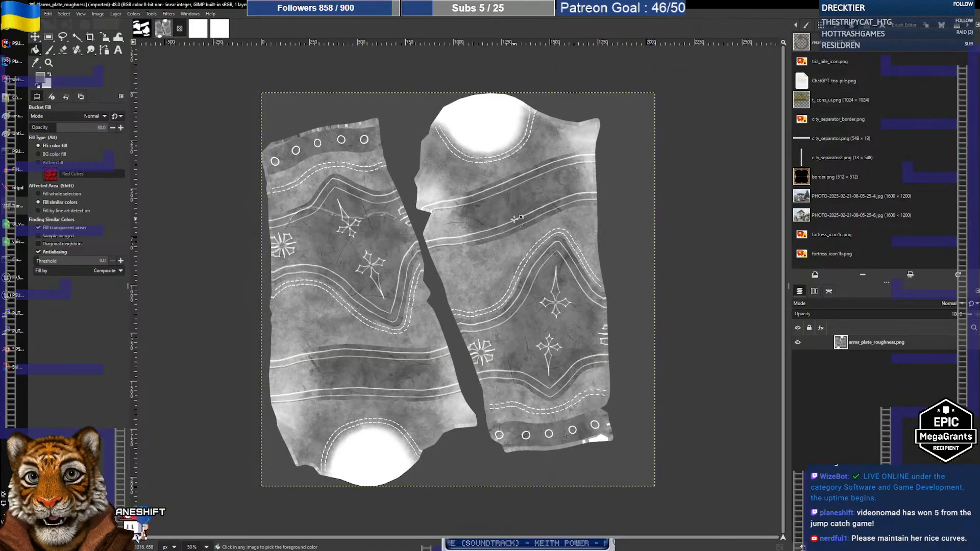
pyautogui.hotkey('ctrl', 'c')
# Step: Close the blank untitled image, keeping the decomposed image with the red, green and blue layers open
pyautogui.click(199, 31)
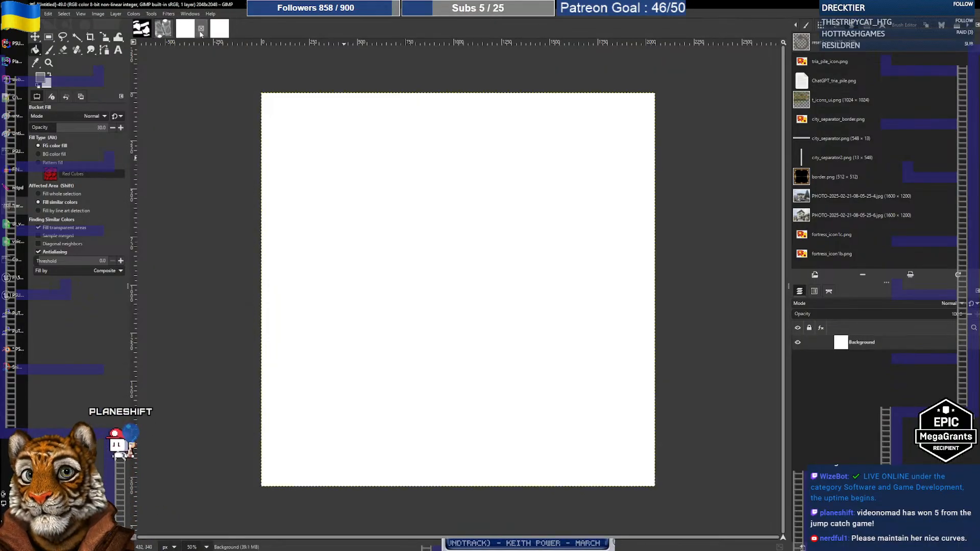
pyautogui.click(223, 35)
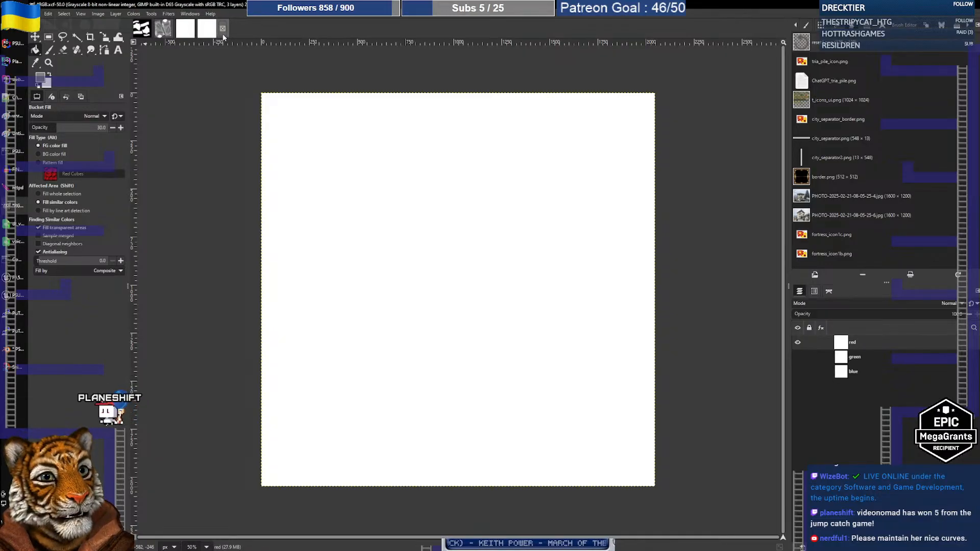
pyautogui.click(190, 33)
pyautogui.click(201, 30)
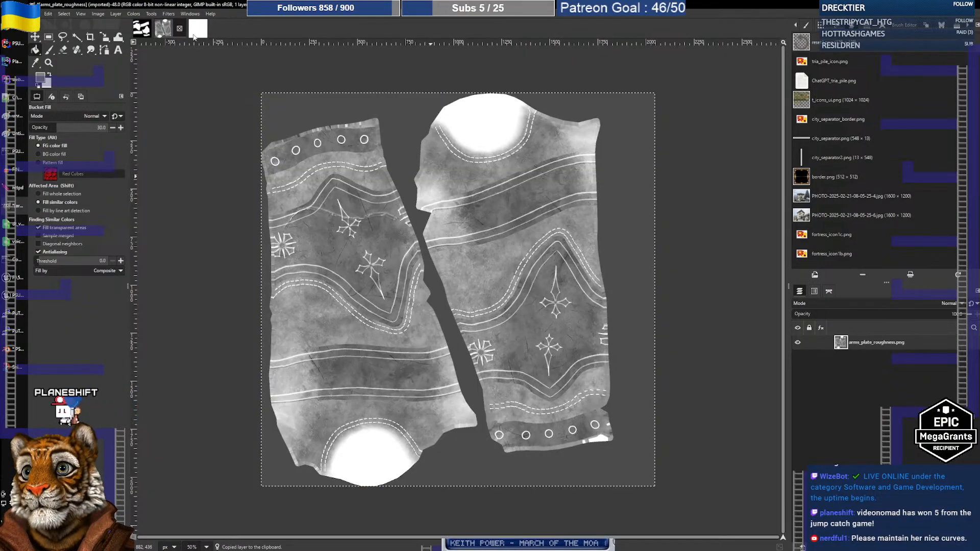
# Step: Paste the copied arms_plate_roughness image into the red layer of the decomposed image
pyautogui.click(201, 33)
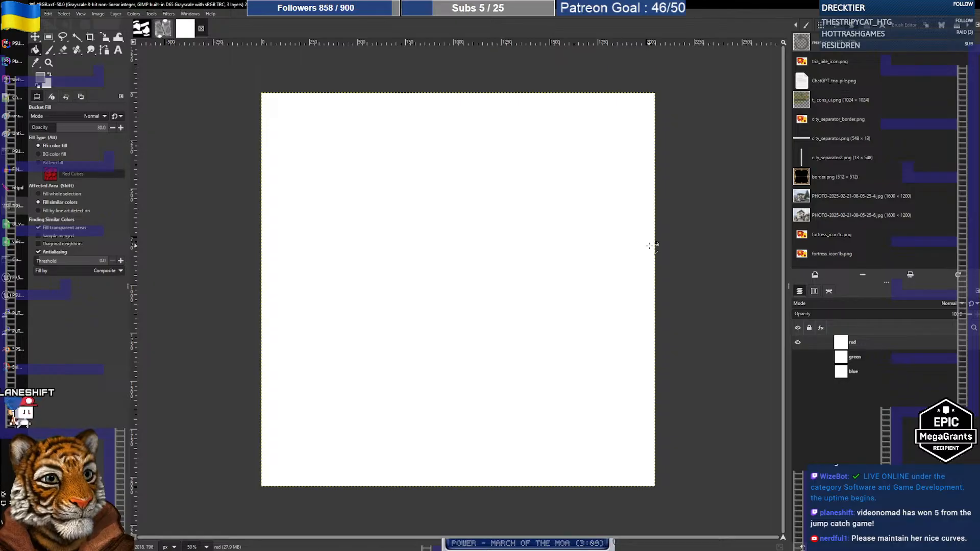
pyautogui.moveTo(652, 245); pyautogui.dragTo(652, 247)
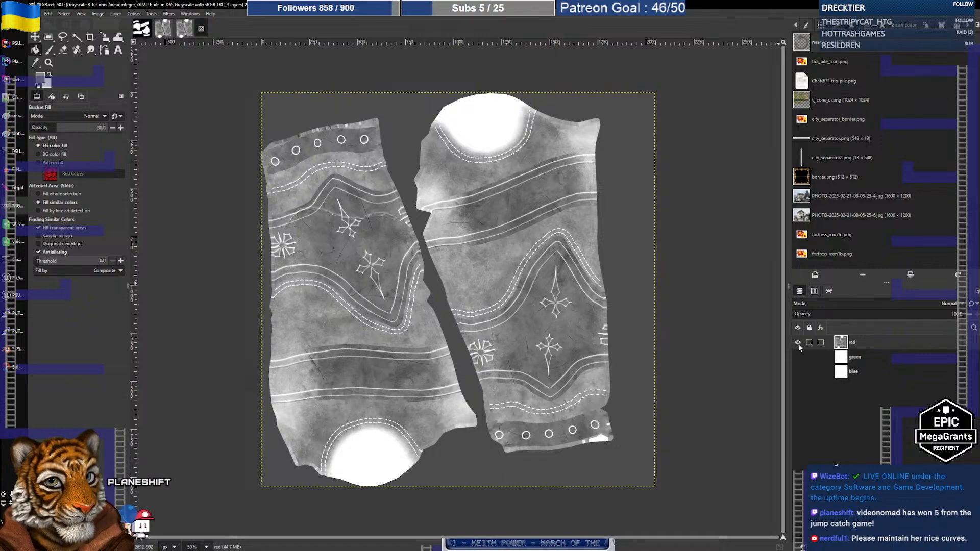
# Step: Show and select only the blue layer, then copy the arms_plate_metalic image into it and merge the pasted copy down
pyautogui.click(797, 342)
pyautogui.click(798, 357)
pyautogui.click(797, 357)
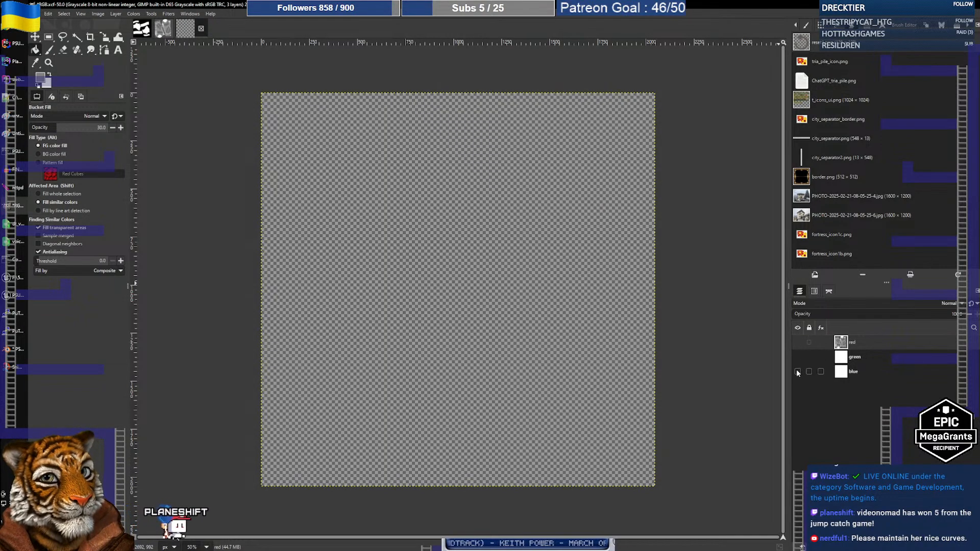
pyautogui.click(797, 372)
pyautogui.click(870, 372)
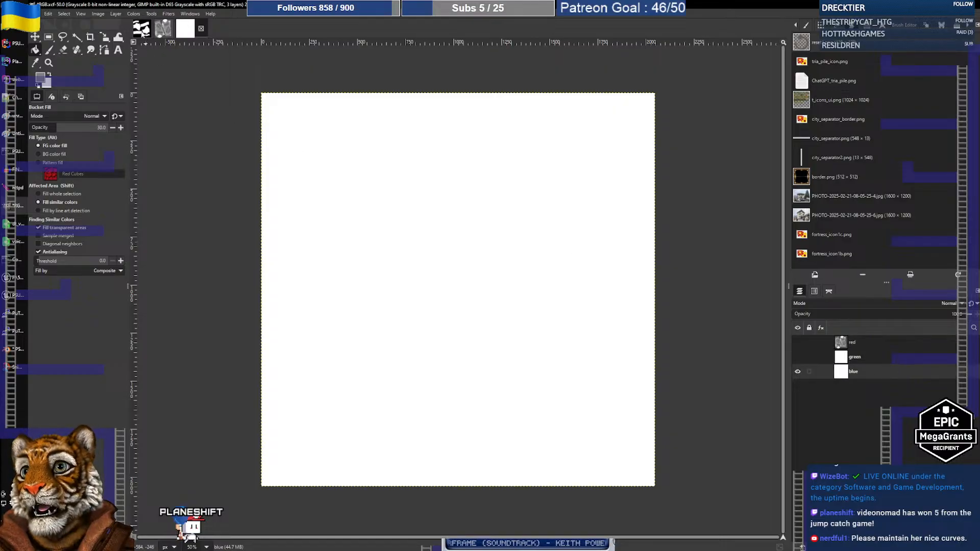
pyautogui.hotkey('alt', '1')
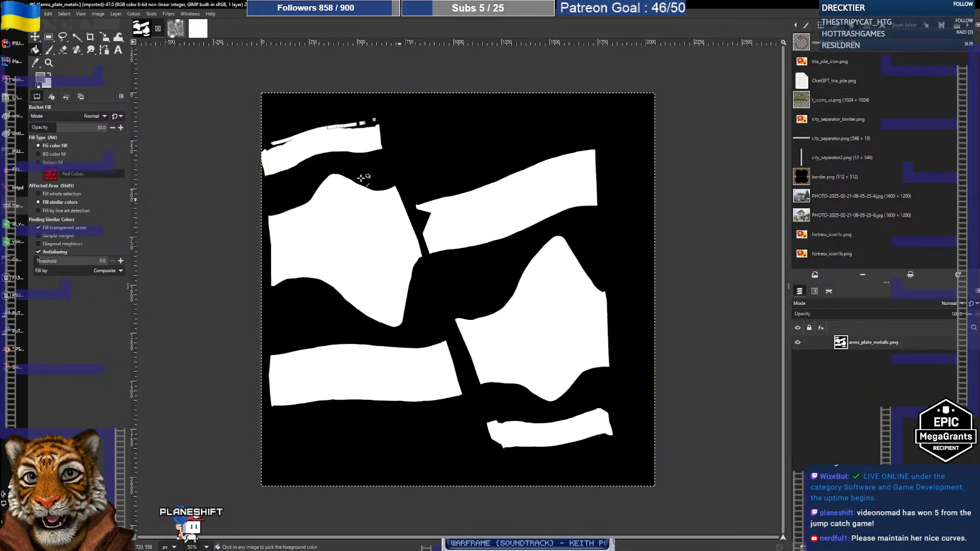
pyautogui.click(197, 30)
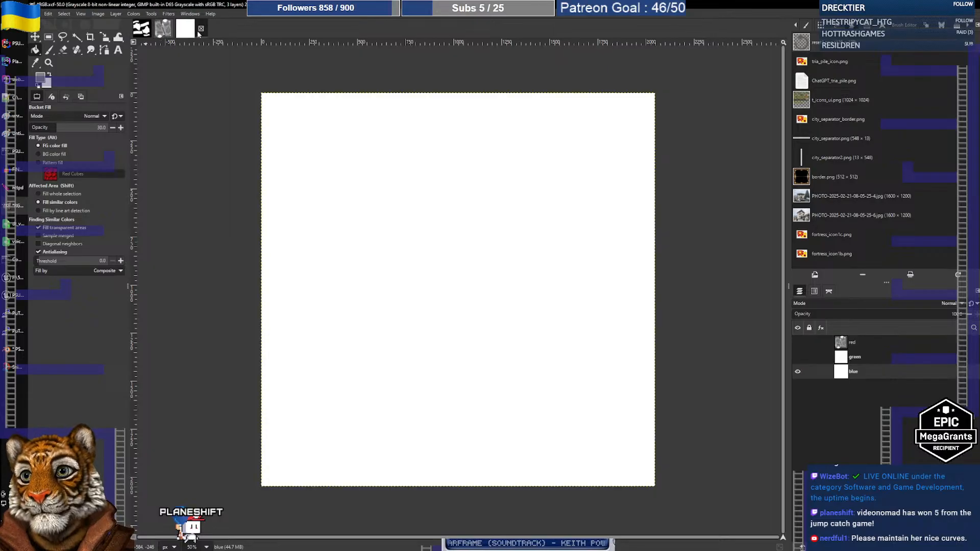
pyautogui.hotkey('ctrl', 'v')
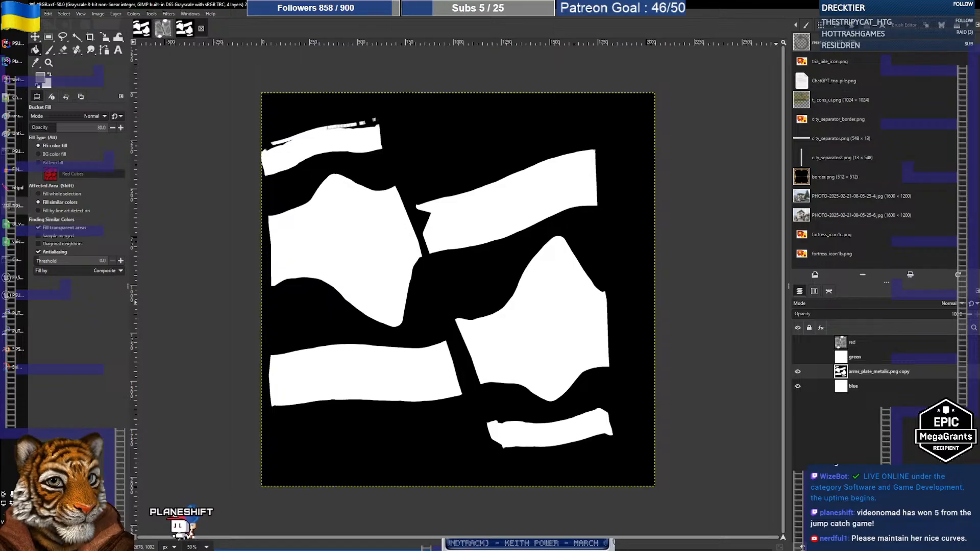
# Step: Check the green and red layers by toggling their visibility, leaving only the blue layer shown
pyautogui.click(797, 357)
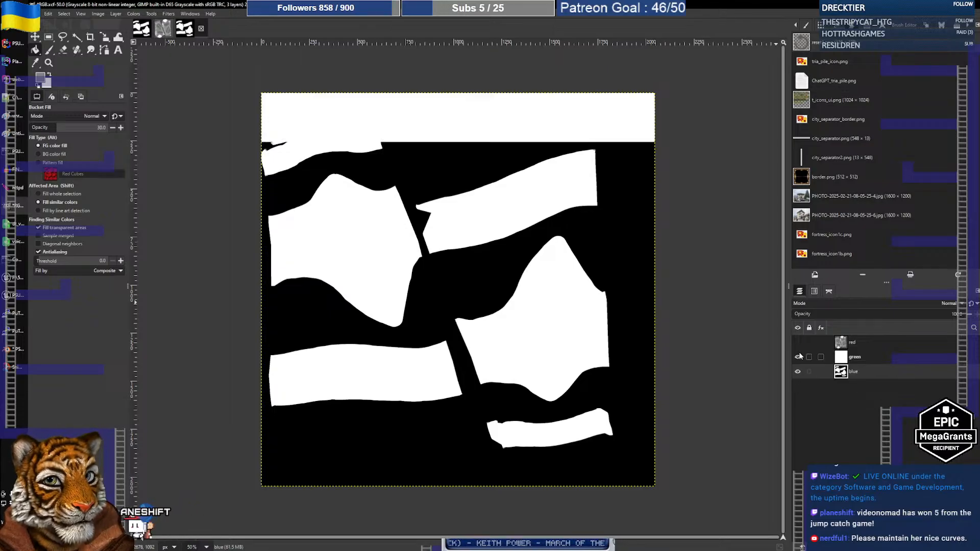
pyautogui.click(797, 342)
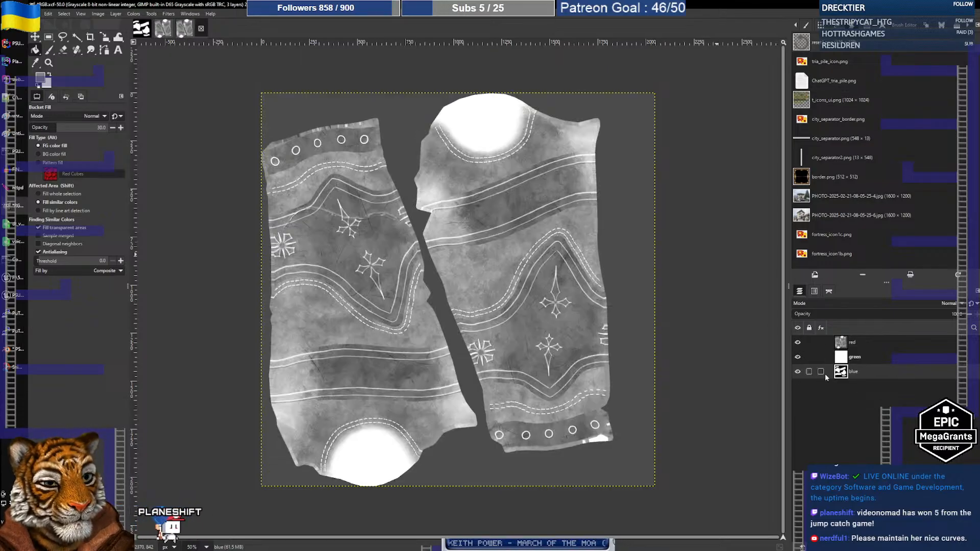
pyautogui.click(797, 357)
pyautogui.click(798, 342)
pyautogui.click(797, 371)
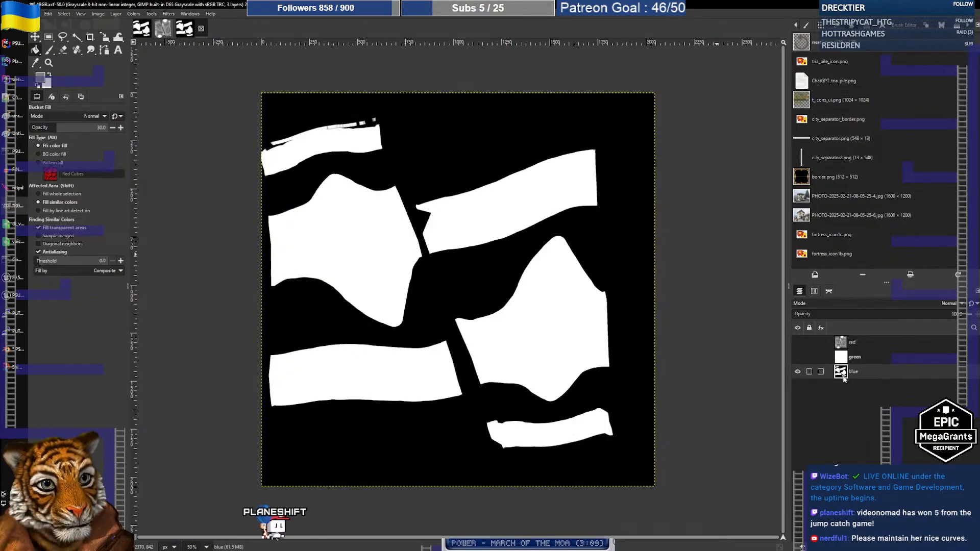
# Step: Try tinting the blue layer's white metal areas with a 30% gray bucket fill, undoing back to the untouched mask
pyautogui.click(338, 155)
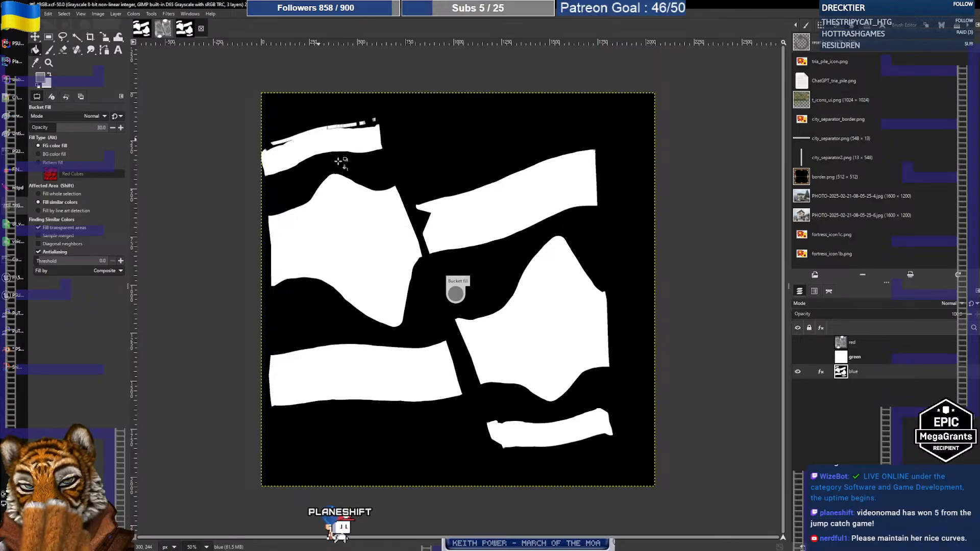
pyautogui.click(359, 223)
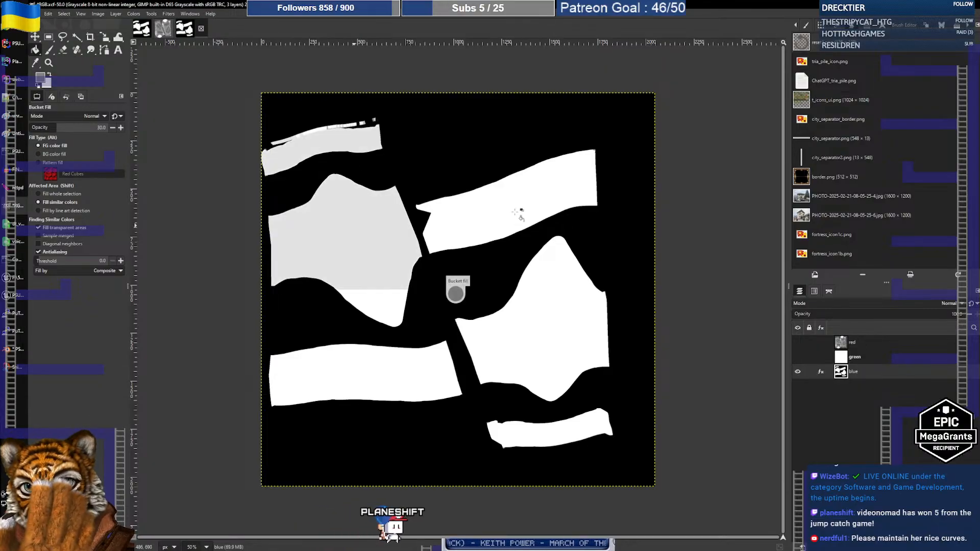
pyautogui.click(527, 315)
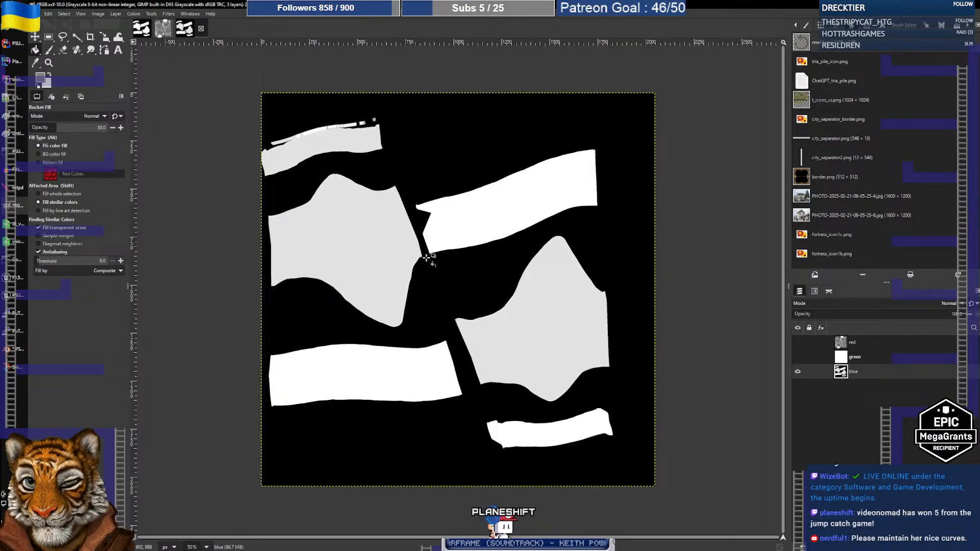
pyautogui.hotkey('ctrl', 'z')
pyautogui.hotkey('ctrl', 'z')
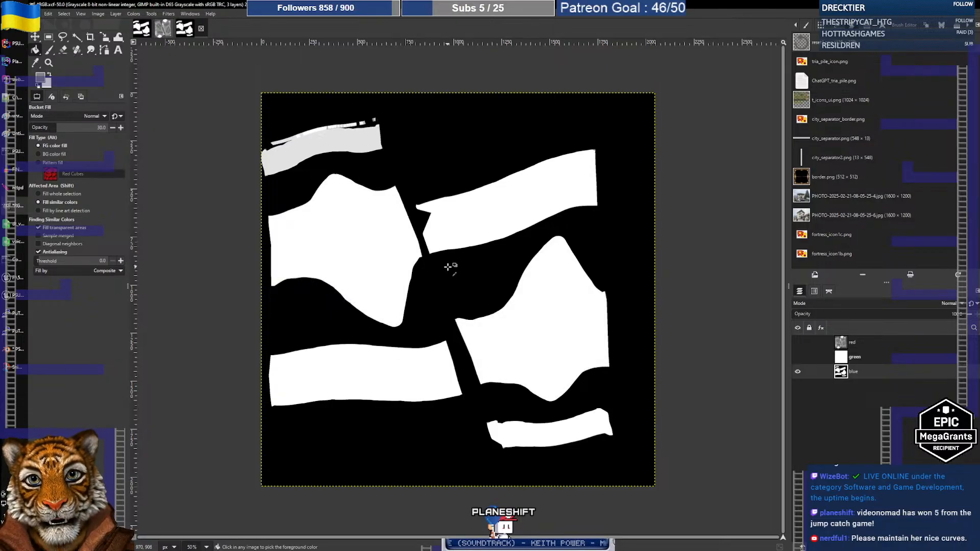
pyautogui.hotkey('ctrl', 'z')
pyautogui.hotkey('ctrl', 'z')
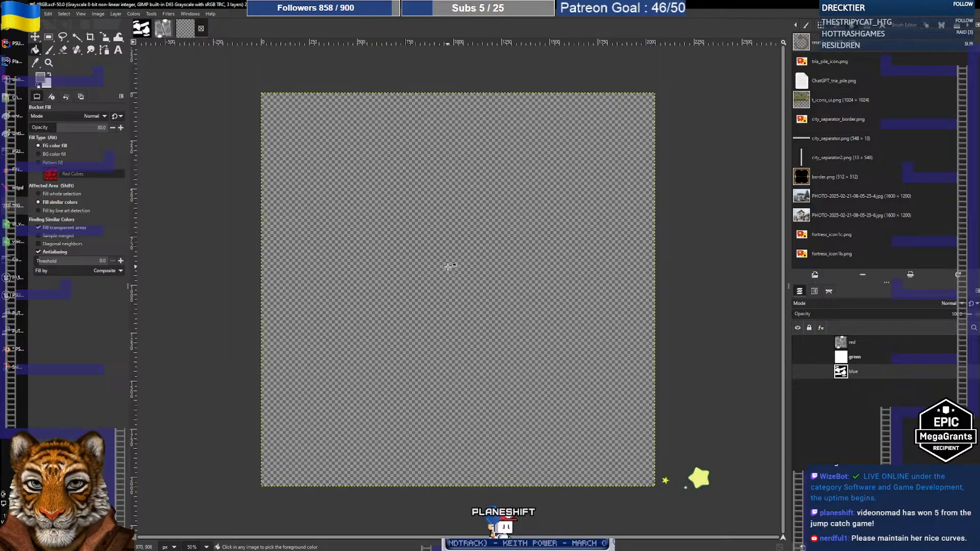
pyautogui.hotkey('ctrl', 'y')
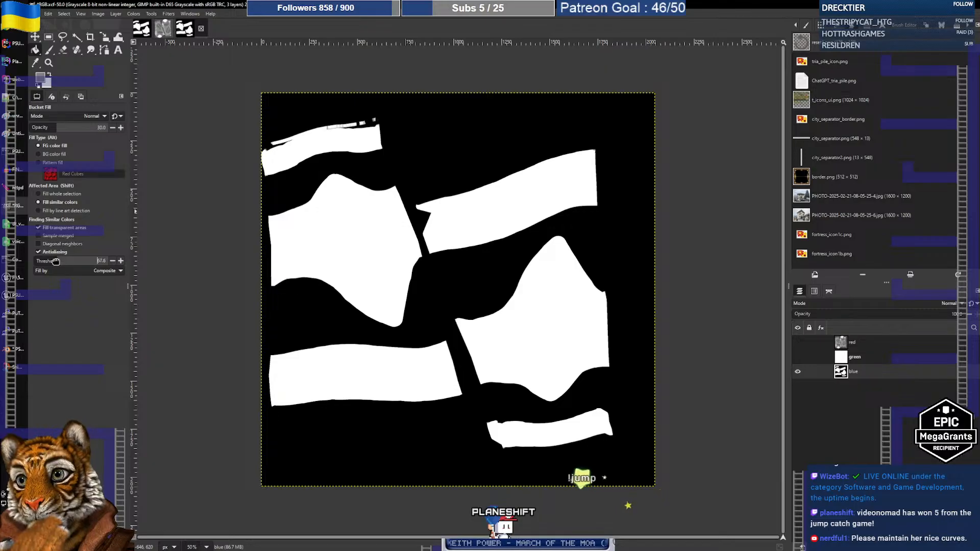
# Step: With the fill threshold at 74.7, bucket-fill the blue layer's white shapes except the upper small strip with 30% gray
pyautogui.click(360, 237)
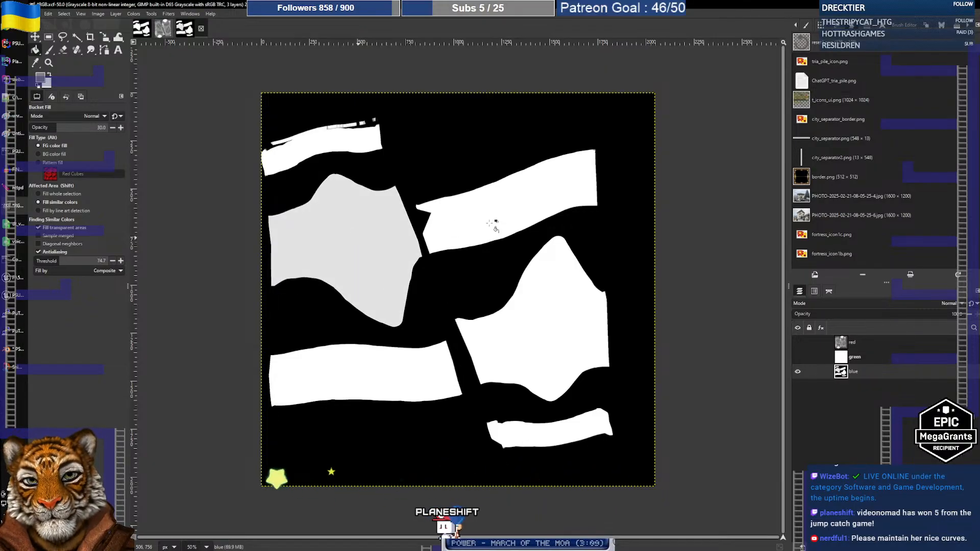
pyautogui.click(466, 216)
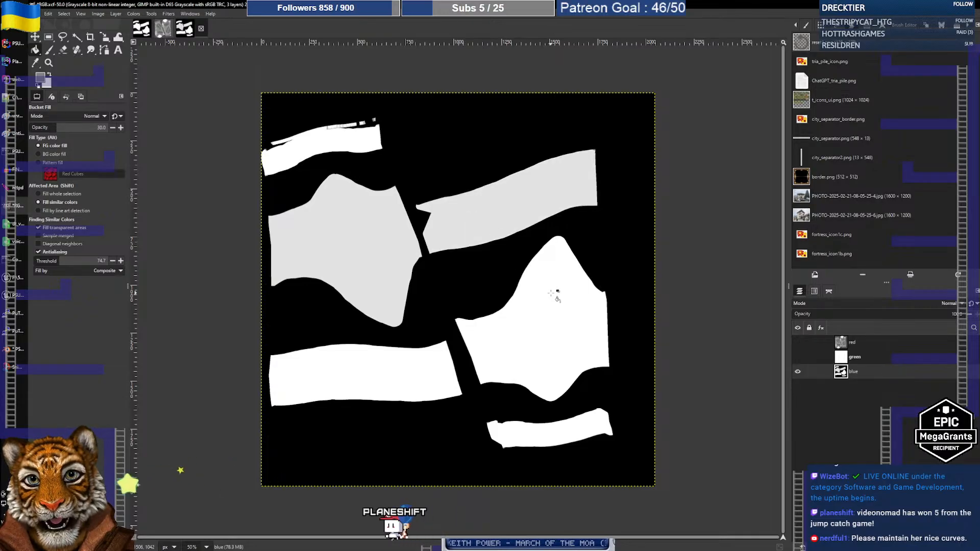
pyautogui.click(40, 78)
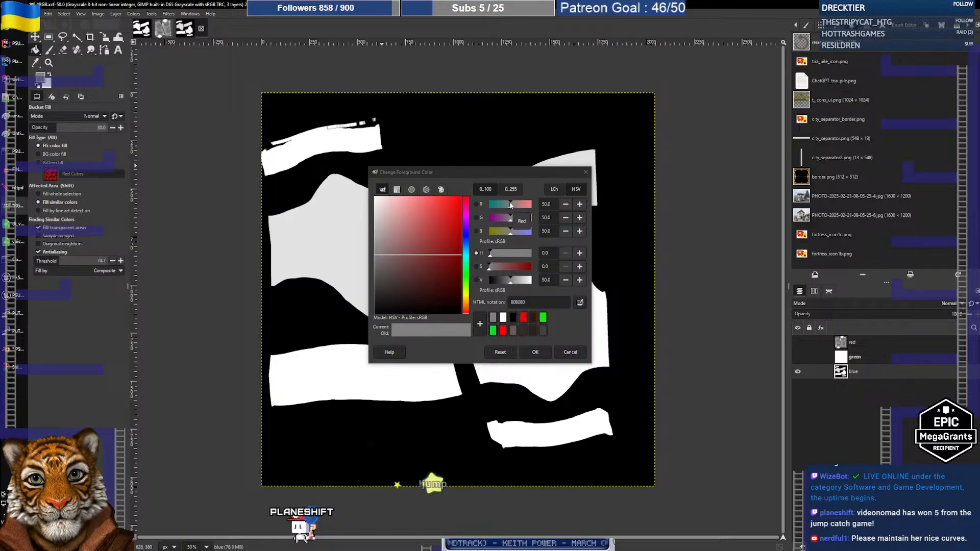
pyautogui.click(482, 190)
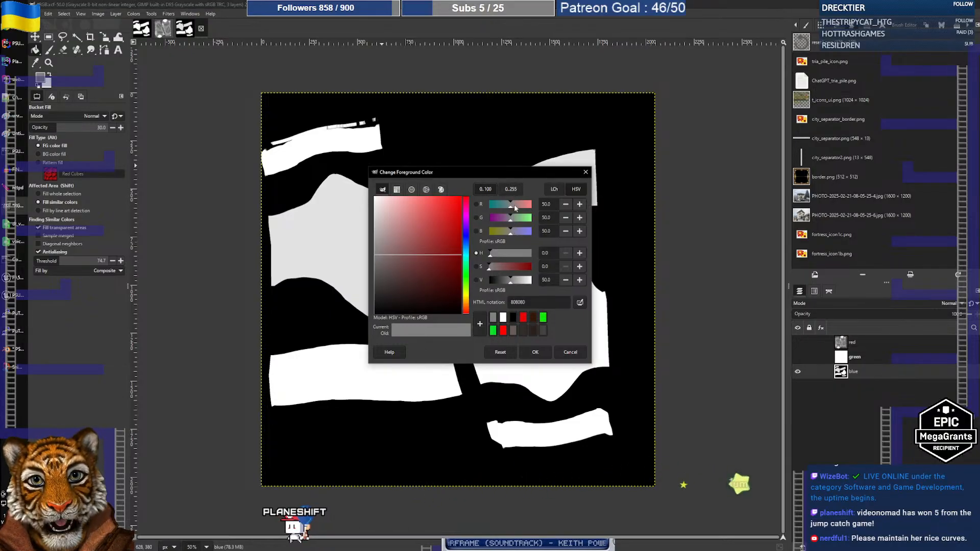
pyautogui.click(585, 173)
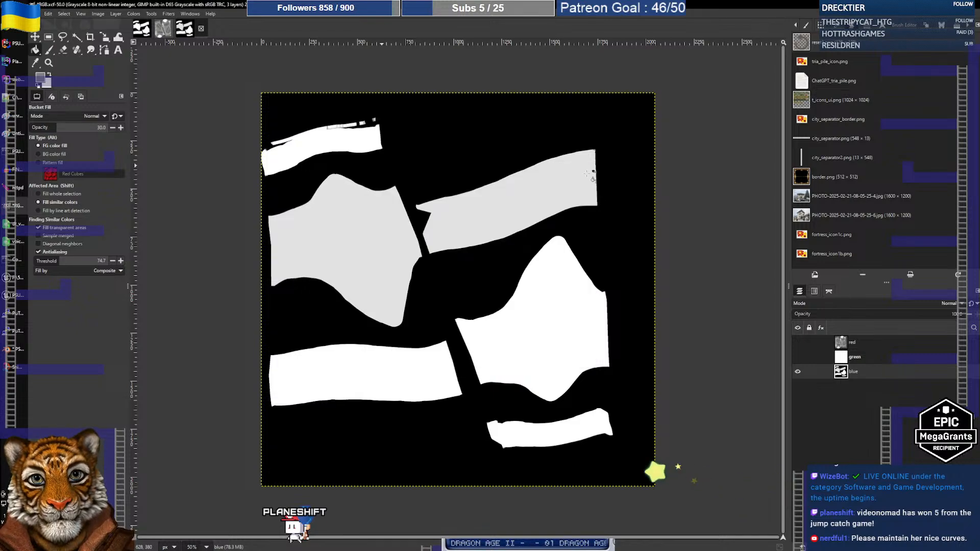
pyautogui.click(526, 303)
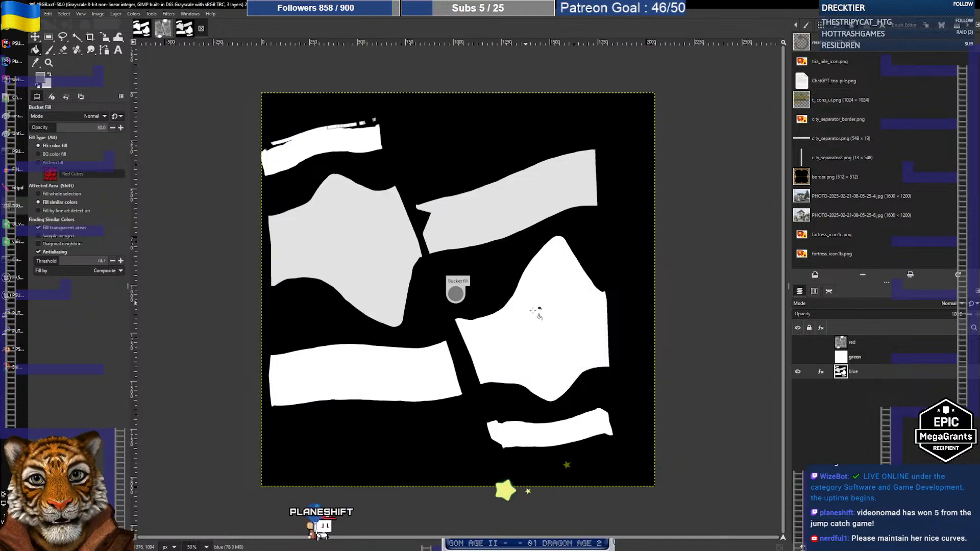
pyautogui.click(425, 360)
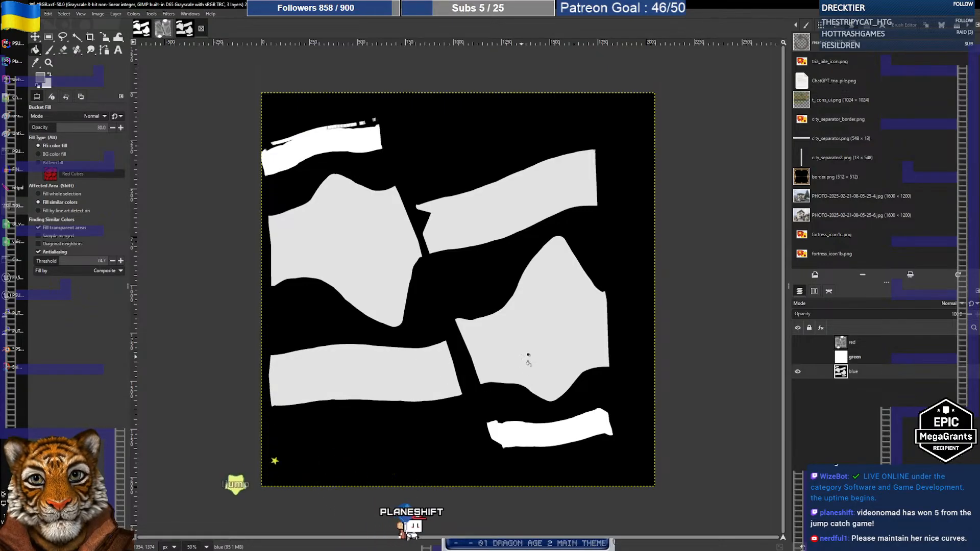
pyautogui.click(540, 436)
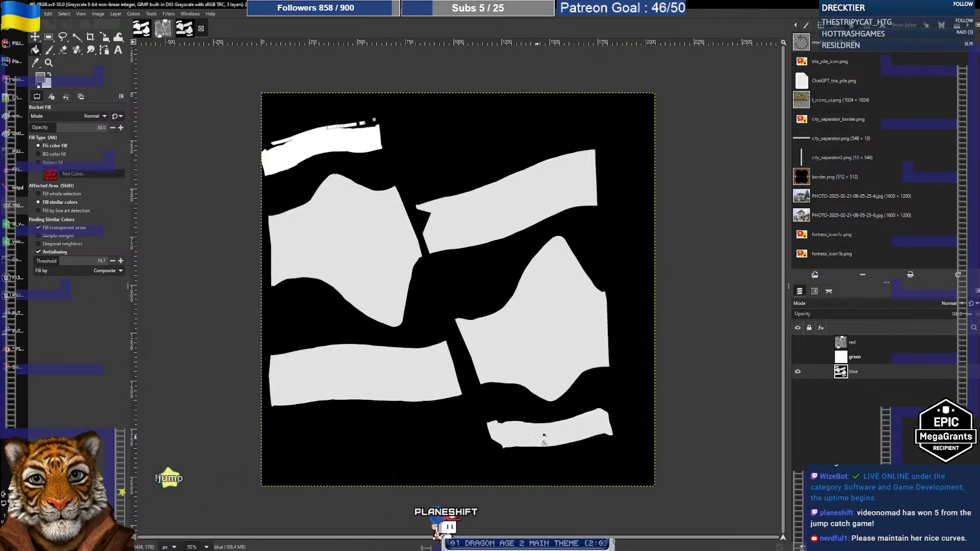
# Step: Sample white from the unfilled upper strip as the foreground color and set the Bucket Fill opacity to 100
pyautogui.click(36, 63)
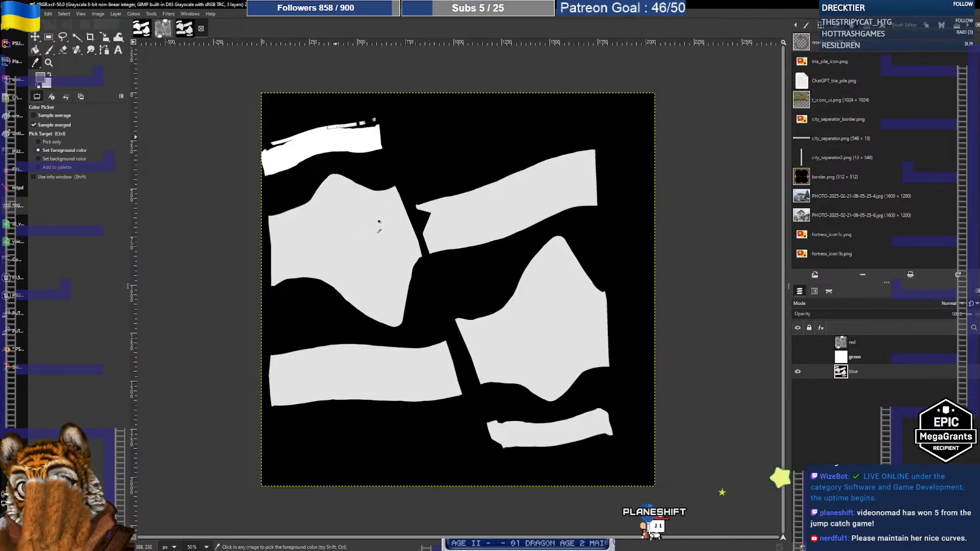
pyautogui.click(356, 139)
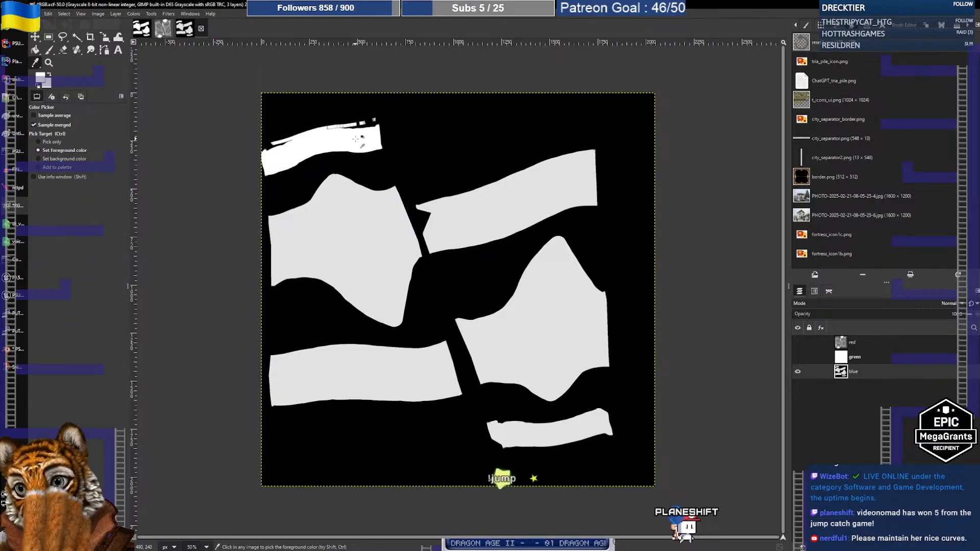
pyautogui.click(35, 49)
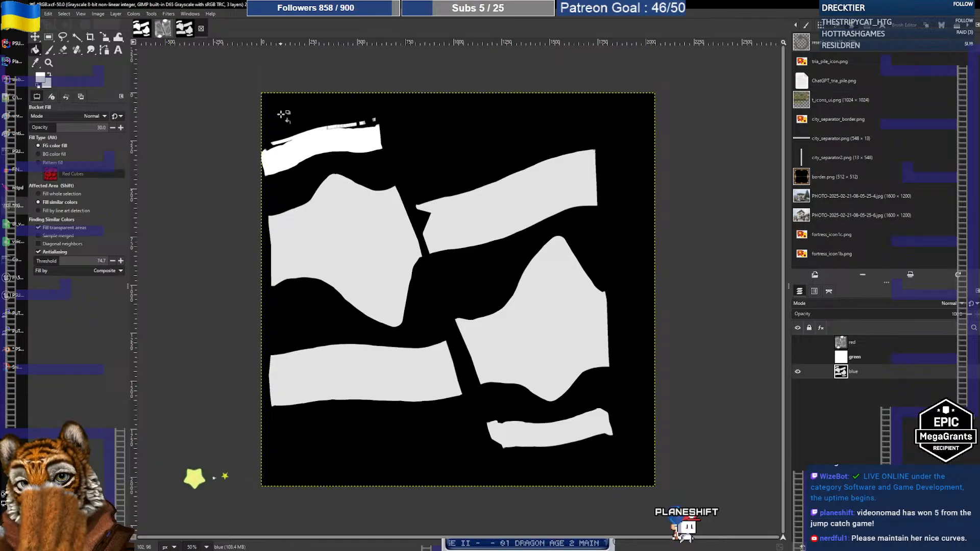
pyautogui.keyDown('ctrl'); pyautogui.scroll(5, 305, 142); pyautogui.keyUp('ctrl')
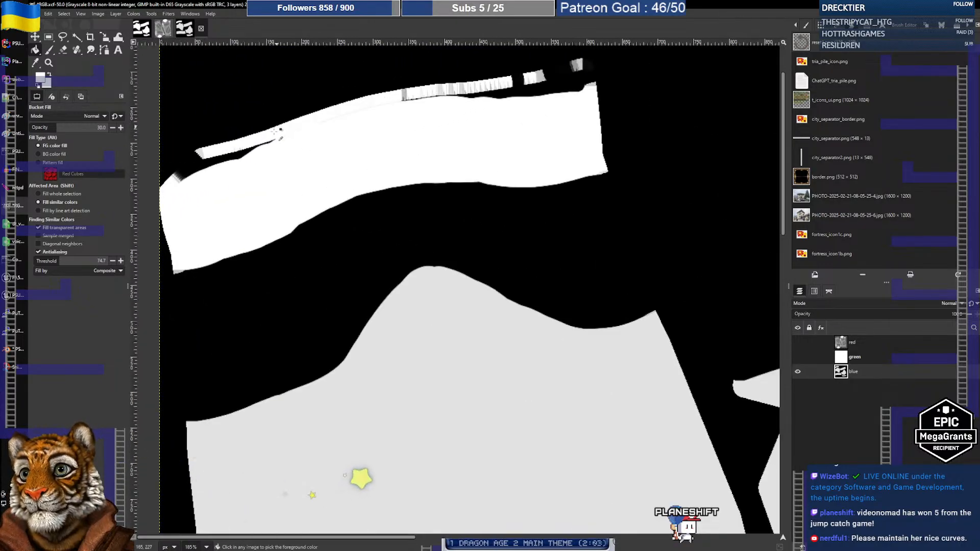
pyautogui.keyDown('ctrl'); pyautogui.scroll(-3, 272, 134); pyautogui.keyUp('ctrl')
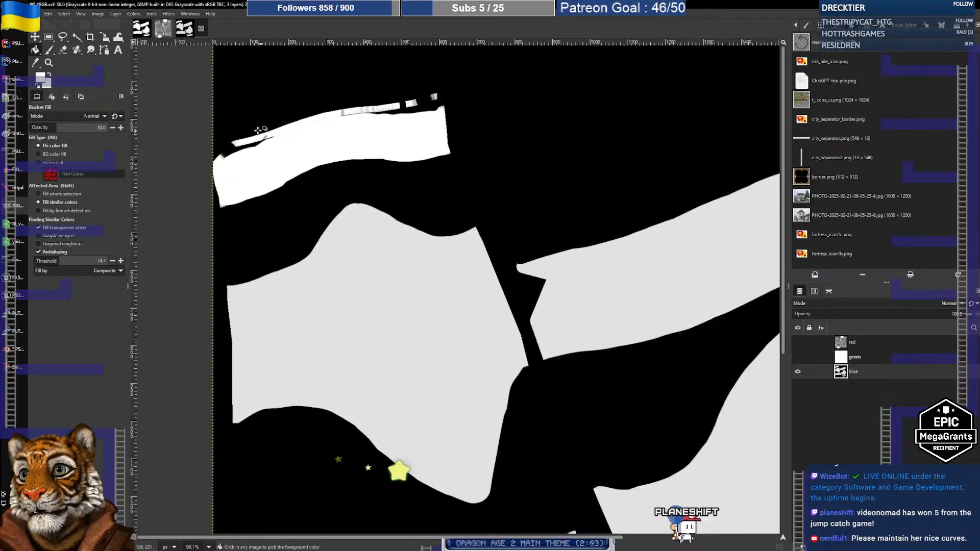
pyautogui.click(36, 63)
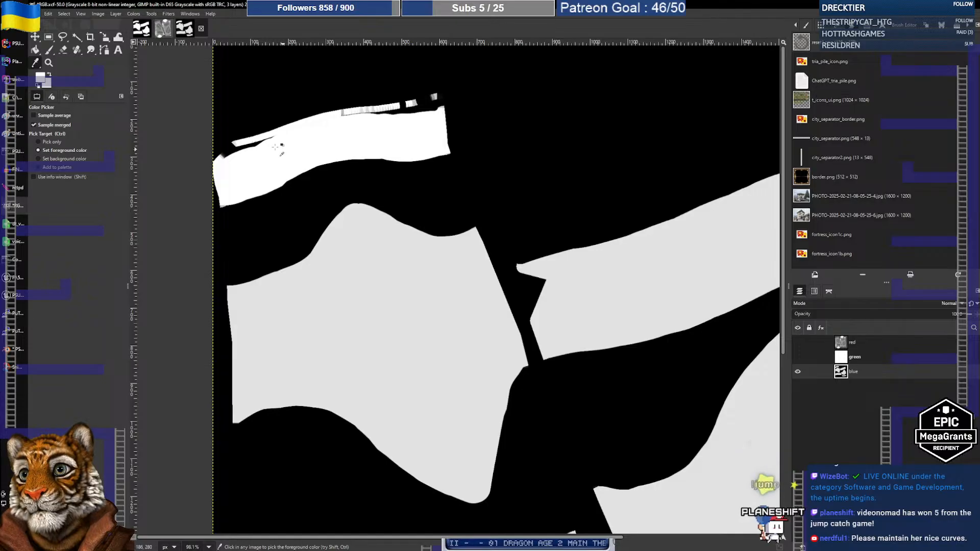
pyautogui.click(35, 50)
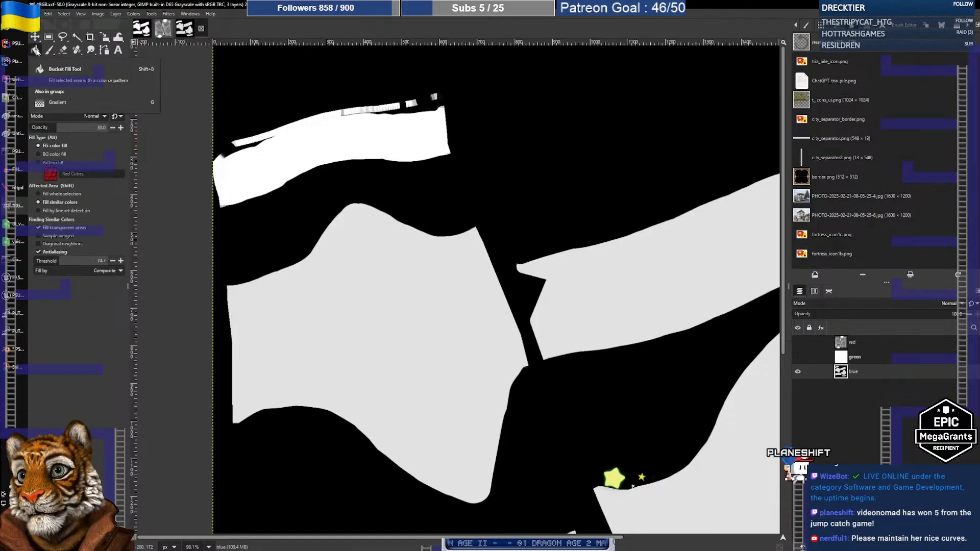
pyautogui.click(75, 128)
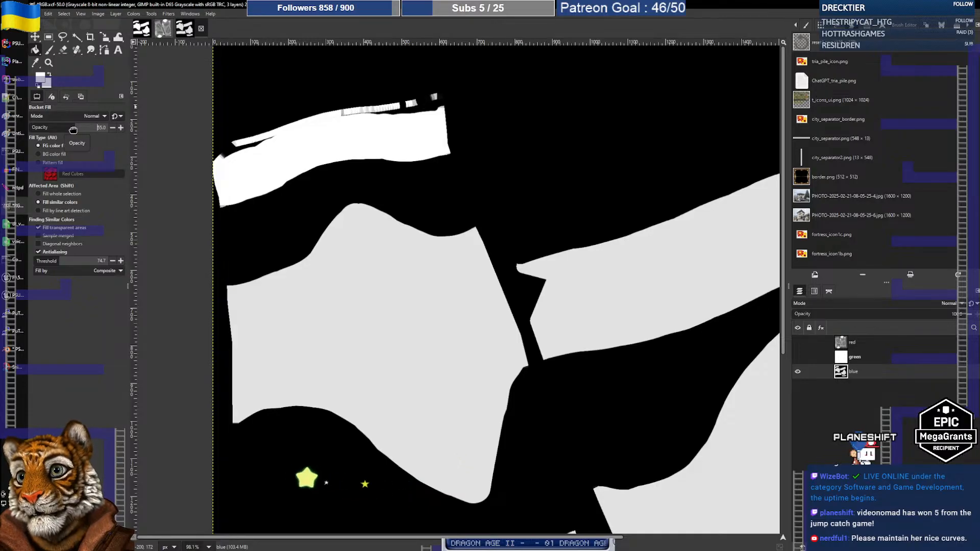
pyautogui.moveTo(75, 130); pyautogui.dragTo(135, 131)
# Step: Undo the gray fills on the blue layer's metal shapes
pyautogui.keyDown('ctrl'); pyautogui.scroll(-3, 353, 179); pyautogui.keyUp('ctrl')
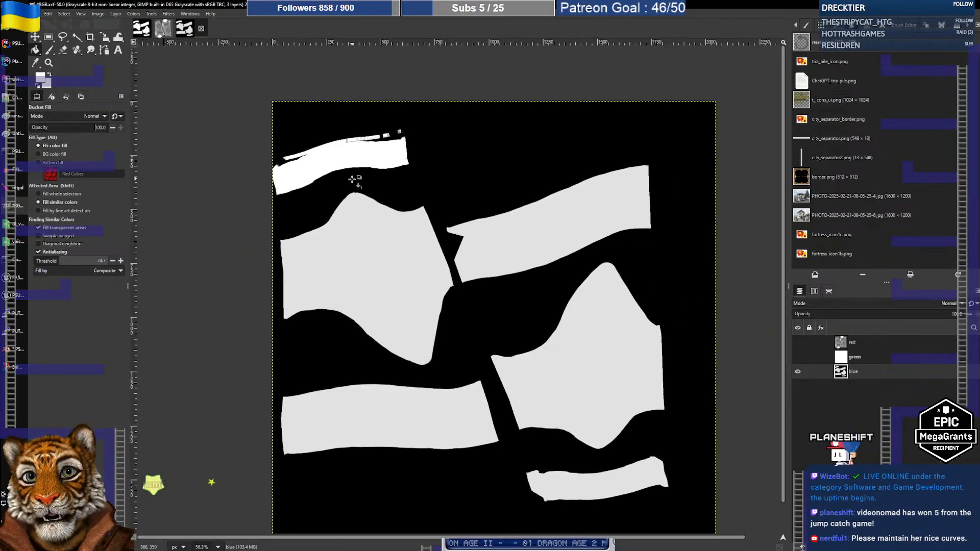
pyautogui.keyDown('ctrl'); pyautogui.scroll(-1, 397, 186); pyautogui.keyUp('ctrl')
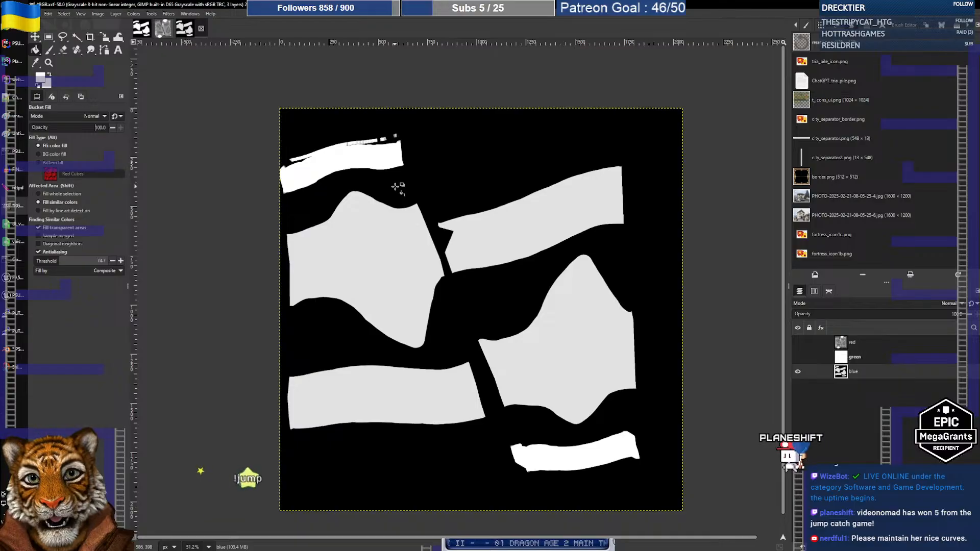
pyautogui.hotkey('ctrl', 'z')
pyautogui.hotkey('ctrl', 'z')
pyautogui.hotkey('ctrl', 'z')
pyautogui.hotkey('ctrl', 'z')
pyautogui.hotkey('ctrl', 'z')
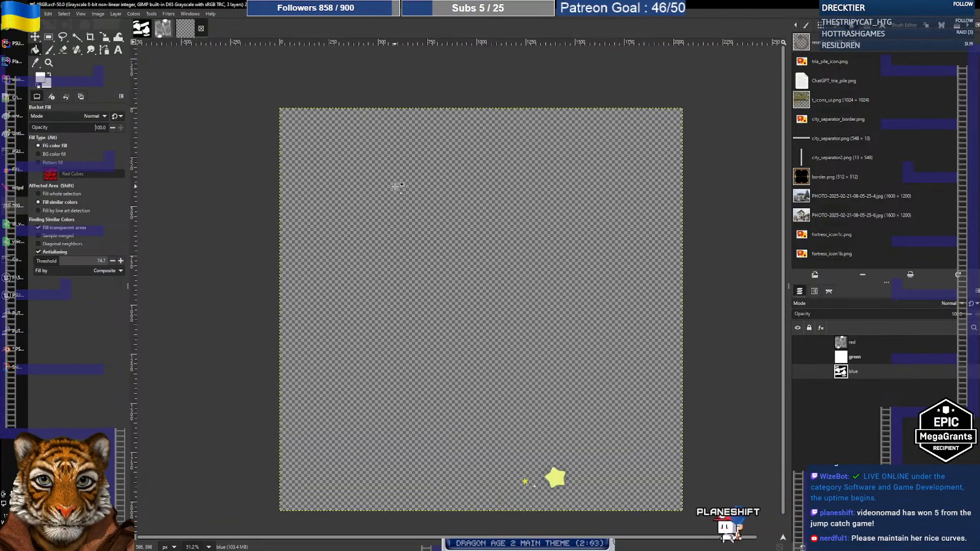
# Step: Bring the blue layer back into view by undoing the last change, and bucket-fill the small upper strip with white
pyautogui.hotkey('ctrl', 'z')
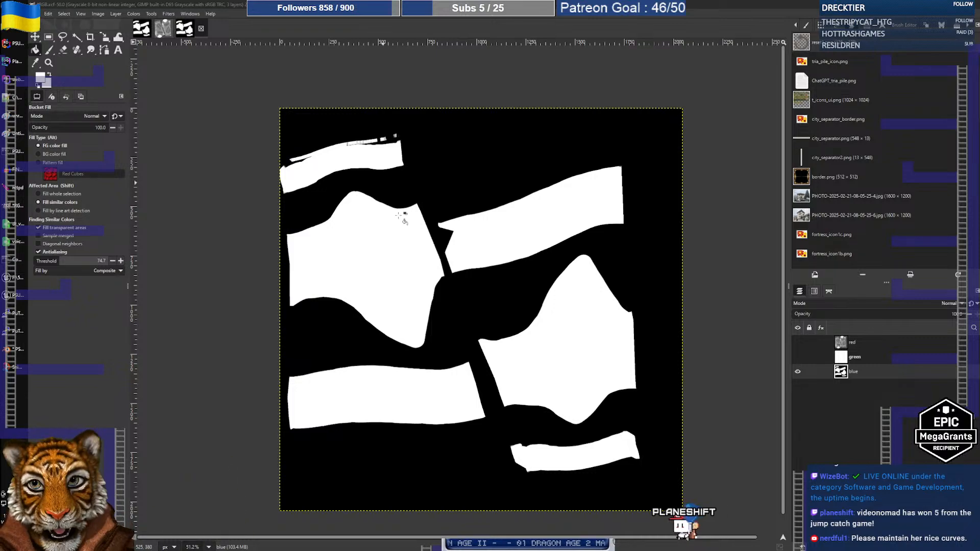
pyautogui.click(351, 155)
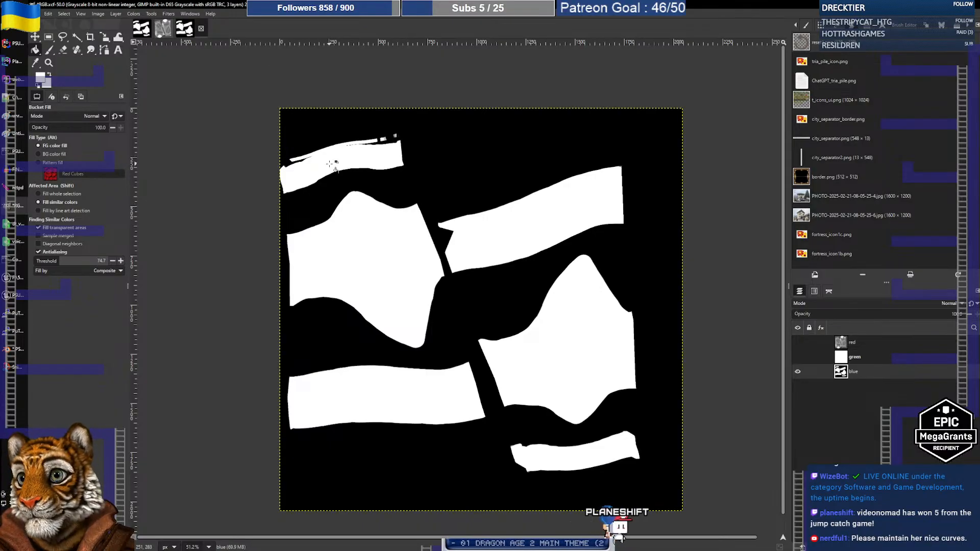
# Step: Set the foreground color to 50% gray (R, G and B at 50) and bucket-fill all the blue layer's white shapes with it
pyautogui.click(40, 78)
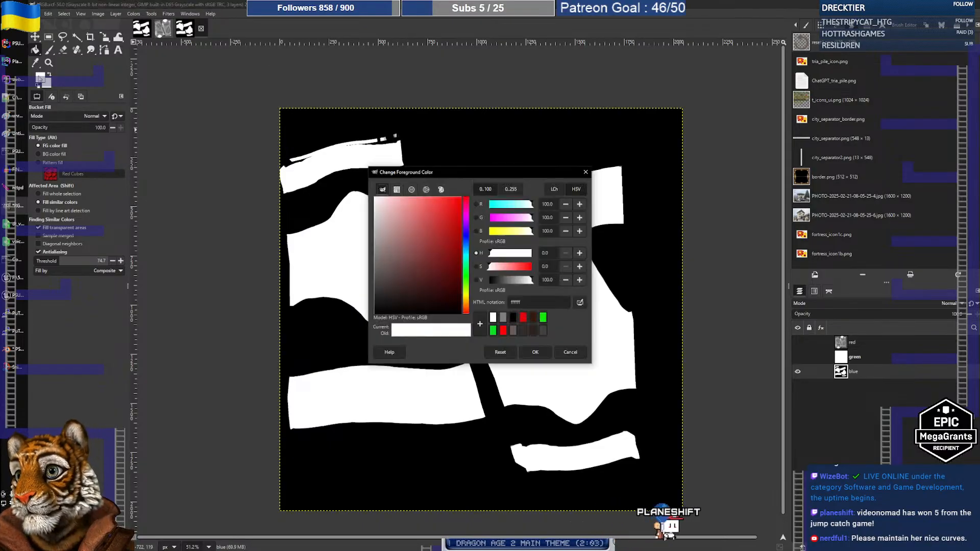
pyautogui.doubleClick(544, 205)
pyautogui.write('5')
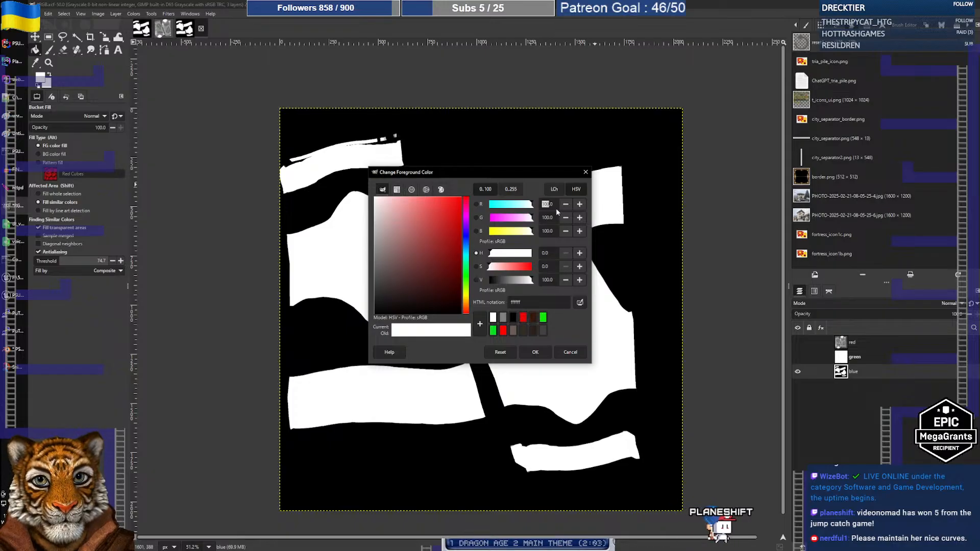
pyautogui.write('0')
pyautogui.press('Tab')
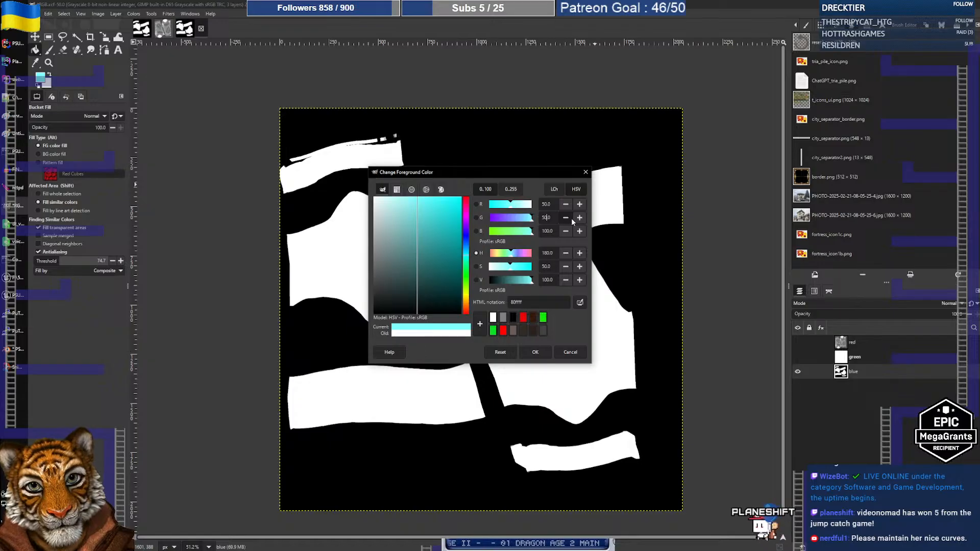
pyautogui.write('50')
pyautogui.doubleClick(546, 231)
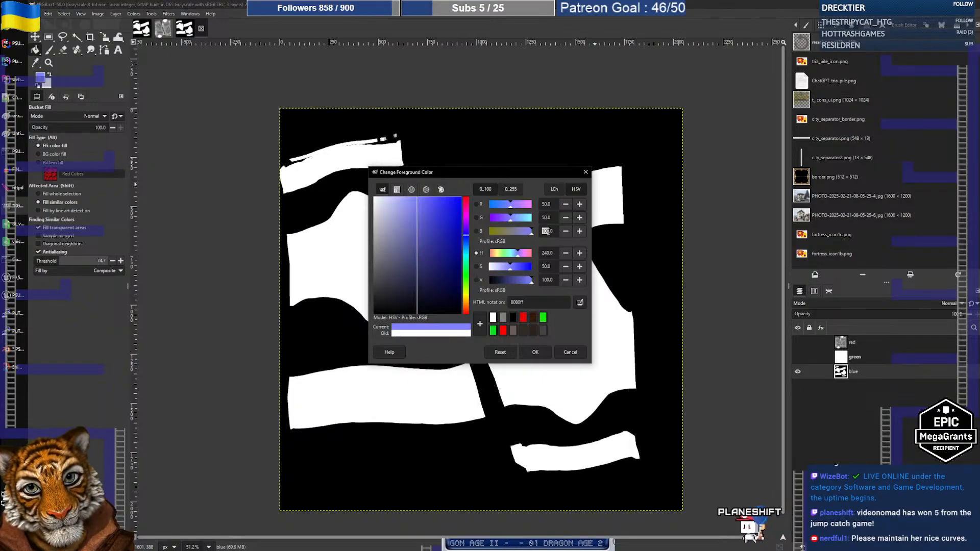
pyautogui.press('Return')
pyautogui.click(549, 355)
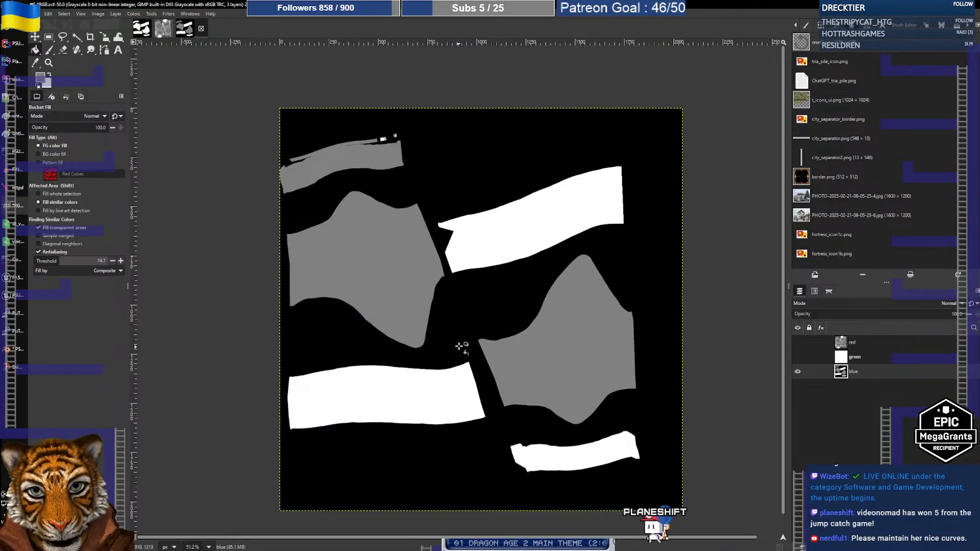
pyautogui.click(456, 260)
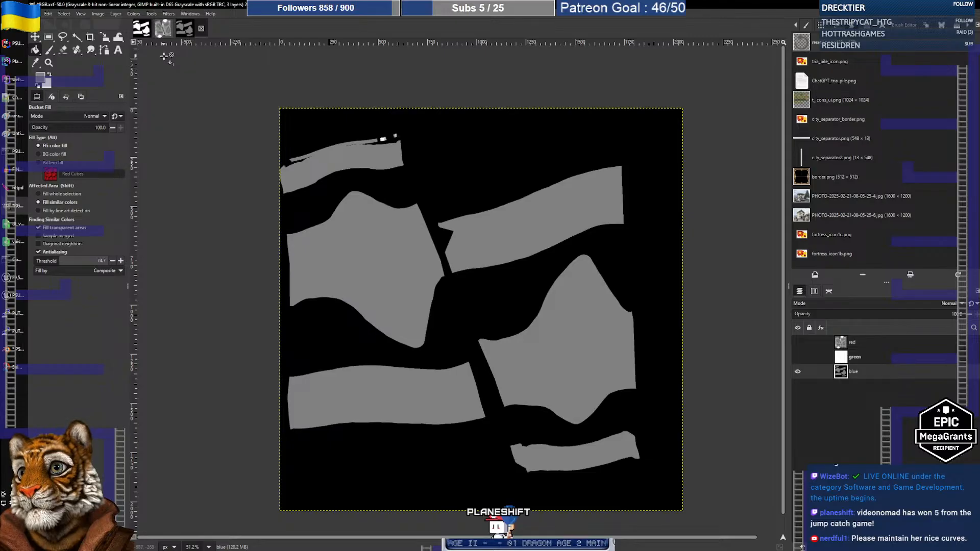
# Step: Switch to Unreal Editor and open the YlianF_torso_plate skeletal mesh from the YlianF Mesh folder
pyautogui.hotkey('alt', 'Tab')
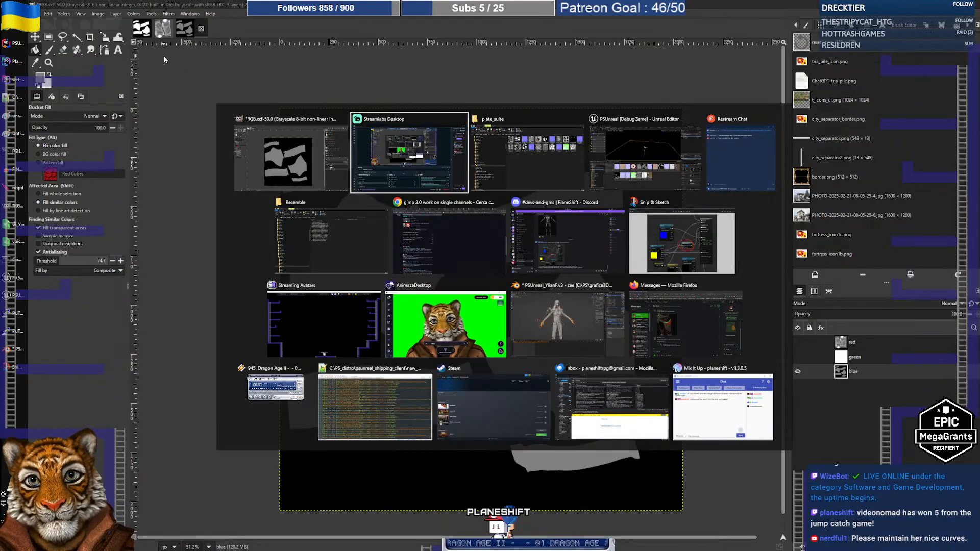
pyautogui.hotkey('alt', 'Tab')
pyautogui.hotkey('alt', 'Tab')
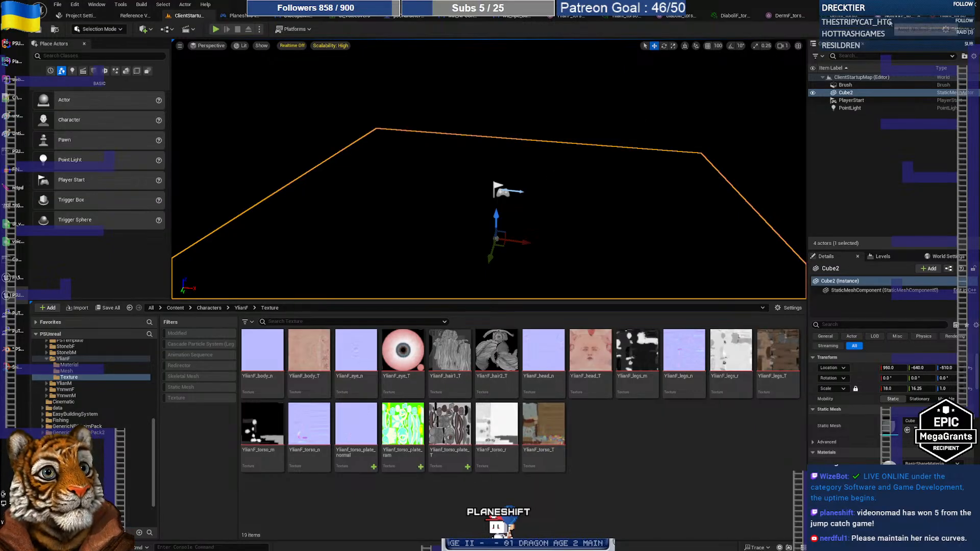
pyautogui.click(890, 20)
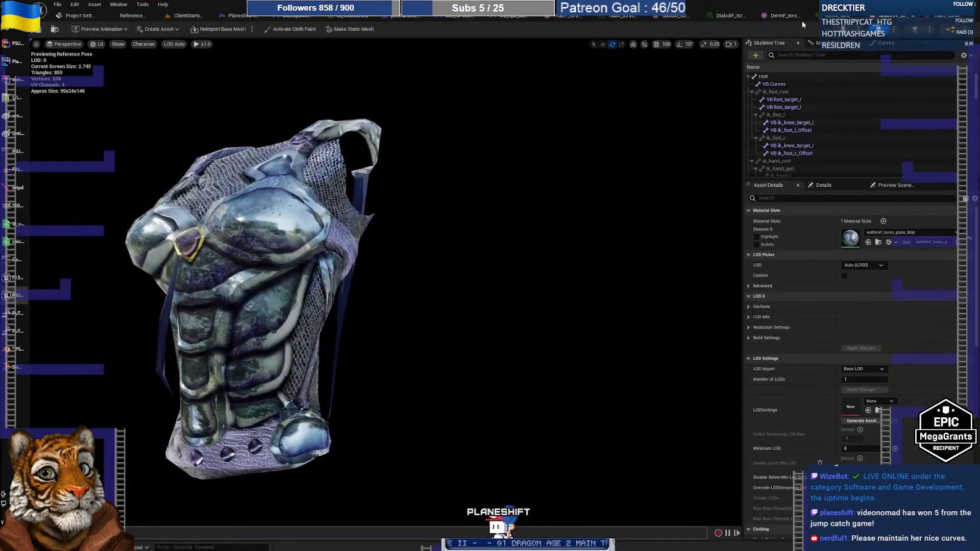
pyautogui.click(936, 22)
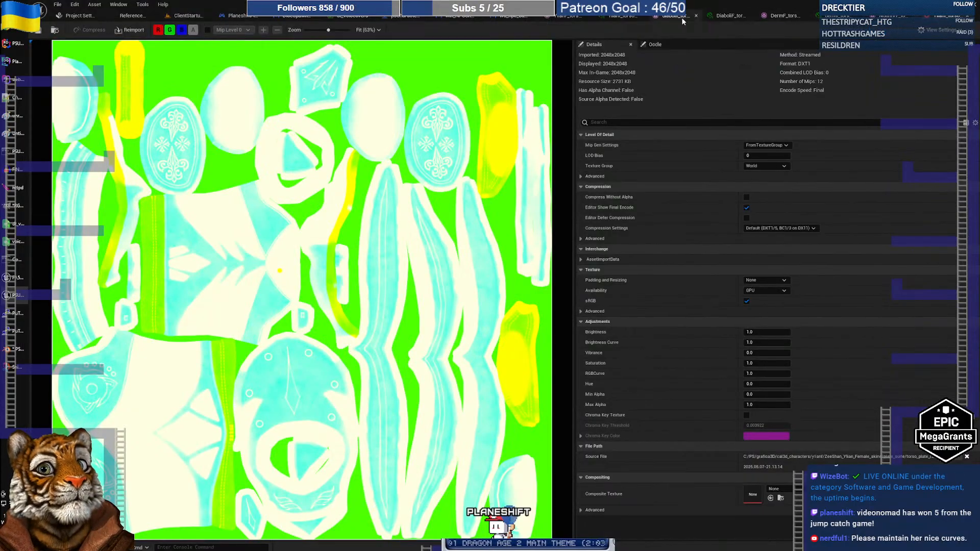
pyautogui.click(186, 16)
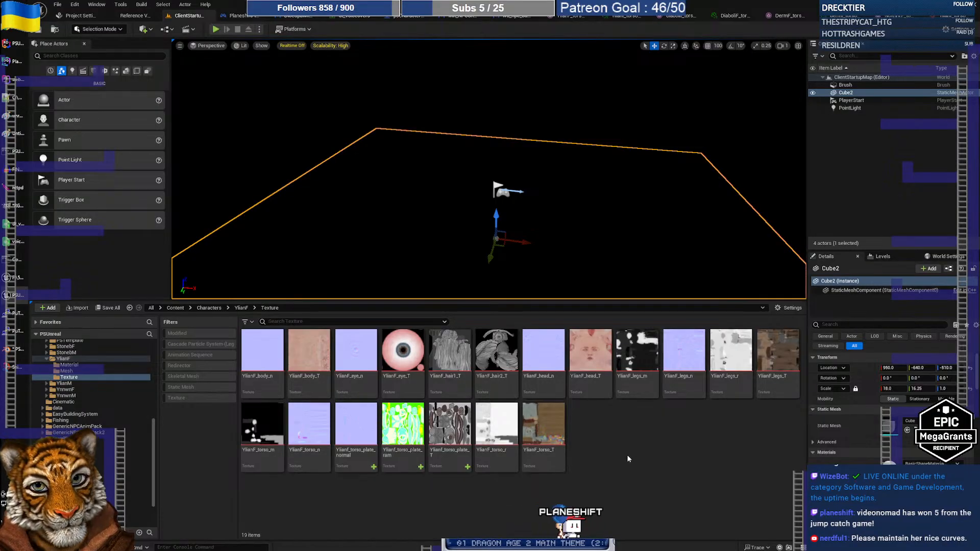
pyautogui.click(67, 371)
pyautogui.click(687, 359)
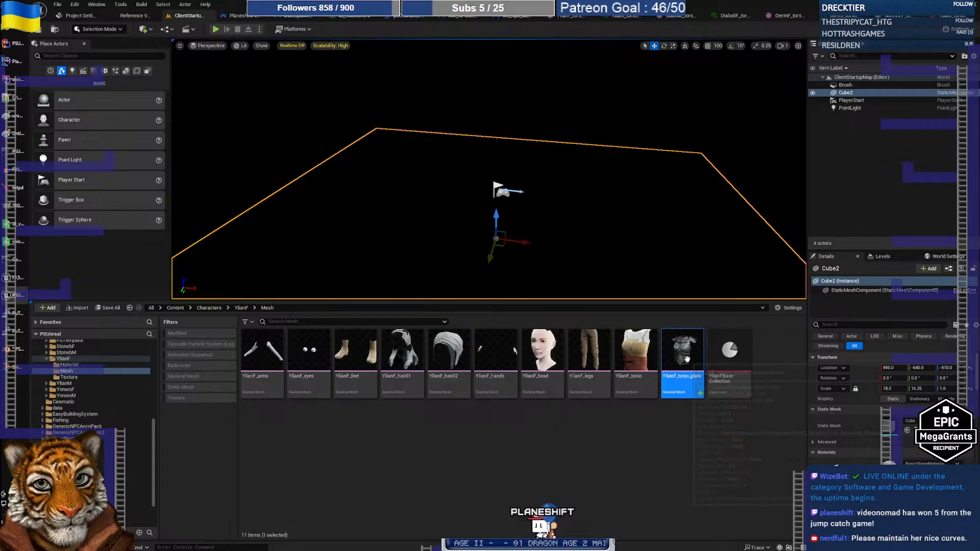
pyautogui.doubleClick(686, 359)
# Step: Examine the torso plate's metal reflections and surface detail up close and from the front, side and back
pyautogui.scroll(10, 431, 173)
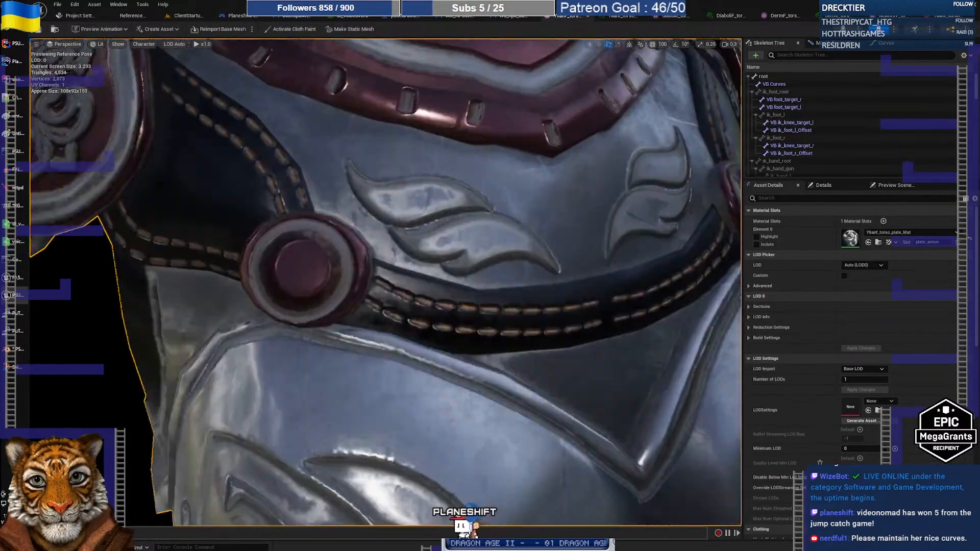
pyautogui.moveTo(408, 245); pyautogui.dragTo(387, 327)
pyautogui.moveTo(387, 327); pyautogui.dragTo(405, 309, button='right')
pyautogui.moveTo(463, 261)
pyautogui.mouseDown()
pyautogui.moveTo(439, 225)
pyautogui.moveTo(406, 242)
pyautogui.moveTo(408, 295)
pyautogui.moveTo(463, 261)
pyautogui.mouseUp()
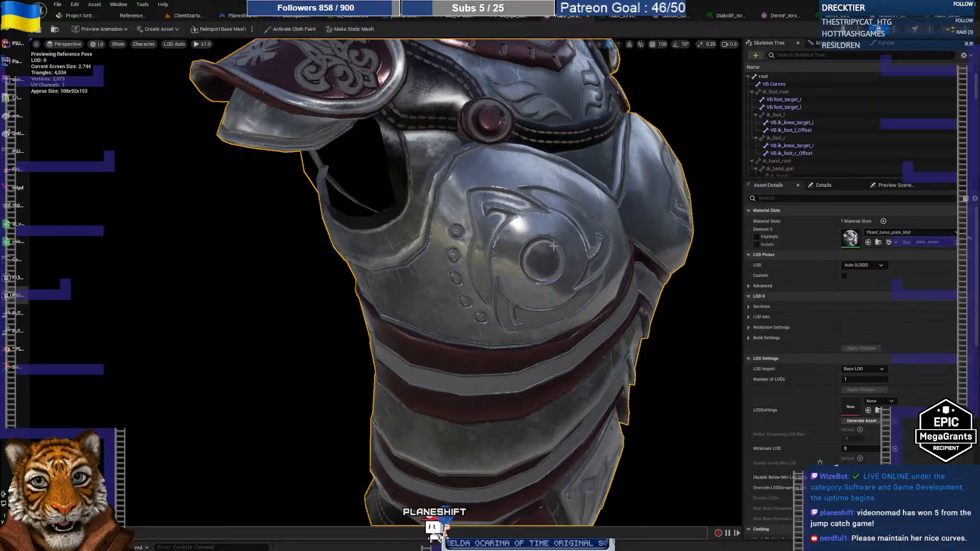
pyautogui.moveTo(553, 246)
pyautogui.mouseDown(button='right')
pyautogui.moveTo(556, 189)
pyautogui.moveTo(561, 288)
pyautogui.moveTo(503, 229)
pyautogui.moveTo(531, 250)
pyautogui.moveTo(510, 260)
pyautogui.moveTo(520, 189)
pyautogui.moveTo(546, 240)
pyautogui.moveTo(531, 230)
pyautogui.moveTo(572, 235)
pyautogui.moveTo(559, 240)
pyautogui.moveTo(530, 183)
pyautogui.moveTo(531, 232)
pyautogui.moveTo(537, 217)
pyautogui.moveTo(571, 221)
pyautogui.moveTo(530, 219)
pyautogui.moveTo(552, 245)
pyautogui.mouseUp(button='right')
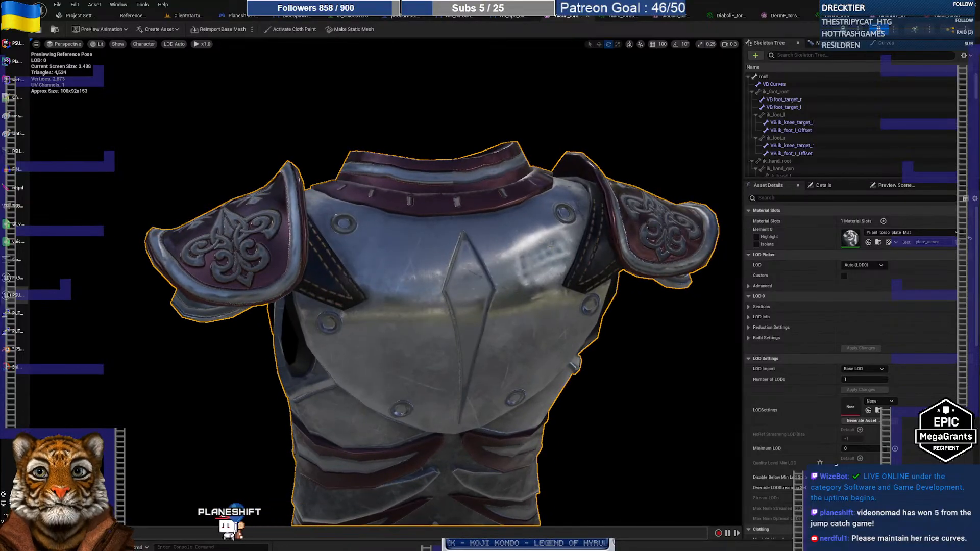
pyautogui.moveTo(551, 245)
pyautogui.mouseDown(button='right')
pyautogui.moveTo(664, 286)
pyautogui.moveTo(602, 261)
pyautogui.moveTo(536, 250)
pyautogui.moveTo(541, 240)
pyautogui.mouseUp(button='right')
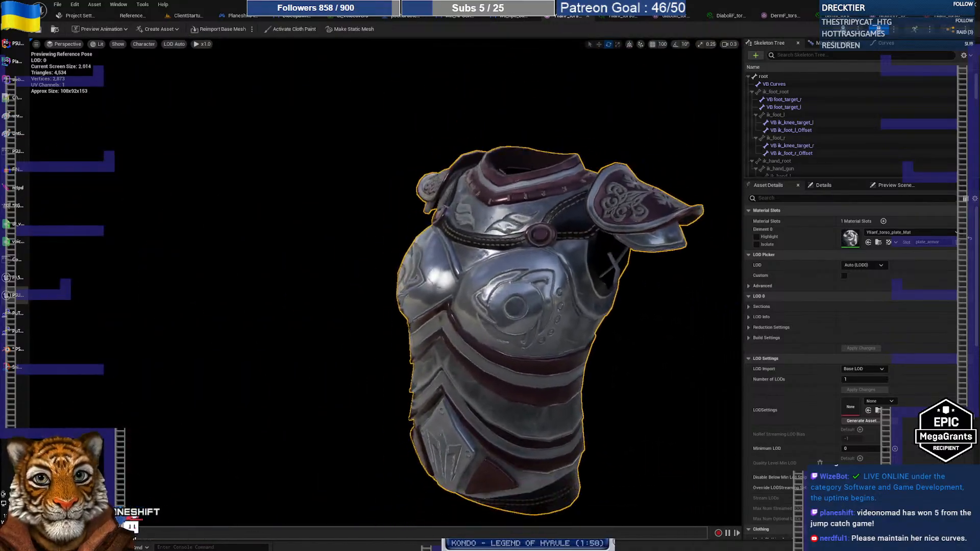
pyautogui.moveTo(279, 211)
pyautogui.mouseDown(button='right')
pyautogui.moveTo(306, 210)
pyautogui.moveTo(377, 176)
pyautogui.moveTo(331, 209)
pyautogui.moveTo(279, 210)
pyautogui.mouseUp(button='right')
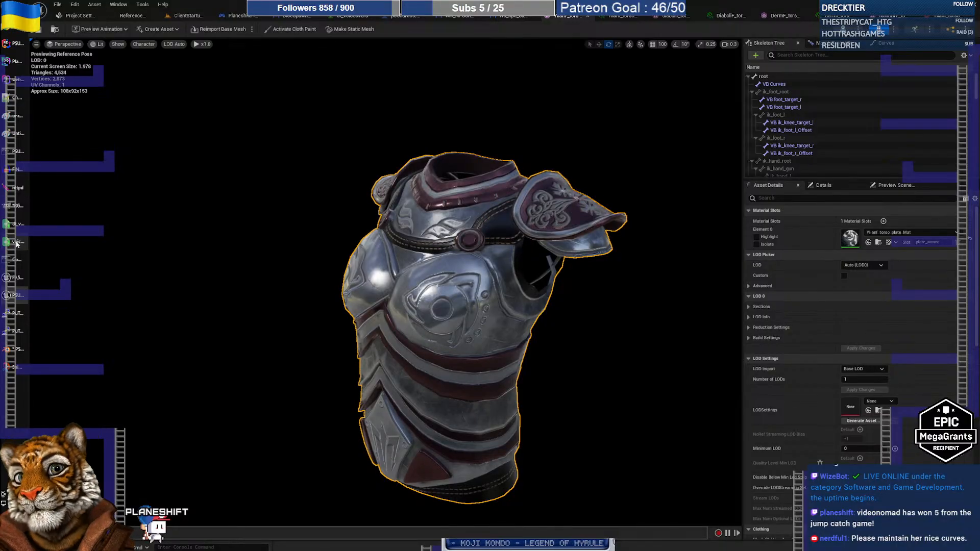
# Step: Switch back to GIMP and open the recently used torso_plate_ram.png
pyautogui.moveTo(17, 244)
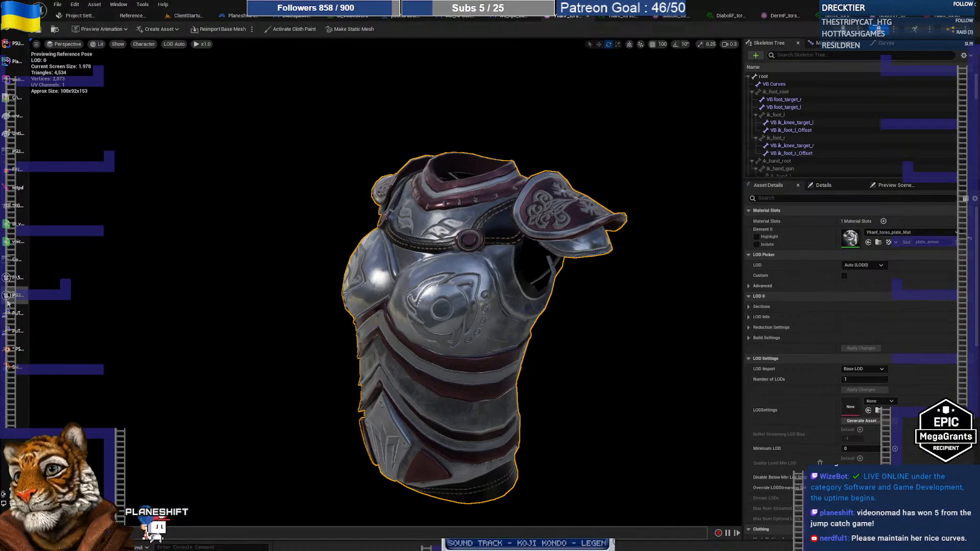
pyautogui.click(8, 208)
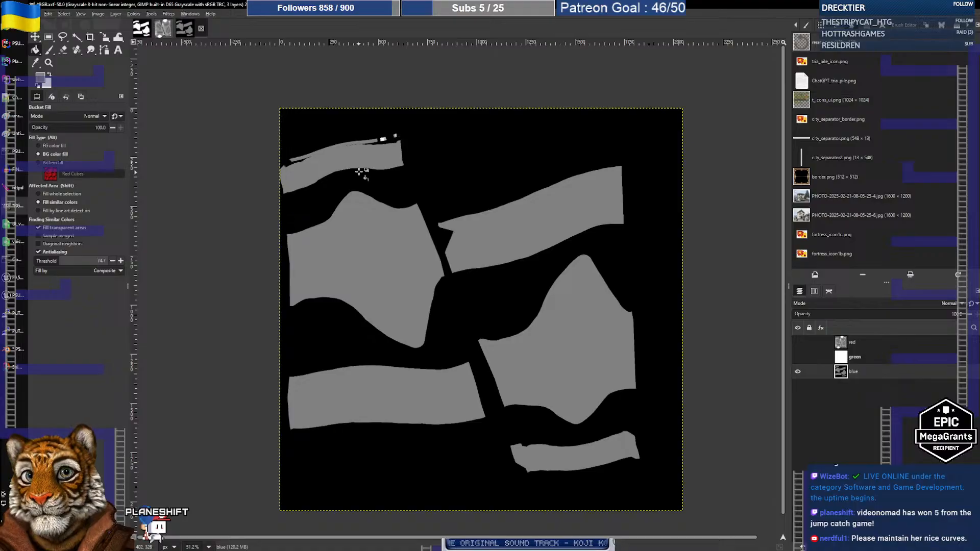
pyautogui.click(34, 14)
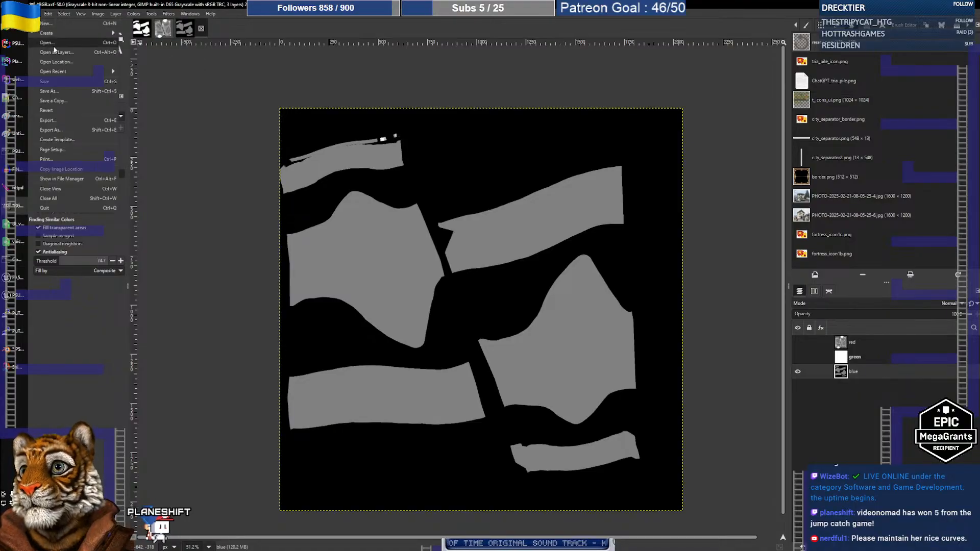
pyautogui.moveTo(82, 71)
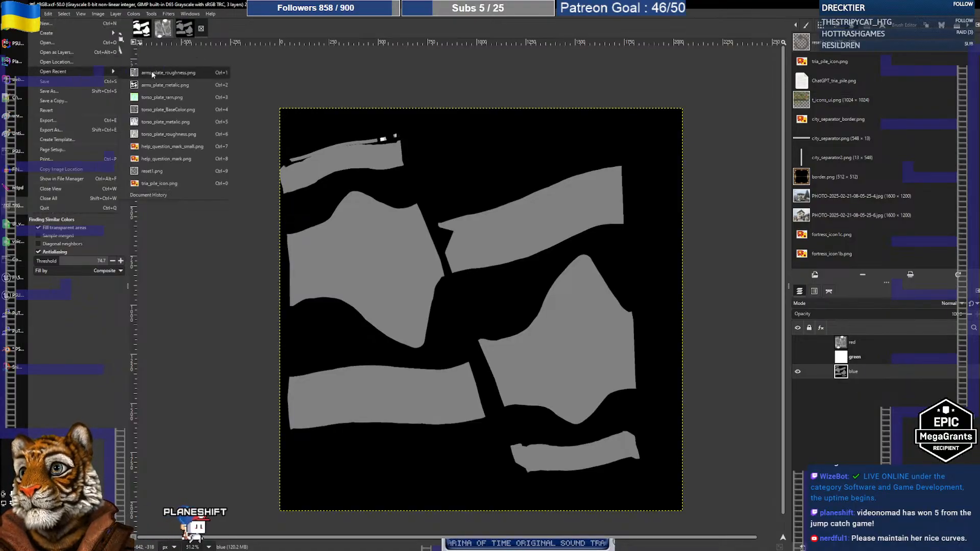
pyautogui.click(167, 97)
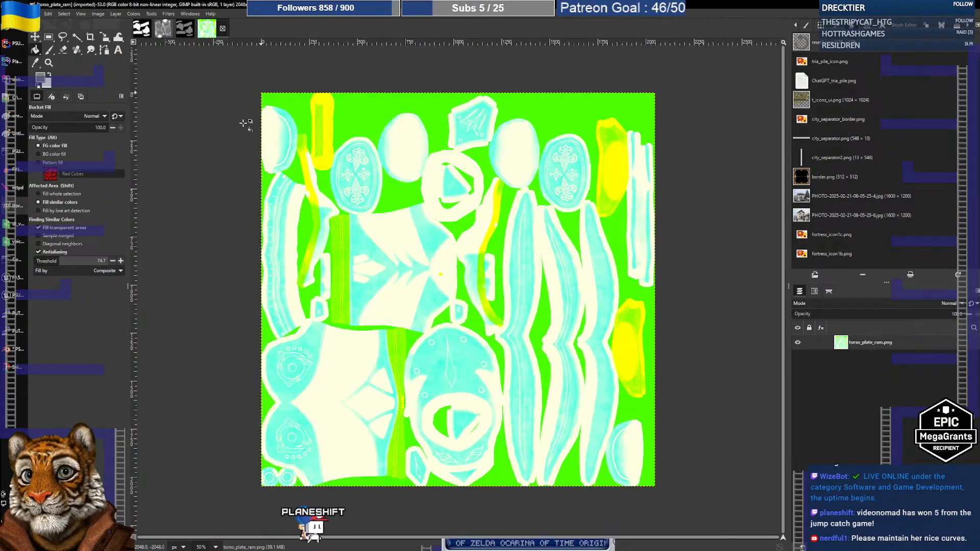
# Step: Decompose the torso plate texture into separate layers using the RGB color model
pyautogui.click(131, 14)
pyautogui.moveTo(190, 164)
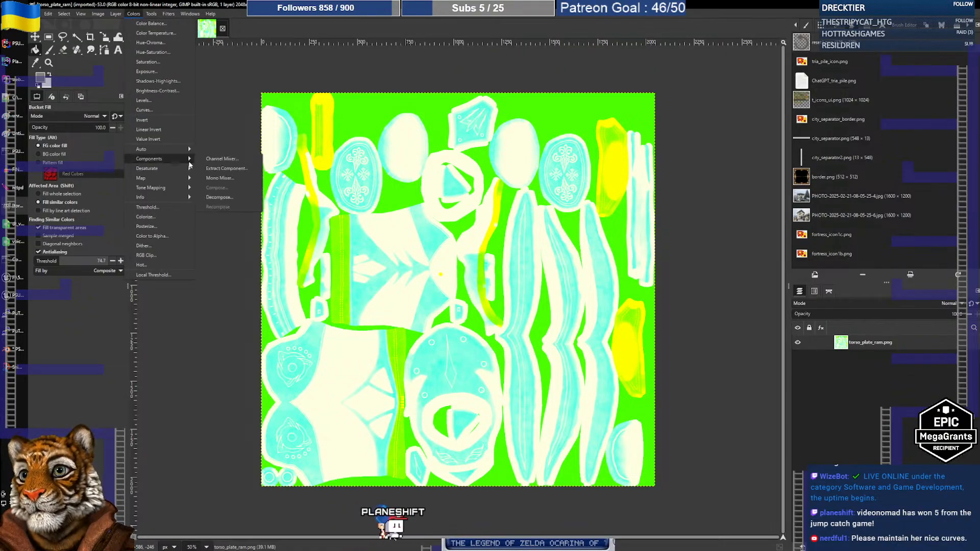
pyautogui.click(225, 199)
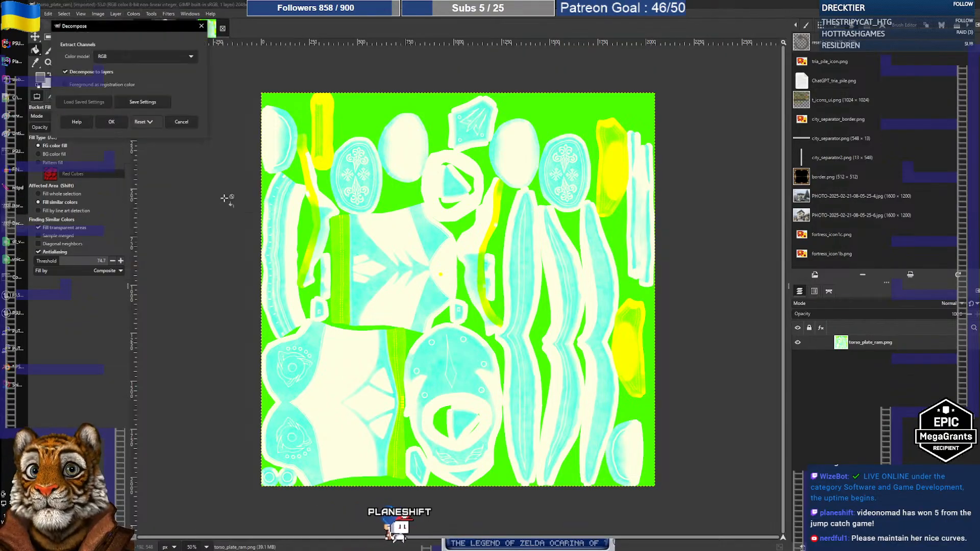
pyautogui.click(112, 121)
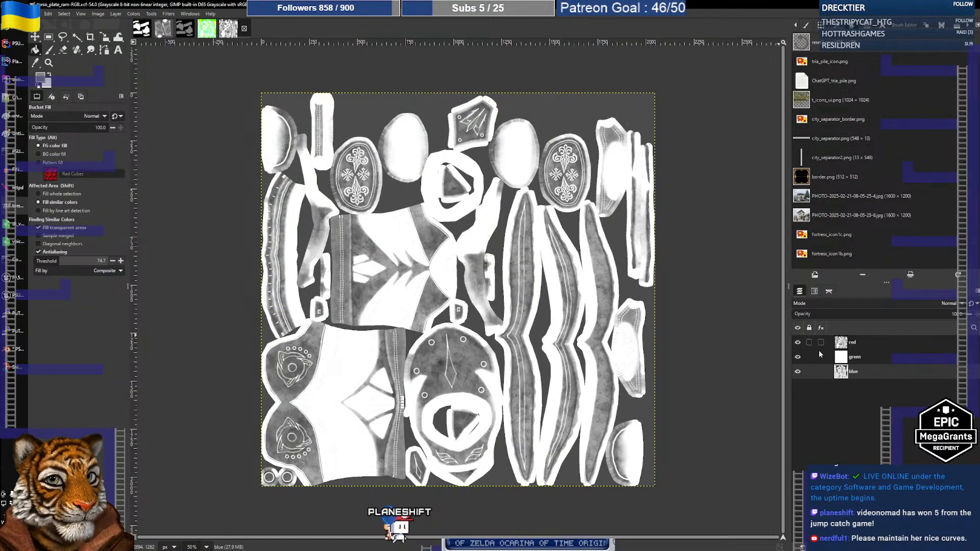
# Step: Isolate the decomposed blue layer, bucket-fill its light shapes with 50% gray, and make the red and green layers visible again
pyautogui.click(797, 343)
pyautogui.click(797, 357)
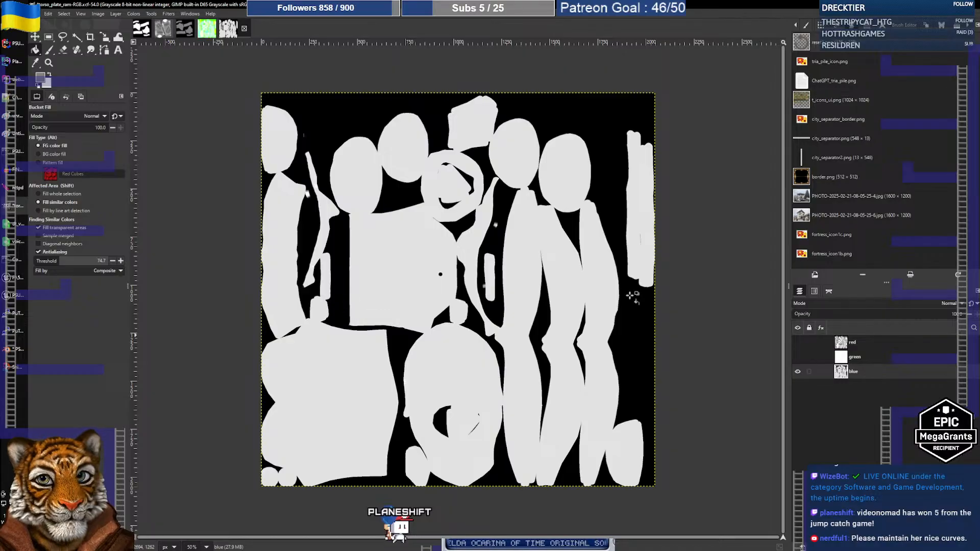
pyautogui.click(281, 146)
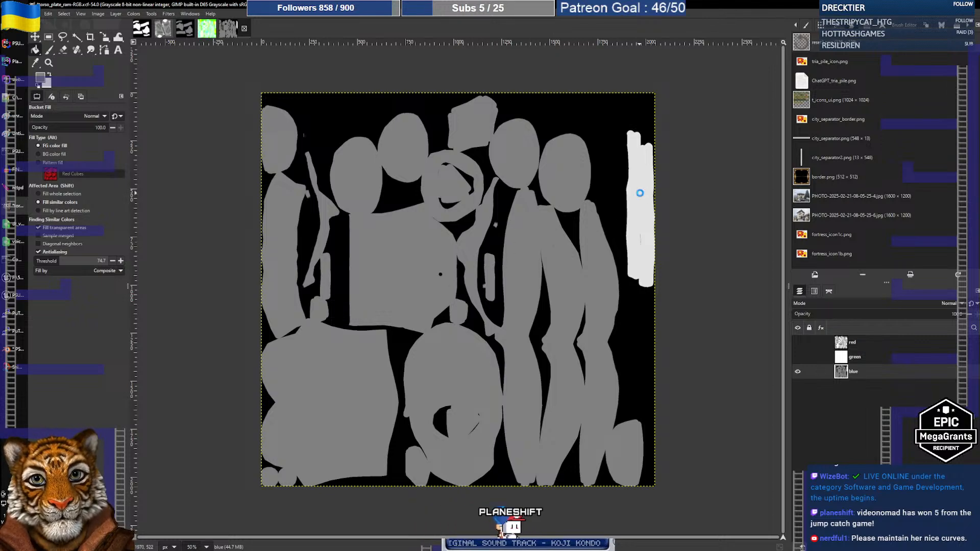
pyautogui.click(797, 357)
pyautogui.click(797, 342)
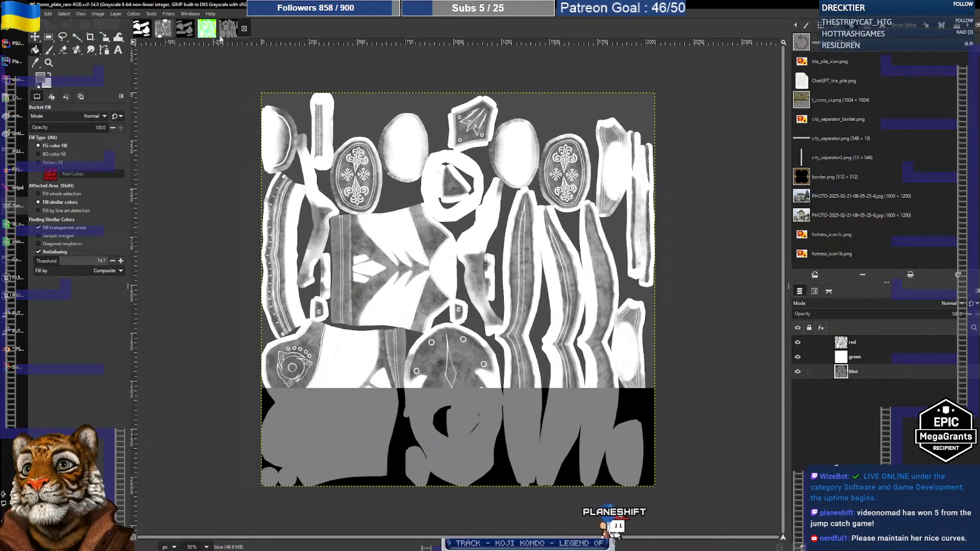
# Step: Recompose the edited channel layers into torso_plate_ram.png and bring up that image to check it
pyautogui.click(134, 14)
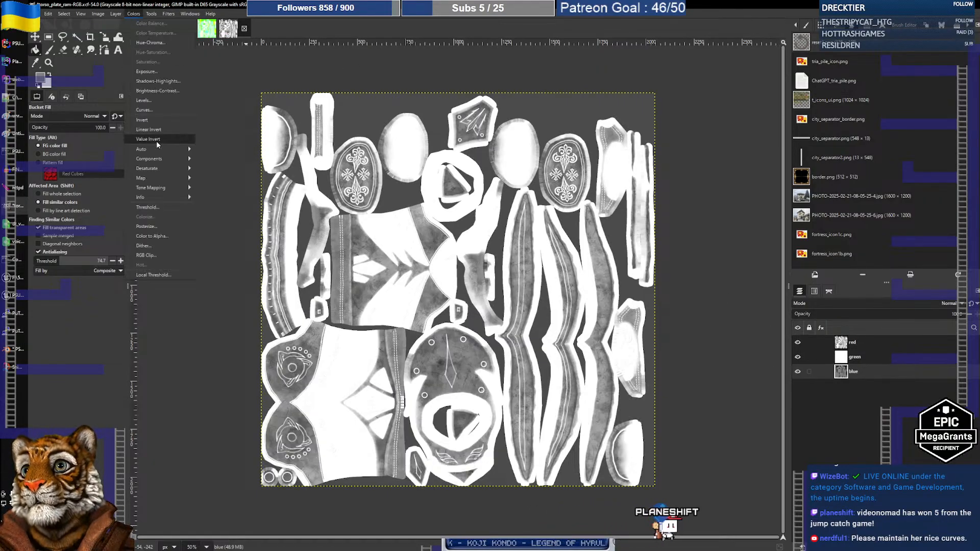
pyautogui.moveTo(157, 160)
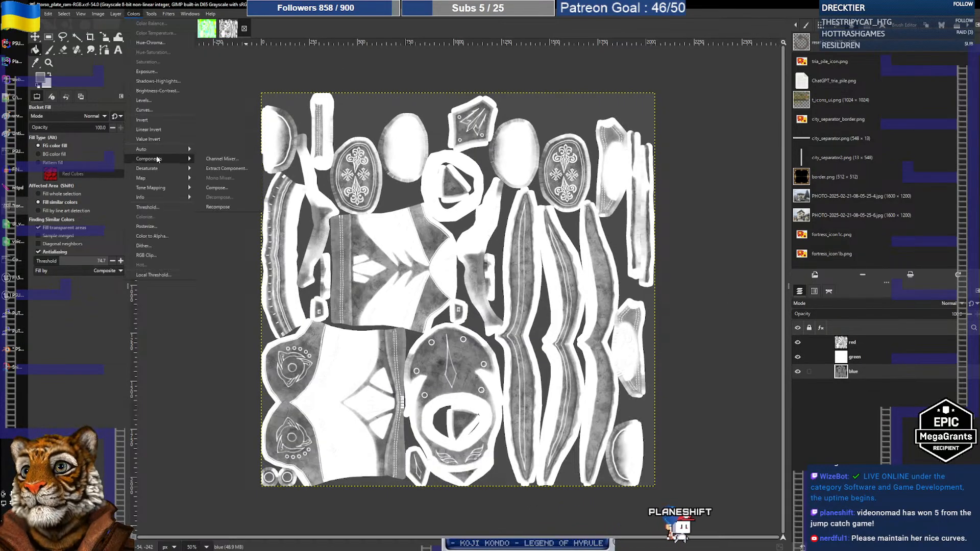
pyautogui.click(220, 208)
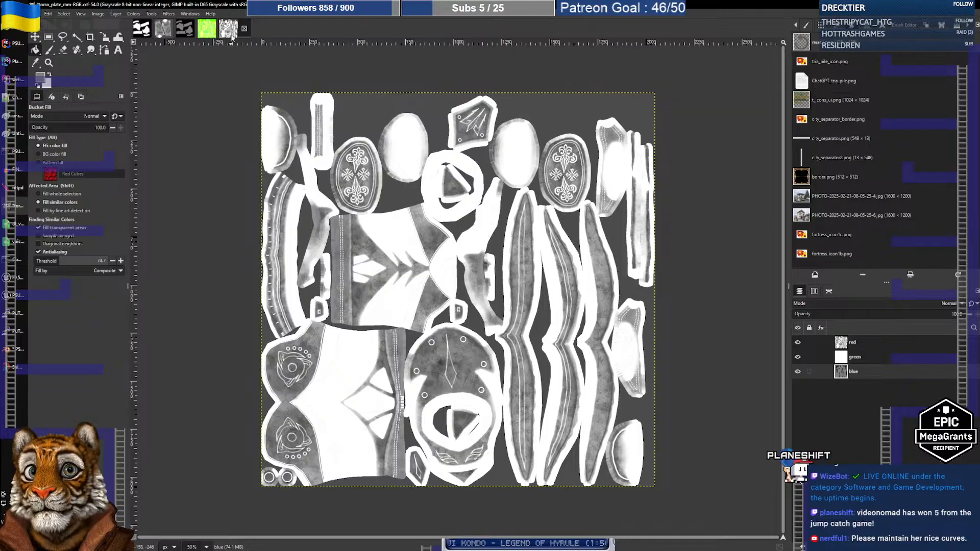
pyautogui.click(206, 31)
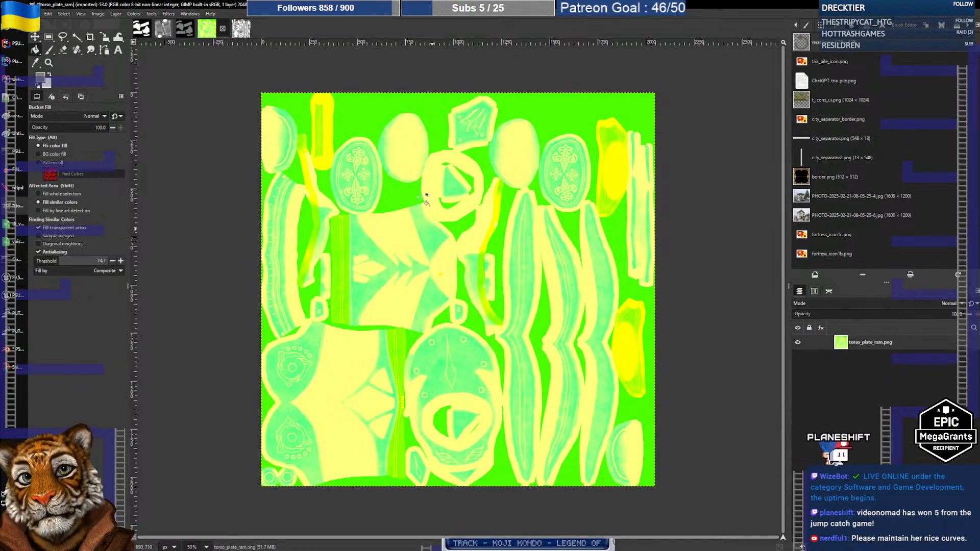
pyautogui.click(242, 34)
pyautogui.click(208, 33)
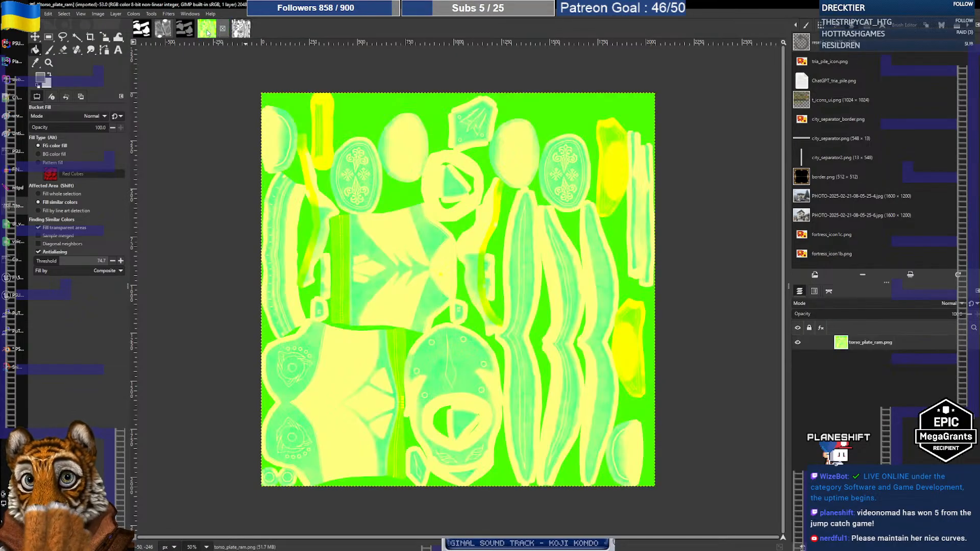
# Step: Export the recomposed texture as a PNG with the existing options, replacing torso_plate_ram.png in the plate_suite folder
pyautogui.click(36, 14)
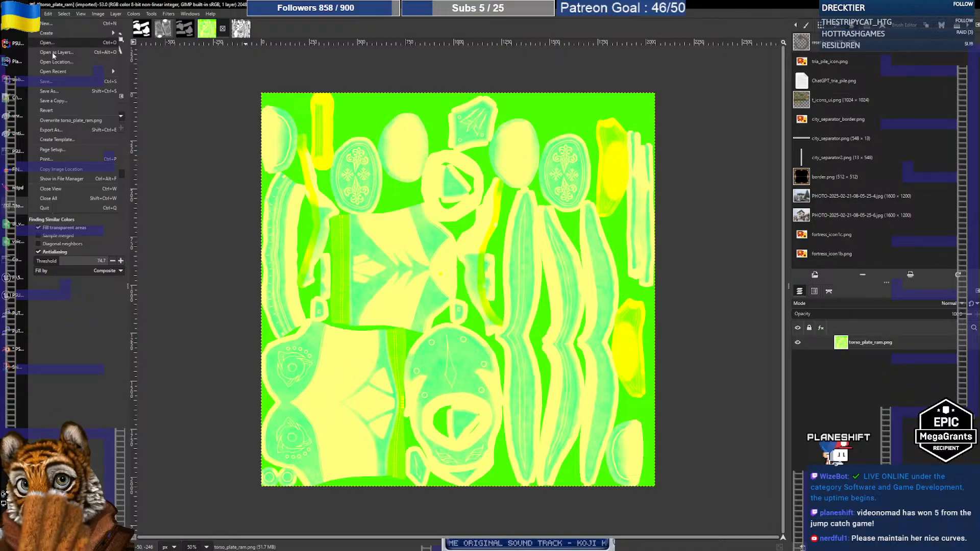
pyautogui.click(61, 130)
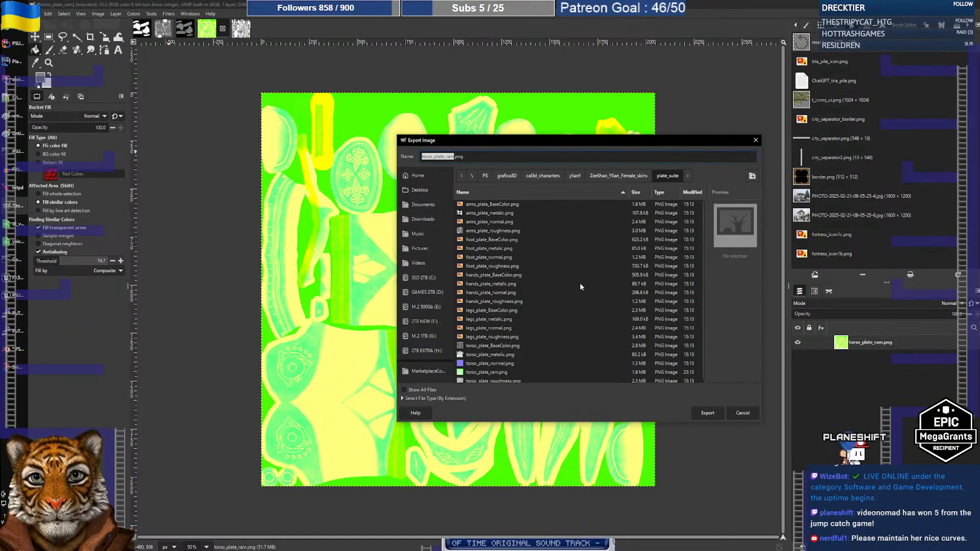
pyautogui.click(708, 413)
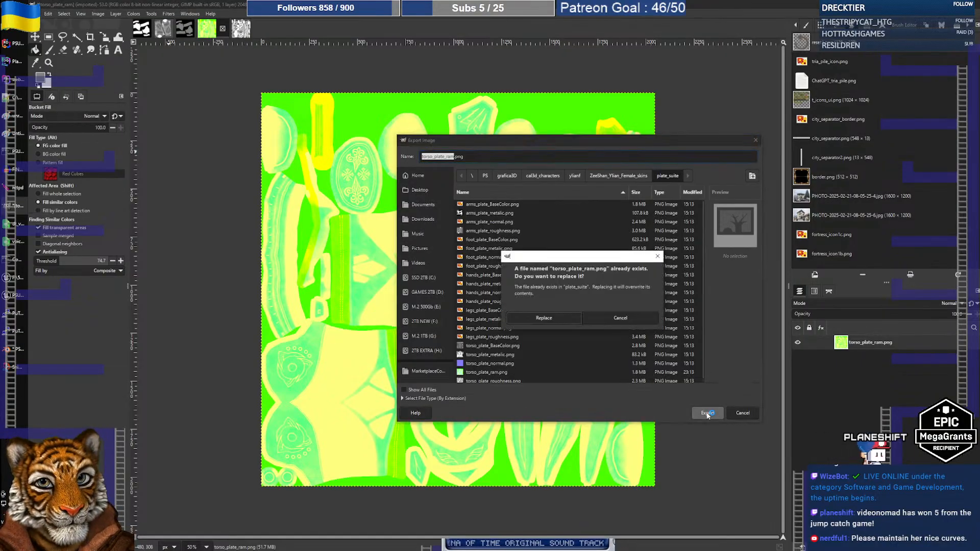
pyautogui.click(544, 317)
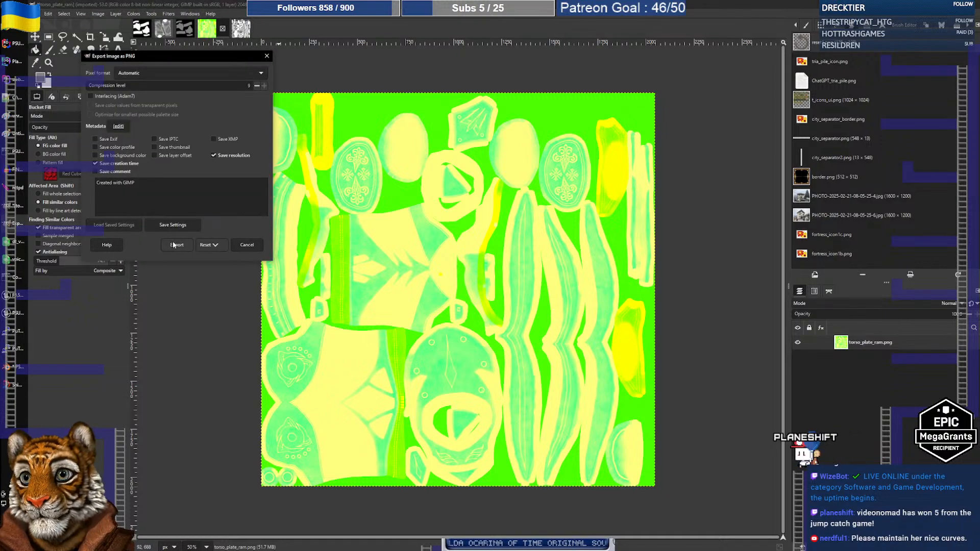
pyautogui.click(176, 245)
# Step: Switch to Unreal Editor and reimport the torso plate's packed texture from its updated source file
pyautogui.hotkey('alt', 'Tab')
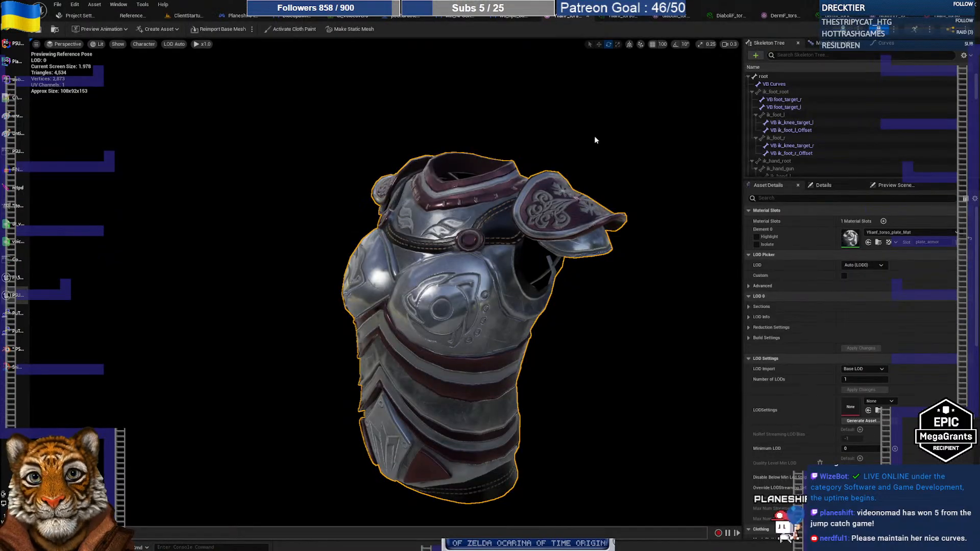
pyautogui.click(925, 17)
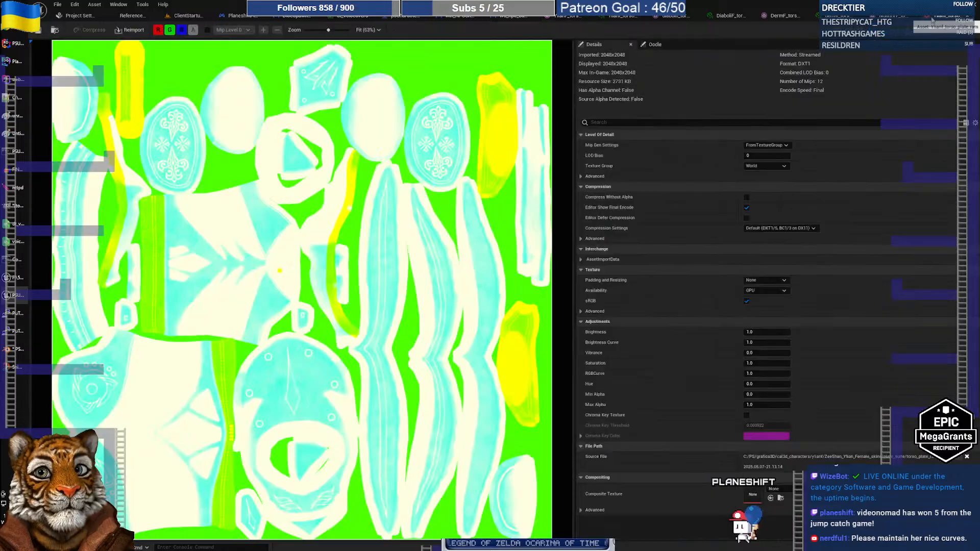
pyautogui.click(127, 32)
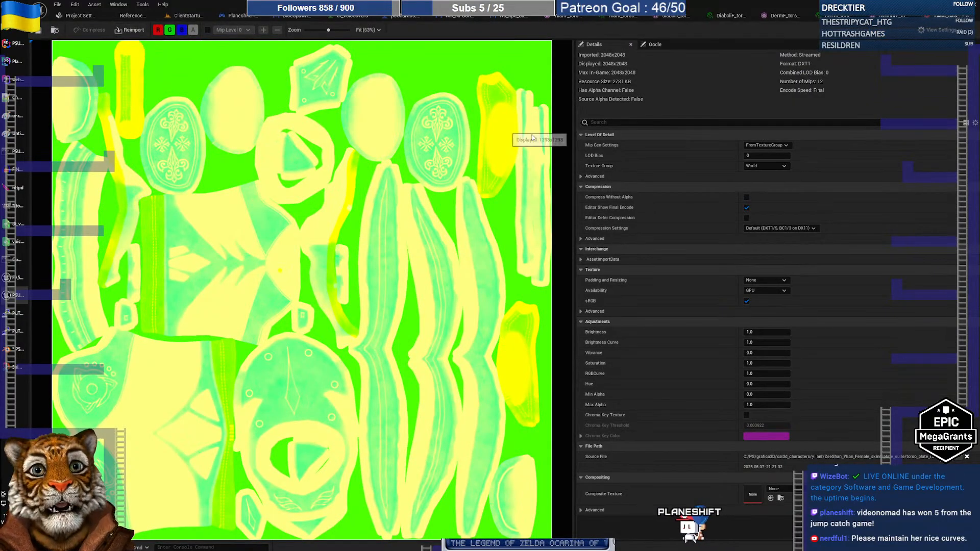
# Step: Inspect the torso plate mesh up close from the front and back to judge the new metallic look
pyautogui.click(566, 15)
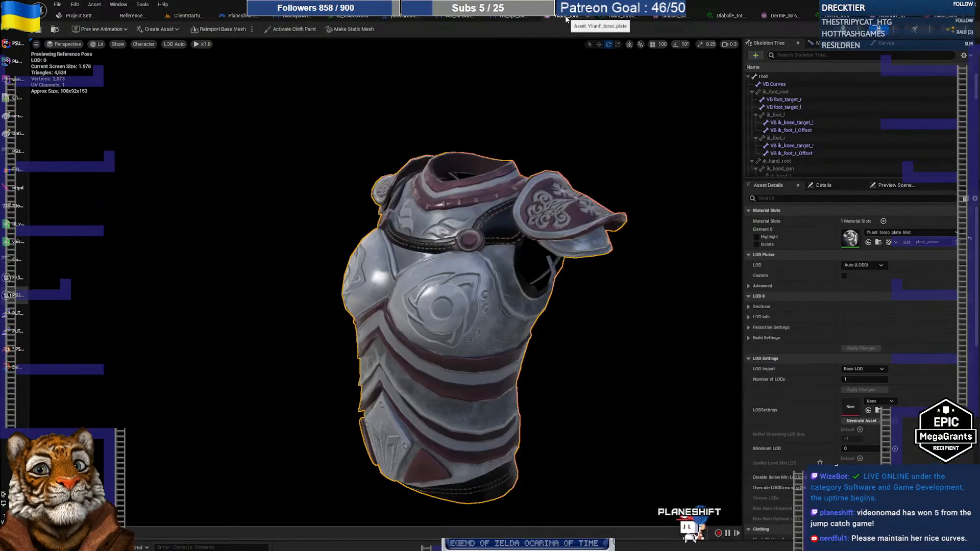
pyautogui.moveTo(424, 242)
pyautogui.mouseDown()
pyautogui.moveTo(409, 207)
pyautogui.moveTo(443, 188)
pyautogui.moveTo(421, 204)
pyautogui.moveTo(422, 245)
pyautogui.mouseUp()
pyautogui.moveTo(422, 245); pyautogui.dragTo(402, 263, button='middle')
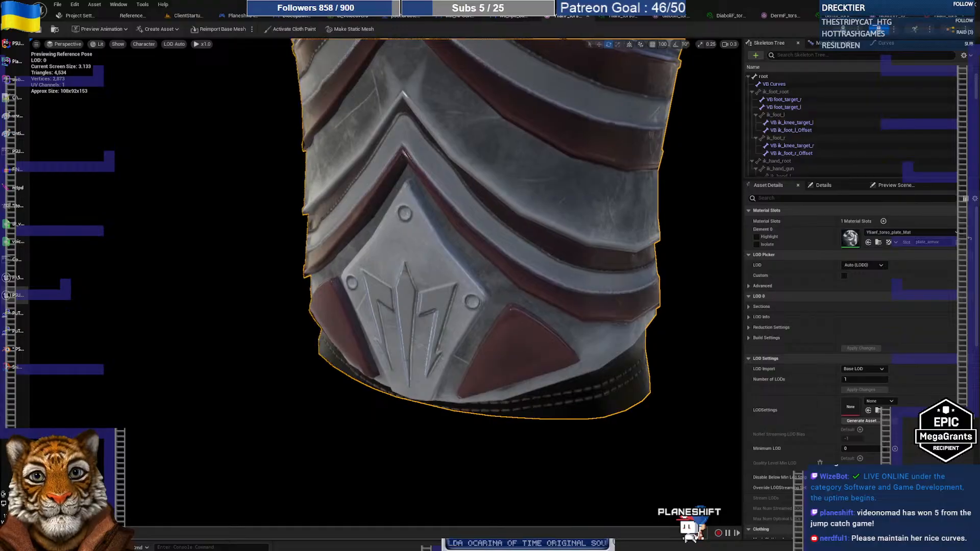
pyautogui.moveTo(402, 262); pyautogui.dragTo(347, 205, button='right')
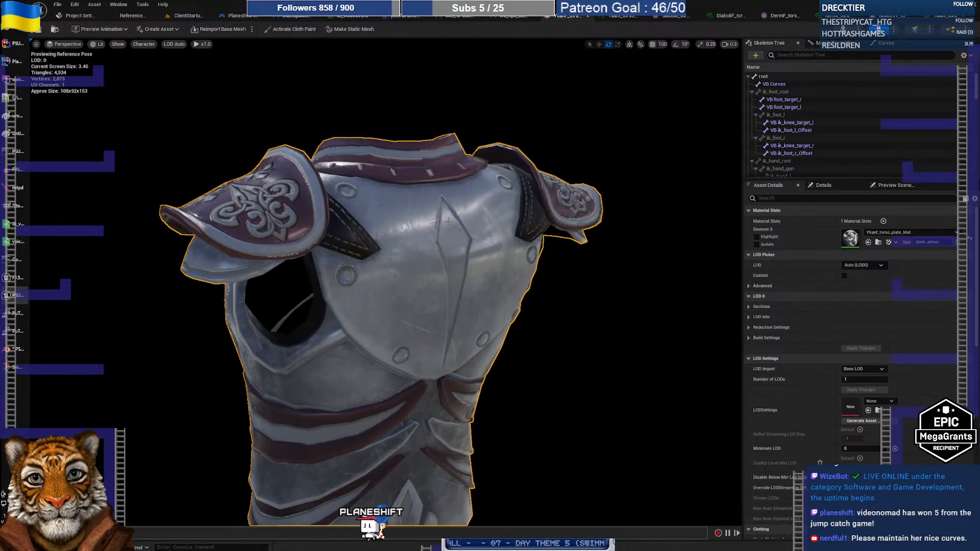
# Step: Switch back to GIMP and show only the blue layer of the decomposed torso plate image
pyautogui.hotkey('alt', 'Tab')
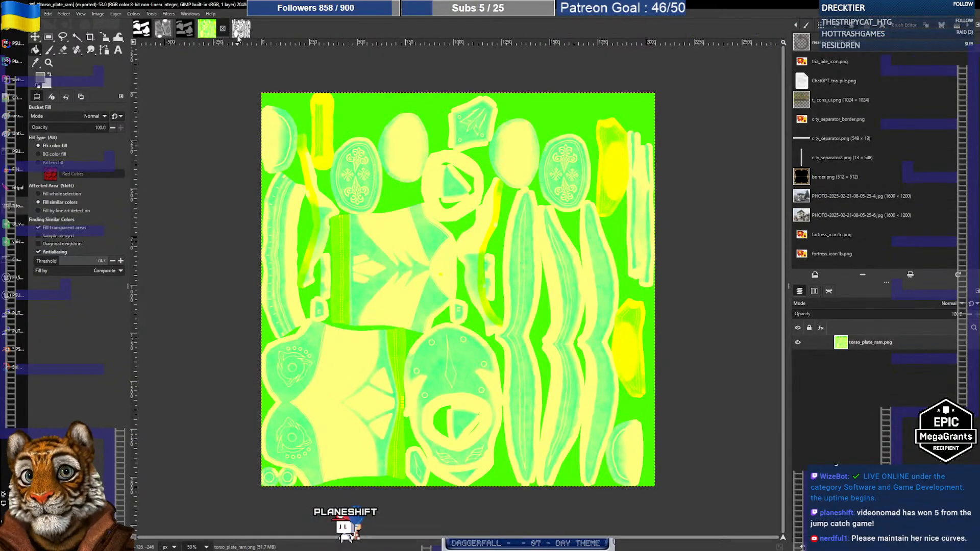
pyautogui.click(238, 33)
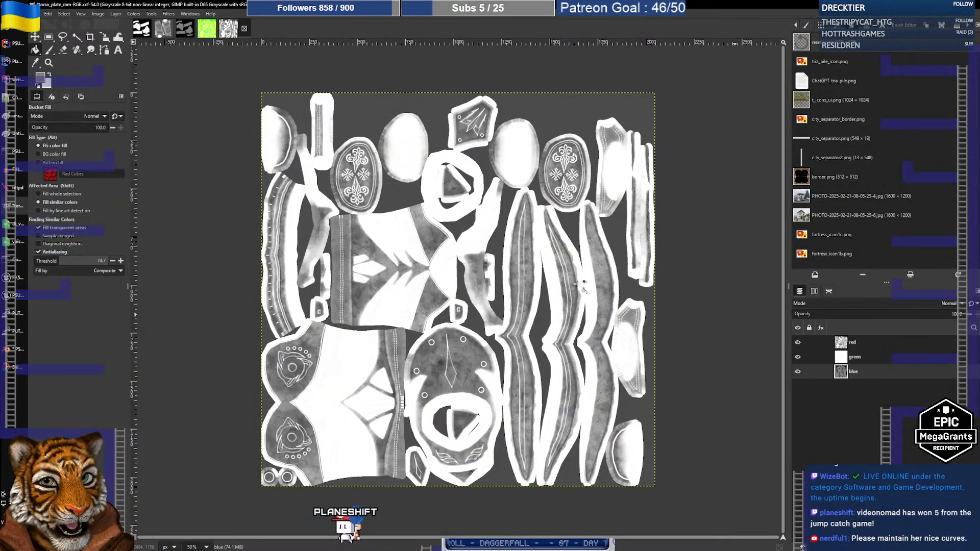
pyautogui.click(797, 357)
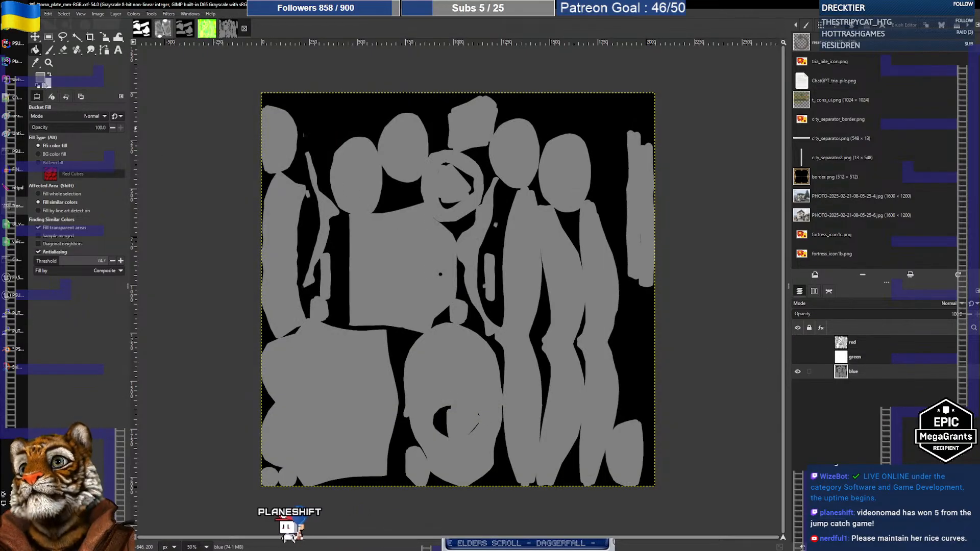
# Step: Change the foreground color to a lighter gray with red, green and blue each at 70
pyautogui.click(40, 77)
pyautogui.moveTo(546, 204); pyautogui.dragTo(556, 215)
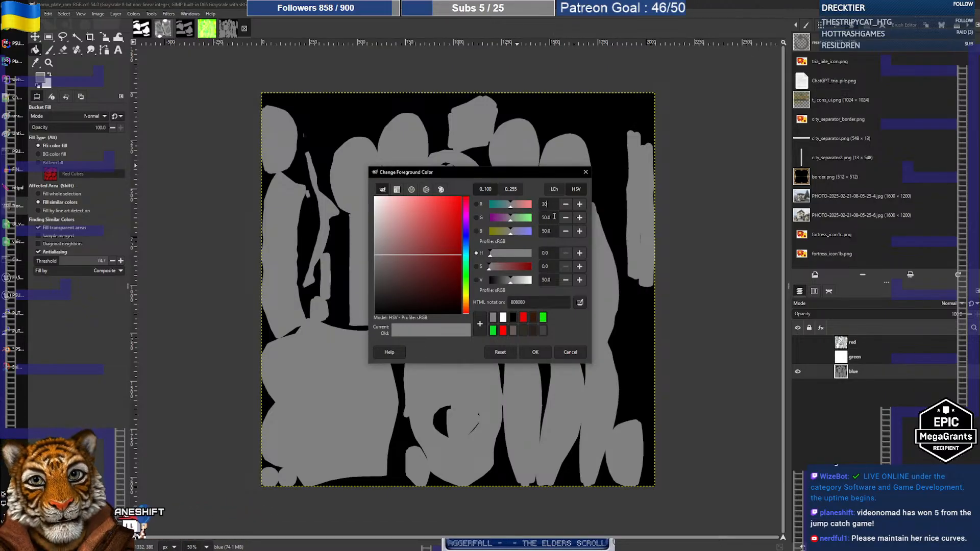
pyautogui.press('Return')
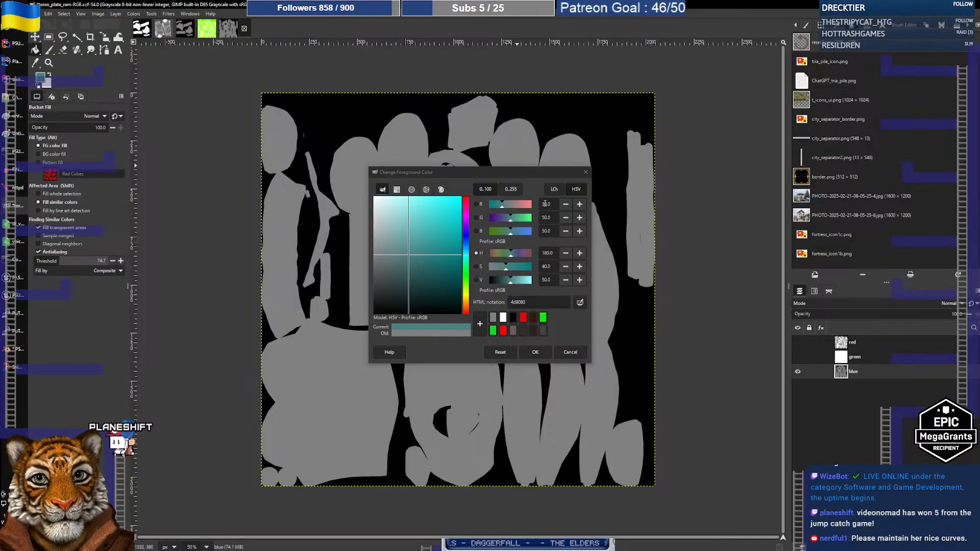
pyautogui.doubleClick(545, 204)
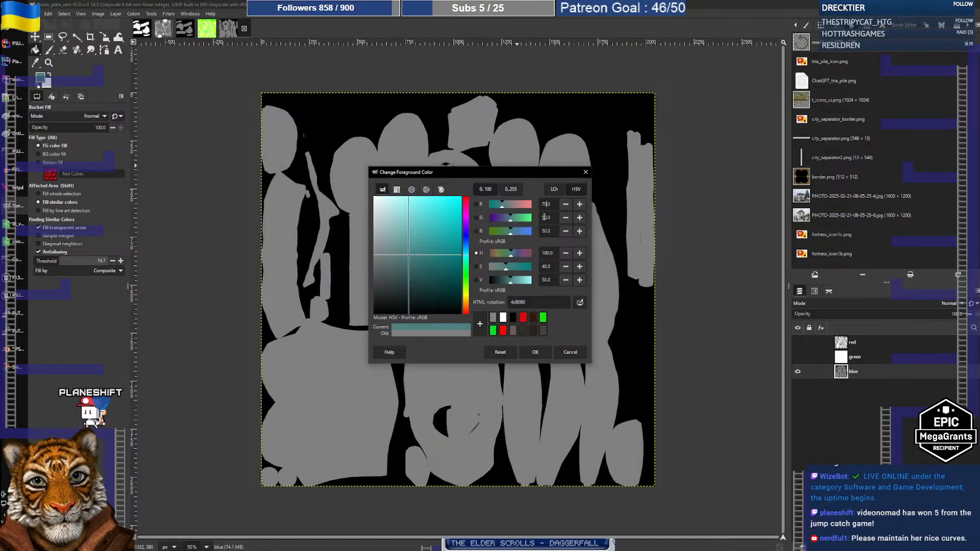
pyautogui.click(545, 217)
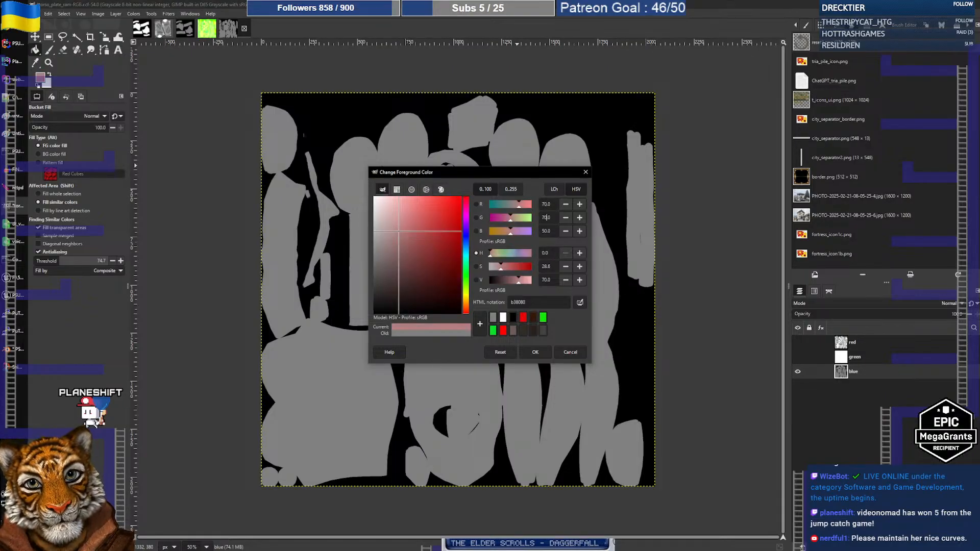
pyautogui.doubleClick(546, 231)
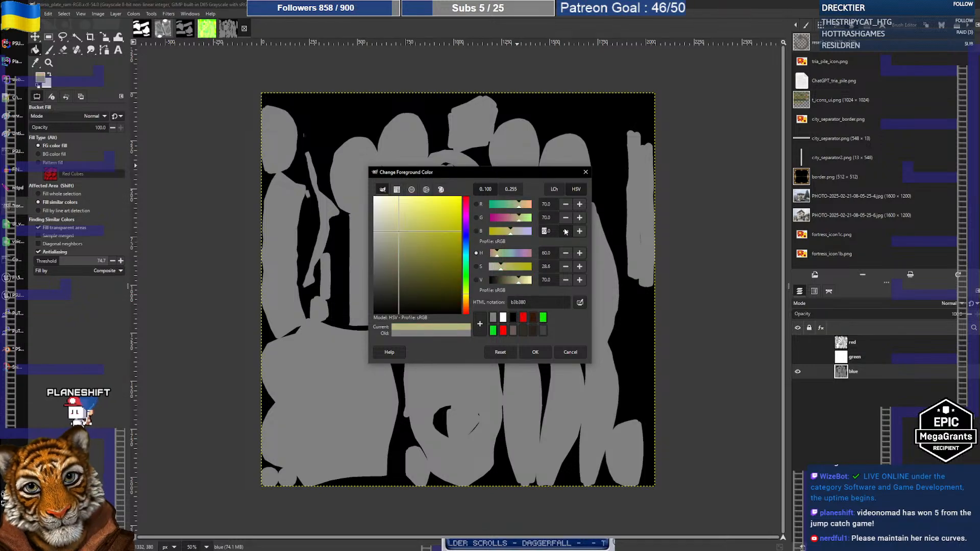
pyautogui.press('Return')
pyautogui.click(536, 352)
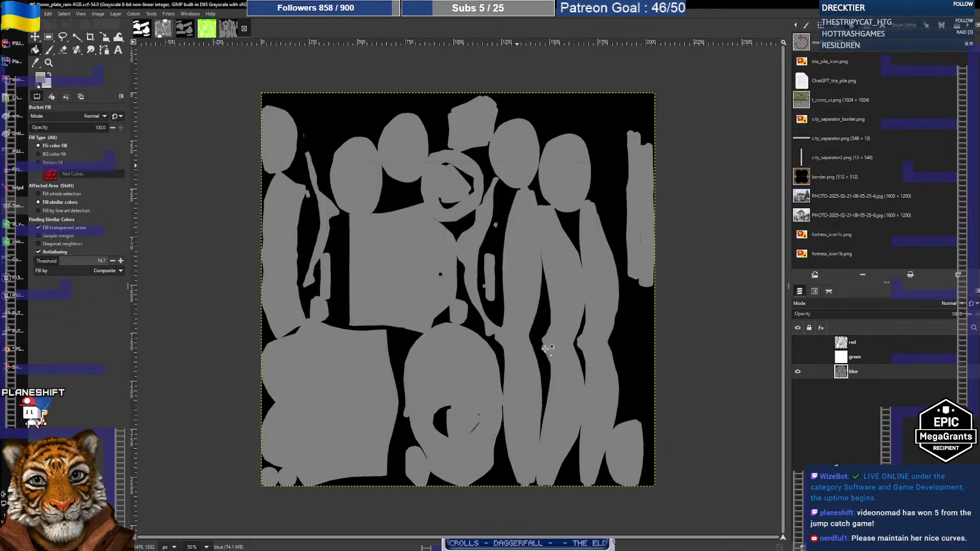
# Step: Bucket-fill the blue layer's gray shapes with the 70% gray and make the red and green layers visible again
pyautogui.click(348, 175)
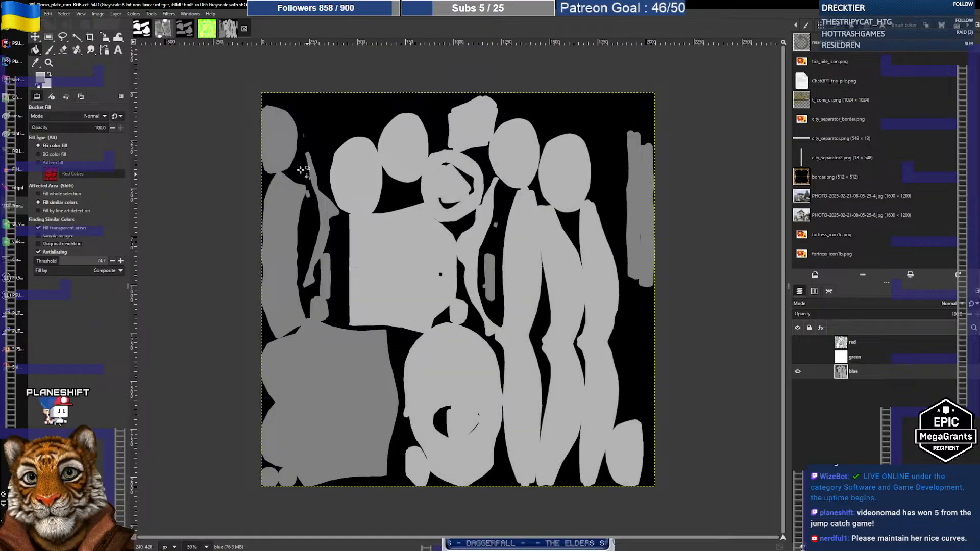
pyautogui.click(283, 151)
pyautogui.click(386, 352)
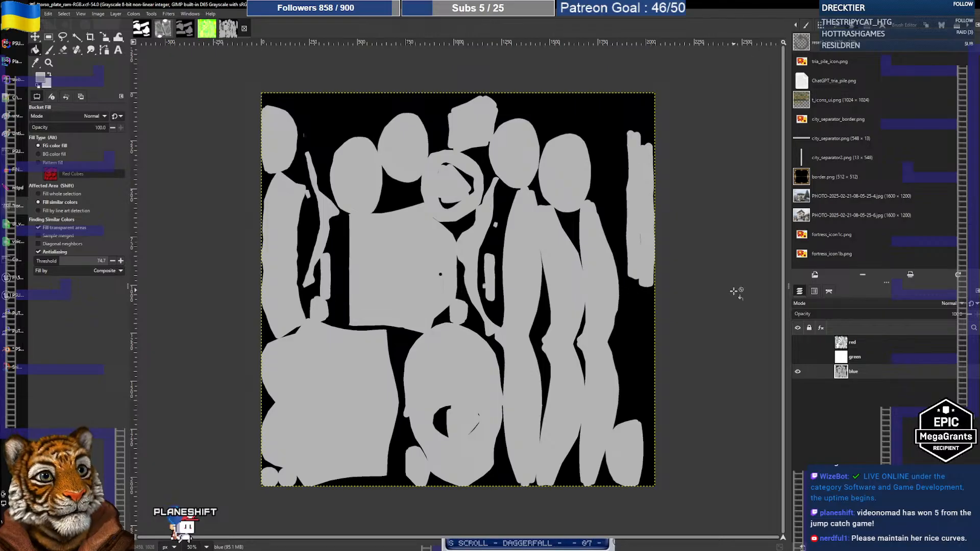
pyautogui.click(798, 342)
pyautogui.click(798, 357)
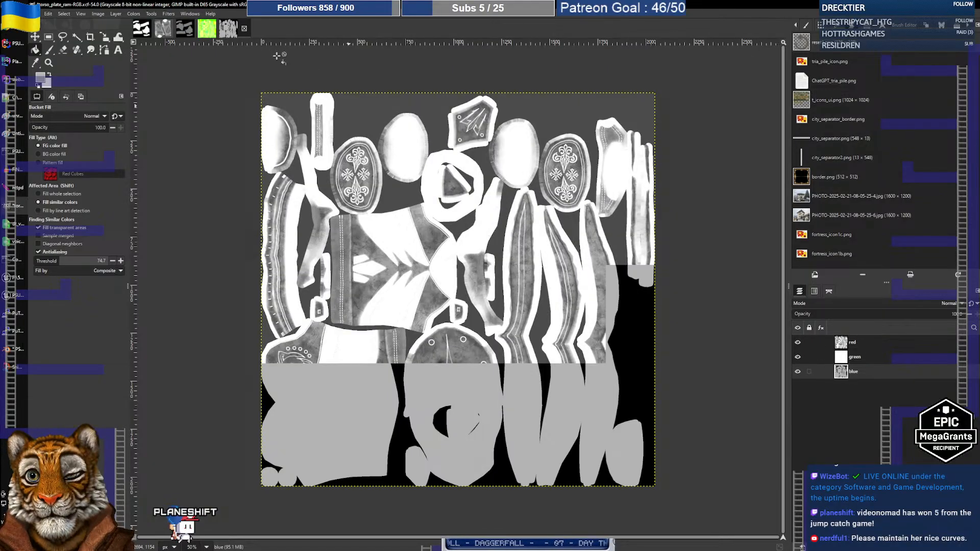
# Step: Recompose the lightened channel layers into the torso plate texture and bring up the resulting color image
pyautogui.click(133, 14)
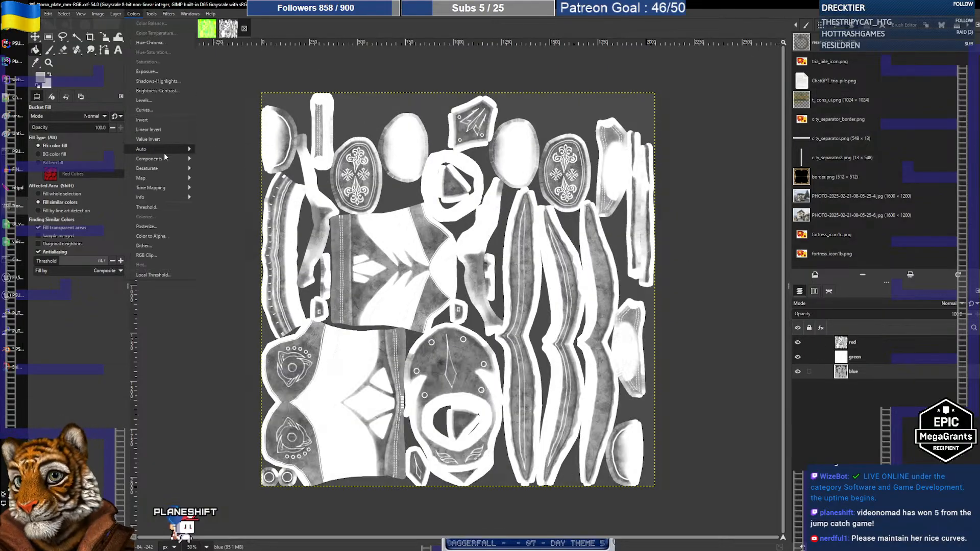
pyautogui.moveTo(164, 158)
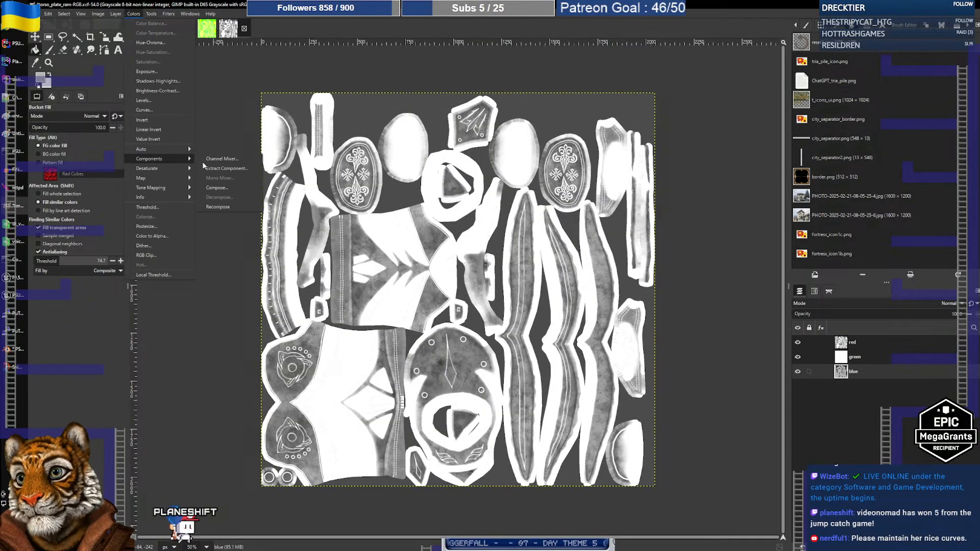
pyautogui.click(229, 206)
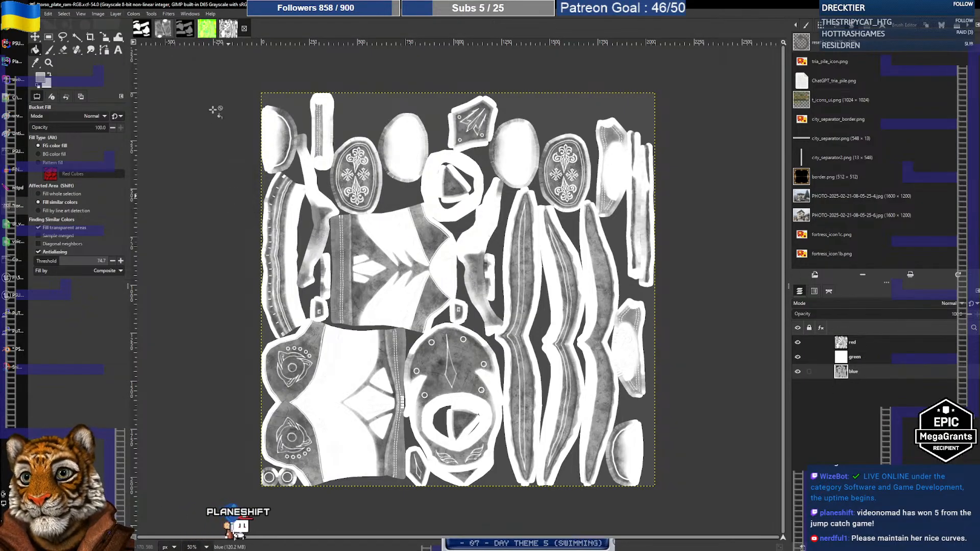
pyautogui.click(207, 29)
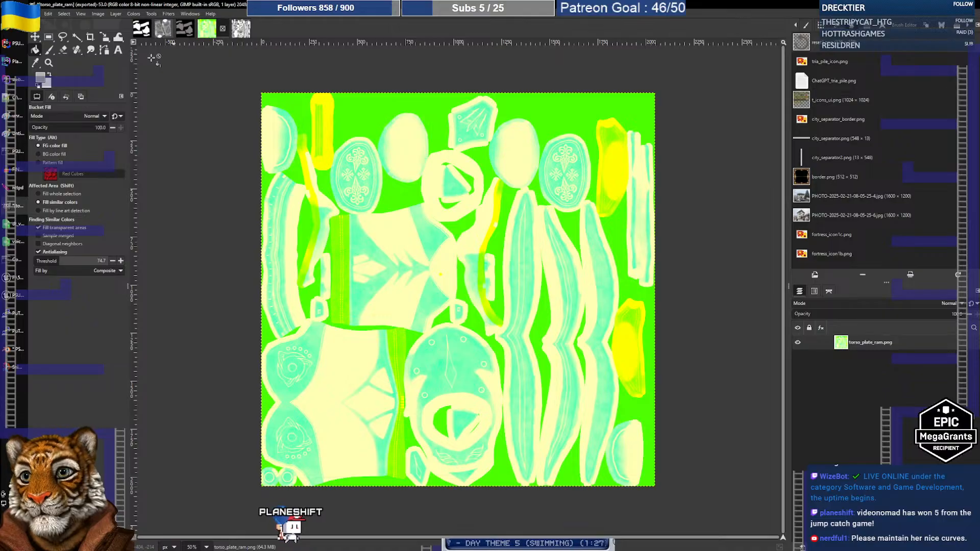
# Step: Overwrite torso_plate_ram.png with a PNG export of the version containing the 70% gray metallic mask
pyautogui.click(34, 14)
pyautogui.click(68, 131)
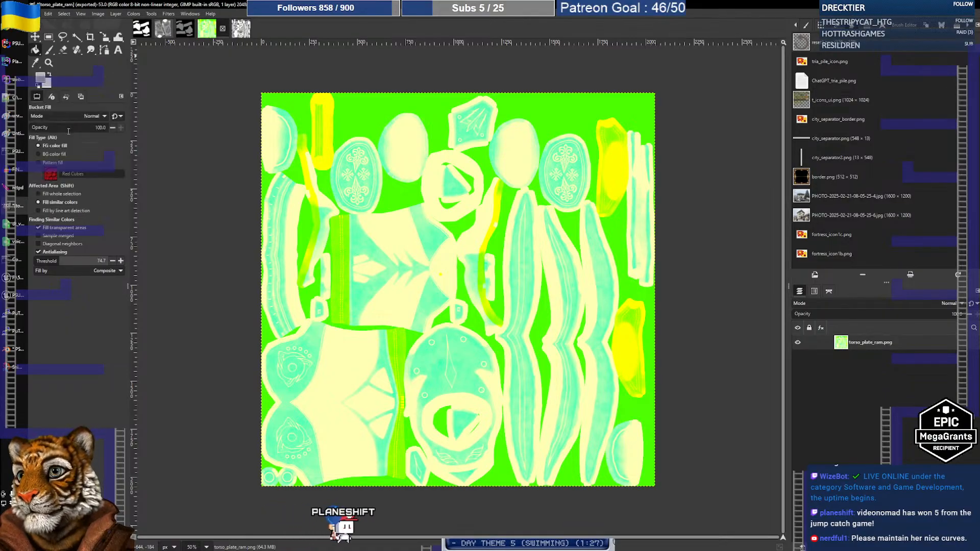
pyautogui.click(707, 413)
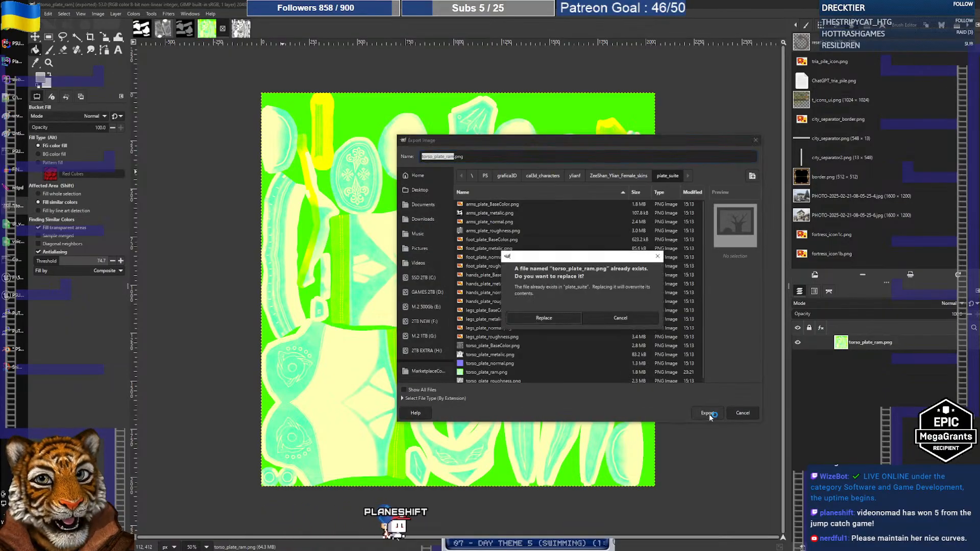
pyautogui.click(564, 318)
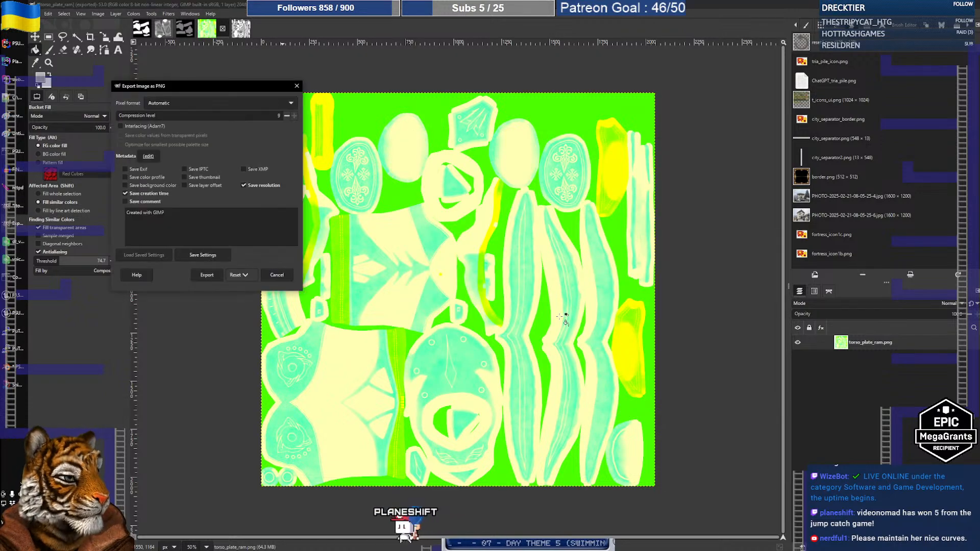
pyautogui.click(208, 274)
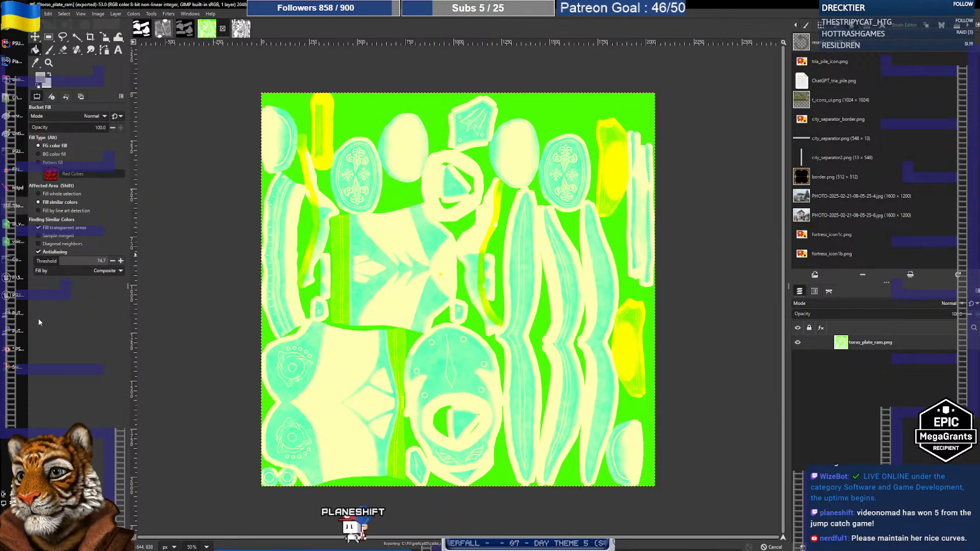
# Step: Switch to Unreal Editor, detach the torso plate's packed texture into its own window over the torso mesh view, and make it taller
pyautogui.hotkey('alt', 'Tab')
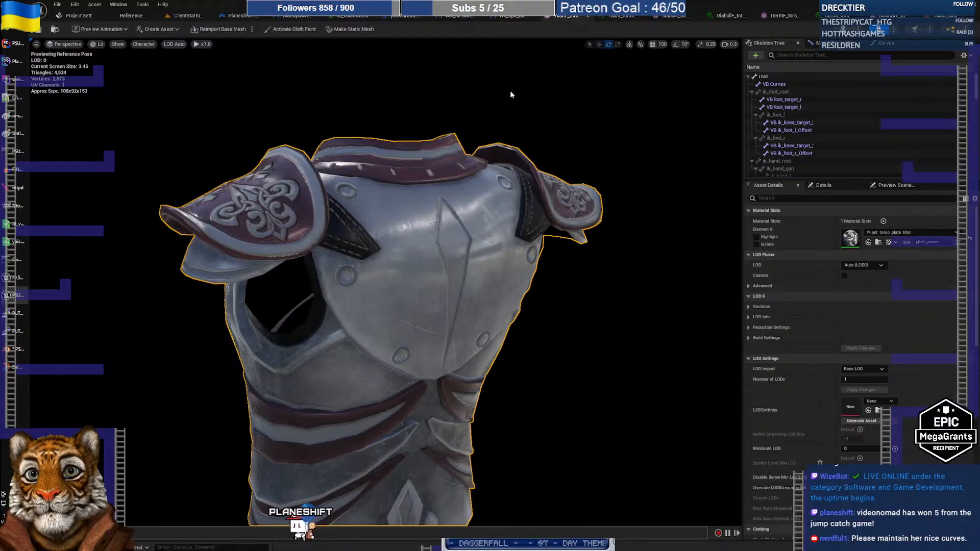
pyautogui.click(933, 19)
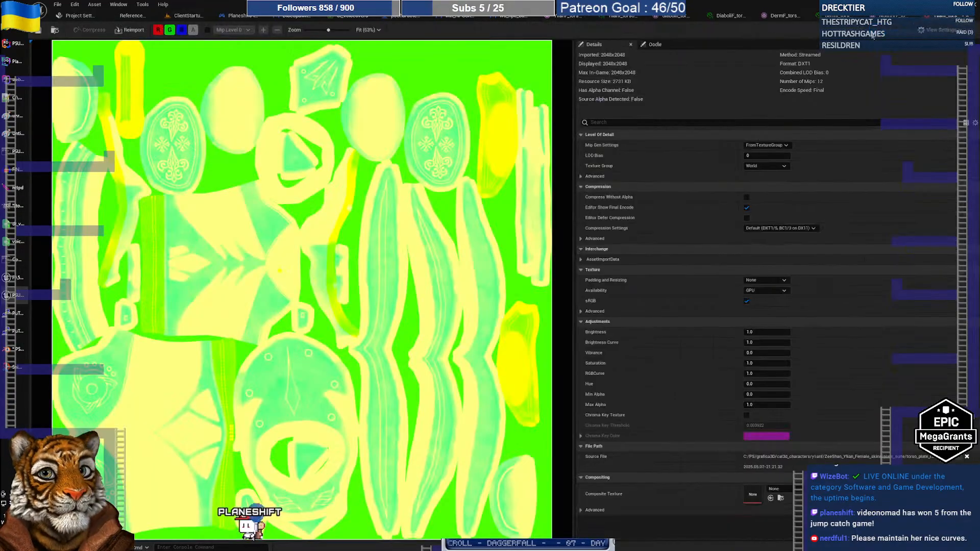
pyautogui.moveTo(933, 18); pyautogui.dragTo(539, 100)
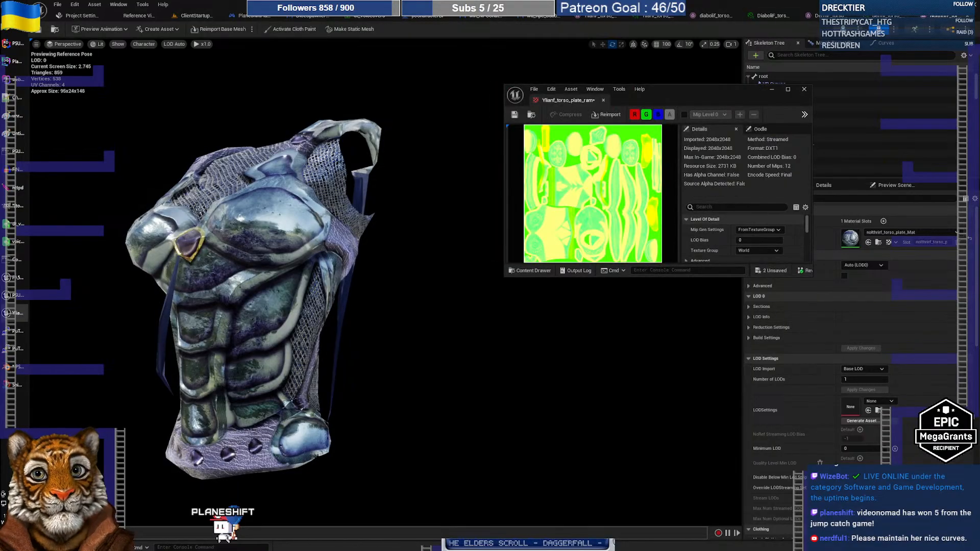
pyautogui.click(590, 17)
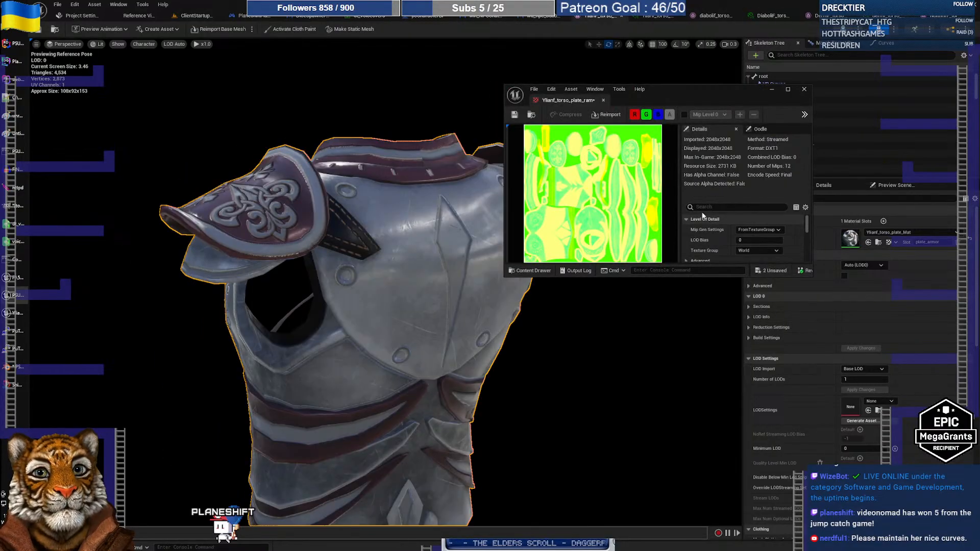
pyautogui.moveTo(730, 277); pyautogui.dragTo(744, 435)
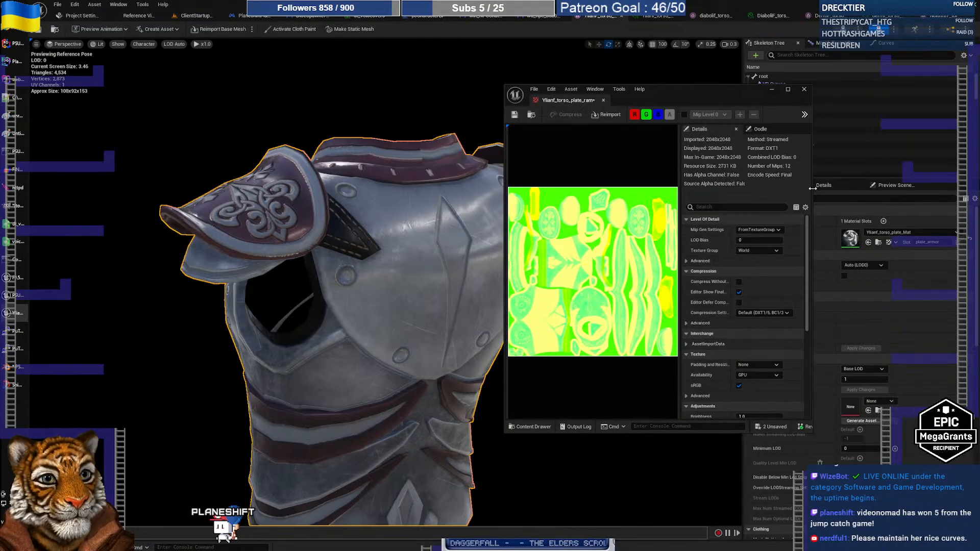
# Step: Widen the packed torso plate texture's window, reimport the texture, check the torso mesh from the front, and close the window
pyautogui.moveTo(811, 188); pyautogui.dragTo(963, 193)
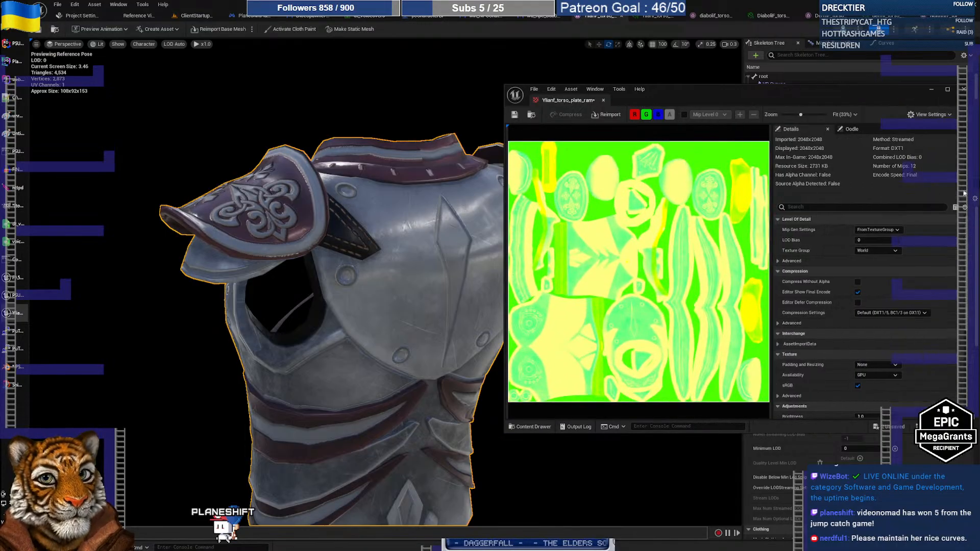
pyautogui.click(610, 115)
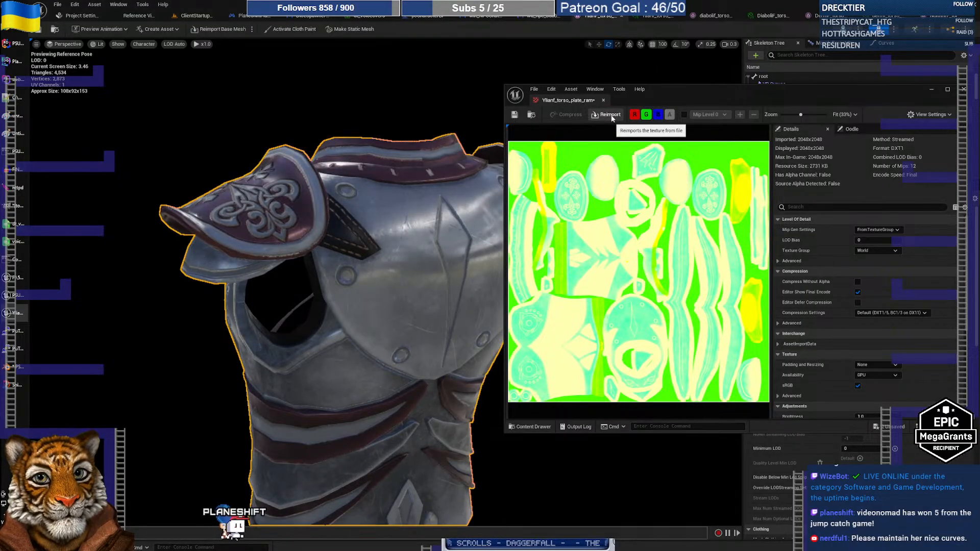
pyautogui.keyDown('alt'); pyautogui.moveTo(408, 286); pyautogui.dragTo(434, 244); pyautogui.keyUp('alt')
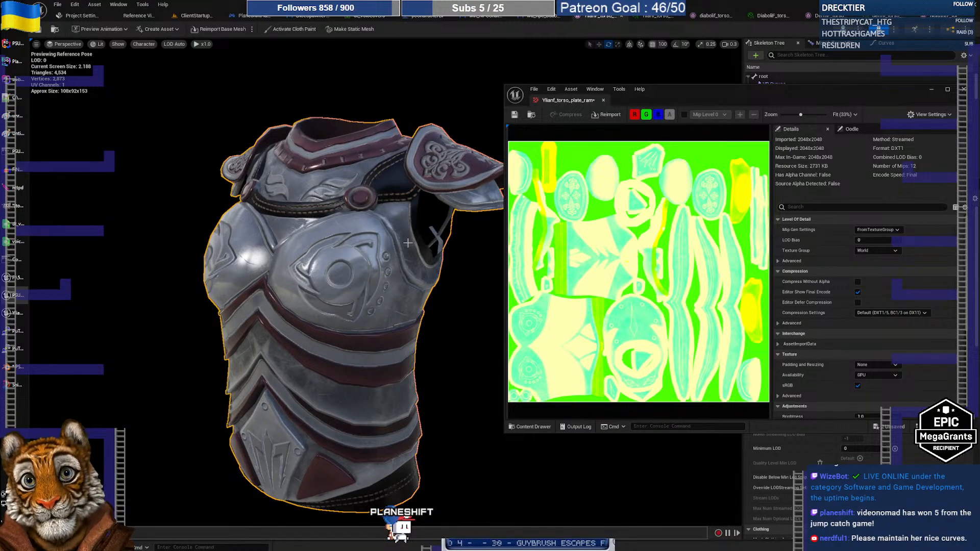
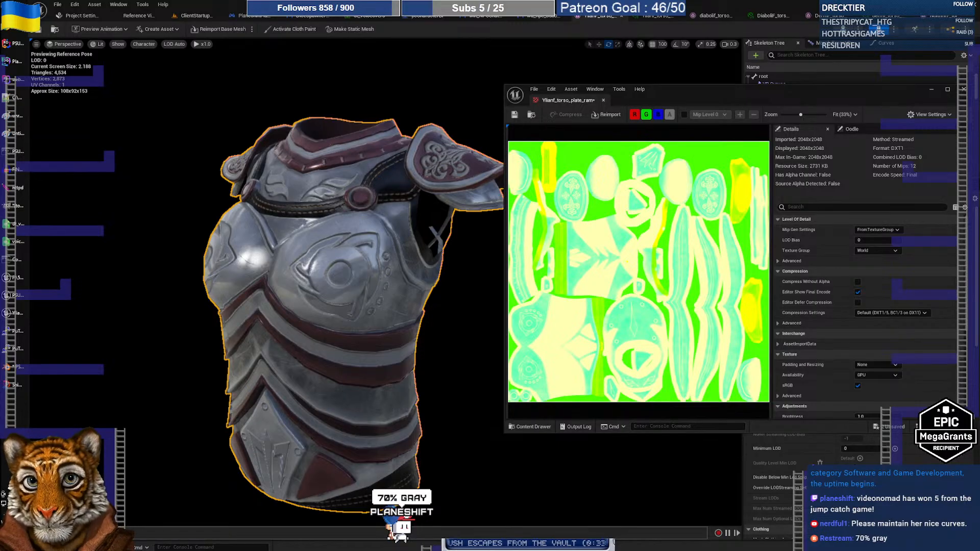
pyautogui.click(963, 89)
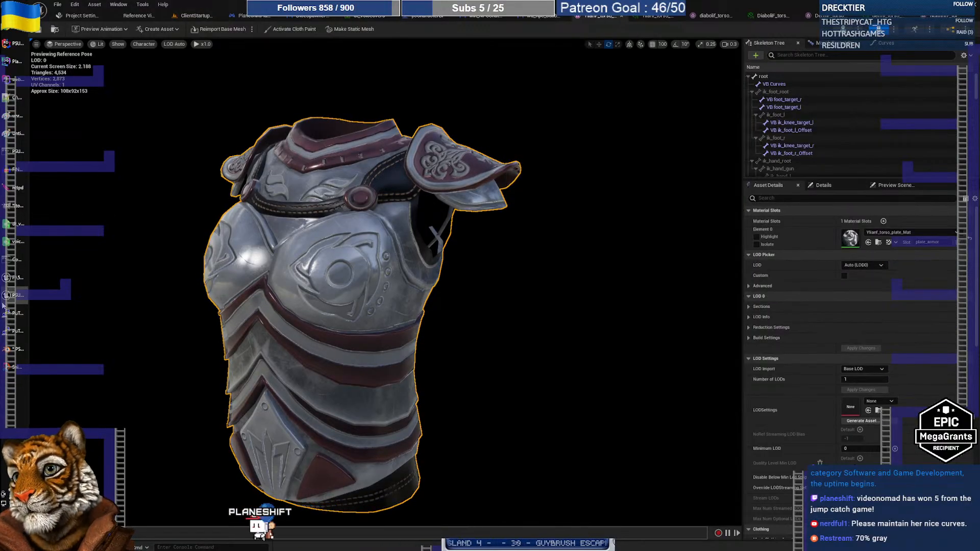
# Step: Switch to GIMP and bring up the arms plate's channel image with the red, green and blue layers
pyautogui.click(6, 206)
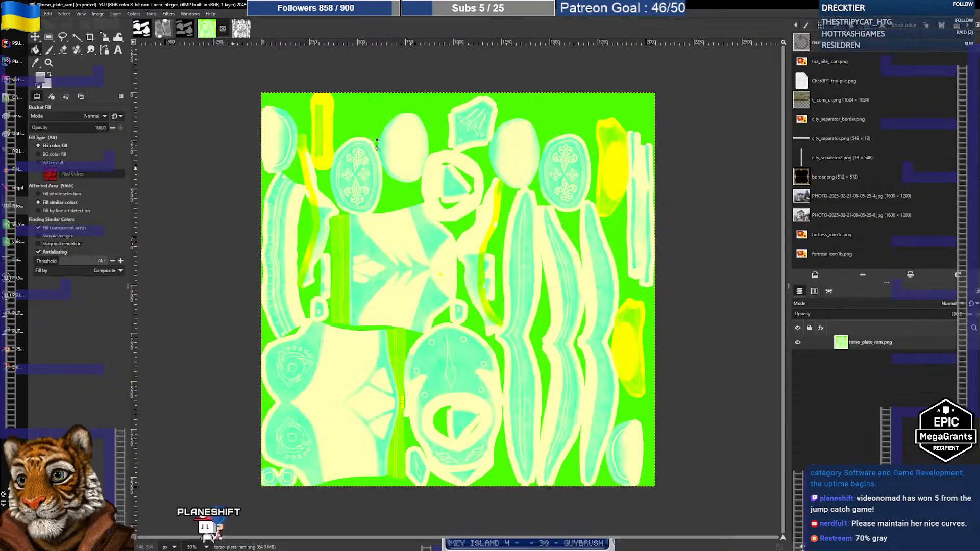
pyautogui.click(236, 32)
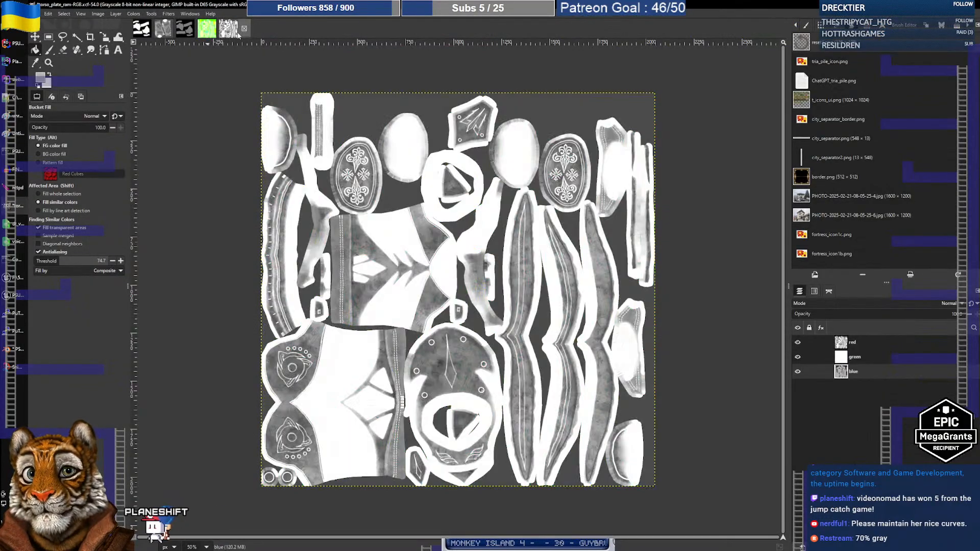
pyautogui.click(171, 33)
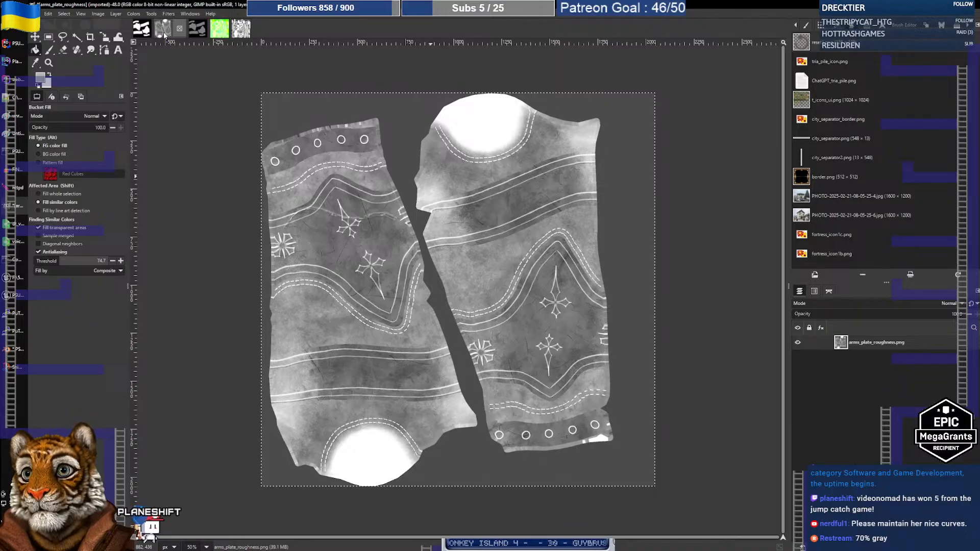
pyautogui.click(197, 31)
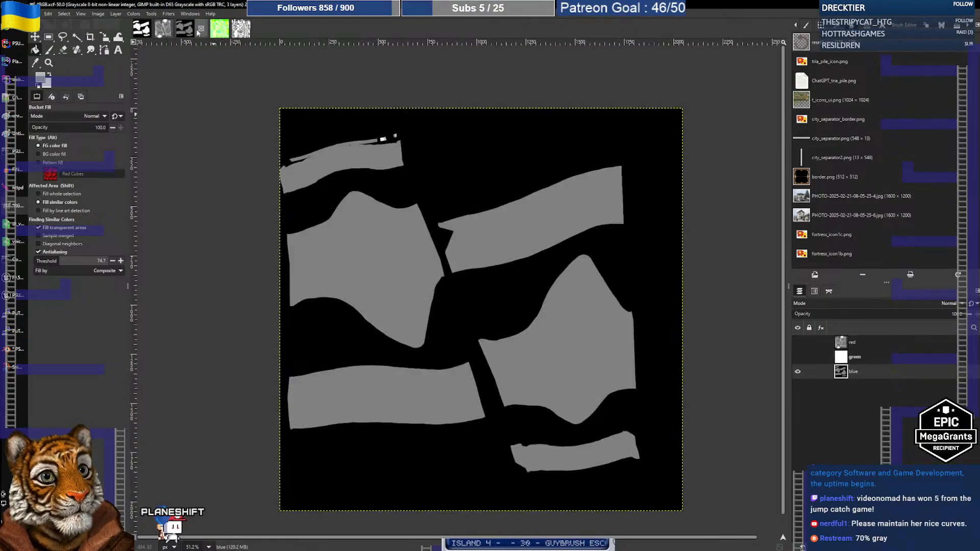
# Step: Bucket-fill the six gray arms plate shapes on the blue layer with the 70% gray and show the red and green layers
pyautogui.click(364, 206)
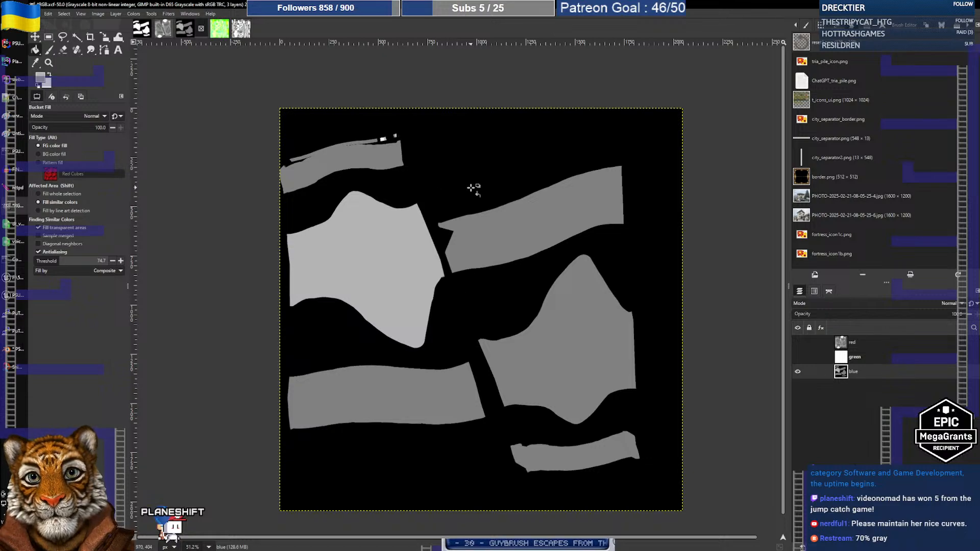
pyautogui.click(365, 163)
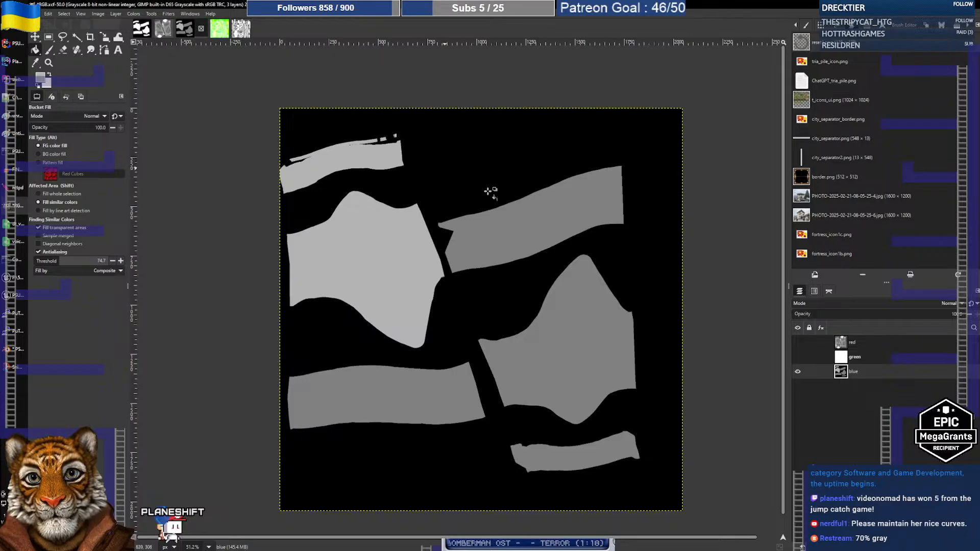
pyautogui.click(554, 240)
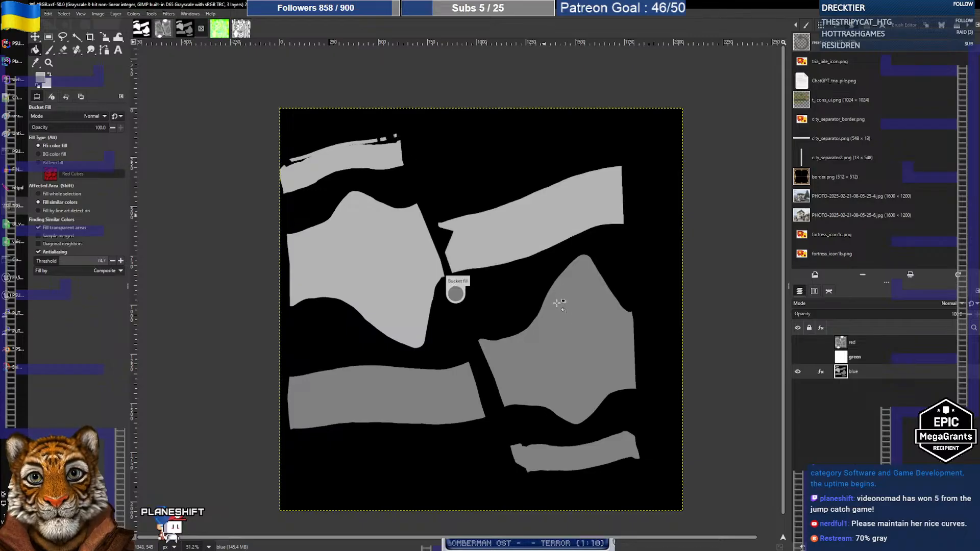
pyautogui.click(553, 357)
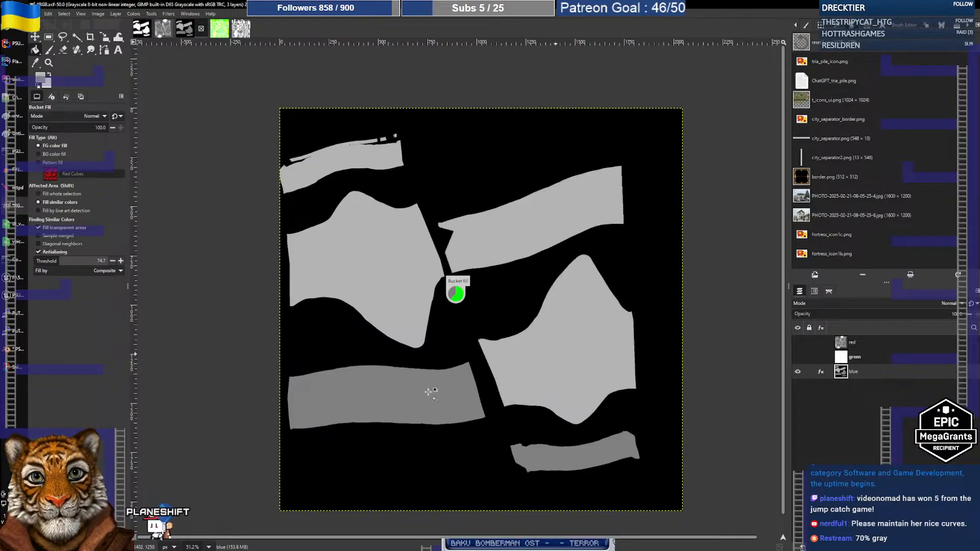
pyautogui.click(437, 397)
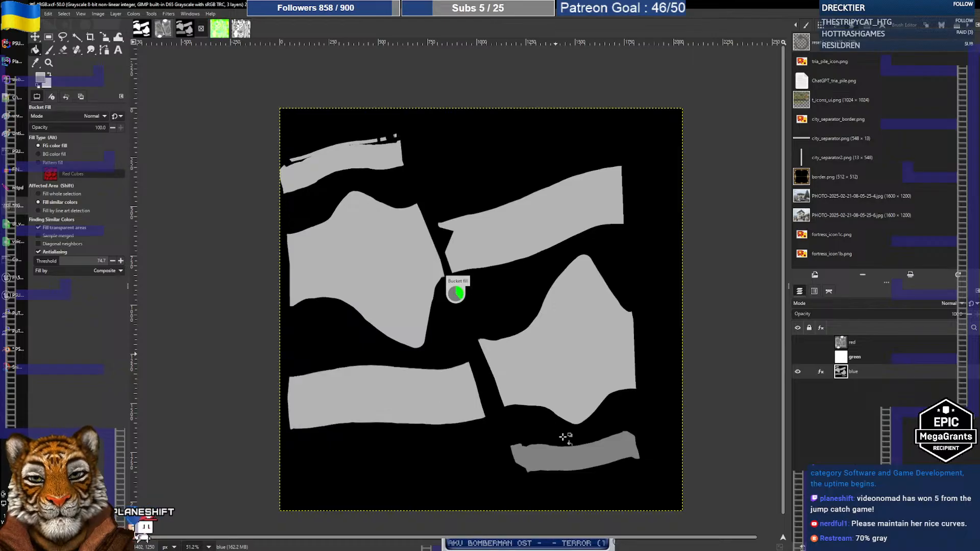
pyautogui.click(555, 455)
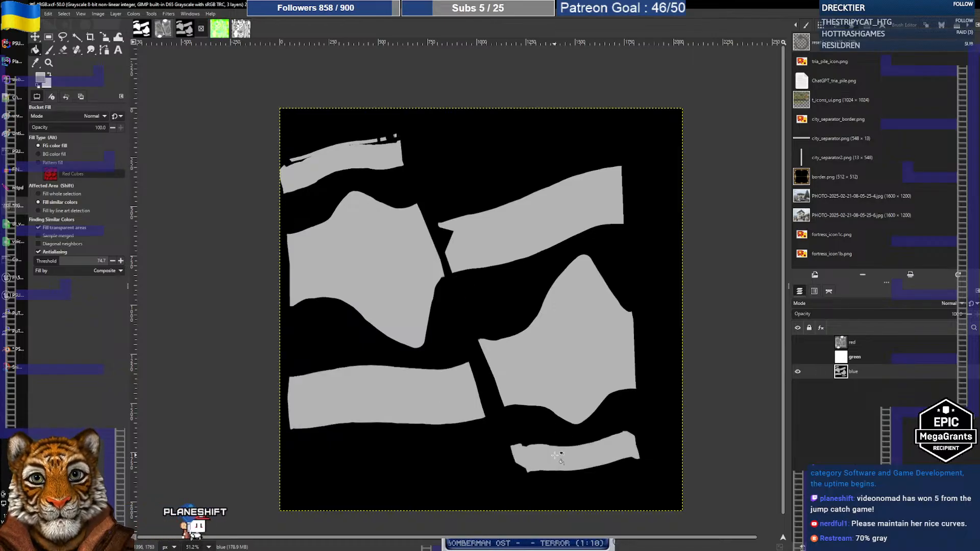
pyautogui.click(797, 342)
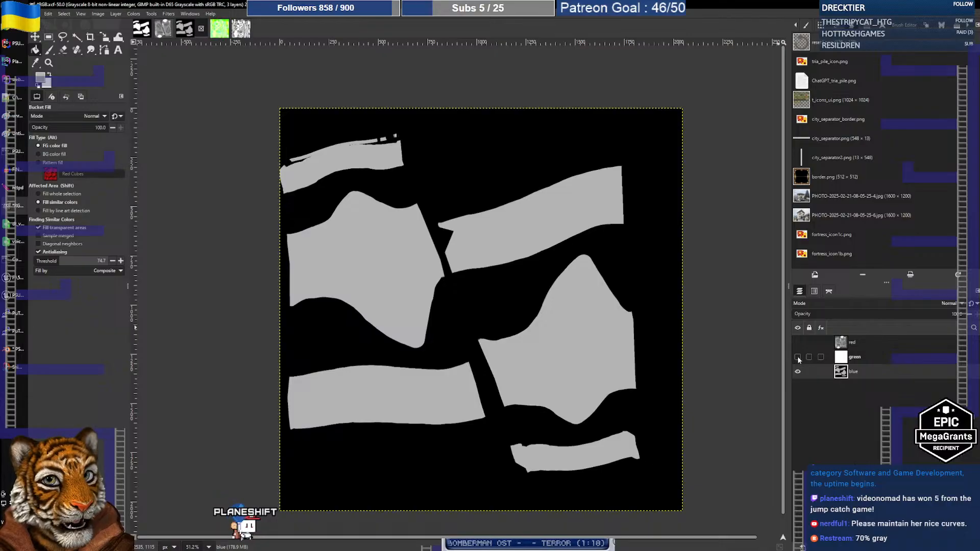
pyautogui.click(796, 356)
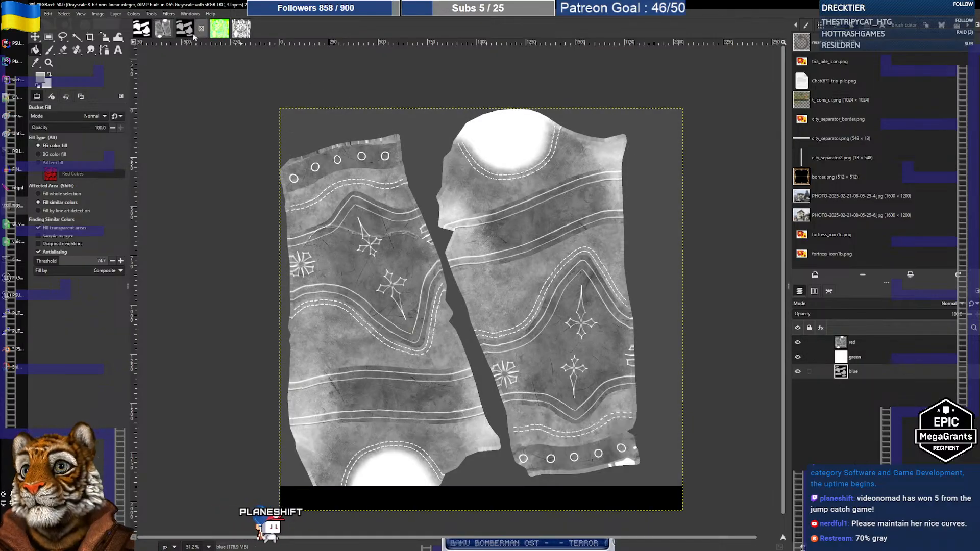
# Step: Compose a new RGB image from the arms plate's red, green and blue layers
pyautogui.click(135, 15)
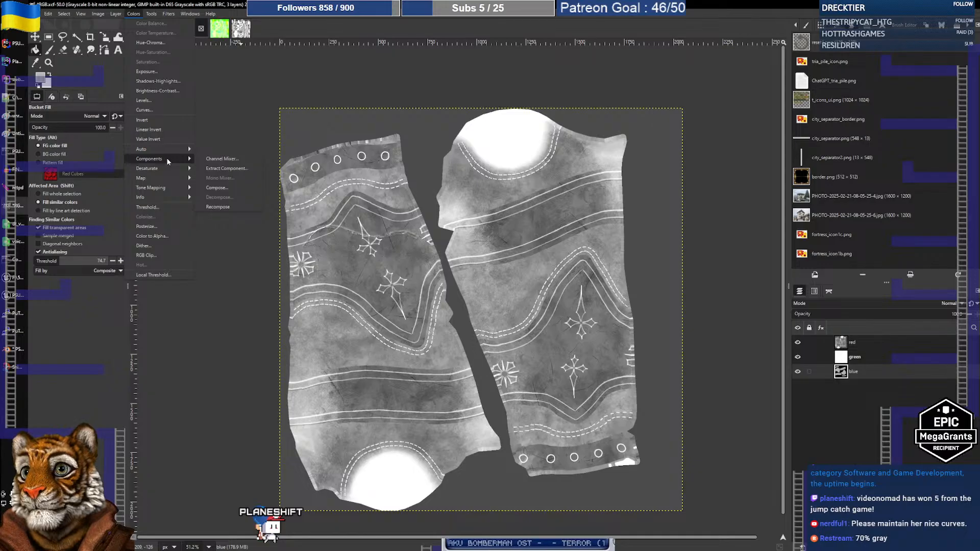
pyautogui.click(217, 187)
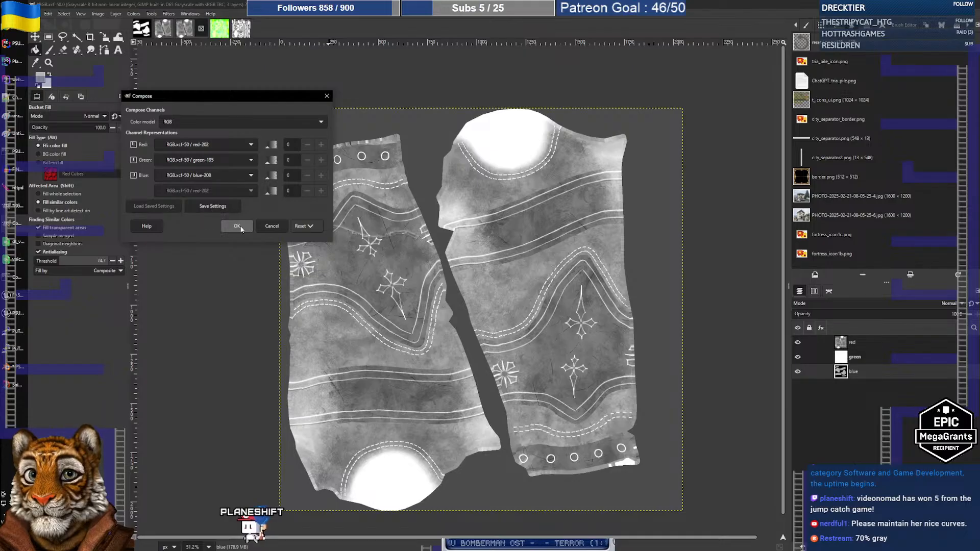
pyautogui.click(237, 226)
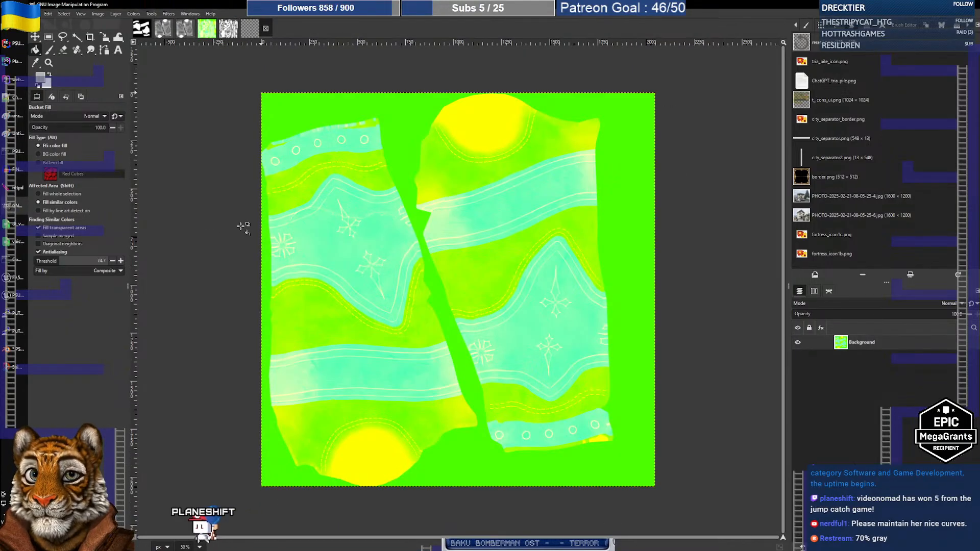
# Step: Start exporting the composed arms plate image under a new name and set the destination to the plate_suite folder
pyautogui.click(35, 13)
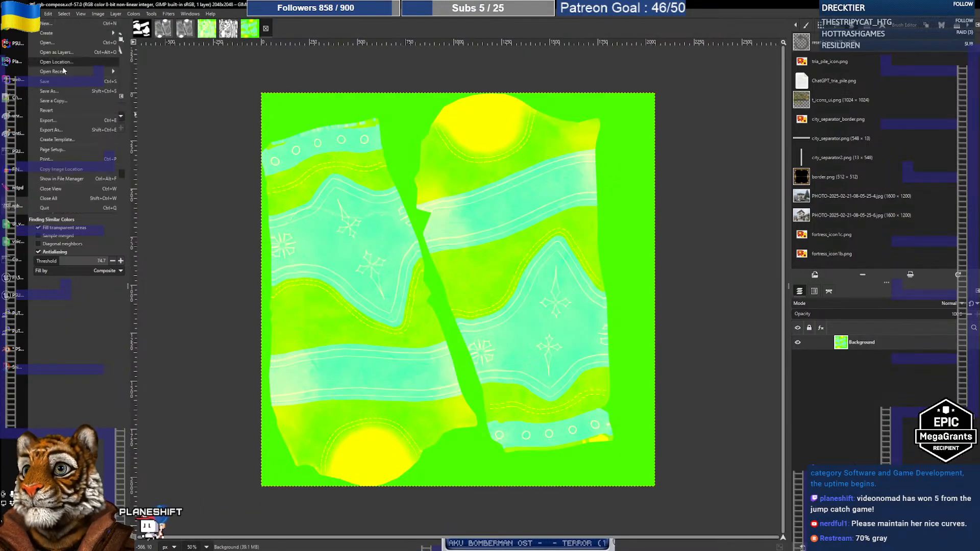
pyautogui.click(56, 130)
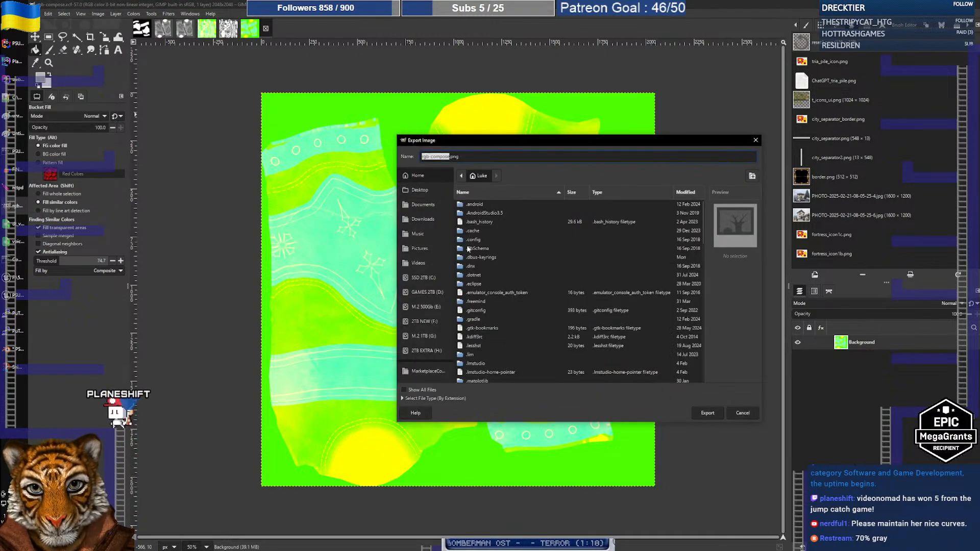
pyautogui.scroll(-3, 426, 255)
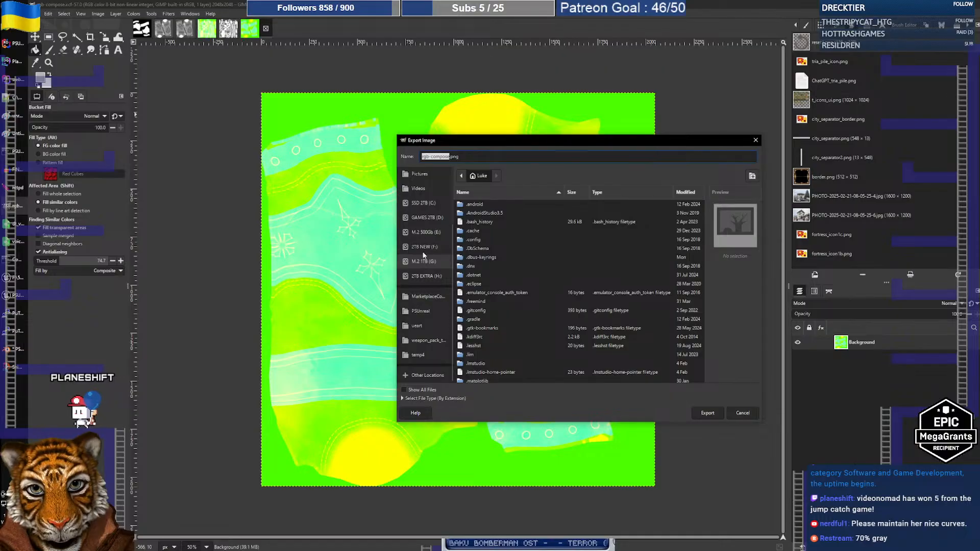
pyautogui.click(421, 327)
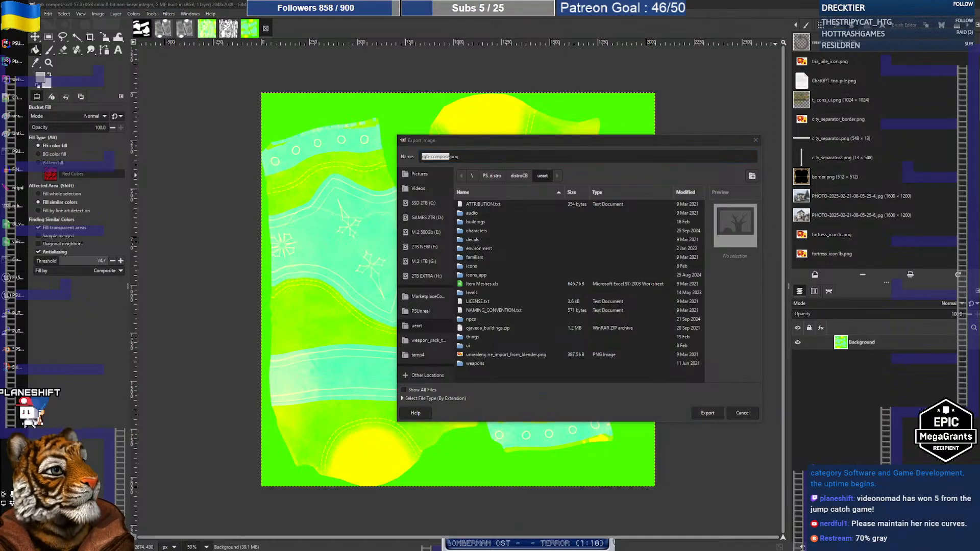
pyautogui.click(523, 159)
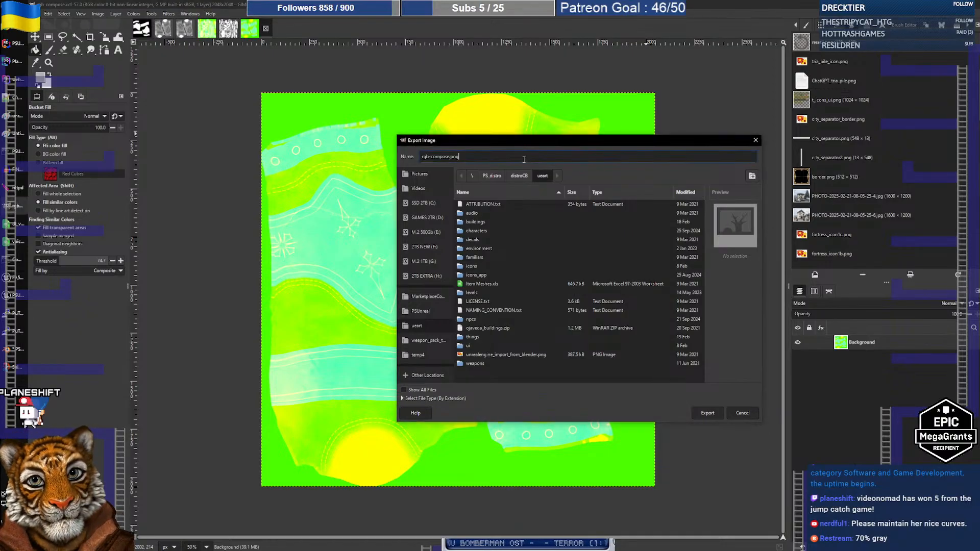
pyautogui.hotkey('ctrl', 'v')
pyautogui.press('Return')
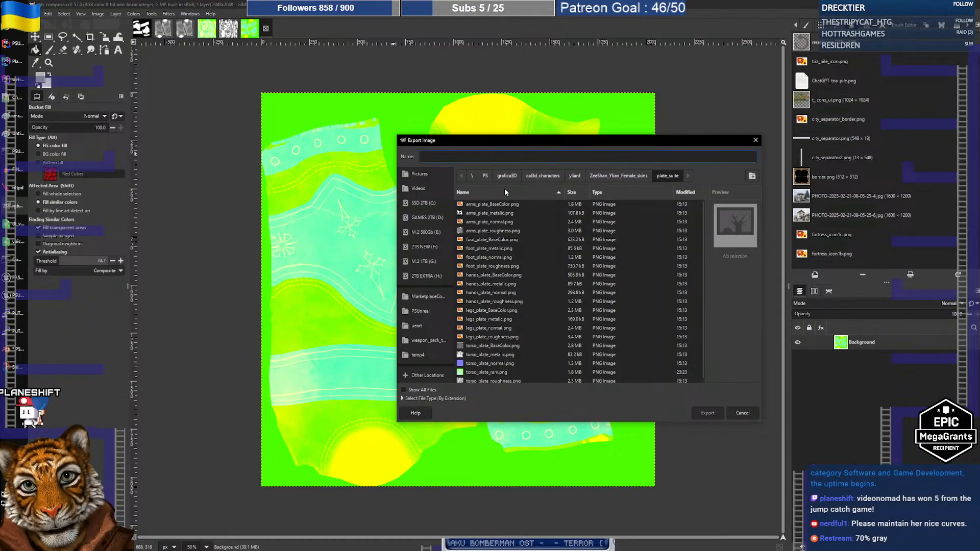
# Step: Name the export ylianf_arms_plate_ram.png, adapting the existing torso_plate_ram.png file name, and export it as PNG with automatic pixel format
pyautogui.scroll(-1, 577, 307)
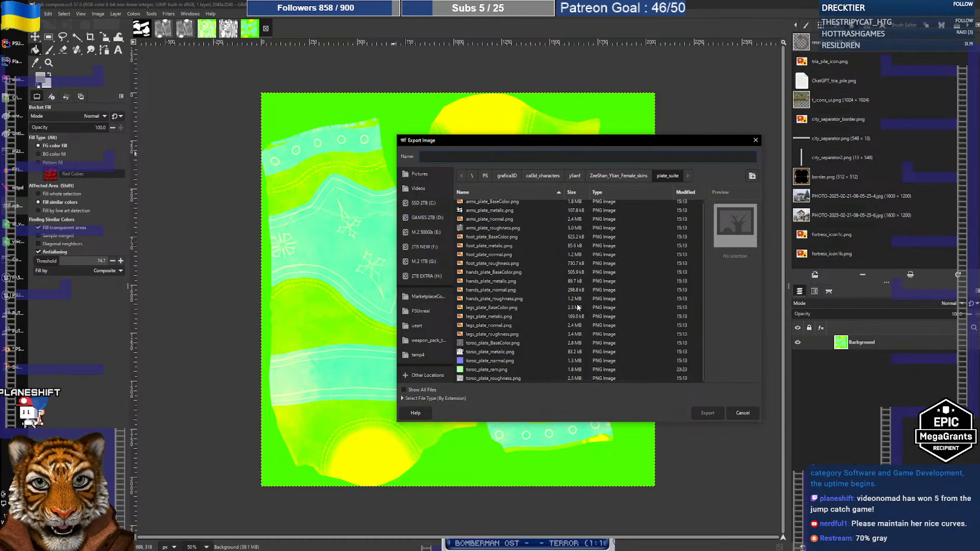
pyautogui.click(490, 369)
pyautogui.press('Home')
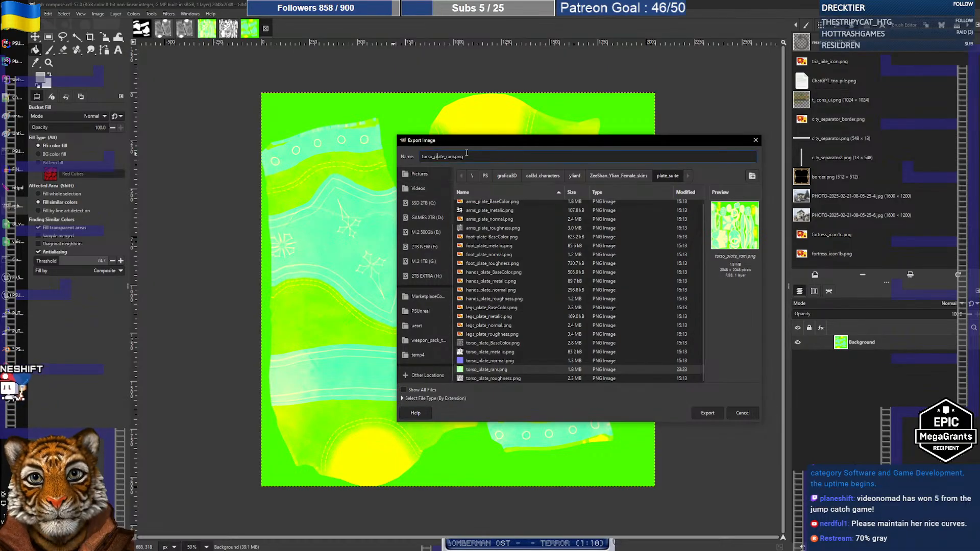
pyautogui.write('ylianf_')
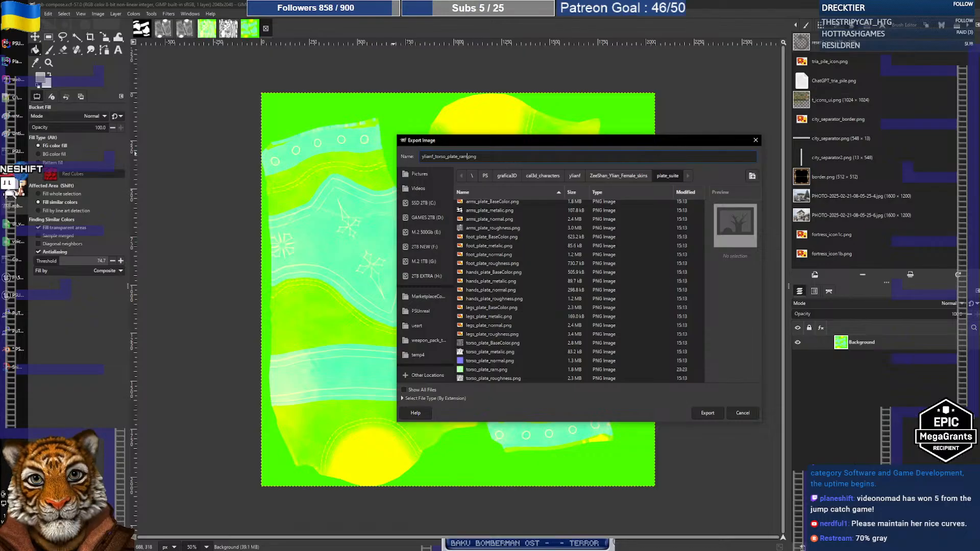
pyautogui.press('Left')
pyautogui.press('Left')
pyautogui.press('Left')
pyautogui.press('Left')
pyautogui.press('Left')
pyautogui.press('Left')
pyautogui.press('Left')
pyautogui.press('Left')
pyautogui.press('Left')
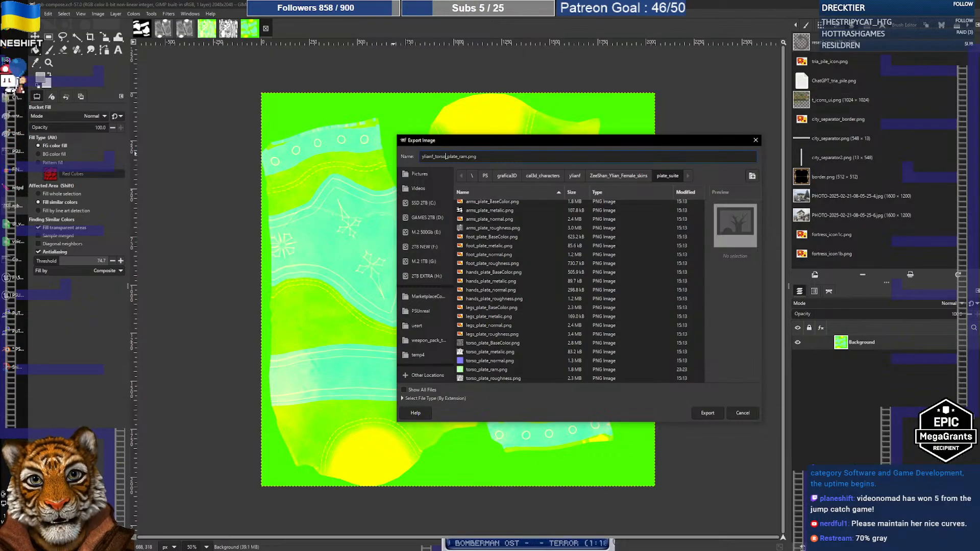
pyautogui.press('BackSpace')
pyautogui.press('BackSpace')
pyautogui.press('BackSpace')
pyautogui.press('BackSpace')
pyautogui.press('BackSpace')
pyautogui.press('BackSpace')
pyautogui.write('arms_')
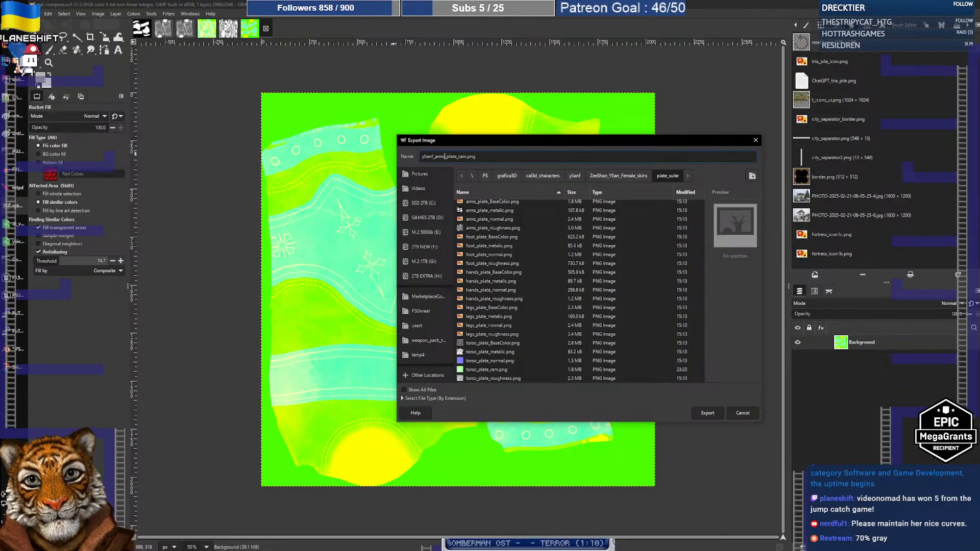
pyautogui.click(709, 413)
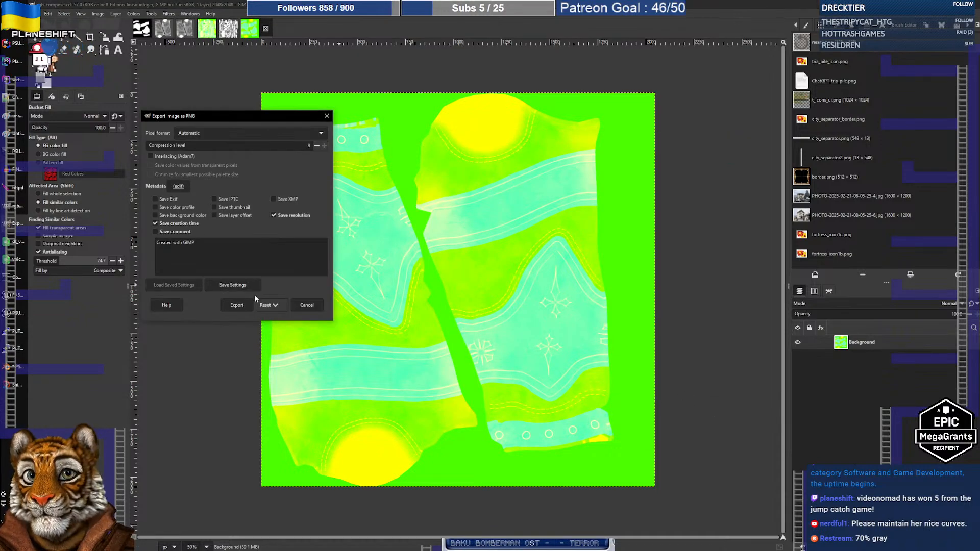
pyautogui.click(236, 304)
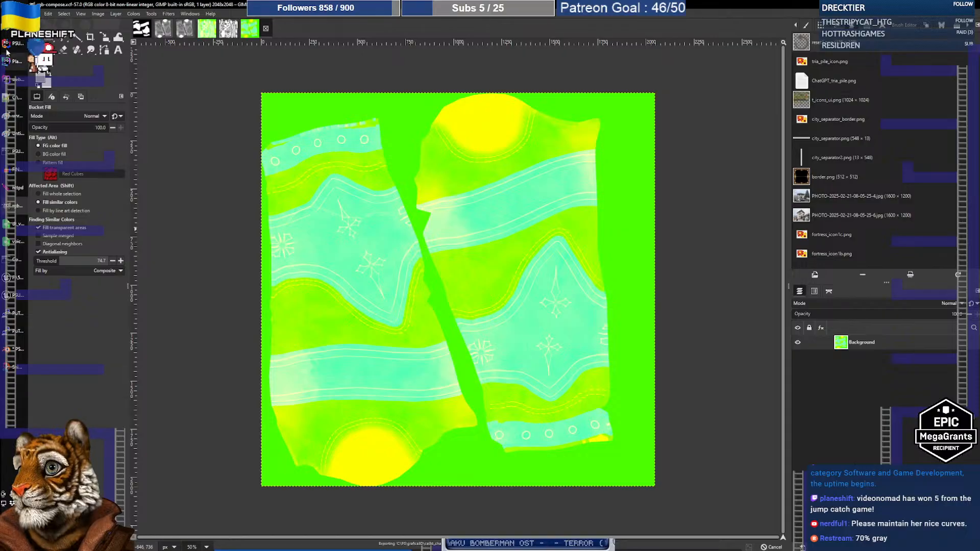
# Step: Switch to Unreal Editor and open the YlianF Texture folder beside the startup map
pyautogui.click(18, 295)
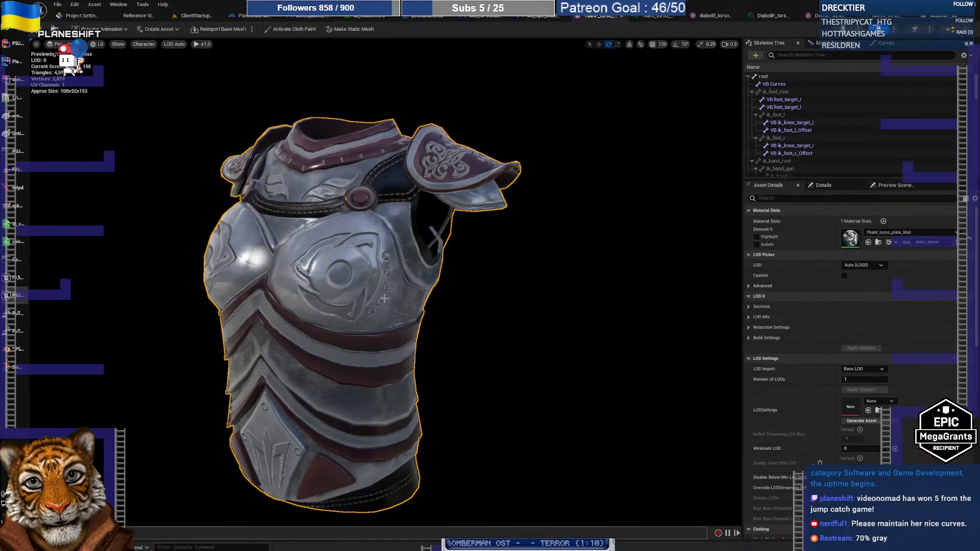
pyautogui.click(196, 16)
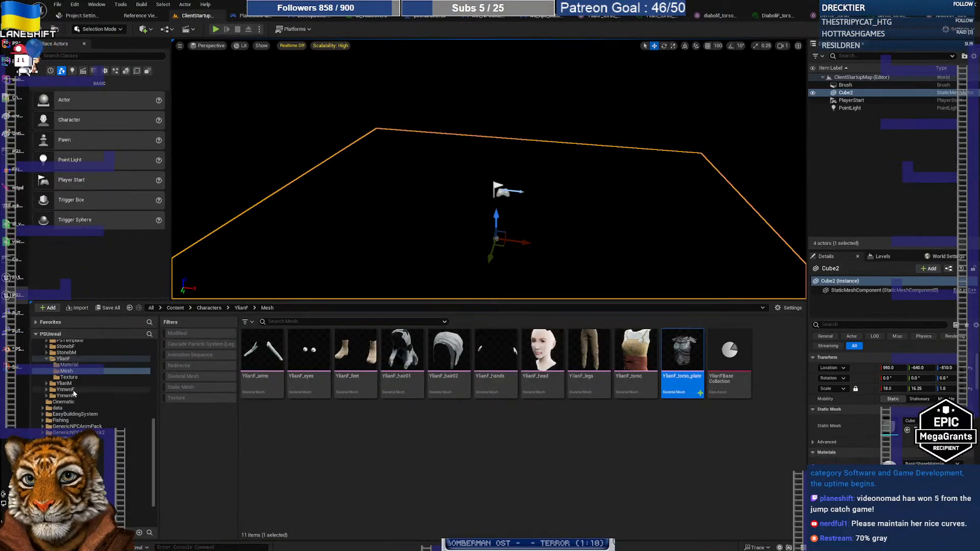
pyautogui.click(69, 378)
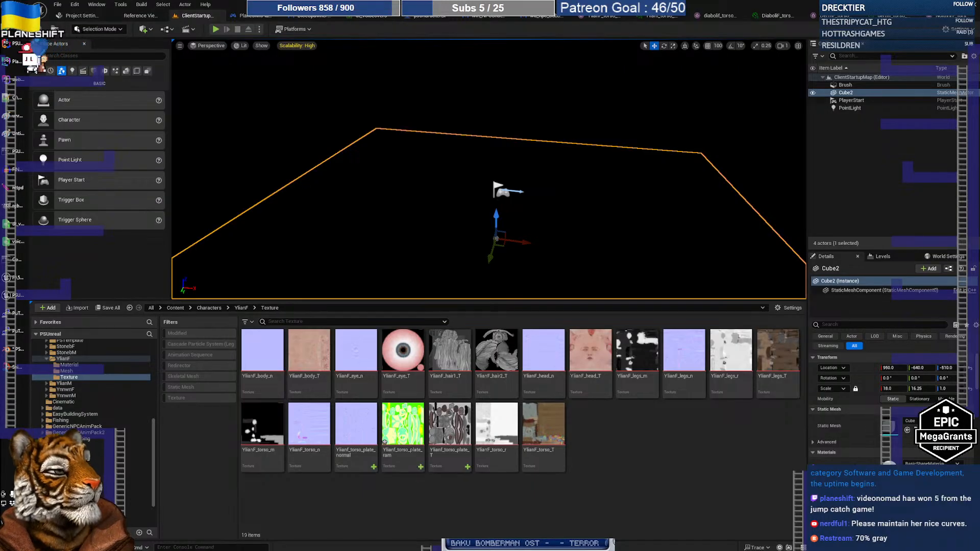
# Step: Switch to the image viewer, examine the arms plate normal and roughness textures up close, and mark the upper arm section for a screen capture
pyautogui.hotkey('alt', 'Tab')
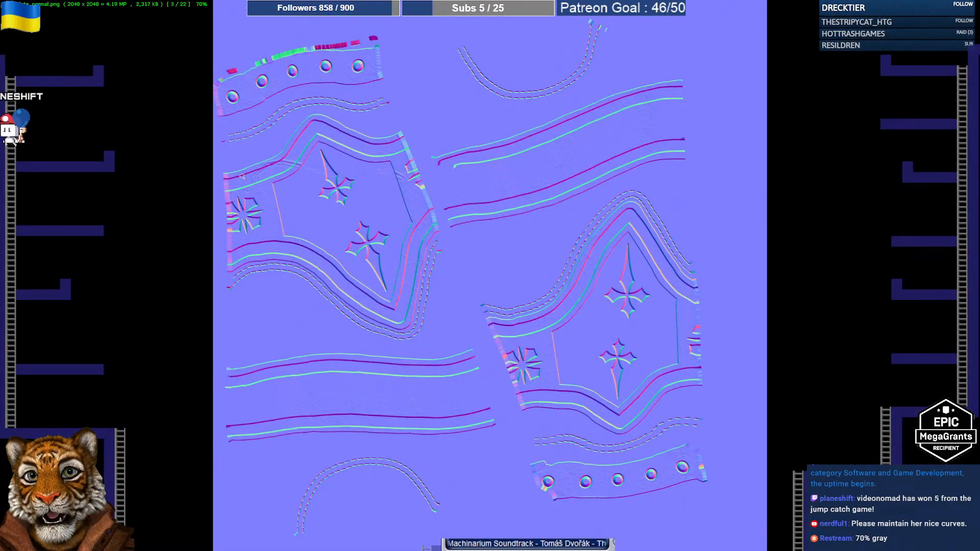
pyautogui.click(373, 193)
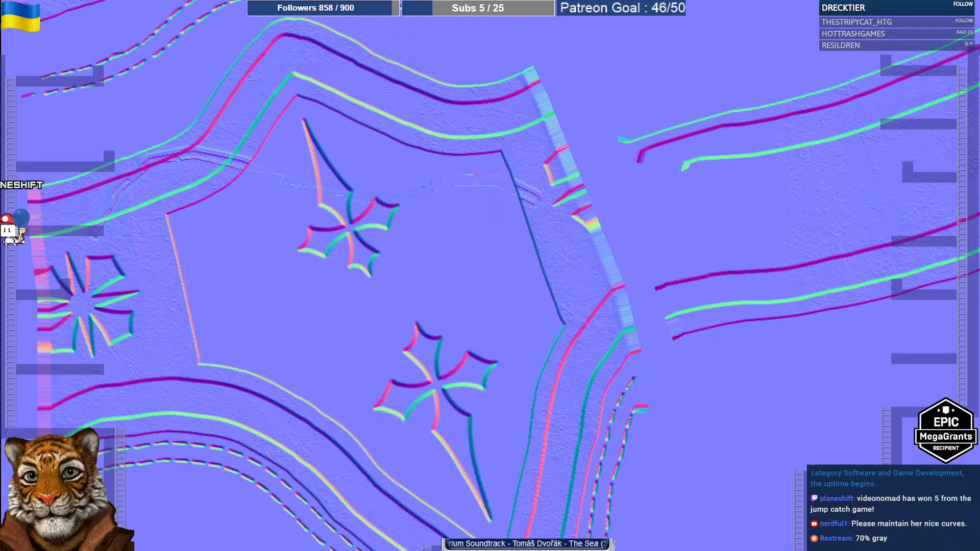
pyautogui.click(392, 177)
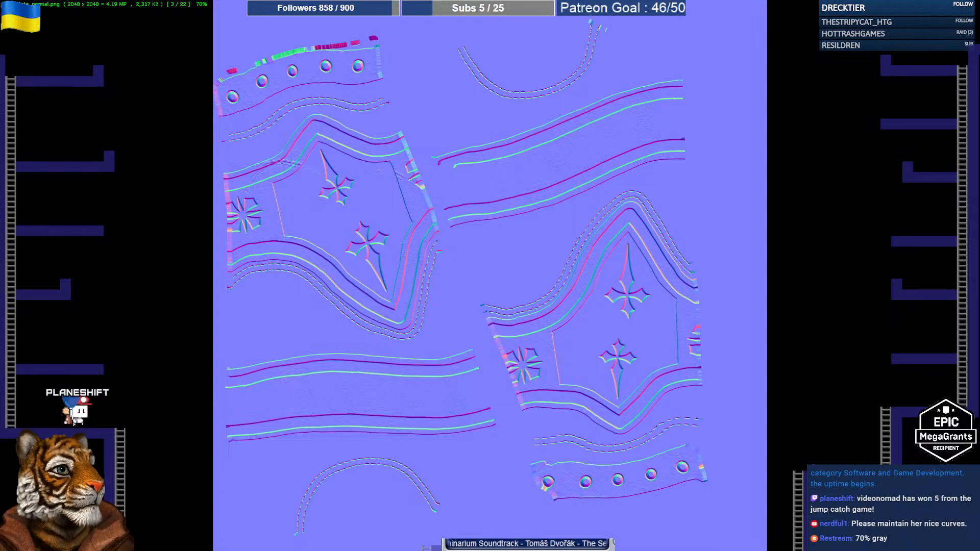
pyautogui.press('Right')
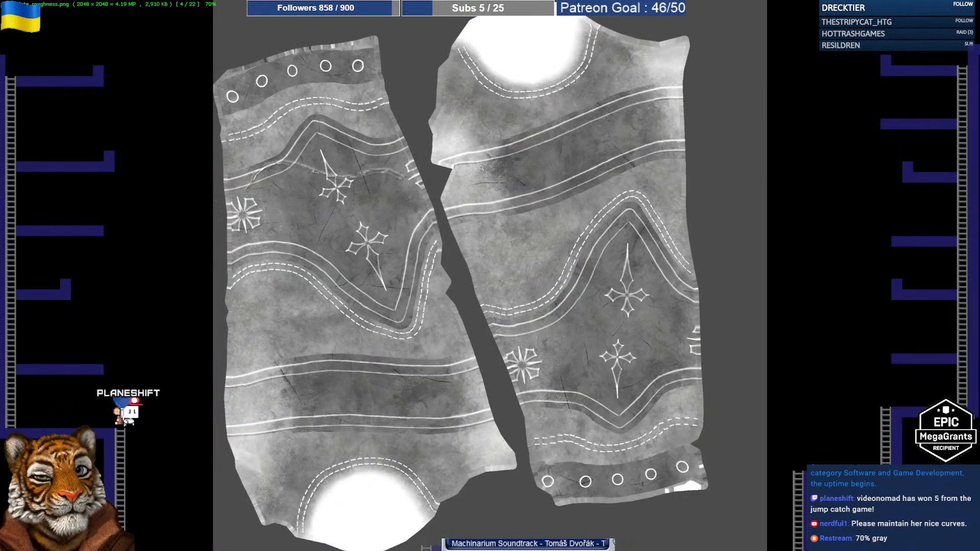
pyautogui.click(330, 168)
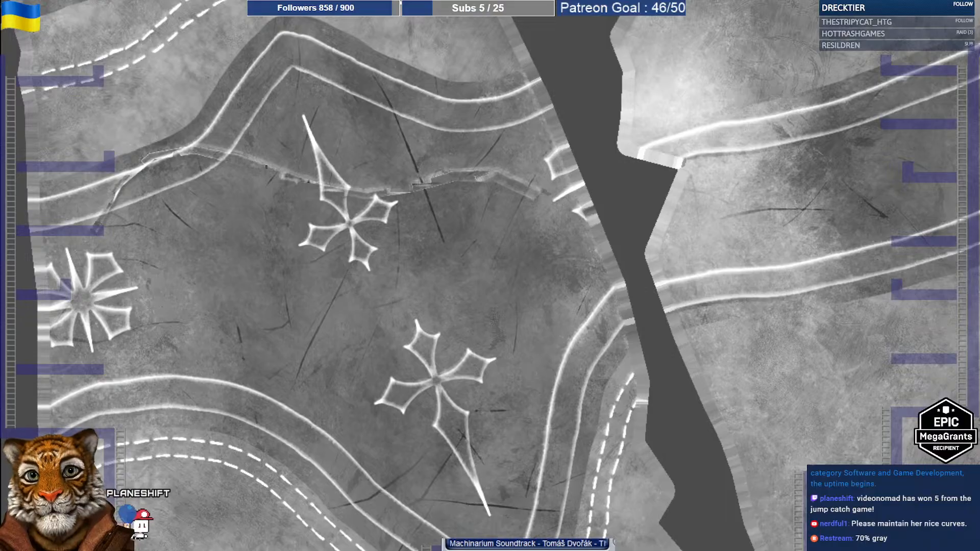
pyautogui.click(315, 169)
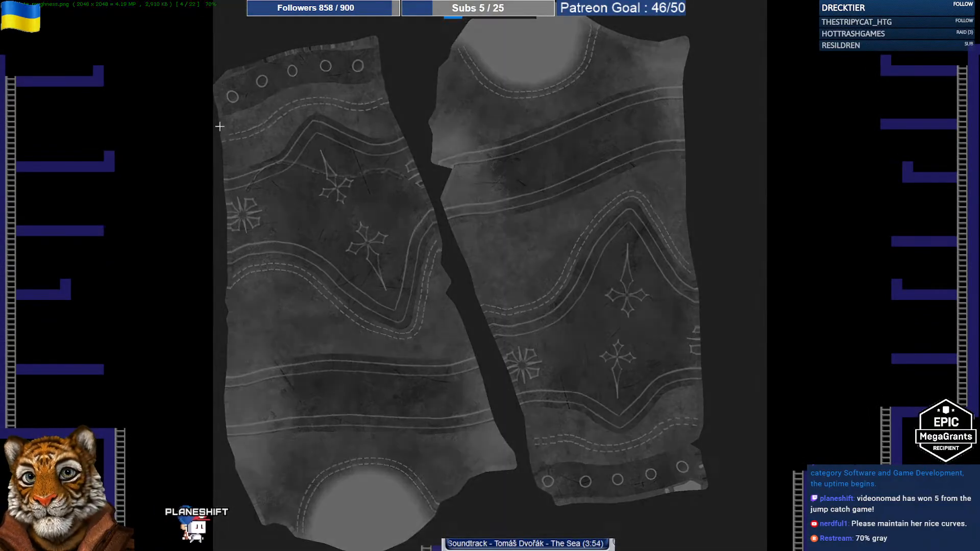
pyautogui.moveTo(219, 124); pyautogui.dragTo(445, 243)
# Step: Import the arms_plate_BaseColor, arms_plate_roughness and ylianf_arms_plate_ram textures into the YlianF Texture folder
pyautogui.press('Escape')
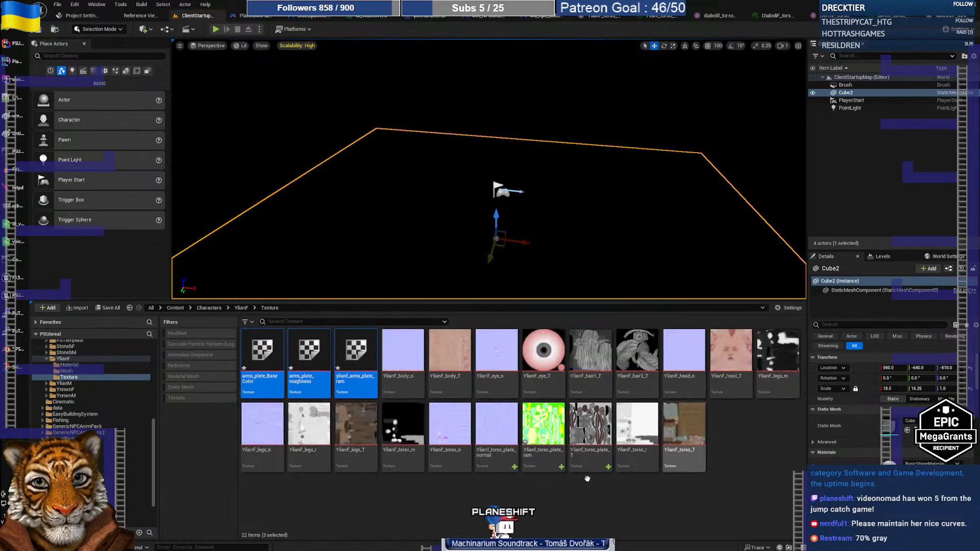
pyautogui.click(404, 489)
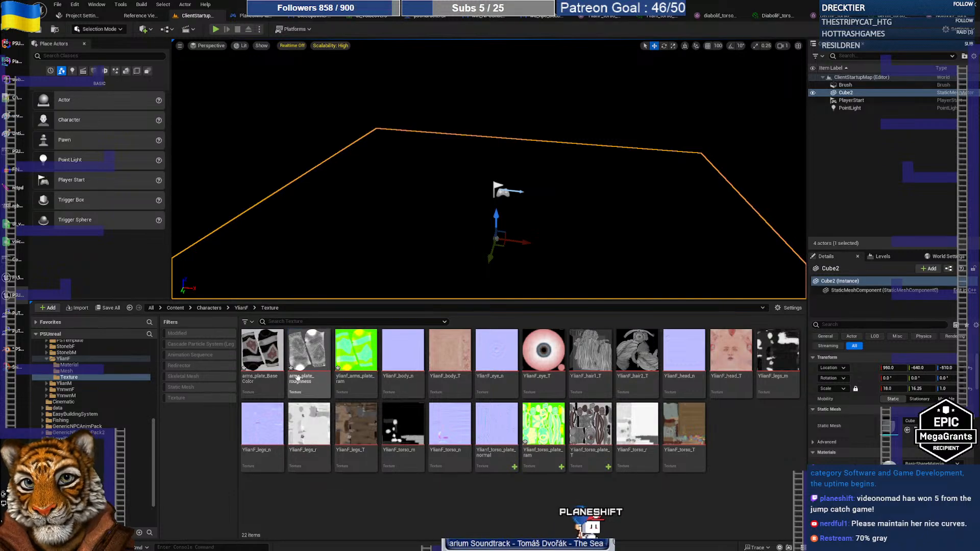
# Step: Delete the imported arms_plate_roughness texture from the YlianF Texture folder
pyautogui.press('F2')
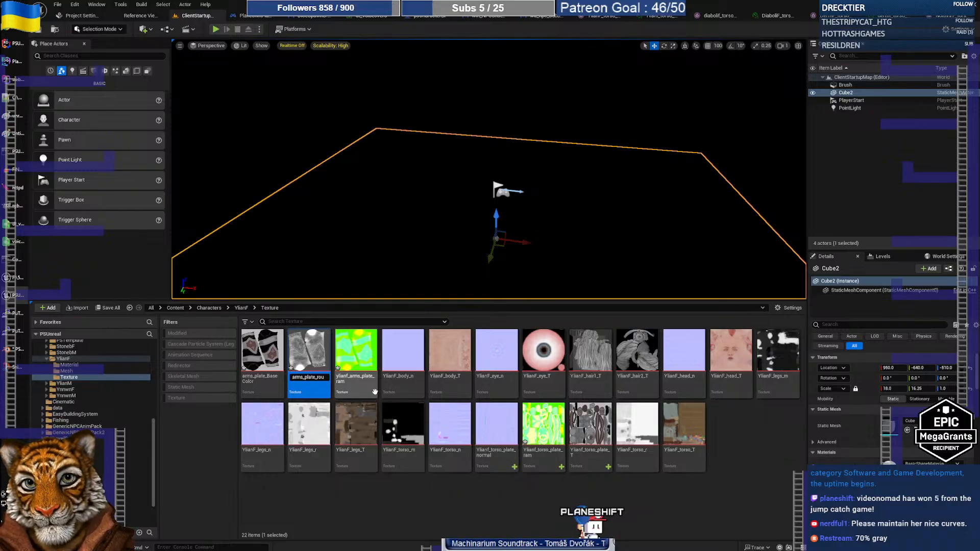
pyautogui.write('arms_plate_roughness')
pyautogui.press('Return')
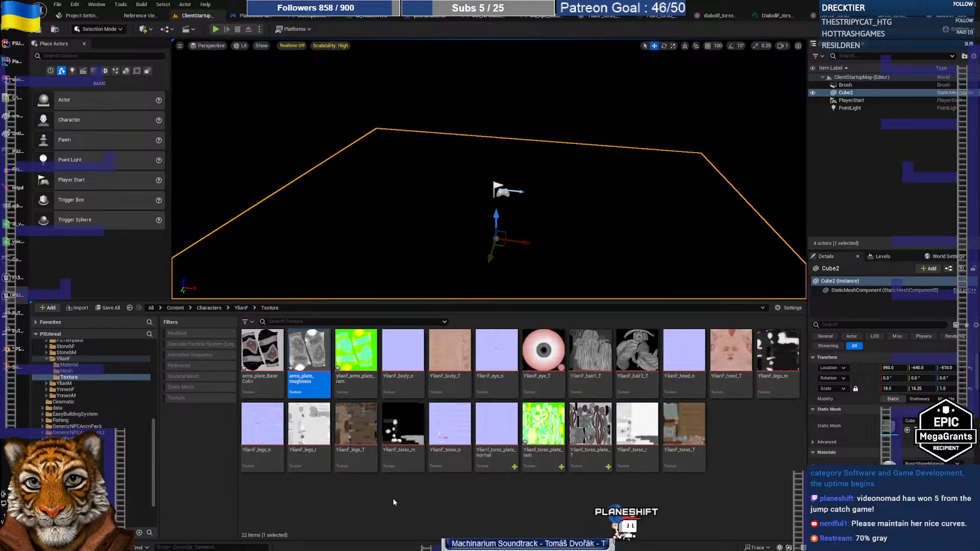
pyautogui.click(394, 502)
pyautogui.click(316, 386)
pyautogui.press('Delete')
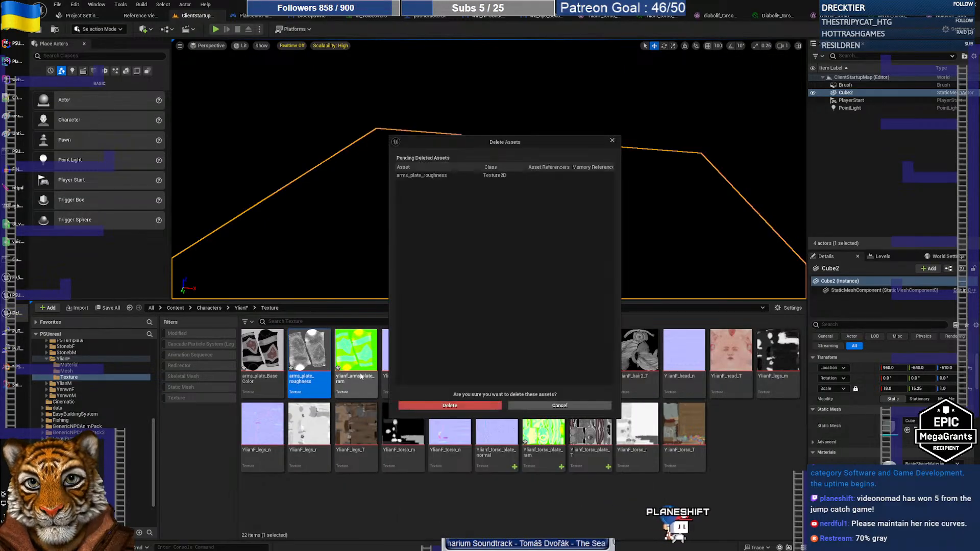
pyautogui.click(492, 405)
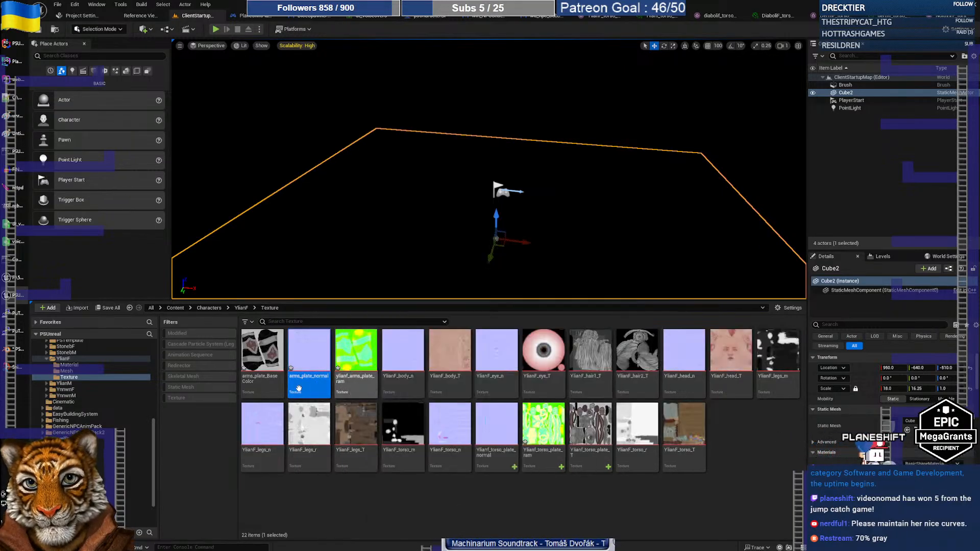
# Step: Rename the arms plate normal and base color textures as ylianf_arms_plate_normal and ylianf_arms_plate_BaseColor
pyautogui.moveTo(298, 389); pyautogui.dragTo(463, 389)
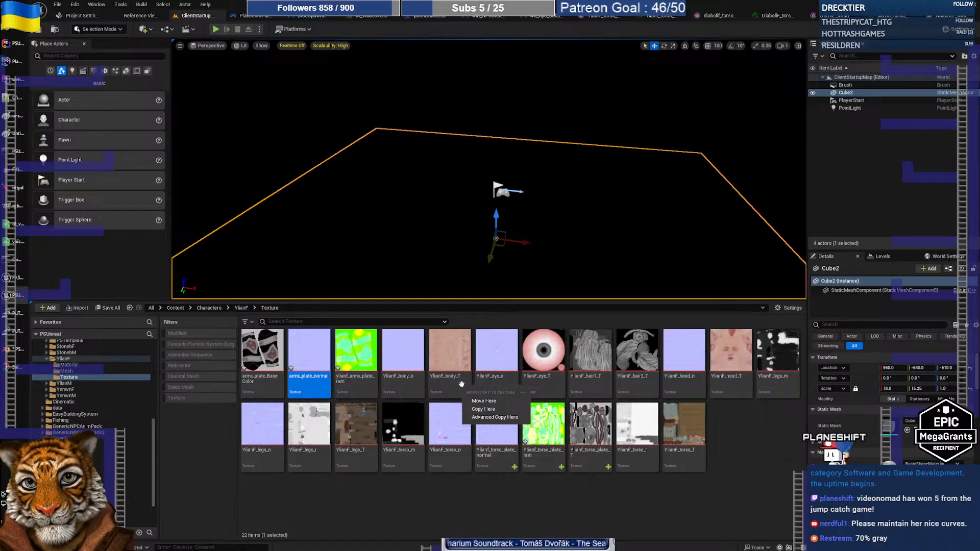
pyautogui.click(304, 383)
pyautogui.press('F2')
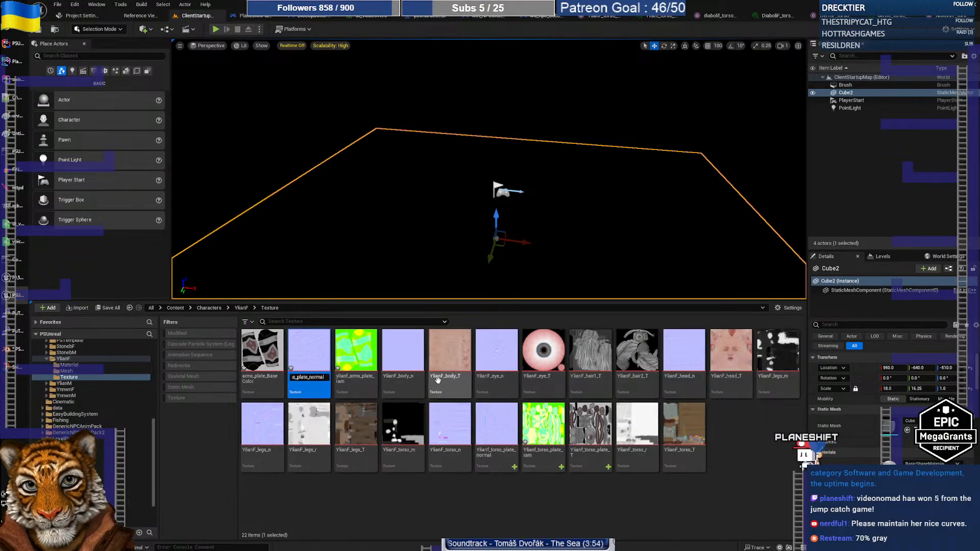
pyautogui.click(262, 377)
pyautogui.press('F2')
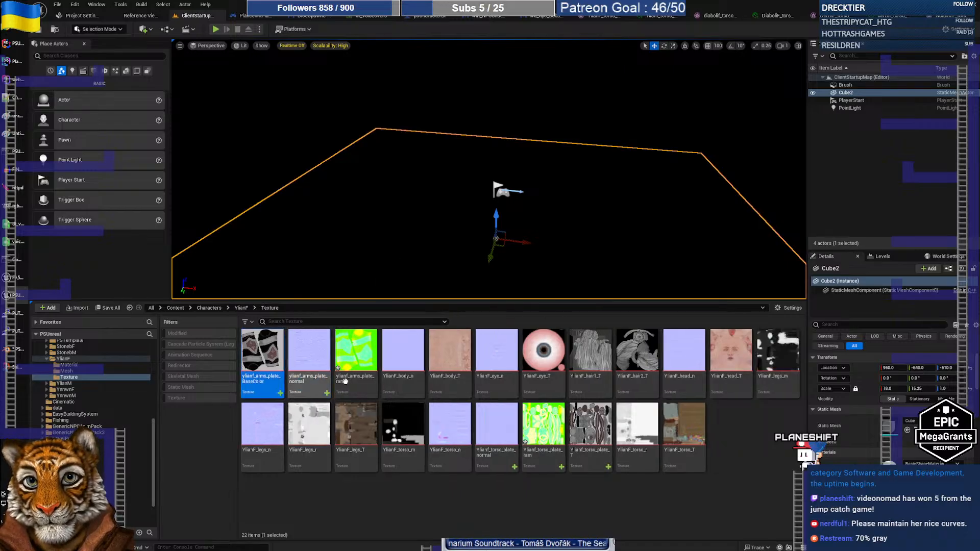
pyautogui.click(380, 488)
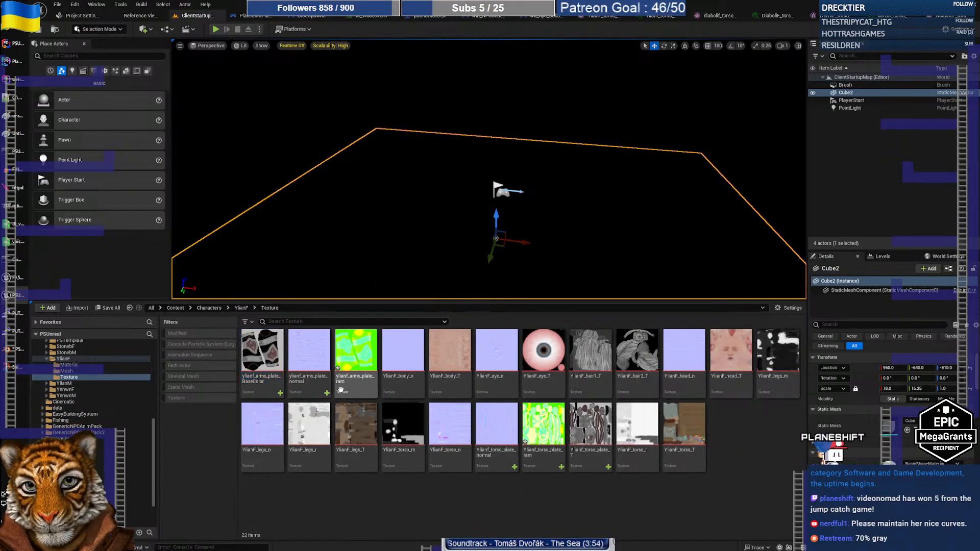
# Step: Save the ylianf_arms_plate_ram texture
pyautogui.rightClick(351, 358)
pyautogui.moveTo(385, 250)
pyautogui.click(377, 220)
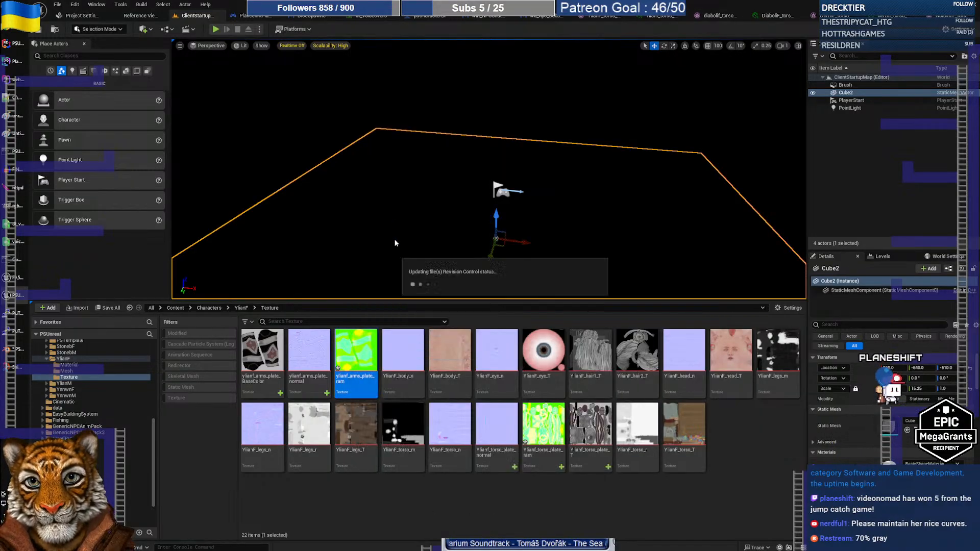
# Step: Duplicate the YlianF_legs_Mat material instance in the YlianF Material folder
pyautogui.click(67, 371)
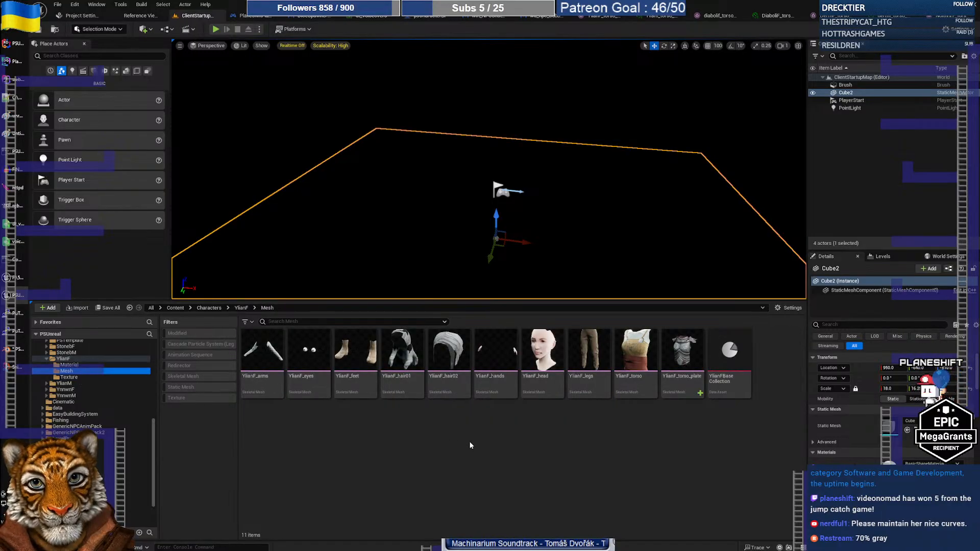
pyautogui.click(73, 366)
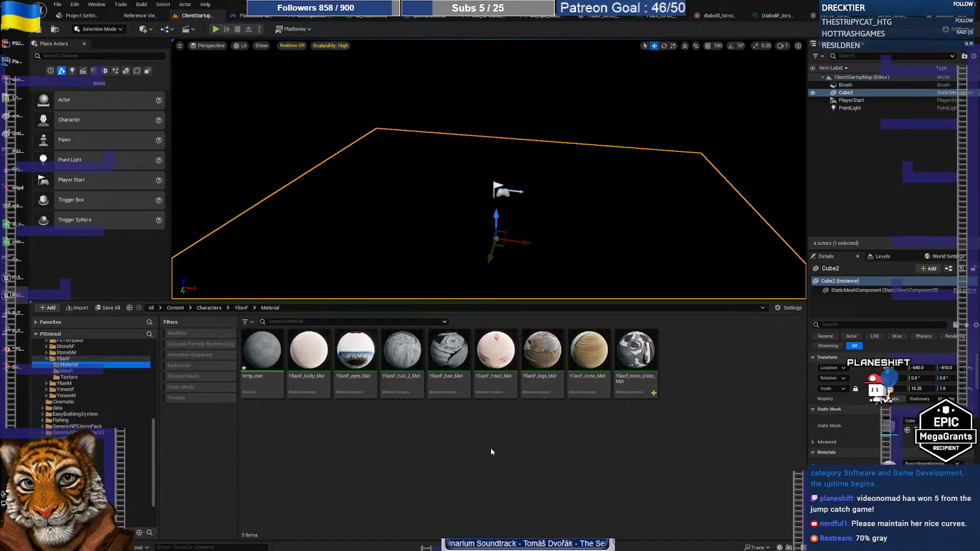
pyautogui.click(542, 367)
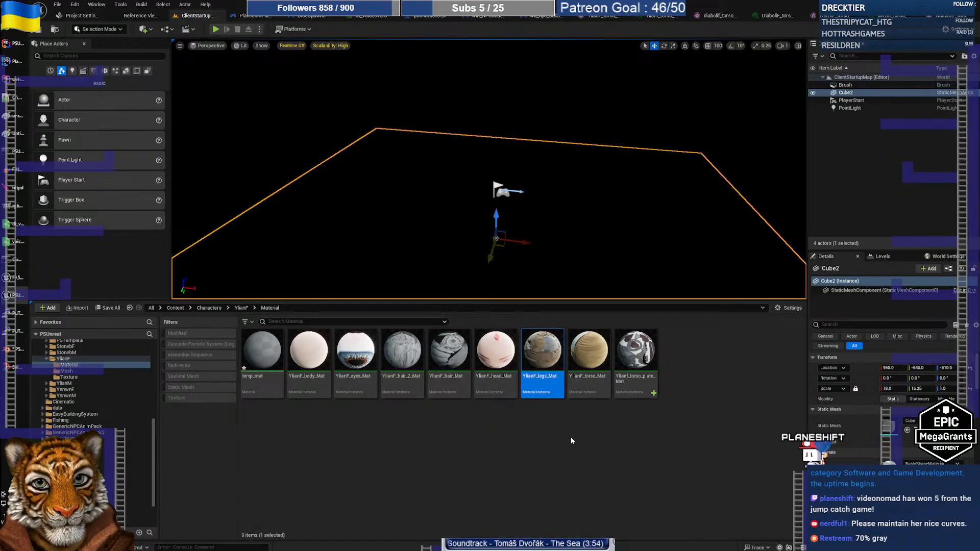
pyautogui.hotkey('ctrl', 'v')
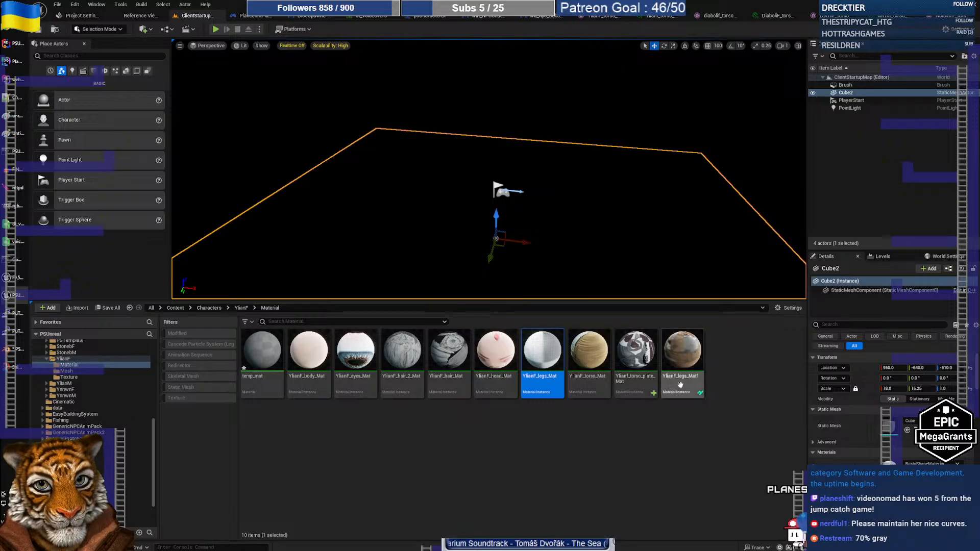
pyautogui.click(682, 357)
pyautogui.press('F2')
pyautogui.press('End')
pyautogui.press('BackSpace')
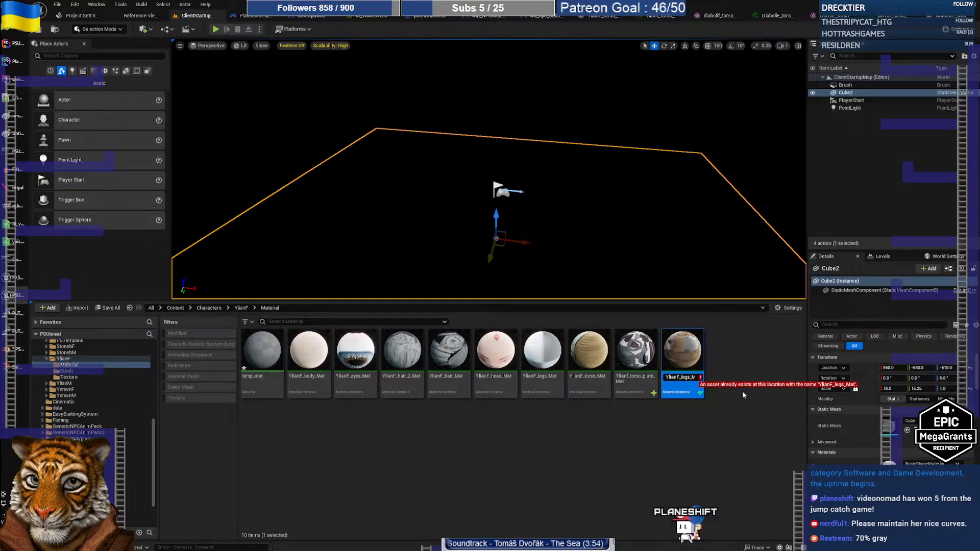
pyautogui.press('Escape')
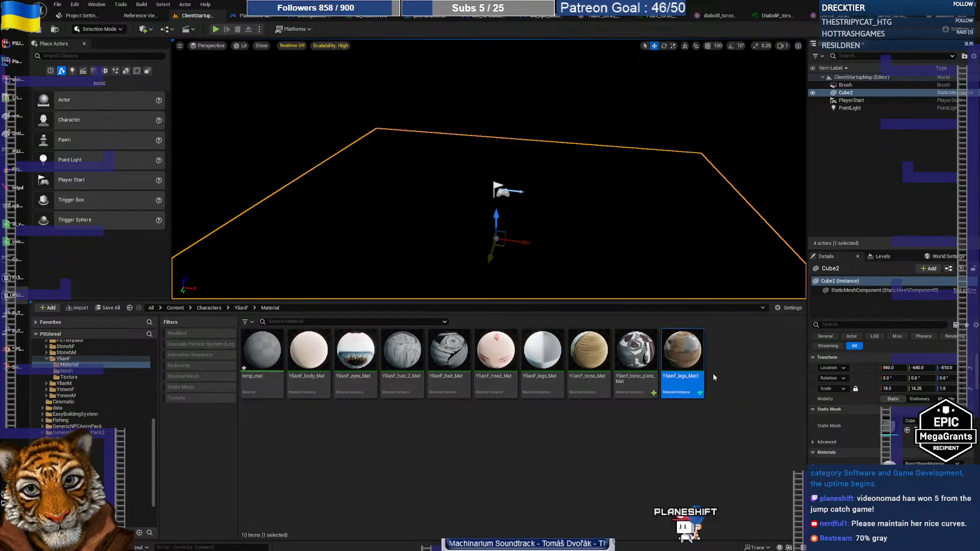
# Step: Look up the naming of the plate materials in the NolthrirF Material folder, then return to the unfiltered YlianF Material folder
pyautogui.scroll(3, 63, 370)
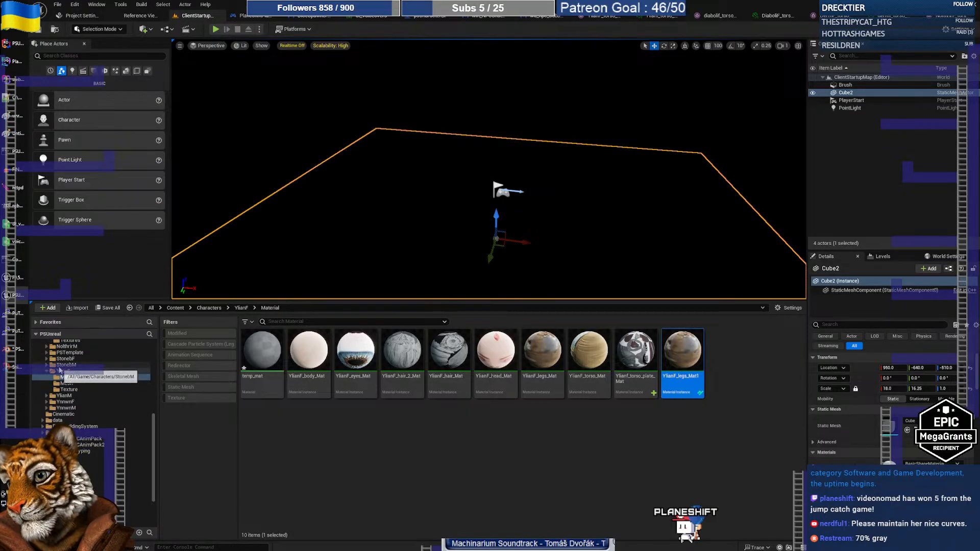
pyautogui.click(69, 353)
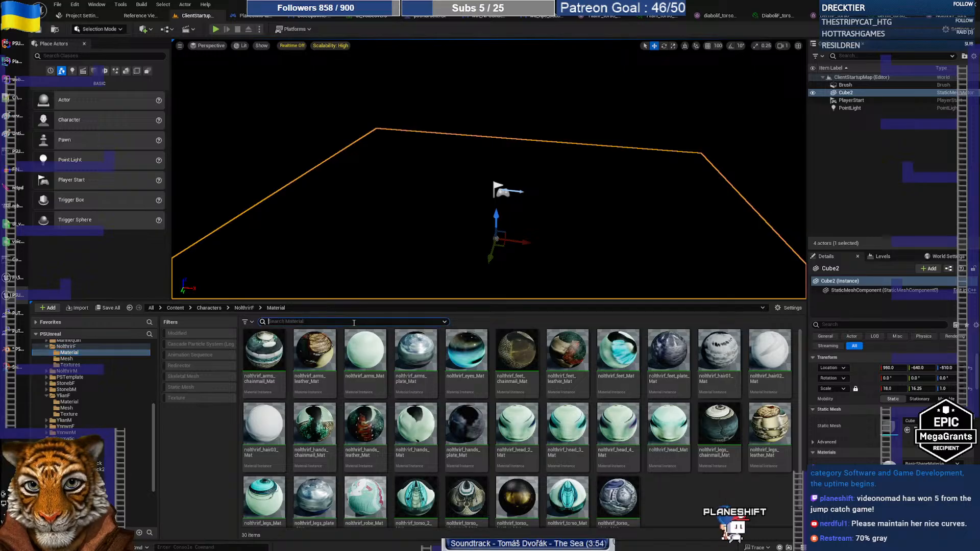
pyautogui.click(354, 322)
pyautogui.write('plate')
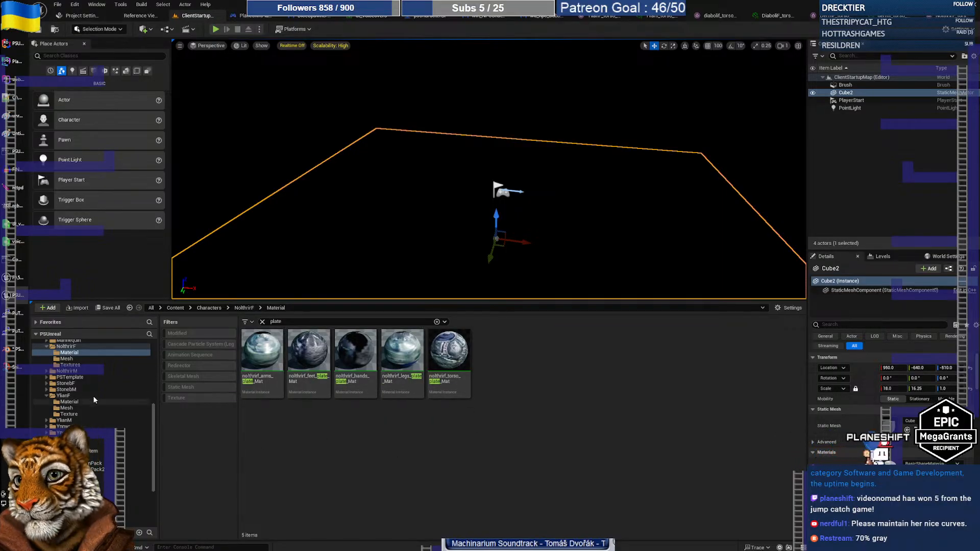
pyautogui.click(69, 402)
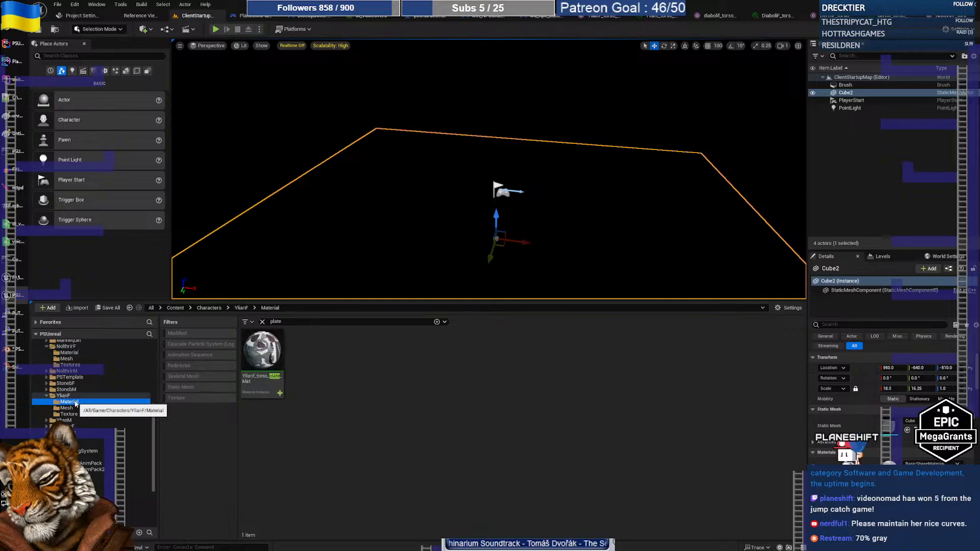
pyautogui.click(263, 322)
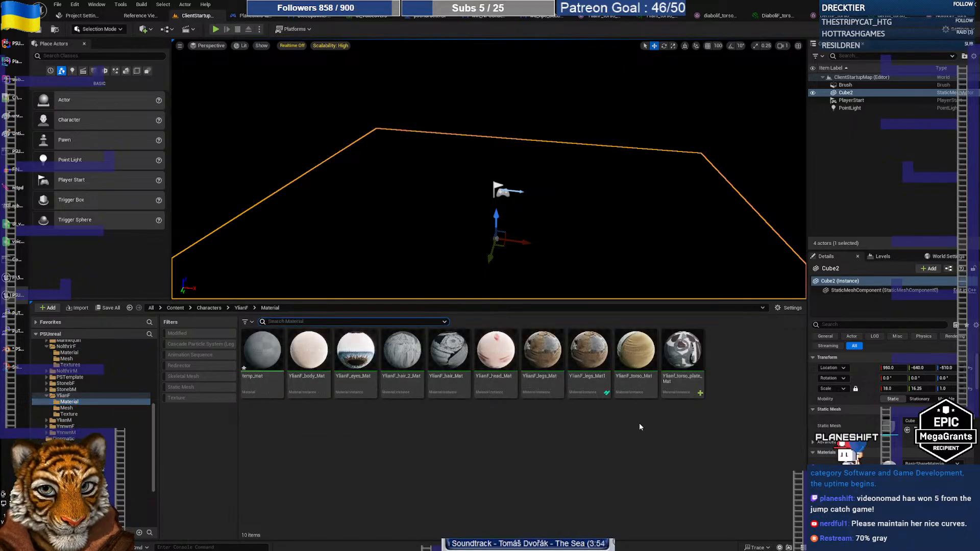
# Step: Rename the duplicated legs material instance as YlianF_legs_plate_Mat
pyautogui.click(589, 357)
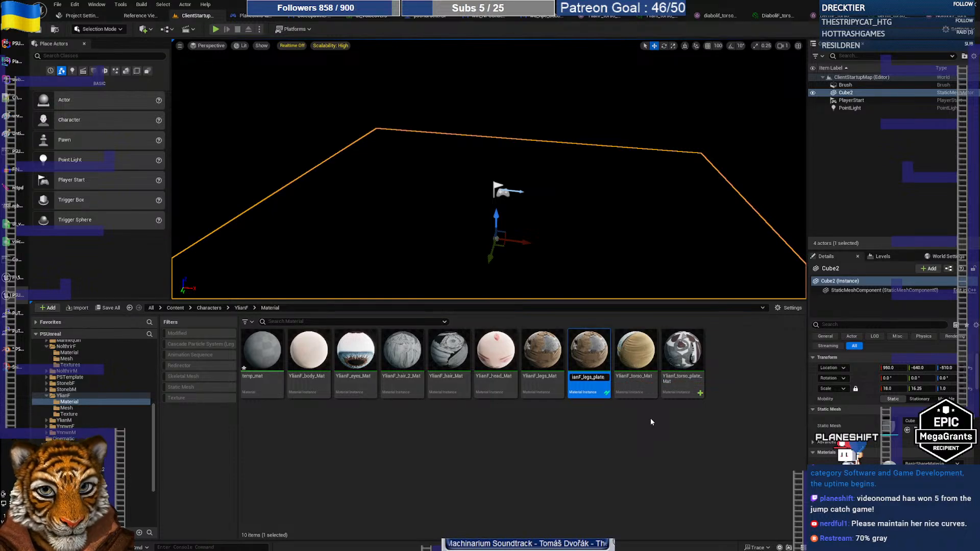
pyautogui.press('Return')
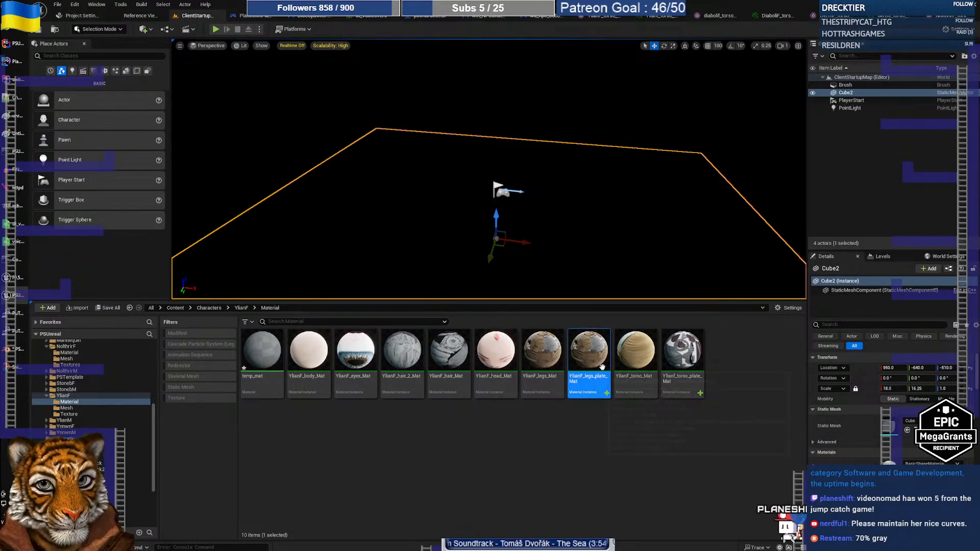
# Step: Open the YlianF_legs_plate_Mat material instance and set its diffuse texture to ylianf_arms_plate_BaseColor
pyautogui.doubleClick(602, 366)
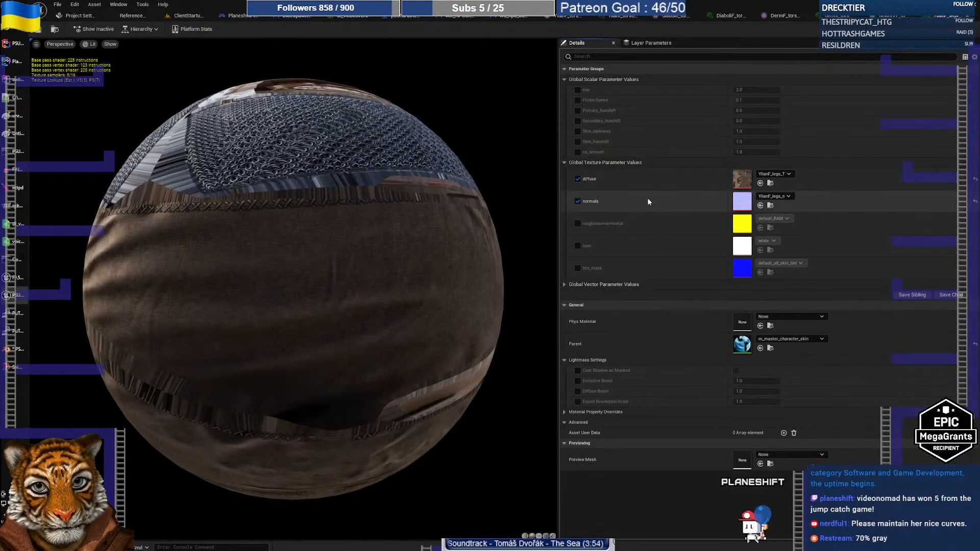
pyautogui.click(767, 174)
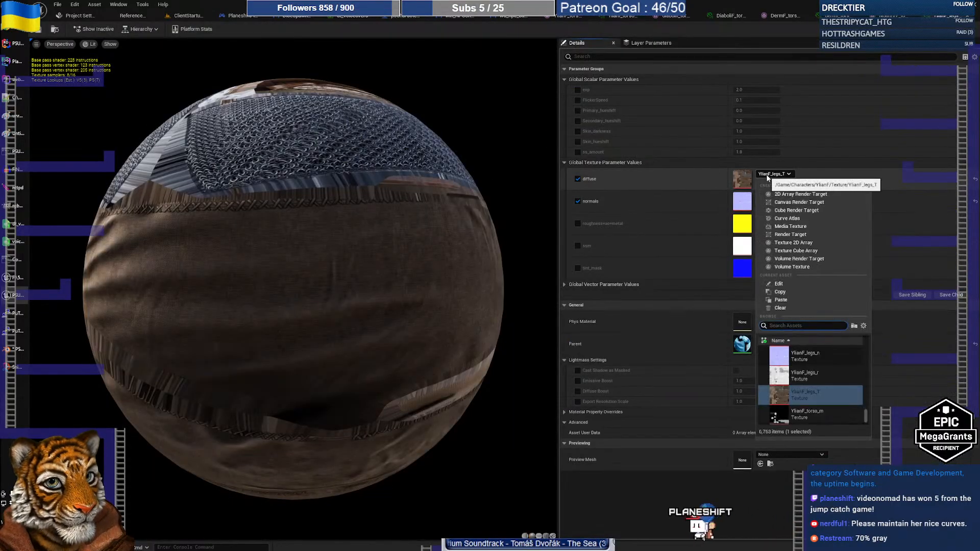
pyautogui.write('ylian')
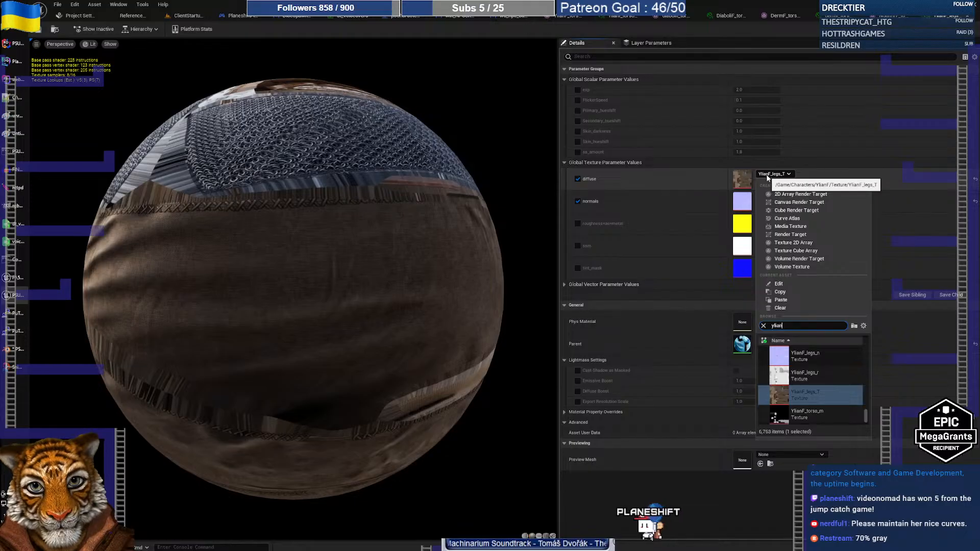
pyautogui.write('f plate')
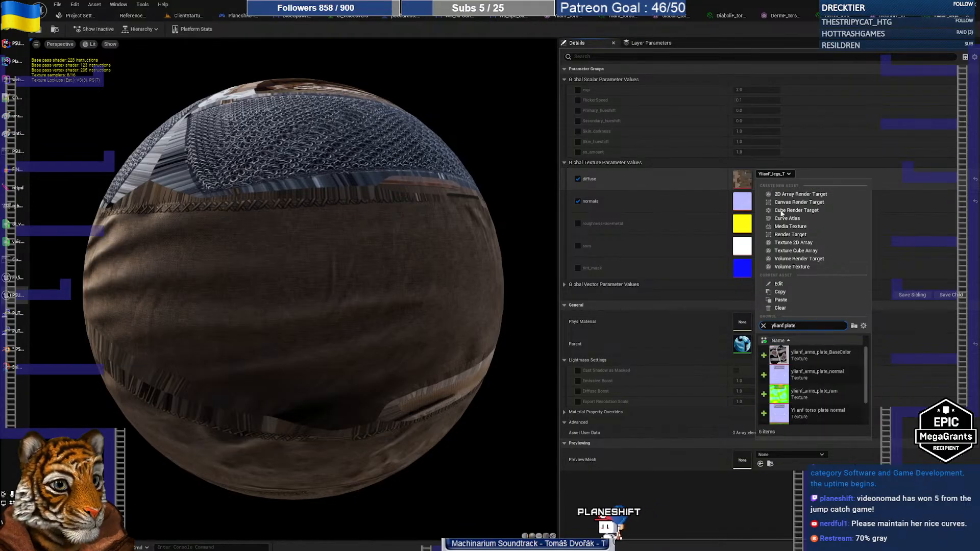
pyautogui.click(818, 353)
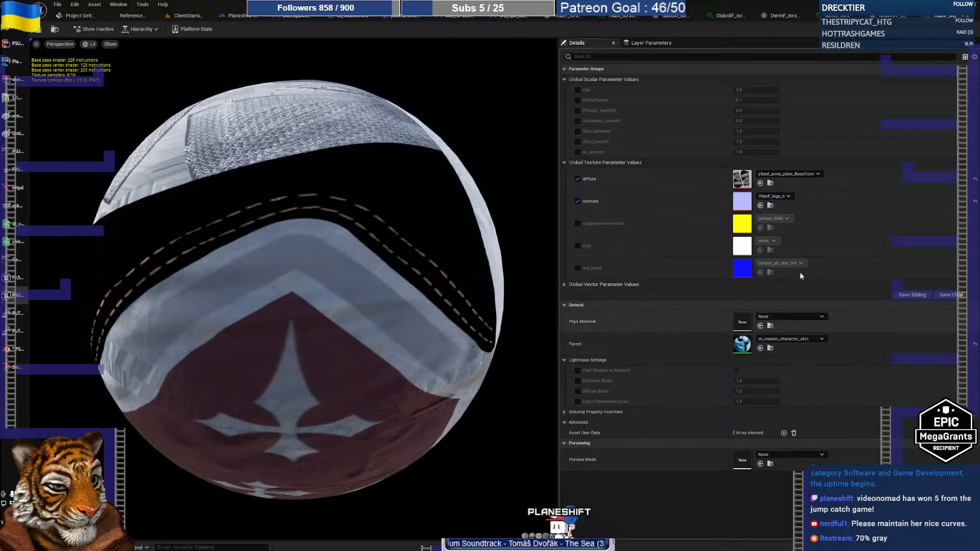
# Step: Set the material instance's normals texture to ylianf_arms_plate_normal
pyautogui.click(773, 197)
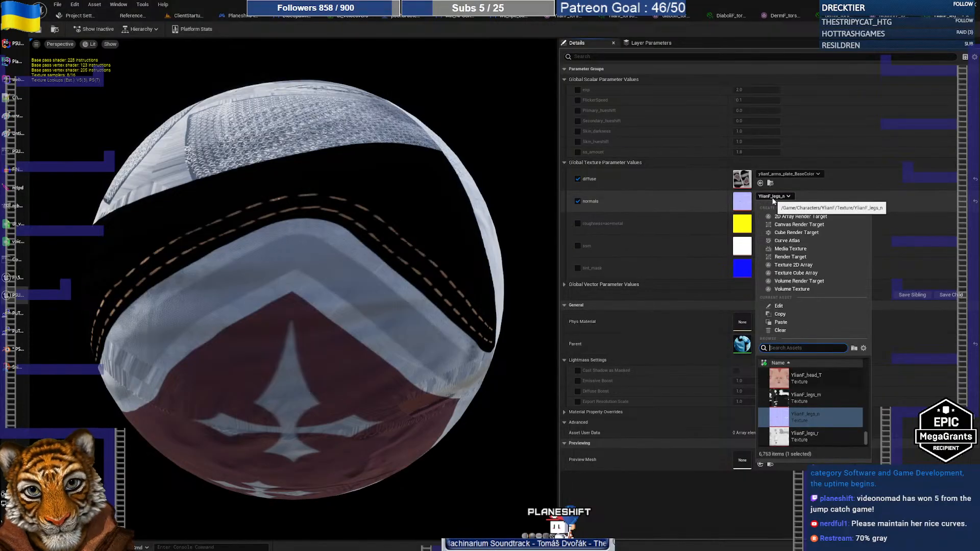
pyautogui.write('ylianf plate')
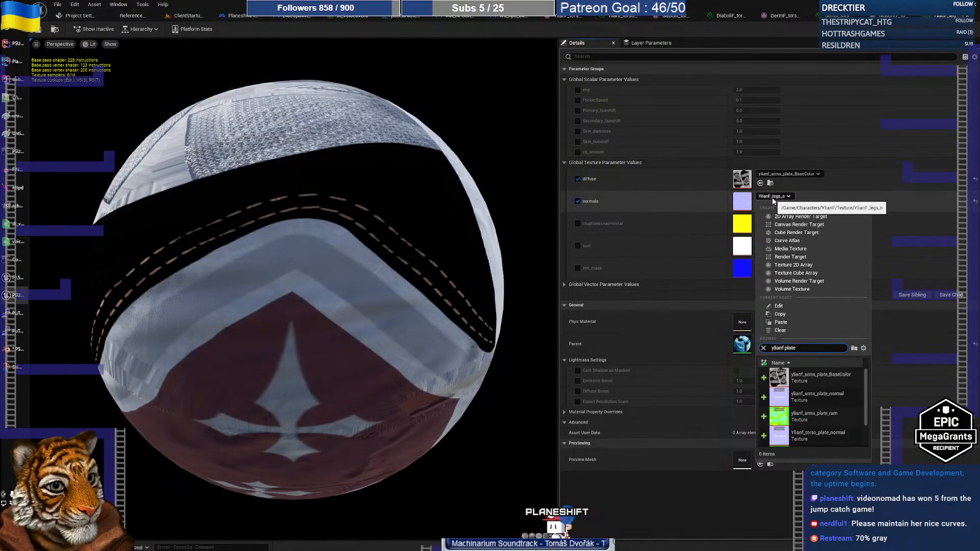
pyautogui.click(831, 394)
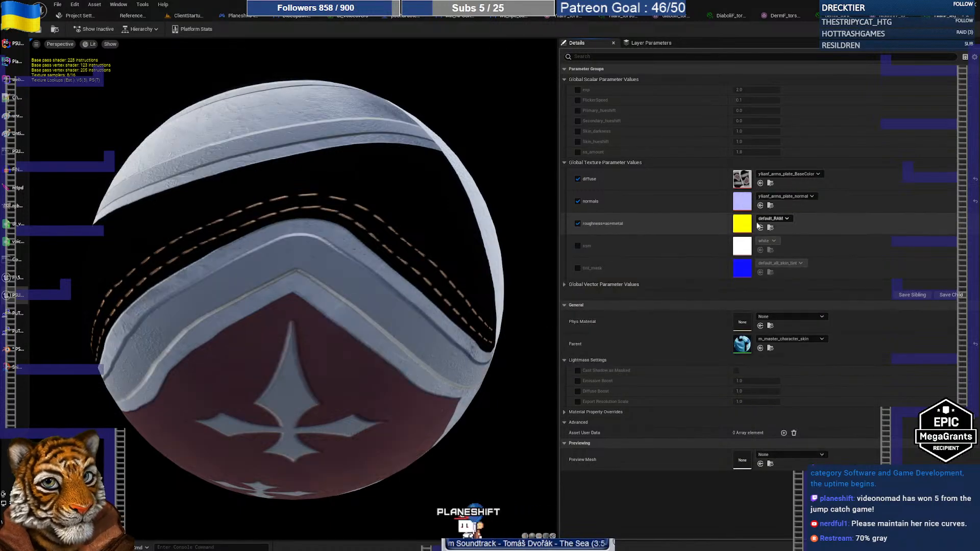
# Step: Assign ylianf_arms_plate_ram as the overridden roughness/AO/metal texture and save the material instance
pyautogui.click(773, 218)
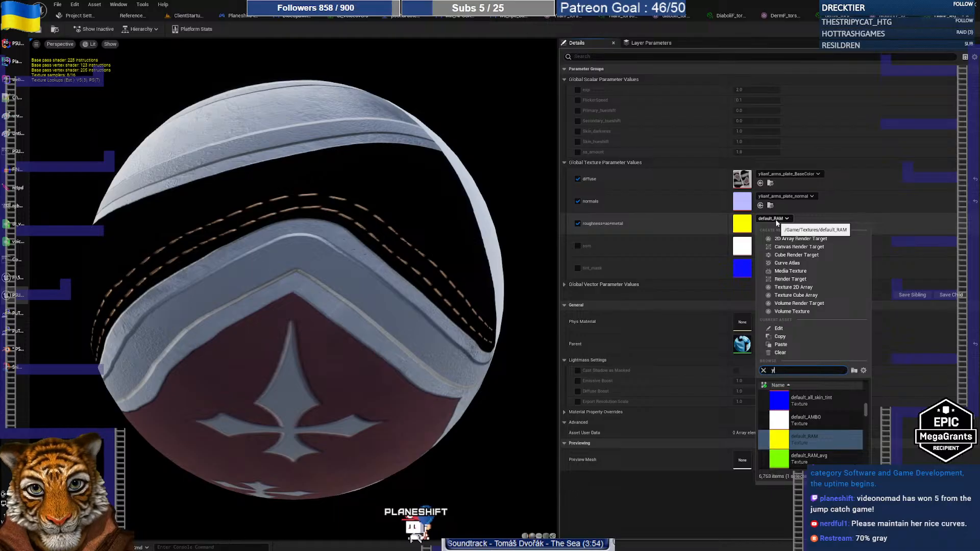
pyautogui.write('ylianf plate')
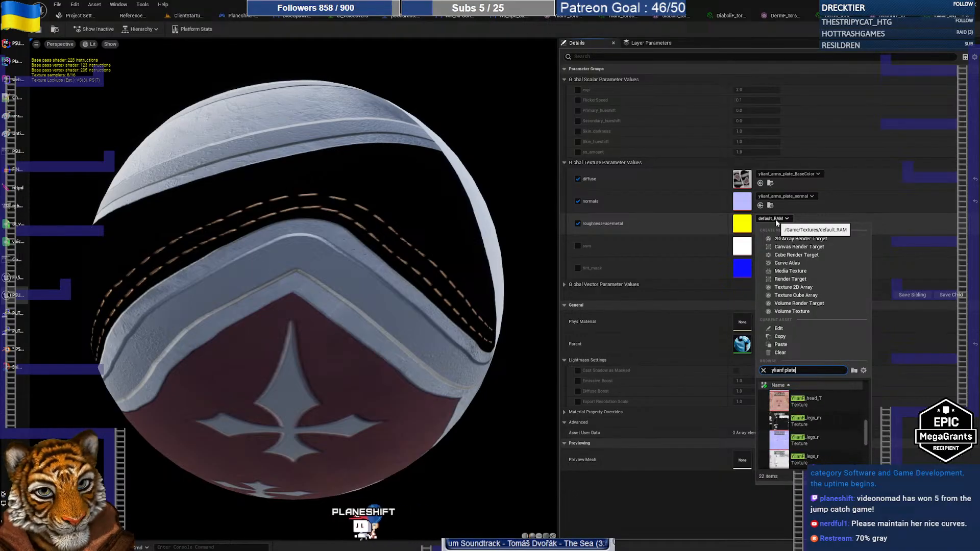
pyautogui.click(816, 436)
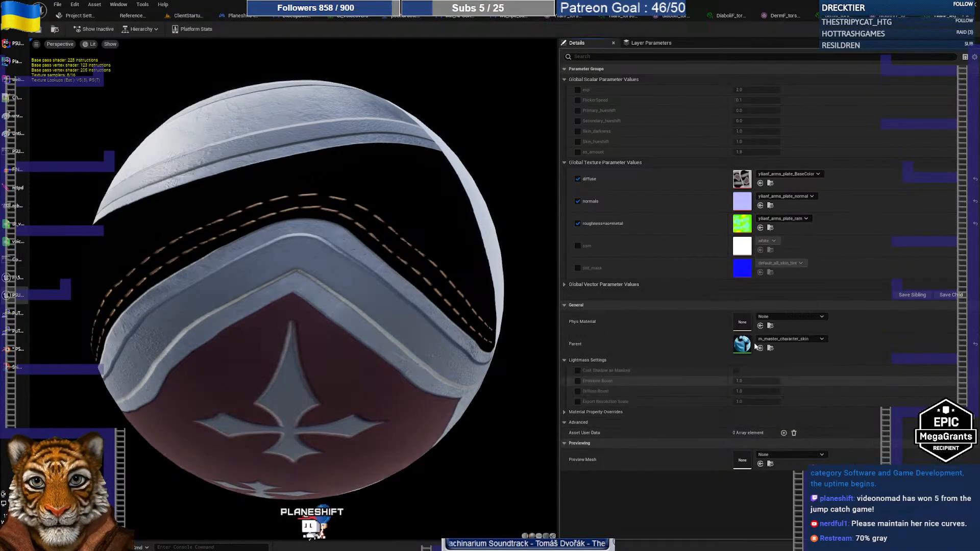
pyautogui.moveTo(284, 260); pyautogui.dragTo(421, 327)
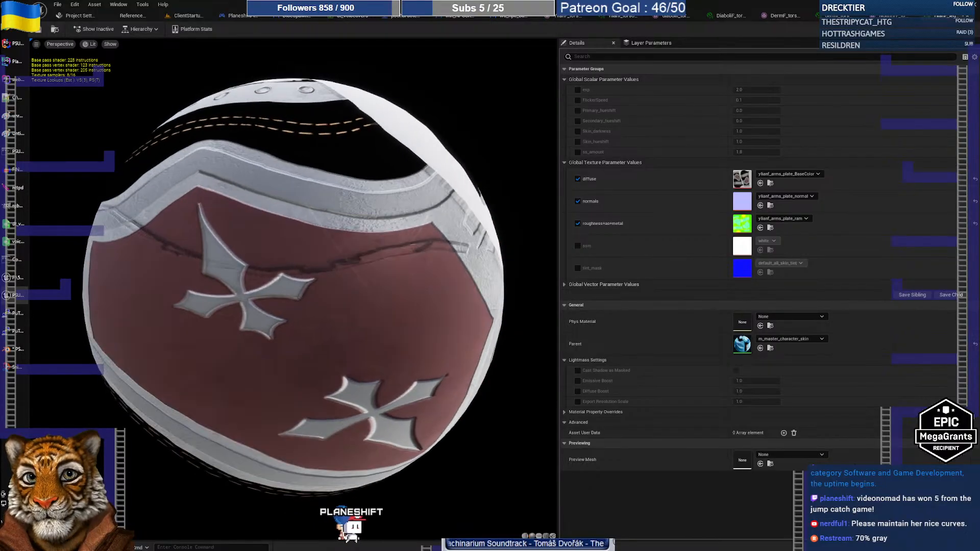
pyautogui.click(41, 31)
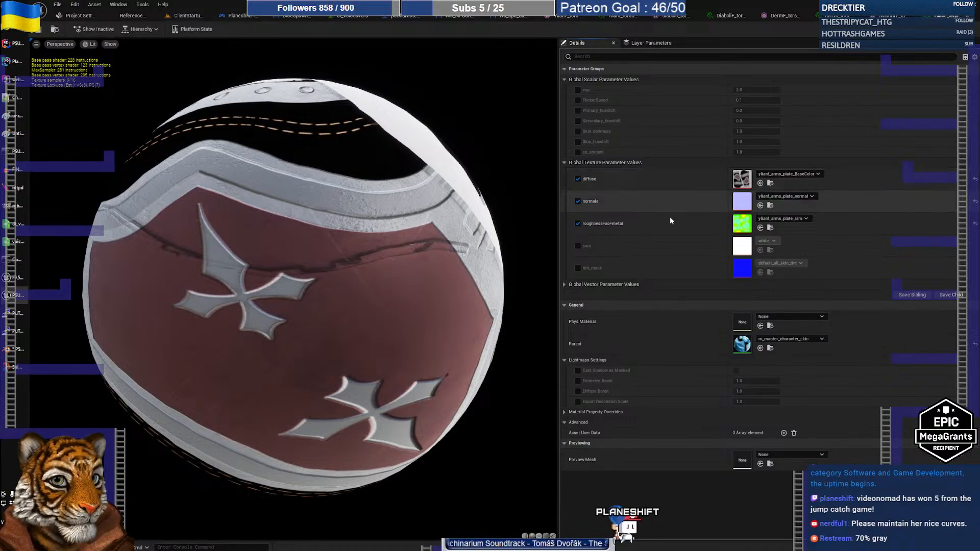
# Step: Change the material instance's parent material to m_master_character
pyautogui.click(799, 340)
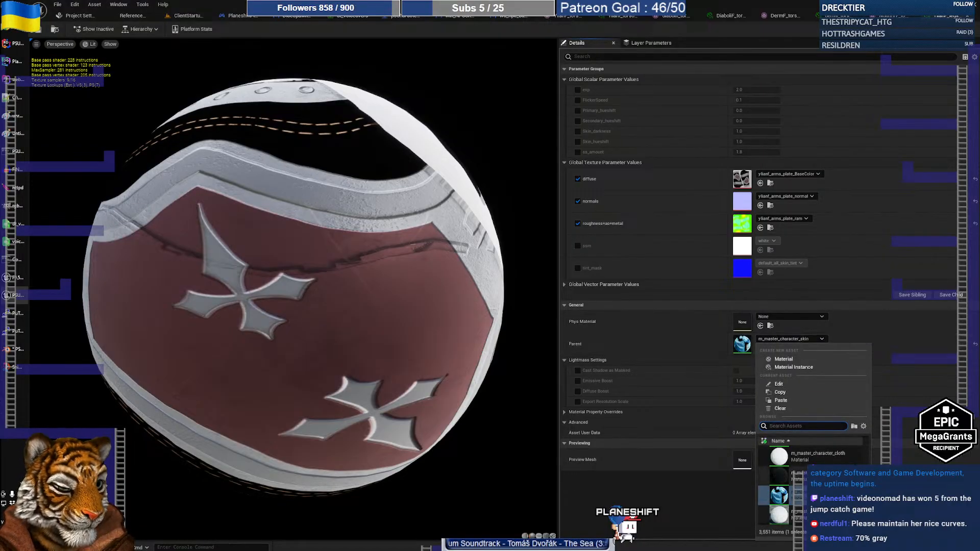
pyautogui.scroll(3, 851, 468)
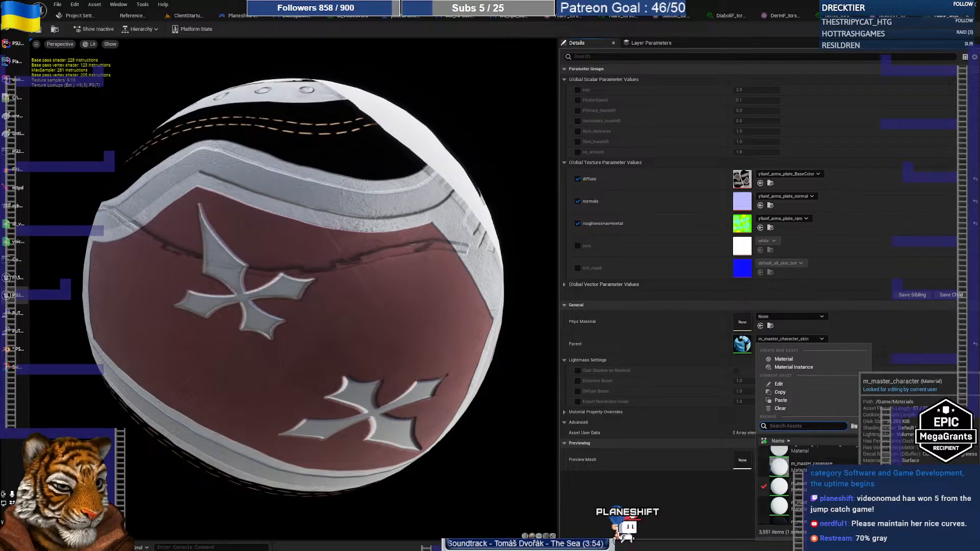
pyautogui.click(781, 486)
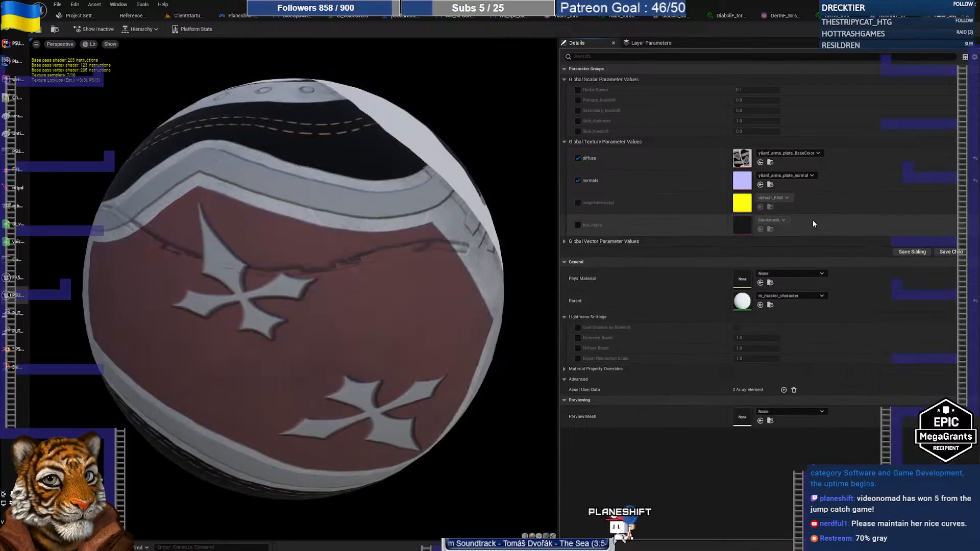
# Step: Enable the roughness/metal texture override on the material instance and assign the ylianf_arms_plate_ram texture to it
pyautogui.moveTo(388, 276); pyautogui.dragTo(199, 168)
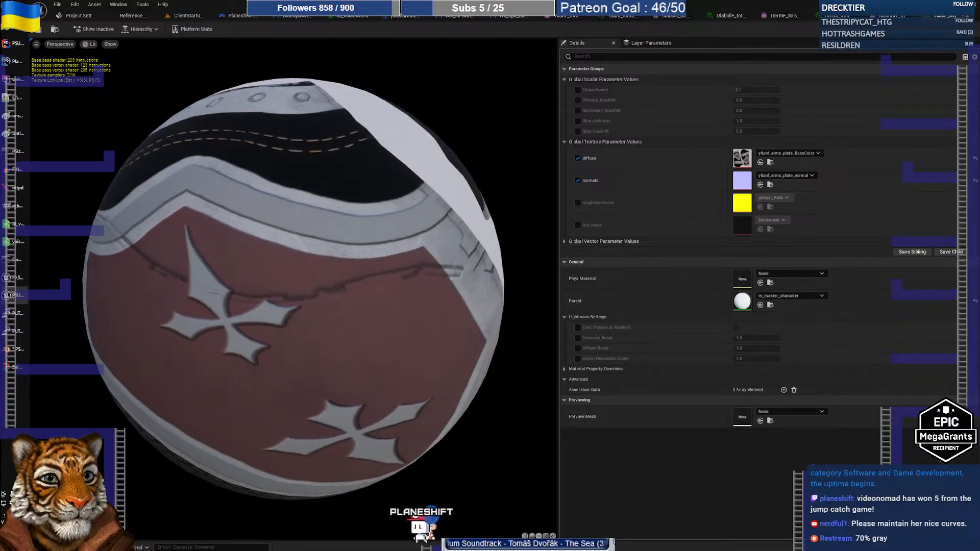
pyautogui.click(577, 203)
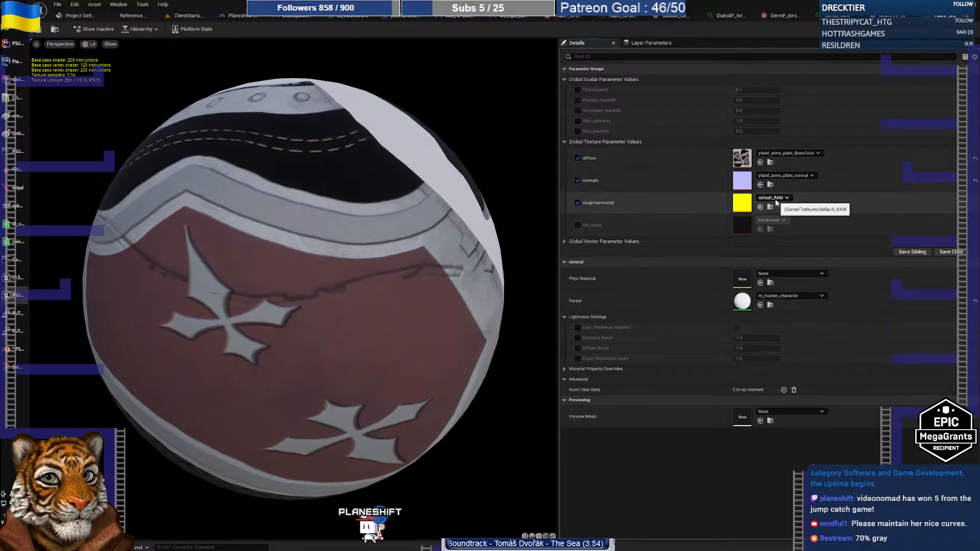
pyautogui.click(774, 198)
pyautogui.write('yy')
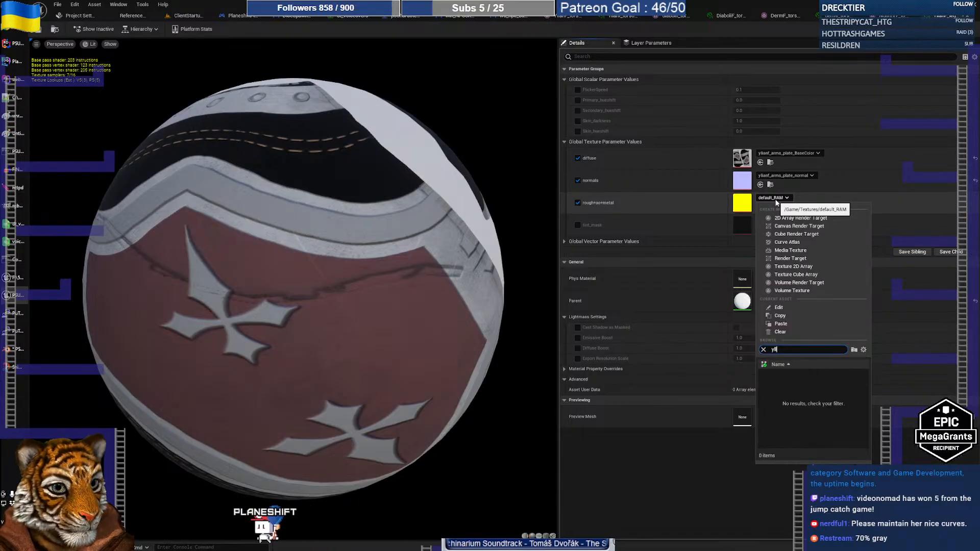
pyautogui.write('l')
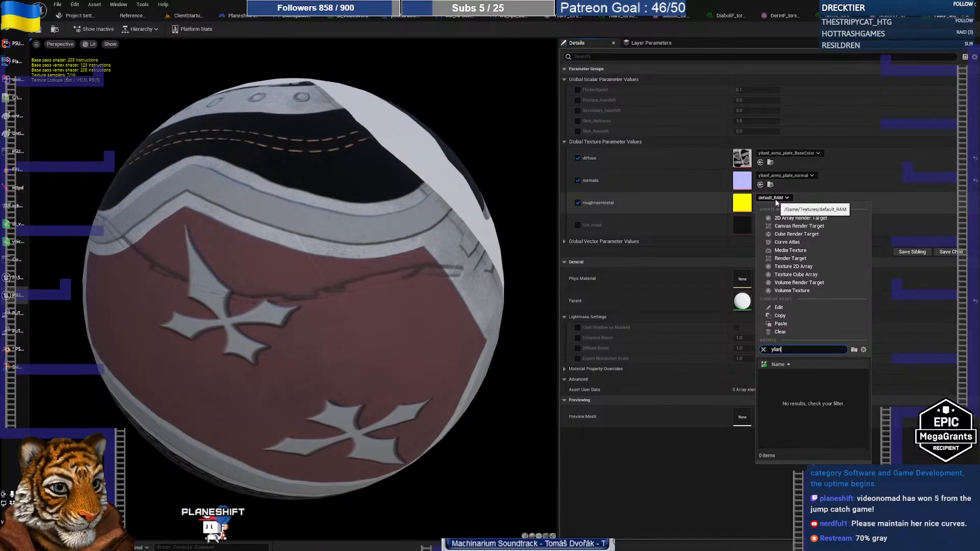
pyautogui.write('ianf plate')
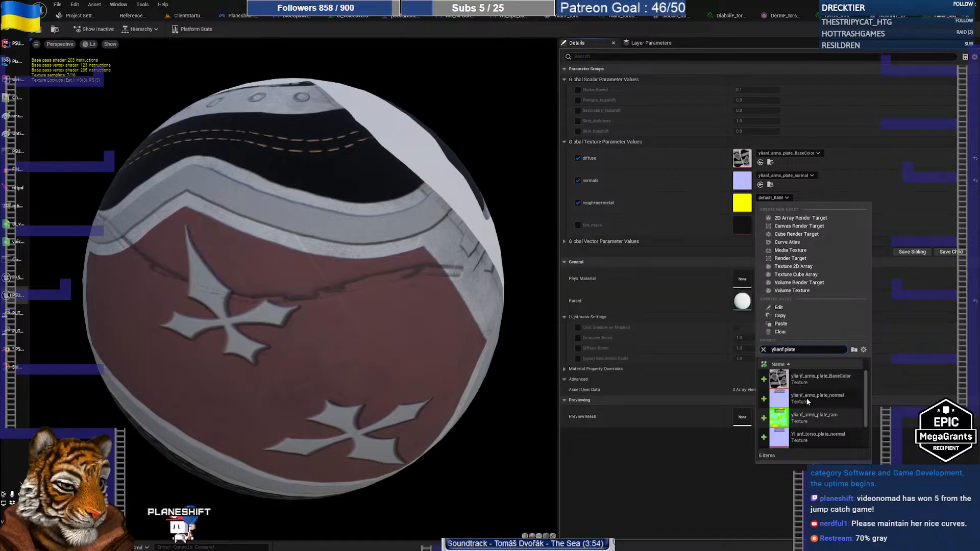
pyautogui.click(810, 416)
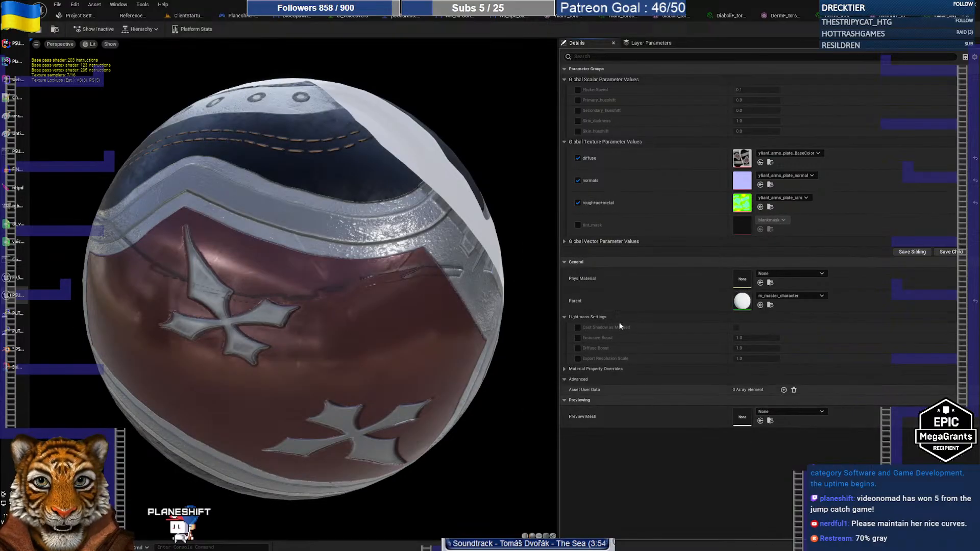
# Step: Inspect the plate material's shine from several angles on the preview sphere and save the material instance
pyautogui.moveTo(277, 250); pyautogui.dragTo(148, 251)
pyautogui.moveTo(298, 246); pyautogui.dragTo(400, 252)
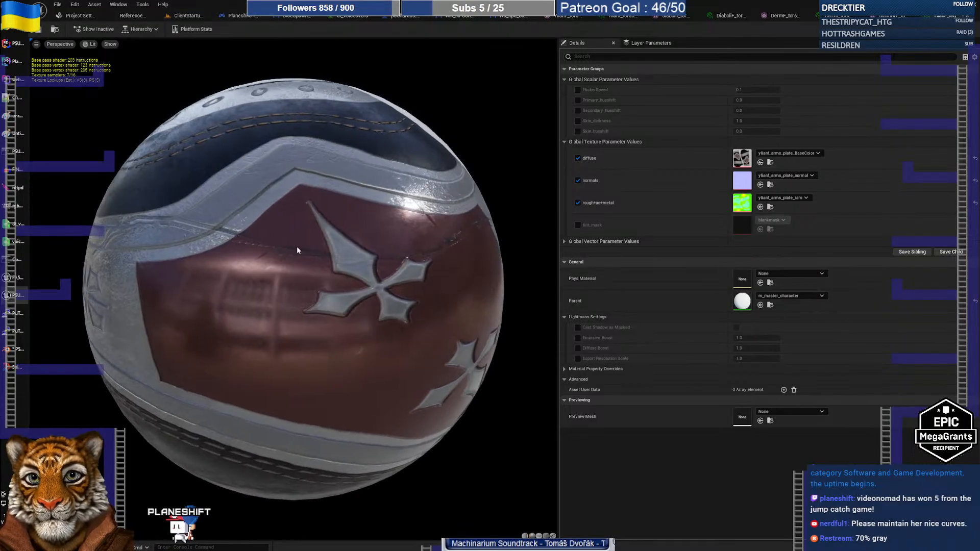
pyautogui.moveTo(297, 246); pyautogui.dragTo(297, 296, button='right')
pyautogui.moveTo(298, 245); pyautogui.dragTo(233, 217)
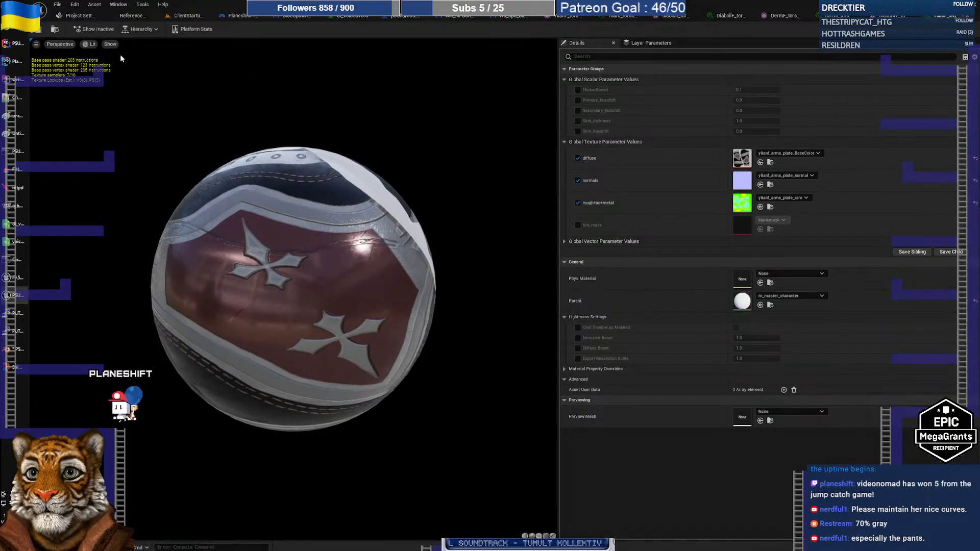
pyautogui.click(37, 32)
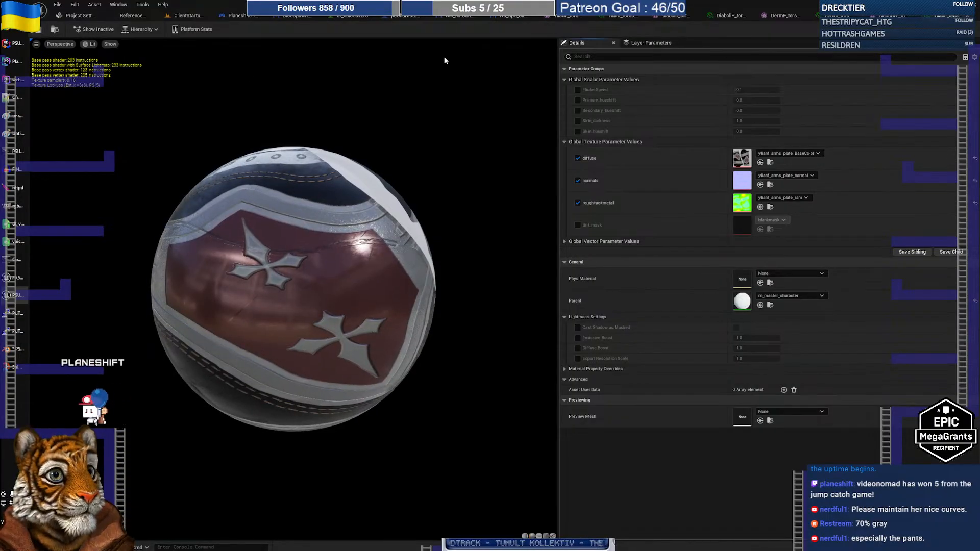
# Step: Open the YlianF_legs skeletal mesh from the YlianF Mesh folder and examine its shape
pyautogui.click(194, 17)
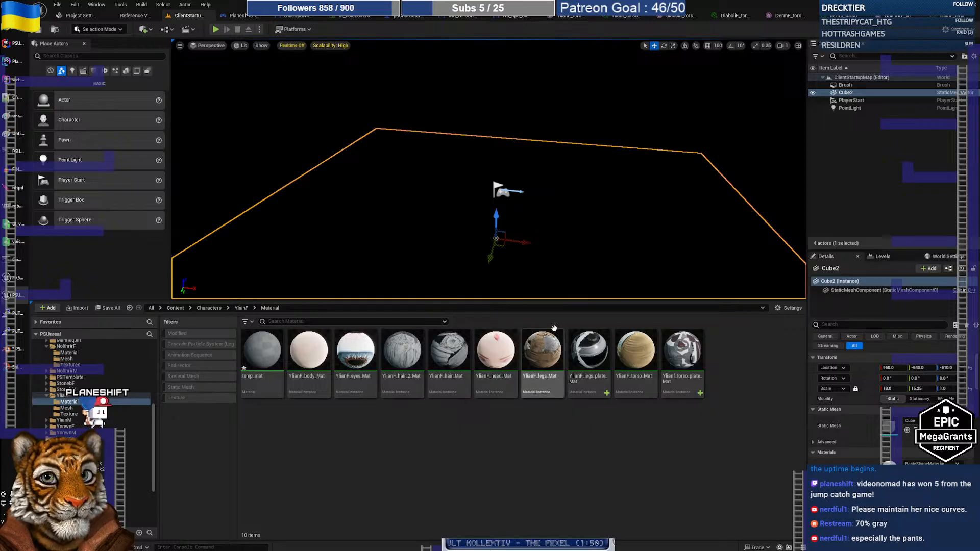
pyautogui.click(67, 408)
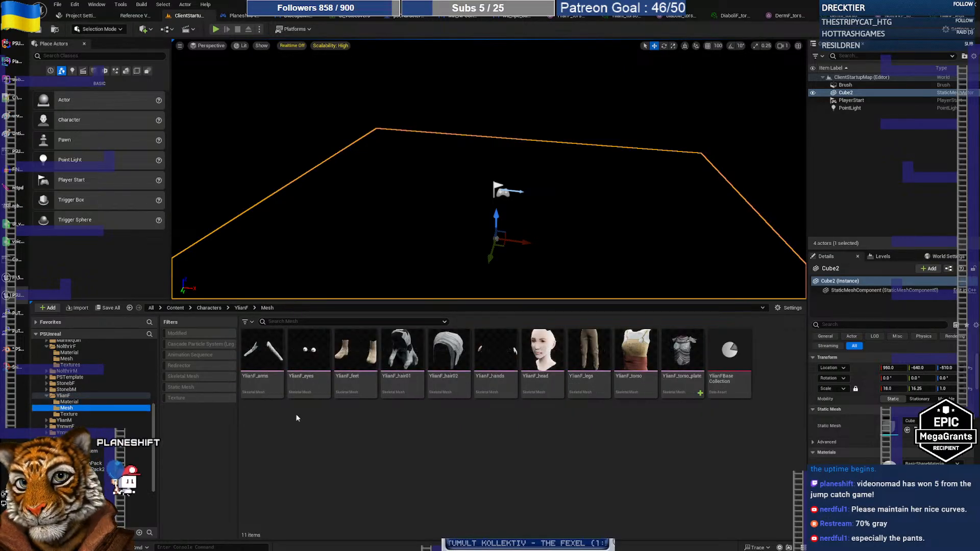
pyautogui.click(574, 352)
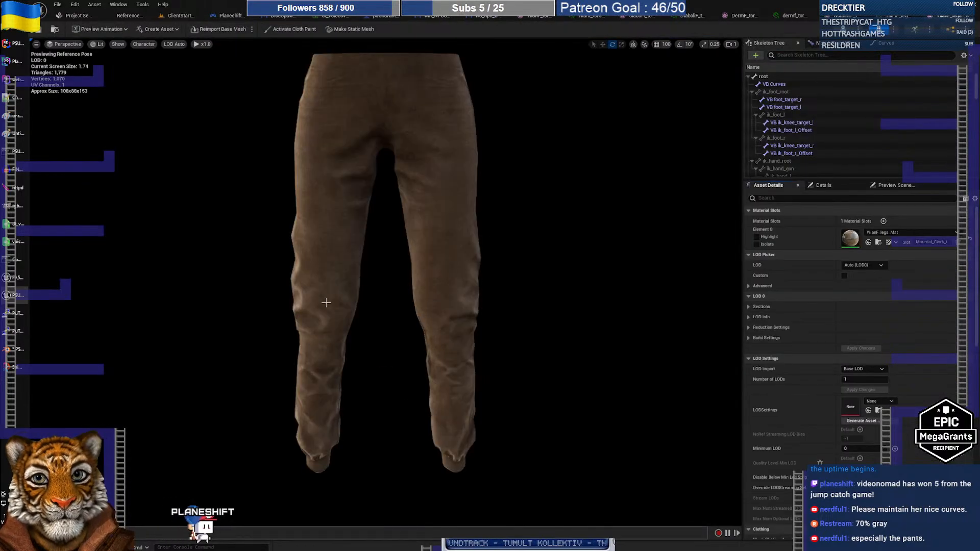
pyautogui.scroll(-3, 389, 252)
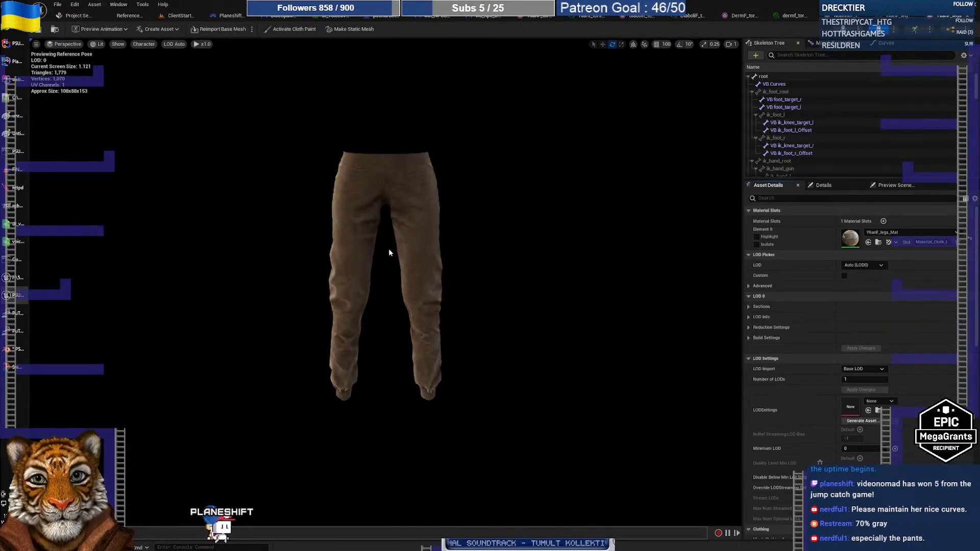
pyautogui.scroll(3, 427, 303)
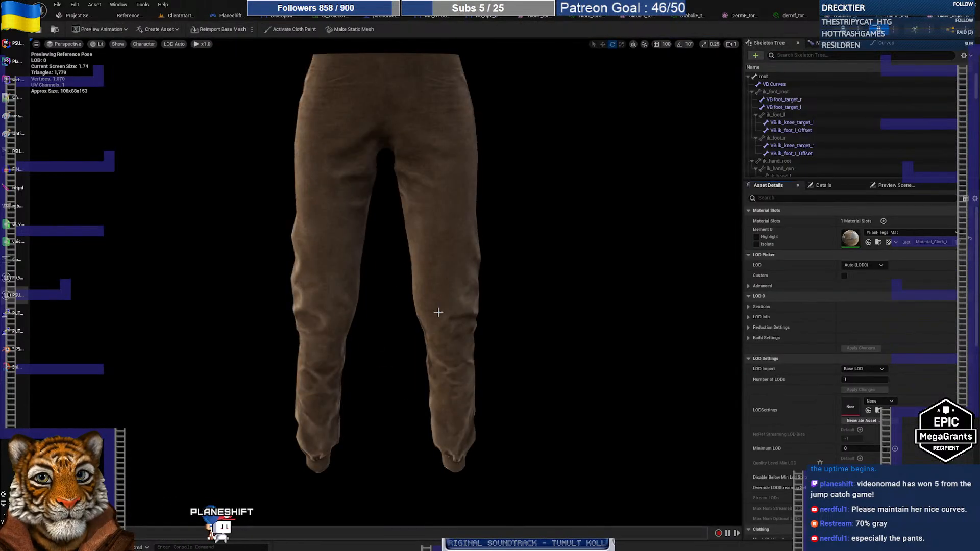
pyautogui.scroll(-3, 429, 306)
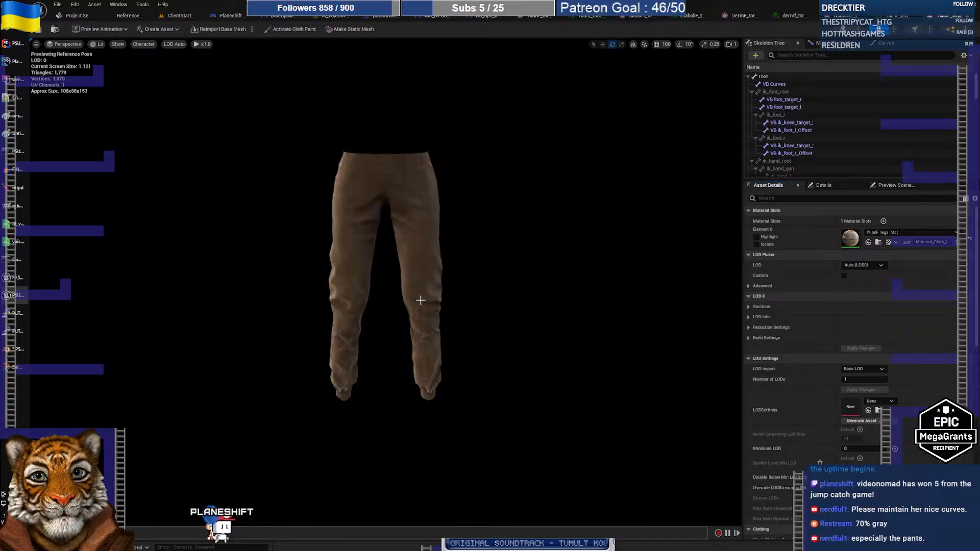
pyautogui.moveTo(414, 269); pyautogui.dragTo(403, 242, button='middle')
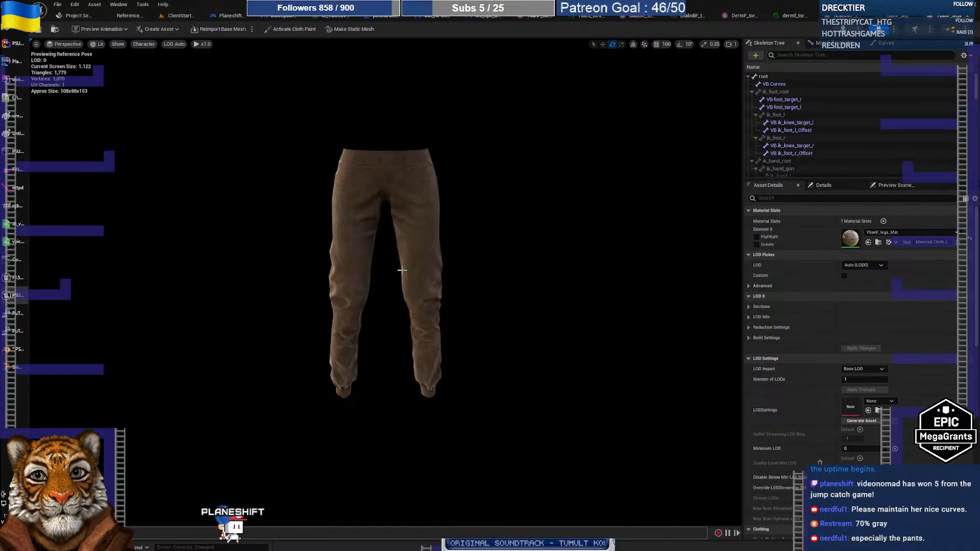
# Step: Rename the YlianF_legs_plate_Mat material instance in the YlianF Material folder to YlianF_arms_plate_Mat
pyautogui.click(179, 15)
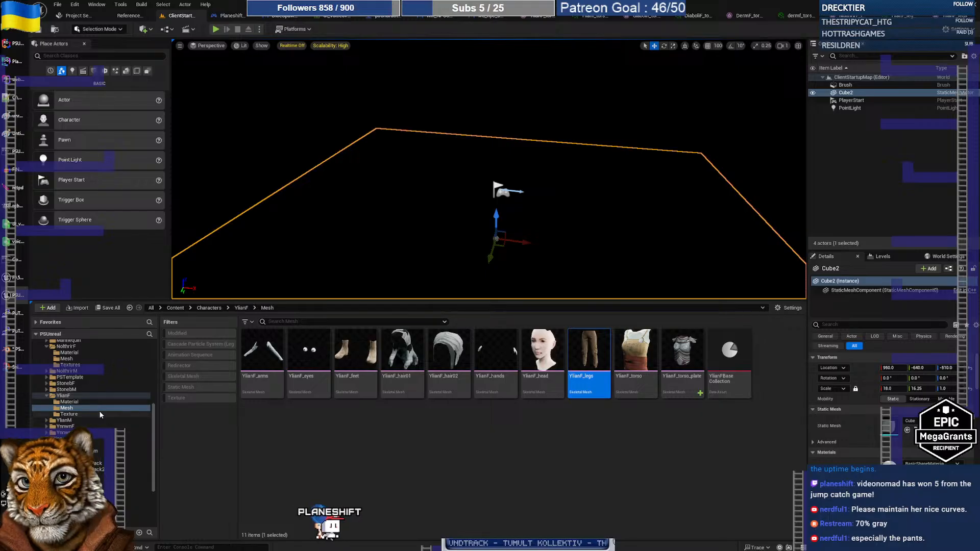
pyautogui.click(76, 402)
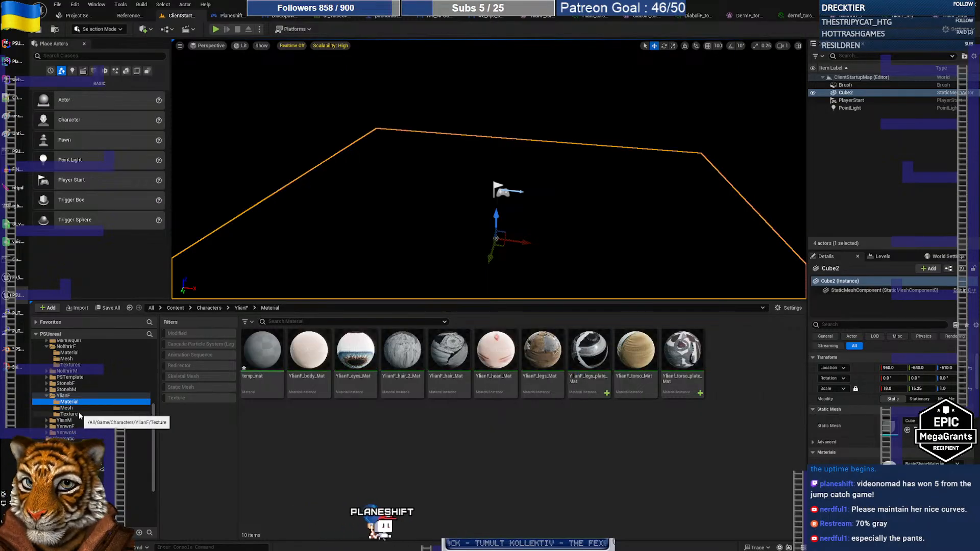
pyautogui.click(79, 413)
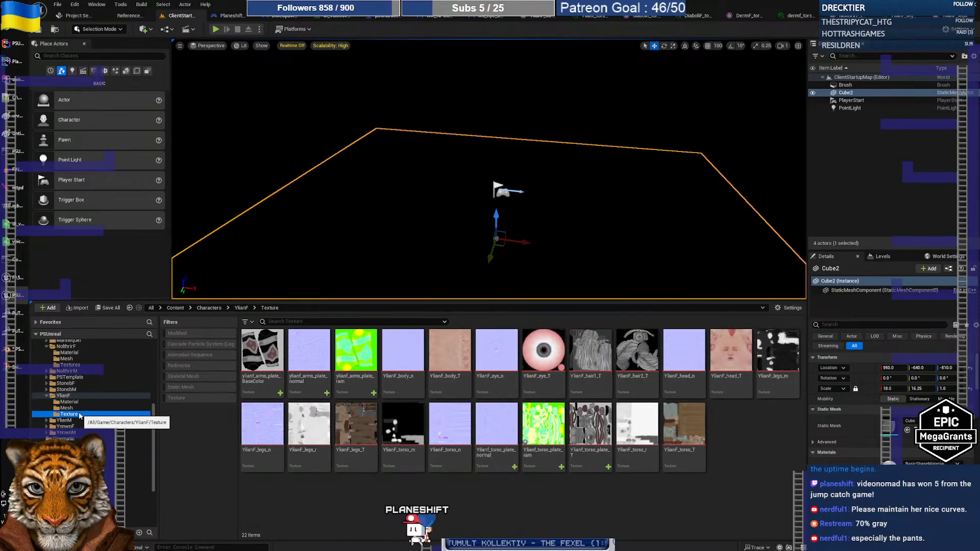
pyautogui.click(78, 403)
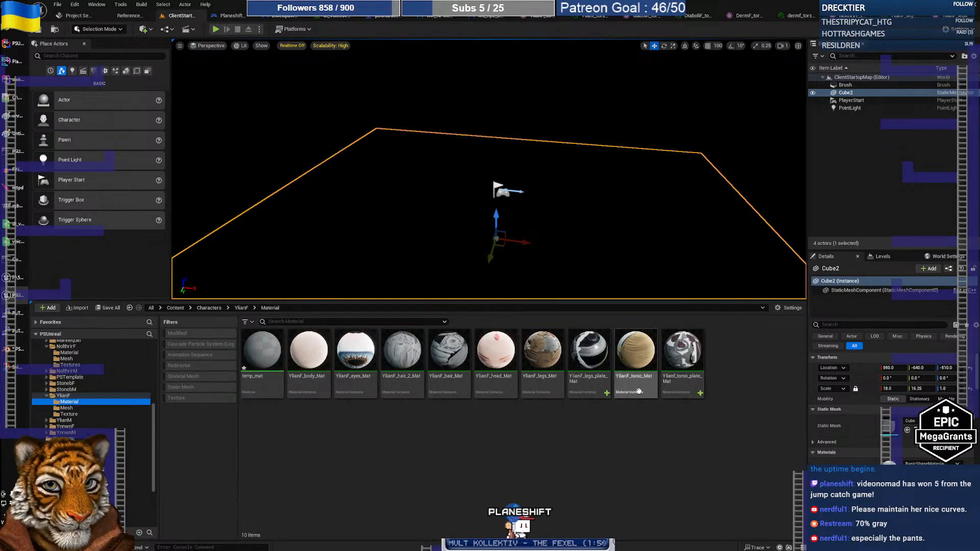
pyautogui.click(586, 386)
pyautogui.press('F2')
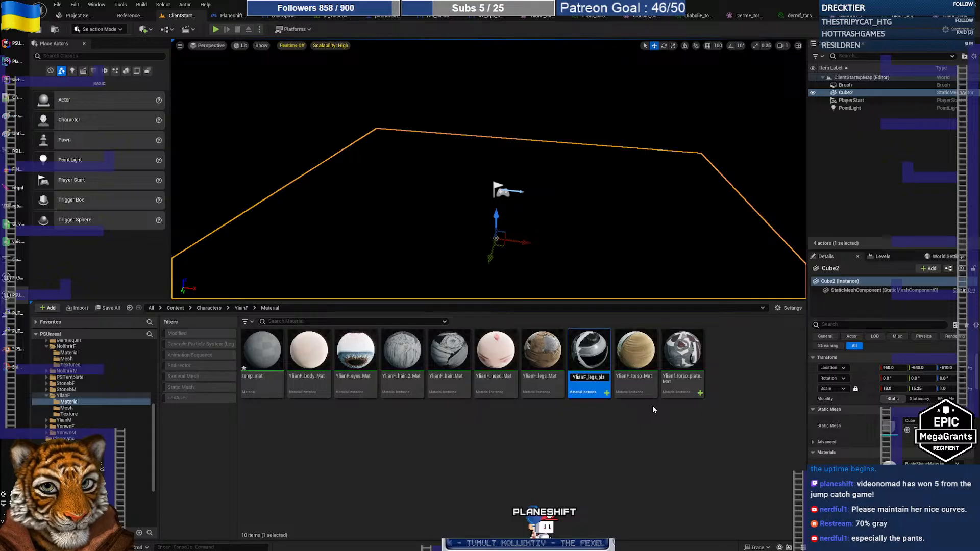
pyautogui.press('Right')
pyautogui.press('Right')
pyautogui.hotkey('shift', 'Right')
pyautogui.hotkey('shift', 'Right')
pyautogui.hotkey('shift', 'Right')
pyautogui.hotkey('shift', 'Right')
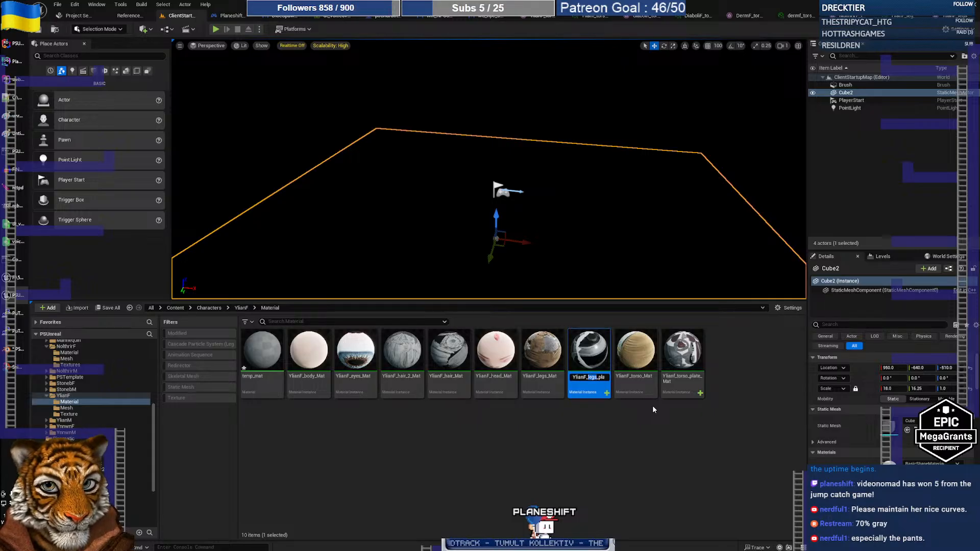
pyautogui.write('arms')
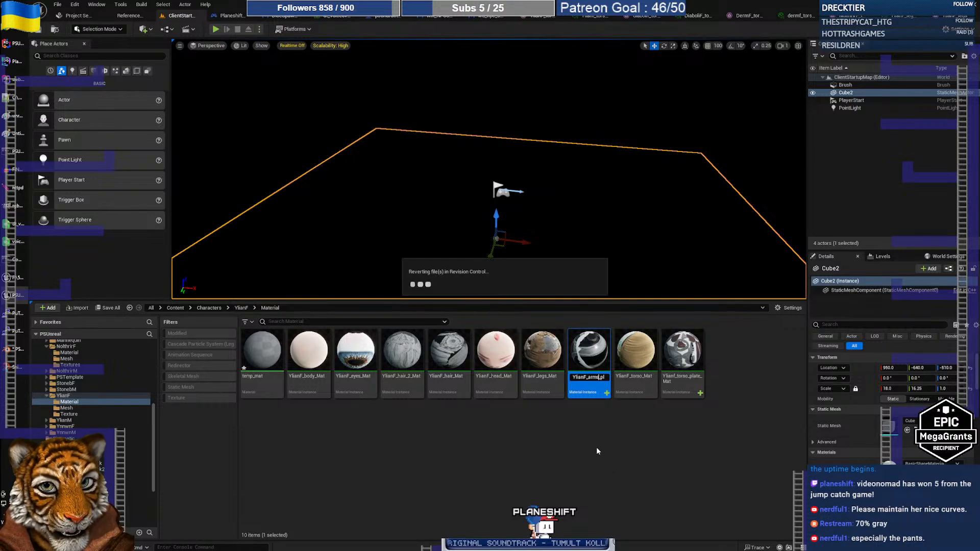
pyautogui.press('Return')
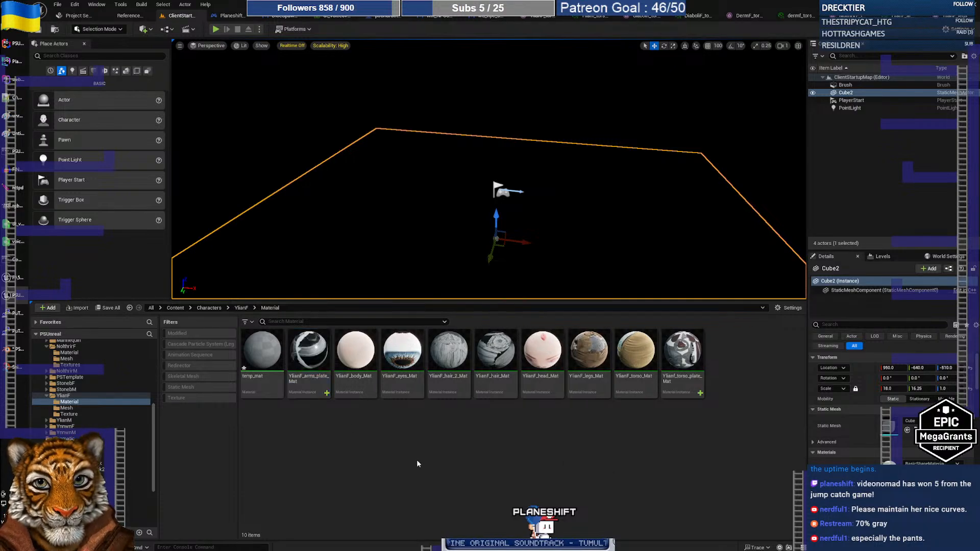
# Step: Open the YlianF_arms_plate_Mat material instance and check its textures on the preview sphere
pyautogui.doubleClick(309, 366)
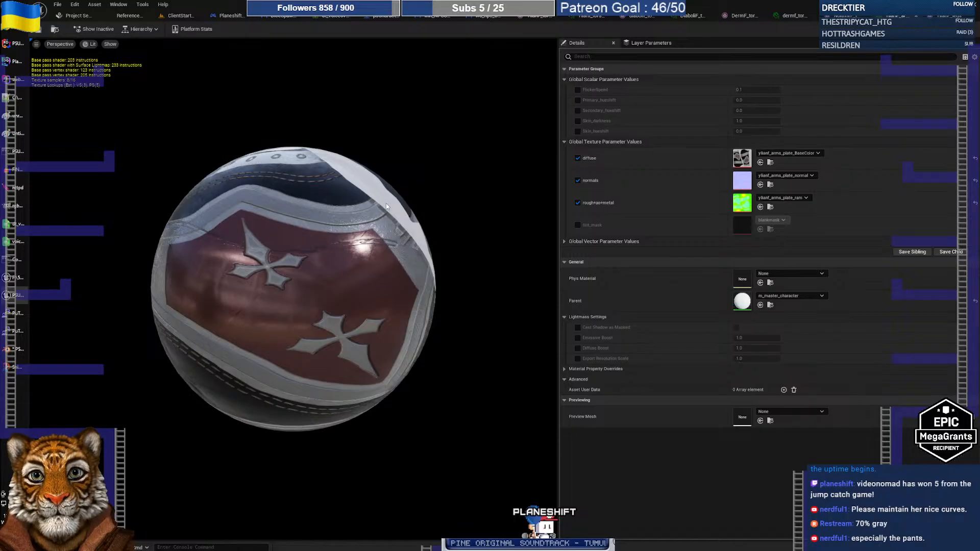
pyautogui.moveTo(386, 206); pyautogui.dragTo(406, 203)
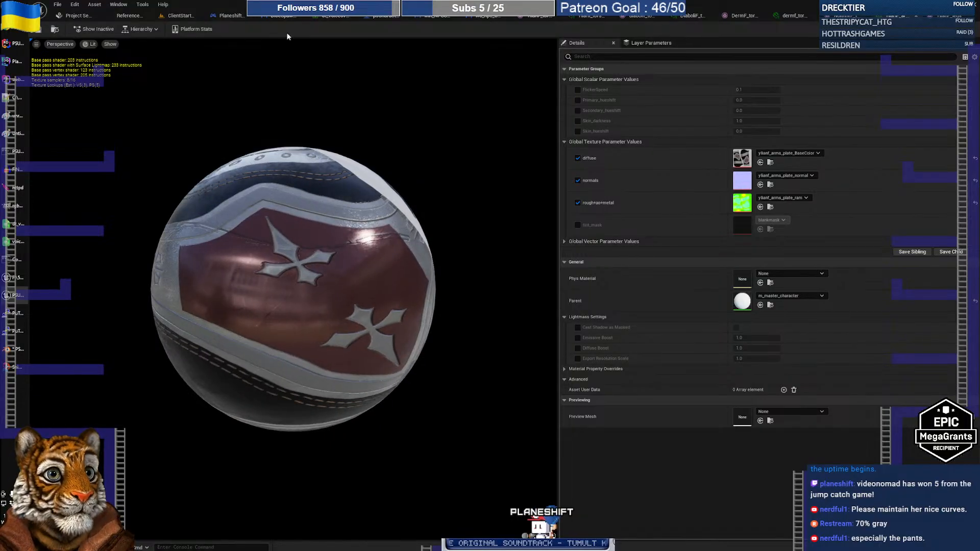
# Step: Open the YlianF_arms skeletal mesh from the YlianF Mesh folder and examine the sleeves from several angles
pyautogui.click(181, 17)
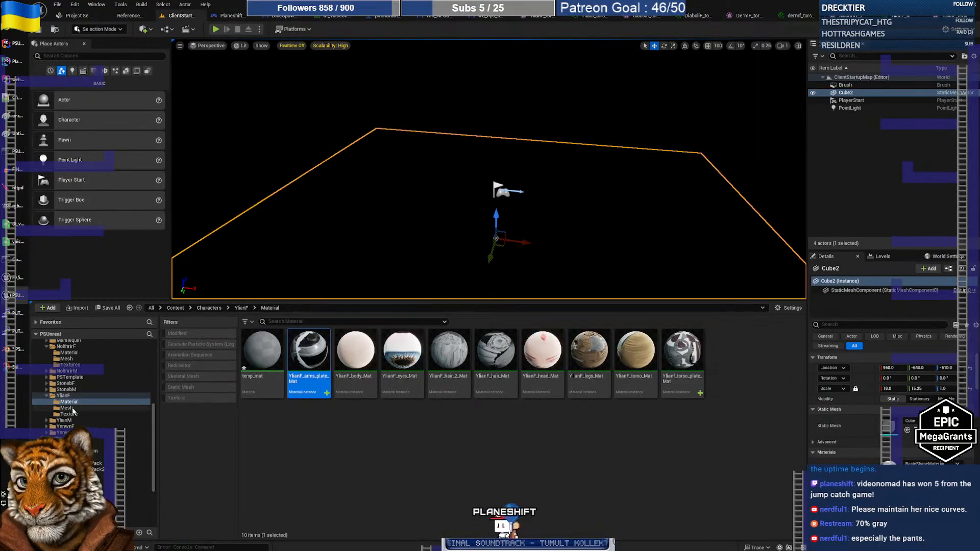
pyautogui.click(68, 408)
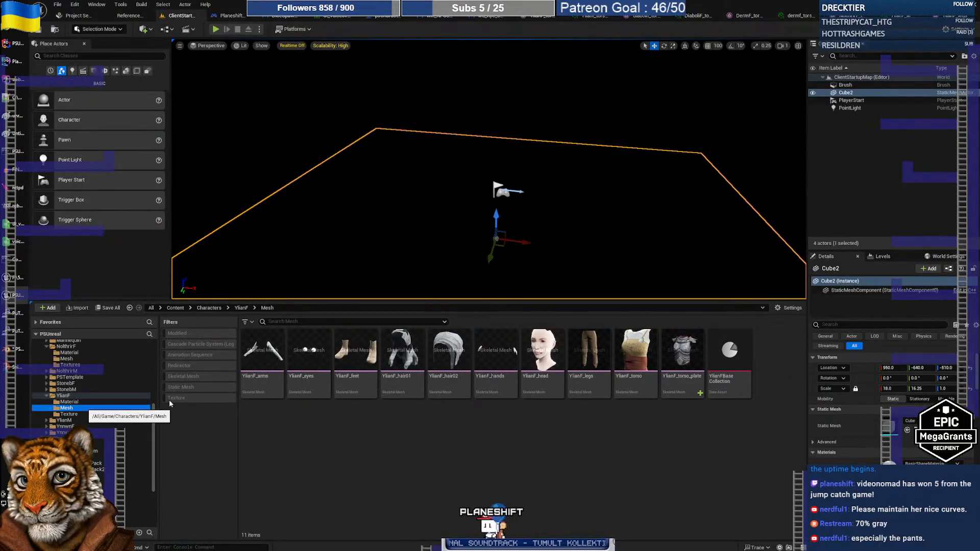
pyautogui.click(267, 350)
pyautogui.moveTo(267, 349); pyautogui.dragTo(423, 253)
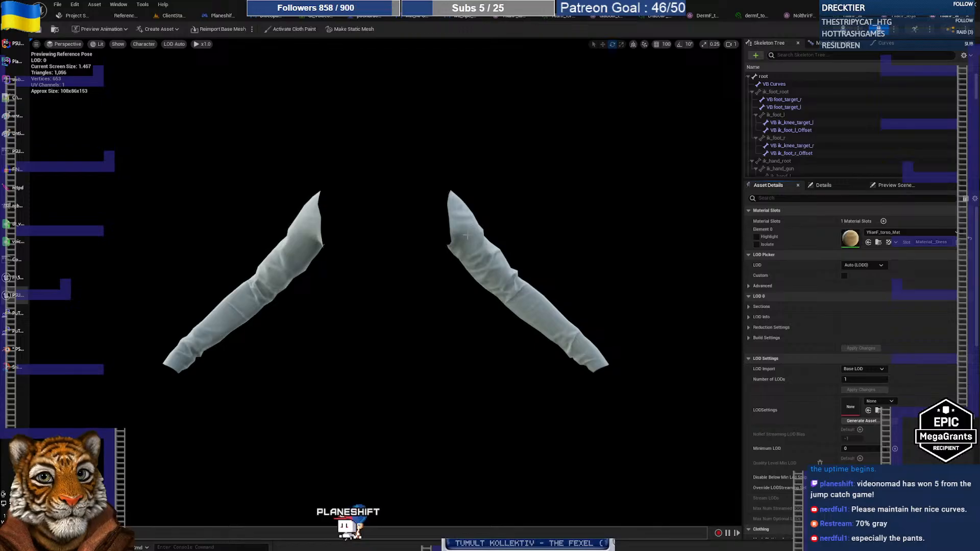
pyautogui.moveTo(467, 235); pyautogui.dragTo(439, 245)
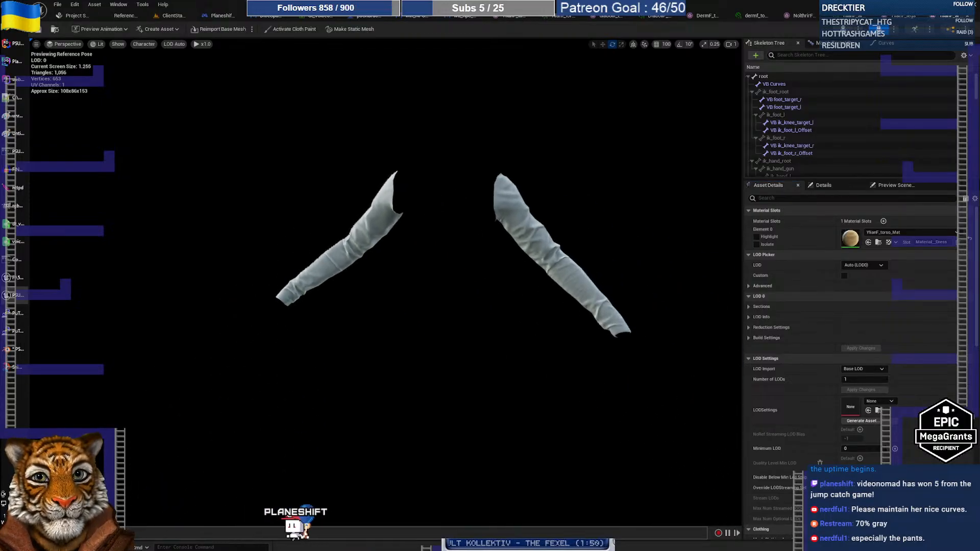
pyautogui.moveTo(388, 215); pyautogui.dragTo(389, 208)
# Step: Load the TestMap_2 level from the zTemp folder, saving the pending temp_mat and Ylianf_torso_plate_ram assets
pyautogui.click(173, 15)
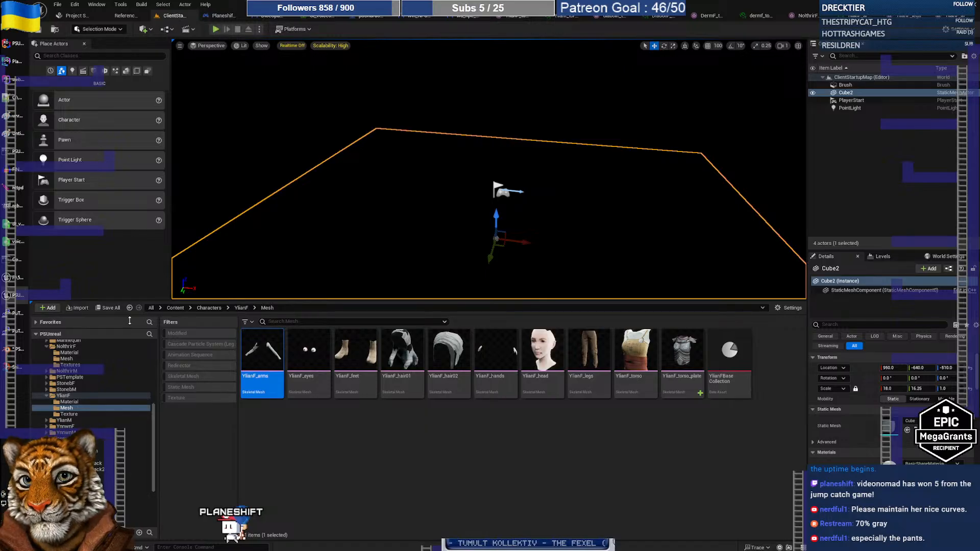
pyautogui.scroll(-5, 94, 464)
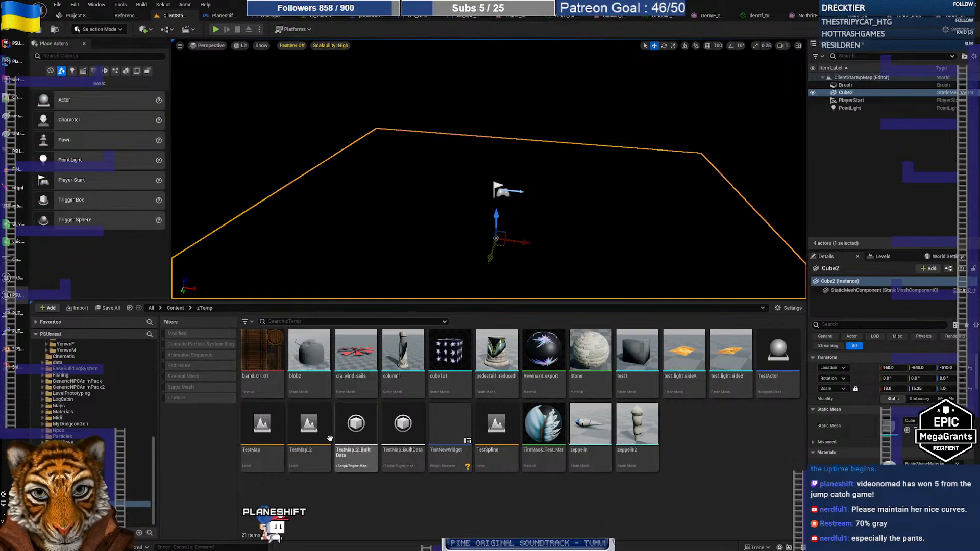
pyautogui.doubleClick(309, 434)
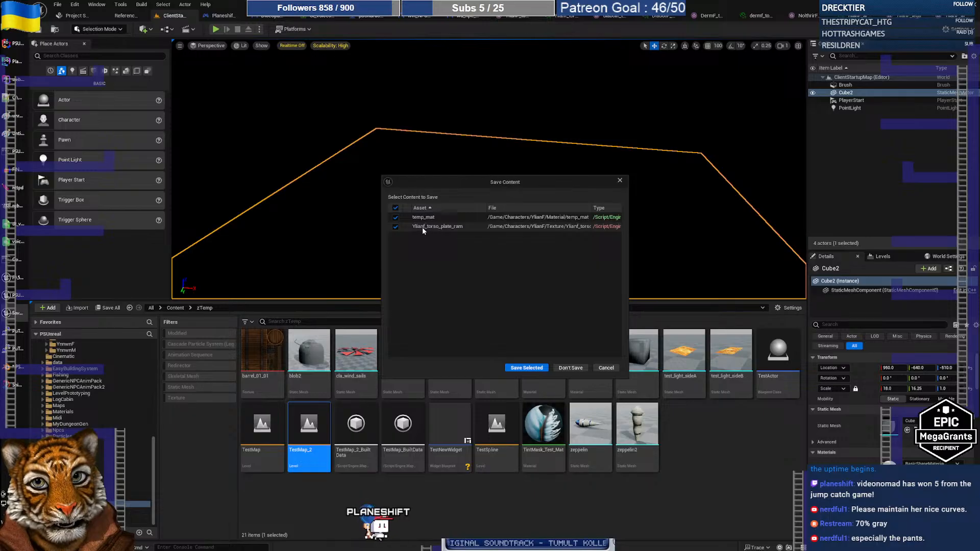
pyautogui.click(525, 368)
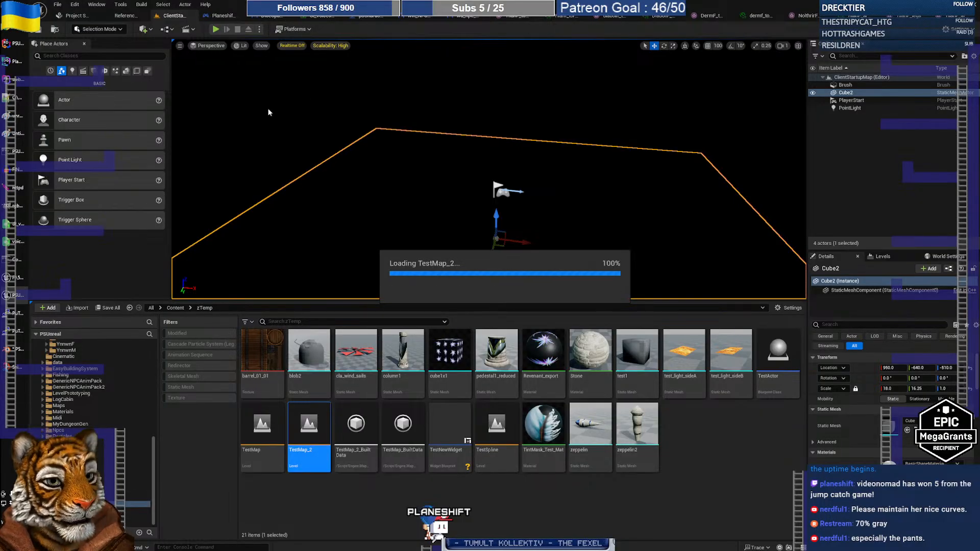
# Step: Switch to GIMP, show the grayscale red/green/blue layered sleeve texture and snip the cuff area with its faint wavy seam into Snip & Sketch
pyautogui.click(14, 208)
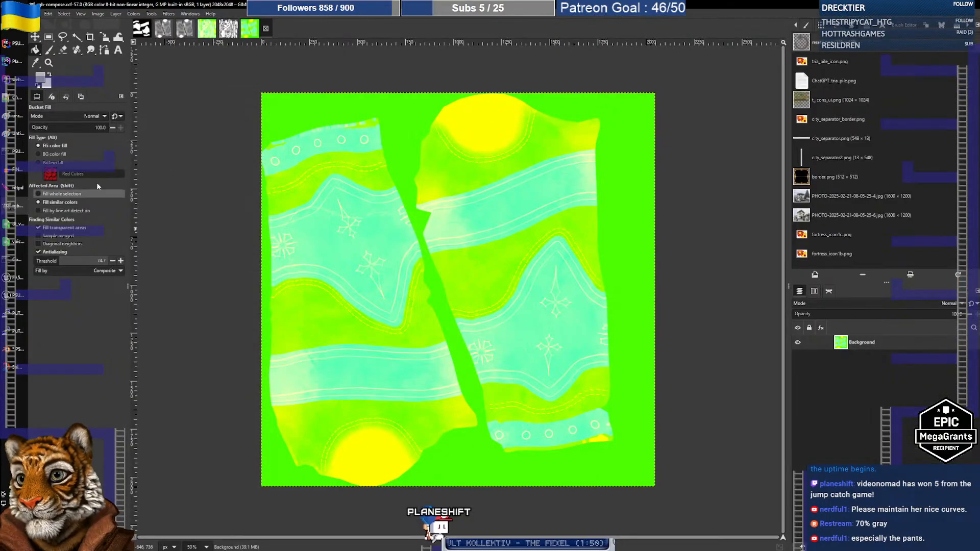
pyautogui.click(179, 33)
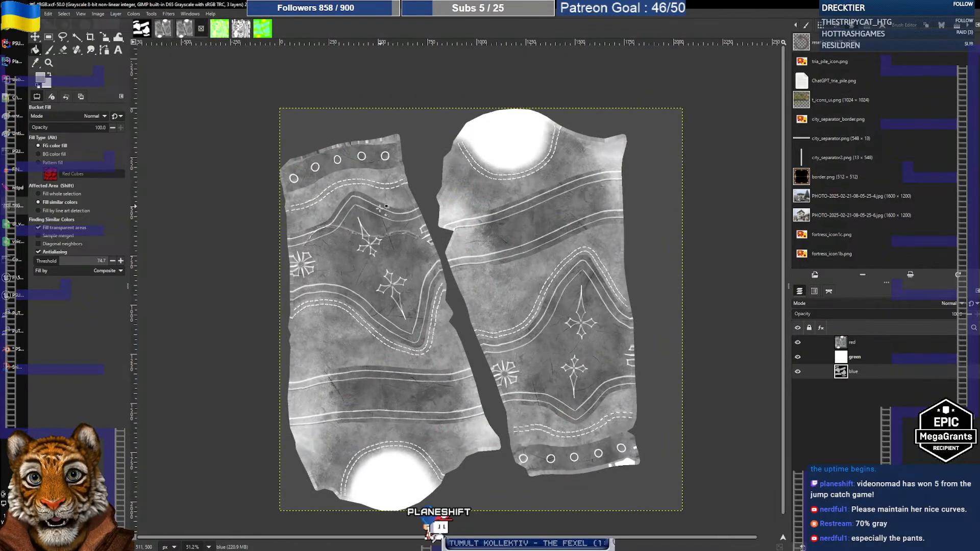
pyautogui.keyDown('ctrl'); pyautogui.scroll(5, 353, 225); pyautogui.keyUp('ctrl')
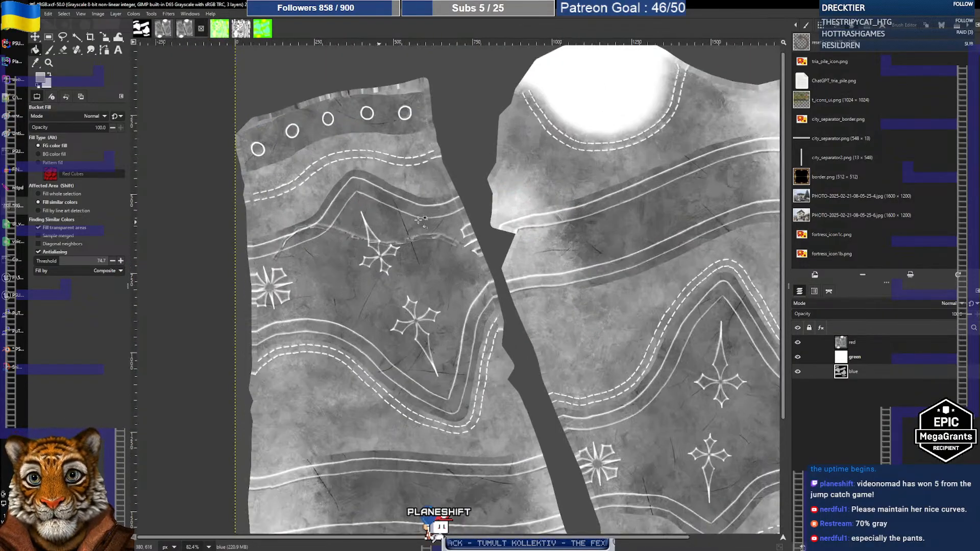
pyautogui.press('super+shift+s')
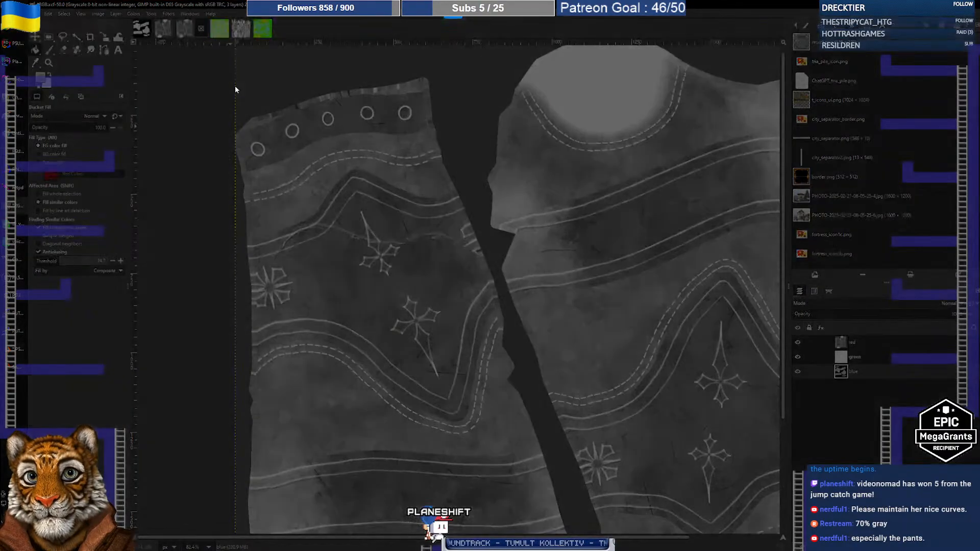
pyautogui.moveTo(234, 86); pyautogui.dragTo(494, 317)
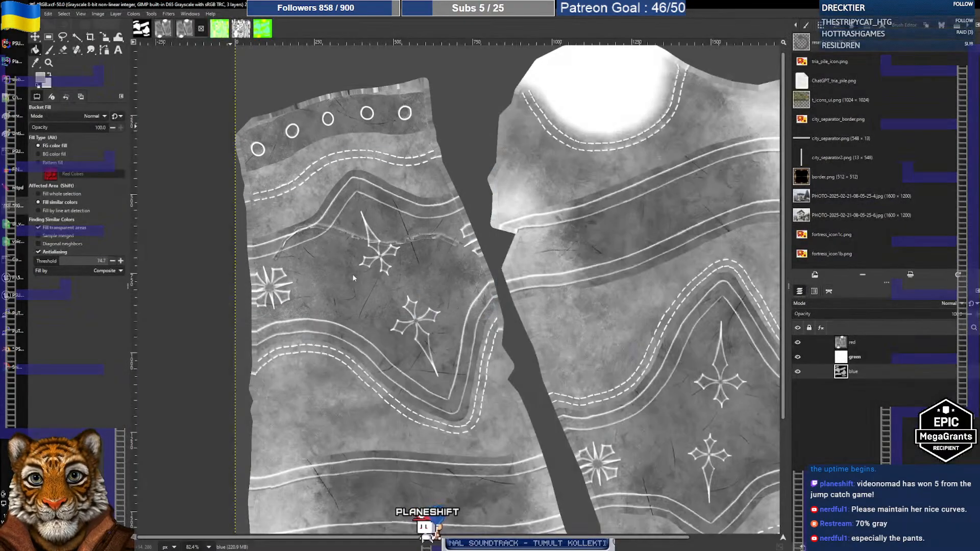
pyautogui.click(894, 452)
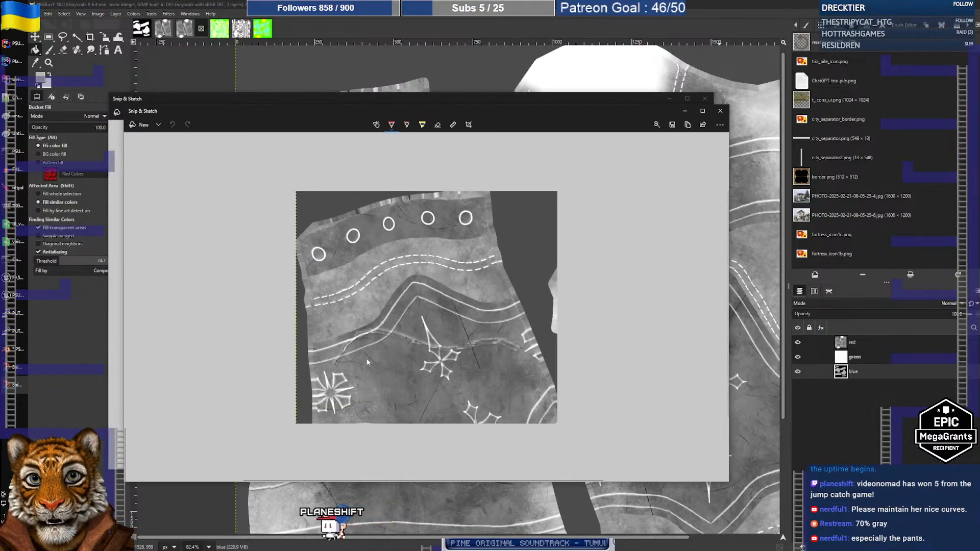
# Step: Trace the faint wavy seam across the snipped sleeve pattern with a red pen stroke, then return to GIMP
pyautogui.moveTo(405, 357); pyautogui.dragTo(418, 355)
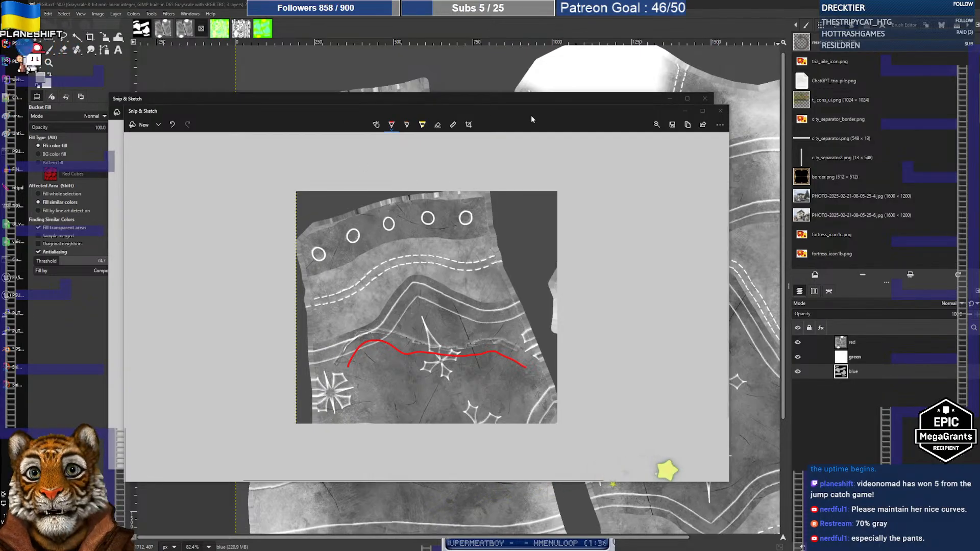
pyautogui.moveTo(517, 110); pyautogui.dragTo(551, 136)
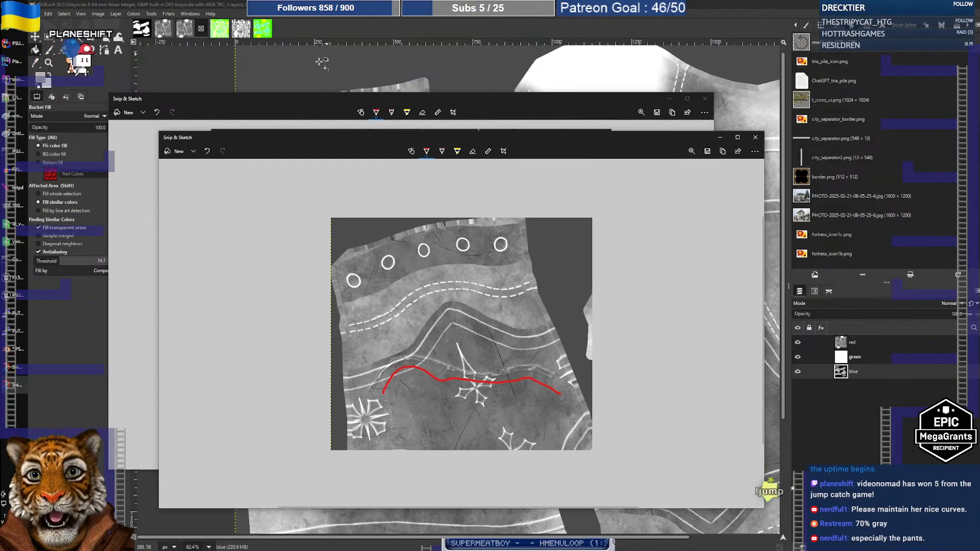
pyautogui.click(311, 8)
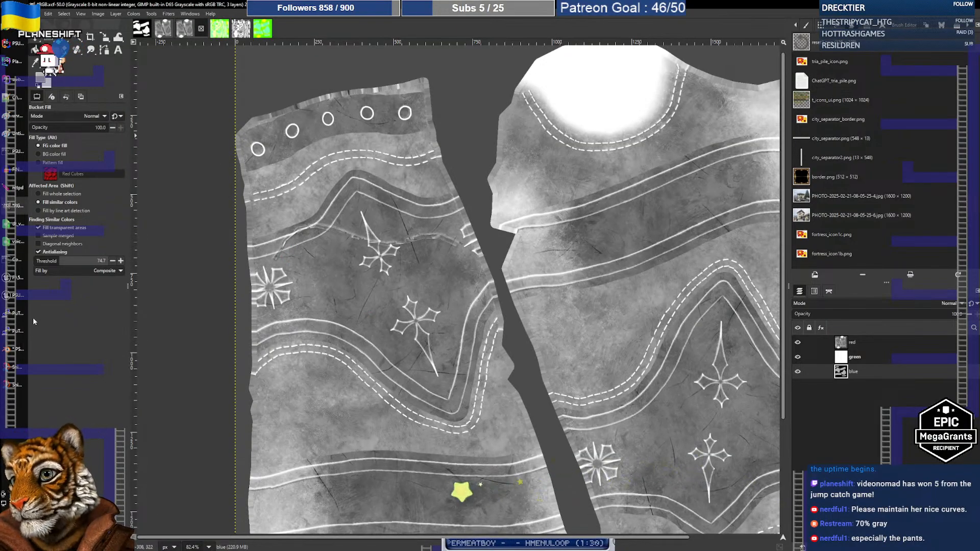
# Step: Switch to Unreal Engine and place ylianfCharacter from the Blueprints folder on the stone floor of TestMap_2
pyautogui.click(17, 300)
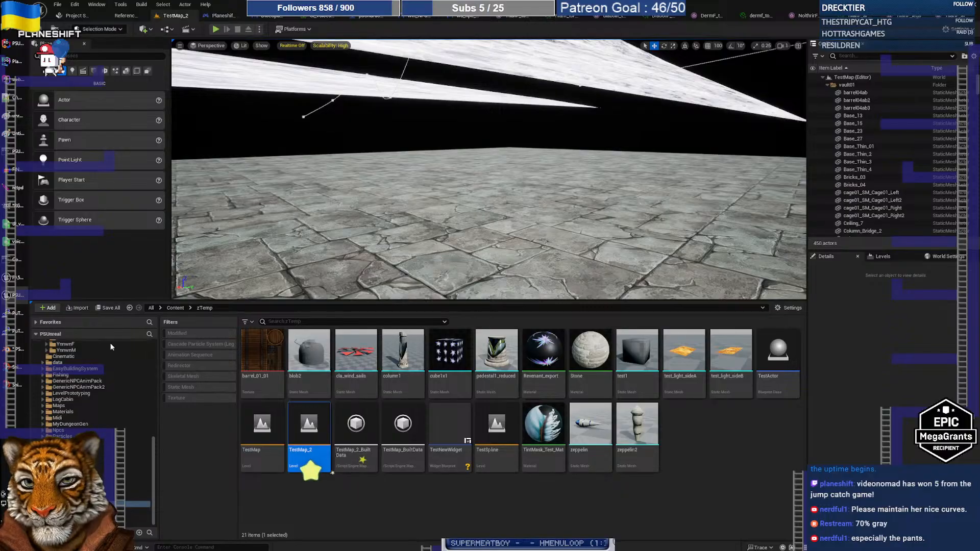
pyautogui.moveTo(154, 418); pyautogui.dragTo(153, 335)
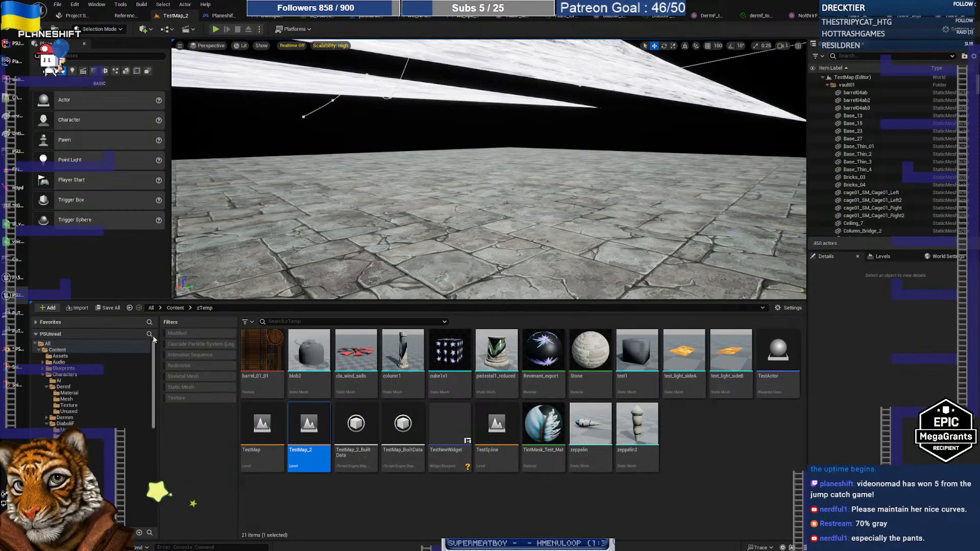
pyautogui.click(63, 368)
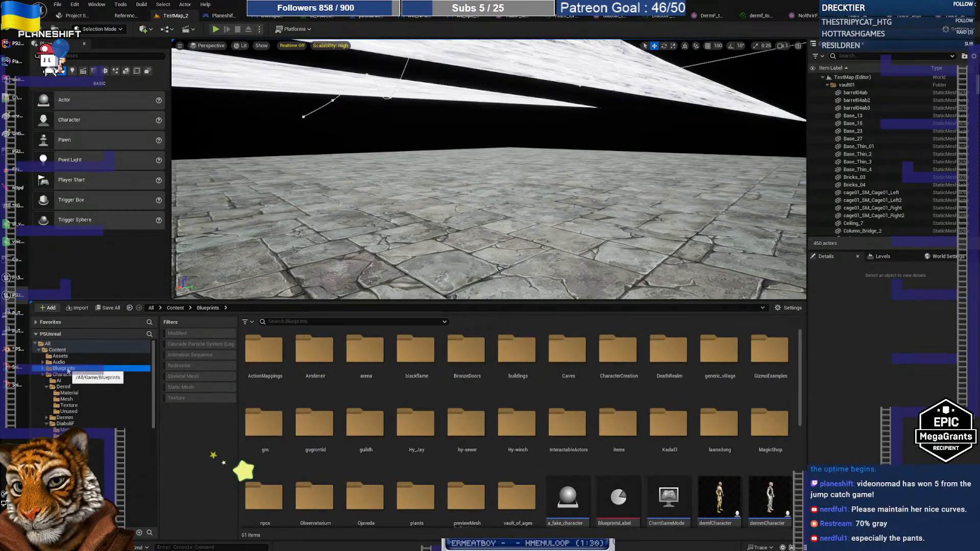
pyautogui.scroll(-2, 561, 388)
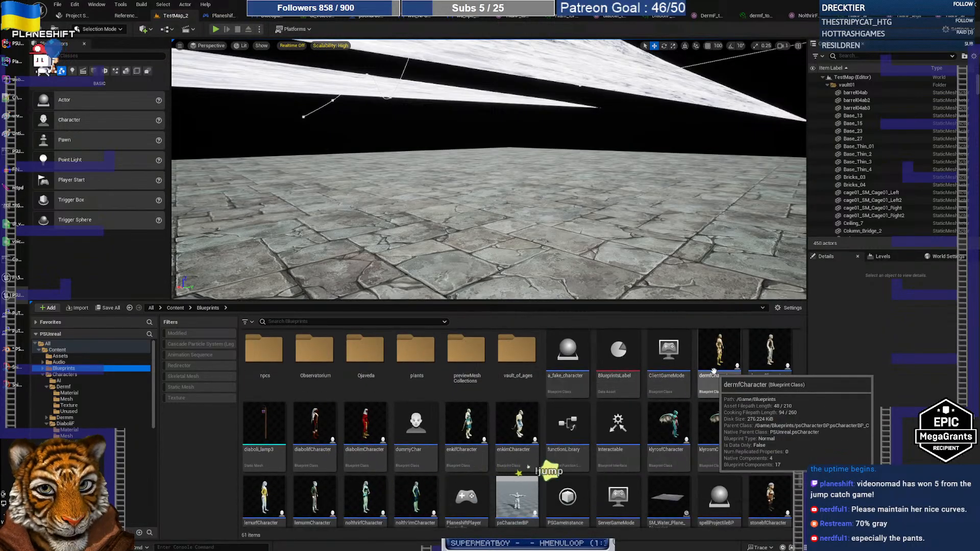
pyautogui.scroll(-1, 393, 385)
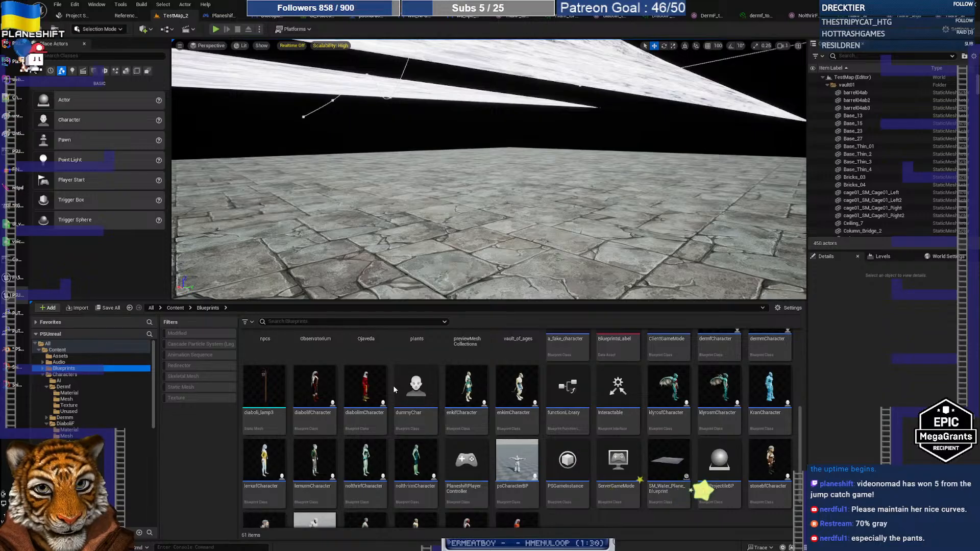
pyautogui.scroll(-2, 394, 384)
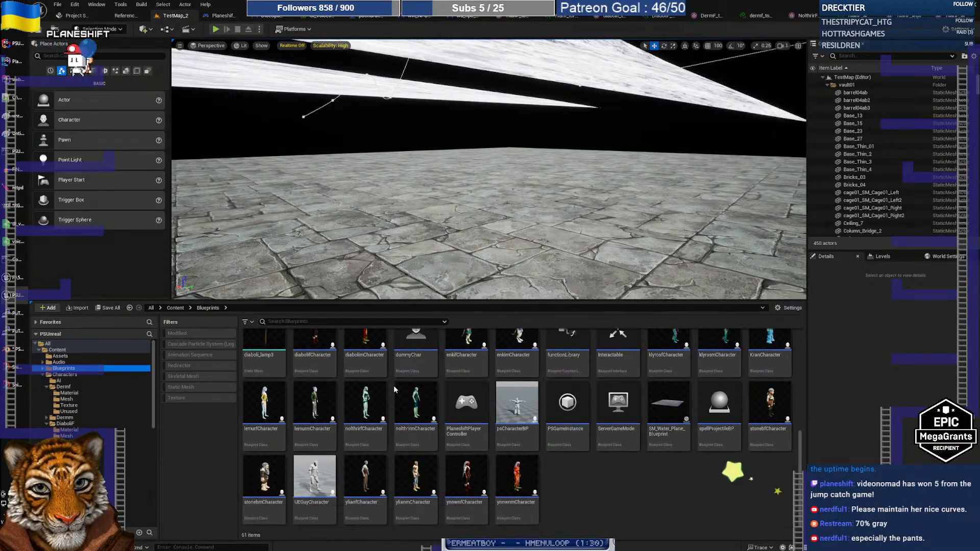
pyautogui.moveTo(365, 477); pyautogui.dragTo(430, 224)
pyautogui.moveTo(430, 224); pyautogui.dragTo(672, 237, button='right')
pyautogui.press('a')
pyautogui.press('w')
pyautogui.press('s')
# Step: Hide the wall actors from Wall_Bottom_Decor_01 through Wall_Preset_18 in the level
pyautogui.click(868, 204)
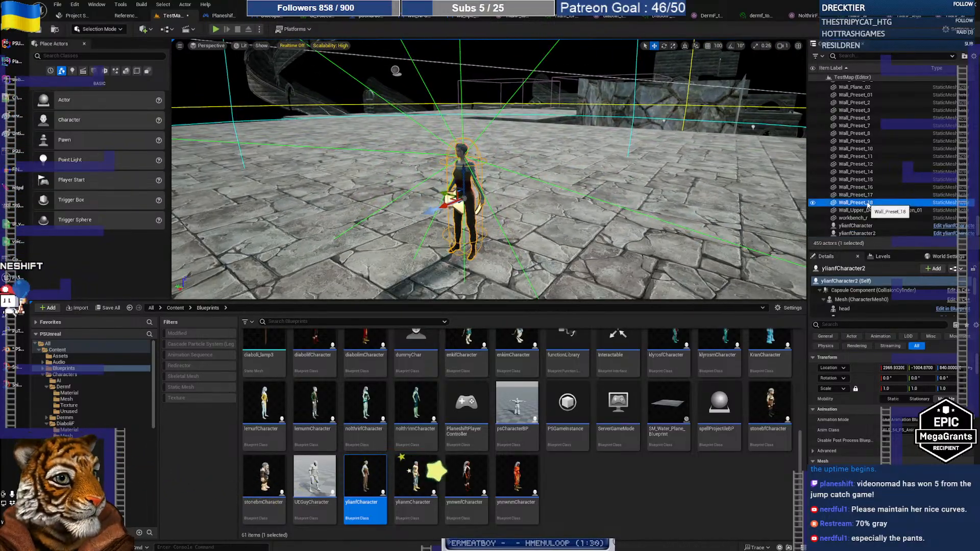
pyautogui.scroll(10, 868, 199)
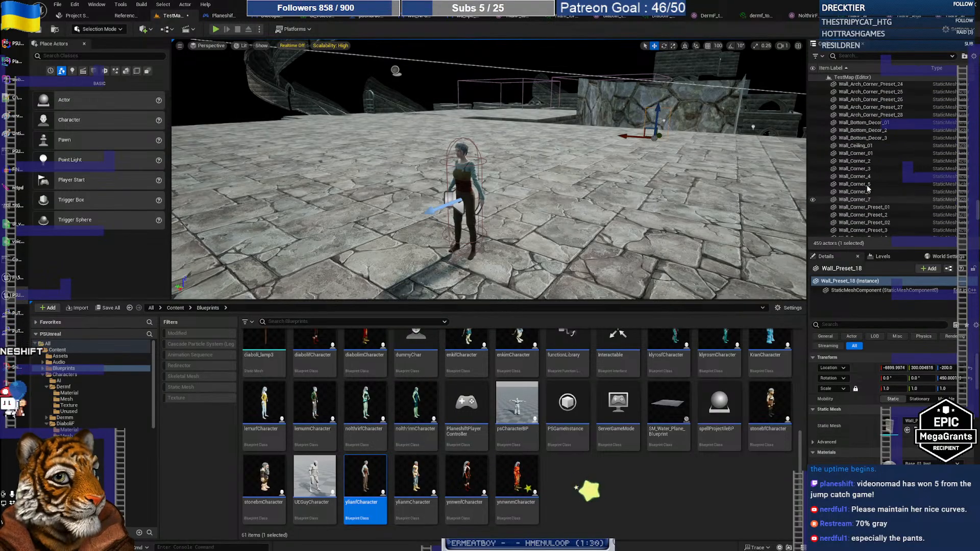
pyautogui.keyDown('shift'); pyautogui.click(862, 122); pyautogui.keyUp('shift')
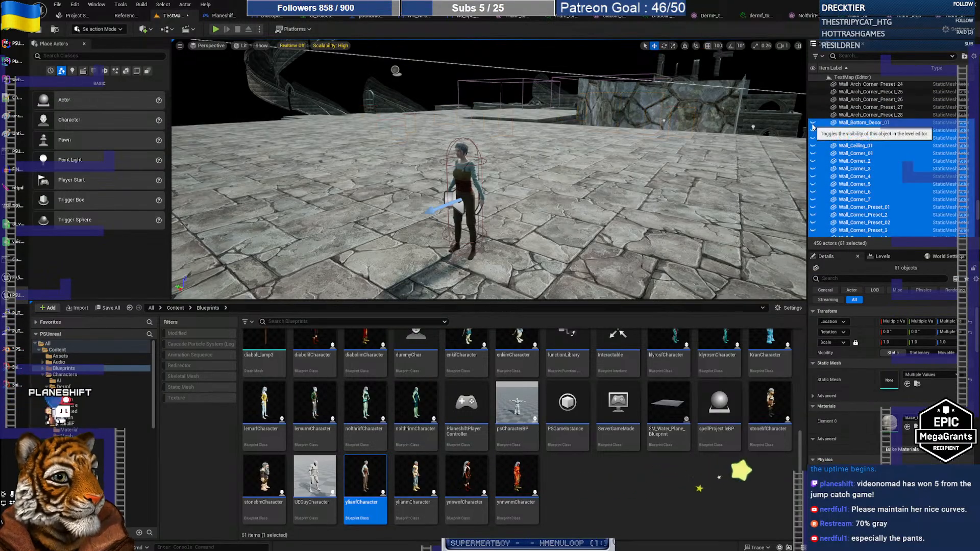
pyautogui.scroll(5, 847, 163)
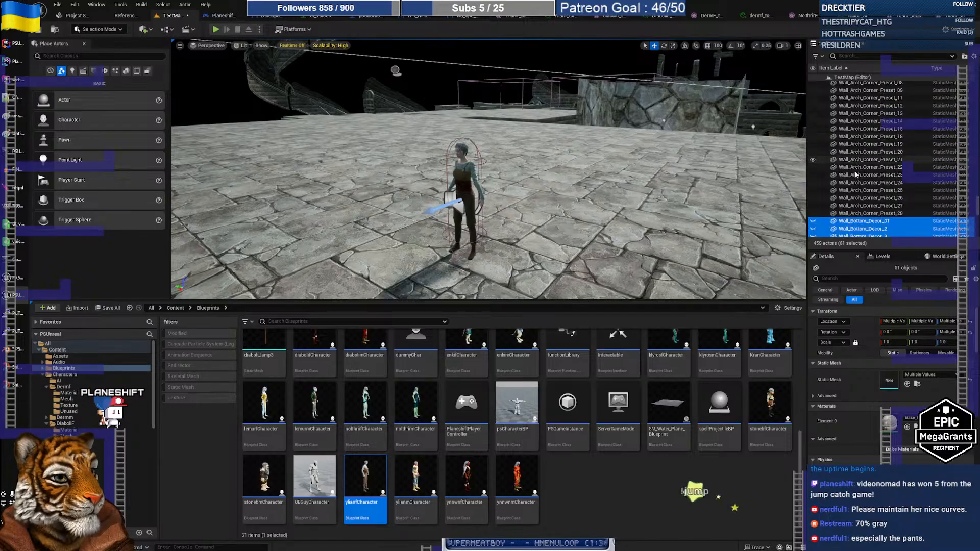
# Step: Hide the wall arch actors from Wall_Arch_06_Decorated through Wall_Arch_Corner_Preset_28
pyautogui.click(861, 213)
pyautogui.scroll(7, 861, 201)
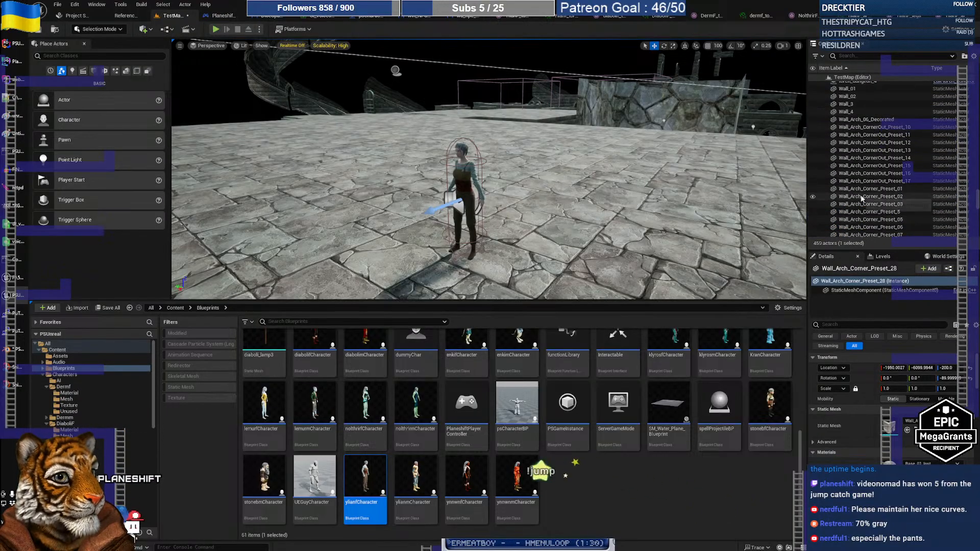
pyautogui.scroll(5, 861, 199)
pyautogui.keyDown('shift'); pyautogui.click(862, 218); pyautogui.keyUp('shift')
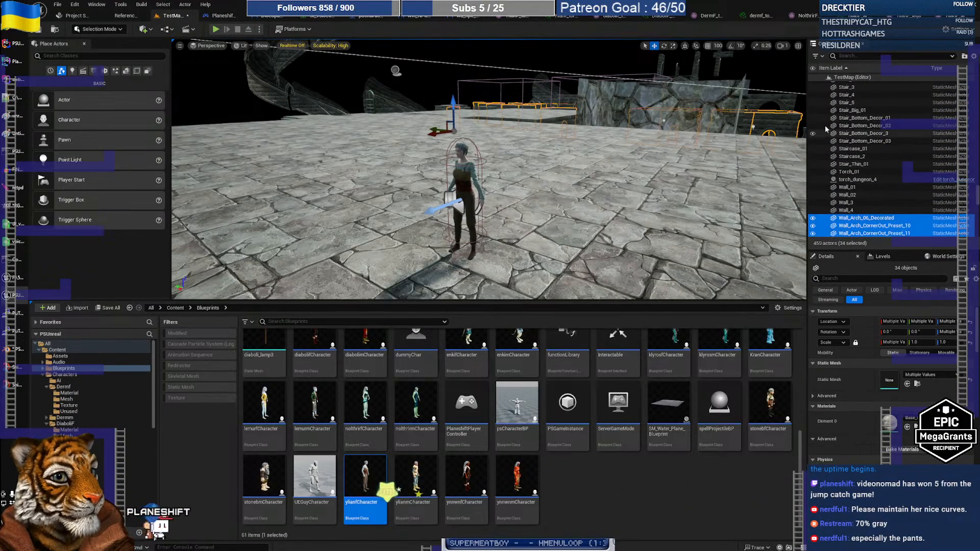
pyautogui.click(812, 225)
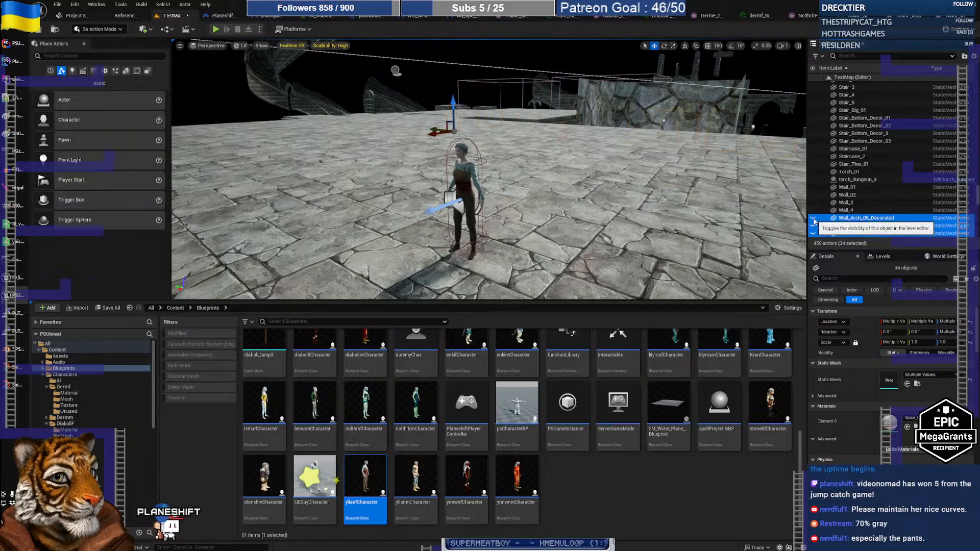
# Step: Try hiding all actors from am-tavern-item_crate_002 through Wall_4, then show them again
pyautogui.click(574, 164)
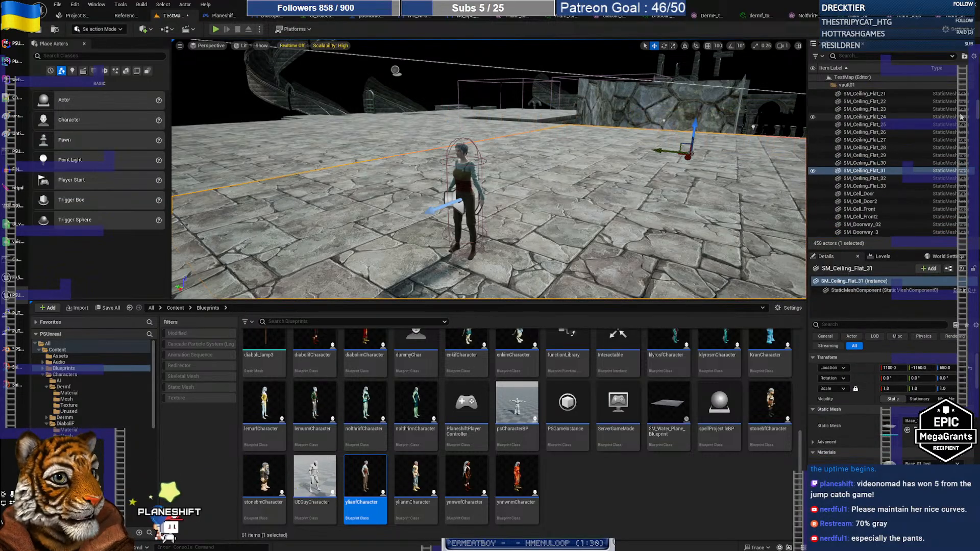
pyautogui.moveTo(976, 115); pyautogui.dragTo(975, 75)
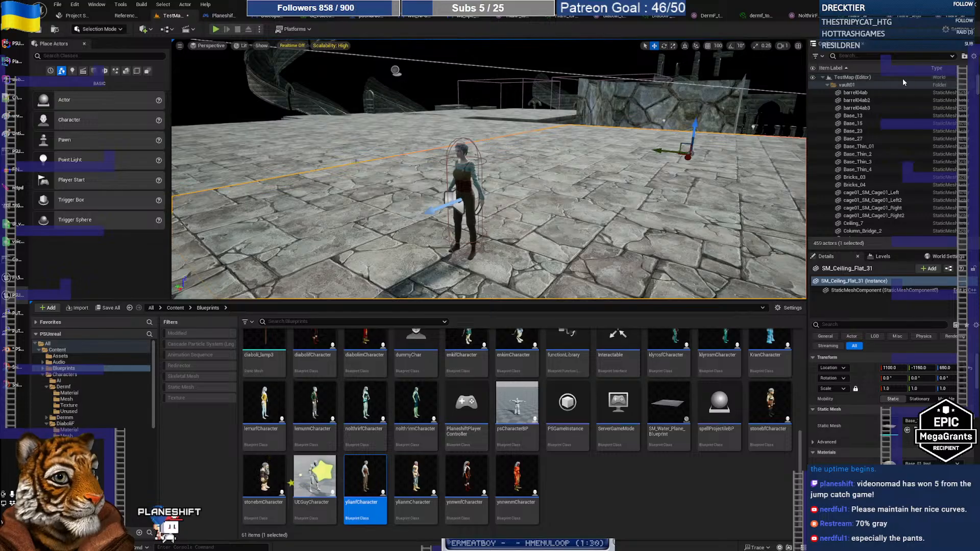
pyautogui.click(827, 85)
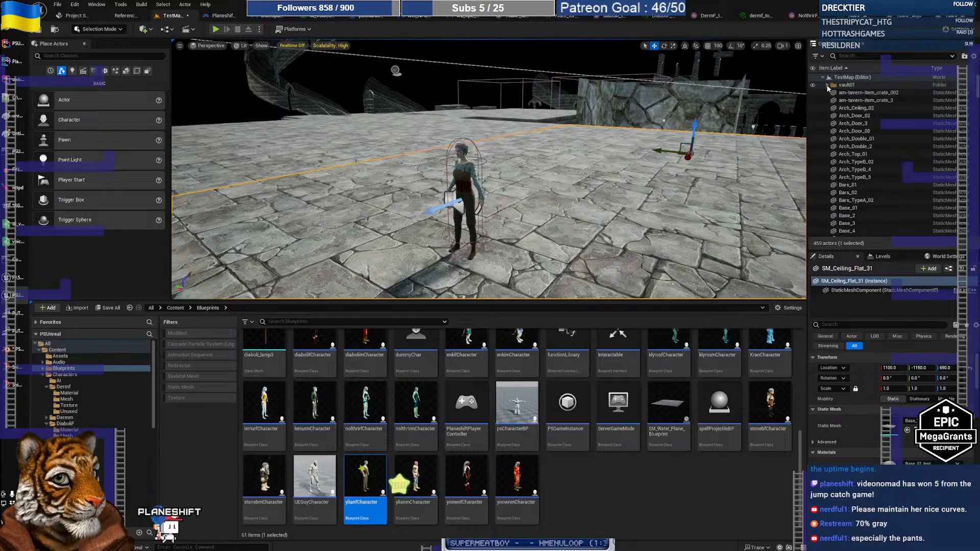
pyautogui.click(867, 93)
pyautogui.moveTo(977, 91); pyautogui.dragTo(964, 187)
pyautogui.scroll(3, 868, 153)
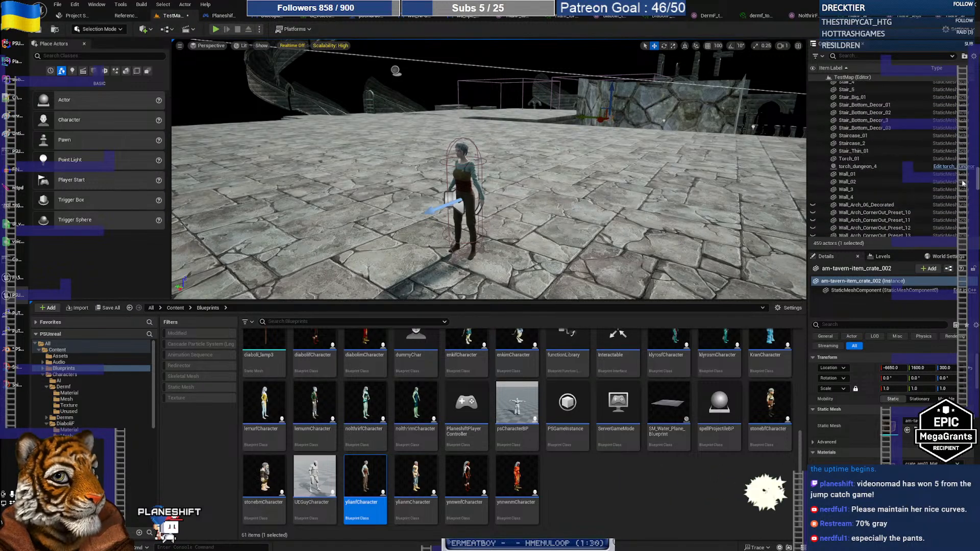
pyautogui.keyDown('shift'); pyautogui.click(847, 197); pyautogui.keyUp('shift')
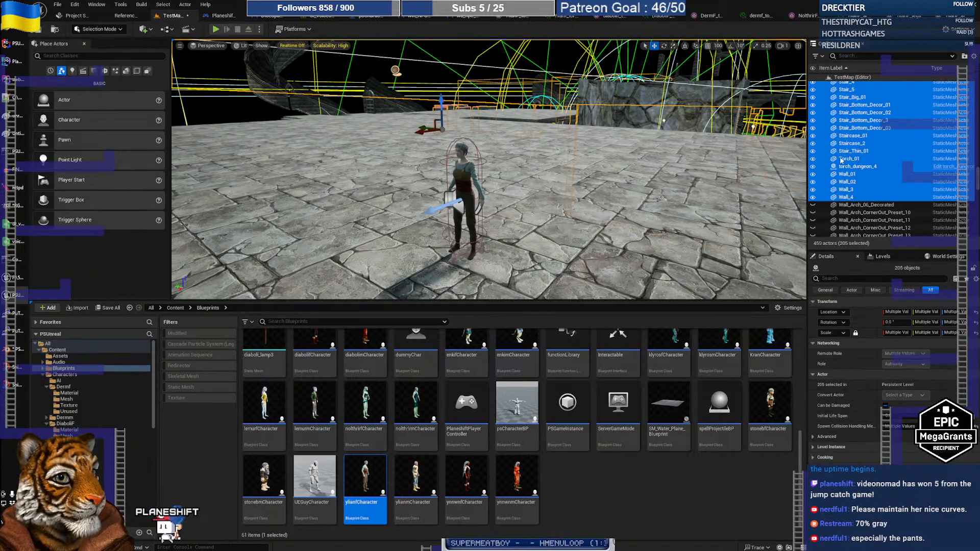
pyautogui.click(813, 136)
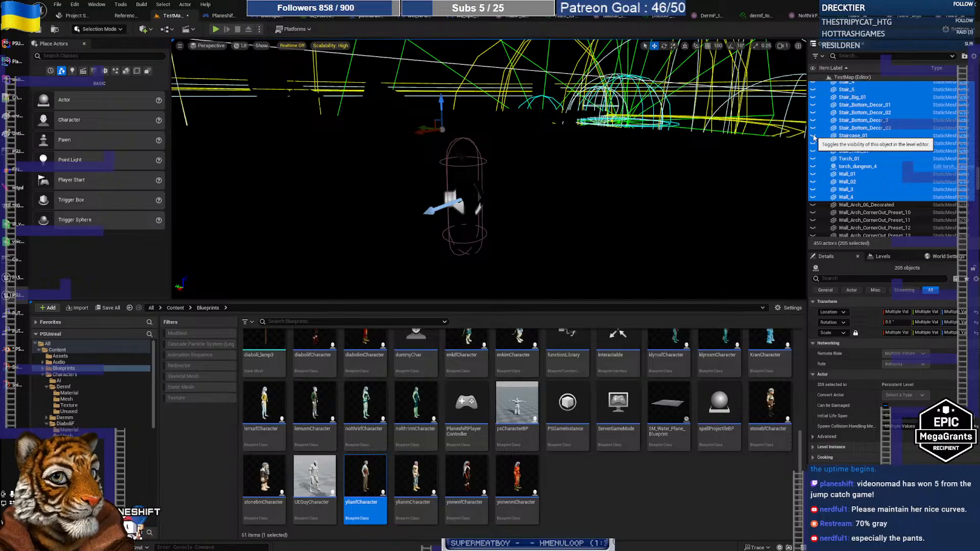
pyautogui.click(814, 137)
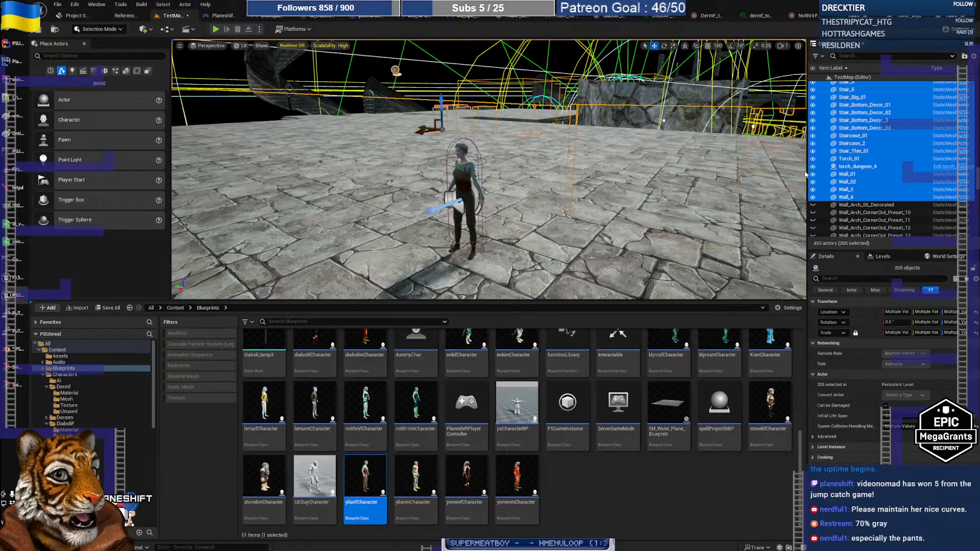
# Step: Identify the stone floor's actor in the level and check the neighbouring SM_Ceiling_Flat_30
pyautogui.click(888, 140)
pyautogui.click(649, 181)
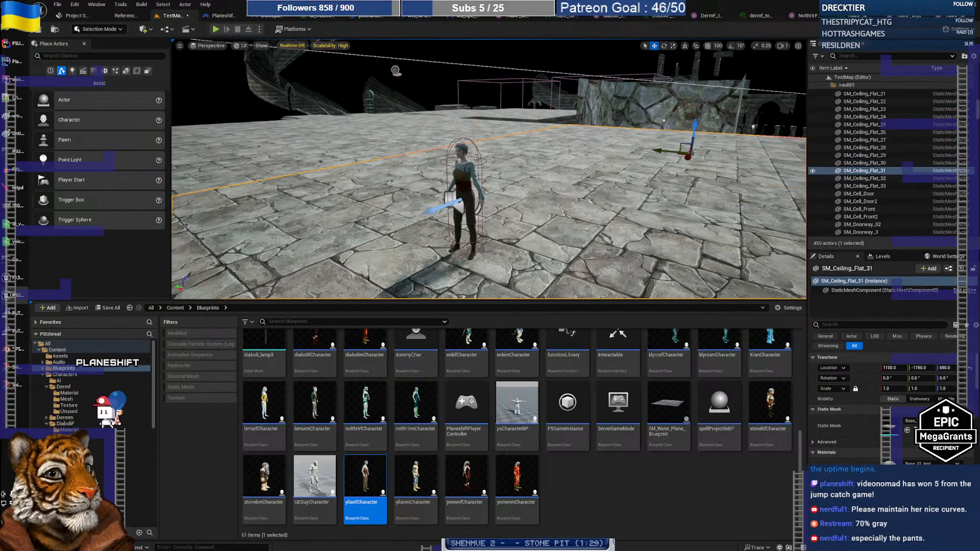
pyautogui.click(891, 164)
pyautogui.scroll(10, 890, 163)
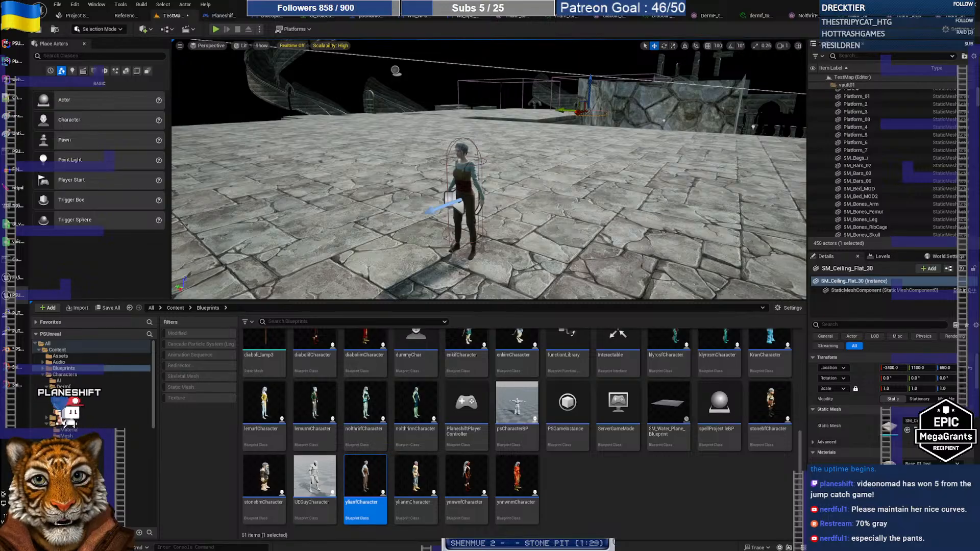
# Step: Examine the placed ylianfCharacter's outfit from behind, both close up and from farther away
pyautogui.moveTo(488, 170); pyautogui.dragTo(309, 153, button='right')
pyautogui.press('w')
pyautogui.press('s')
pyautogui.press('s')
pyautogui.press('d')
pyautogui.press('w')
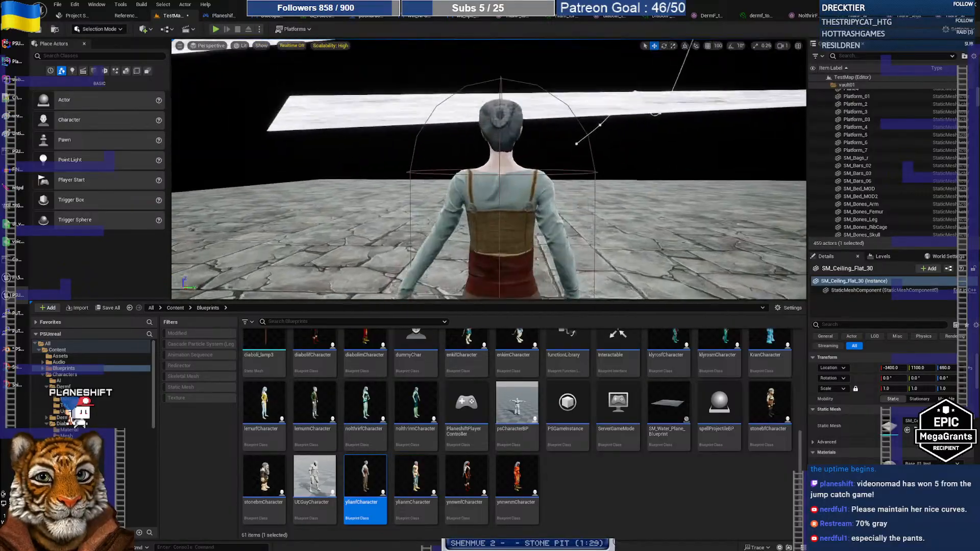
pyautogui.press('s')
pyautogui.moveTo(485, 115); pyautogui.dragTo(485, 116, button='right')
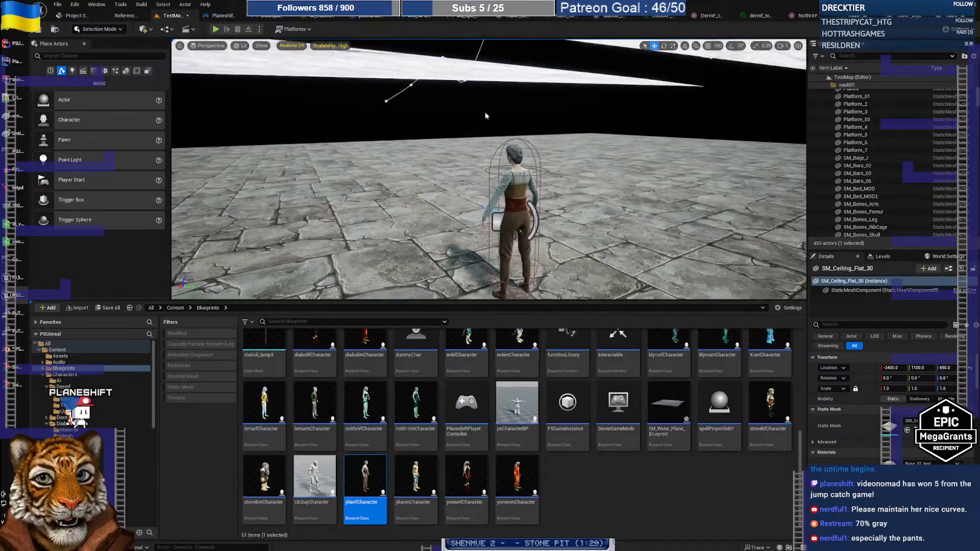
# Step: Hide the RiverSplineActor that hangs above the stone floor
pyautogui.click(485, 115)
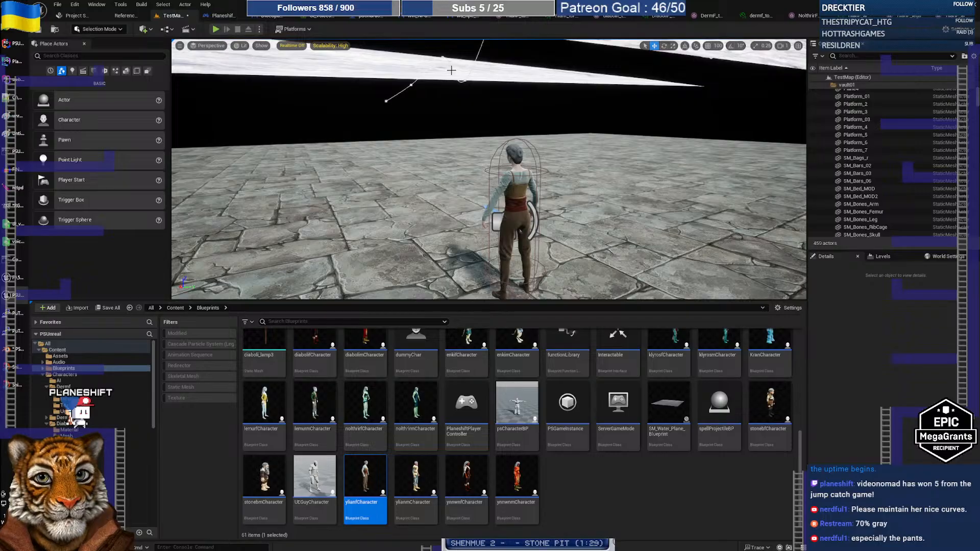
pyautogui.click(456, 90)
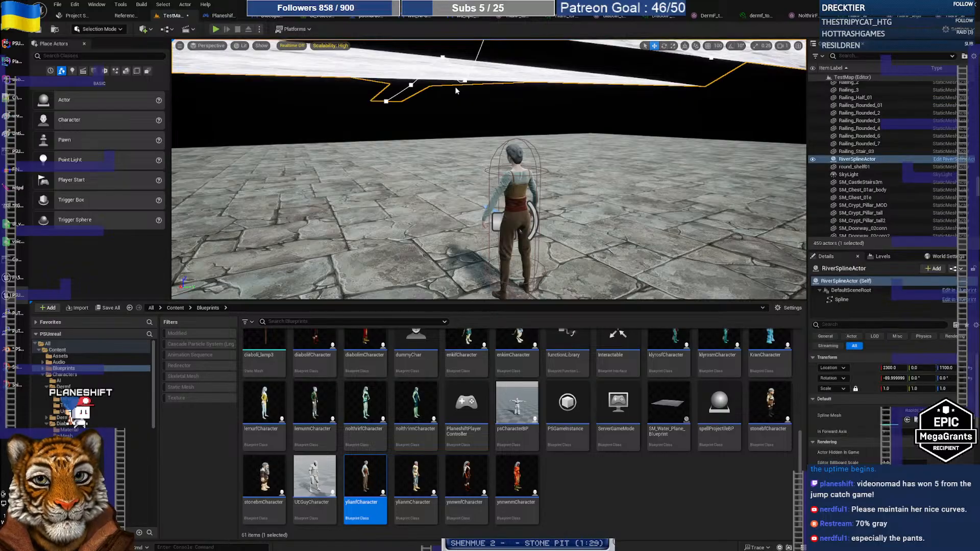
pyautogui.press('h')
# Step: Rotate ylianfCharacter2 about its vertical axis to about -171.5° so its front faces the camera
pyautogui.click(509, 245)
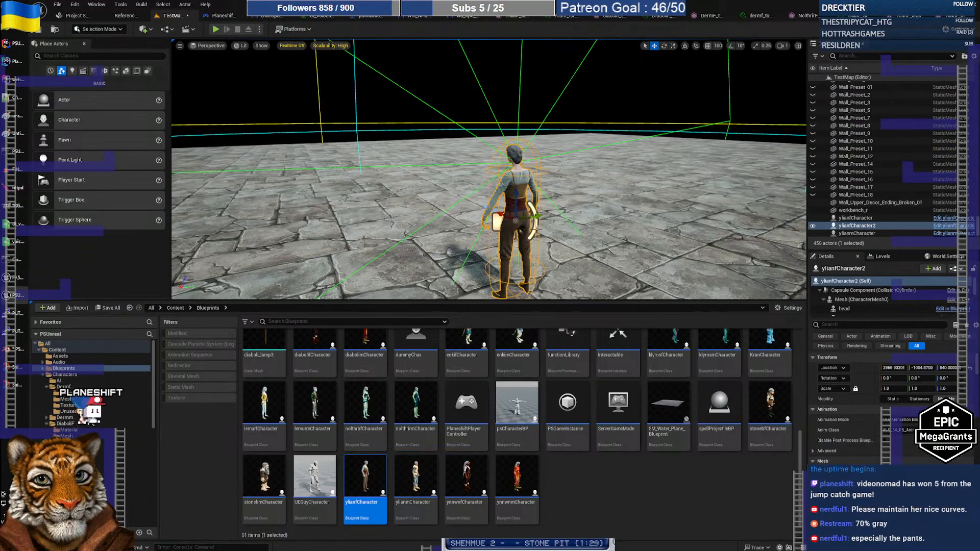
pyautogui.press('e')
pyautogui.moveTo(503, 236)
pyautogui.mouseDown()
pyautogui.moveTo(535, 237)
pyautogui.moveTo(521, 230)
pyautogui.mouseUp()
pyautogui.moveTo(521, 231); pyautogui.dragTo(538, 237, button='right')
pyautogui.press('w')
pyautogui.press('f')
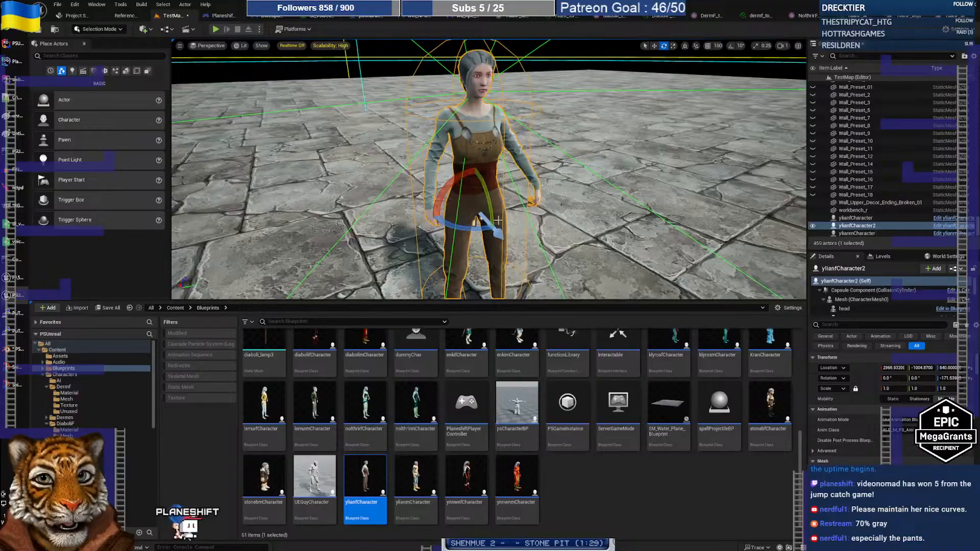
# Step: Hide the viewport's editor helper lines with game view, keeping ylianfCharacter2 selected
pyautogui.click(553, 151)
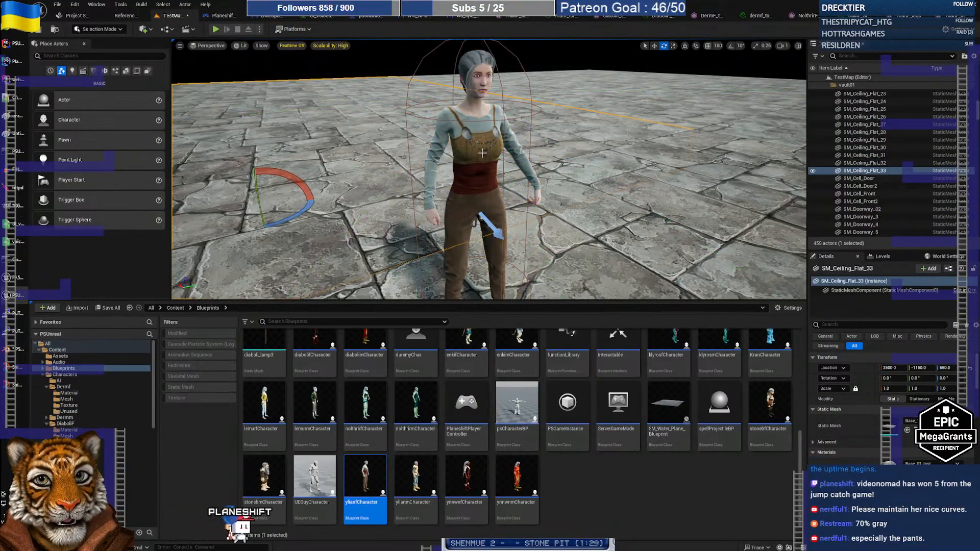
pyautogui.click(482, 153)
pyautogui.press('g')
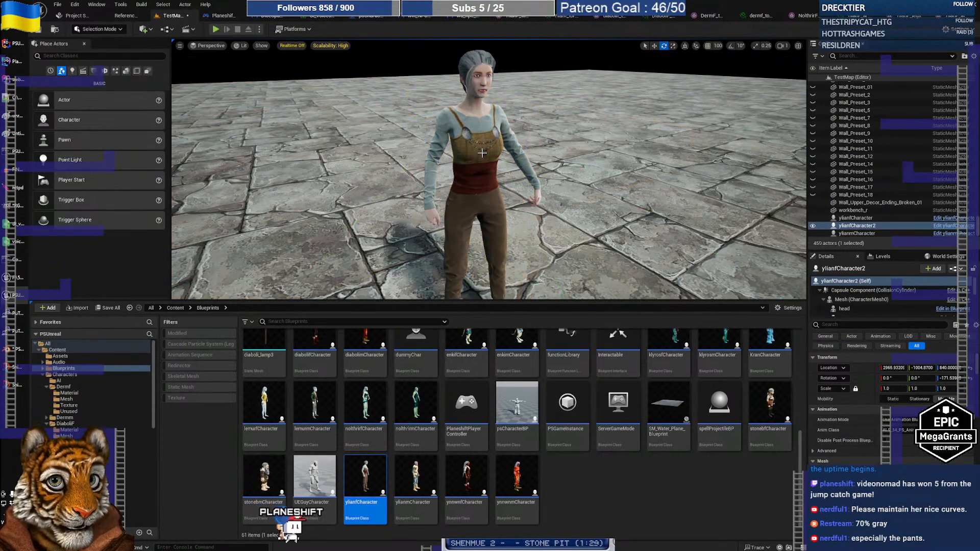
pyautogui.press('g')
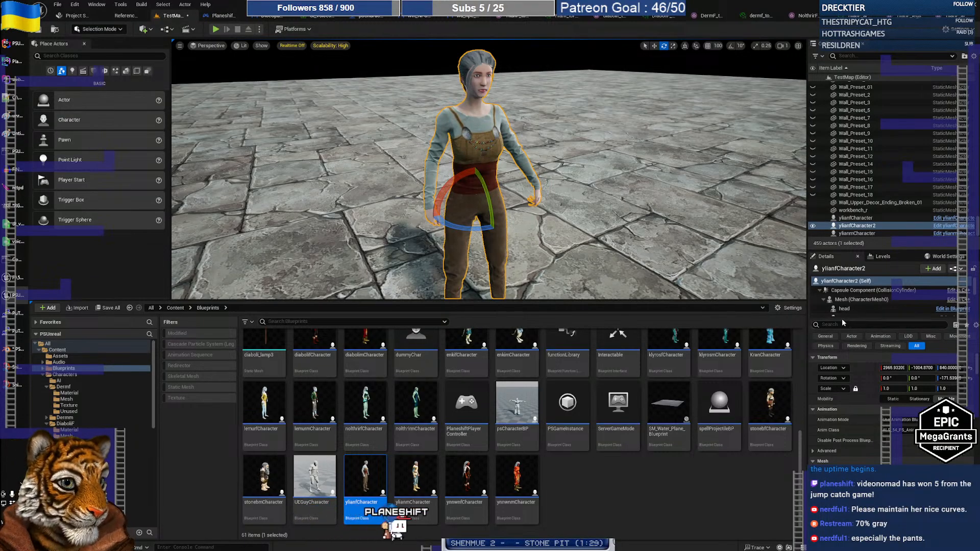
# Step: Assign the YlianF torso plate skeletal mesh to ylianfCharacter2's Mesh (CharacterMesh0) component
pyautogui.moveTo(842, 316); pyautogui.dragTo(841, 348)
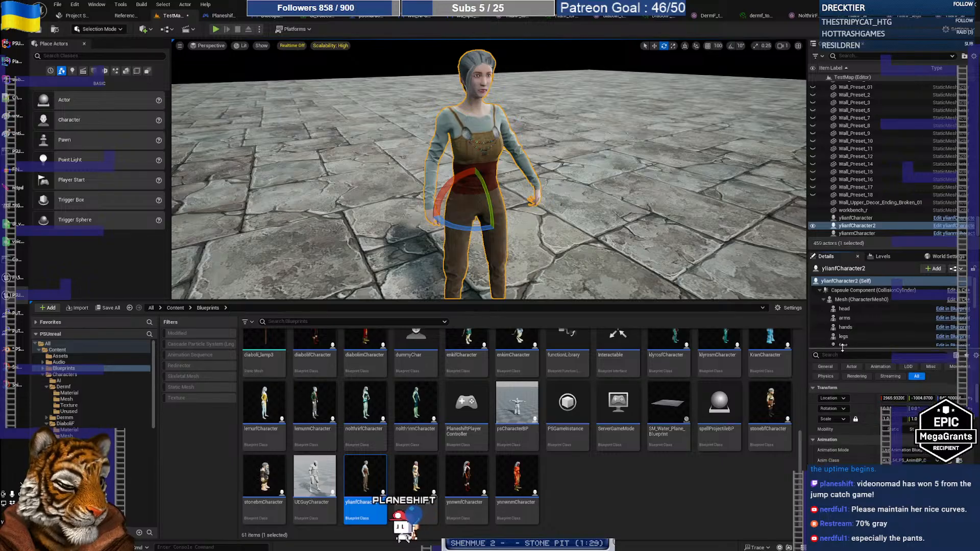
pyautogui.scroll(-2, 846, 317)
pyautogui.click(844, 312)
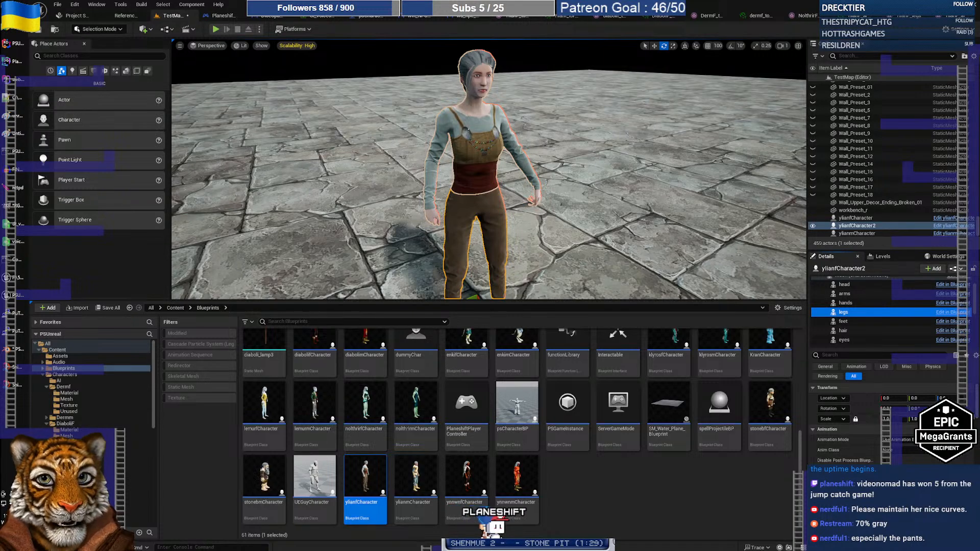
pyautogui.click(475, 158)
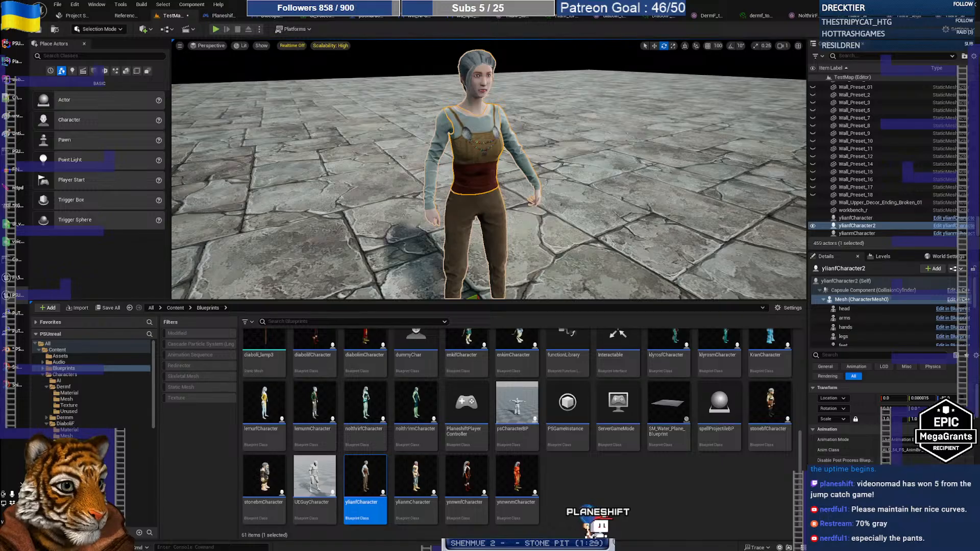
pyautogui.click(928, 490)
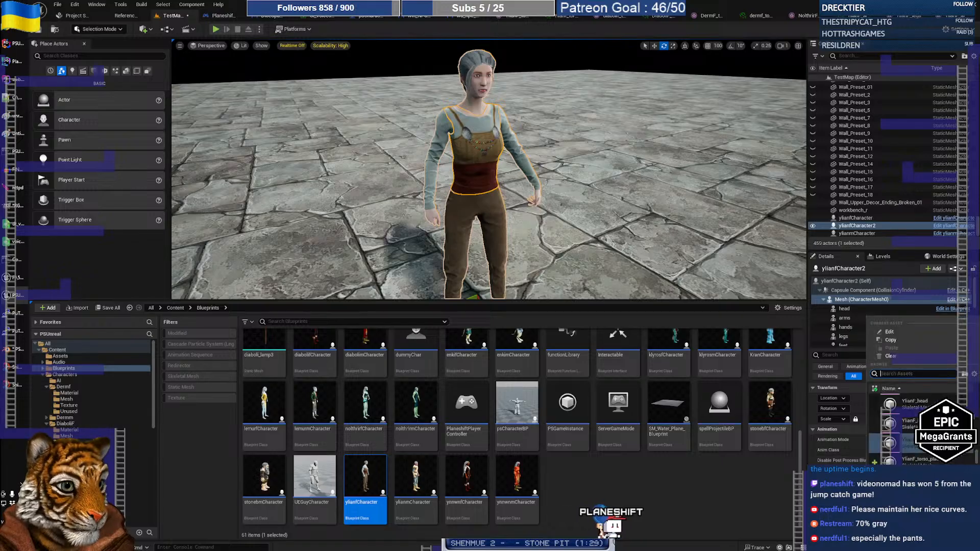
pyautogui.click(922, 463)
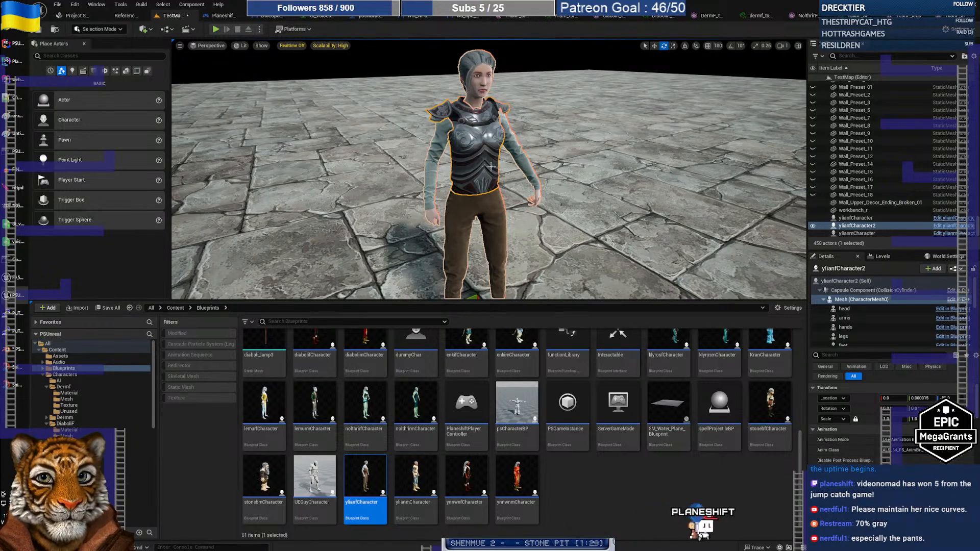
# Step: Look through the skeletal meshes and materials available for ylianfCharacter2's arms component
pyautogui.click(511, 132)
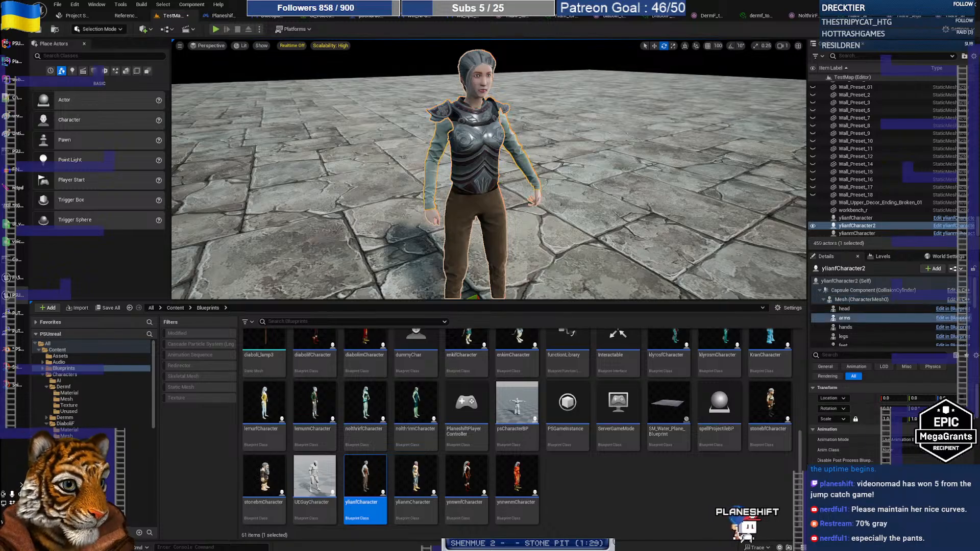
pyautogui.click(935, 490)
pyautogui.scroll(-1, 919, 437)
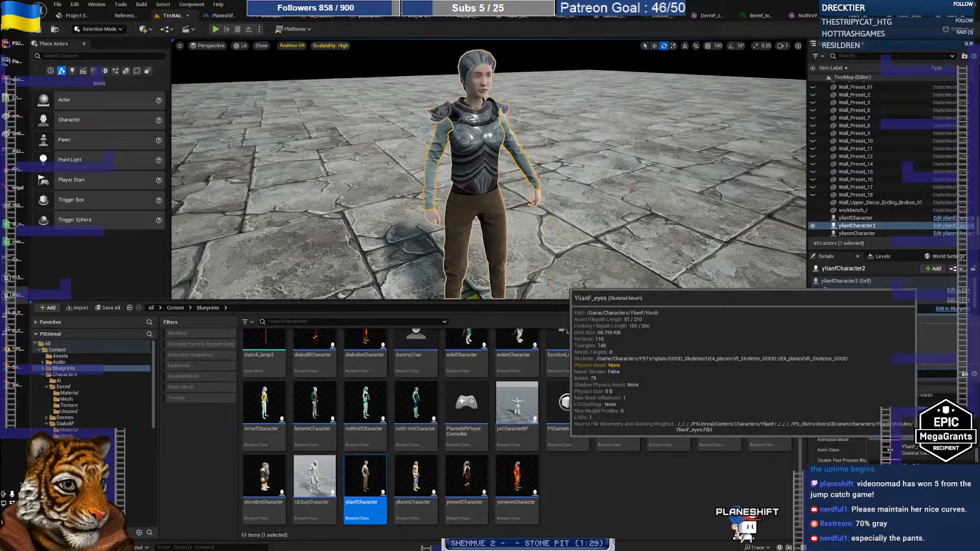
pyautogui.click(934, 532)
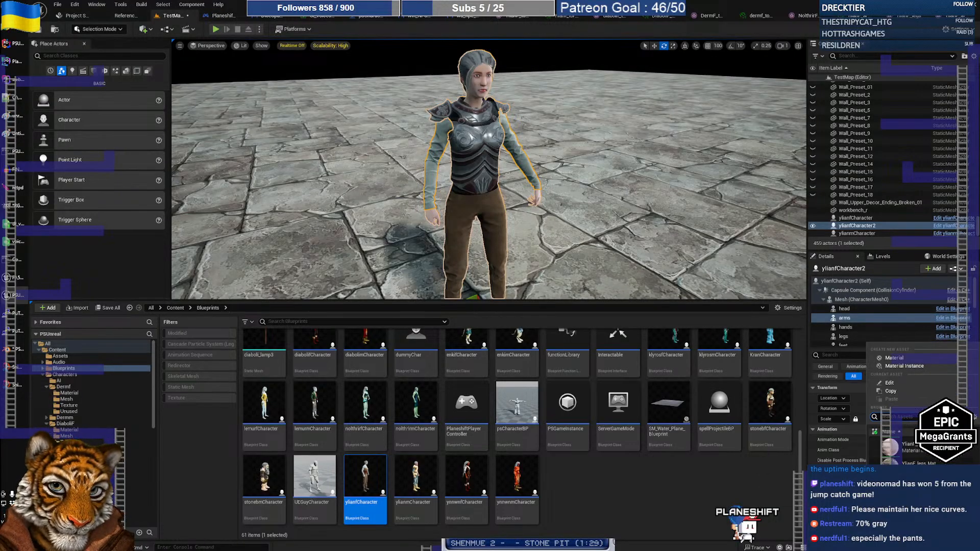
pyautogui.scroll(-7, 888, 485)
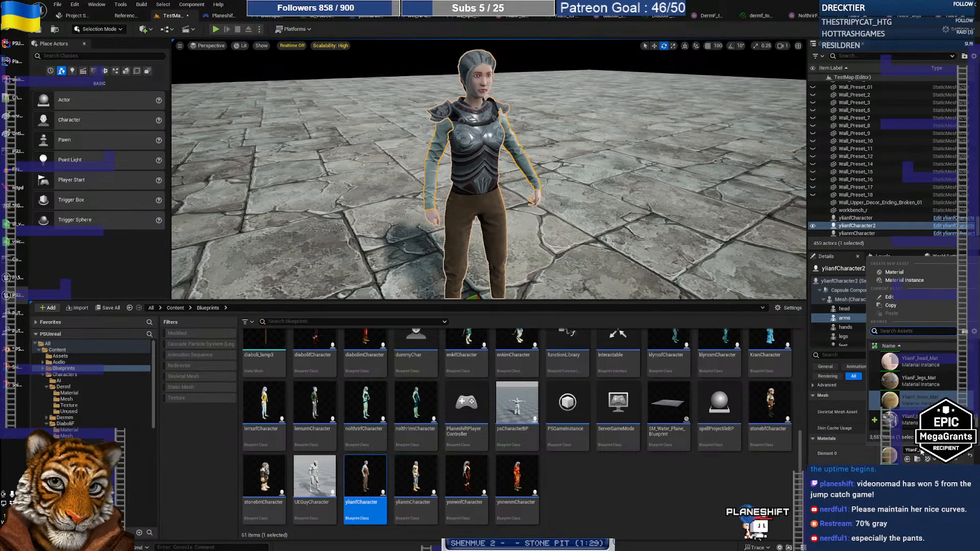
pyautogui.click(922, 453)
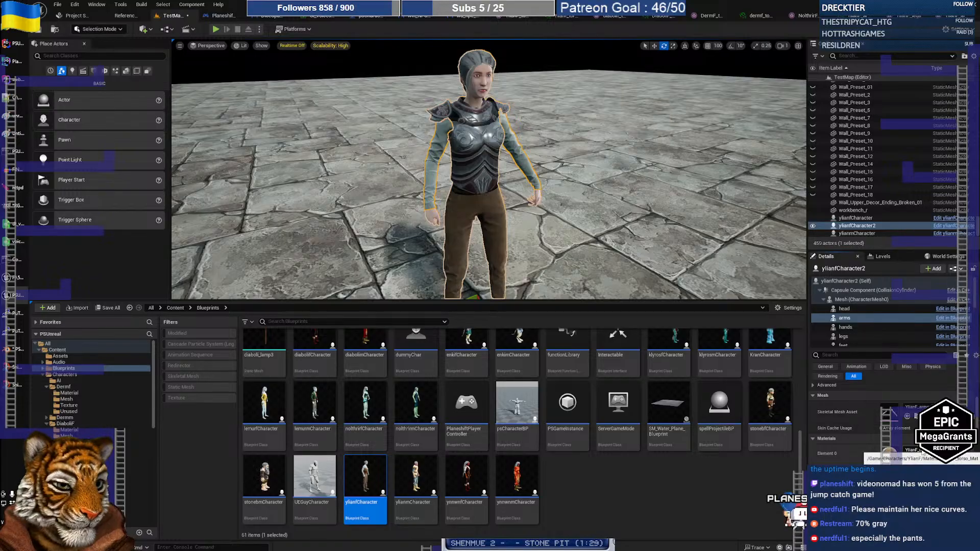
pyautogui.click(921, 449)
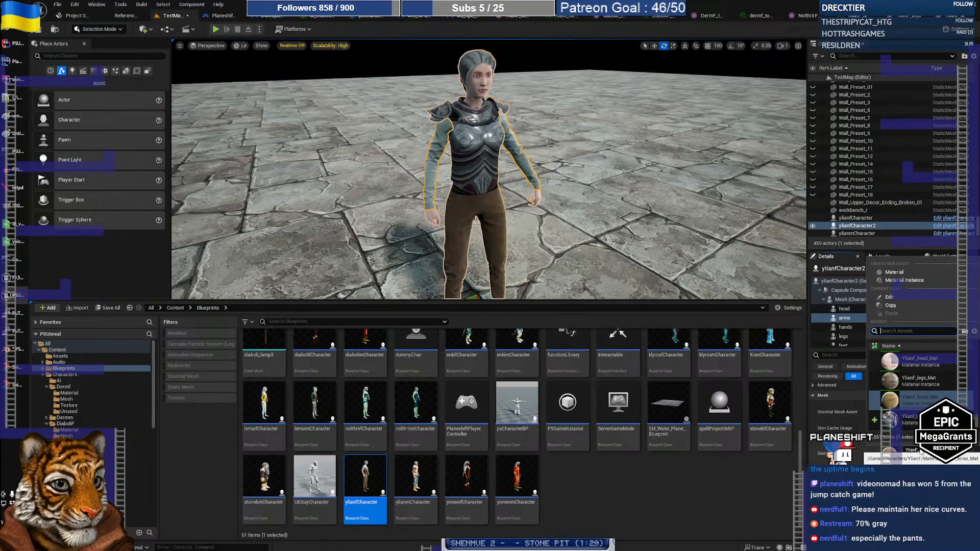
pyautogui.scroll(4, 917, 388)
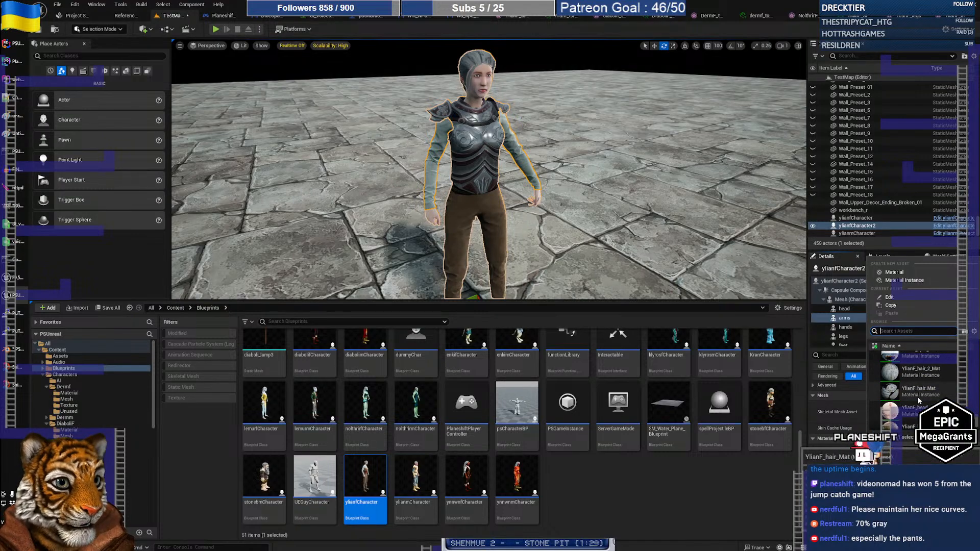
pyautogui.scroll(2, 918, 402)
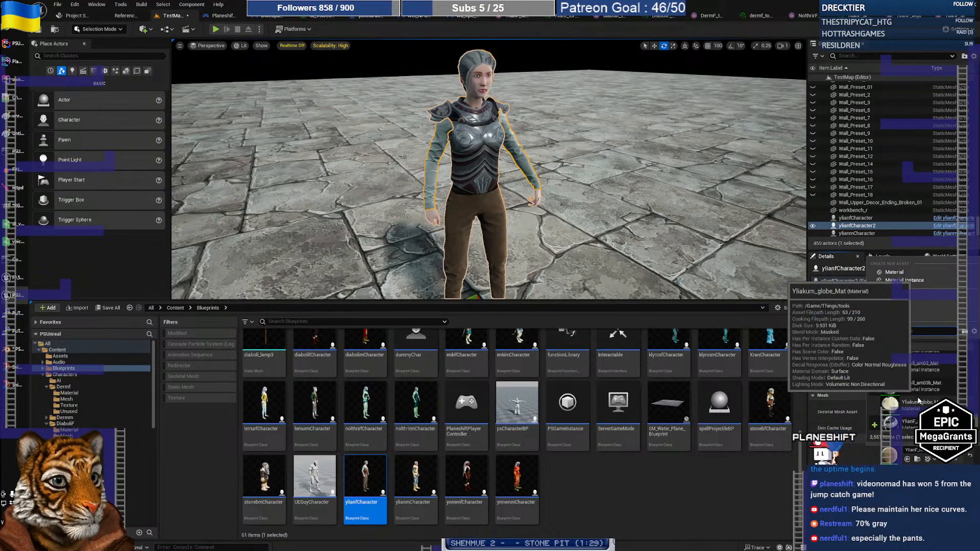
pyautogui.scroll(-3, 919, 402)
pyautogui.click(513, 151)
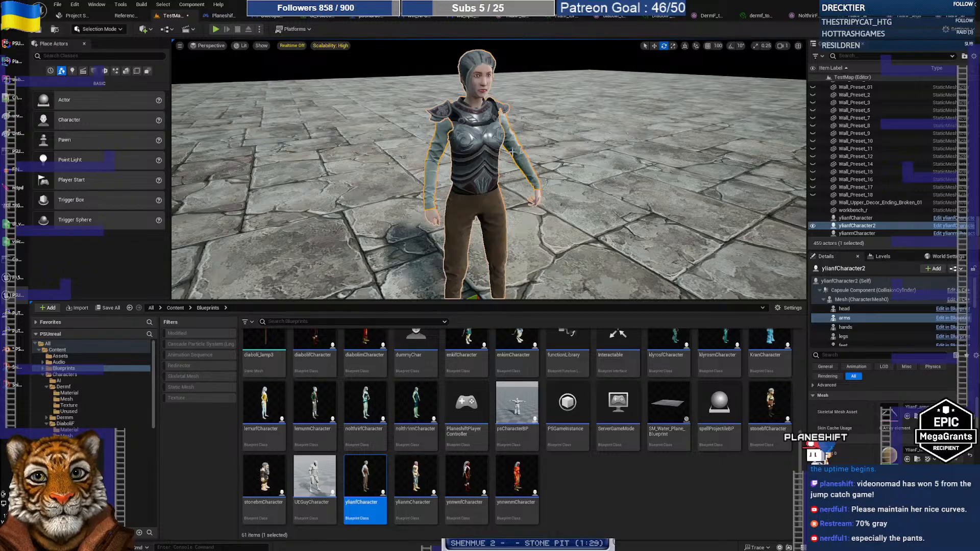
# Step: Locate the arms' YlianF_torso_Mat material instance among the project assets, open it and examine its texture on the preview sphere
pyautogui.click(917, 459)
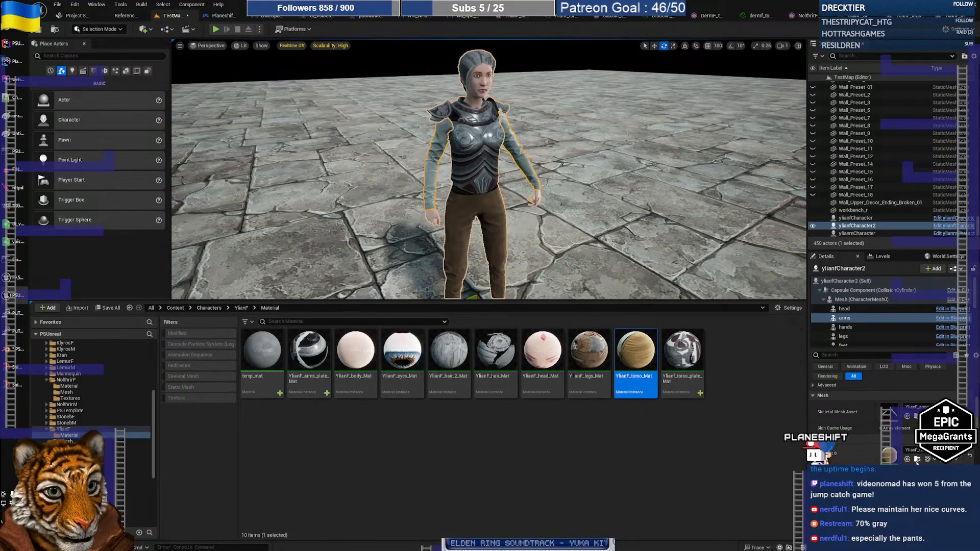
pyautogui.doubleClick(638, 362)
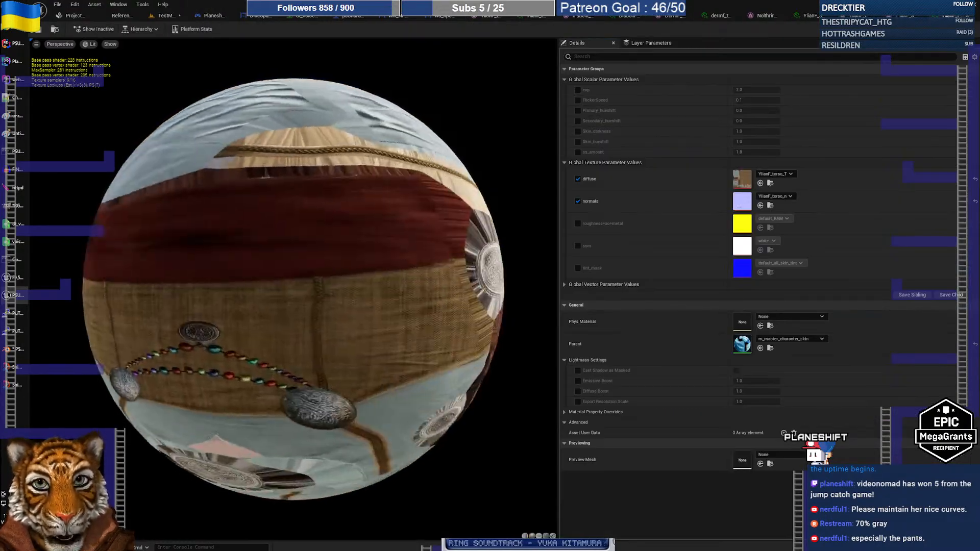
pyautogui.moveTo(307, 245); pyautogui.dragTo(267, 245)
pyautogui.scroll(-2, 265, 246)
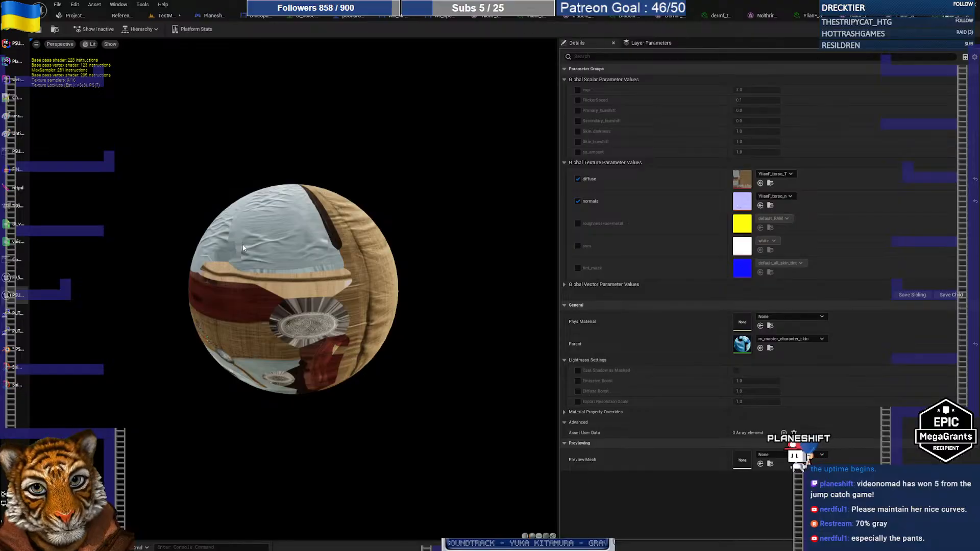
pyautogui.scroll(1, 244, 248)
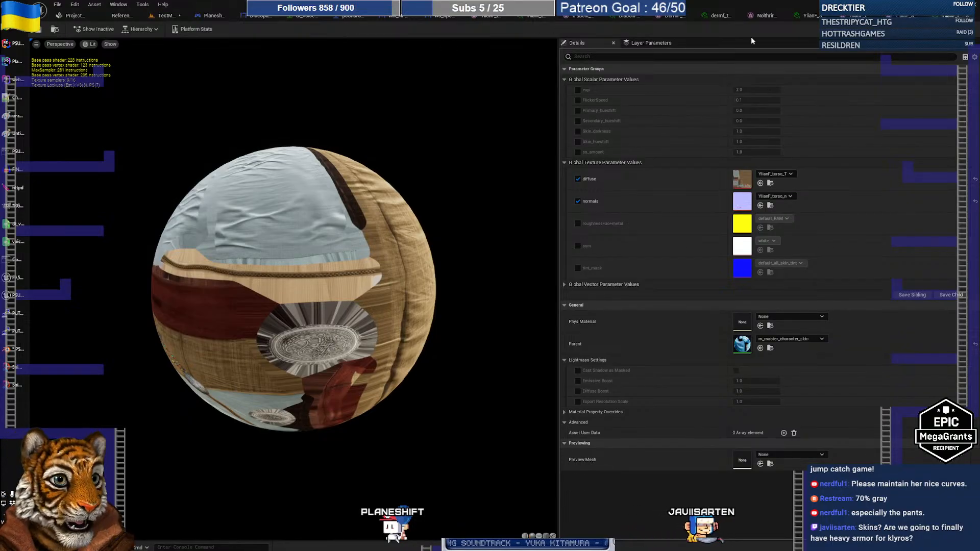
# Step: Compare the open YlianF arms, legs and torso plate skeletal meshes and their assigned materials
pyautogui.click(903, 20)
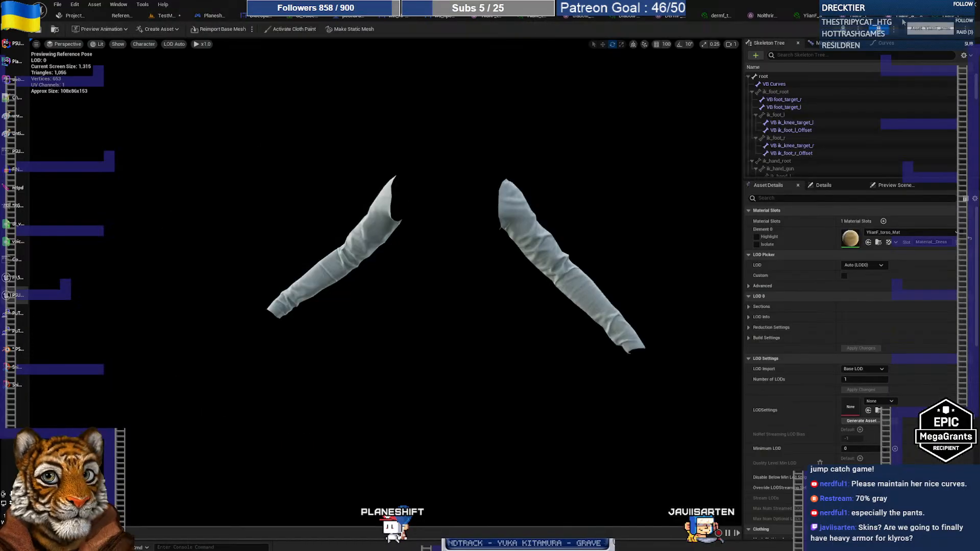
pyautogui.click(860, 17)
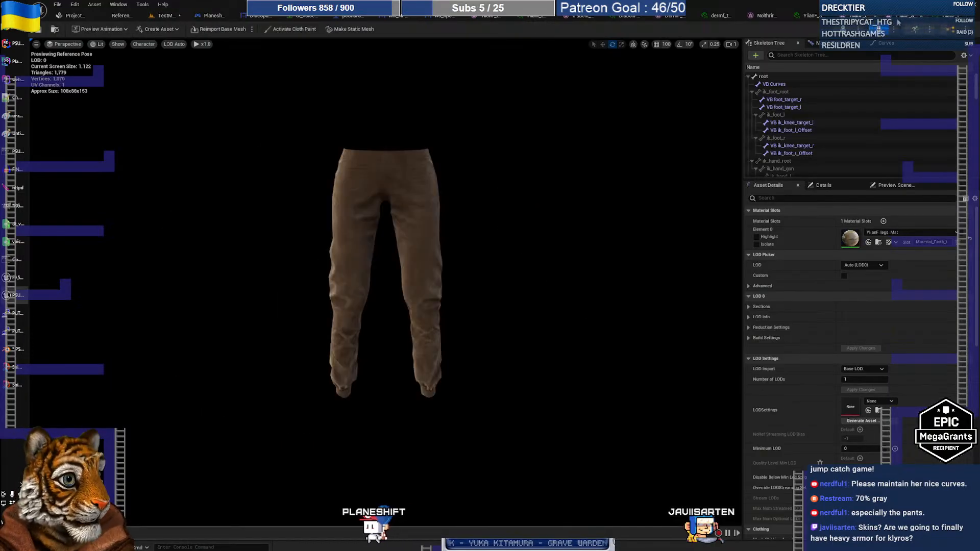
pyautogui.click(898, 22)
pyautogui.click(865, 19)
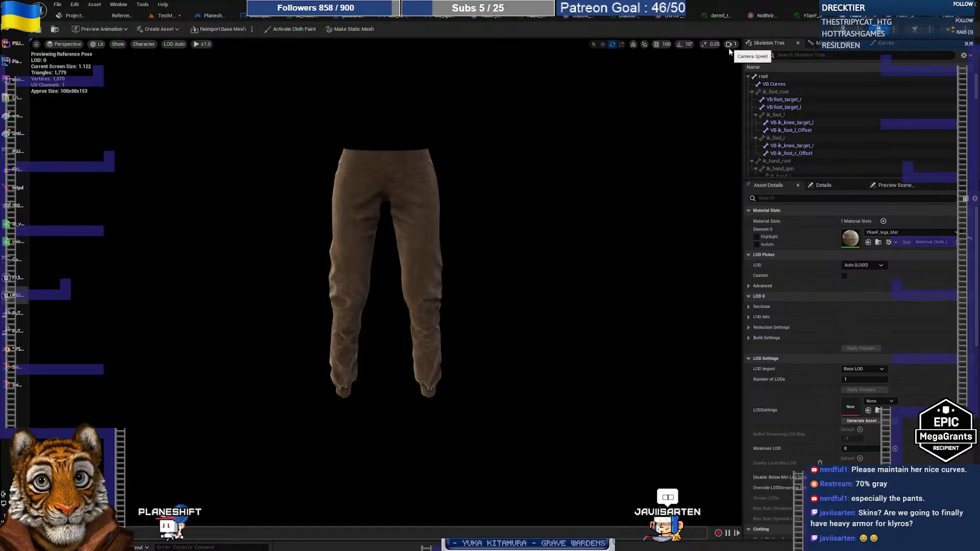
pyautogui.click(496, 17)
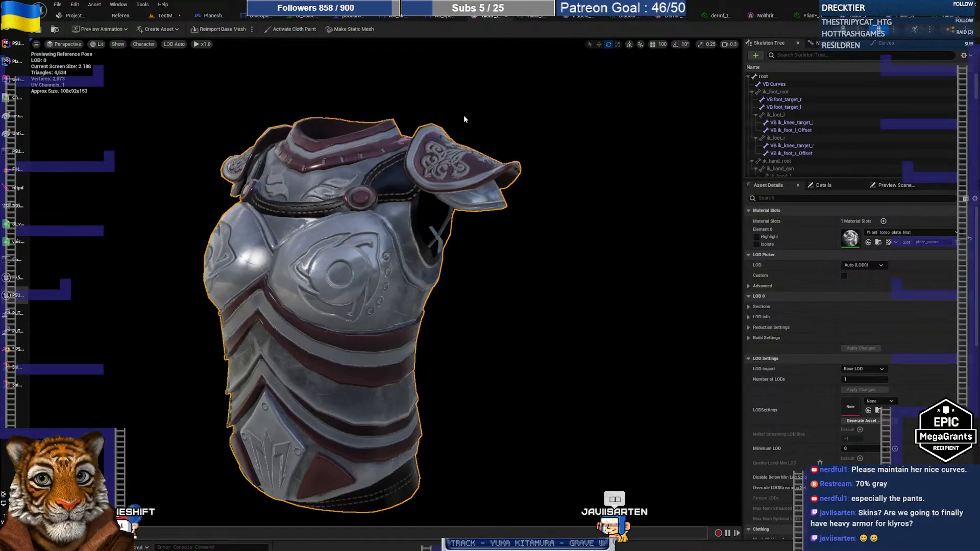
pyautogui.moveTo(385, 283); pyautogui.dragTo(433, 250, button='right')
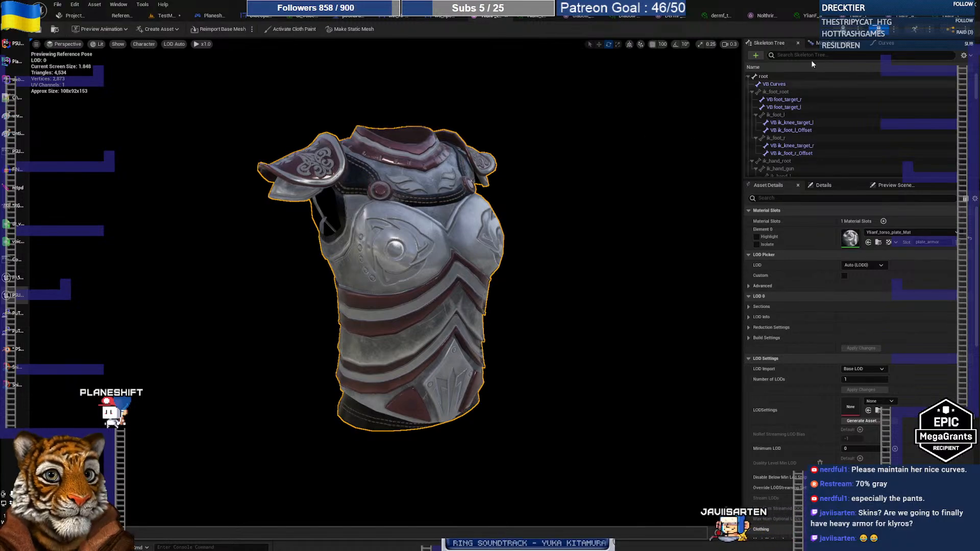
pyautogui.click(860, 16)
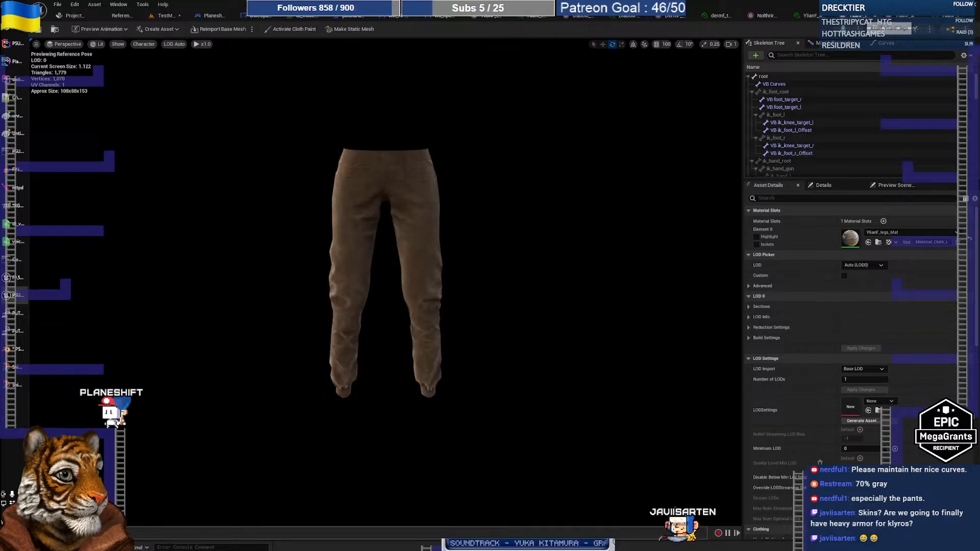
pyautogui.click(948, 16)
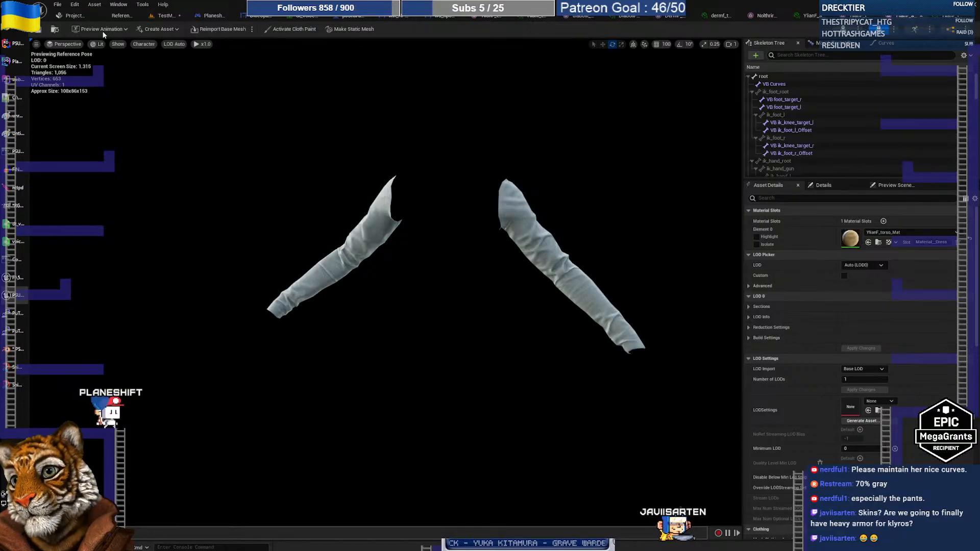
# Step: Switch to Blender and check the armature's rest bones against the plate armour character, ending with MESH_Torso_Plate selected
pyautogui.click(18, 349)
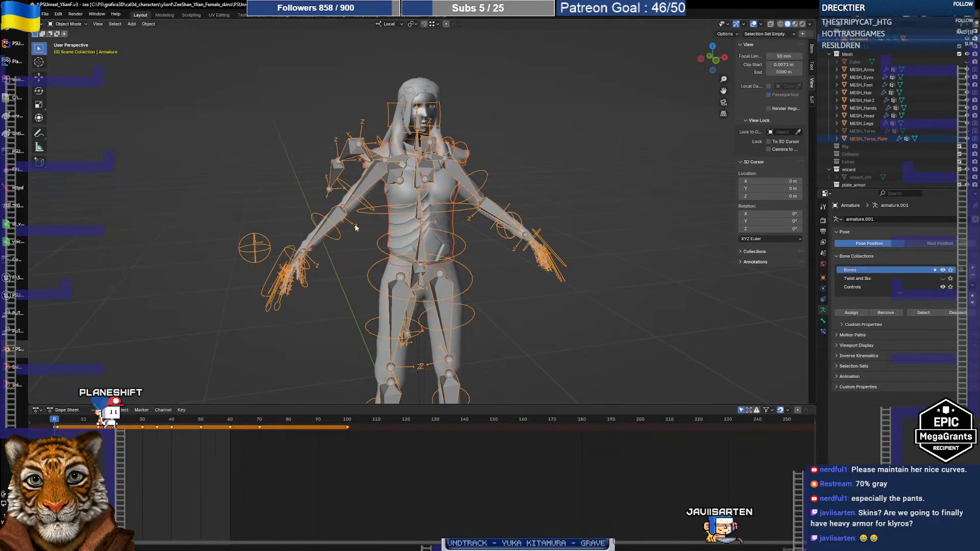
pyautogui.moveTo(357, 229); pyautogui.dragTo(565, 207, button='middle')
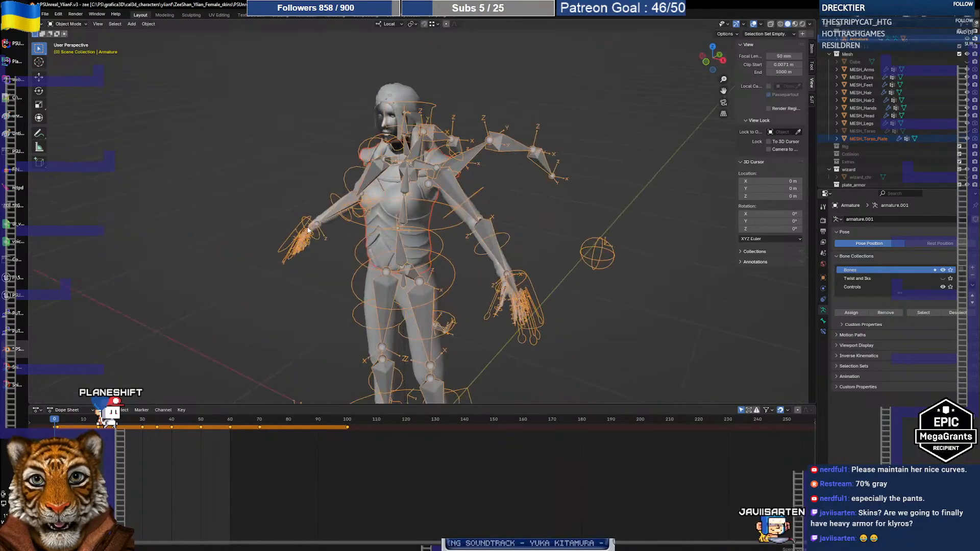
pyautogui.press('Tab')
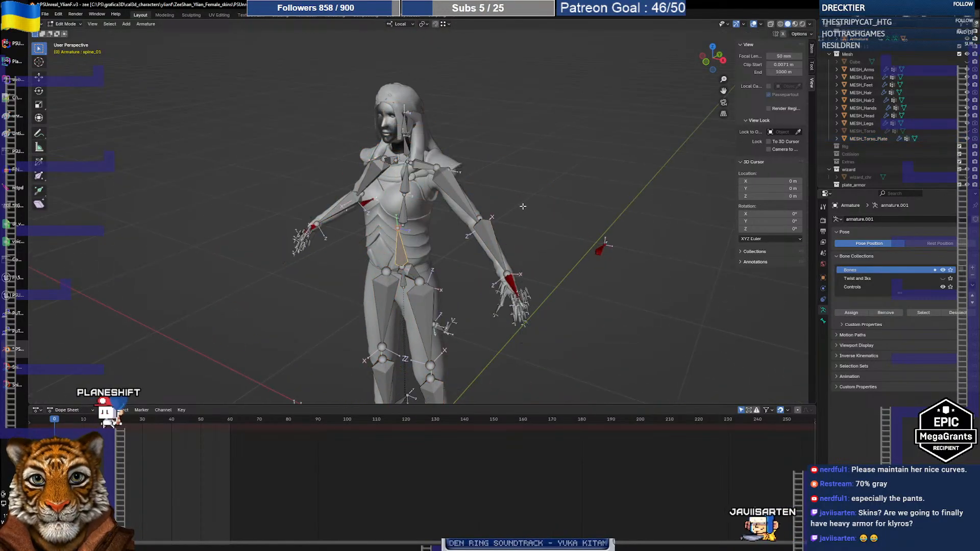
pyautogui.press('Tab')
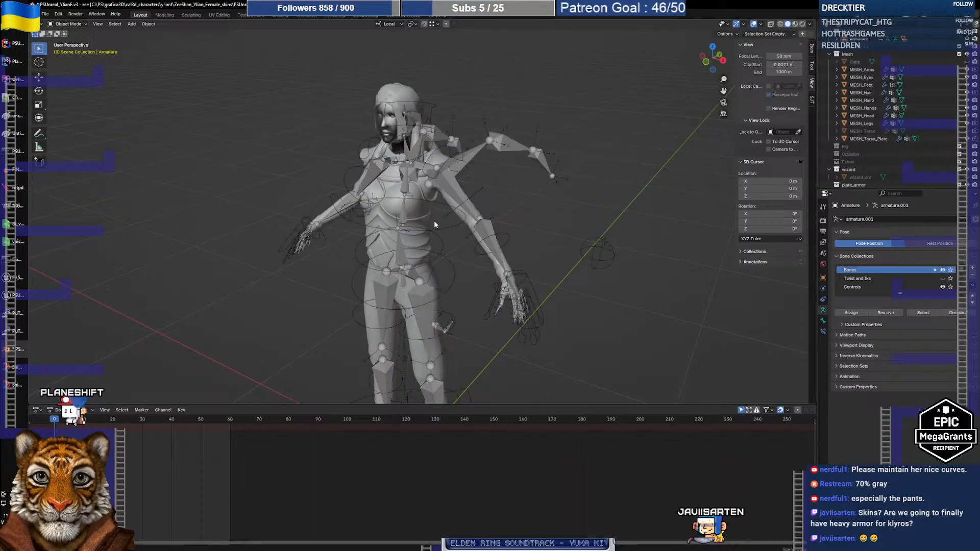
pyautogui.click(424, 208)
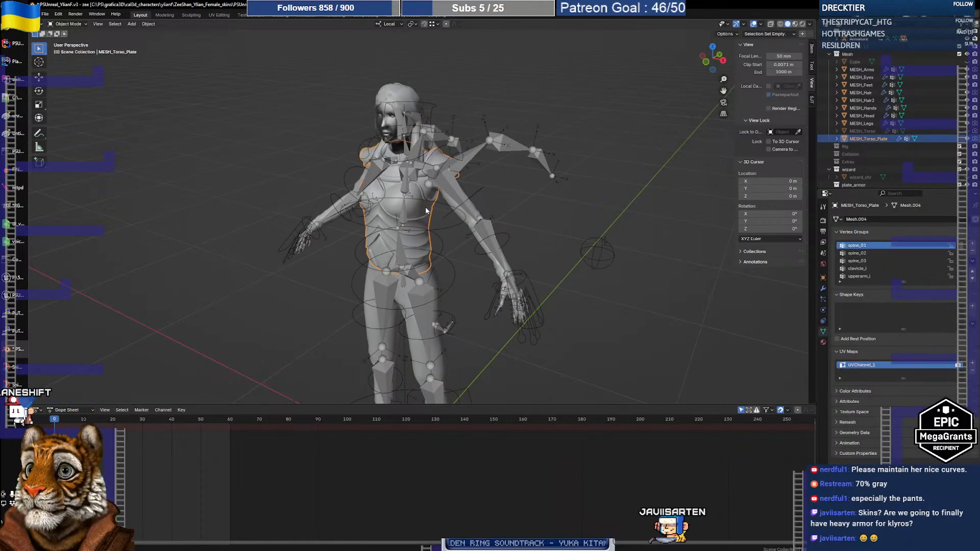
# Step: Start a second Blender instance, open the recent file PSUnreal_YlianF.v3.blend in it and select the character's torso mesh
pyautogui.press('super')
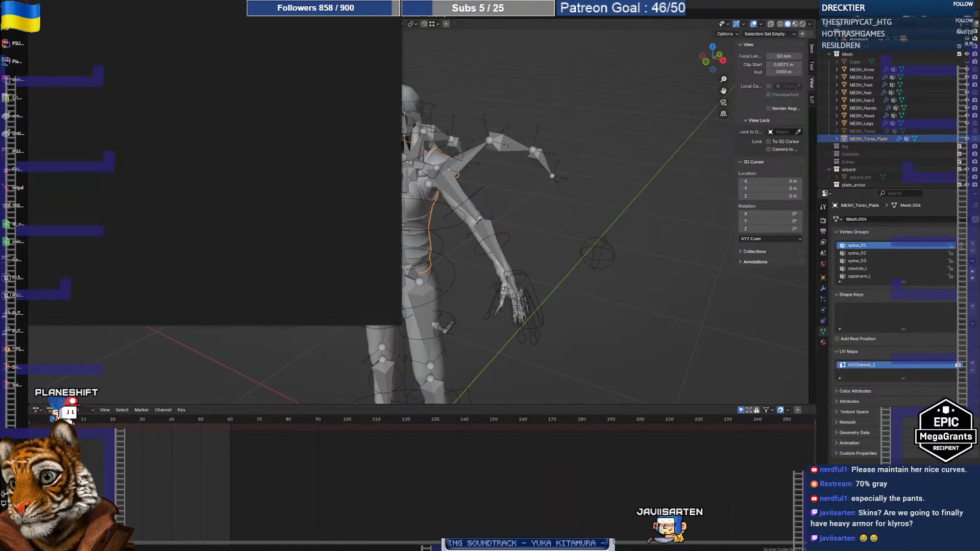
pyautogui.click(284, 129)
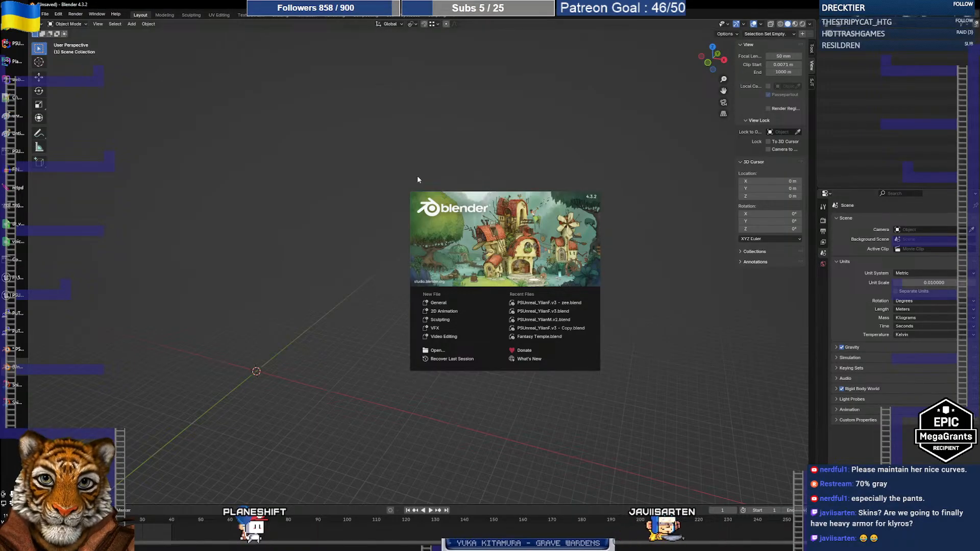
pyautogui.click(454, 240)
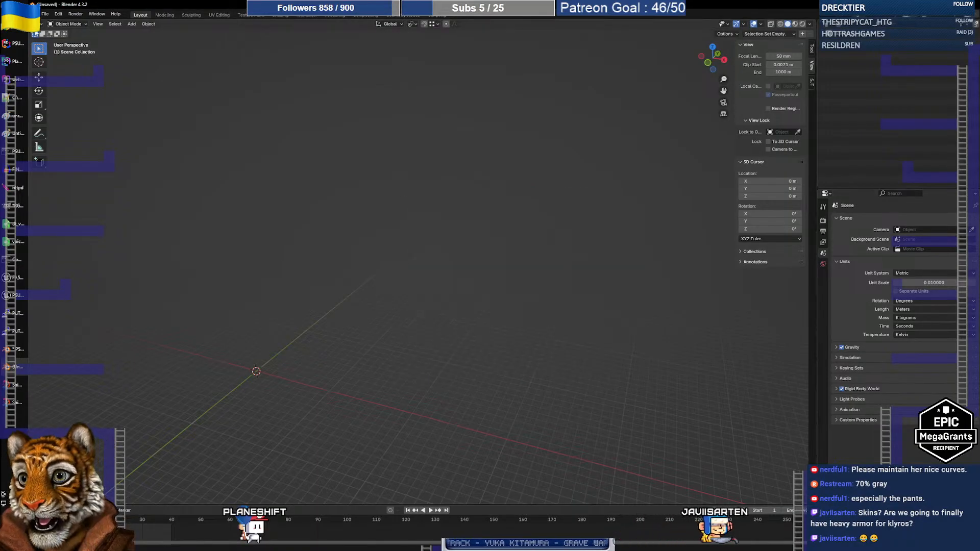
pyautogui.click(45, 14)
pyautogui.moveTo(69, 40)
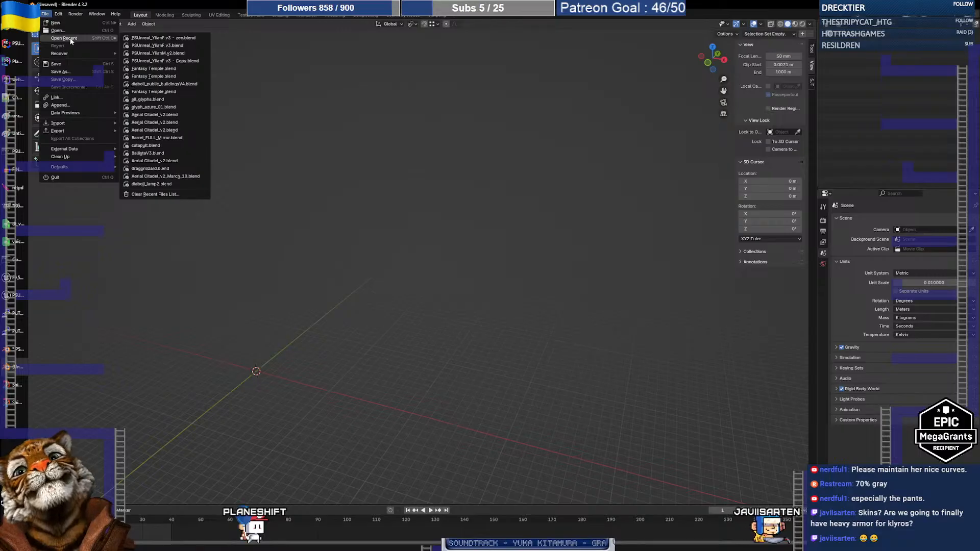
pyautogui.click(171, 46)
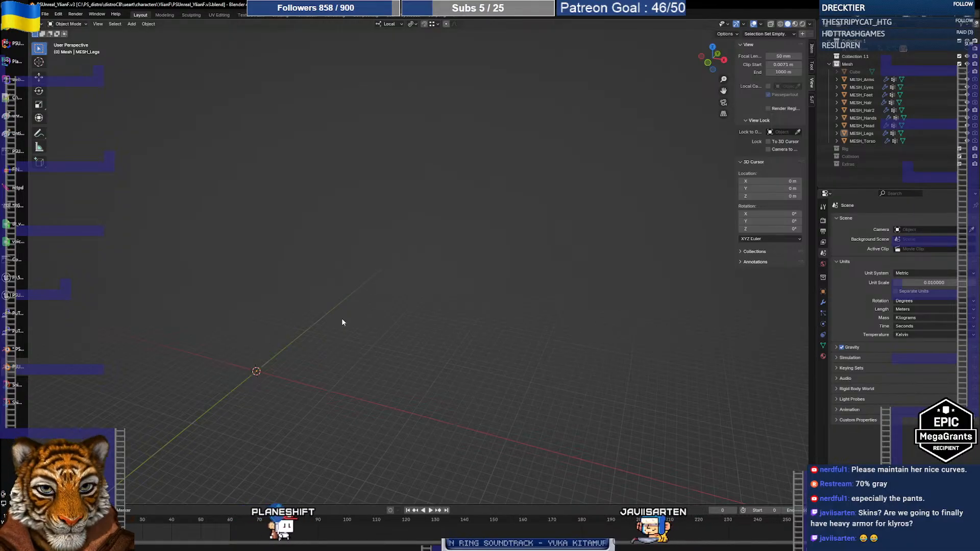
pyautogui.click(258, 373)
pyautogui.press('KP_Decimal')
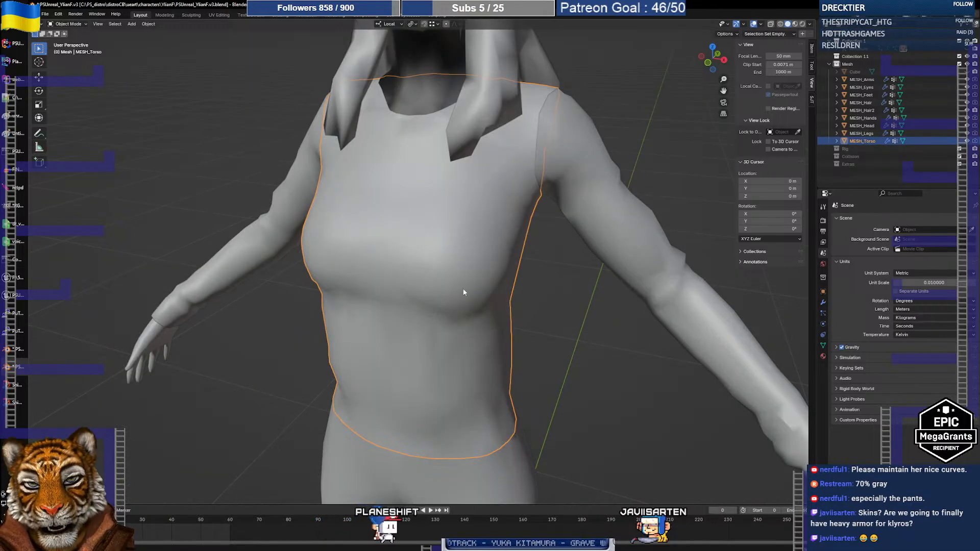
pyautogui.scroll(-5, 458, 289)
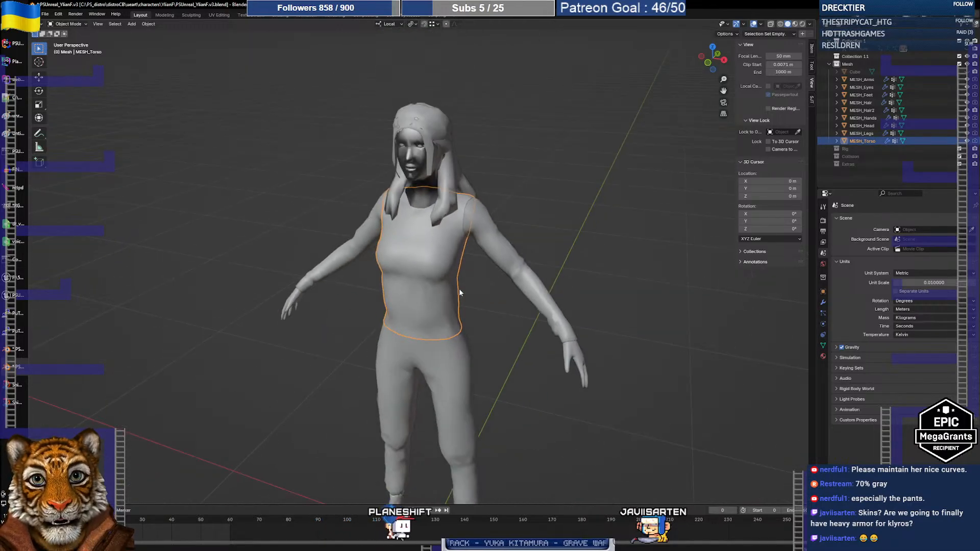
# Step: Return to the zee Blender file, hide the armature and select the MESH_Torso_Plate mesh
pyautogui.click(22, 347)
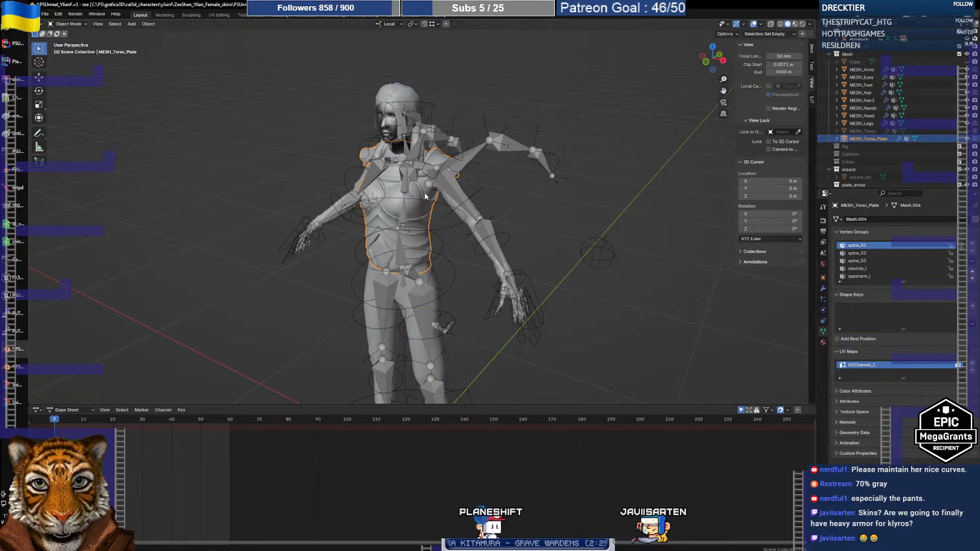
pyautogui.click(523, 186)
pyautogui.click(442, 207)
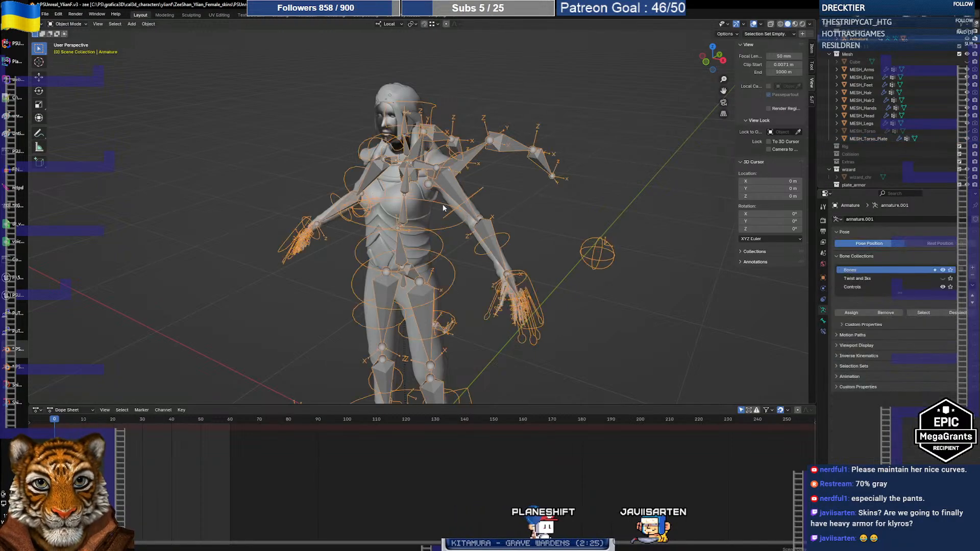
pyautogui.press('h')
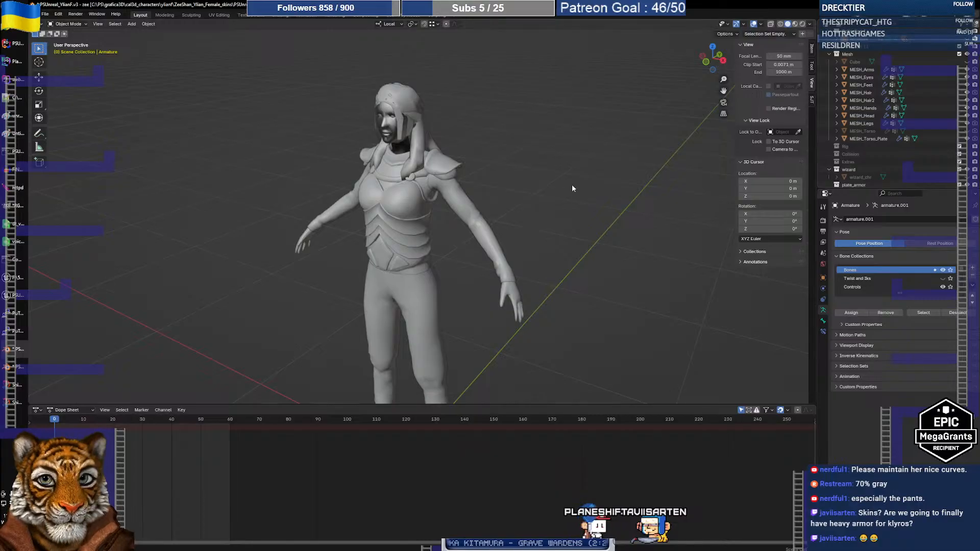
pyautogui.click(400, 204)
pyautogui.moveTo(399, 224)
pyautogui.mouseDown(button='middle')
pyautogui.moveTo(475, 224)
pyautogui.moveTo(383, 225)
pyautogui.mouseUp(button='middle')
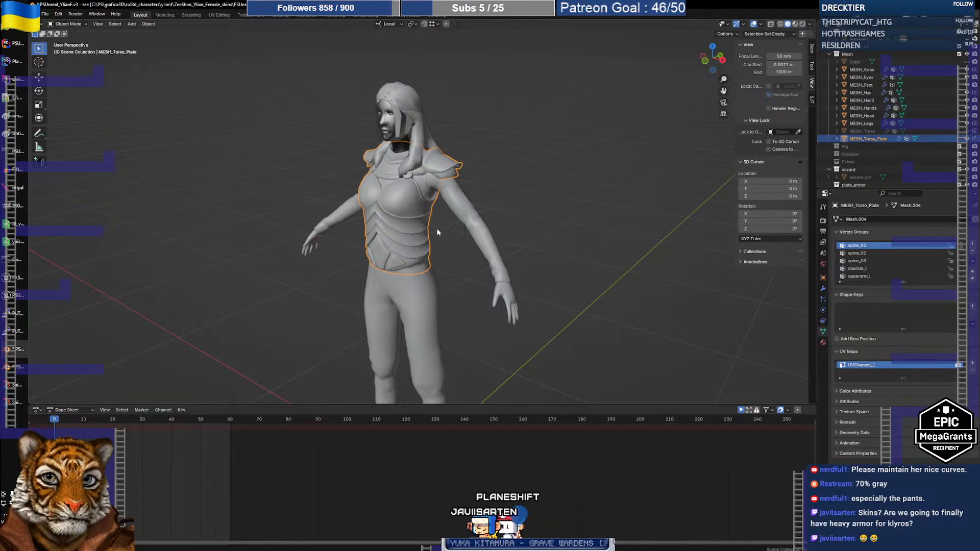
# Step: Revert the zee Blender file to its last saved version, discarding the unsaved changes
pyautogui.click(45, 15)
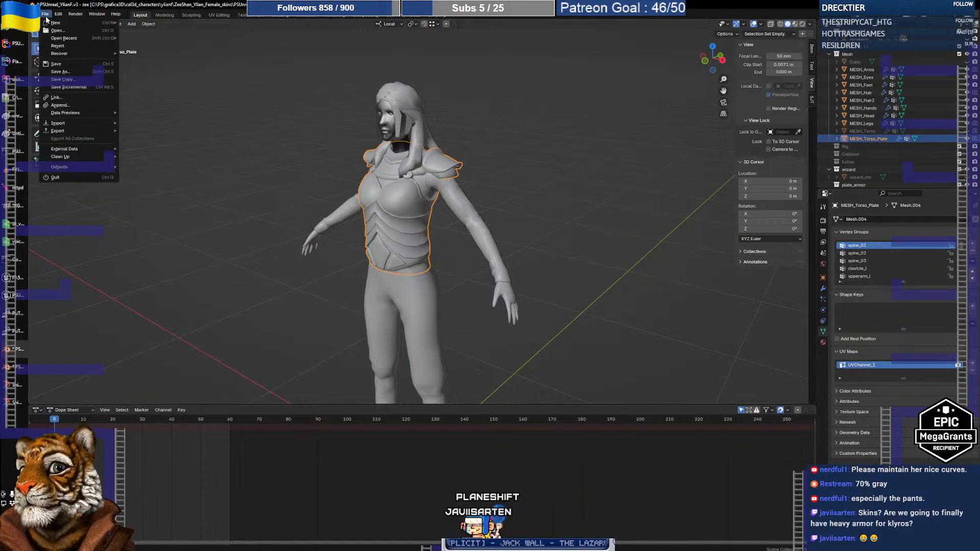
pyautogui.click(58, 46)
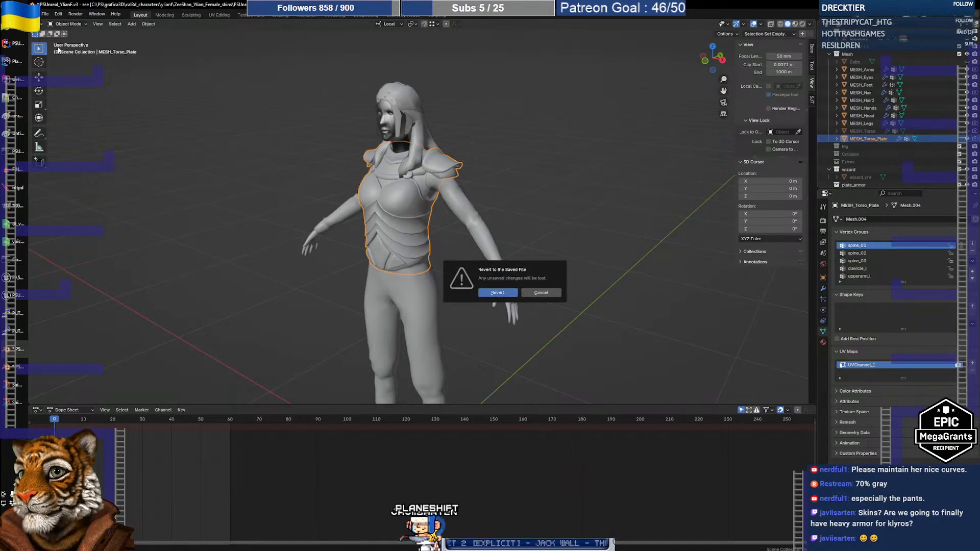
pyautogui.click(498, 293)
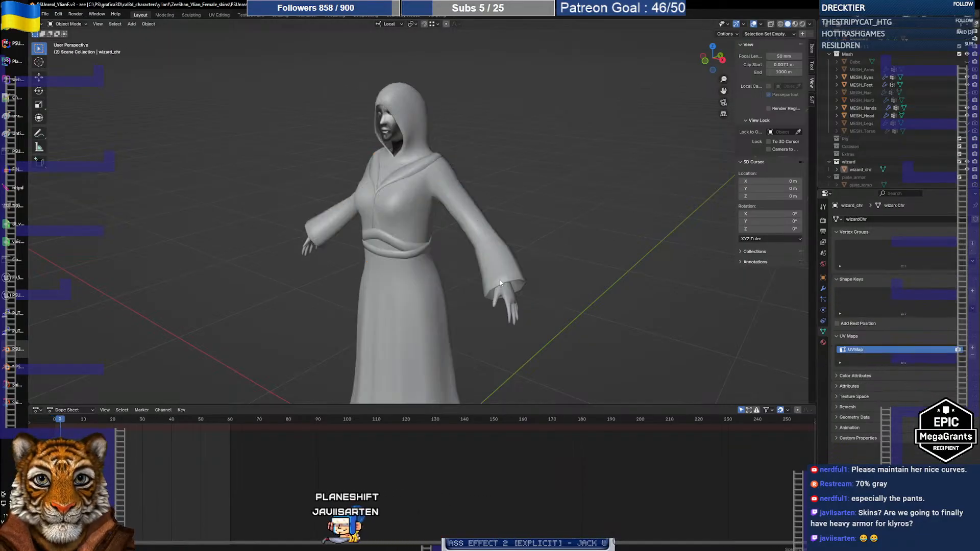
# Step: Select the wizard_chr robe, hide it to check the body parts underneath and show it again
pyautogui.click(406, 253)
pyautogui.moveTo(405, 249); pyautogui.dragTo(456, 243, button='middle')
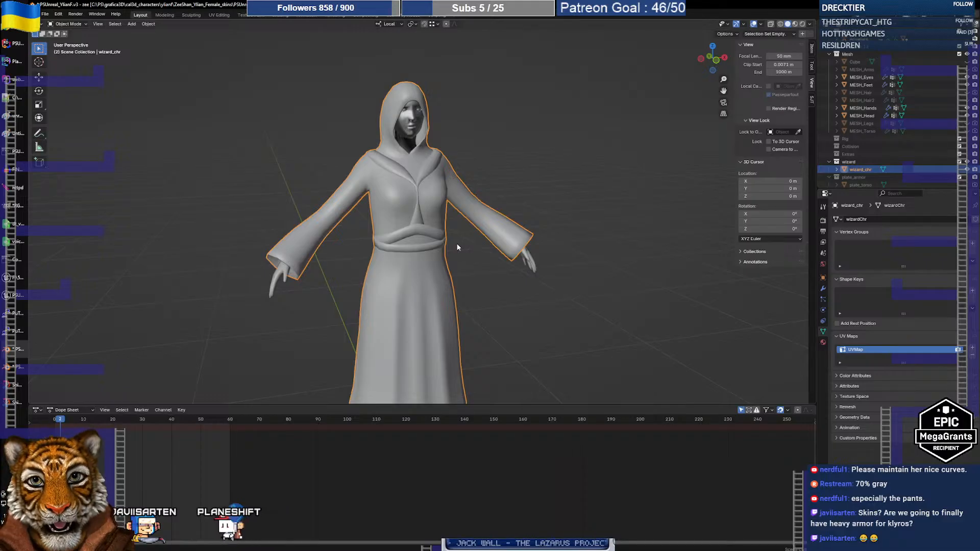
pyautogui.press('h')
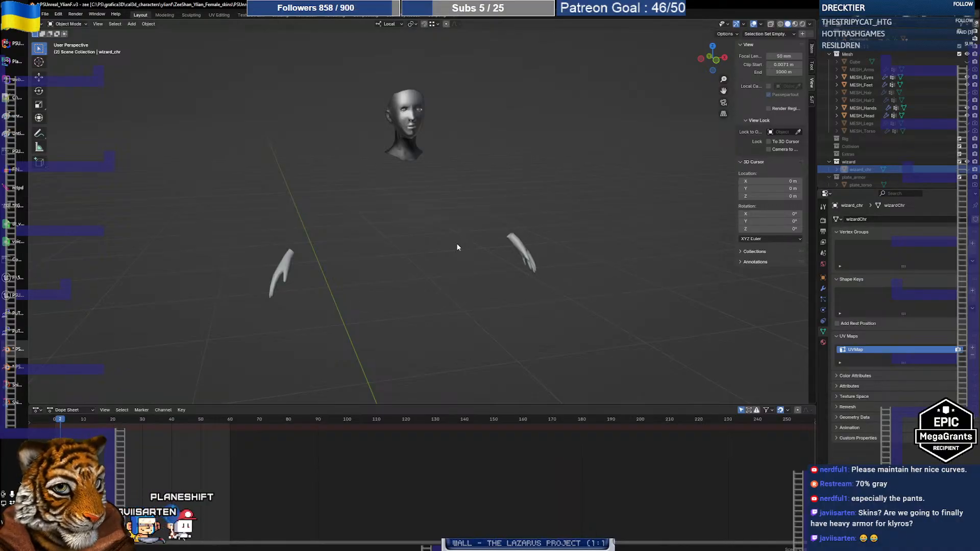
pyautogui.moveTo(456, 243); pyautogui.dragTo(496, 235, button='middle')
pyautogui.hotkey('alt', 'h')
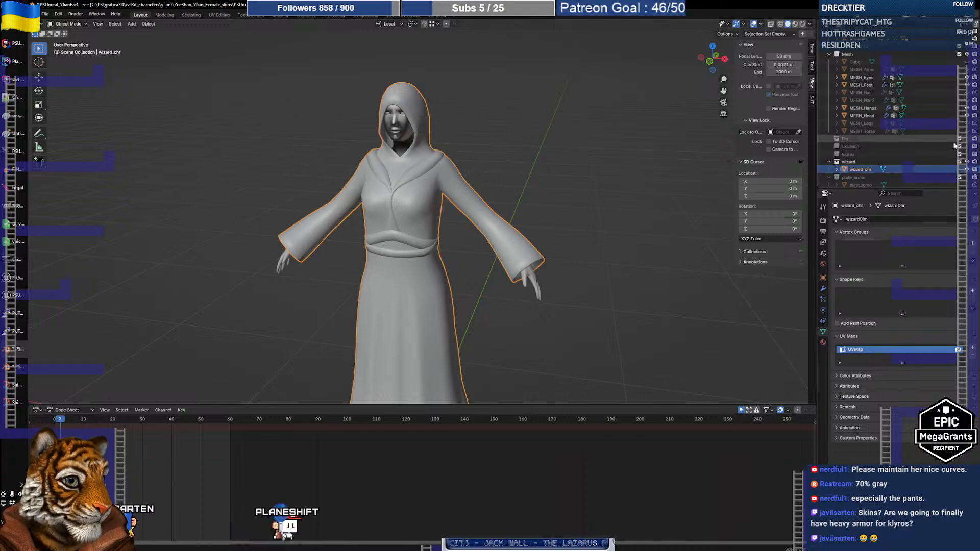
# Step: Show the plate_armor collection, then copy wizard_chr and plate_torso together into the PSUnreal_YlianF.v3.blend scene
pyautogui.scroll(-1, 954, 147)
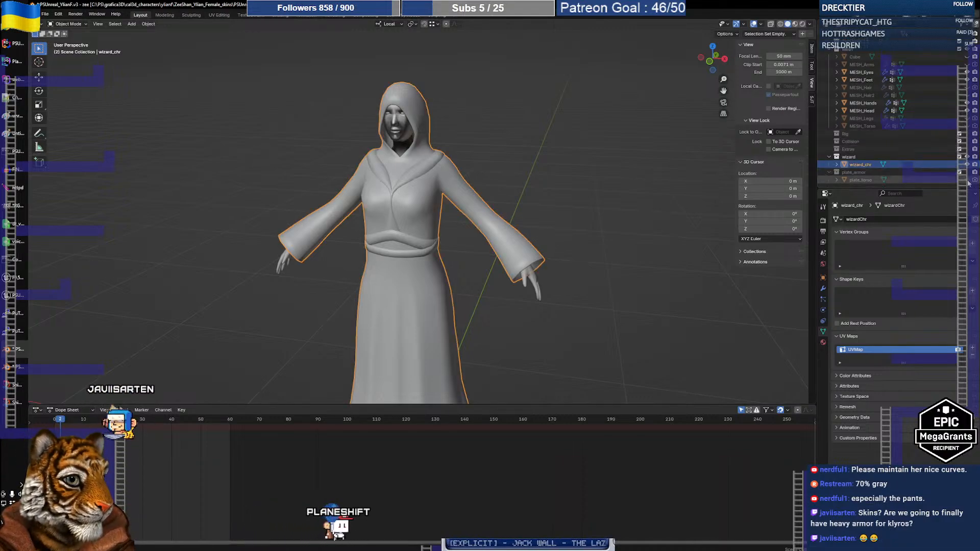
pyautogui.keyDown('ctrl'); pyautogui.click(870, 180); pyautogui.keyUp('ctrl')
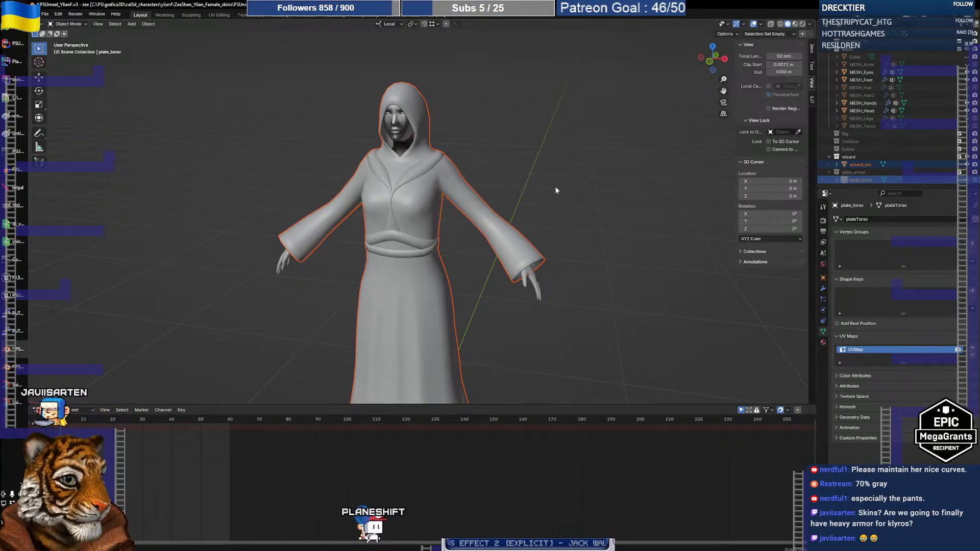
pyautogui.click(967, 173)
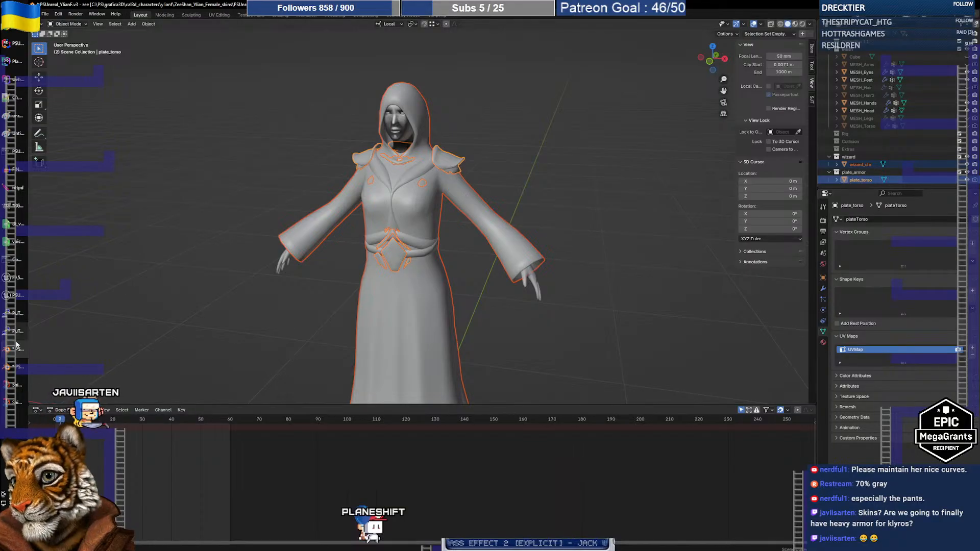
pyautogui.click(17, 366)
pyautogui.hotkey('ctrl', 'v')
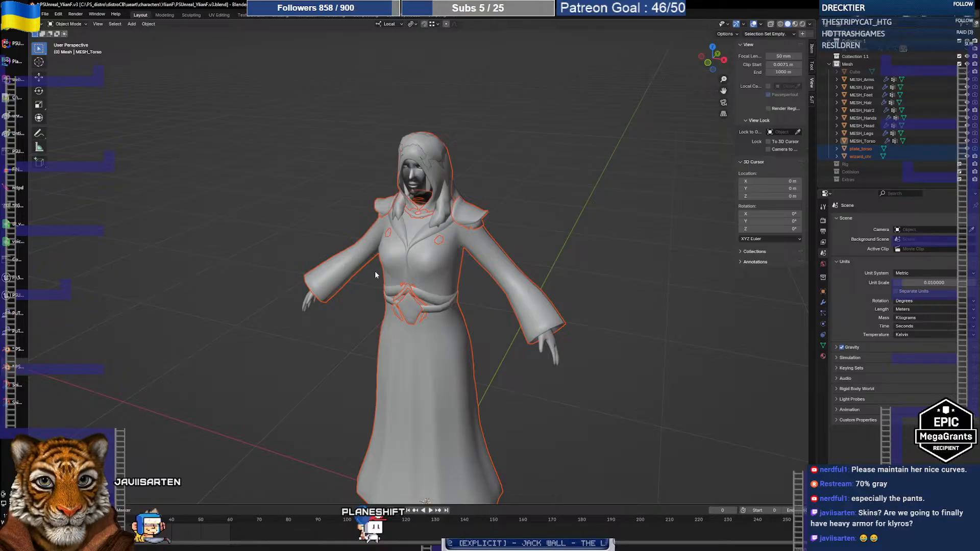
# Step: Rename the pasted objects plate_torso and wizard_chr as MESH_plate_torso and MESH_wizard_chr
pyautogui.click(867, 149)
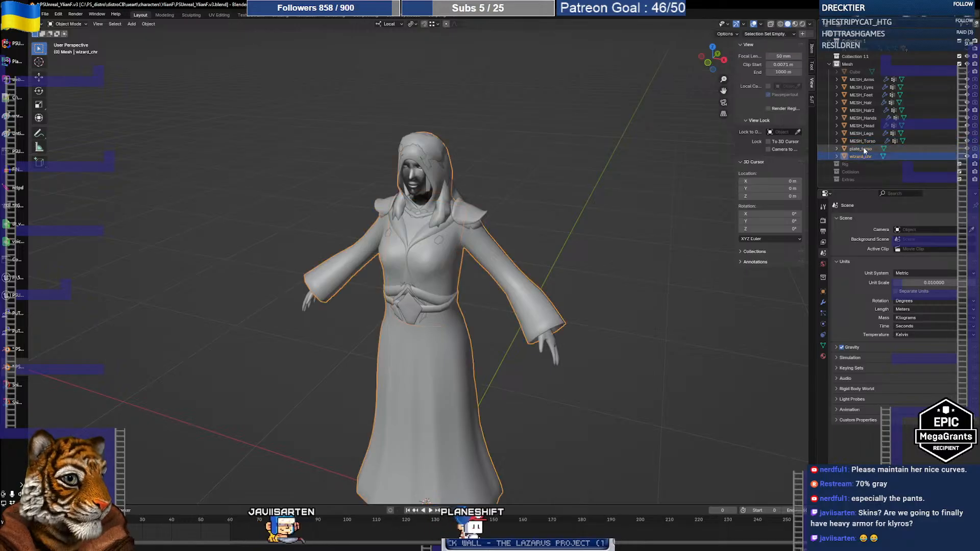
pyautogui.doubleClick(894, 150)
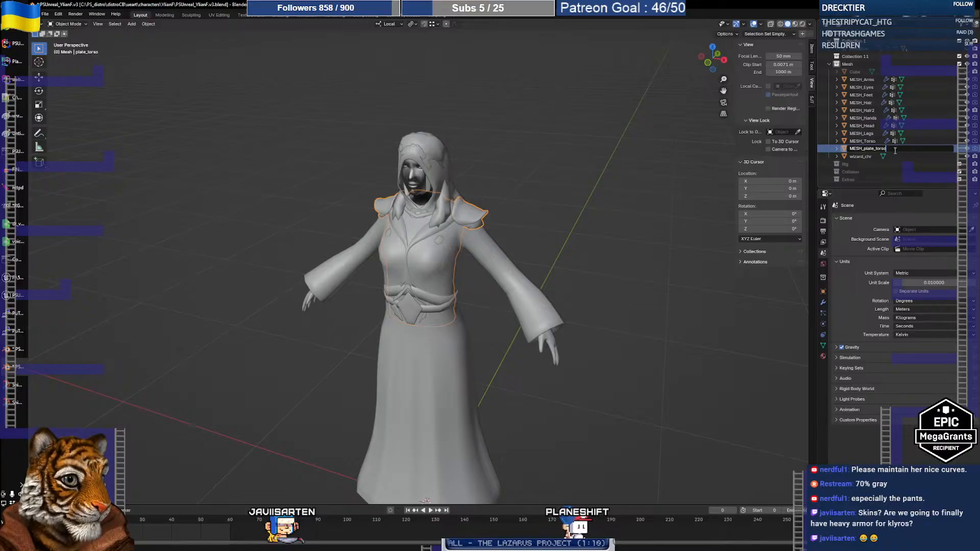
pyautogui.press('Return')
pyautogui.doubleClick(894, 154)
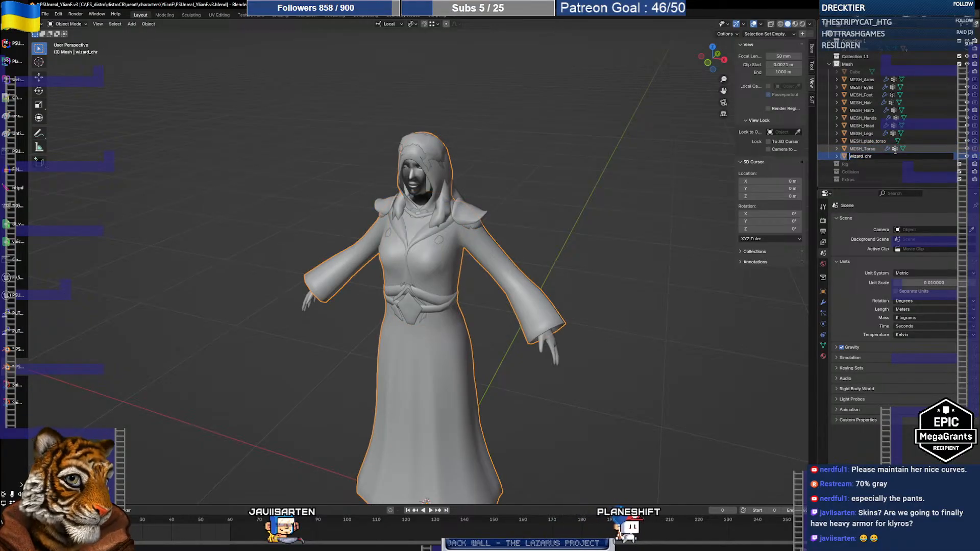
pyautogui.write('MESH_')
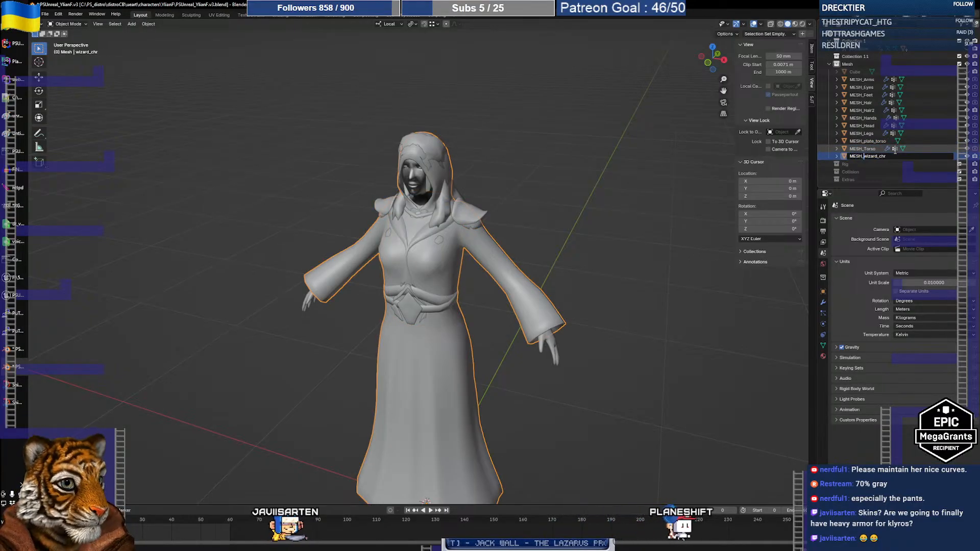
pyautogui.press('Return')
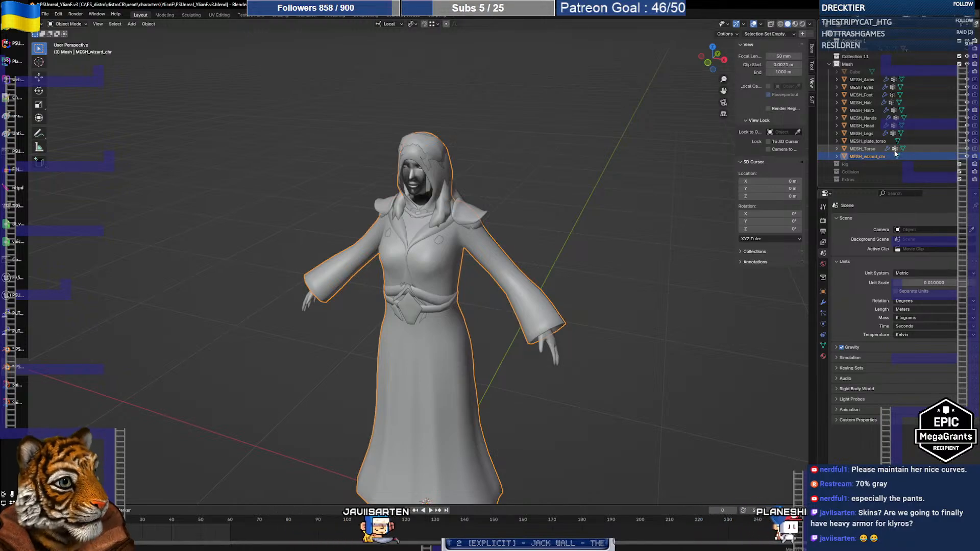
# Step: Hide the MESH_wizard_chr robe and select MESH_Torso underneath the plate armour
pyautogui.click(894, 149)
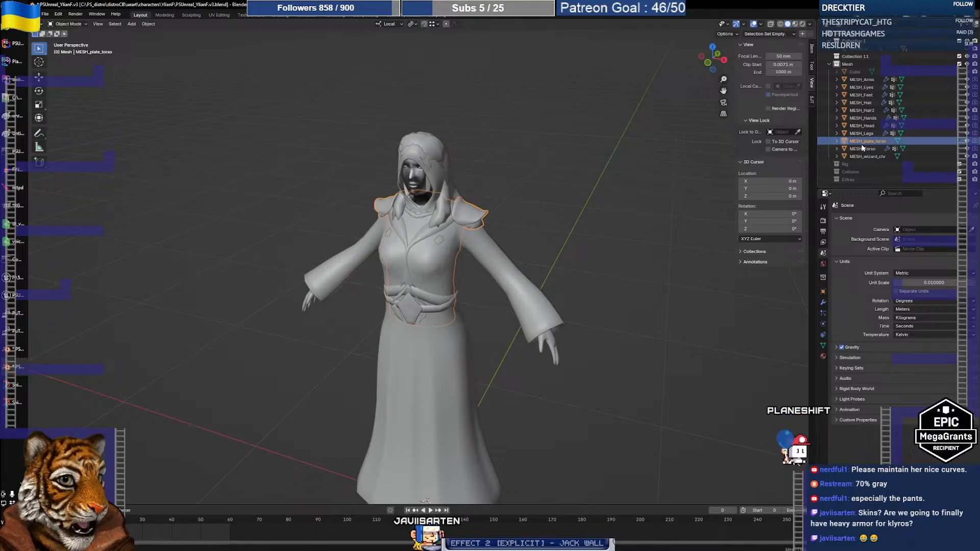
pyautogui.click(473, 226)
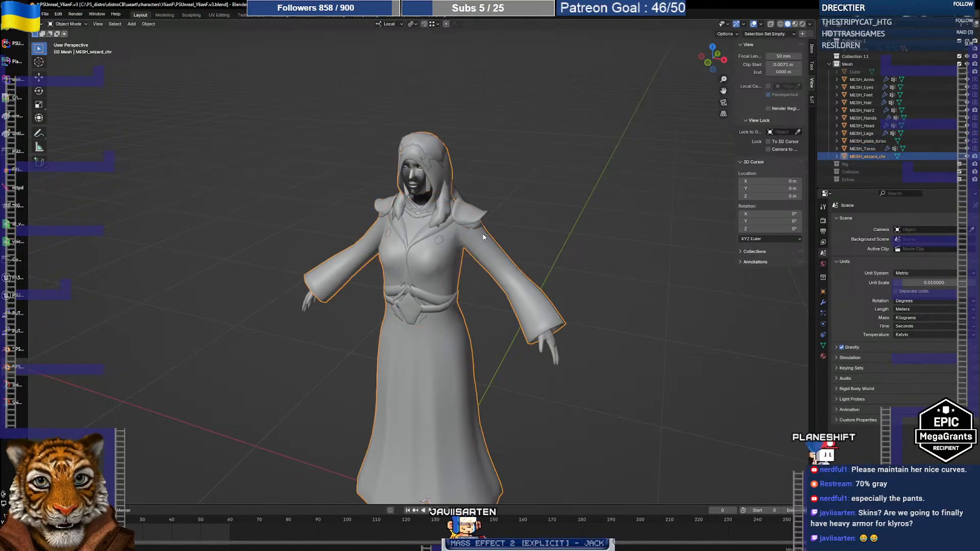
pyautogui.press('h')
pyautogui.moveTo(473, 226); pyautogui.dragTo(415, 239, button='middle')
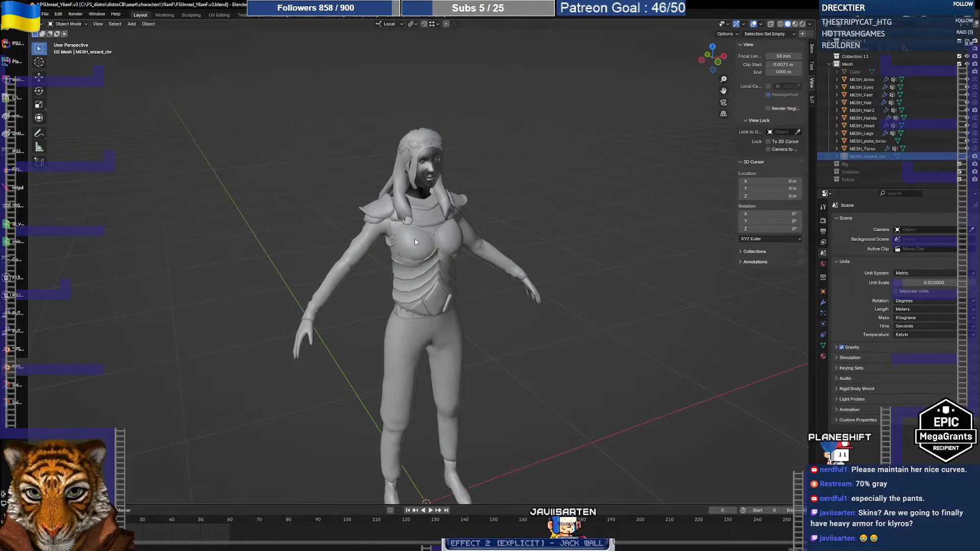
pyautogui.moveTo(491, 248); pyautogui.dragTo(444, 244, button='middle')
pyautogui.click(439, 247)
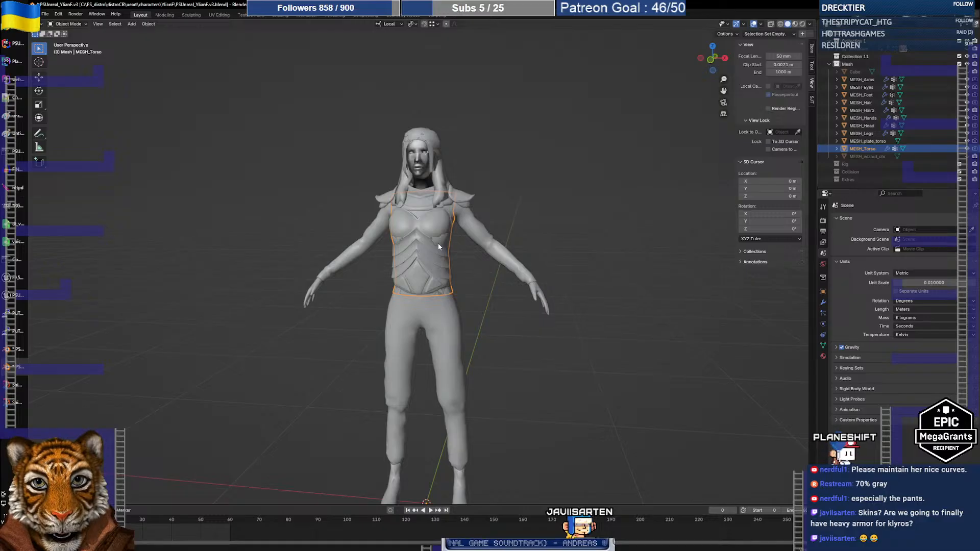
# Step: Hide MESH_Torso and check how the lower edge of the plate armour meets the legs at the waist
pyautogui.press('h')
pyautogui.moveTo(445, 263); pyautogui.dragTo(426, 177, button='middle')
pyautogui.scroll(2, 427, 250)
pyautogui.scroll(5, 442, 239)
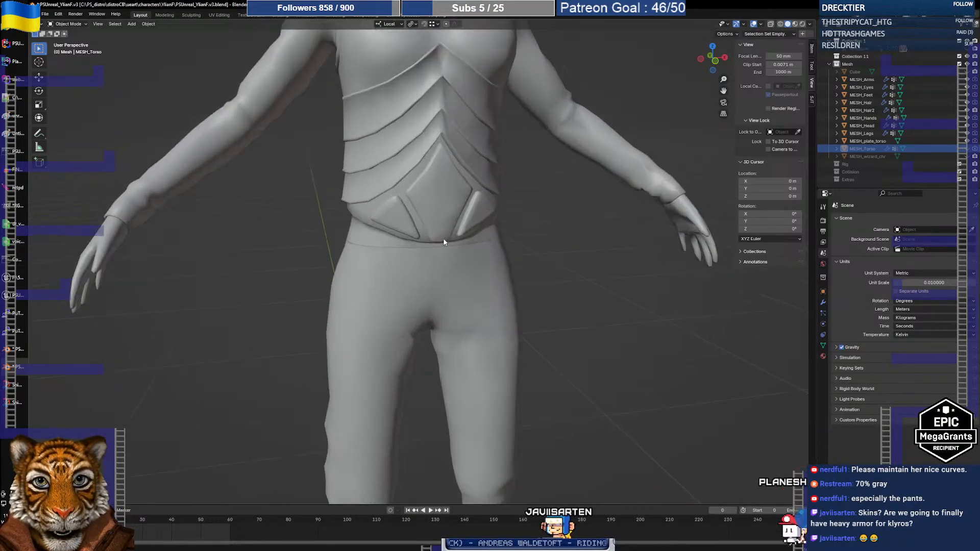
pyautogui.scroll(-9, 441, 243)
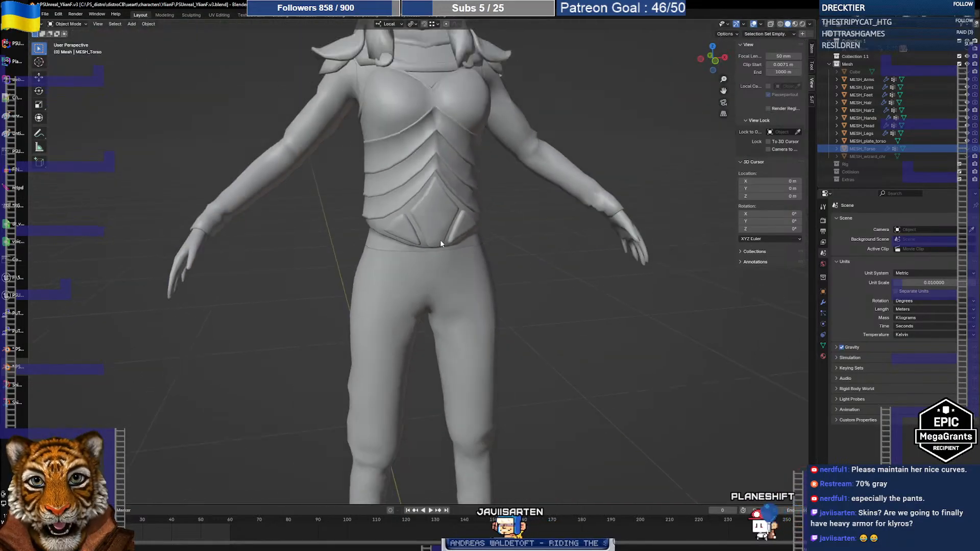
pyautogui.scroll(1, 452, 229)
pyautogui.keyDown('shift'); pyautogui.moveTo(452, 230); pyautogui.dragTo(490, 237, button='middle'); pyautogui.keyUp('shift')
# Step: Show the armature and name MESH_plate_torso's UV map UVChannel_1 to match the one on MESH_Legs
pyautogui.click(457, 253)
pyautogui.click(968, 49)
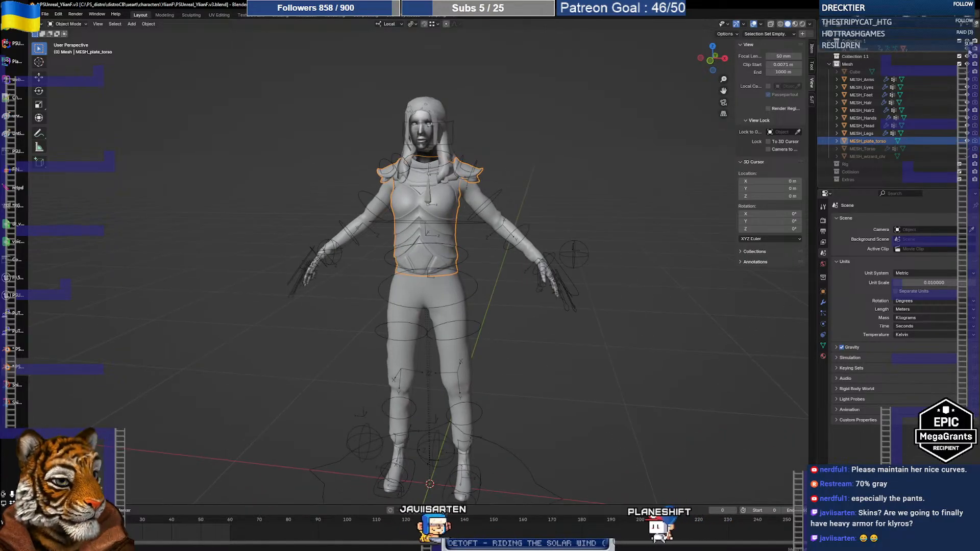
pyautogui.keyDown('shift'); pyautogui.click(446, 287); pyautogui.keyUp('shift')
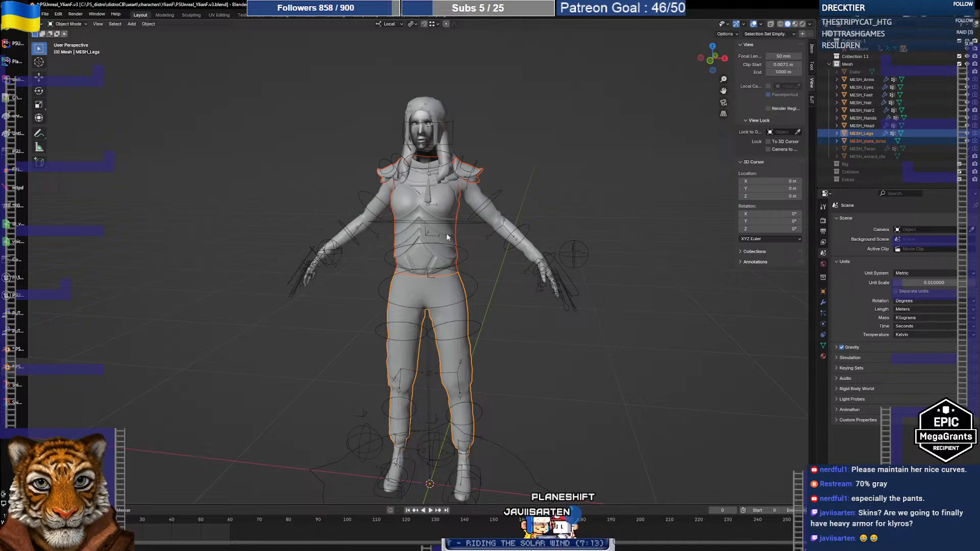
pyautogui.click(822, 346)
pyautogui.click(847, 352)
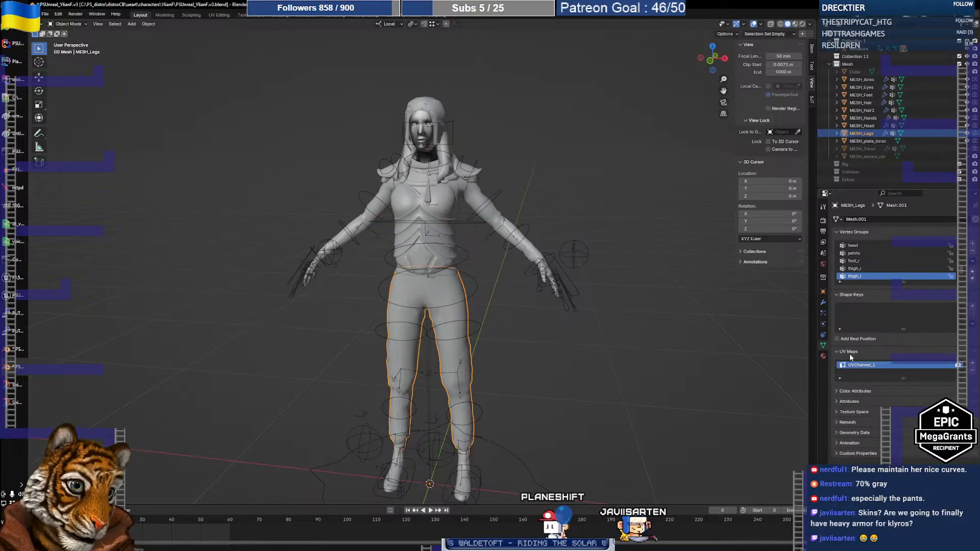
pyautogui.doubleClick(864, 366)
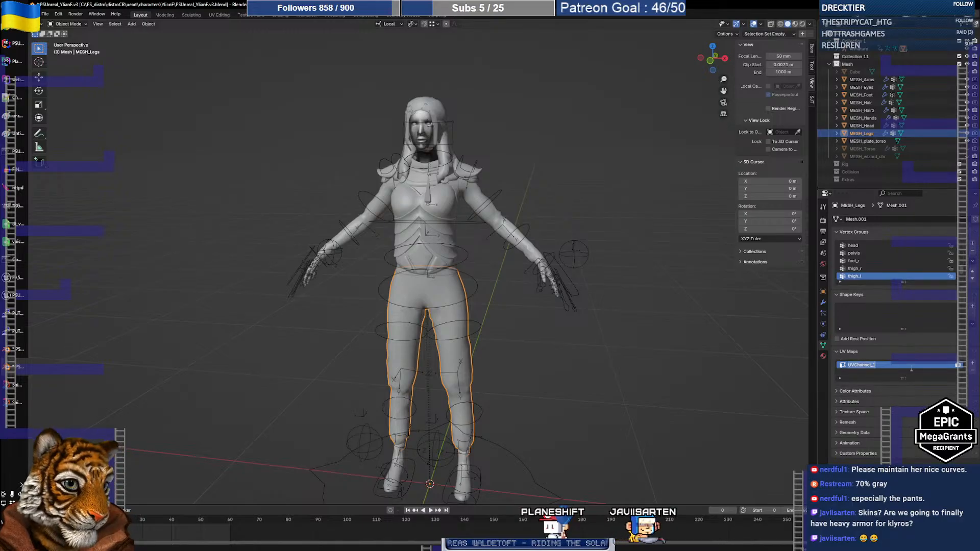
pyautogui.click(448, 238)
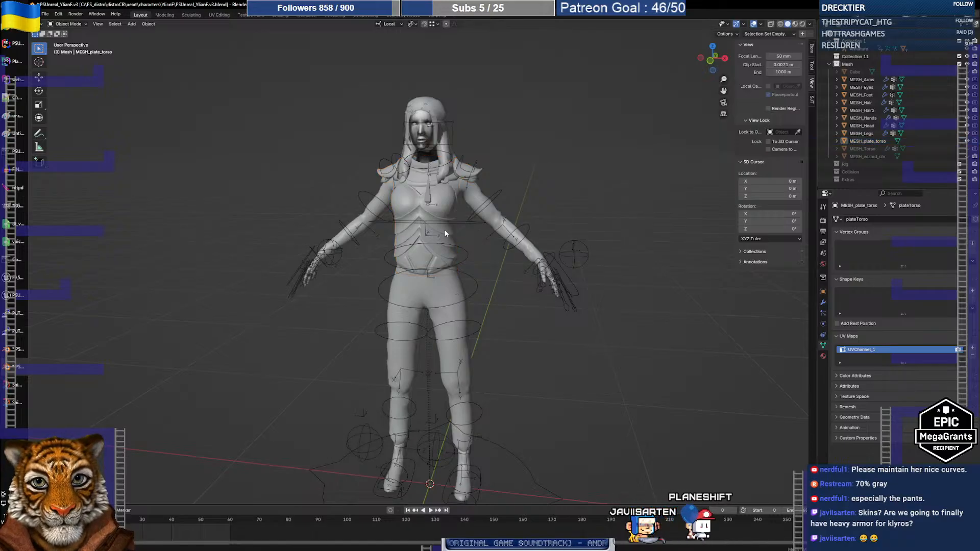
# Step: Join MESH_plate_torso into MESH_Legs and select all the plate armour faces through the plate_armor material in Edit Mode
pyautogui.keyDown('shift'); pyautogui.click(450, 291); pyautogui.keyUp('shift')
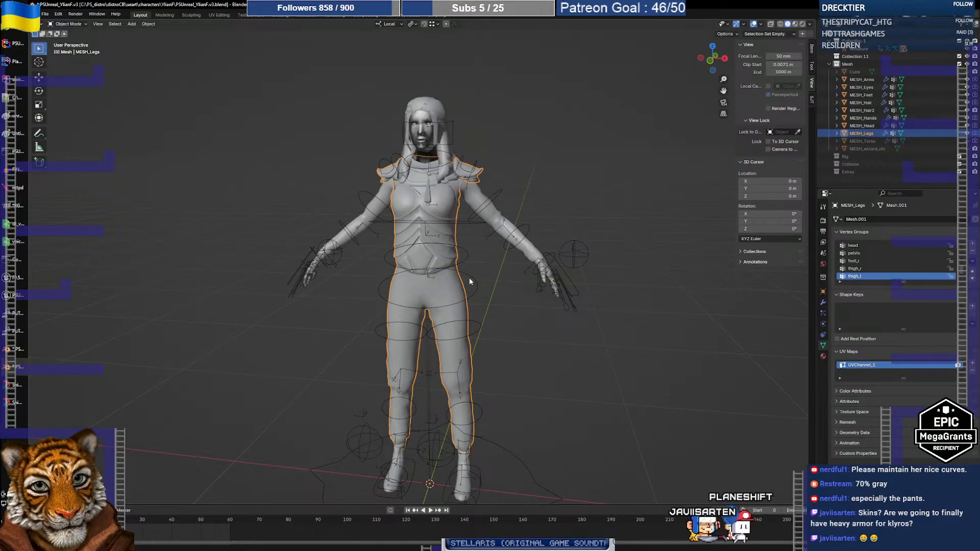
pyautogui.press('Tab')
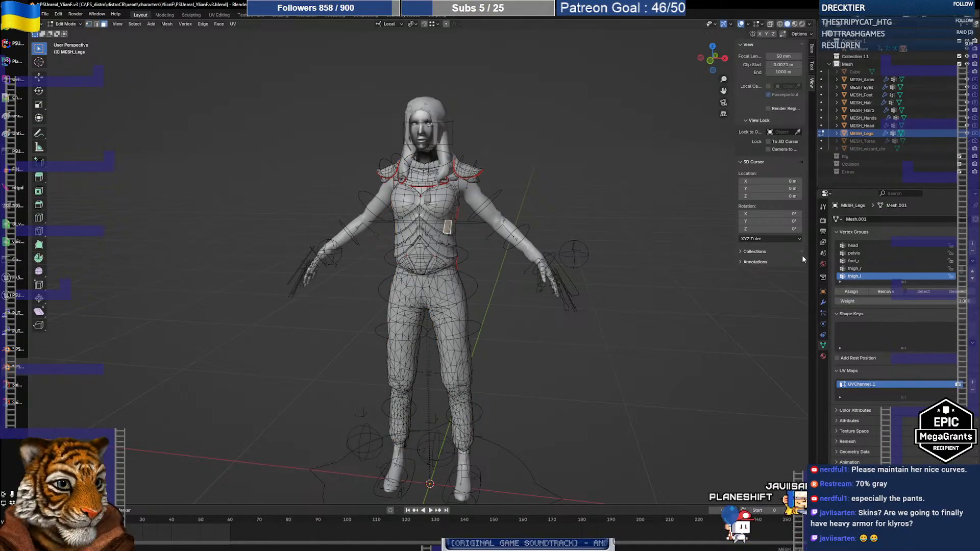
pyautogui.click(822, 355)
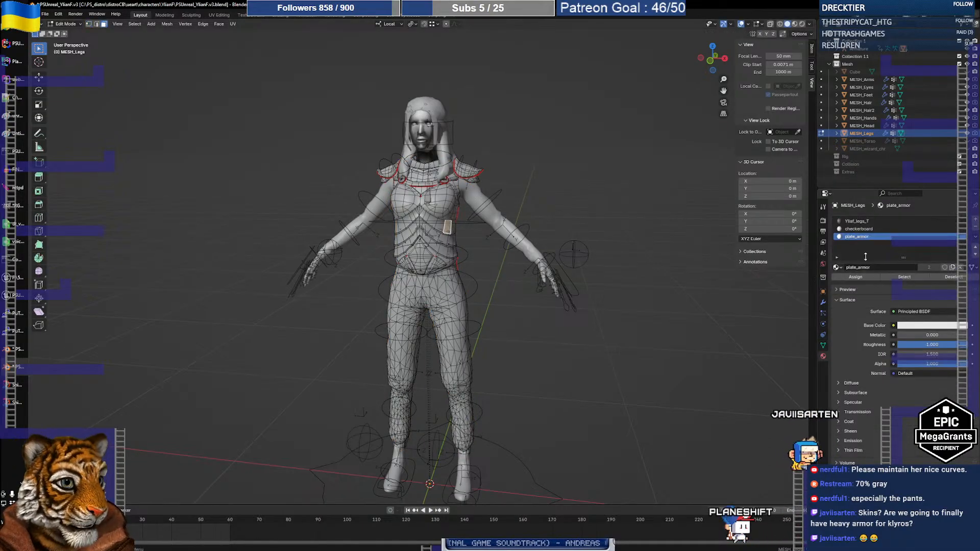
pyautogui.click(898, 278)
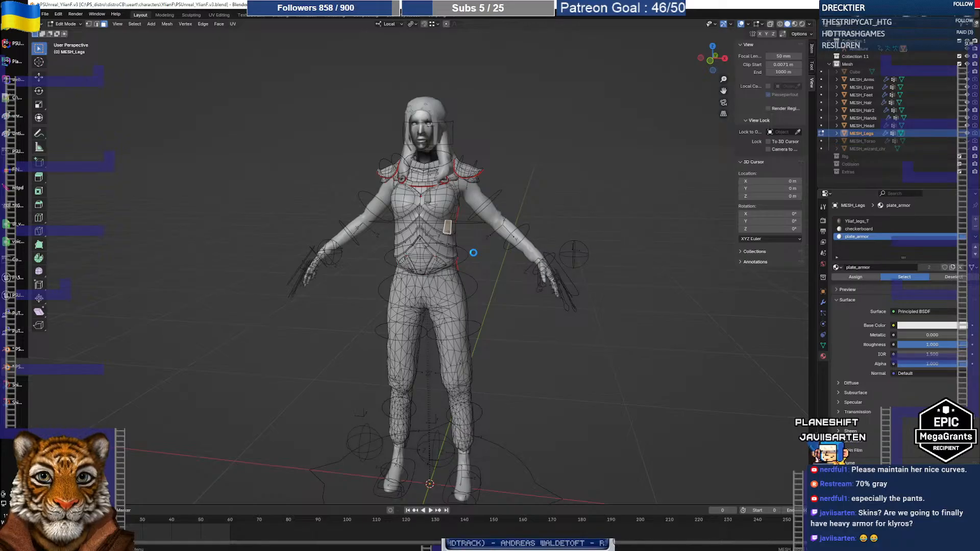
pyautogui.press('l')
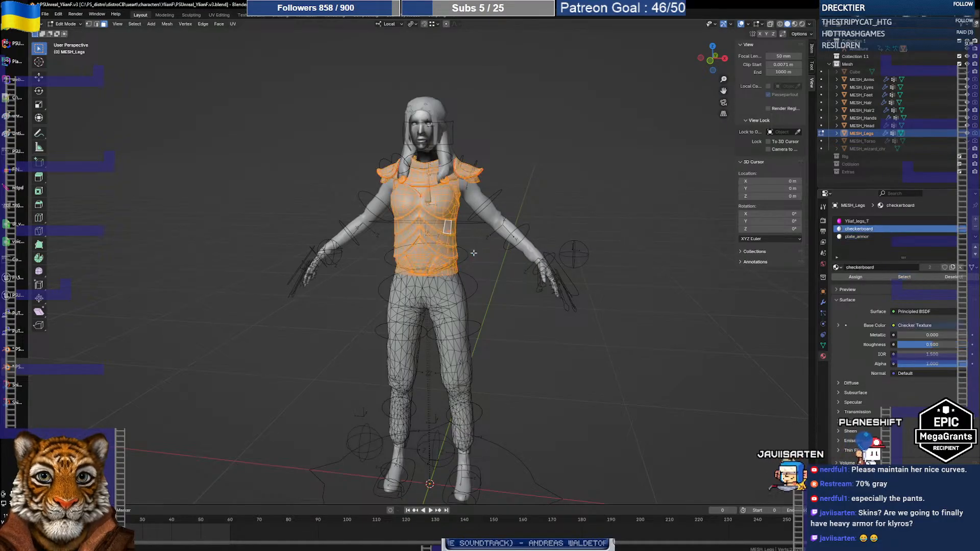
# Step: Separate the selected plate armour faces from MESH_Legs into their own object and return to Object Mode
pyautogui.moveTo(488, 272); pyautogui.dragTo(453, 276, button='middle')
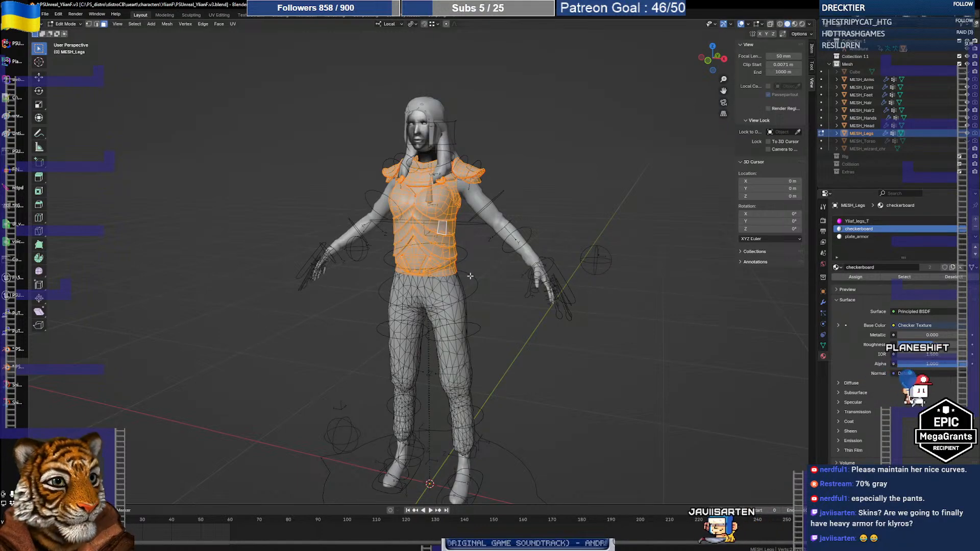
pyautogui.hotkey('ctrl', 'f')
pyautogui.moveTo(443, 396)
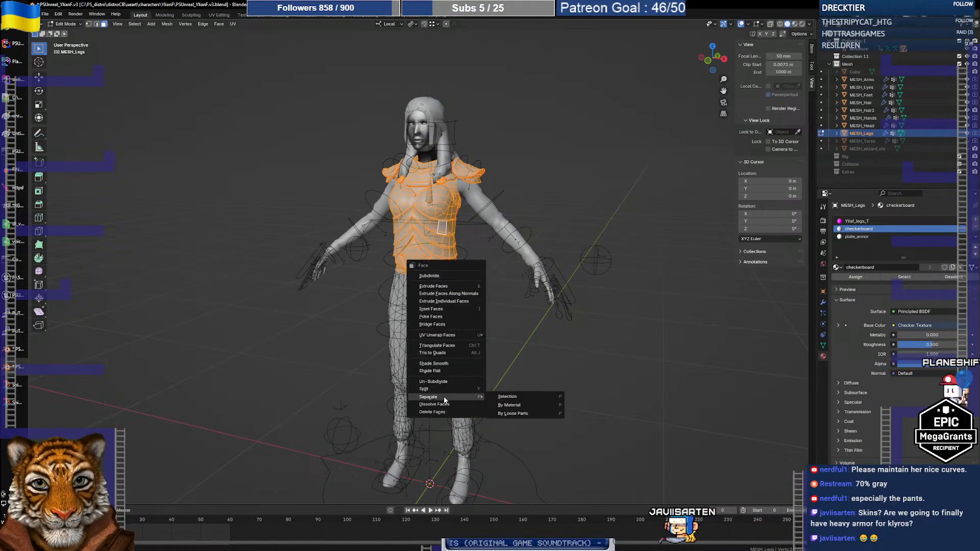
pyautogui.click(519, 398)
pyautogui.press('Tab')
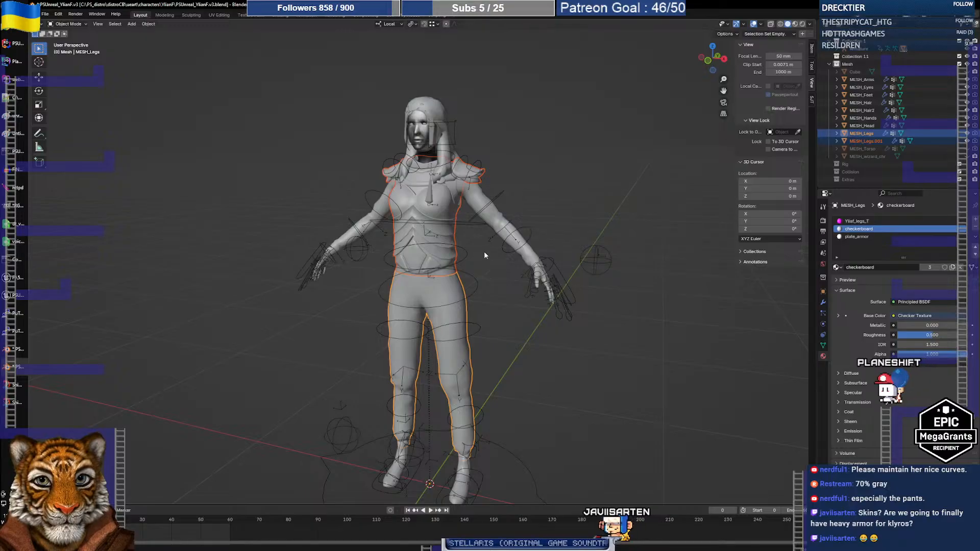
pyautogui.click(483, 252)
# Step: Rename the separated plate armour object as MESH_Torso_Plate
pyautogui.click(866, 141)
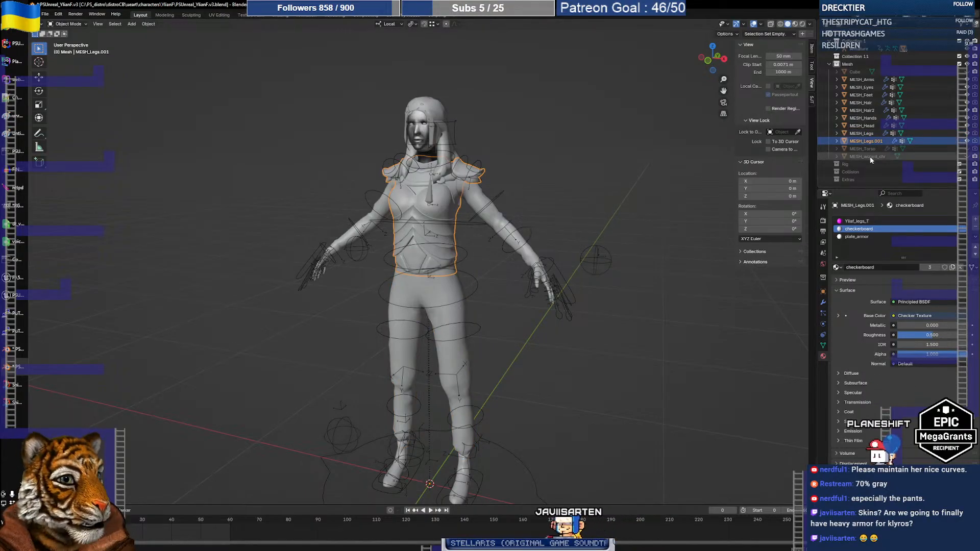
pyautogui.doubleClick(866, 141)
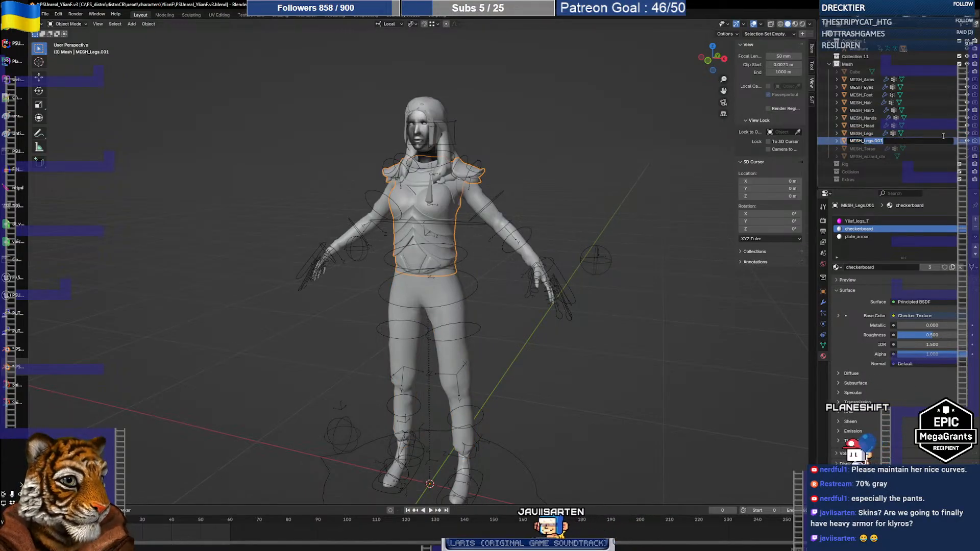
pyautogui.write('T')
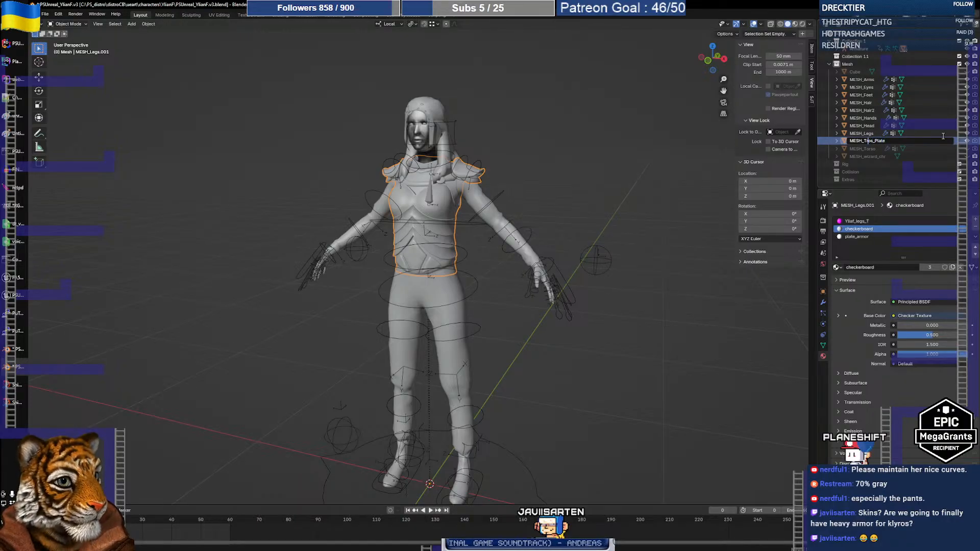
pyautogui.write('ors_Plateo')
pyautogui.press('Return')
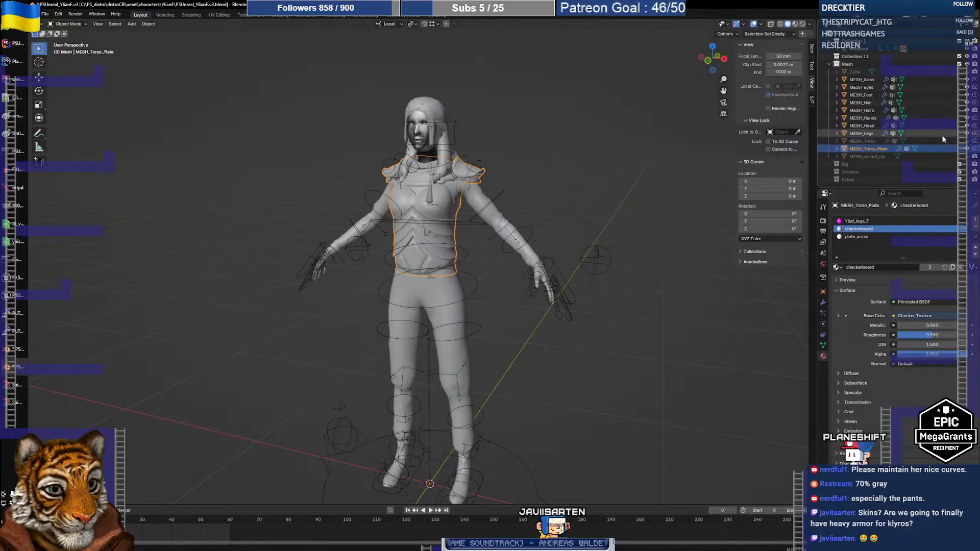
# Step: Hide MESH_Torso_Plate and show the MESH_wizard_chr robe
pyautogui.click(898, 157)
pyautogui.click(966, 148)
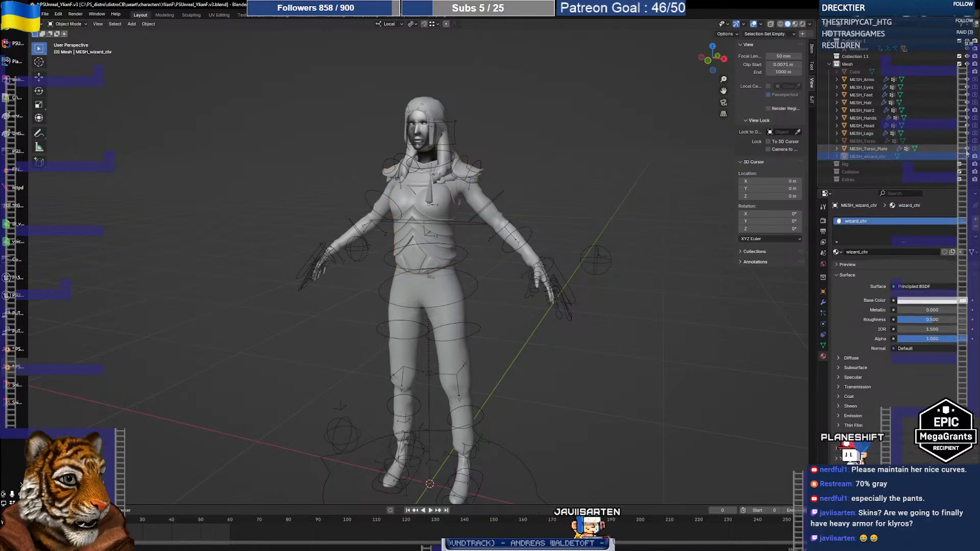
pyautogui.click(966, 156)
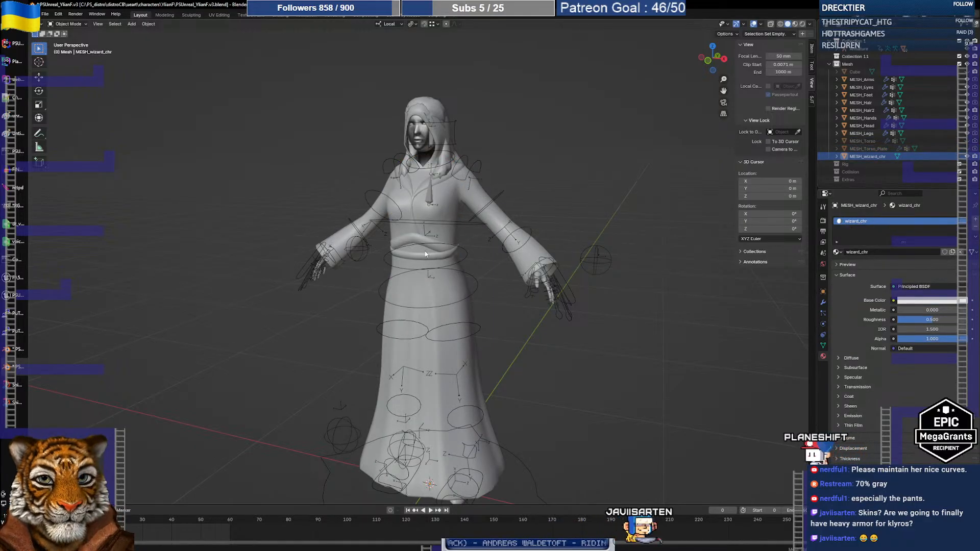
# Step: Show MESH_Torso and name MESH_wizard_chr's UV map UVChannel_1 to match the one on MESH_Torso
pyautogui.keyDown('ctrl'); pyautogui.click(868, 140); pyautogui.keyUp('ctrl')
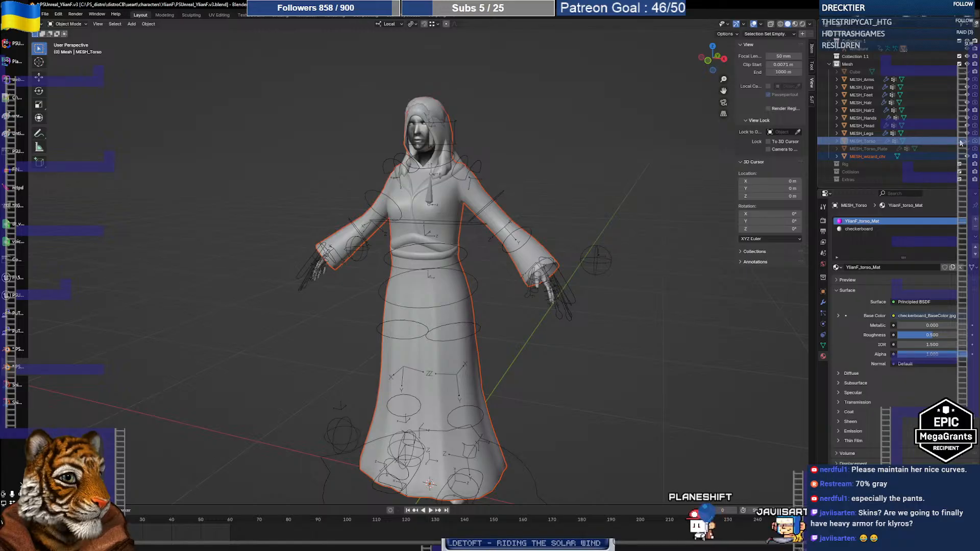
pyautogui.click(862, 142)
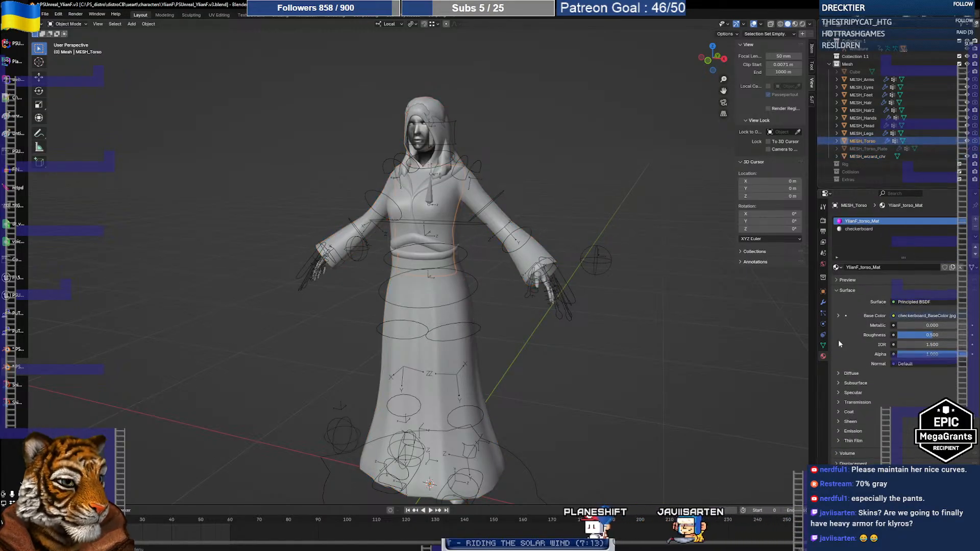
pyautogui.click(823, 346)
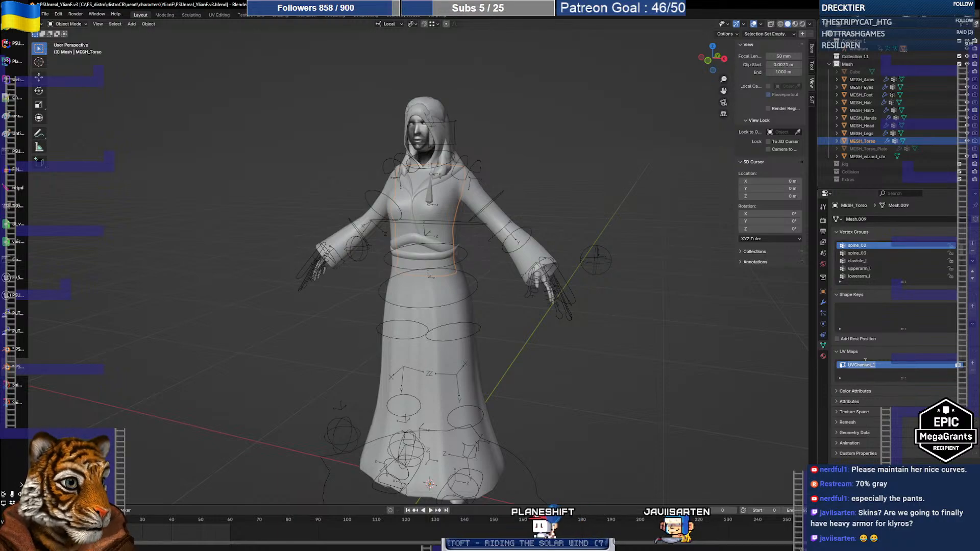
pyautogui.click(879, 159)
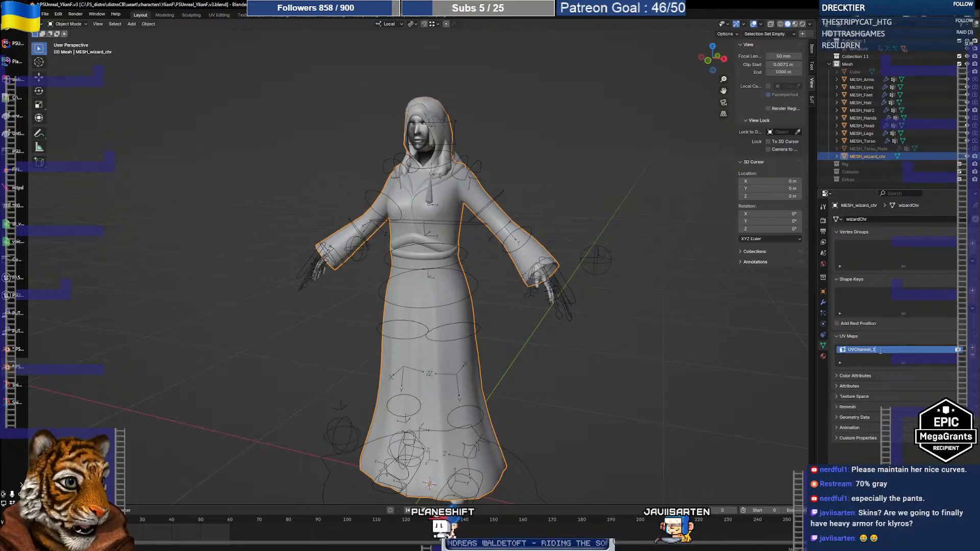
# Step: Join MESH_wizard_chr into MESH_Torso and select all the robe faces through the wizard_chr material in Edit Mode
pyautogui.keyDown('ctrl'); pyautogui.click(872, 143); pyautogui.keyUp('ctrl')
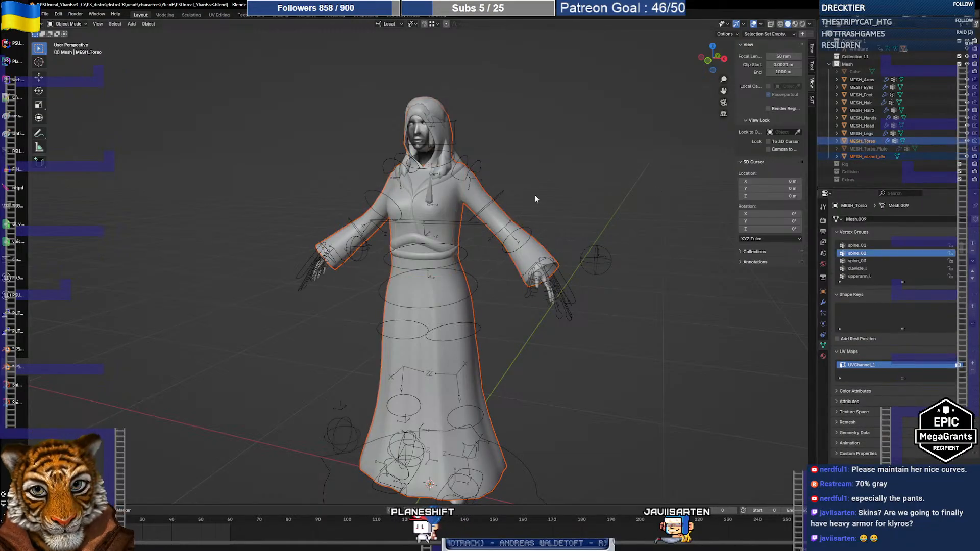
pyautogui.hotkey('ctrl', 'j')
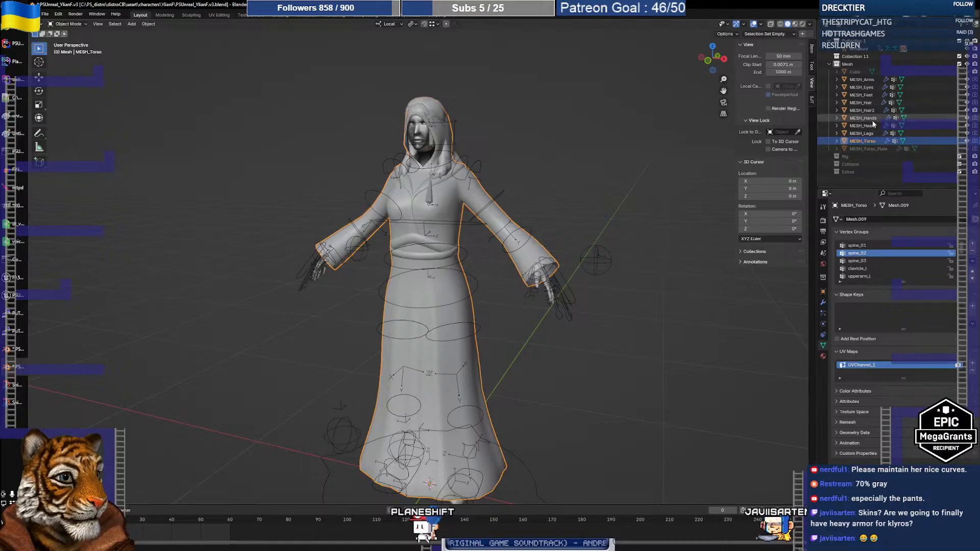
pyautogui.press('Tab')
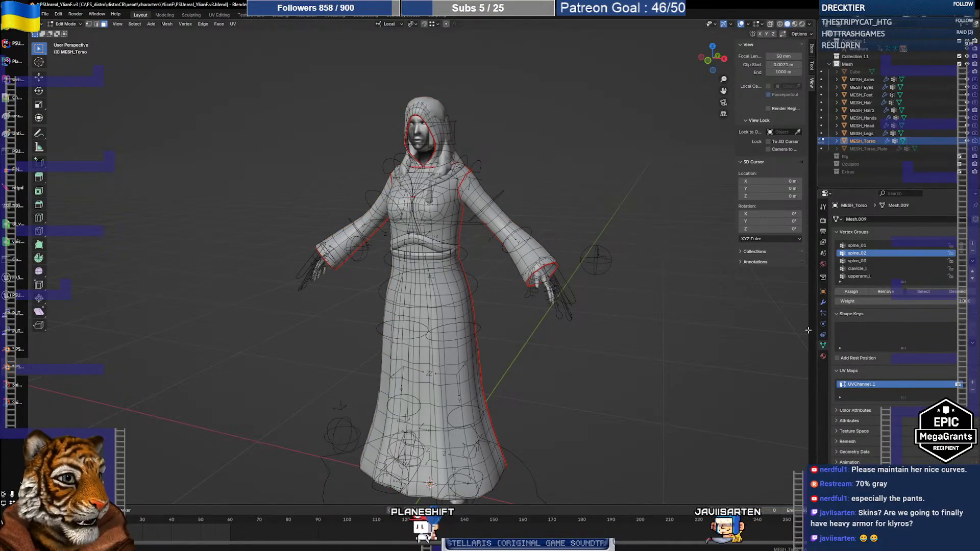
pyautogui.click(823, 356)
pyautogui.click(870, 236)
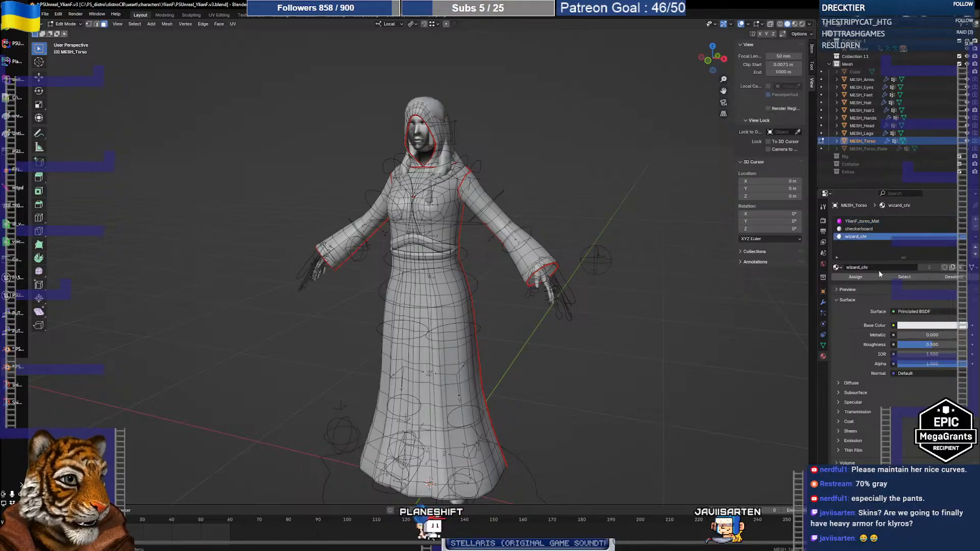
pyautogui.click(903, 277)
# Step: Separate the selected robe faces from MESH_Torso into their own object and return to Object Mode
pyautogui.hotkey('ctrl', 'f')
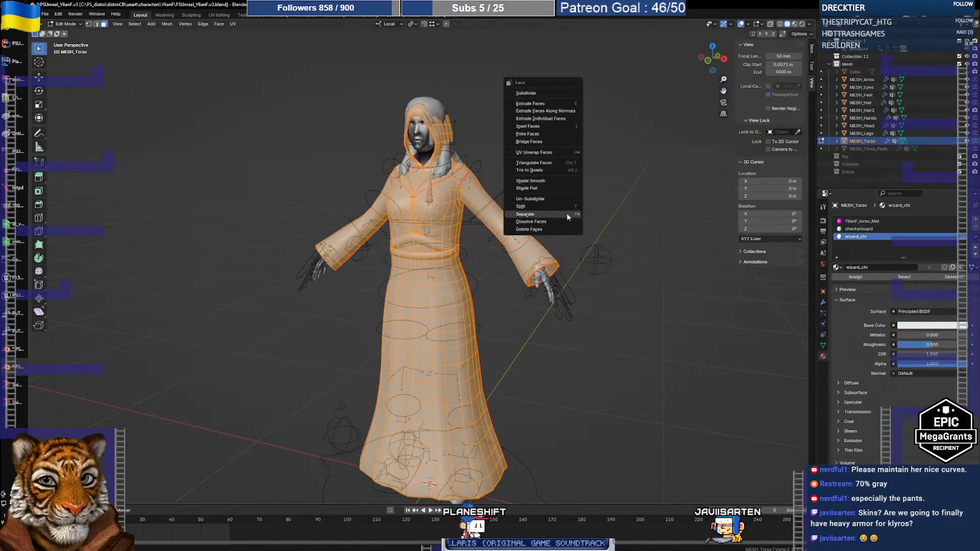
pyautogui.moveTo(565, 215)
pyautogui.click(626, 214)
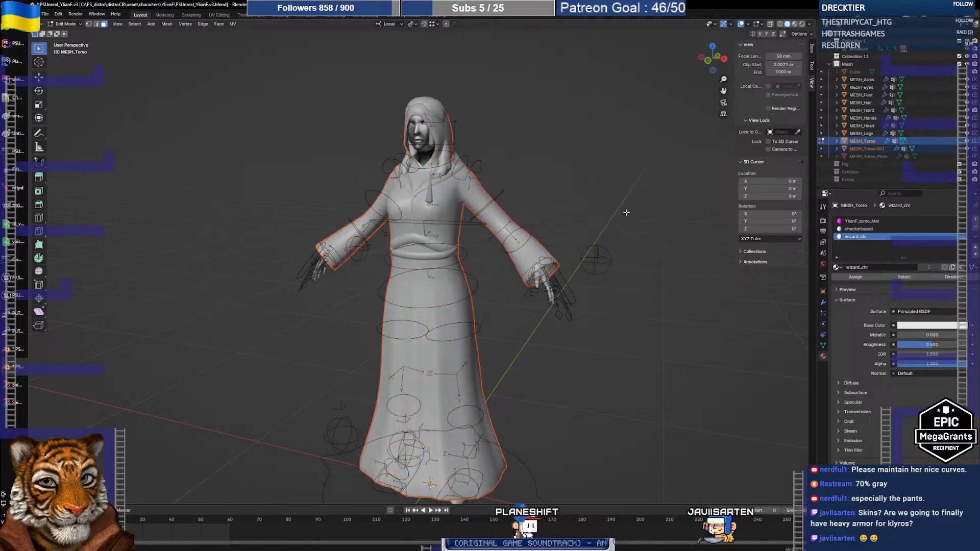
pyautogui.press('Tab')
# Step: Rename the separated robe object as MESH_Robe and clear the selection
pyautogui.click(529, 246)
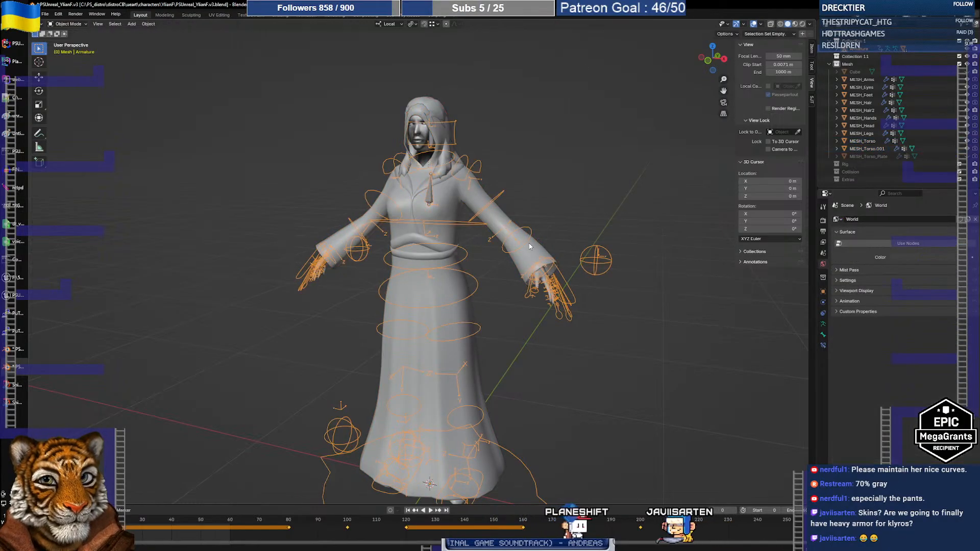
pyautogui.click(547, 258)
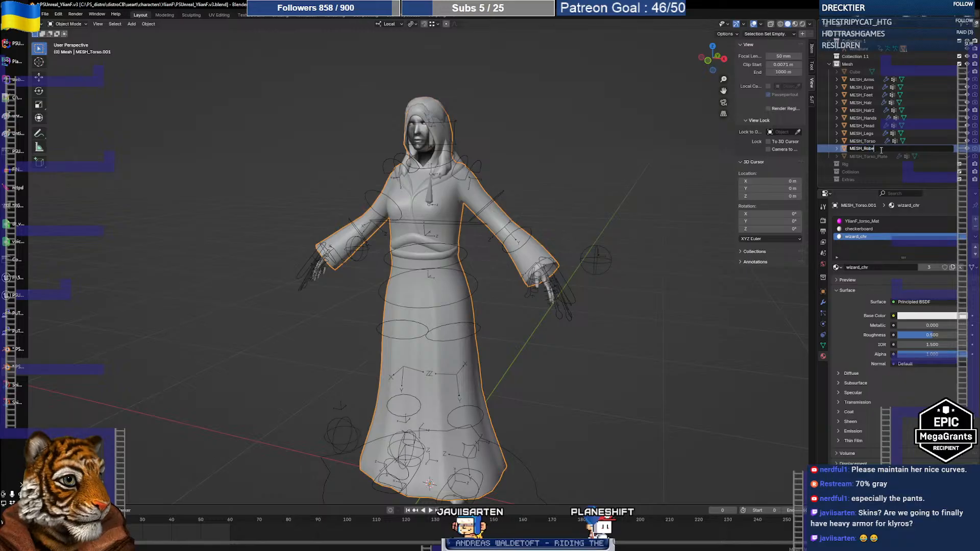
pyautogui.press('Return')
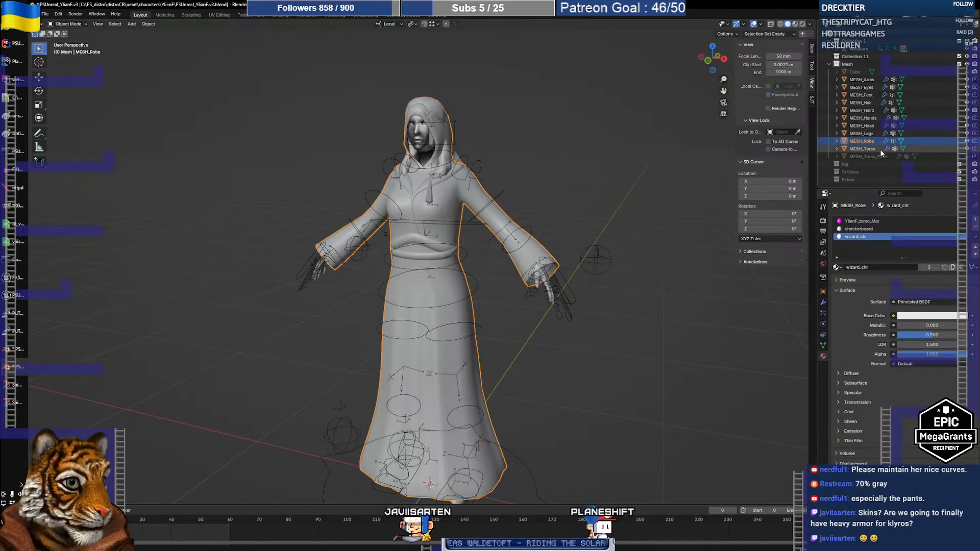
pyautogui.click(541, 192)
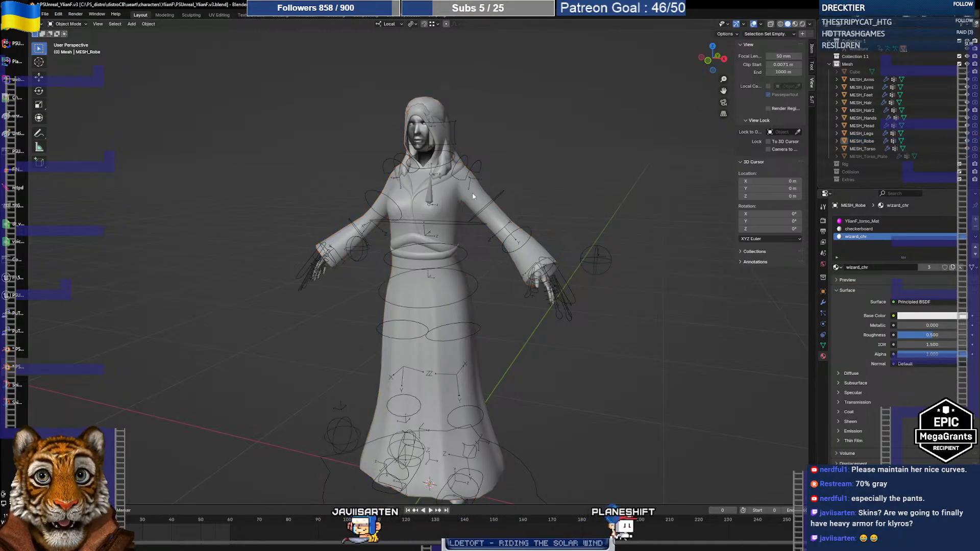
# Step: Select MESH_Robe, show its transform values, and compare them with those of MESH_Torso
pyautogui.click(473, 193)
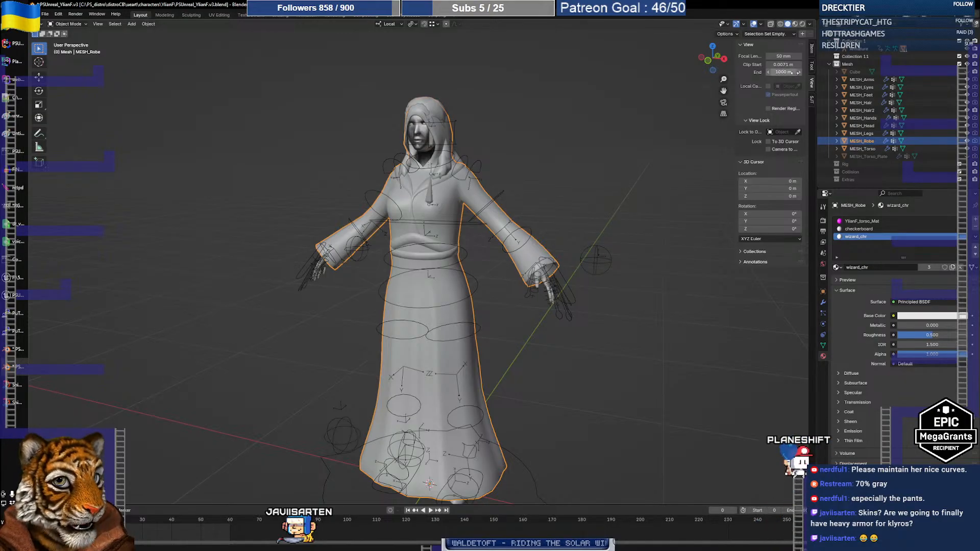
pyautogui.click(812, 52)
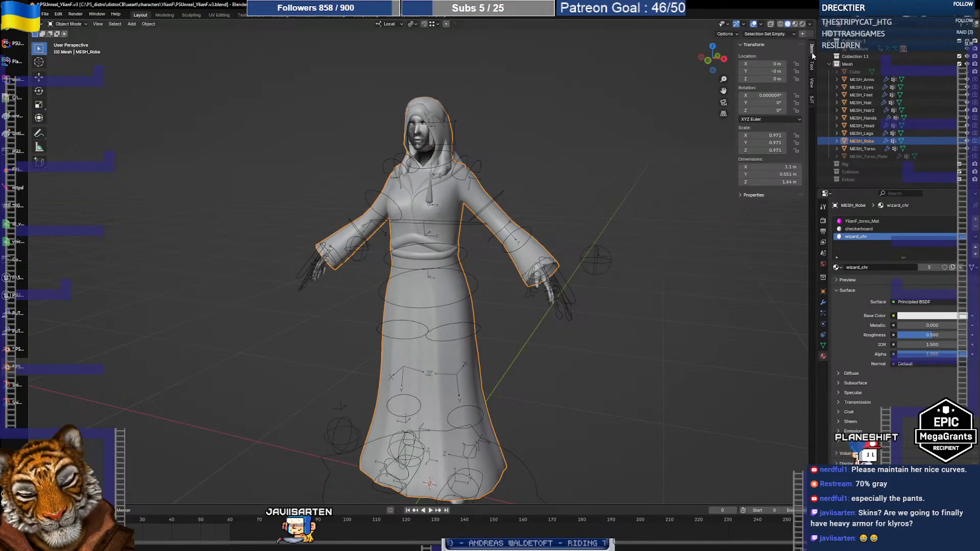
pyautogui.click(862, 148)
pyautogui.click(862, 141)
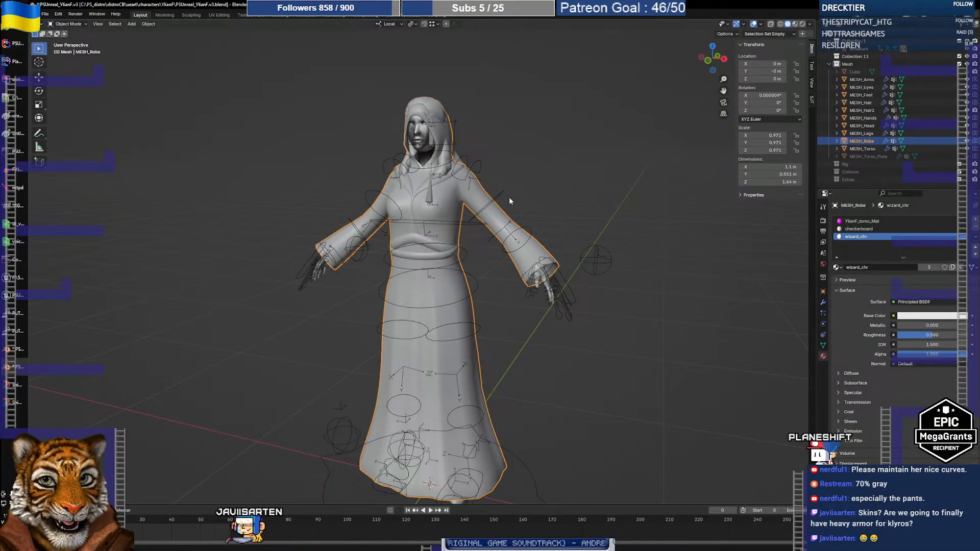
# Step: Play the animation with MESH_Robe selected and examine how the robe follows the rig's leg movement
pyautogui.moveTo(470, 265); pyautogui.dragTo(436, 273, button='middle')
pyautogui.click(538, 250)
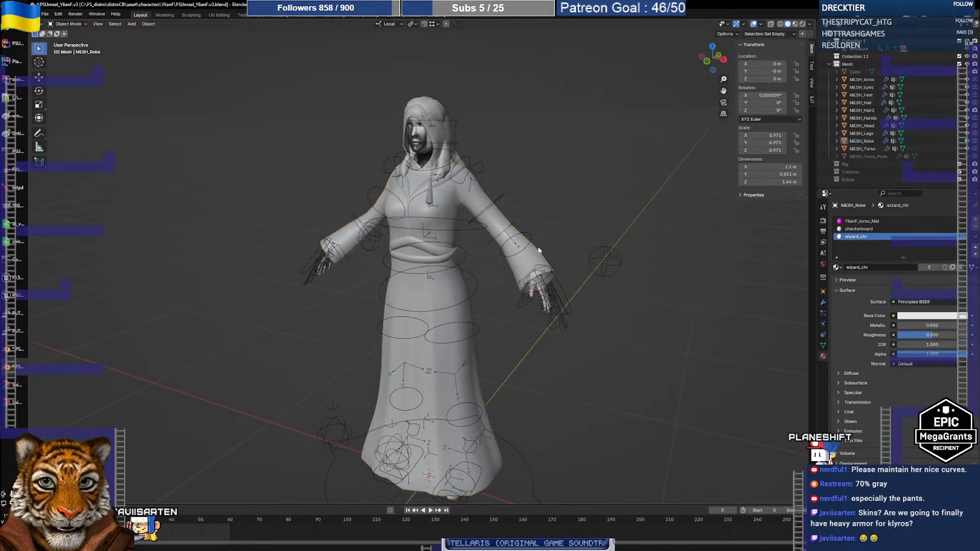
pyautogui.click(537, 251)
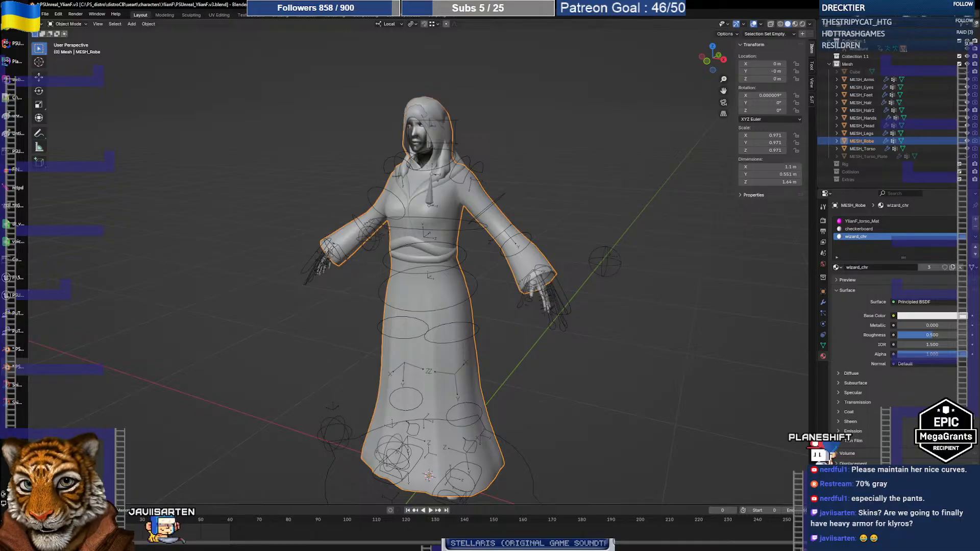
pyautogui.press('space')
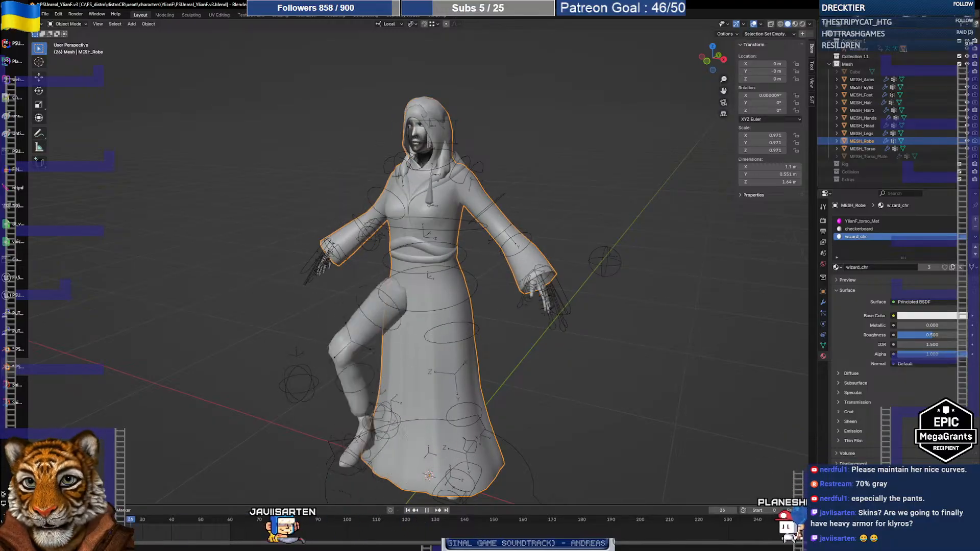
pyautogui.moveTo(457, 311); pyautogui.dragTo(416, 313, button='middle')
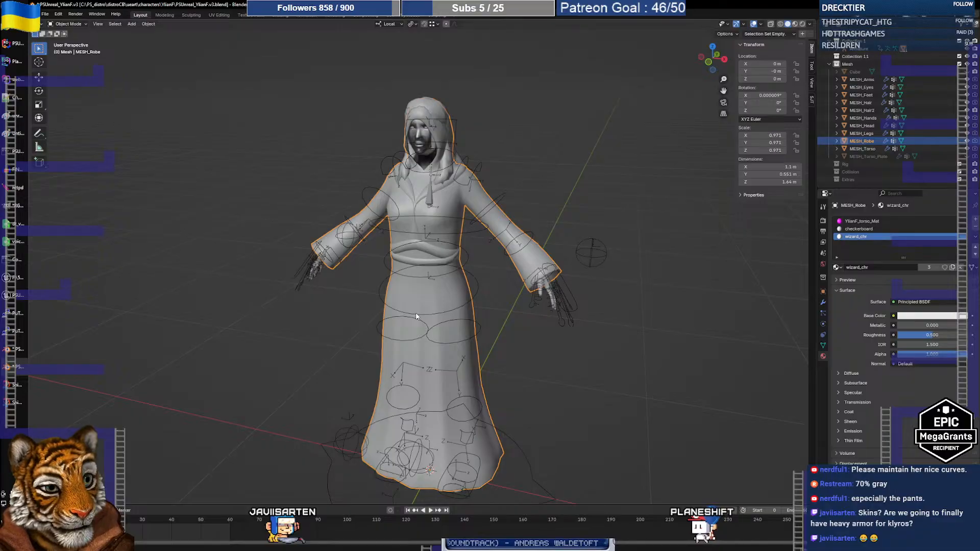
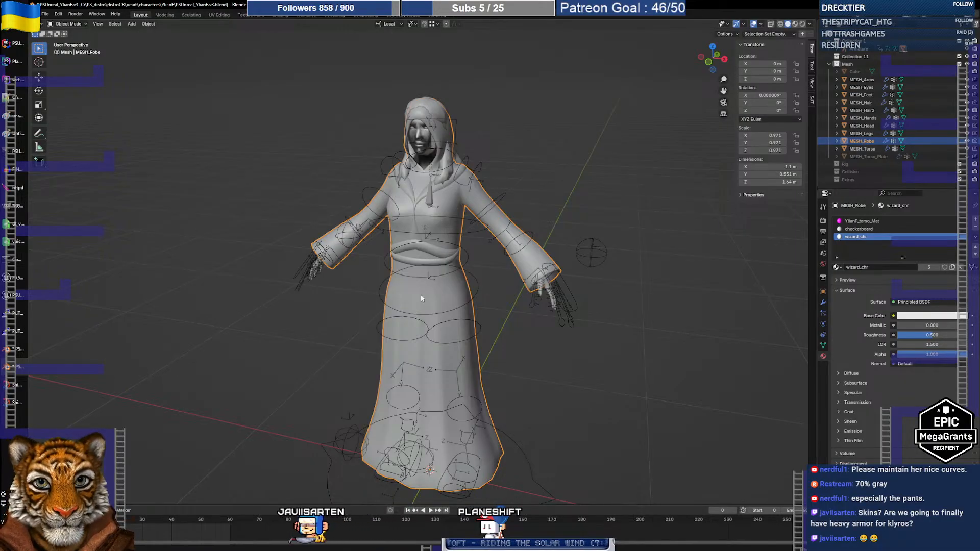
# Step: Hide MESH_Robe, select MESH_Legs and examine the trouser shape around the thighs and knees from several angles
pyautogui.moveTo(420, 295); pyautogui.dragTo(473, 305, button='middle')
pyautogui.press('h')
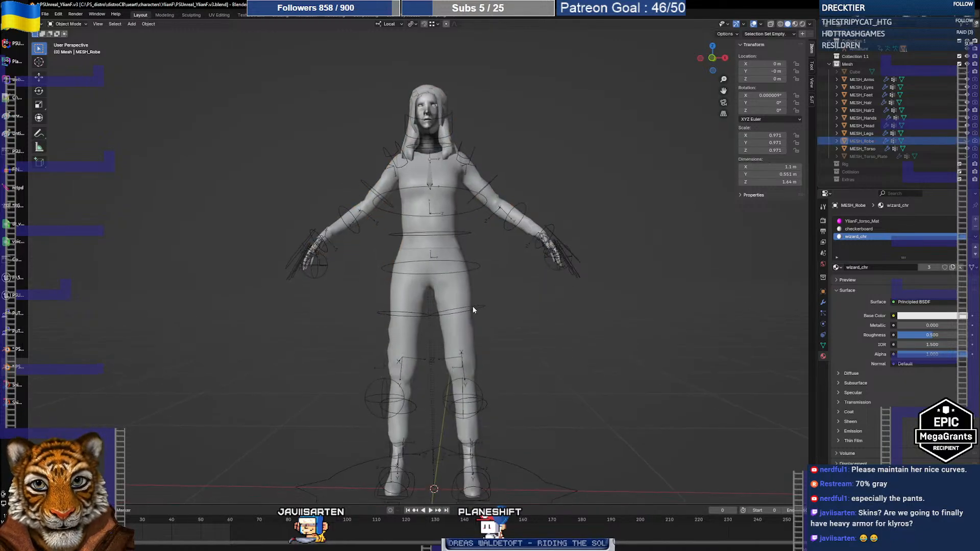
pyautogui.scroll(6, 473, 306)
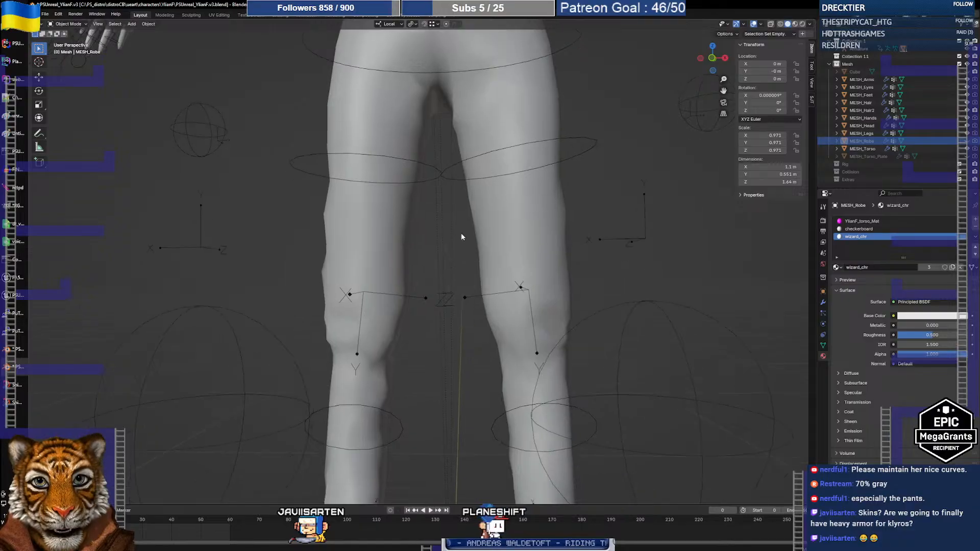
pyautogui.moveTo(460, 233); pyautogui.dragTo(433, 227, button='middle')
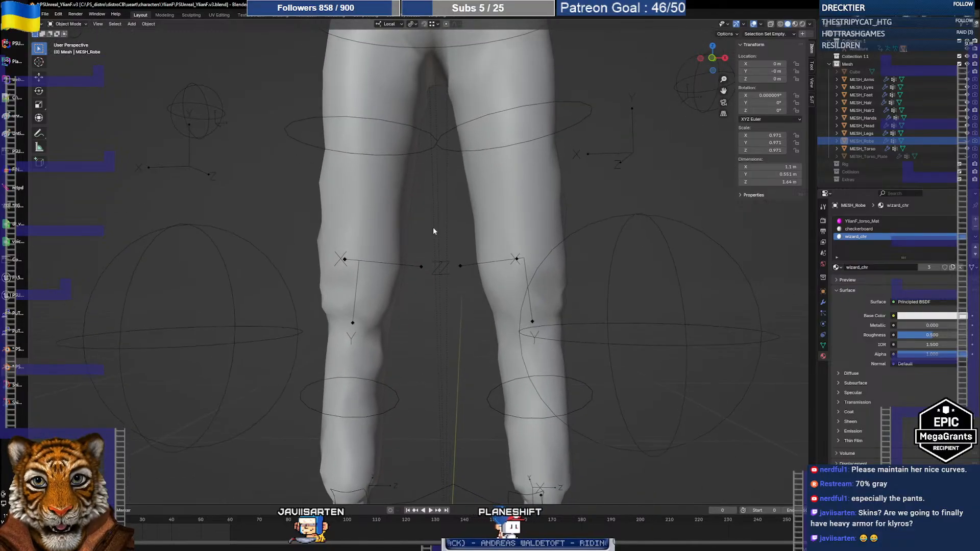
pyautogui.click(359, 221)
pyautogui.moveTo(360, 220); pyautogui.dragTo(563, 243, button='middle')
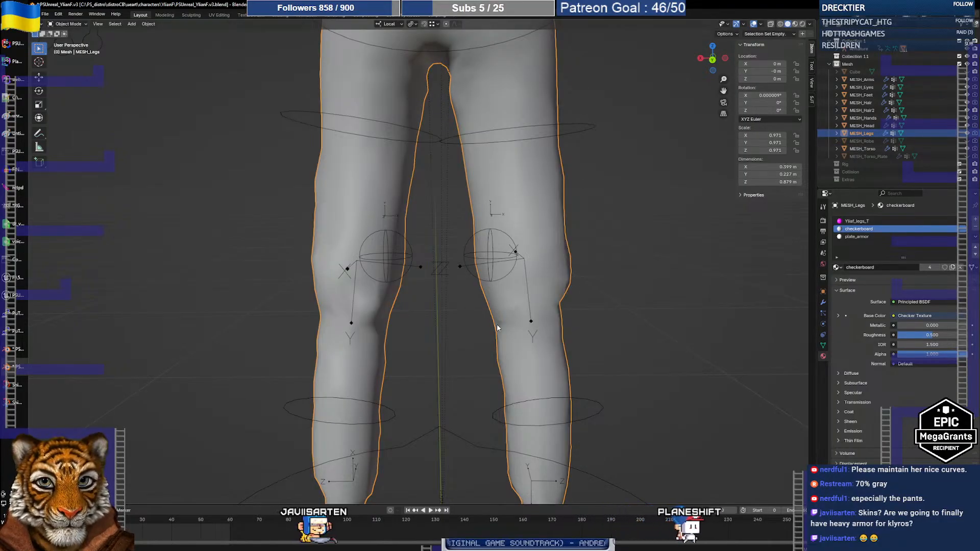
pyautogui.moveTo(573, 270); pyautogui.dragTo(388, 268, button='middle')
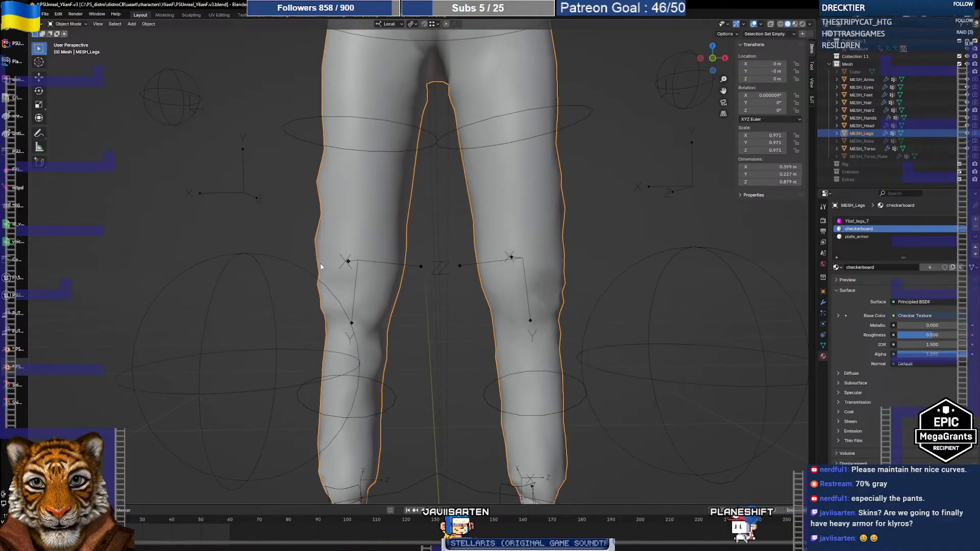
pyautogui.moveTo(517, 219); pyautogui.dragTo(509, 225, button='middle')
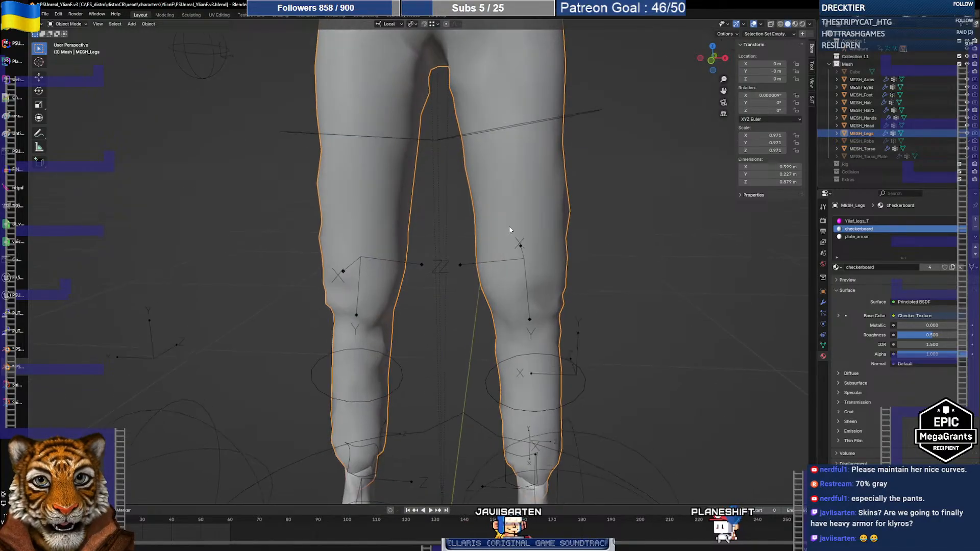
# Step: In Edit Mode on MESH_Legs, move the protruding vertex on the outer side of the right thigh inward by about 0.0056 m
pyautogui.press('Tab')
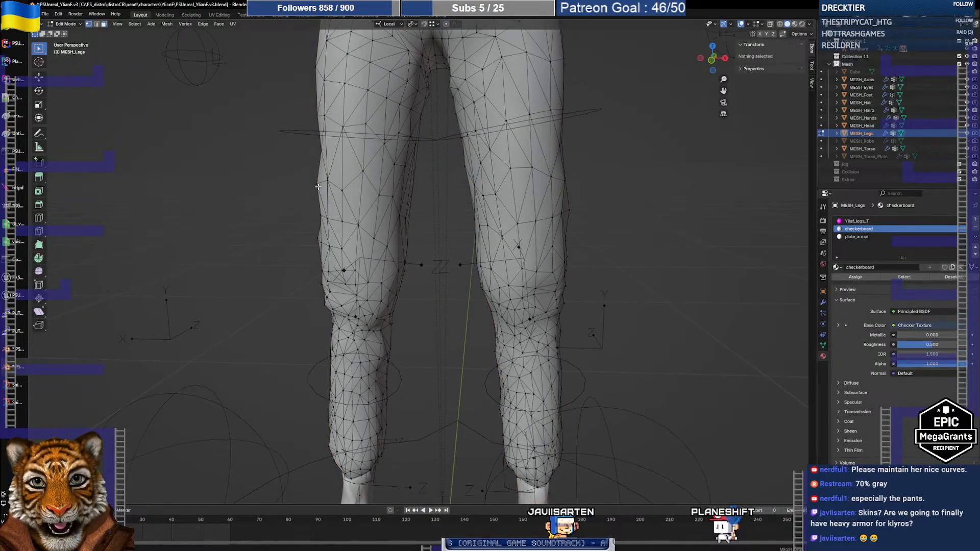
pyautogui.click(318, 187)
pyautogui.moveTo(318, 186); pyautogui.dragTo(432, 199, button='middle')
pyautogui.keyDown('shift'); pyautogui.click(314, 187); pyautogui.keyUp('shift')
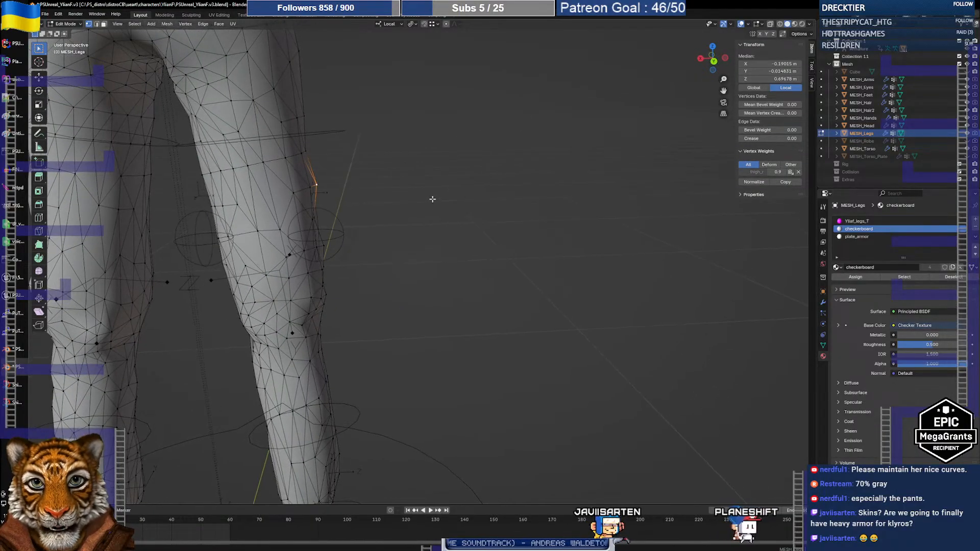
pyautogui.press('g')
pyautogui.click(497, 211)
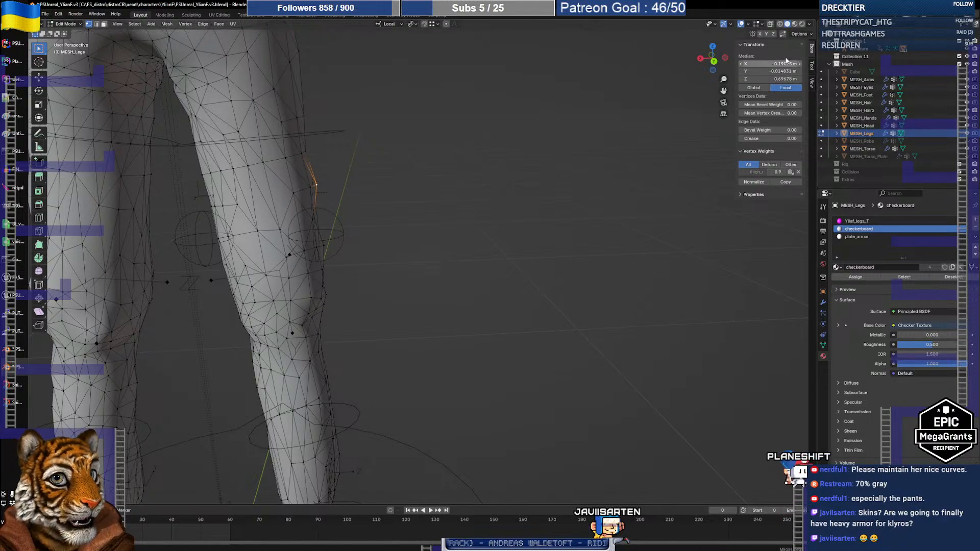
pyautogui.click(812, 65)
pyautogui.click(749, 80)
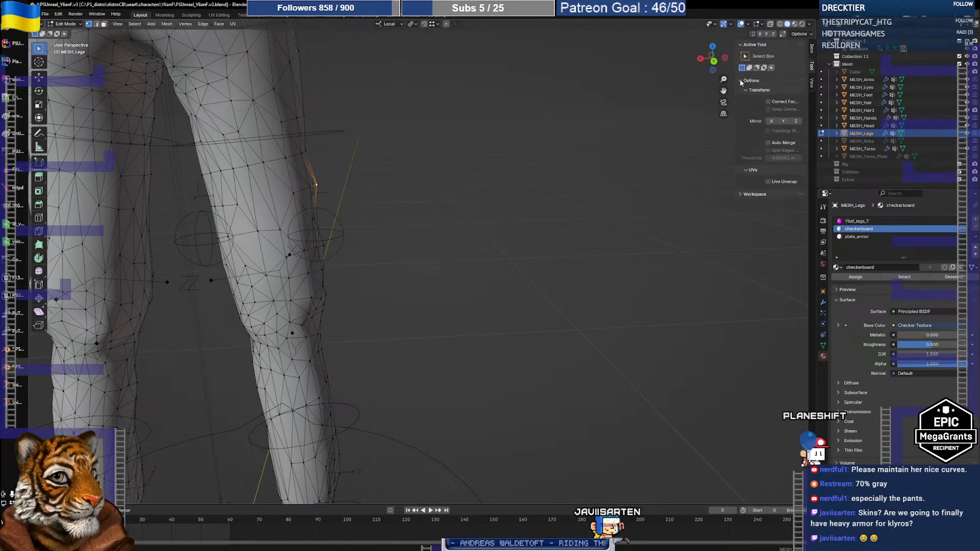
pyautogui.press('g')
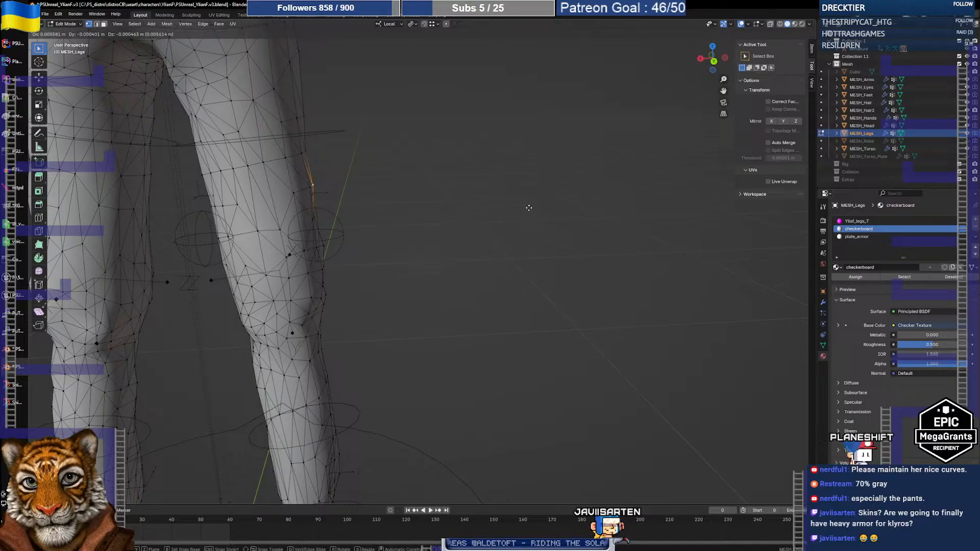
pyautogui.click(529, 208)
# Step: Smooth the outer contour above the right knee by moving the next protruding vertices inward, and return to Object Mode
pyautogui.moveTo(529, 208); pyautogui.dragTo(466, 210, button='middle')
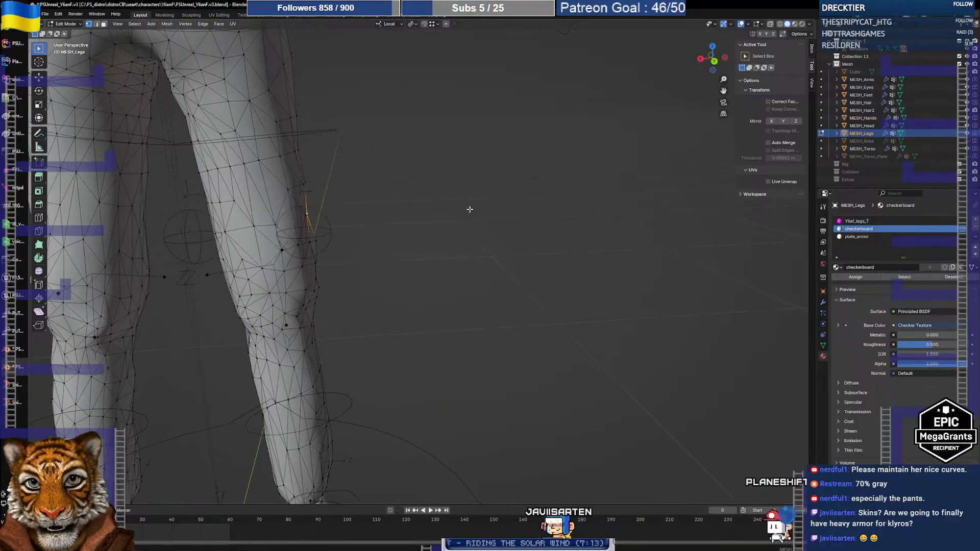
pyautogui.press('g')
pyautogui.click(471, 209)
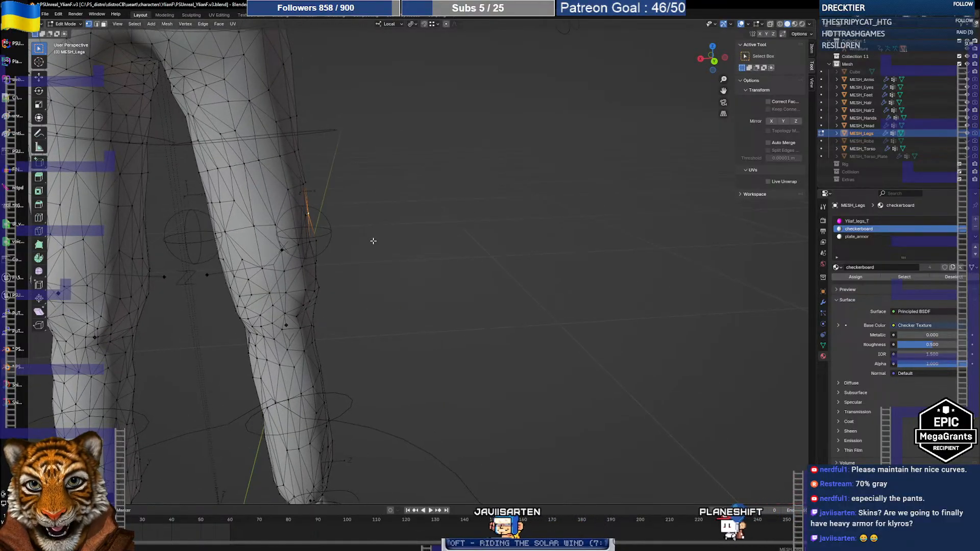
pyautogui.press('g')
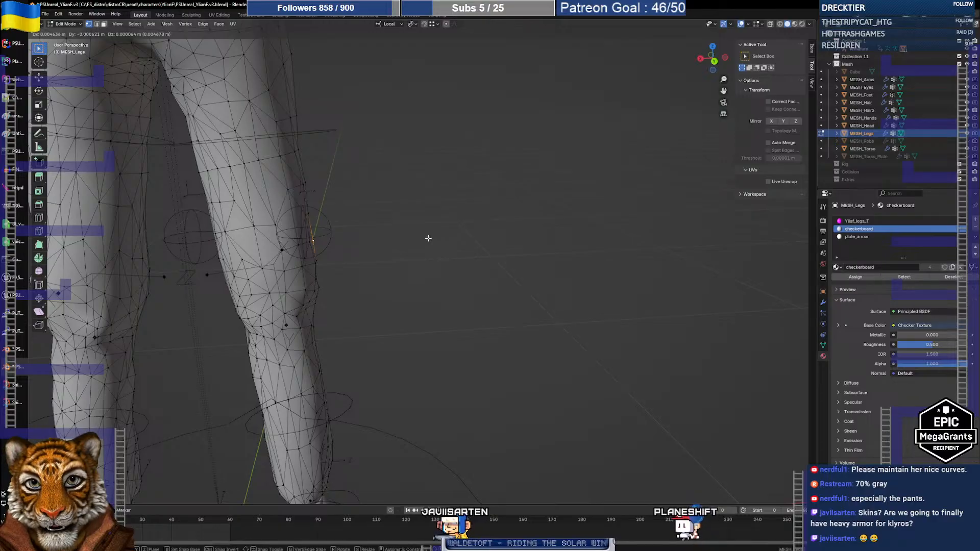
pyautogui.click(429, 238)
pyautogui.moveTo(328, 259); pyautogui.dragTo(263, 218, button='middle')
pyautogui.scroll(-3, 244, 208)
pyautogui.moveTo(406, 250); pyautogui.dragTo(419, 259, button='middle')
pyautogui.press('Tab')
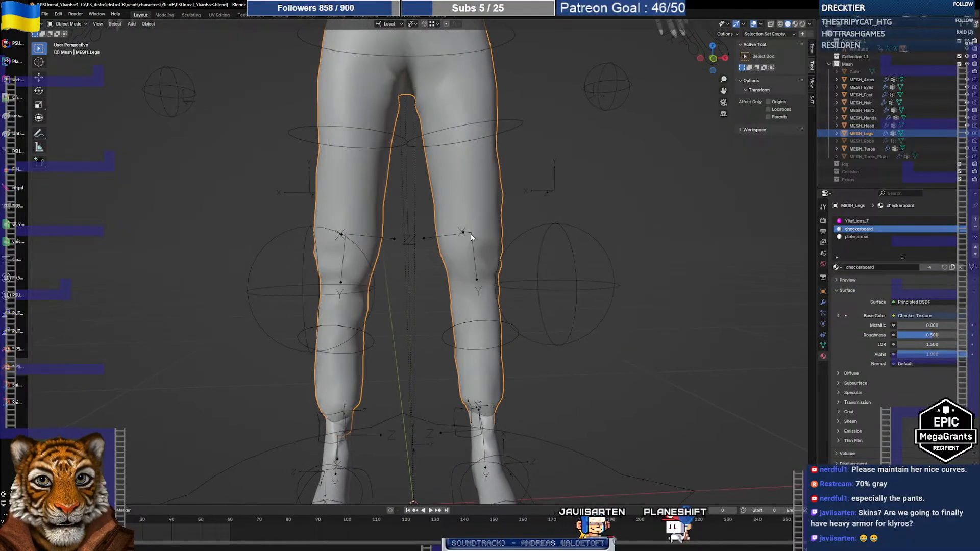
# Step: Set up MESH_Legs for see-through editing: Edit Mode with X-ray, front orthographic view and wireframe shading around the knees
pyautogui.press('Tab')
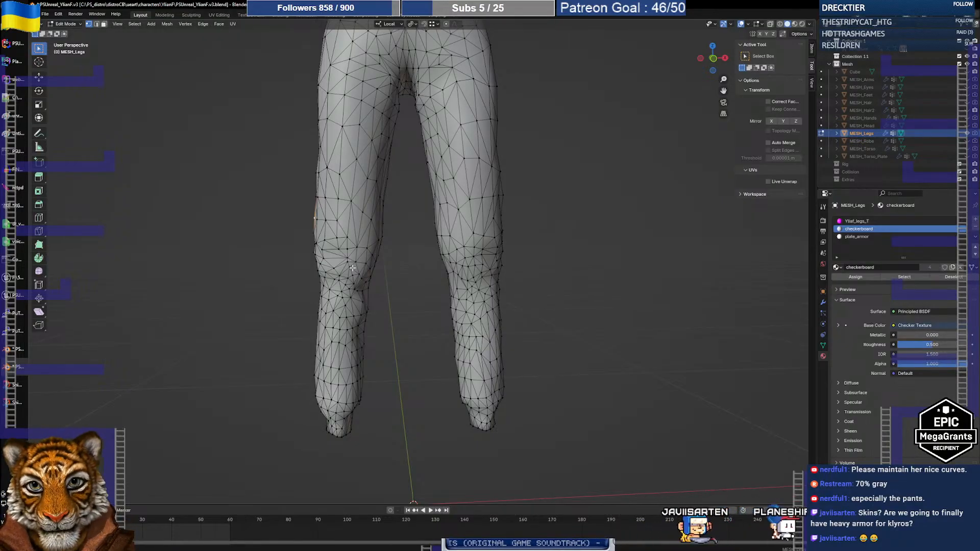
pyautogui.click(770, 23)
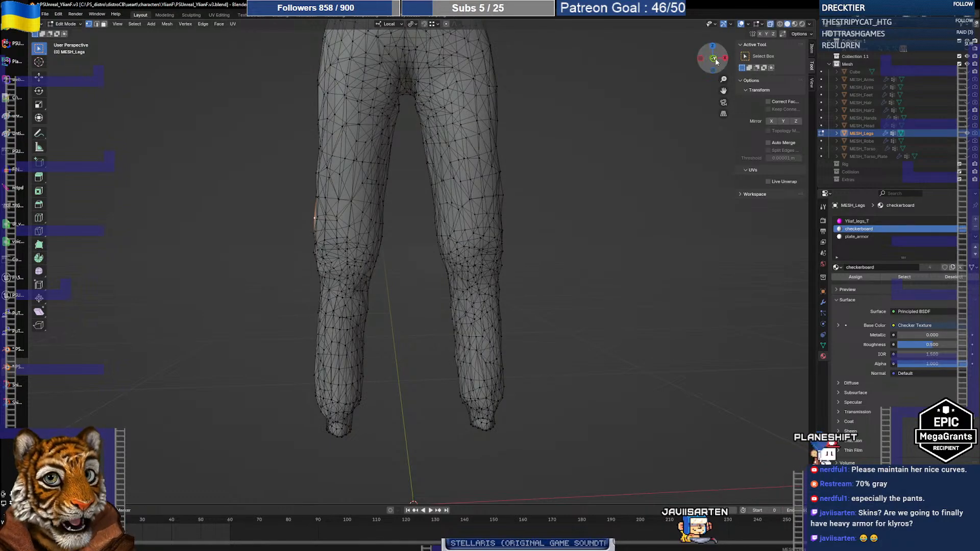
pyautogui.press('KP_1')
pyautogui.keyDown('shift'); pyautogui.moveTo(467, 258); pyautogui.dragTo(483, 206, button='middle'); pyautogui.keyUp('shift')
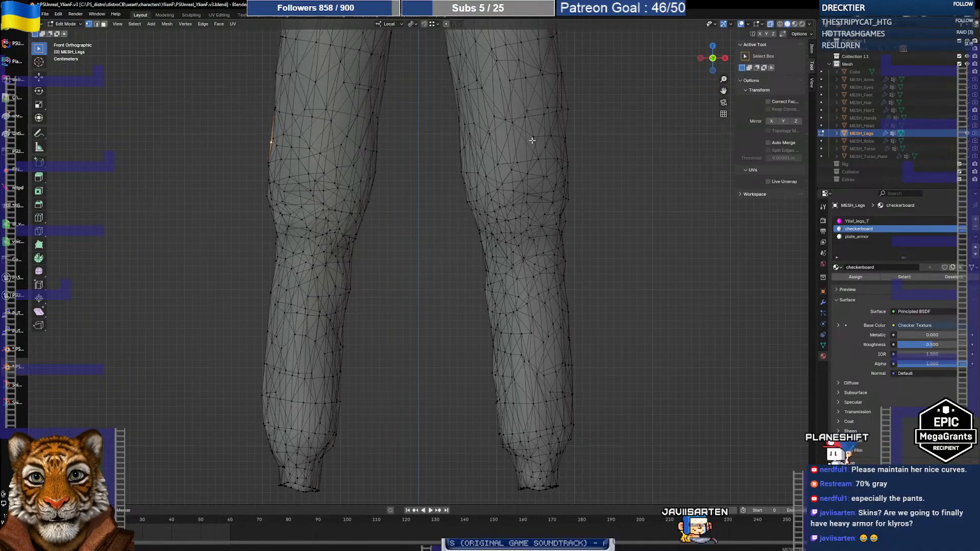
pyautogui.click(779, 25)
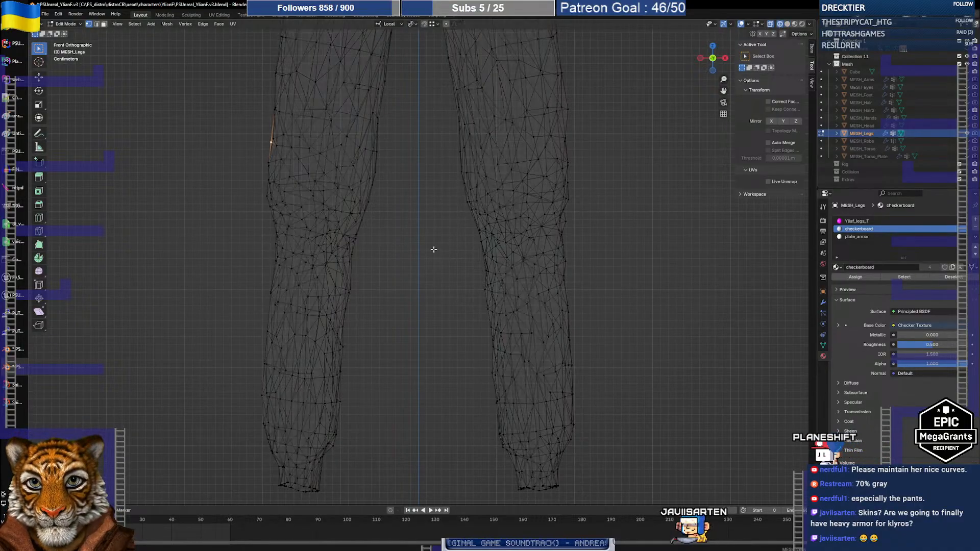
# Step: Widen the narrow band of vertices just below the right knee by scaling it to about 1.04, and clear the selection
pyautogui.moveTo(253, 220); pyautogui.dragTo(386, 259)
pyautogui.press('s')
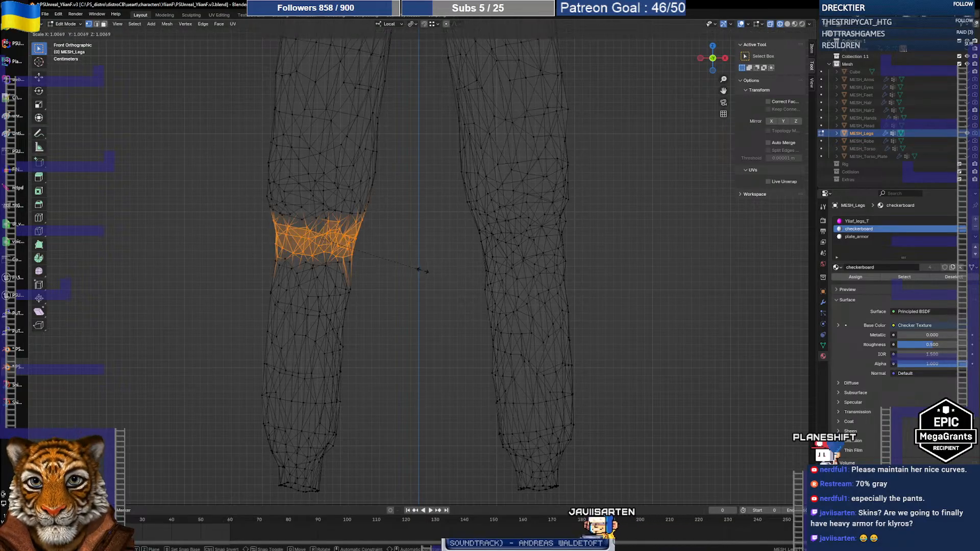
pyautogui.click(429, 270)
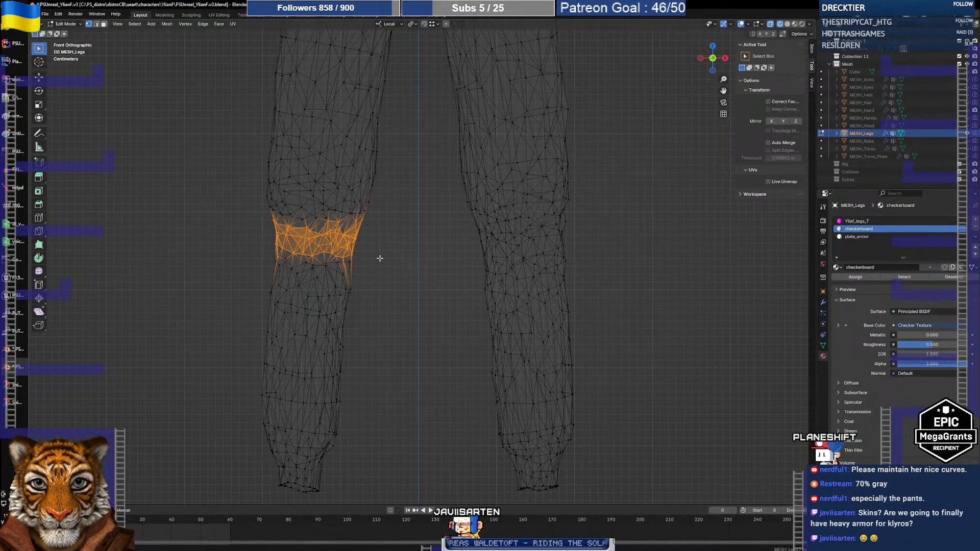
pyautogui.press('s')
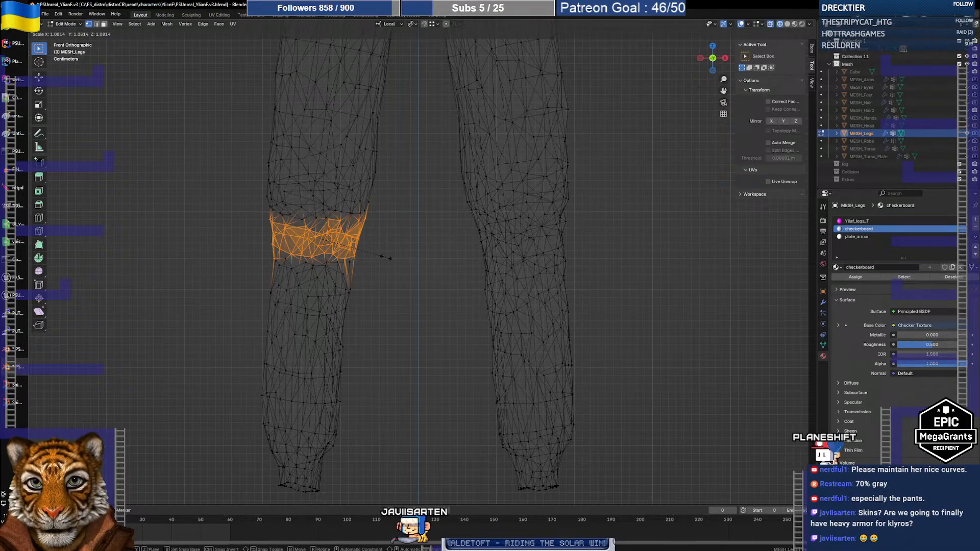
pyautogui.rightClick(386, 257)
pyautogui.keyDown('shift'); pyautogui.moveTo(258, 234); pyautogui.dragTo(378, 269); pyautogui.keyUp('shift')
pyautogui.press('s')
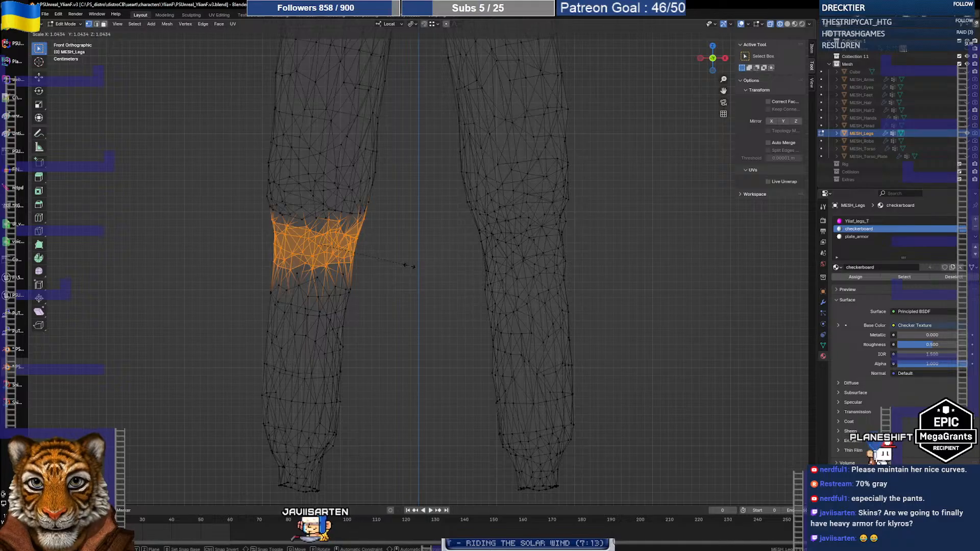
pyautogui.click(410, 266)
pyautogui.click(403, 251)
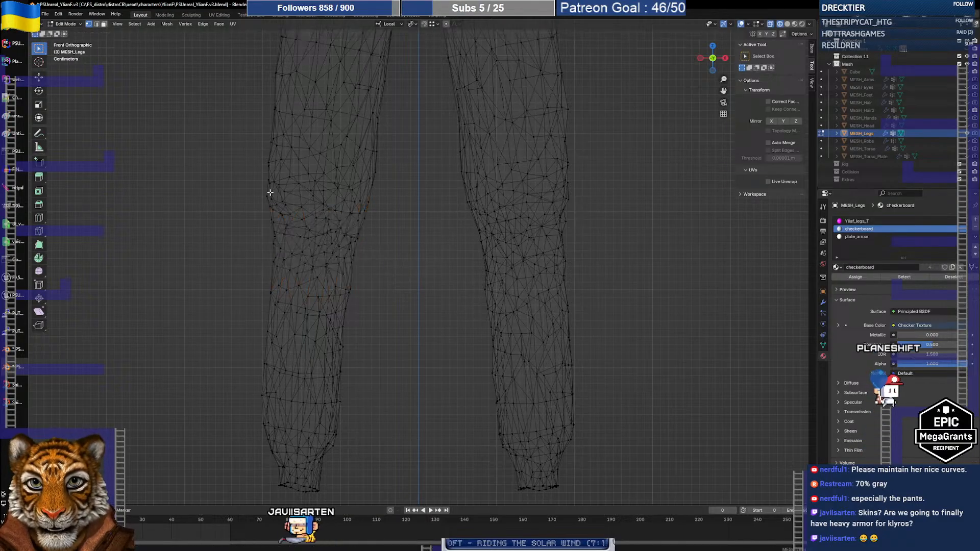
# Step: Slim the band of vertices across the right knee by scaling it to about 0.98, and clear the selection
pyautogui.moveTo(340, 207); pyautogui.dragTo(388, 223)
pyautogui.press('s')
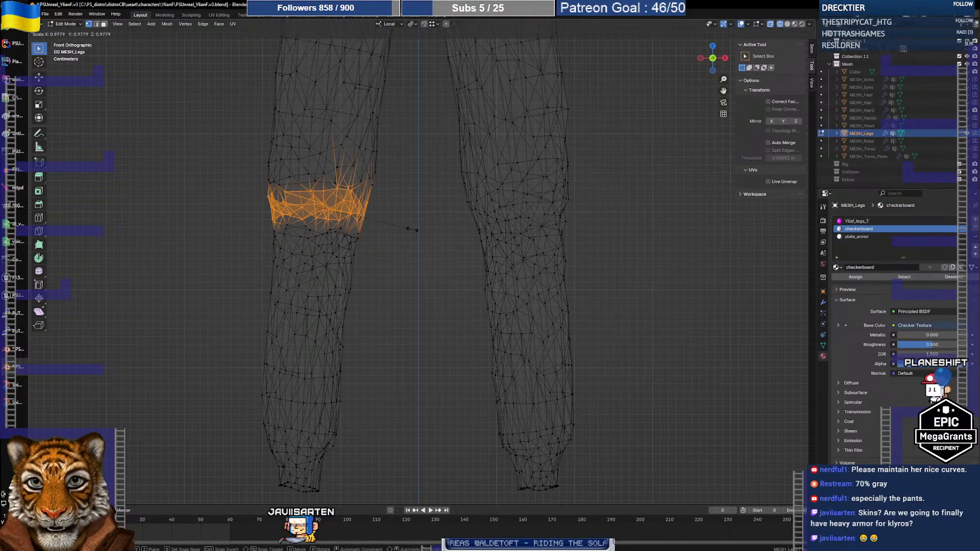
pyautogui.click(412, 230)
pyautogui.click(418, 260)
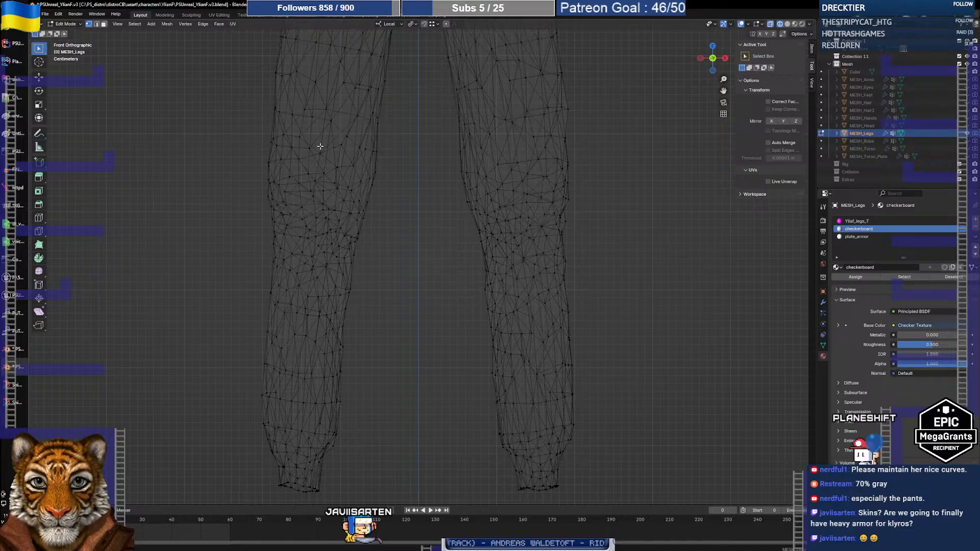
pyautogui.scroll(-3, 344, 261)
pyautogui.scroll(2, 343, 262)
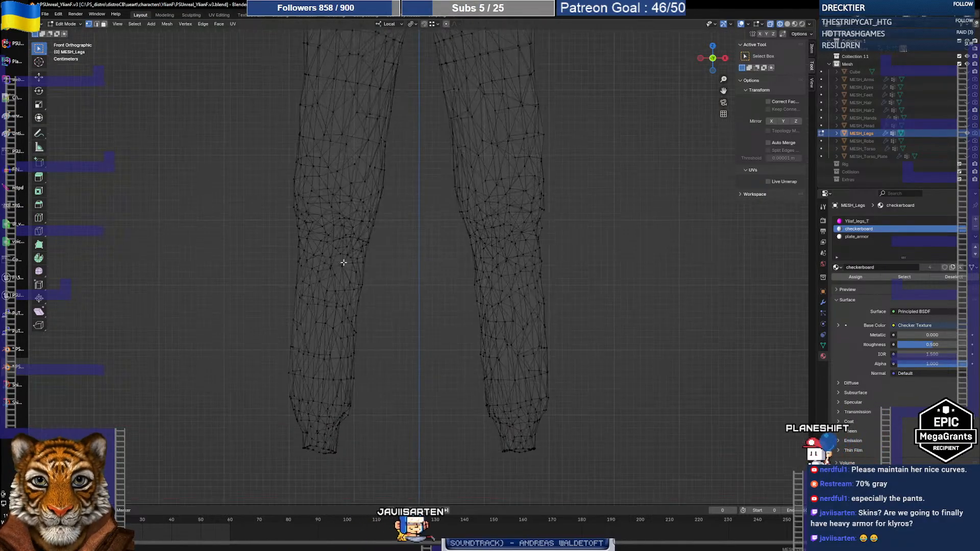
# Step: Smooth the notch in the outer contour of the left knee by moving its edge vertices into line with the neighbouring ones
pyautogui.scroll(1, 343, 262)
pyautogui.keyDown('shift'); pyautogui.moveTo(404, 276); pyautogui.dragTo(323, 278, button='middle'); pyautogui.keyUp('shift')
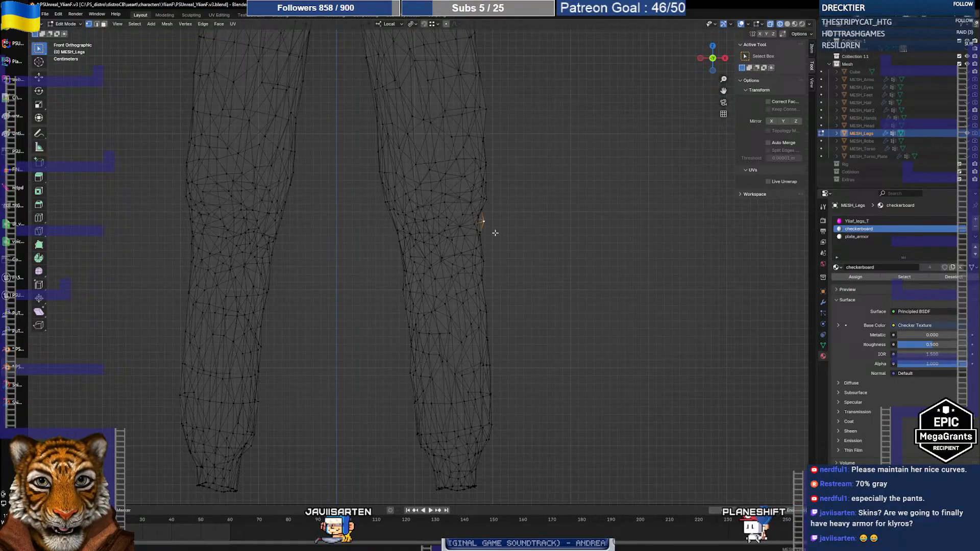
pyautogui.moveTo(492, 230); pyautogui.dragTo(535, 240, button='middle')
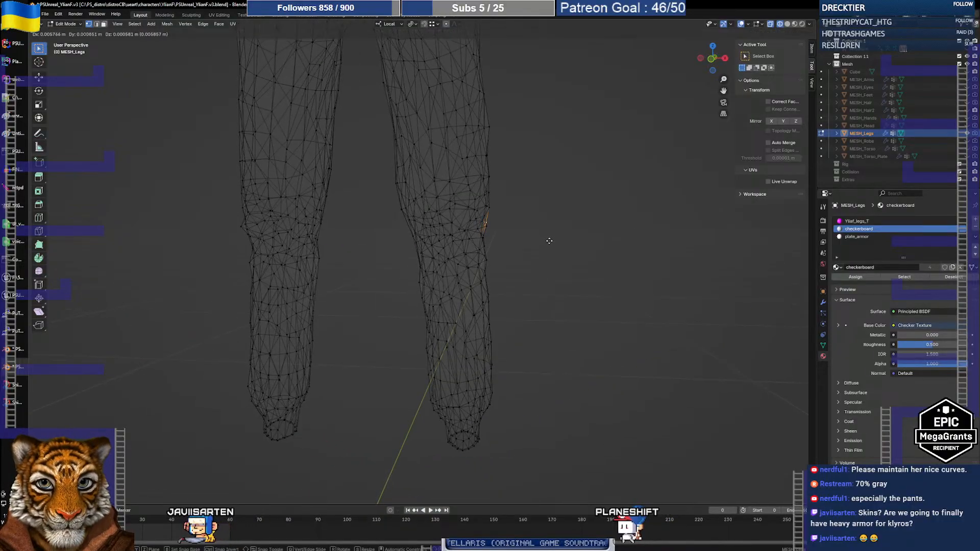
pyautogui.moveTo(542, 245); pyautogui.dragTo(389, 238, button='middle')
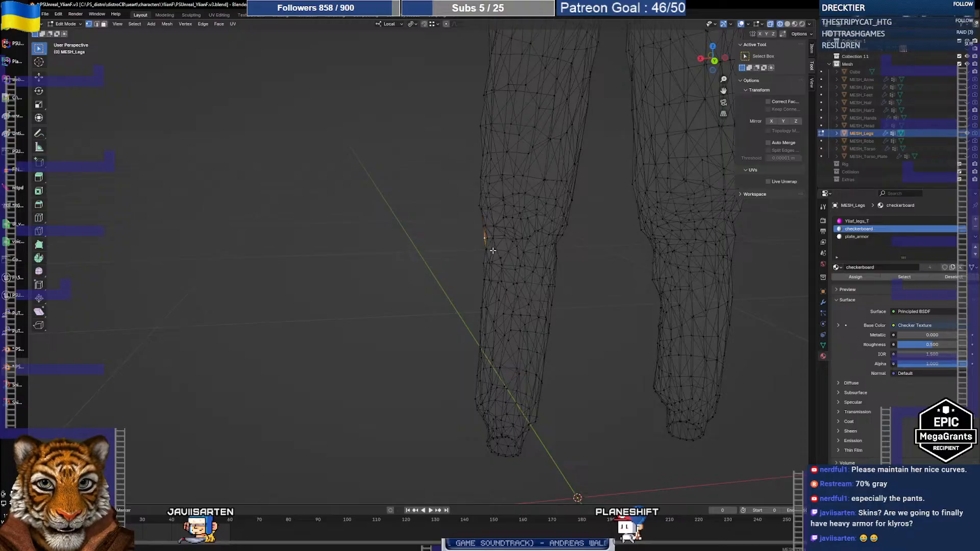
pyautogui.moveTo(488, 238); pyautogui.dragTo(638, 245, button='middle')
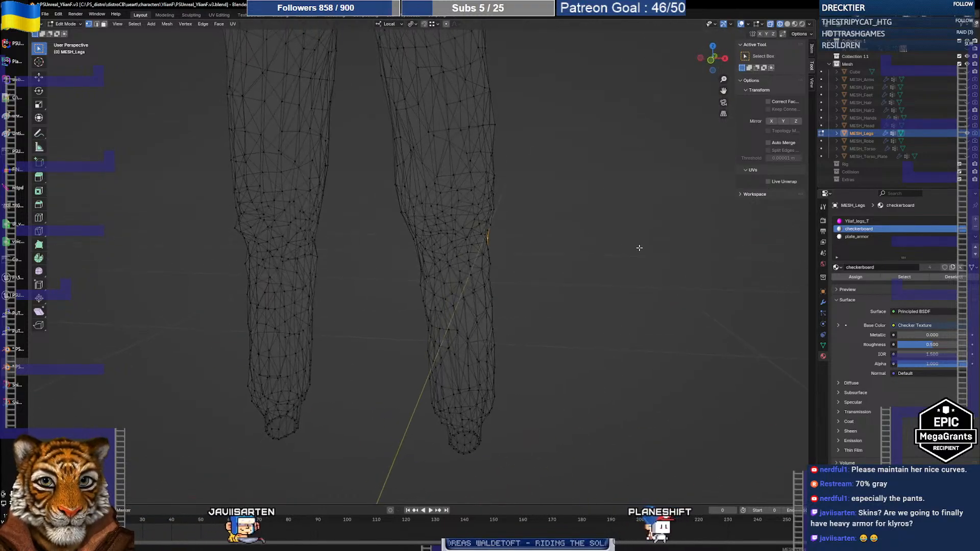
pyautogui.press('g')
pyautogui.click(642, 247)
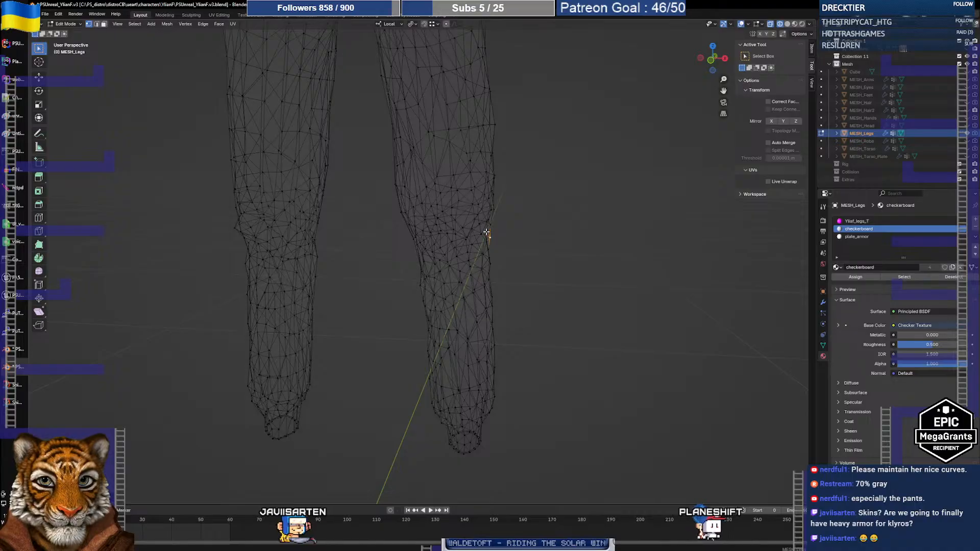
# Step: Reposition the outline vertices just below the notch on the left knee's outer side, refining them from front and back angles
pyautogui.moveTo(486, 232); pyautogui.dragTo(551, 245, button='middle')
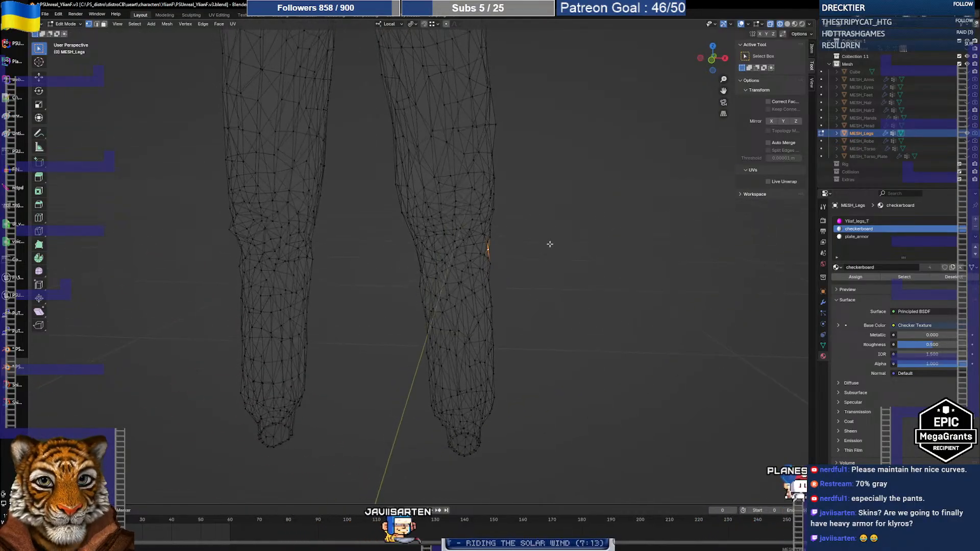
pyautogui.moveTo(502, 252); pyautogui.dragTo(355, 241, button='middle')
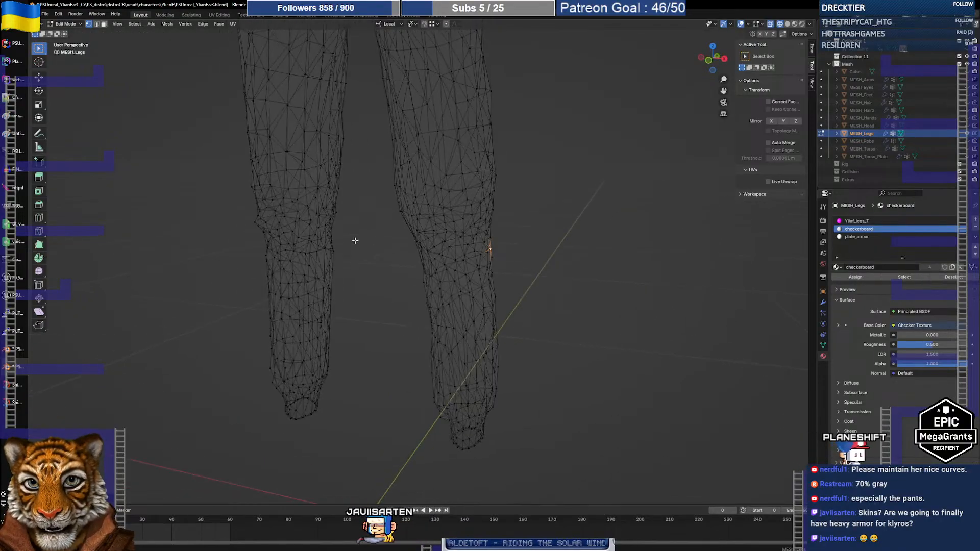
pyautogui.moveTo(279, 245); pyautogui.dragTo(468, 257, button='middle')
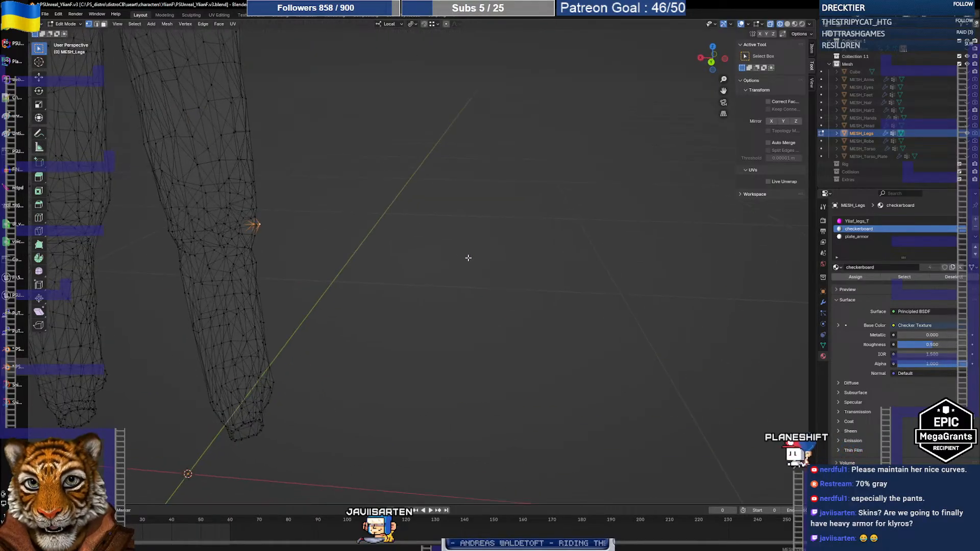
pyautogui.moveTo(264, 228); pyautogui.dragTo(356, 211, button='middle')
pyautogui.press('g')
pyautogui.click(383, 223)
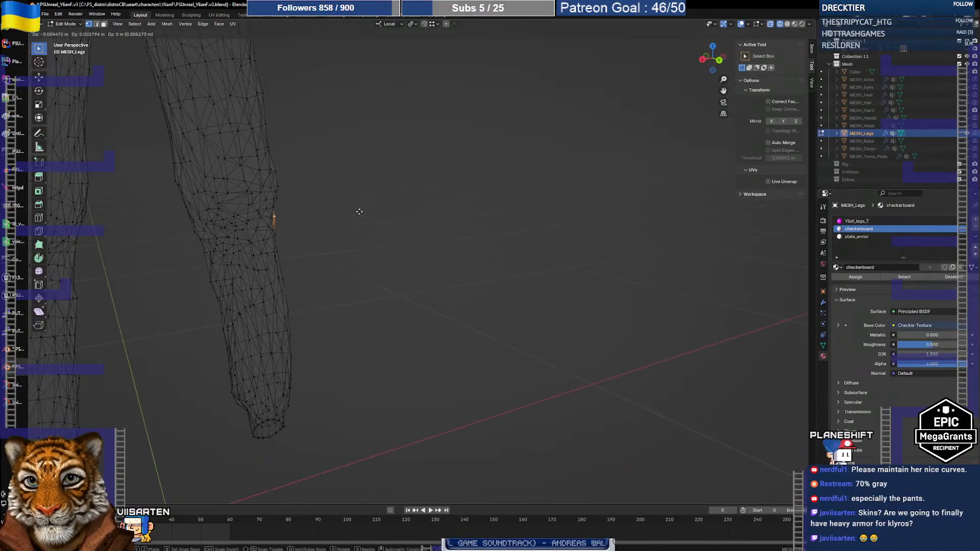
pyautogui.moveTo(359, 212); pyautogui.dragTo(205, 213, button='middle')
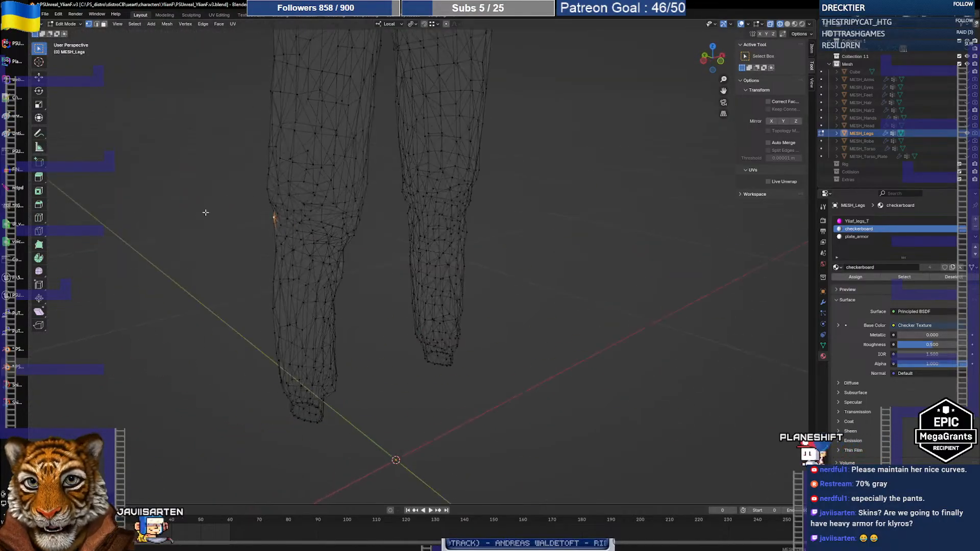
pyautogui.moveTo(275, 210); pyautogui.dragTo(424, 225, button='middle')
pyautogui.press('g')
pyautogui.click(448, 217)
pyautogui.press('g')
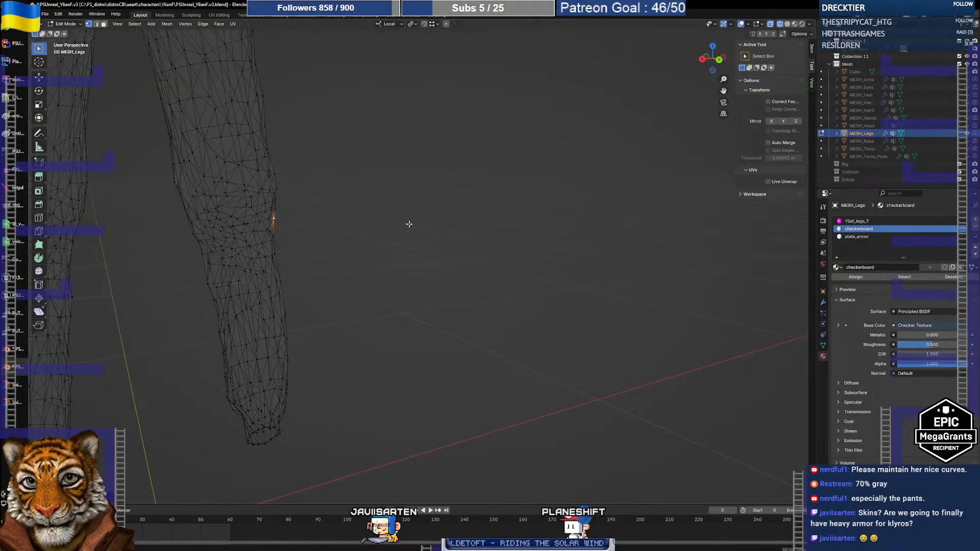
# Step: Move the protruding outline vertices just above the left knee's outer side slightly inward, seen from behind
pyautogui.moveTo(408, 224); pyautogui.dragTo(234, 223, button='middle')
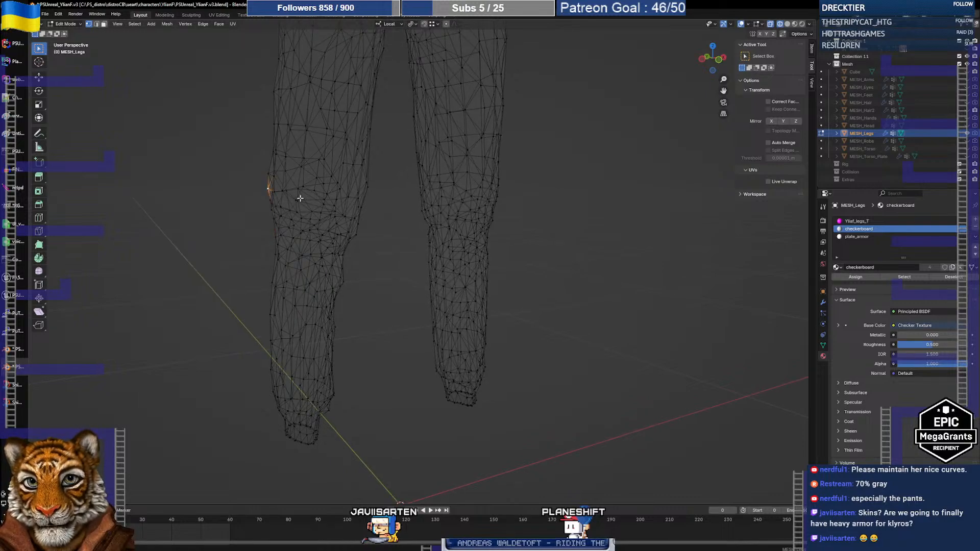
pyautogui.moveTo(300, 199); pyautogui.dragTo(293, 199, button='middle')
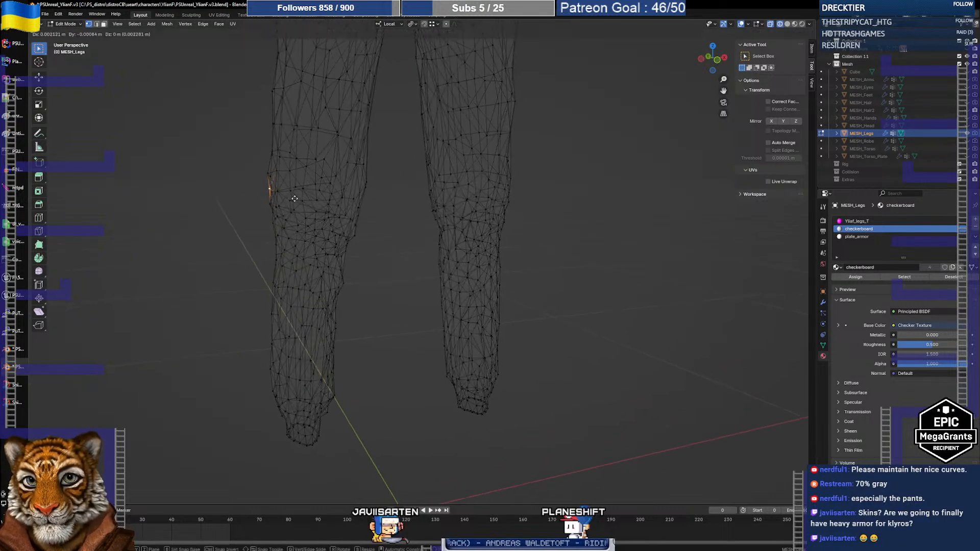
pyautogui.click(295, 198)
pyautogui.press('g')
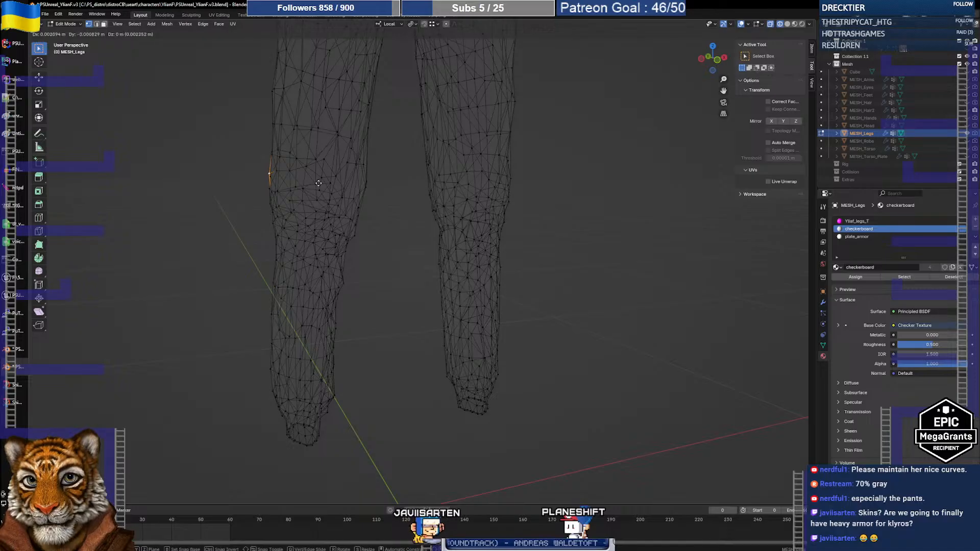
pyautogui.click(318, 183)
# Step: Even out the inner contour of the left leg below the knee by moving the irregular edge vertices
pyautogui.scroll(-2, 402, 223)
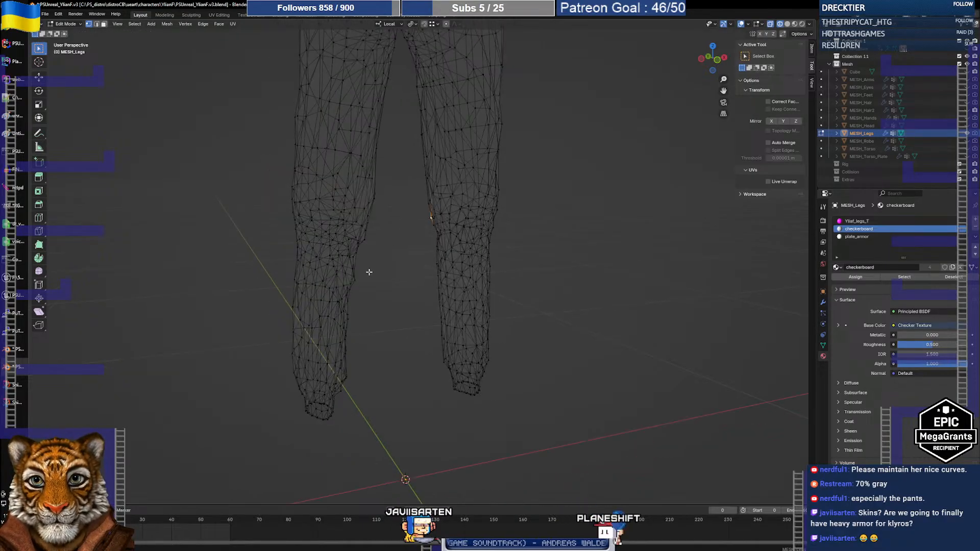
pyautogui.moveTo(393, 273); pyautogui.dragTo(384, 295, button='middle')
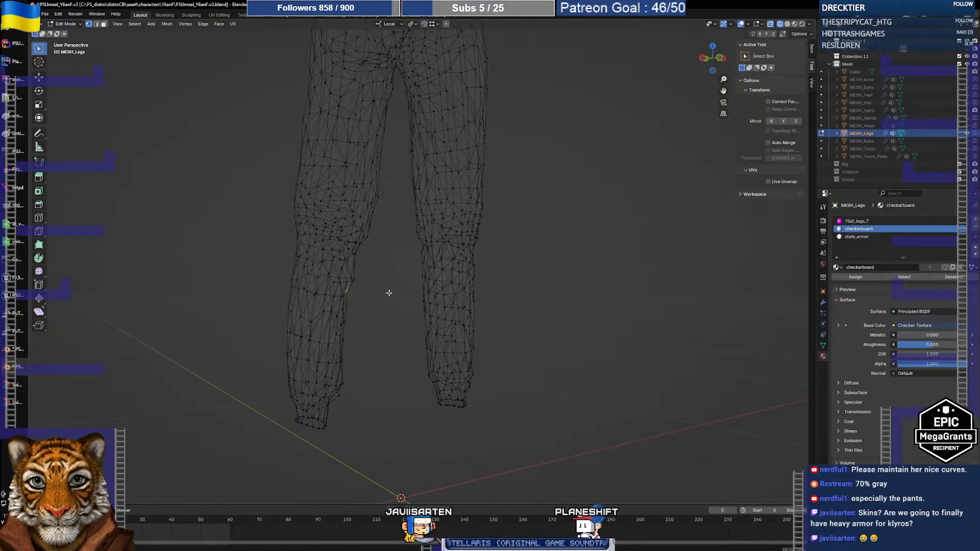
pyautogui.click(389, 293)
pyautogui.press('g')
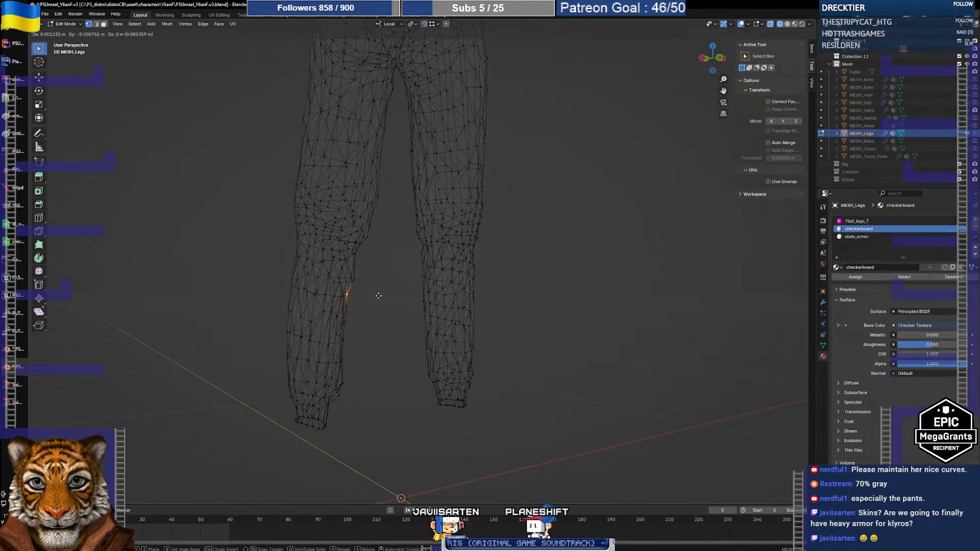
pyautogui.moveTo(387, 291); pyautogui.dragTo(452, 259, button='middle')
pyautogui.press('g')
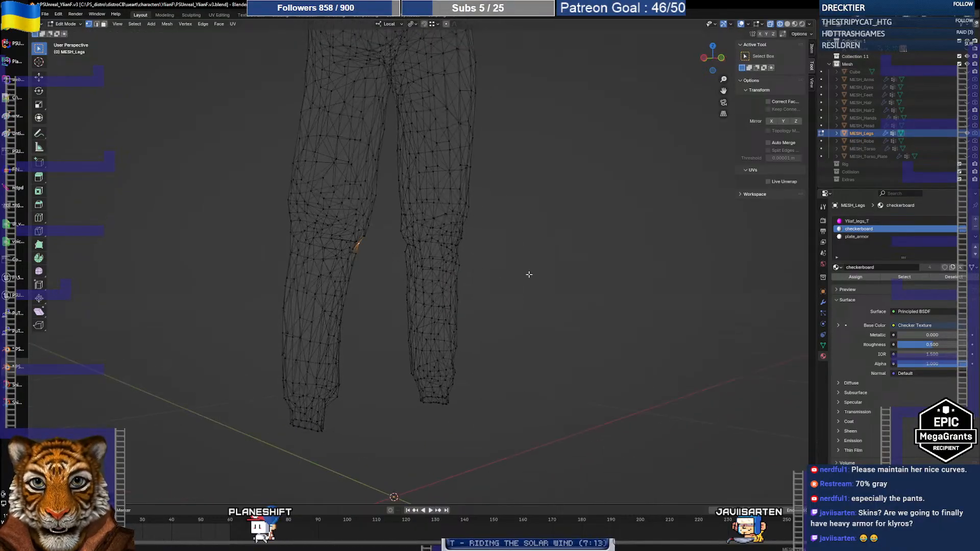
# Step: Return to Object Mode and display the legs in Material Preview shading instead of wireframe
pyautogui.moveTo(532, 276); pyautogui.dragTo(485, 290, button='middle')
pyautogui.press('Tab')
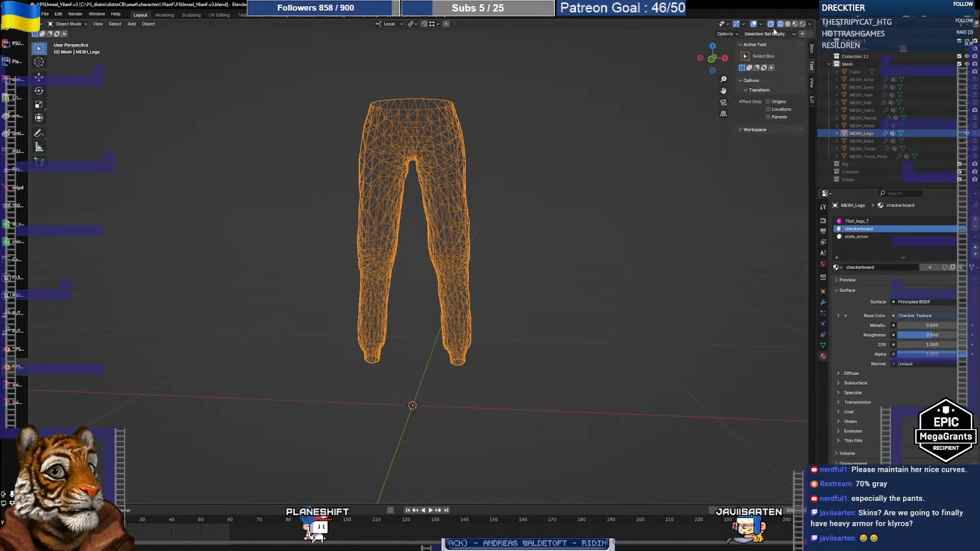
pyautogui.click(787, 24)
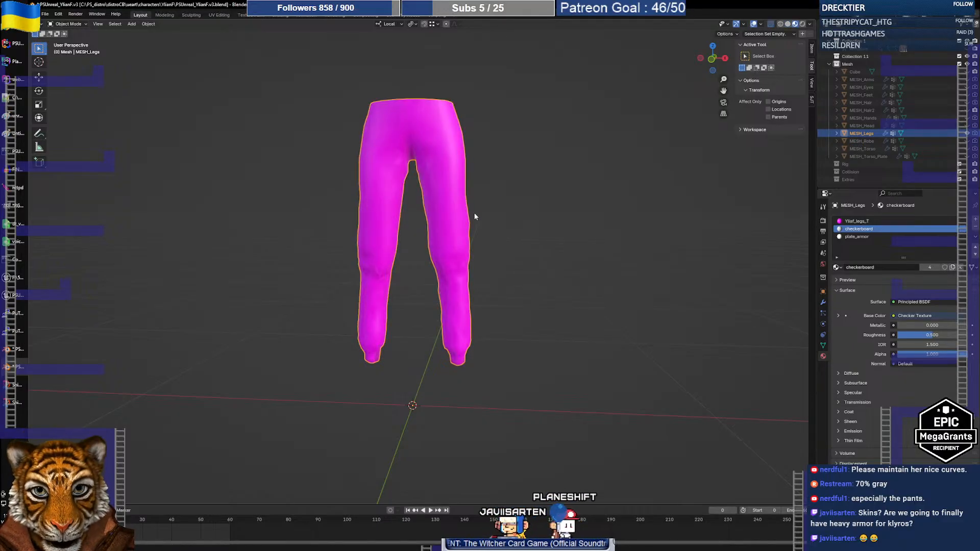
pyautogui.moveTo(463, 222)
pyautogui.mouseDown(button='middle')
pyautogui.moveTo(470, 211)
pyautogui.moveTo(457, 225)
pyautogui.mouseUp(button='middle')
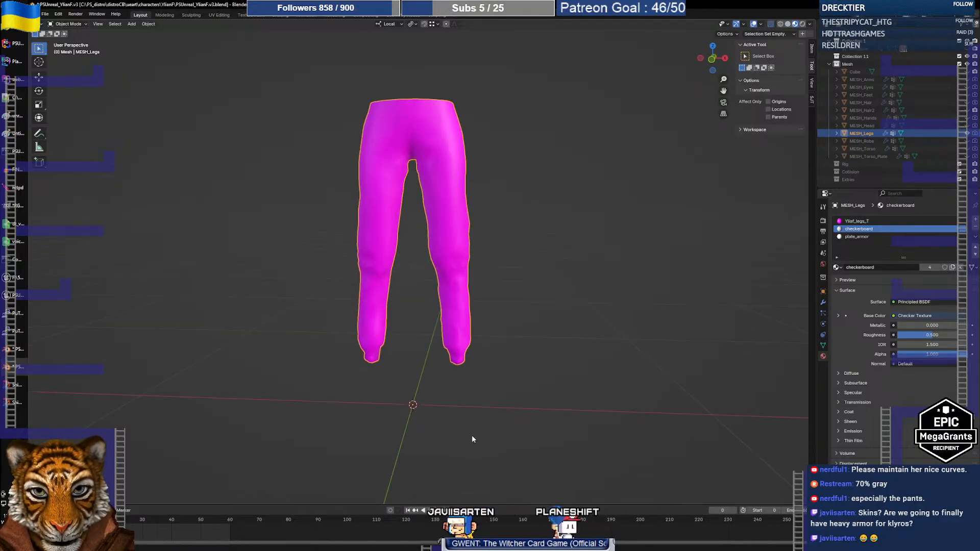
# Step: Enlarge the timeline area, turn it into a Shader Editor and show the nodes of the Yliaf_legs_T material
pyautogui.moveTo(469, 504); pyautogui.dragTo(479, 366)
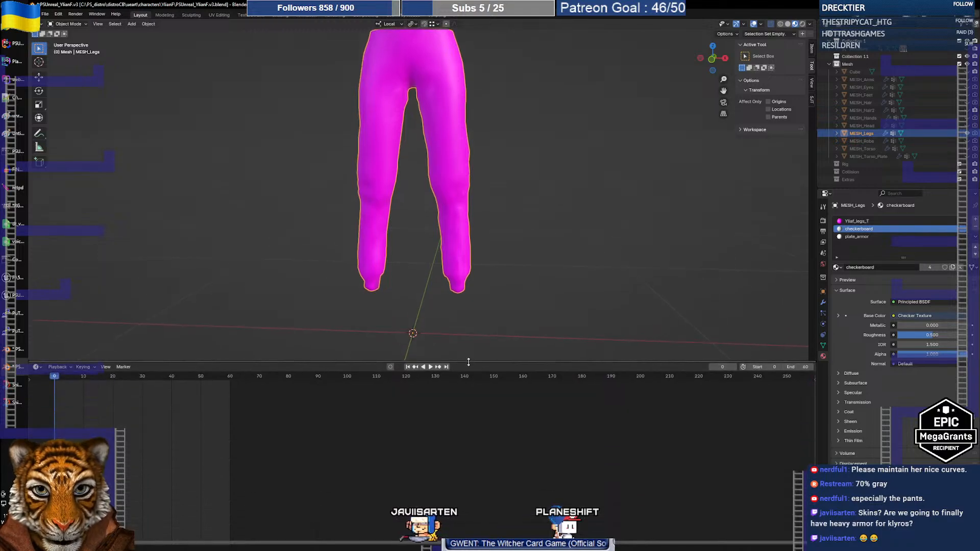
pyautogui.keyDown('shift'); pyautogui.moveTo(472, 246); pyautogui.dragTo(476, 289, button='middle'); pyautogui.keyUp('shift')
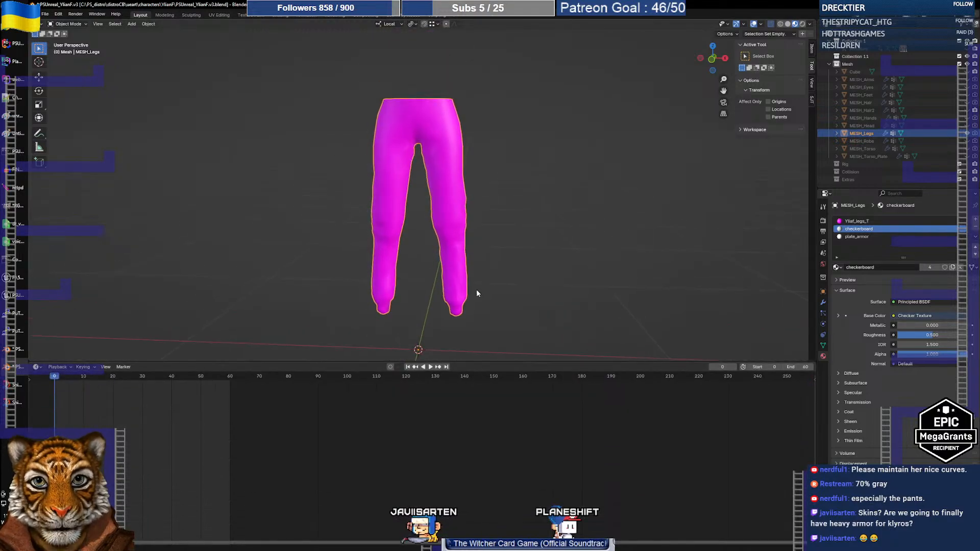
pyautogui.click(36, 367)
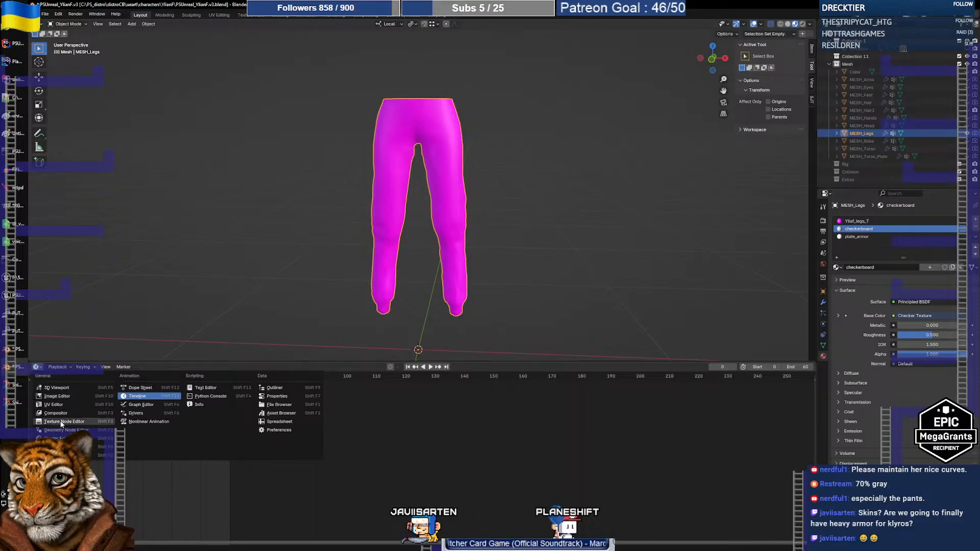
pyautogui.click(56, 438)
pyautogui.scroll(4, 298, 455)
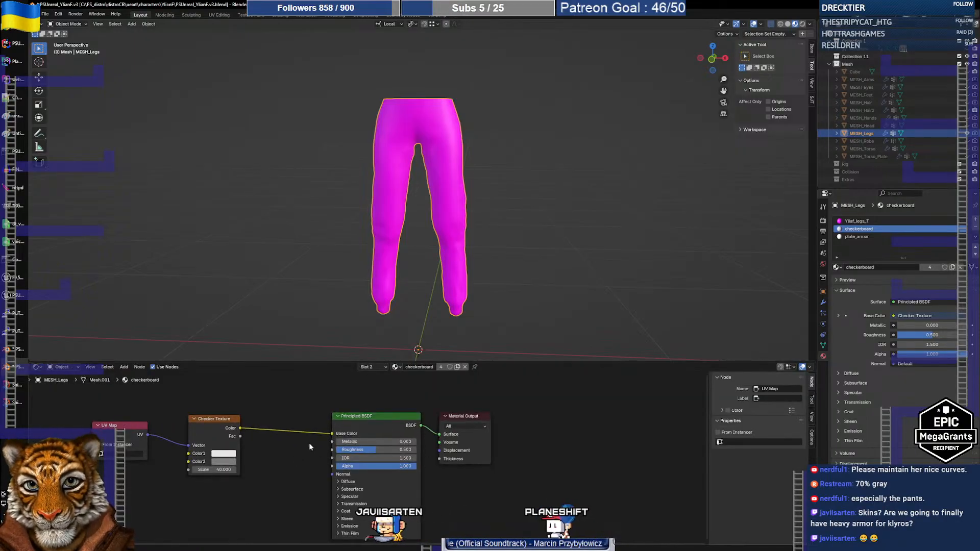
pyautogui.moveTo(308, 442); pyautogui.dragTo(367, 440, button='middle')
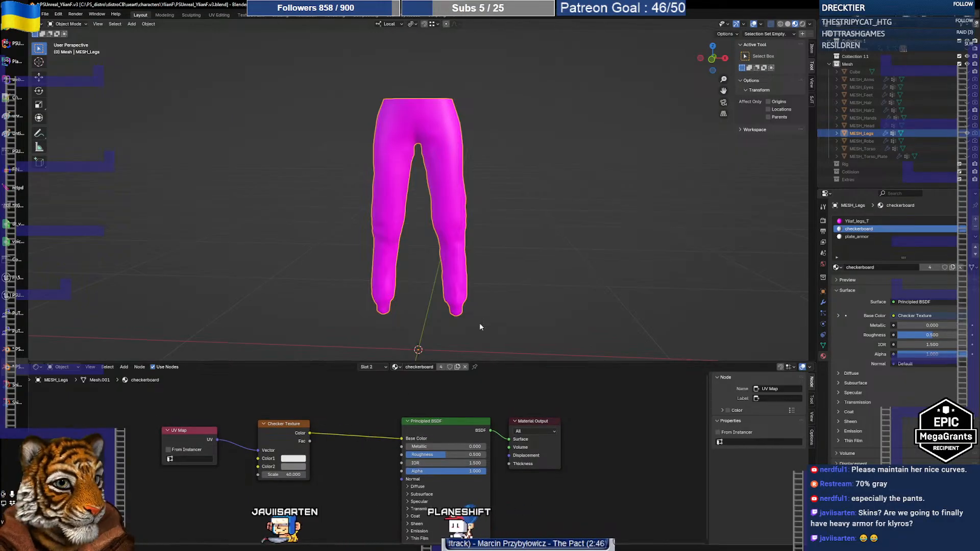
pyautogui.click(861, 222)
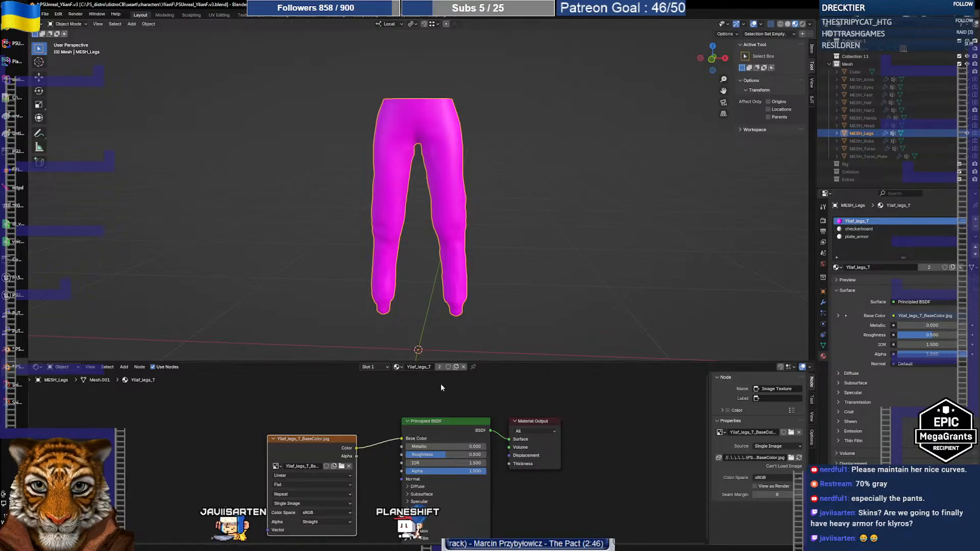
pyautogui.click(341, 466)
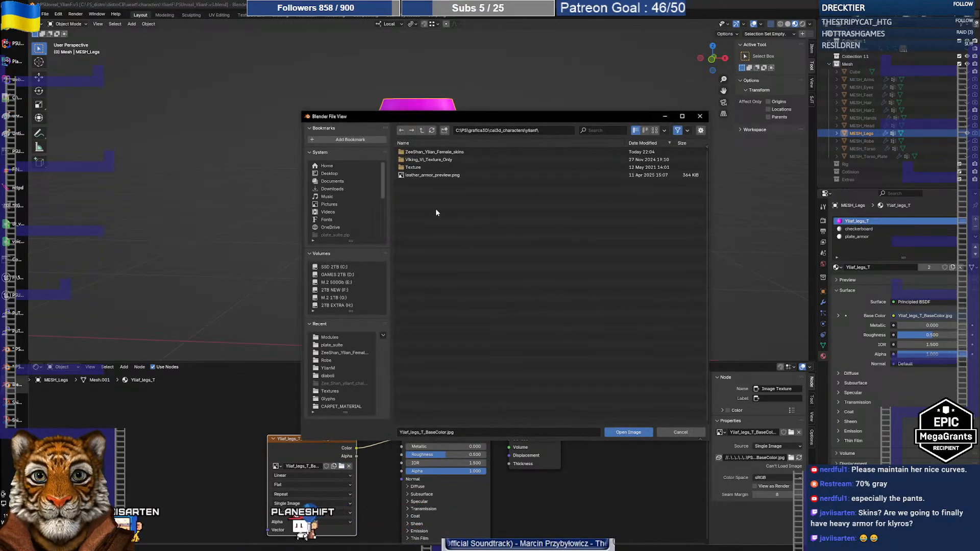
pyautogui.click(423, 167)
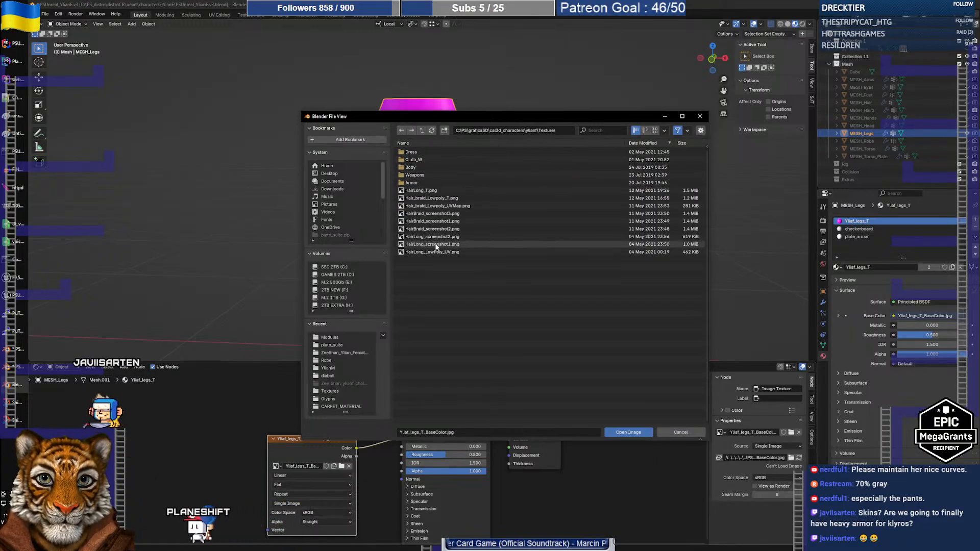
pyautogui.click(411, 151)
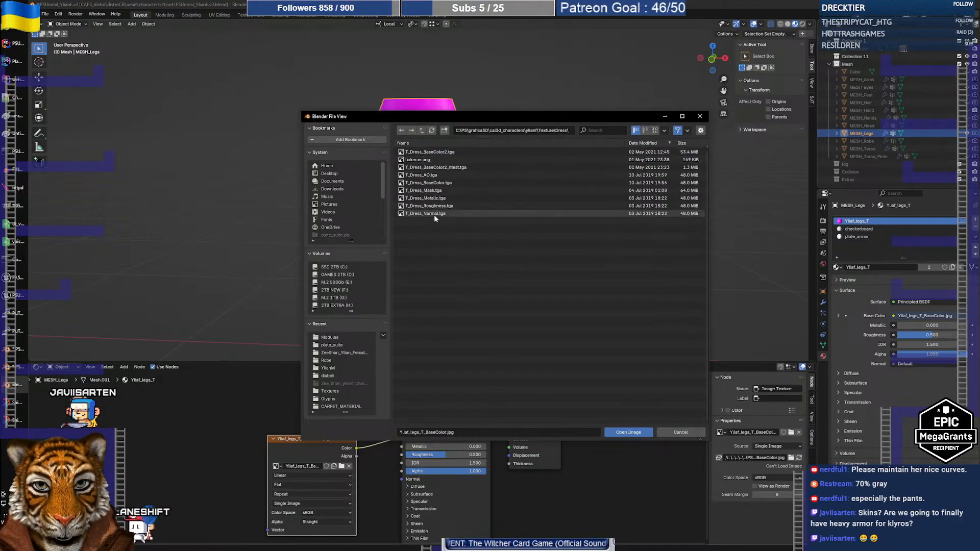
pyautogui.click(421, 131)
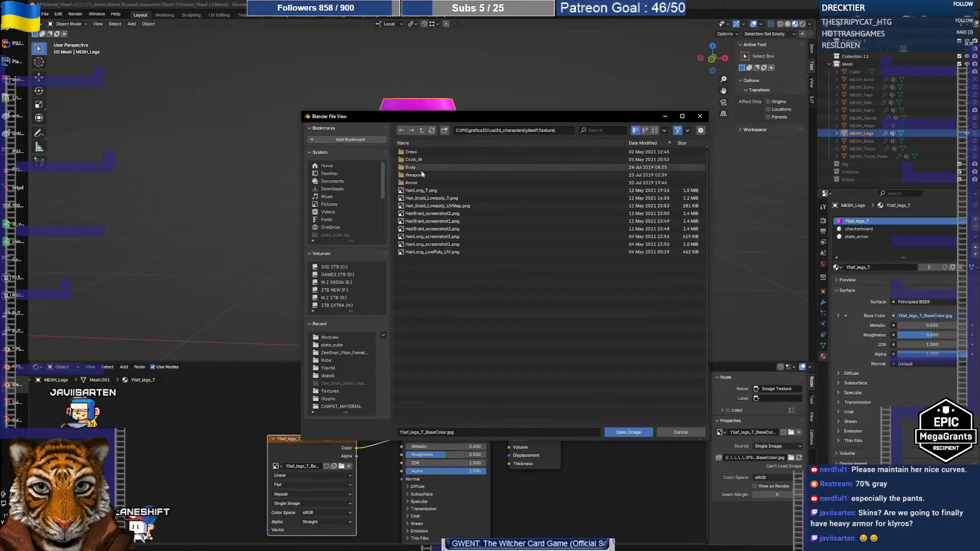
pyautogui.click(419, 167)
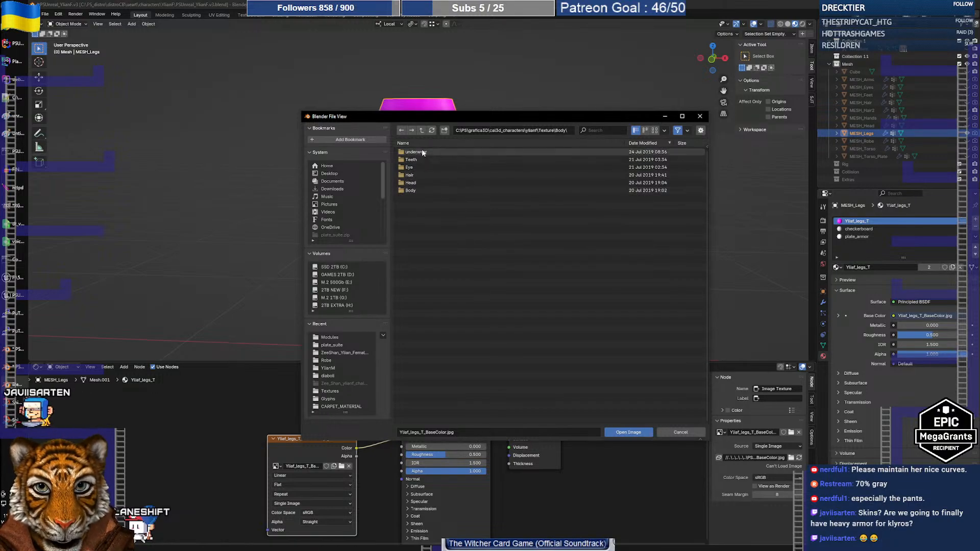
pyautogui.click(421, 130)
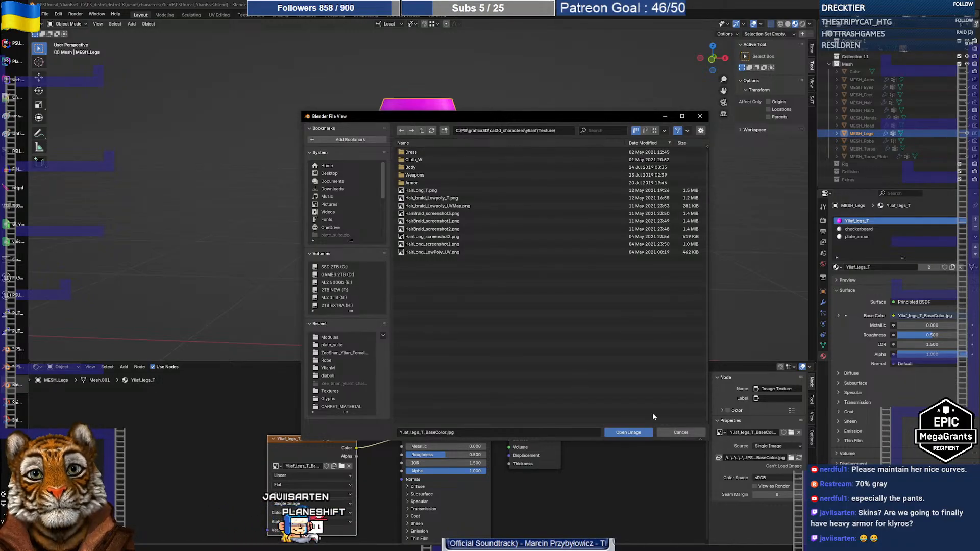
pyautogui.click(686, 434)
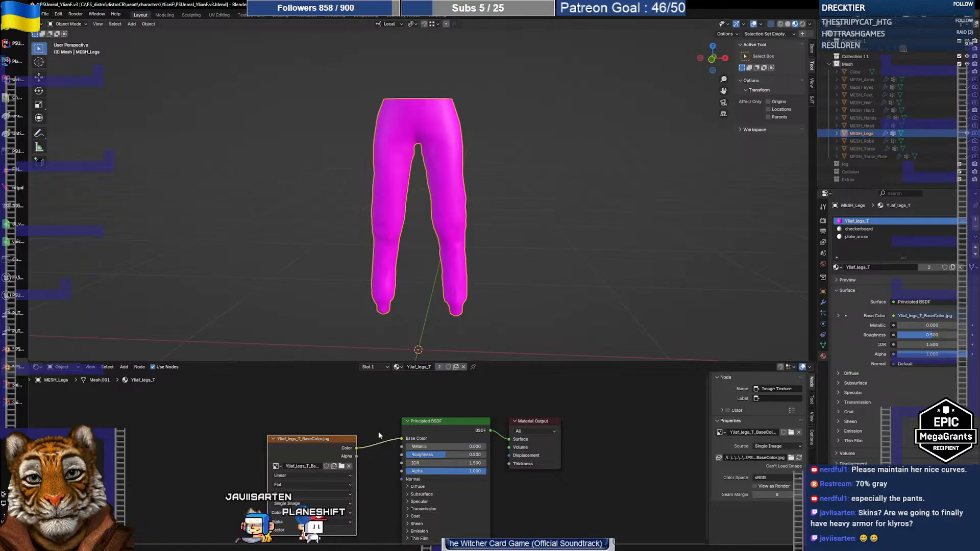
# Step: Load YlianF_legs_T.png from the YlianF Textures folder into the legs material's base colour image node
pyautogui.click(342, 466)
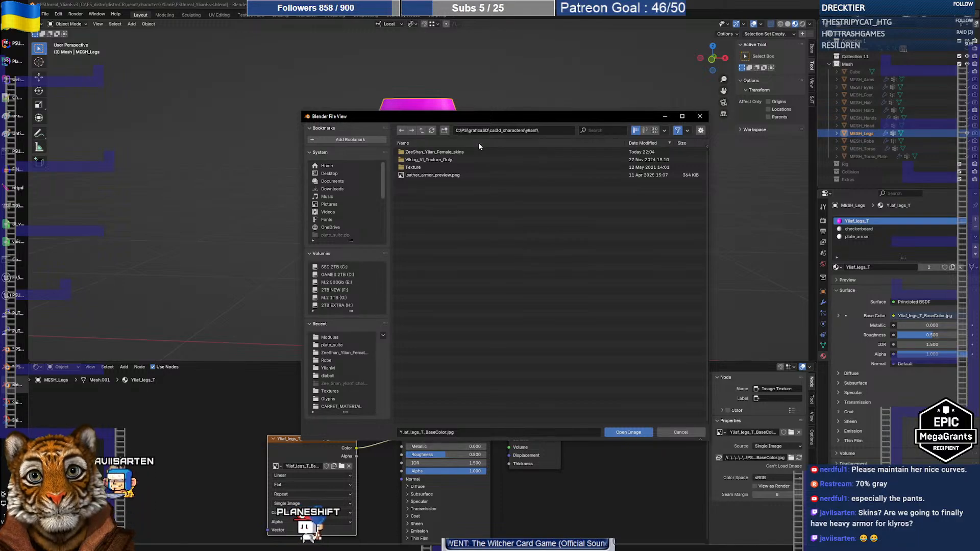
pyautogui.click(335, 339)
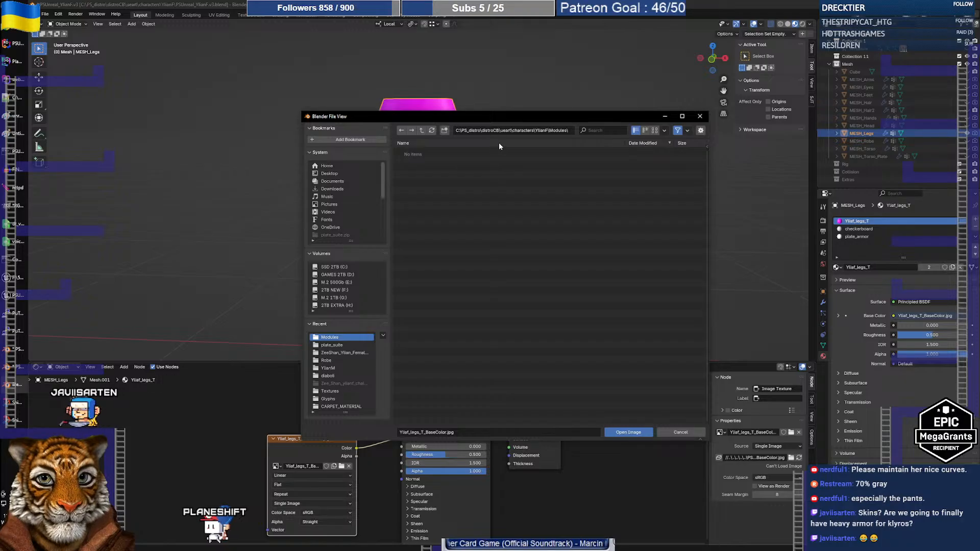
pyautogui.click(422, 130)
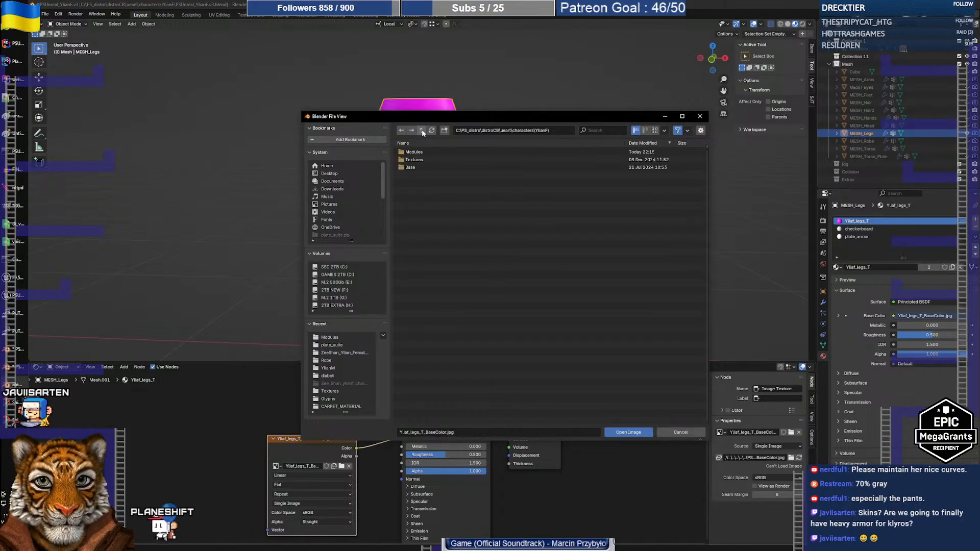
pyautogui.doubleClick(411, 167)
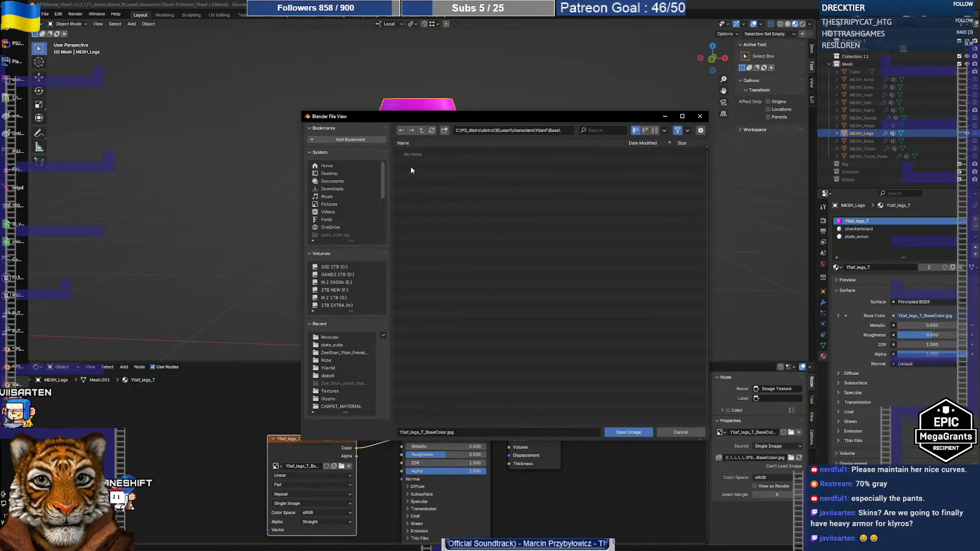
pyautogui.click(421, 131)
pyautogui.doubleClick(416, 160)
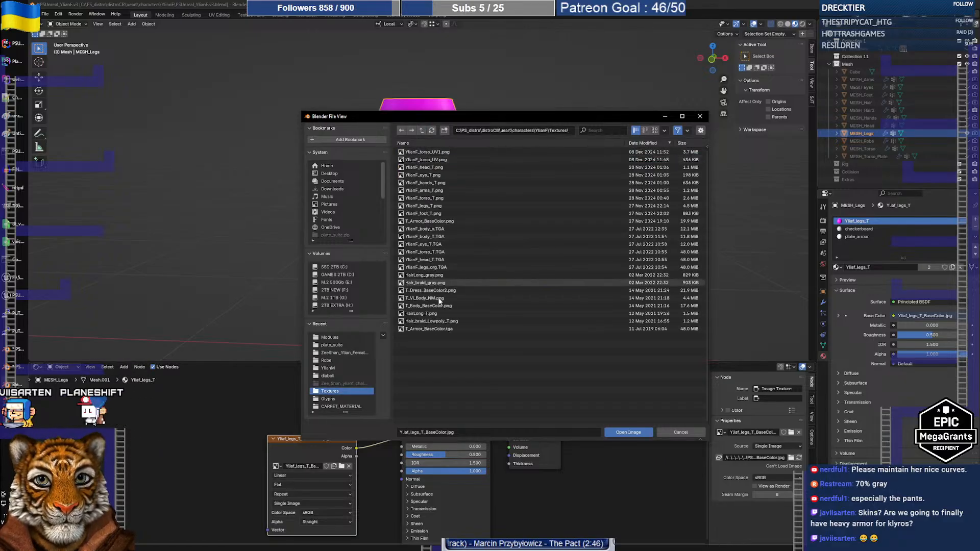
pyautogui.moveTo(433, 271)
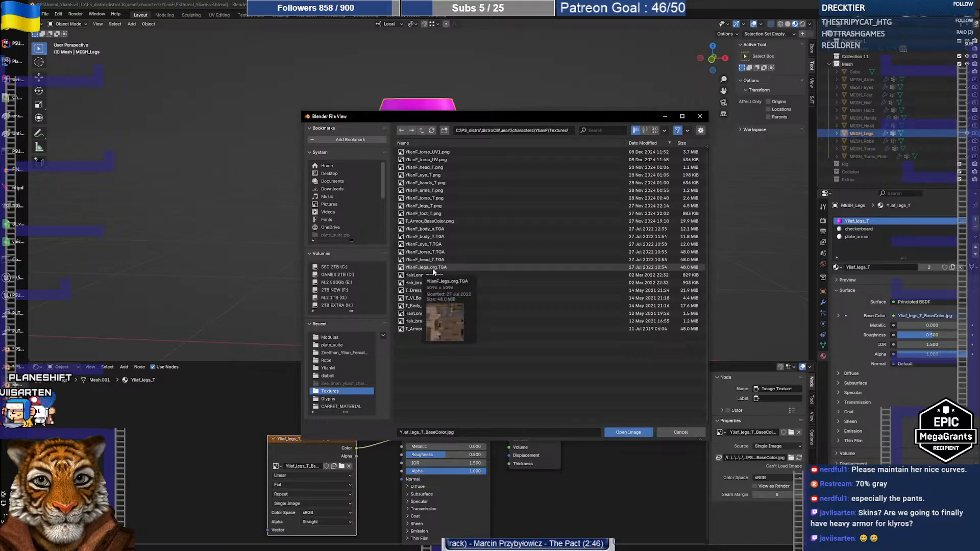
pyautogui.click(433, 205)
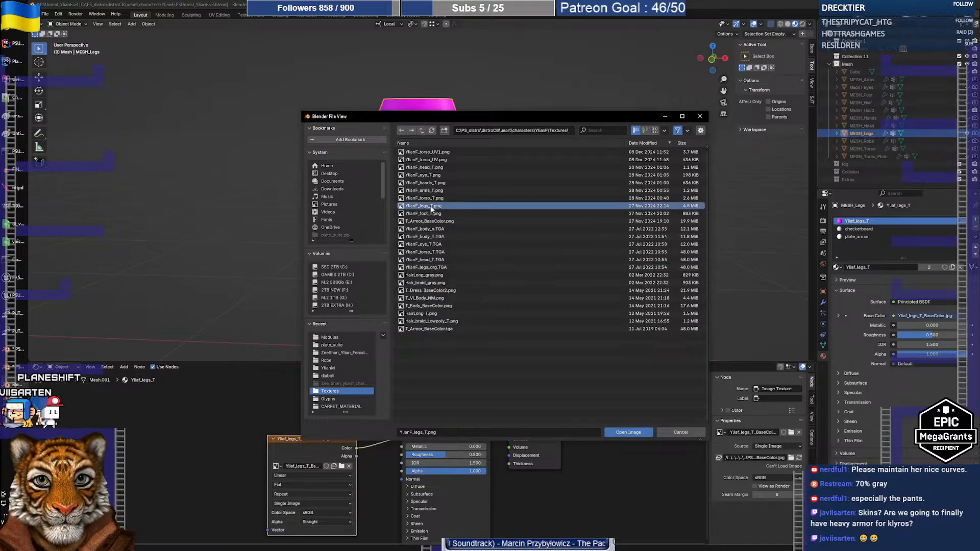
pyautogui.click(628, 431)
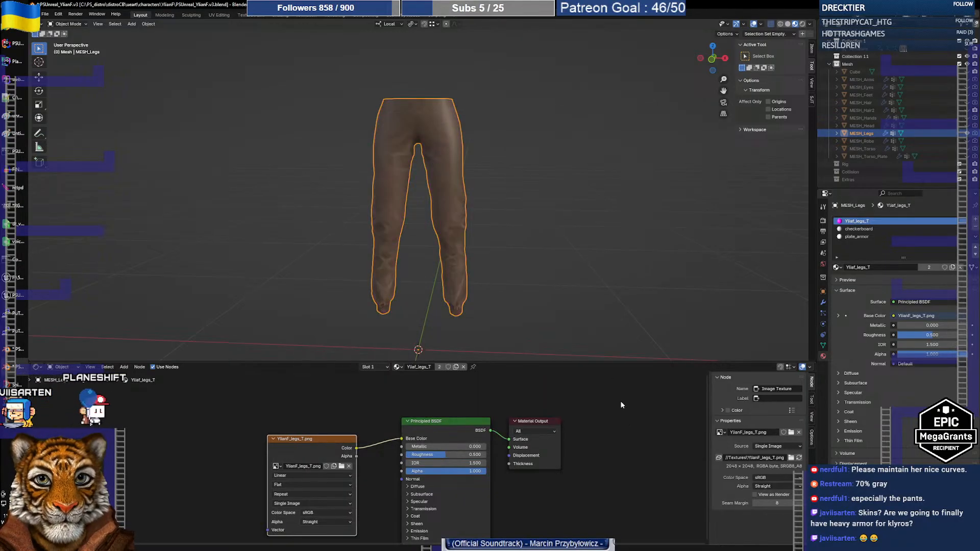
# Step: Unhide the arms, eyes, feet and hair meshes together with the Cube object
pyautogui.moveTo(398, 197); pyautogui.dragTo(392, 222, button='middle')
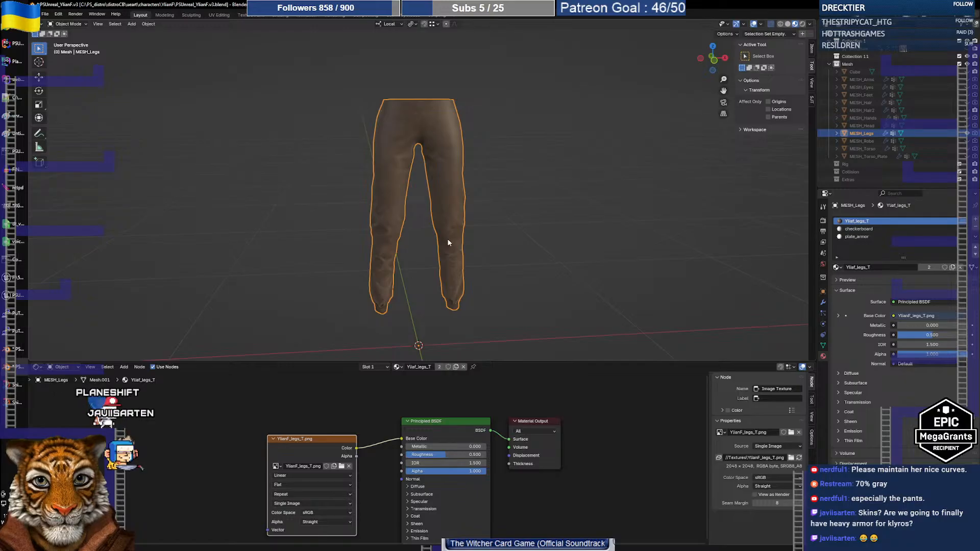
pyautogui.moveTo(448, 243); pyautogui.dragTo(466, 214, button='middle')
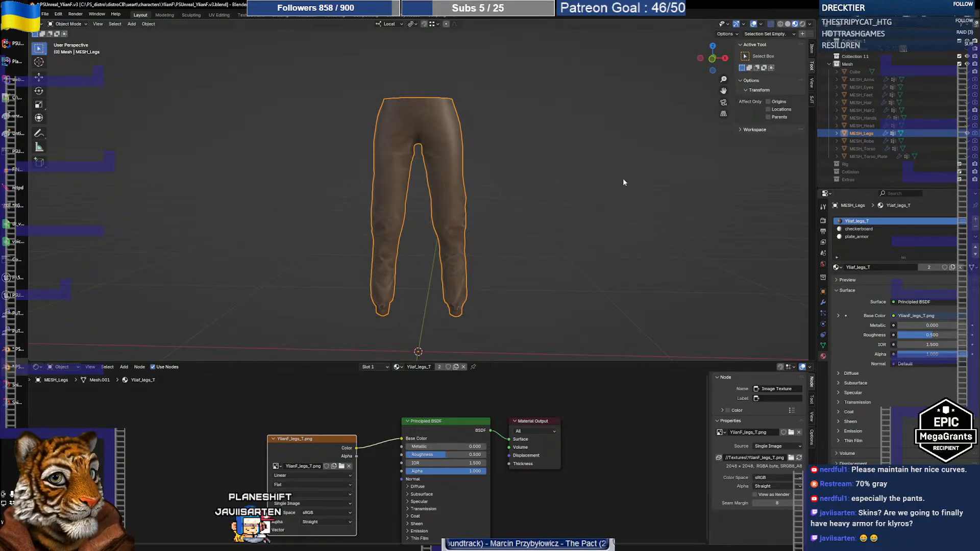
pyautogui.click(967, 79)
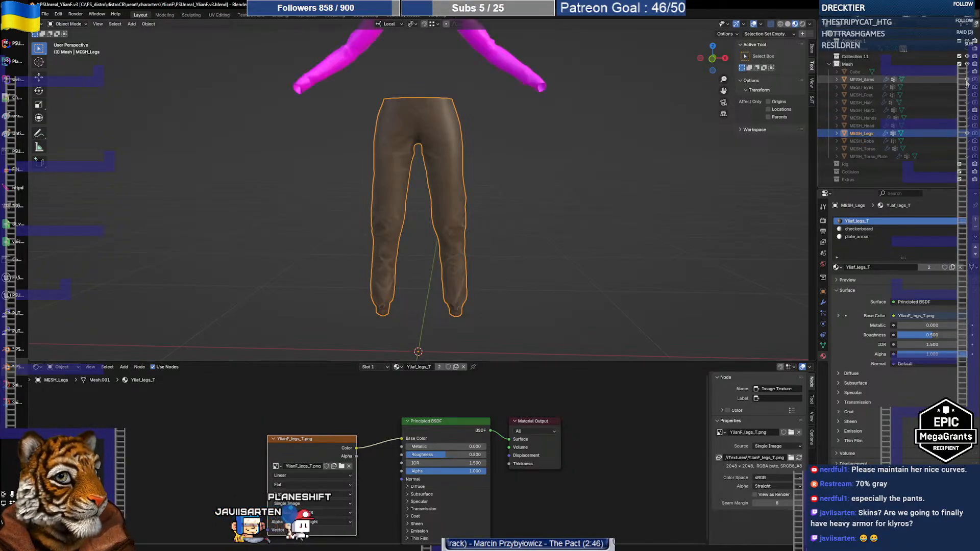
pyautogui.click(966, 95)
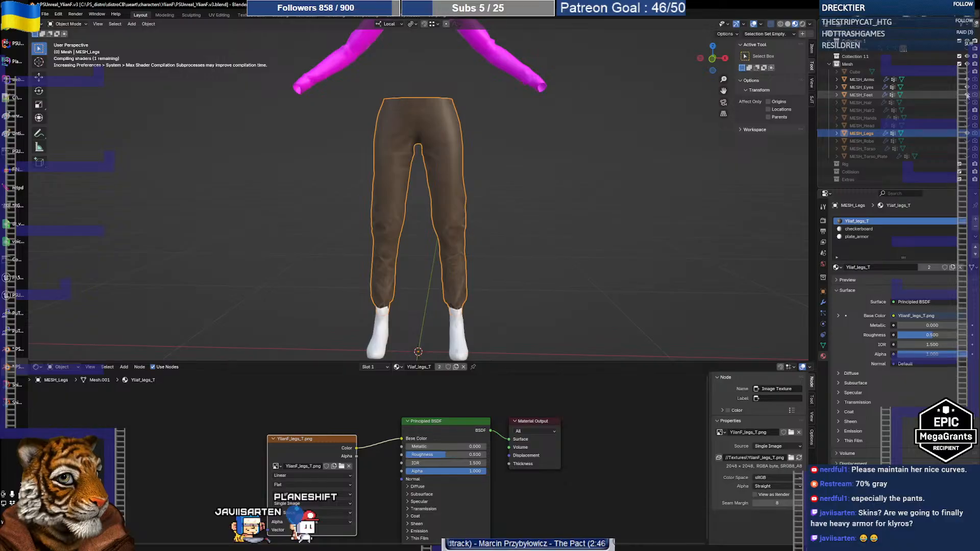
pyautogui.click(966, 72)
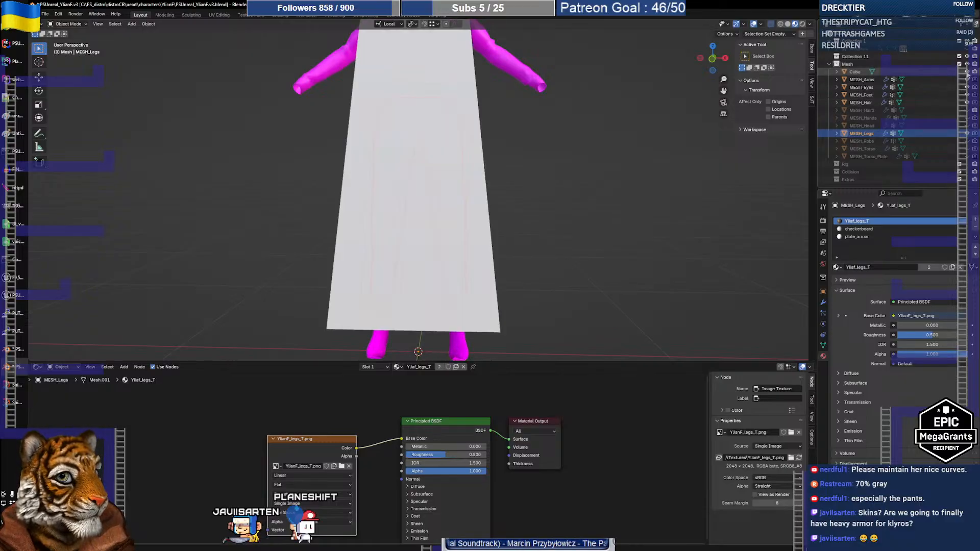
pyautogui.click(967, 72)
pyautogui.click(966, 72)
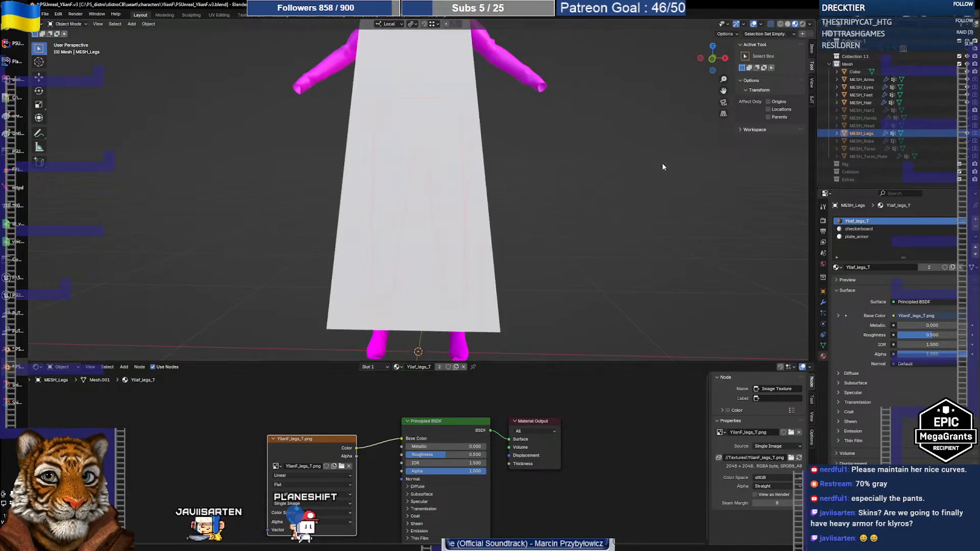
# Step: Delete the large white Cube object that covers the character's body
pyautogui.scroll(-2, 600, 181)
pyautogui.click(460, 178)
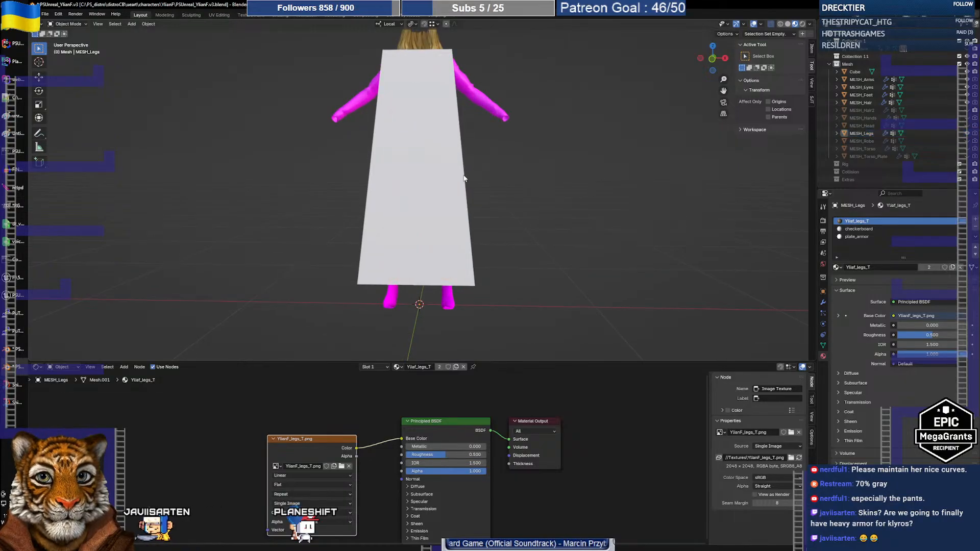
pyautogui.press('Delete')
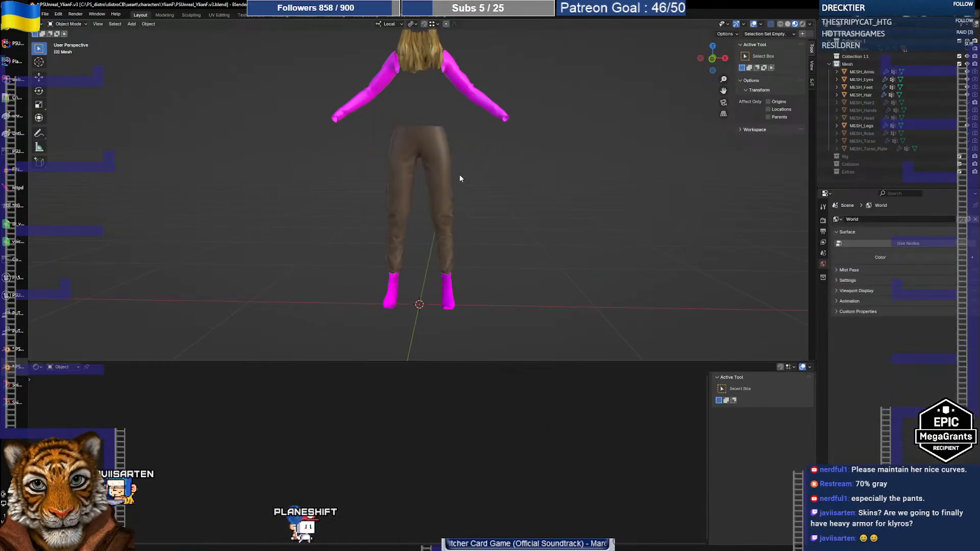
# Step: Unhide MESH_Torso_Plate on the character and select it
pyautogui.scroll(-1, 456, 176)
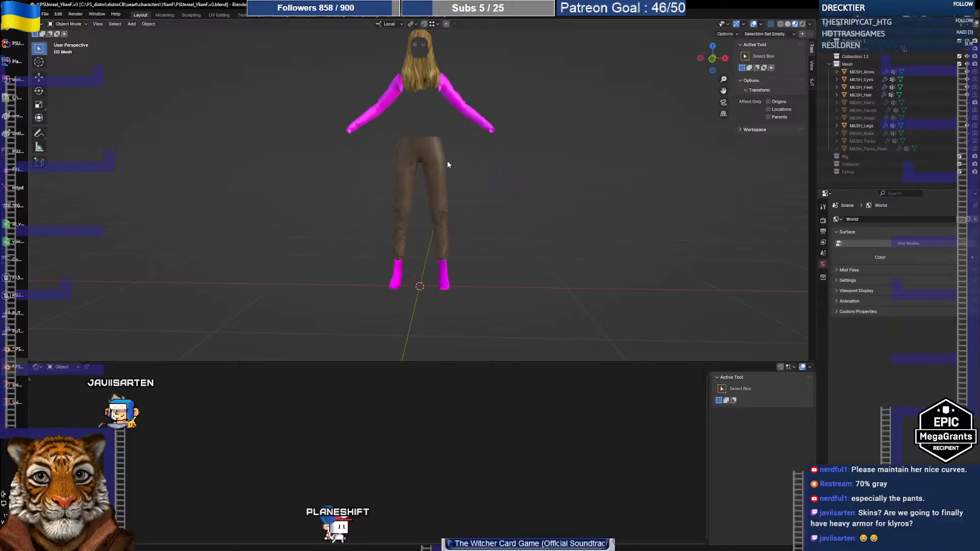
pyautogui.keyDown('shift'); pyautogui.moveTo(447, 164); pyautogui.dragTo(466, 253, button='middle'); pyautogui.keyUp('shift')
pyautogui.scroll(6, 447, 195)
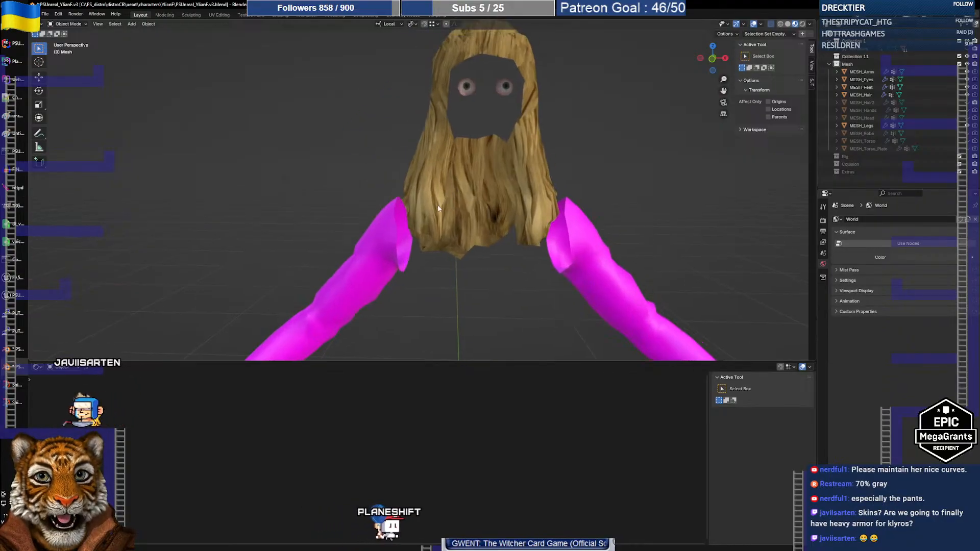
pyautogui.scroll(-6, 434, 194)
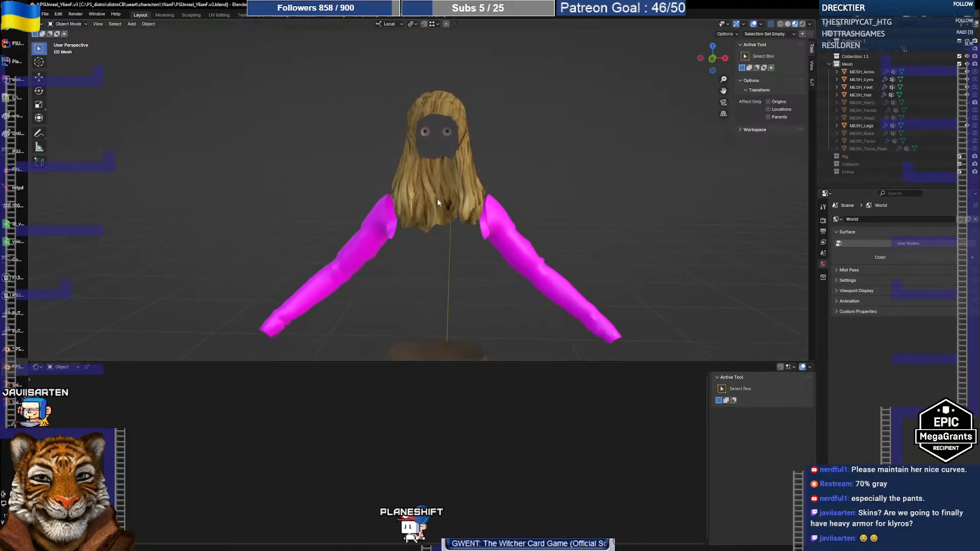
pyautogui.scroll(-2, 438, 190)
pyautogui.moveTo(437, 242)
pyautogui.keyDown('shift'); pyautogui.mouseDown(button='middle')
pyautogui.moveTo(437, 168)
pyautogui.moveTo(435, 190)
pyautogui.moveTo(443, 186)
pyautogui.mouseUp(button='middle'); pyautogui.keyUp('shift')
pyautogui.scroll(-1, 437, 172)
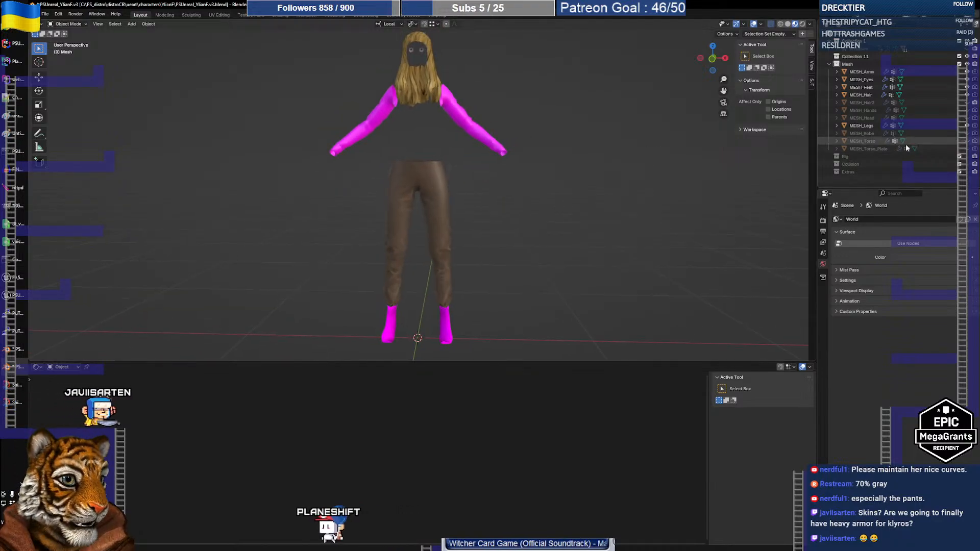
pyautogui.click(968, 149)
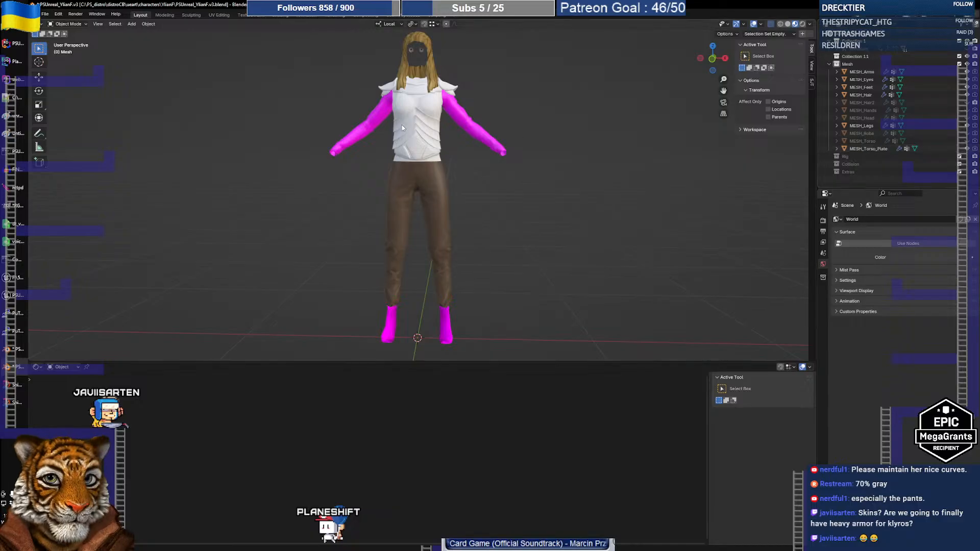
pyautogui.click(419, 120)
# Step: Inspect the torso plate's fit over the legs, unhide the character's armature and select it
pyautogui.moveTo(403, 130)
pyautogui.mouseDown(button='middle')
pyautogui.moveTo(557, 131)
pyautogui.moveTo(414, 139)
pyautogui.mouseUp(button='middle')
pyautogui.scroll(5, 432, 147)
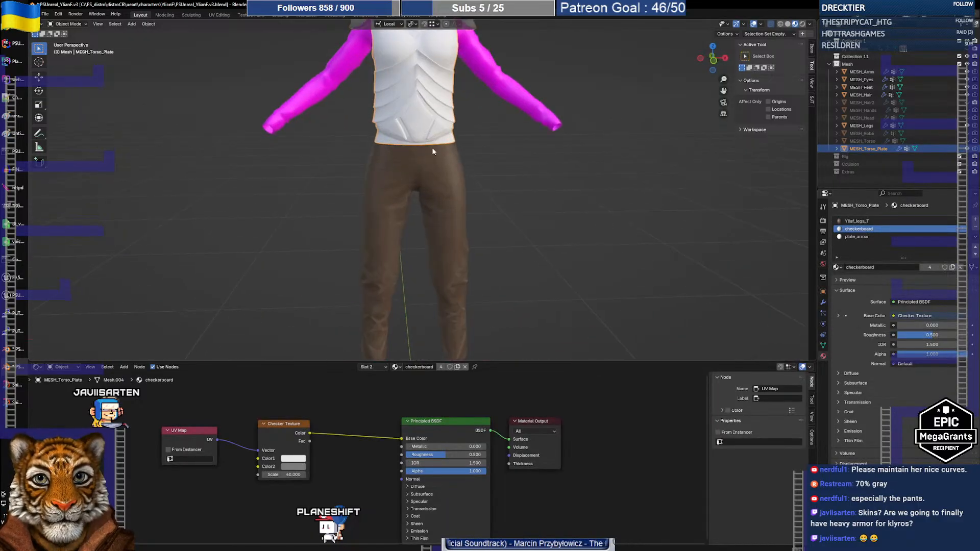
pyautogui.scroll(5, 439, 191)
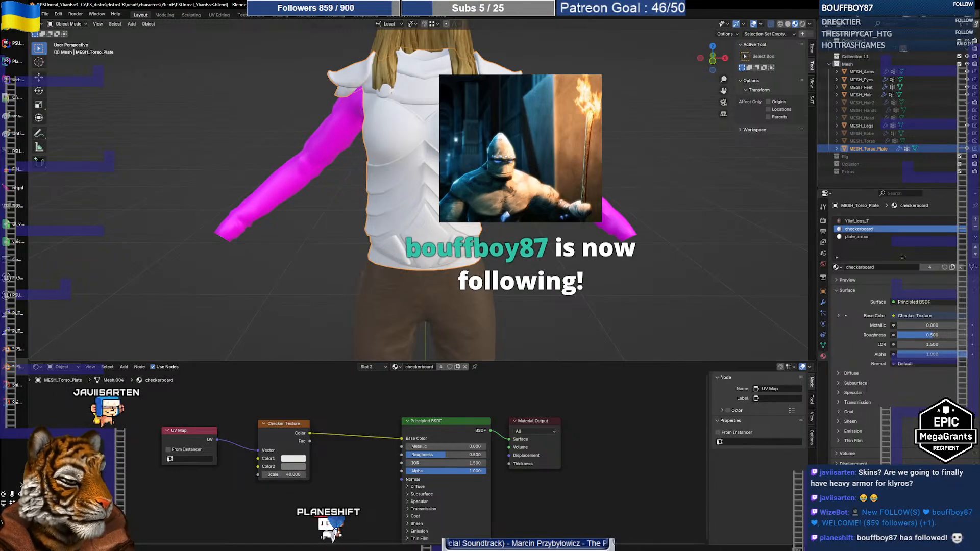
pyautogui.moveTo(398, 215)
pyautogui.mouseDown(button='middle')
pyautogui.moveTo(569, 179)
pyautogui.moveTo(579, 196)
pyautogui.moveTo(567, 207)
pyautogui.moveTo(408, 220)
pyautogui.mouseUp(button='middle')
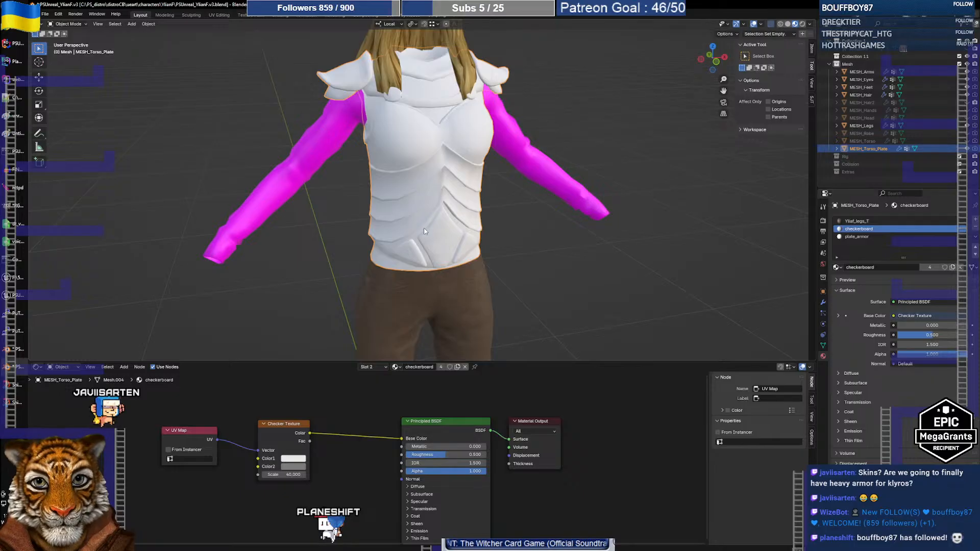
pyautogui.keyDown('shift'); pyautogui.moveTo(451, 252); pyautogui.dragTo(450, 242, button='middle'); pyautogui.keyUp('shift')
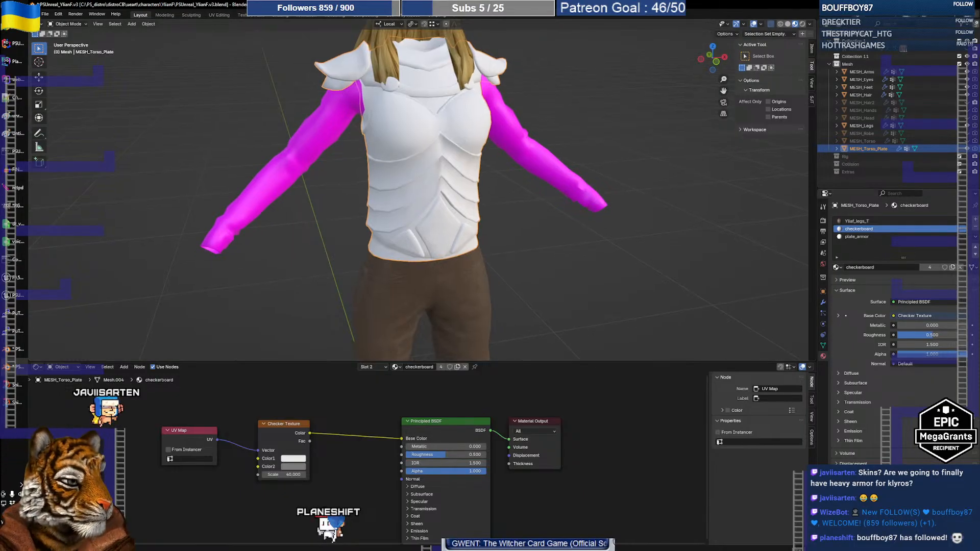
pyautogui.moveTo(447, 206)
pyautogui.mouseDown(button='middle')
pyautogui.moveTo(564, 183)
pyautogui.moveTo(438, 205)
pyautogui.mouseUp(button='middle')
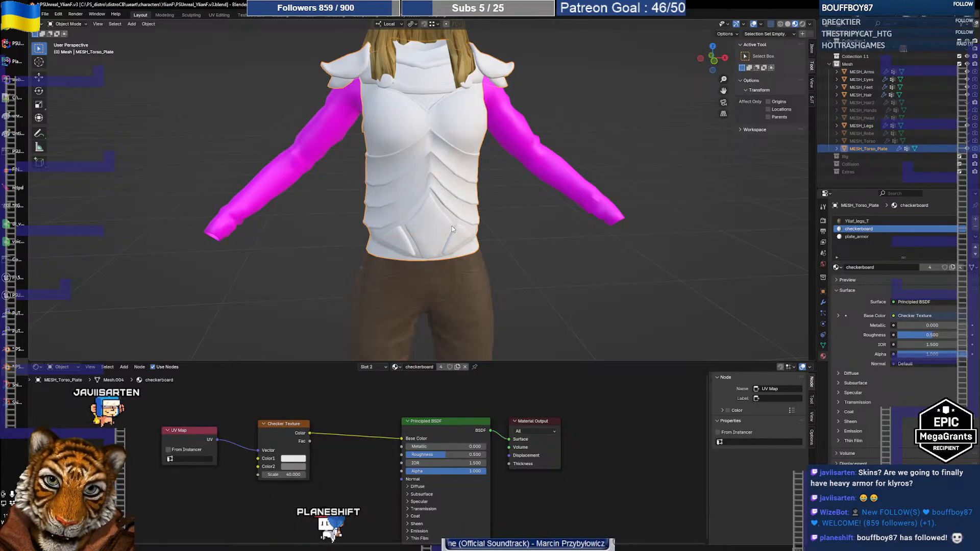
pyautogui.click(966, 52)
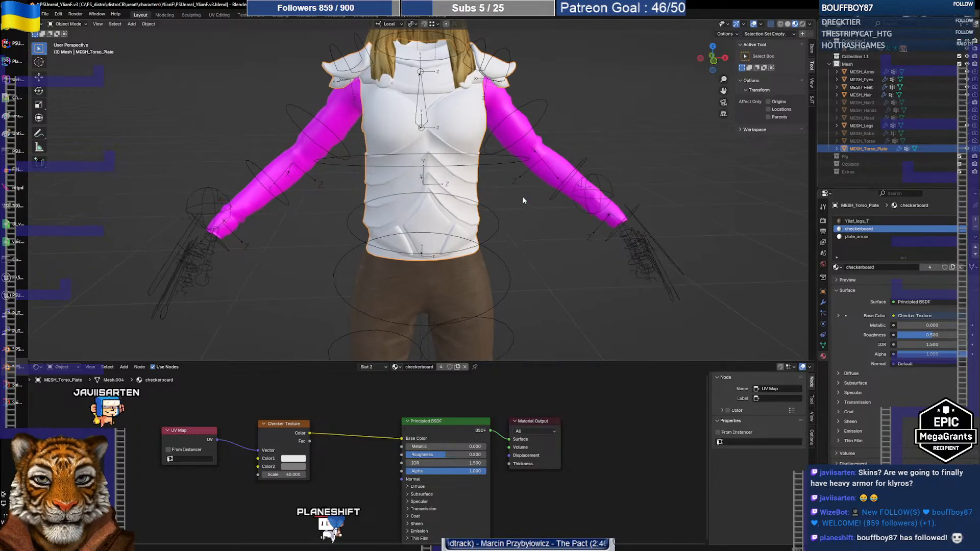
pyautogui.click(499, 220)
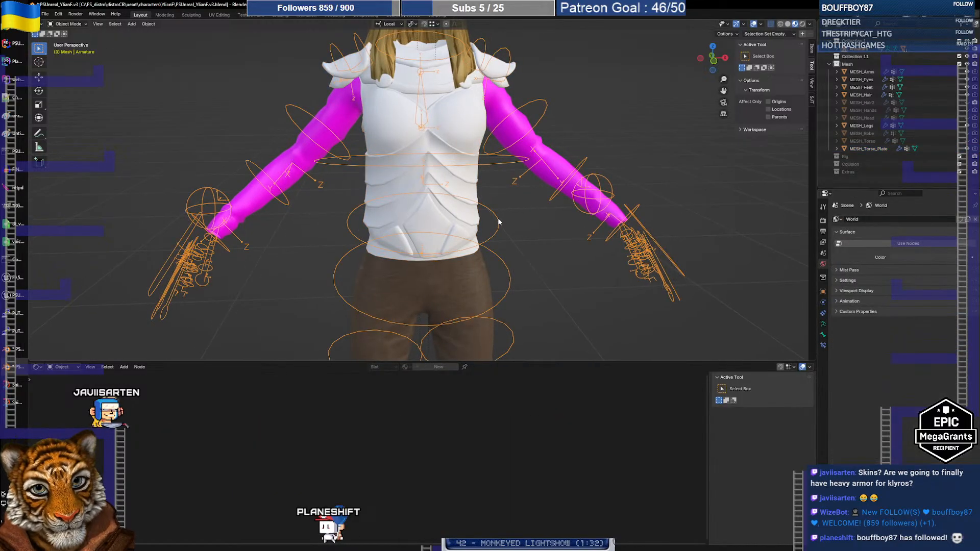
pyautogui.click(468, 188)
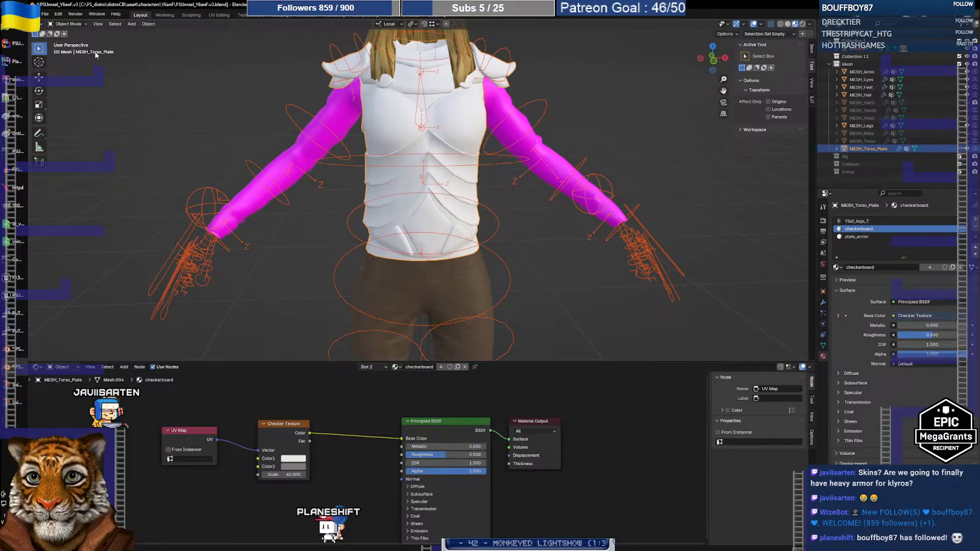
pyautogui.click(70, 24)
pyautogui.click(71, 67)
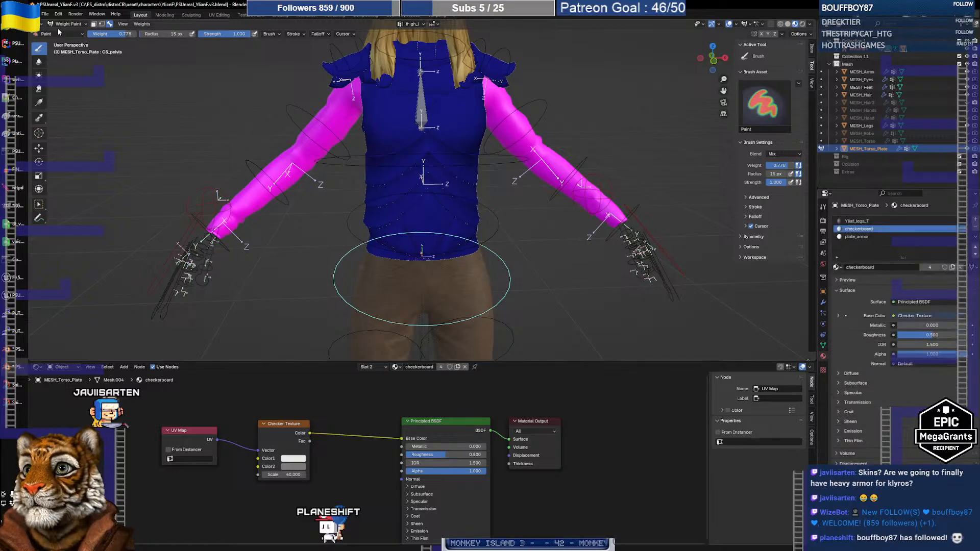
pyautogui.click(66, 24)
pyautogui.click(70, 32)
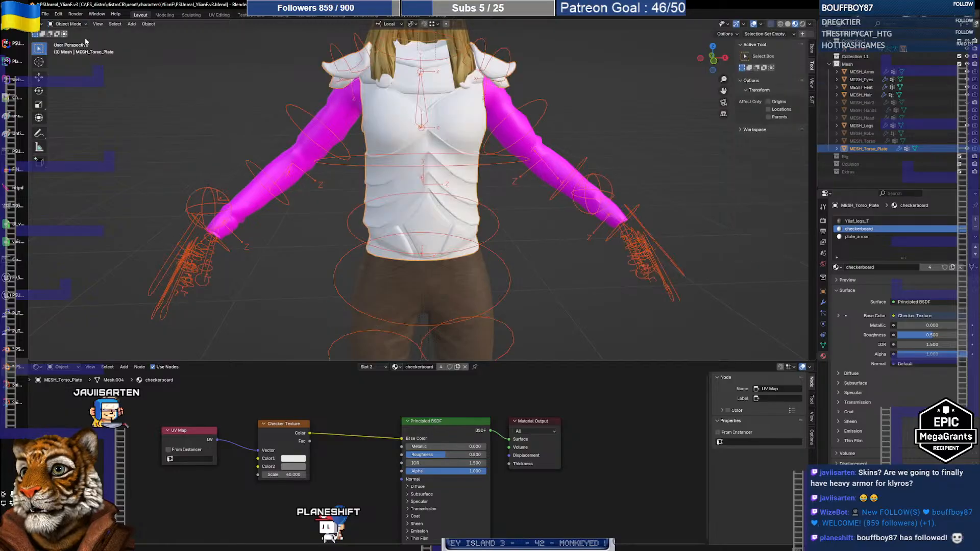
# Step: Show the armature's Bones collection and hide its Controls collection
pyautogui.click(495, 168)
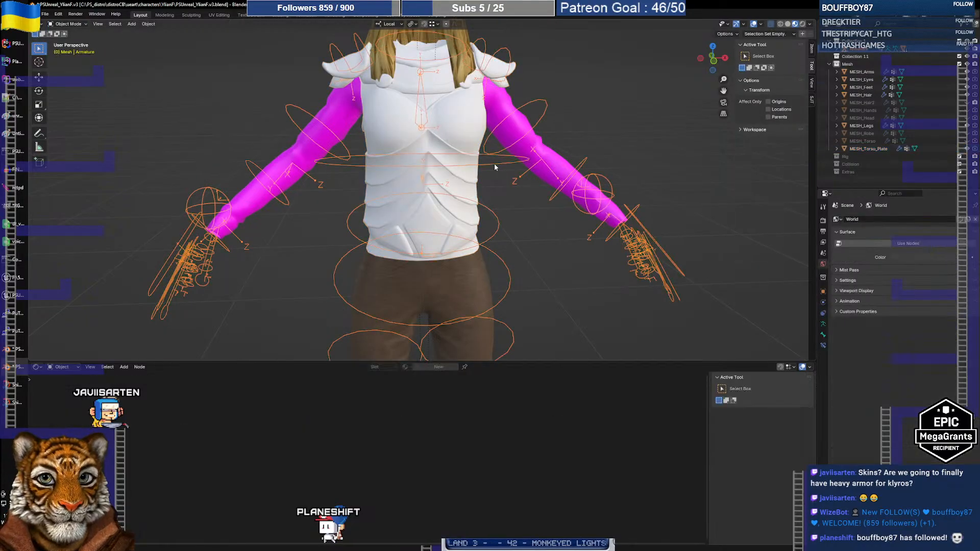
pyautogui.click(823, 322)
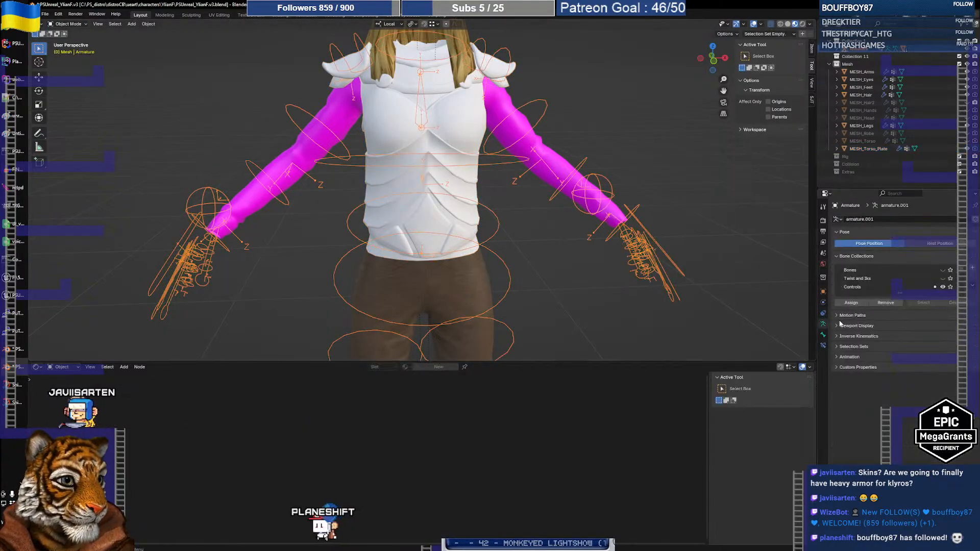
pyautogui.click(942, 271)
pyautogui.click(942, 271)
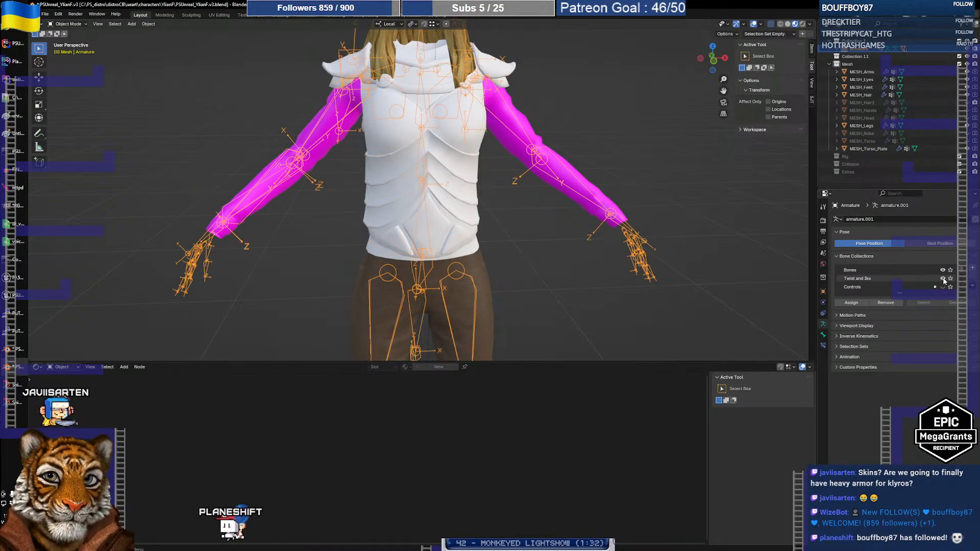
# Step: Select the armature together with MESH_Torso_Plate as the active object and enter Weight Paint mode
pyautogui.click(428, 162)
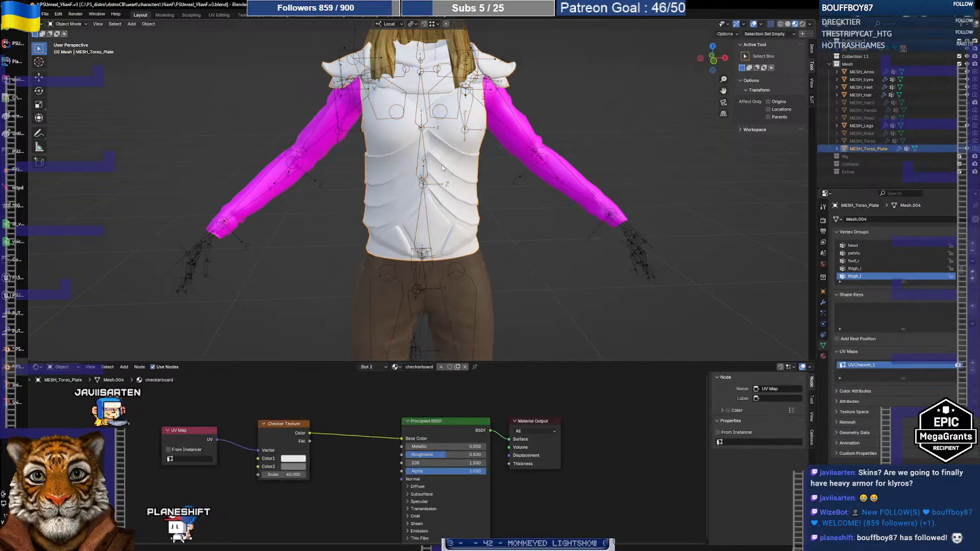
pyautogui.click(427, 163)
pyautogui.click(426, 158)
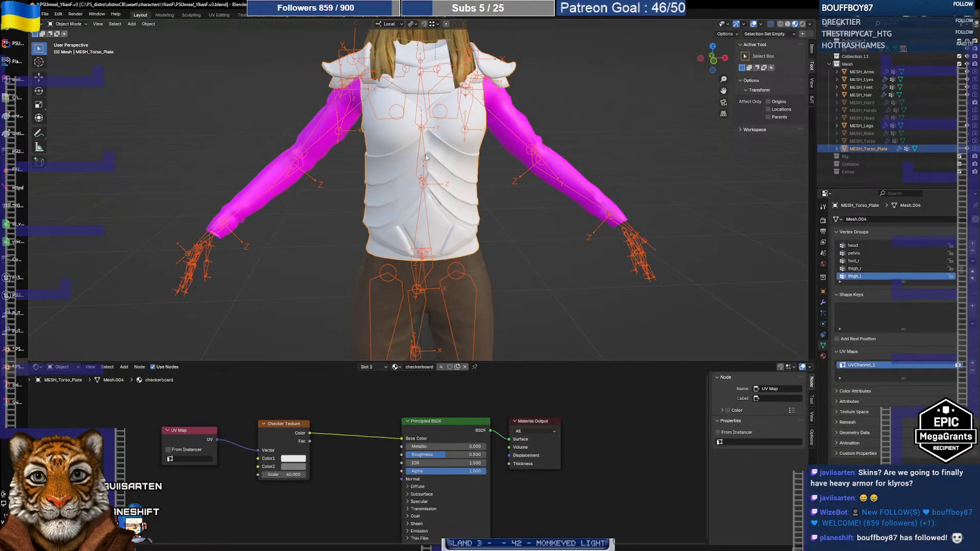
pyautogui.click(66, 24)
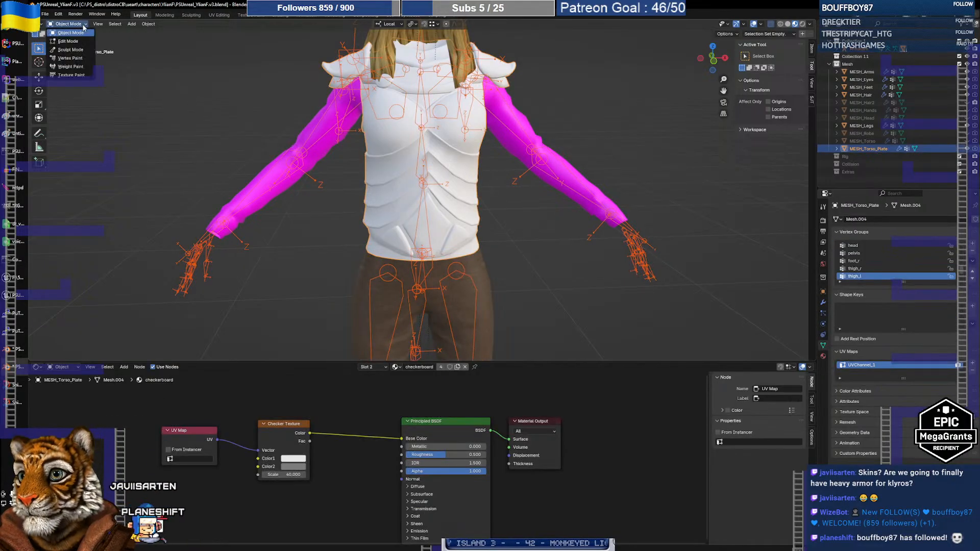
pyautogui.click(86, 68)
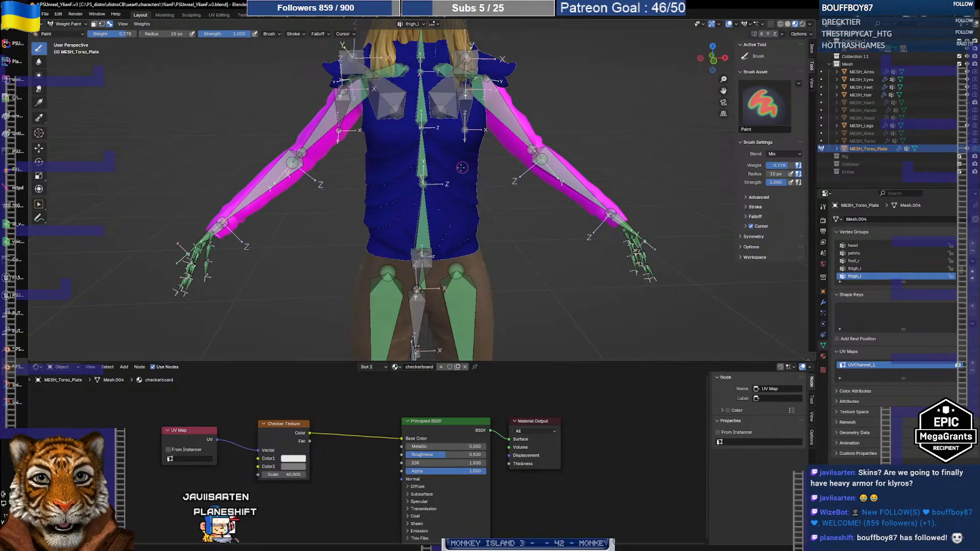
# Step: Paint spine_02 weights around the torso plate's midsection, front and back, with a 66 px brush radius
pyautogui.keyDown('ctrl'); pyautogui.click(426, 165); pyautogui.keyUp('ctrl')
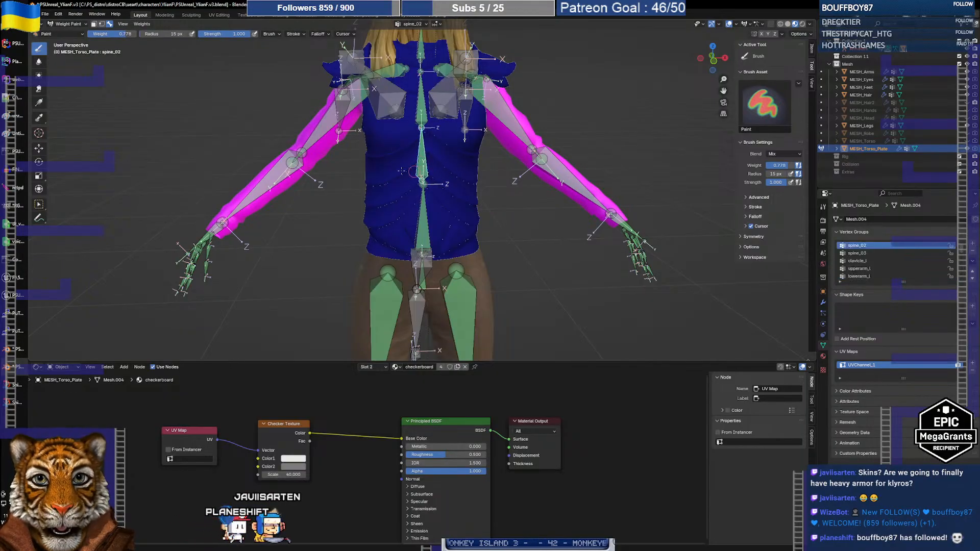
pyautogui.moveTo(146, 34); pyautogui.dragTo(152, 34)
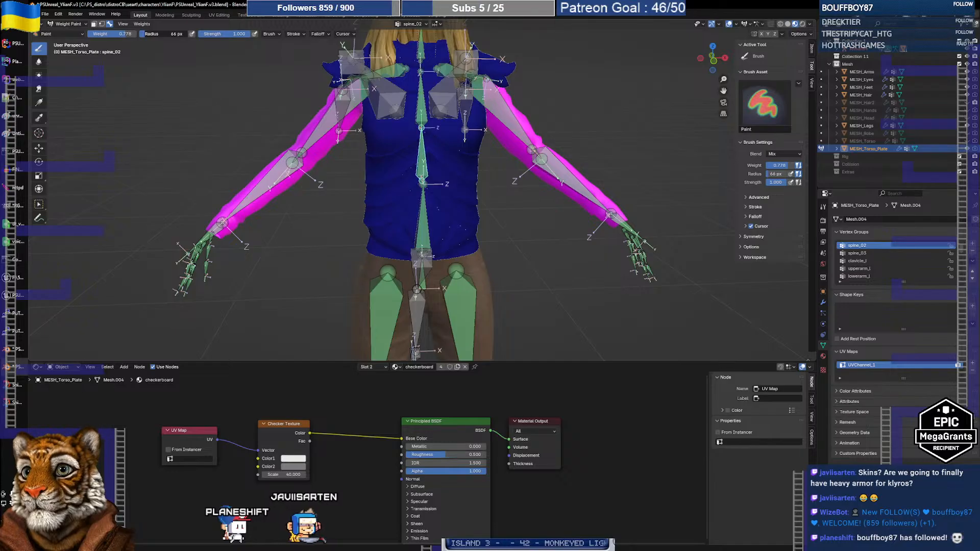
pyautogui.moveTo(495, 197)
pyautogui.mouseDown()
pyautogui.moveTo(428, 145)
pyautogui.moveTo(357, 183)
pyautogui.moveTo(407, 165)
pyautogui.mouseUp()
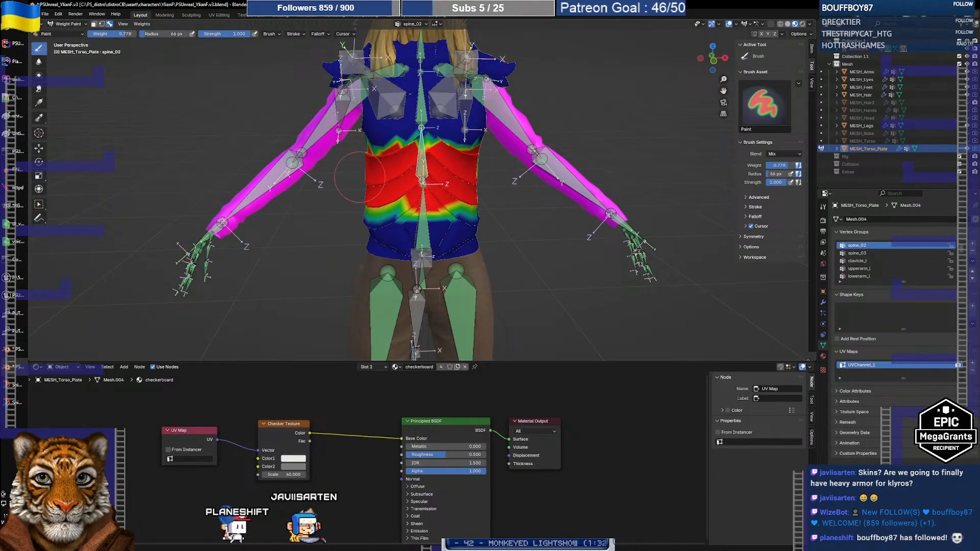
pyautogui.moveTo(454, 184); pyautogui.dragTo(591, 178, button='middle')
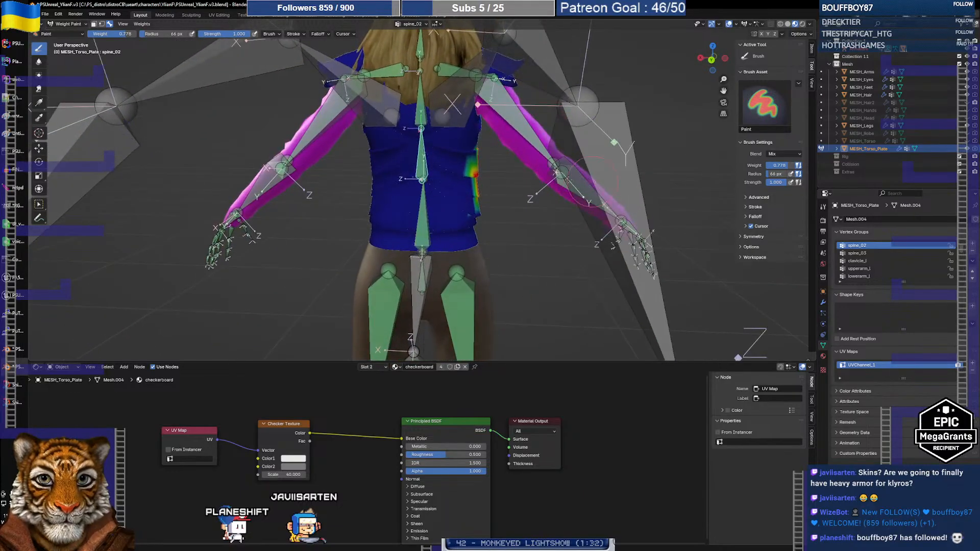
pyautogui.moveTo(492, 168); pyautogui.dragTo(355, 177)
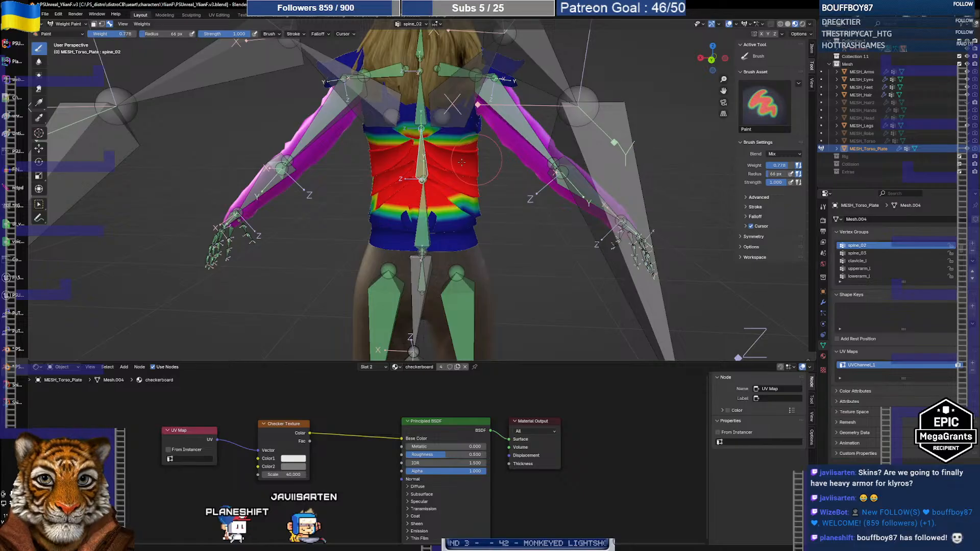
pyautogui.moveTo(463, 177); pyautogui.dragTo(586, 174, button='middle')
pyautogui.moveTo(290, 175); pyautogui.dragTo(301, 176, button='middle')
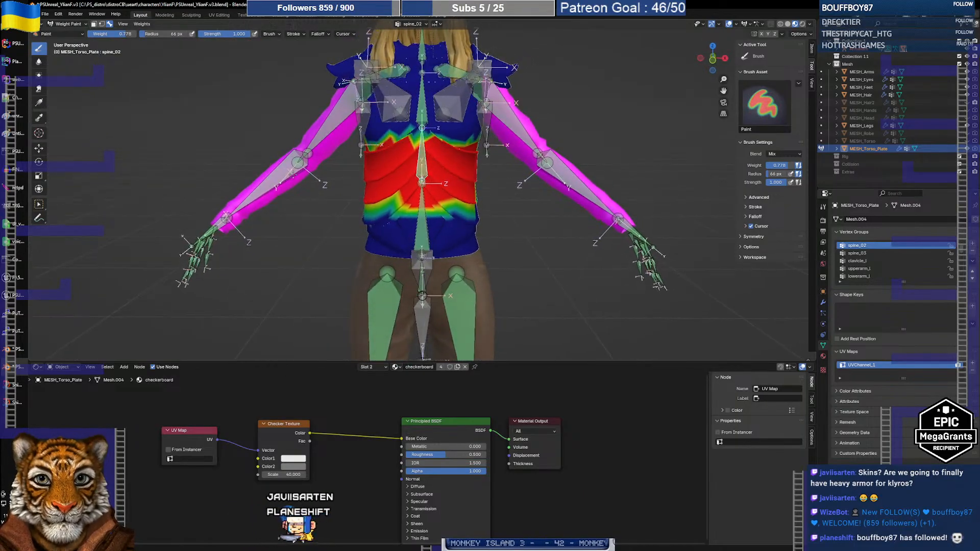
# Step: Paint spine_01 weights around the torso plate's waist, covering the lower front and back
pyautogui.keyDown('alt'); pyautogui.click(424, 223); pyautogui.keyUp('alt')
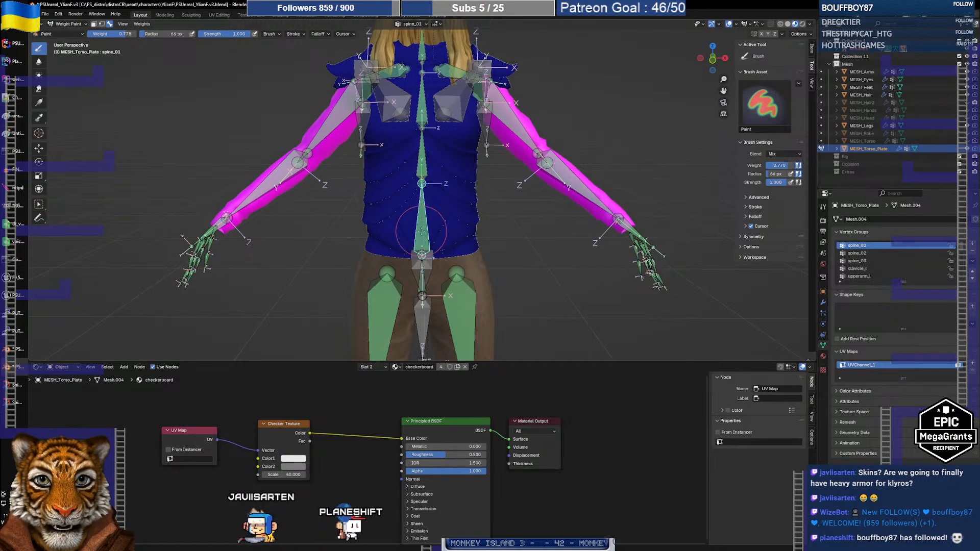
pyautogui.moveTo(363, 224)
pyautogui.mouseDown()
pyautogui.moveTo(453, 224)
pyautogui.moveTo(408, 237)
pyautogui.moveTo(459, 245)
pyautogui.moveTo(388, 246)
pyautogui.mouseUp()
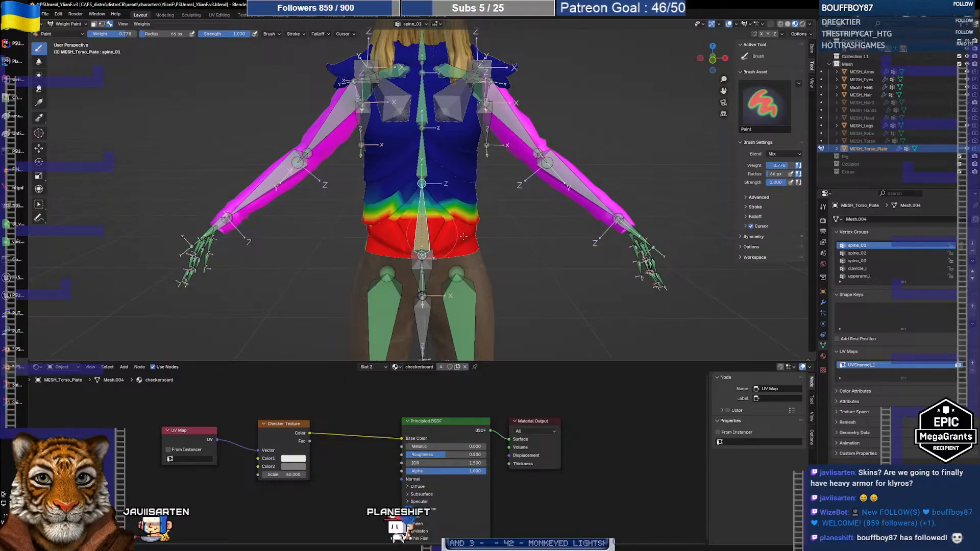
pyautogui.moveTo(439, 235); pyautogui.dragTo(209, 235, button='middle')
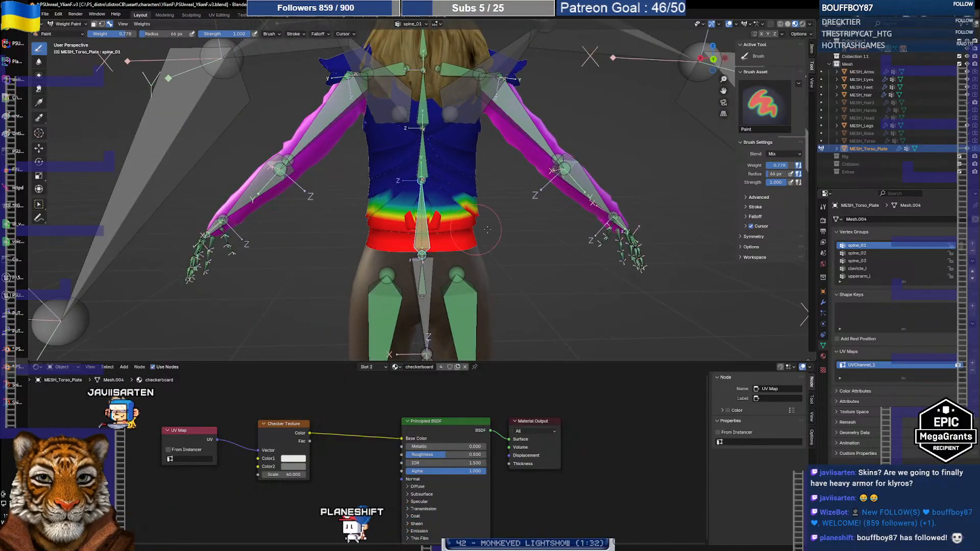
pyautogui.moveTo(487, 229); pyautogui.dragTo(274, 234, button='middle')
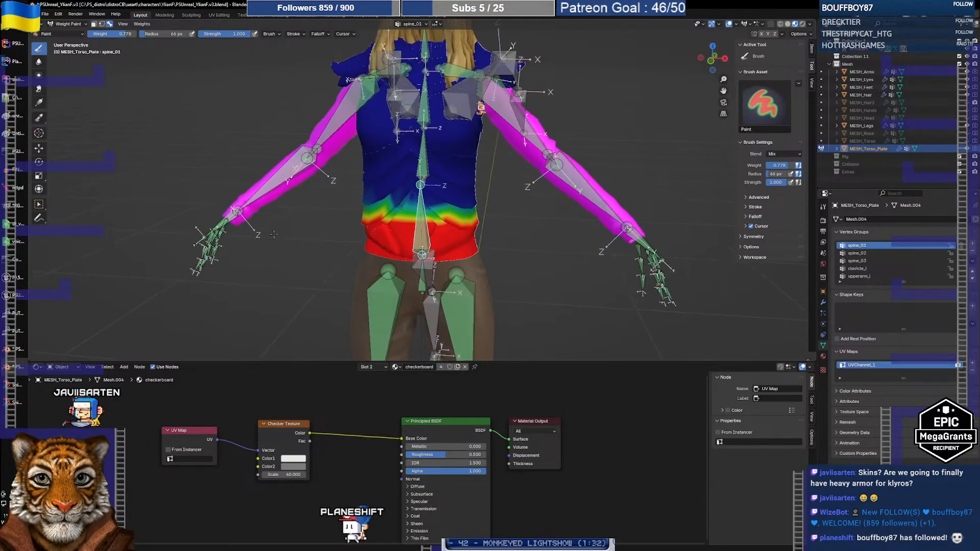
# Step: Paint spine_03 weights across the torso plate's chest and around its upper body
pyautogui.keyDown('ctrl'); pyautogui.keyDown('shift'); pyautogui.click(422, 101); pyautogui.keyUp('shift'); pyautogui.keyUp('ctrl')
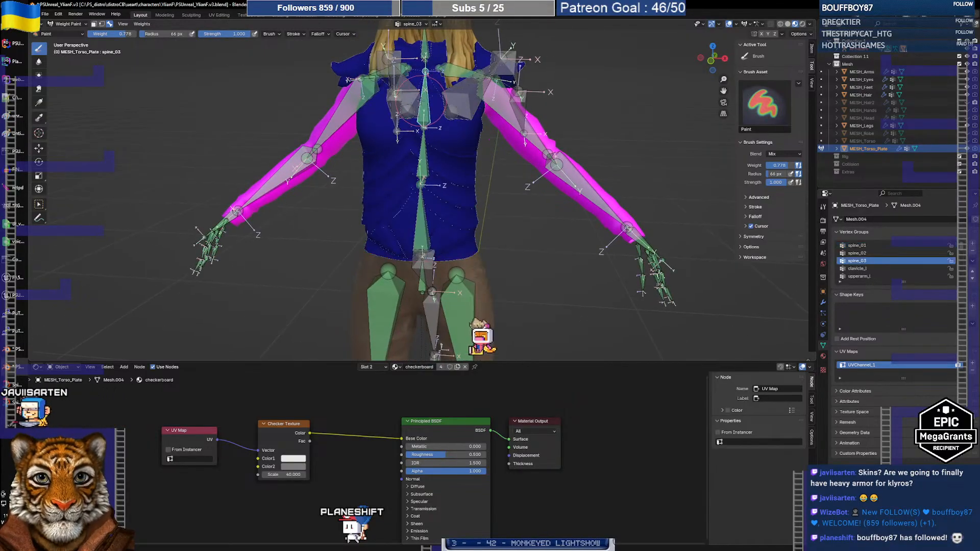
pyautogui.moveTo(437, 148); pyautogui.dragTo(450, 162, button='middle')
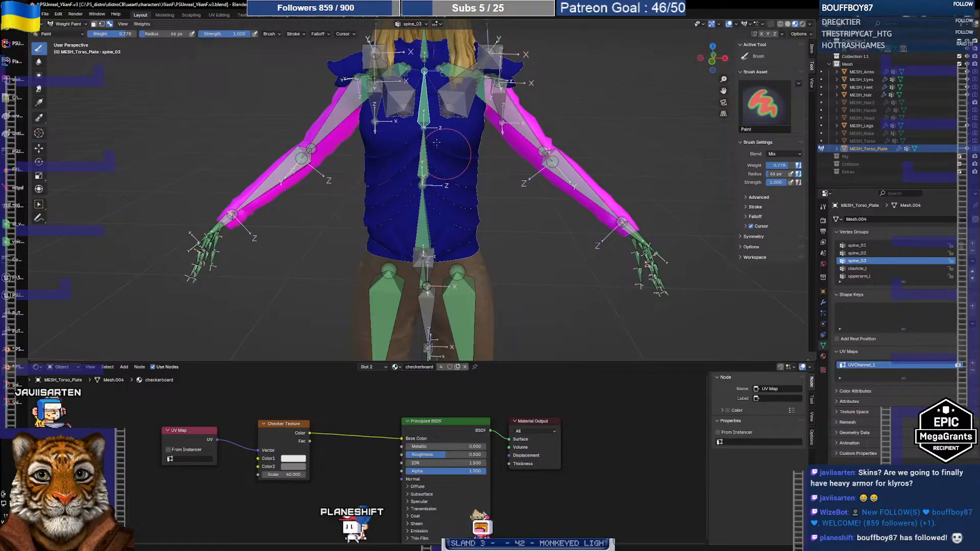
pyautogui.moveTo(350, 98)
pyautogui.mouseDown()
pyautogui.moveTo(460, 118)
pyautogui.moveTo(372, 133)
pyautogui.moveTo(391, 95)
pyautogui.mouseUp()
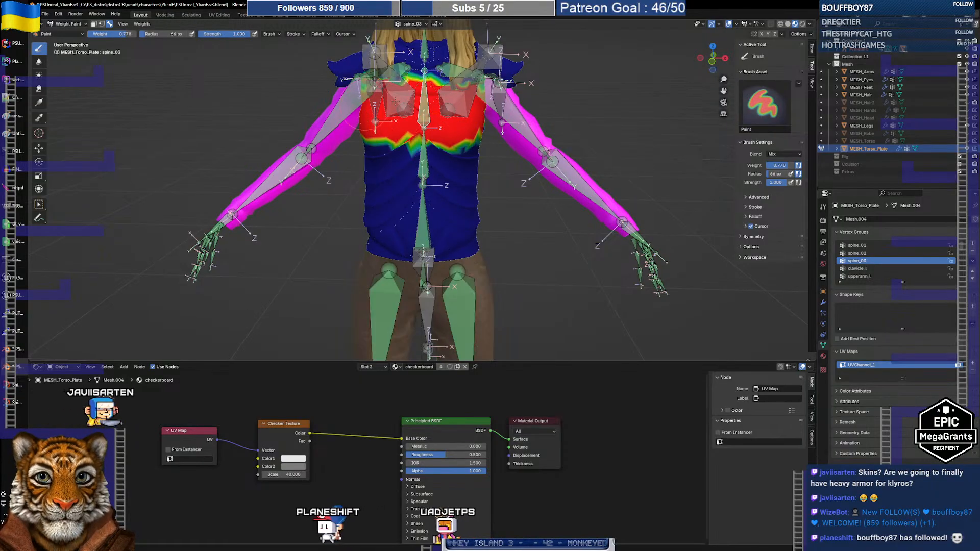
pyautogui.moveTo(396, 104); pyautogui.dragTo(332, 115, button='middle')
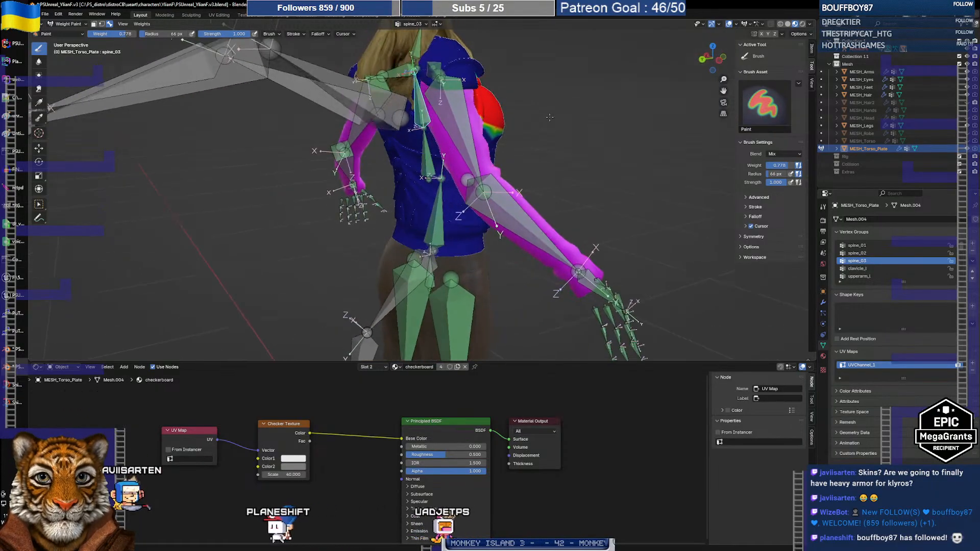
pyautogui.moveTo(402, 123); pyautogui.dragTo(523, 156, button='middle')
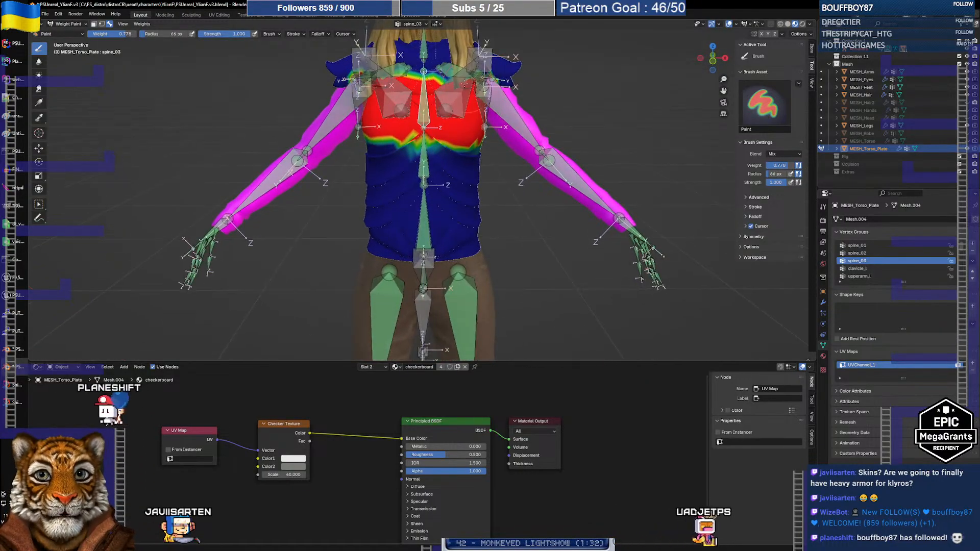
# Step: Paint clavicle_l weights on the left shoulder guard with the brush strength at 1.000
pyautogui.keyDown('ctrl'); pyautogui.click(445, 69); pyautogui.keyUp('ctrl')
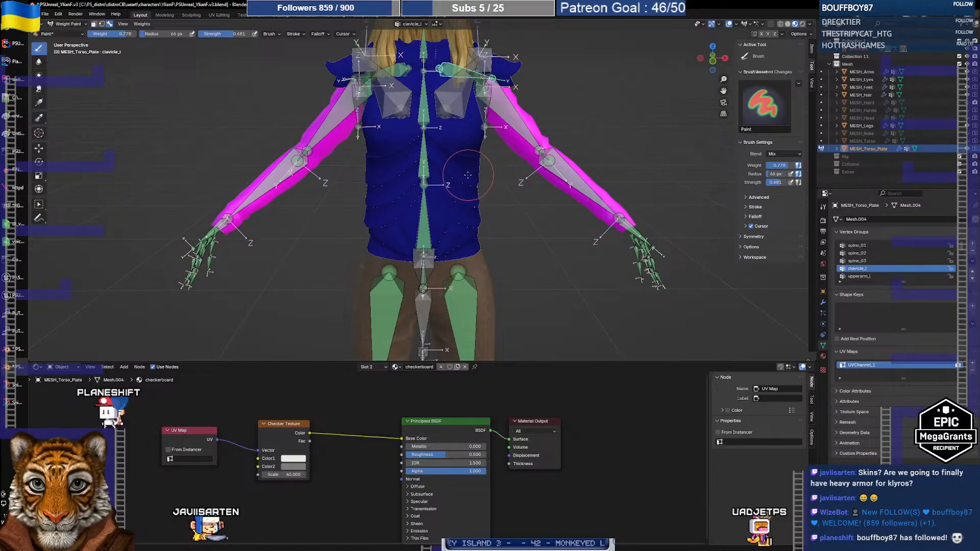
pyautogui.moveTo(459, 176); pyautogui.dragTo(453, 235, button='middle')
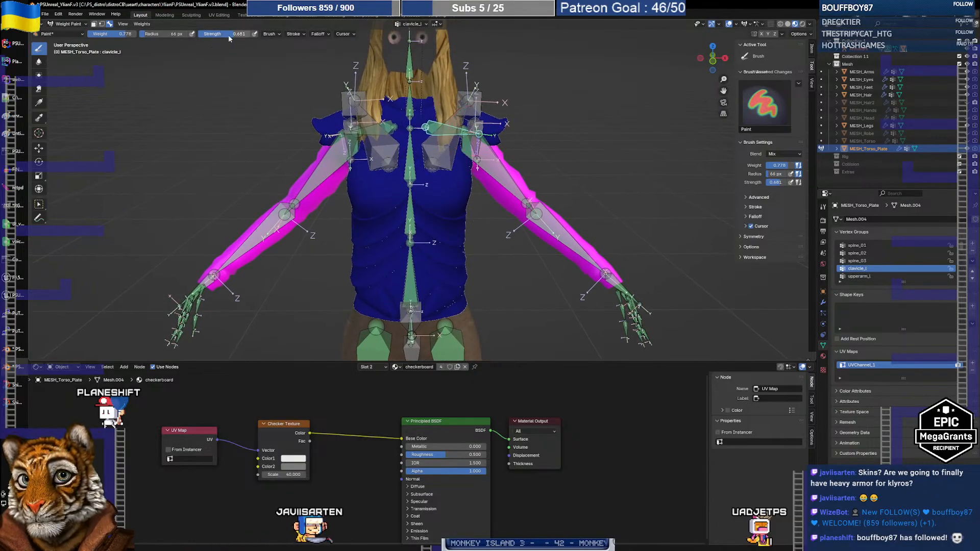
pyautogui.moveTo(229, 38); pyautogui.dragTo(265, 39)
pyautogui.moveTo(495, 113)
pyautogui.mouseDown()
pyautogui.moveTo(507, 126)
pyautogui.moveTo(518, 118)
pyautogui.moveTo(465, 128)
pyautogui.moveTo(493, 117)
pyautogui.moveTo(440, 118)
pyautogui.mouseUp()
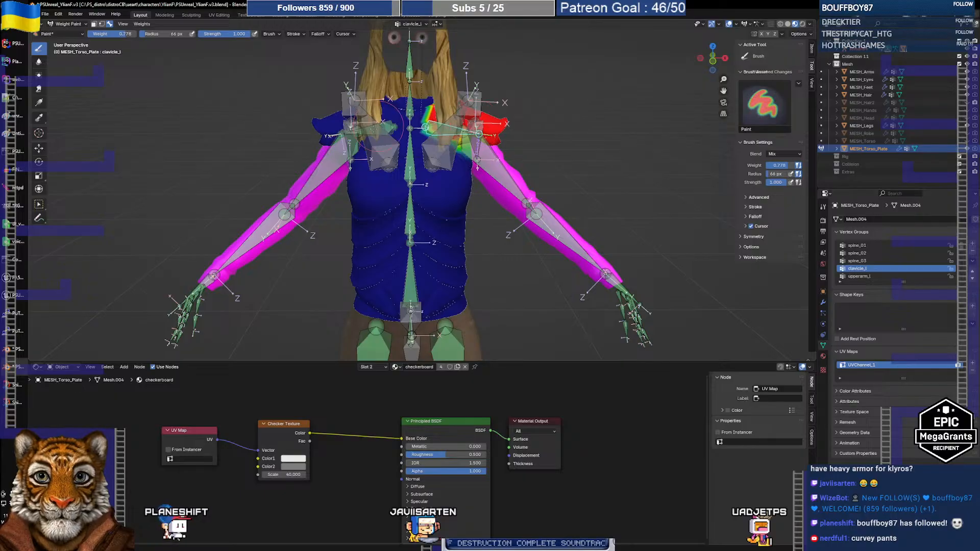
# Step: Paint clavicle_r weights on the front of the torso plate's right shoulder guard
pyautogui.keyDown('ctrl'); pyautogui.keyDown('shift'); pyautogui.click(384, 129); pyautogui.keyUp('shift'); pyautogui.keyUp('ctrl')
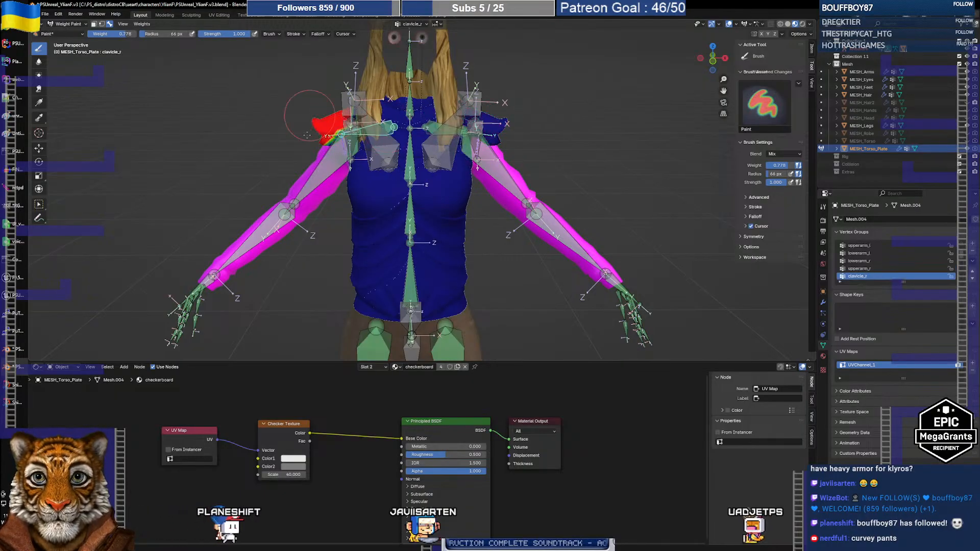
pyautogui.moveTo(309, 118); pyautogui.dragTo(357, 120)
pyautogui.moveTo(341, 120); pyautogui.dragTo(479, 110, button='middle')
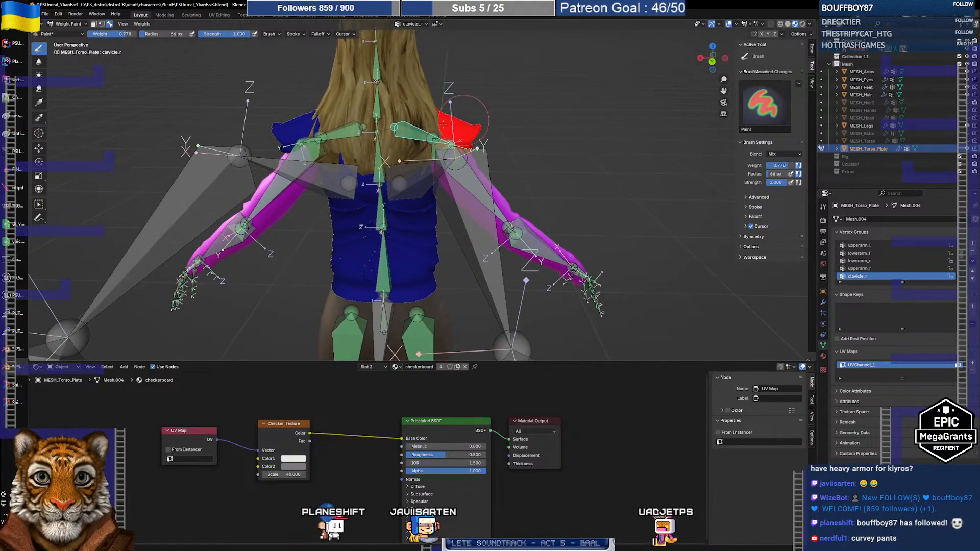
# Step: Hide MESH_Hair and paint clavicle_r and clavicle_l weights onto the matching rear shoulder areas of the plate
pyautogui.click(966, 94)
pyautogui.moveTo(449, 138); pyautogui.dragTo(491, 136, button='middle')
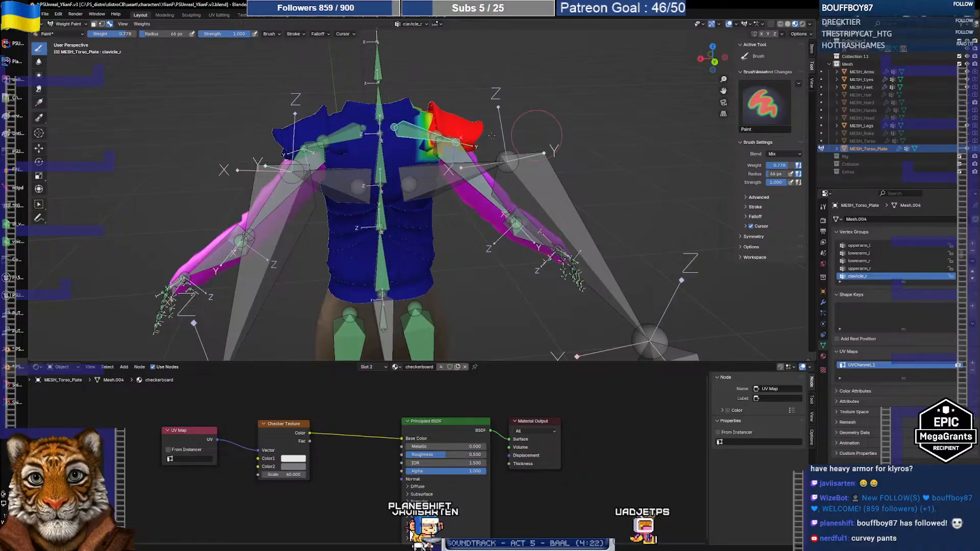
pyautogui.keyDown('ctrl'); pyautogui.click(342, 133); pyautogui.keyUp('ctrl')
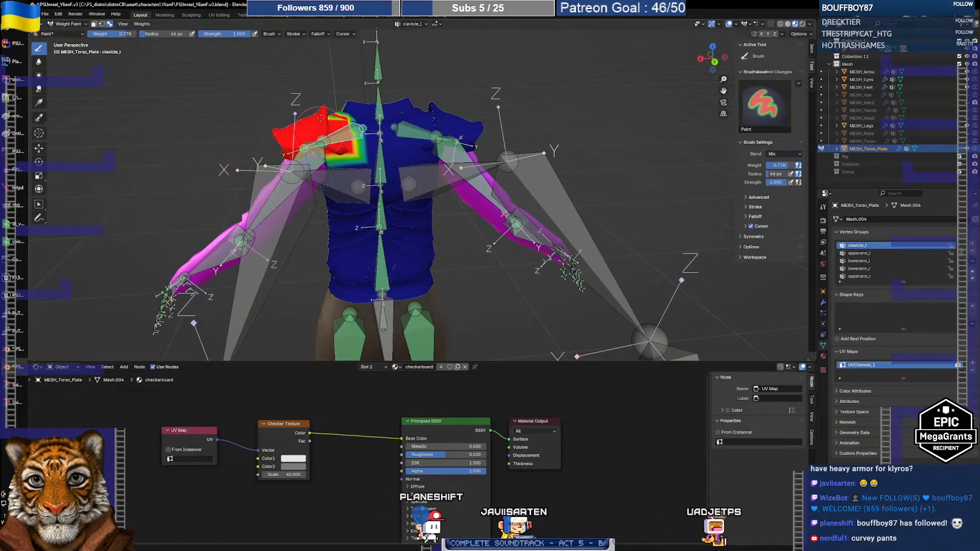
# Step: Extend the spine_03 weights over the torso plate's upper back and up to the collar
pyautogui.keyDown('ctrl'); pyautogui.click(379, 153); pyautogui.keyUp('ctrl')
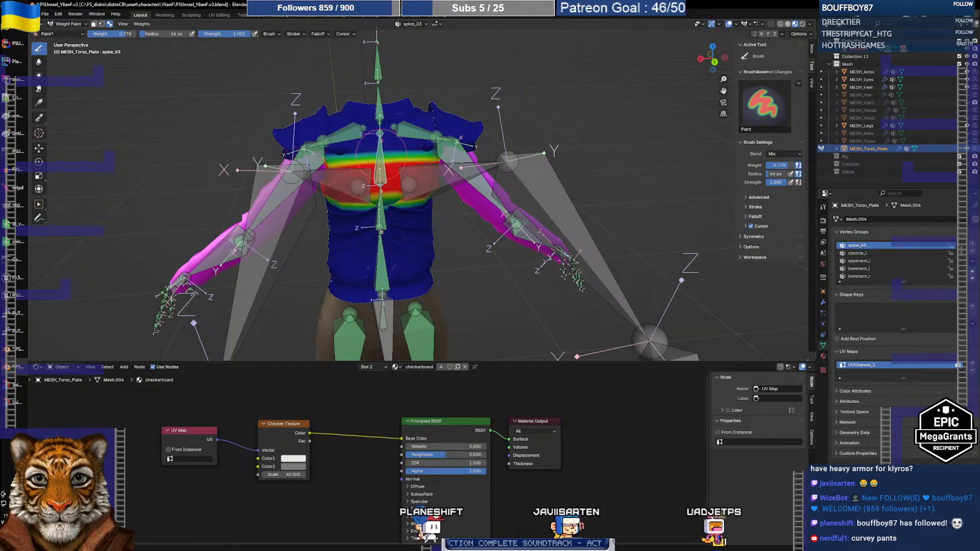
pyautogui.moveTo(380, 144); pyautogui.dragTo(379, 134, button='middle')
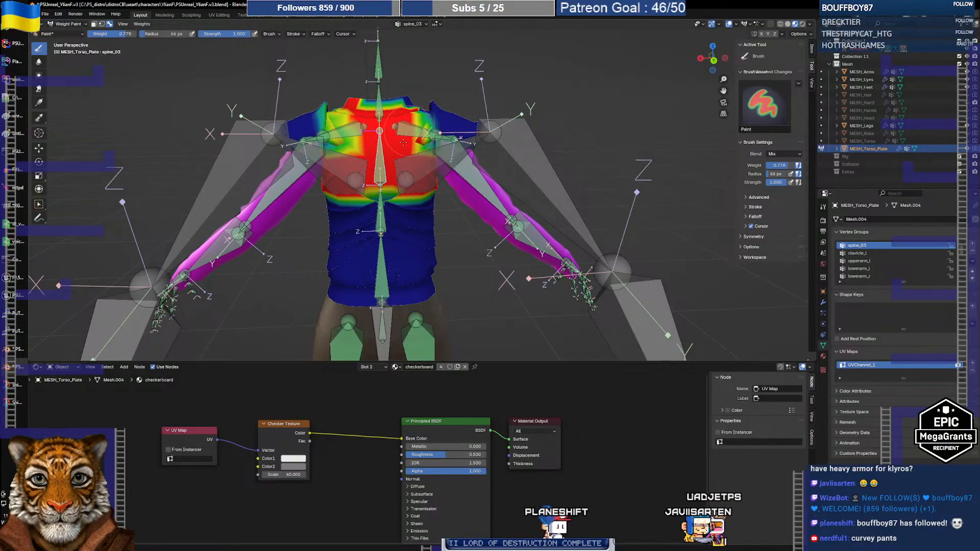
pyautogui.moveTo(385, 145); pyautogui.dragTo(461, 151, button='middle')
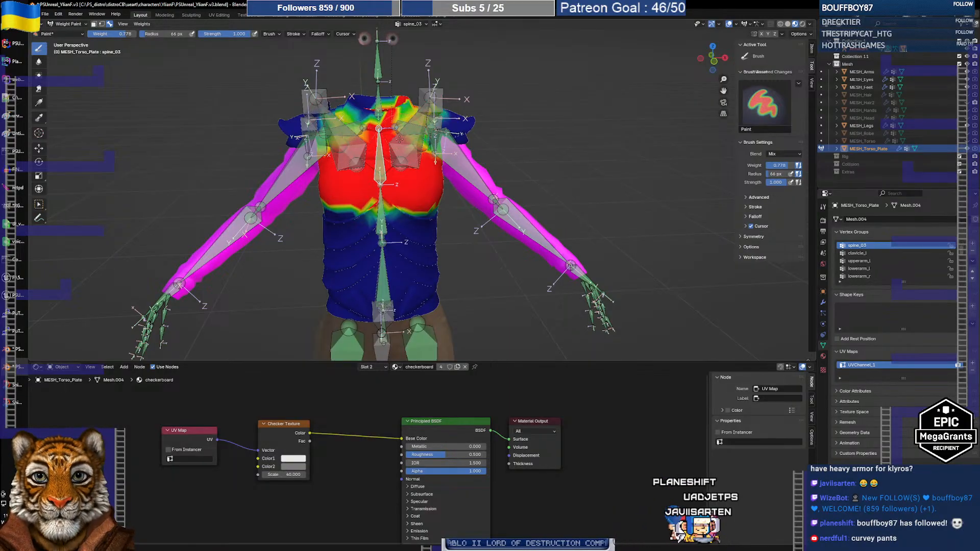
# Step: Paint neck_01 weights around the front and back of the torso plate's collar
pyautogui.keyDown('ctrl'); pyautogui.click(378, 102); pyautogui.keyUp('ctrl')
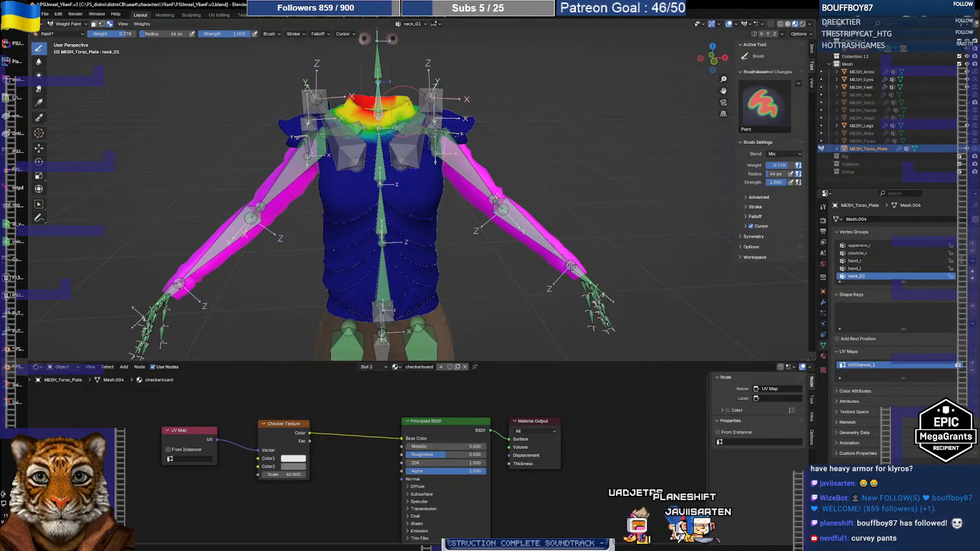
pyautogui.moveTo(332, 93); pyautogui.dragTo(532, 111, button='middle')
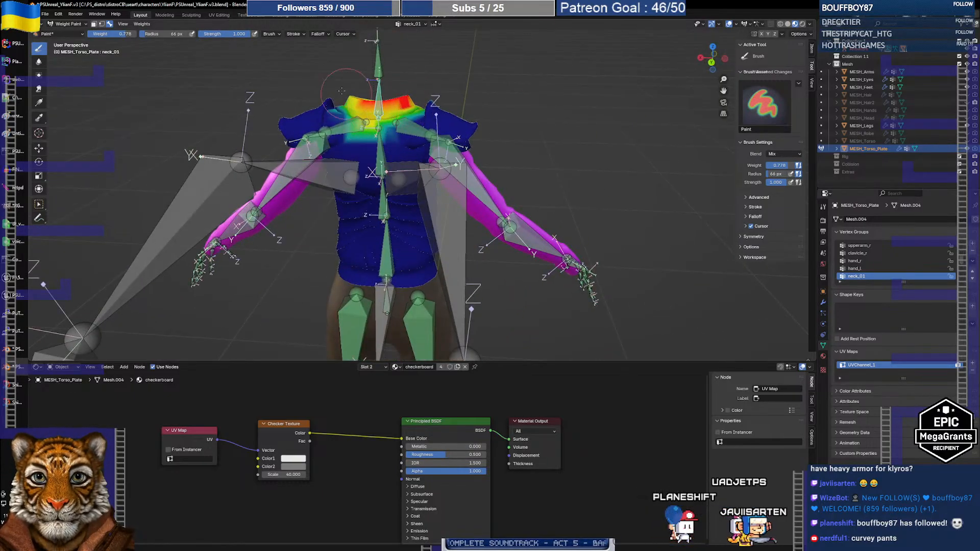
pyautogui.moveTo(403, 105); pyautogui.dragTo(241, 107, button='middle')
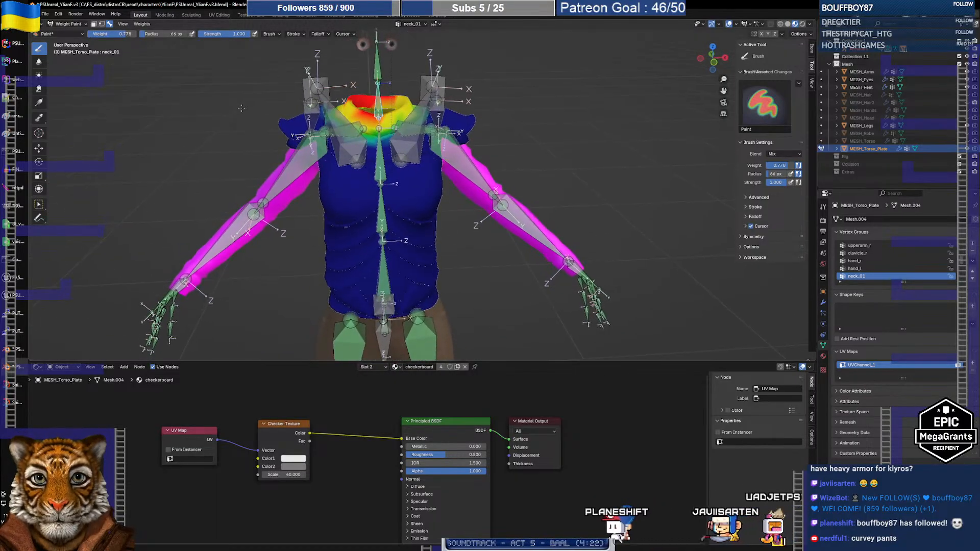
# Step: Examine the spine_03, clavicle_r and clavicle_l weights on the torso plate's chest, collar and shoulder guards
pyautogui.keyDown('ctrl'); pyautogui.click(380, 169); pyautogui.keyUp('ctrl')
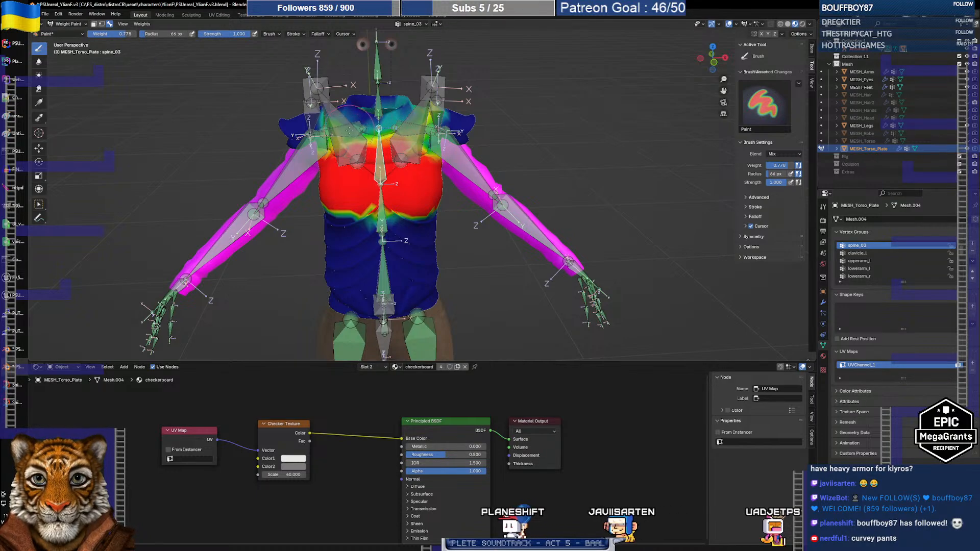
pyautogui.keyDown('ctrl'); pyautogui.click(344, 129); pyautogui.keyUp('ctrl')
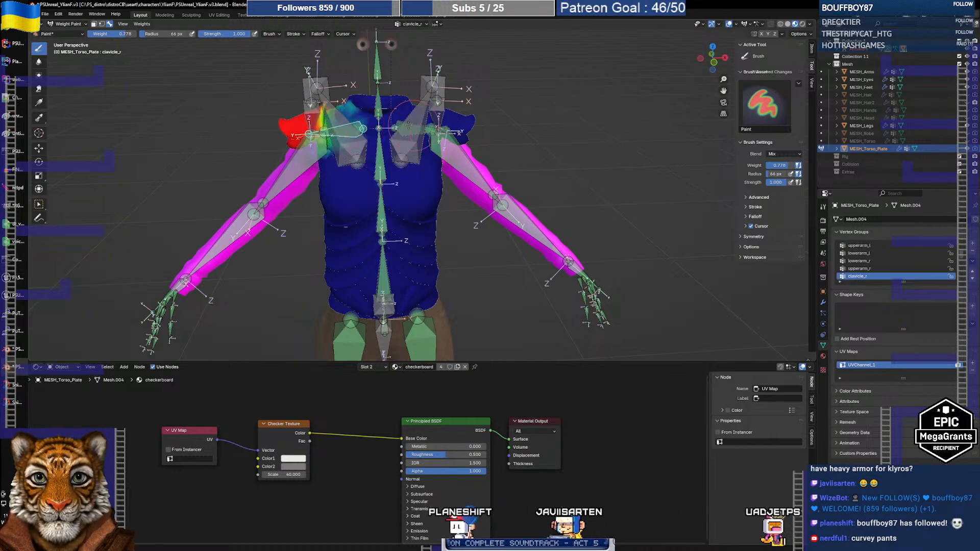
pyautogui.keyDown('ctrl'); pyautogui.click(419, 129); pyautogui.keyUp('ctrl')
pyautogui.moveTo(362, 177); pyautogui.dragTo(360, 168, button='middle')
pyautogui.scroll(-1, 403, 214)
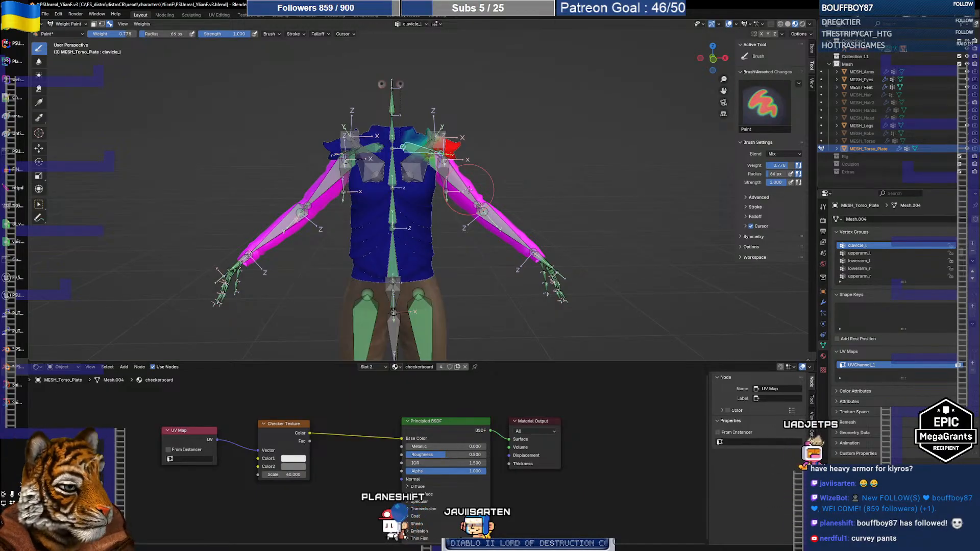
pyautogui.scroll(-1, 403, 214)
pyautogui.scroll(1, 403, 215)
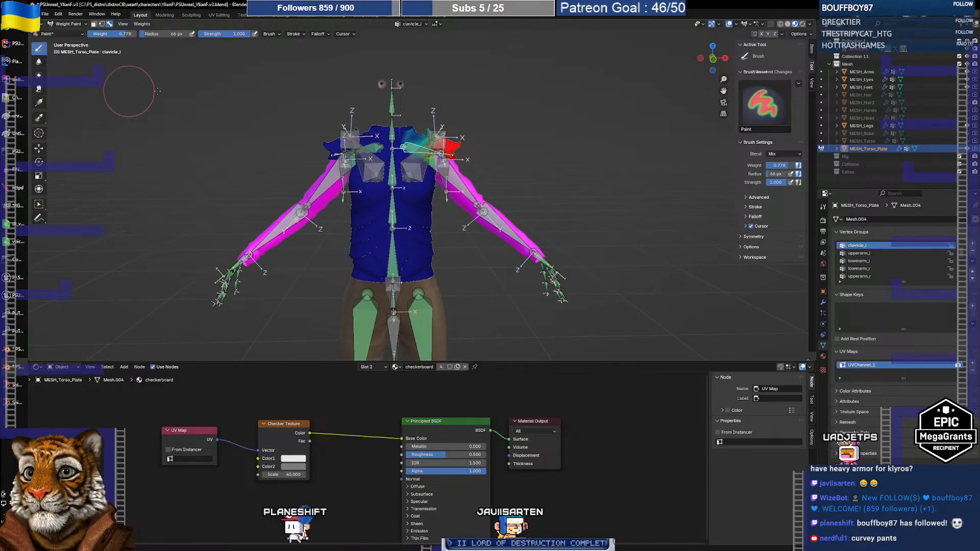
pyautogui.scroll(6, 436, 222)
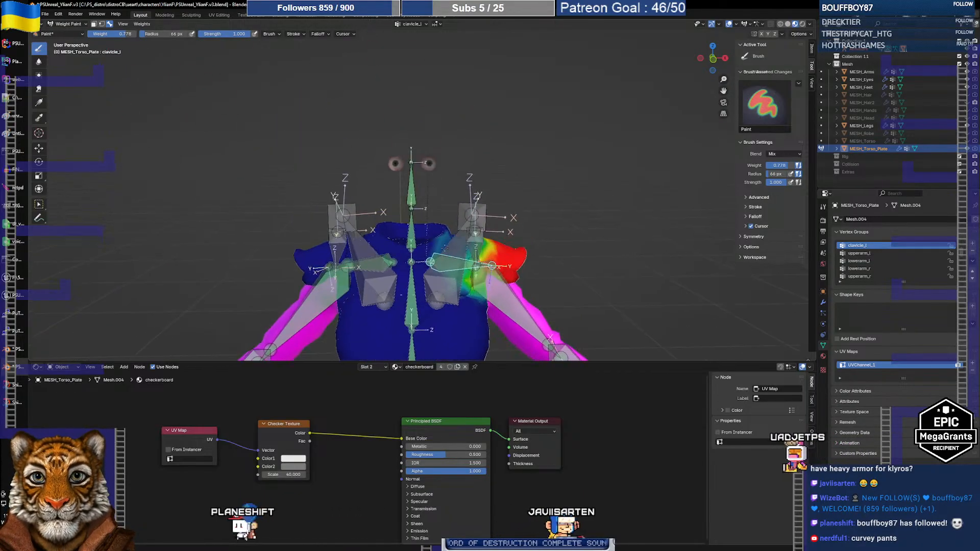
pyautogui.scroll(-1, 436, 222)
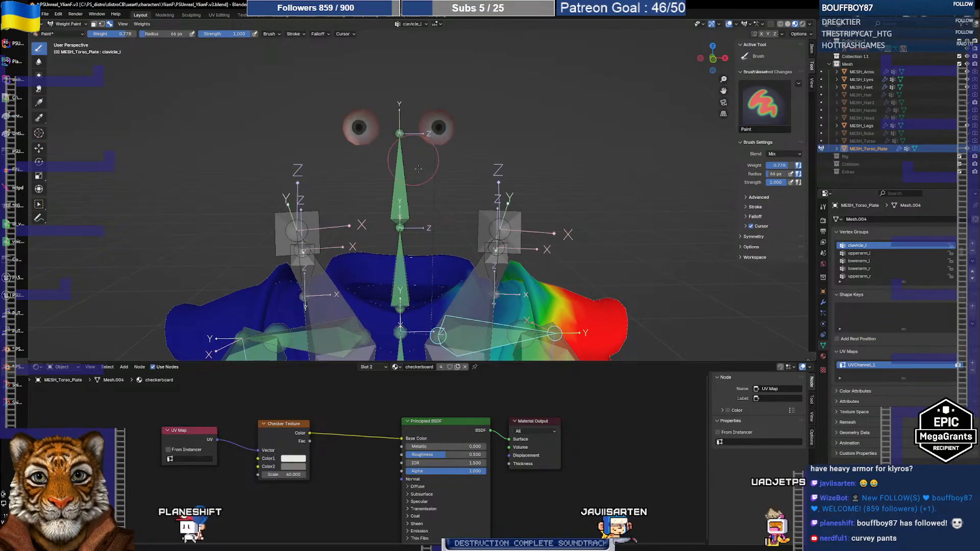
pyautogui.scroll(-2, 423, 190)
pyautogui.scroll(-5, 423, 191)
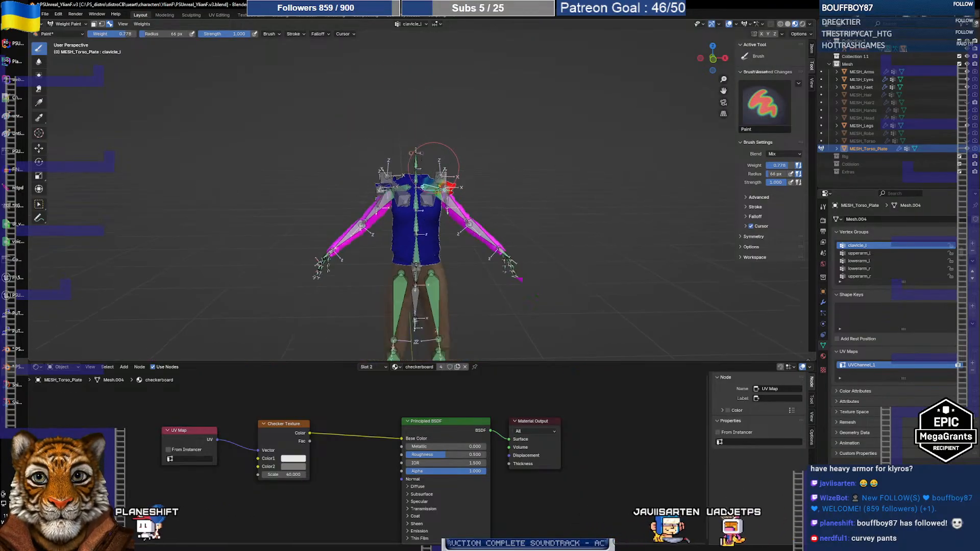
pyautogui.scroll(3, 421, 182)
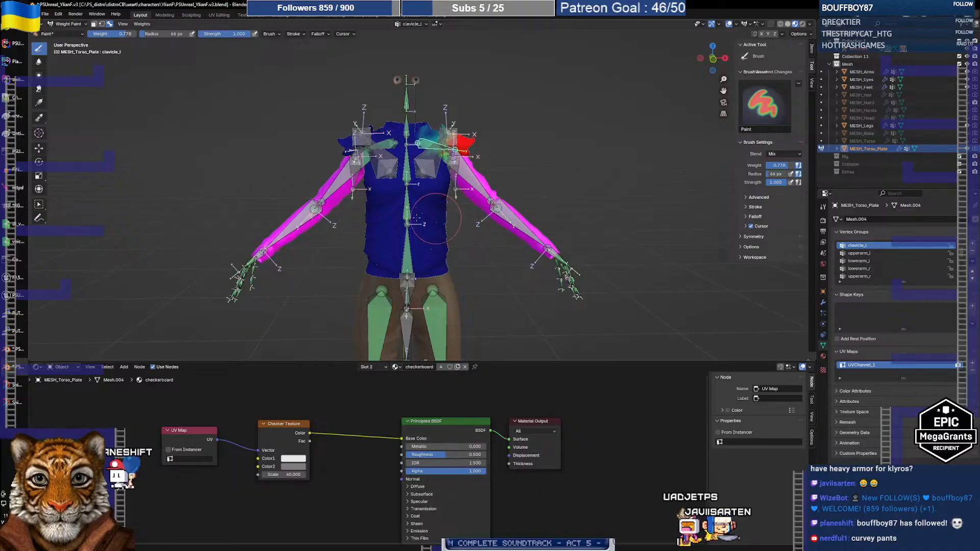
# Step: Return the torso plate to Object Mode and change the node editor area to a Dope Sheet
pyautogui.click(65, 25)
pyautogui.click(66, 32)
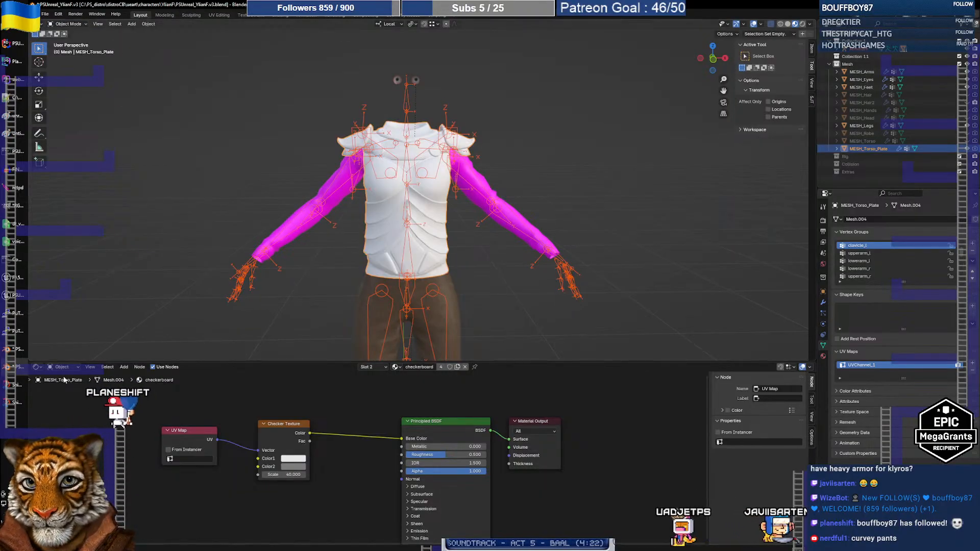
pyautogui.click(36, 367)
pyautogui.click(143, 388)
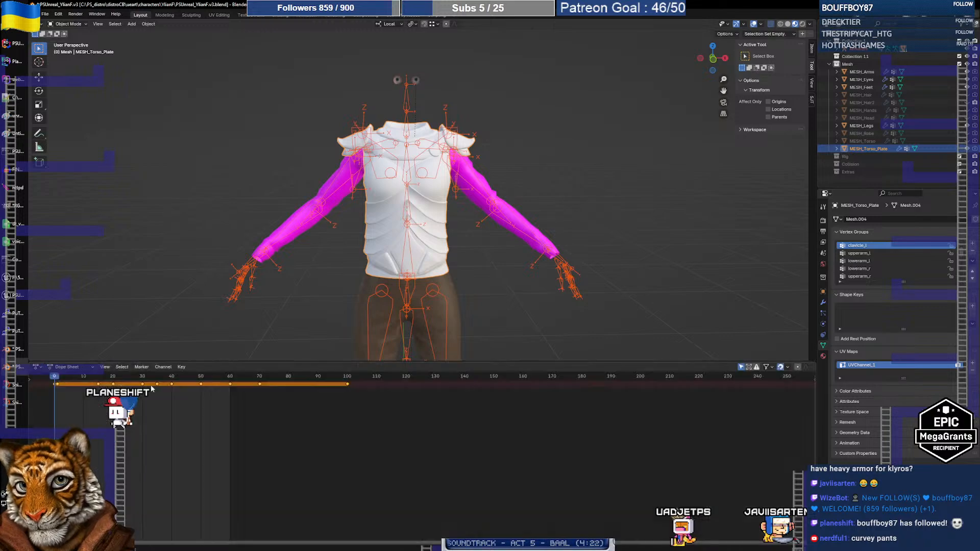
# Step: Scrub the animation to frames 86 and 173 and examine how the torso plate deforms from the side and back
pyautogui.moveTo(54, 379); pyautogui.dragTo(307, 377)
pyautogui.moveTo(360, 260); pyautogui.dragTo(418, 191, button='middle')
pyautogui.scroll(2, 473, 250)
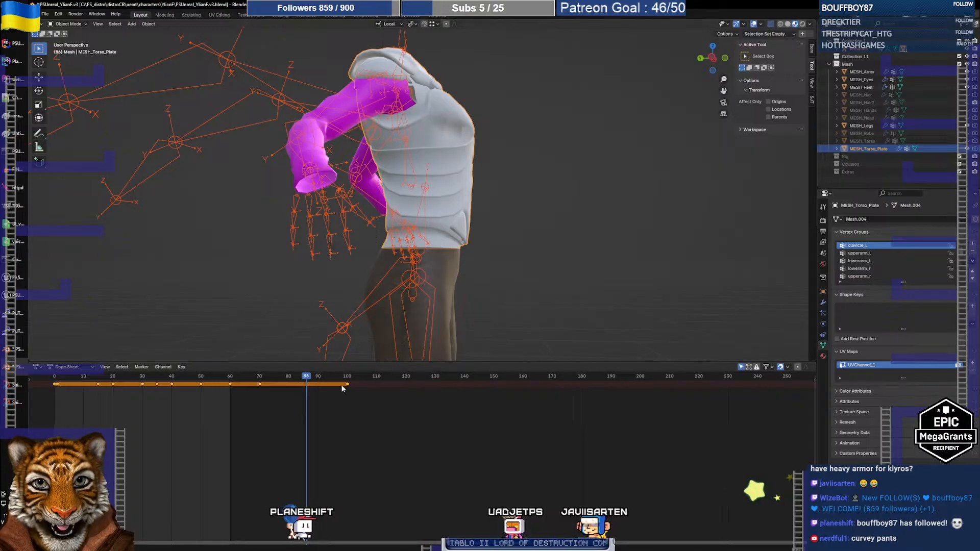
pyautogui.click(323, 377)
pyautogui.moveTo(332, 378); pyautogui.dragTo(562, 367)
pyautogui.moveTo(449, 291); pyautogui.dragTo(275, 229, button='middle')
pyautogui.scroll(2, 276, 229)
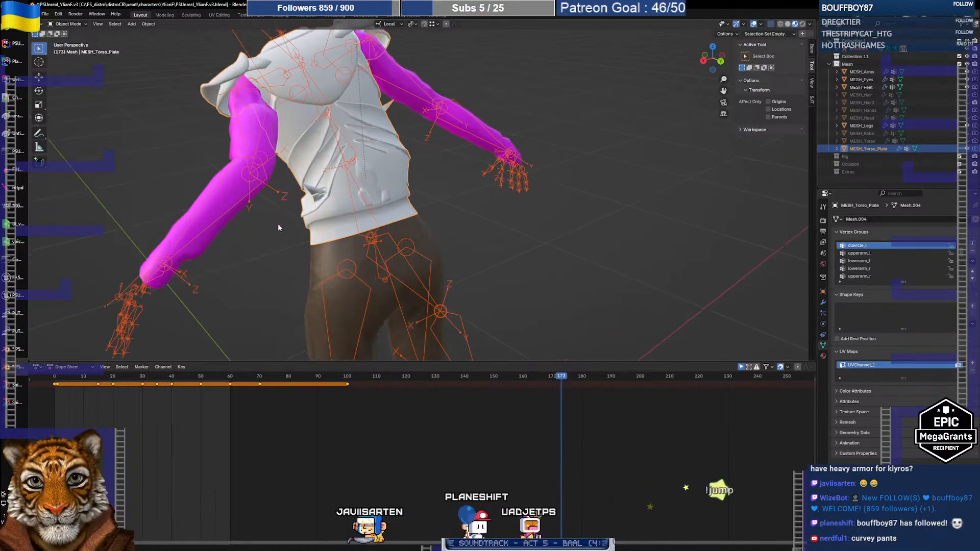
# Step: Select the armature together with MESH_Torso_Plate and enter Weight Paint mode
pyautogui.click(374, 220)
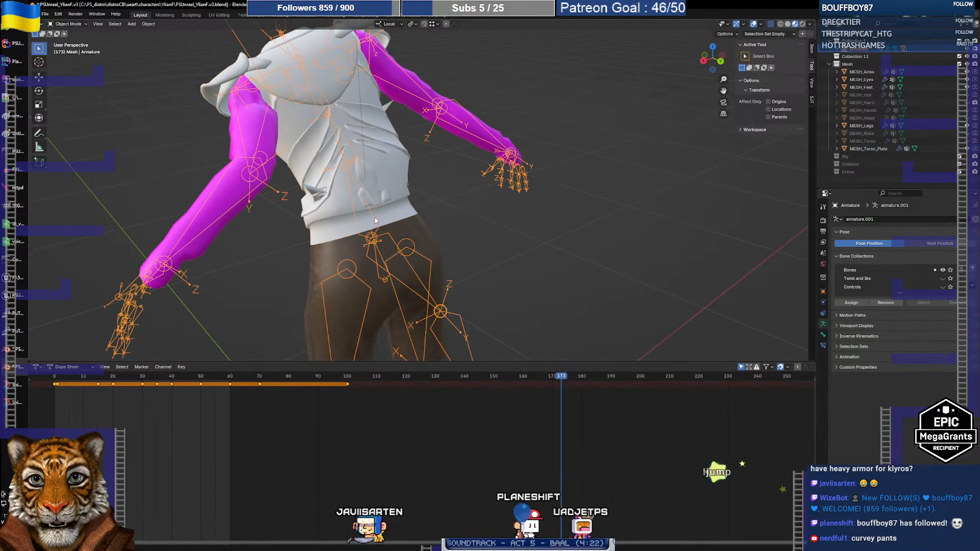
pyautogui.keyDown('shift'); pyautogui.click(389, 214); pyautogui.keyUp('shift')
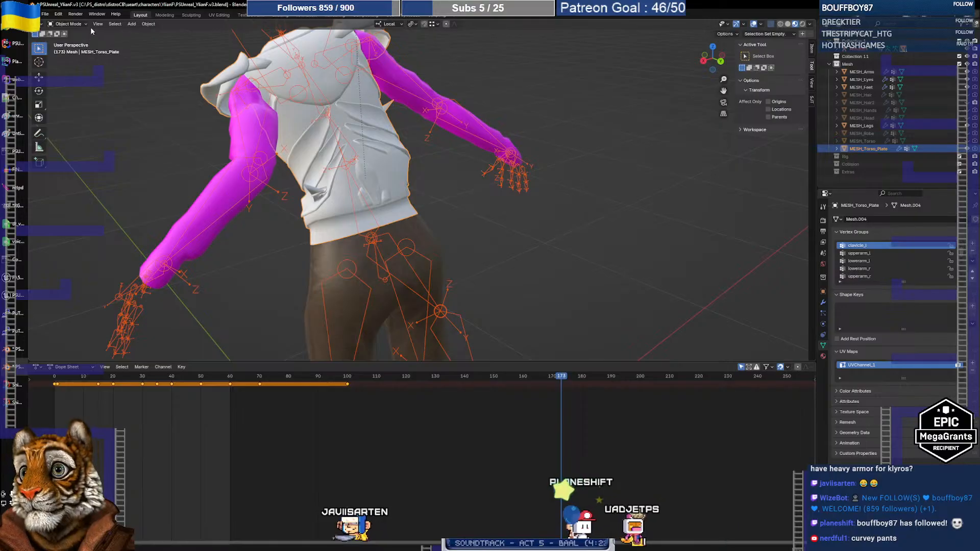
pyautogui.click(71, 24)
pyautogui.click(75, 68)
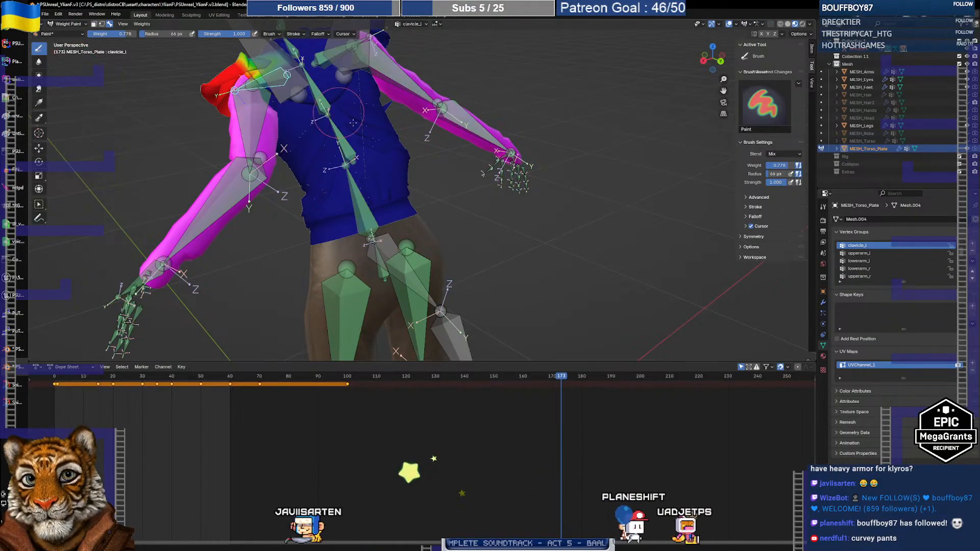
# Step: Paint spine_01 weights upward across the plate's lower back and sides, reducing the brush strength to about 0.4 for a softer blend
pyautogui.keyDown('ctrl'); pyautogui.click(346, 142); pyautogui.keyUp('ctrl')
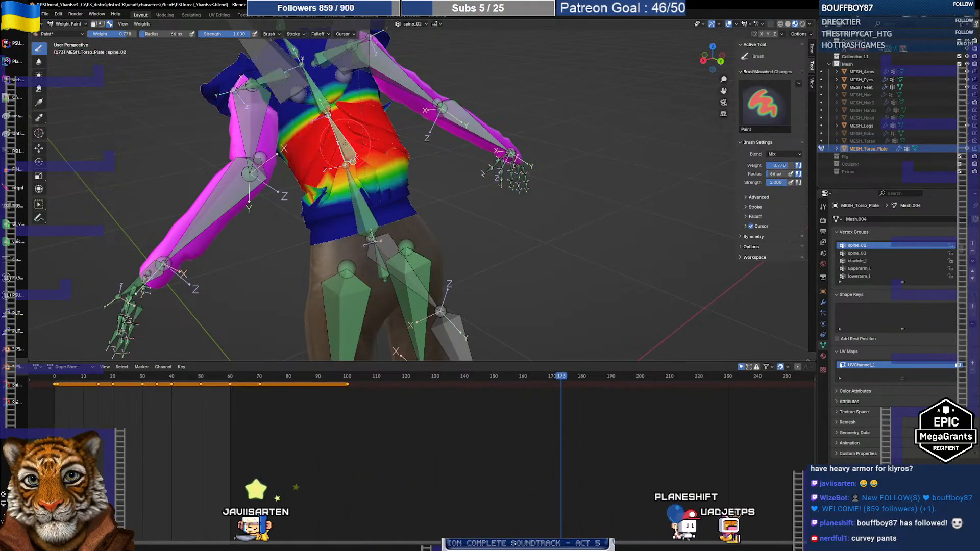
pyautogui.keyDown('ctrl'); pyautogui.click(356, 197); pyautogui.keyUp('ctrl')
pyautogui.moveTo(355, 196); pyautogui.dragTo(404, 139, button='middle')
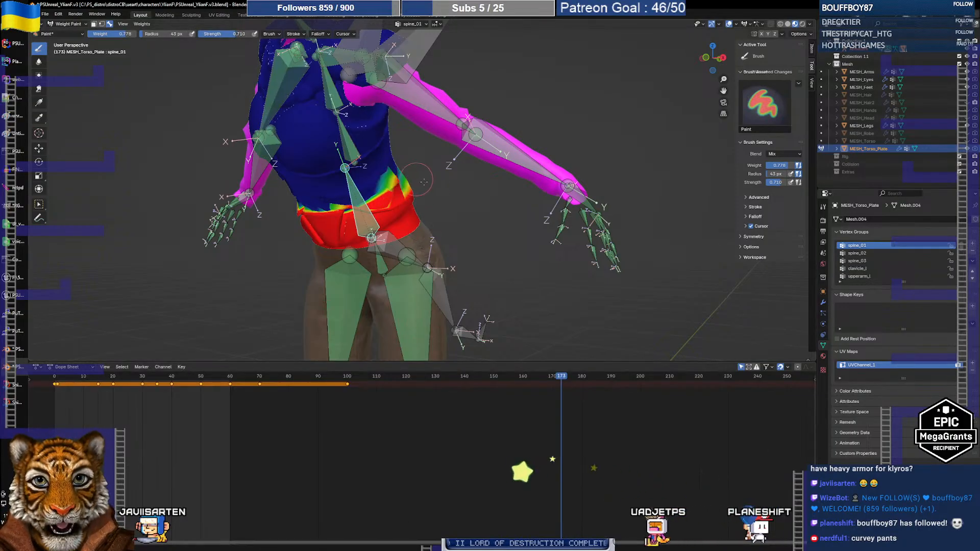
pyautogui.moveTo(411, 177); pyautogui.dragTo(315, 225, button='middle')
pyautogui.moveTo(235, 33); pyautogui.dragTo(219, 33)
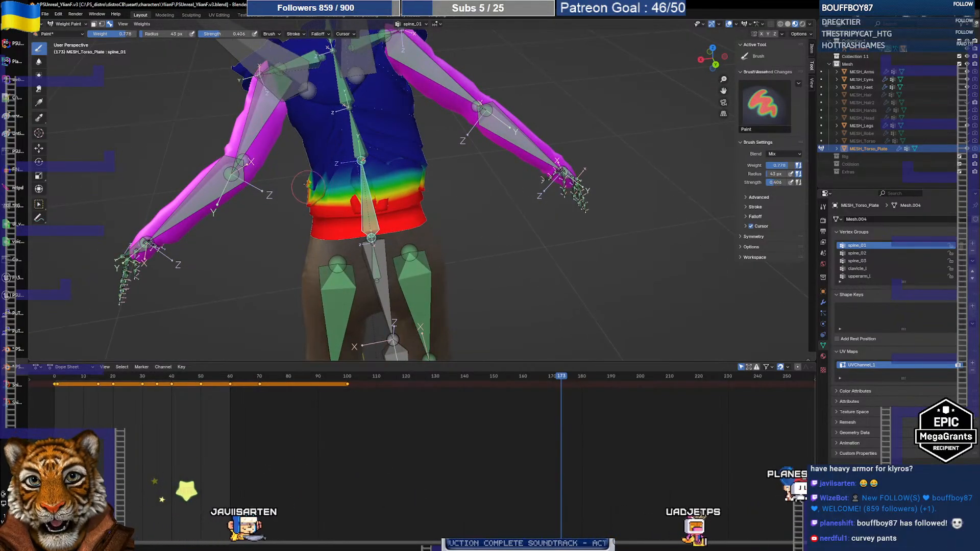
pyautogui.moveTo(317, 185); pyautogui.dragTo(382, 177)
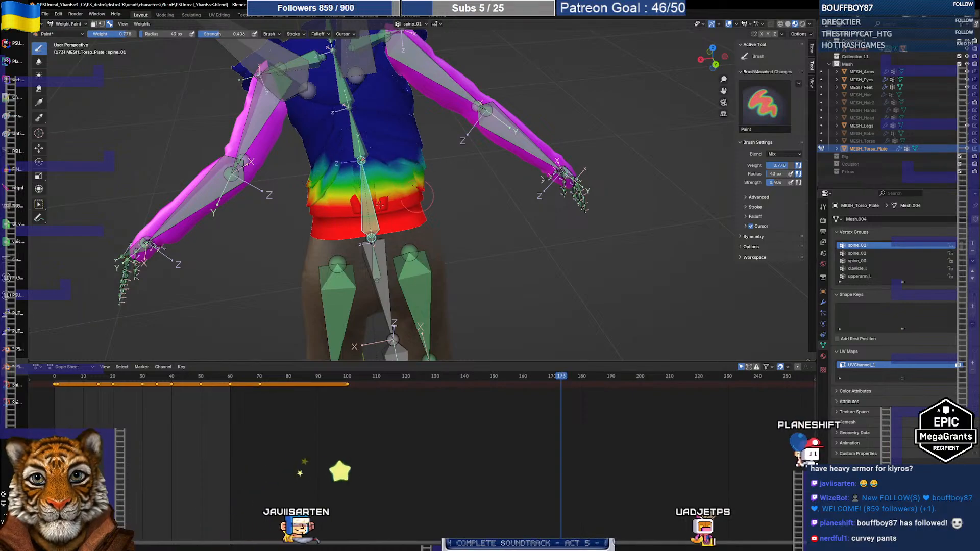
pyautogui.moveTo(381, 177)
pyautogui.mouseDown(button='middle')
pyautogui.moveTo(396, 153)
pyautogui.moveTo(411, 190)
pyautogui.mouseUp(button='middle')
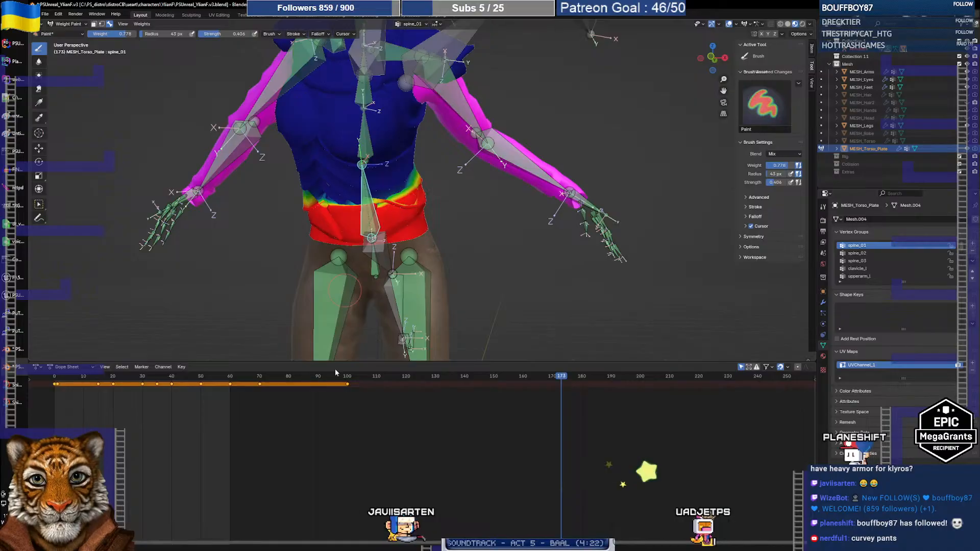
# Step: Scrub the animation between frames 134 and 224 and examine the plate's deformation at the waist, chest and shoulders
pyautogui.moveTo(554, 376); pyautogui.dragTo(459, 381)
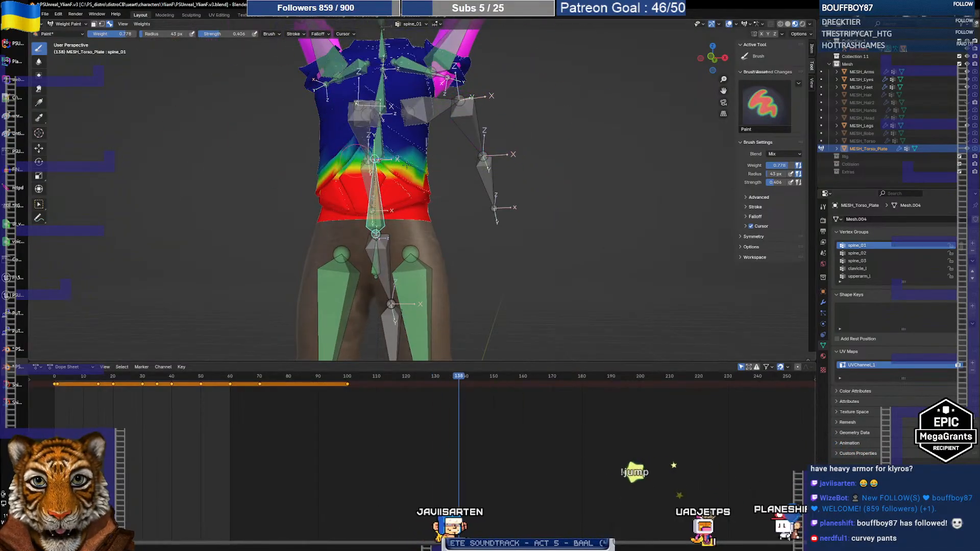
pyautogui.moveTo(324, 173); pyautogui.dragTo(383, 204, button='middle')
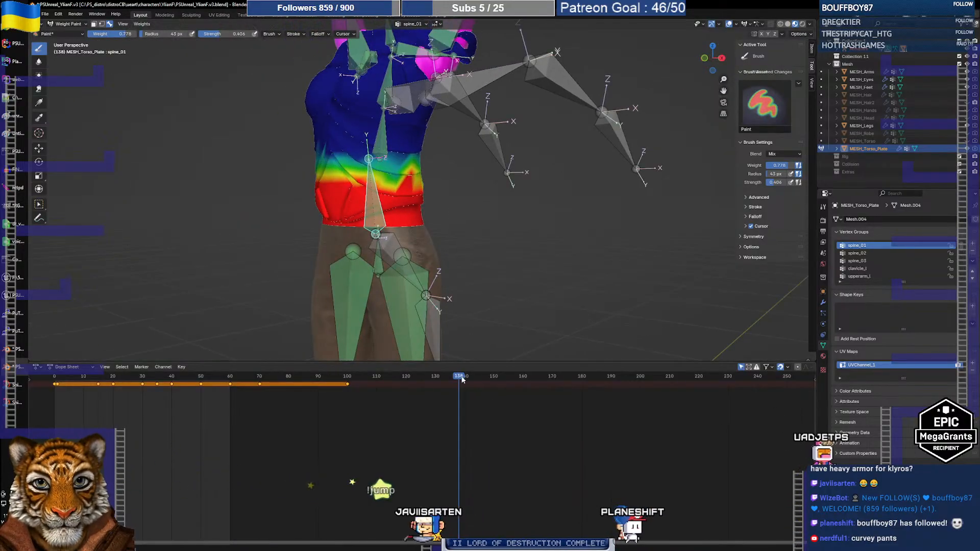
pyautogui.moveTo(461, 379); pyautogui.dragTo(557, 377)
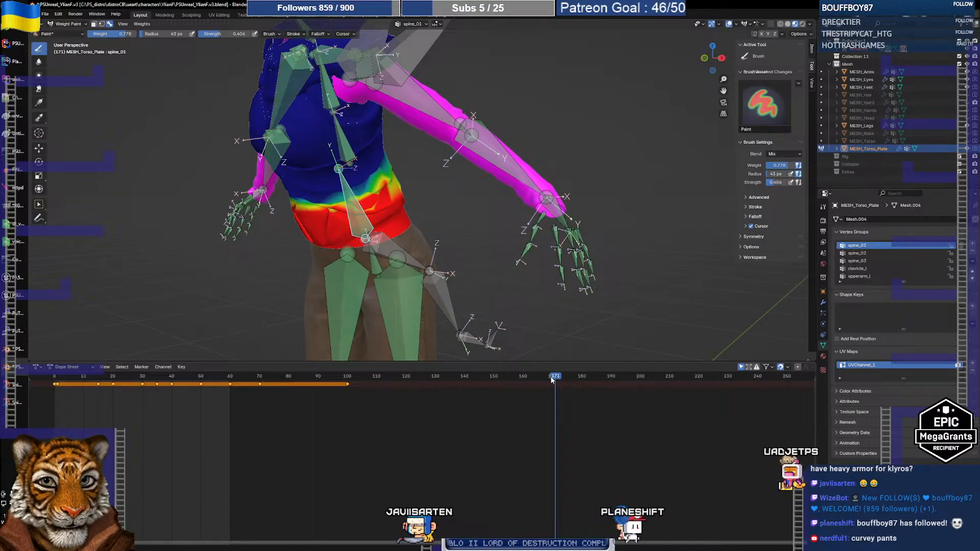
pyautogui.moveTo(551, 380); pyautogui.dragTo(656, 370)
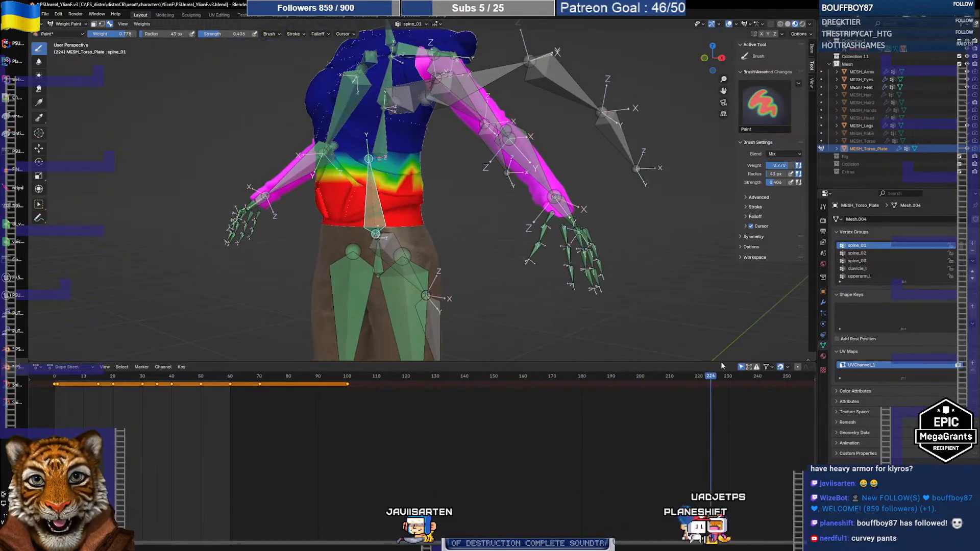
pyautogui.moveTo(721, 362); pyautogui.dragTo(446, 383)
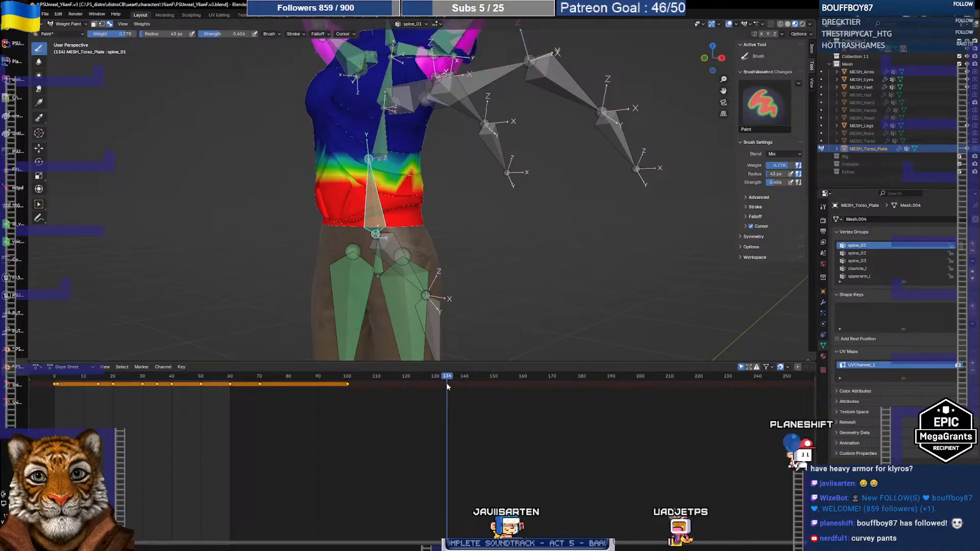
pyautogui.moveTo(339, 258); pyautogui.dragTo(394, 335, button='middle')
pyautogui.moveTo(379, 208); pyautogui.dragTo(430, 212, button='middle')
pyautogui.moveTo(449, 377); pyautogui.dragTo(626, 356)
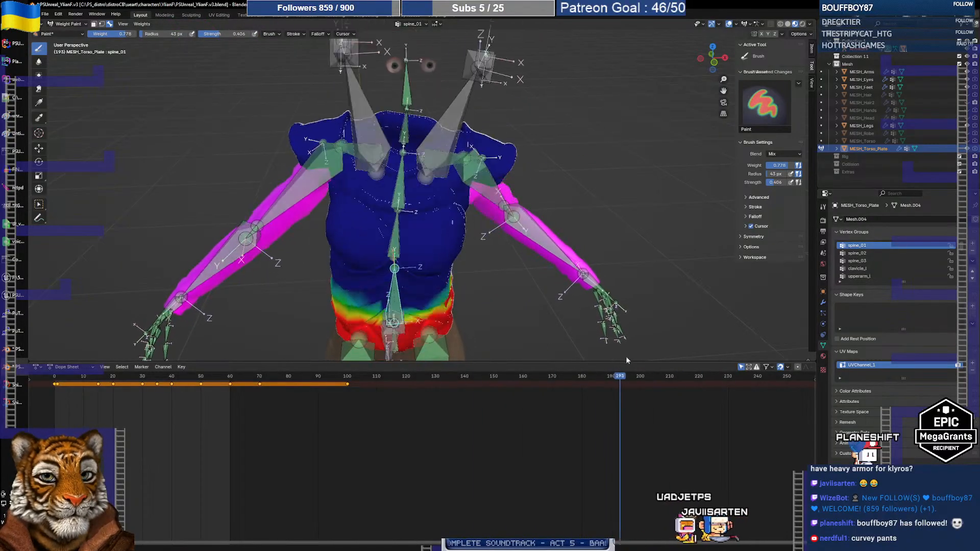
# Step: Unhide MESH_Head and return the animation to frame 0
pyautogui.click(966, 117)
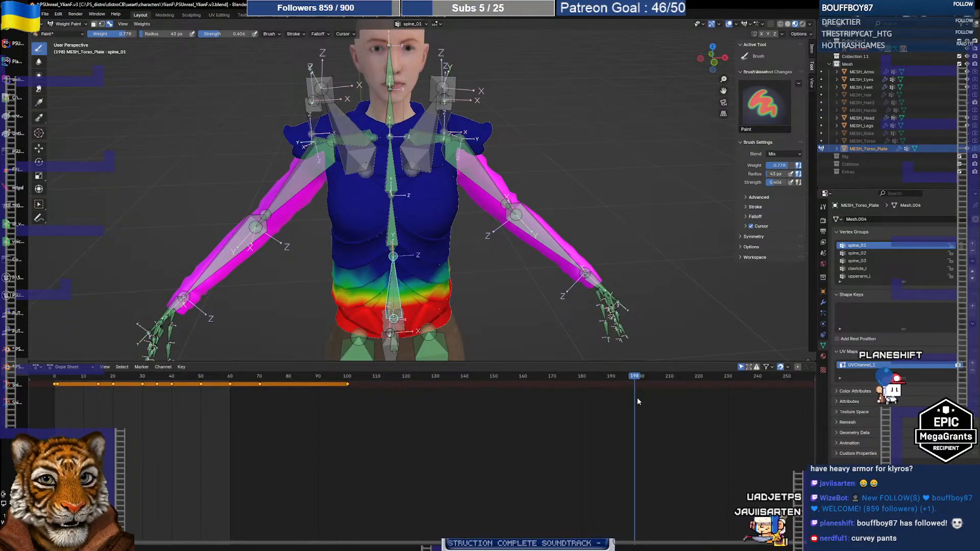
pyautogui.moveTo(636, 378); pyautogui.dragTo(54, 375)
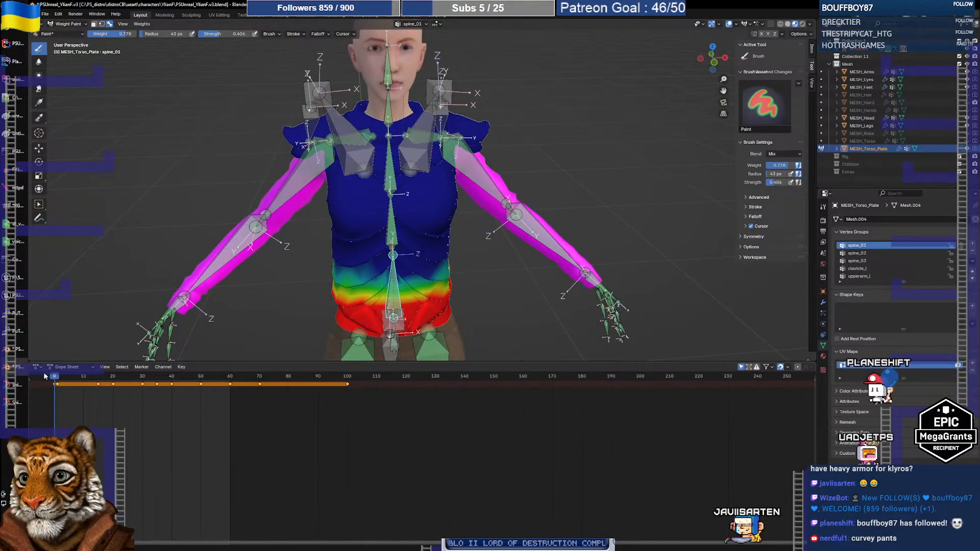
pyautogui.scroll(-3, 352, 224)
pyautogui.moveTo(378, 245); pyautogui.dragTo(377, 210, button='middle')
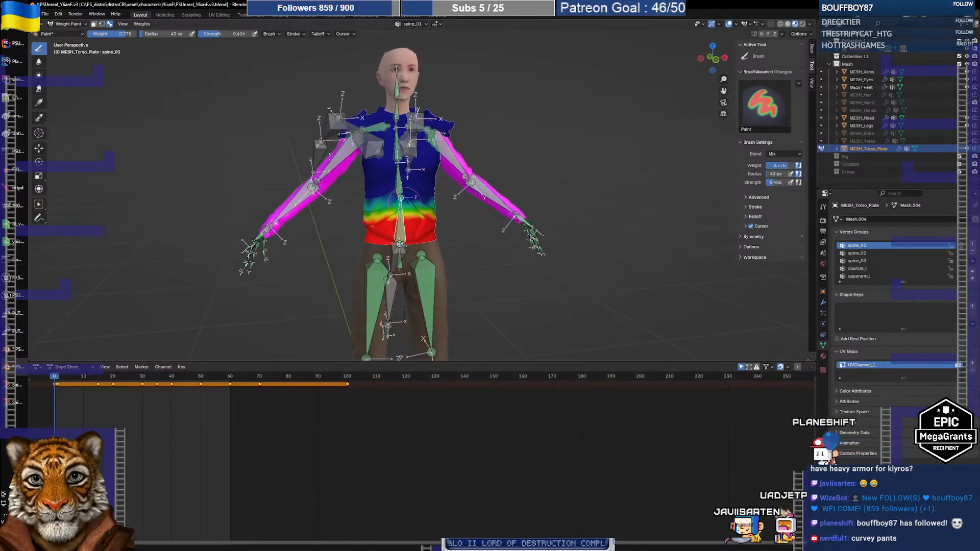
# Step: Leave weight painting for Object Mode and deselect the torso plate and armature
pyautogui.click(65, 24)
pyautogui.click(67, 33)
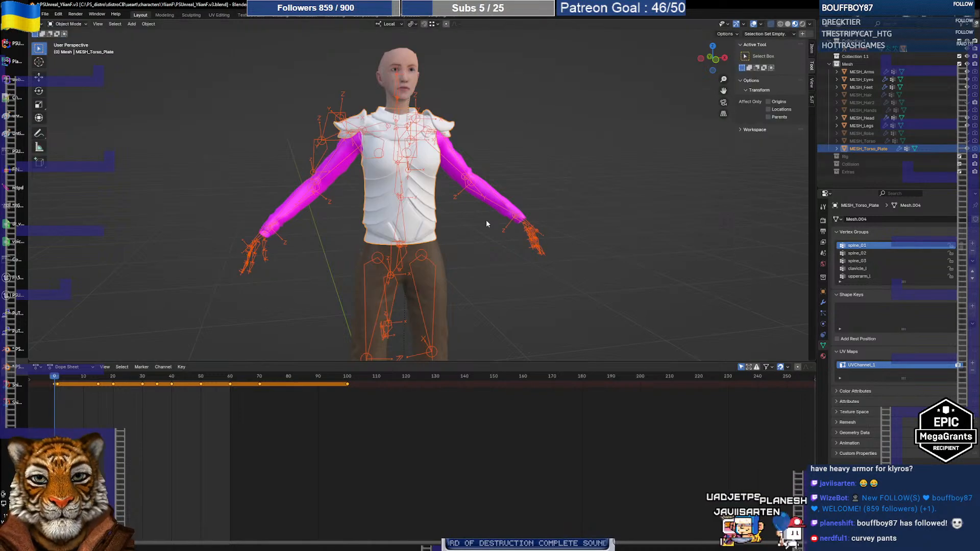
pyautogui.moveTo(487, 224); pyautogui.dragTo(478, 227, button='middle')
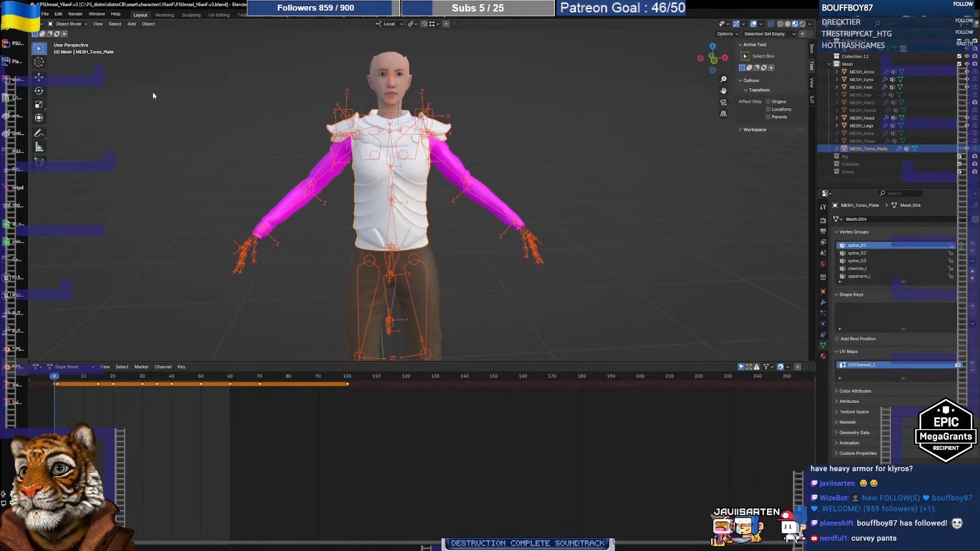
pyautogui.click(441, 197)
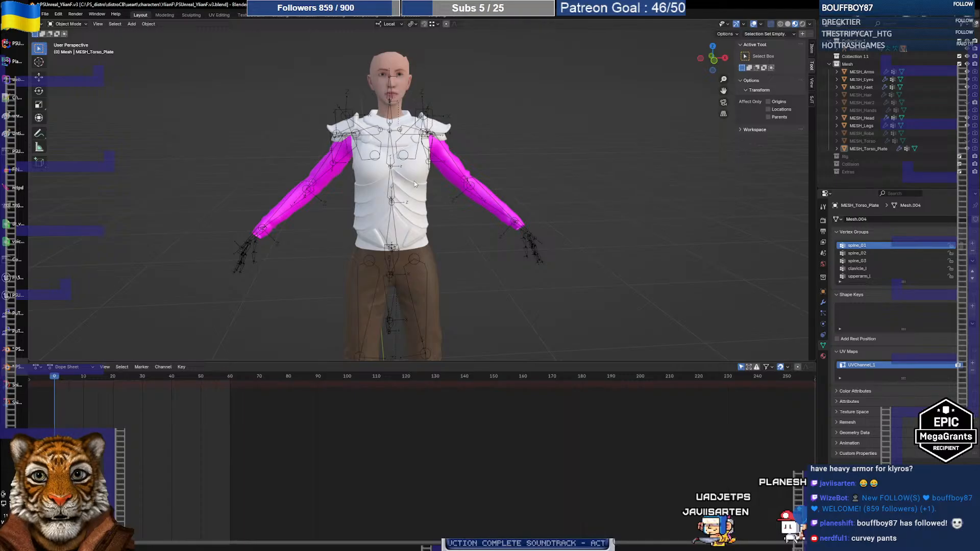
# Step: Save the current Blender file and deselect the torso plate
pyautogui.click(45, 14)
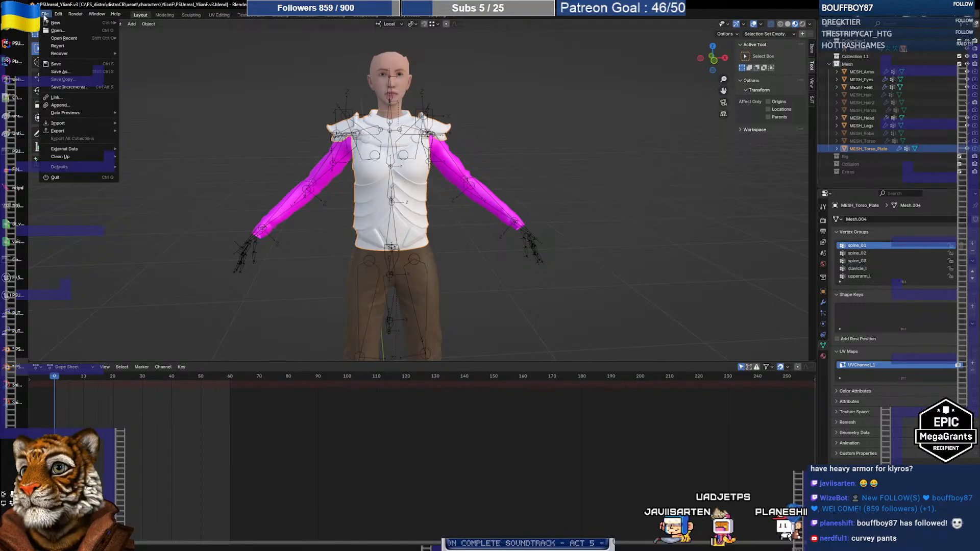
pyautogui.click(57, 64)
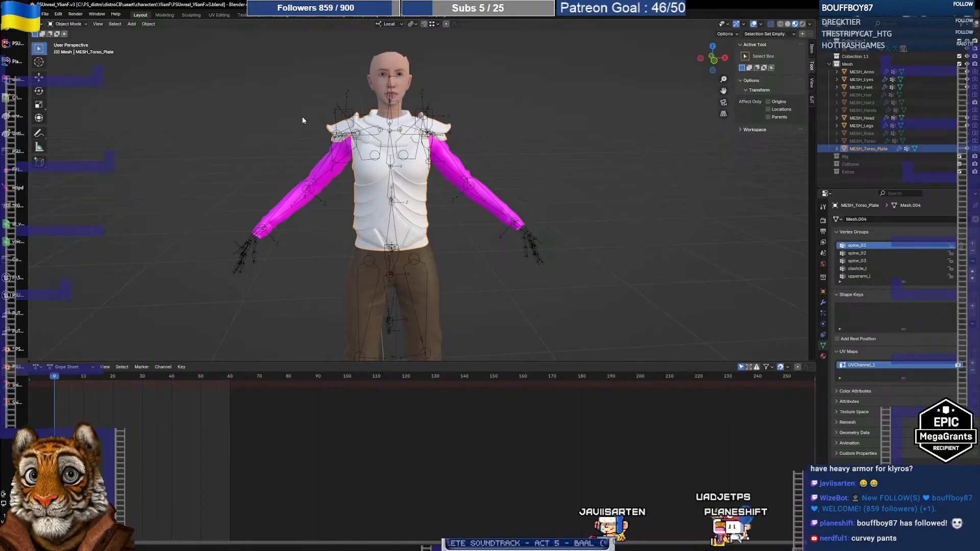
pyautogui.moveTo(433, 203); pyautogui.dragTo(451, 211, button='middle')
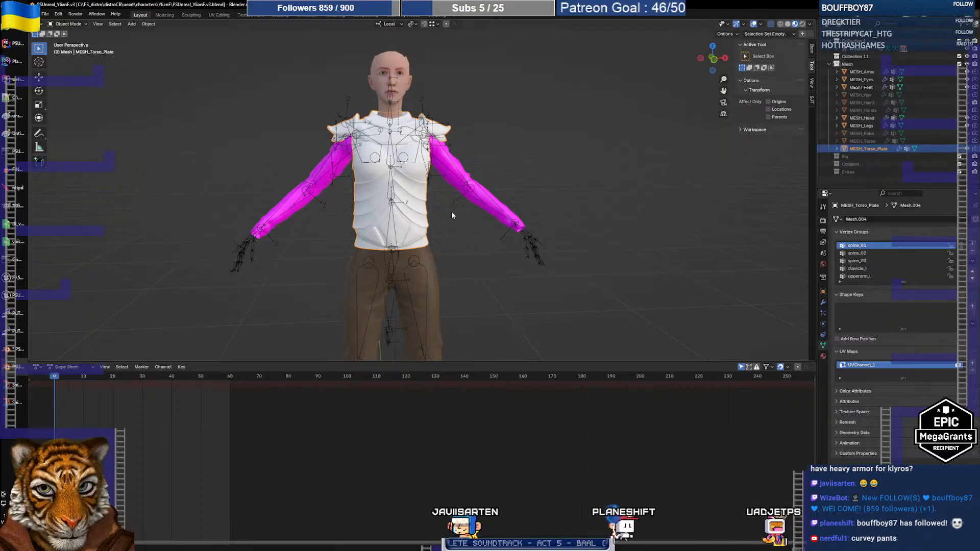
pyautogui.click(452, 212)
# Step: Enlarge the 3D viewport by shrinking the Dope Sheet area, frame the full body and select MESH_Legs
pyautogui.scroll(-3, 430, 234)
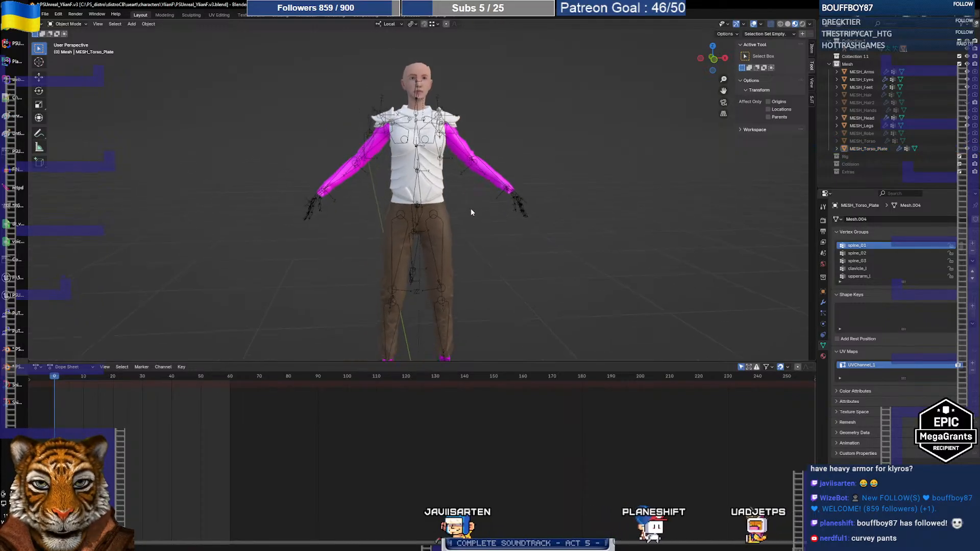
pyautogui.keyDown('shift'); pyautogui.moveTo(470, 213); pyautogui.dragTo(470, 203, button='middle'); pyautogui.keyUp('shift')
pyautogui.moveTo(480, 360); pyautogui.dragTo(482, 444)
pyautogui.moveTo(486, 326); pyautogui.dragTo(490, 326, button='middle')
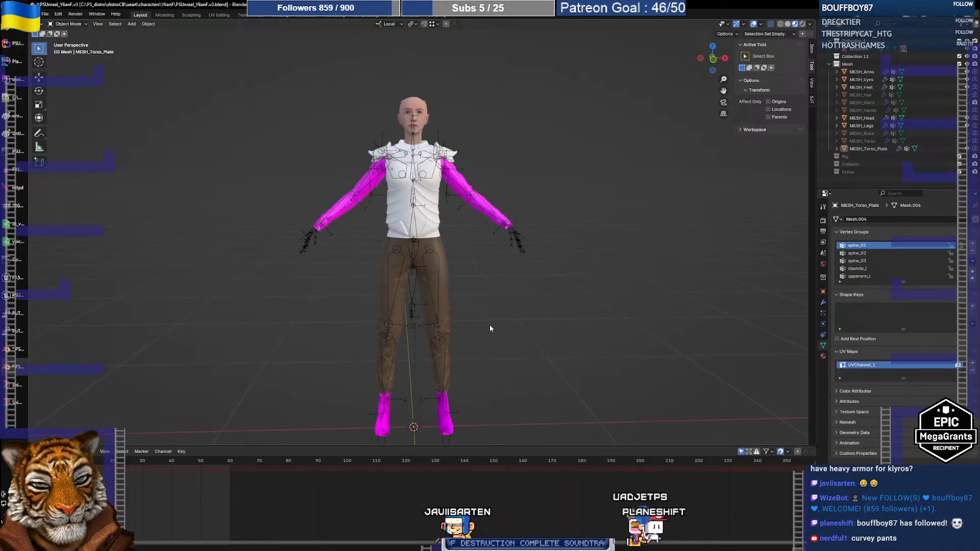
pyautogui.click(439, 242)
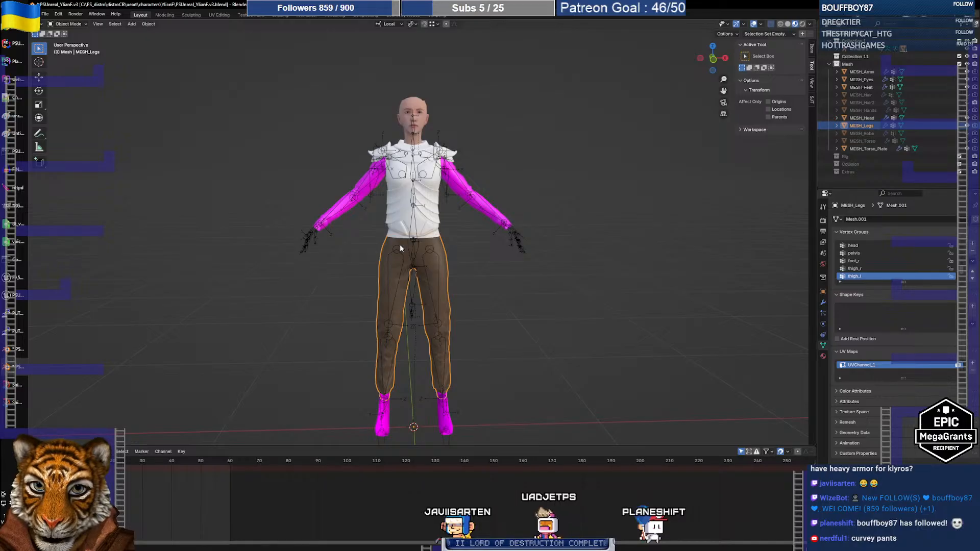
# Step: Switch to Unreal Engine, locate the arm mesh's YlianF_torso_Mat material, and open YlianF_torso_T from YlianF's Texture folder for inspection
pyautogui.click(10, 298)
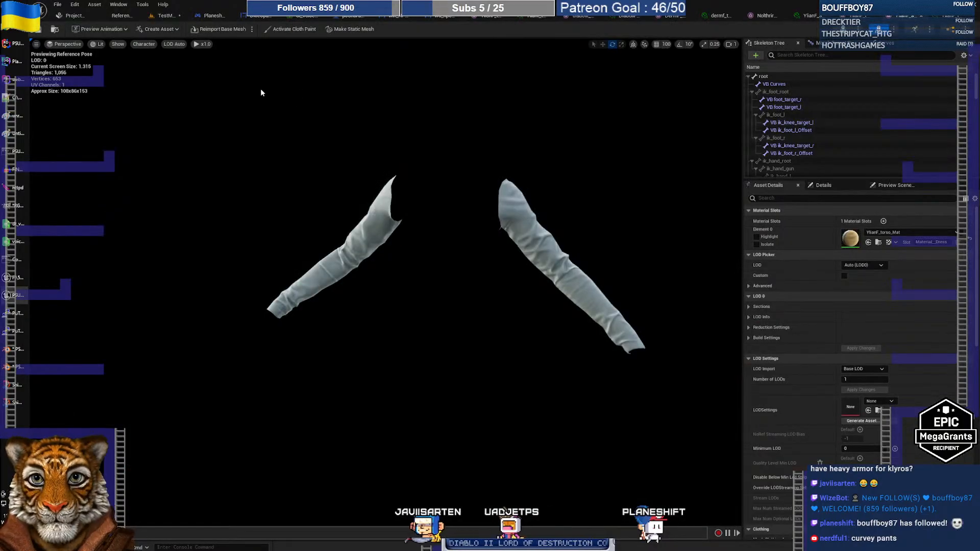
pyautogui.click(377, 232)
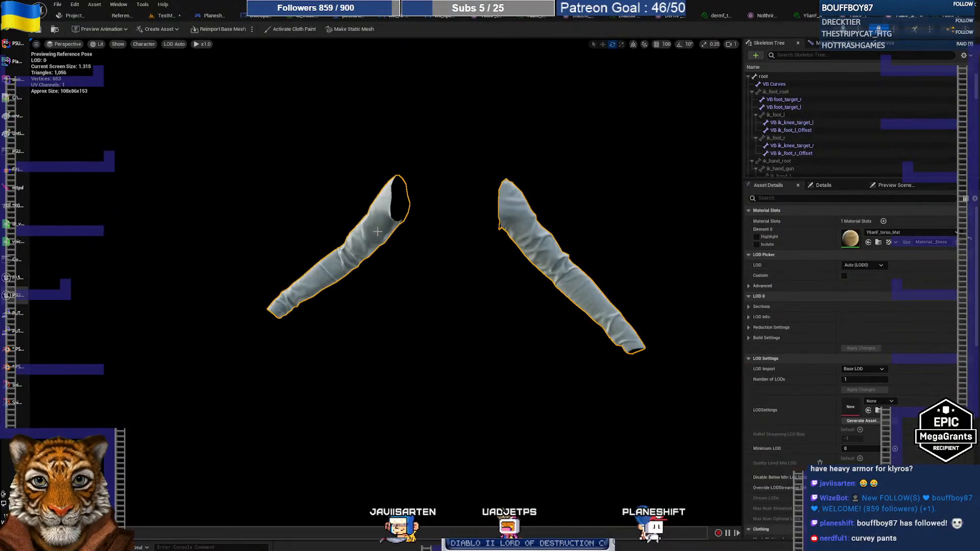
pyautogui.click(879, 243)
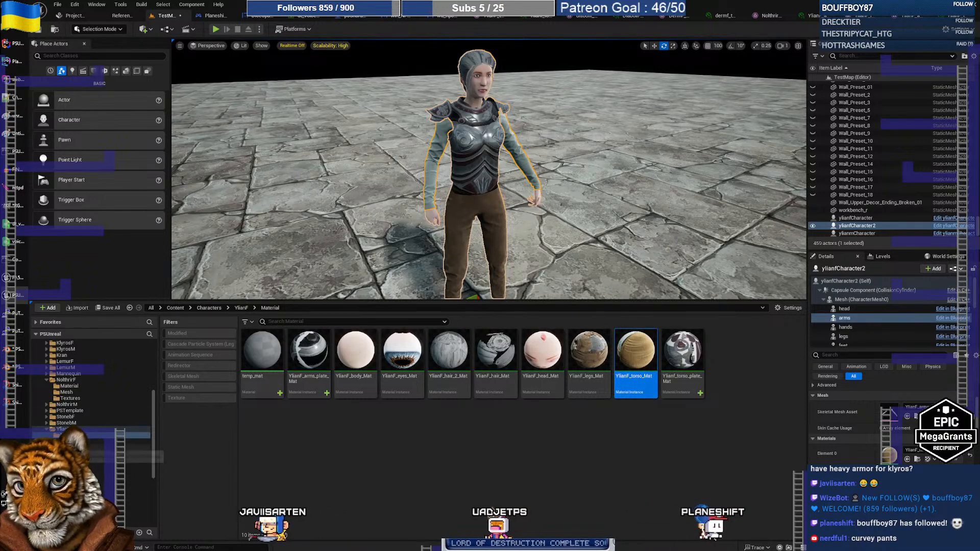
pyautogui.click(97, 446)
pyautogui.click(676, 424)
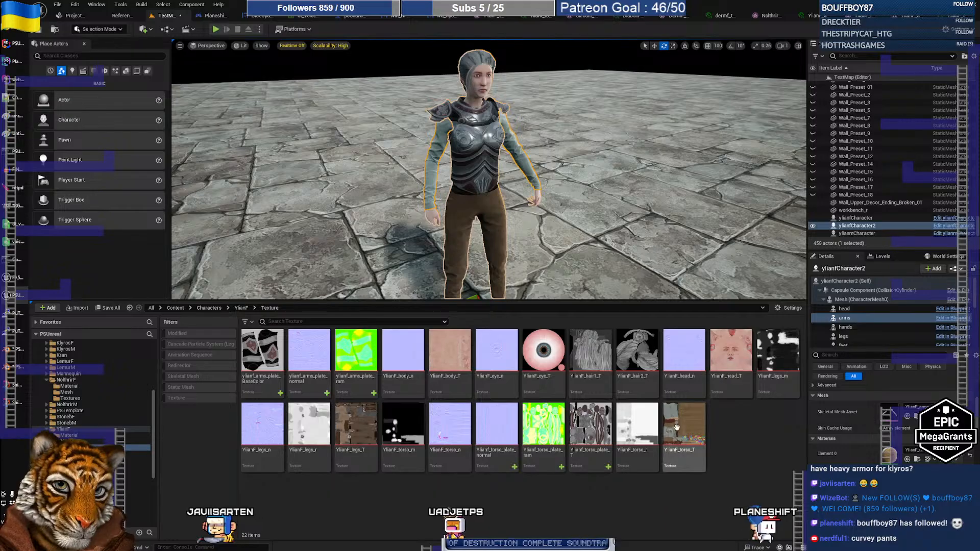
pyautogui.doubleClick(678, 423)
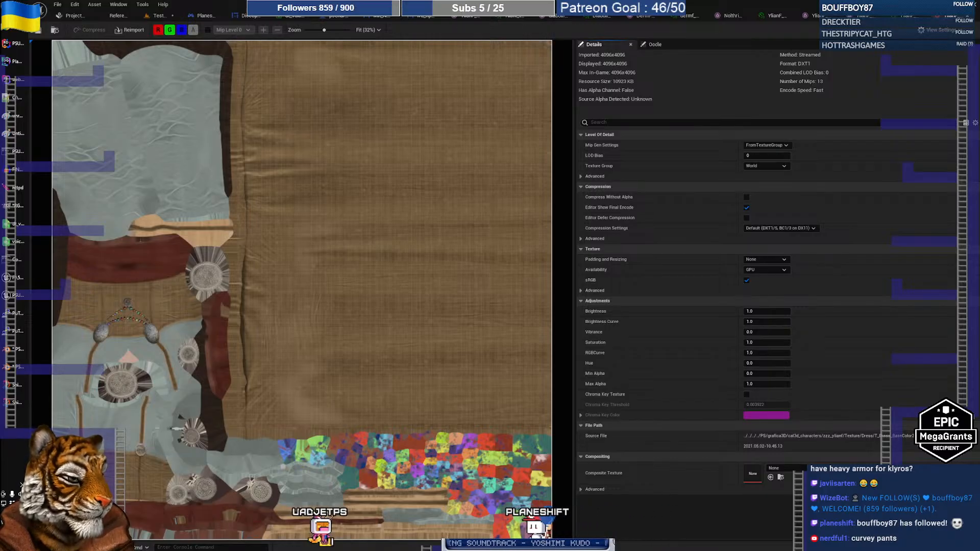
# Step: Switch to the image viewer and compare the YlianF torso and arms source textures with the one used in Unreal Engine
pyautogui.hotkey('alt', 'Tab')
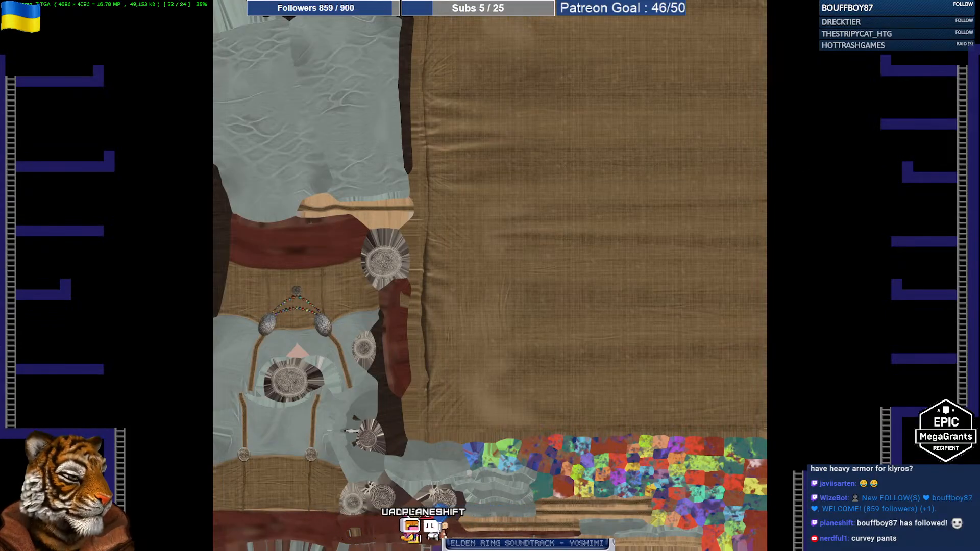
pyautogui.press('Left')
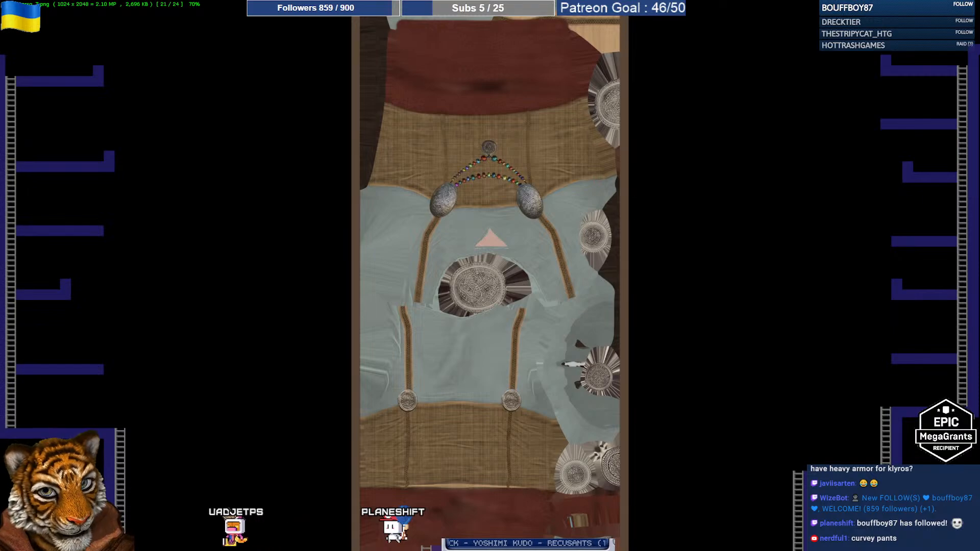
pyautogui.moveTo(486, 2)
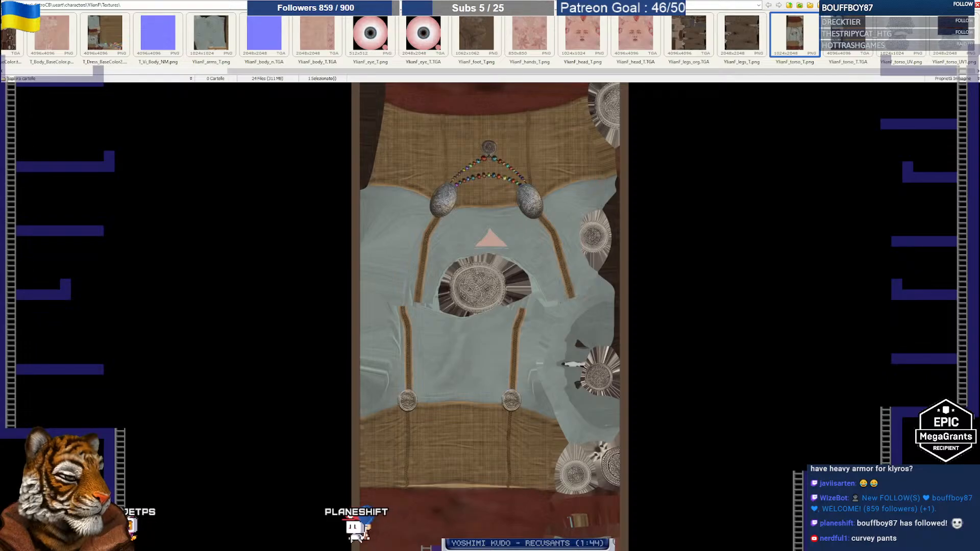
pyautogui.scroll(11, 492, 220)
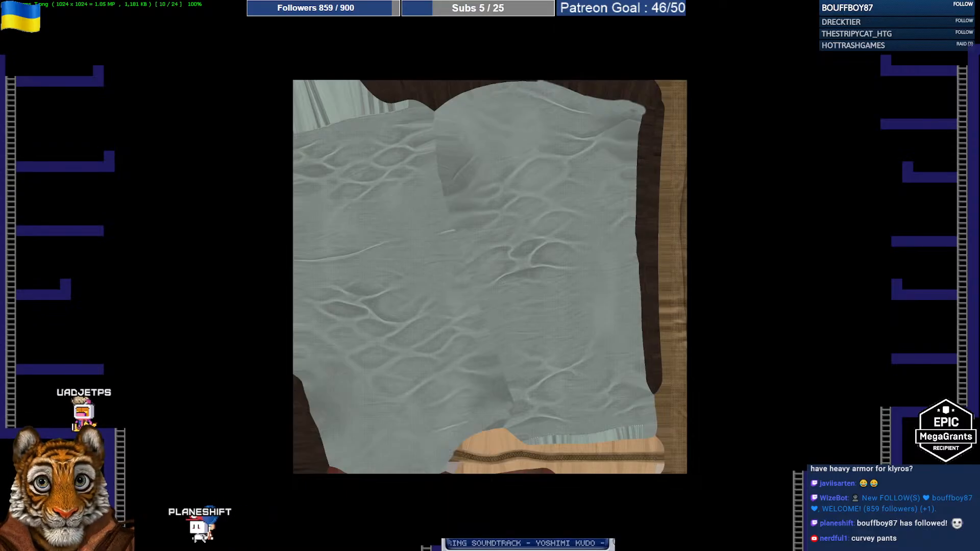
pyautogui.hotkey('alt', 'Tab')
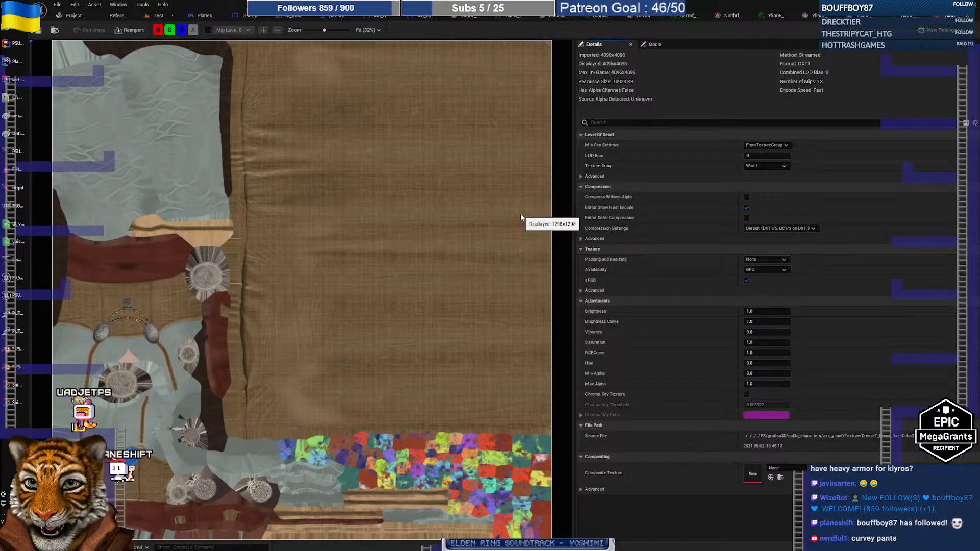
# Step: Back in Unreal Engine, reimport the YlianF_torso_T and YlianF_legs_T textures in YlianF's Texture folder
pyautogui.click(154, 20)
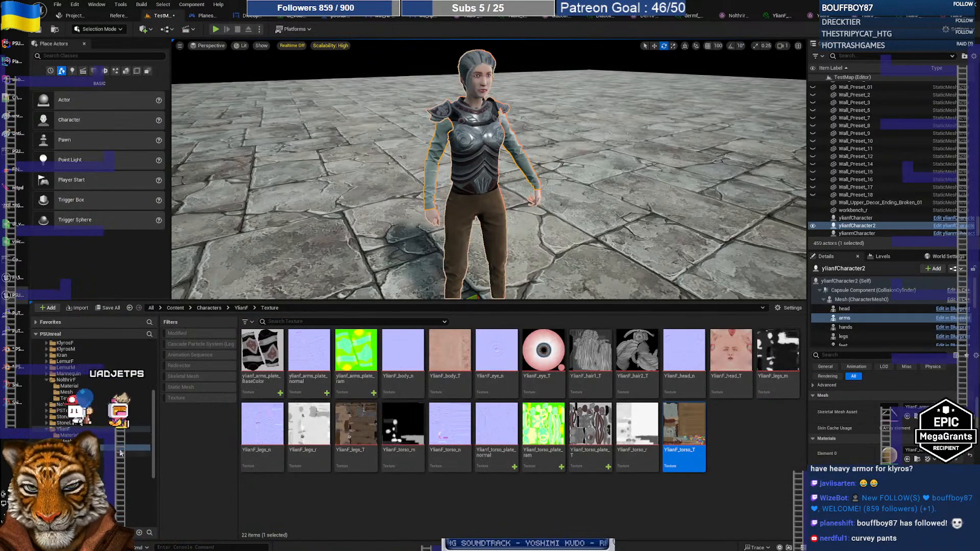
pyautogui.click(69, 435)
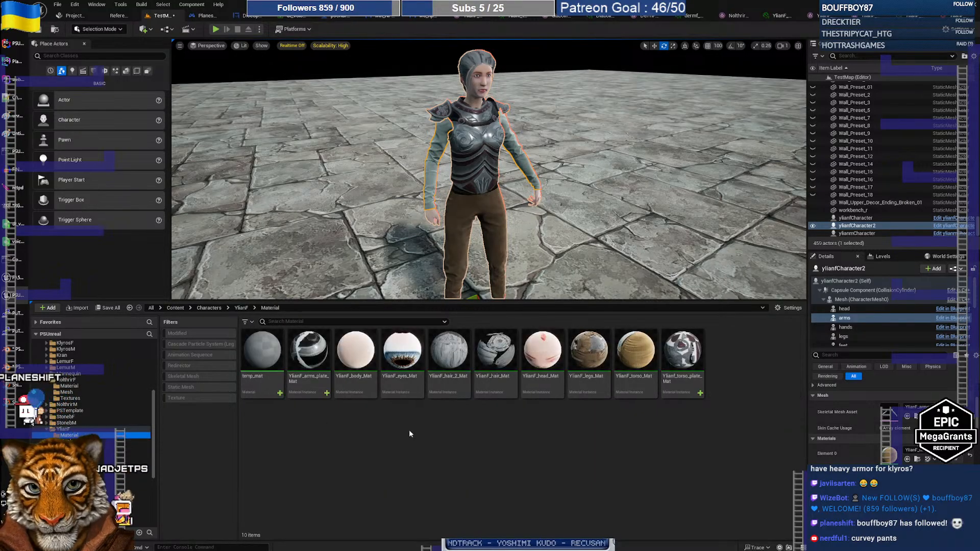
pyautogui.click(117, 448)
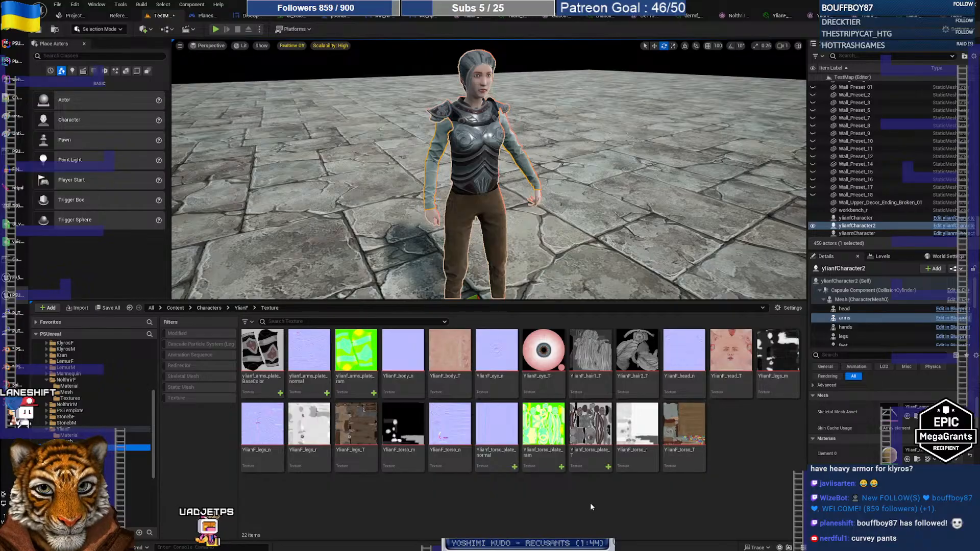
pyautogui.rightClick(694, 432)
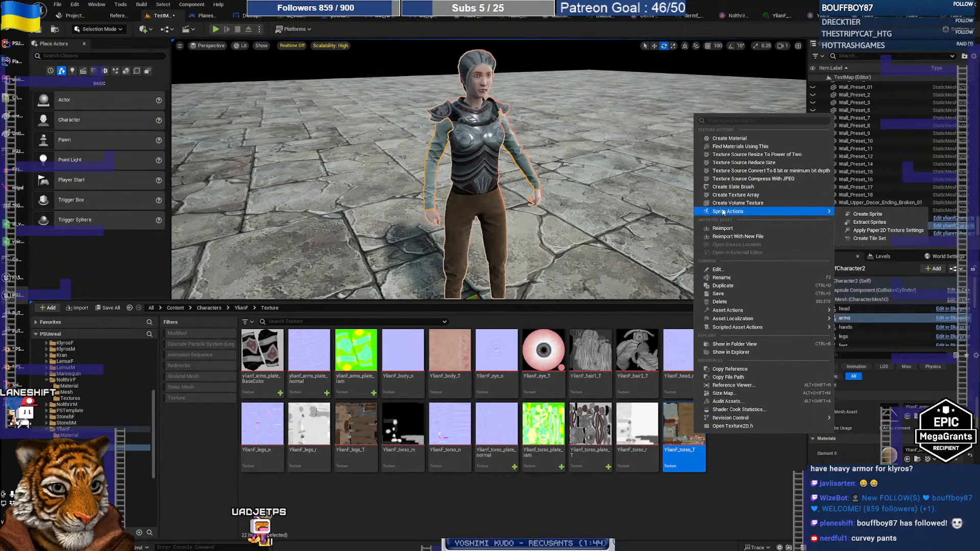
pyautogui.click(721, 228)
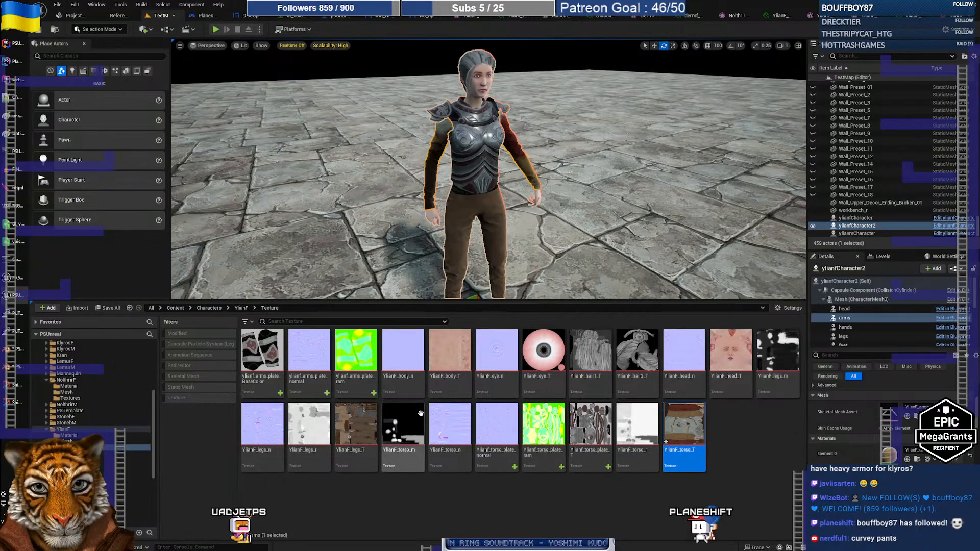
pyautogui.rightClick(355, 426)
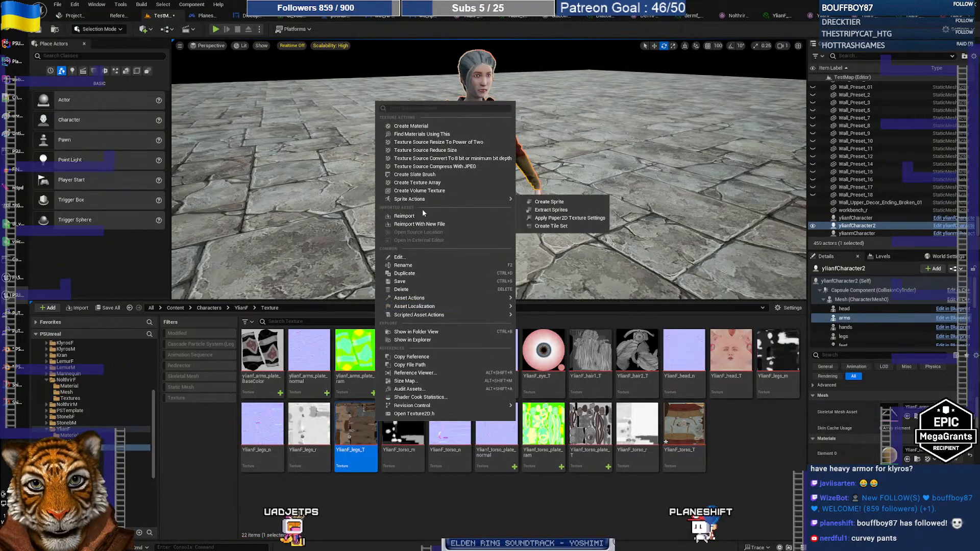
pyautogui.click(418, 215)
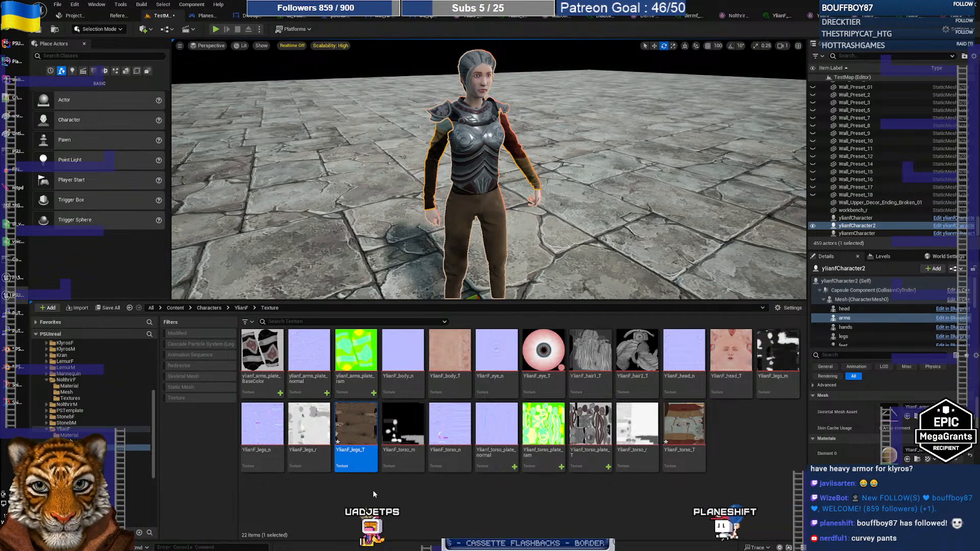
# Step: Search YlianF's Texture folder for "hand", then clear the search
pyautogui.click(363, 320)
pyautogui.write('hand')
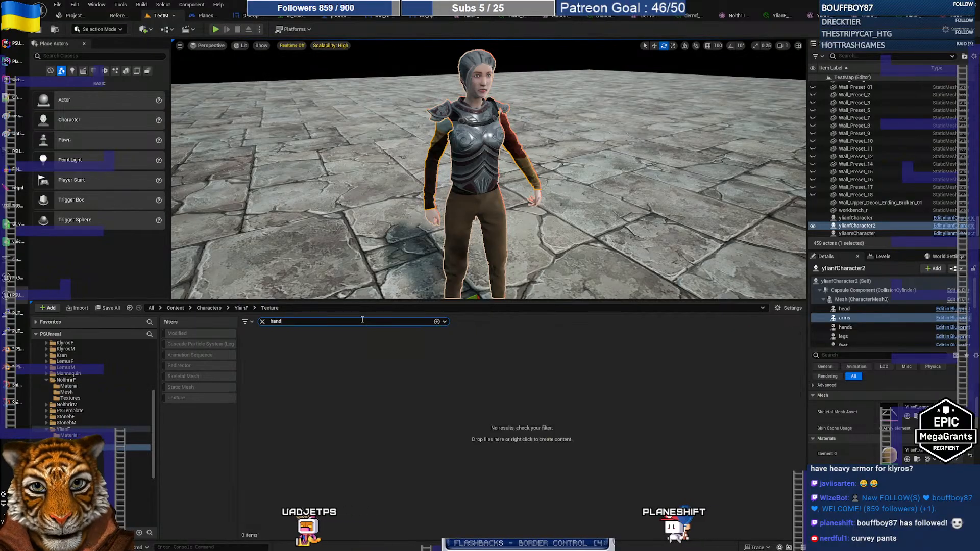
pyautogui.click(263, 322)
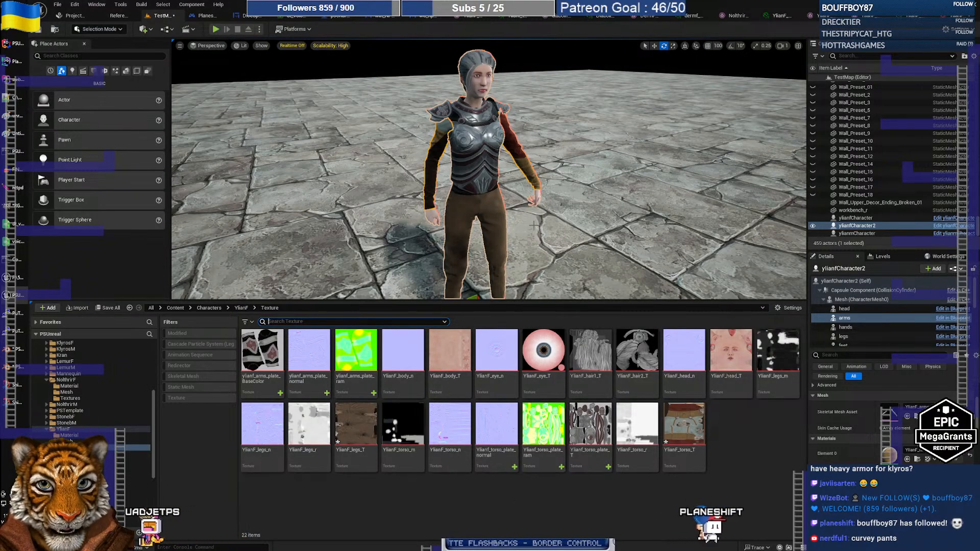
# Step: Check the hands and arms components of ylianfCharacter2 and import YlianF_foot_T and YlianF_hands_T into YlianF's Texture folder
pyautogui.click(845, 327)
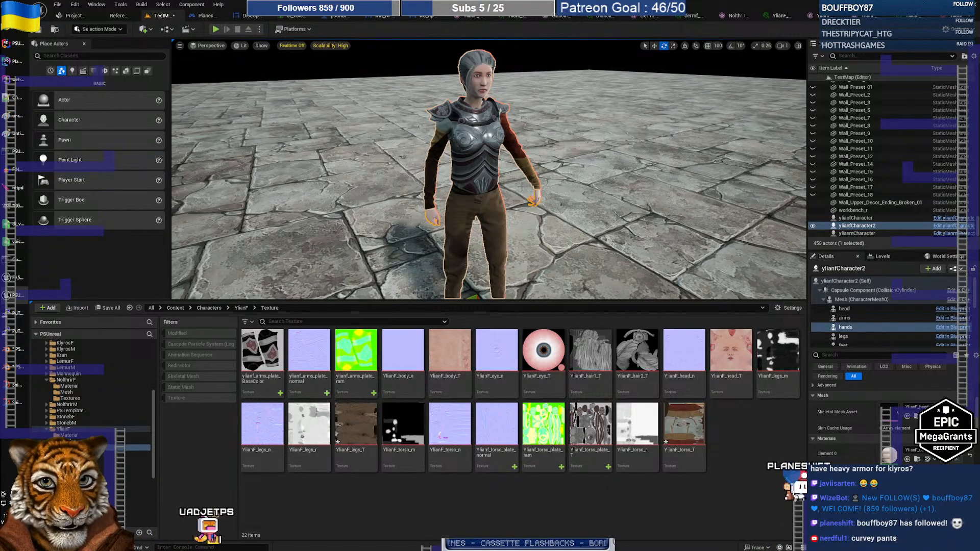
pyautogui.click(845, 318)
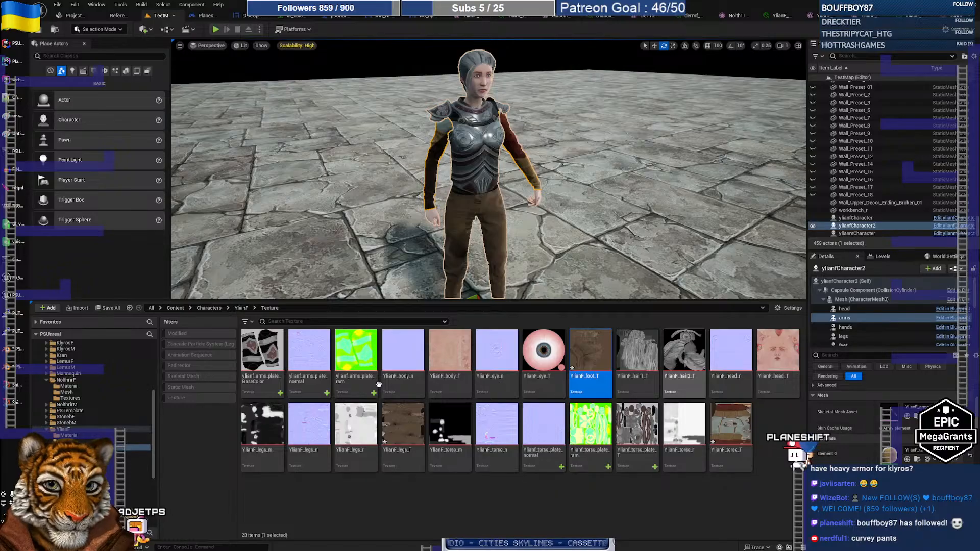
pyautogui.moveTo(733, 432)
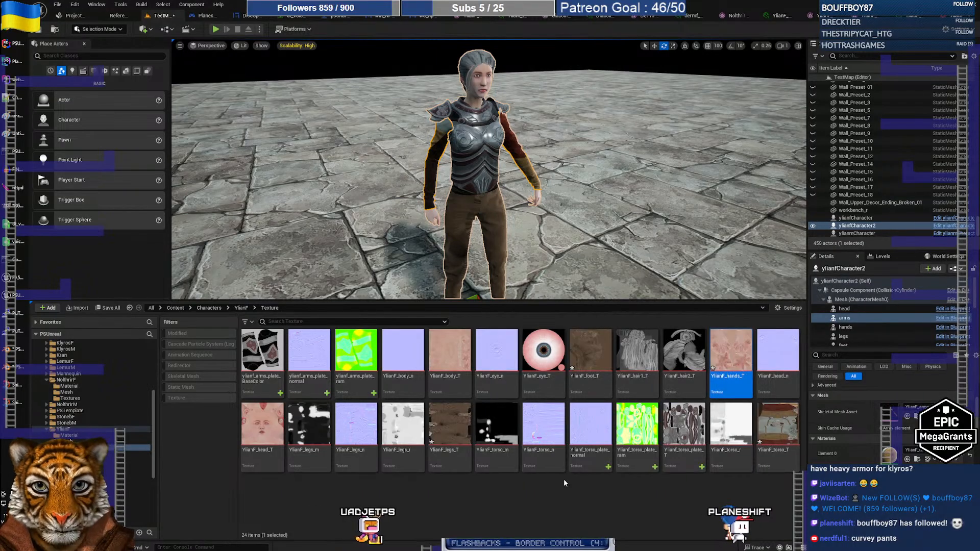
pyautogui.click(531, 506)
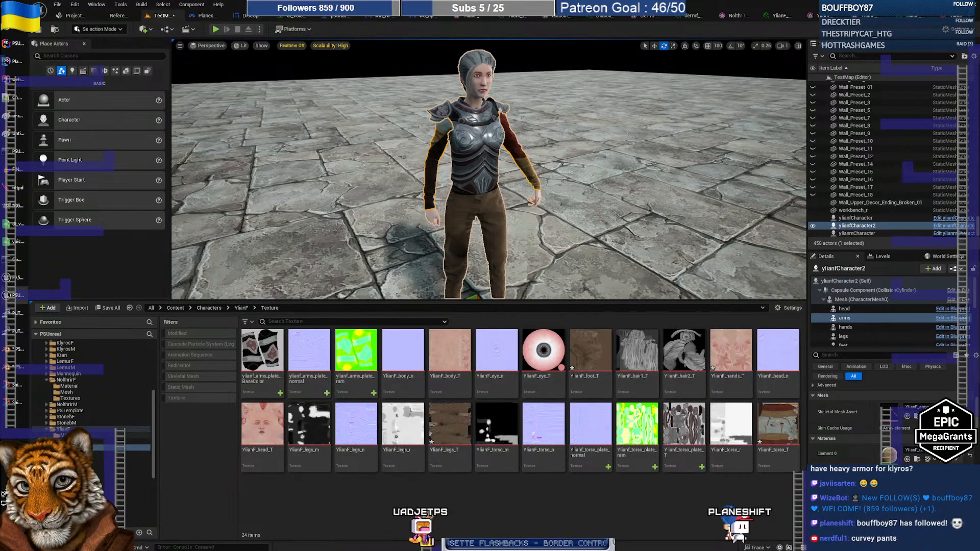
# Step: Duplicate YlianF_torso_Mat in YlianF's Material folder and name the copy YlianF_hands_Mat
pyautogui.click(69, 435)
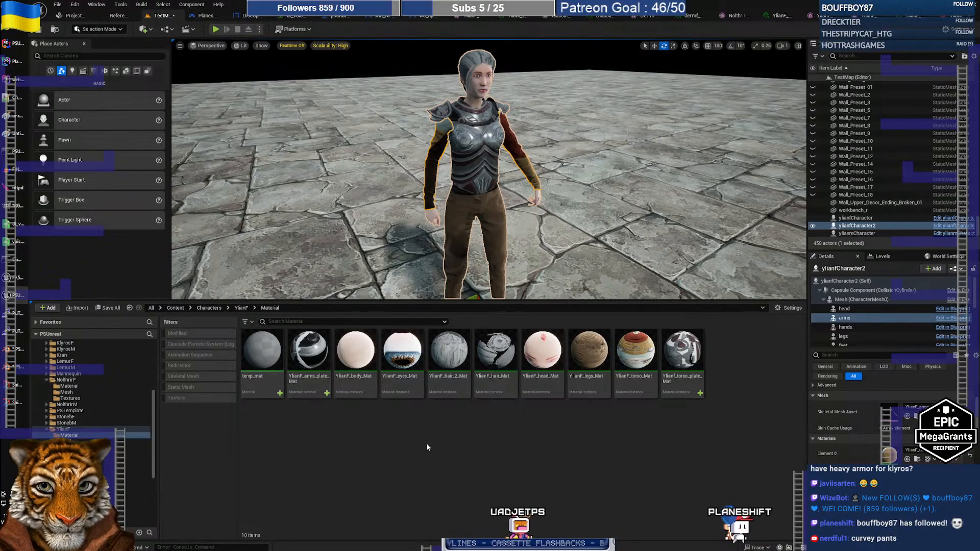
pyautogui.click(645, 394)
pyautogui.rightClick(645, 394)
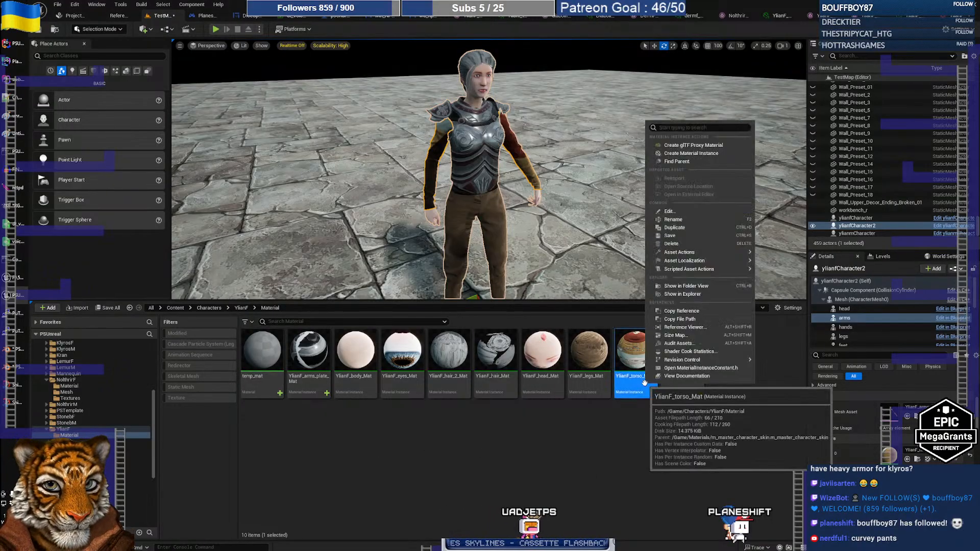
pyautogui.click(679, 227)
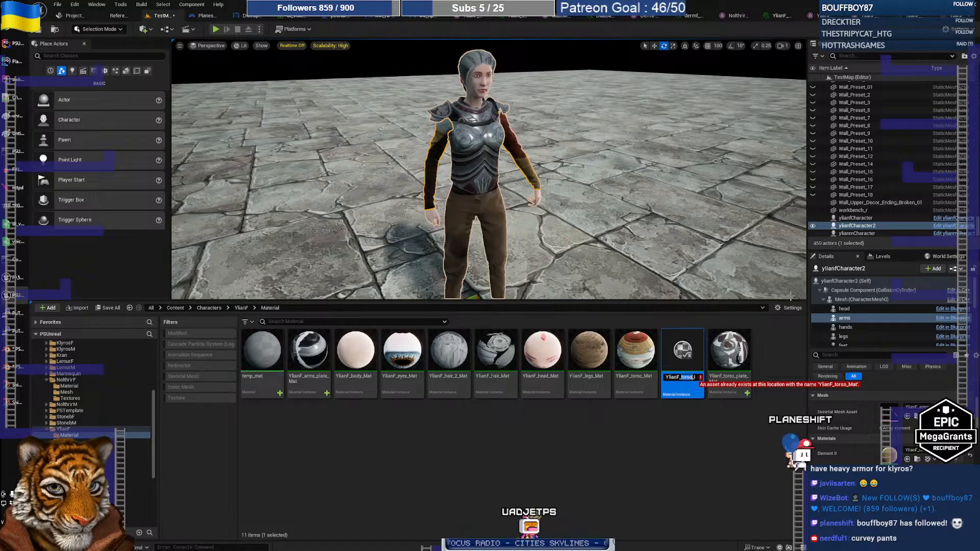
pyautogui.write('hand')
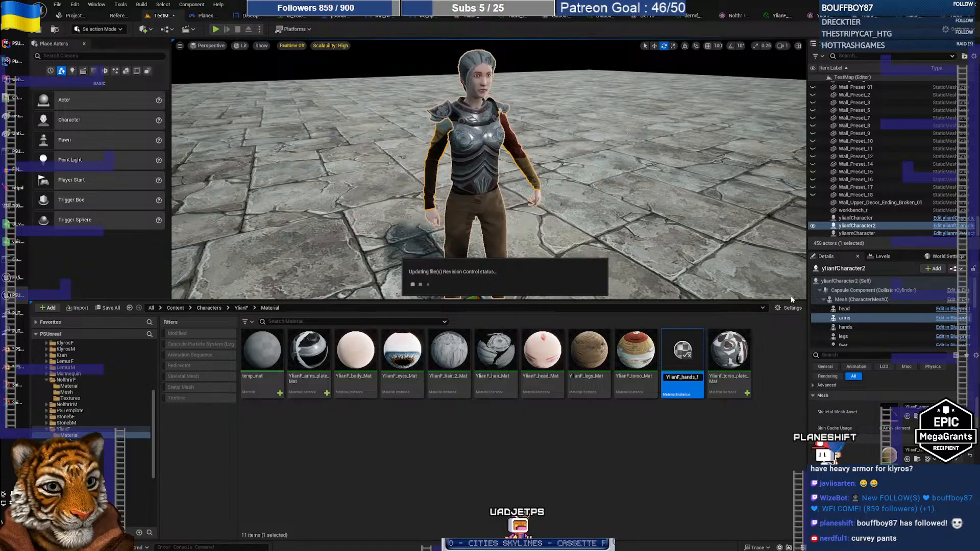
pyautogui.press('Return')
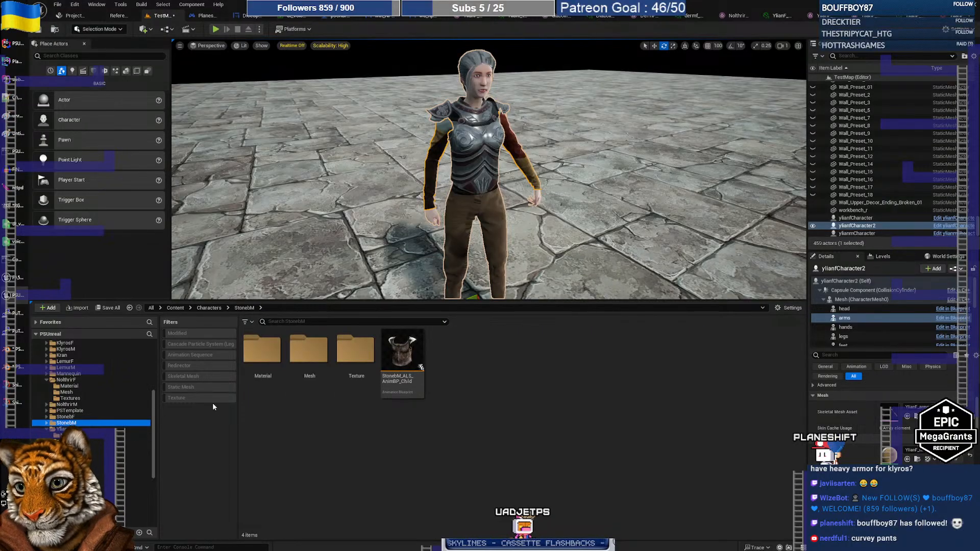
# Step: Open StonebM's Texture folder and search it for "hand"
pyautogui.doubleClick(356, 359)
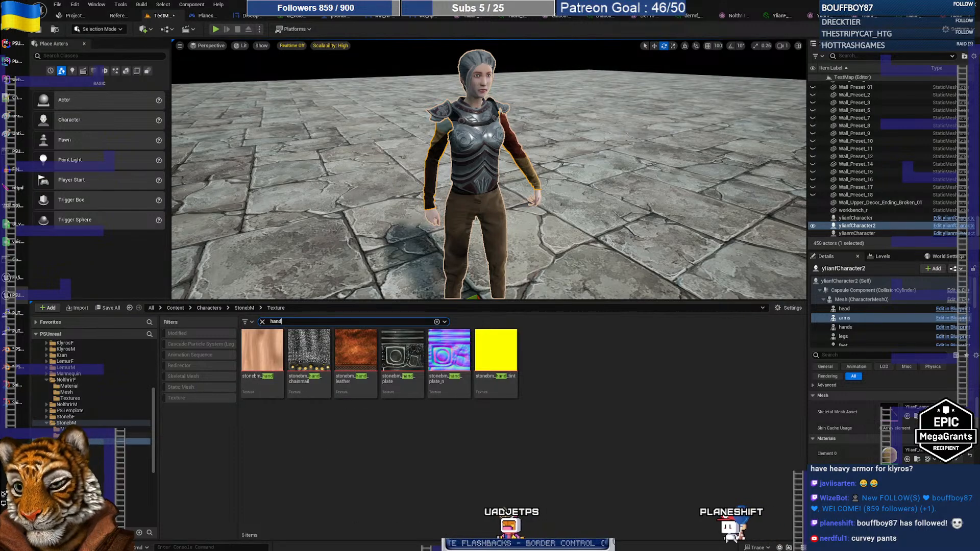
# Step: Show all assets in YlianF's Texture folder without a search filter and select YlianF_foot_T and YlianF_hands_T
pyautogui.click(127, 465)
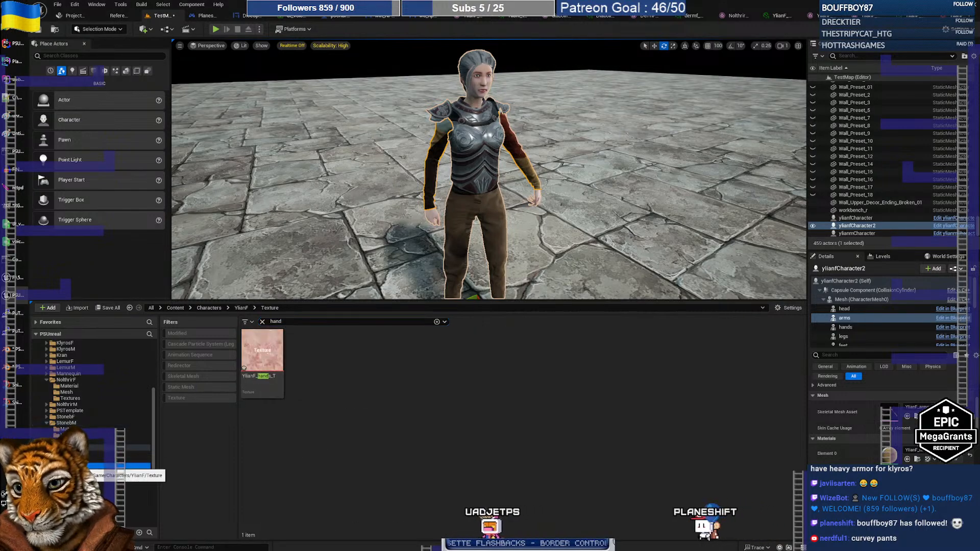
pyautogui.click(262, 322)
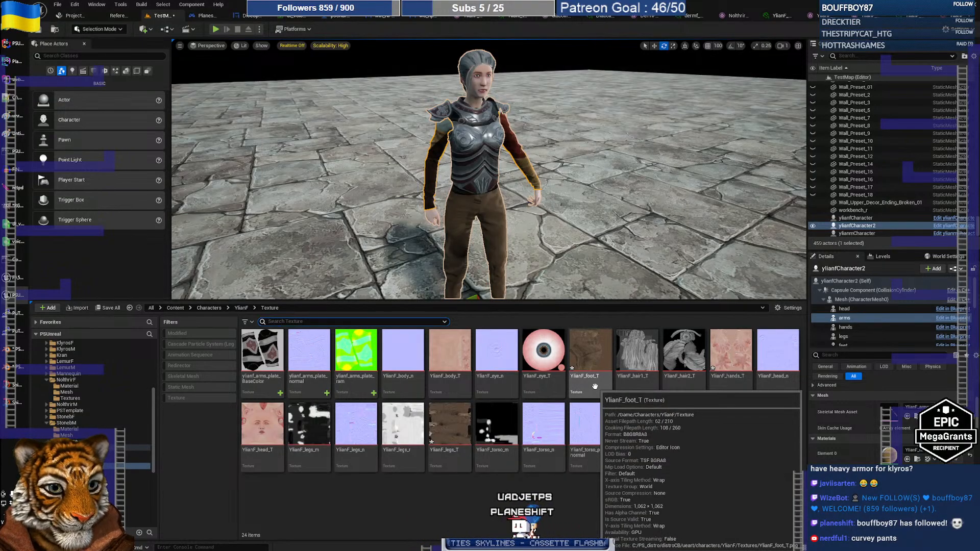
pyautogui.click(595, 386)
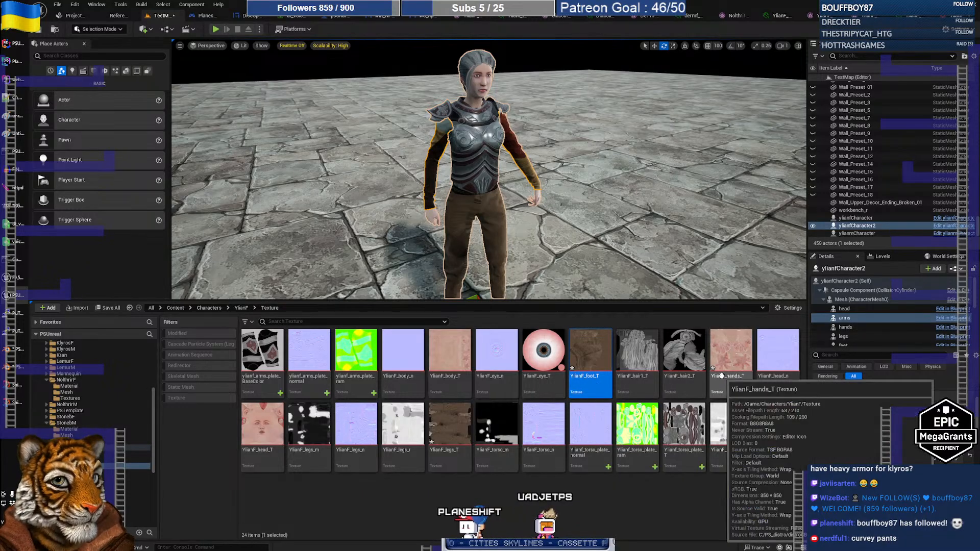
pyautogui.keyDown('ctrl'); pyautogui.click(721, 375); pyautogui.keyUp('ctrl')
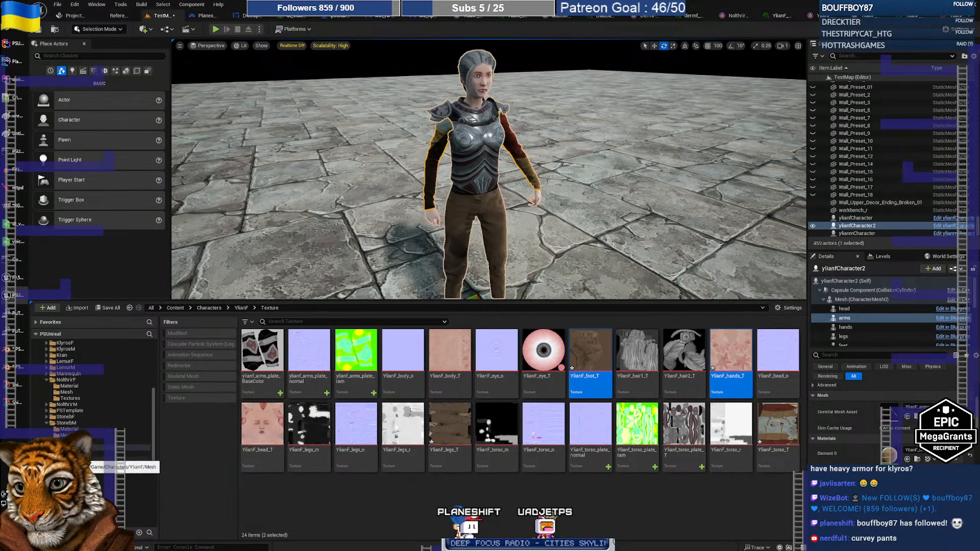
# Step: Check how StonebM's foot materials are named by searching its Material folder for "foot" and "feet"
pyautogui.click(69, 429)
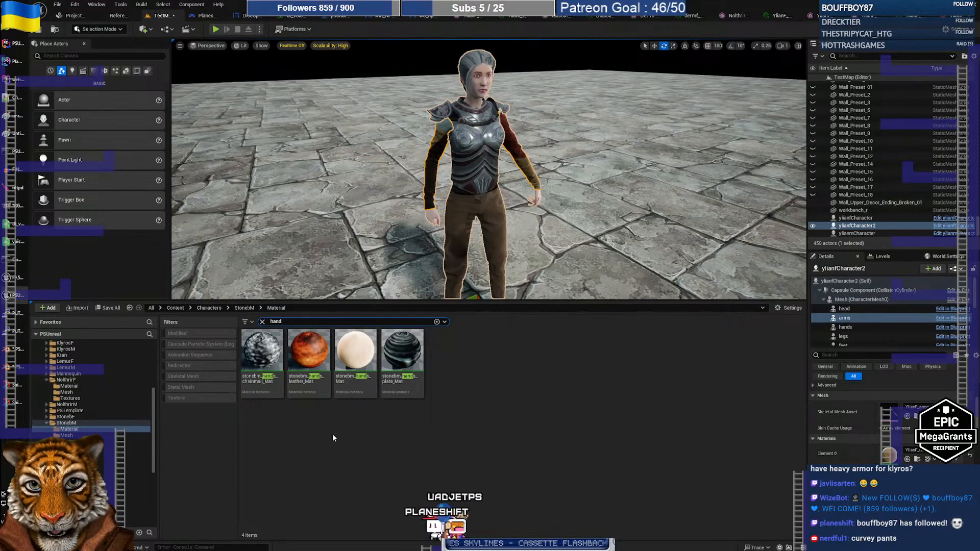
pyautogui.doubleClick(302, 323)
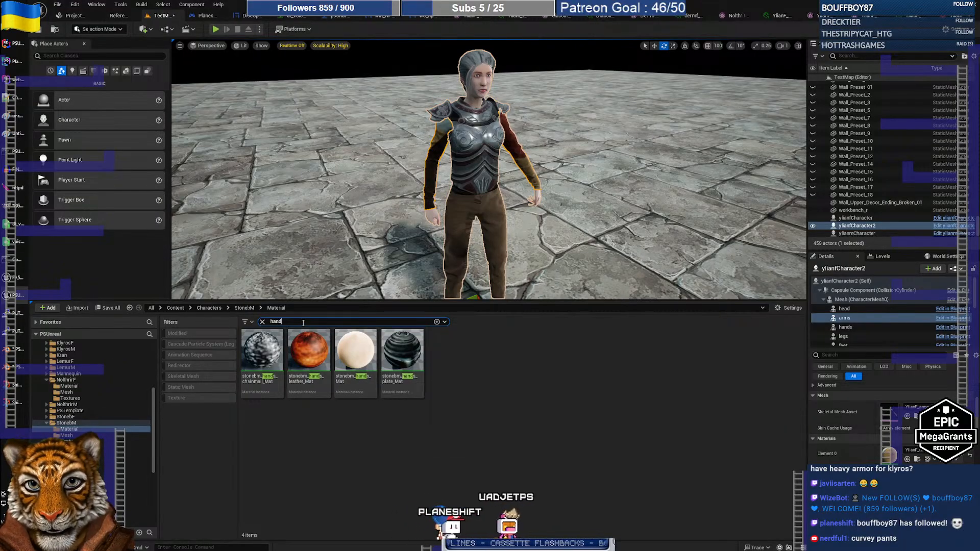
pyautogui.write('fo')
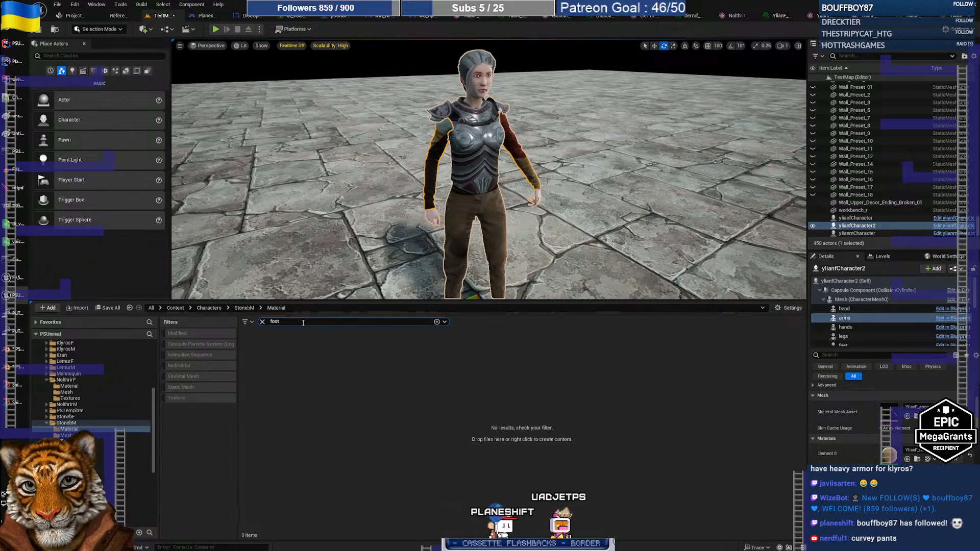
pyautogui.press('BackSpace')
pyautogui.write('eet')
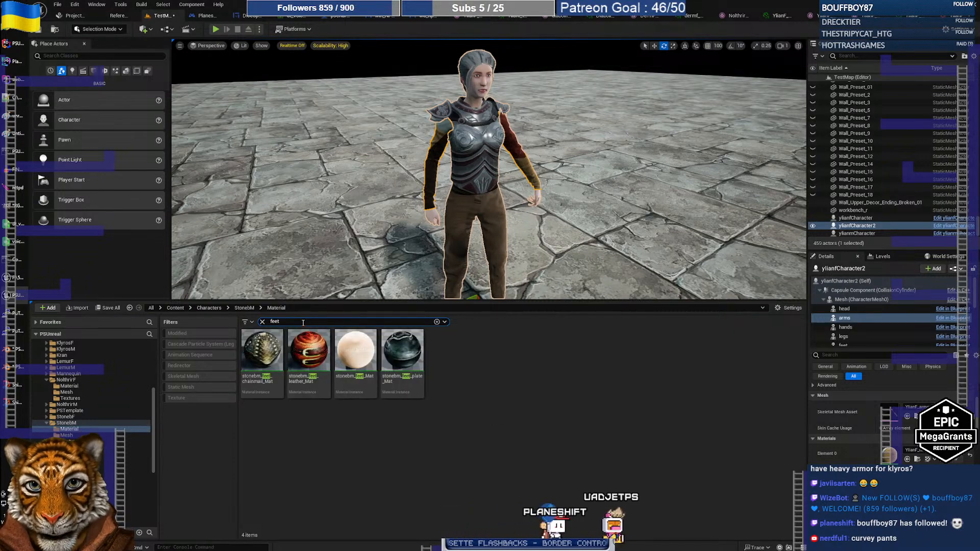
# Step: Duplicate YlianF_hands_Mat in YlianF's Material folder and name the copy YlianF_feet_Mat
pyautogui.click(103, 454)
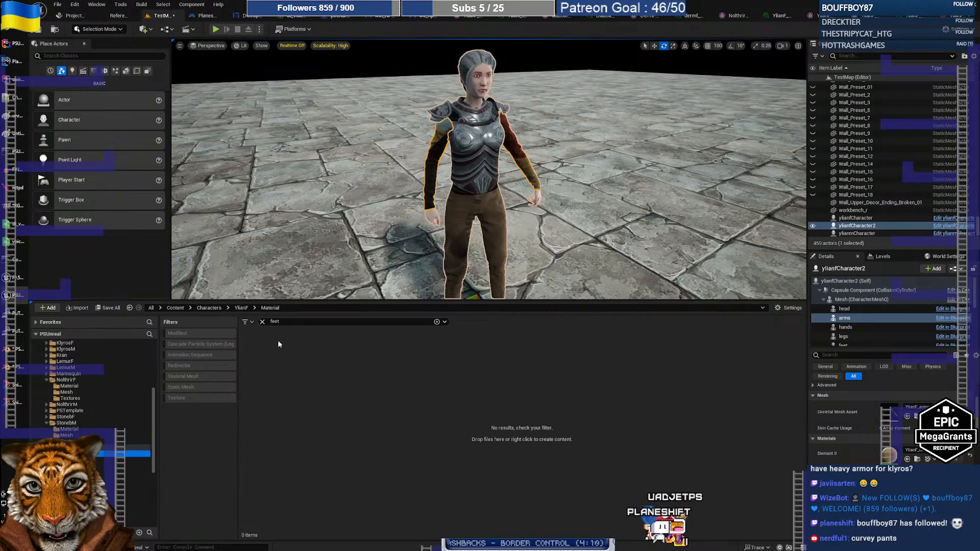
pyautogui.click(262, 321)
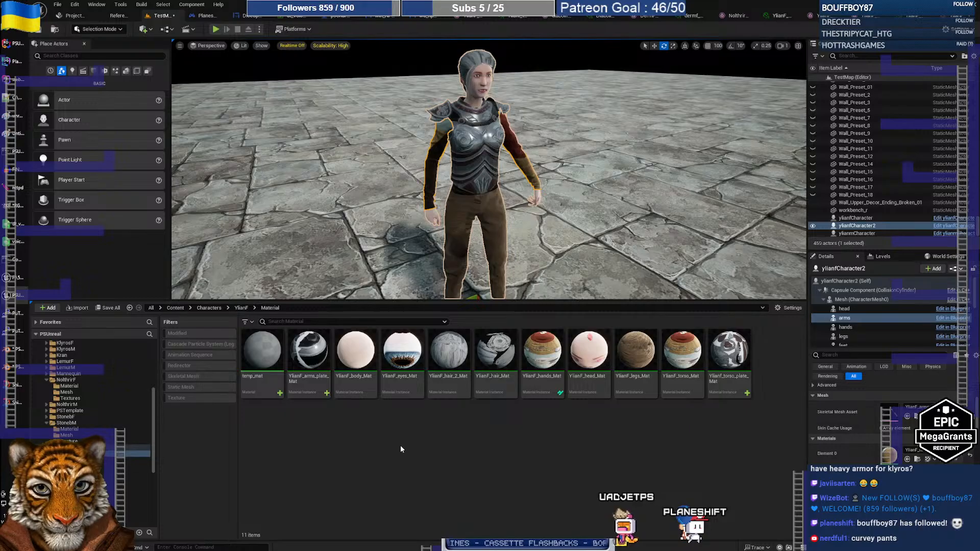
pyautogui.click(542, 385)
pyautogui.rightClick(541, 385)
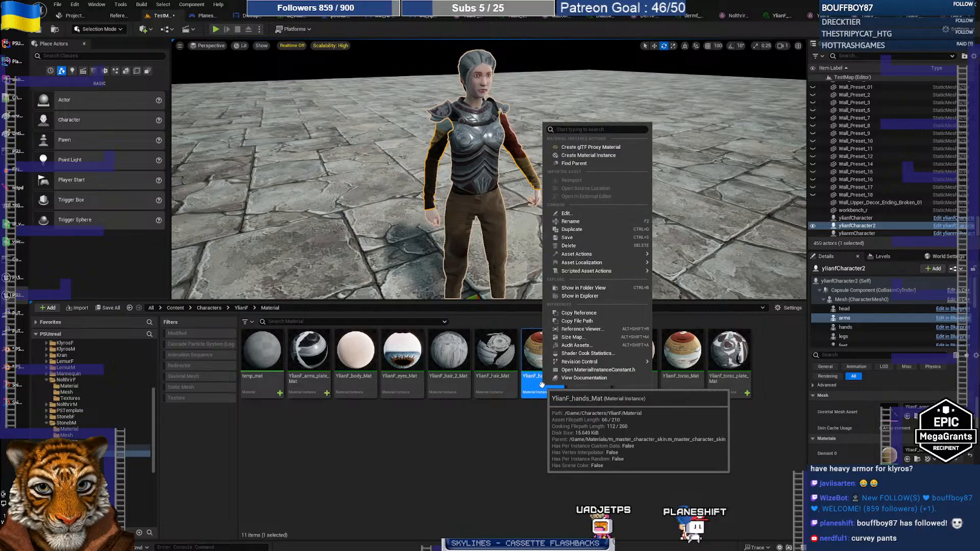
pyautogui.click(590, 230)
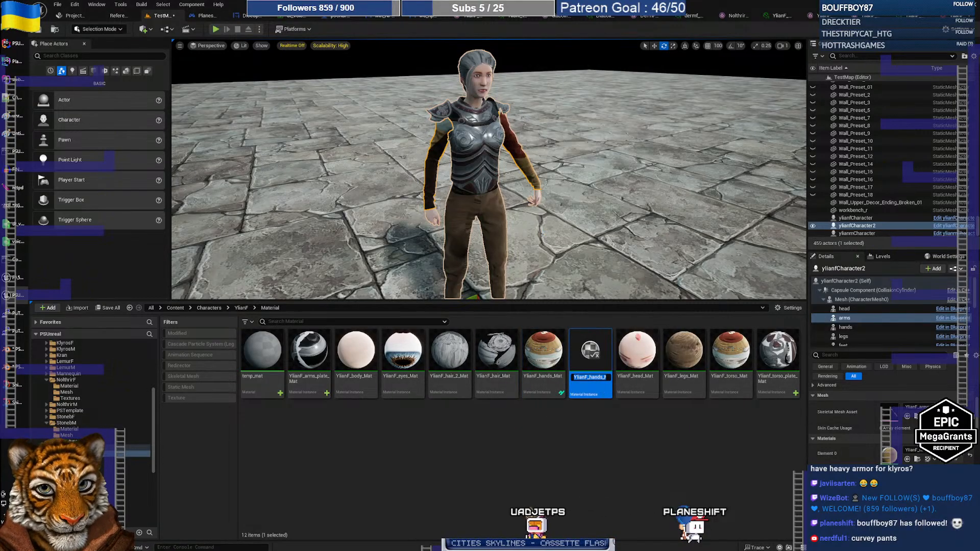
pyautogui.press('BackSpace')
pyautogui.press('BackSpace')
pyautogui.press('BackSpace')
pyautogui.press('BackSpace')
pyautogui.press('BackSpace')
pyautogui.press('BackSpace')
pyautogui.press('BackSpace')
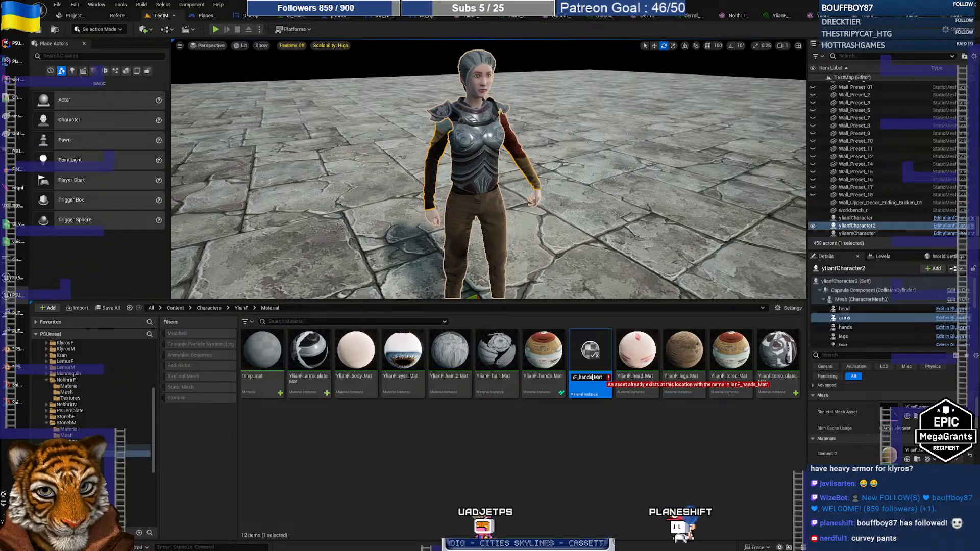
pyautogui.write('feet_')
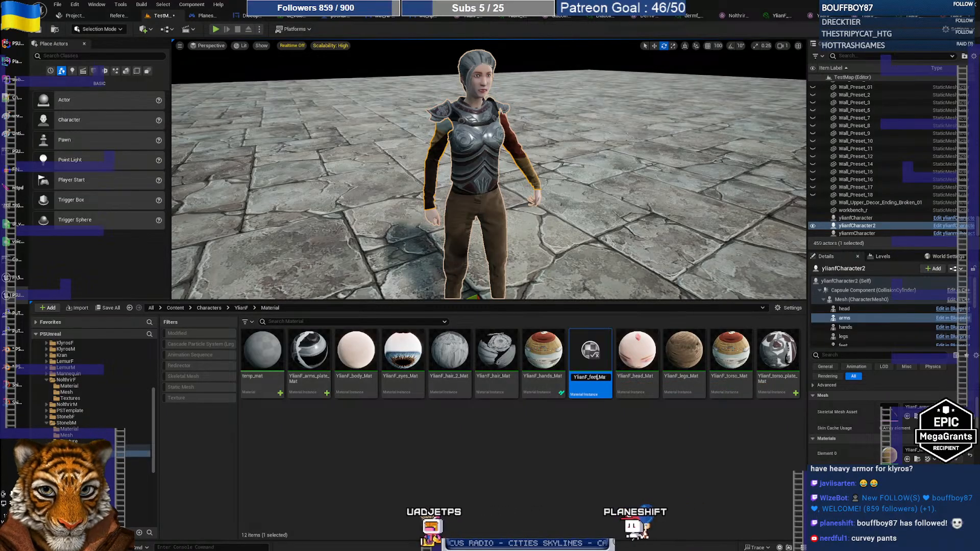
pyautogui.press('Return')
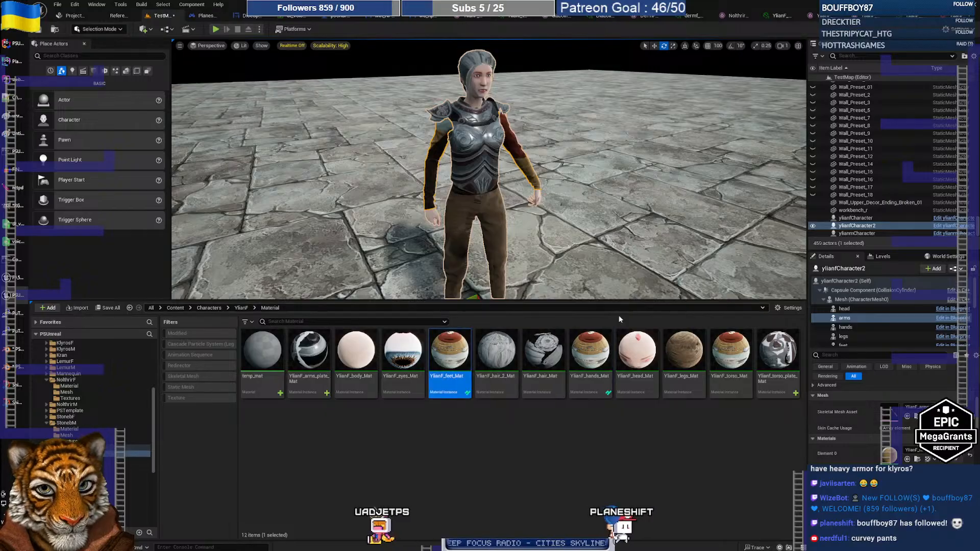
# Step: Open YlianF_feet_Mat for editing and search the available diffuse textures for "ylian"
pyautogui.click(415, 451)
pyautogui.click(447, 366)
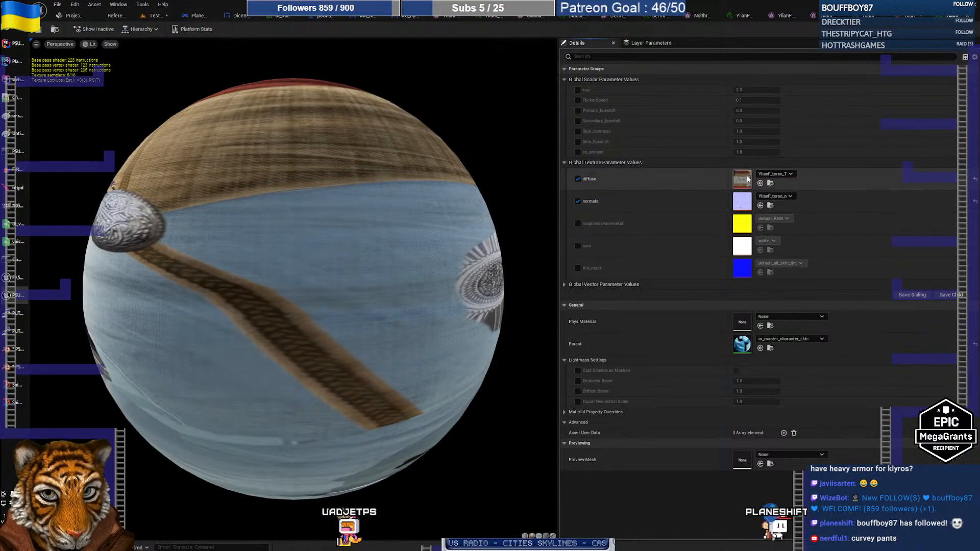
pyautogui.click(775, 174)
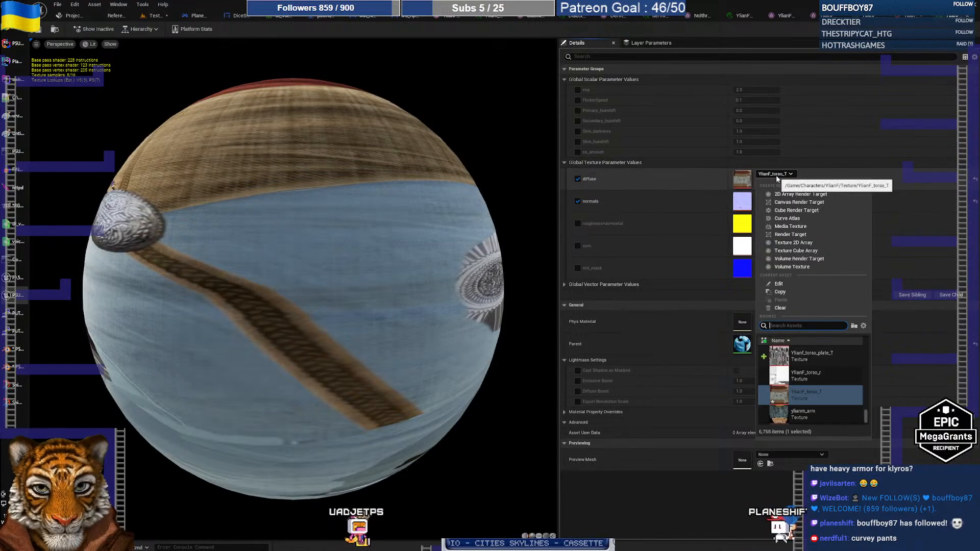
pyautogui.write('ylian')
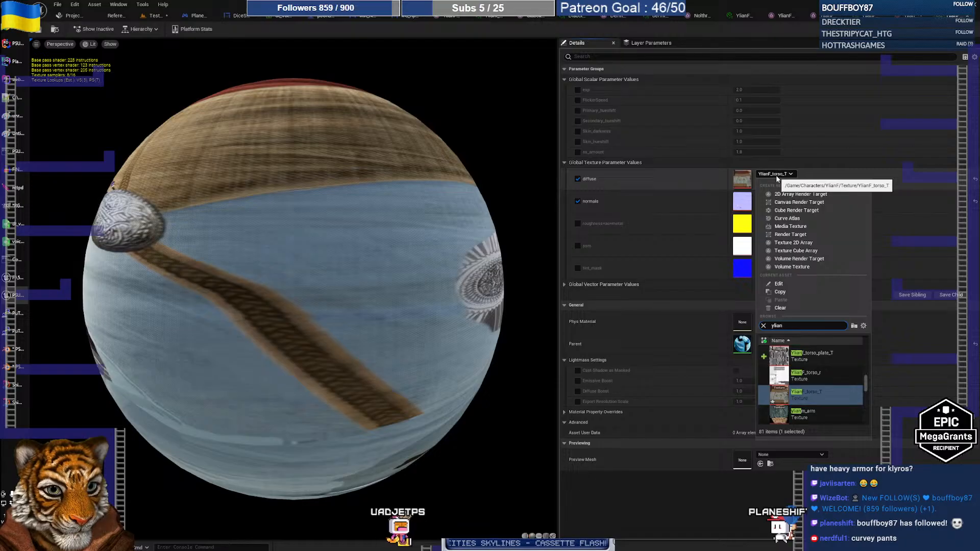
# Step: Set the diffuse texture of the YlianF feet material to YlianF_foot_T and save the material
pyautogui.write('f feet')
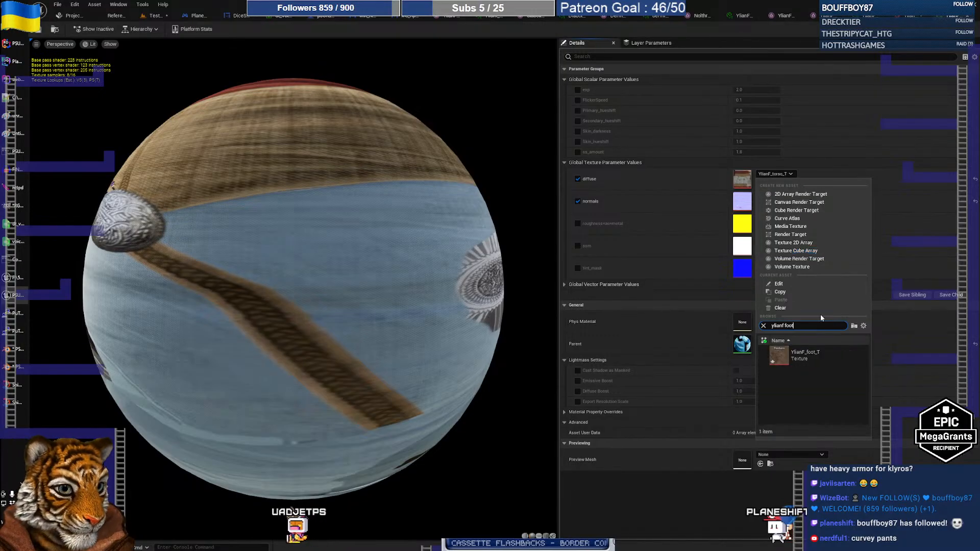
pyautogui.click(818, 348)
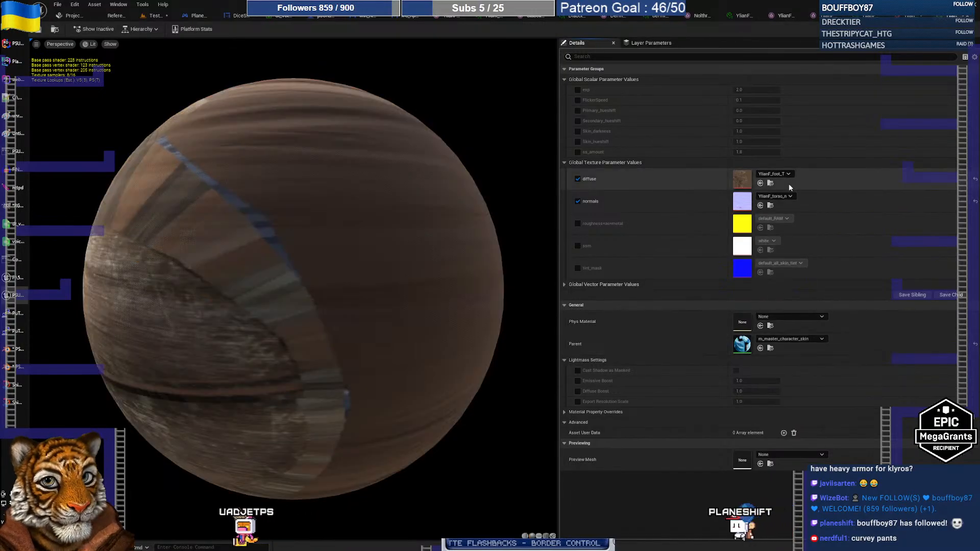
pyautogui.click(44, 33)
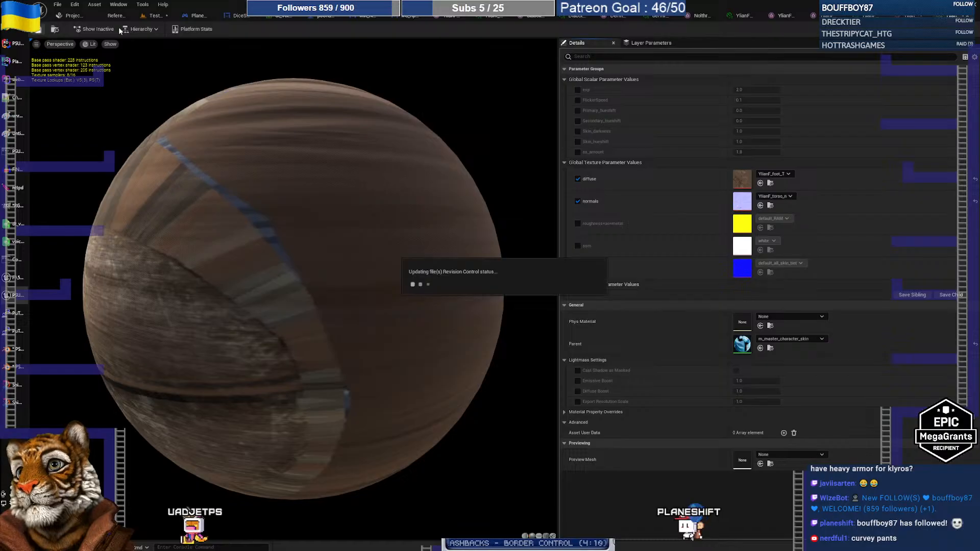
# Step: Open YlianF_hands_Mat from the YlianF materials and set its diffuse texture to YlianF_hands_T
pyautogui.click(152, 17)
pyautogui.click(503, 460)
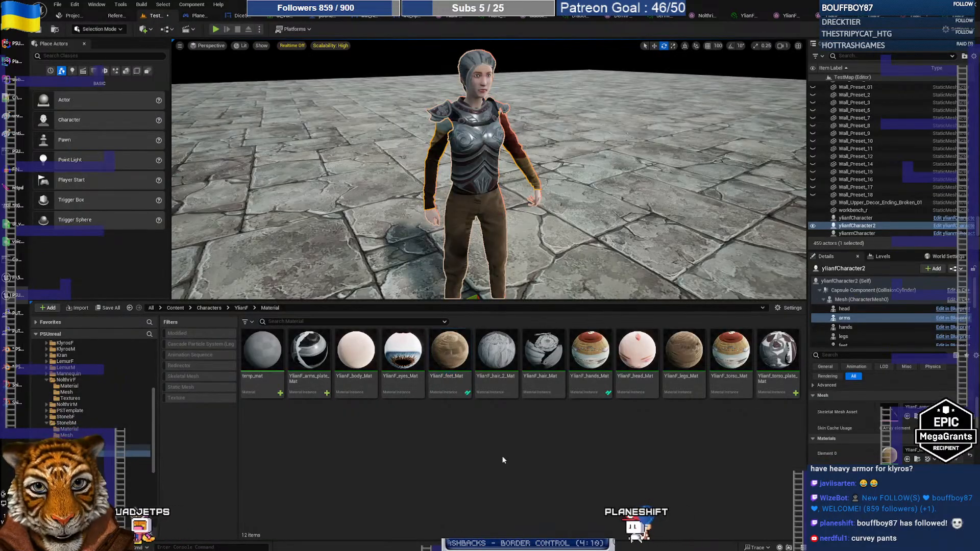
pyautogui.click(588, 361)
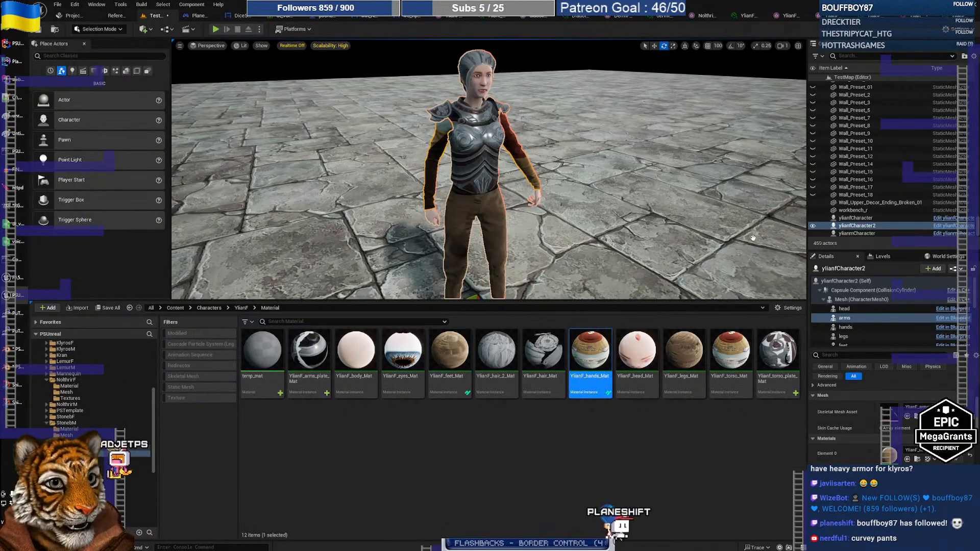
pyautogui.doubleClick(588, 361)
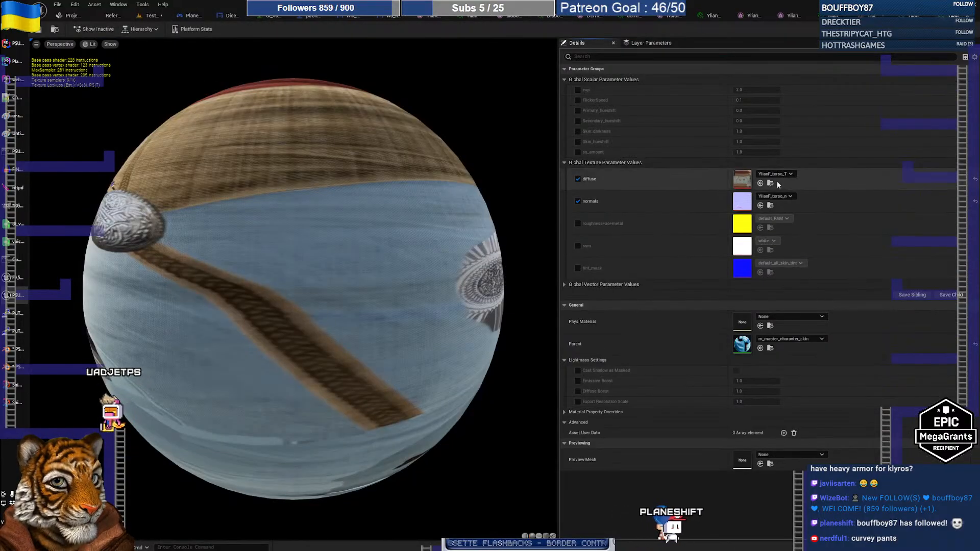
pyautogui.click(774, 173)
pyautogui.write('ylianf')
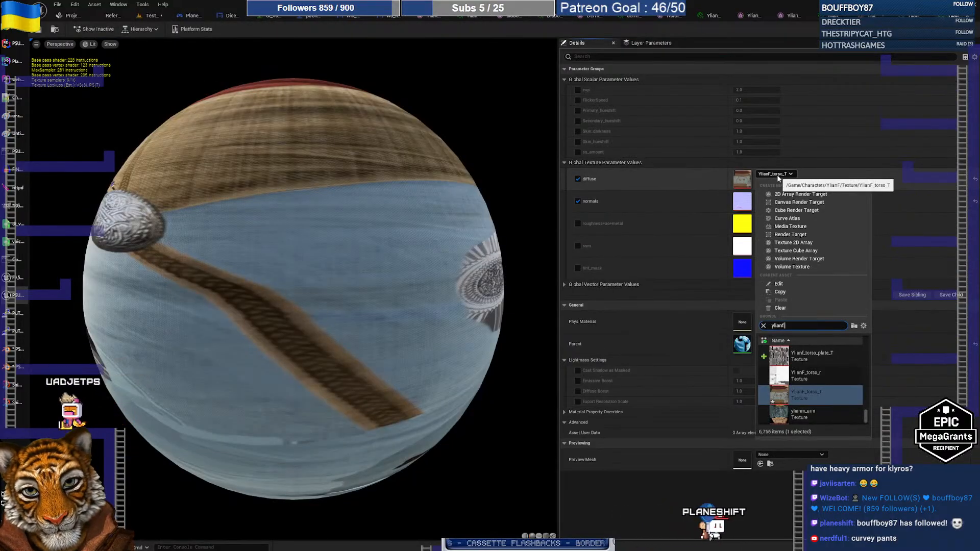
pyautogui.write('_hand')
pyautogui.click(809, 360)
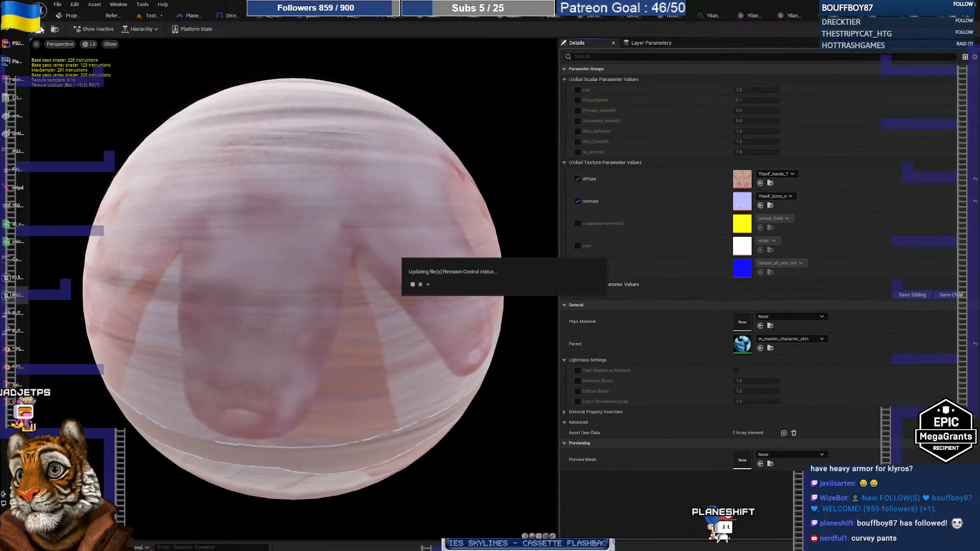
# Step: Duplicate YlianF_legs_Mat in the YlianF Material folder and name the copy YlianF_arms_Mat
pyautogui.click(151, 16)
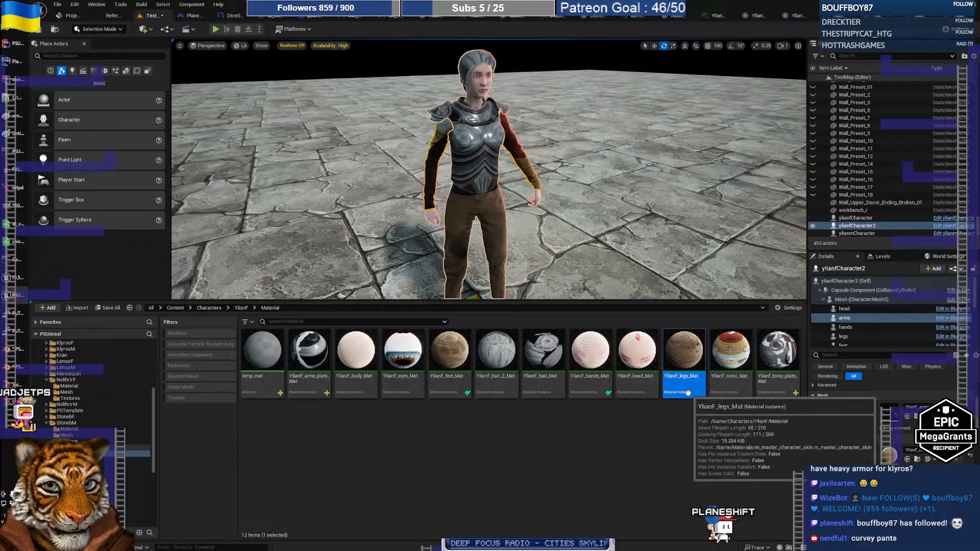
pyautogui.rightClick(684, 357)
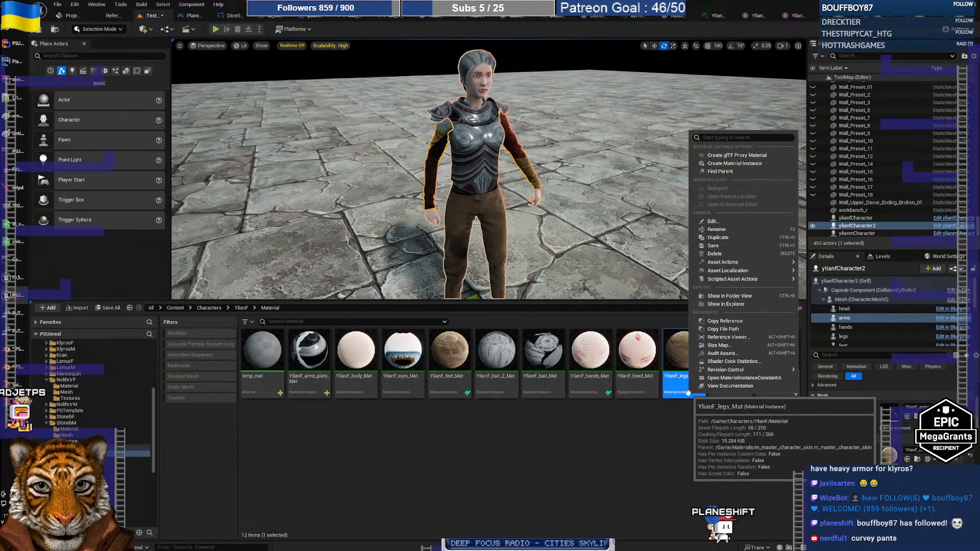
pyautogui.click(745, 238)
pyautogui.press('BackSpace')
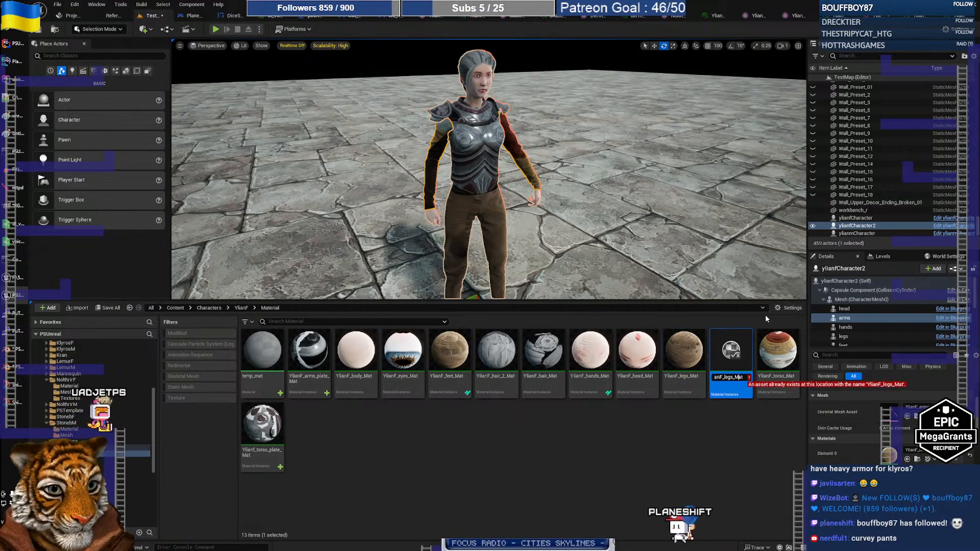
pyautogui.press('Left')
pyautogui.press('Left')
pyautogui.press('Left')
pyautogui.press('Left')
pyautogui.press('Left')
pyautogui.press('BackSpace')
pyautogui.press('BackSpace')
pyautogui.press('BackSpace')
pyautogui.write('arm')
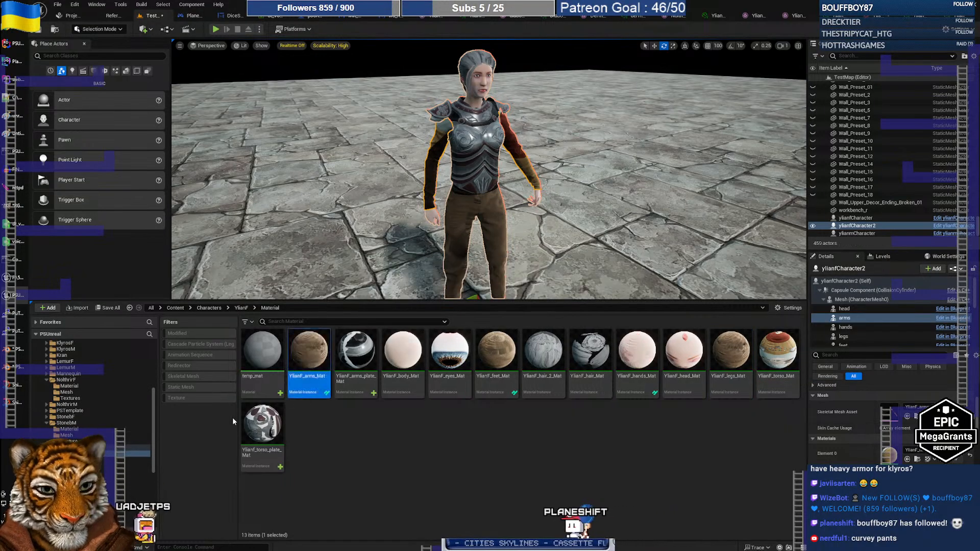
# Step: Look at the arm materials in the StonebM Material folder, including the chainmail one, and return to the YlianF materials
pyautogui.click(68, 428)
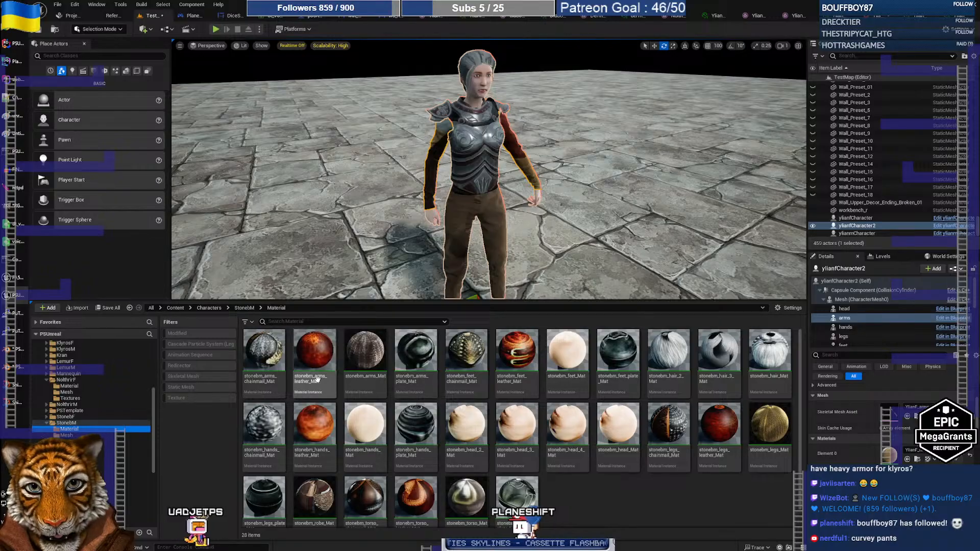
pyautogui.click(261, 357)
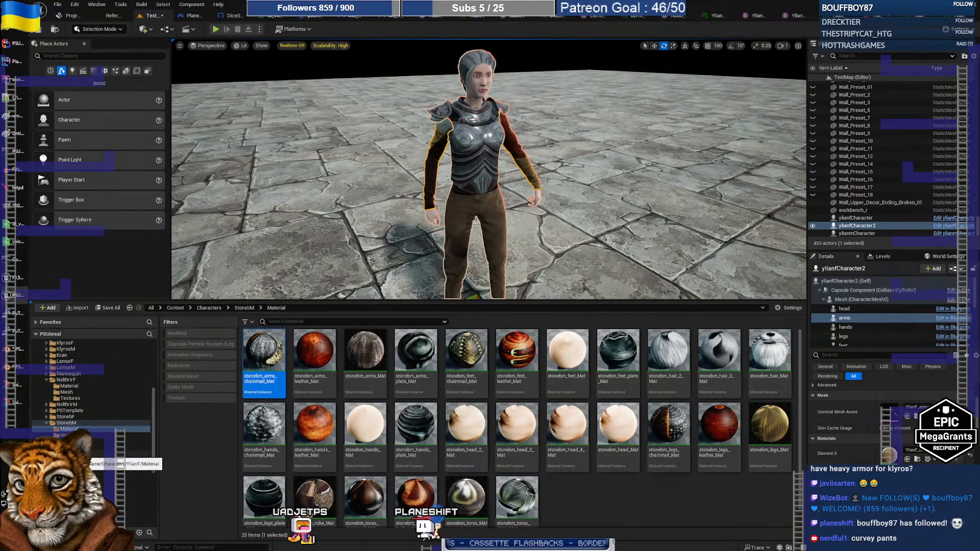
pyautogui.click(76, 453)
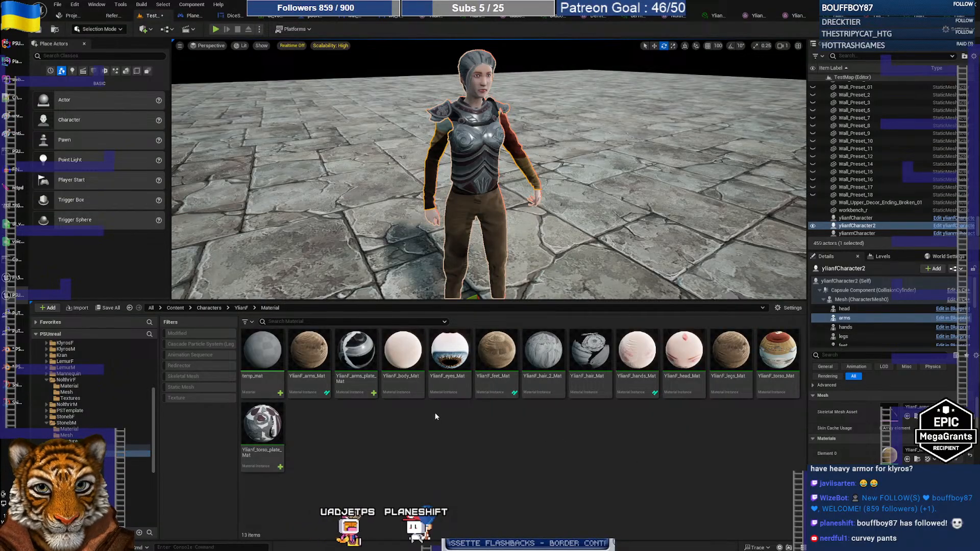
# Step: Open YlianF_arms_Mat and search the available diffuse textures for "ylianf arm"
pyautogui.click(308, 357)
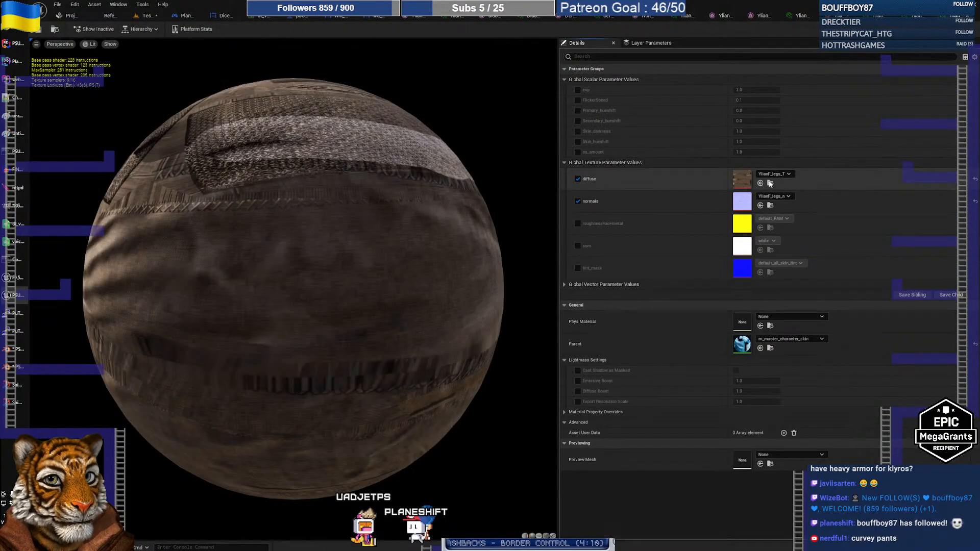
pyautogui.click(773, 173)
pyautogui.write('y')
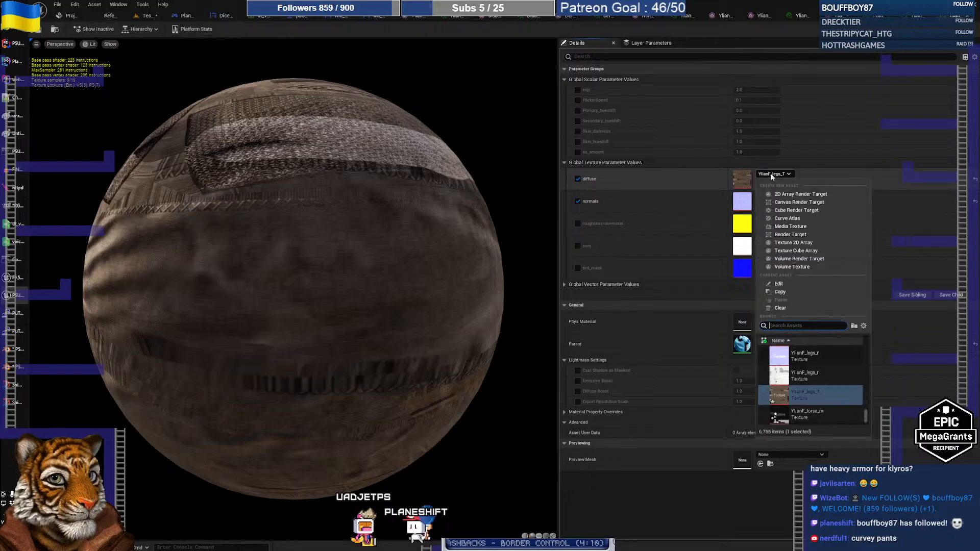
pyautogui.write('lianf')
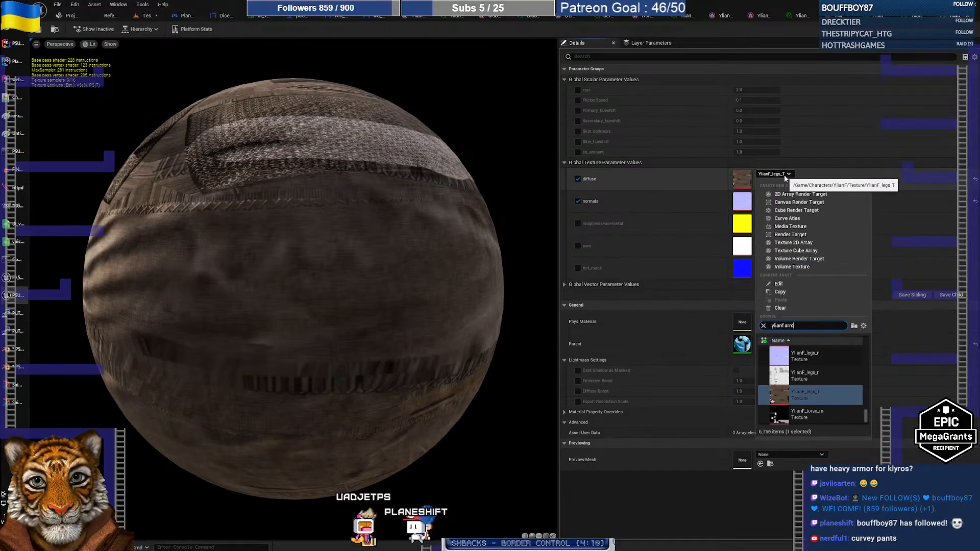
pyautogui.write(' arm')
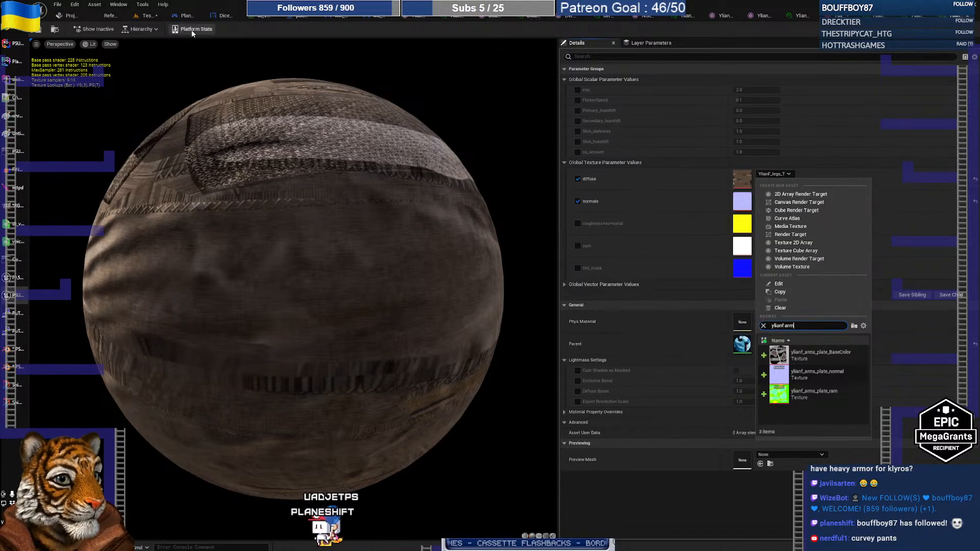
# Step: Import the YlianF_arms_T texture into the YlianF Texture folder
pyautogui.click(148, 16)
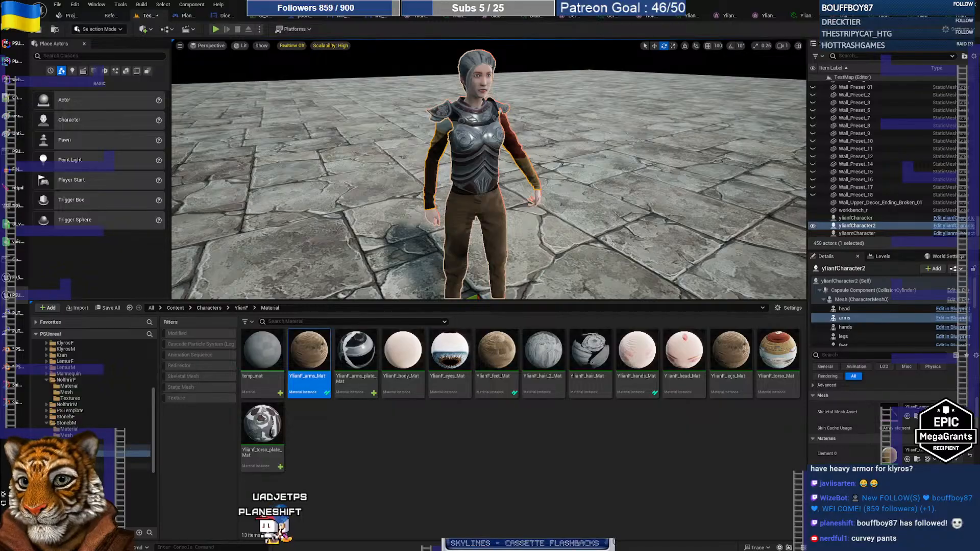
pyautogui.click(128, 465)
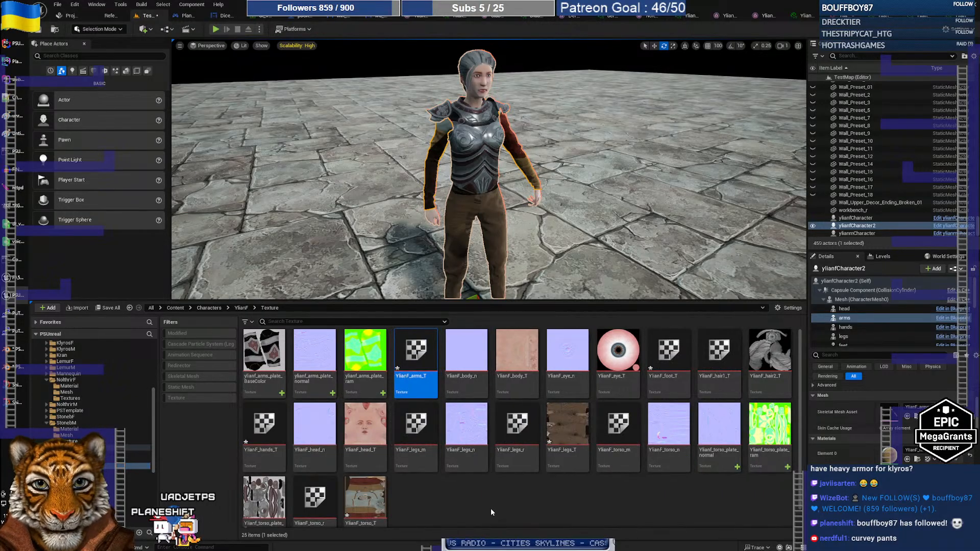
pyautogui.click(436, 497)
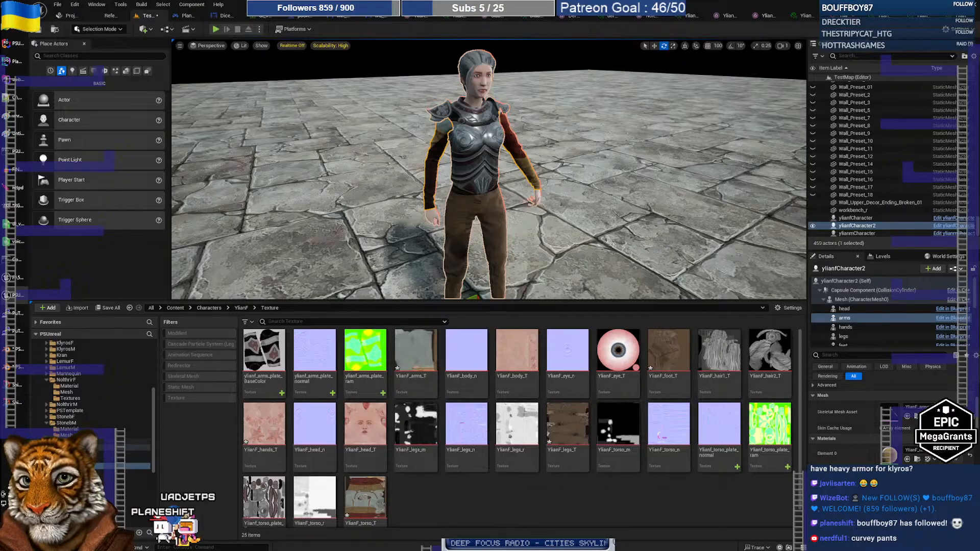
# Step: Set the diffuse texture of YlianF_arms_Mat to YlianF_arms_T and save the material
pyautogui.click(71, 429)
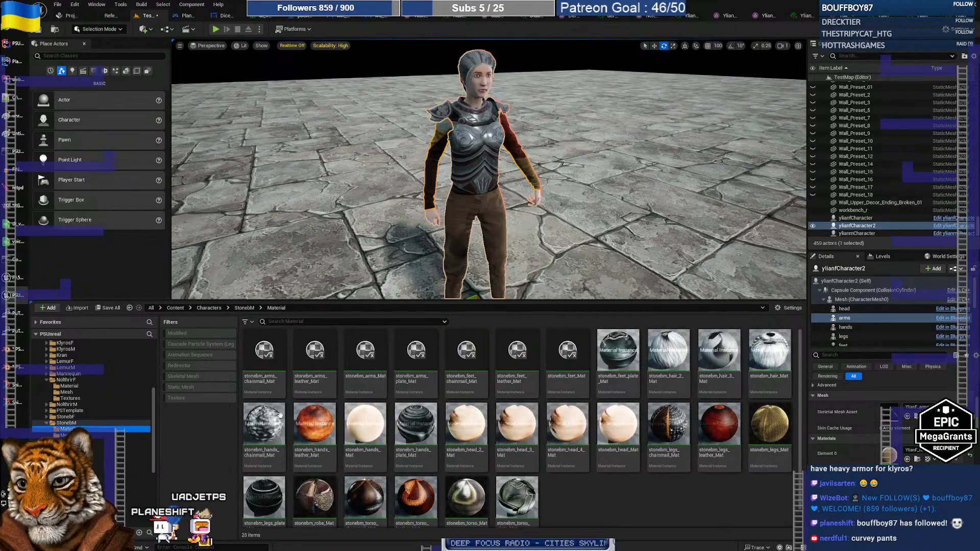
pyautogui.click(102, 447)
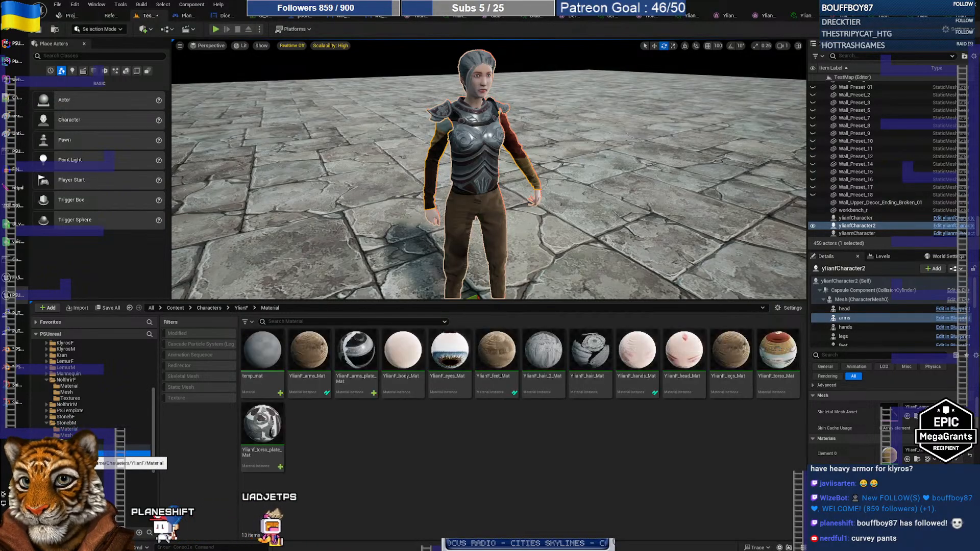
pyautogui.click(317, 362)
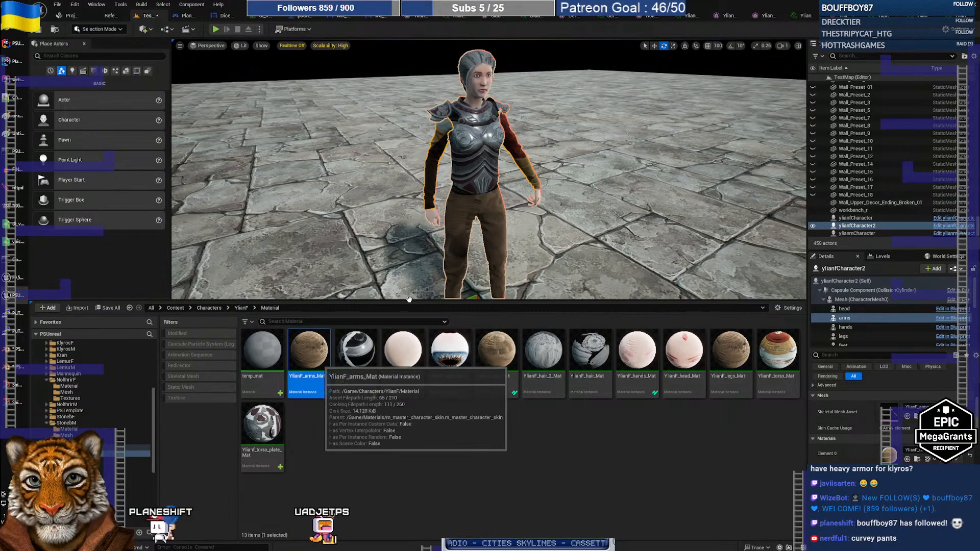
pyautogui.doubleClick(319, 363)
pyautogui.click(773, 174)
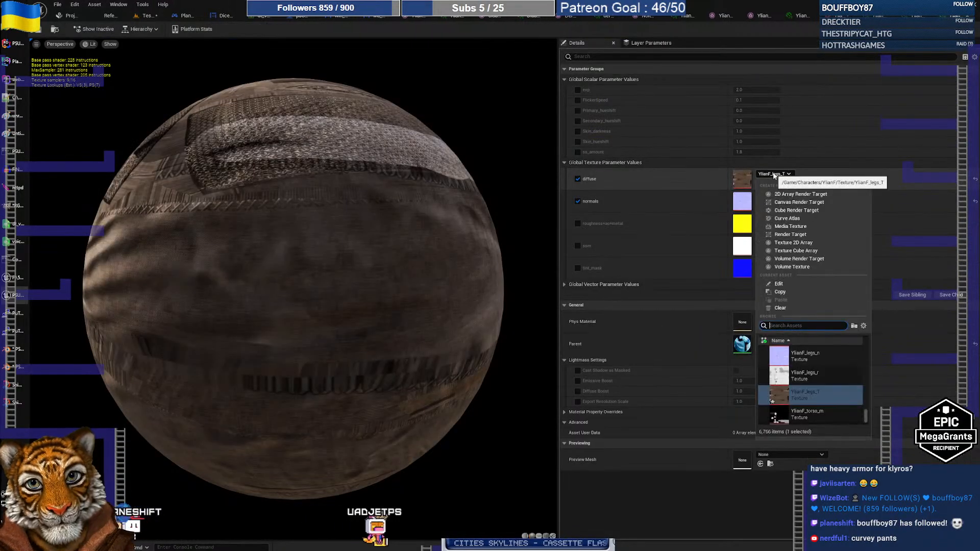
pyautogui.write('ylianf arm')
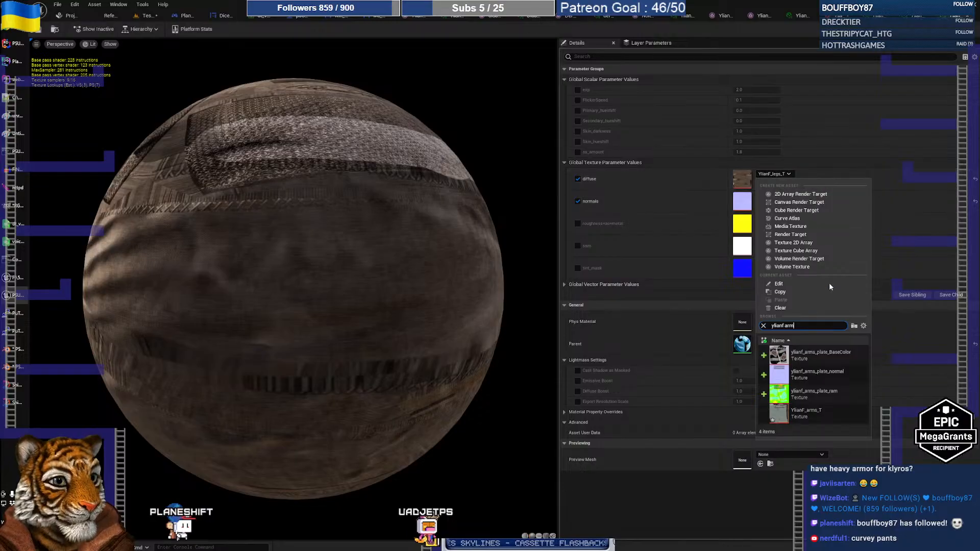
pyautogui.click(810, 411)
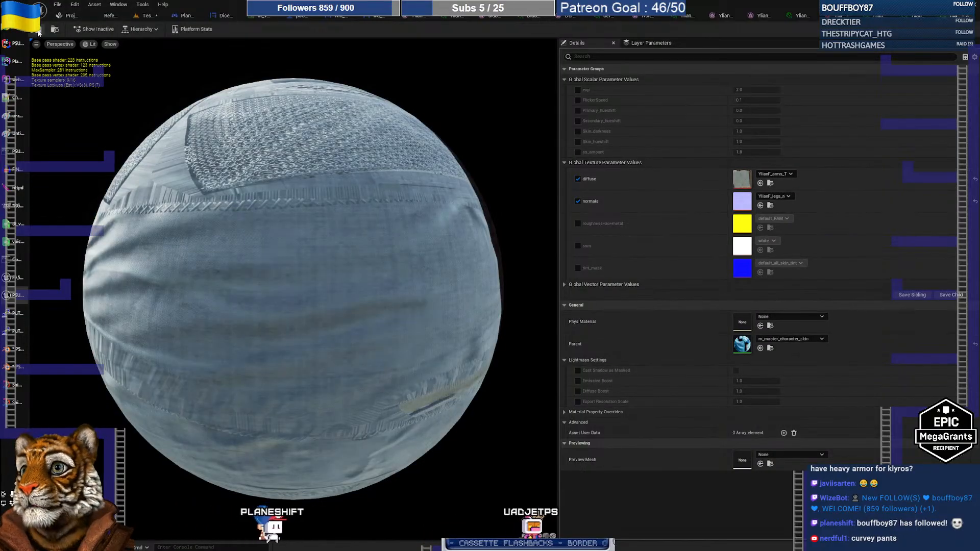
pyautogui.hotkey('ctrl', 's')
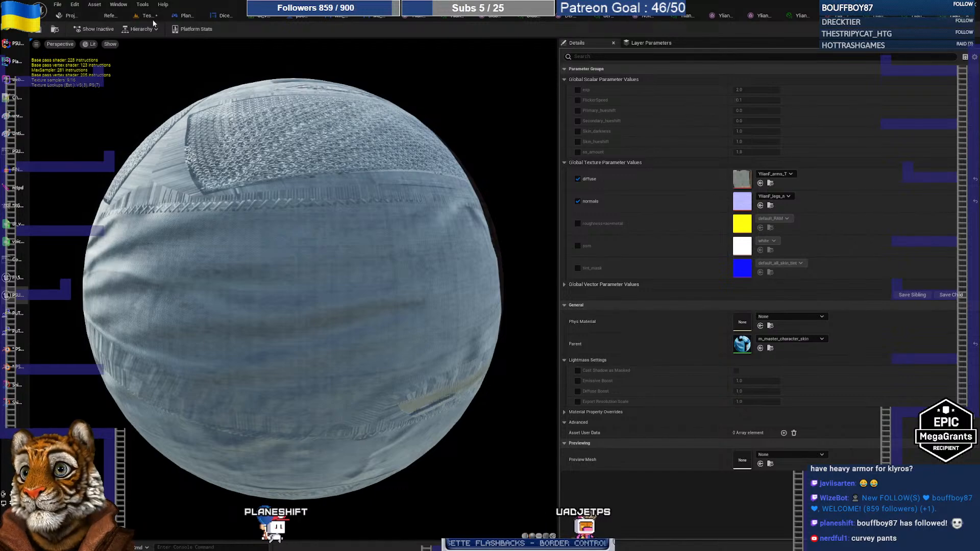
# Step: Save all assets in the YlianF Texture folder, checking out YlianF_legs_T and YlianF_torso_T from revision control
pyautogui.click(149, 17)
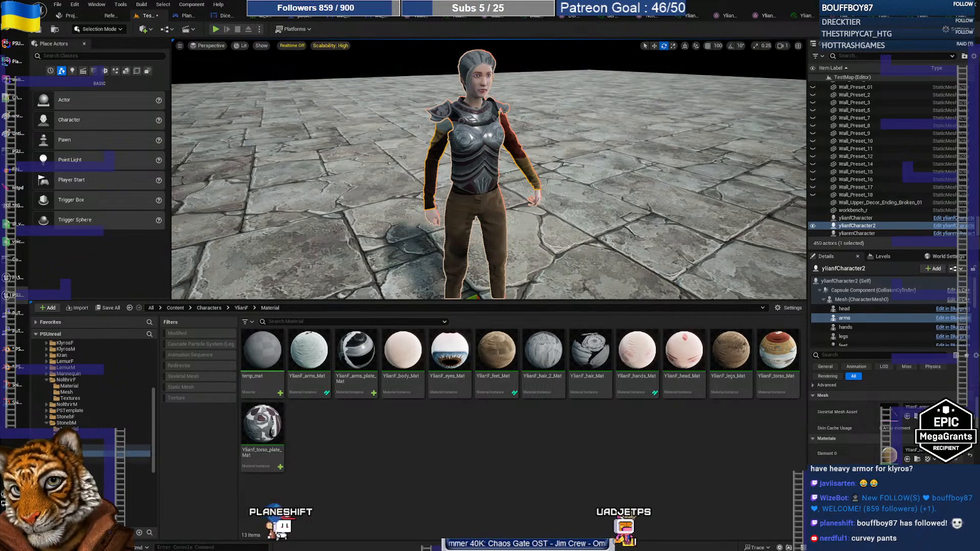
pyautogui.click(120, 466)
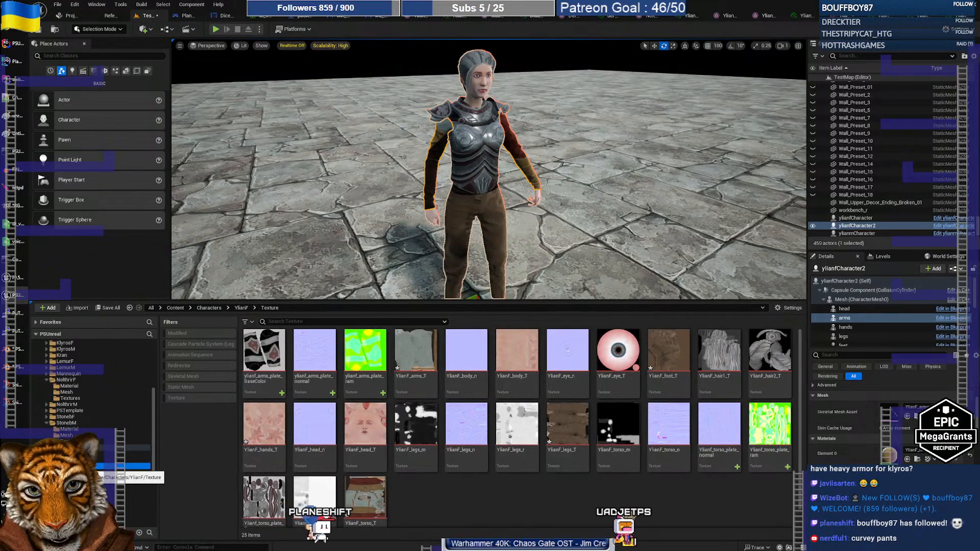
pyautogui.rightClick(120, 465)
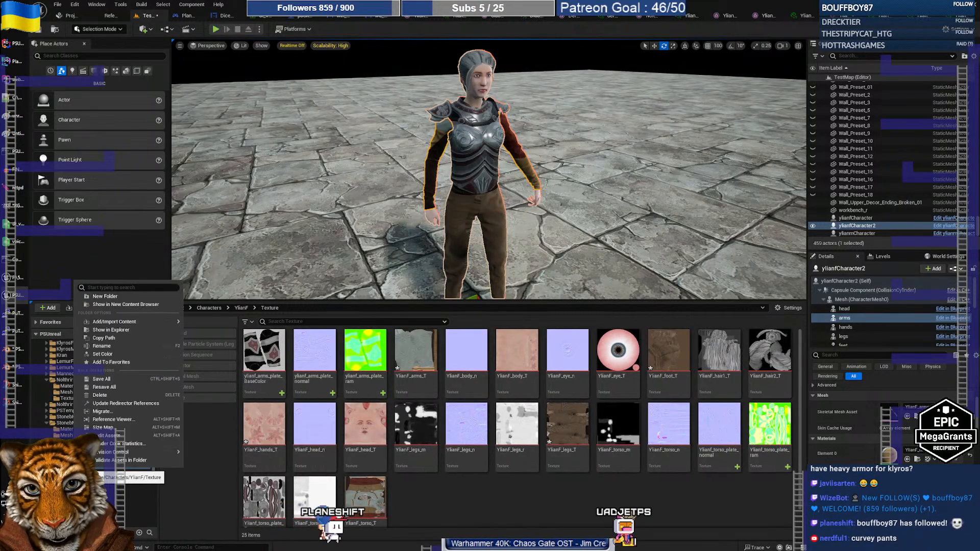
pyautogui.click(109, 380)
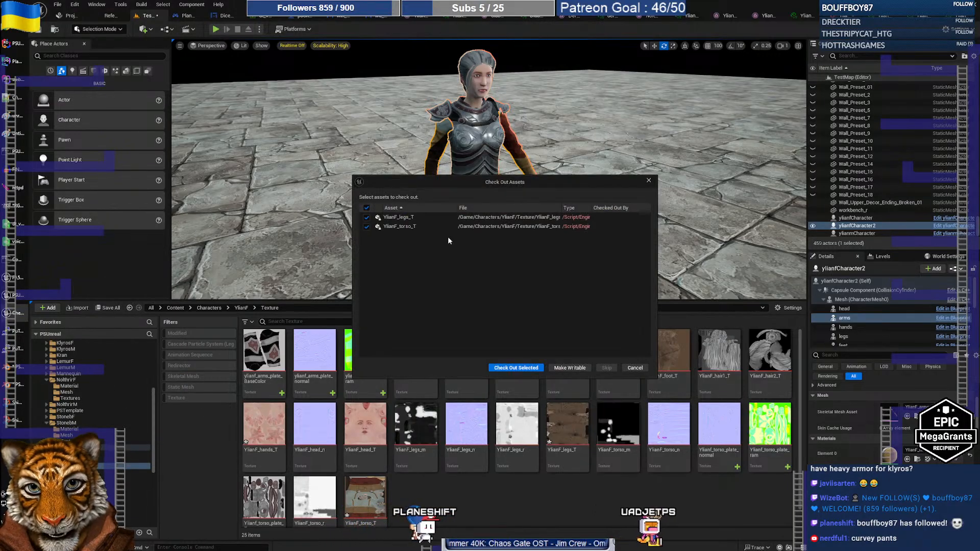
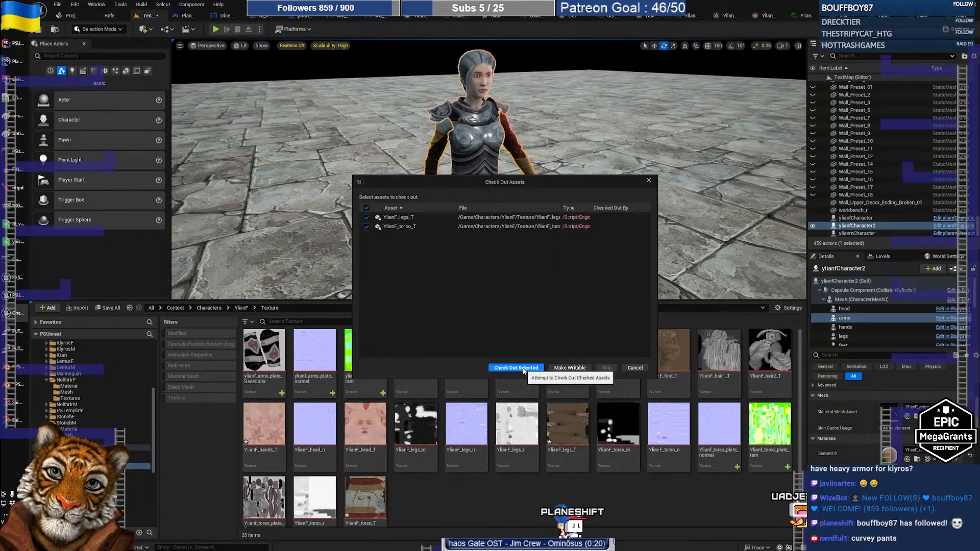
pyautogui.click(523, 368)
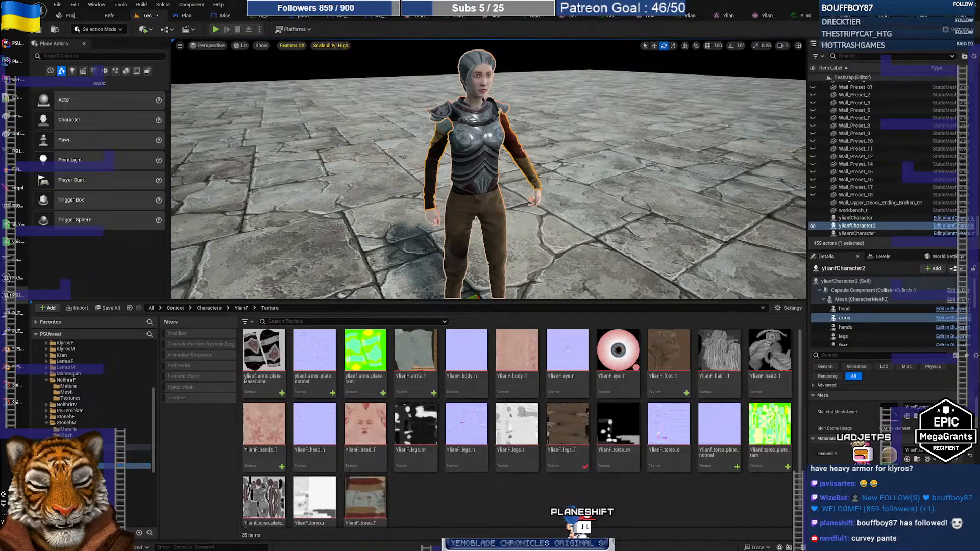
# Step: Switch to Blender, close PSUnreal_YlianF.v3 - zee.blend without saving its changes, and save the PSUnreal_YlianF.v3 file
pyautogui.click(487, 222)
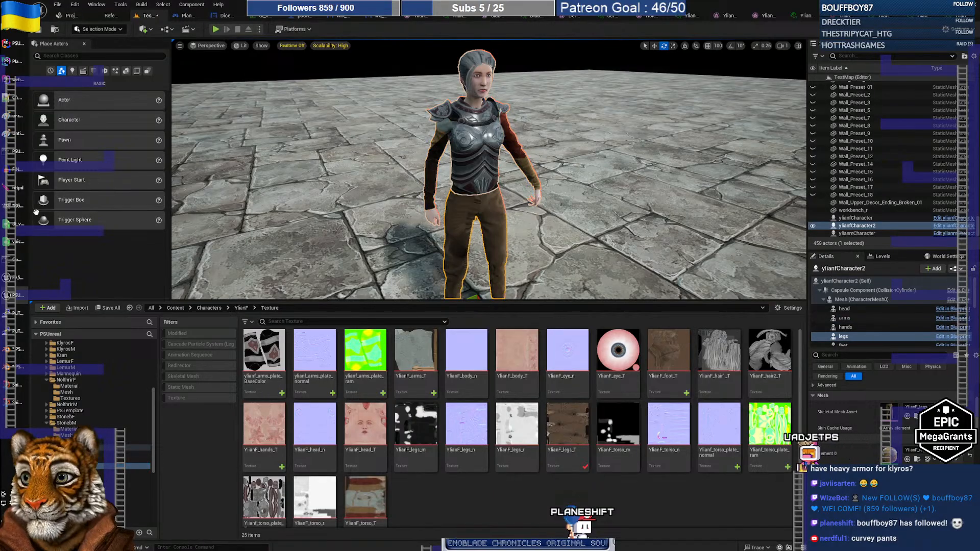
pyautogui.click(15, 351)
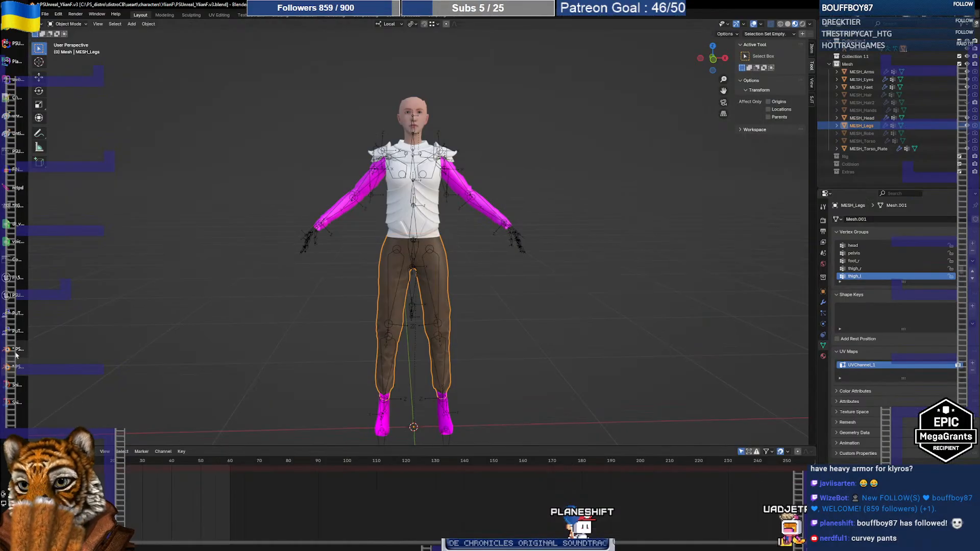
pyautogui.click(15, 355)
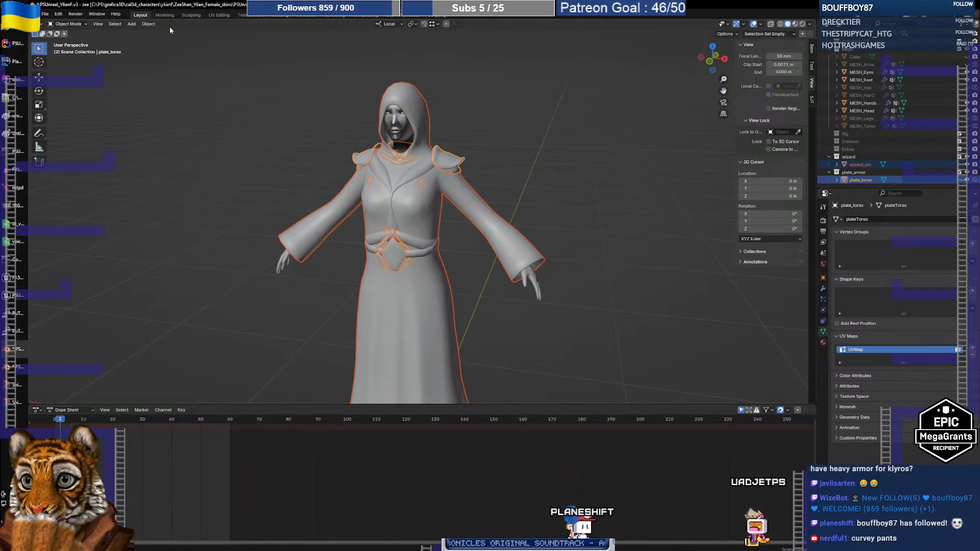
pyautogui.click(971, 5)
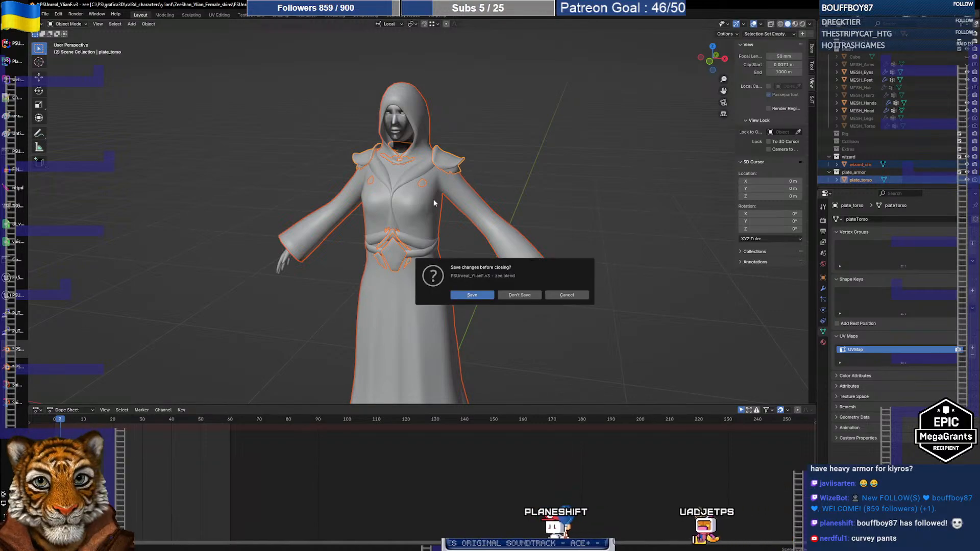
pyautogui.click(520, 295)
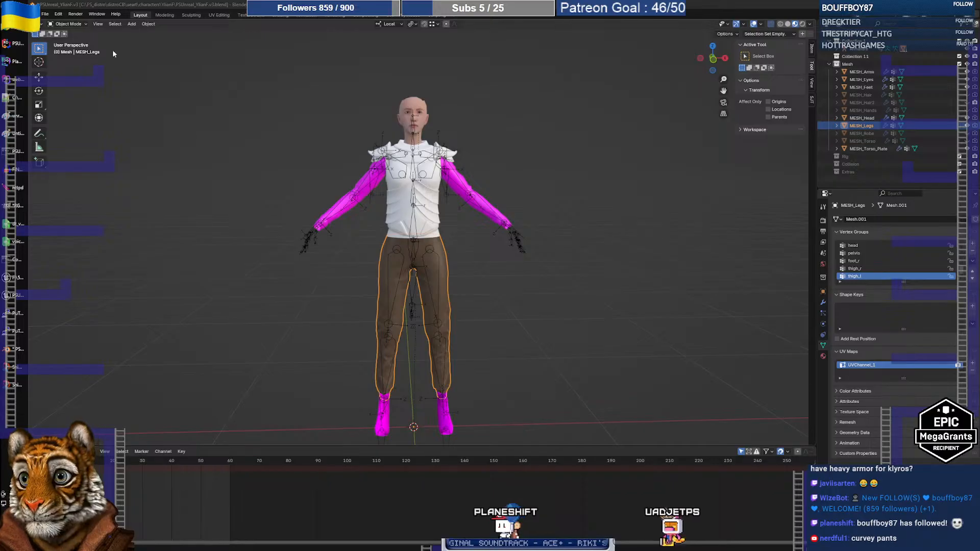
pyautogui.click(46, 14)
pyautogui.click(58, 67)
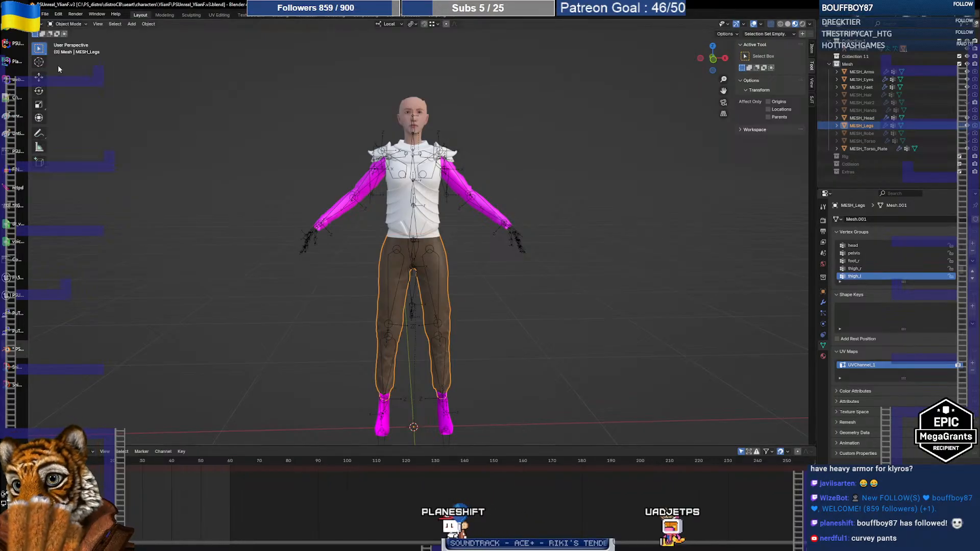
# Step: Hide MESH_Torso_Plate and show MESH_Torso in its place
pyautogui.moveTo(418, 239)
pyautogui.mouseDown(button='middle')
pyautogui.moveTo(452, 249)
pyautogui.moveTo(419, 253)
pyautogui.mouseUp(button='middle')
pyautogui.click(483, 245)
pyautogui.click(414, 232)
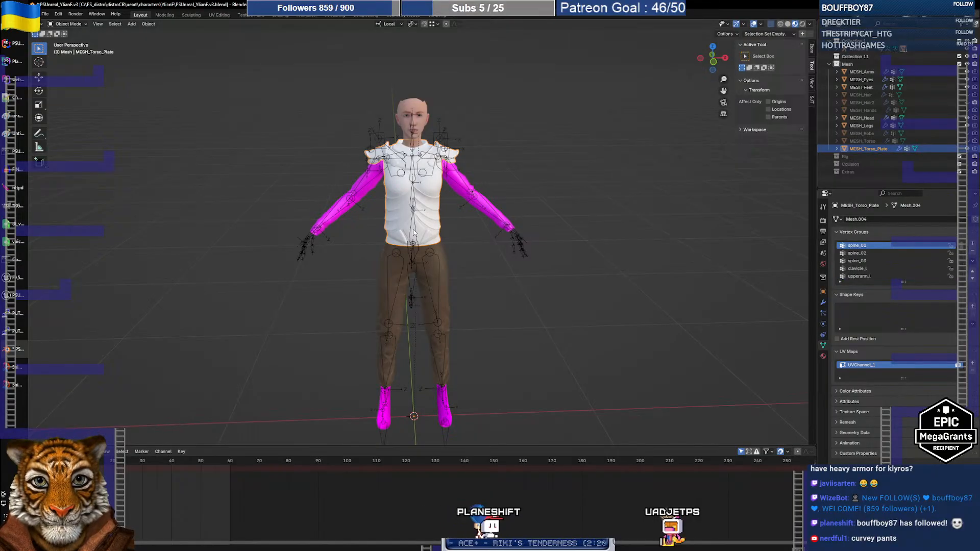
pyautogui.click(415, 230)
pyautogui.click(430, 201)
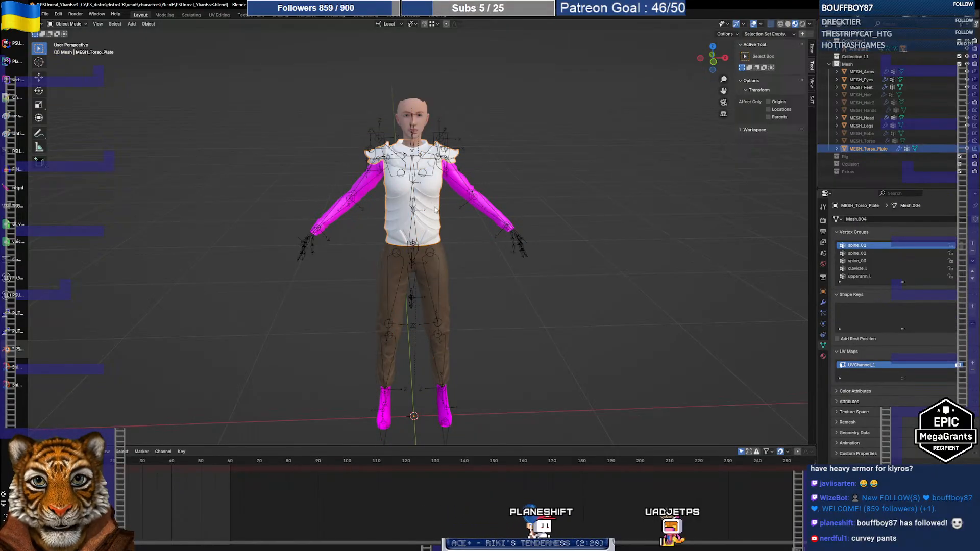
pyautogui.press('h')
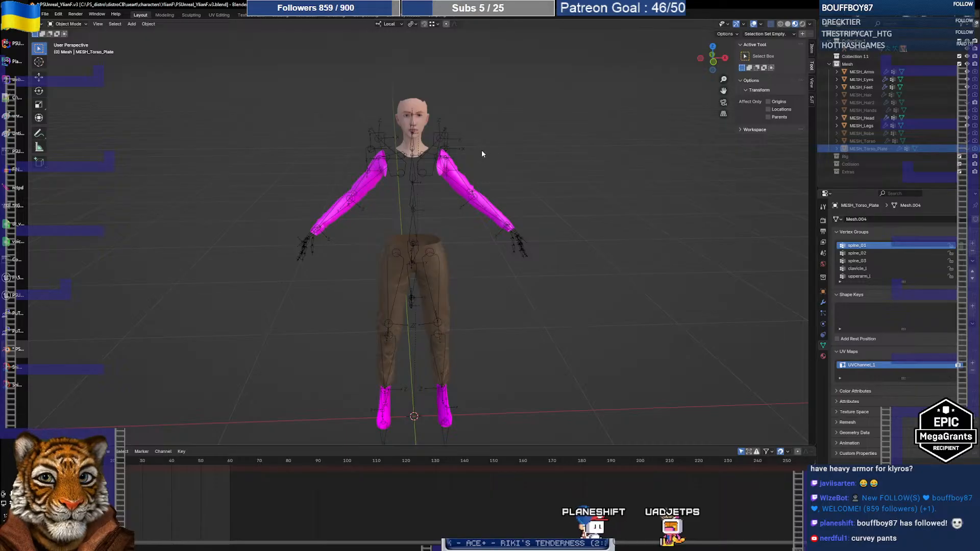
pyautogui.click(966, 141)
# Step: Select MESH_Torso together with the armature and open the FBX export for them
pyautogui.click(469, 200)
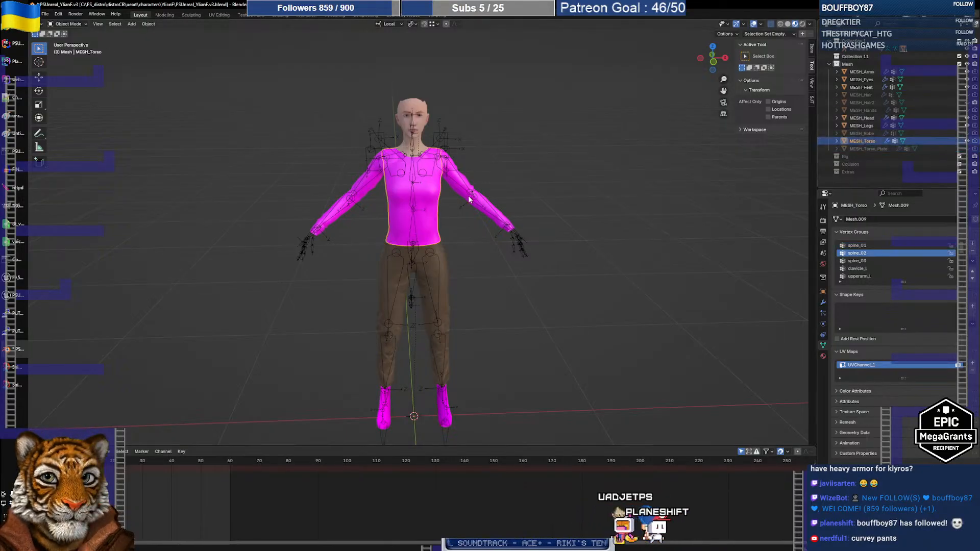
pyautogui.click(414, 200)
pyautogui.keyDown('shift'); pyautogui.click(433, 209); pyautogui.keyUp('shift')
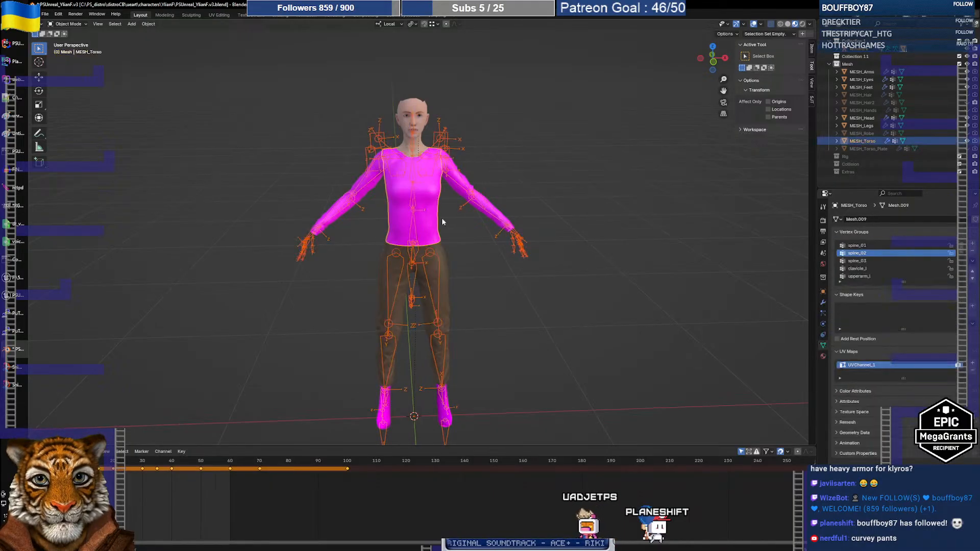
pyautogui.click(47, 14)
pyautogui.moveTo(80, 130)
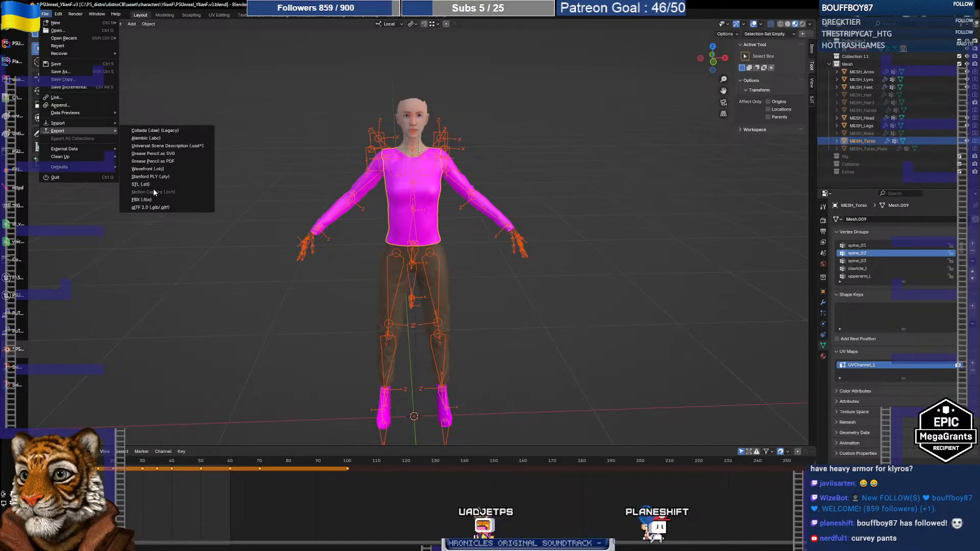
pyautogui.click(142, 200)
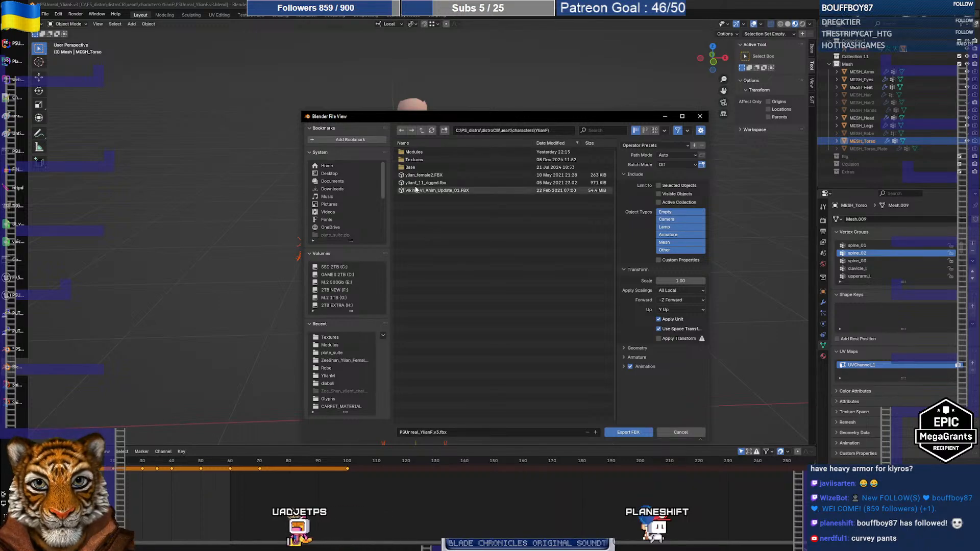
# Step: Export only the selected objects over YlianF_torso.FBX in the YlianF Modules folder, with smoothing set to Edge
pyautogui.click(418, 152)
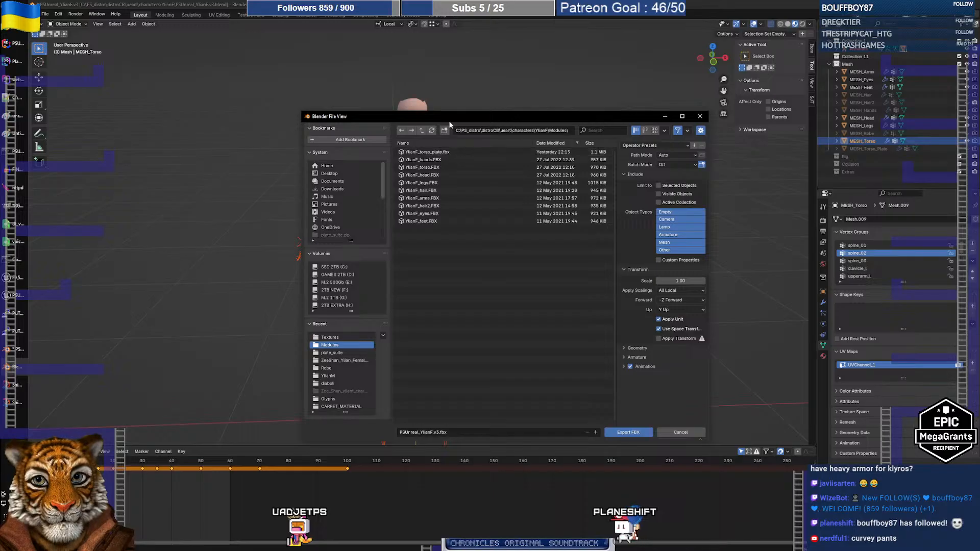
pyautogui.moveTo(440, 116); pyautogui.dragTo(459, 120)
pyautogui.click(485, 173)
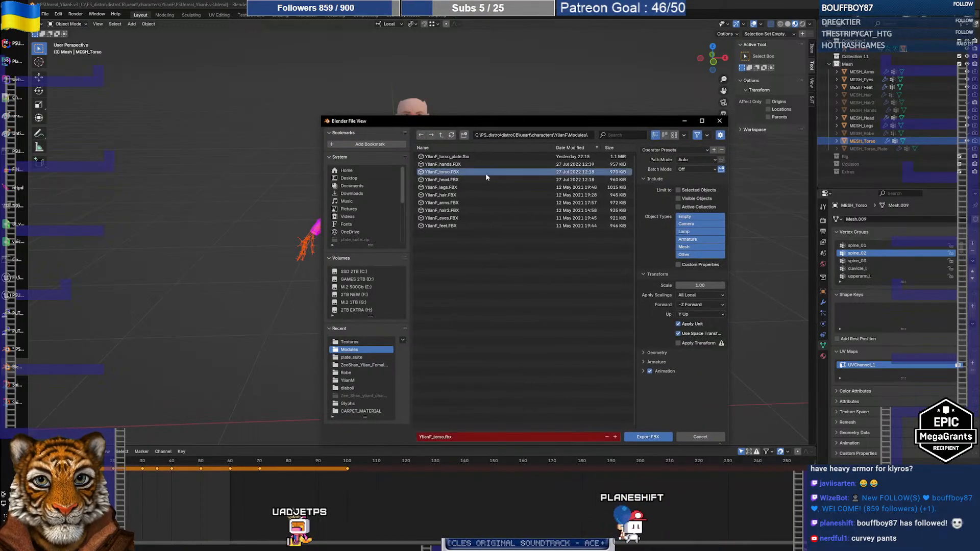
pyautogui.click(656, 352)
pyautogui.click(686, 364)
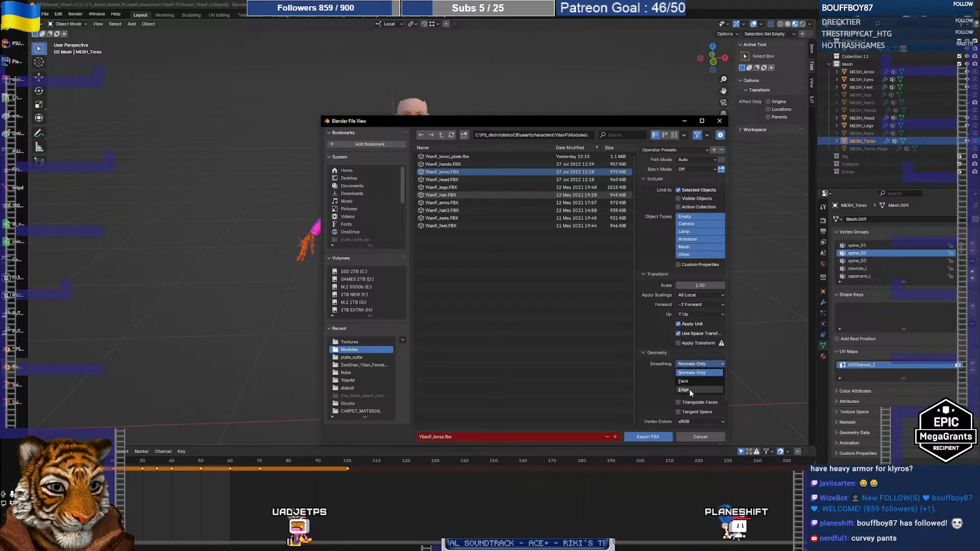
pyautogui.click(644, 353)
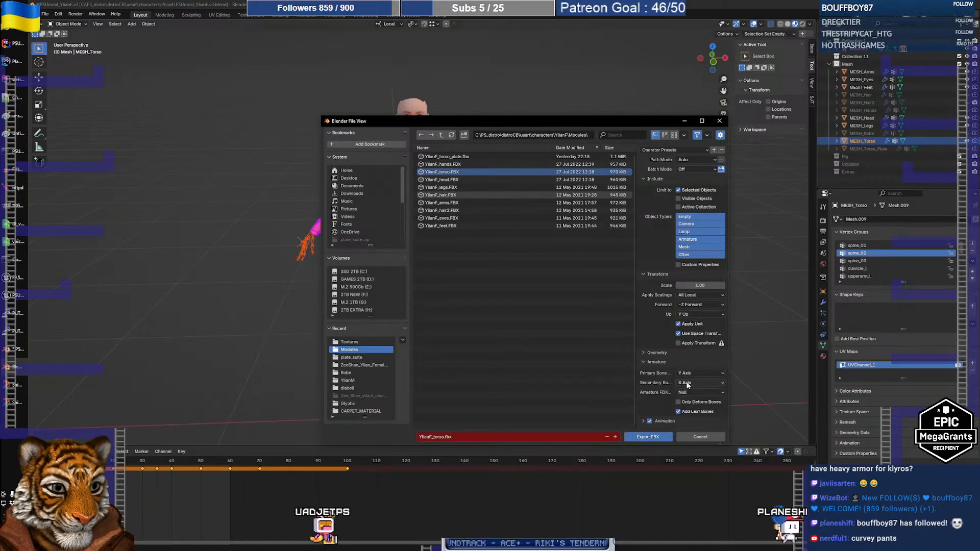
pyautogui.click(648, 436)
# Step: Hide MESH_Torso and select MESH_Arms together with the armature
pyautogui.click(504, 169)
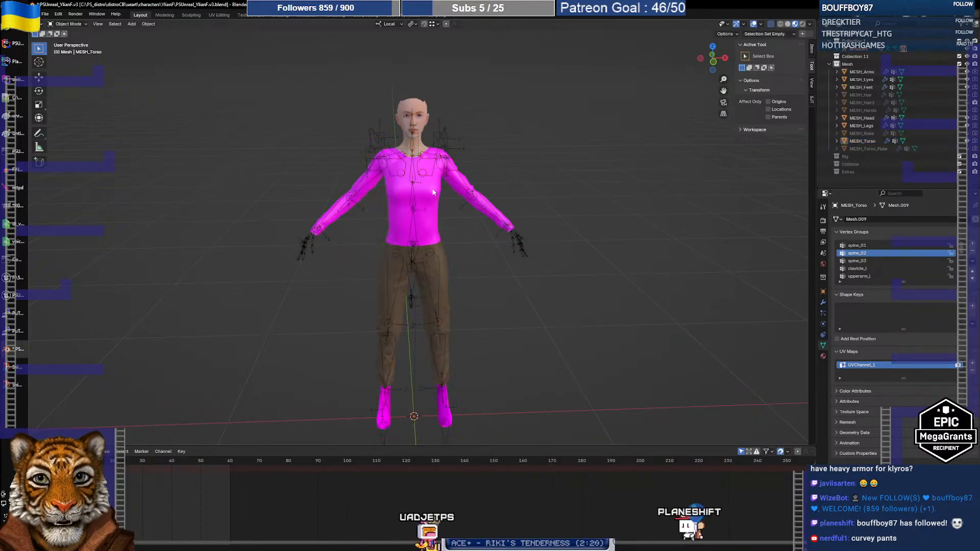
pyautogui.click(428, 194)
pyautogui.press('h')
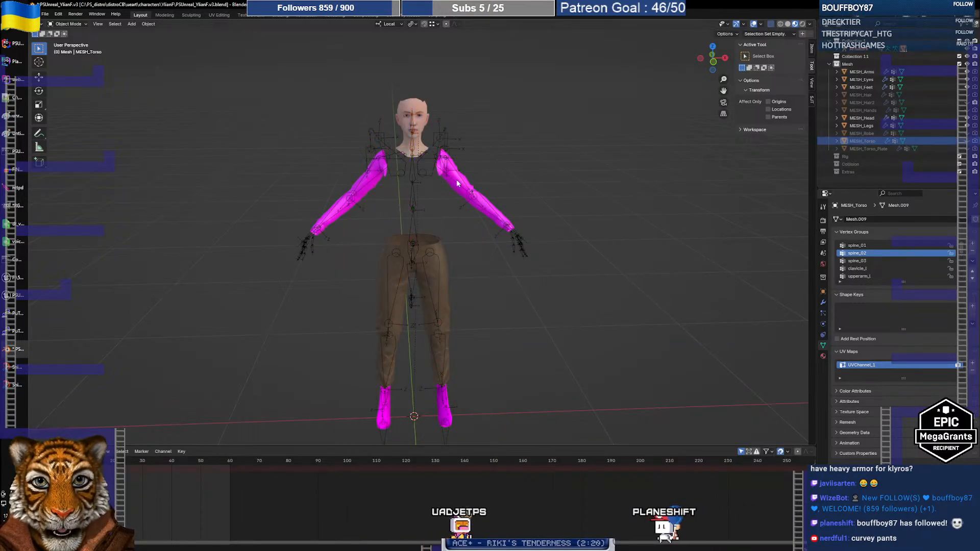
pyautogui.click(457, 192)
pyautogui.keyDown('shift'); pyautogui.click(464, 182); pyautogui.keyUp('shift')
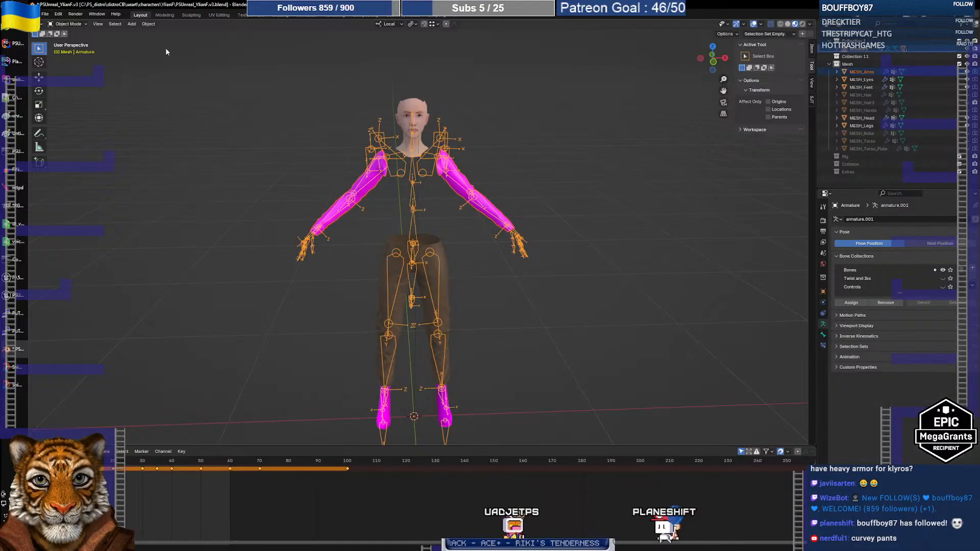
# Step: Export the selected arms and armature as FBX over YlianF_arms.FBX in the Modules folder
pyautogui.click(45, 14)
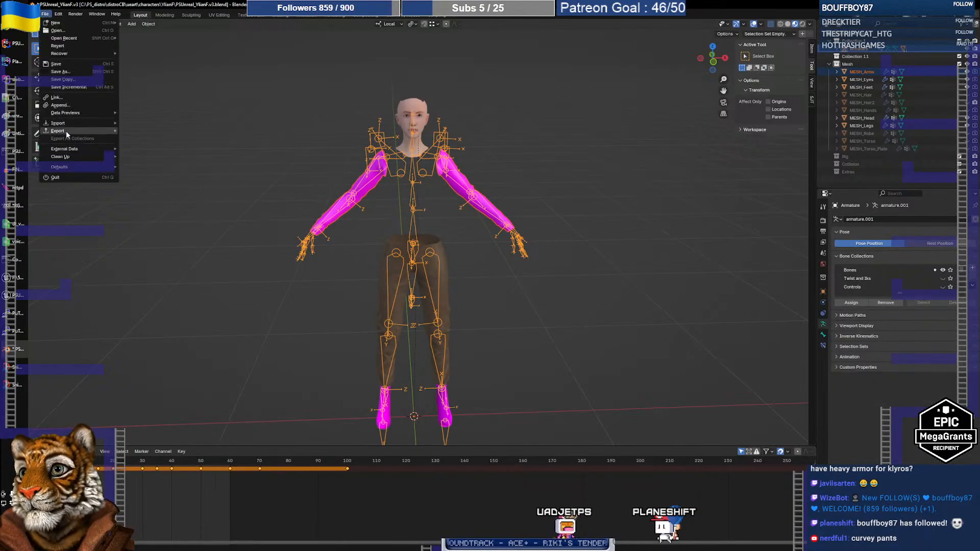
pyautogui.moveTo(65, 131)
pyautogui.click(152, 200)
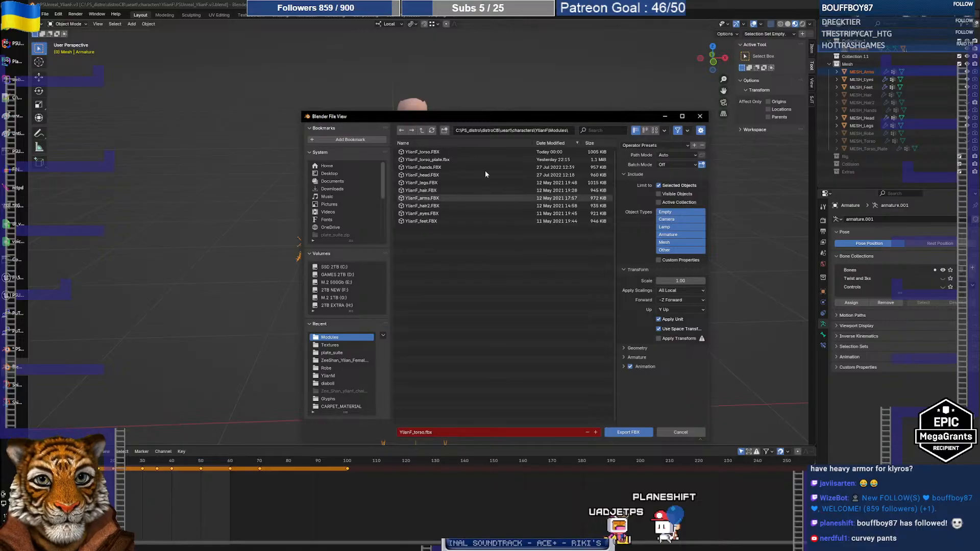
pyautogui.click(427, 199)
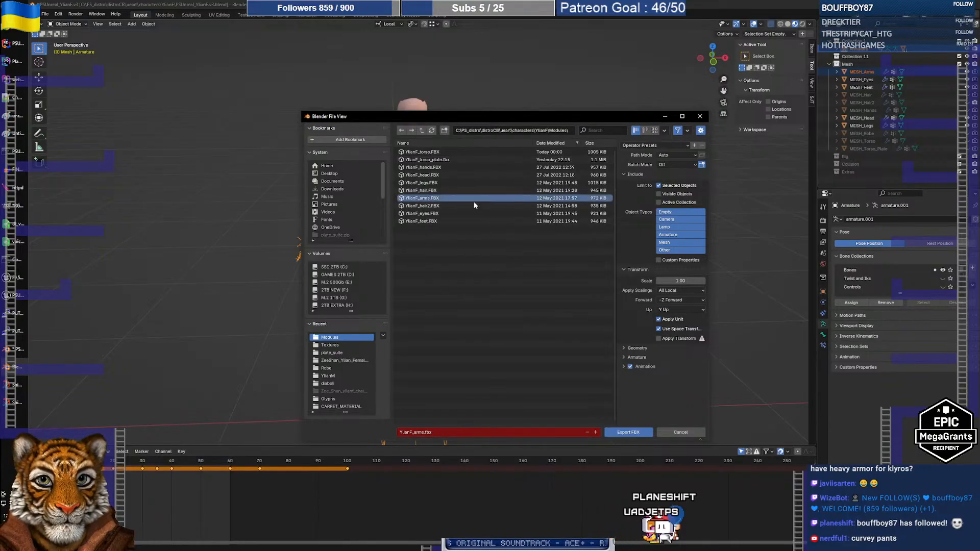
pyautogui.click(631, 432)
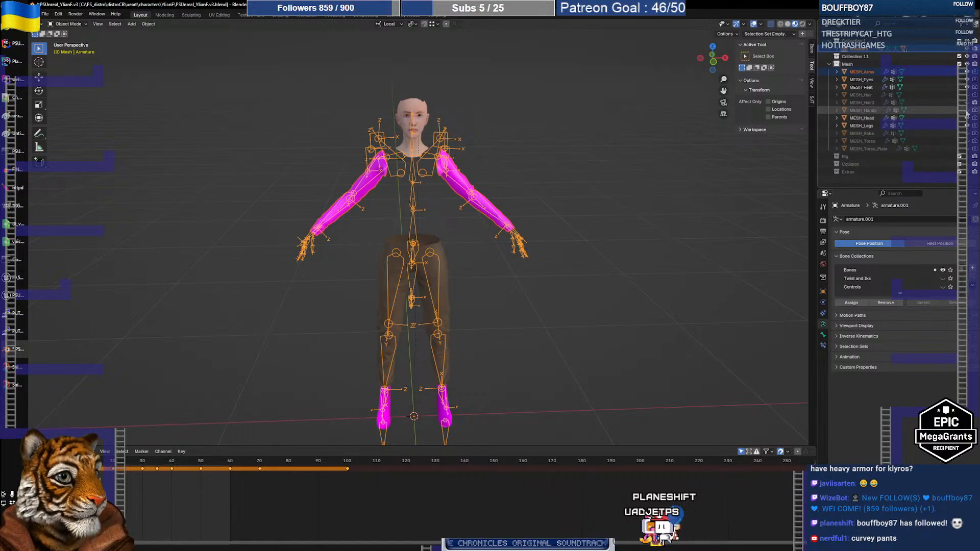
# Step: Hide MESH_Arms, show MESH_Hands, and select the hands together with the armature
pyautogui.click(499, 213)
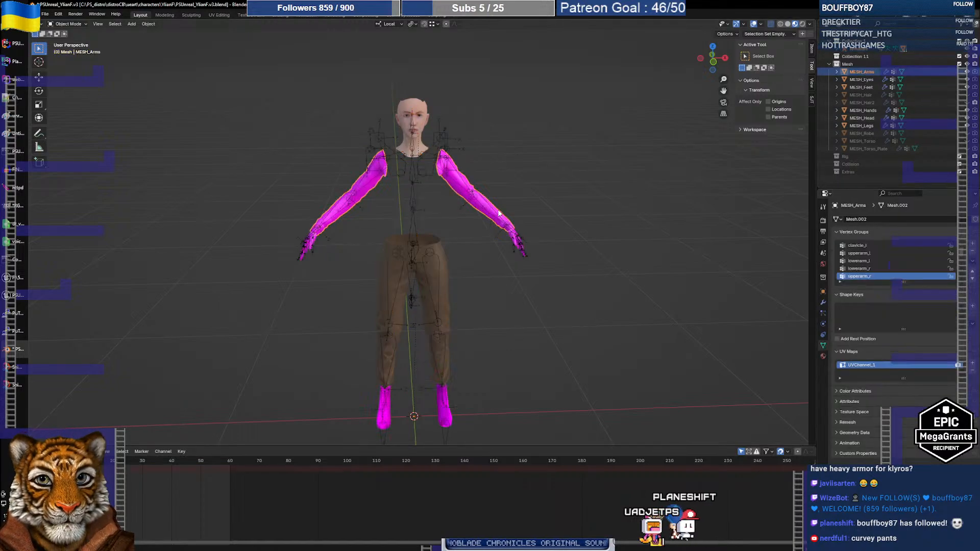
pyautogui.press('h')
pyautogui.click(509, 236)
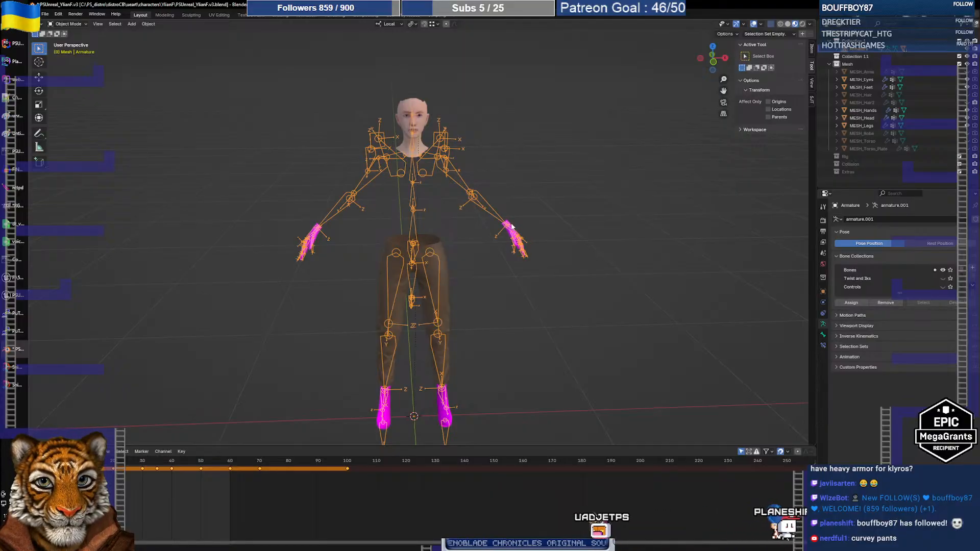
pyautogui.click(501, 221)
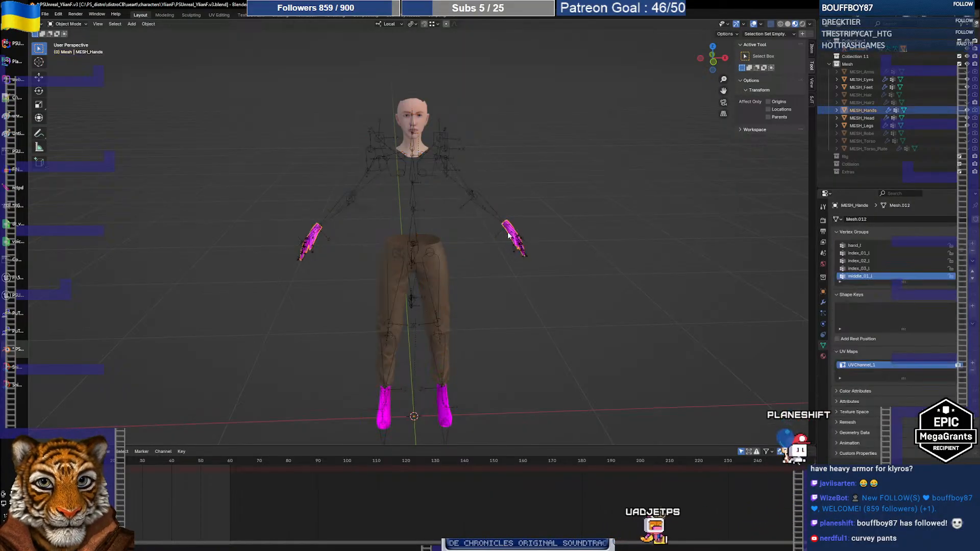
pyautogui.click(499, 220)
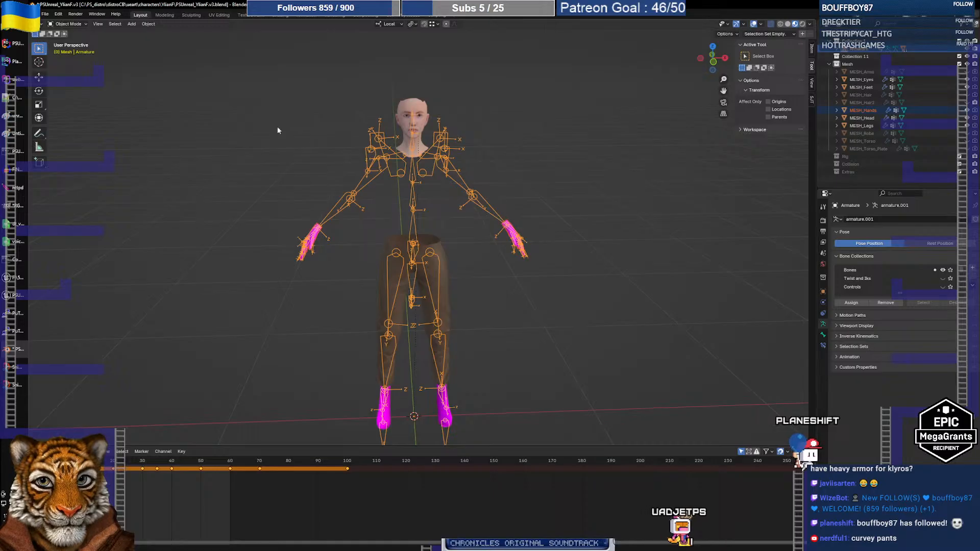
# Step: Export the selected hands and armature as FBX over YlianF_hands.FBX in the Modules folder
pyautogui.click(45, 14)
pyautogui.moveTo(57, 130)
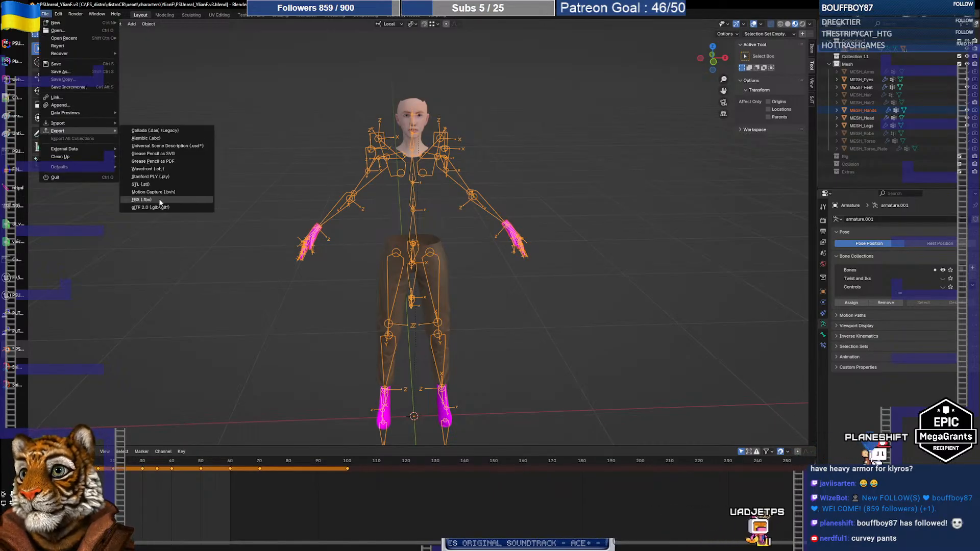
pyautogui.click(168, 193)
pyautogui.click(449, 174)
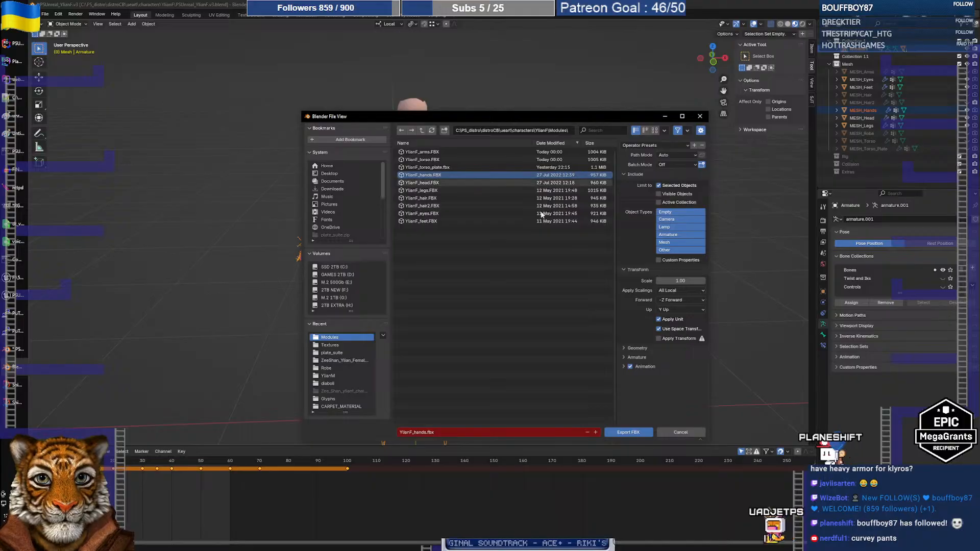
pyautogui.click(620, 430)
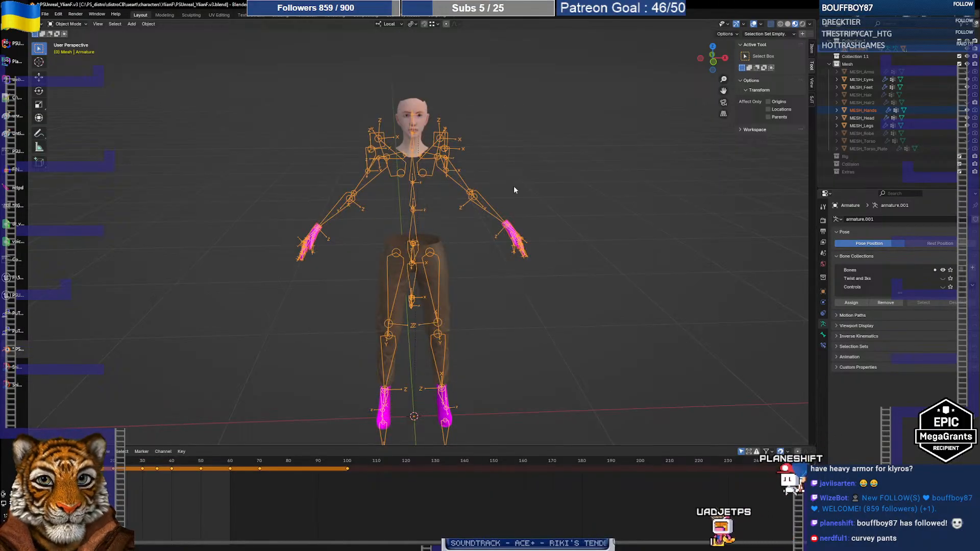
# Step: Hide MESH_Hands and select MESH_Legs together with the armature
pyautogui.click(517, 228)
pyautogui.click(509, 234)
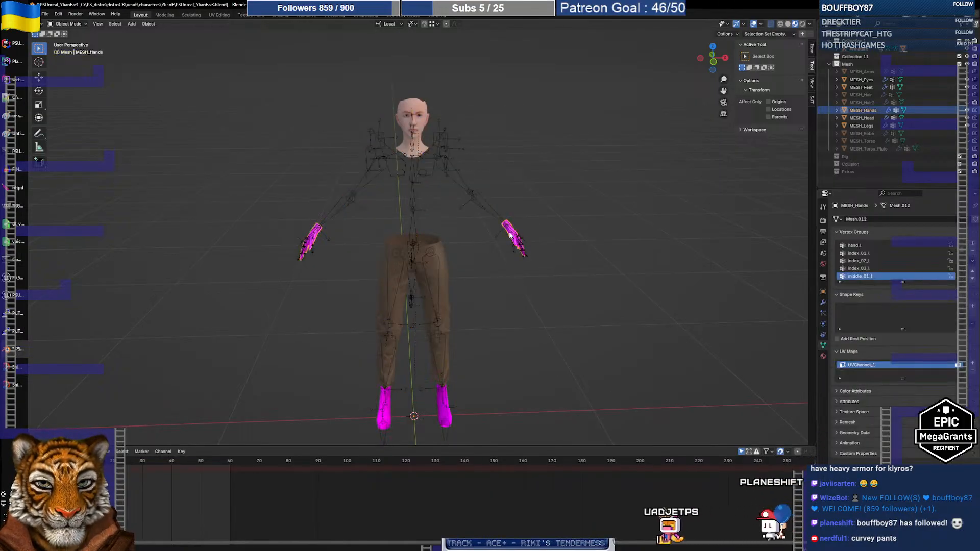
pyautogui.click(439, 256)
pyautogui.keyDown('shift'); pyautogui.click(437, 259); pyautogui.keyUp('shift')
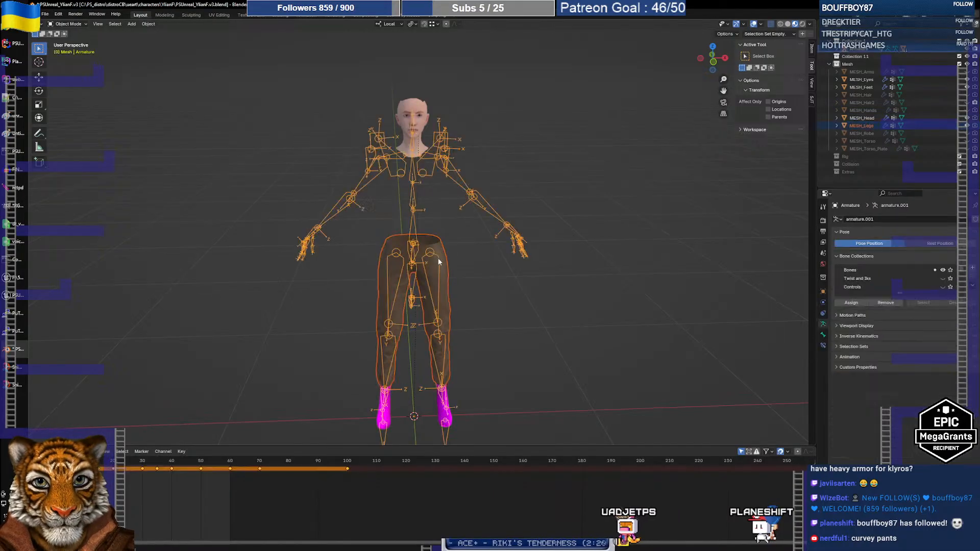
# Step: Export the selected legs and armature as FBX over YlianF_legs.FBX in the Modules folder
pyautogui.click(46, 15)
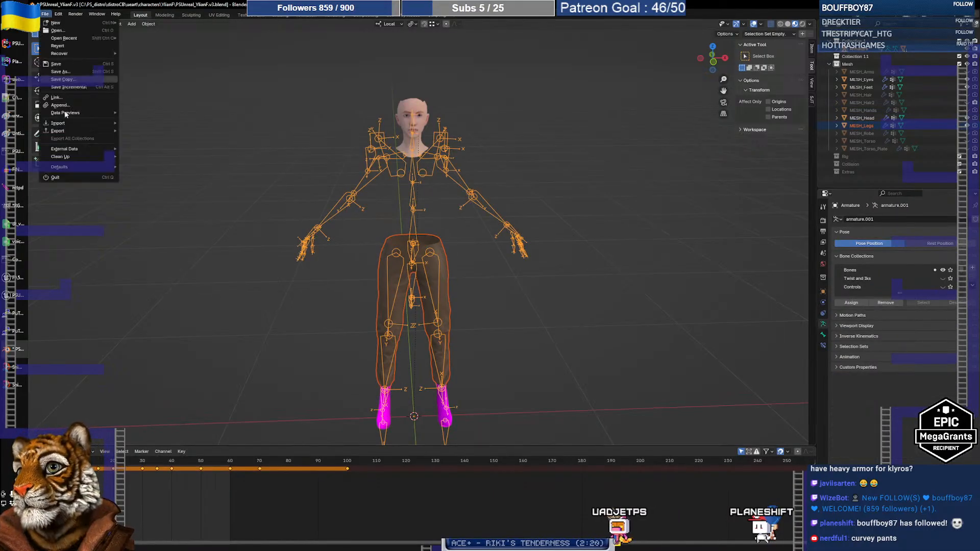
pyautogui.moveTo(68, 132)
pyautogui.click(163, 200)
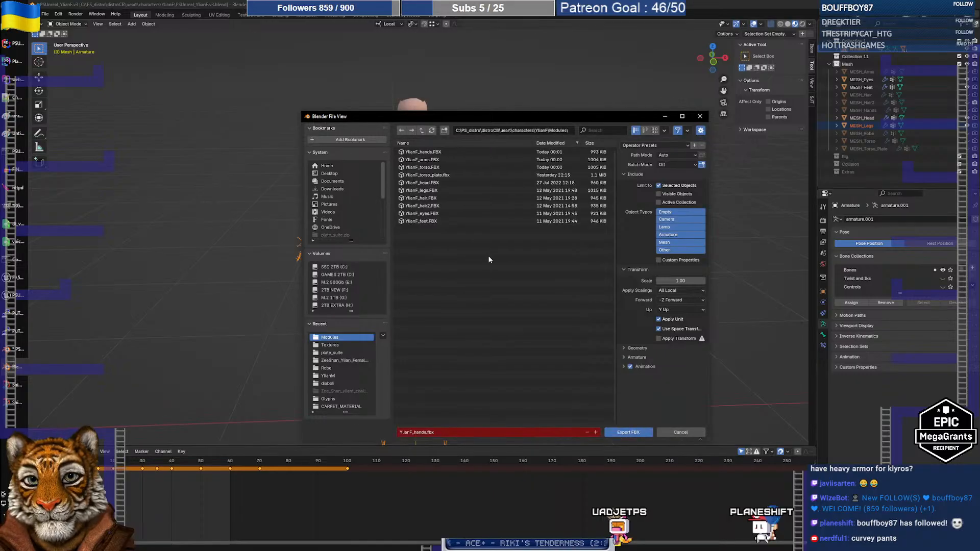
pyautogui.click(428, 191)
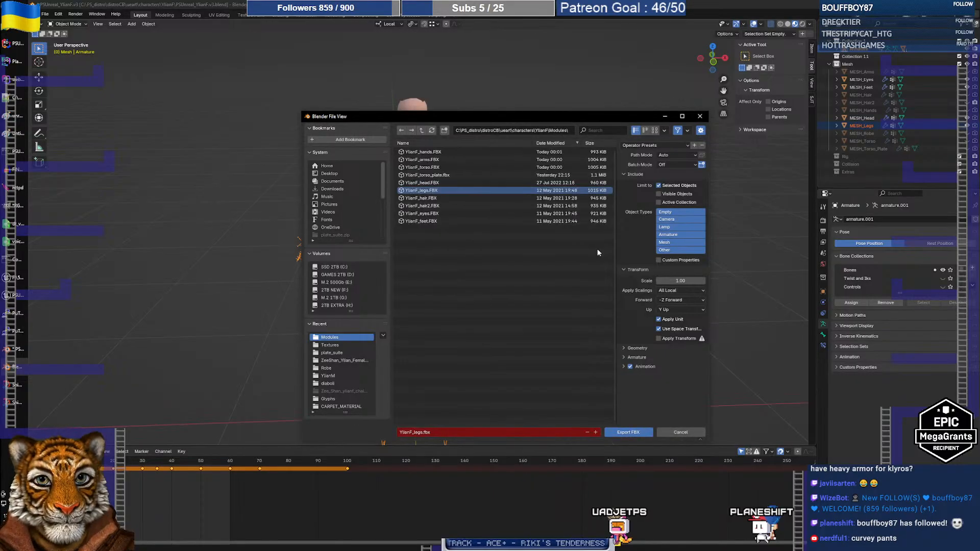
pyautogui.click(625, 432)
pyautogui.click(487, 317)
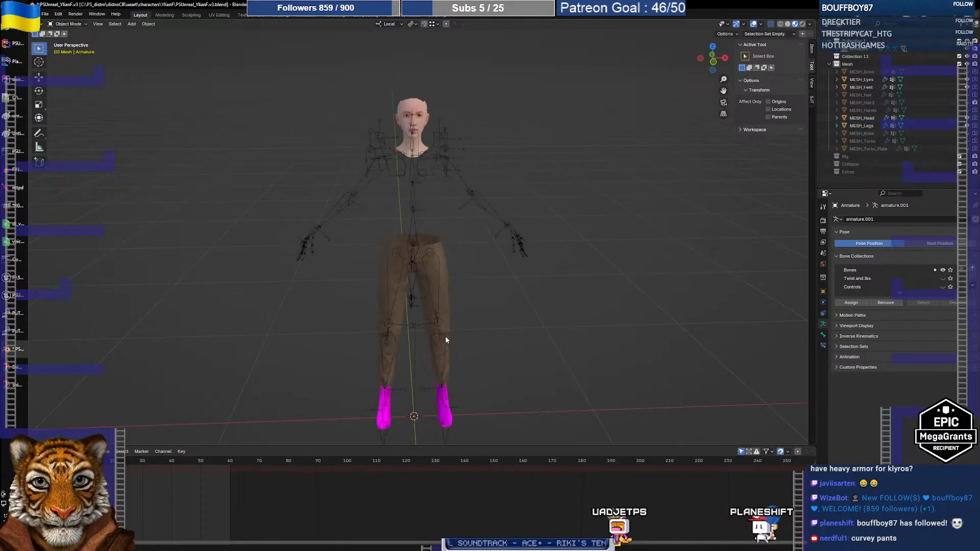
# Step: Hide MESH_Legs and select MESH_Feet together with the armature
pyautogui.click(445, 308)
pyautogui.press('h')
pyautogui.click(440, 295)
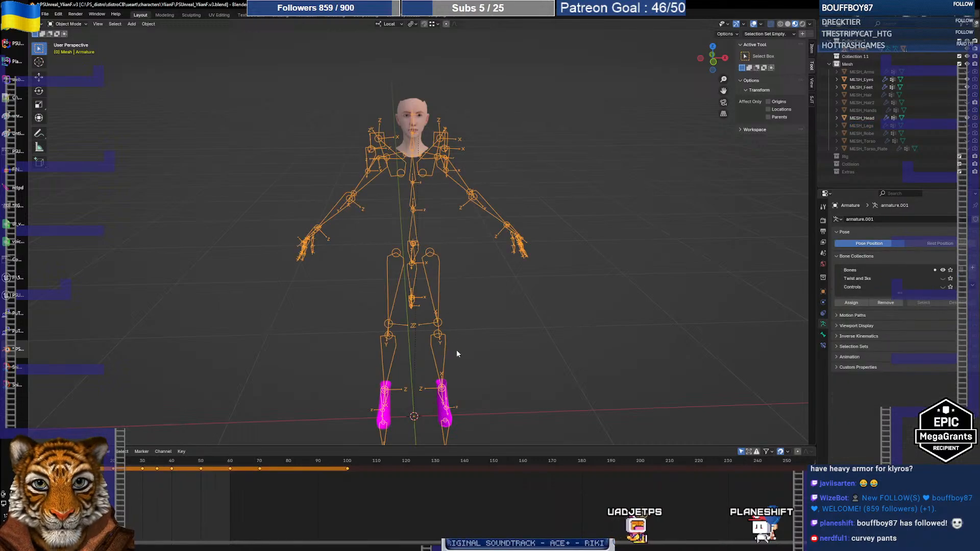
pyautogui.keyDown('shift'); pyautogui.click(442, 412); pyautogui.keyUp('shift')
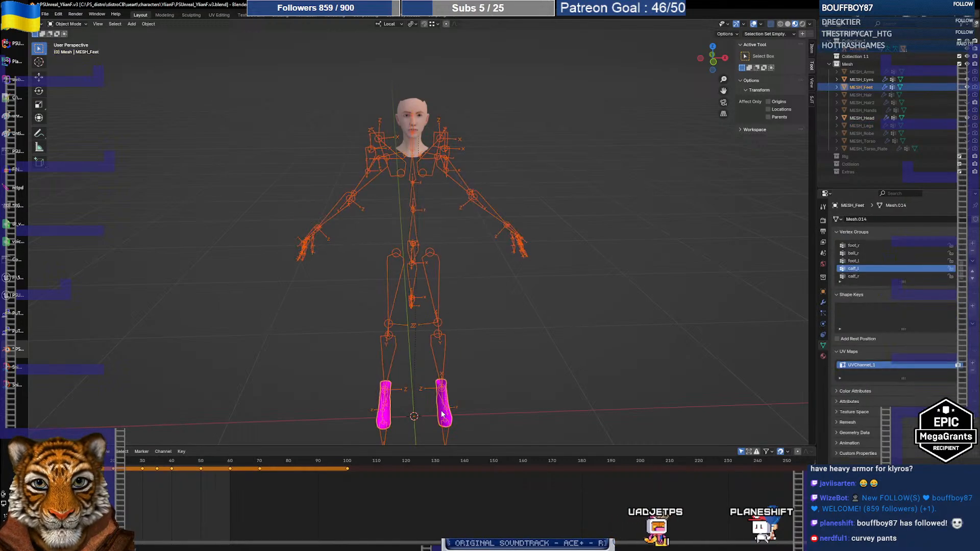
# Step: Export the selected feet and armature as FBX over YlianF_feet.FBX in the Modules folder
pyautogui.click(45, 13)
pyautogui.moveTo(61, 131)
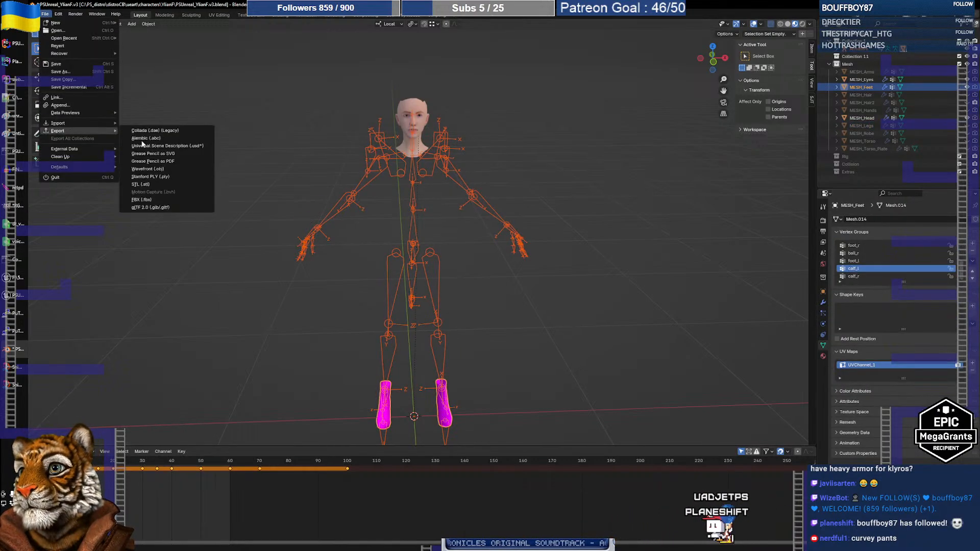
pyautogui.click(152, 199)
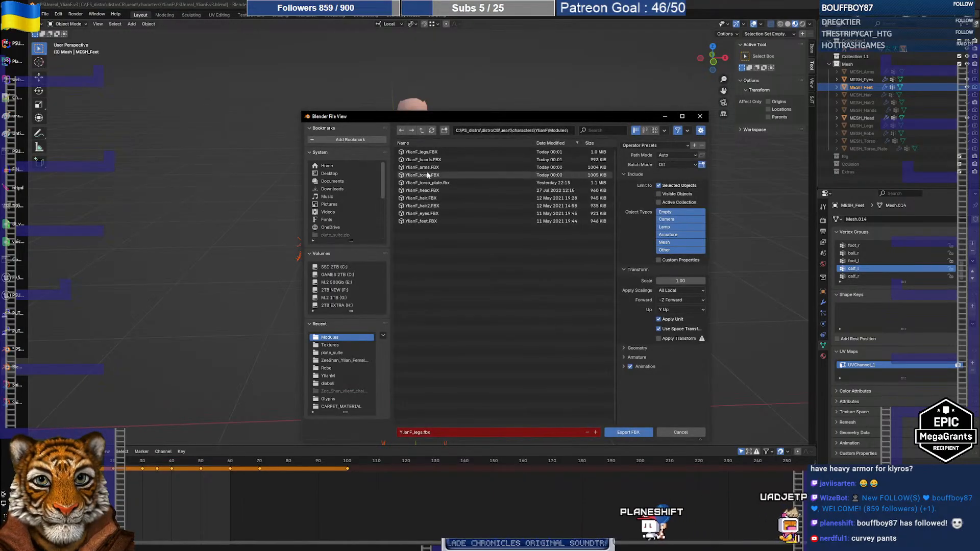
pyautogui.click(424, 221)
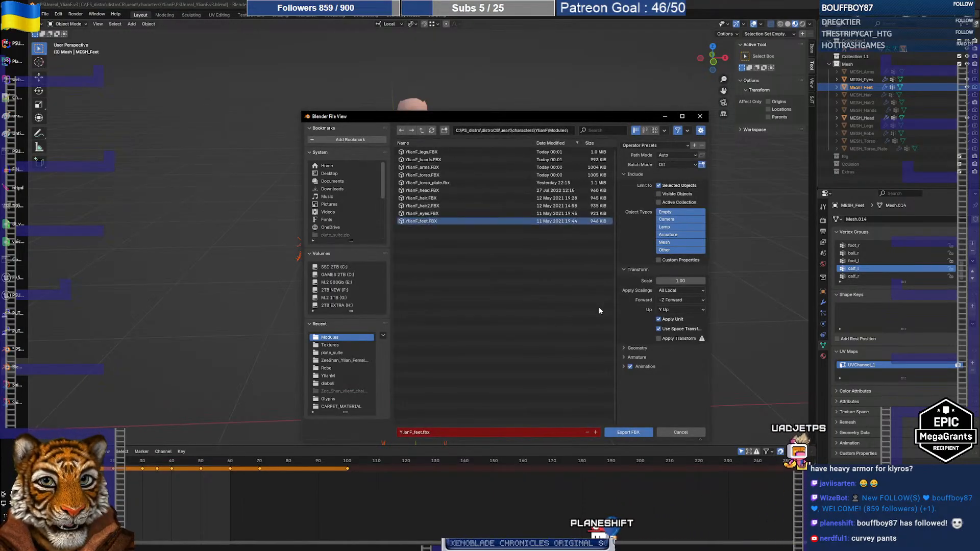
pyautogui.click(626, 432)
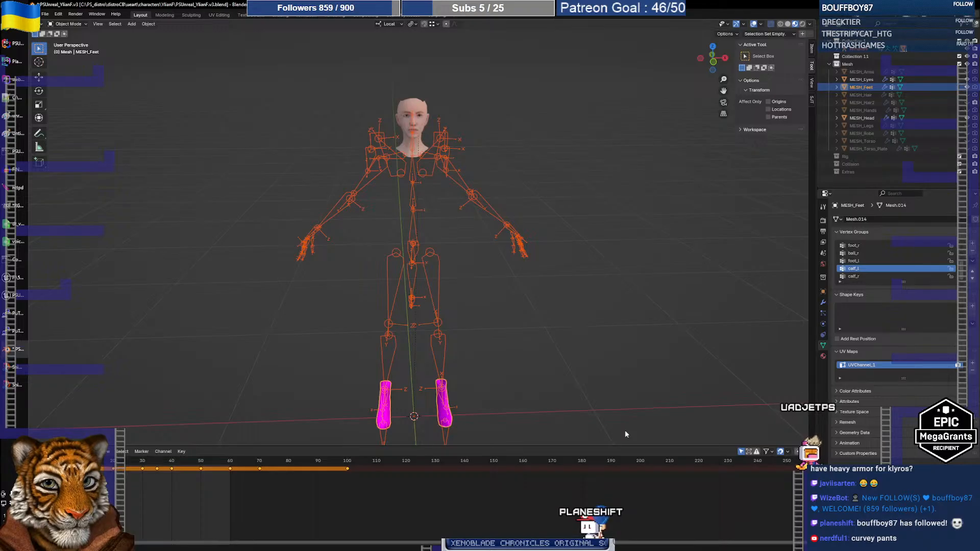
pyautogui.click(485, 286)
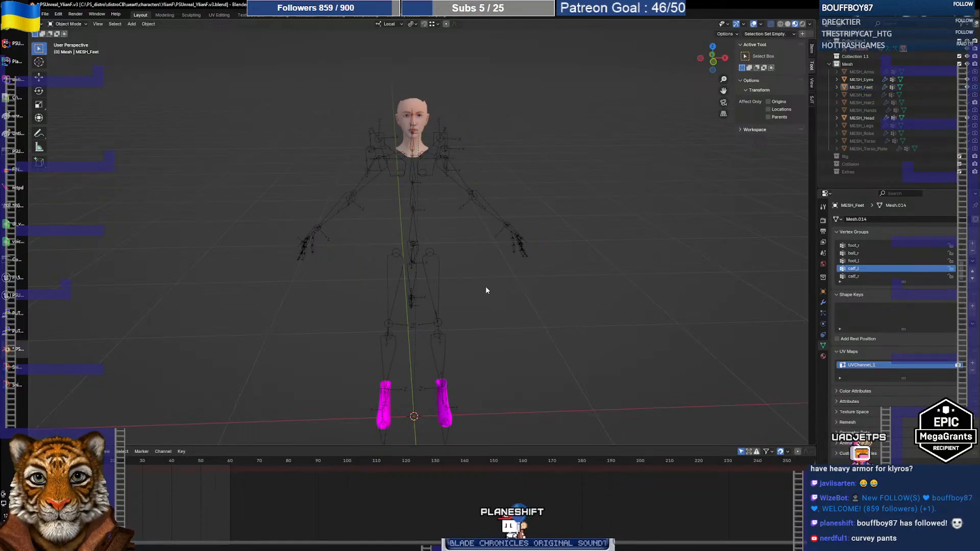
# Step: Show MESH_Torso_Plate with MESH_Torso hidden, and select the torso plate together with the armature
pyautogui.click(967, 141)
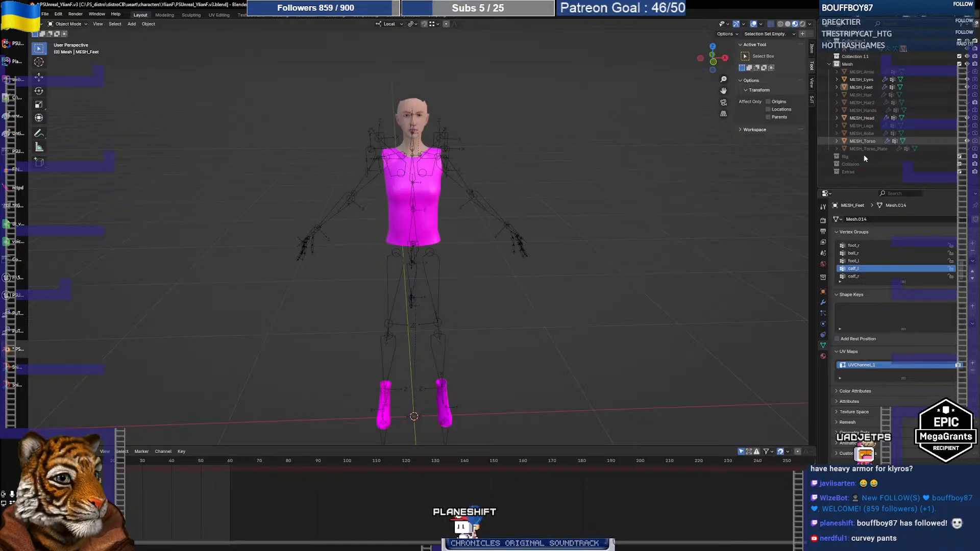
pyautogui.click(967, 142)
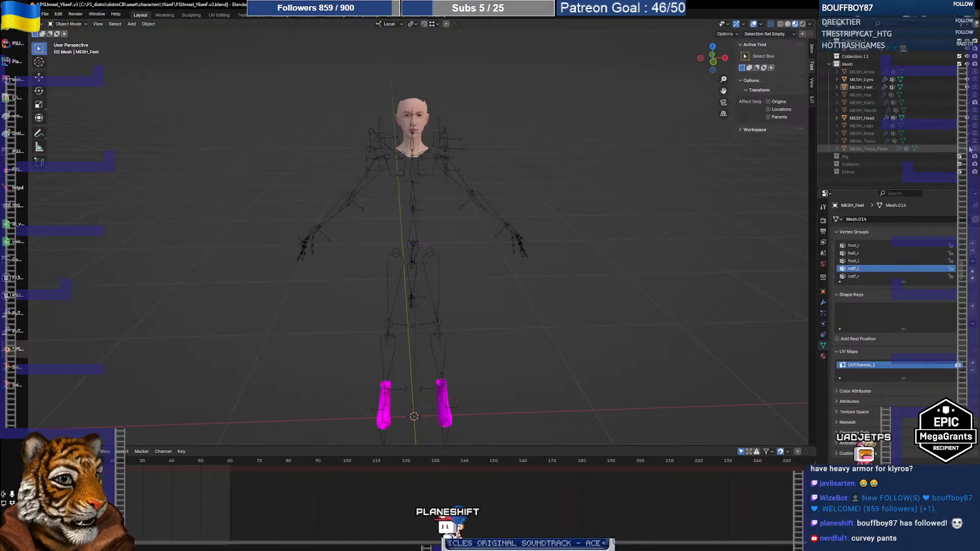
pyautogui.click(966, 149)
pyautogui.click(424, 202)
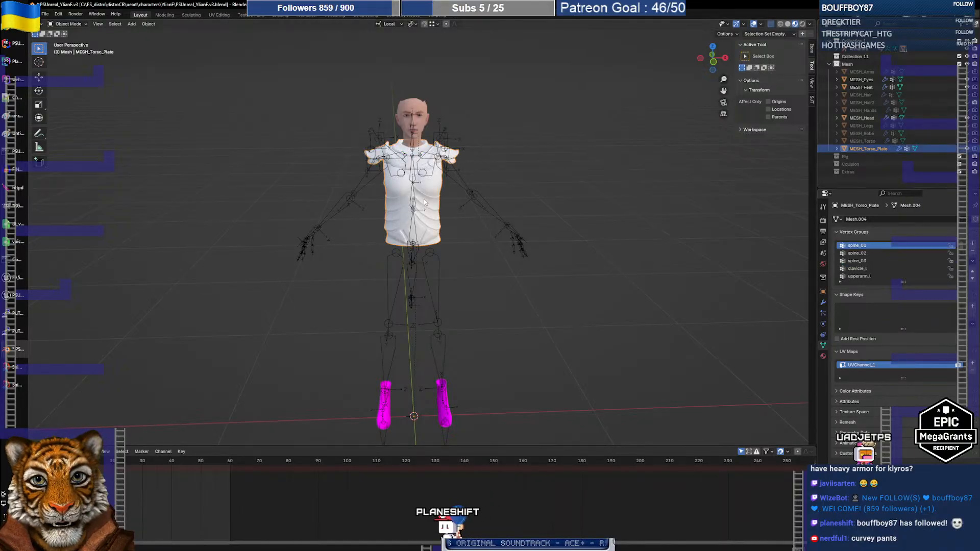
pyautogui.keyDown('shift'); pyautogui.click(463, 188); pyautogui.keyUp('shift')
# Step: Export the selected torso plate and armature as FBX over YlianF_torso_plate.fbx in the Modules folder
pyautogui.click(45, 14)
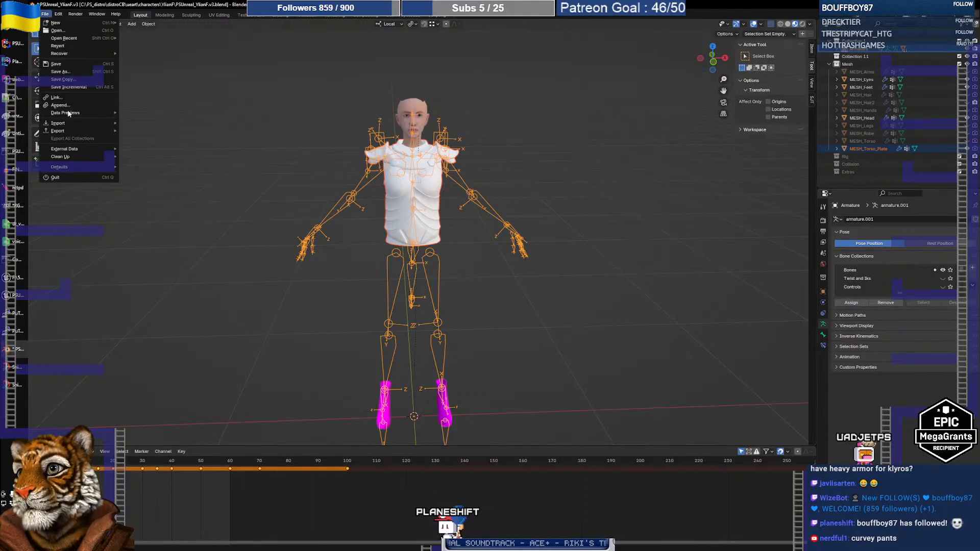
pyautogui.moveTo(70, 130)
pyautogui.click(156, 199)
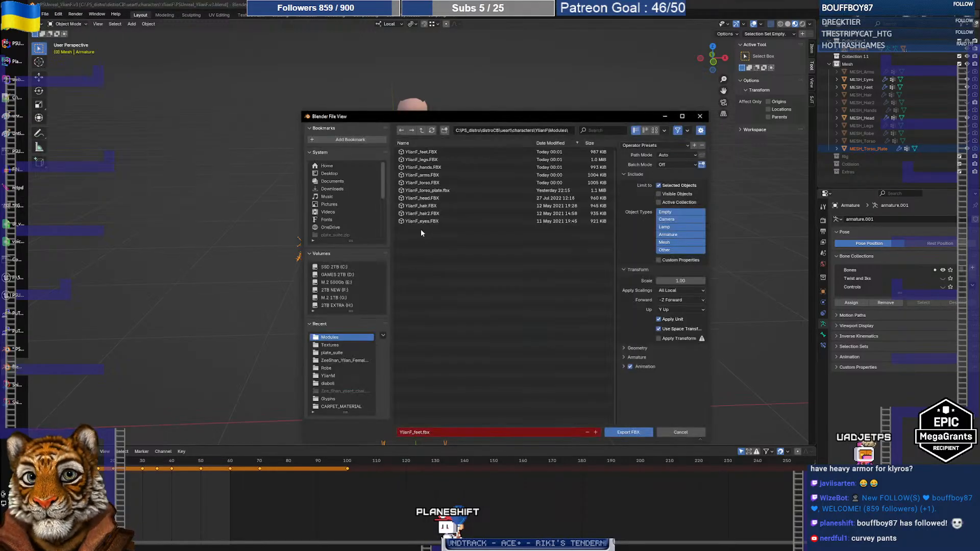
pyautogui.click(443, 190)
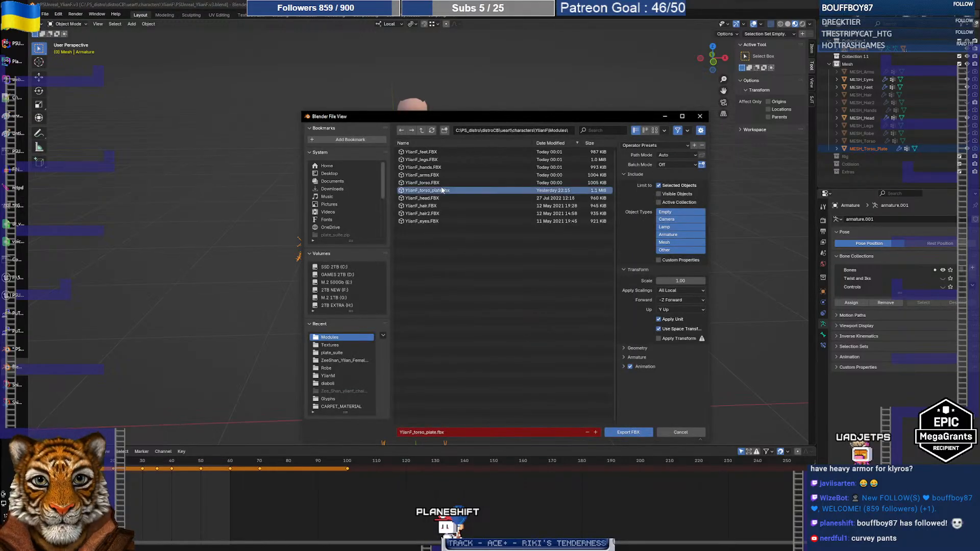
pyautogui.click(629, 432)
# Step: Hide MESH_Torso_Plate and show MESH_Robe on the character
pyautogui.click(439, 224)
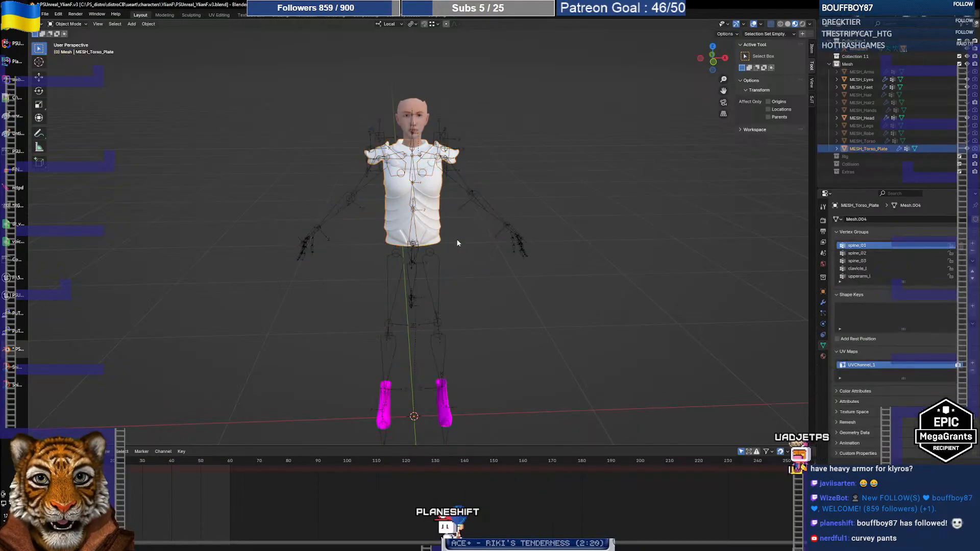
pyautogui.press('h')
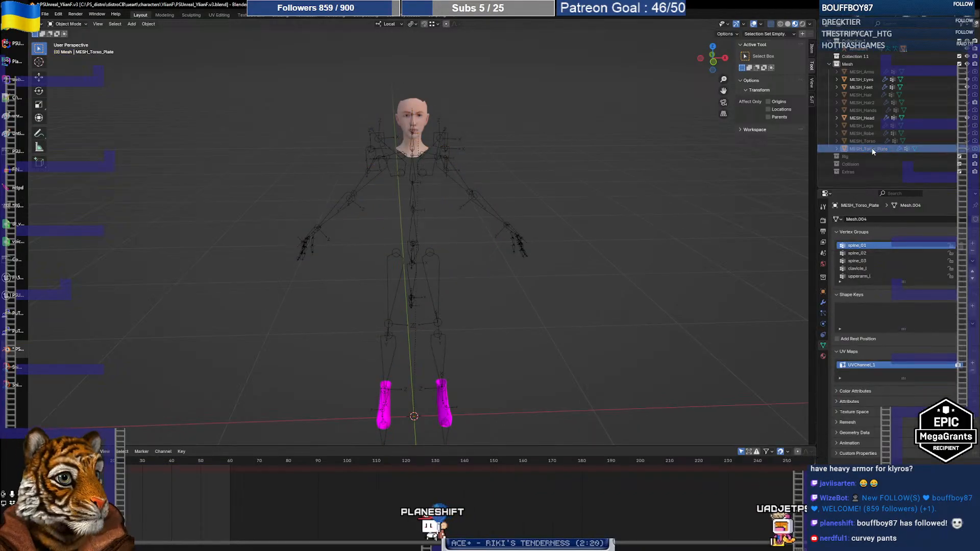
pyautogui.click(875, 133)
pyautogui.click(966, 133)
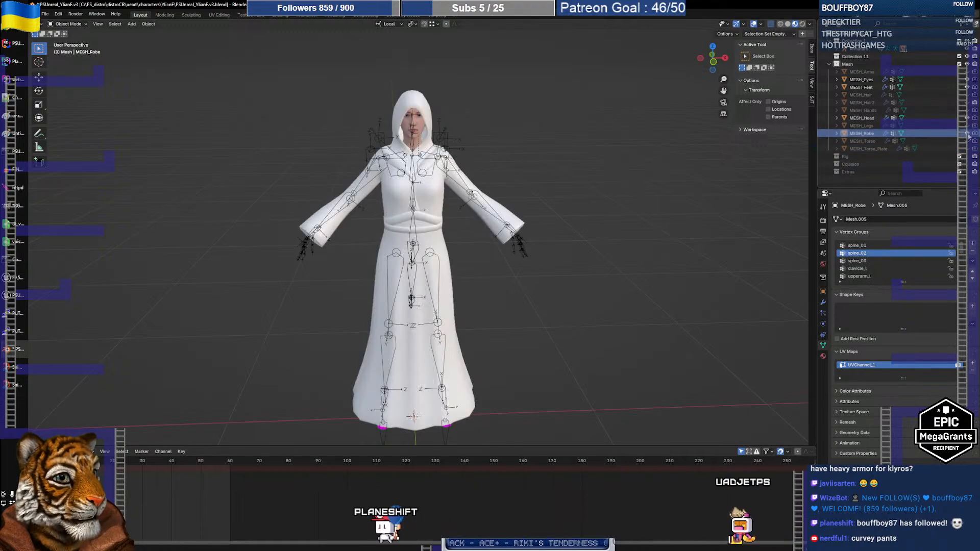
pyautogui.moveTo(358, 233); pyautogui.dragTo(401, 236, button='middle')
pyautogui.scroll(2, 410, 242)
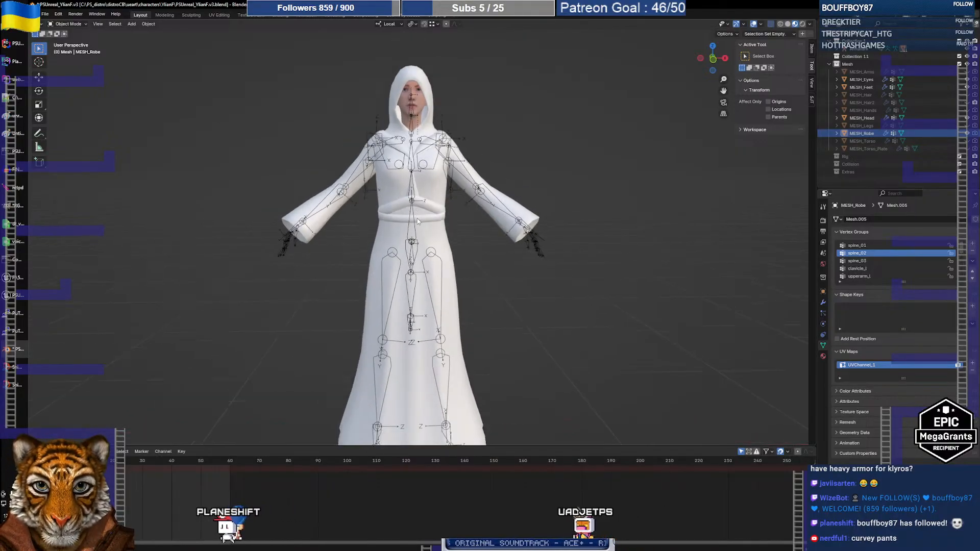
pyautogui.scroll(1, 434, 232)
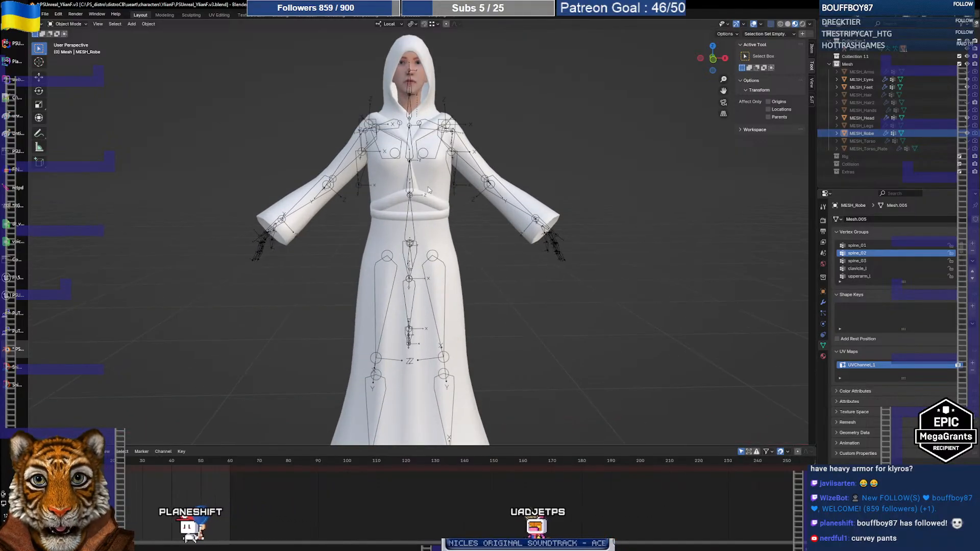
# Step: Clear the parent of MESH_Robe and remove its Armature modifier
pyautogui.click(449, 219)
pyautogui.moveTo(449, 218); pyautogui.dragTo(431, 276, button='middle')
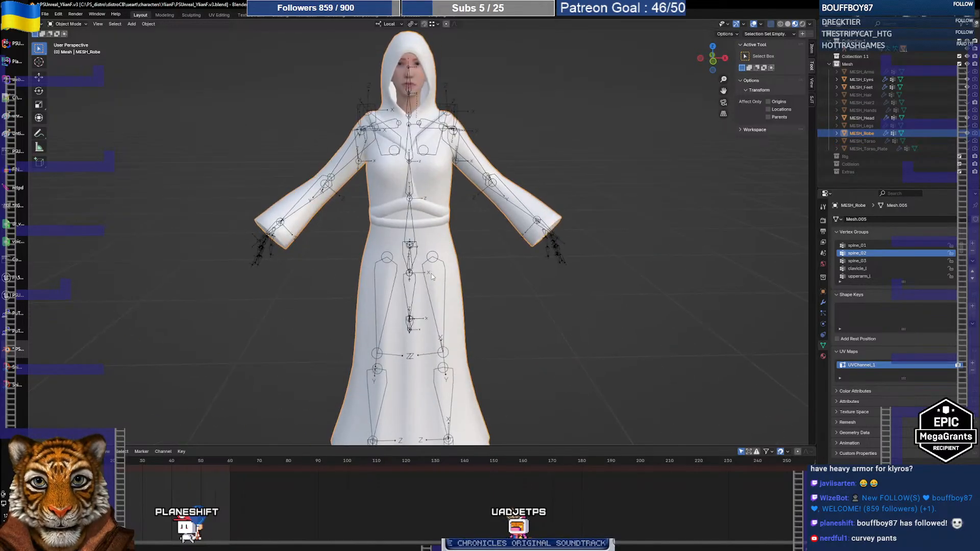
pyautogui.click(411, 186)
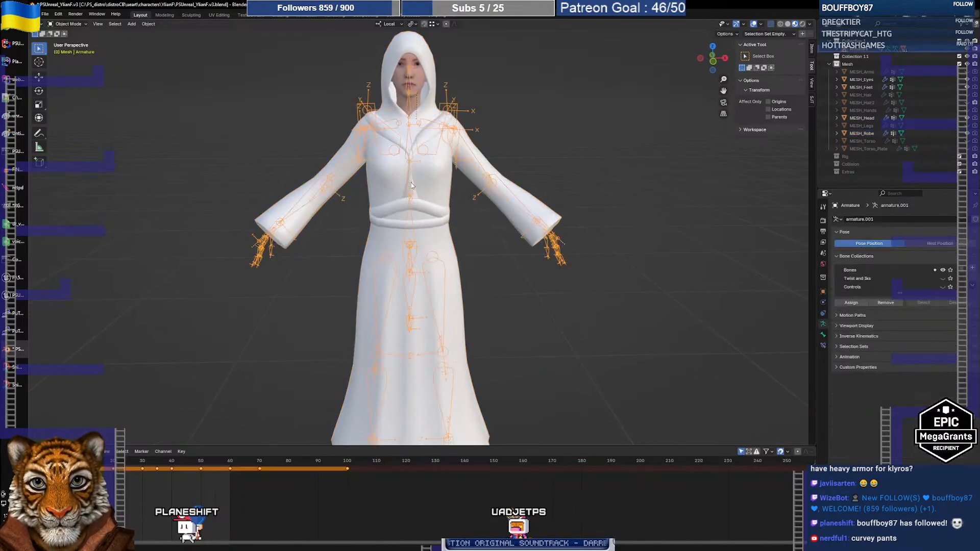
pyautogui.click(428, 185)
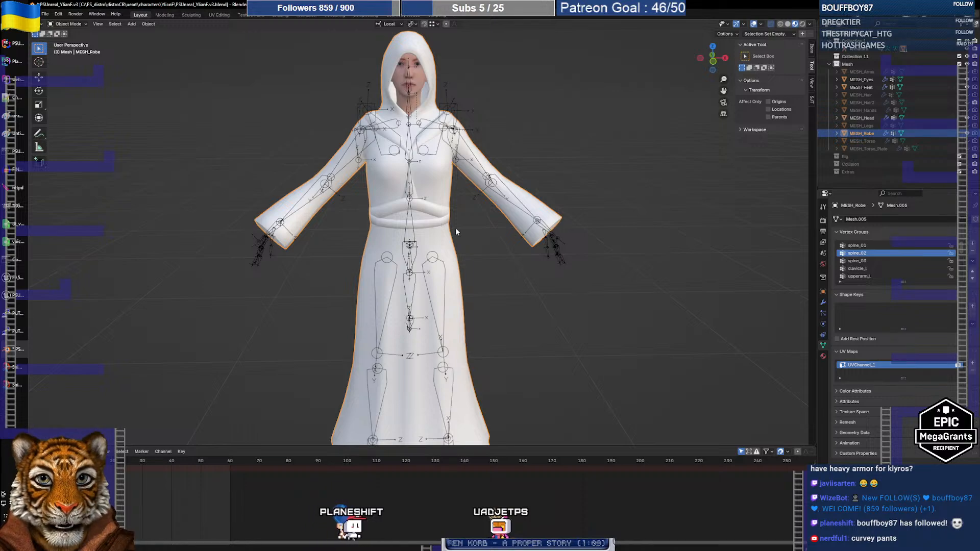
pyautogui.click(823, 302)
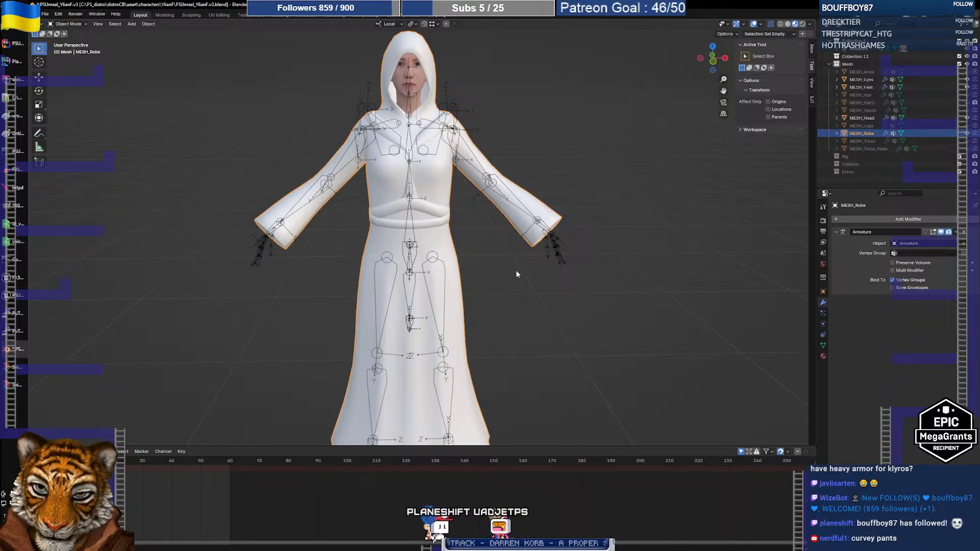
pyautogui.hotkey('alt', 'p')
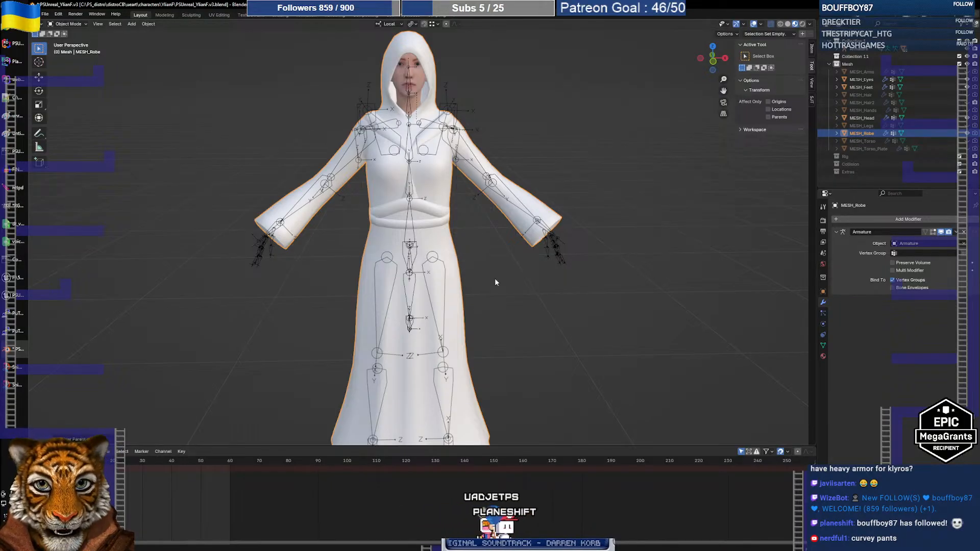
pyautogui.click(963, 232)
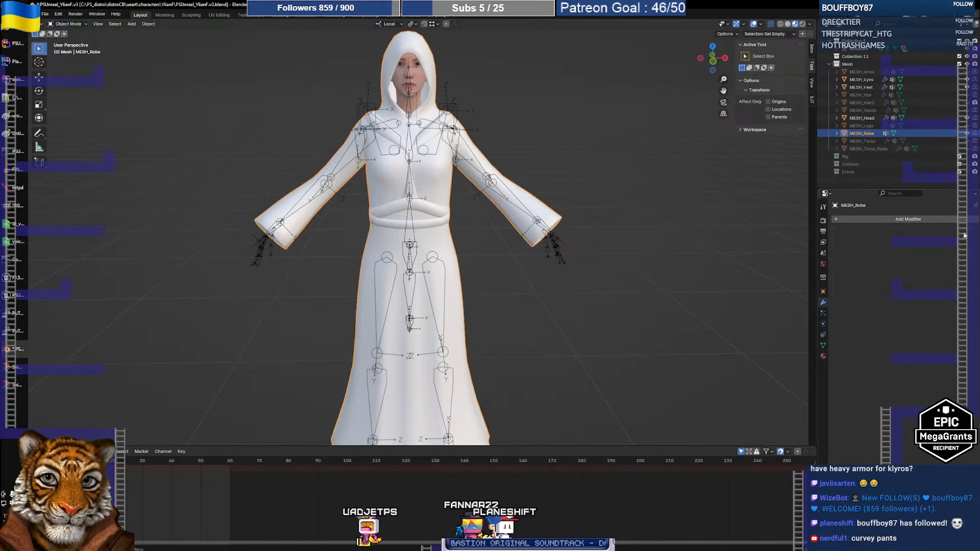
# Step: Clear the parent of the robe and armature keeping transformation, and parent the robe to the armature with automatic weights
pyautogui.click(484, 278)
pyautogui.click(414, 219)
pyautogui.click(428, 216)
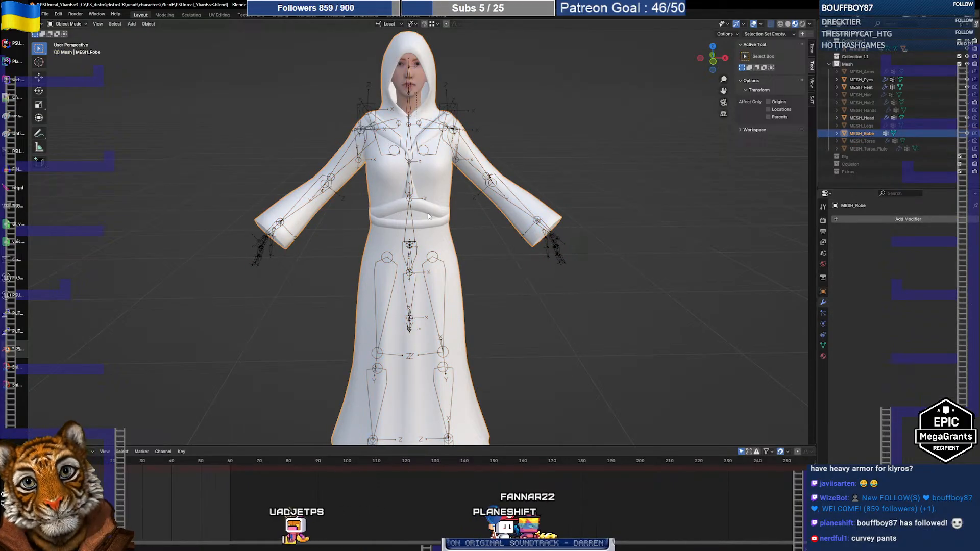
pyautogui.keyDown('shift'); pyautogui.click(413, 223); pyautogui.keyUp('shift')
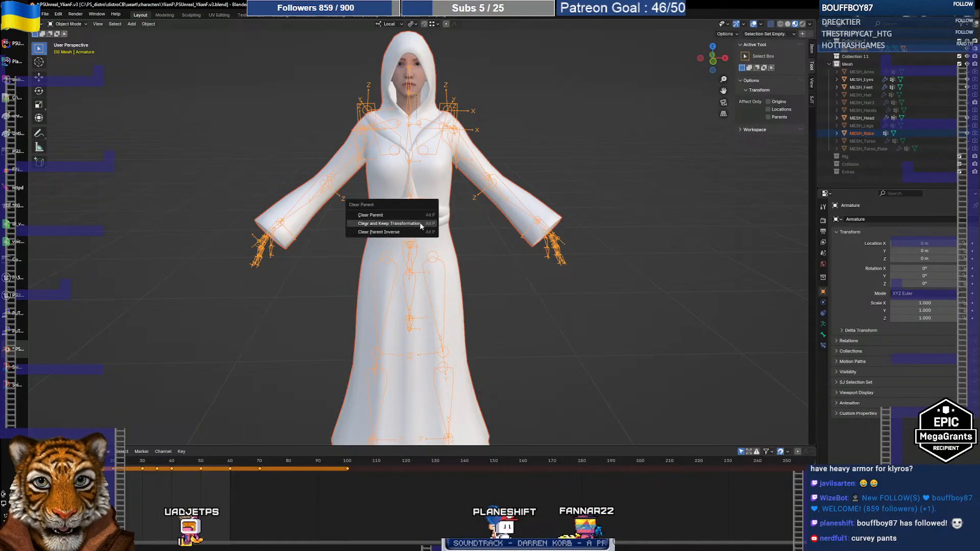
pyautogui.click(419, 223)
pyautogui.hotkey('ctrl', 'p')
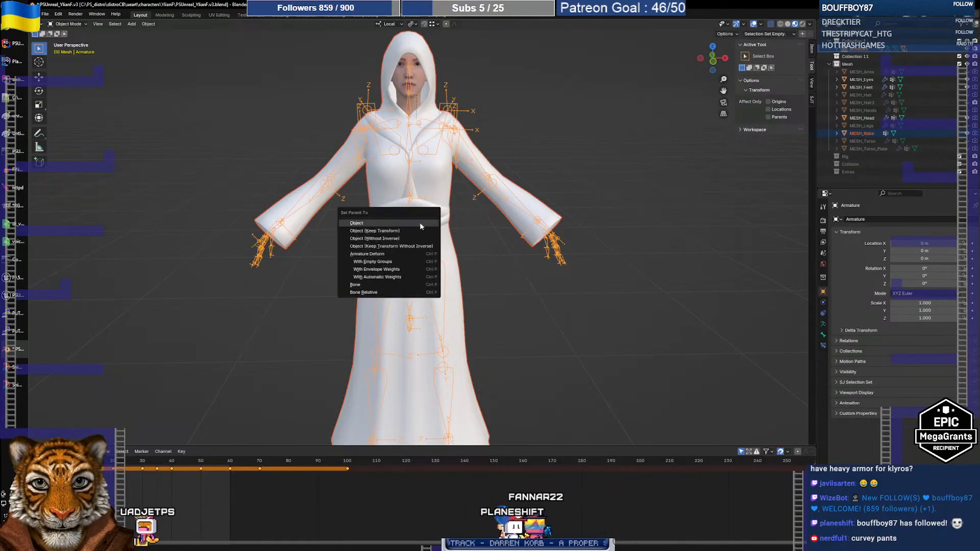
pyautogui.click(398, 276)
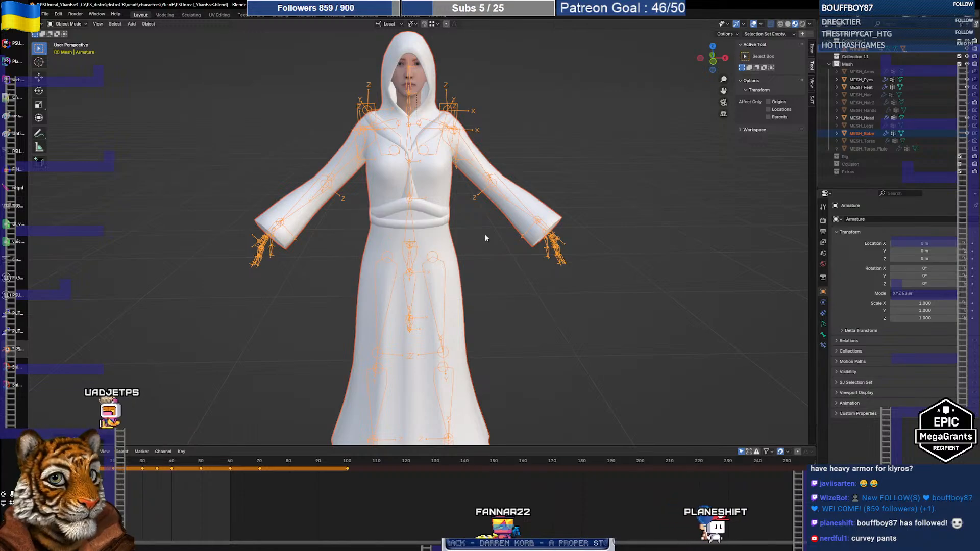
# Step: Select MESH_Robe and move the animation to frame 15 to check how the robe deforms with the legs
pyautogui.click(489, 238)
pyautogui.click(435, 202)
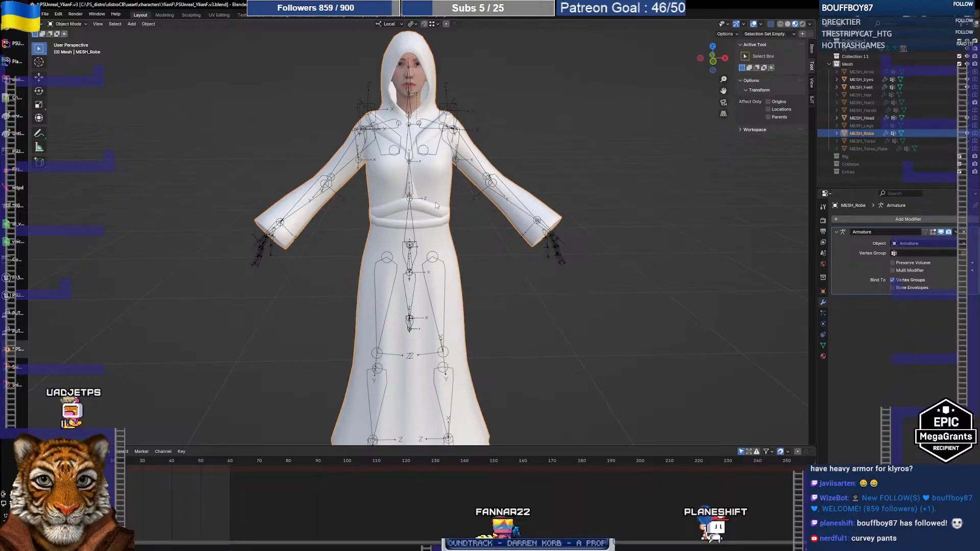
pyautogui.click(413, 223)
pyautogui.click(413, 224)
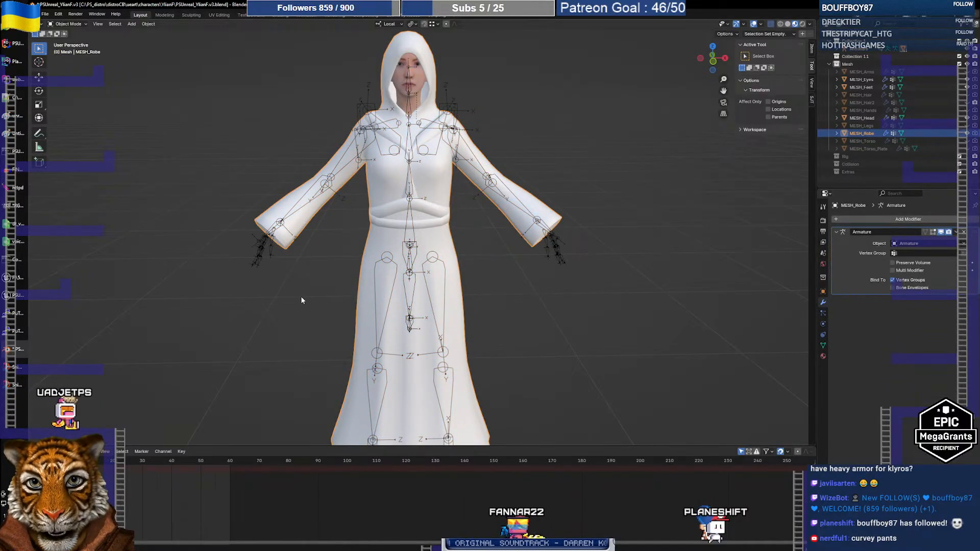
pyautogui.click(98, 461)
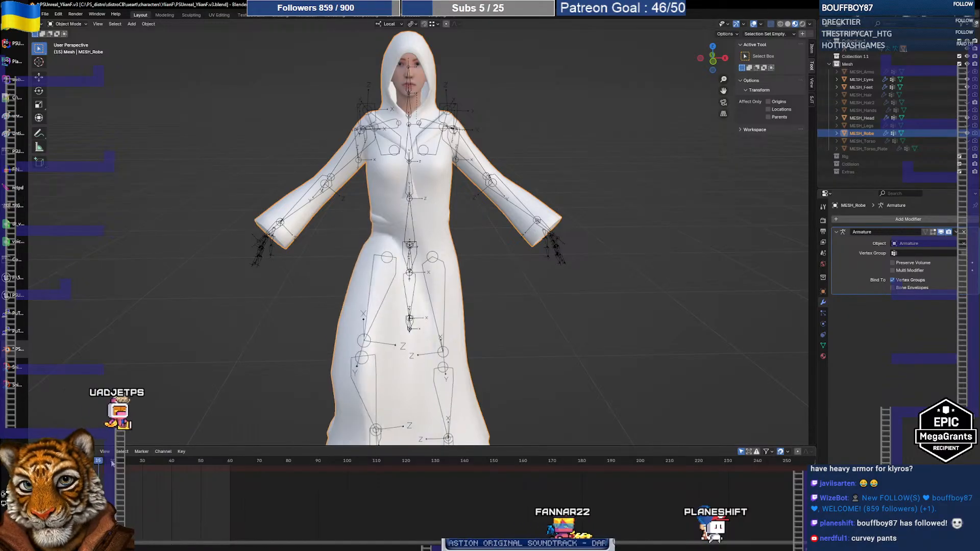
# Step: Move the animation to frame 107 and enter Weight Paint mode on the robe with the armature also selected
pyautogui.moveTo(112, 462); pyautogui.dragTo(368, 421)
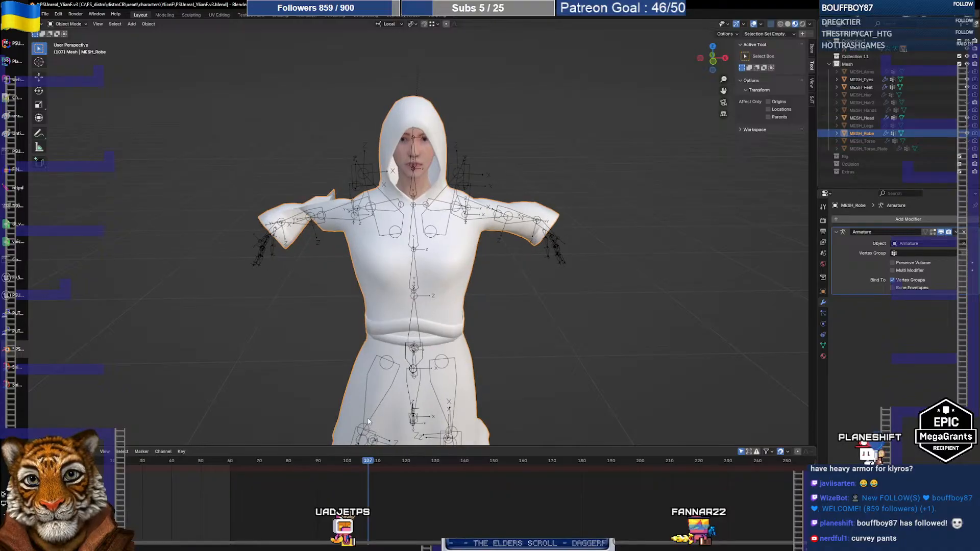
pyautogui.moveTo(278, 272); pyautogui.dragTo(428, 277, button='middle')
pyautogui.click(424, 273)
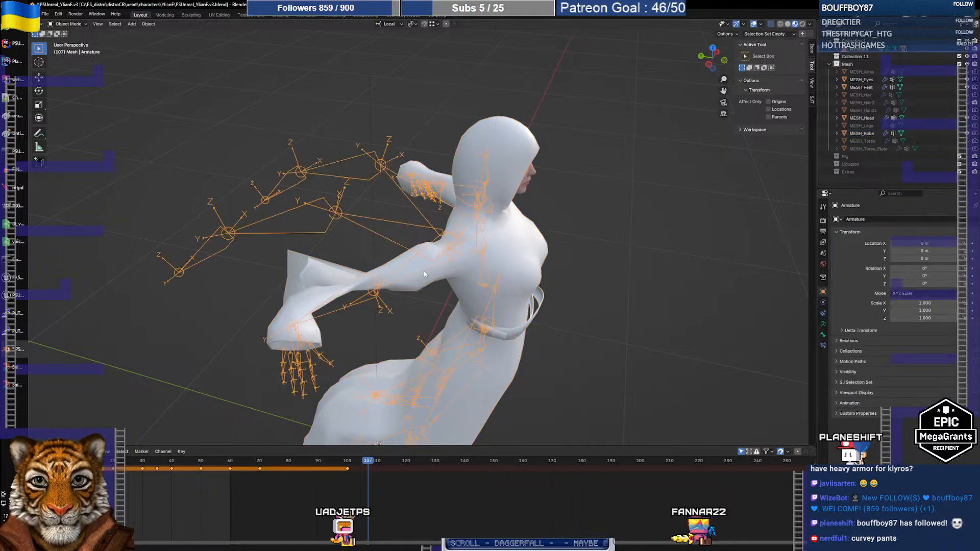
pyautogui.keyDown('shift'); pyautogui.click(499, 271); pyautogui.keyUp('shift')
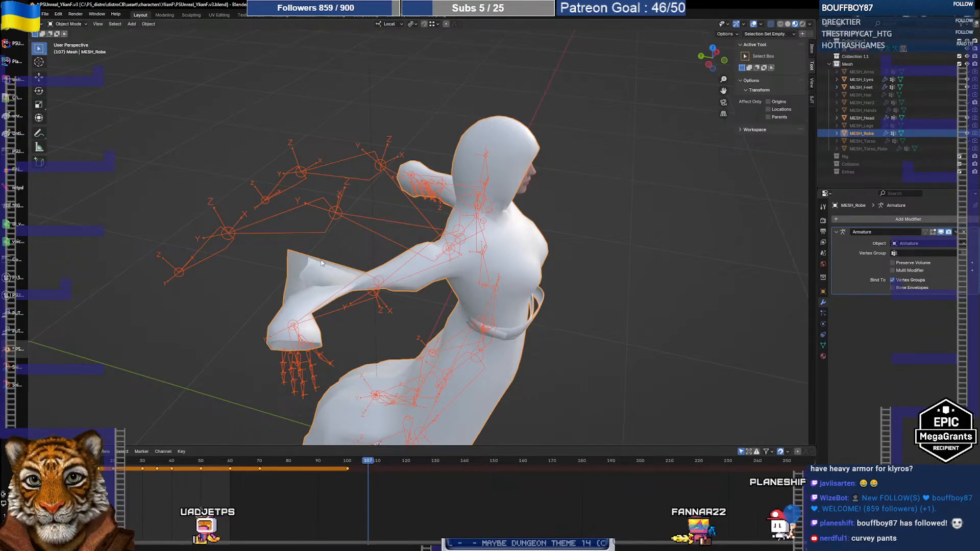
pyautogui.click(68, 24)
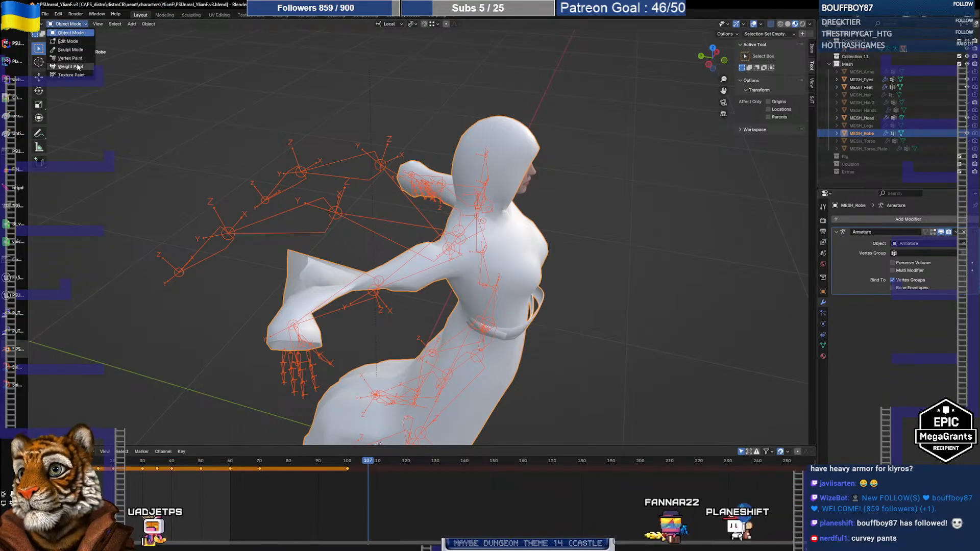
pyautogui.click(70, 67)
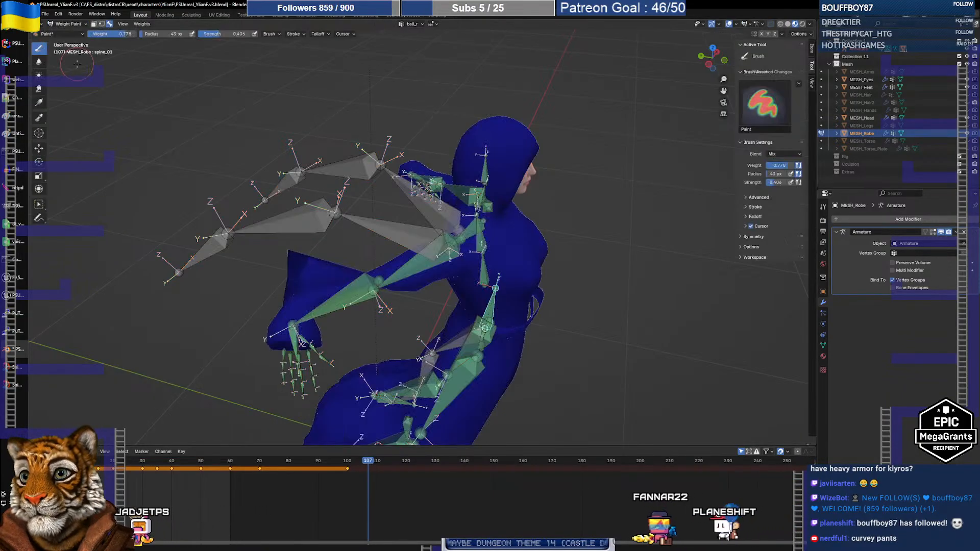
# Step: Examine the robe's weights for the right arm bones and for the first and second wing bones on both sides
pyautogui.keyDown('ctrl'); pyautogui.click(405, 274); pyautogui.keyUp('ctrl')
pyautogui.keyDown('ctrl'); pyautogui.click(361, 293); pyautogui.keyUp('ctrl')
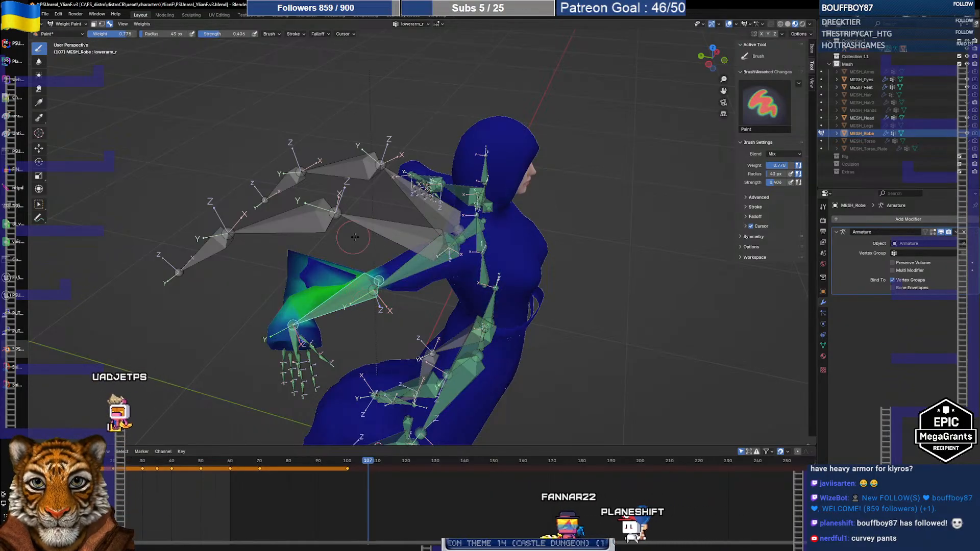
pyautogui.moveTo(355, 237); pyautogui.dragTo(426, 146, button='middle')
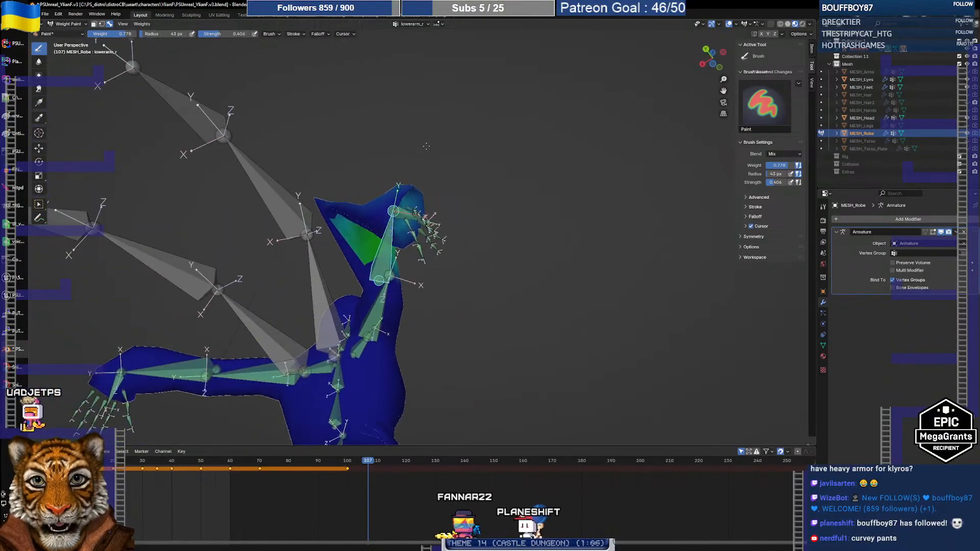
pyautogui.keyDown('ctrl'); pyautogui.click(284, 215); pyautogui.keyUp('ctrl')
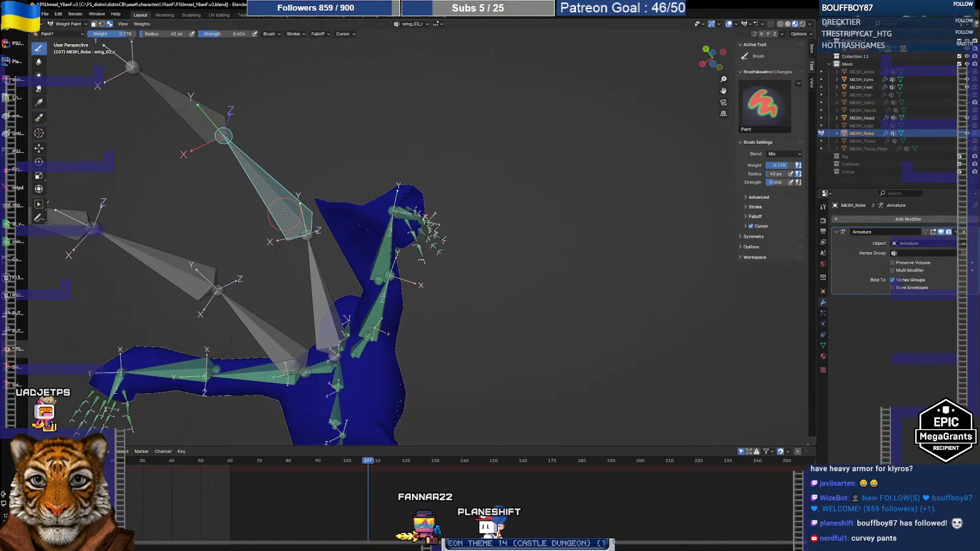
pyautogui.keyDown('ctrl'); pyautogui.click(318, 282); pyautogui.keyUp('ctrl')
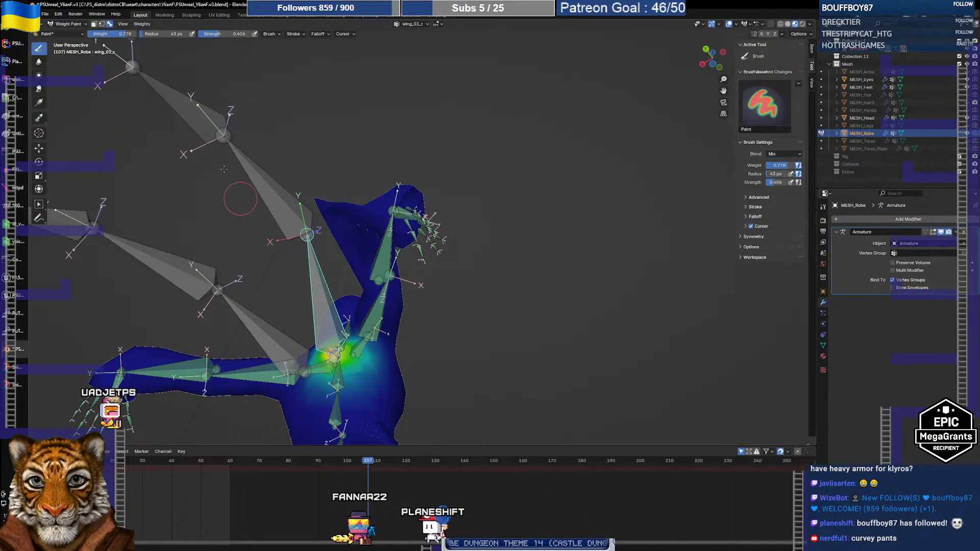
pyautogui.keyDown('ctrl'); pyautogui.click(197, 122); pyautogui.keyUp('ctrl')
pyautogui.keyDown('ctrl'); pyautogui.click(195, 282); pyautogui.keyUp('ctrl')
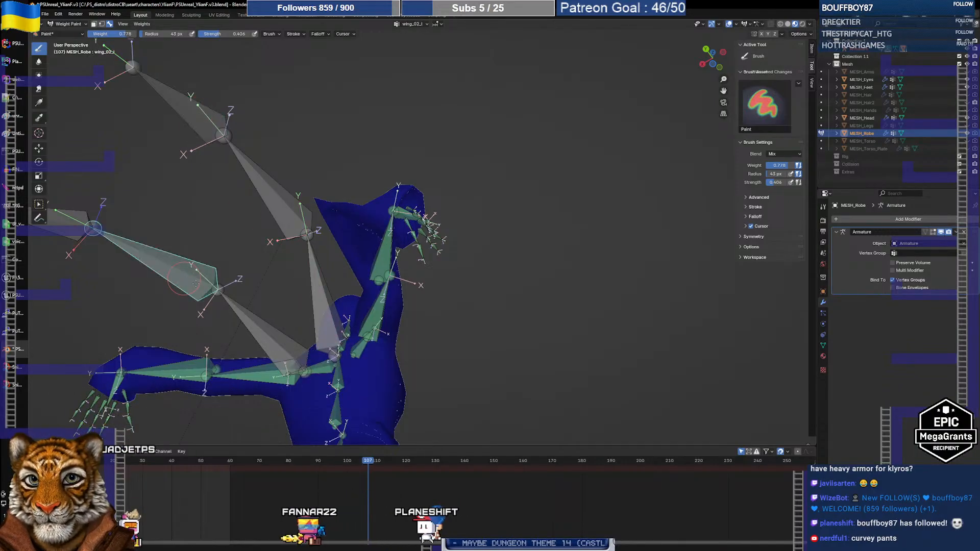
pyautogui.keyDown('ctrl'); pyautogui.click(261, 335); pyautogui.keyUp('ctrl')
# Step: Reduce the wing_01_l influence on the robe's upper back using brush weight 0, strength 1.000 and radius 203 px
pyautogui.moveTo(262, 336); pyautogui.dragTo(380, 267, button='middle')
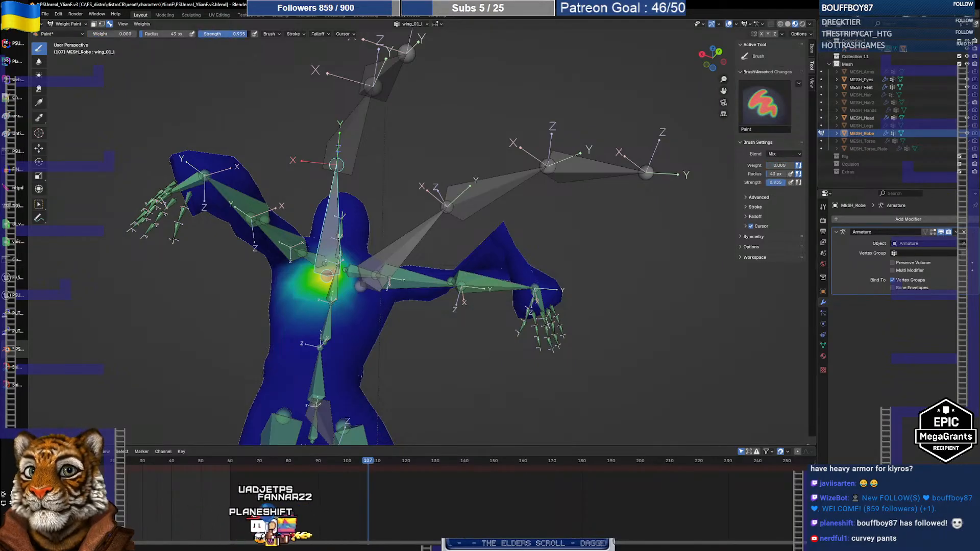
pyautogui.moveTo(245, 34); pyautogui.dragTo(251, 33)
pyautogui.moveTo(322, 303)
pyautogui.mouseDown()
pyautogui.moveTo(341, 288)
pyautogui.moveTo(313, 292)
pyautogui.mouseUp()
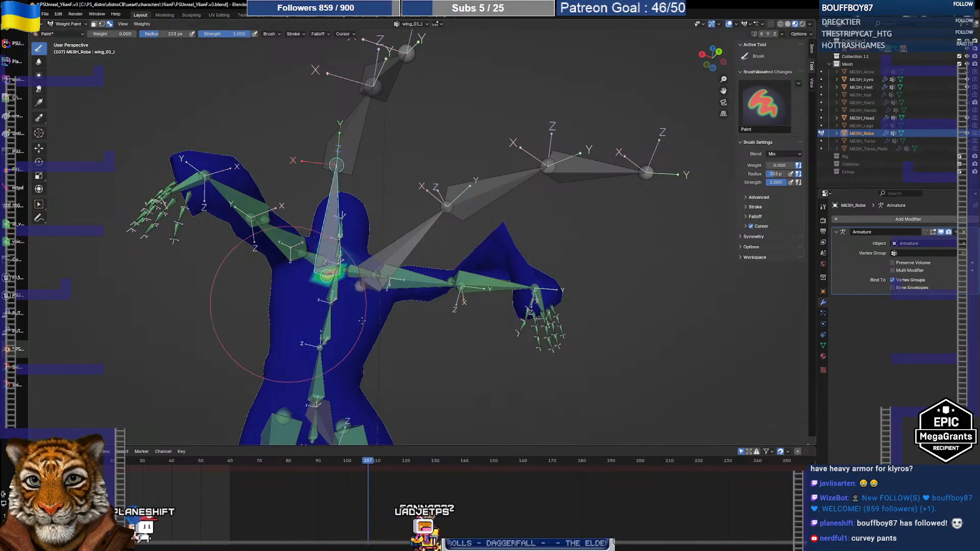
pyautogui.moveTo(302, 264)
pyautogui.mouseDown(button='middle')
pyautogui.moveTo(388, 268)
pyautogui.moveTo(358, 272)
pyautogui.moveTo(327, 307)
pyautogui.moveTo(334, 279)
pyautogui.mouseUp(button='middle')
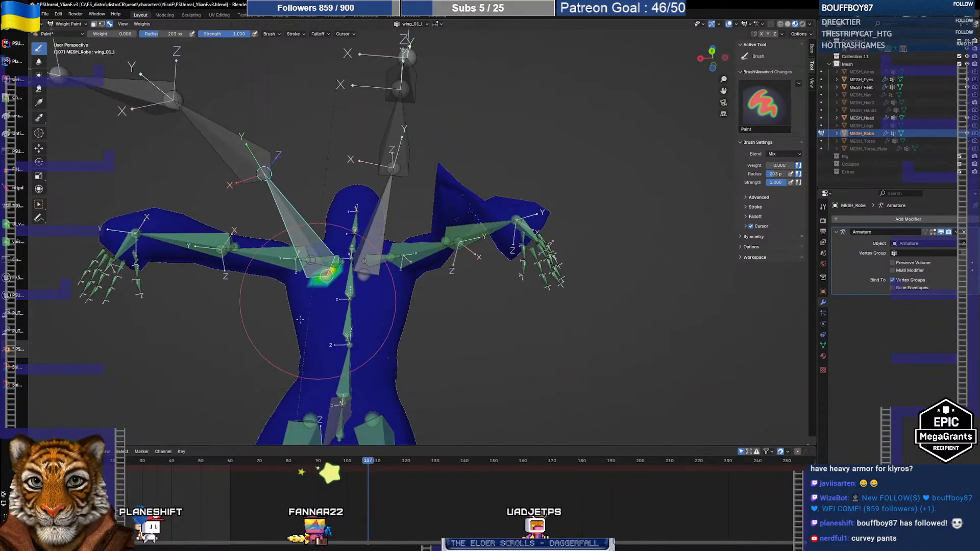
# Step: Show the robe in wireframe and briefly hide the armature to examine the remaining wing_01_l weights on the back
pyautogui.click(780, 24)
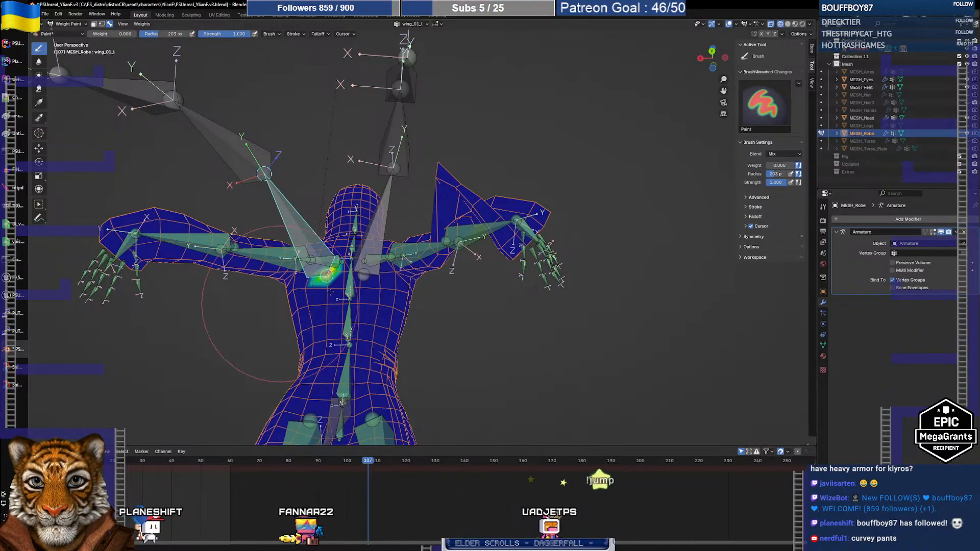
pyautogui.moveTo(273, 271); pyautogui.dragTo(358, 297, button='middle')
pyautogui.scroll(5, 358, 297)
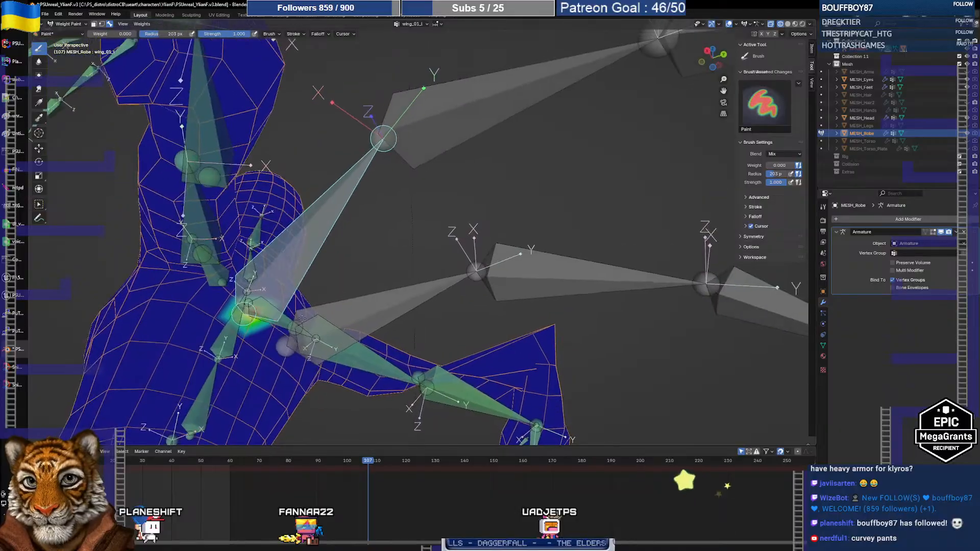
pyautogui.moveTo(287, 296); pyautogui.dragTo(250, 355, button='middle')
pyautogui.moveTo(244, 314)
pyautogui.mouseDown(button='middle')
pyautogui.moveTo(243, 327)
pyautogui.moveTo(244, 314)
pyautogui.mouseUp(button='middle')
pyautogui.moveTo(396, 254); pyautogui.dragTo(393, 240, button='middle')
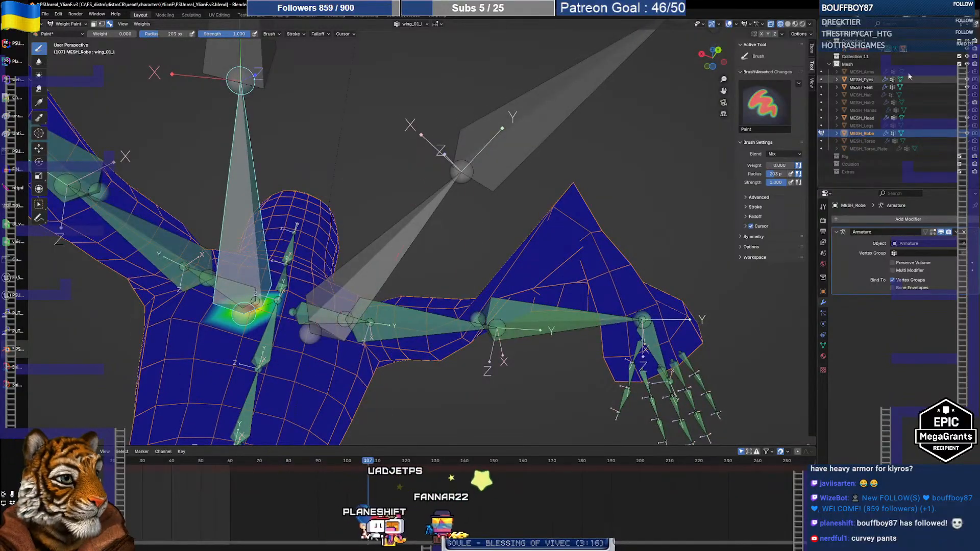
pyautogui.click(966, 48)
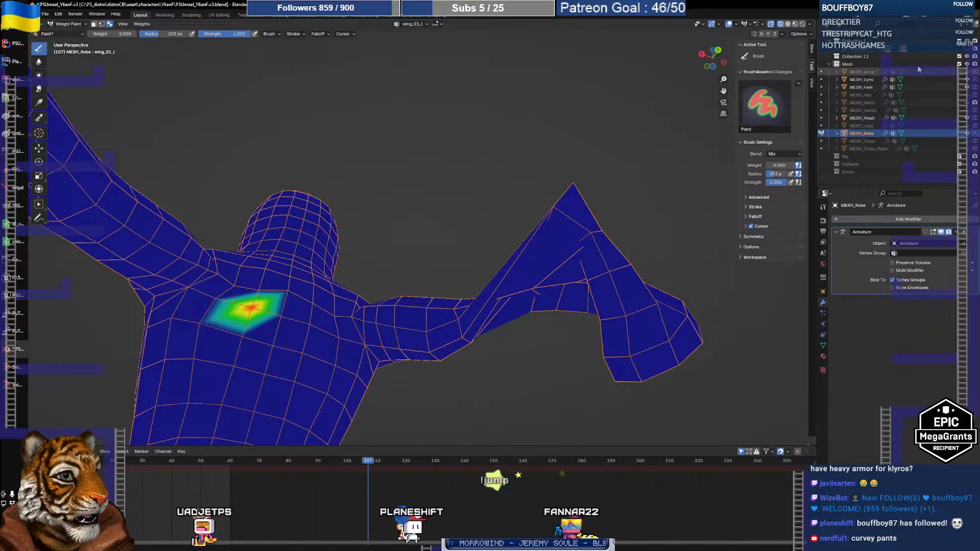
pyautogui.click(967, 50)
# Step: Paint zero weight over the upper back for the wing_01_r bone
pyautogui.moveTo(337, 255)
pyautogui.mouseDown(button='middle')
pyautogui.moveTo(320, 307)
pyautogui.moveTo(324, 269)
pyautogui.mouseUp(button='middle')
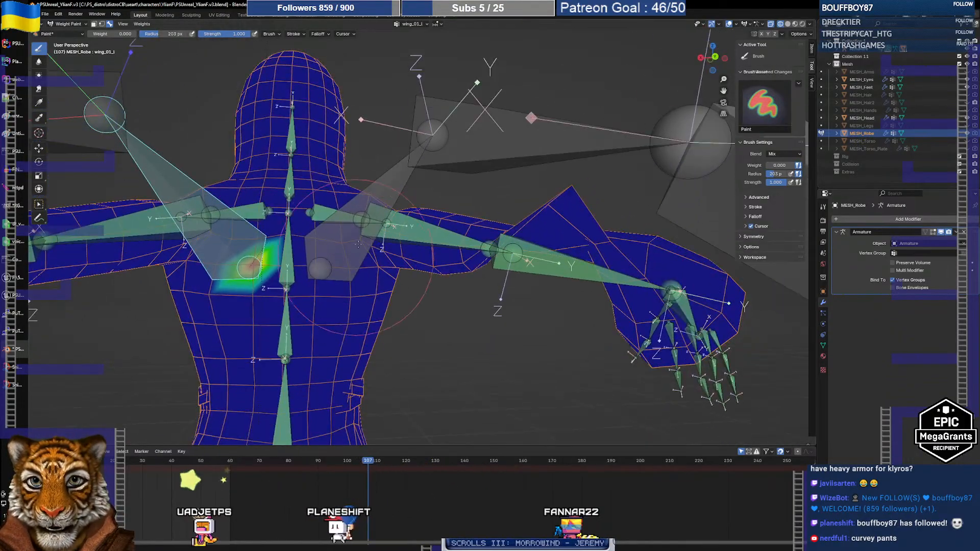
pyautogui.keyDown('ctrl'); pyautogui.click(366, 226); pyautogui.keyUp('ctrl')
pyautogui.moveTo(305, 251)
pyautogui.mouseDown()
pyautogui.moveTo(358, 296)
pyautogui.moveTo(326, 316)
pyautogui.mouseUp()
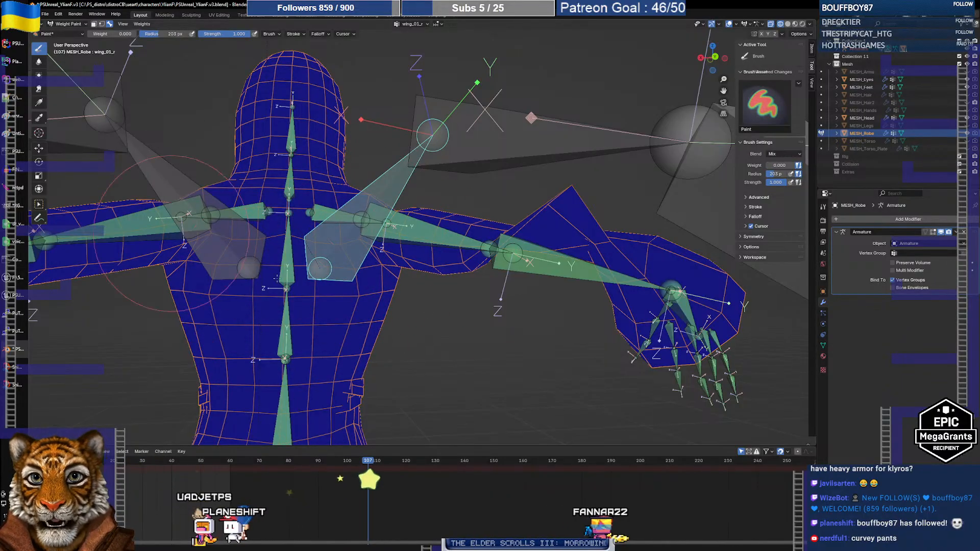
# Step: Examine the robe's weights for wing_02_r, wing_02_l, spine_03 and wing_01_l
pyautogui.keyDown('ctrl'); pyautogui.click(431, 153); pyautogui.keyUp('ctrl')
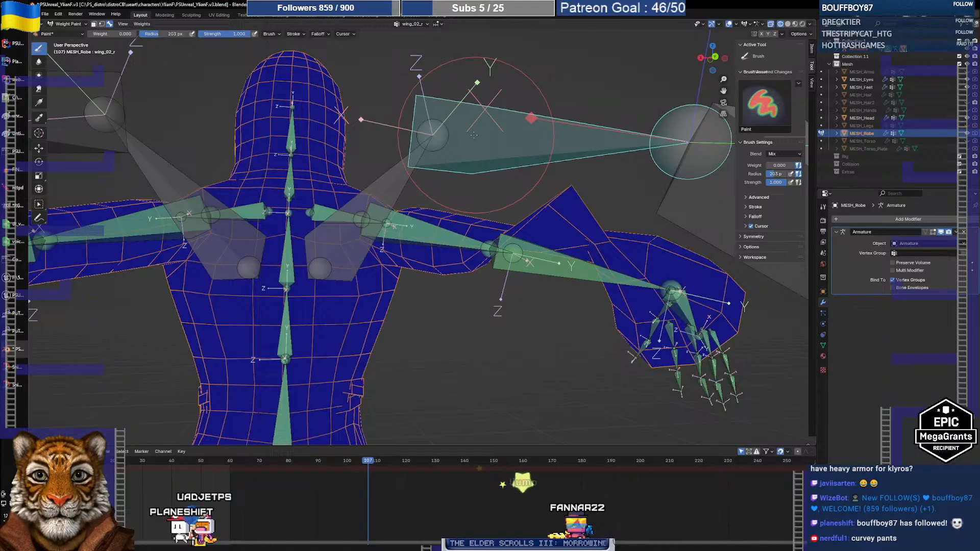
pyautogui.keyDown('ctrl'); pyautogui.click(68, 117); pyautogui.keyUp('ctrl')
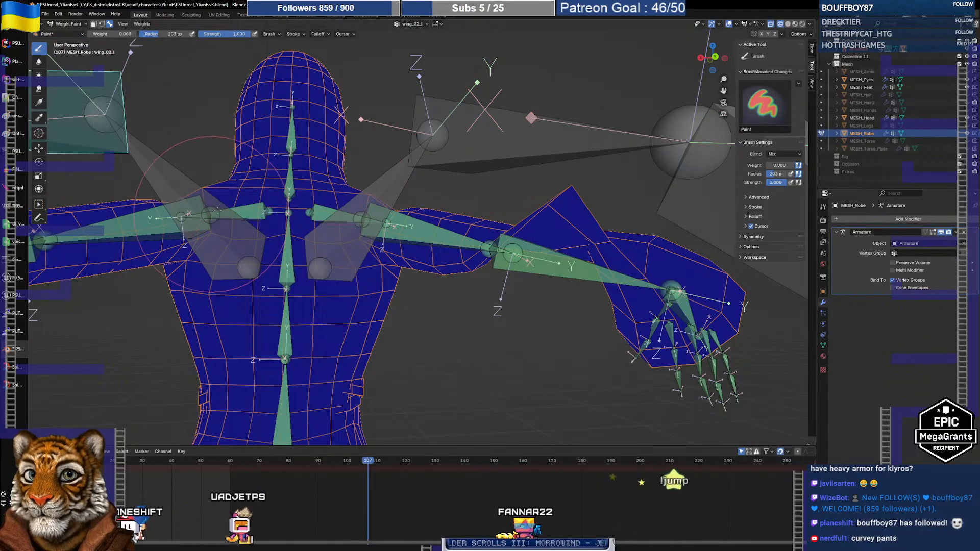
pyautogui.keyDown('ctrl'); pyautogui.click(243, 206); pyautogui.keyUp('ctrl')
pyautogui.keyDown('ctrl'); pyautogui.click(240, 255); pyautogui.keyUp('ctrl')
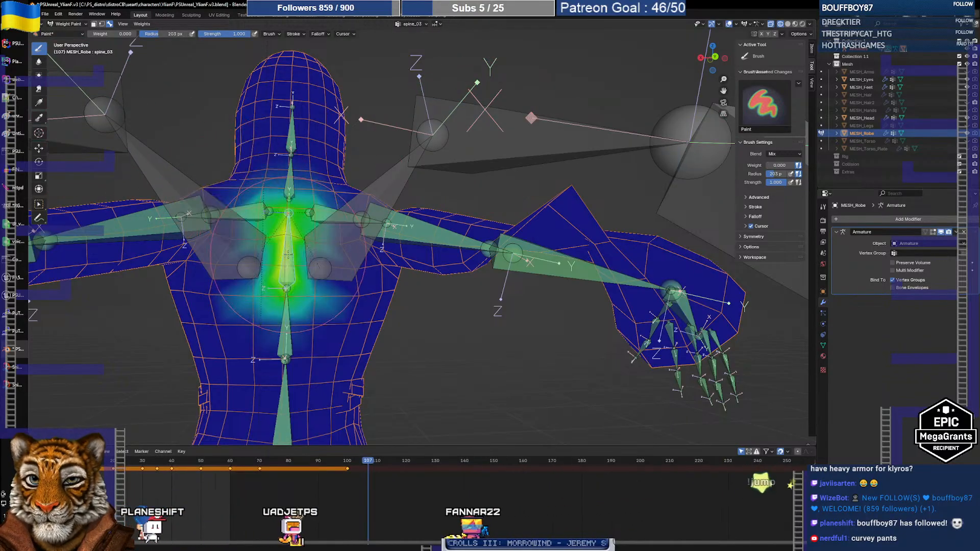
pyautogui.keyDown('ctrl'); pyautogui.click(241, 257); pyautogui.keyUp('ctrl')
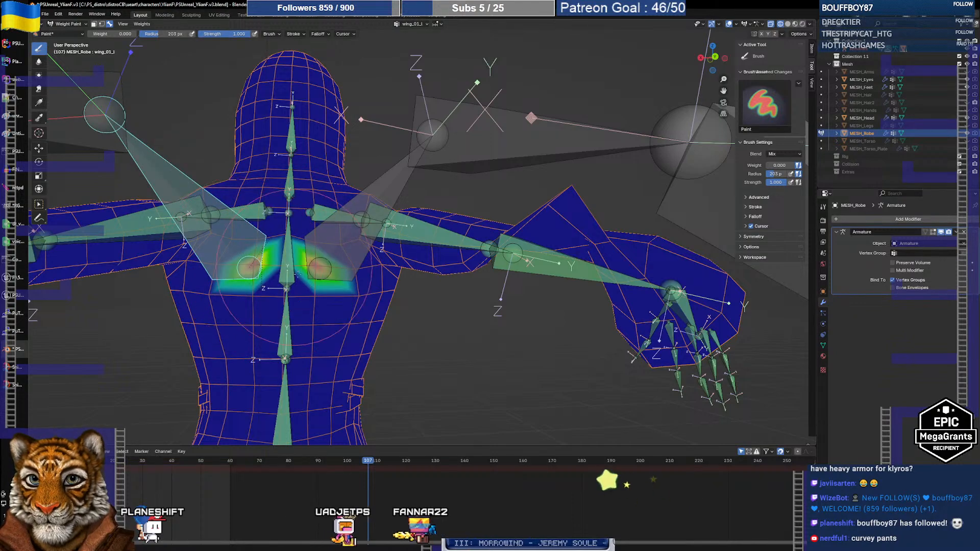
# Step: Paint spine_03 weight across the robe's upper back between the armpits with weight 0.754, strength 0.551 and radius 86 px
pyautogui.keyDown('ctrl'); pyautogui.click(286, 273); pyautogui.keyUp('ctrl')
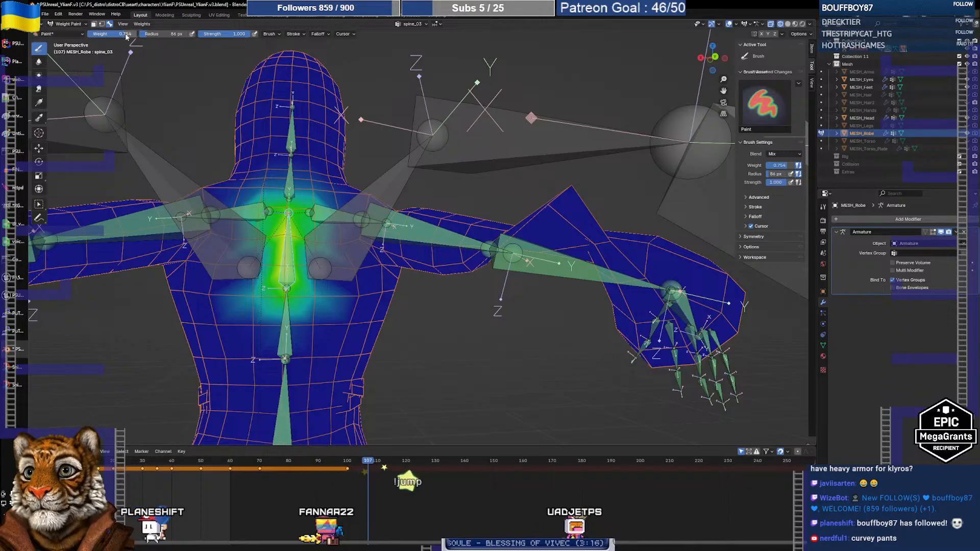
pyautogui.moveTo(278, 289)
pyautogui.mouseDown()
pyautogui.moveTo(220, 265)
pyautogui.moveTo(257, 285)
pyautogui.mouseUp()
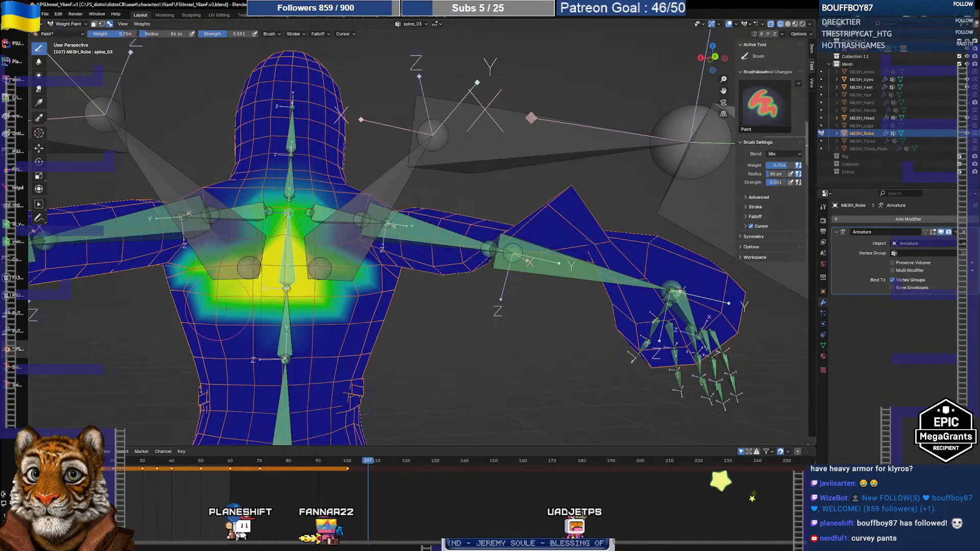
pyautogui.moveTo(207, 292); pyautogui.dragTo(192, 293)
pyautogui.moveTo(357, 294); pyautogui.dragTo(381, 295)
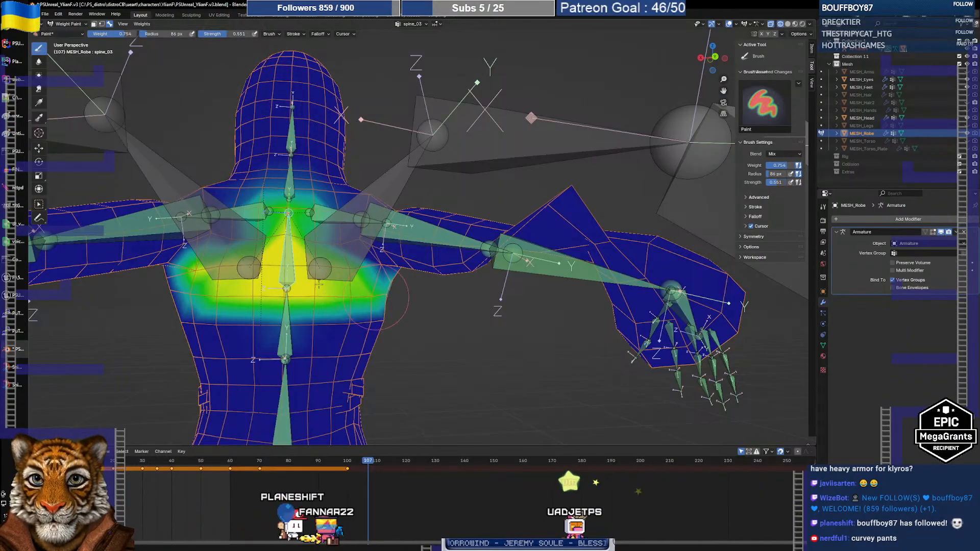
pyautogui.moveTo(370, 299)
pyautogui.mouseDown(button='middle')
pyautogui.moveTo(181, 302)
pyautogui.moveTo(402, 245)
pyautogui.moveTo(406, 263)
pyautogui.mouseUp(button='middle')
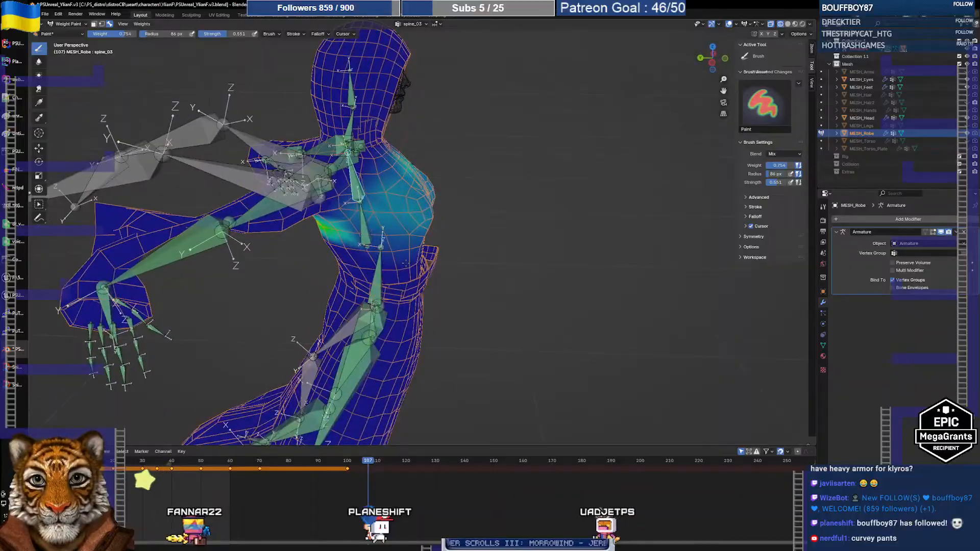
# Step: Return the animation to frame 0 and examine the spine_01 weights around the robe's waist, back and front
pyautogui.moveTo(370, 463); pyautogui.dragTo(53, 461)
pyautogui.moveTo(271, 268); pyautogui.dragTo(518, 259, button='middle')
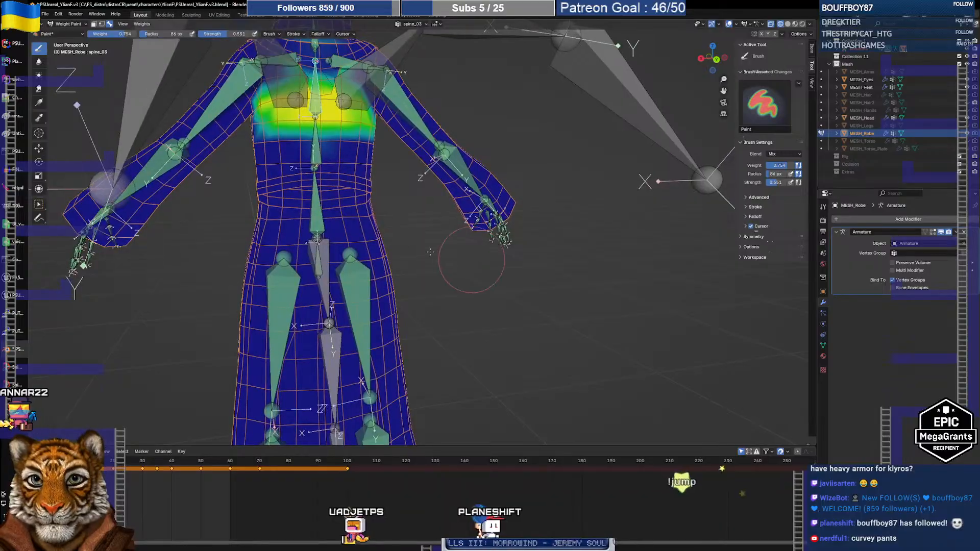
pyautogui.keyDown('alt'); pyautogui.click(316, 221); pyautogui.keyUp('alt')
pyautogui.moveTo(420, 242); pyautogui.dragTo(398, 245, button='middle')
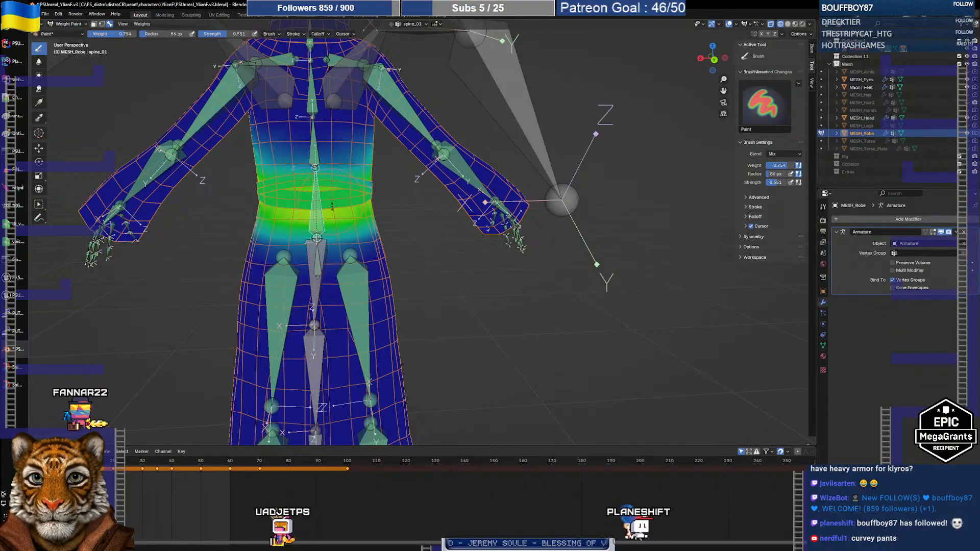
pyautogui.moveTo(332, 206); pyautogui.dragTo(500, 206, button='middle')
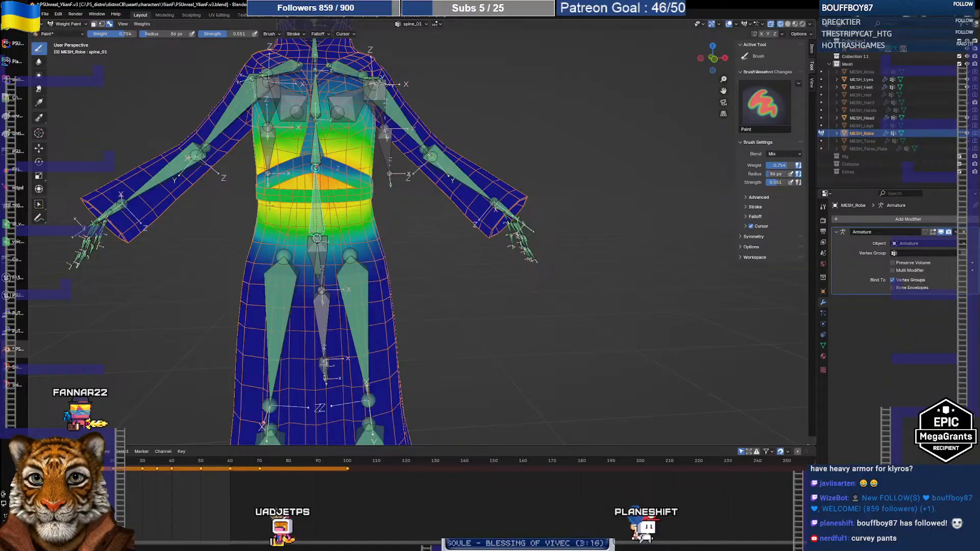
# Step: Paint zero weight for the tail01 bone over the robe's waist and hips, front and back, with strength 1.000 and radius 86 px
pyautogui.keyDown('ctrl'); pyautogui.click(324, 243); pyautogui.keyUp('ctrl')
pyautogui.moveTo(362, 215)
pyautogui.mouseDown(button='middle')
pyautogui.moveTo(434, 209)
pyautogui.moveTo(246, 195)
pyautogui.moveTo(221, 220)
pyautogui.moveTo(224, 207)
pyautogui.mouseUp(button='middle')
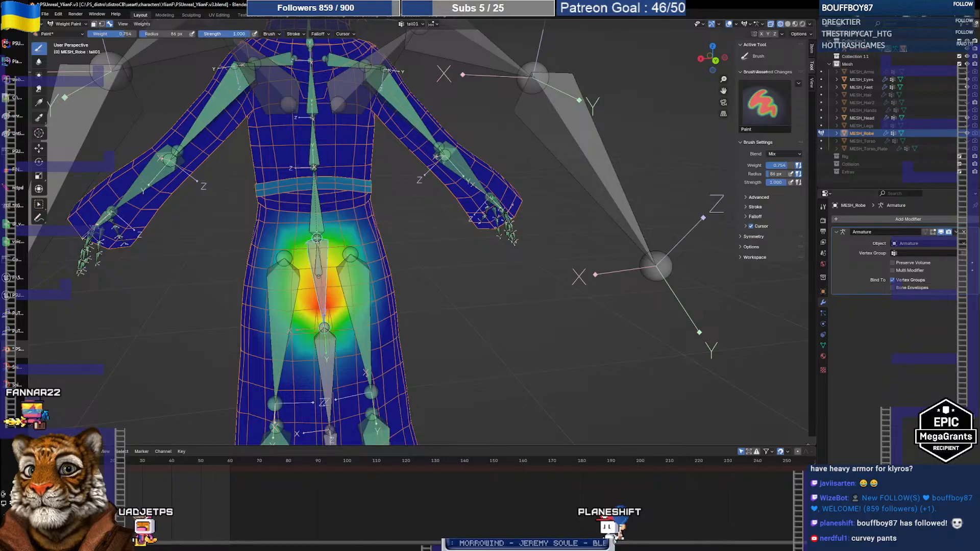
pyautogui.moveTo(362, 292)
pyautogui.mouseDown()
pyautogui.moveTo(286, 245)
pyautogui.moveTo(372, 275)
pyautogui.moveTo(350, 237)
pyautogui.mouseUp()
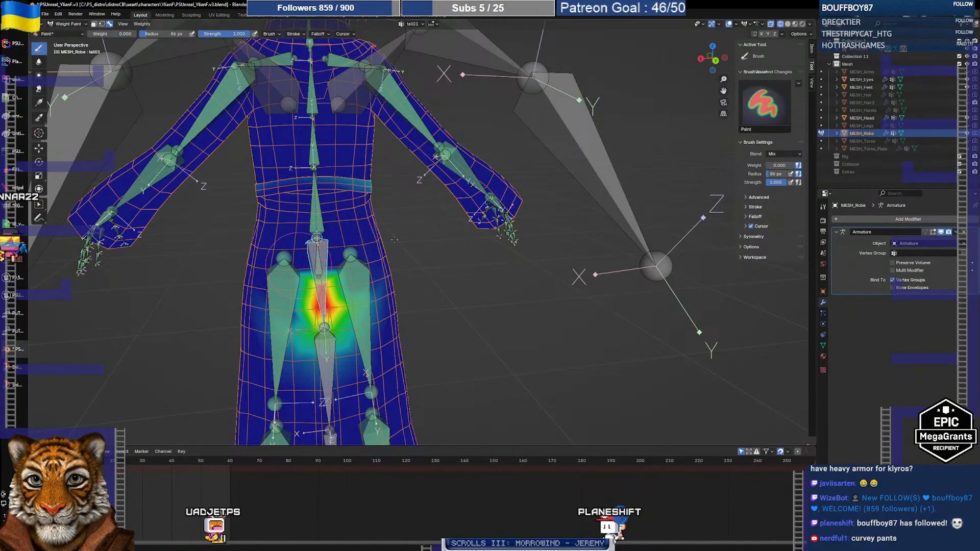
pyautogui.moveTo(330, 301); pyautogui.dragTo(337, 352)
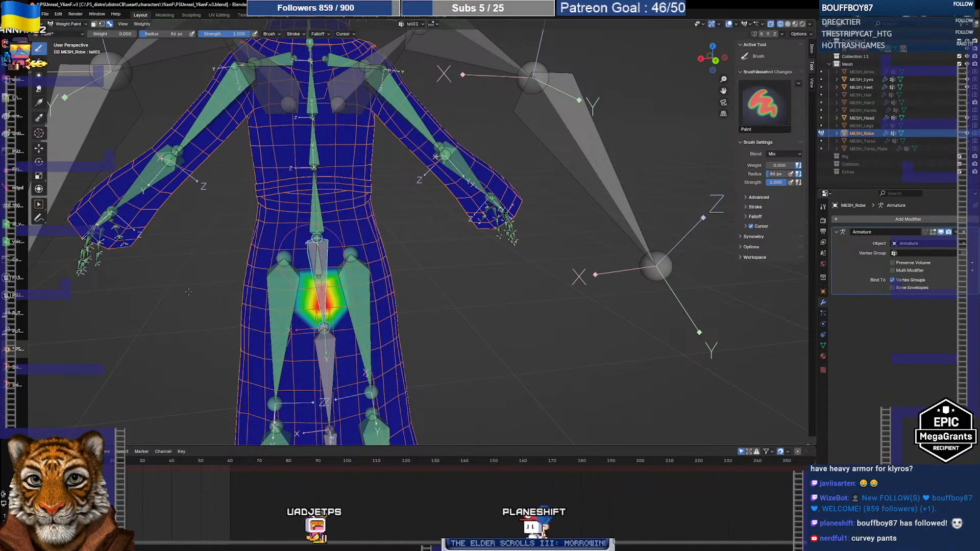
pyautogui.moveTo(312, 255); pyautogui.dragTo(538, 255, button='middle')
pyautogui.moveTo(338, 213)
pyautogui.mouseDown()
pyautogui.moveTo(278, 235)
pyautogui.moveTo(291, 190)
pyautogui.mouseUp()
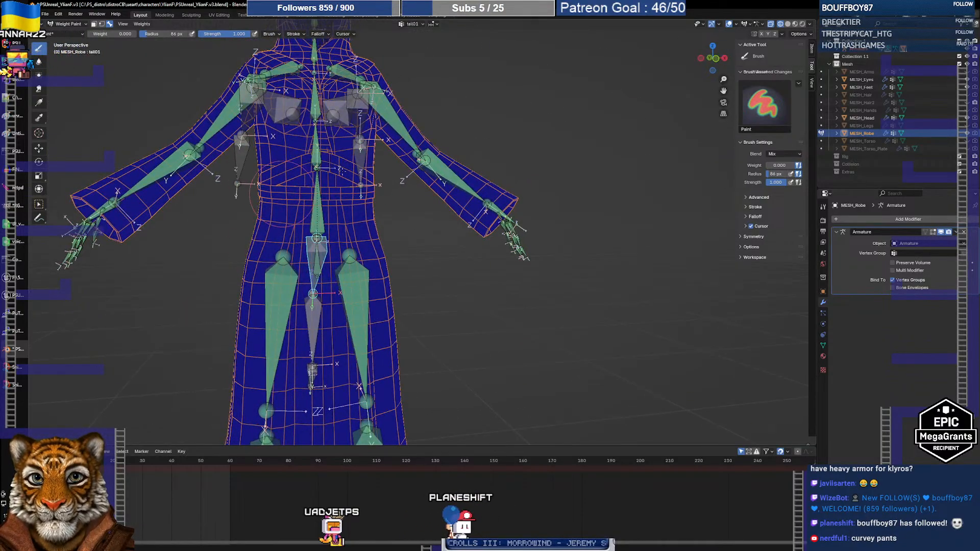
pyautogui.moveTo(290, 241); pyautogui.dragTo(389, 210, button='middle')
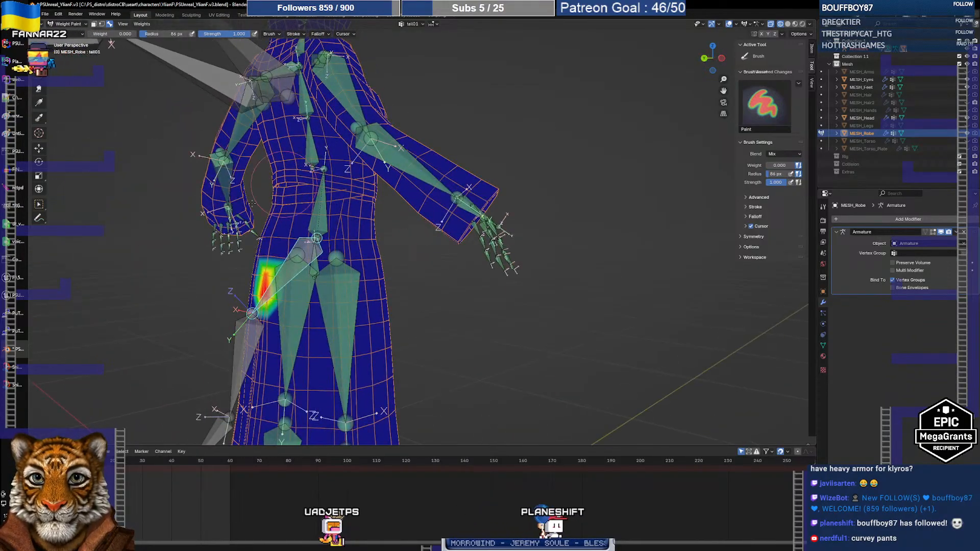
pyautogui.moveTo(306, 244); pyautogui.dragTo(375, 237, button='middle')
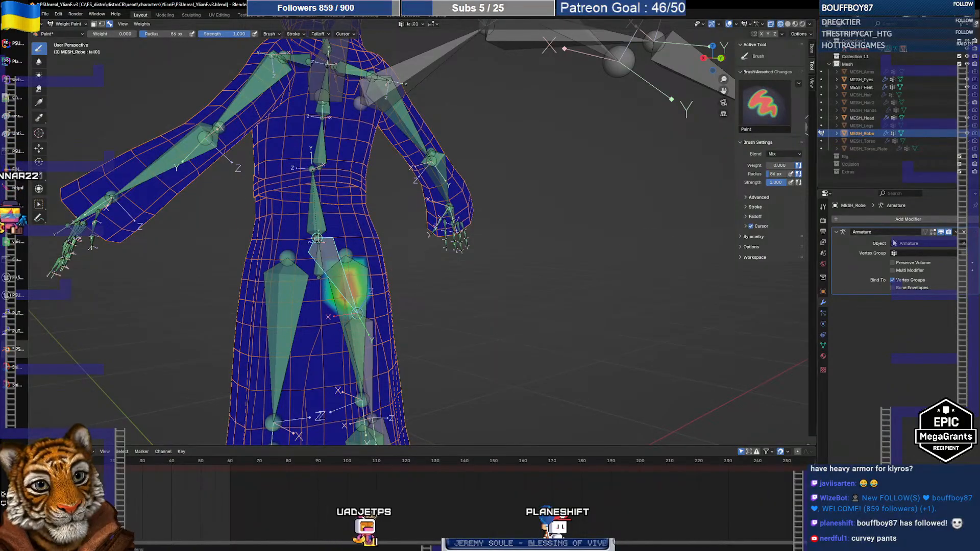
# Step: Display the robe's vertex groups and paint thigh_r weight 0.523 down the middle of the robe's back between the thighs
pyautogui.click(823, 346)
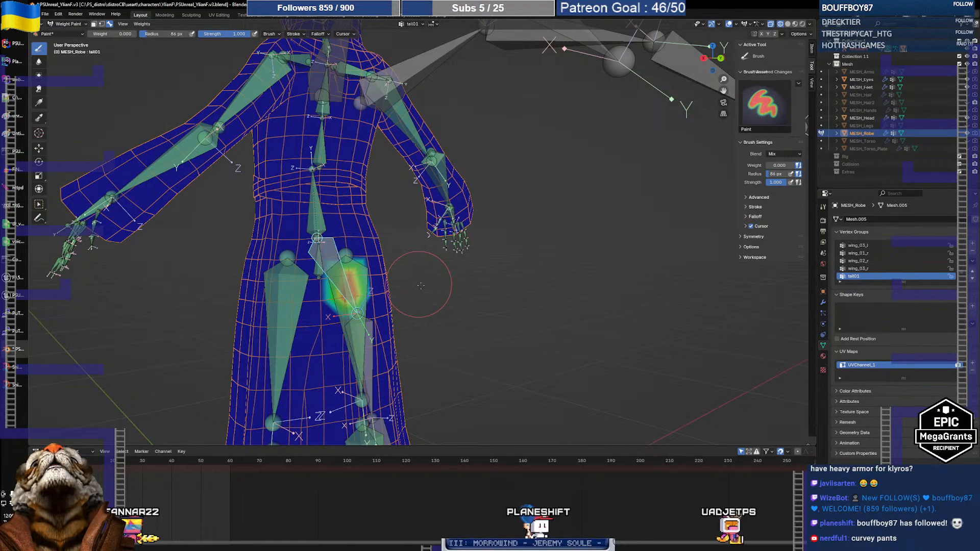
pyautogui.moveTo(407, 328); pyautogui.dragTo(423, 263, button='middle')
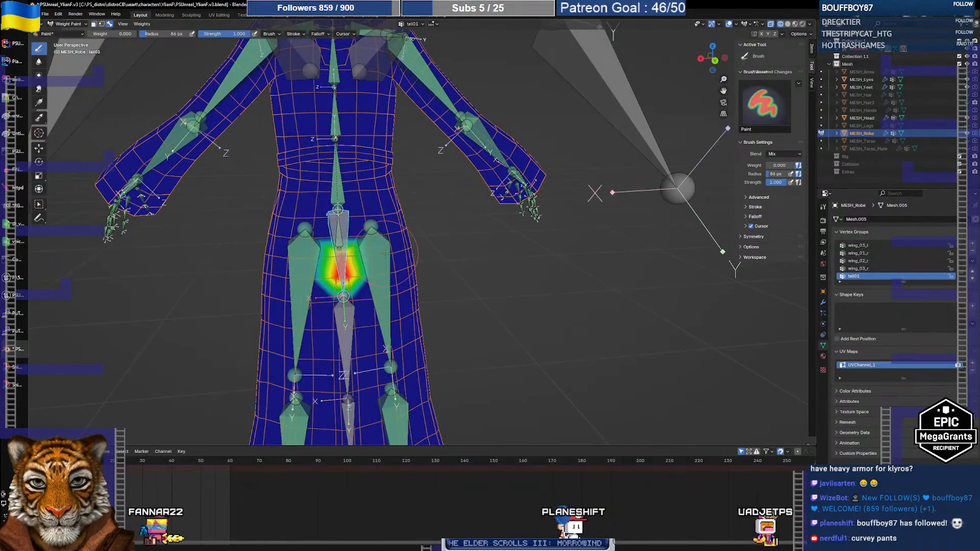
pyautogui.moveTo(385, 253); pyautogui.dragTo(385, 251)
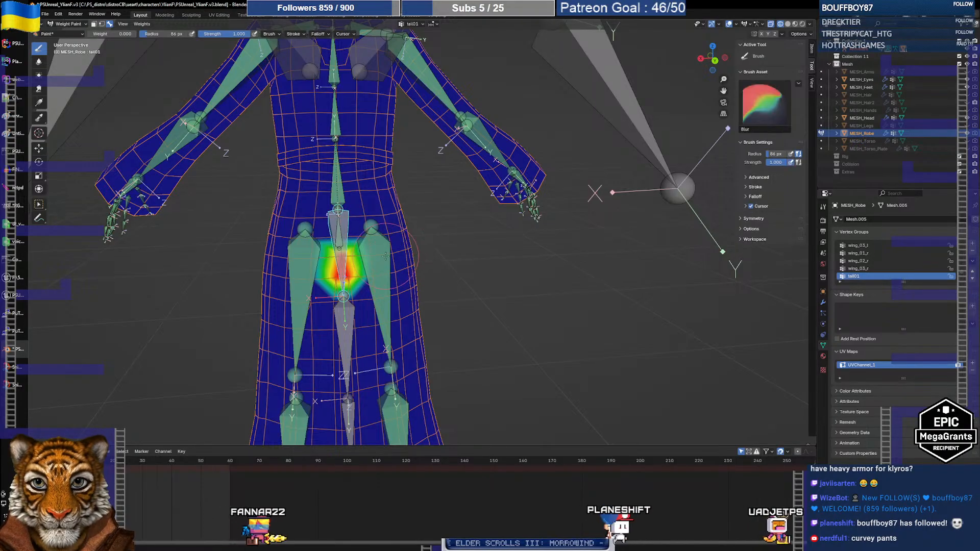
pyautogui.keyDown('ctrl'); pyautogui.click(396, 254); pyautogui.keyUp('ctrl')
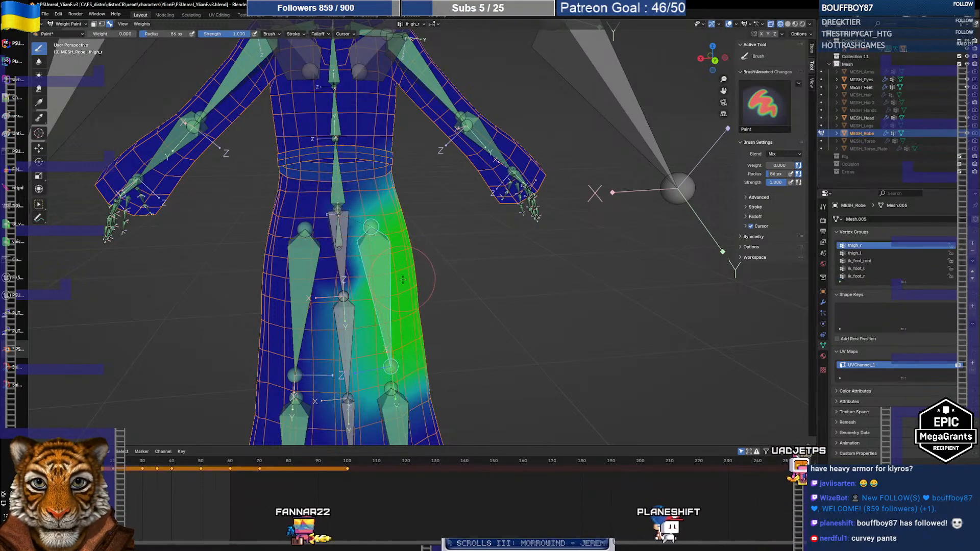
pyautogui.moveTo(396, 254); pyautogui.dragTo(399, 282, button='middle')
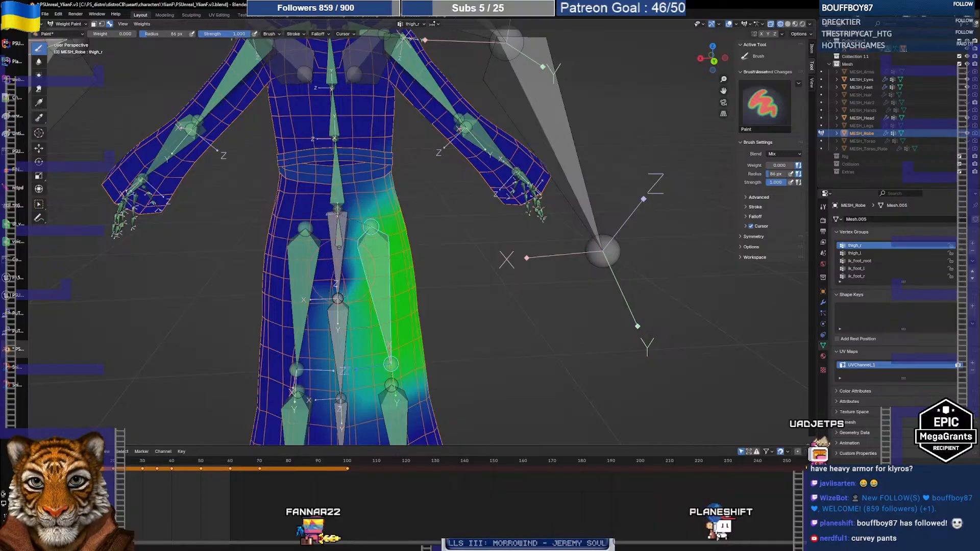
pyautogui.moveTo(340, 282); pyautogui.dragTo(340, 247)
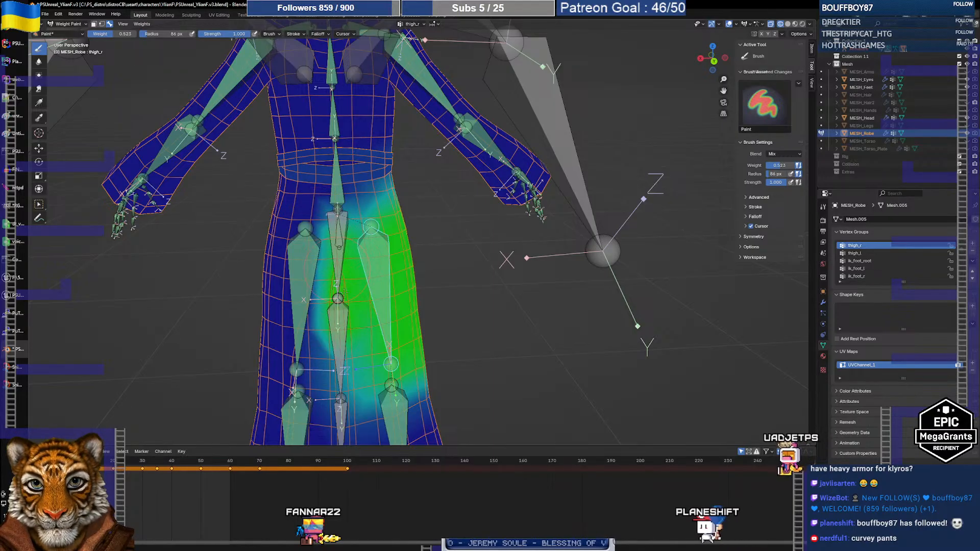
# Step: Paint out the remaining tail01 patch on the robe's back between the thighs with weight 0.000
pyautogui.keyDown('ctrl'); pyautogui.click(331, 273); pyautogui.keyUp('ctrl')
pyautogui.moveTo(332, 274); pyautogui.dragTo(349, 330)
pyautogui.keyDown('ctrl'); pyautogui.click(331, 233); pyautogui.keyUp('ctrl')
pyautogui.moveTo(331, 233); pyautogui.dragTo(344, 243, button='middle')
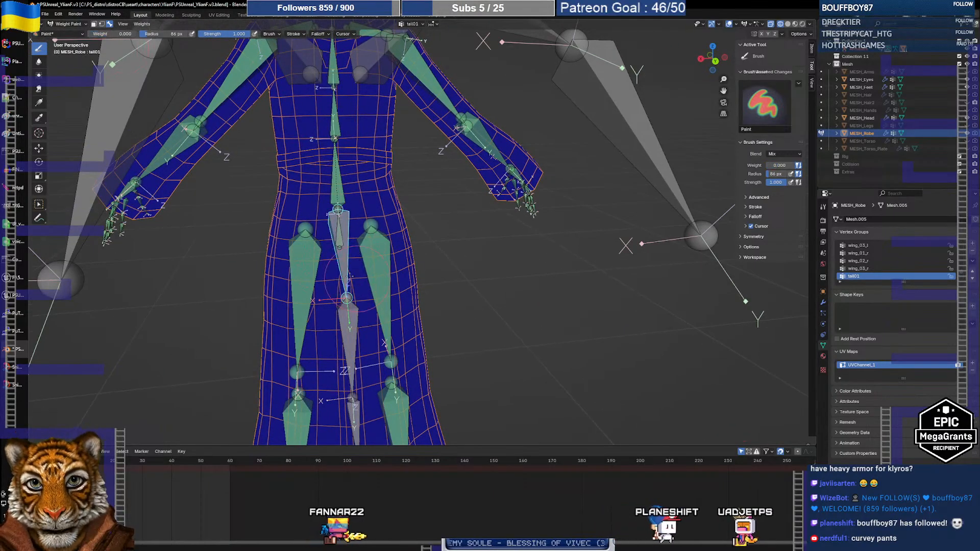
pyautogui.moveTo(325, 249); pyautogui.dragTo(422, 196, button='middle')
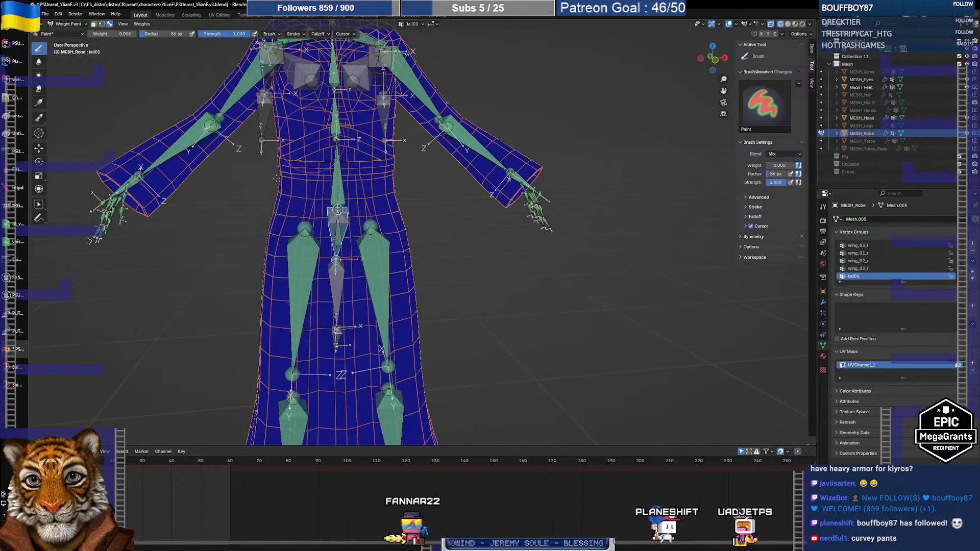
# Step: Examine the robe's weights for the thigh and calf bones on both legs from the front
pyautogui.keyDown('shift'); pyautogui.moveTo(298, 286); pyautogui.dragTo(312, 178, button='middle'); pyautogui.keyUp('shift')
pyautogui.keyDown('ctrl'); pyautogui.click(312, 178); pyautogui.keyUp('ctrl')
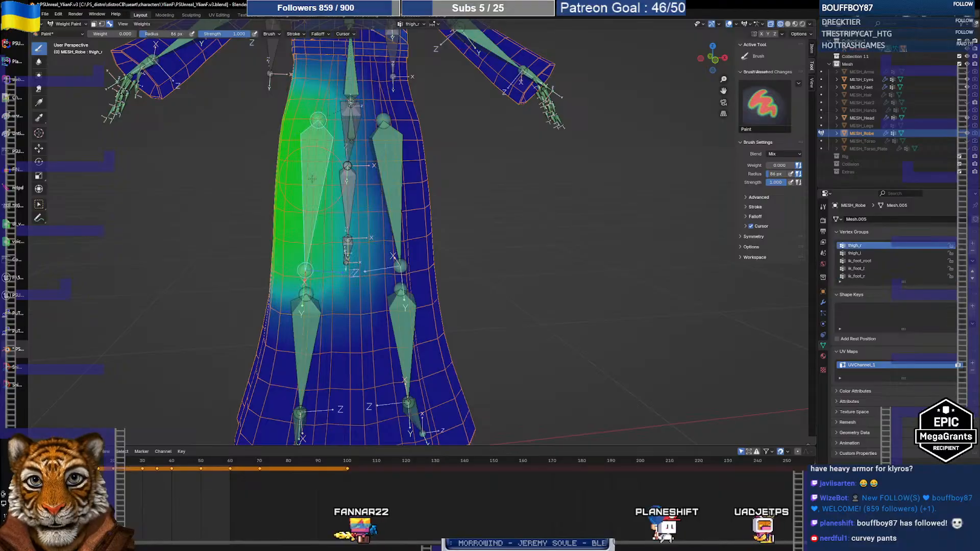
pyautogui.keyDown('ctrl'); pyautogui.click(396, 227); pyautogui.keyUp('ctrl')
pyautogui.keyDown('shift'); pyautogui.moveTo(395, 227); pyautogui.dragTo(400, 182, button='middle'); pyautogui.keyUp('shift')
pyautogui.keyDown('alt'); pyautogui.click(410, 283); pyautogui.keyUp('alt')
pyautogui.keyDown('alt'); pyautogui.click(314, 283); pyautogui.keyUp('alt')
pyautogui.keyDown('shift'); pyautogui.moveTo(371, 276); pyautogui.dragTo(372, 258, button='middle'); pyautogui.keyUp('shift')
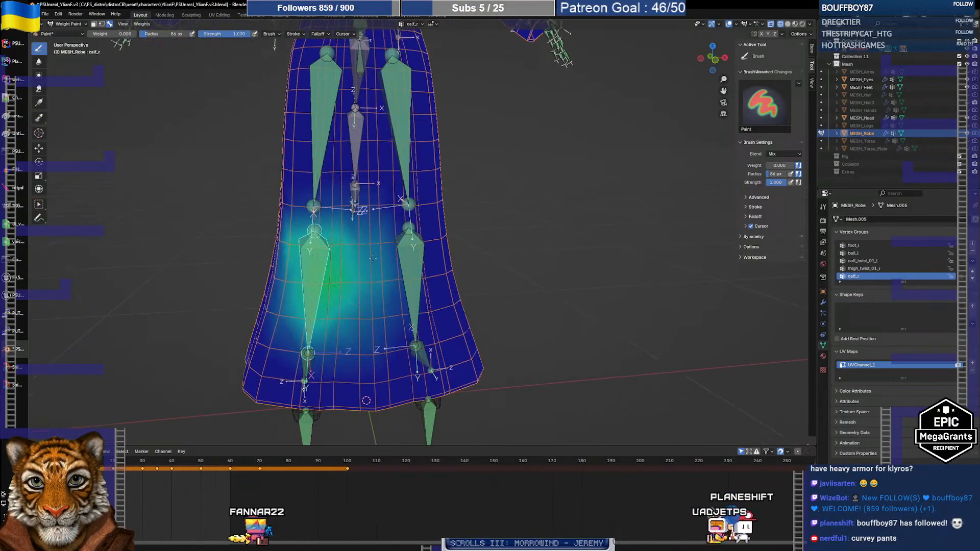
pyautogui.scroll(-4, 372, 258)
pyautogui.scroll(3, 387, 319)
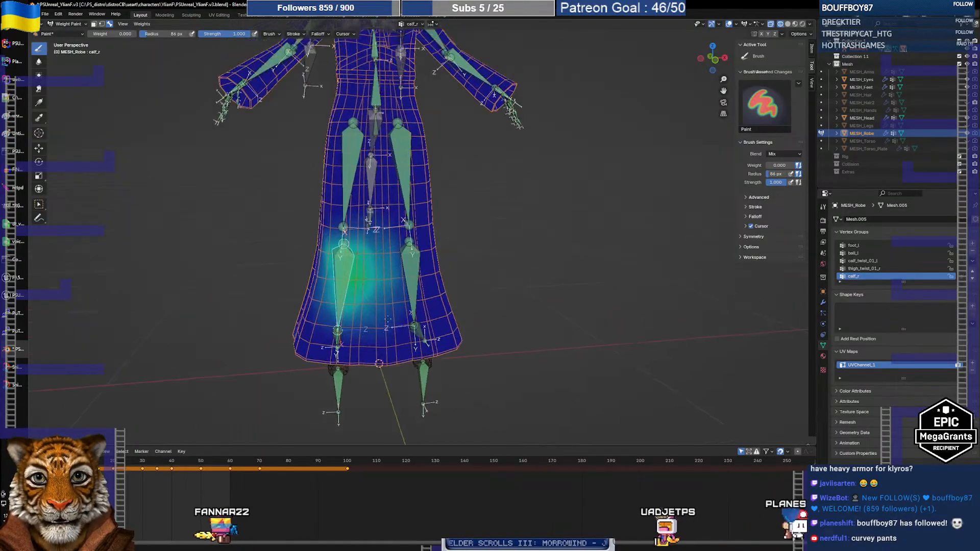
pyautogui.keyDown('shift'); pyautogui.moveTo(388, 319); pyautogui.dragTo(386, 375, button='middle'); pyautogui.keyUp('shift')
pyautogui.moveTo(357, 288)
pyautogui.mouseDown(button='middle')
pyautogui.moveTo(392, 316)
pyautogui.moveTo(414, 296)
pyautogui.mouseUp(button='middle')
pyautogui.scroll(-2, 390, 309)
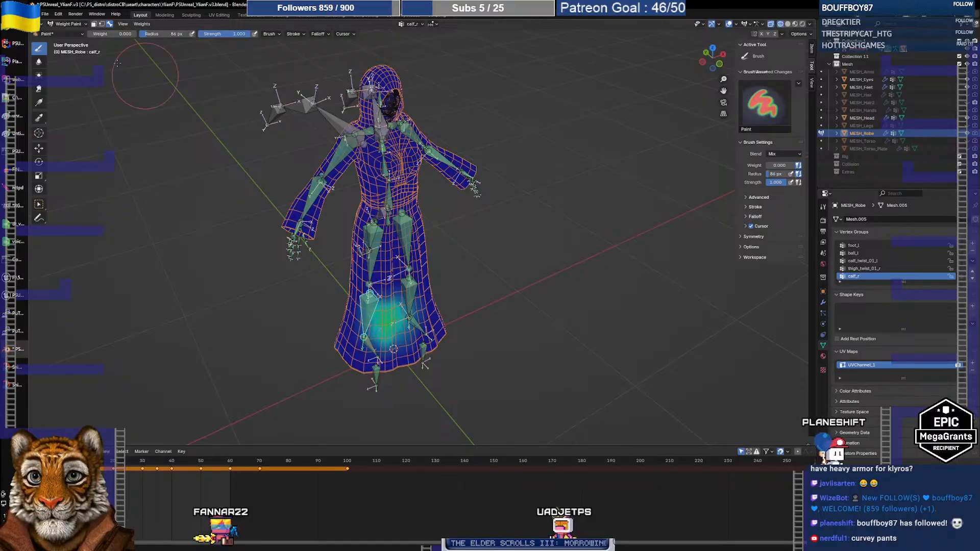
# Step: Switch the robe to Object Mode with solid shading, turn off X-ray and hide the armature
pyautogui.click(68, 24)
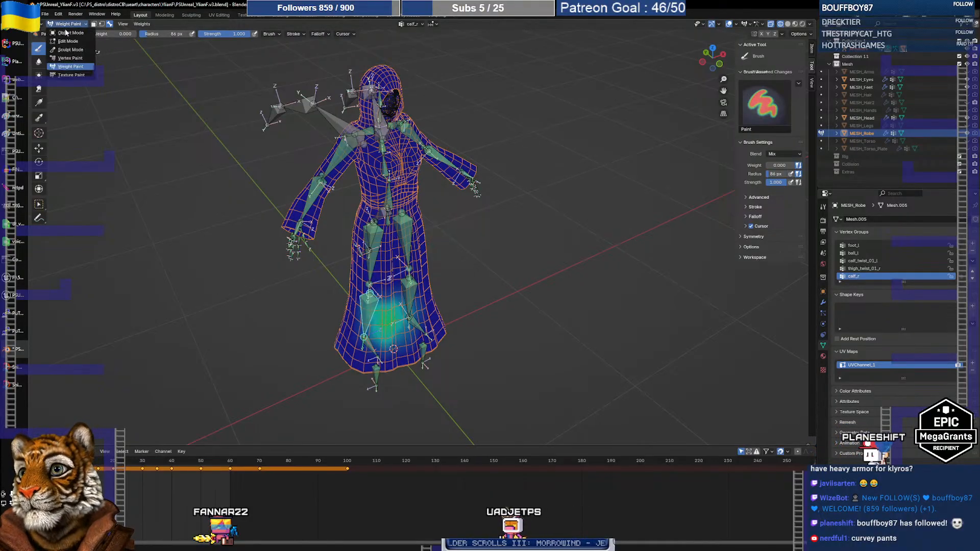
pyautogui.click(66, 32)
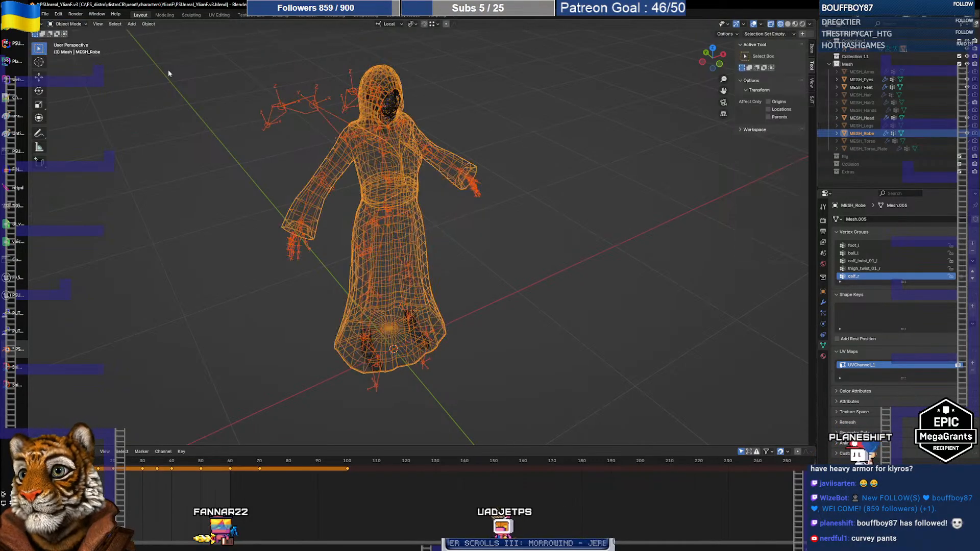
pyautogui.click(787, 24)
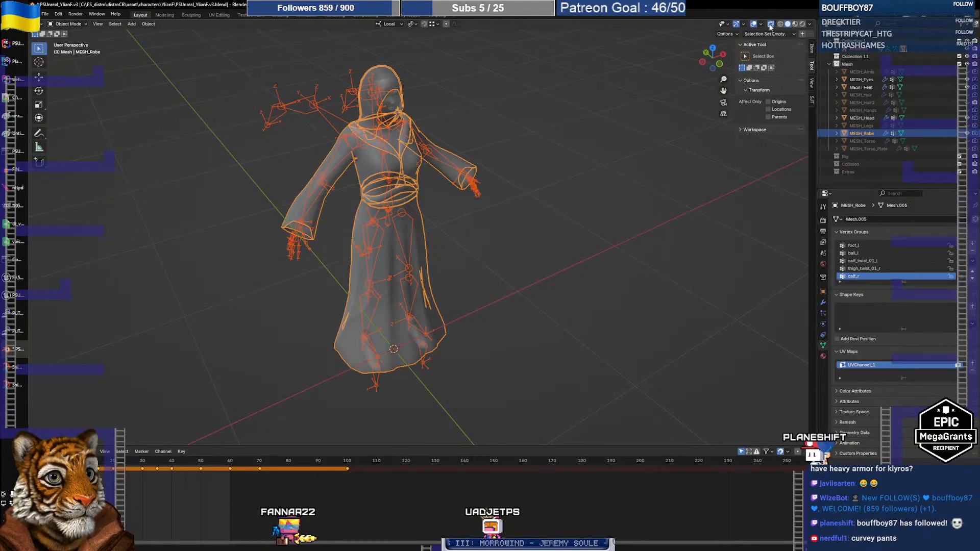
pyautogui.click(770, 24)
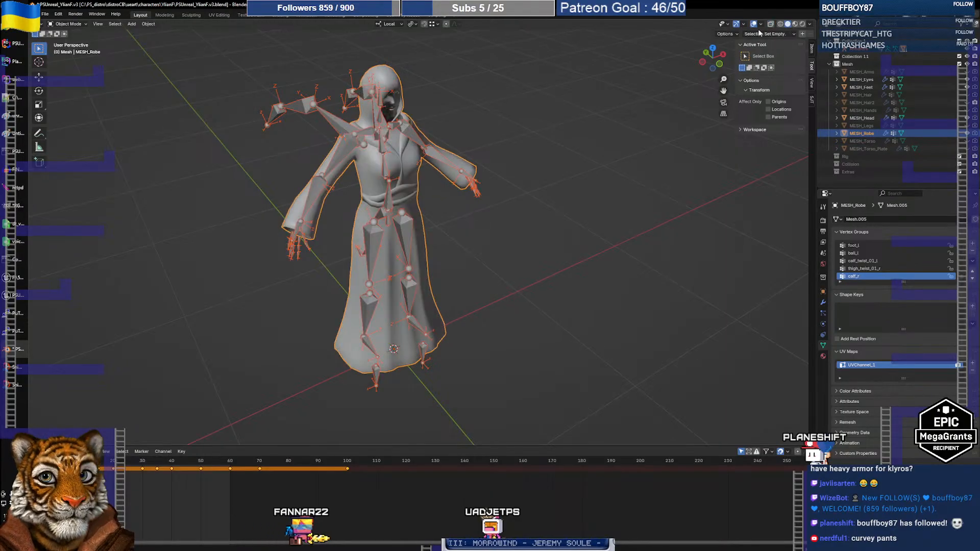
pyautogui.click(966, 48)
pyautogui.moveTo(465, 239); pyautogui.dragTo(439, 229, button='middle')
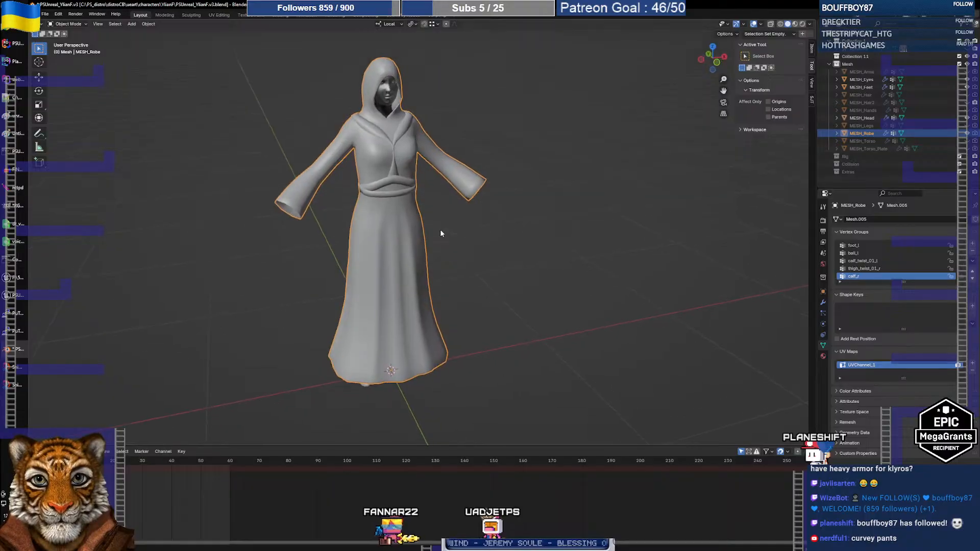
# Step: Play the animation, scrub to frame 150 and examine how the robe's torso and sleeves deform
pyautogui.press('space')
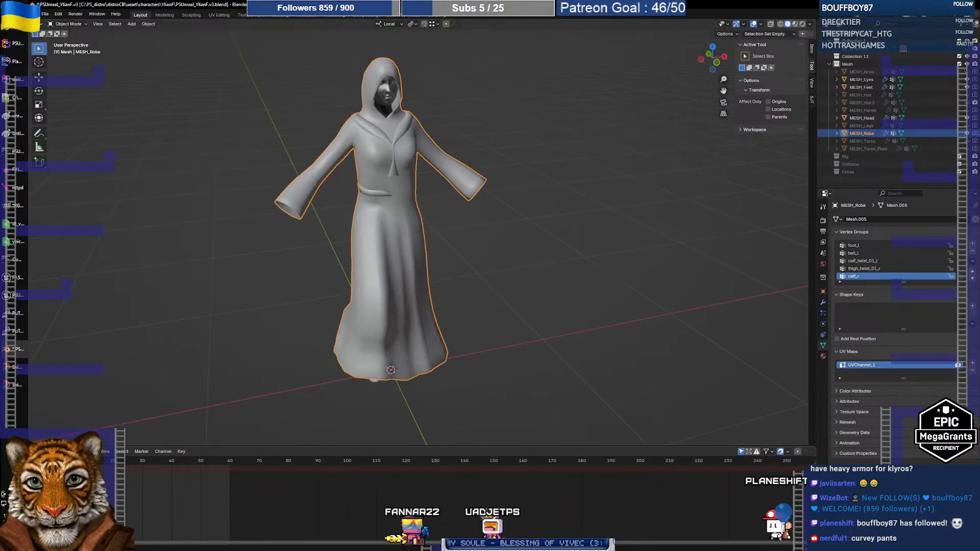
pyautogui.moveTo(88, 473); pyautogui.dragTo(492, 469)
pyautogui.moveTo(434, 309); pyautogui.dragTo(406, 296, button='middle')
pyautogui.scroll(2, 398, 191)
pyautogui.keyDown('shift'); pyautogui.moveTo(396, 183); pyautogui.dragTo(454, 240, button='middle'); pyautogui.keyUp('shift')
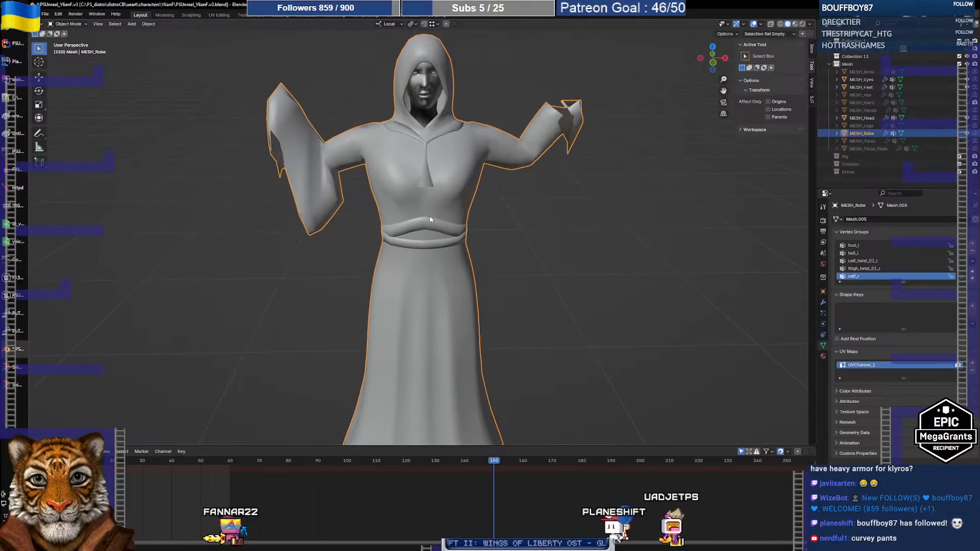
# Step: Show the armature again, return the robe to Weight Paint mode with it selected, and display the lowerarm_r weights
pyautogui.click(967, 49)
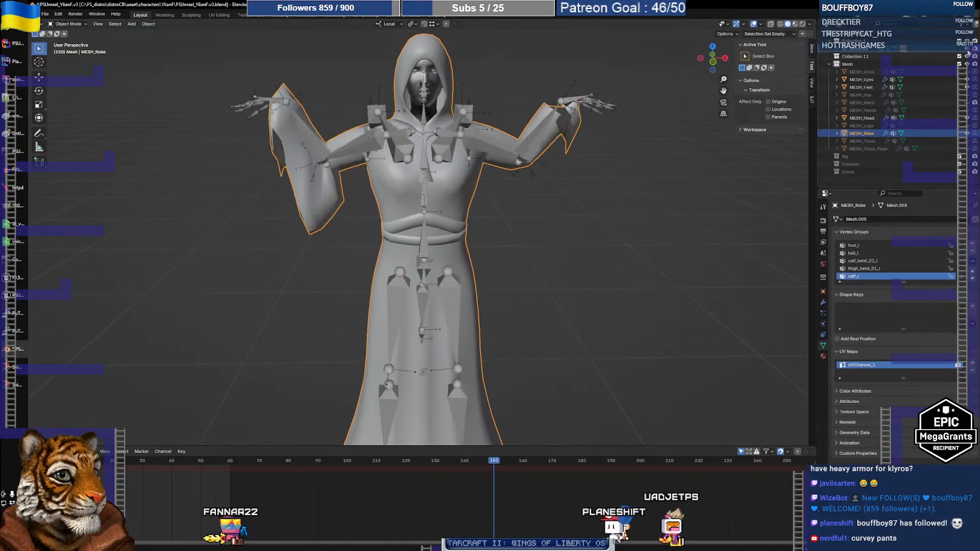
pyautogui.keyDown('shift'); pyautogui.click(360, 153); pyautogui.keyUp('shift')
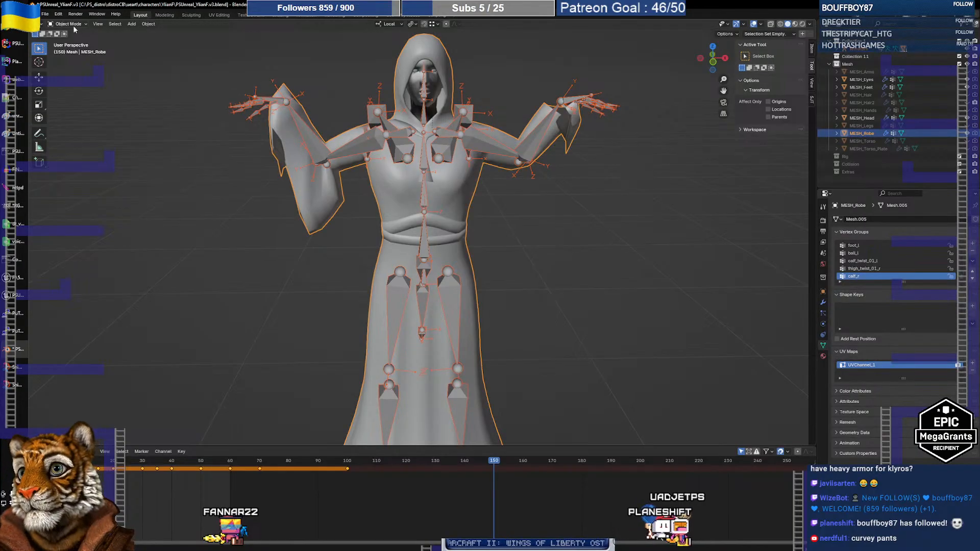
pyautogui.click(67, 24)
pyautogui.click(71, 66)
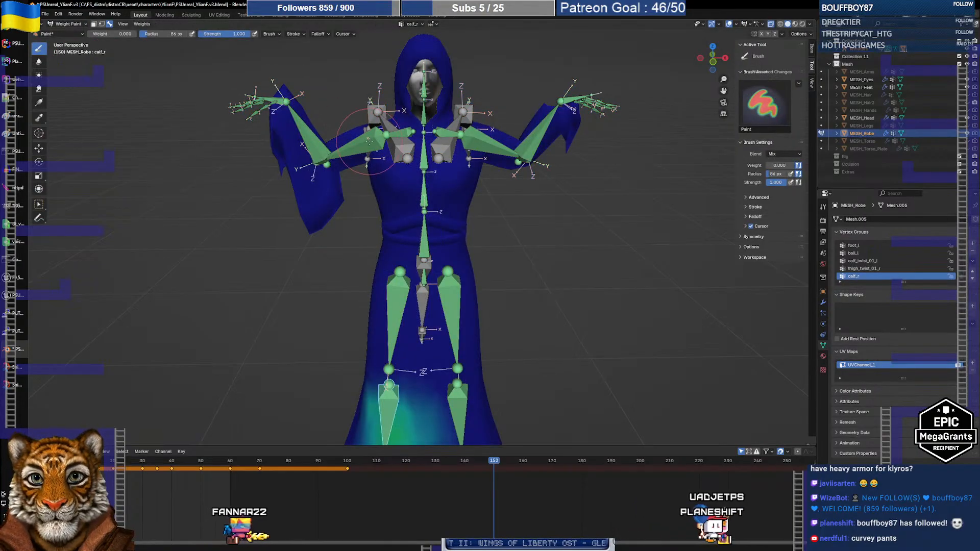
pyautogui.keyDown('ctrl'); pyautogui.click(336, 161); pyautogui.keyUp('ctrl')
pyautogui.keyDown('ctrl'); pyautogui.click(305, 136); pyautogui.keyUp('ctrl')
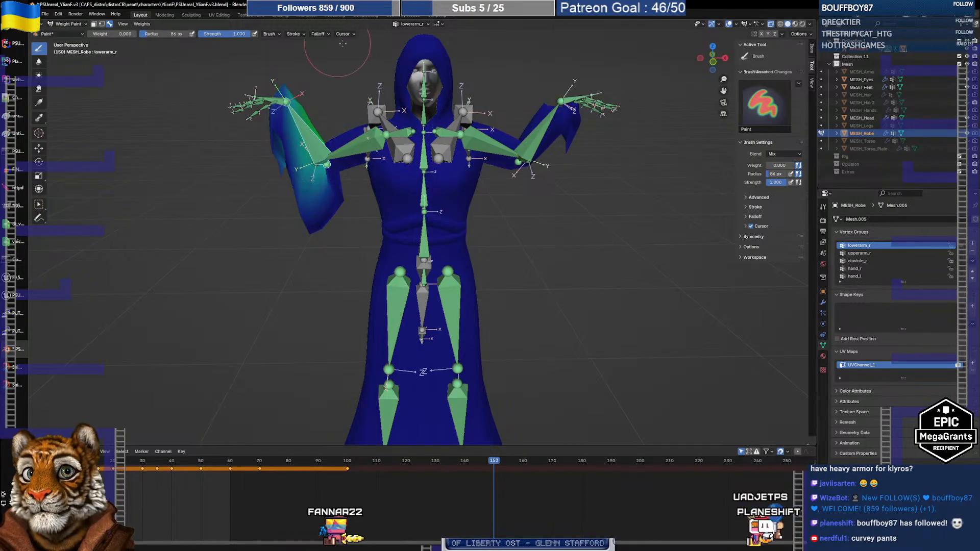
# Step: Apply Normalize All to the robe's vertex group weights
pyautogui.click(143, 25)
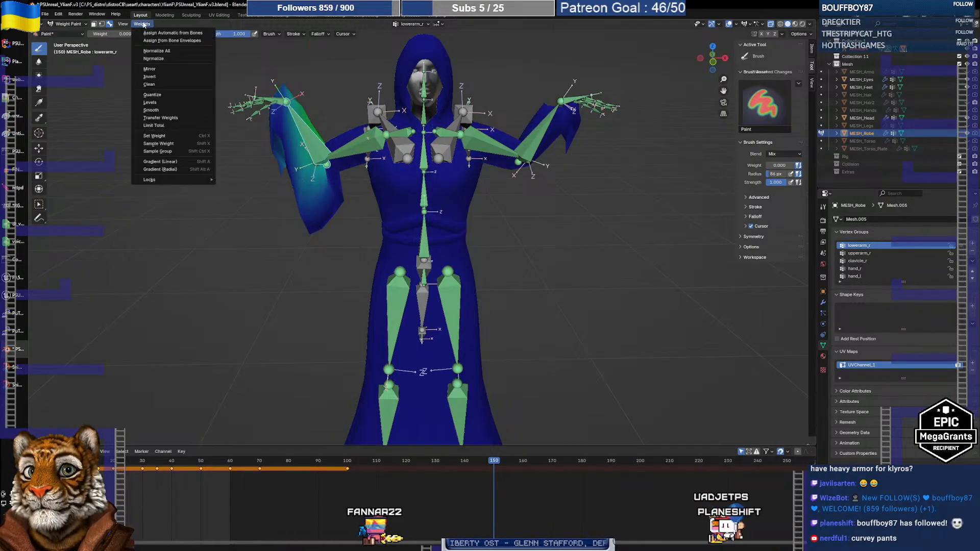
pyautogui.click(162, 50)
pyautogui.click(145, 26)
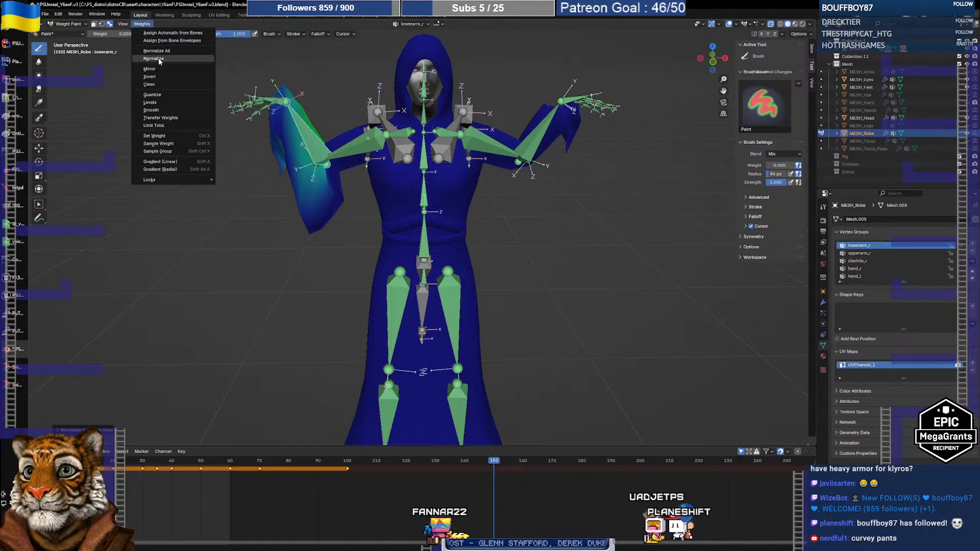
pyautogui.click(159, 51)
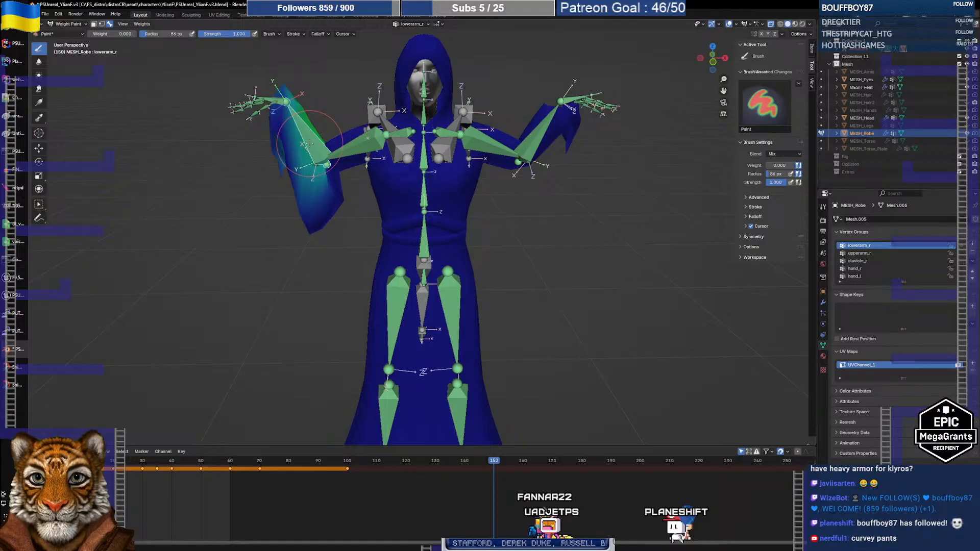
# Step: Inspect the sleeve's upperarm_r and lowerarm_r weights, set the brush weight to 0.744 and display the thumb_01_r weights
pyautogui.keyDown('ctrl'); pyautogui.click(352, 149); pyautogui.keyUp('ctrl')
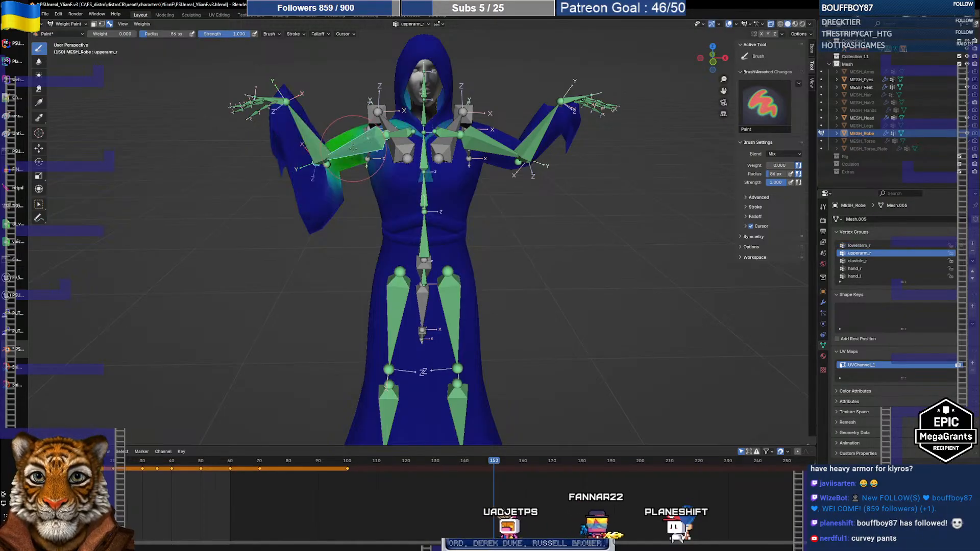
pyautogui.keyDown('ctrl'); pyautogui.click(318, 146); pyautogui.keyUp('ctrl')
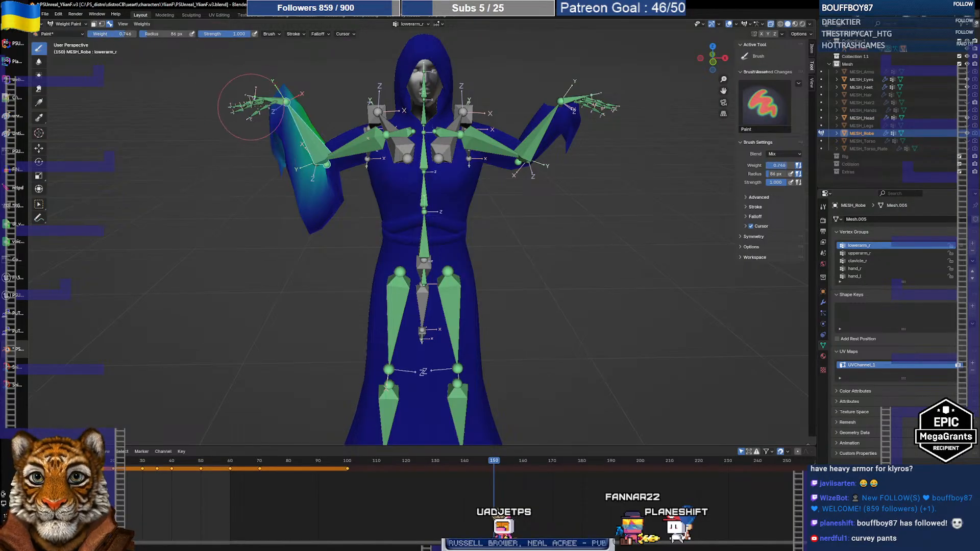
pyautogui.keyDown('ctrl'); pyautogui.click(275, 98); pyautogui.keyUp('ctrl')
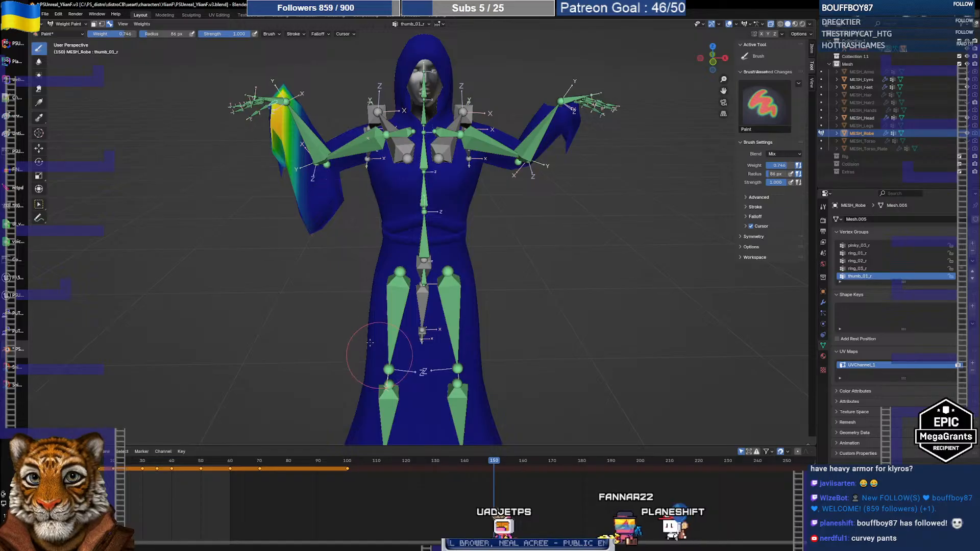
# Step: Return to frame 0, display the lowerarm_r weights and paint more influence onto the front of the right forearm sleeve
pyautogui.moveTo(491, 465); pyautogui.dragTo(33, 455)
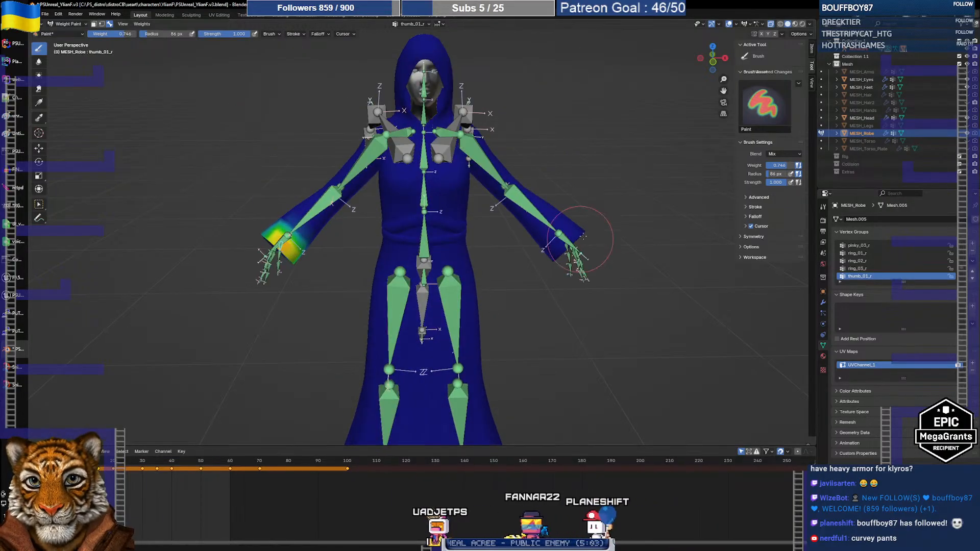
pyautogui.keyDown('ctrl'); pyautogui.click(323, 203); pyautogui.keyUp('ctrl')
pyautogui.scroll(5, 335, 213)
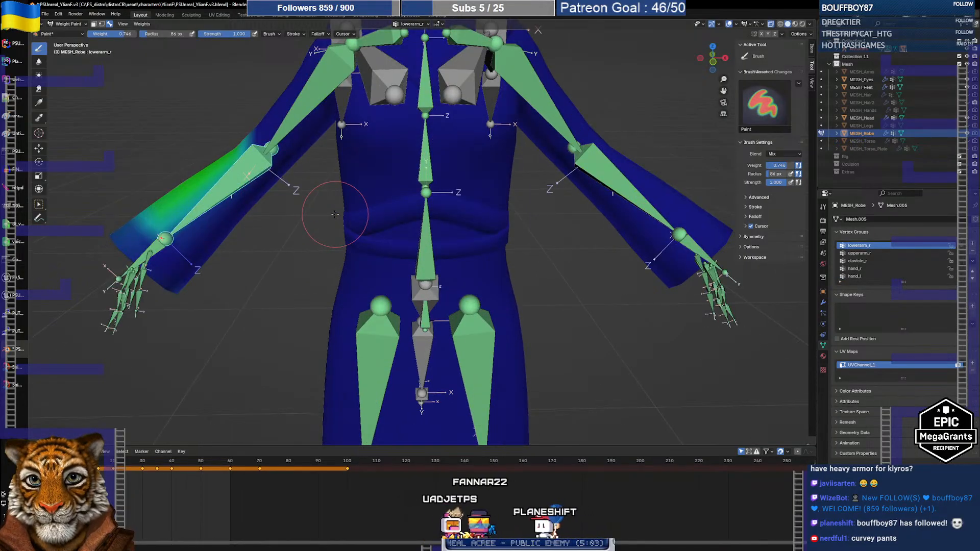
pyautogui.moveTo(352, 225); pyautogui.dragTo(350, 225, button='middle')
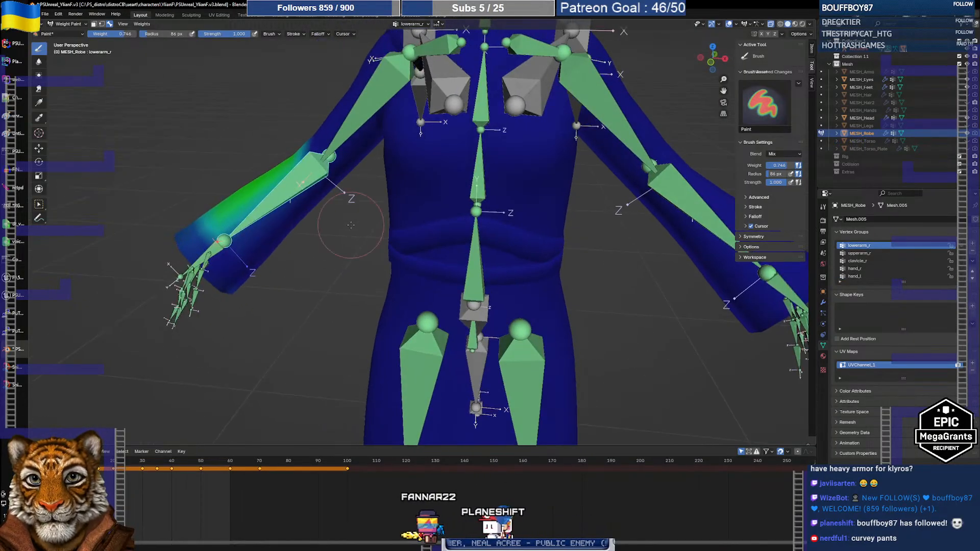
pyautogui.moveTo(260, 191)
pyautogui.mouseDown()
pyautogui.moveTo(295, 243)
pyautogui.moveTo(285, 182)
pyautogui.mouseUp()
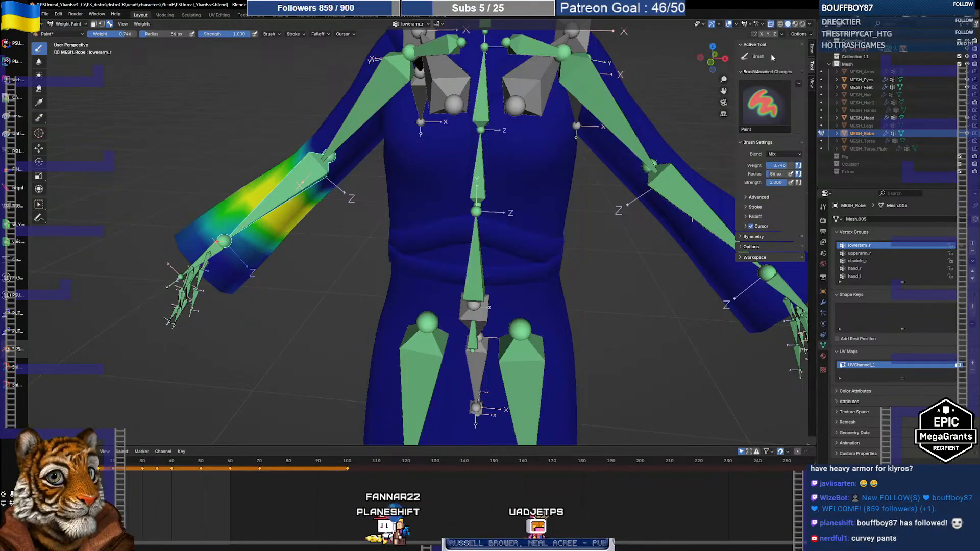
# Step: Check the upperarm_r weights, set brush strength to 0.493, and paint lowerarm_r influence around the elbow and the back of the right forearm sleeve
pyautogui.keyDown('alt'); pyautogui.click(355, 116); pyautogui.keyUp('alt')
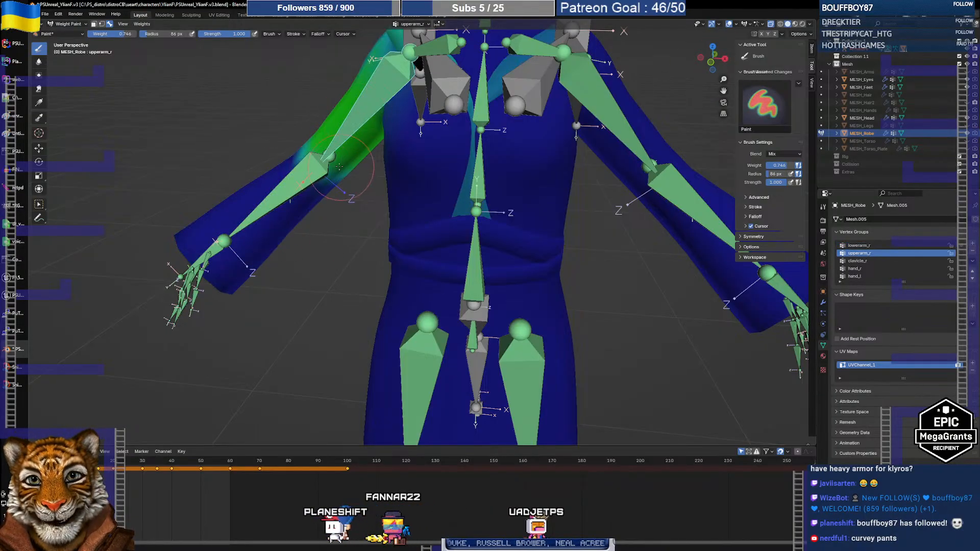
pyautogui.moveTo(342, 175); pyautogui.dragTo(403, 197, button='middle')
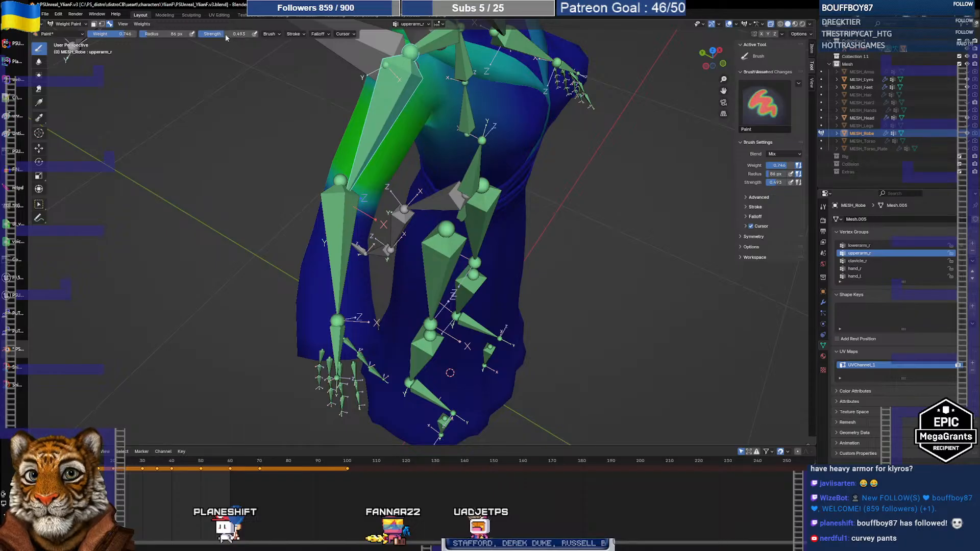
pyautogui.moveTo(367, 189); pyautogui.dragTo(509, 164, button='middle')
pyautogui.keyDown('ctrl'); pyautogui.keyDown('shift'); pyautogui.click(539, 190); pyautogui.keyUp('shift'); pyautogui.keyUp('ctrl')
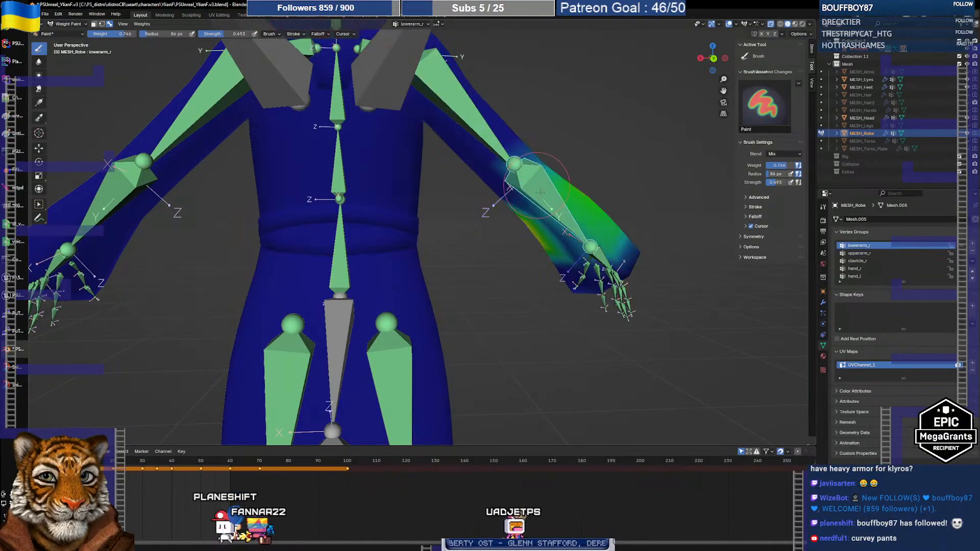
pyautogui.moveTo(533, 147); pyautogui.dragTo(549, 156)
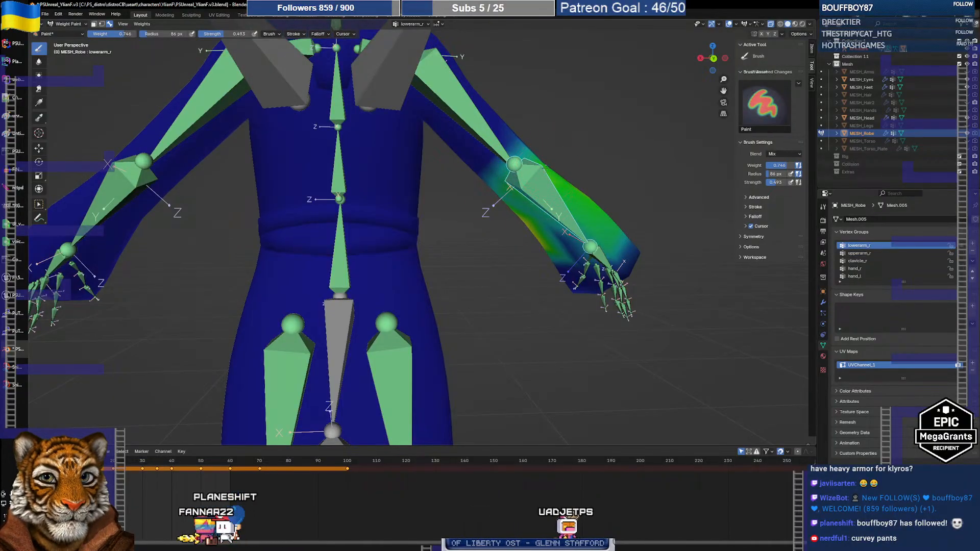
pyautogui.moveTo(545, 168); pyautogui.dragTo(579, 209, button='middle')
pyautogui.moveTo(605, 229); pyautogui.dragTo(584, 230)
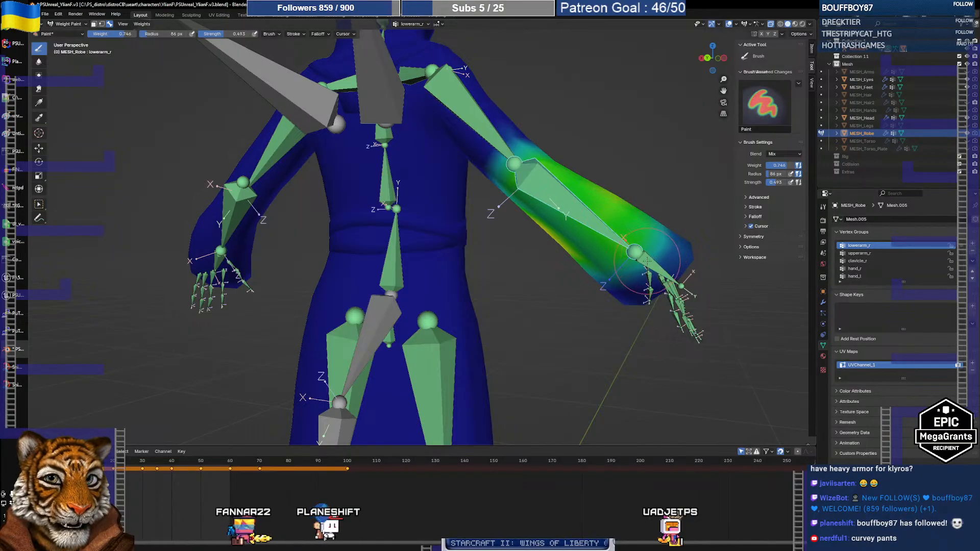
# Step: Display the lowerarm_l weights on the left sleeve and compare them with the right sleeve
pyautogui.keyDown('ctrl'); pyautogui.click(646, 261); pyautogui.keyUp('ctrl')
pyautogui.moveTo(547, 280)
pyautogui.mouseDown(button='middle')
pyautogui.moveTo(428, 220)
pyautogui.moveTo(307, 217)
pyautogui.moveTo(334, 237)
pyautogui.moveTo(464, 253)
pyautogui.mouseUp(button='middle')
pyautogui.keyDown('ctrl'); pyautogui.click(246, 207); pyautogui.keyUp('ctrl')
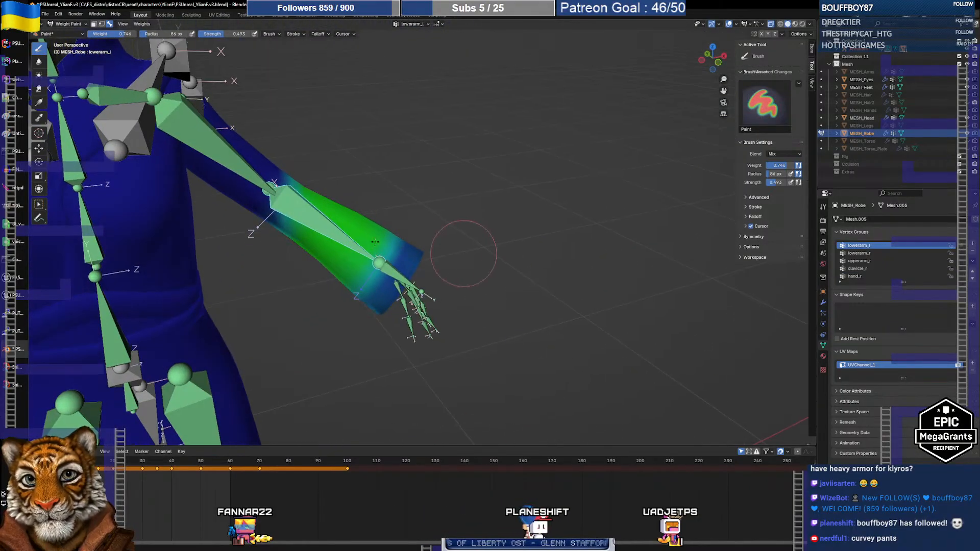
pyautogui.scroll(-4, 264, 183)
pyautogui.keyDown('shift'); pyautogui.moveTo(273, 230); pyautogui.dragTo(403, 218, button='middle'); pyautogui.keyUp('shift')
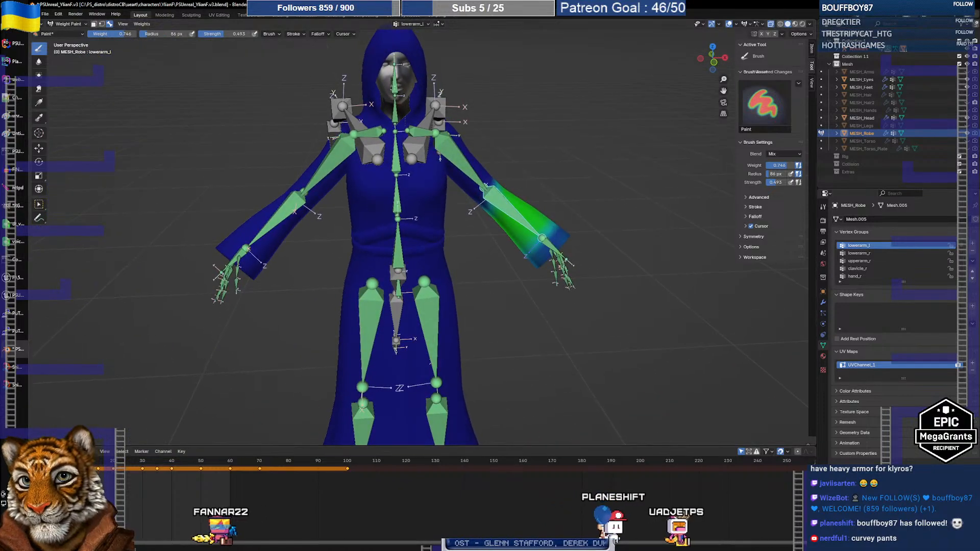
# Step: Scrub to frame 128, display the lowerarm_r weights and examine how the right sleeve deforms
pyautogui.moveTo(115, 462); pyautogui.dragTo(431, 460)
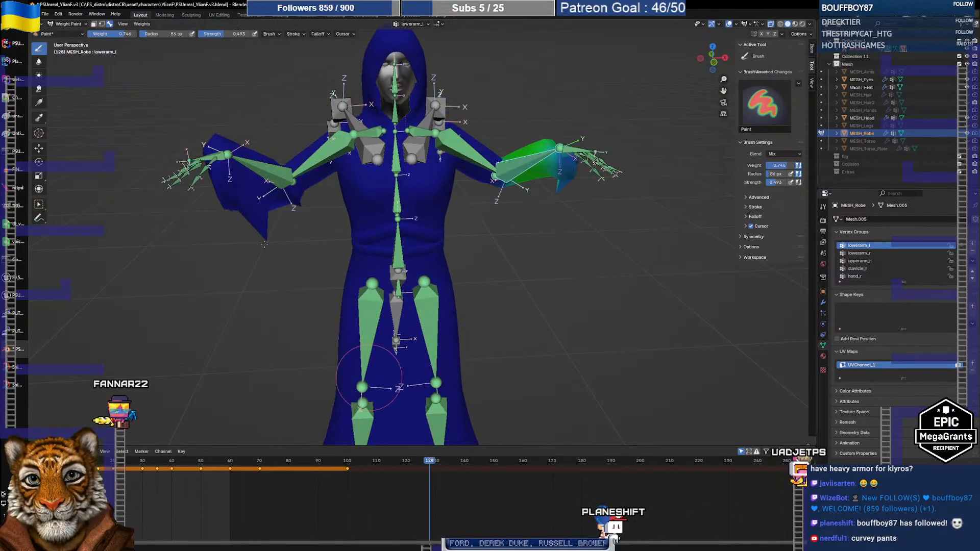
pyautogui.keyDown('ctrl'); pyautogui.click(271, 176); pyautogui.keyUp('ctrl')
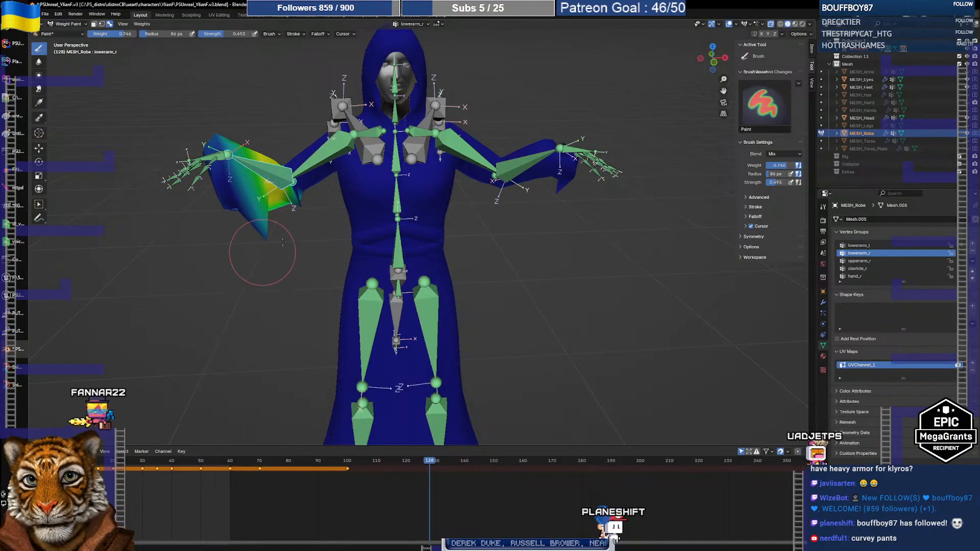
pyautogui.moveTo(255, 282); pyautogui.dragTo(241, 258, button='middle')
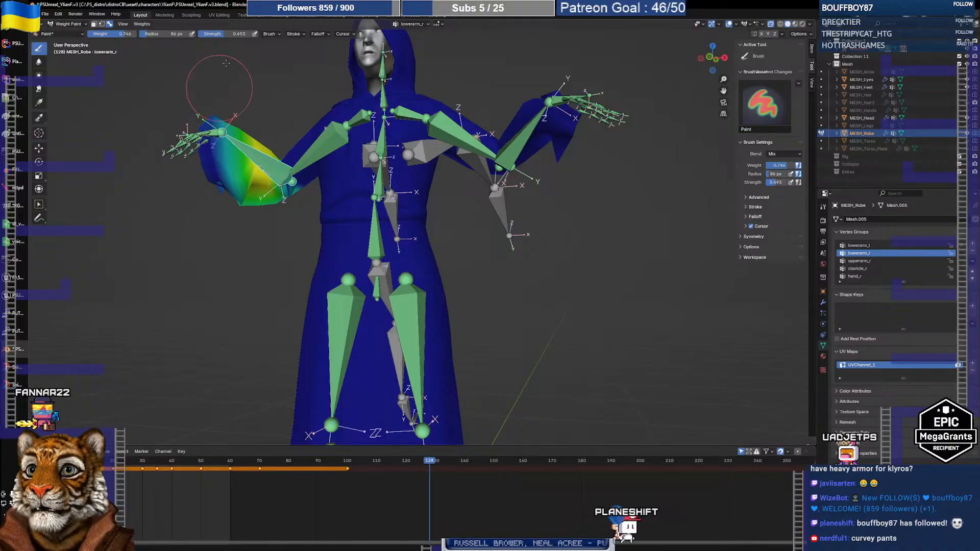
pyautogui.click(294, 34)
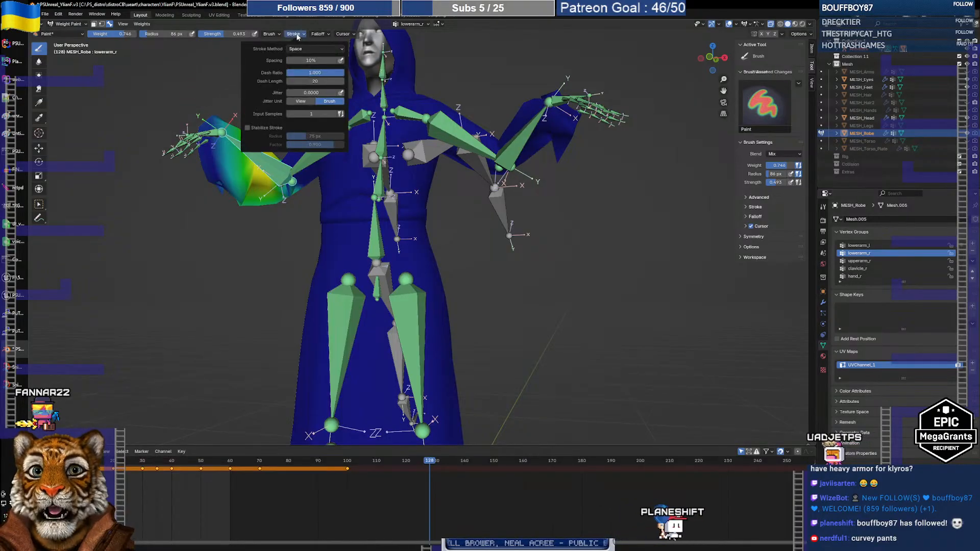
pyautogui.click(317, 34)
pyautogui.click(343, 34)
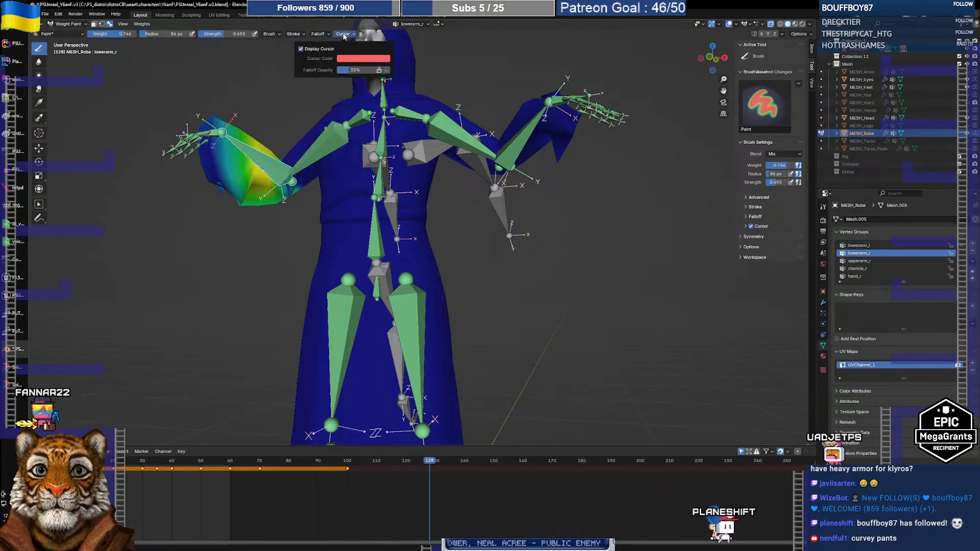
pyautogui.click(269, 35)
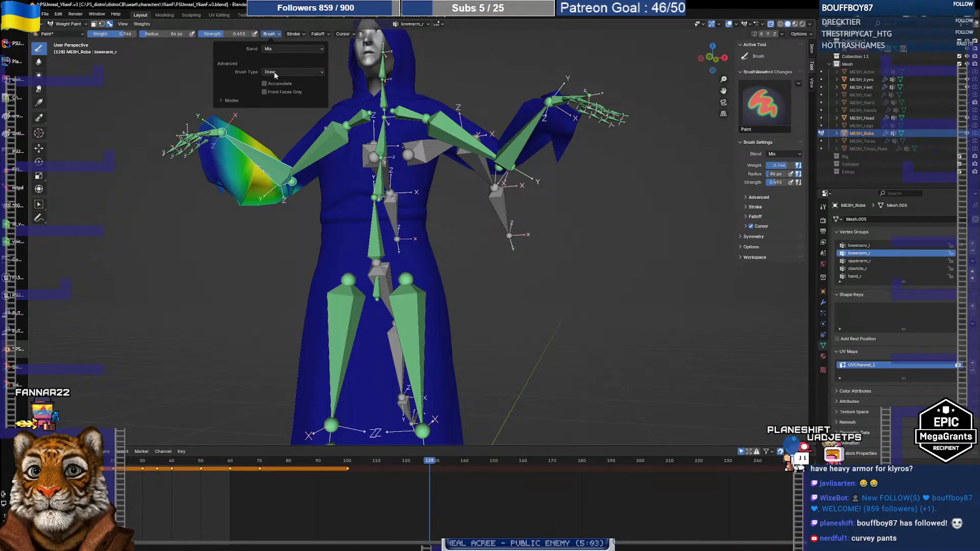
pyautogui.click(226, 101)
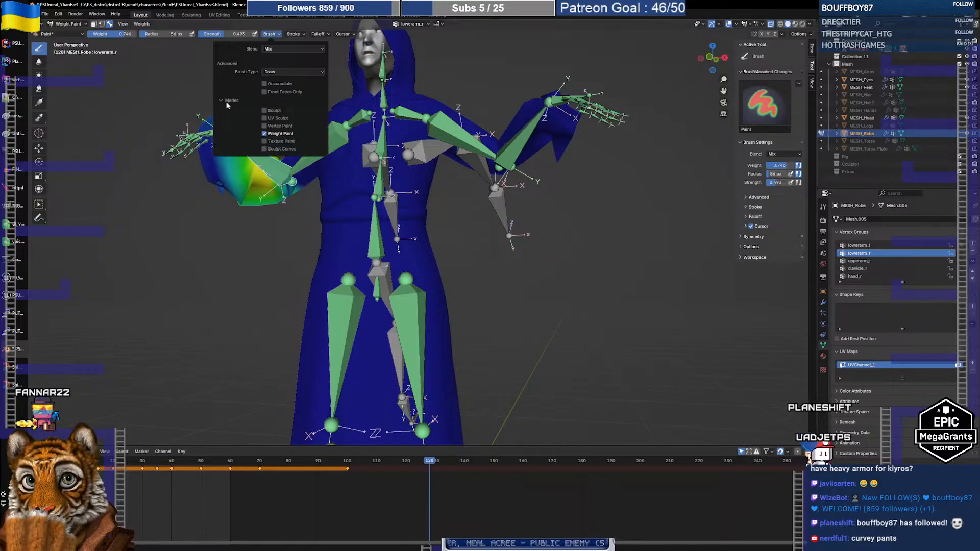
pyautogui.click(225, 101)
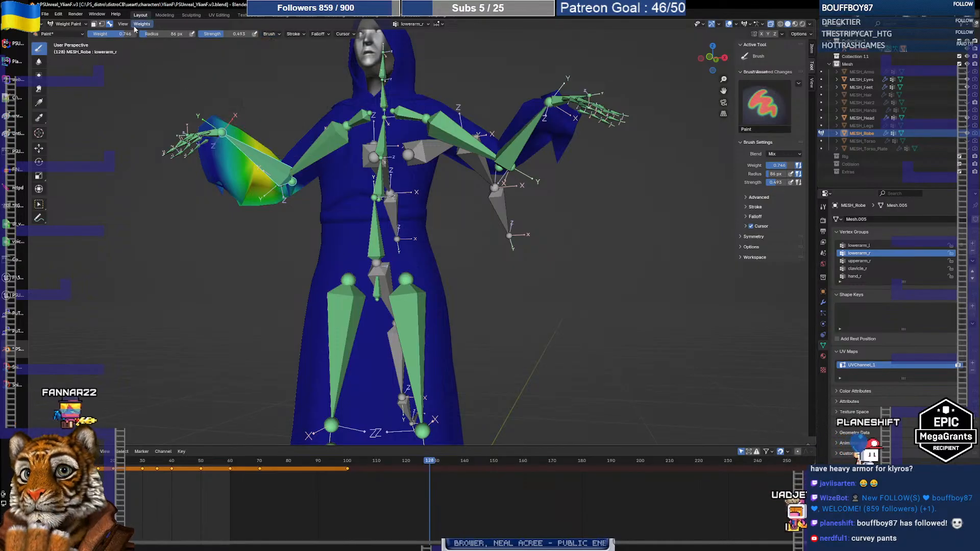
pyautogui.click(123, 24)
pyautogui.click(124, 24)
# Step: Normalize the robe's vertex group weights and check the right arm's lowerarm_r weights
pyautogui.click(141, 24)
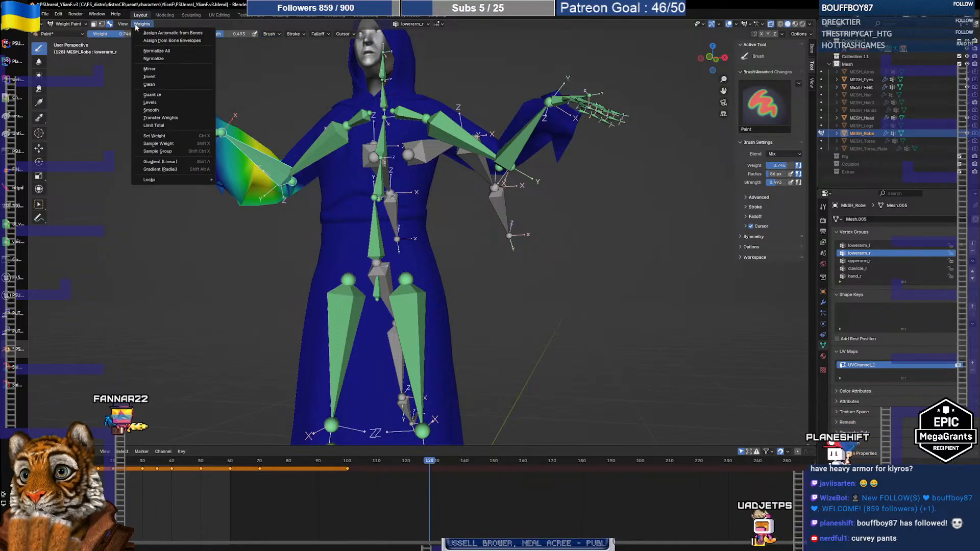
pyautogui.click(154, 59)
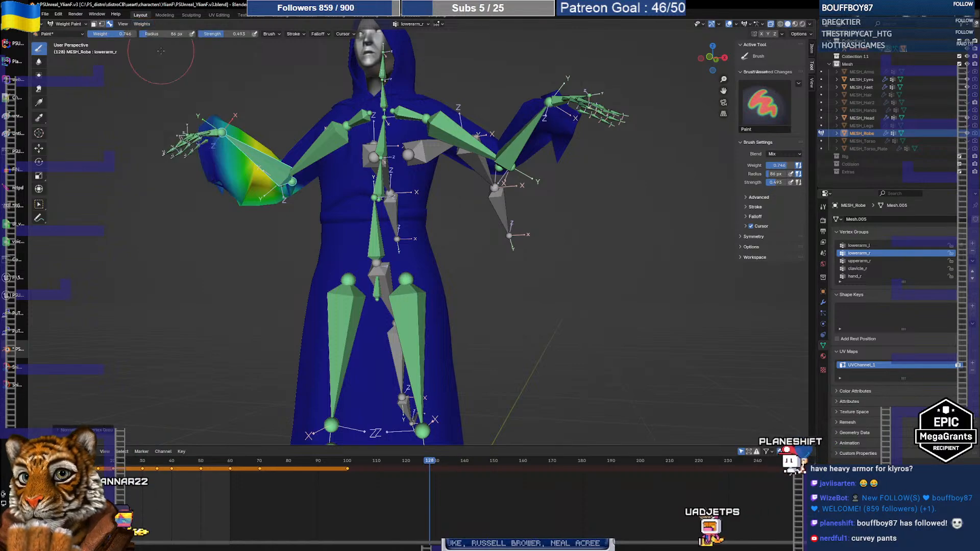
pyautogui.keyDown('ctrl'); pyautogui.click(314, 155); pyautogui.keyUp('ctrl')
pyautogui.keyDown('ctrl'); pyautogui.click(252, 155); pyautogui.keyUp('ctrl')
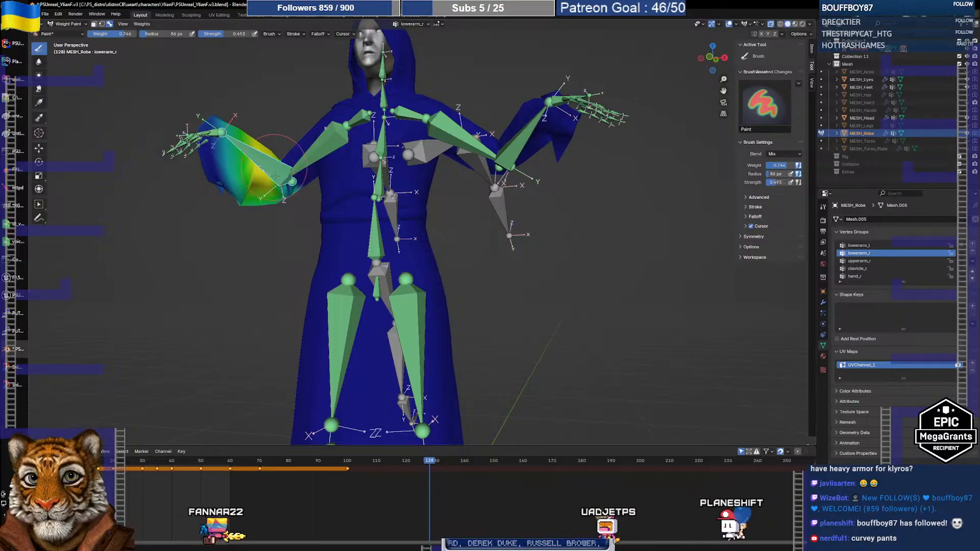
# Step: Display the hand_r weights, return to frame 0 and paint more hand_r influence around the right sleeve's cuff
pyautogui.moveTo(252, 156)
pyautogui.mouseDown(button='middle')
pyautogui.moveTo(264, 190)
pyautogui.moveTo(253, 150)
pyautogui.moveTo(229, 168)
pyautogui.moveTo(232, 184)
pyautogui.moveTo(265, 189)
pyautogui.moveTo(251, 213)
pyautogui.mouseUp(button='middle')
pyautogui.keyDown('ctrl'); pyautogui.click(217, 139); pyautogui.keyUp('ctrl')
pyautogui.hotkey('shift', 'Left')
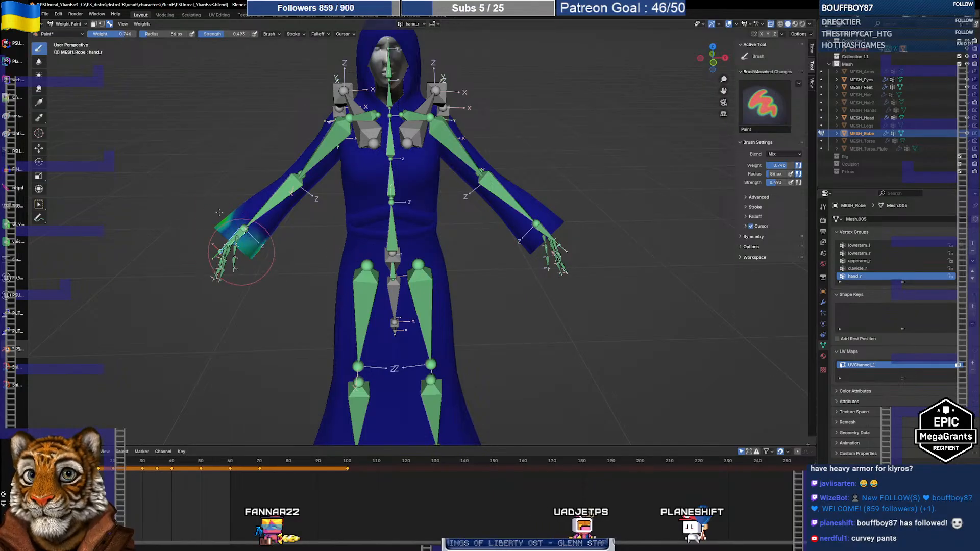
pyautogui.press('space')
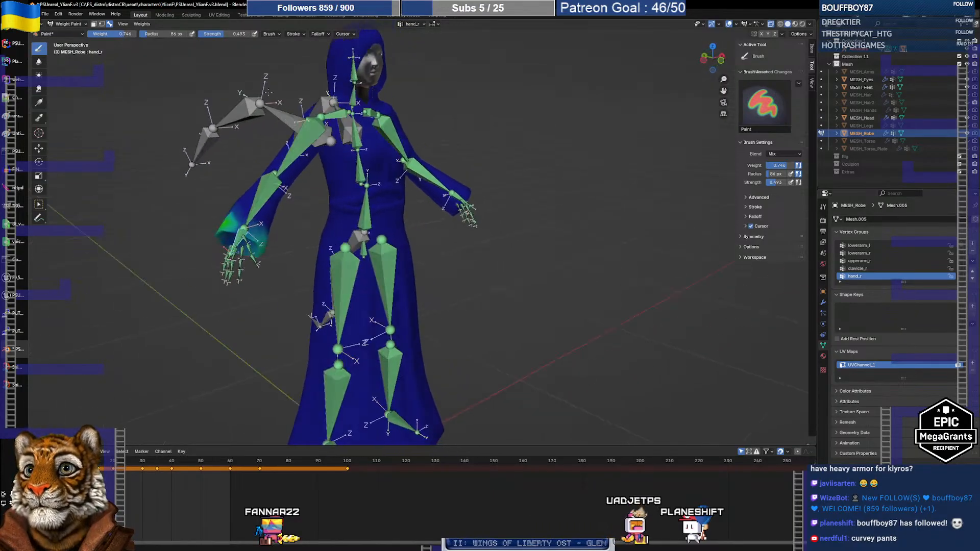
pyautogui.moveTo(219, 229)
pyautogui.mouseDown()
pyautogui.moveTo(257, 247)
pyautogui.moveTo(244, 266)
pyautogui.mouseUp()
pyautogui.moveTo(244, 267); pyautogui.dragTo(258, 157, button='middle')
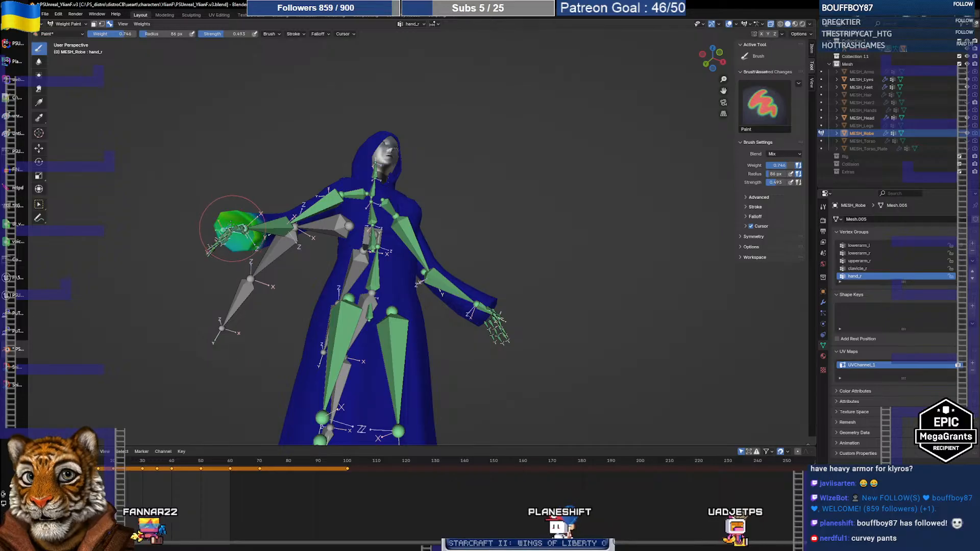
pyautogui.moveTo(223, 208); pyautogui.dragTo(185, 265, button='middle')
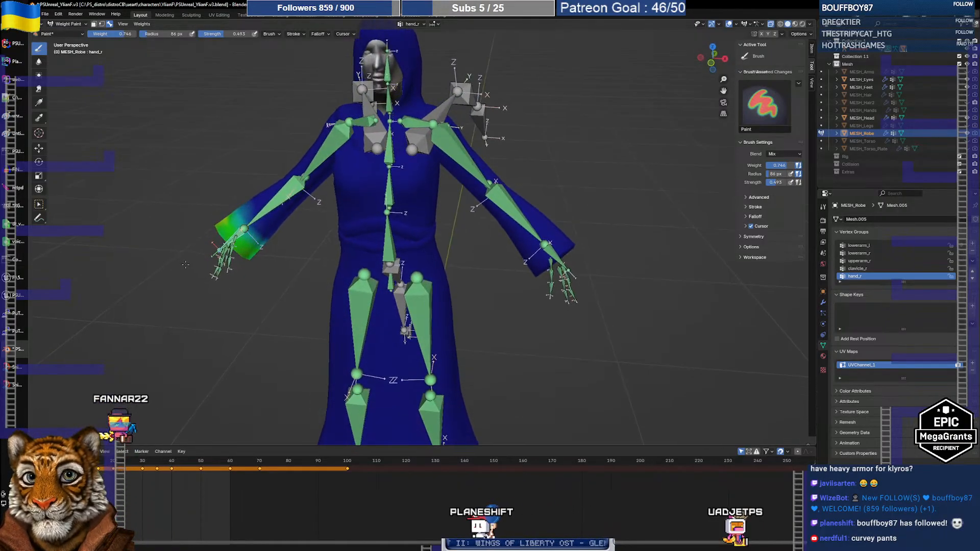
# Step: Display the lowerarm_r weights again and touch up the outer back of the right sleeve near the wrist
pyautogui.keyDown('ctrl'); pyautogui.click(287, 196); pyautogui.keyUp('ctrl')
pyautogui.moveTo(233, 200); pyautogui.dragTo(354, 193, button='middle')
pyautogui.moveTo(357, 193); pyautogui.dragTo(364, 192)
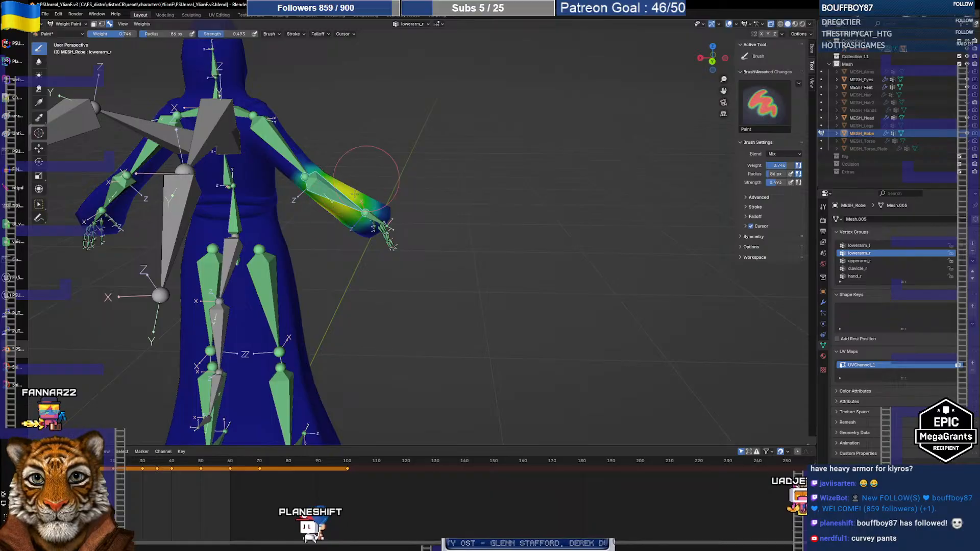
pyautogui.moveTo(348, 196); pyautogui.dragTo(376, 169, button='middle')
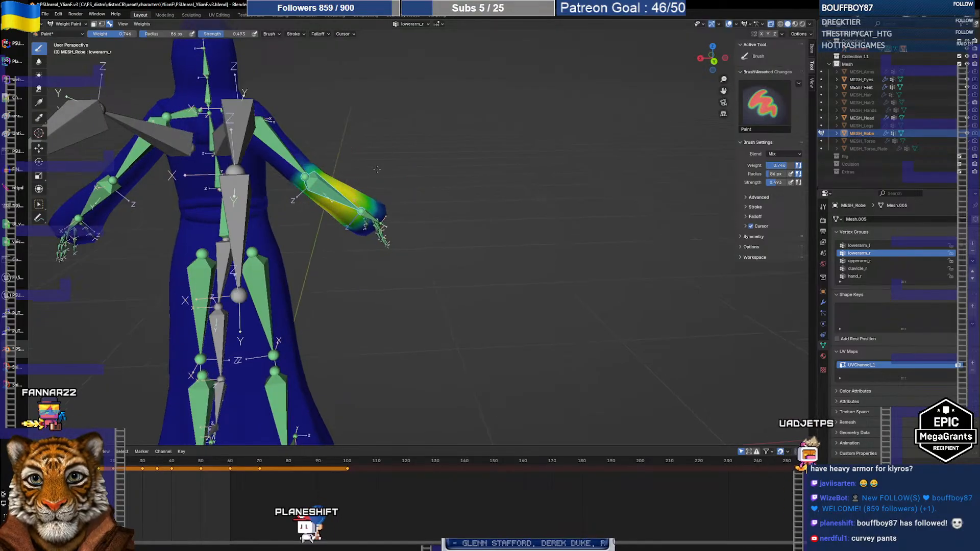
# Step: Display the upperarm_r weights, set the brush to weight 0.000 and strength 1.000, and inspect the right shoulder, back and chest
pyautogui.keyDown('ctrl'); pyautogui.click(274, 141); pyautogui.keyUp('ctrl')
pyautogui.moveTo(274, 141); pyautogui.dragTo(346, 194, button='middle')
pyautogui.scroll(3, 399, 216)
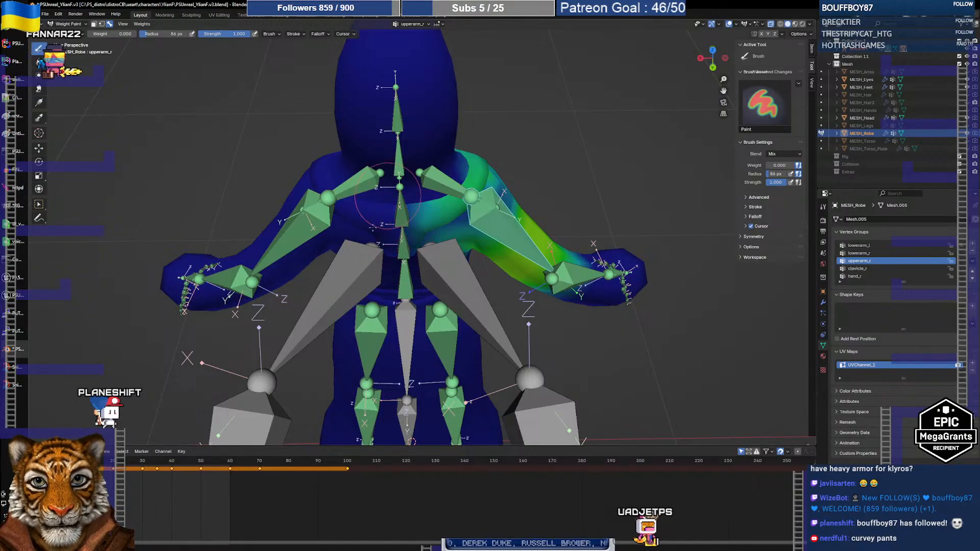
pyautogui.moveTo(287, 255)
pyautogui.mouseDown(button='middle')
pyautogui.moveTo(479, 164)
pyautogui.moveTo(477, 219)
pyautogui.mouseUp(button='middle')
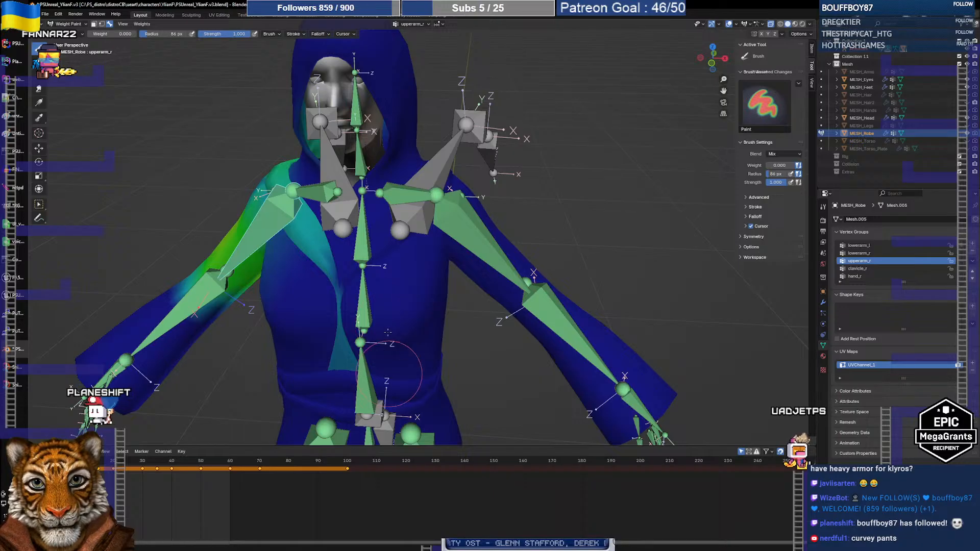
pyautogui.moveTo(387, 319); pyautogui.dragTo(445, 282, button='middle')
# Step: Display the spine_02 weights, set the brush weight to 0.738 and paint a band of influence across the robe's front torso
pyautogui.keyDown('ctrl'); pyautogui.click(392, 250); pyautogui.keyUp('ctrl')
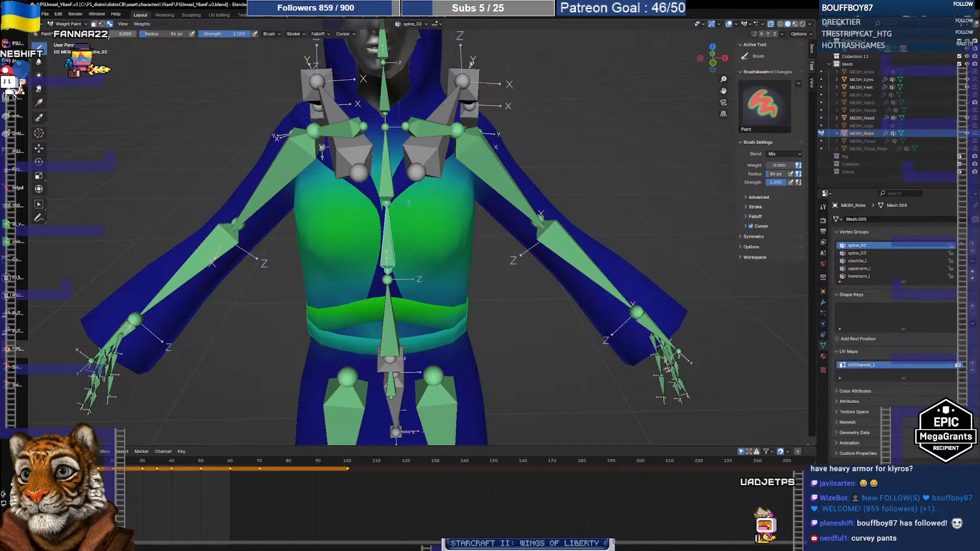
pyautogui.moveTo(97, 34); pyautogui.dragTo(130, 33)
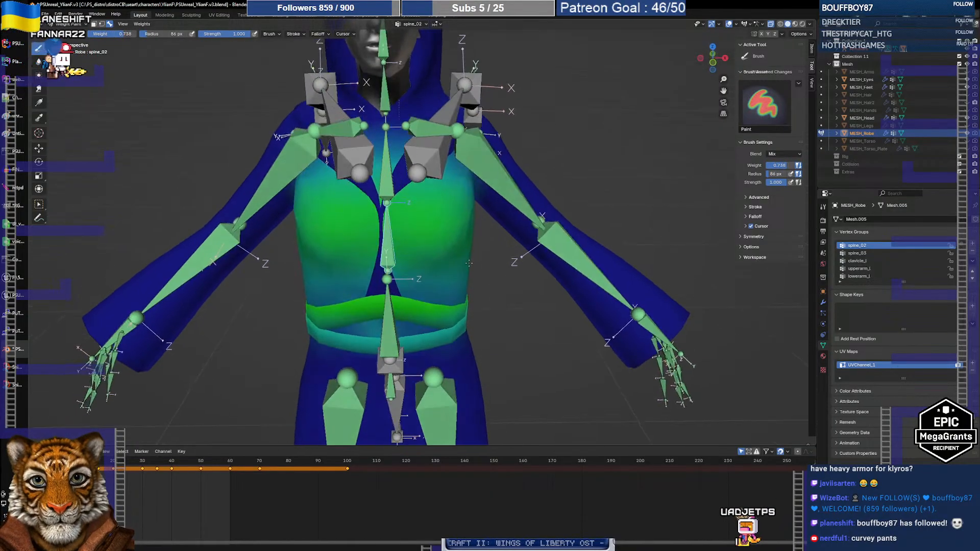
pyautogui.moveTo(331, 246)
pyautogui.mouseDown()
pyautogui.moveTo(432, 248)
pyautogui.moveTo(326, 238)
pyautogui.moveTo(403, 252)
pyautogui.mouseUp()
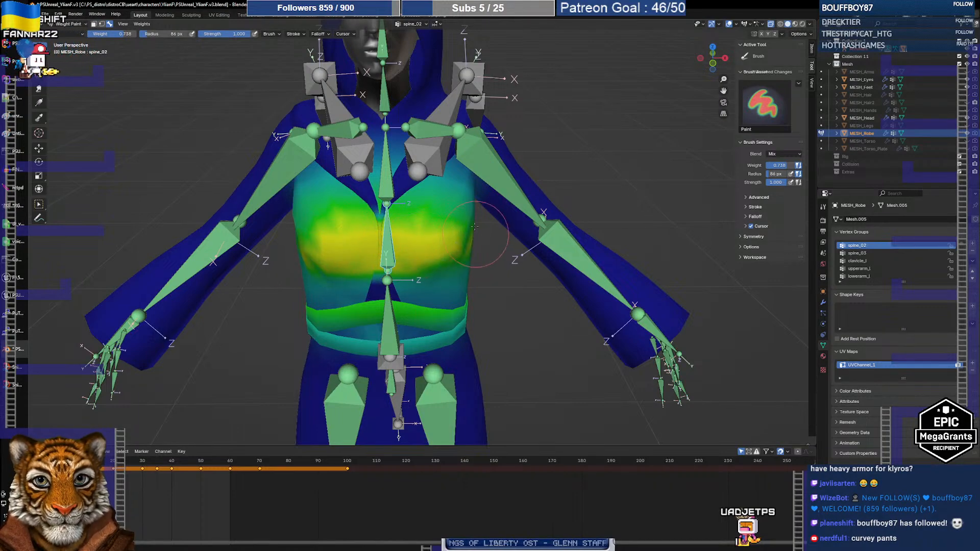
pyautogui.moveTo(474, 226); pyautogui.dragTo(349, 225)
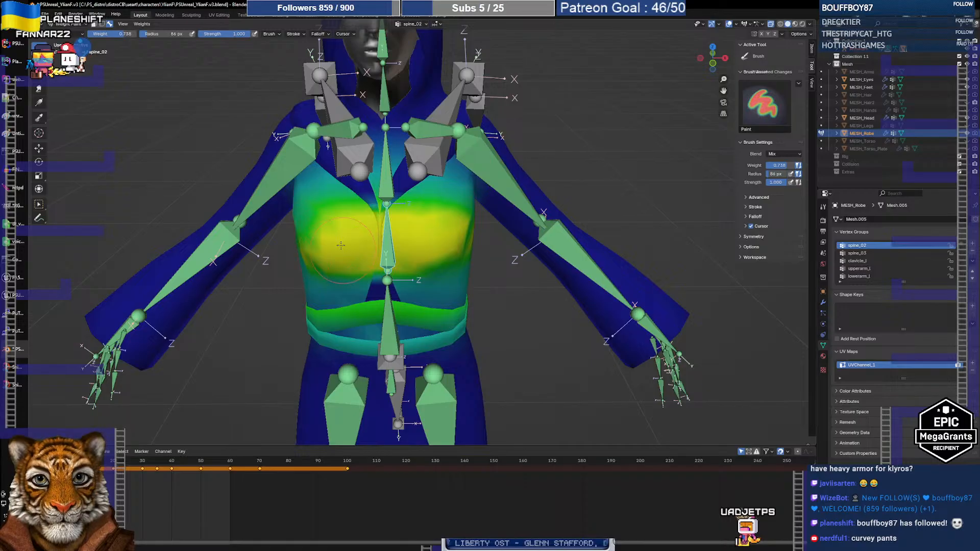
pyautogui.moveTo(340, 245); pyautogui.dragTo(516, 222, button='middle')
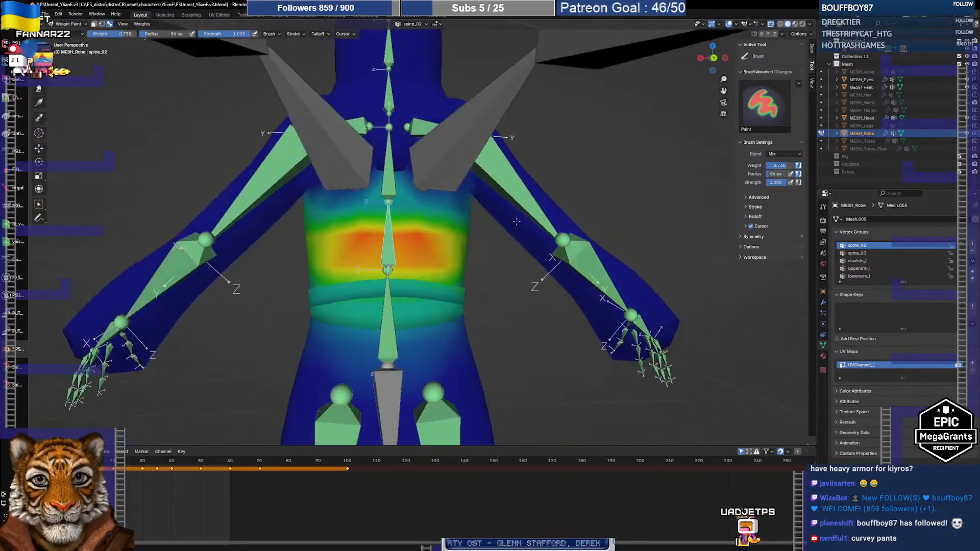
# Step: Continue the spine_02 band with brush weight 0.738 around the robe's back, right side and front torso
pyautogui.moveTo(469, 228); pyautogui.dragTo(365, 226)
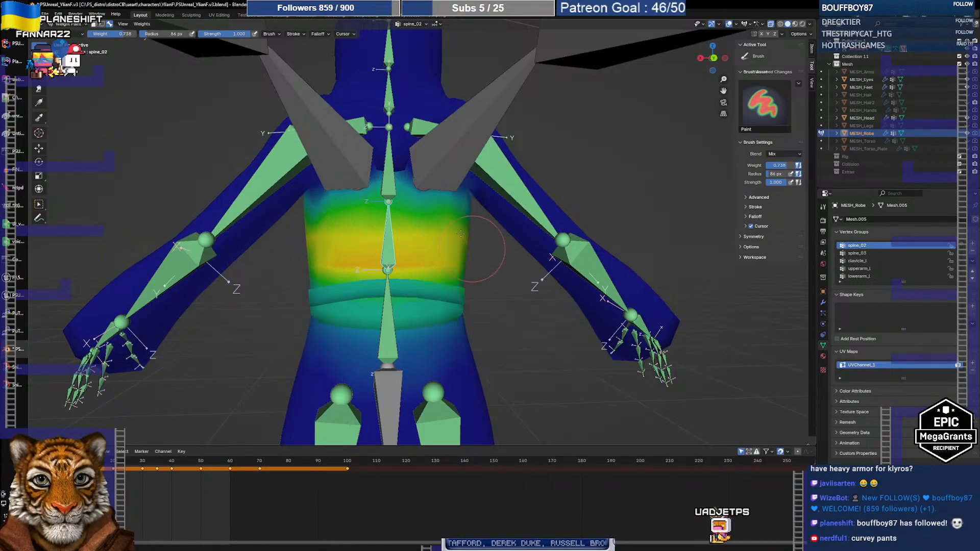
pyautogui.moveTo(470, 251); pyautogui.dragTo(347, 255, button='middle')
pyautogui.moveTo(347, 255); pyautogui.dragTo(365, 248)
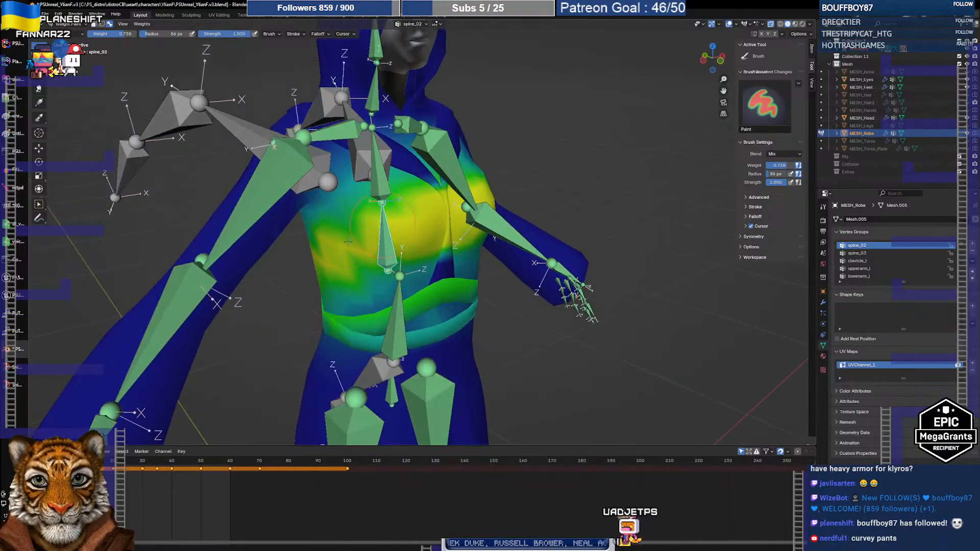
pyautogui.moveTo(420, 252)
pyautogui.mouseDown(button='middle')
pyautogui.moveTo(323, 250)
pyautogui.moveTo(355, 251)
pyautogui.mouseUp(button='middle')
pyautogui.moveTo(355, 252); pyautogui.dragTo(327, 258)
pyautogui.moveTo(327, 259)
pyautogui.mouseDown(button='middle')
pyautogui.moveTo(363, 246)
pyautogui.moveTo(368, 259)
pyautogui.mouseUp(button='middle')
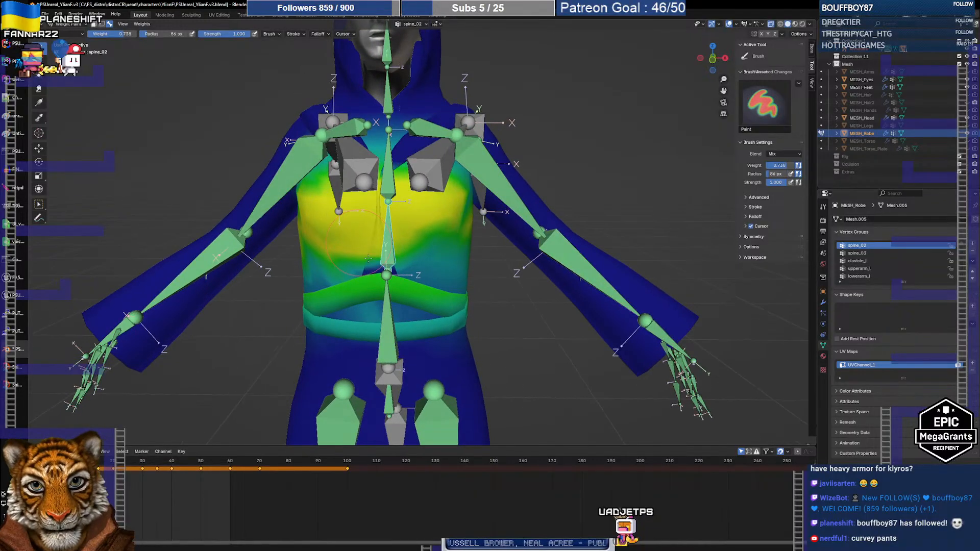
# Step: Display the spine_01 weights and paint a band of 0.738 influence across the robe's front just above the belt
pyautogui.keyDown('ctrl'); pyautogui.click(393, 325); pyautogui.keyUp('ctrl')
pyautogui.moveTo(337, 266); pyautogui.dragTo(432, 283)
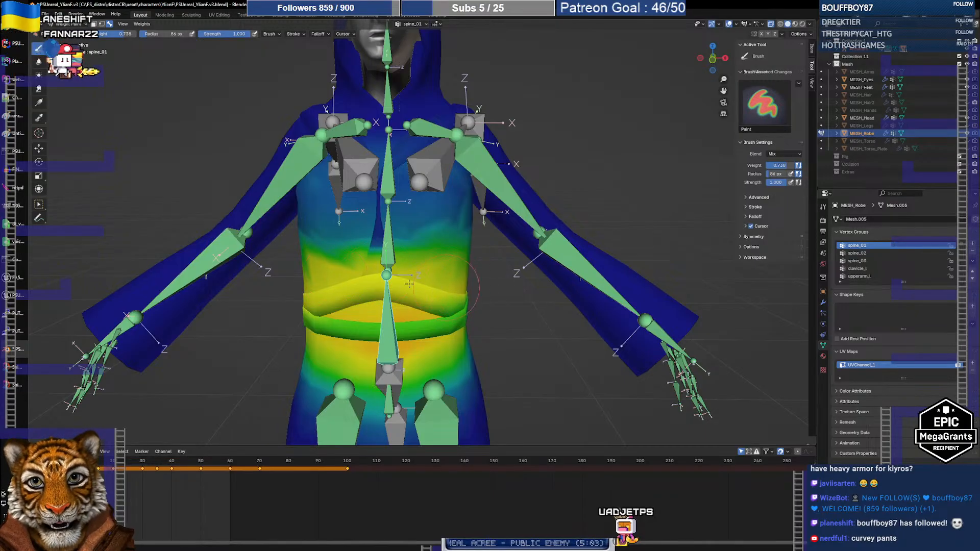
pyautogui.moveTo(409, 284); pyautogui.dragTo(396, 253, button='middle')
# Step: Compare the spine_02, spine_01 and thigh_r influence on the robe's torso and skirt, ending with the spine_01 weights displayed
pyautogui.keyDown('ctrl'); pyautogui.click(396, 251); pyautogui.keyUp('ctrl')
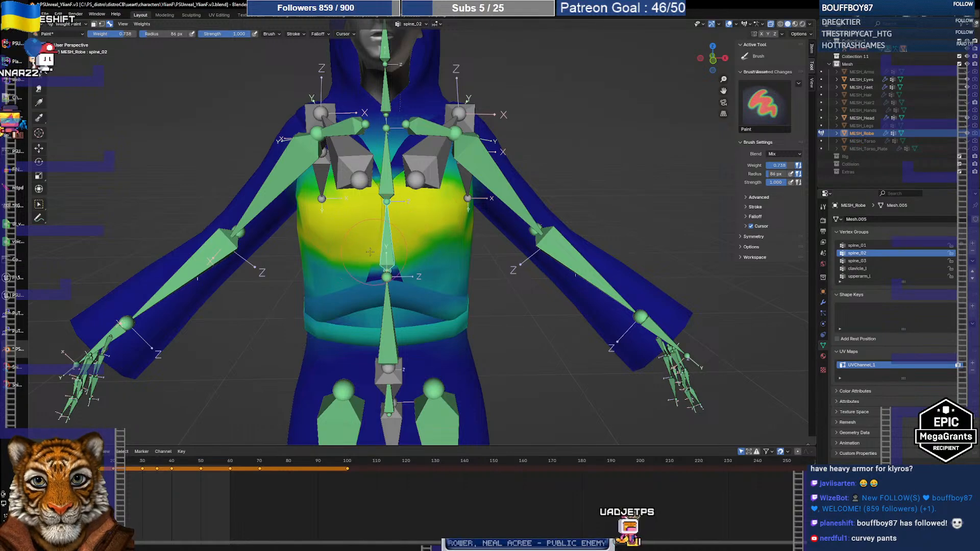
pyautogui.keyDown('ctrl'); pyautogui.click(389, 314); pyautogui.keyUp('ctrl')
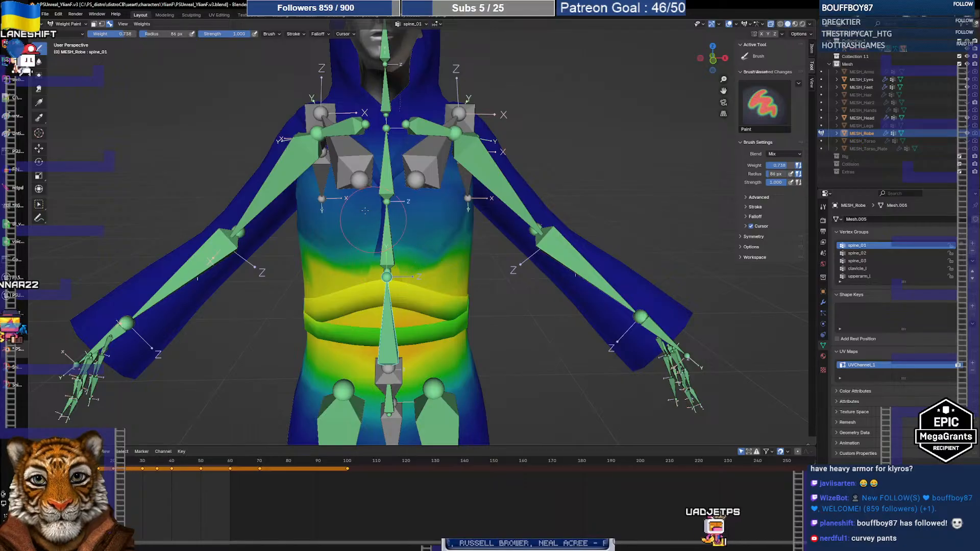
pyautogui.moveTo(364, 216); pyautogui.dragTo(421, 251, button='middle')
pyautogui.scroll(-3, 363, 227)
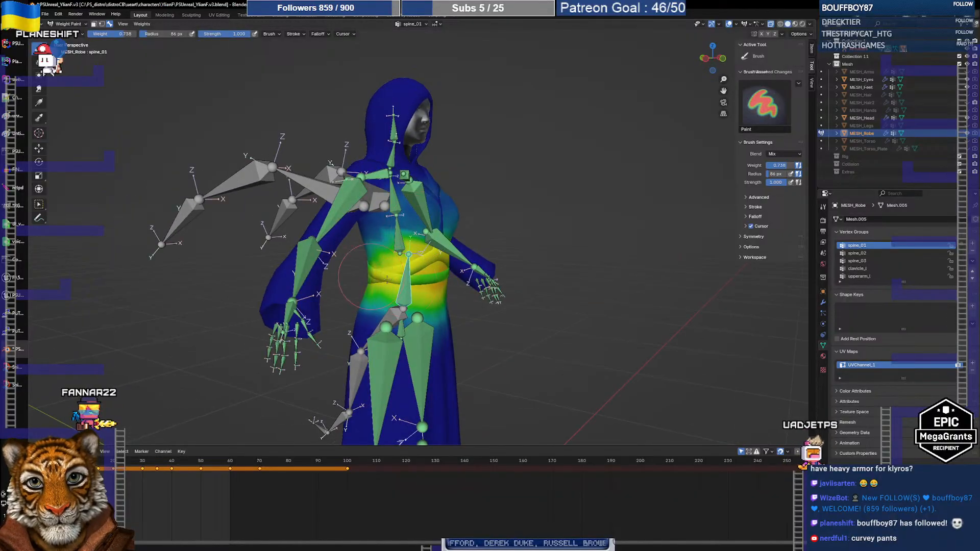
pyautogui.moveTo(363, 268); pyautogui.dragTo(433, 271, button='middle')
pyautogui.keyDown('ctrl'); pyautogui.click(403, 236); pyautogui.keyUp('ctrl')
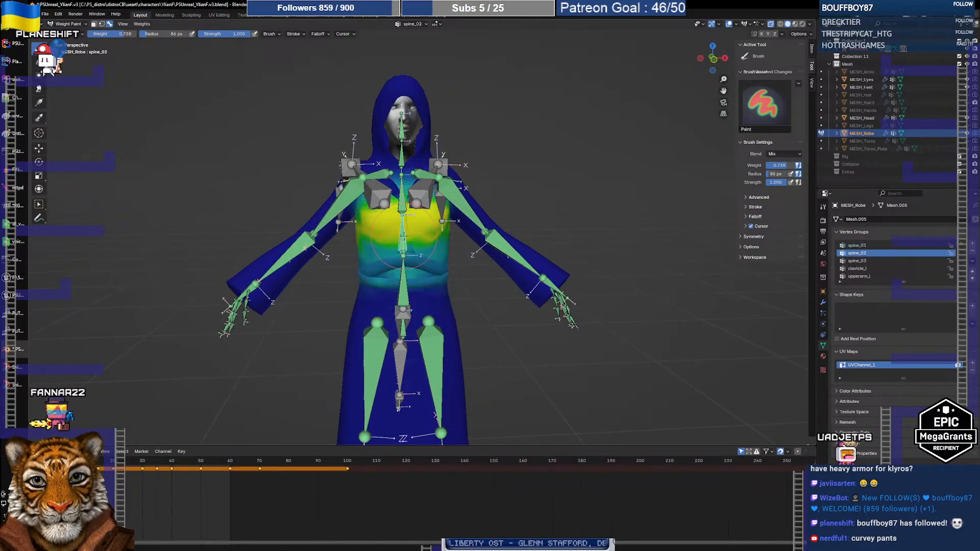
pyautogui.keyDown('ctrl'); pyautogui.click(406, 298); pyautogui.keyUp('ctrl')
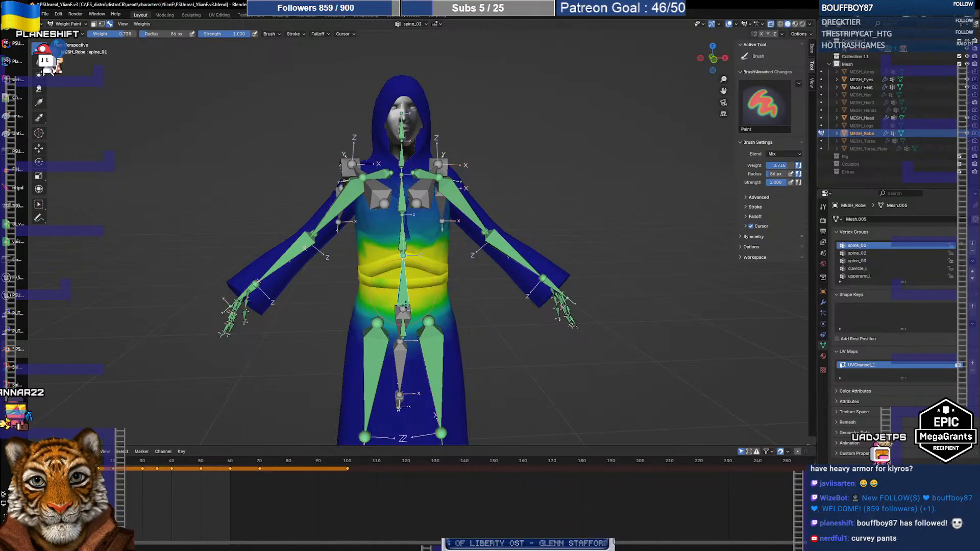
pyautogui.keyDown('ctrl'); pyautogui.click(431, 341); pyautogui.keyUp('ctrl')
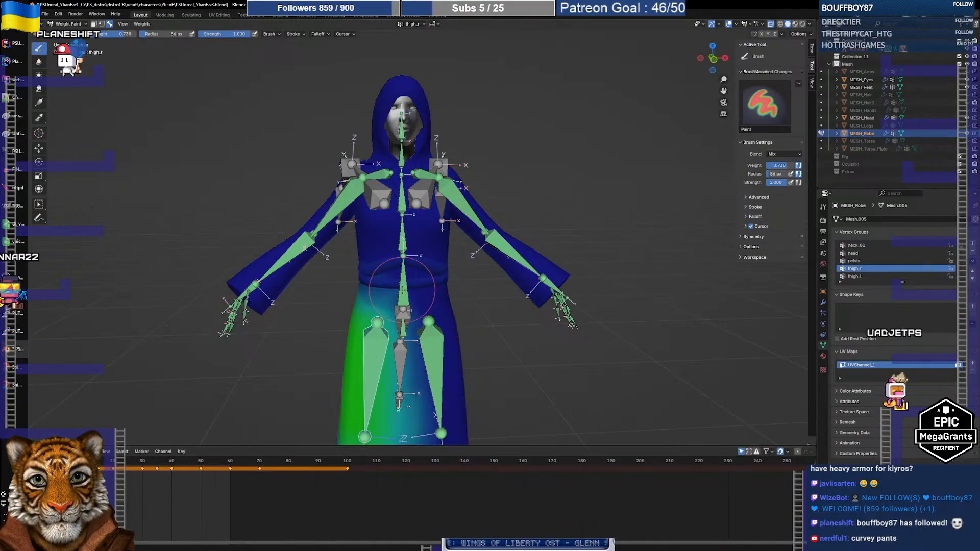
pyautogui.keyDown('ctrl'); pyautogui.click(403, 293); pyautogui.keyUp('ctrl')
pyautogui.moveTo(444, 197); pyautogui.dragTo(423, 231, button='middle')
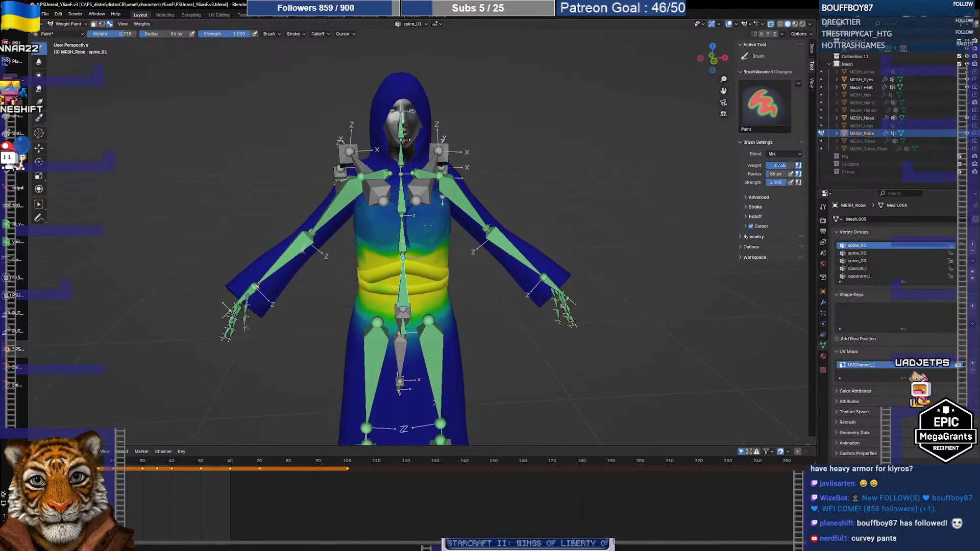
# Step: Set the brush weight to 0.077 and check the spine_01 influence on the robe's chest
pyautogui.moveTo(123, 34); pyautogui.dragTo(91, 34)
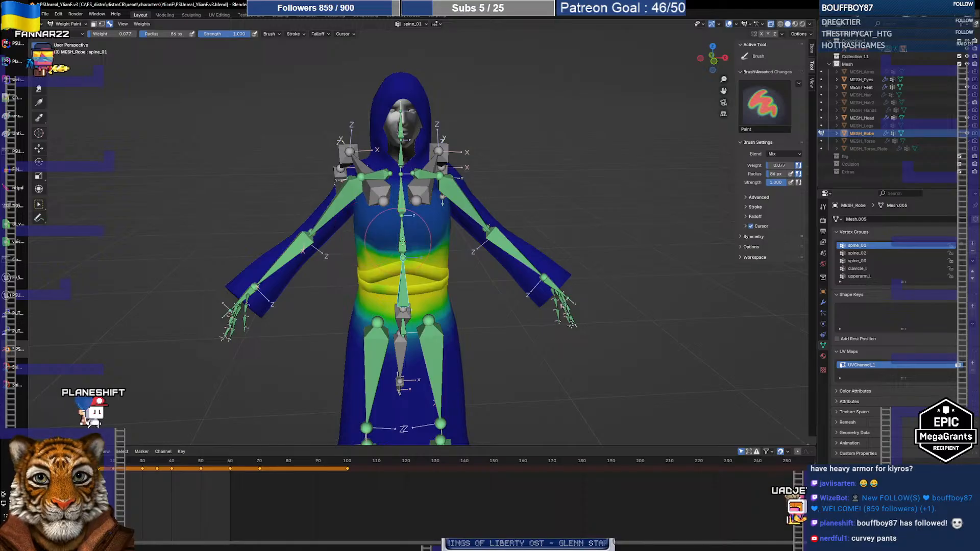
pyautogui.moveTo(397, 240)
pyautogui.mouseDown(button='middle')
pyautogui.moveTo(316, 233)
pyautogui.moveTo(598, 226)
pyautogui.moveTo(398, 238)
pyautogui.mouseUp(button='middle')
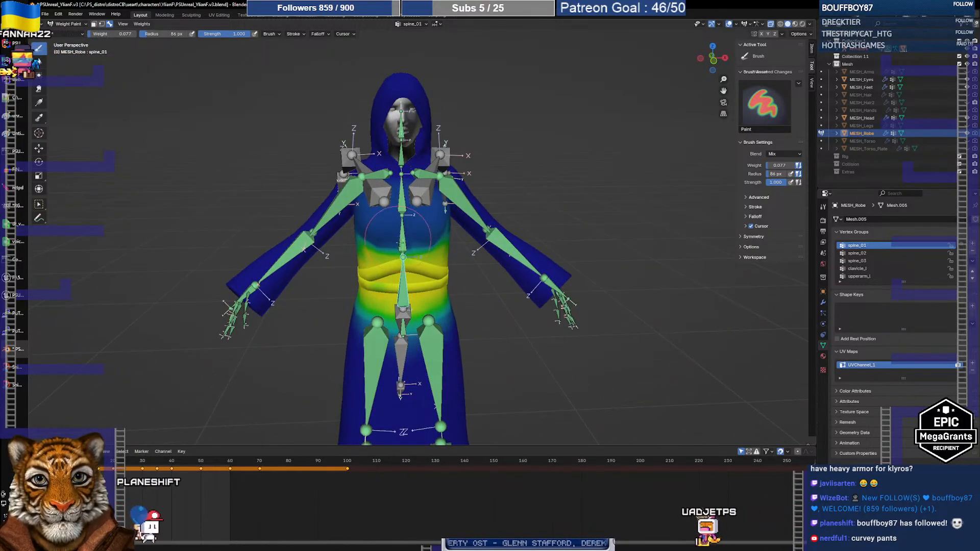
pyautogui.moveTo(58, 461)
pyautogui.mouseDown()
pyautogui.moveTo(94, 461)
pyautogui.moveTo(54, 461)
pyautogui.mouseUp()
# Step: Compare the thigh_r and thigh_l weights, set the brush weight to 0.000 and erase thigh_r influence around the robe's waist
pyautogui.keyDown('shift'); pyautogui.moveTo(350, 377); pyautogui.dragTo(398, 311, button='middle'); pyautogui.keyUp('shift')
pyautogui.keyDown('ctrl'); pyautogui.click(351, 284); pyautogui.keyUp('ctrl')
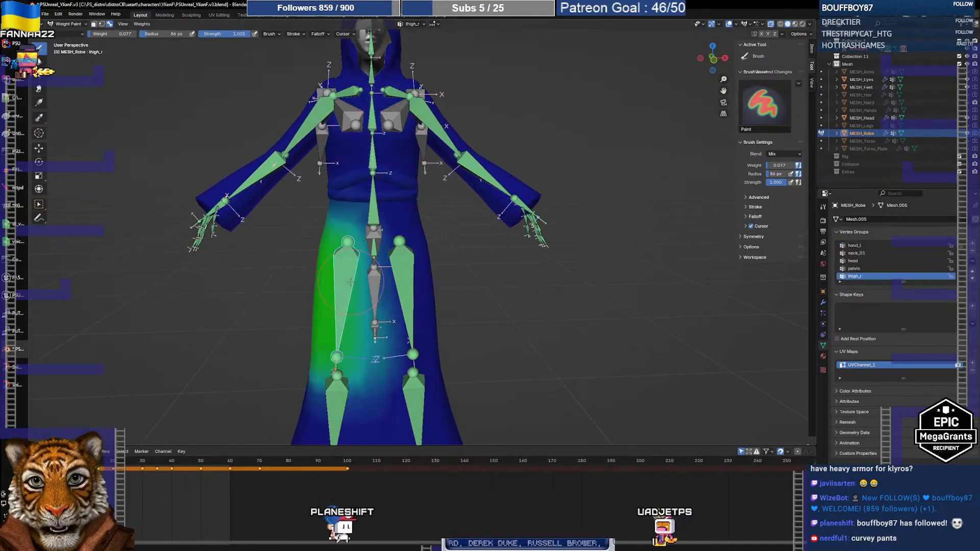
pyautogui.keyDown('ctrl'); pyautogui.click(403, 269); pyautogui.keyUp('ctrl')
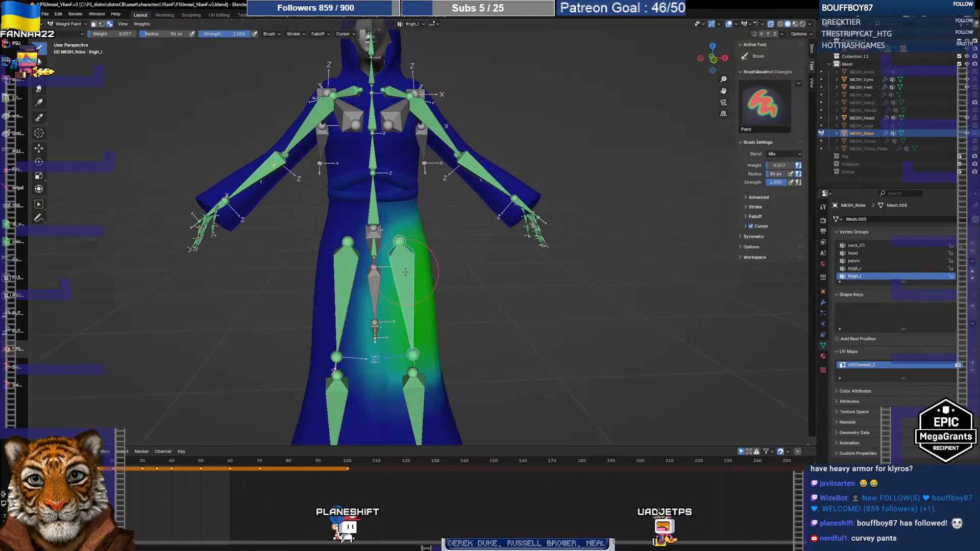
pyautogui.keyDown('ctrl'); pyautogui.click(353, 272); pyautogui.keyUp('ctrl')
pyautogui.moveTo(437, 268); pyautogui.dragTo(435, 270, button='middle')
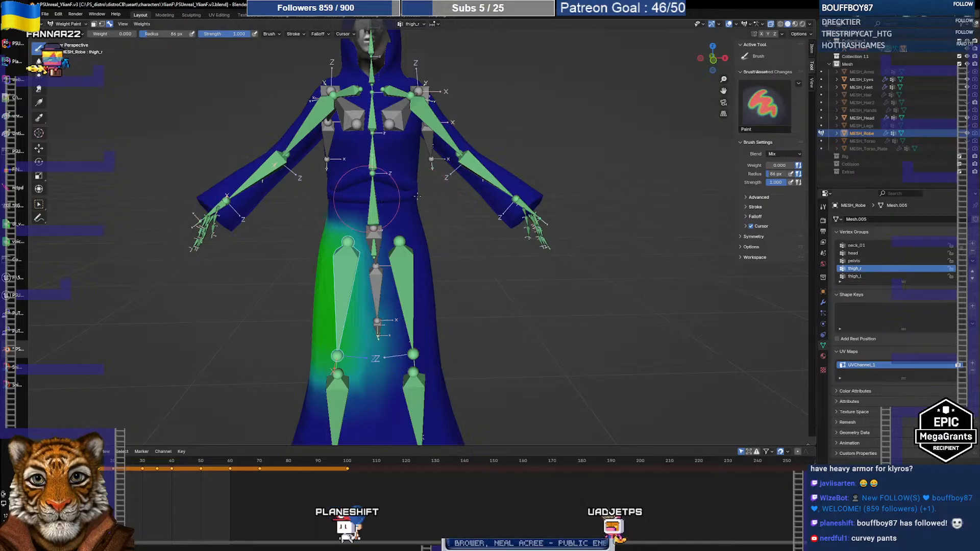
pyautogui.moveTo(417, 196); pyautogui.dragTo(374, 186, button='middle')
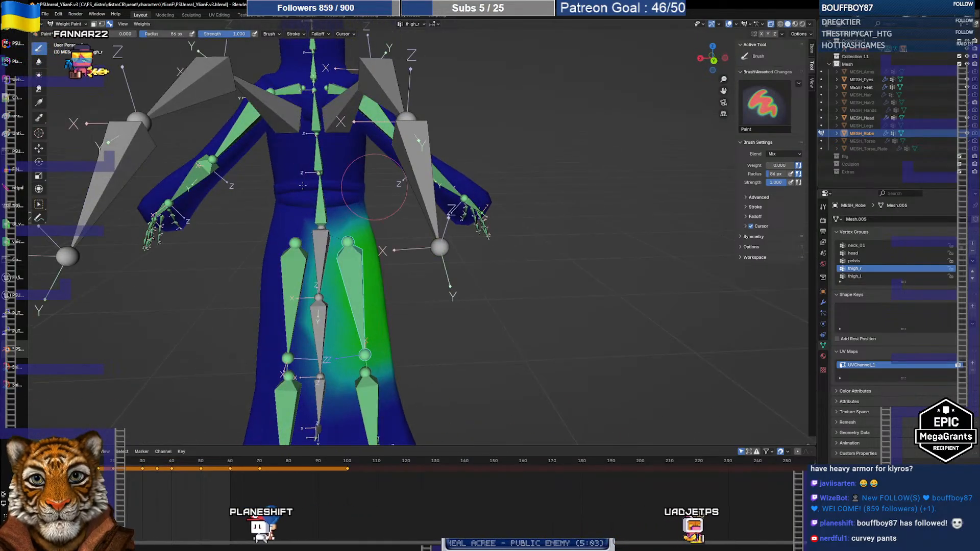
# Step: Display the thigh_l weights and clean up their influence around the robe's waist at the back, left side and front
pyautogui.keyDown('ctrl'); pyautogui.click(304, 268); pyautogui.keyUp('ctrl')
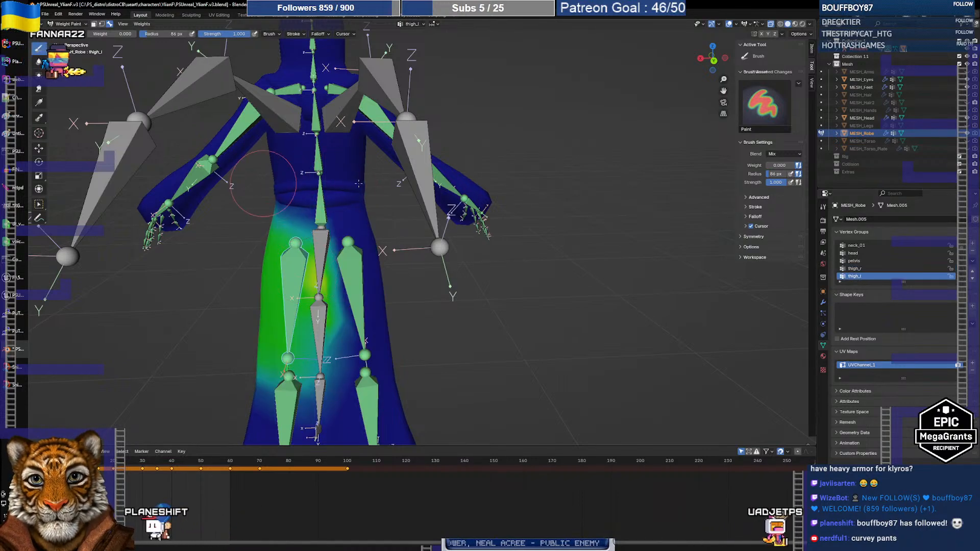
pyautogui.moveTo(348, 184); pyautogui.dragTo(224, 193, button='middle')
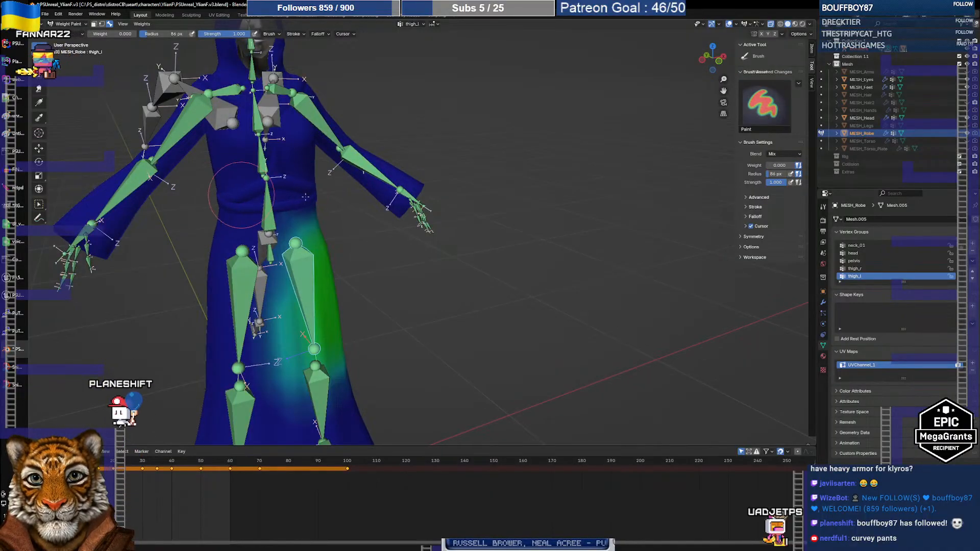
pyautogui.moveTo(305, 196); pyautogui.dragTo(314, 194, button='middle')
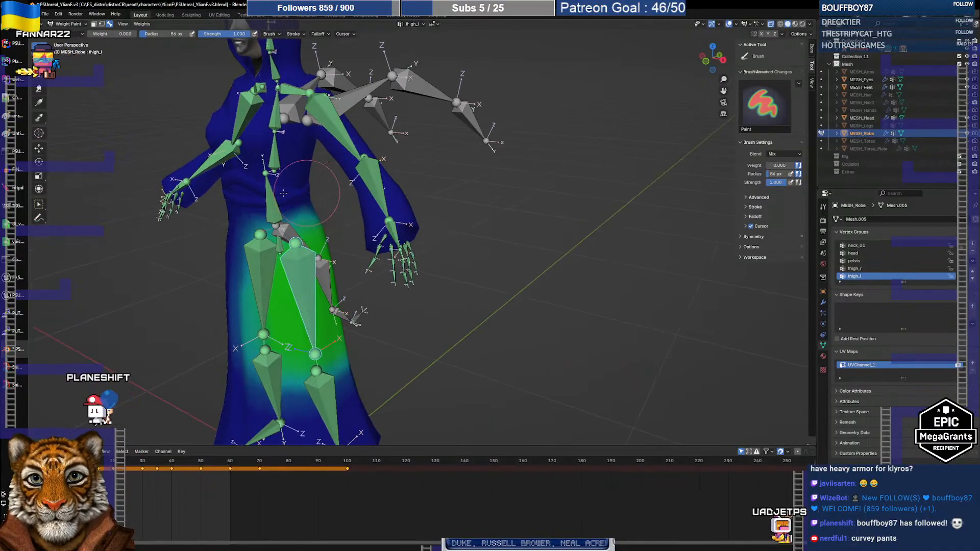
pyautogui.moveTo(316, 191)
pyautogui.mouseDown(button='middle')
pyautogui.moveTo(240, 204)
pyautogui.moveTo(259, 199)
pyautogui.mouseUp(button='middle')
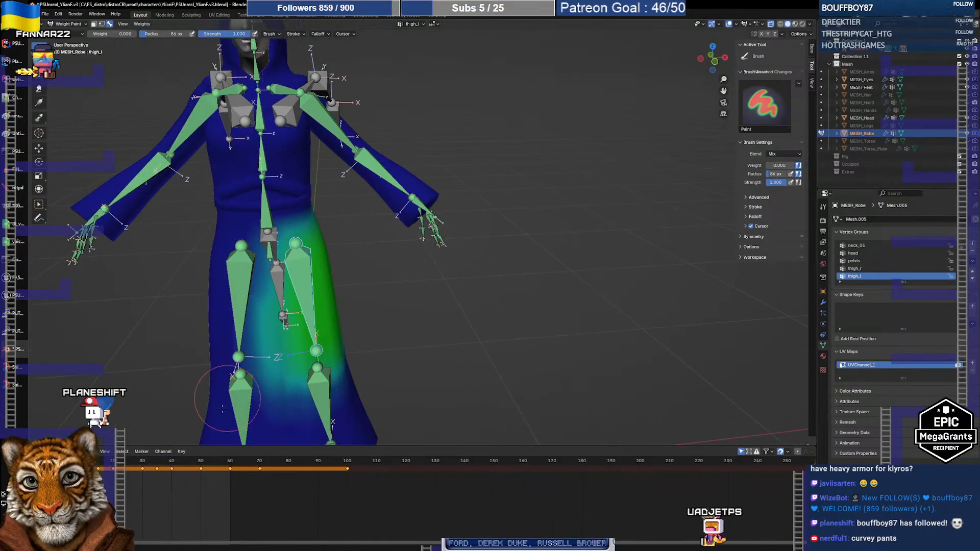
# Step: Check the calf_r and thigh_l weights, and move the animation to frame 146 to examine the robe with raised arms
pyautogui.moveTo(54, 461)
pyautogui.mouseDown()
pyautogui.moveTo(97, 461)
pyautogui.moveTo(54, 460)
pyautogui.mouseUp()
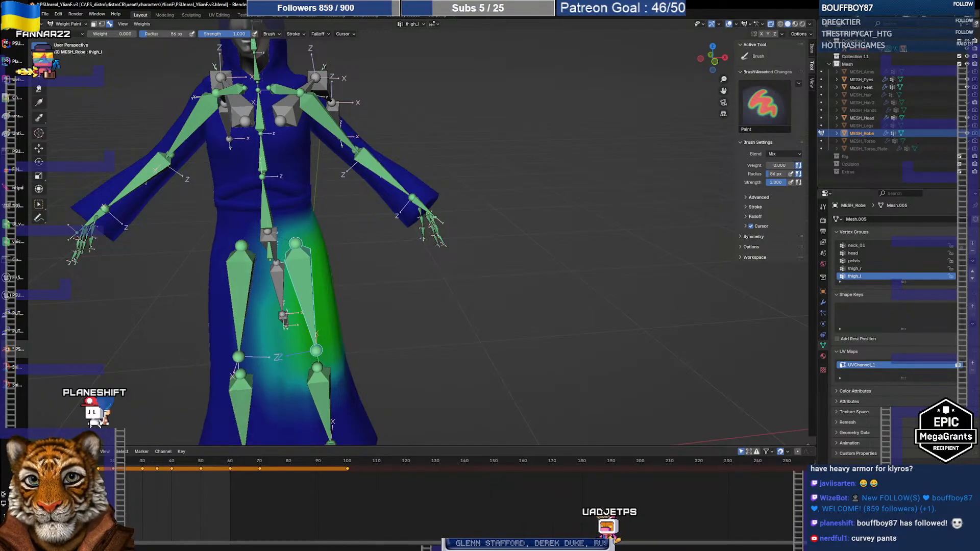
pyautogui.keyDown('ctrl'); pyautogui.keyDown('shift'); pyautogui.click(247, 391); pyautogui.keyUp('shift'); pyautogui.keyUp('ctrl')
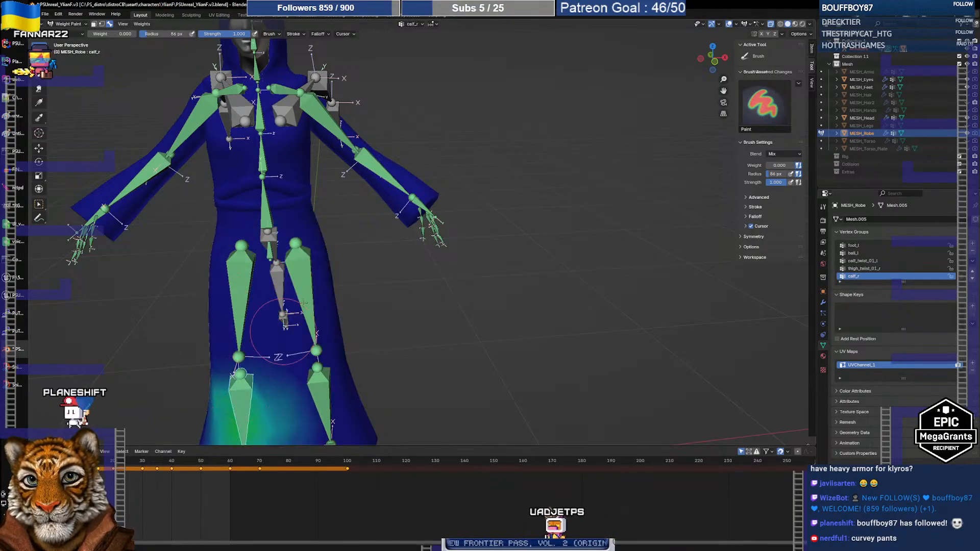
pyautogui.keyDown('ctrl'); pyautogui.keyDown('shift'); pyautogui.click(299, 294); pyautogui.keyUp('shift'); pyautogui.keyUp('ctrl')
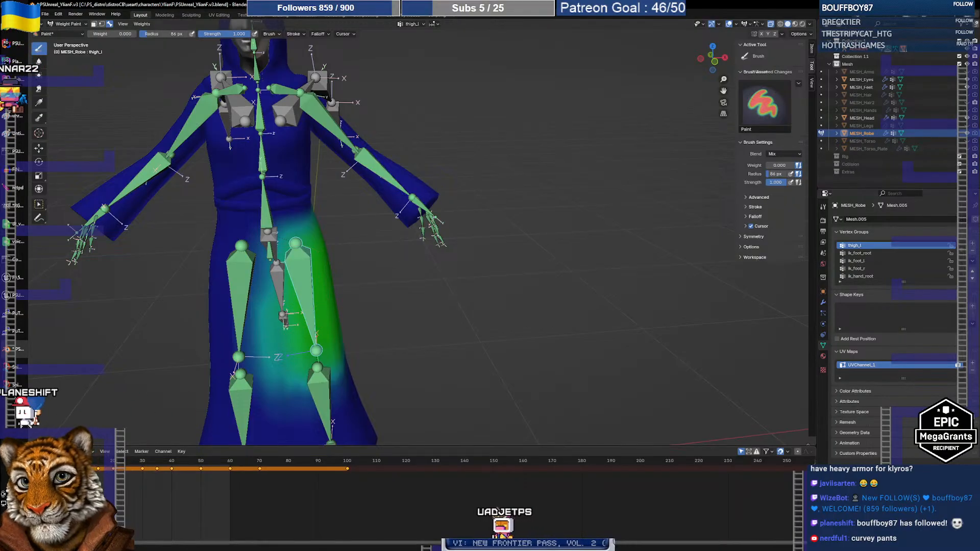
pyautogui.click(99, 460)
pyautogui.moveTo(99, 460); pyautogui.dragTo(482, 437)
pyautogui.scroll(-5, 372, 284)
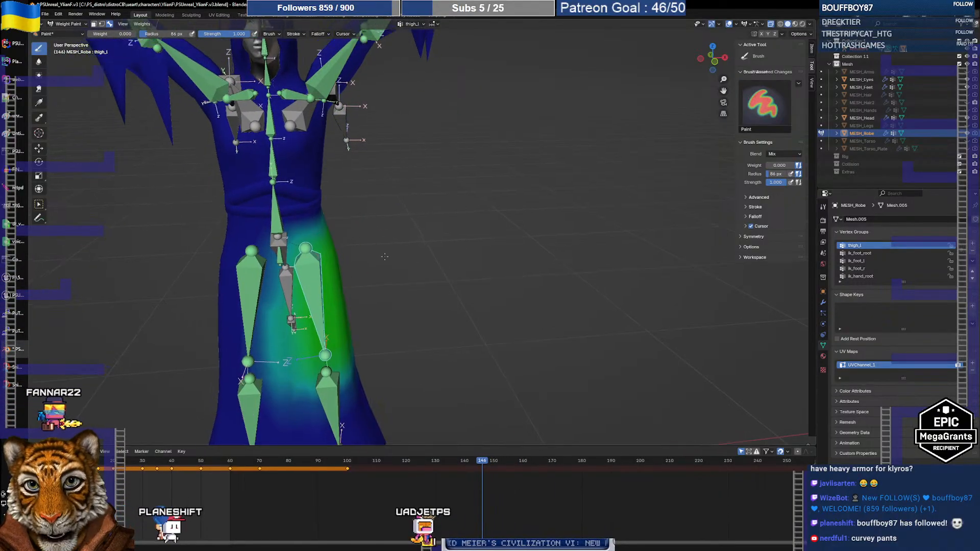
# Step: Display the upperarm_r weights, go to frame 133 and paint the stretched right sleeve near the elbow with weight 0.662 and radius 39 px
pyautogui.moveTo(446, 336); pyautogui.dragTo(361, 227, button='middle')
pyautogui.keyDown('ctrl'); pyautogui.click(356, 224); pyautogui.keyUp('ctrl')
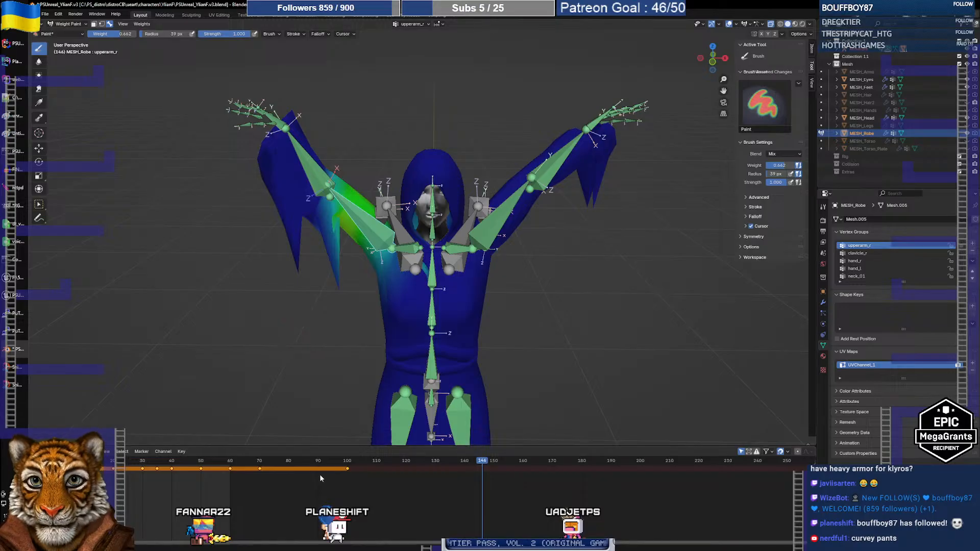
pyautogui.moveTo(493, 468); pyautogui.dragTo(443, 467)
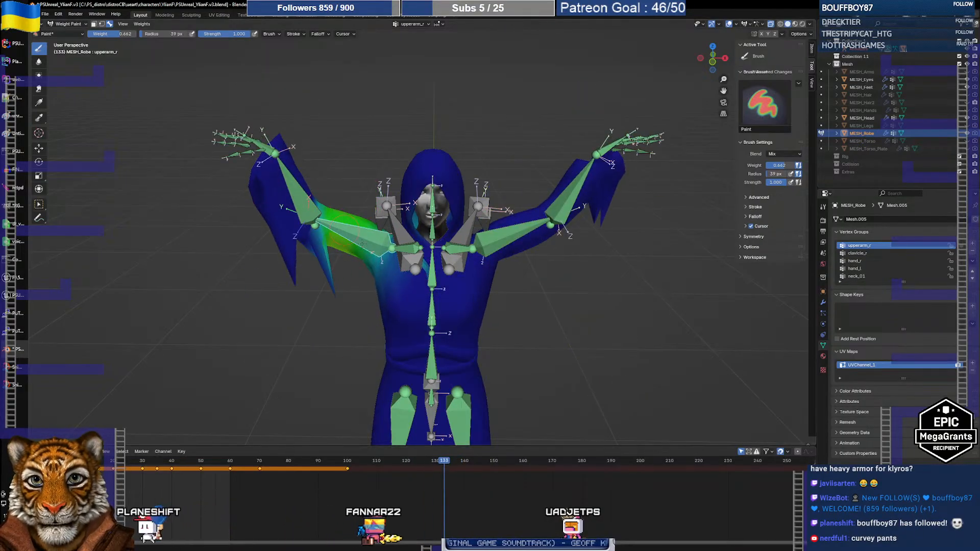
pyautogui.moveTo(334, 301); pyautogui.dragTo(315, 295)
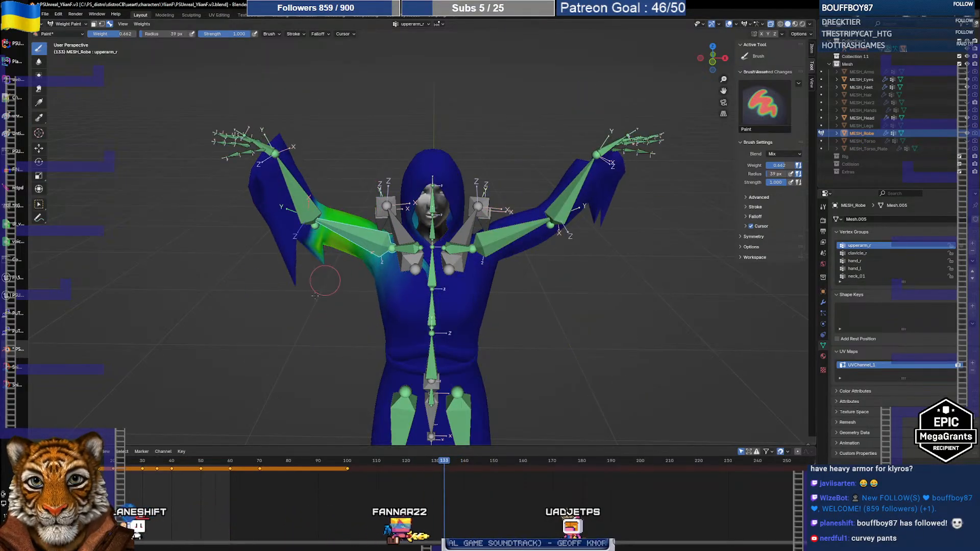
# Step: Display the lowerarm_r weights and paint 0.662 influence over the stretched points of the right forearm sleeve
pyautogui.keyDown('ctrl'); pyautogui.click(313, 209); pyautogui.keyUp('ctrl')
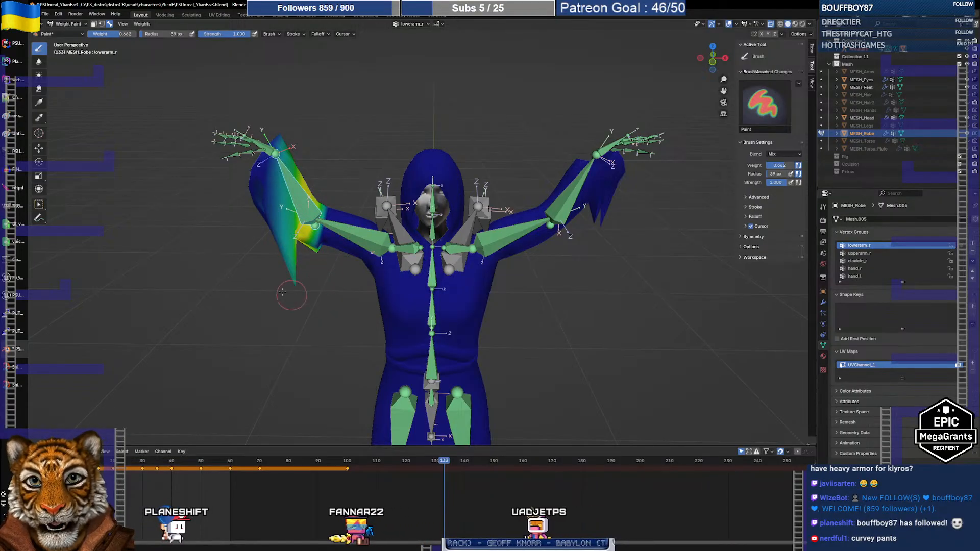
pyautogui.moveTo(283, 253); pyautogui.dragTo(278, 251)
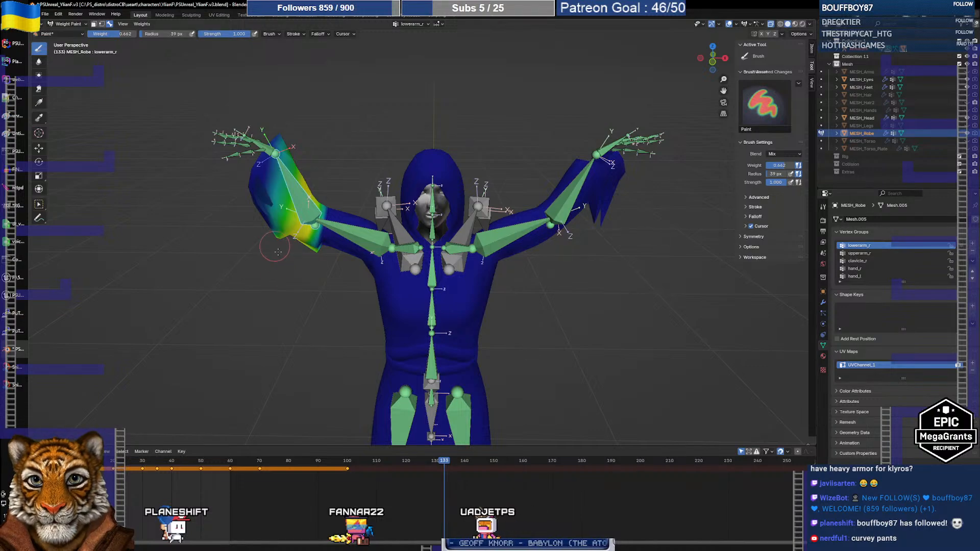
pyautogui.moveTo(263, 275); pyautogui.dragTo(259, 255, button='middle')
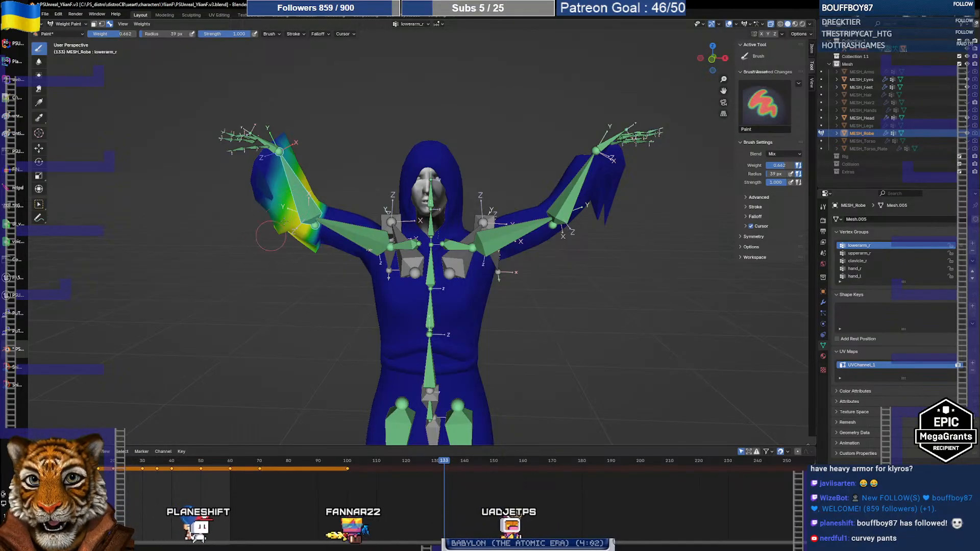
pyautogui.moveTo(274, 217)
pyautogui.mouseDown()
pyautogui.moveTo(266, 186)
pyautogui.moveTo(277, 208)
pyautogui.mouseUp()
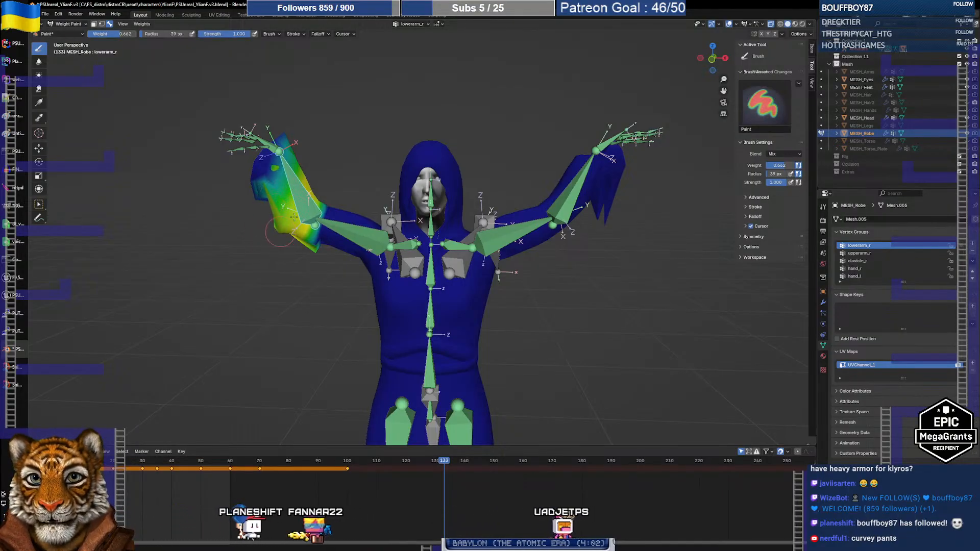
pyautogui.moveTo(278, 209); pyautogui.dragTo(332, 194, button='middle')
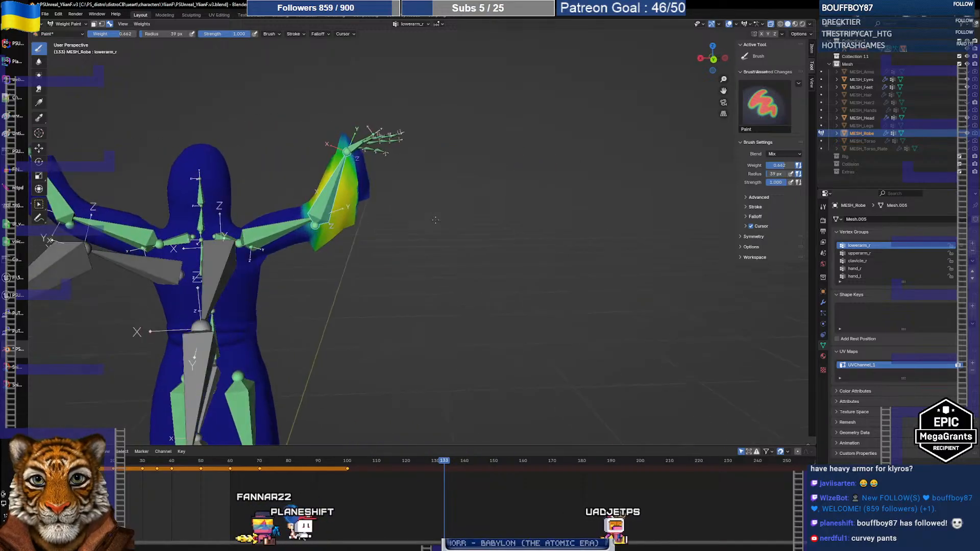
# Step: Normalize the robe's vertex weights
pyautogui.click(145, 24)
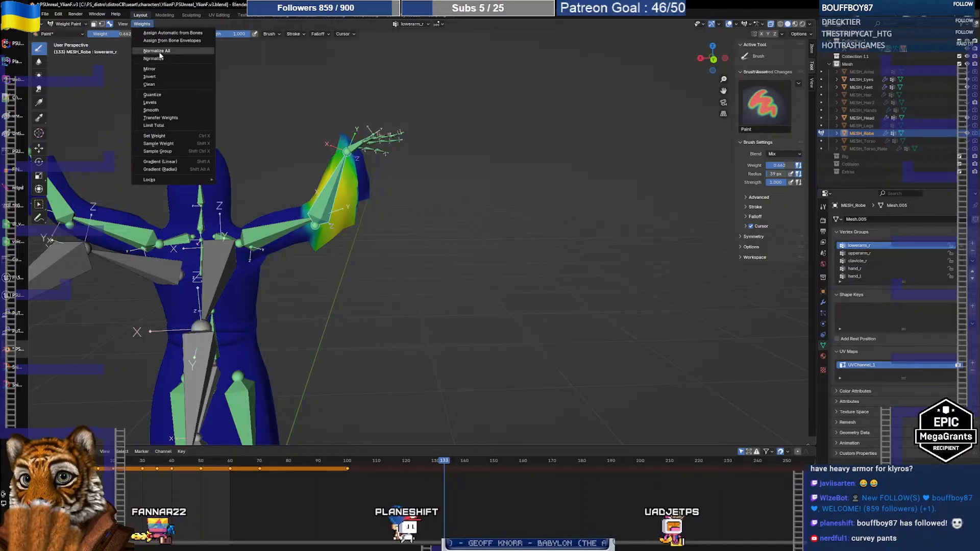
pyautogui.click(154, 58)
pyautogui.click(142, 24)
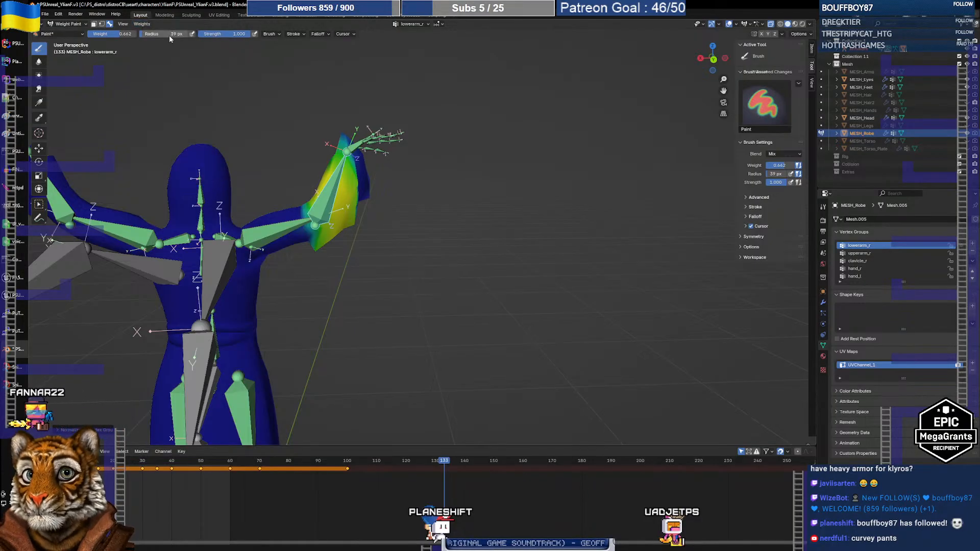
# Step: Examine the weight brush's blend, mode, stroke and cursor options
pyautogui.click(271, 35)
pyautogui.click(277, 49)
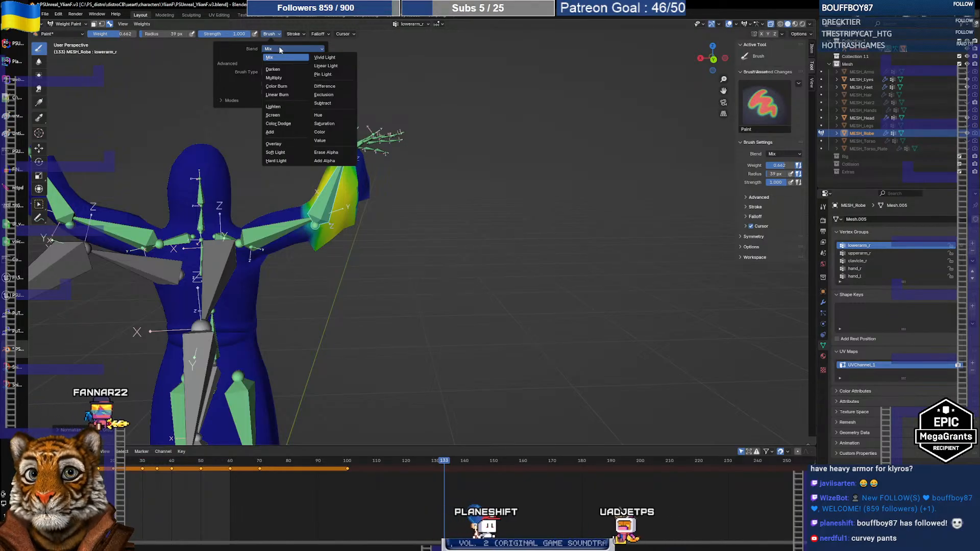
pyautogui.click(279, 48)
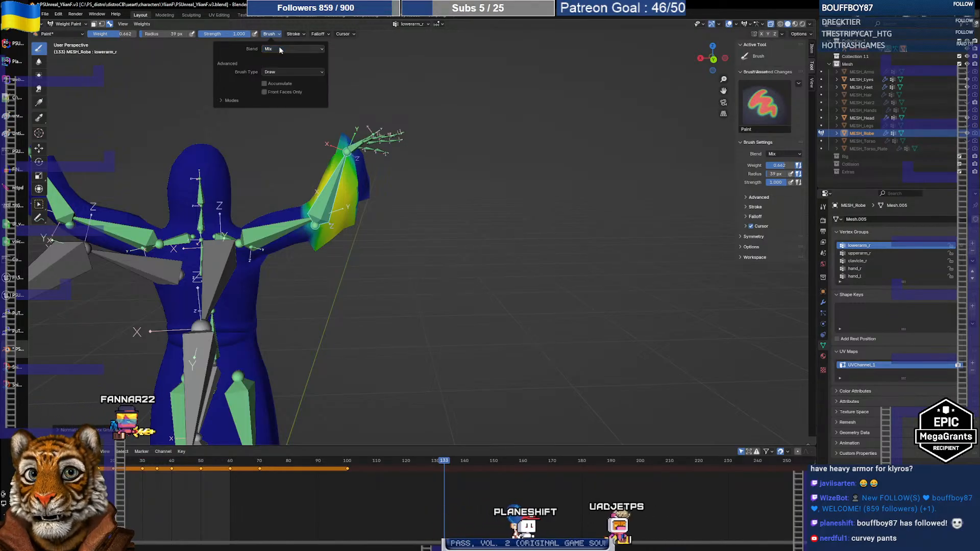
pyautogui.click(226, 101)
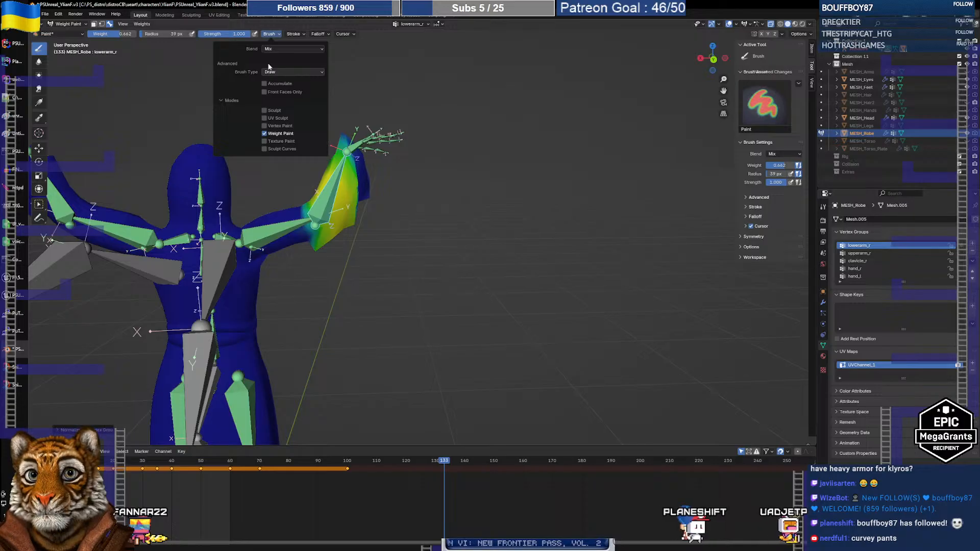
pyautogui.click(294, 35)
pyautogui.click(295, 35)
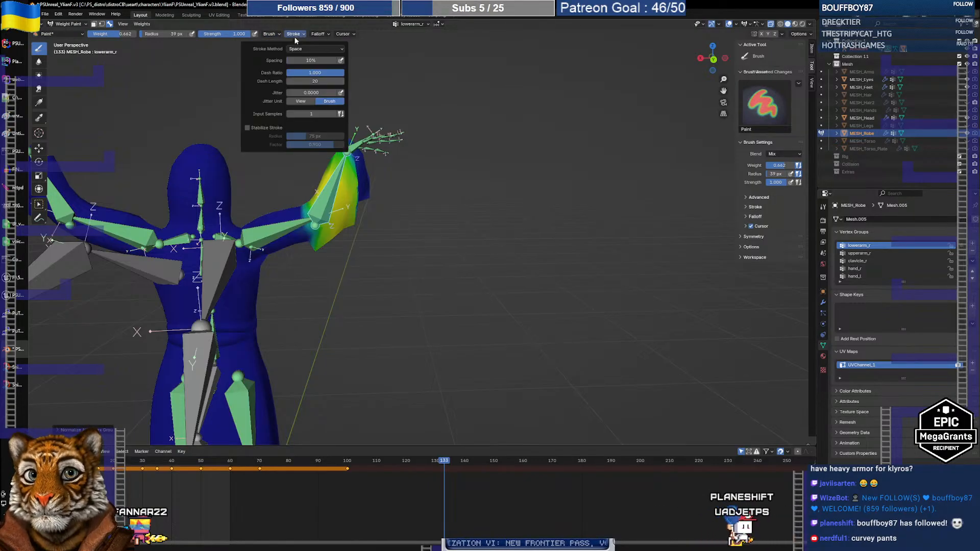
pyautogui.click(302, 49)
pyautogui.click(306, 48)
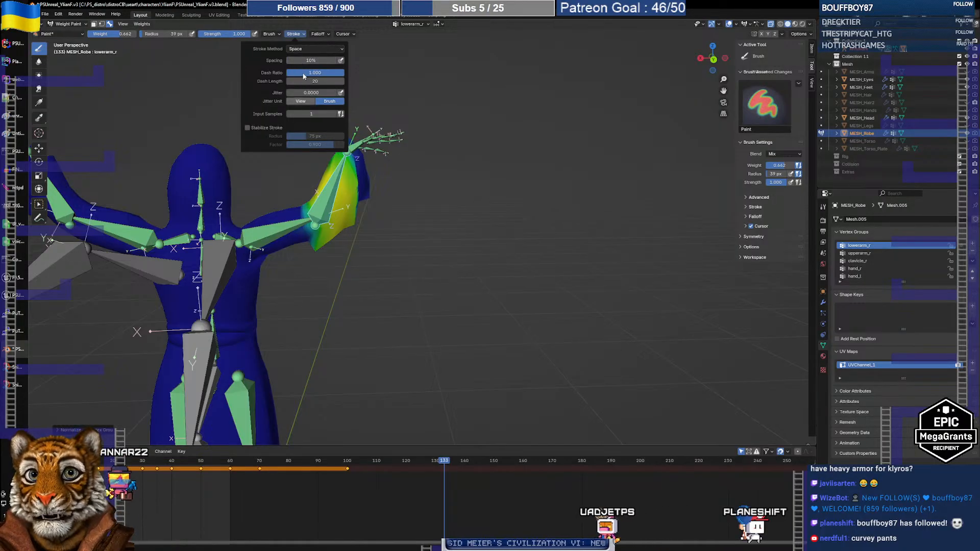
pyautogui.click(347, 35)
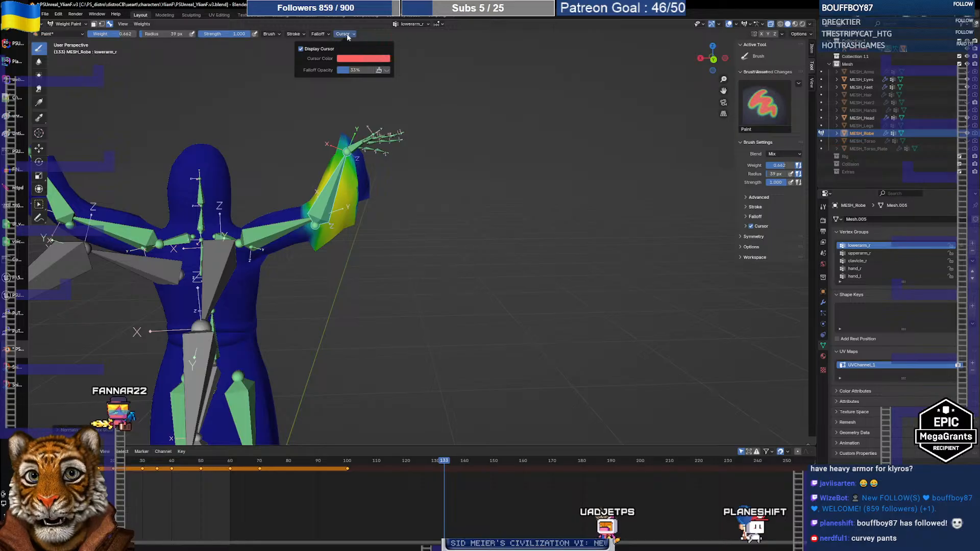
pyautogui.click(347, 36)
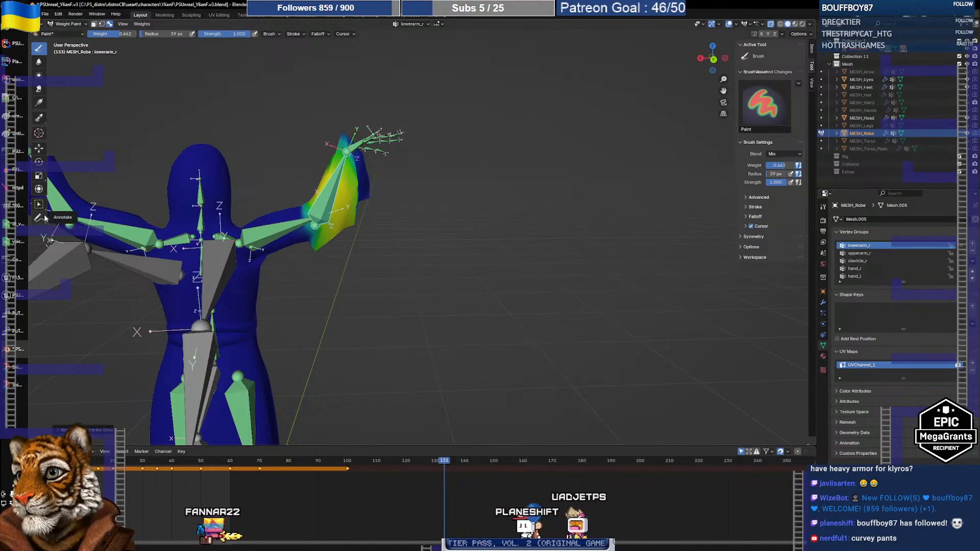
# Step: Normalize the robe's lowerarm_r vertex group
pyautogui.click(141, 24)
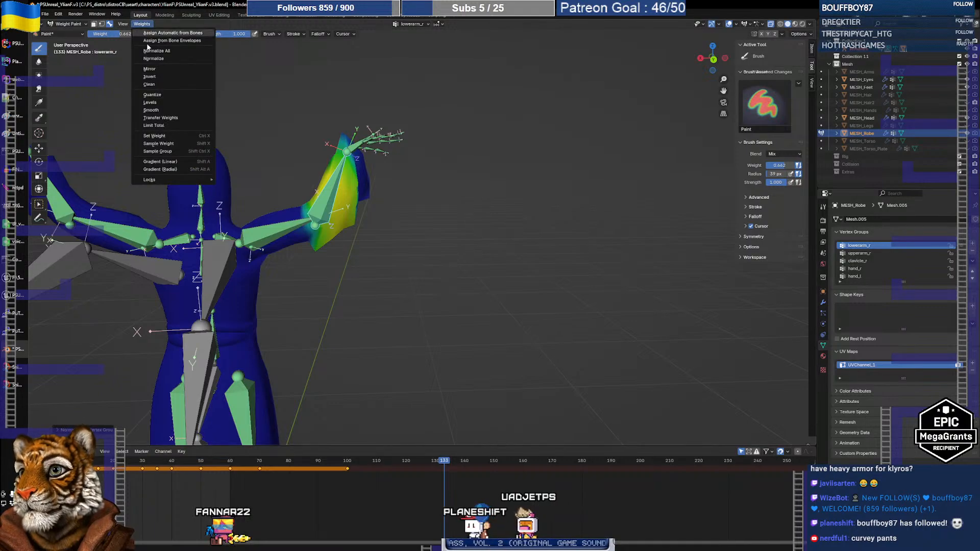
pyautogui.click(148, 61)
pyautogui.click(143, 25)
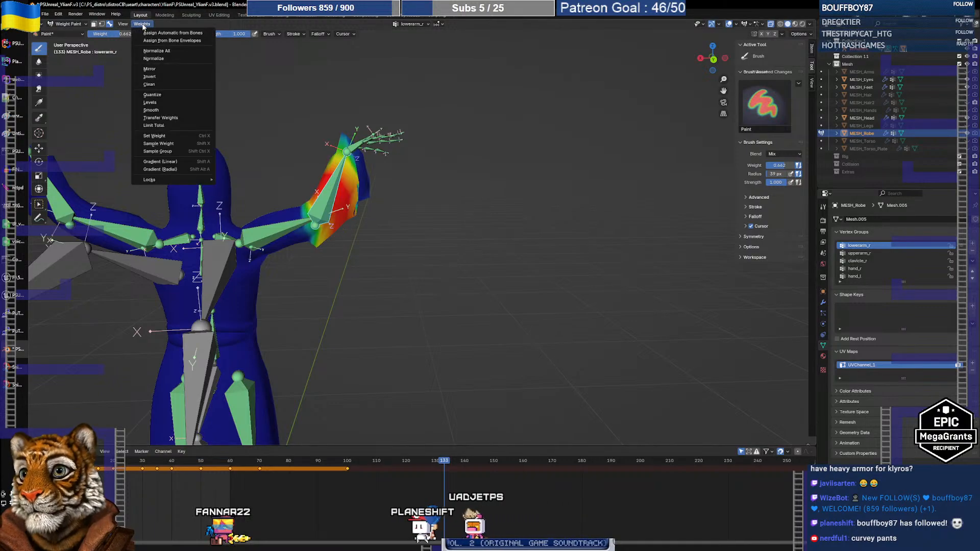
pyautogui.click(146, 24)
pyautogui.click(145, 24)
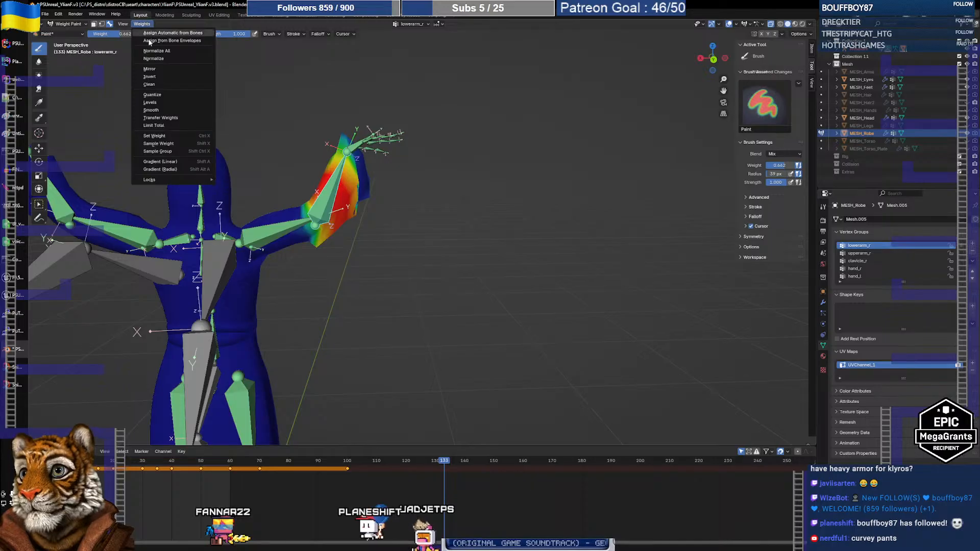
pyautogui.press('a')
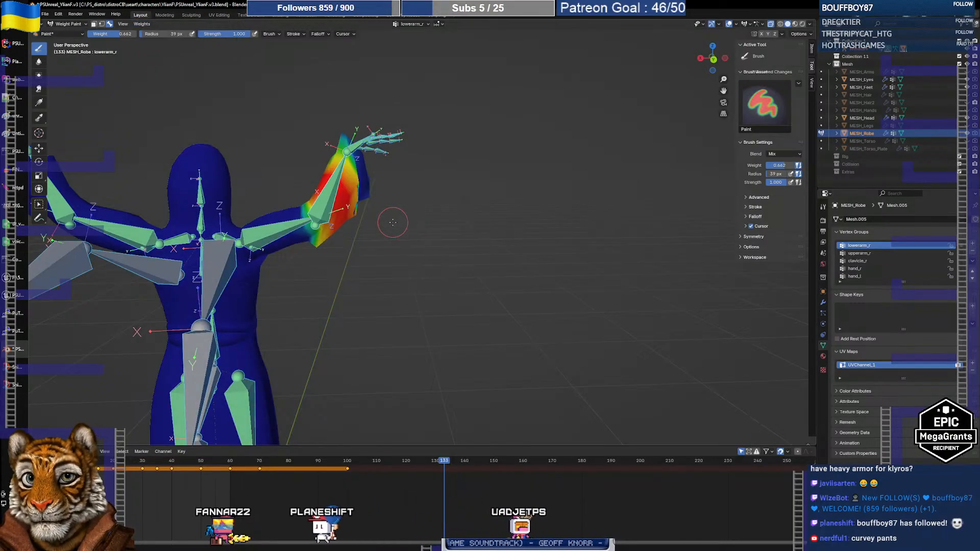
pyautogui.hotkey('alt', 'a')
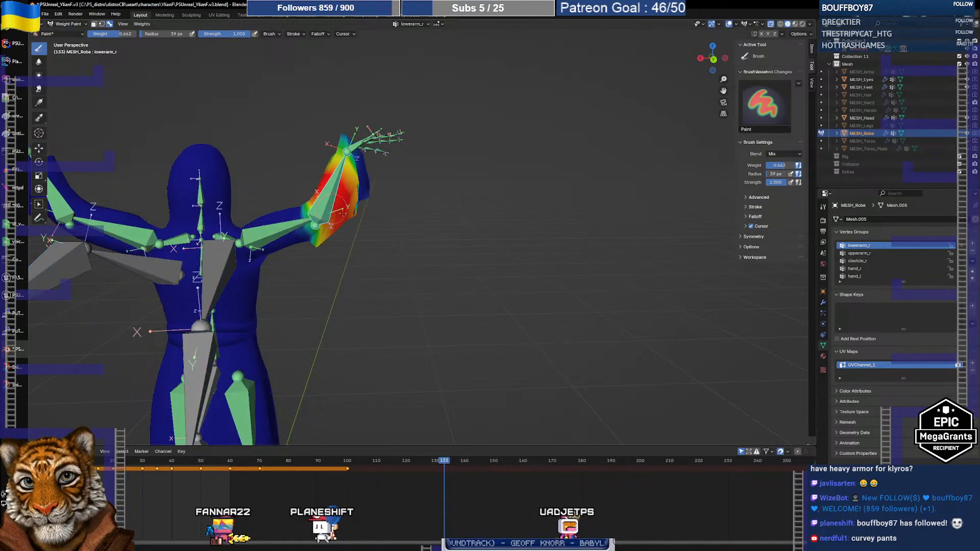
# Step: Turn on vertex selection masking, normalize the weights across all of the robe's vertex groups, and turn the masking off again
pyautogui.moveTo(298, 132); pyautogui.dragTo(305, 130, button='middle')
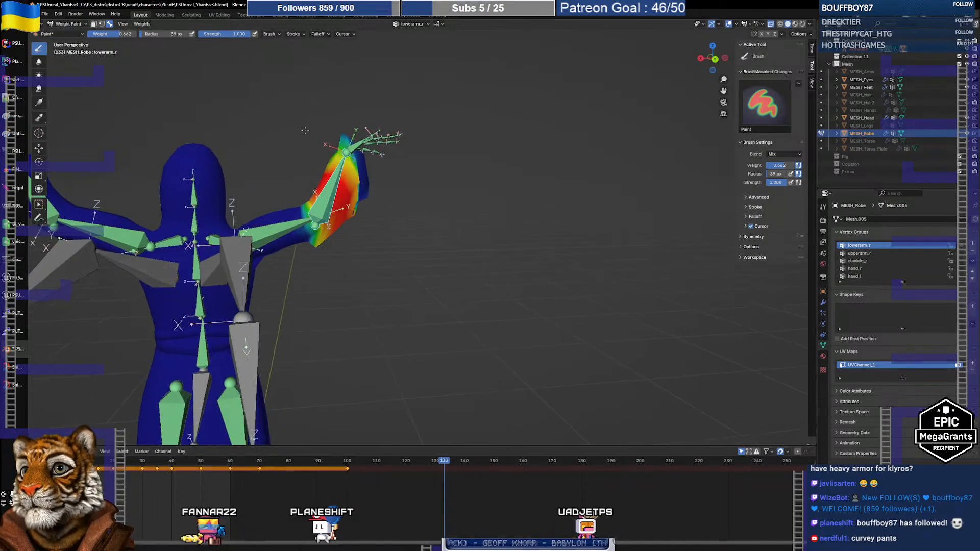
pyautogui.click(102, 24)
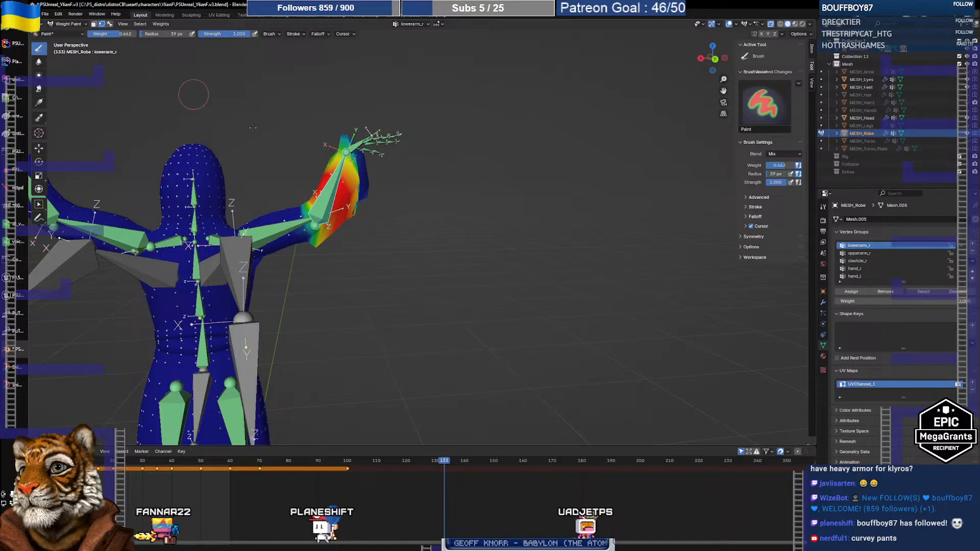
pyautogui.click(162, 23)
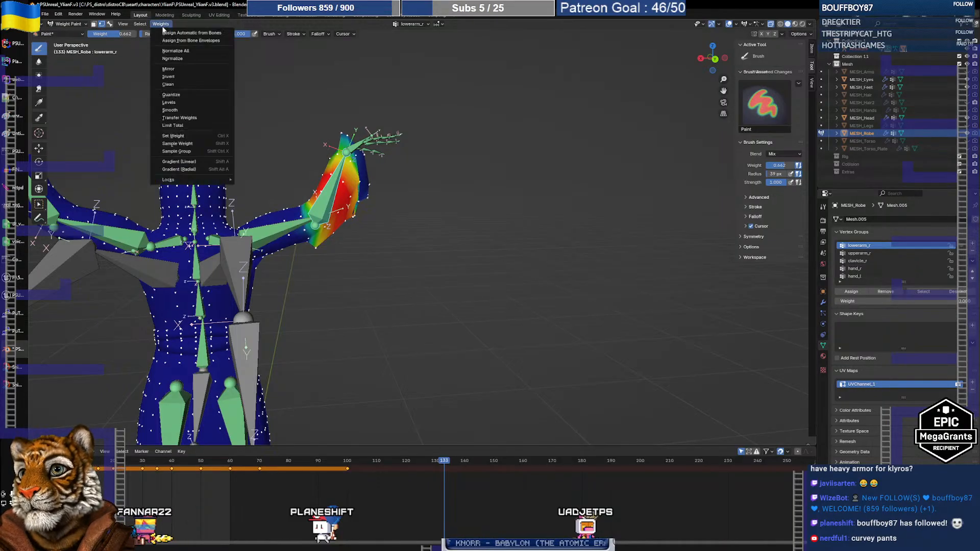
pyautogui.click(173, 61)
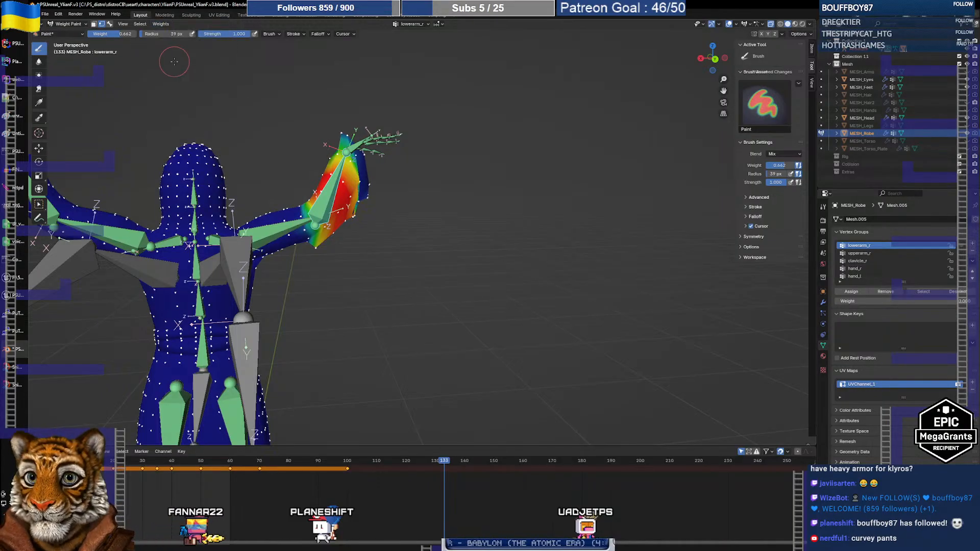
pyautogui.click(162, 25)
pyautogui.click(165, 52)
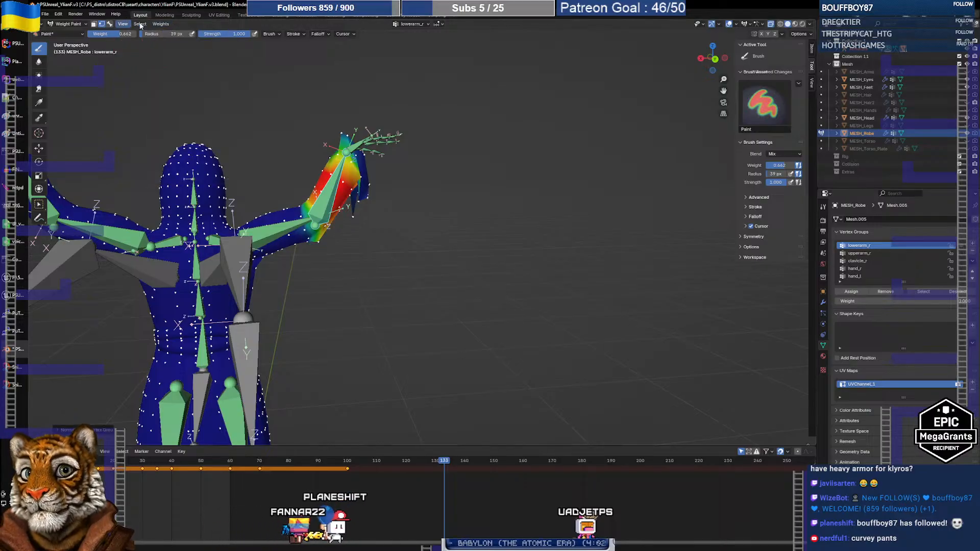
pyautogui.press('v')
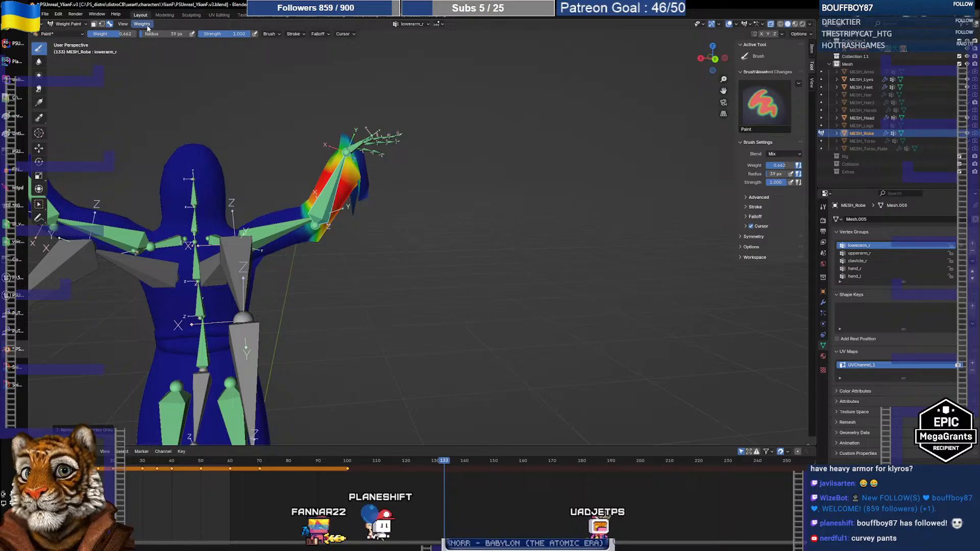
# Step: Check the hand_r and lowerarm_r weights on the raised right sleeve
pyautogui.moveTo(346, 209)
pyautogui.mouseDown(button='middle')
pyautogui.moveTo(348, 146)
pyautogui.moveTo(324, 145)
pyautogui.moveTo(387, 194)
pyautogui.mouseUp(button='middle')
pyautogui.keyDown('ctrl'); pyautogui.click(356, 146); pyautogui.keyUp('ctrl')
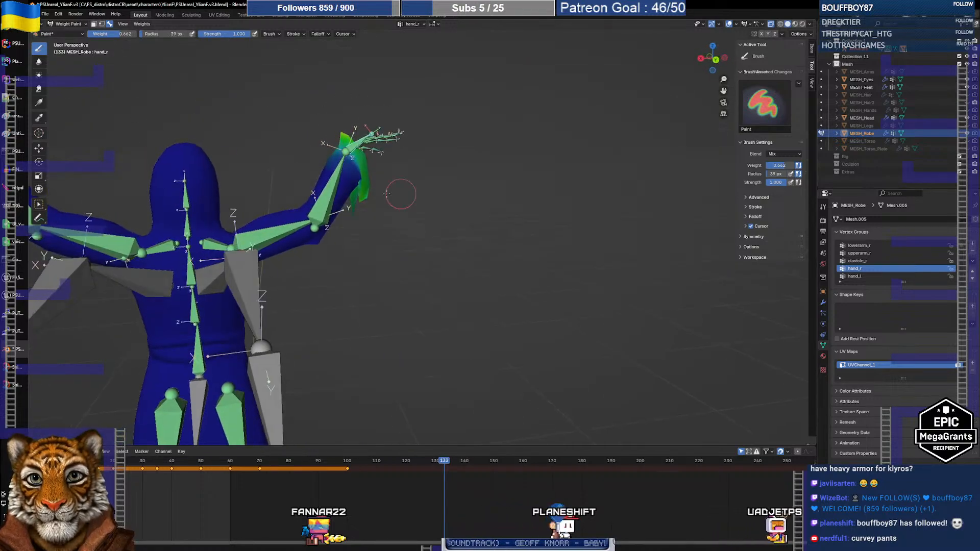
pyautogui.keyDown('ctrl'); pyautogui.click(337, 189); pyautogui.keyUp('ctrl')
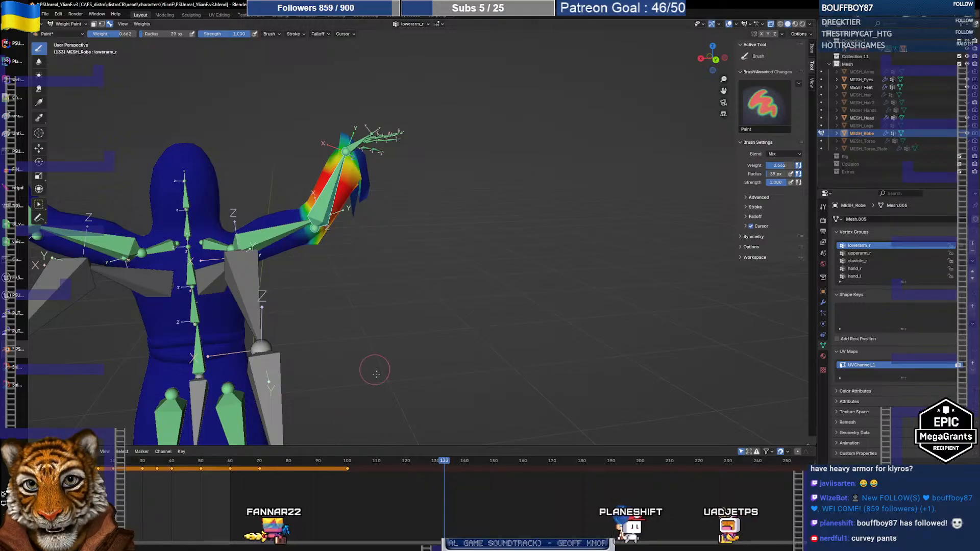
# Step: Return the animation to frame 0 and paint hand_r influence at weight 0.662 around the right sleeve's cuff
pyautogui.moveTo(443, 462); pyautogui.dragTo(48, 474)
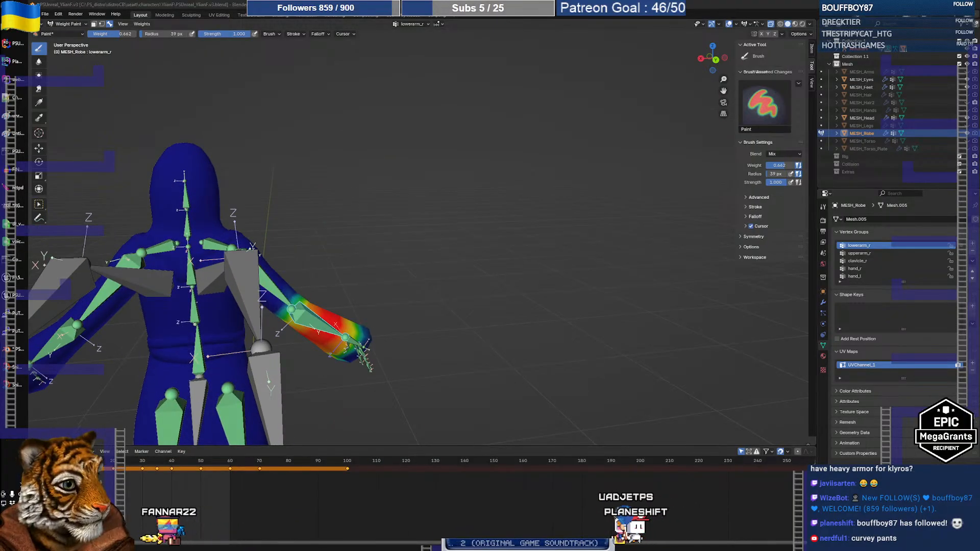
pyautogui.moveTo(561, 303)
pyautogui.mouseDown(button='middle')
pyautogui.moveTo(510, 306)
pyautogui.moveTo(420, 289)
pyautogui.moveTo(453, 221)
pyautogui.moveTo(472, 240)
pyautogui.moveTo(450, 243)
pyautogui.moveTo(464, 245)
pyautogui.mouseUp(button='middle')
pyautogui.scroll(5, 460, 224)
pyautogui.keyDown('ctrl'); pyautogui.click(411, 180); pyautogui.keyUp('ctrl')
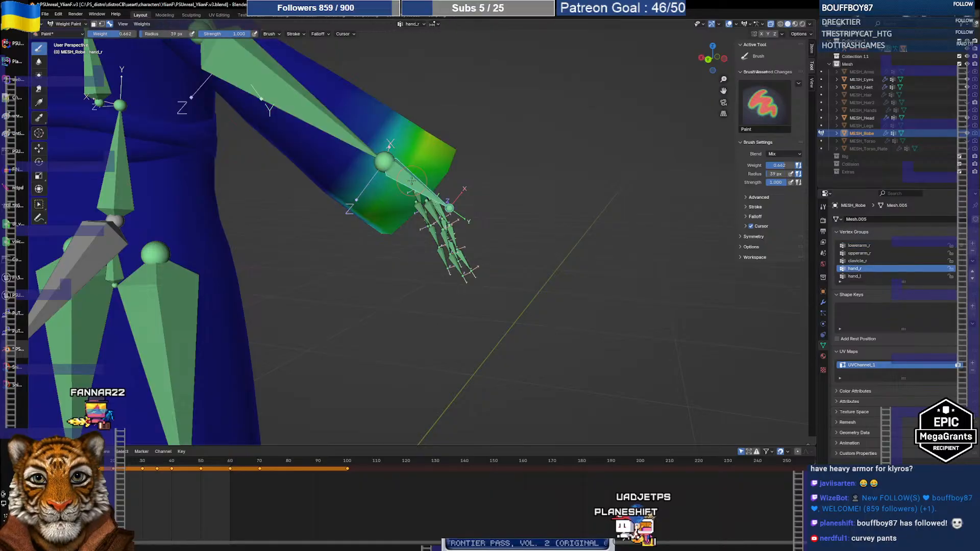
pyautogui.moveTo(367, 162)
pyautogui.mouseDown(button='middle')
pyautogui.moveTo(587, 96)
pyautogui.moveTo(678, 172)
pyautogui.mouseUp(button='middle')
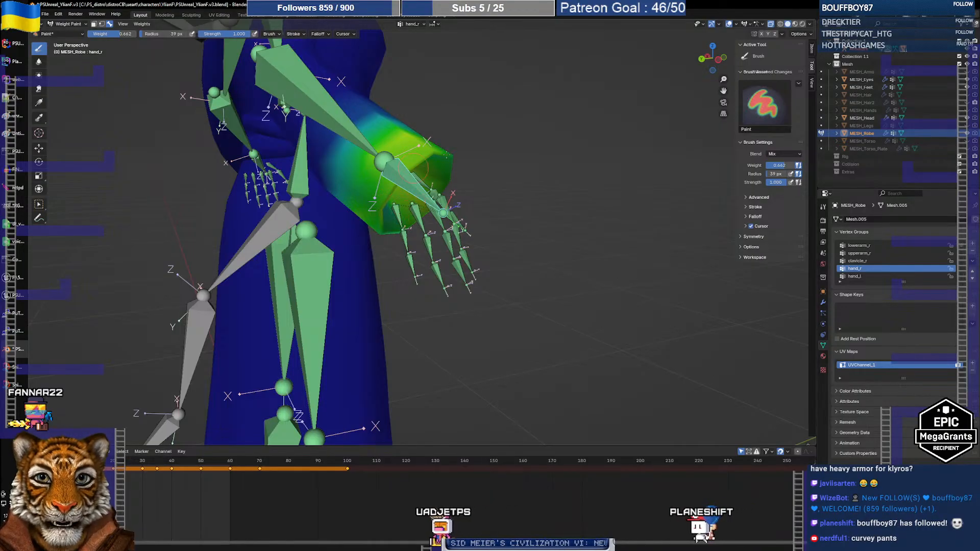
pyautogui.moveTo(390, 217)
pyautogui.mouseDown(button='middle')
pyautogui.moveTo(476, 201)
pyautogui.moveTo(381, 223)
pyautogui.mouseUp(button='middle')
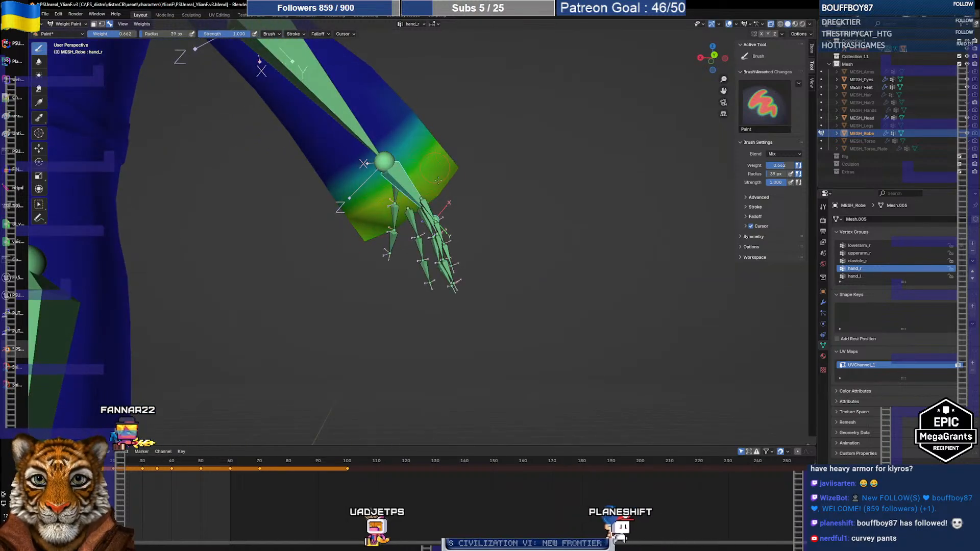
pyautogui.moveTo(454, 152); pyautogui.dragTo(290, 192, button='middle')
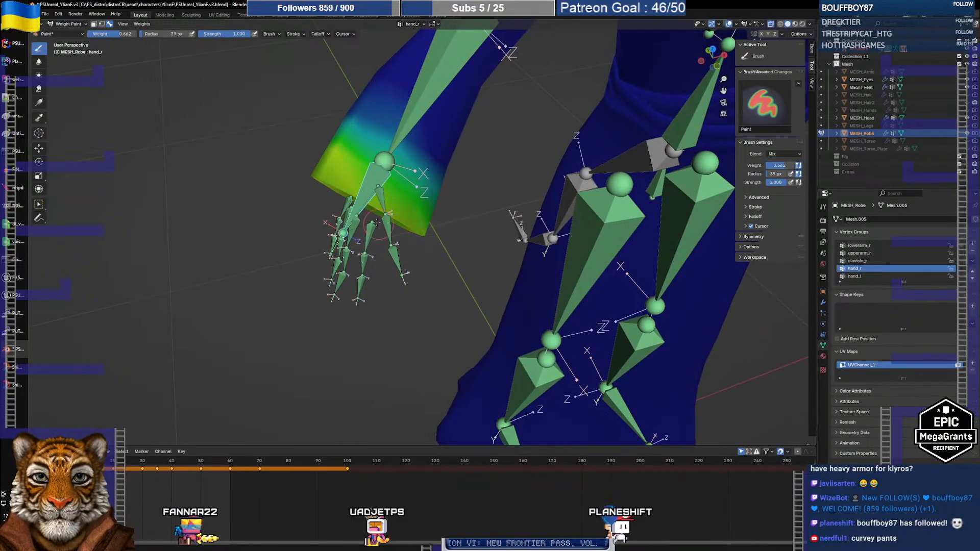
pyautogui.moveTo(376, 223); pyautogui.dragTo(285, 120, button='middle')
# Step: Display the lowerarm_r weights and examine their falloff toward the right sleeve's cuff
pyautogui.keyDown('ctrl'); pyautogui.click(415, 173); pyautogui.keyUp('ctrl')
pyautogui.keyDown('shift'); pyautogui.moveTo(459, 236); pyautogui.dragTo(208, 138, button='middle'); pyautogui.keyUp('shift')
pyautogui.moveTo(424, 176); pyautogui.dragTo(413, 183, button='middle')
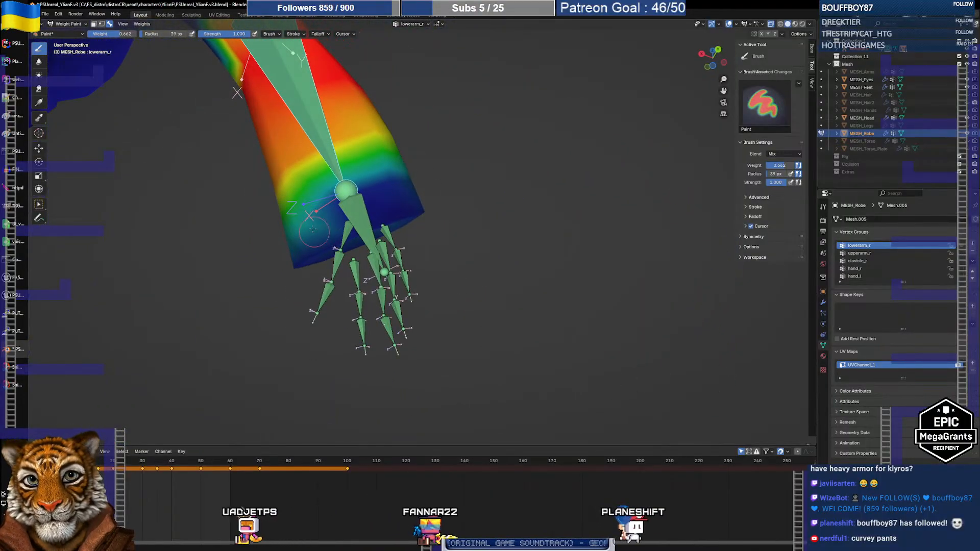
pyautogui.moveTo(313, 230); pyautogui.dragTo(416, 274, button='middle')
pyautogui.moveTo(371, 310); pyautogui.dragTo(621, 390, button='middle')
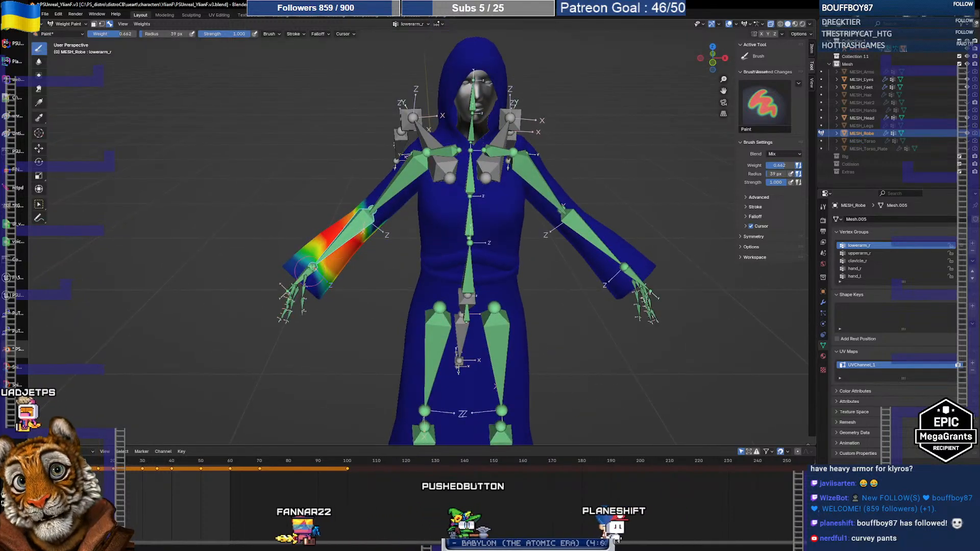
# Step: Go to frame 134, display the hand_r weights and paint 0.662 influence over the stretched point of the right cuff
pyautogui.moveTo(86, 461); pyautogui.dragTo(447, 466)
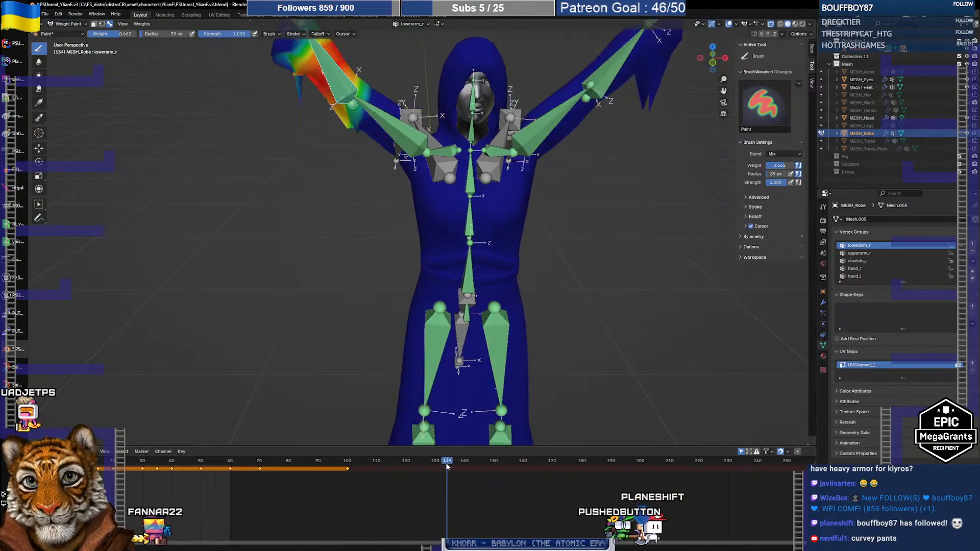
pyautogui.moveTo(273, 199); pyautogui.dragTo(446, 253, button='middle')
pyautogui.scroll(2, 446, 243)
pyautogui.keyDown('ctrl'); pyautogui.click(380, 112); pyautogui.keyUp('ctrl')
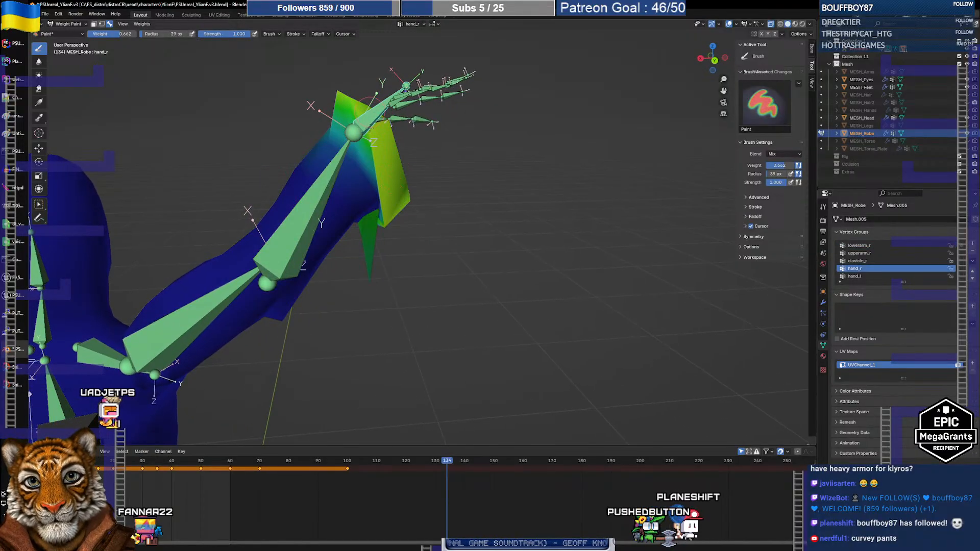
pyautogui.moveTo(394, 182)
pyautogui.mouseDown(button='middle')
pyautogui.moveTo(414, 213)
pyautogui.moveTo(400, 179)
pyautogui.moveTo(395, 194)
pyautogui.mouseUp(button='middle')
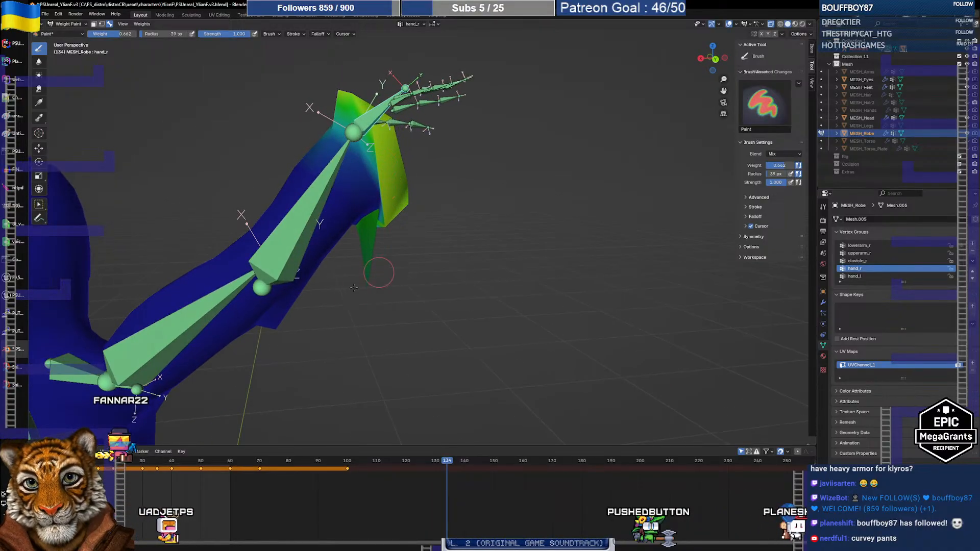
pyautogui.moveTo(381, 262)
pyautogui.mouseDown(button='middle')
pyautogui.moveTo(373, 273)
pyautogui.moveTo(391, 261)
pyautogui.mouseUp(button='middle')
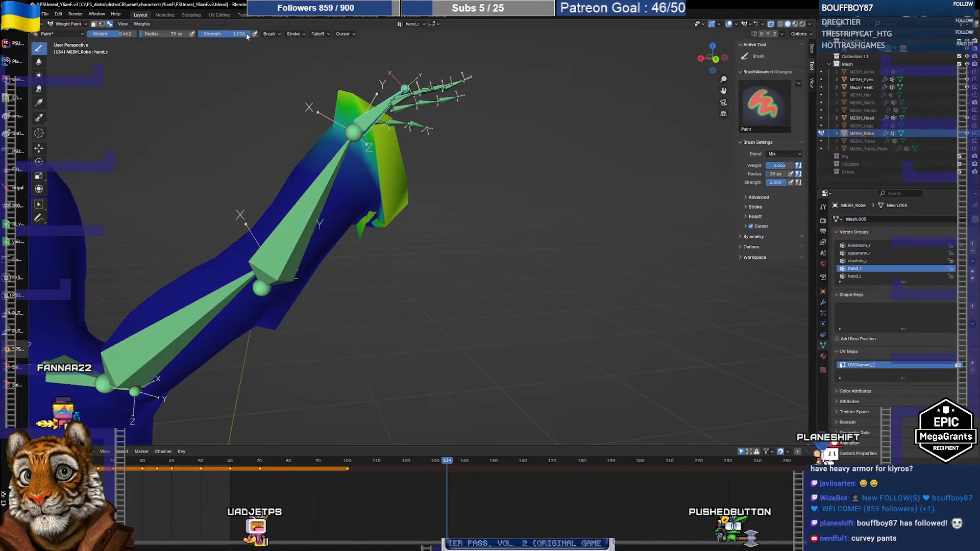
# Step: Set the brush strength to 0.551 and paint hand_r influence over the right sleeve around the wrist
pyautogui.moveTo(247, 37); pyautogui.dragTo(241, 36)
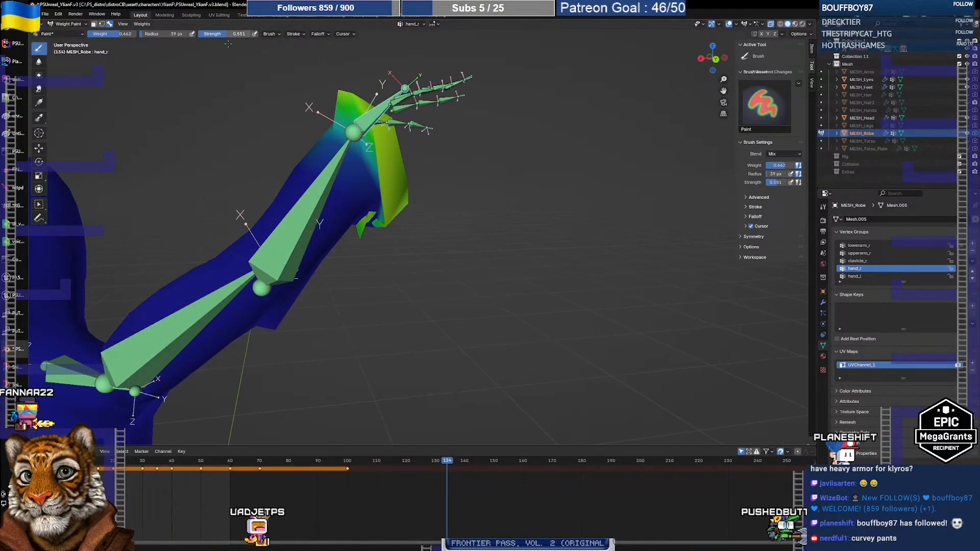
pyautogui.moveTo(359, 156); pyautogui.dragTo(381, 185)
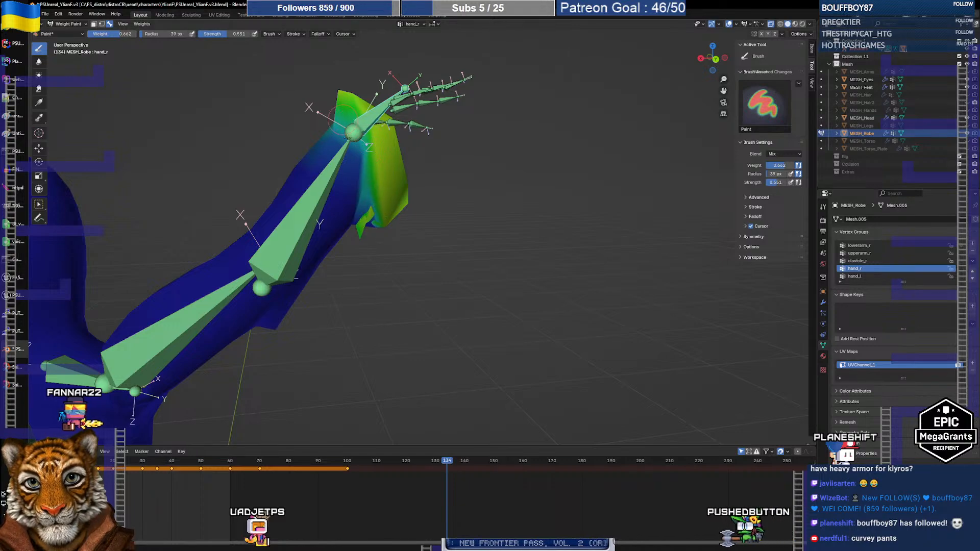
pyautogui.moveTo(316, 125); pyautogui.dragTo(361, 159)
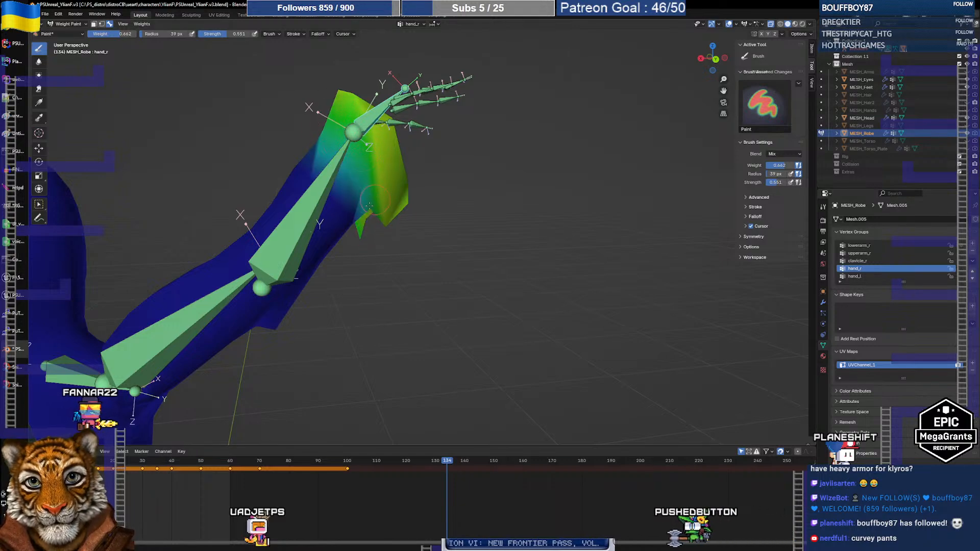
pyautogui.moveTo(365, 145)
pyautogui.mouseDown(button='middle')
pyautogui.moveTo(372, 138)
pyautogui.moveTo(363, 126)
pyautogui.mouseUp(button='middle')
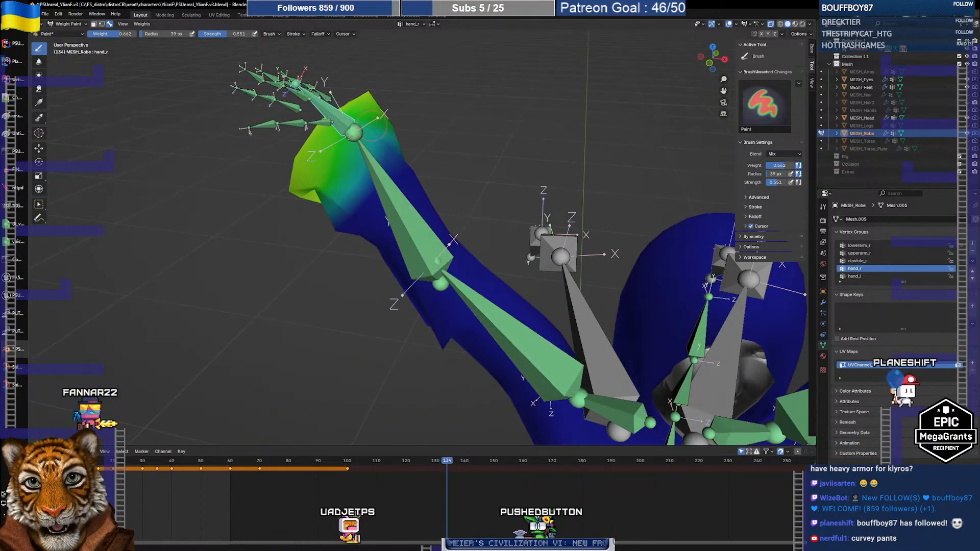
# Step: Switch to the lowerarm_r weights, paint 0.662 influence over the right cuff and enlarge the brush radius to 187 px
pyautogui.moveTo(363, 126); pyautogui.dragTo(385, 190, button='middle')
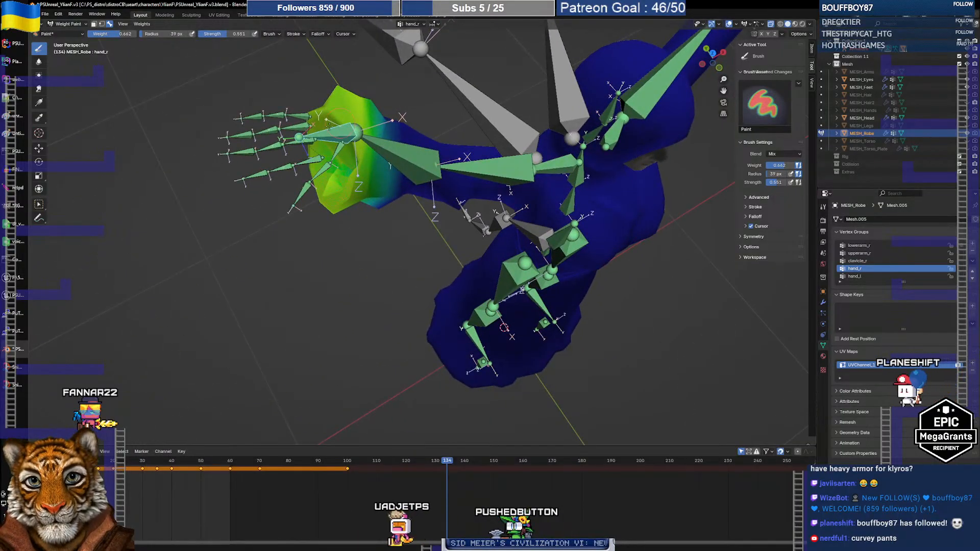
pyautogui.moveTo(327, 105); pyautogui.dragTo(295, 100, button='middle')
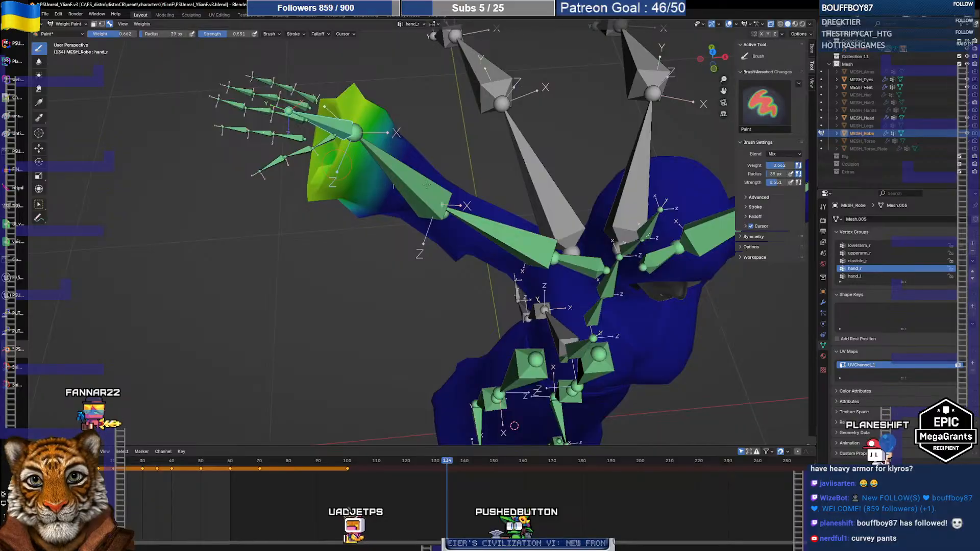
pyautogui.keyDown('alt'); pyautogui.click(414, 184); pyautogui.keyUp('alt')
pyautogui.moveTo(348, 184); pyautogui.dragTo(362, 170, button='middle')
pyautogui.moveTo(280, 116); pyautogui.dragTo(176, 52, button='middle')
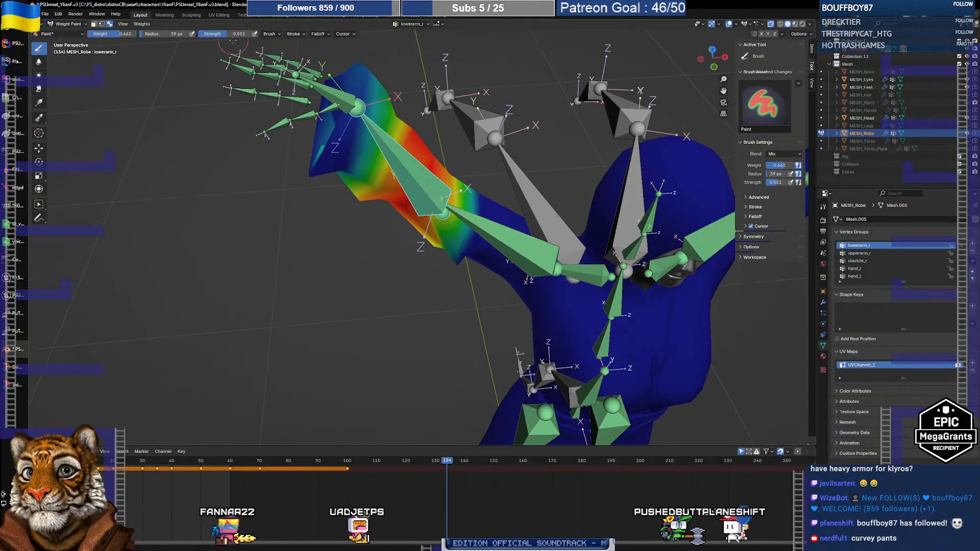
pyautogui.moveTo(357, 81); pyautogui.dragTo(323, 139)
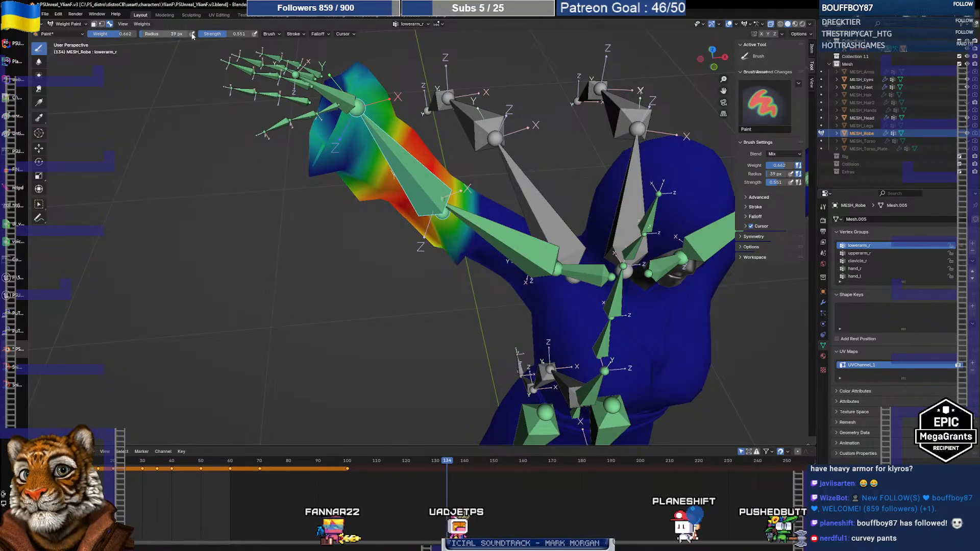
pyautogui.moveTo(148, 34); pyautogui.dragTo(219, 34)
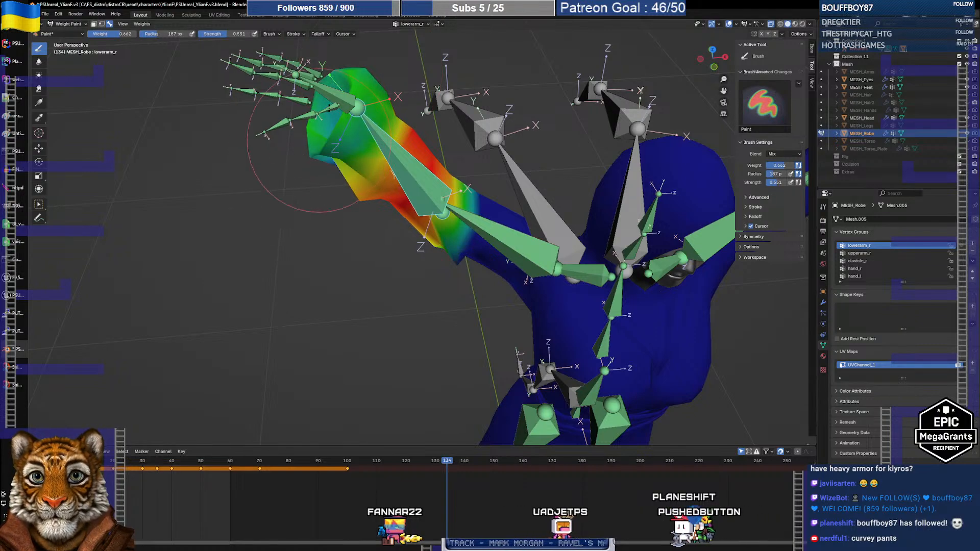
# Step: Check the hand and finger weights on the right cuff, and paint thumb_01_r at weight 0 over the cuff's front and back
pyautogui.keyDown('ctrl'); pyautogui.click(337, 103); pyautogui.keyUp('ctrl')
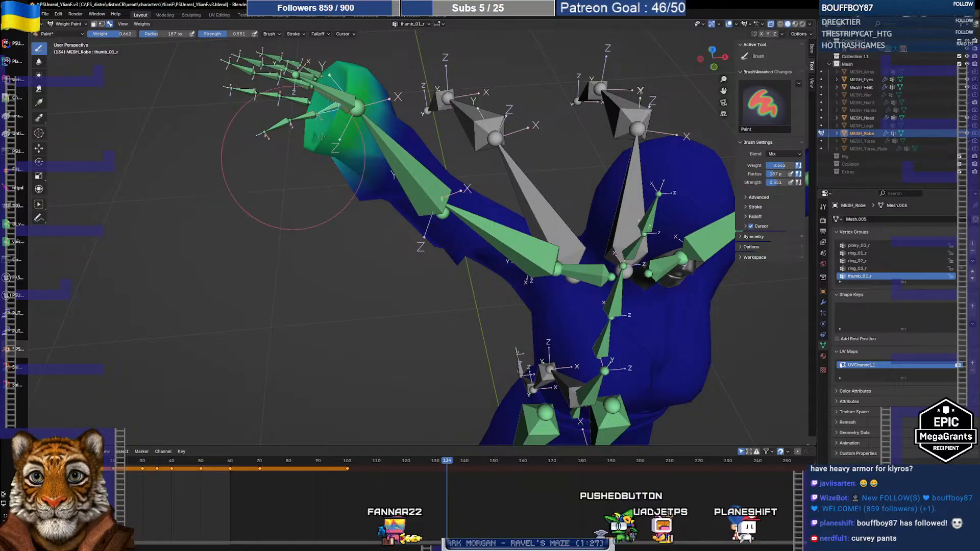
pyautogui.keyDown('ctrl'); pyautogui.click(343, 99); pyautogui.keyUp('ctrl')
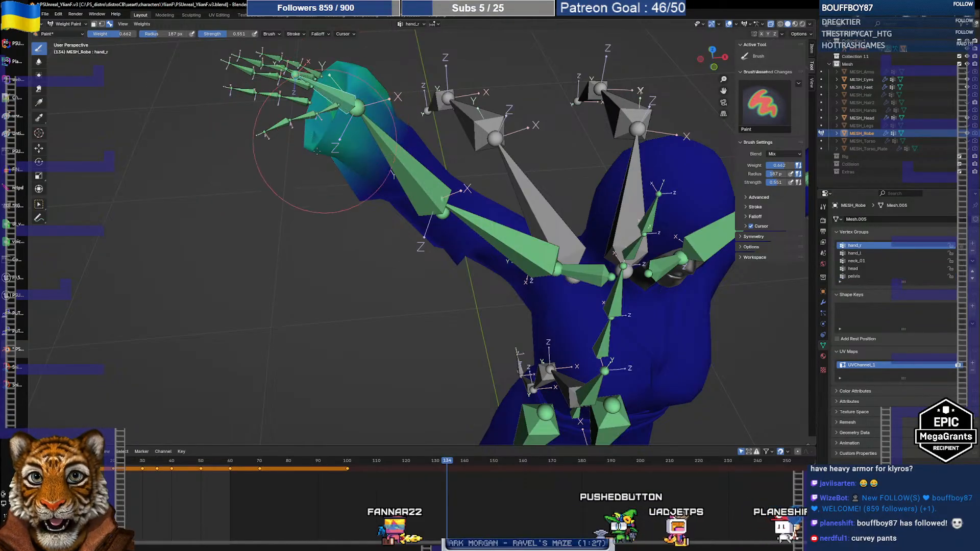
pyautogui.keyDown('ctrl'); pyautogui.click(327, 109); pyautogui.keyUp('ctrl')
pyautogui.keyDown('ctrl'); pyautogui.click(306, 117); pyautogui.keyUp('ctrl')
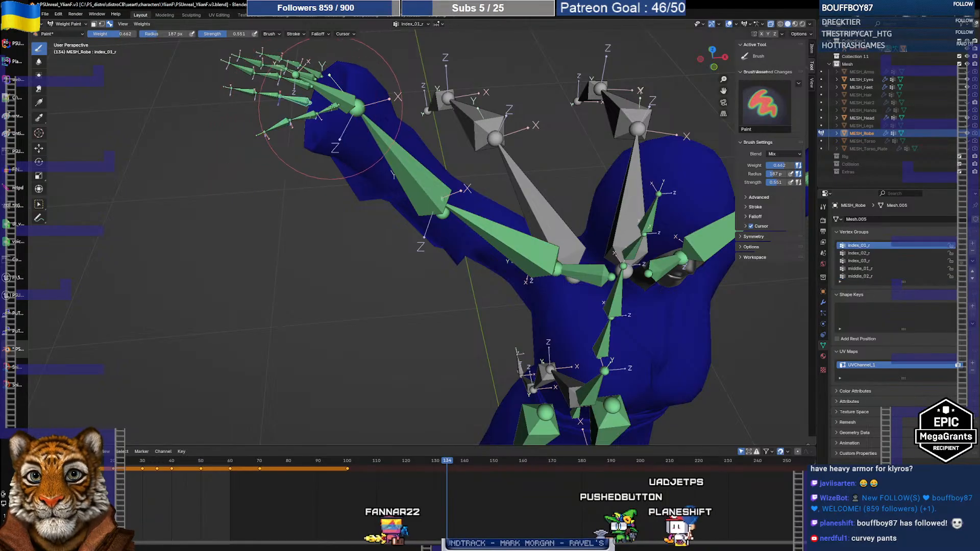
pyautogui.keyDown('ctrl'); pyautogui.click(322, 113); pyautogui.keyUp('ctrl')
pyautogui.moveTo(322, 113)
pyautogui.mouseDown(button='middle')
pyautogui.moveTo(354, 132)
pyautogui.moveTo(361, 169)
pyautogui.moveTo(371, 165)
pyautogui.mouseUp(button='middle')
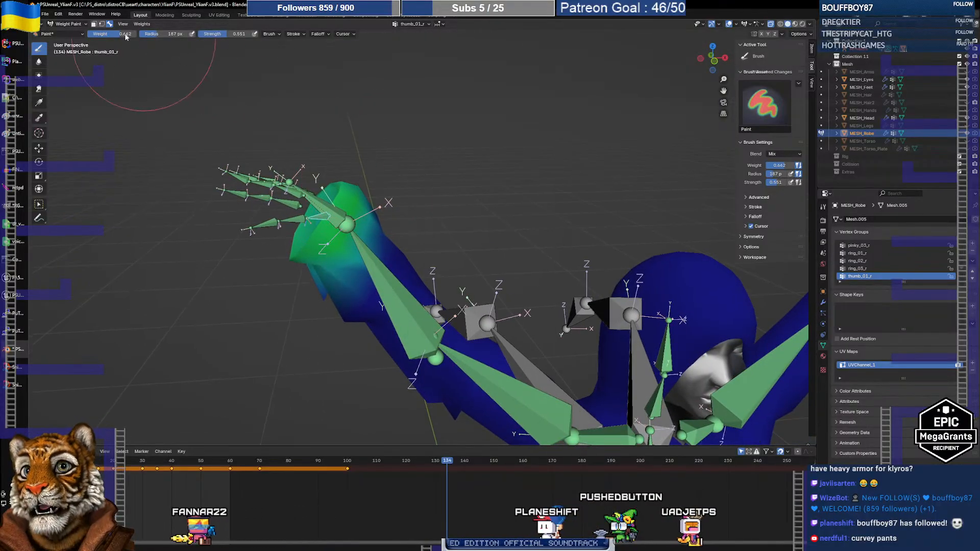
pyautogui.press('BackSpace')
pyautogui.moveTo(398, 208); pyautogui.dragTo(306, 258)
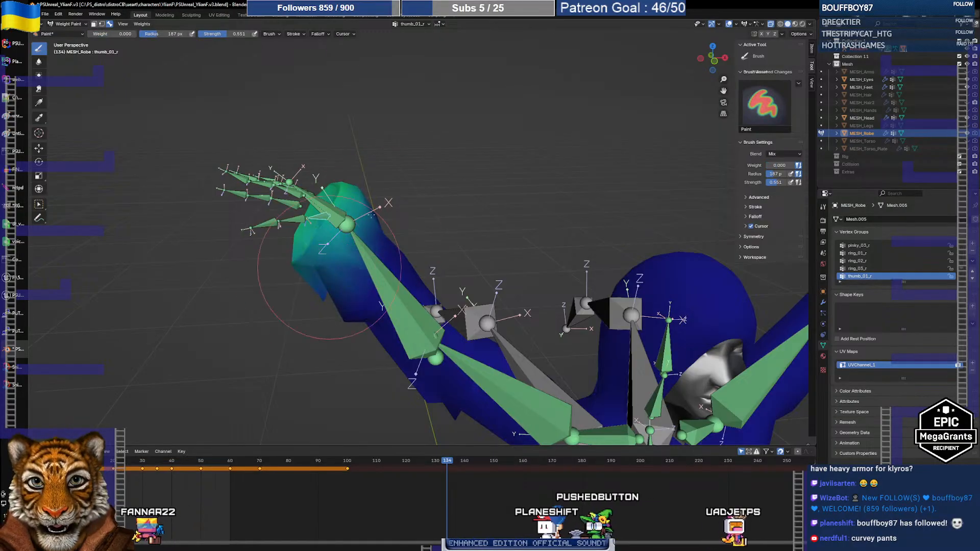
pyautogui.moveTo(373, 242); pyautogui.dragTo(332, 255)
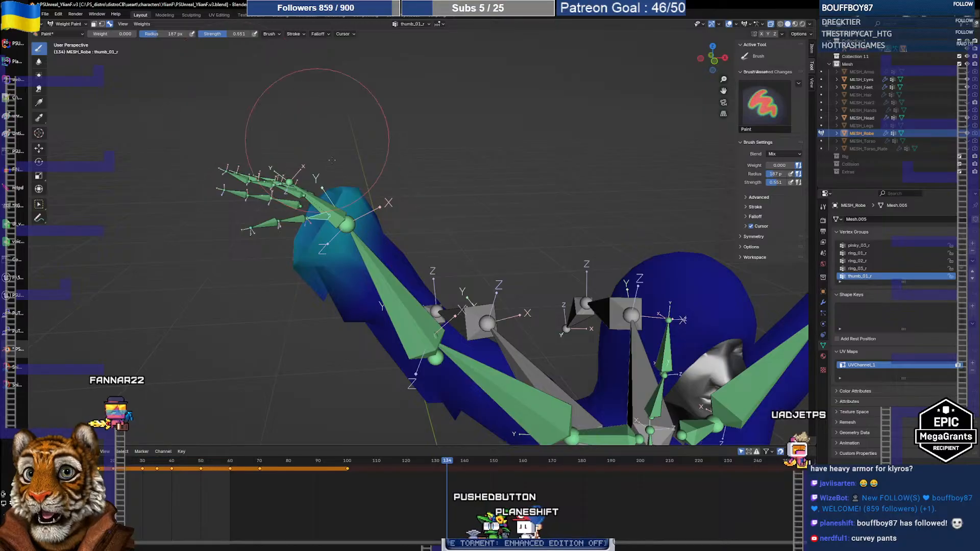
pyautogui.moveTo(361, 136); pyautogui.dragTo(478, 162, button='middle')
pyautogui.moveTo(405, 164)
pyautogui.mouseDown()
pyautogui.moveTo(346, 245)
pyautogui.moveTo(376, 262)
pyautogui.moveTo(295, 273)
pyautogui.mouseUp()
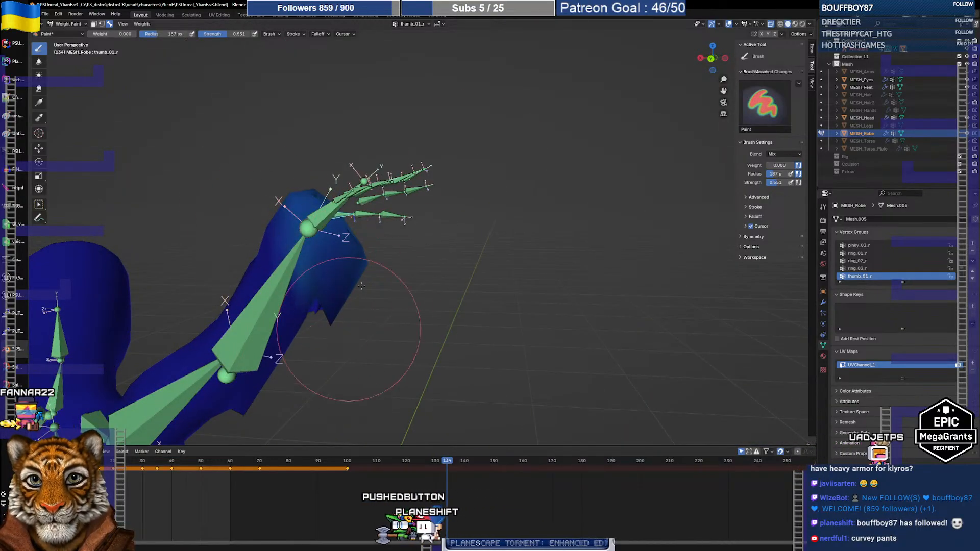
# Step: Examine the pinky_01_r, hand_r and middle_01_r weights around the right cuff for leftover finger influence
pyautogui.keyDown('ctrl'); pyautogui.keyDown('shift'); pyautogui.click(339, 200); pyautogui.keyUp('shift'); pyautogui.keyUp('ctrl')
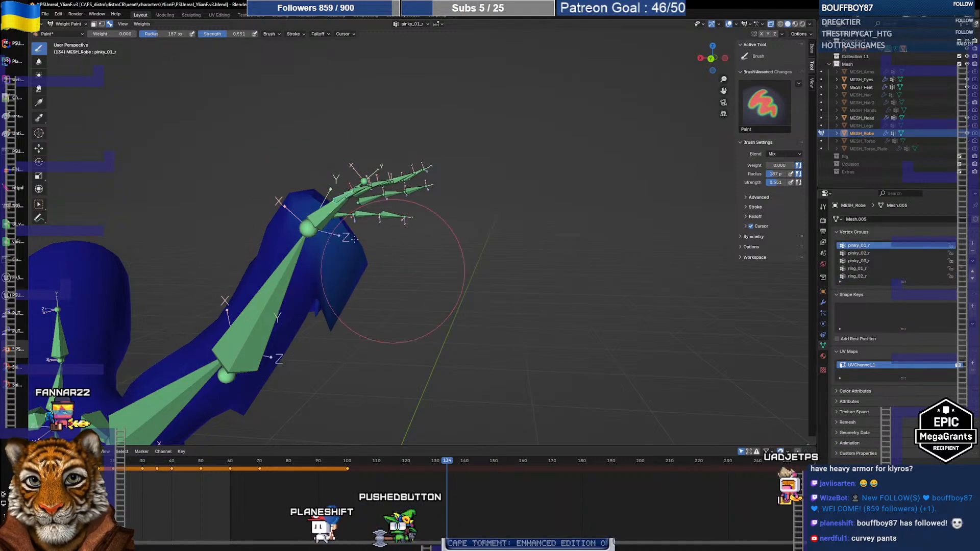
pyautogui.moveTo(327, 364)
pyautogui.mouseDown(button='middle')
pyautogui.moveTo(177, 291)
pyautogui.moveTo(239, 316)
pyautogui.mouseUp(button='middle')
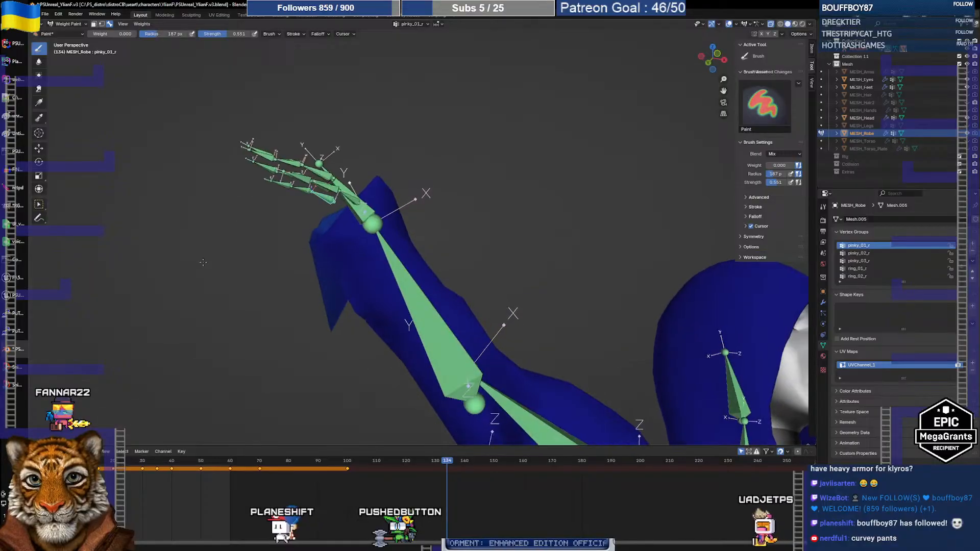
pyautogui.moveTo(339, 214); pyautogui.dragTo(360, 232, button='middle')
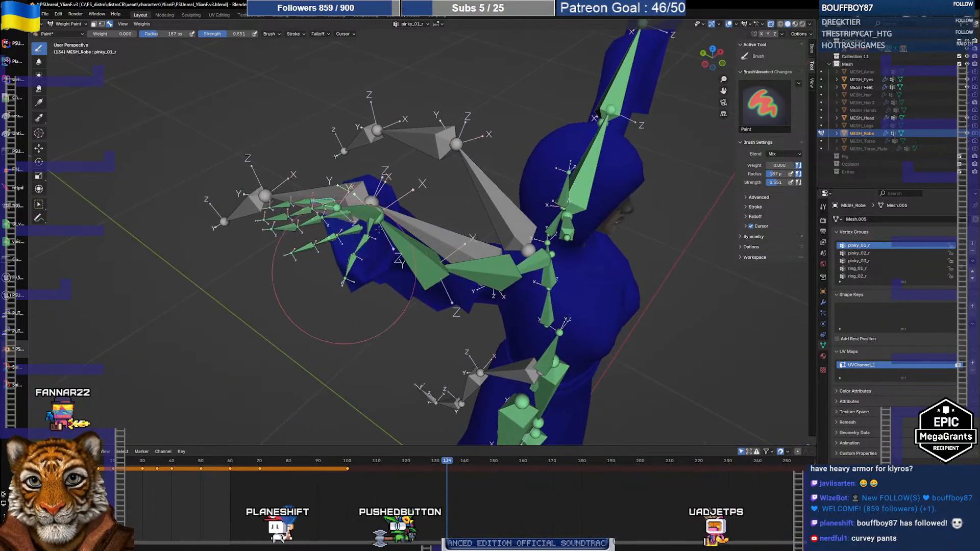
pyautogui.moveTo(344, 271)
pyautogui.mouseDown(button='middle')
pyautogui.moveTo(327, 285)
pyautogui.moveTo(335, 264)
pyautogui.mouseUp(button='middle')
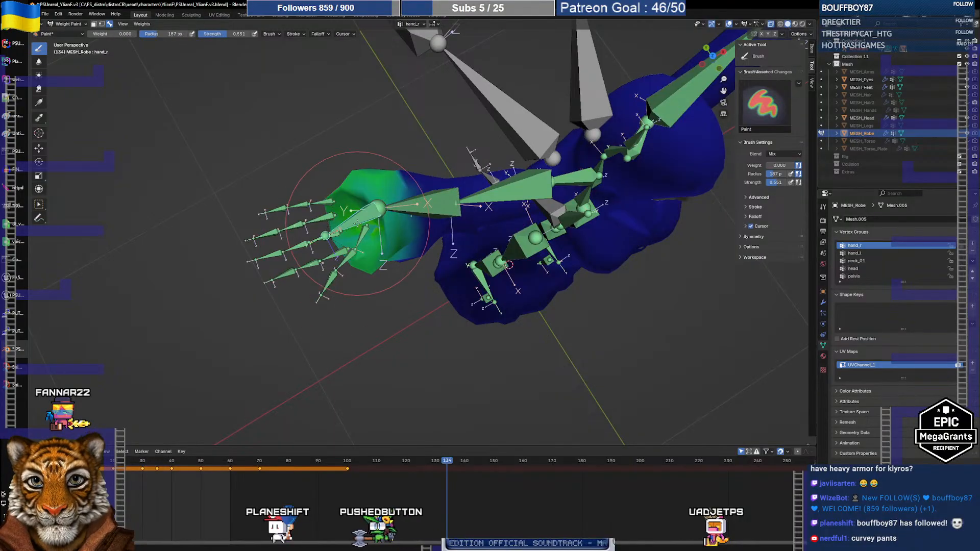
pyautogui.keyDown('ctrl'); pyautogui.click(335, 233); pyautogui.keyUp('ctrl')
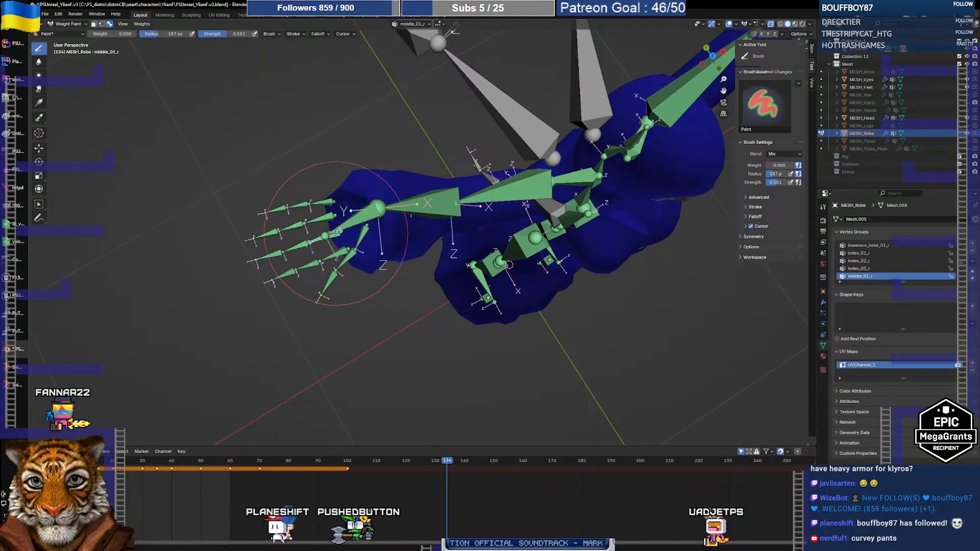
pyautogui.keyDown('ctrl'); pyautogui.click(326, 203); pyautogui.keyUp('ctrl')
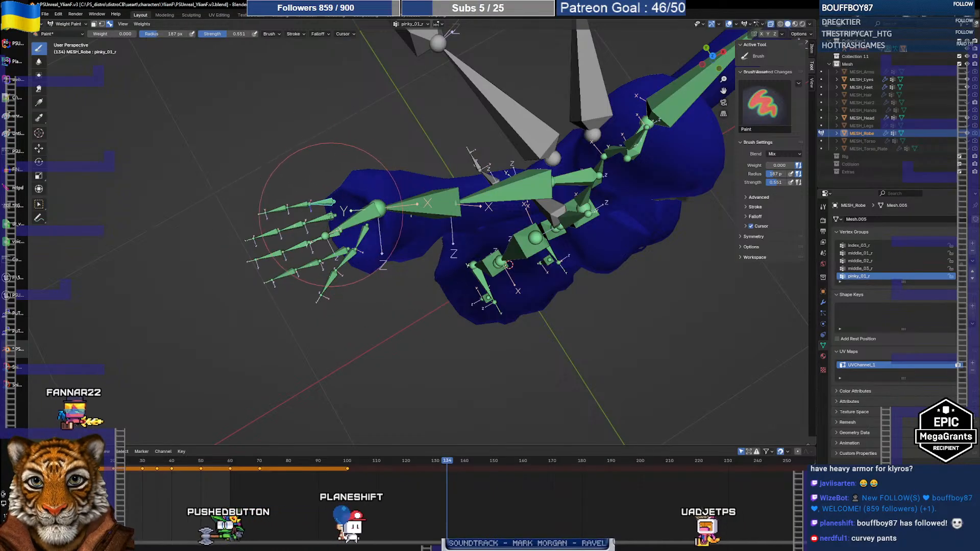
pyautogui.keyDown('ctrl'); pyautogui.click(326, 218); pyautogui.keyUp('ctrl')
# Step: Paint lowerarm_r over the back of the right cuff with weight 0.515, radius 82 px and strength 1.000
pyautogui.moveTo(352, 268); pyautogui.dragTo(393, 250, button='middle')
pyautogui.keyDown('ctrl'); pyautogui.click(441, 310); pyautogui.keyUp('ctrl')
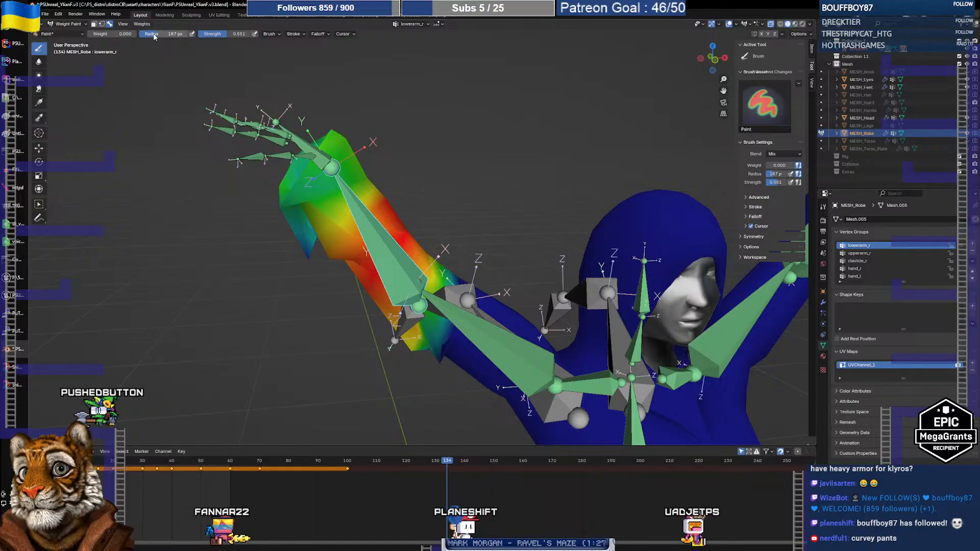
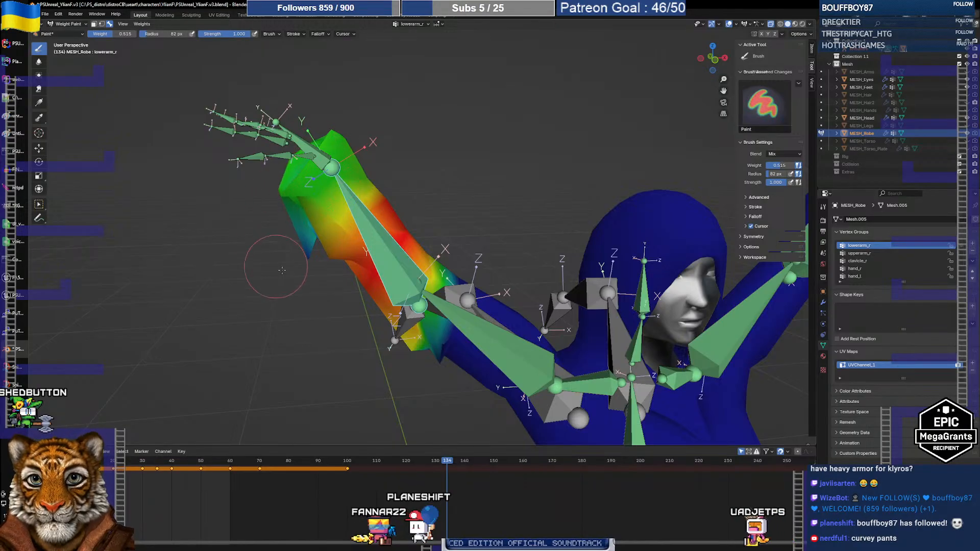
pyautogui.moveTo(295, 263); pyautogui.dragTo(569, 274, button='middle')
pyautogui.moveTo(569, 274); pyautogui.dragTo(524, 282)
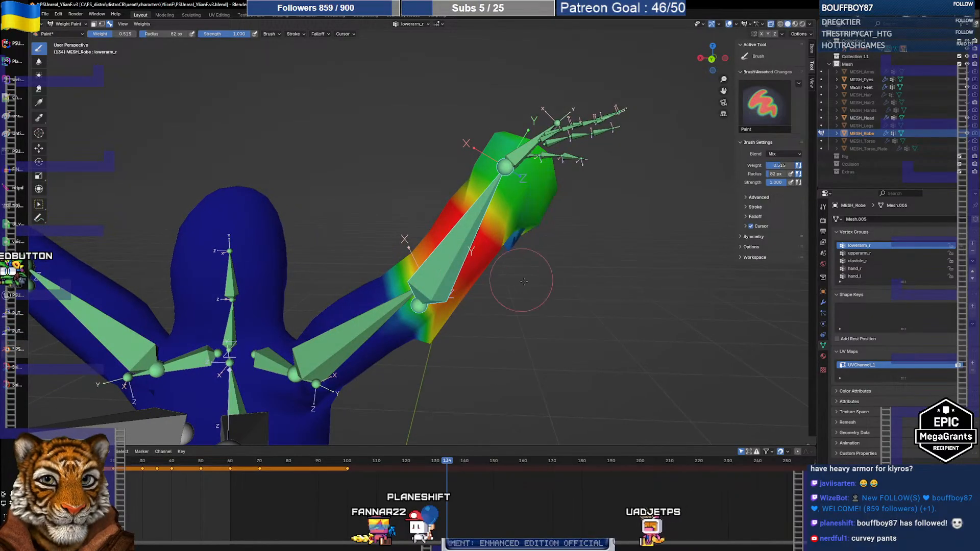
pyautogui.moveTo(577, 261); pyautogui.dragTo(567, 276, button='middle')
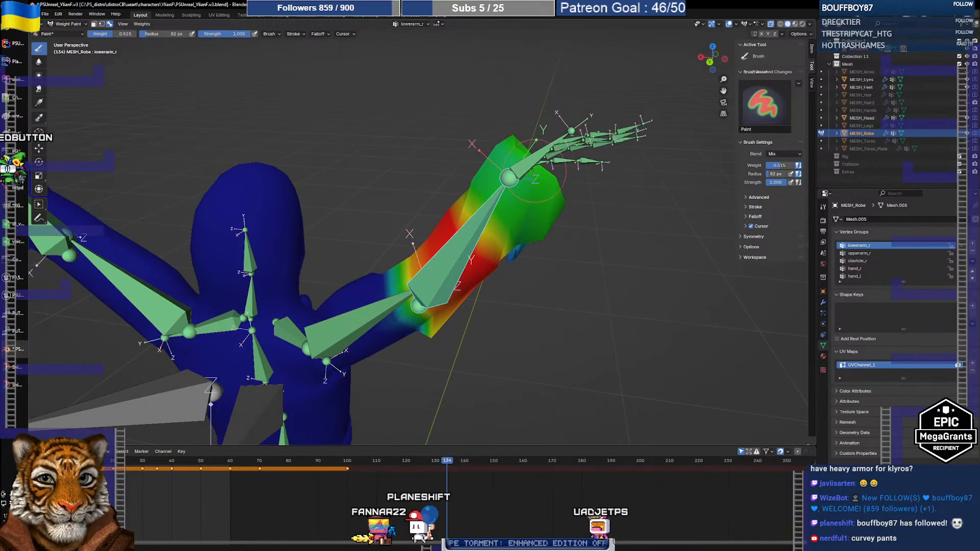
# Step: Check the hand_r falloff at the cuff, and paint lowerarm_r at weight 0.738 along the right forearm sleeve
pyautogui.keyDown('ctrl'); pyautogui.click(526, 164); pyautogui.keyUp('ctrl')
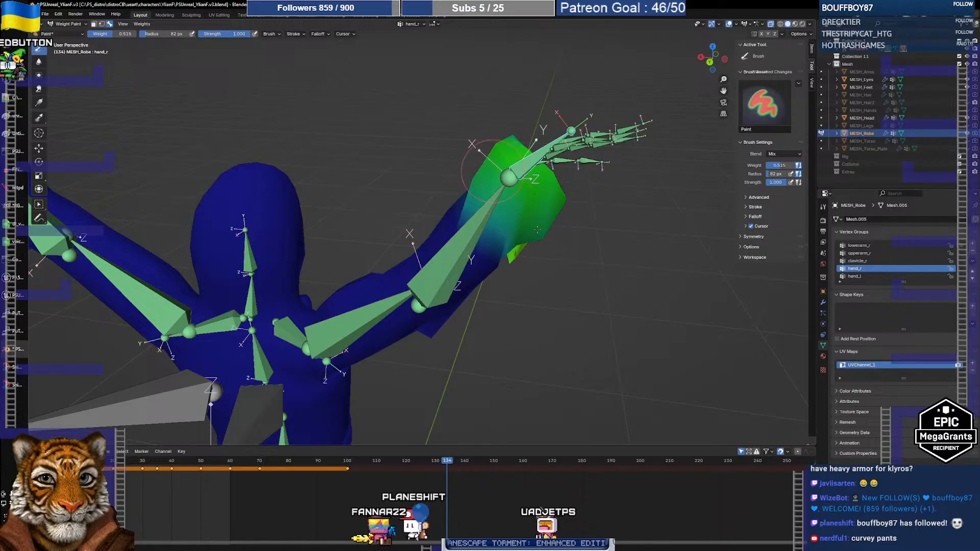
pyautogui.moveTo(540, 155)
pyautogui.mouseDown(button='middle')
pyautogui.moveTo(439, 228)
pyautogui.moveTo(478, 237)
pyautogui.moveTo(478, 289)
pyautogui.moveTo(493, 306)
pyautogui.moveTo(448, 375)
pyautogui.moveTo(406, 385)
pyautogui.moveTo(391, 323)
pyautogui.moveTo(444, 296)
pyautogui.mouseUp(button='middle')
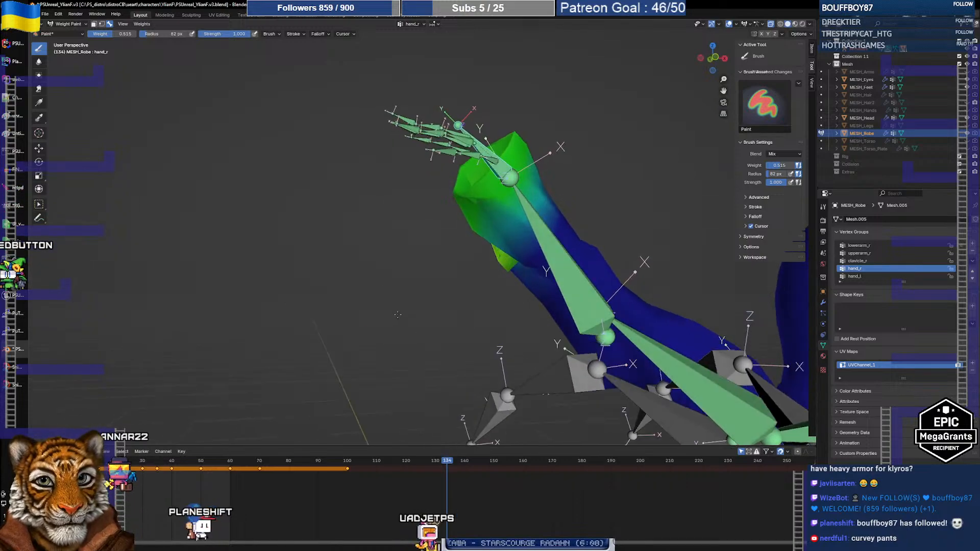
pyautogui.keyDown('ctrl'); pyautogui.click(560, 264); pyautogui.keyUp('ctrl')
pyautogui.moveTo(546, 263); pyautogui.dragTo(447, 282, button='middle')
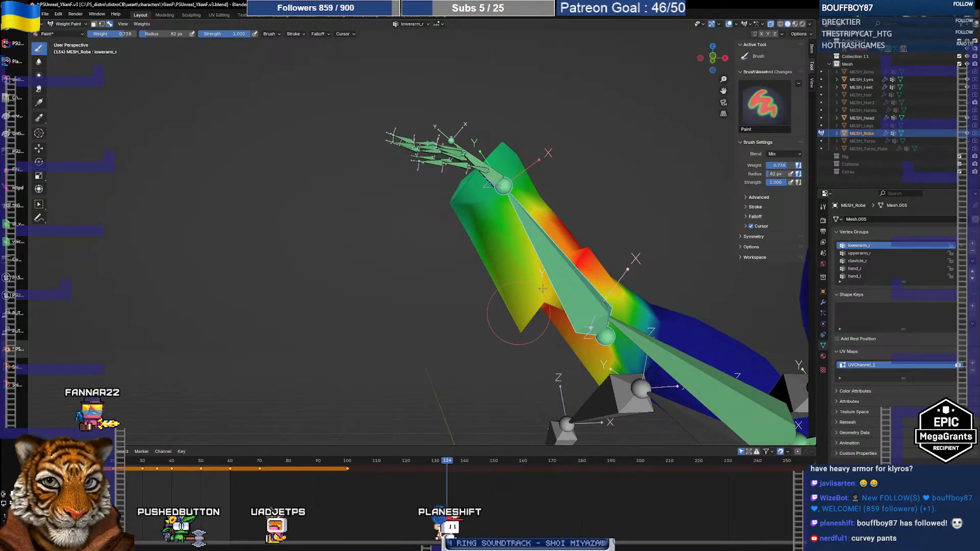
pyautogui.moveTo(585, 231); pyautogui.dragTo(546, 249)
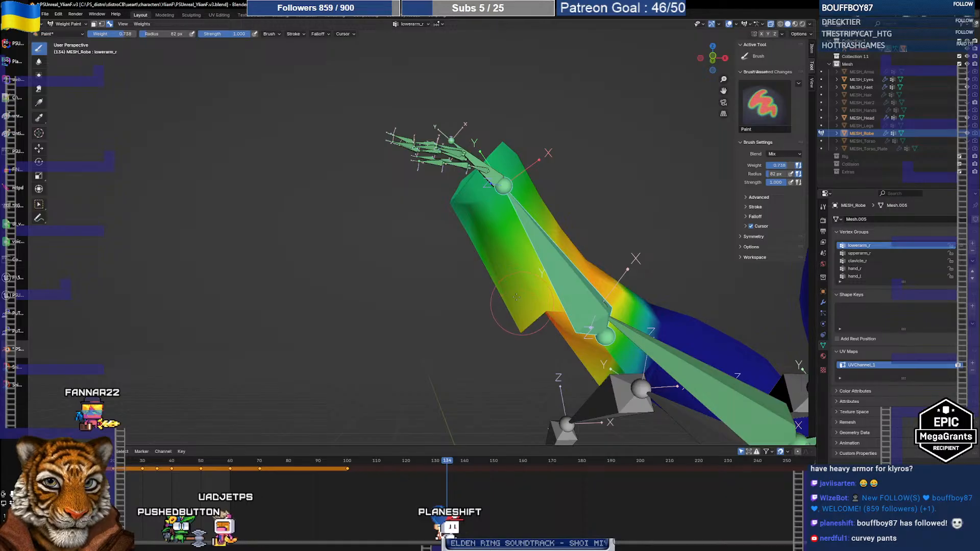
pyautogui.moveTo(516, 297); pyautogui.dragTo(669, 305, button='middle')
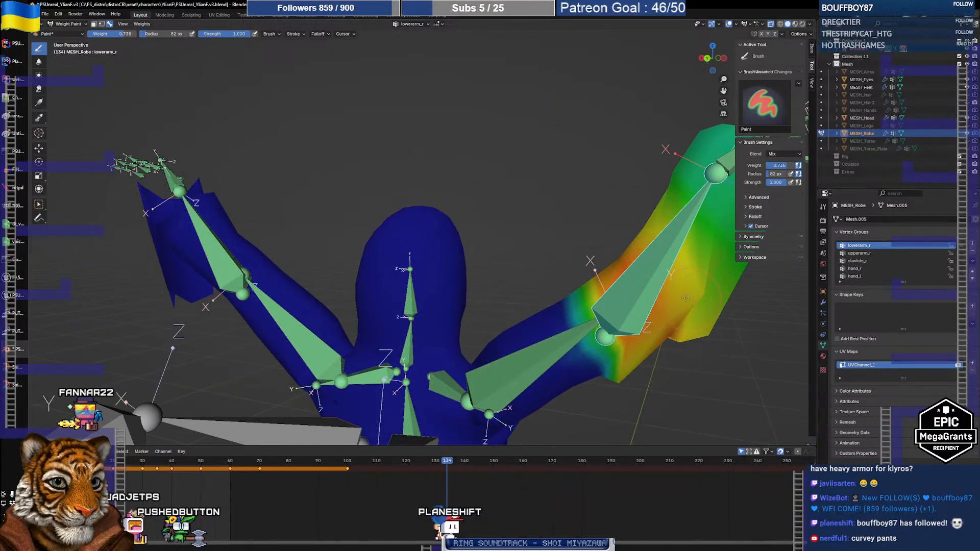
# Step: Set the brush weight to 0.485 and paint lowerarm_r down the hanging underside of the right sleeve to the elbow
pyautogui.moveTo(685, 298); pyautogui.dragTo(398, 213, button='middle')
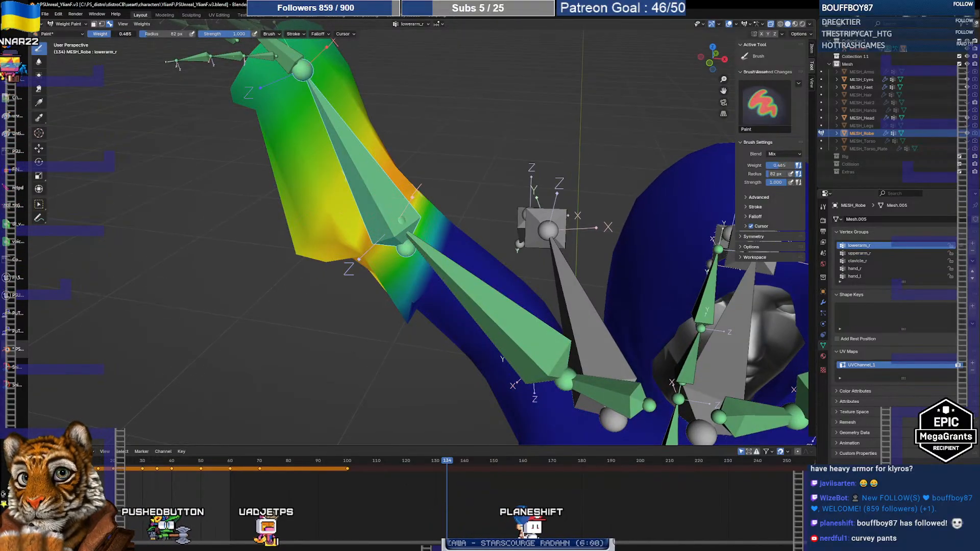
pyautogui.moveTo(301, 136)
pyautogui.mouseDown()
pyautogui.moveTo(327, 327)
pyautogui.moveTo(378, 285)
pyautogui.moveTo(333, 357)
pyautogui.mouseUp()
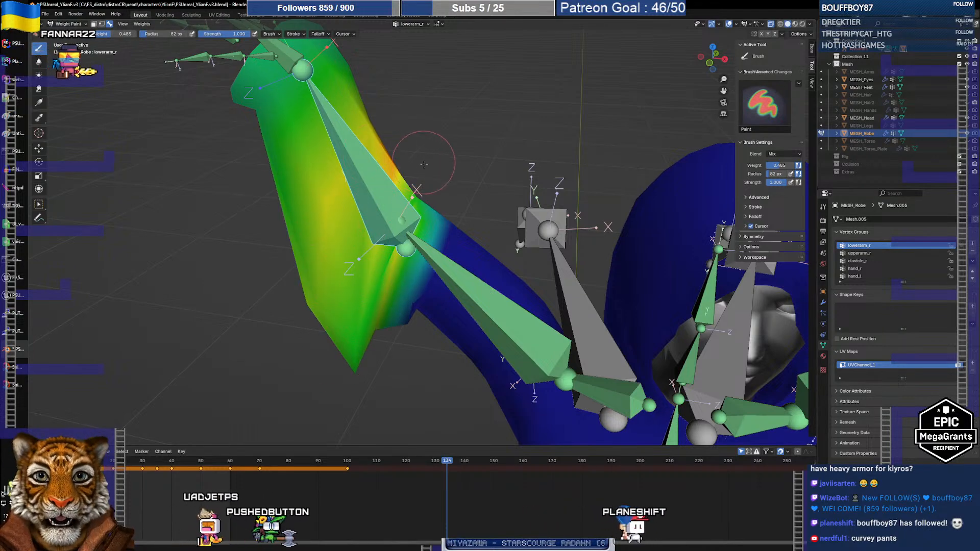
pyautogui.moveTo(395, 171); pyautogui.dragTo(438, 177, button='middle')
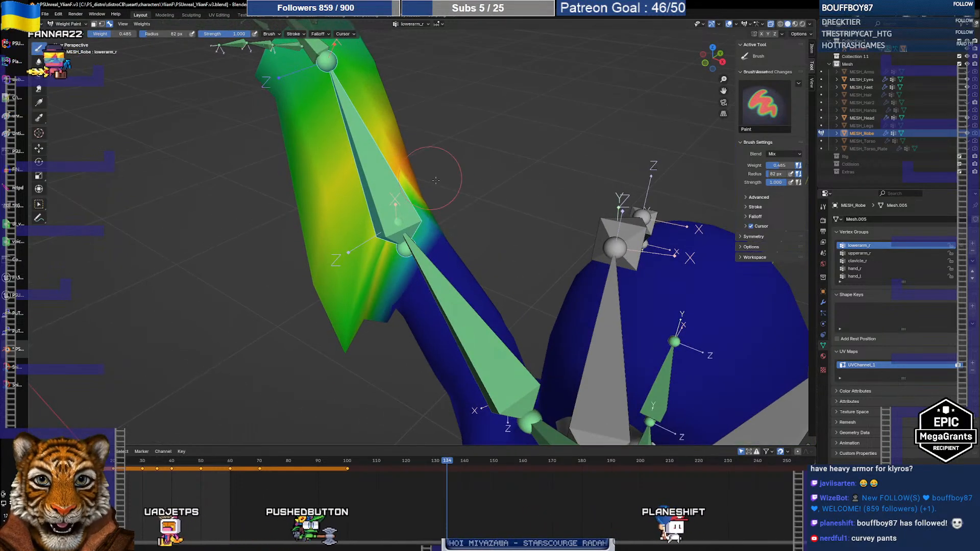
# Step: Switch to the upperarm_r weights and paint 0.485 influence over the right sleeve's lower point below the elbow
pyautogui.keyDown('alt'); pyautogui.click(449, 275); pyautogui.keyUp('alt')
pyautogui.moveTo(449, 259); pyautogui.dragTo(476, 212, button='middle')
pyautogui.scroll(-5, 476, 212)
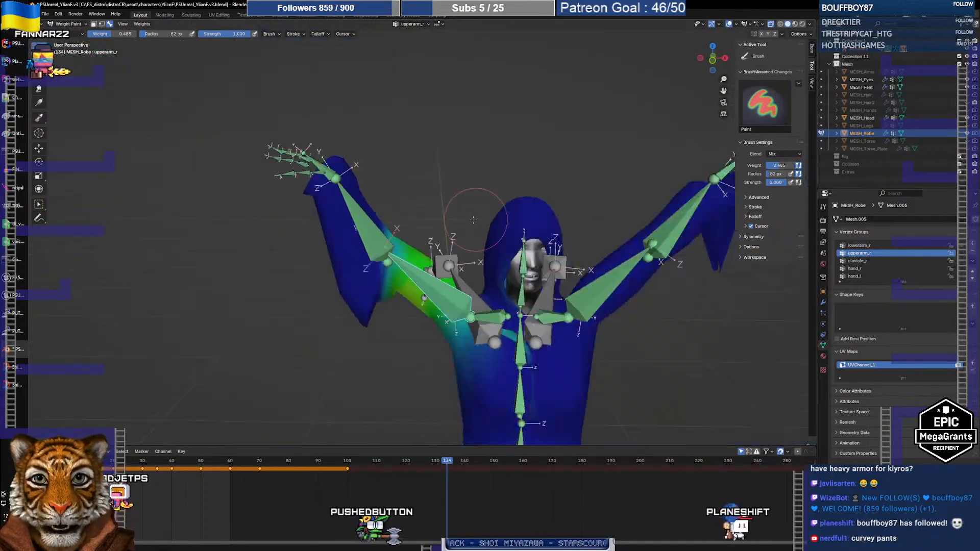
pyautogui.moveTo(386, 275)
pyautogui.mouseDown()
pyautogui.moveTo(369, 288)
pyautogui.moveTo(357, 277)
pyautogui.mouseUp()
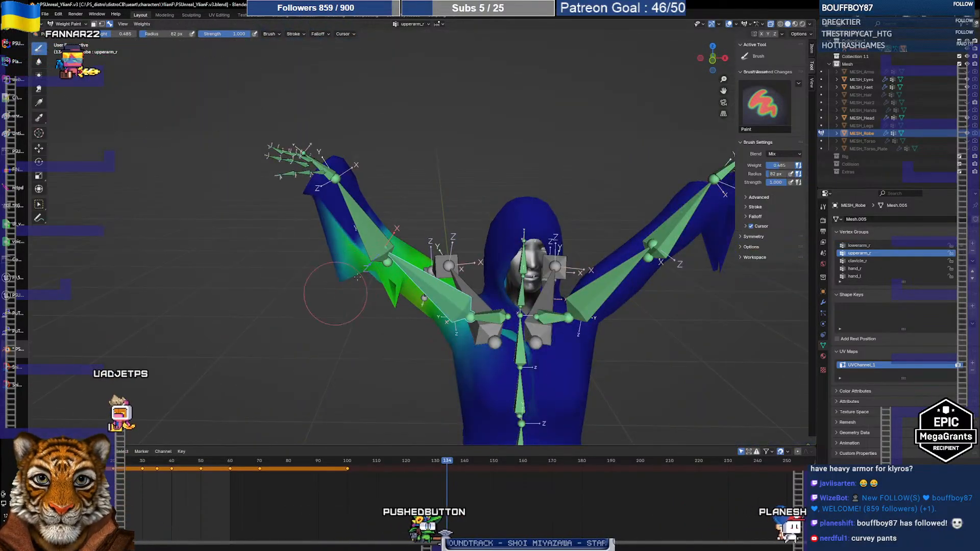
pyautogui.moveTo(345, 280); pyautogui.dragTo(559, 295, button='middle')
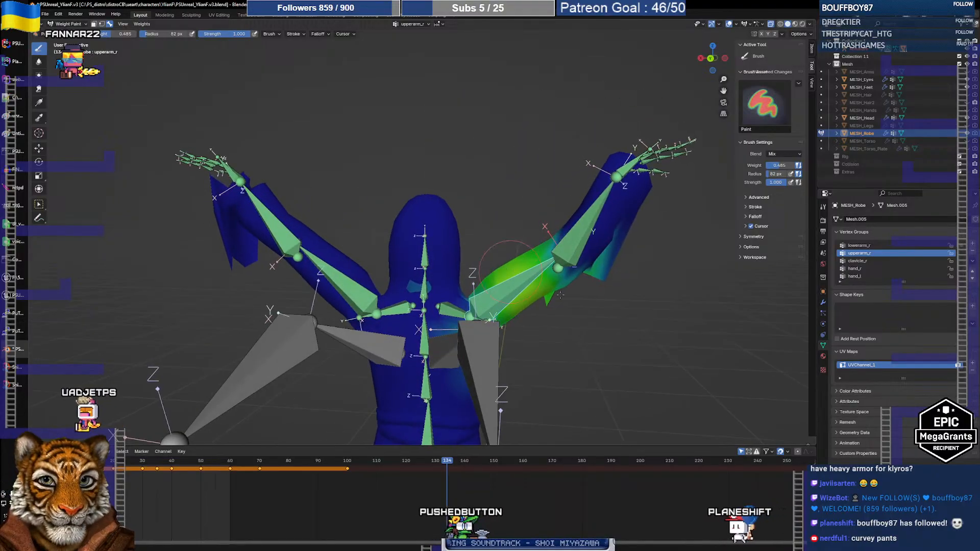
# Step: Paint lowerarm_r influence at weight 0.485 over the back of the right elbow, and display the upperarm_r weights
pyautogui.keyDown('ctrl'); pyautogui.click(566, 250); pyautogui.keyUp('ctrl')
pyautogui.moveTo(529, 260); pyautogui.dragTo(565, 275)
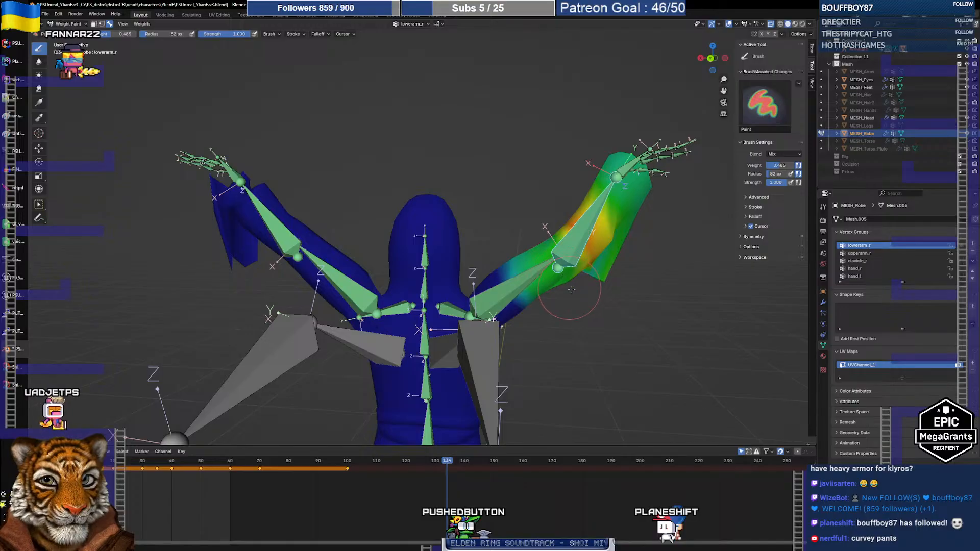
pyautogui.keyDown('ctrl'); pyautogui.click(537, 276); pyautogui.keyUp('ctrl')
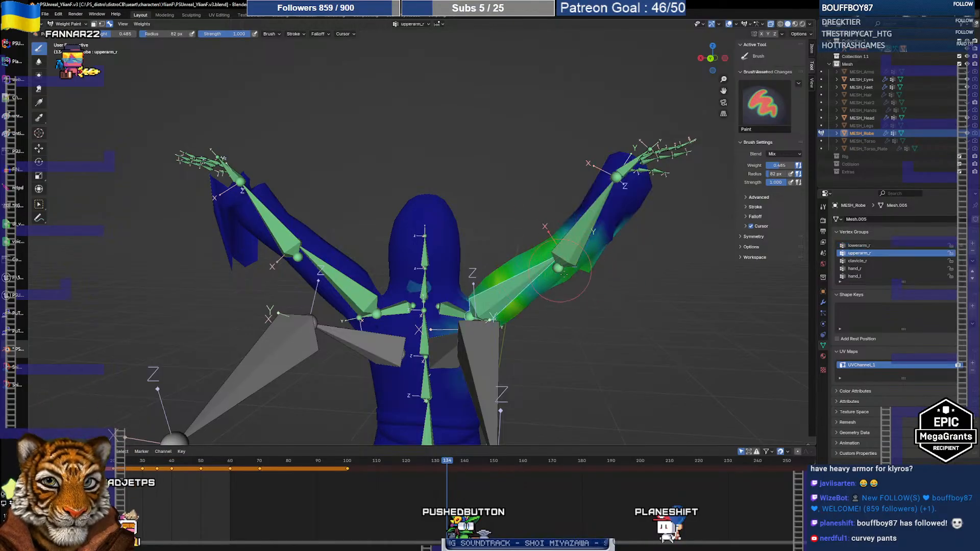
# Step: Paint lowerarm_r and upperarm_r influence at weight 0.485 over the hanging point of the right sleeve near the elbow
pyautogui.keyDown('ctrl'); pyautogui.click(565, 249); pyautogui.keyUp('ctrl')
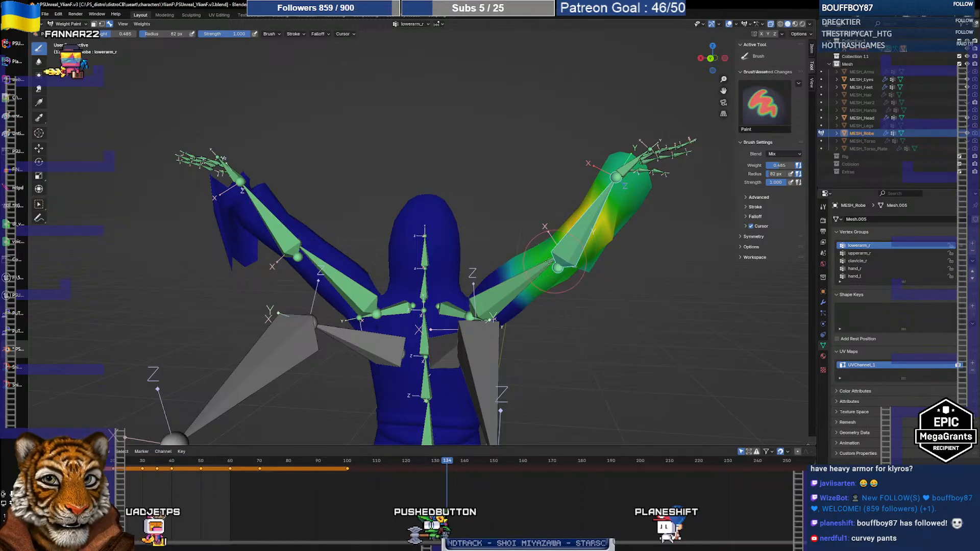
pyautogui.moveTo(550, 262); pyautogui.dragTo(498, 274, button='middle')
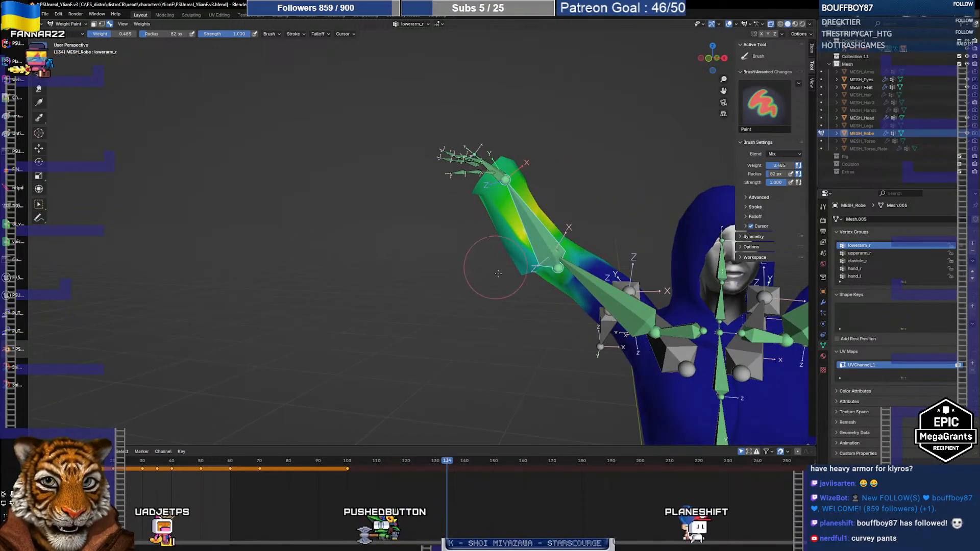
pyautogui.moveTo(498, 273)
pyautogui.mouseDown()
pyautogui.moveTo(499, 245)
pyautogui.moveTo(512, 290)
pyautogui.mouseUp()
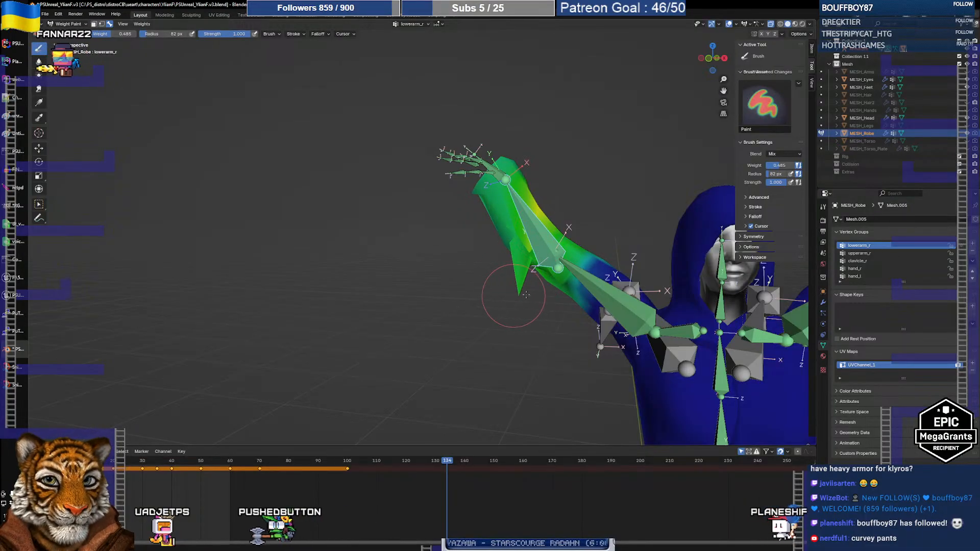
pyautogui.keyDown('alt'); pyautogui.click(600, 289); pyautogui.keyUp('alt')
pyautogui.moveTo(522, 280); pyautogui.dragTo(520, 266)
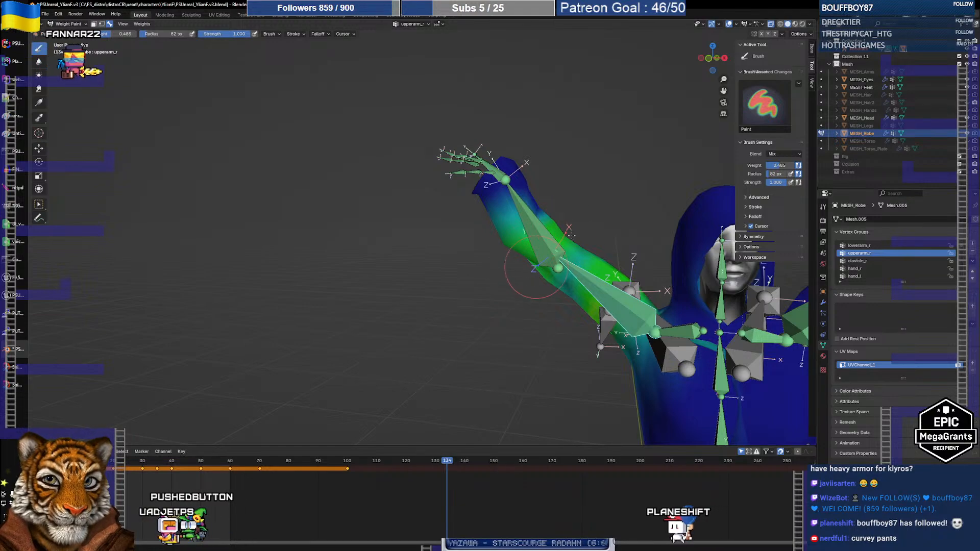
# Step: Paint lowerarm_r at weight 0.485 around the front of the right elbow, and display the upperarm_r weights
pyautogui.keyDown('ctrl'); pyautogui.click(569, 241); pyautogui.keyUp('ctrl')
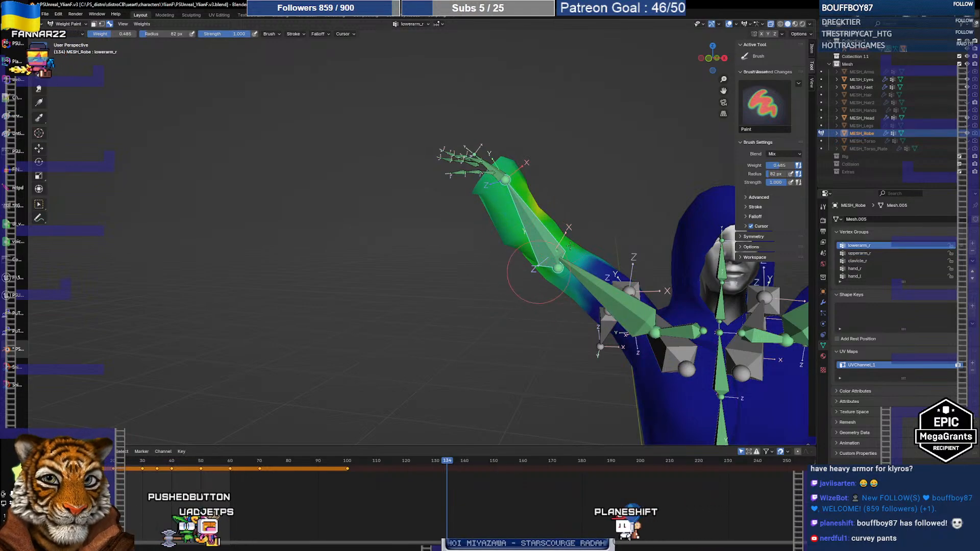
pyautogui.moveTo(569, 246)
pyautogui.mouseDown()
pyautogui.moveTo(540, 276)
pyautogui.moveTo(520, 265)
pyautogui.moveTo(567, 253)
pyautogui.moveTo(549, 279)
pyautogui.mouseUp()
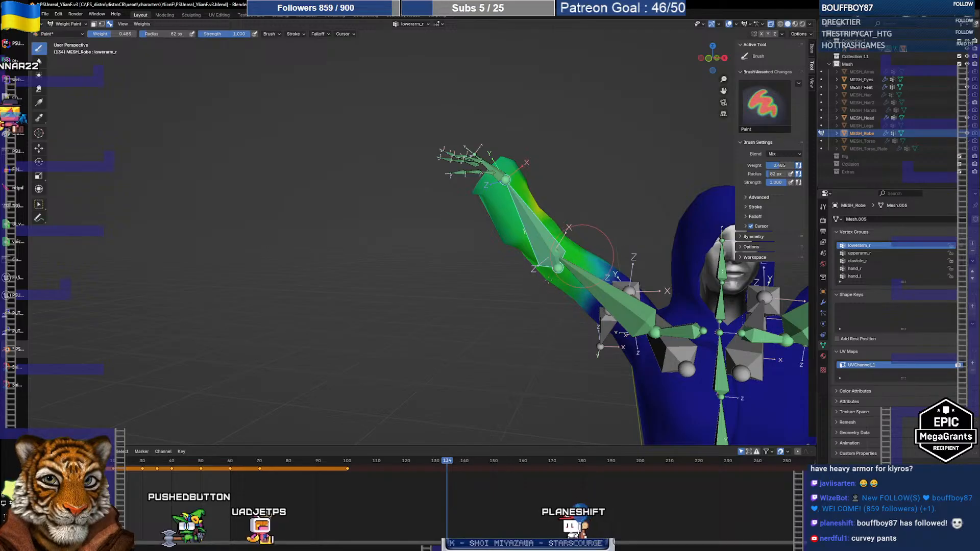
pyautogui.keyDown('ctrl'); pyautogui.click(569, 275); pyautogui.keyUp('ctrl')
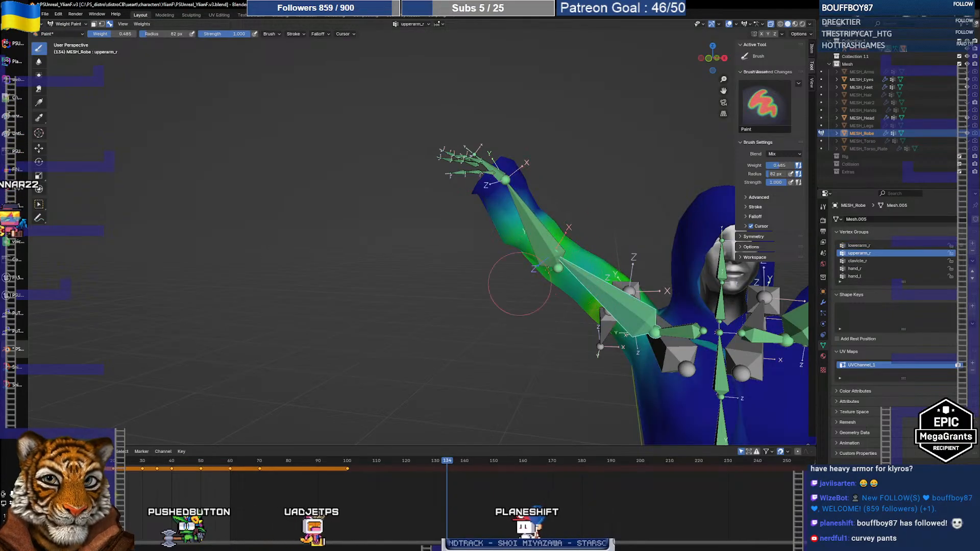
# Step: Set the brush weight to 0.769 and paint lowerarm_r along the right forearm and upperarm_r along the right upper arm
pyautogui.moveTo(519, 284)
pyautogui.mouseDown(button='middle')
pyautogui.moveTo(584, 289)
pyautogui.moveTo(555, 236)
pyautogui.mouseUp(button='middle')
pyautogui.keyDown('ctrl'); pyautogui.click(554, 232); pyautogui.keyUp('ctrl')
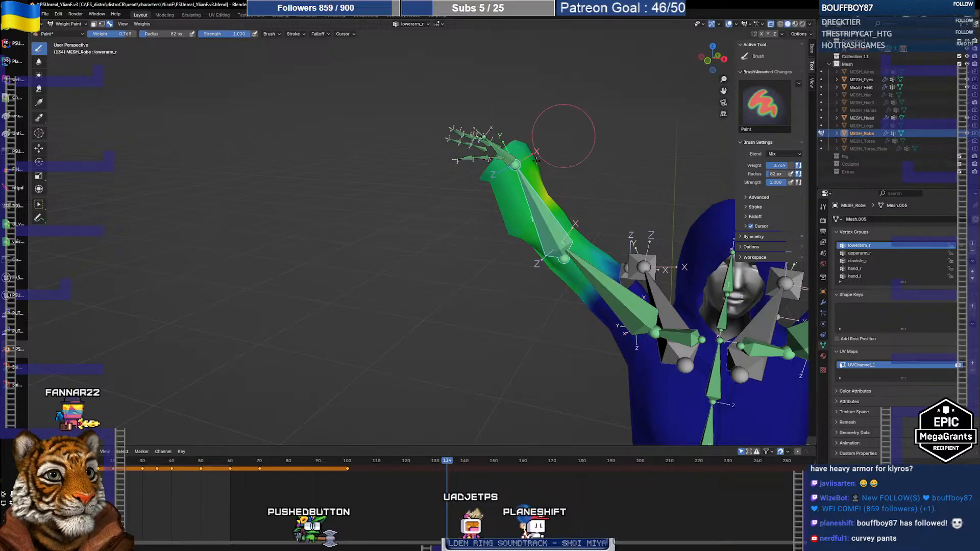
pyautogui.moveTo(551, 216); pyautogui.dragTo(518, 227)
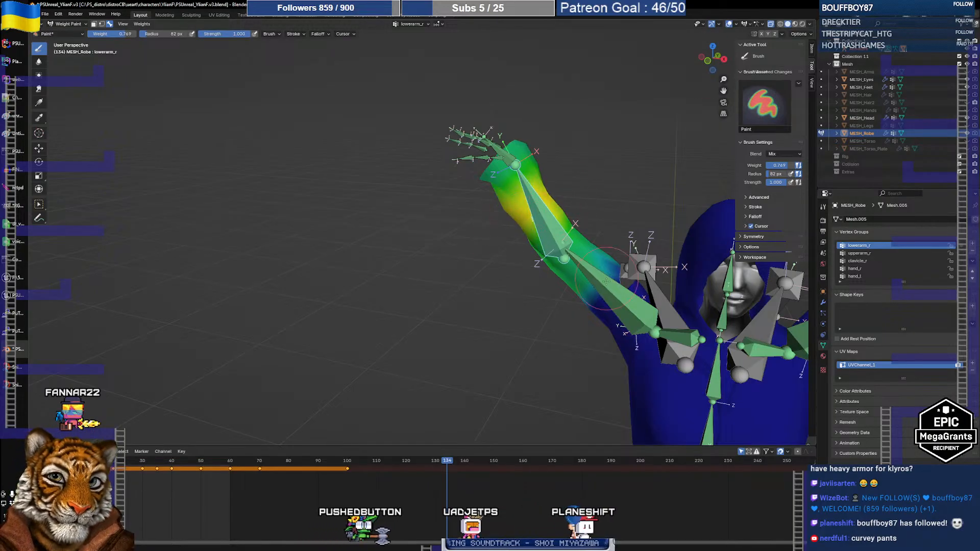
pyautogui.keyDown('ctrl'); pyautogui.click(598, 278); pyautogui.keyUp('ctrl')
pyautogui.moveTo(616, 254); pyautogui.dragTo(604, 269)
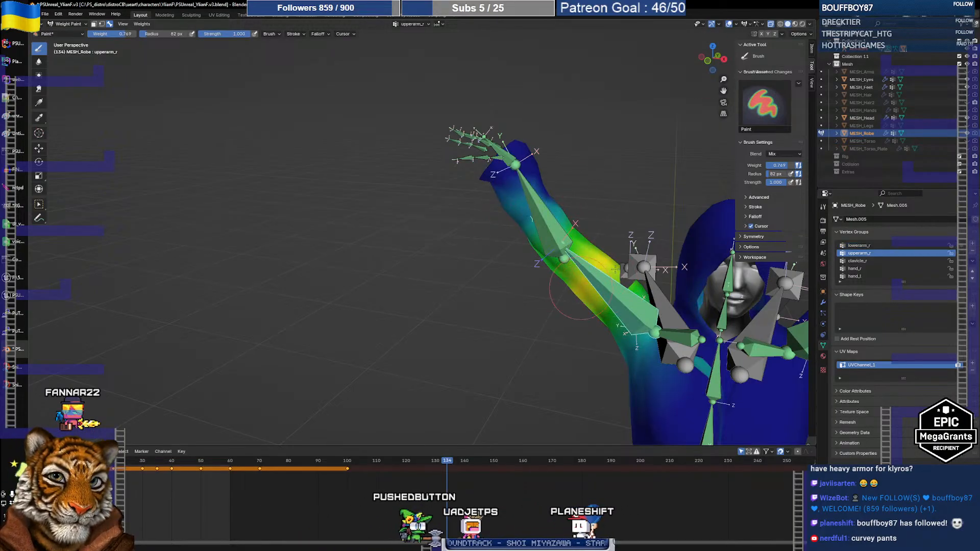
# Step: Check the sleeve deformation from the front in the poses at frames 129 and 131
pyautogui.moveTo(535, 219); pyautogui.dragTo(528, 256, button='middle')
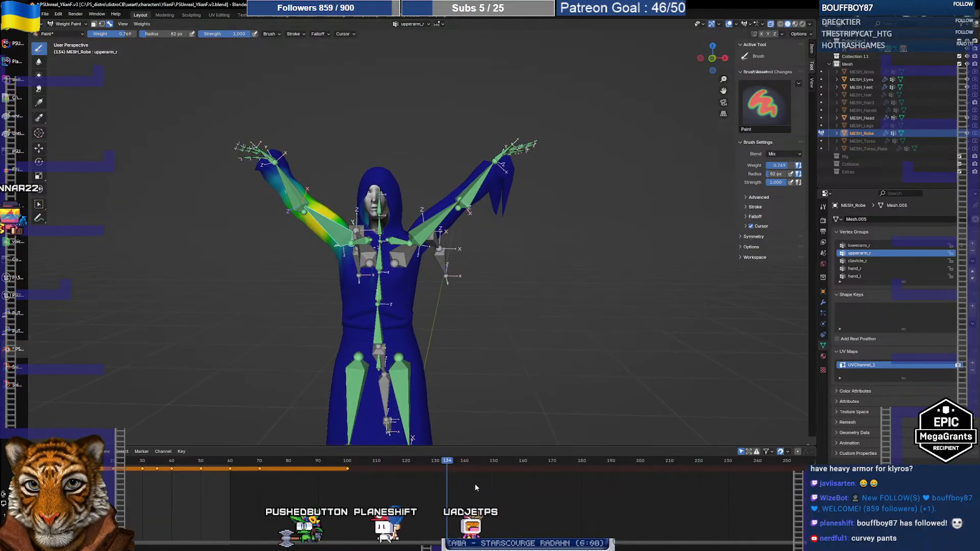
pyautogui.moveTo(451, 467); pyautogui.dragTo(433, 452)
pyautogui.scroll(5, 220, 284)
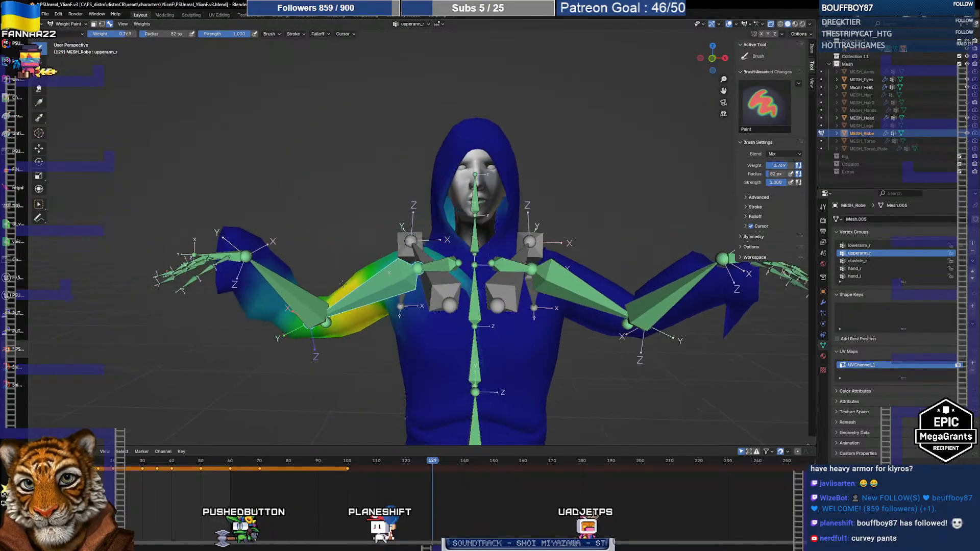
pyautogui.scroll(-5, 341, 328)
pyautogui.keyDown('shift'); pyautogui.moveTo(376, 328); pyautogui.dragTo(286, 324, button='middle'); pyautogui.keyUp('shift')
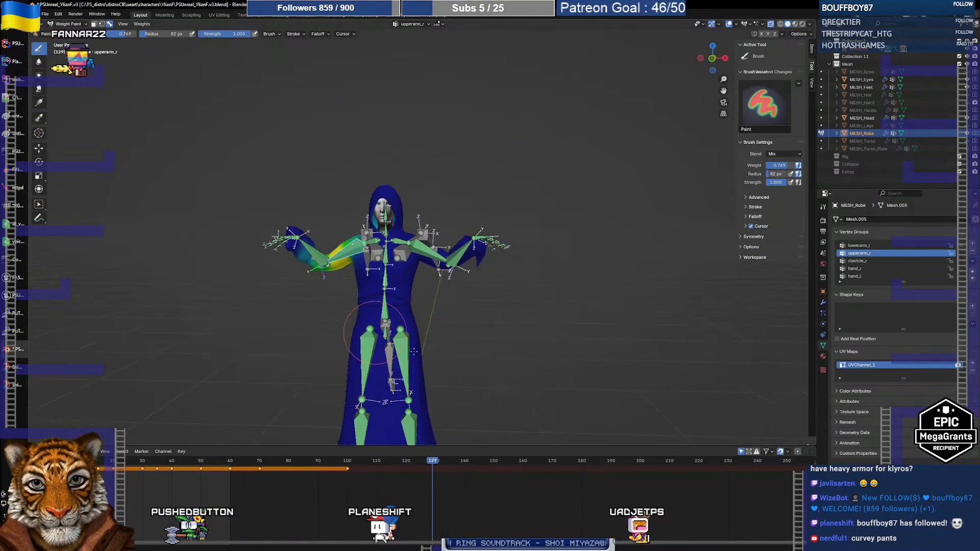
pyautogui.moveTo(433, 462)
pyautogui.mouseDown()
pyautogui.moveTo(453, 459)
pyautogui.moveTo(440, 457)
pyautogui.mouseUp()
pyautogui.scroll(5, 453, 325)
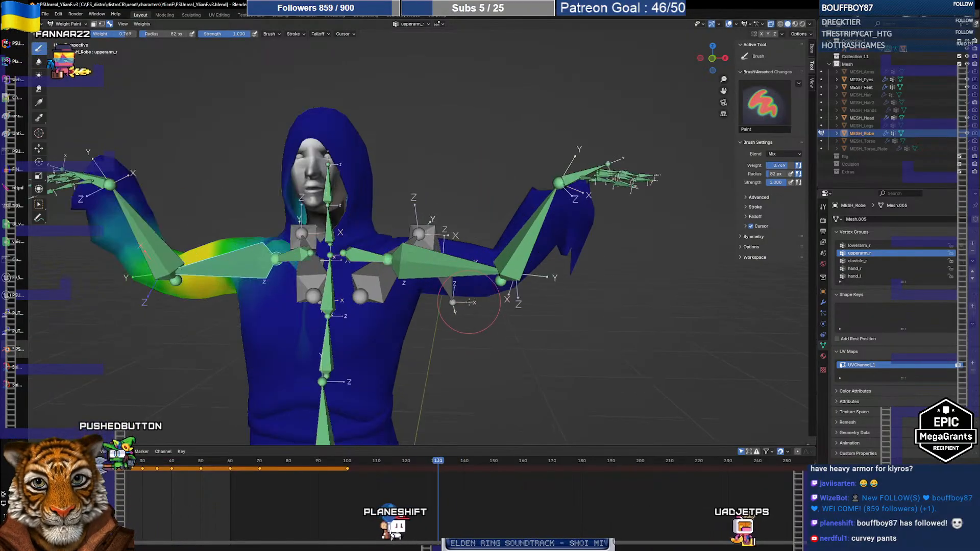
# Step: Set the brush weight to 0.515 and paint lowerarm_l on the left forearm sleeve and upperarm_l at the left elbow
pyautogui.keyDown('shift'); pyautogui.moveTo(468, 302); pyautogui.dragTo(232, 369, button='middle'); pyautogui.keyUp('shift')
pyautogui.keyDown('shift'); pyautogui.moveTo(385, 322); pyautogui.dragTo(455, 285, button='middle'); pyautogui.keyUp('shift')
pyautogui.scroll(2, 452, 283)
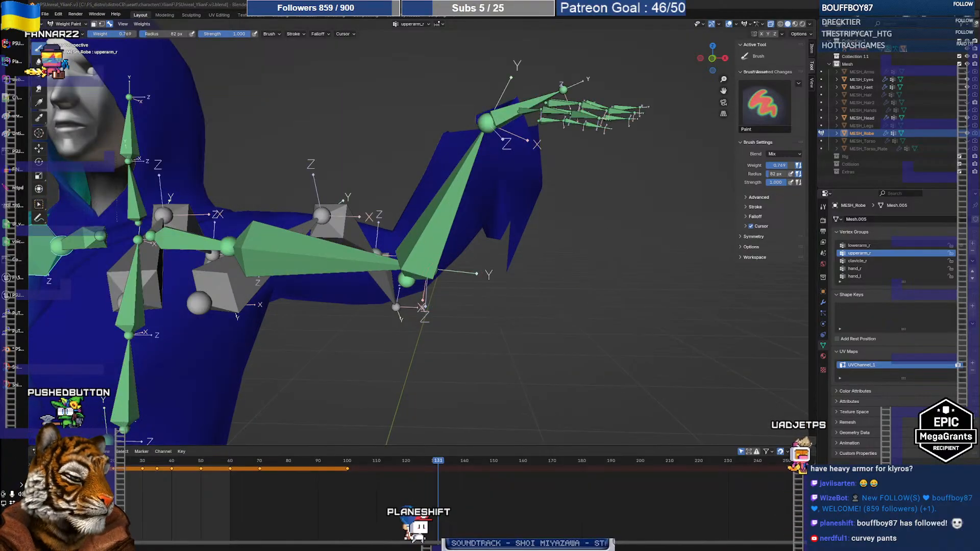
pyautogui.keyDown('ctrl'); pyautogui.click(443, 214); pyautogui.keyUp('ctrl')
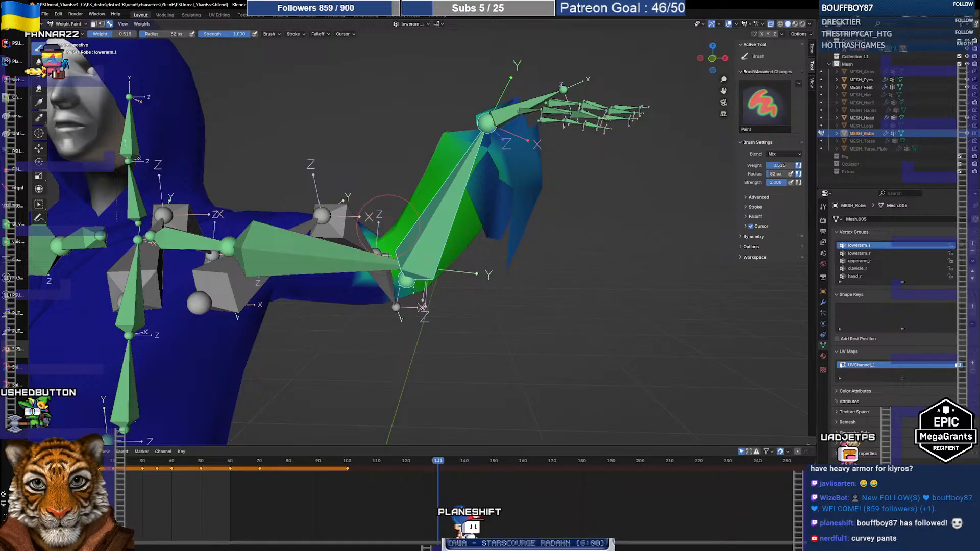
pyautogui.keyDown('ctrl'); pyautogui.click(391, 268); pyautogui.keyUp('ctrl')
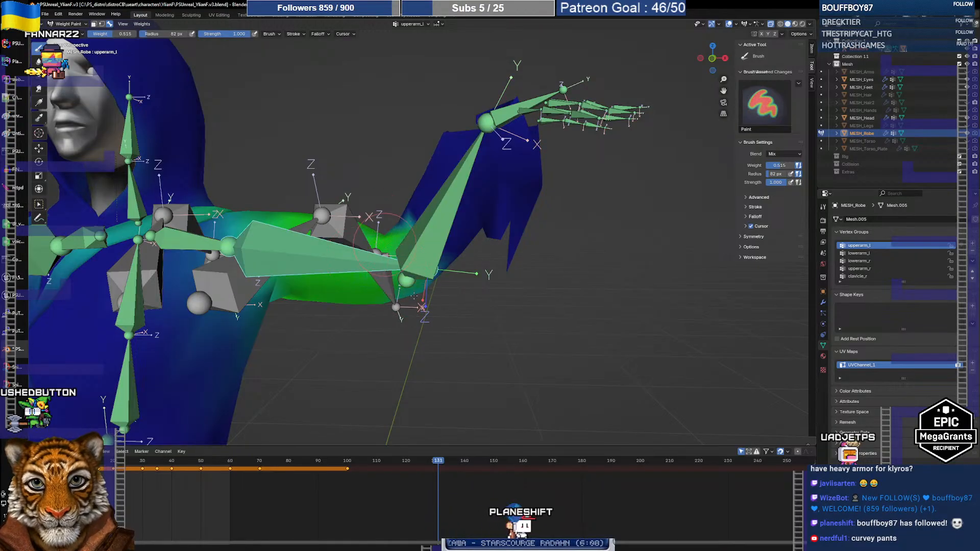
# Step: Paint lowerarm_l at weight 0.515 over the left cuff and the hanging point of the sleeve
pyautogui.keyDown('ctrl'); pyautogui.click(437, 226); pyautogui.keyUp('ctrl')
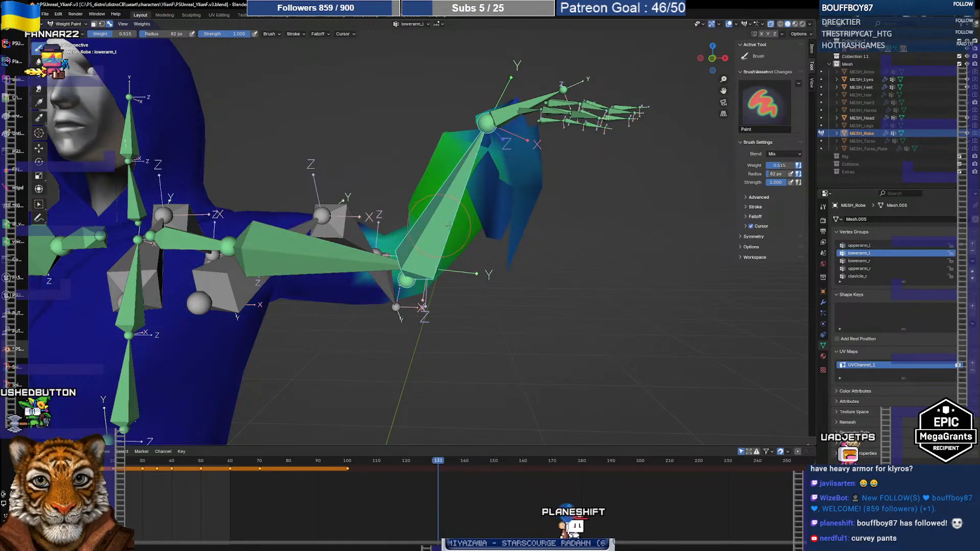
pyautogui.moveTo(509, 157)
pyautogui.mouseDown()
pyautogui.moveTo(531, 143)
pyautogui.moveTo(494, 88)
pyautogui.mouseUp()
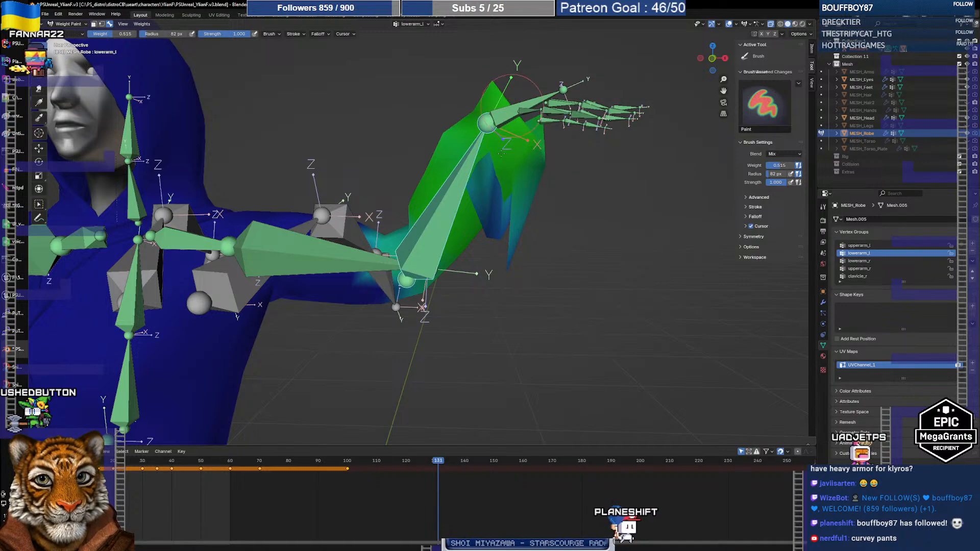
pyautogui.moveTo(507, 274)
pyautogui.mouseDown()
pyautogui.moveTo(510, 206)
pyautogui.moveTo(541, 166)
pyautogui.mouseUp()
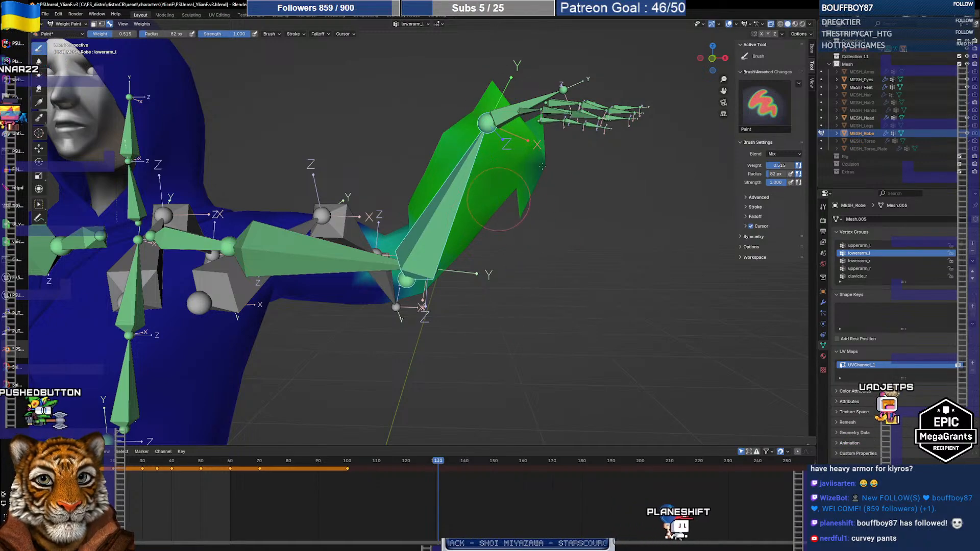
# Step: Paint hand_l influence at weight 0.515 around the left cuff, covering the upper and under sides of its opening
pyautogui.keyDown('ctrl'); pyautogui.click(508, 109); pyautogui.keyUp('ctrl')
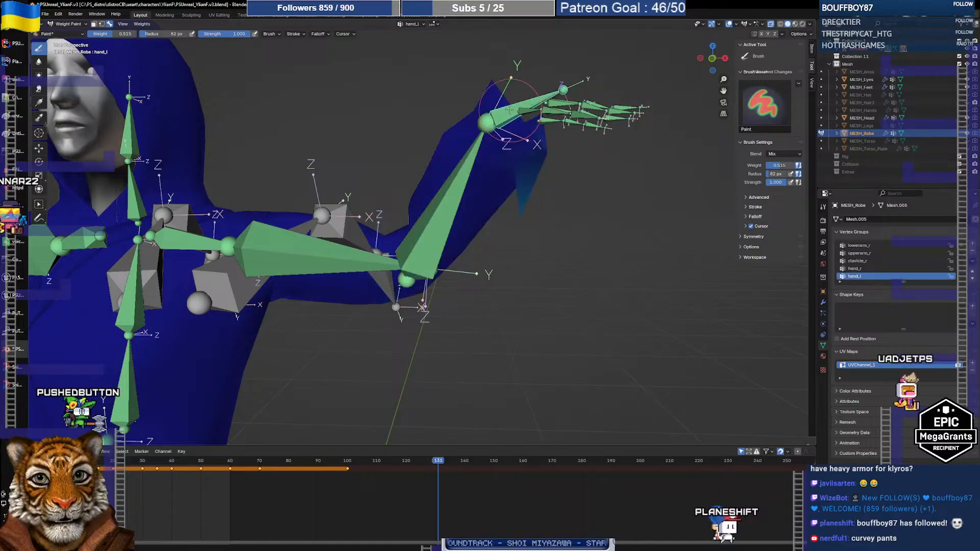
pyautogui.moveTo(509, 110); pyautogui.dragTo(527, 175)
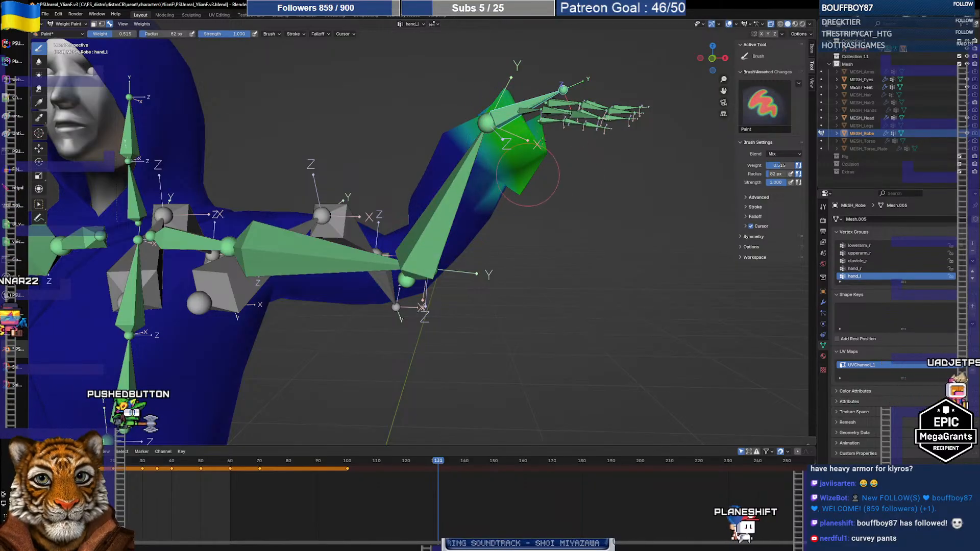
pyautogui.moveTo(527, 175)
pyautogui.mouseDown(button='middle')
pyautogui.moveTo(536, 171)
pyautogui.moveTo(521, 164)
pyautogui.mouseUp(button='middle')
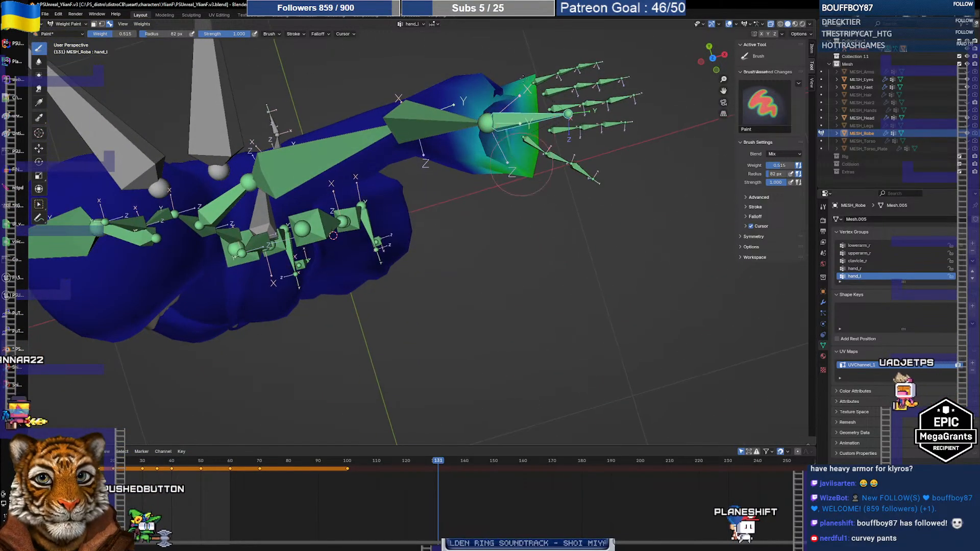
pyautogui.moveTo(521, 165)
pyautogui.mouseDown()
pyautogui.moveTo(511, 94)
pyautogui.moveTo(479, 89)
pyautogui.moveTo(521, 84)
pyautogui.mouseUp()
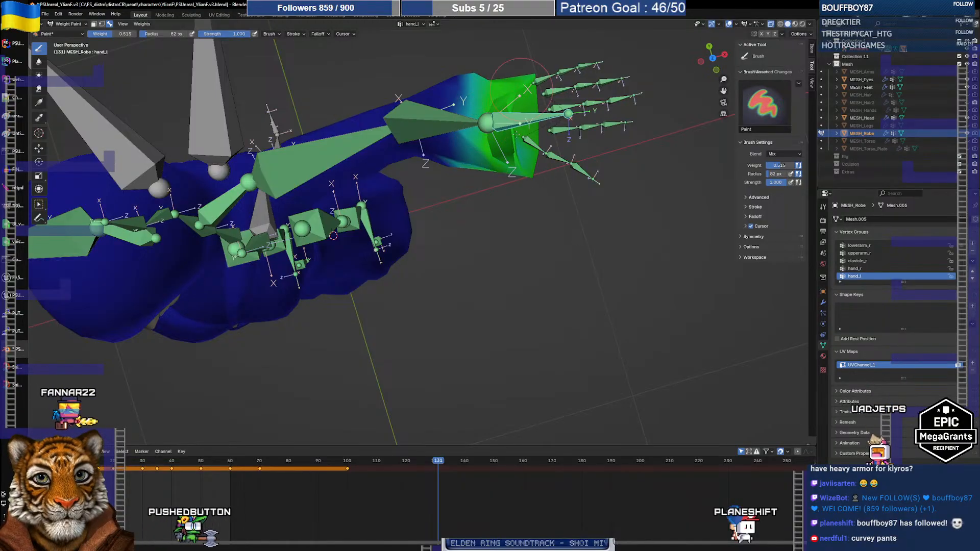
# Step: Paint lowerarm_l at weight 0.515 back over the left cuff, and display the hand_l weights to compare the blend
pyautogui.keyDown('ctrl'); pyautogui.click(457, 120); pyautogui.keyUp('ctrl')
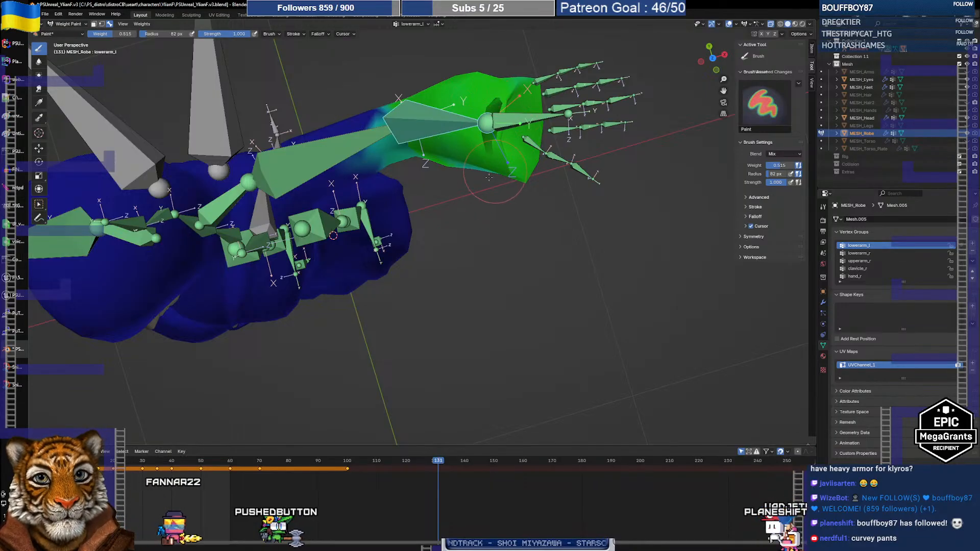
pyautogui.moveTo(489, 177)
pyautogui.mouseDown(button='middle')
pyautogui.moveTo(495, 195)
pyautogui.moveTo(482, 189)
pyautogui.mouseUp(button='middle')
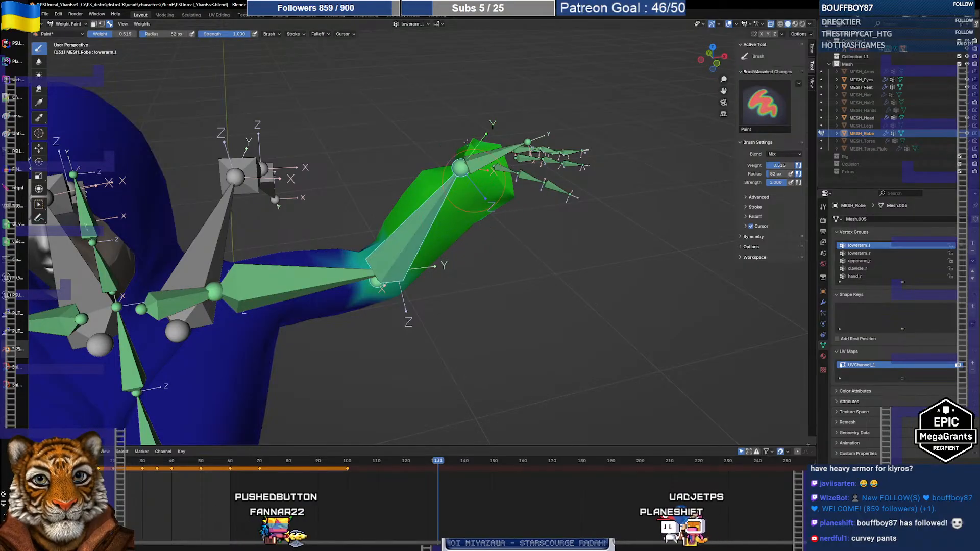
pyautogui.keyDown('ctrl'); pyautogui.click(473, 163); pyautogui.keyUp('ctrl')
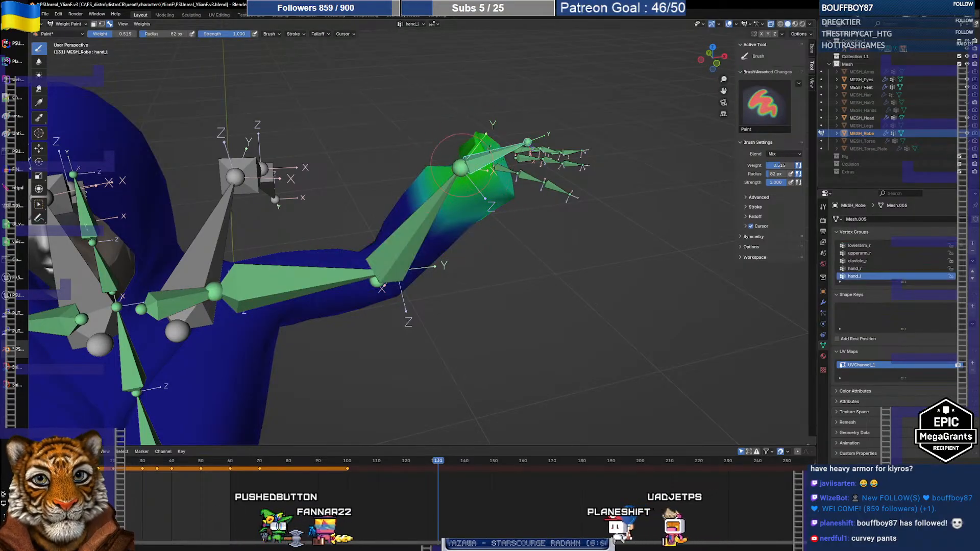
# Step: Set the brush weight to 0 and clear thumb_01_l, index_01_l, pinky_01_l and ring_01_l influence from the left cuff
pyautogui.moveTo(512, 204); pyautogui.dragTo(506, 230, button='middle')
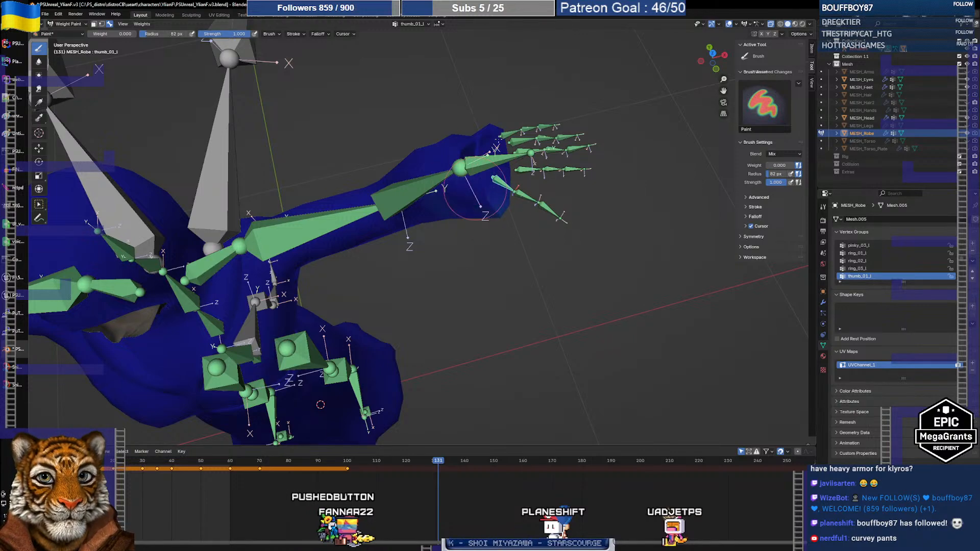
pyautogui.keyDown('ctrl'); pyautogui.click(490, 193); pyautogui.keyUp('ctrl')
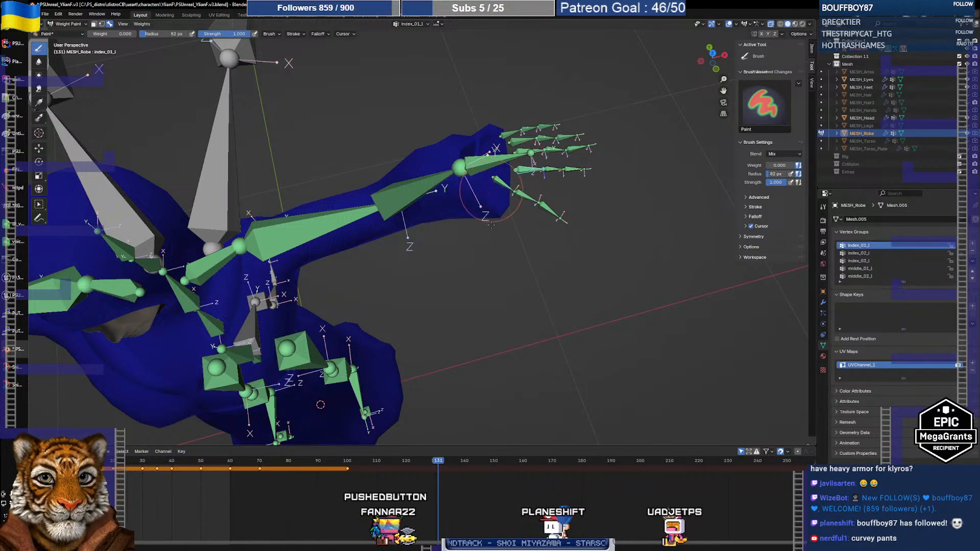
pyautogui.keyDown('ctrl'); pyautogui.click(506, 133); pyautogui.keyUp('ctrl')
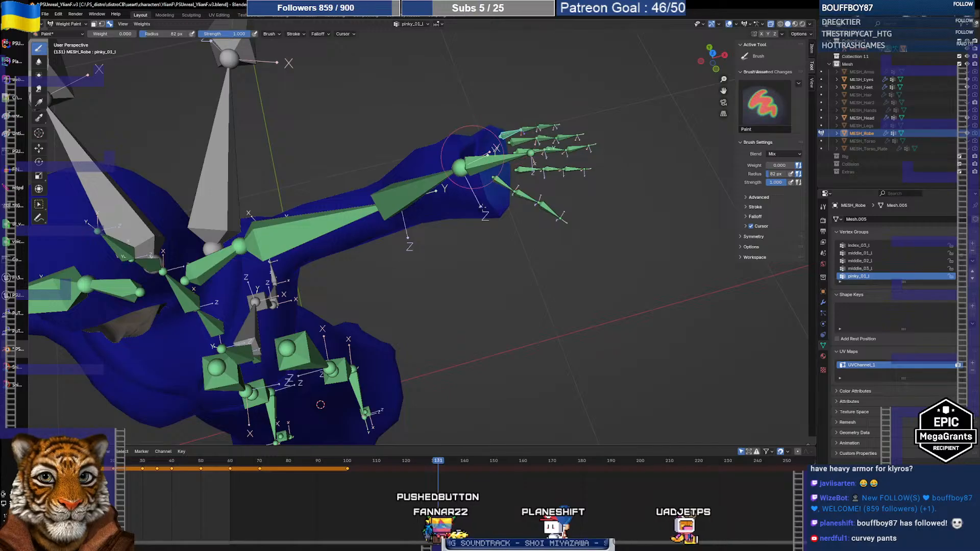
pyautogui.moveTo(508, 193); pyautogui.dragTo(519, 148, button='middle')
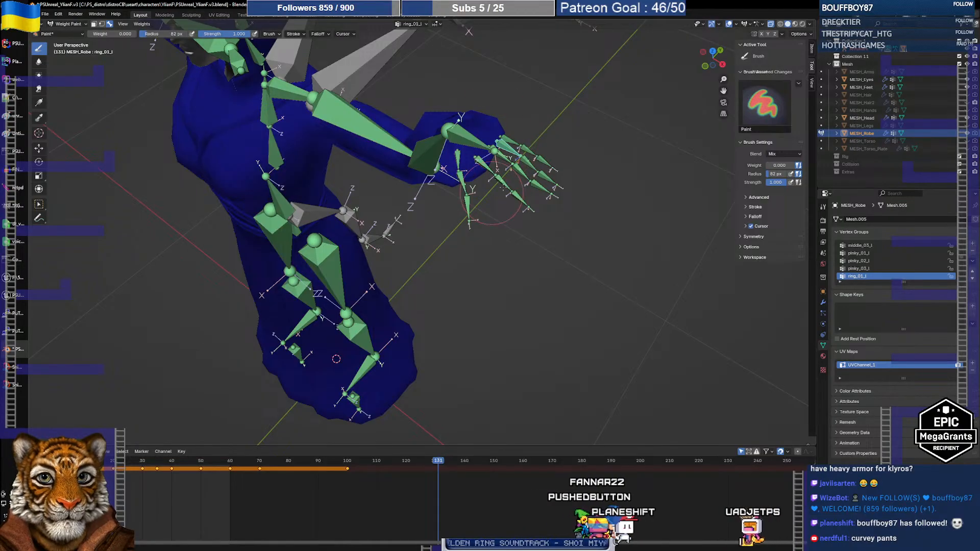
# Step: Clear remaining middle_01_l, index_01_l and thumb influence from the left cuff at weight 0, and display the hand_l weights
pyautogui.keyDown('ctrl'); pyautogui.click(506, 158); pyautogui.keyUp('ctrl')
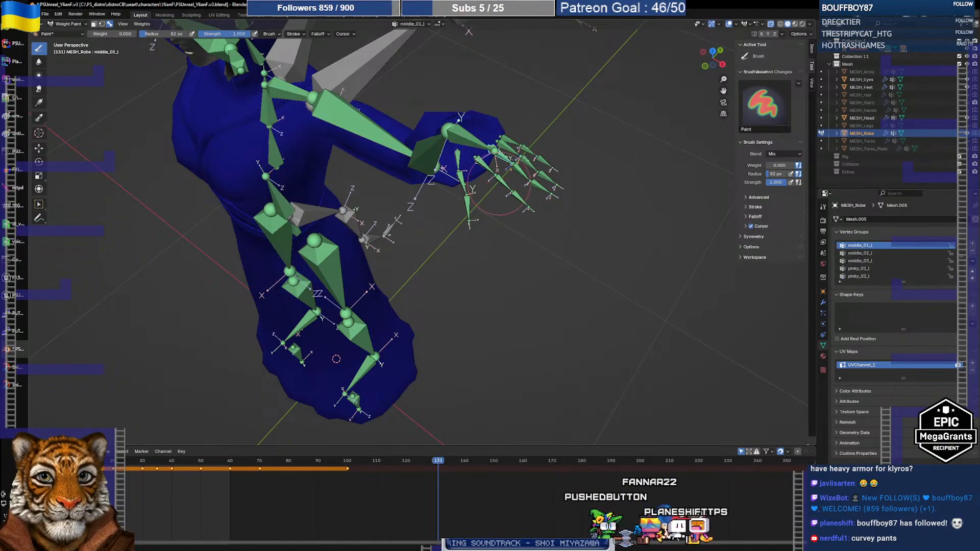
pyautogui.keyDown('ctrl'); pyautogui.click(515, 153); pyautogui.keyUp('ctrl')
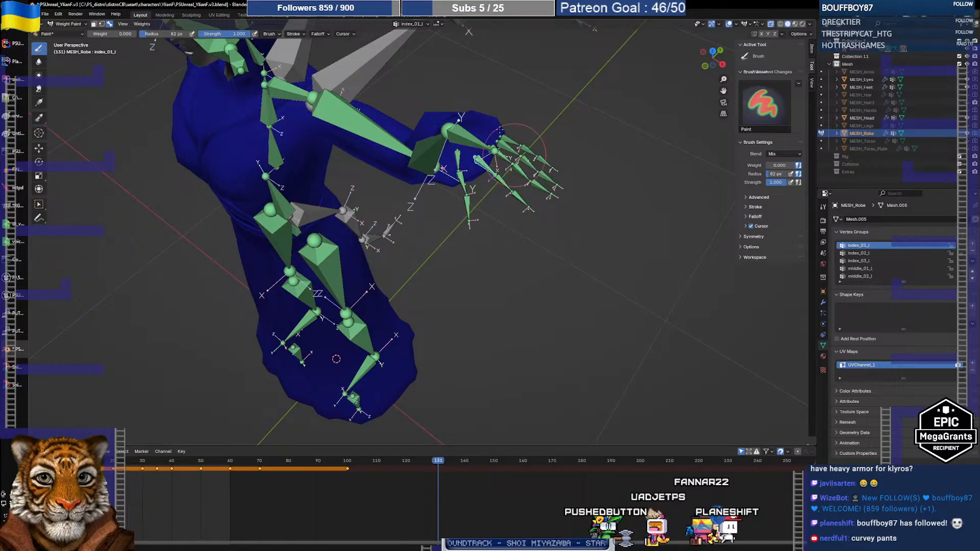
pyautogui.keyDown('ctrl'); pyautogui.click(459, 160); pyautogui.keyUp('ctrl')
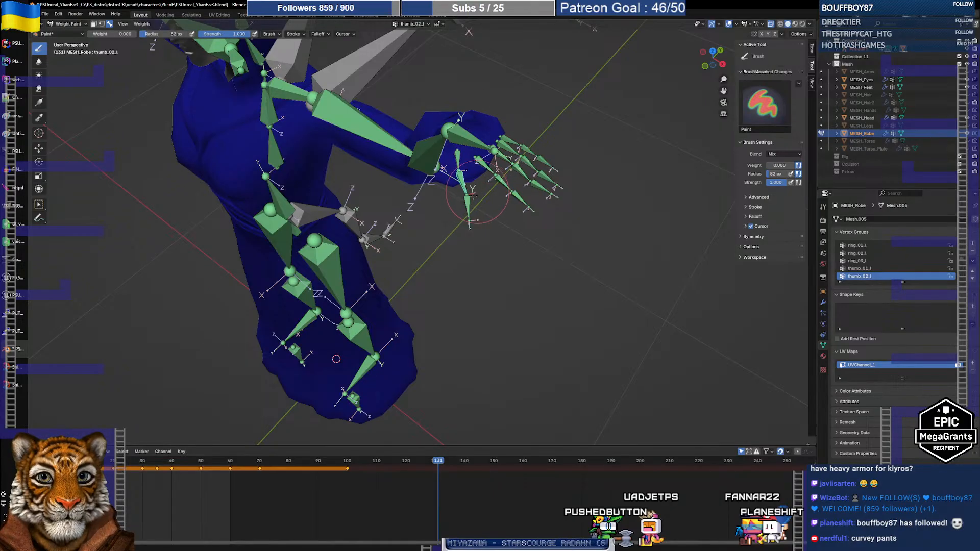
pyautogui.moveTo(428, 153); pyautogui.dragTo(542, 131, button='middle')
pyautogui.keyDown('ctrl'); pyautogui.click(418, 176); pyautogui.keyUp('ctrl')
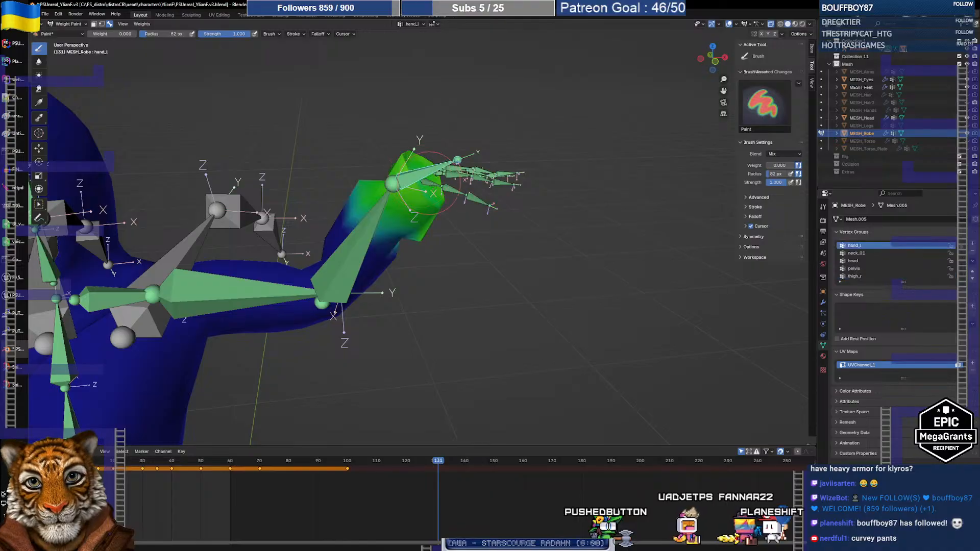
# Step: Set the brush weight to 0.5 and even out hand_l influence around the left cuff, checking it against lowerarm_l
pyautogui.moveTo(418, 176); pyautogui.dragTo(574, 227, button='middle')
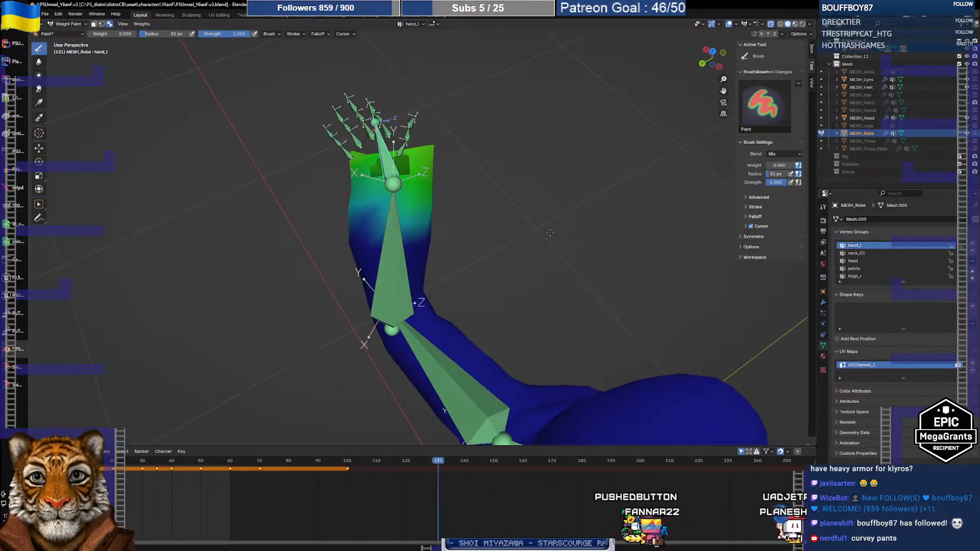
pyautogui.moveTo(97, 34); pyautogui.dragTo(121, 35)
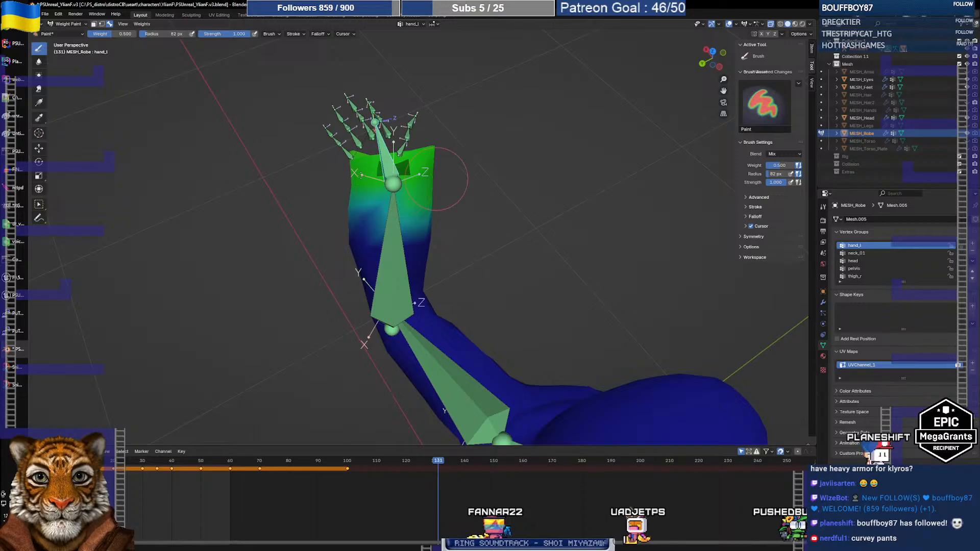
pyautogui.keyDown('ctrl'); pyautogui.click(393, 218); pyautogui.keyUp('ctrl')
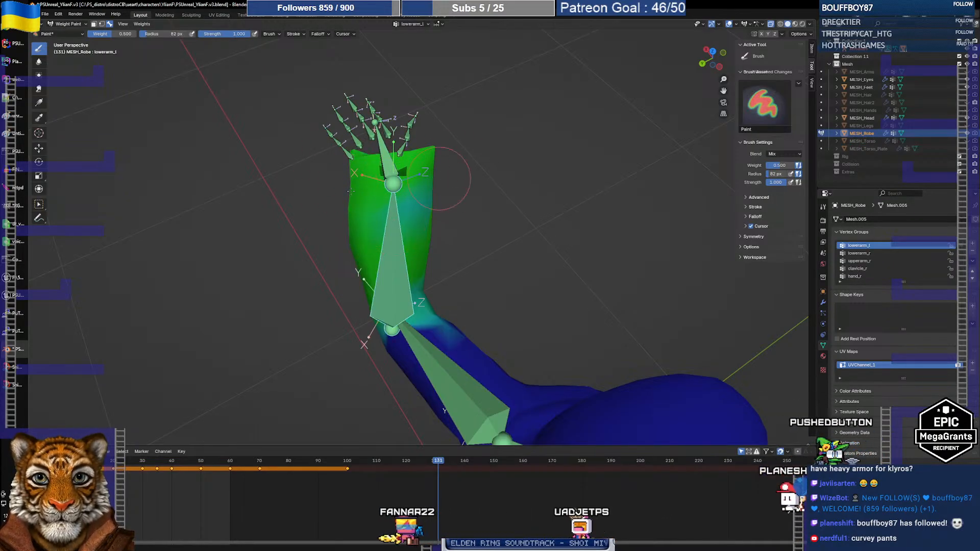
pyautogui.keyDown('ctrl'); pyautogui.click(397, 162); pyautogui.keyUp('ctrl')
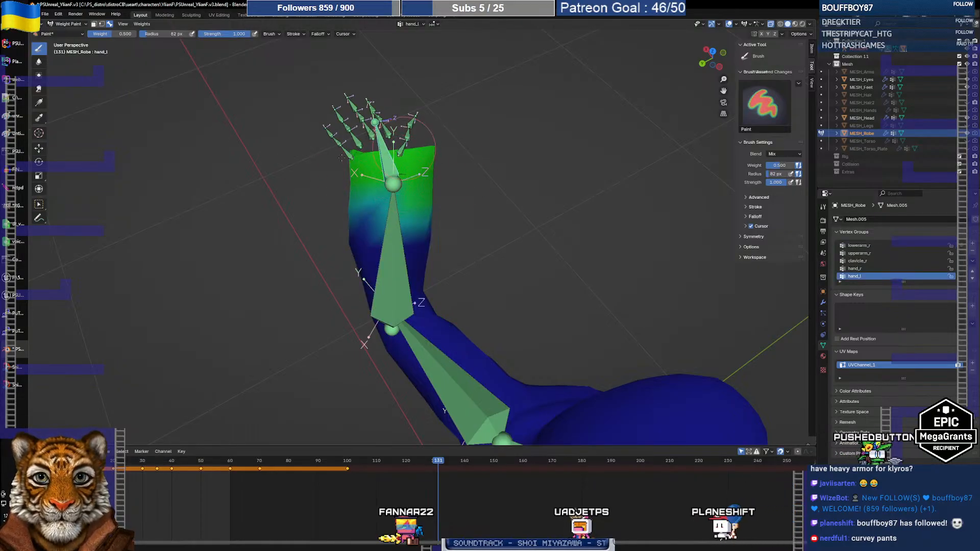
pyautogui.moveTo(398, 148); pyautogui.dragTo(508, 138, button='middle')
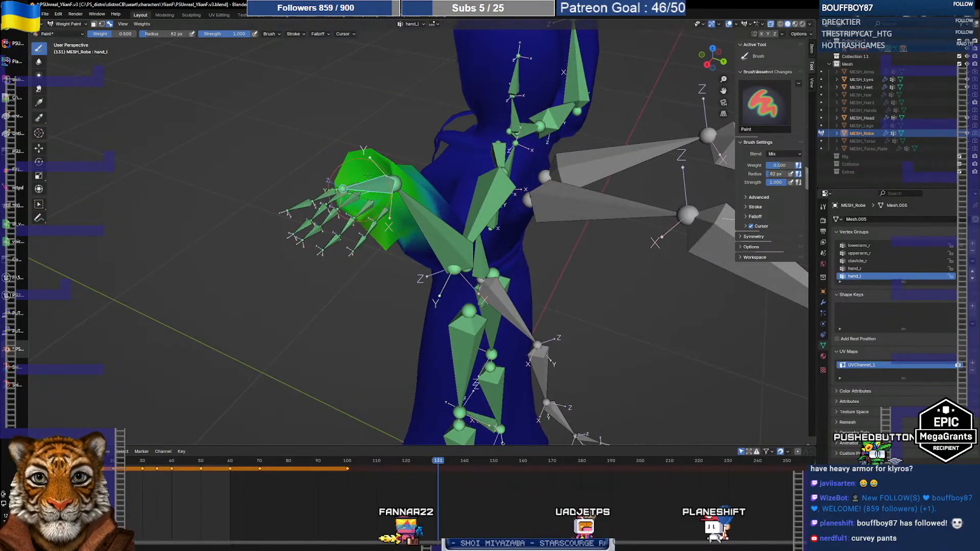
pyautogui.moveTo(353, 178); pyautogui.dragTo(380, 176, button='middle')
# Step: Paint lowerarm_l at weight 0.5 on the underside of the left cuff, comparing with the hand_l weights
pyautogui.keyDown('ctrl'); pyautogui.click(423, 218); pyautogui.keyUp('ctrl')
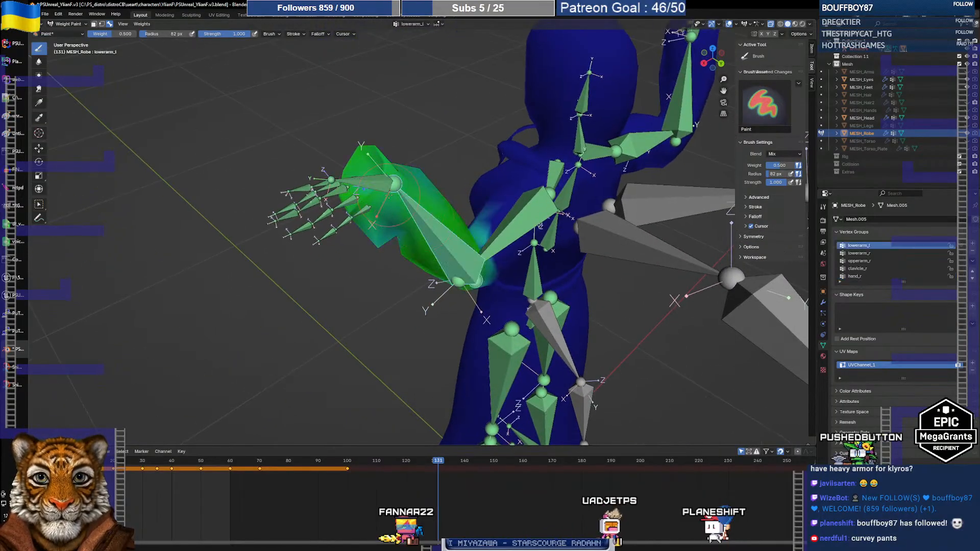
pyautogui.moveTo(423, 219); pyautogui.dragTo(366, 187, button='middle')
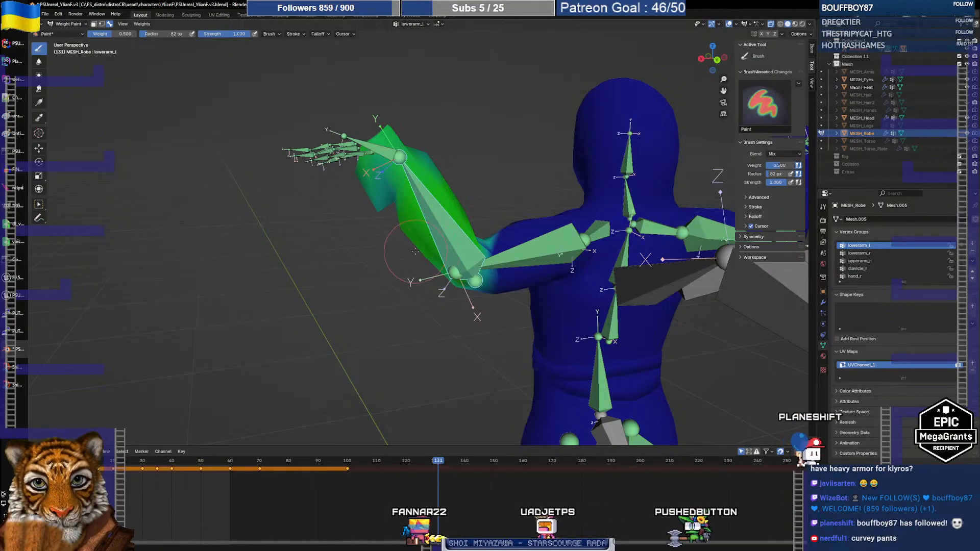
pyautogui.moveTo(416, 251); pyautogui.dragTo(421, 250, button='middle')
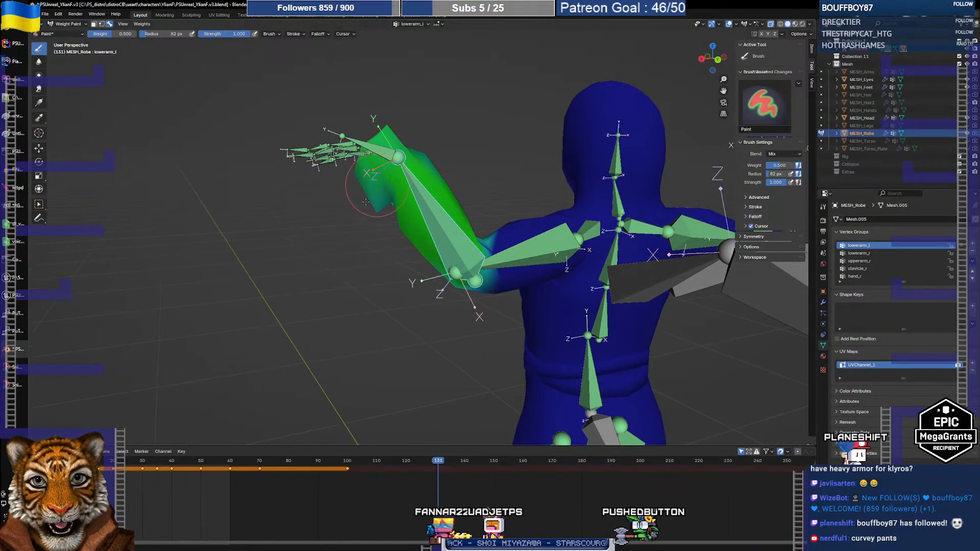
pyautogui.keyDown('ctrl'); pyautogui.click(383, 155); pyautogui.keyUp('ctrl')
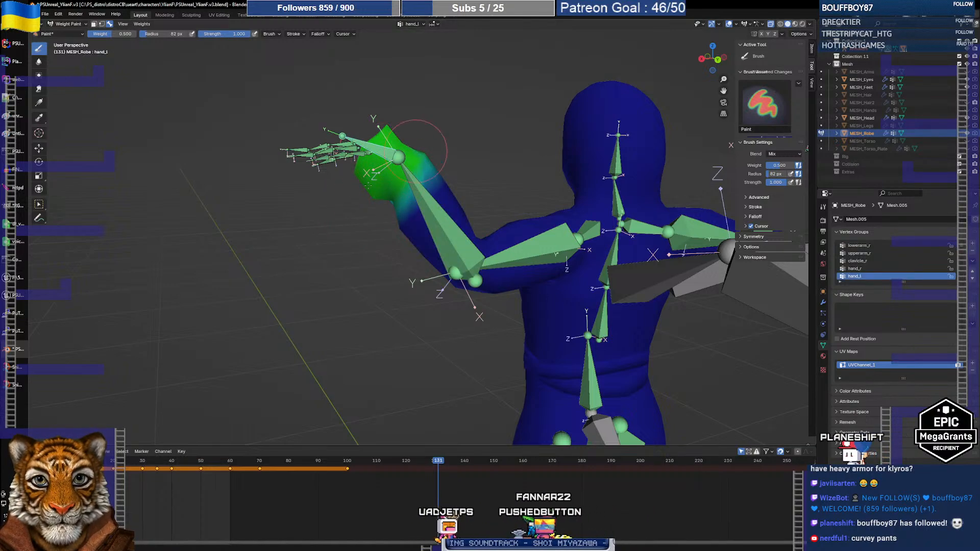
pyautogui.keyDown('ctrl'); pyautogui.click(411, 181); pyautogui.keyUp('ctrl')
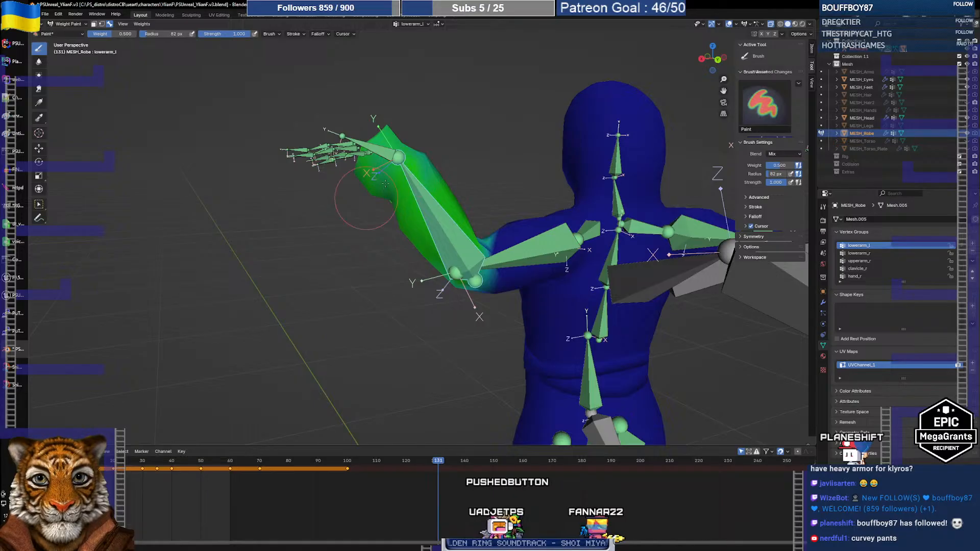
# Step: Raise the brush weight to 0.708 and strengthen lowerarm_l along the left forearm sleeve, front and back
pyautogui.moveTo(379, 178)
pyautogui.mouseDown(button='middle')
pyautogui.moveTo(434, 178)
pyautogui.moveTo(391, 182)
pyautogui.mouseUp(button='middle')
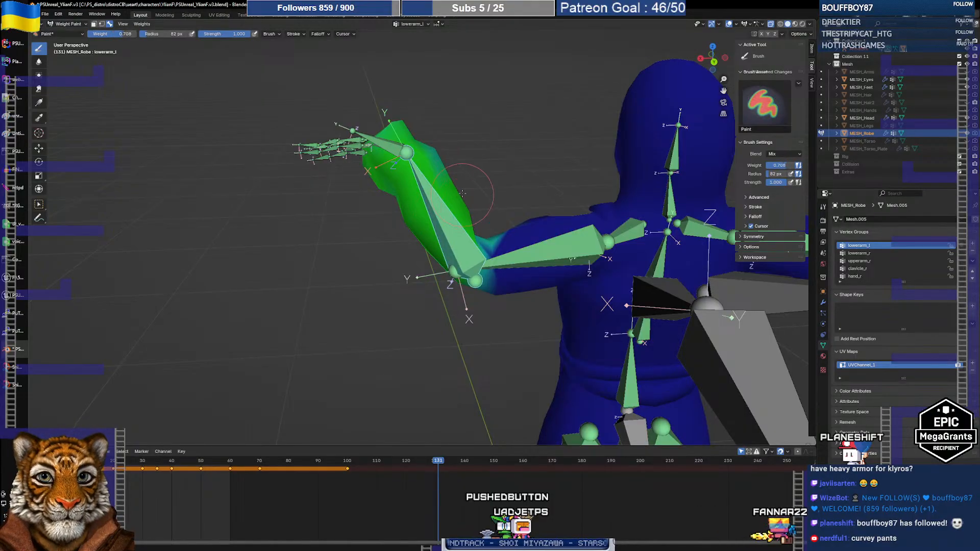
pyautogui.moveTo(462, 193); pyautogui.dragTo(403, 232)
pyautogui.moveTo(388, 225); pyautogui.dragTo(561, 263, button='middle')
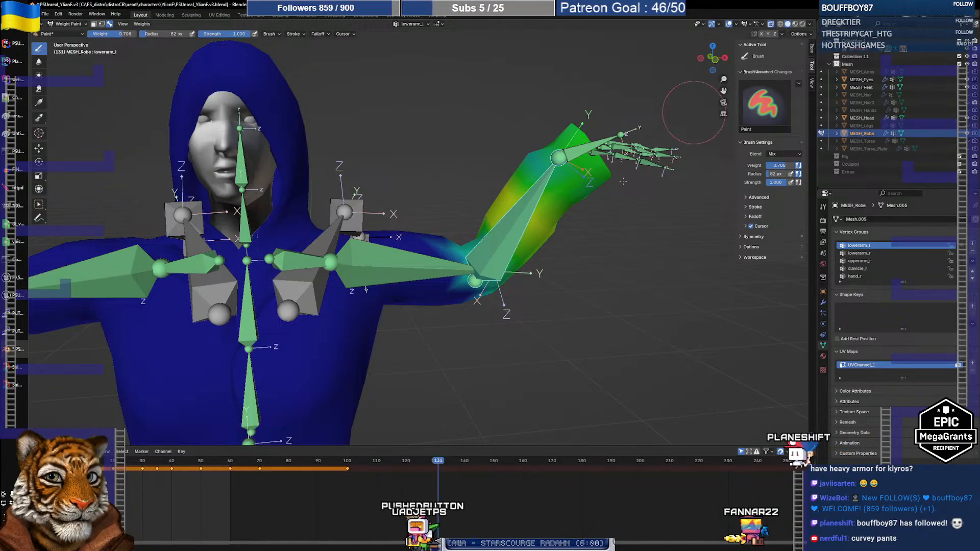
# Step: Show the robe in wireframe and inspect the upperarm_l weights on the left sleeve from front and back
pyautogui.click(770, 23)
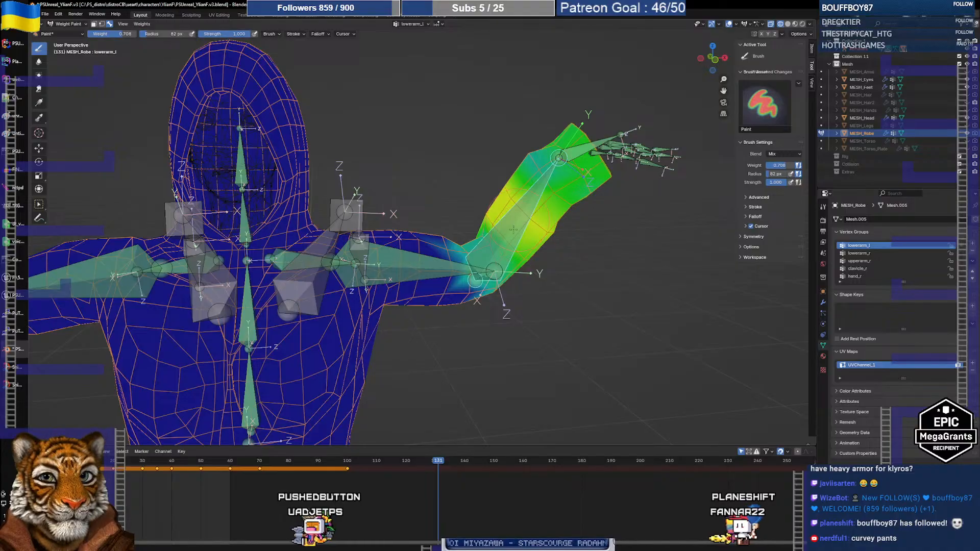
pyautogui.keyDown('ctrl'); pyautogui.click(420, 262); pyautogui.keyUp('ctrl')
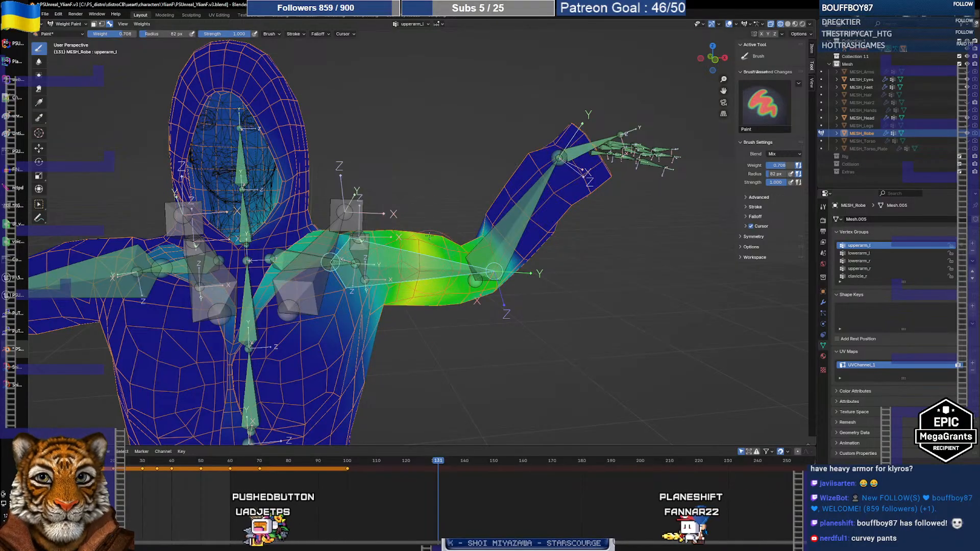
pyautogui.moveTo(377, 245); pyautogui.dragTo(257, 324, button='middle')
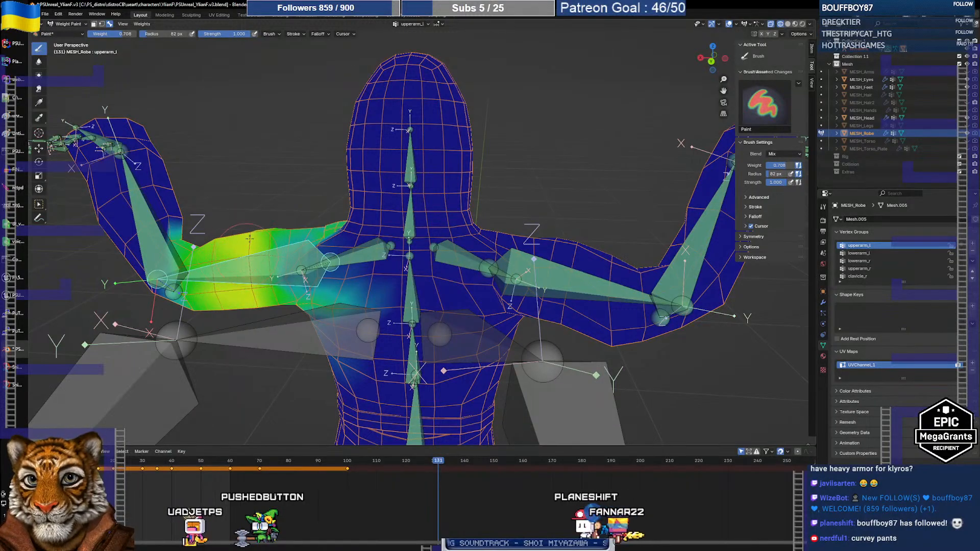
pyautogui.moveTo(257, 249); pyautogui.dragTo(449, 240, button='middle')
pyautogui.scroll(-6, 419, 261)
pyautogui.scroll(6, 420, 262)
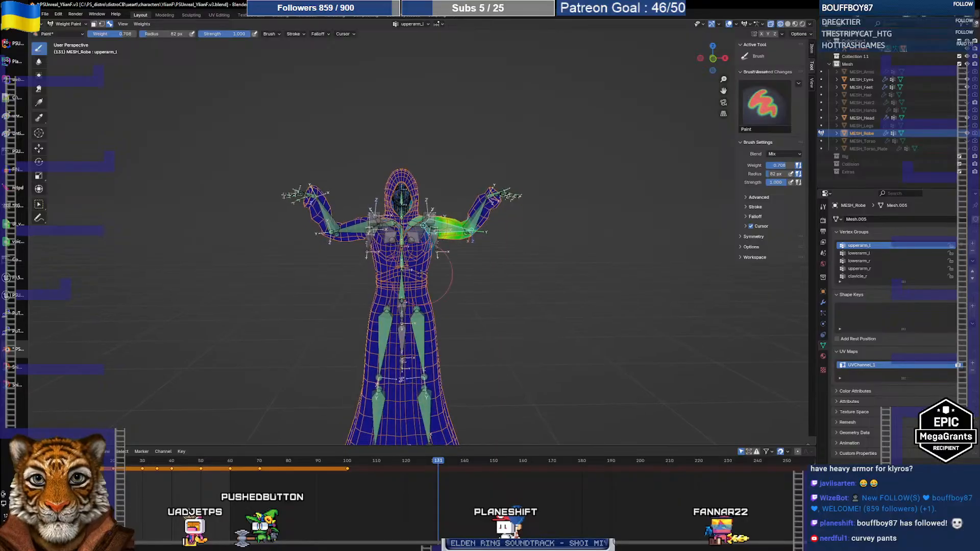
pyautogui.scroll(-4, 422, 263)
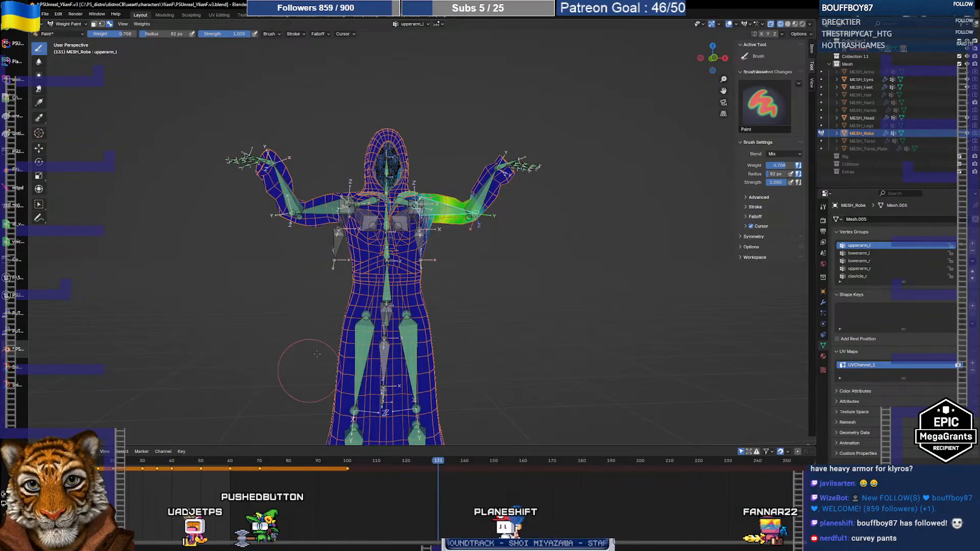
# Step: Go to frame 79, use Material Preview shading, and examine the robe's torso and waist in the lowered-arm pose
pyautogui.moveTo(440, 463); pyautogui.dragTo(286, 467)
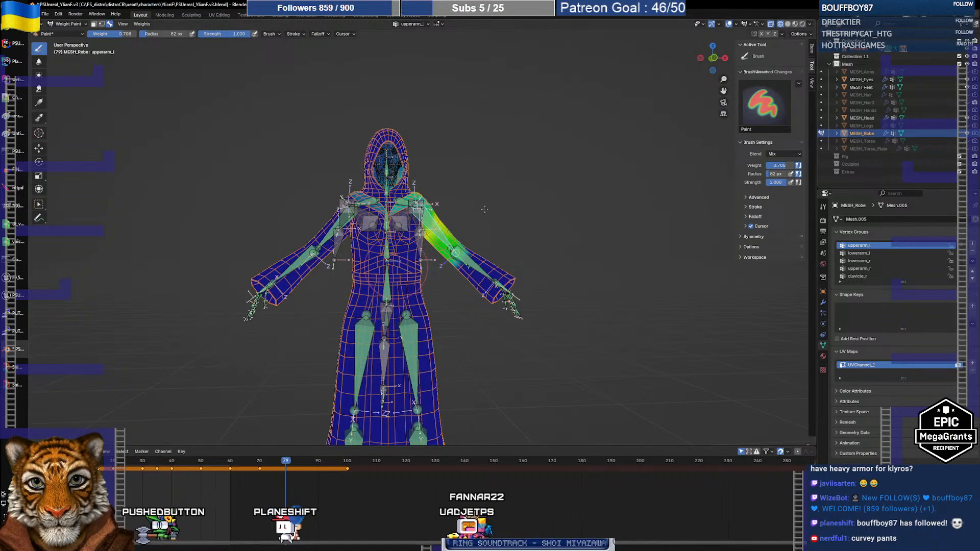
pyautogui.click(787, 24)
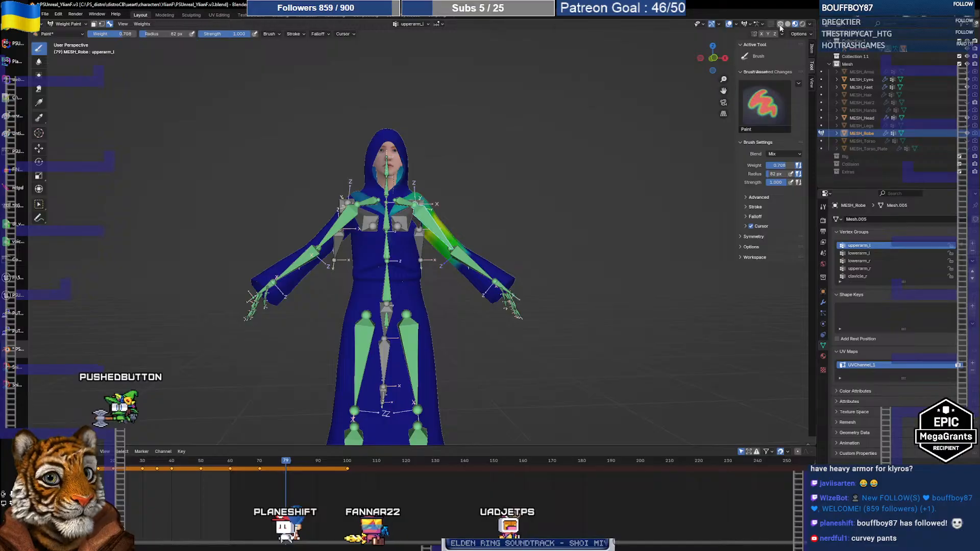
pyautogui.scroll(5, 390, 297)
pyautogui.keyDown('shift'); pyautogui.moveTo(390, 297); pyautogui.dragTo(536, 110, button='middle'); pyautogui.keyUp('shift')
pyautogui.moveTo(286, 464)
pyautogui.mouseDown()
pyautogui.moveTo(228, 464)
pyautogui.moveTo(286, 461)
pyautogui.mouseUp()
pyautogui.scroll(-6, 503, 211)
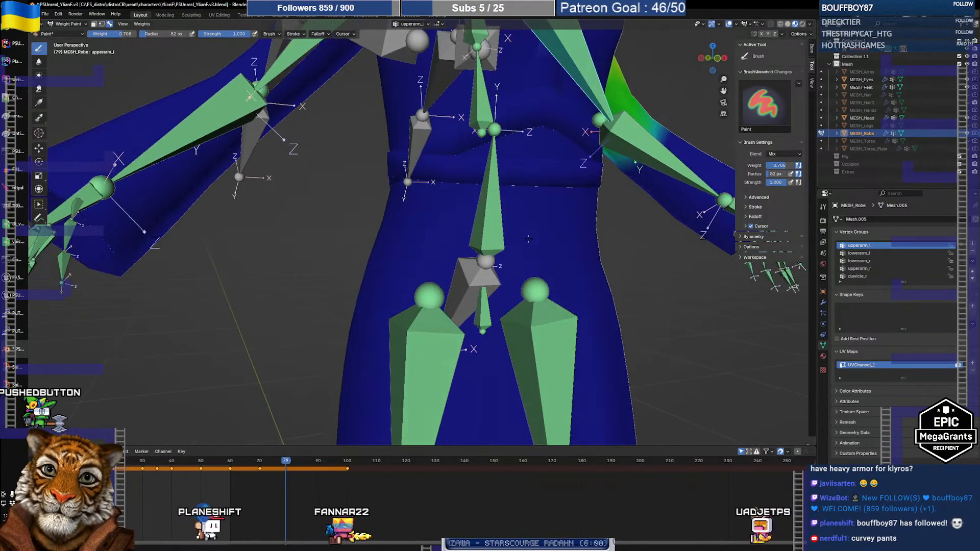
pyautogui.scroll(2, 506, 270)
pyautogui.moveTo(505, 272); pyautogui.dragTo(477, 295, button='middle')
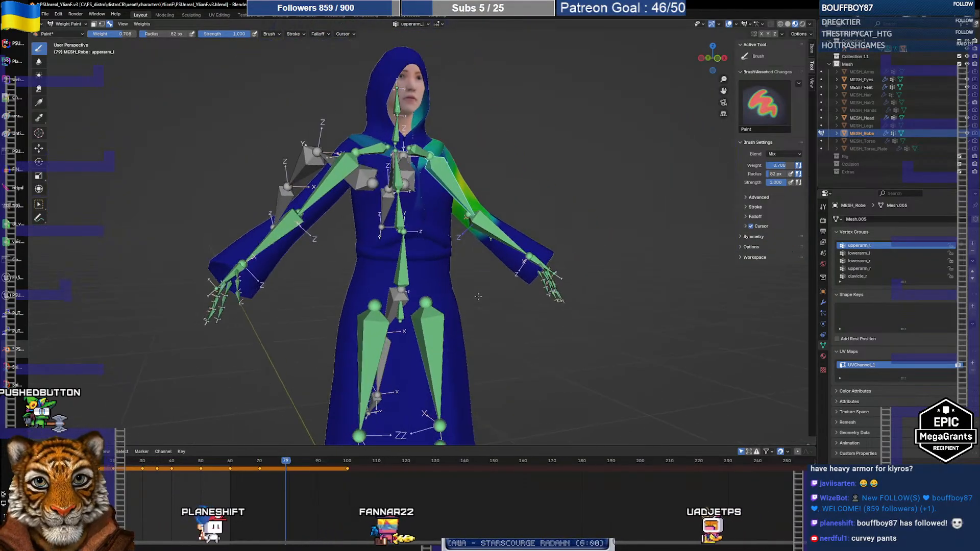
# Step: Compare the thigh and pelvis weights, set the brush weight to 0 and clear pelvis influence from the robe's front
pyautogui.keyDown('ctrl'); pyautogui.click(434, 320); pyautogui.keyUp('ctrl')
pyautogui.moveTo(434, 320); pyautogui.dragTo(432, 266, button='middle')
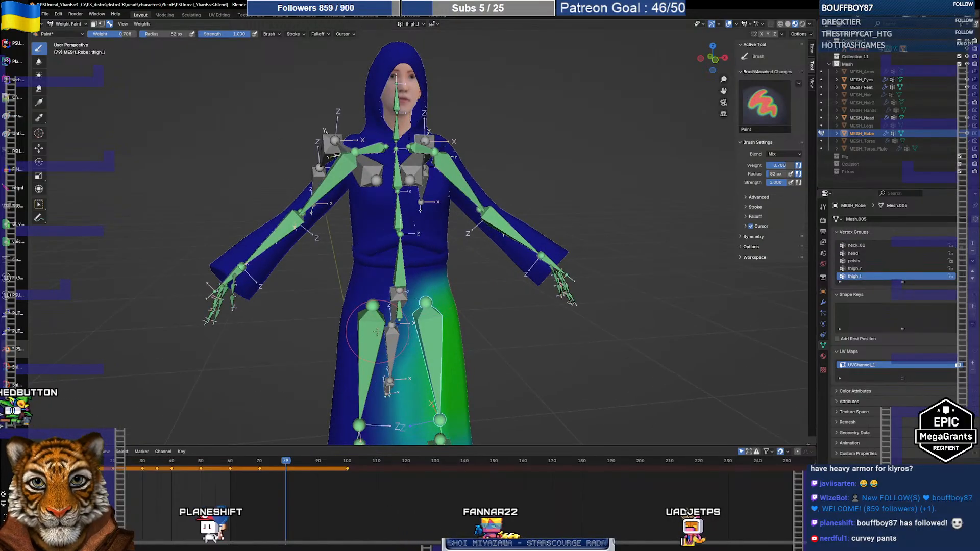
pyautogui.keyDown('ctrl'); pyautogui.click(377, 331); pyautogui.keyUp('ctrl')
pyautogui.keyDown('ctrl'); pyautogui.click(397, 305); pyautogui.keyUp('ctrl')
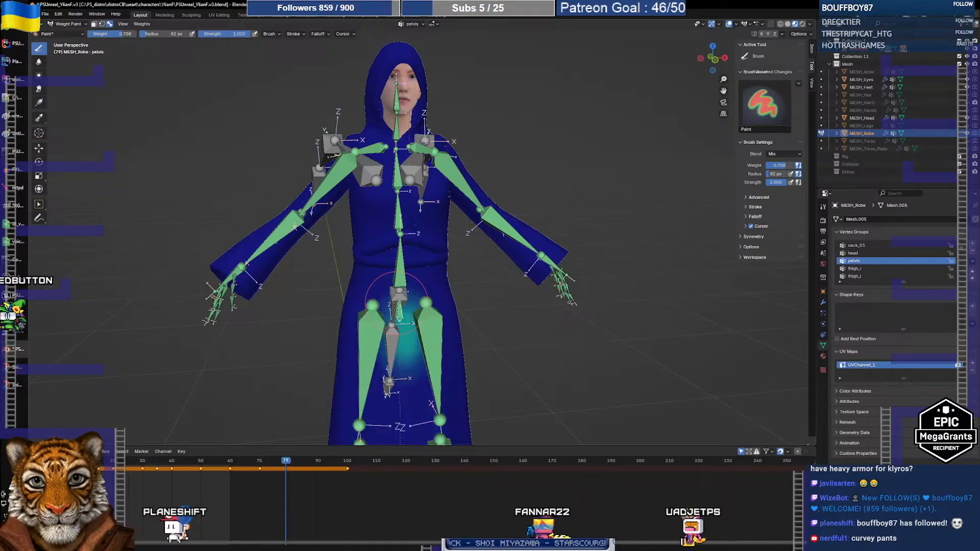
pyautogui.moveTo(389, 329); pyautogui.dragTo(382, 299, button='middle')
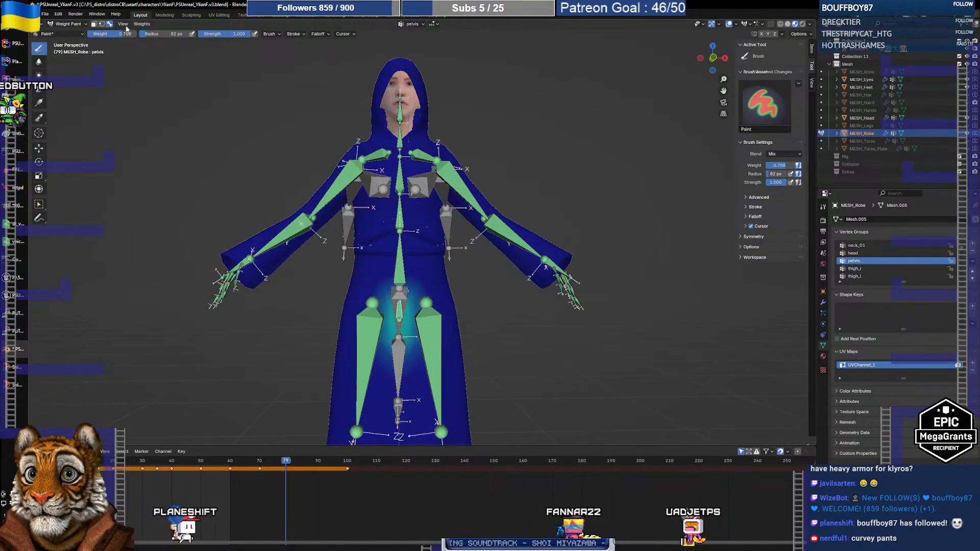
pyautogui.moveTo(449, 329)
pyautogui.mouseDown()
pyautogui.moveTo(365, 328)
pyautogui.moveTo(440, 357)
pyautogui.mouseUp()
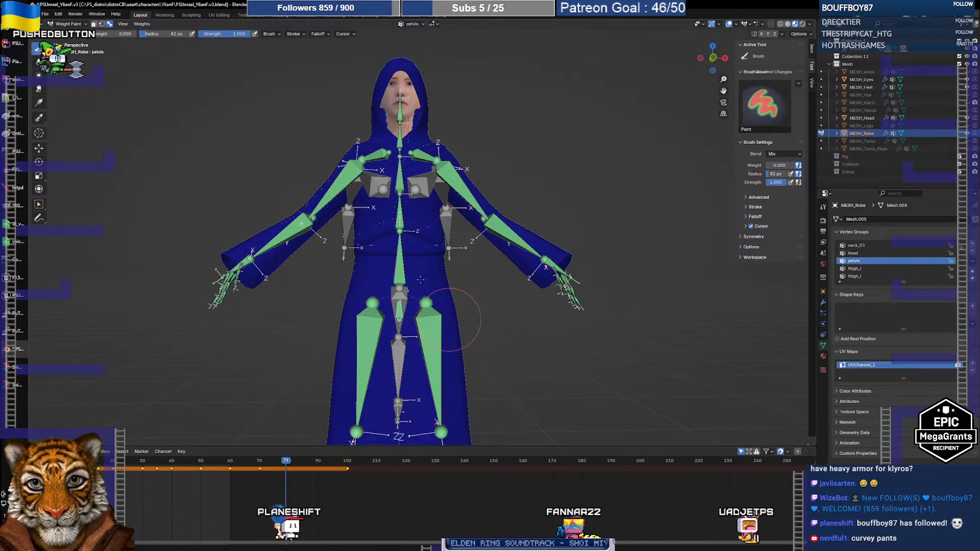
# Step: Check the whole robe for remaining pelvis influence and save the YlianF character file
pyautogui.moveTo(439, 357); pyautogui.dragTo(266, 340, button='middle')
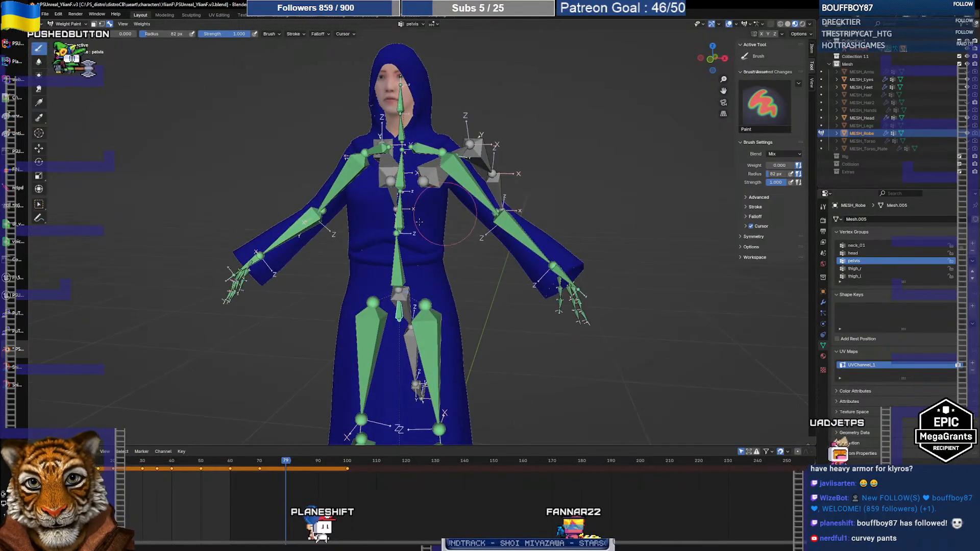
pyautogui.scroll(-4, 438, 249)
pyautogui.moveTo(438, 249); pyautogui.dragTo(440, 246, button='middle')
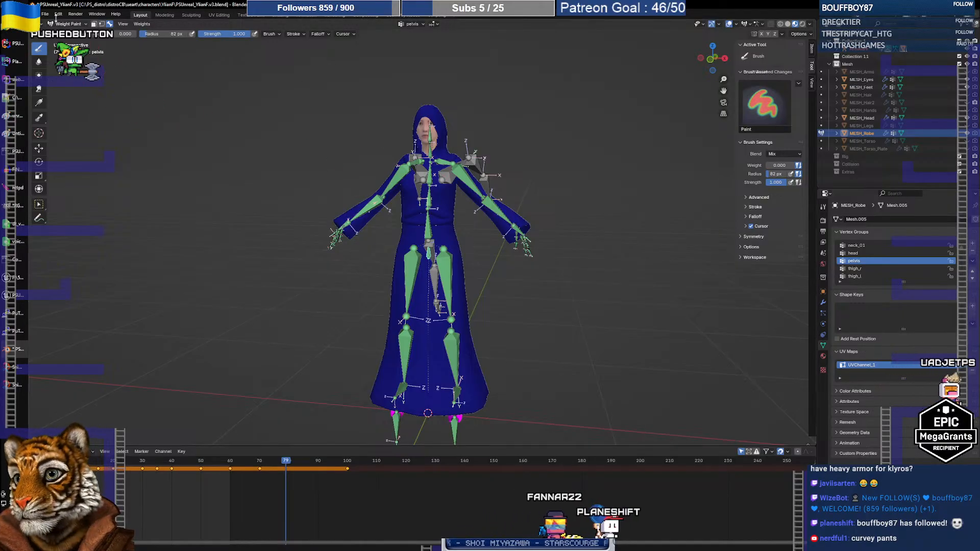
pyautogui.click(45, 14)
pyautogui.click(56, 63)
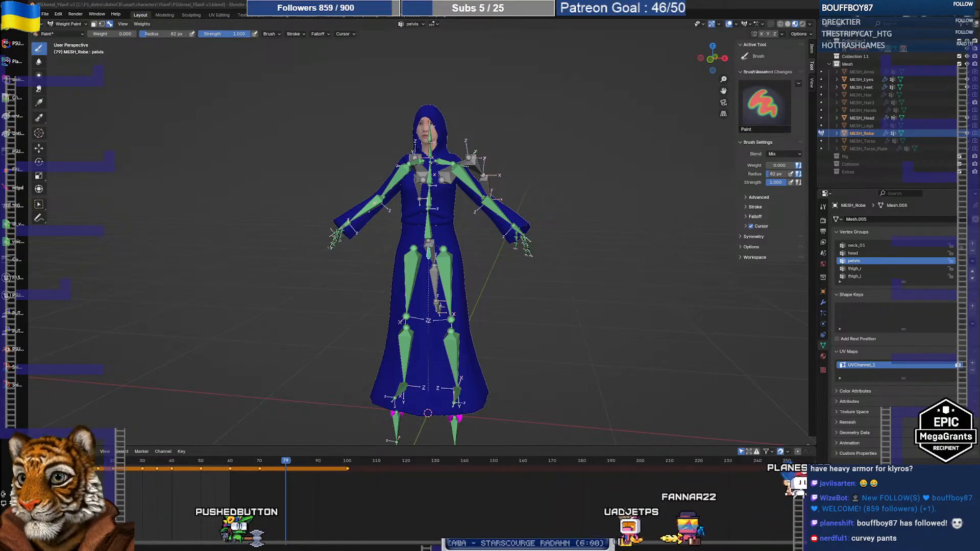
# Step: Switch to the web browser and open the download page of the PlaneShift website
pyautogui.click(6, 30)
pyautogui.click(62, 8)
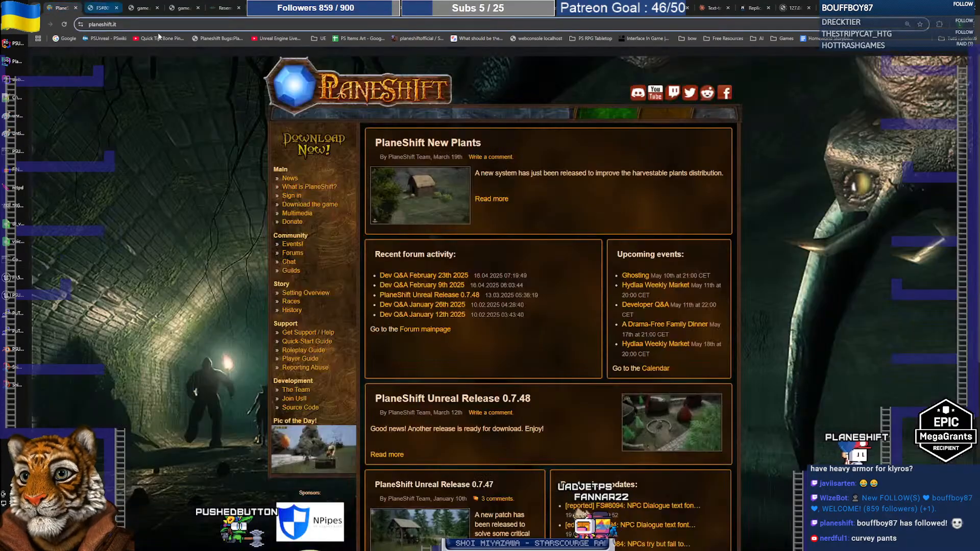
pyautogui.click(314, 144)
pyautogui.scroll(-5, 550, 234)
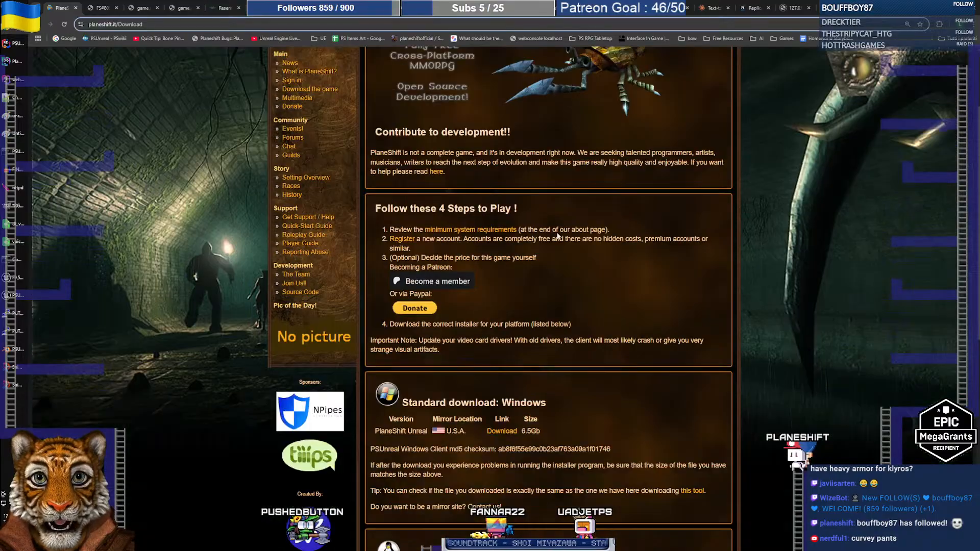
# Step: Look over the Windows, Linux and Mac OSX client downloads, and return to the start of the page
pyautogui.scroll(-2, 550, 234)
pyautogui.doubleClick(523, 172)
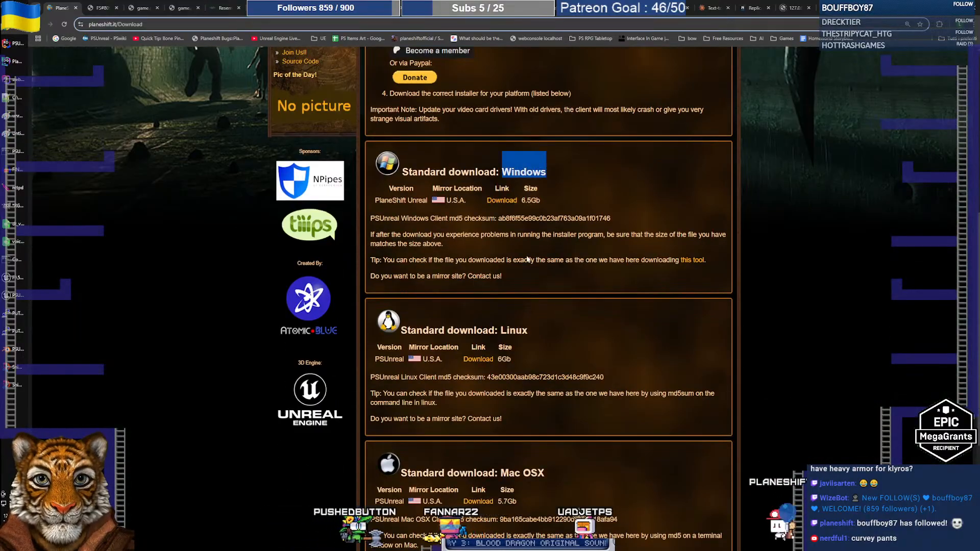
pyautogui.click(605, 179)
pyautogui.doubleClick(617, 187)
pyautogui.click(618, 188)
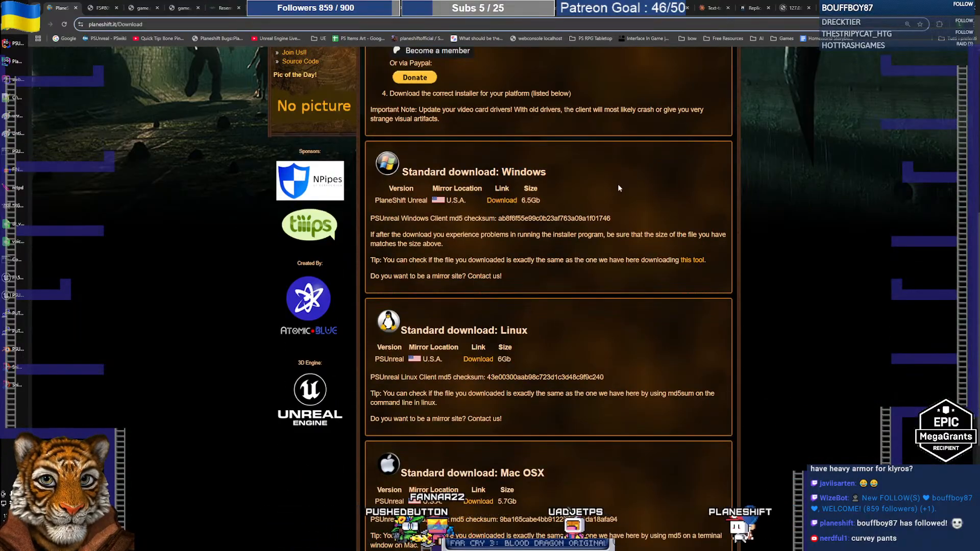
pyautogui.doubleClick(521, 171)
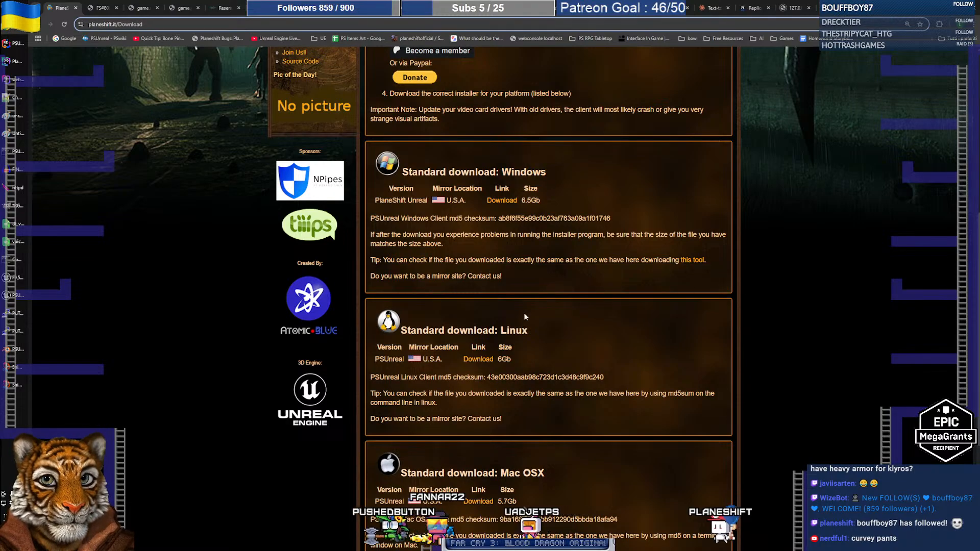
pyautogui.click(519, 329)
pyautogui.scroll(-4, 518, 306)
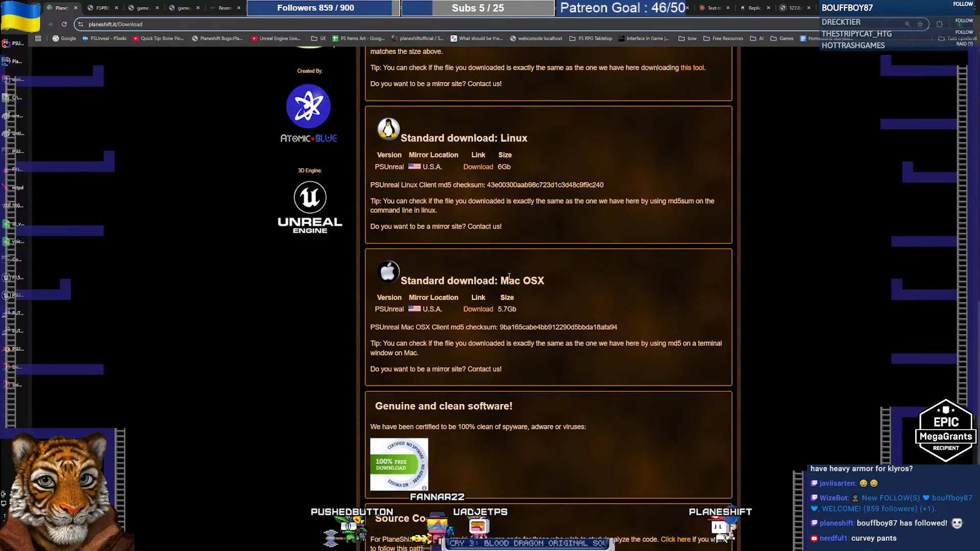
pyautogui.scroll(10, 644, 283)
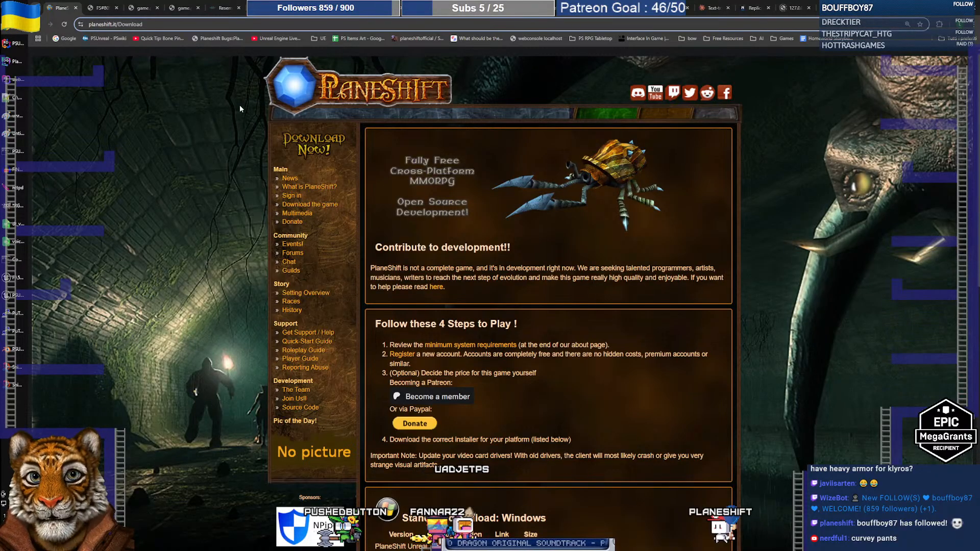
# Step: Switch to the PlaneShift Open Tasks spreadsheet and copy its web address to share in the stream chat
pyautogui.click(547, 8)
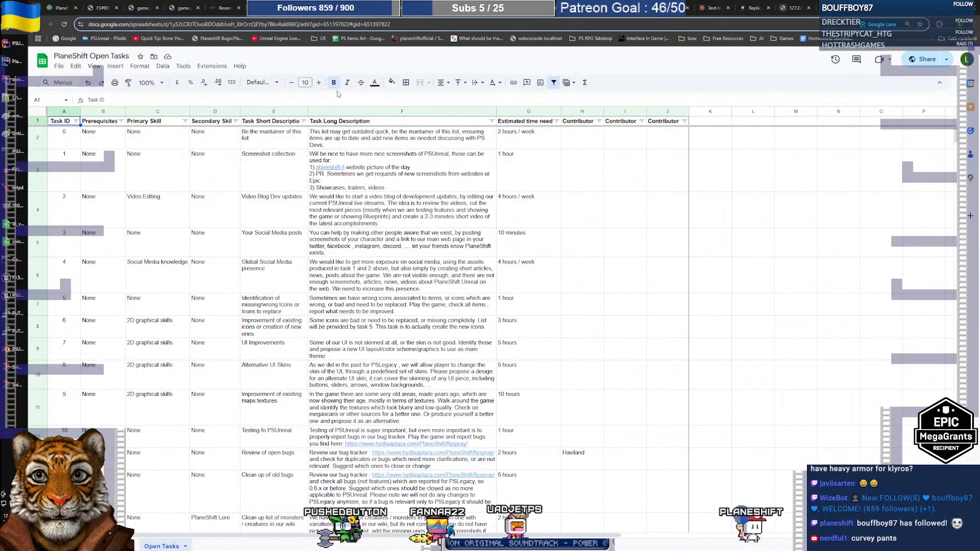
pyautogui.click(259, 28)
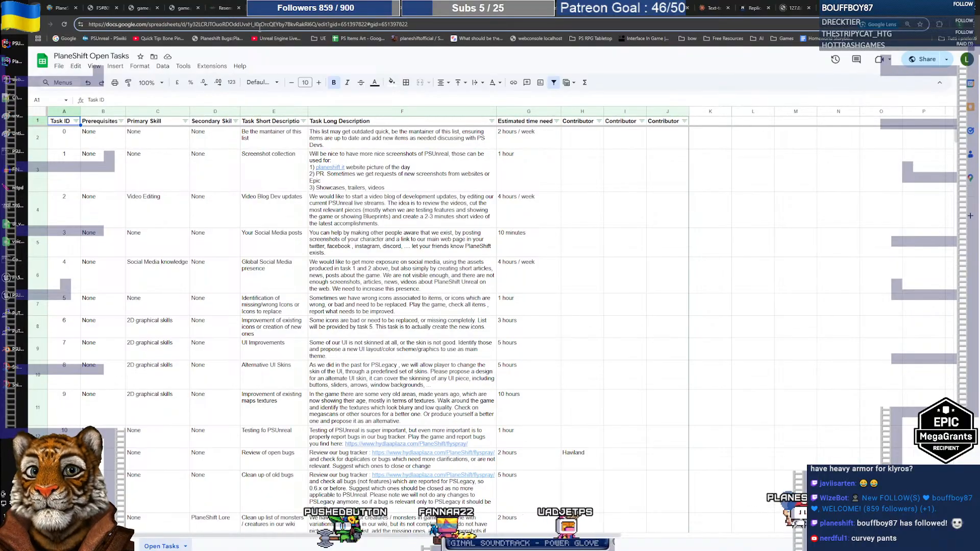
pyautogui.doubleClick(259, 28)
pyautogui.tripleClick(287, 28)
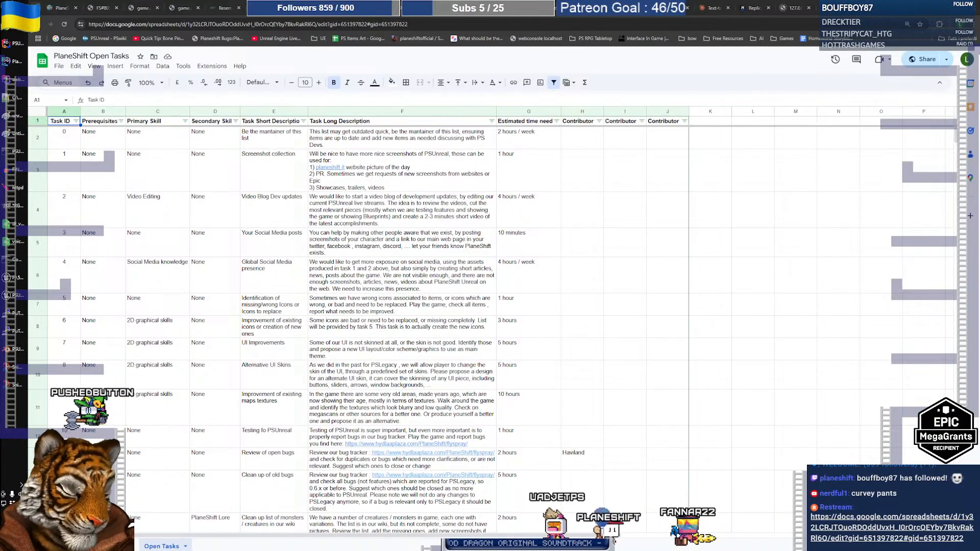
# Step: Look through the task descriptions, required skills and time estimates in the open tasks list, and return to its first rows
pyautogui.scroll(-3, 332, 347)
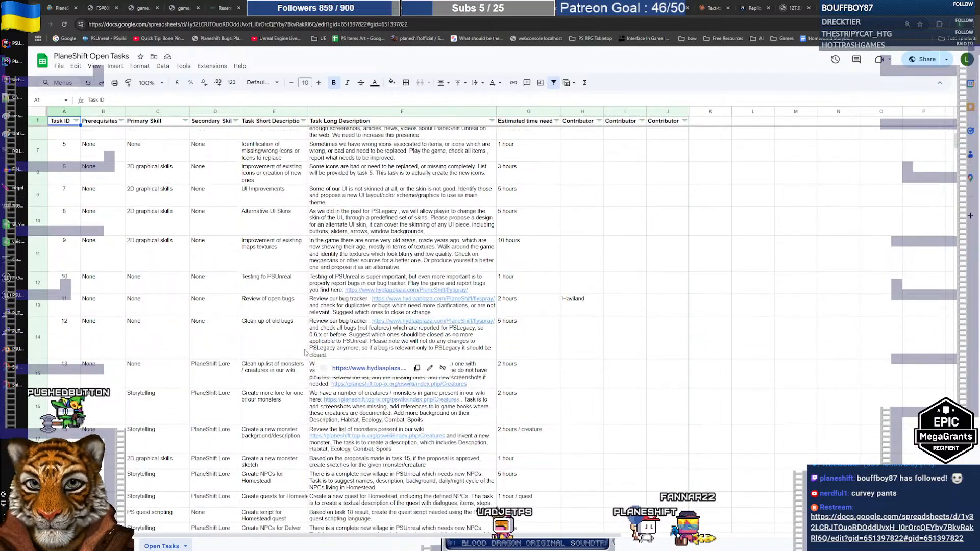
pyautogui.scroll(-10, 304, 352)
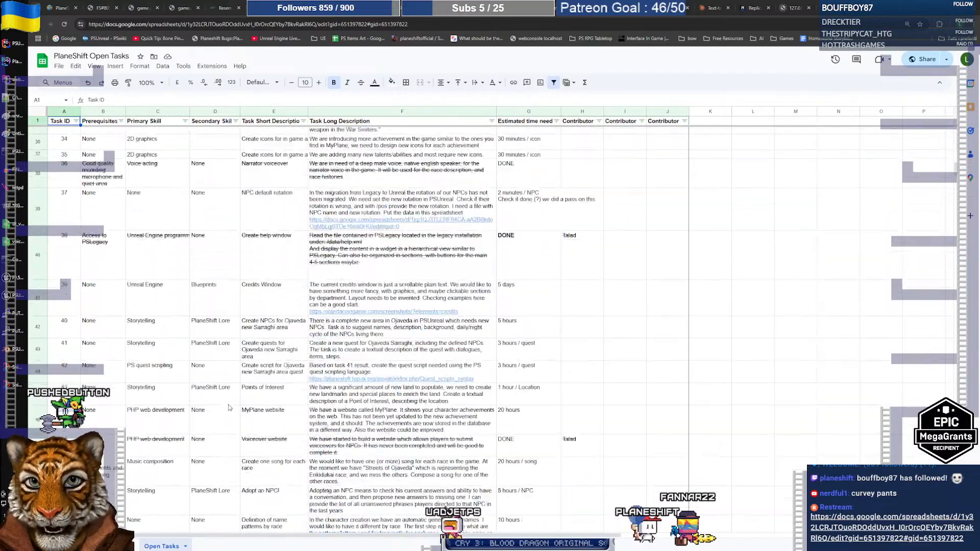
pyautogui.scroll(10, 228, 407)
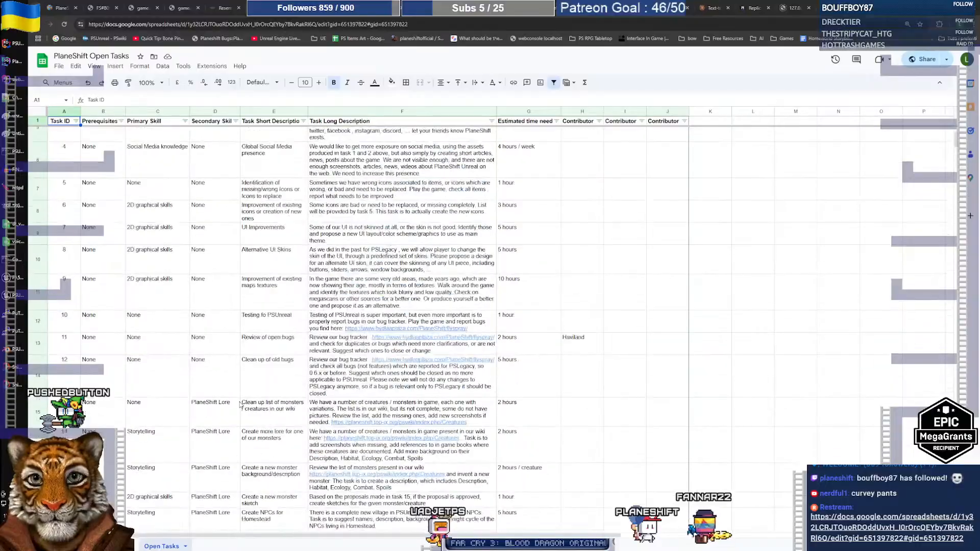
pyautogui.scroll(3, 240, 405)
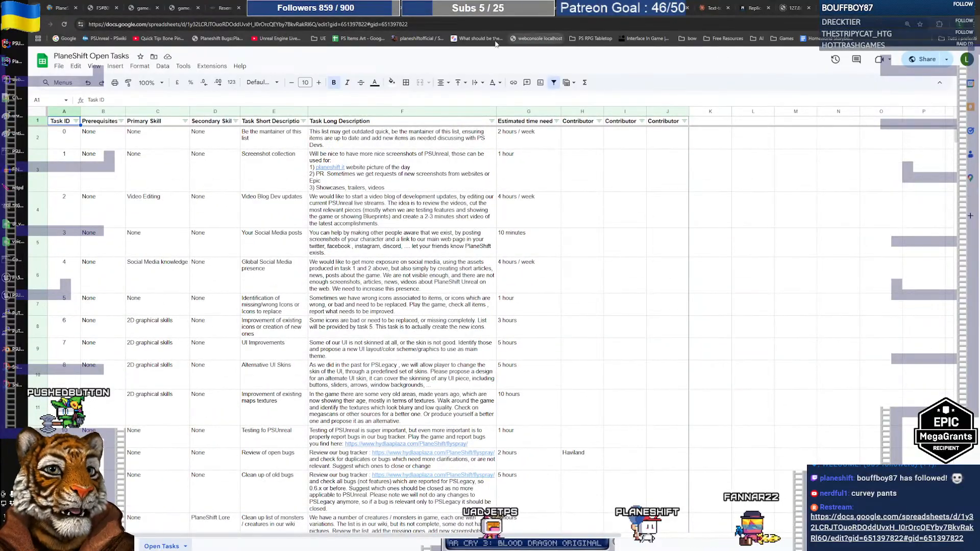
# Step: Return to the PlaneShift website and open its home page
pyautogui.click(554, 9)
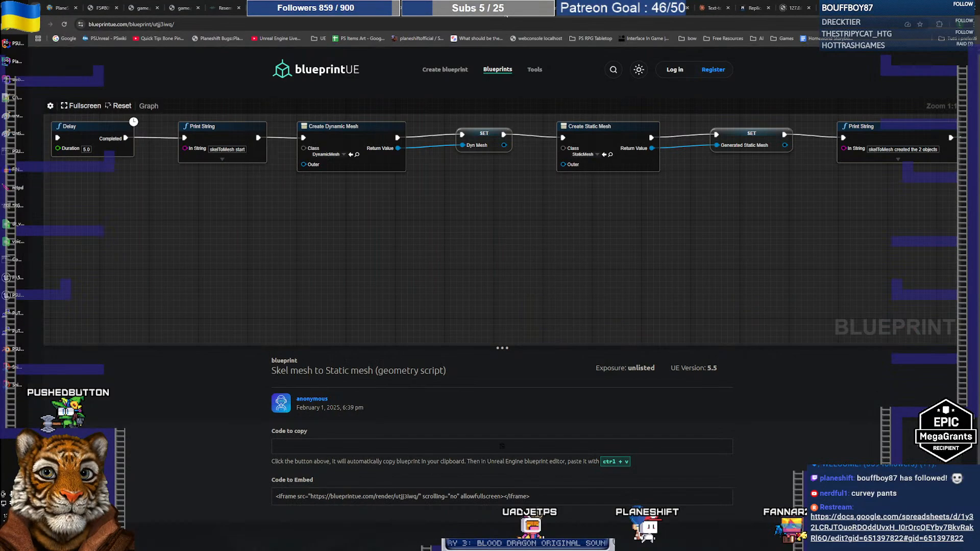
pyautogui.click(554, 9)
pyautogui.click(100, 9)
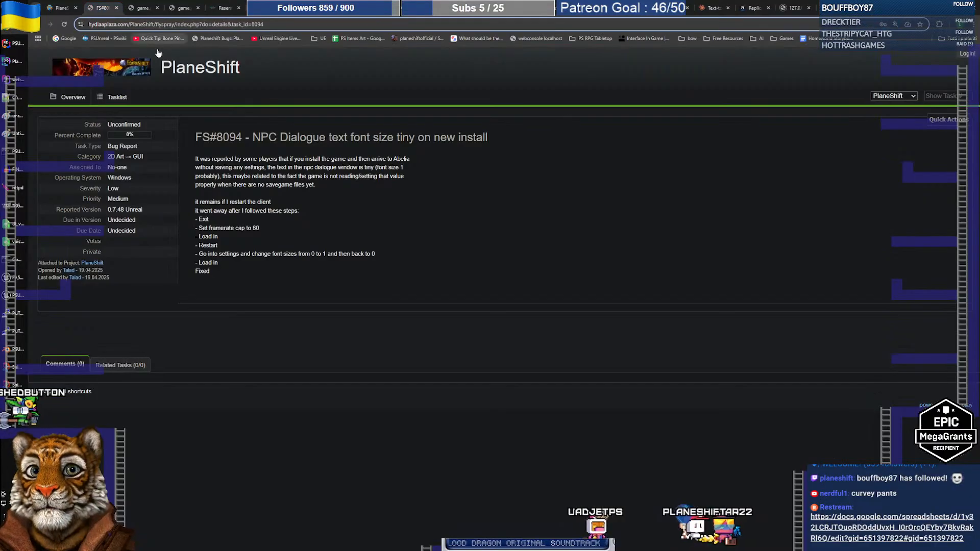
pyautogui.click(60, 8)
pyautogui.click(352, 109)
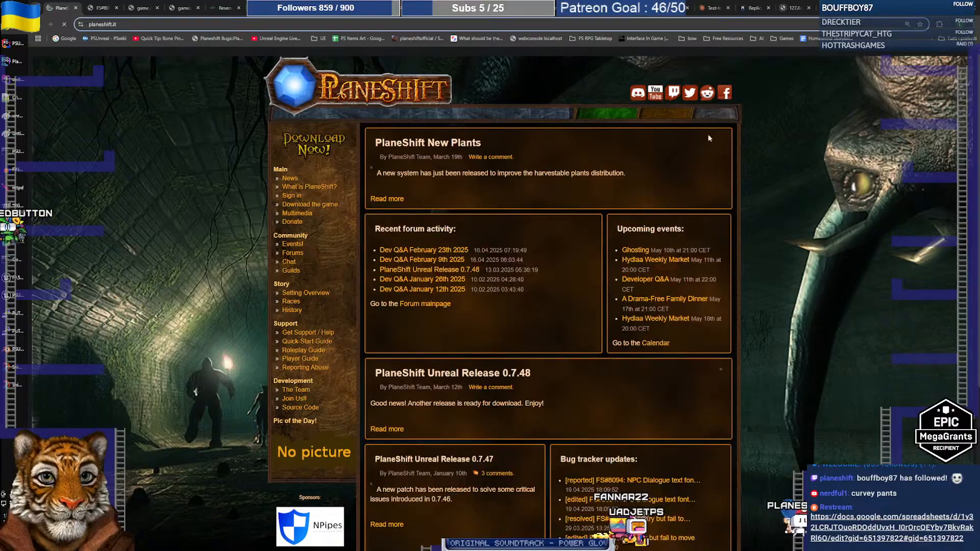